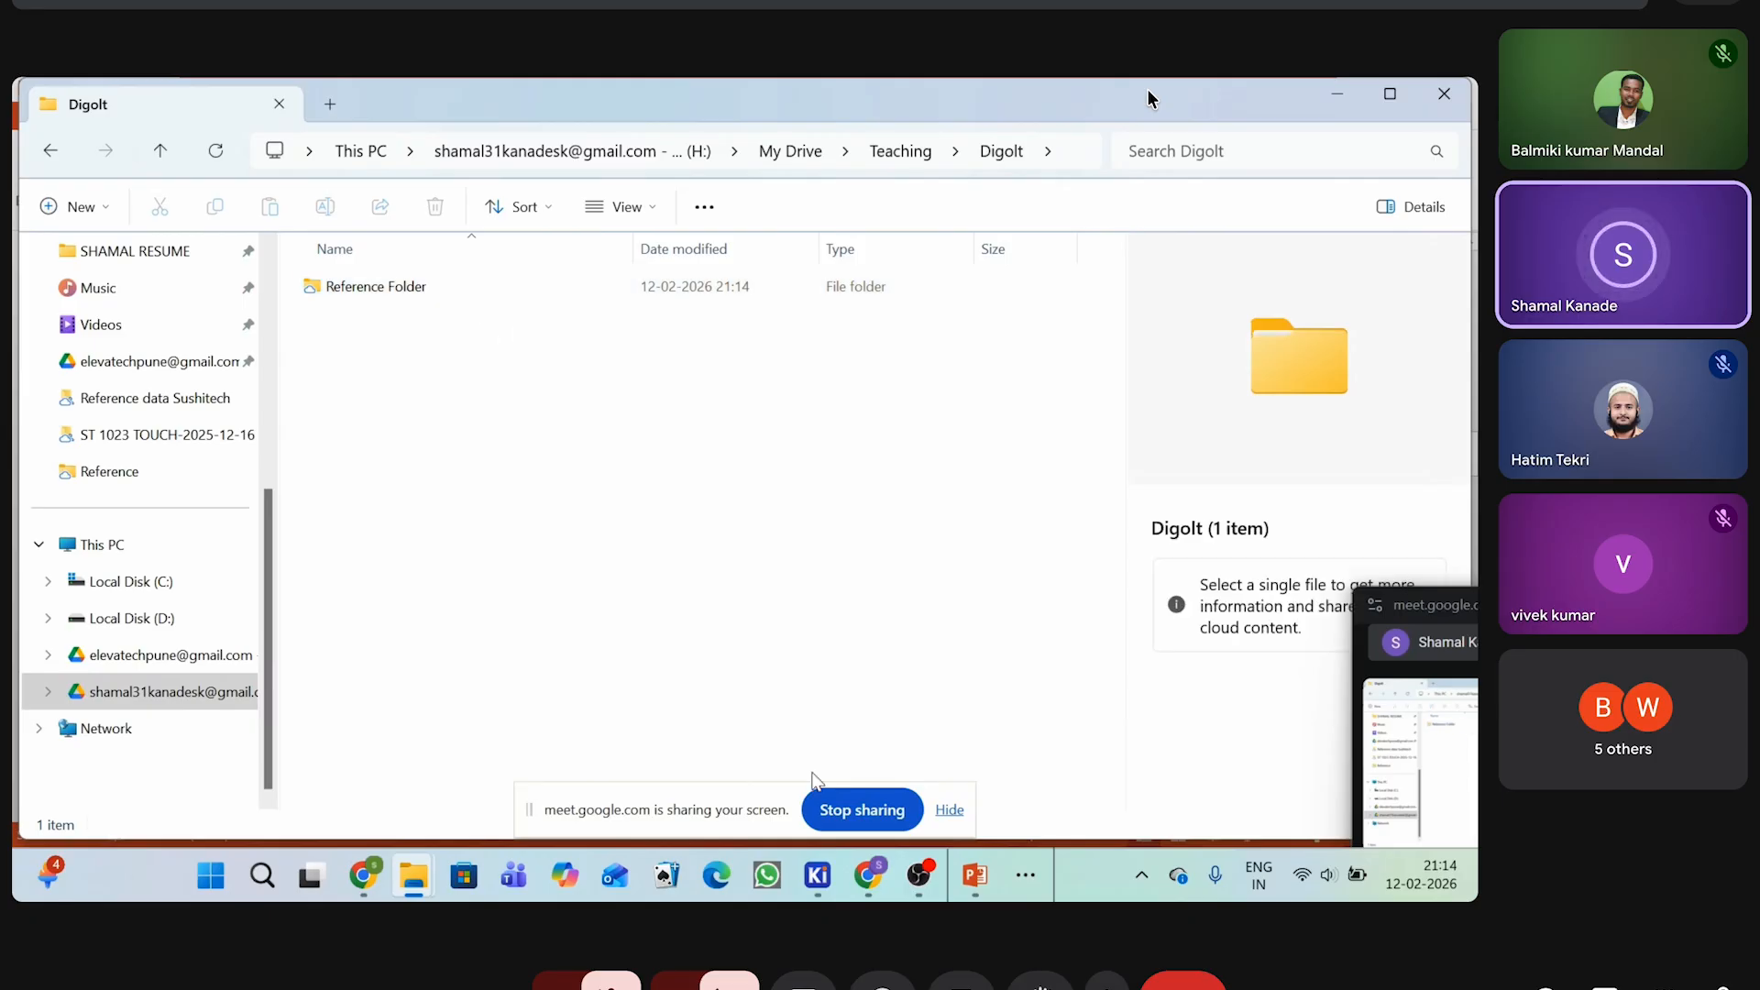
# Check the Reference Folder slide in the PowerPoint presentation and return to the DigoIt folder in File Explorer
pyautogui.click(974, 875)
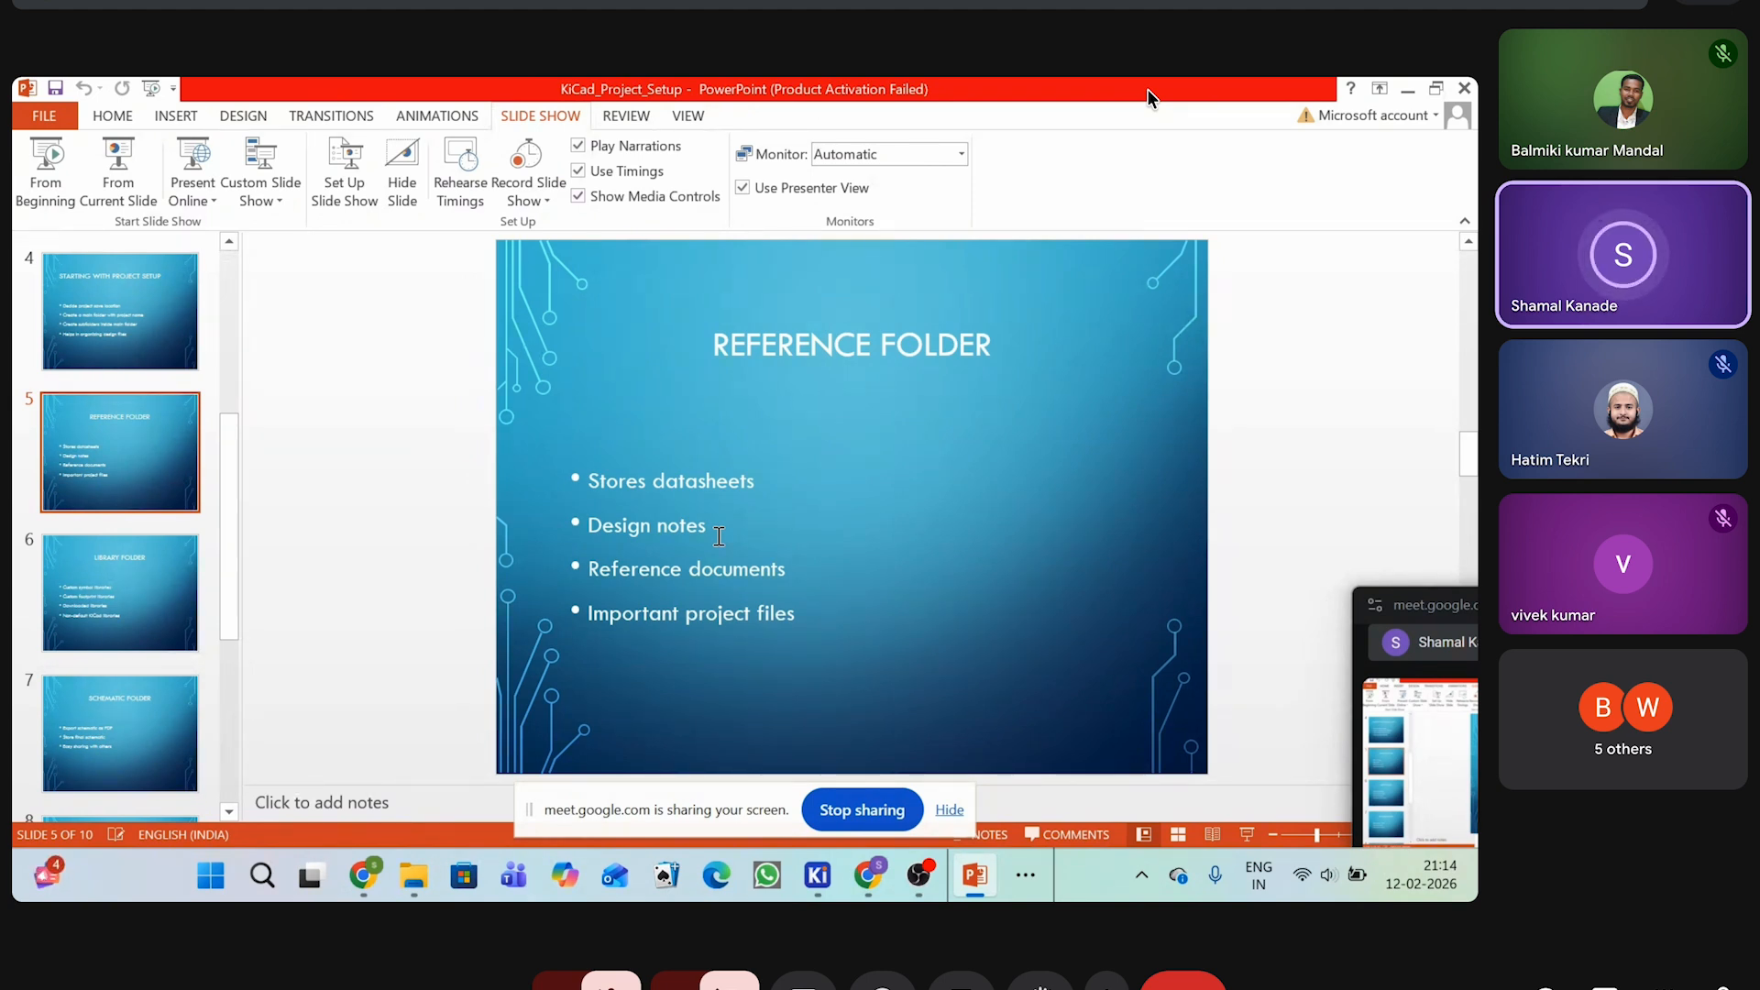
pyautogui.moveTo(414, 875)
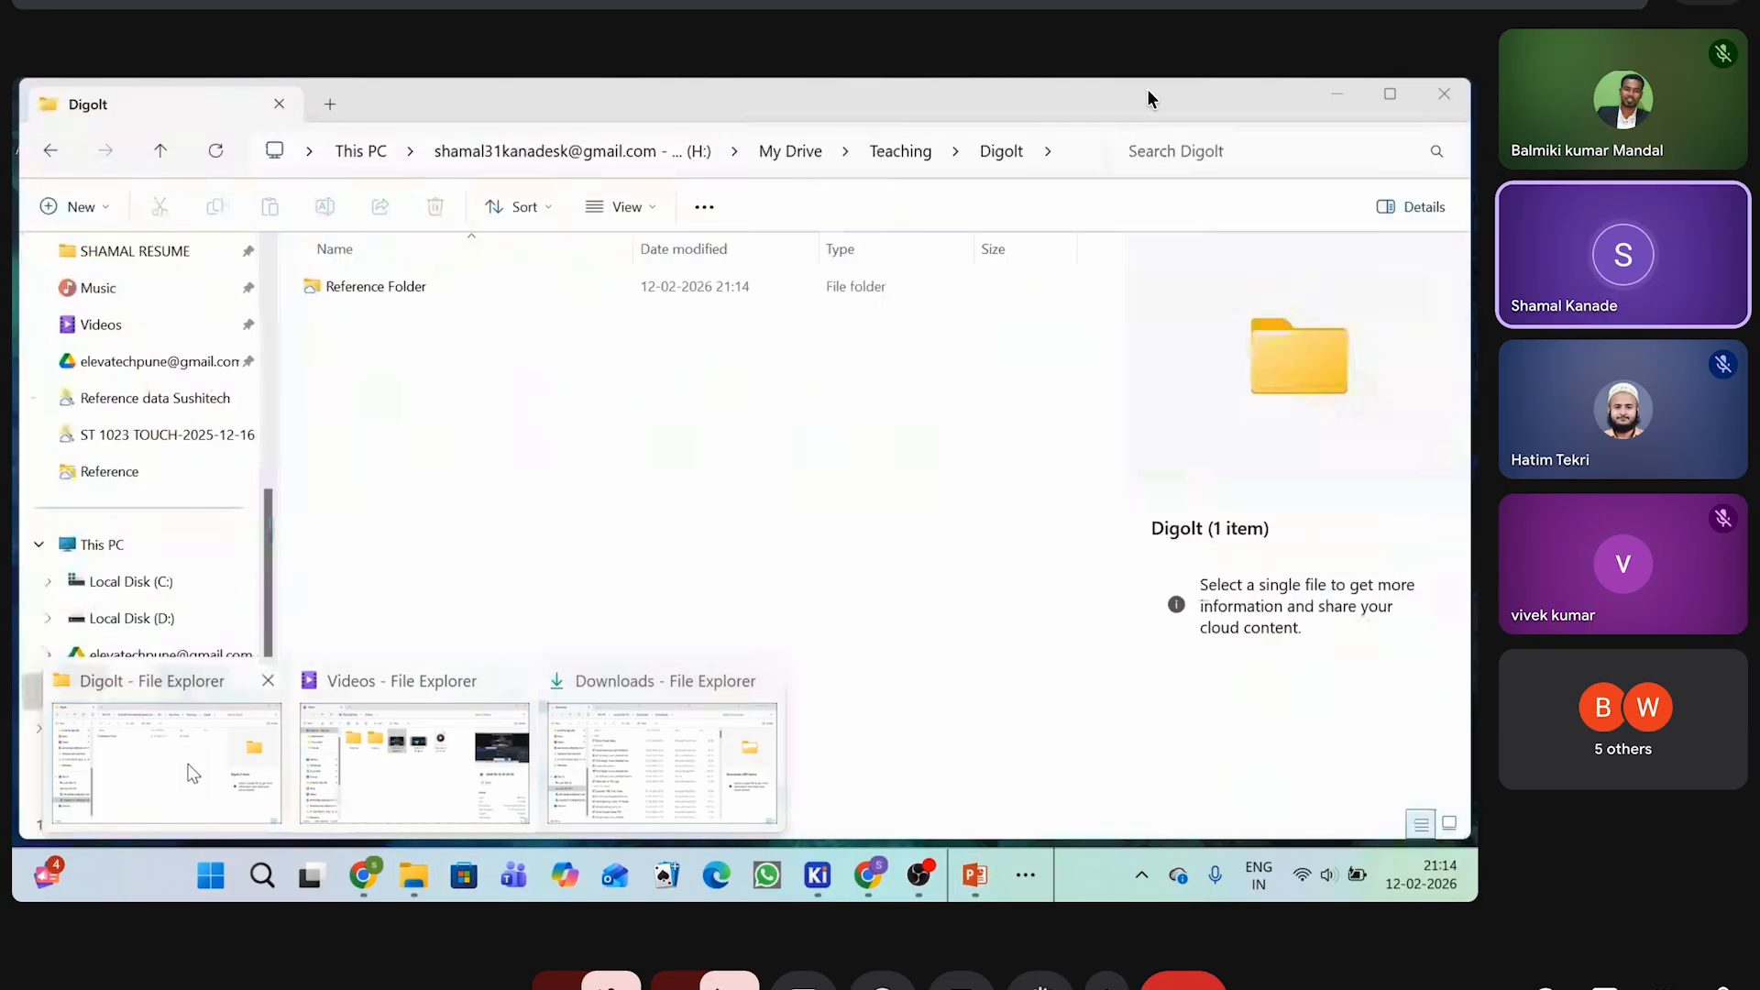
pyautogui.click(189, 774)
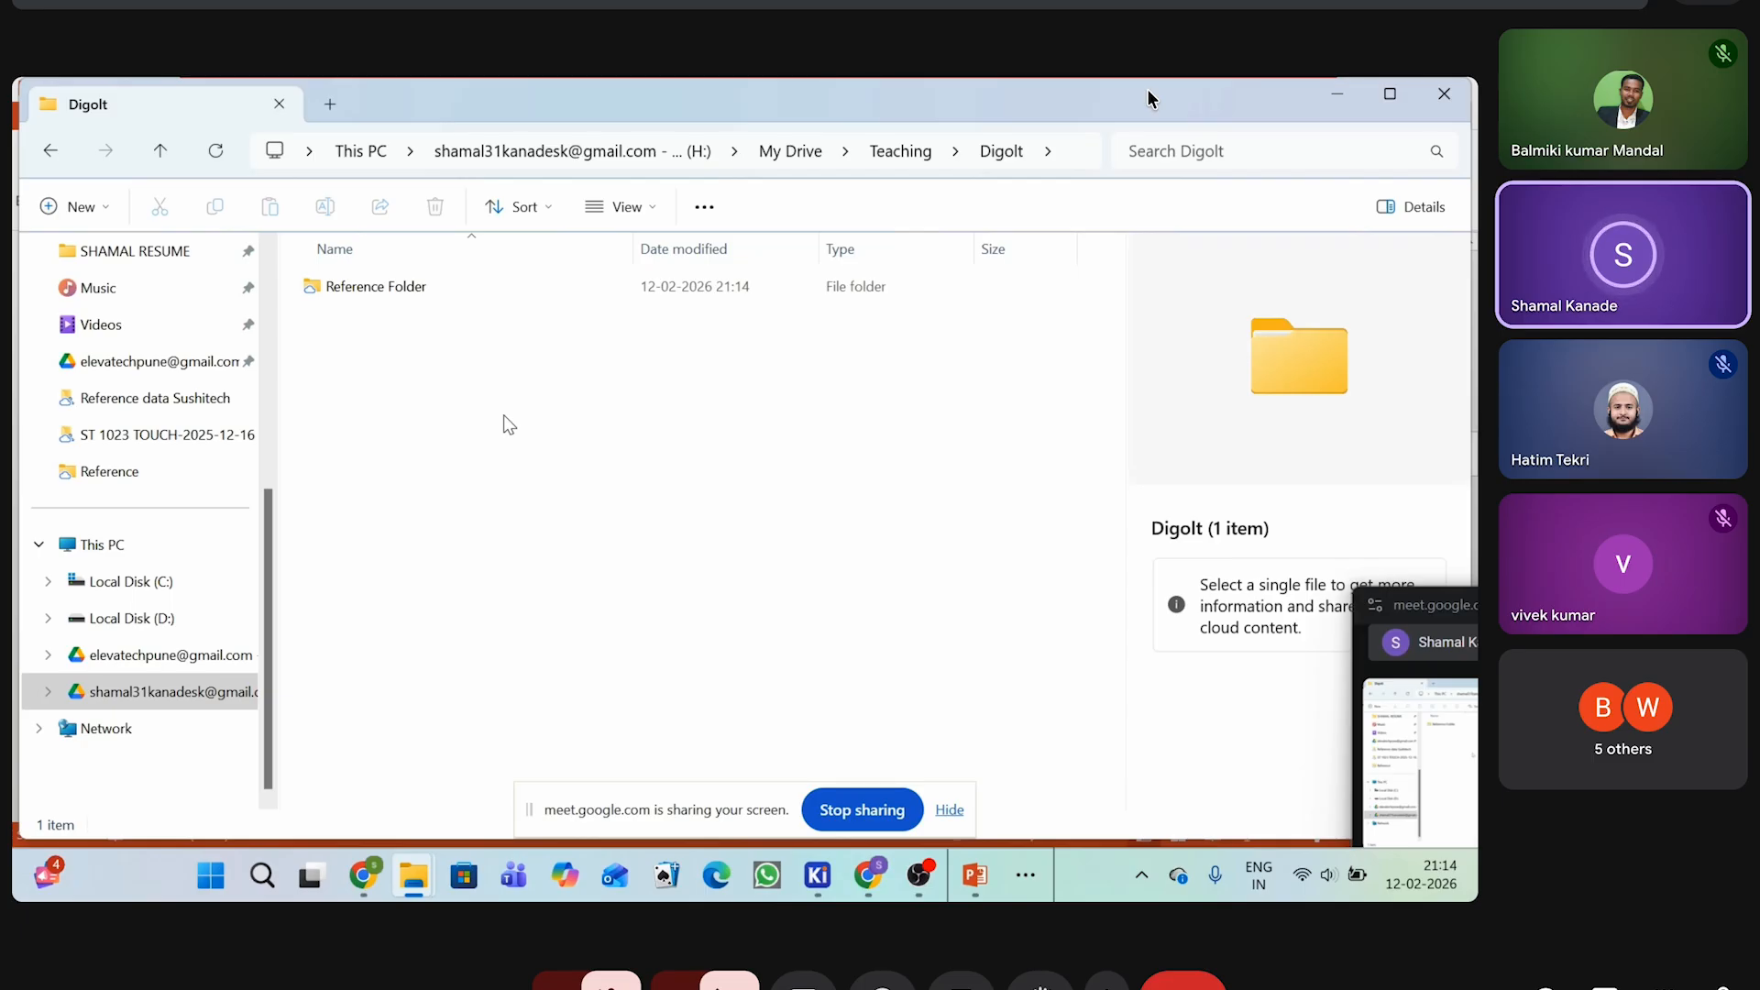
# Create a folder named Library inside the DigoIt project folder
pyautogui.rightClick(425, 459)
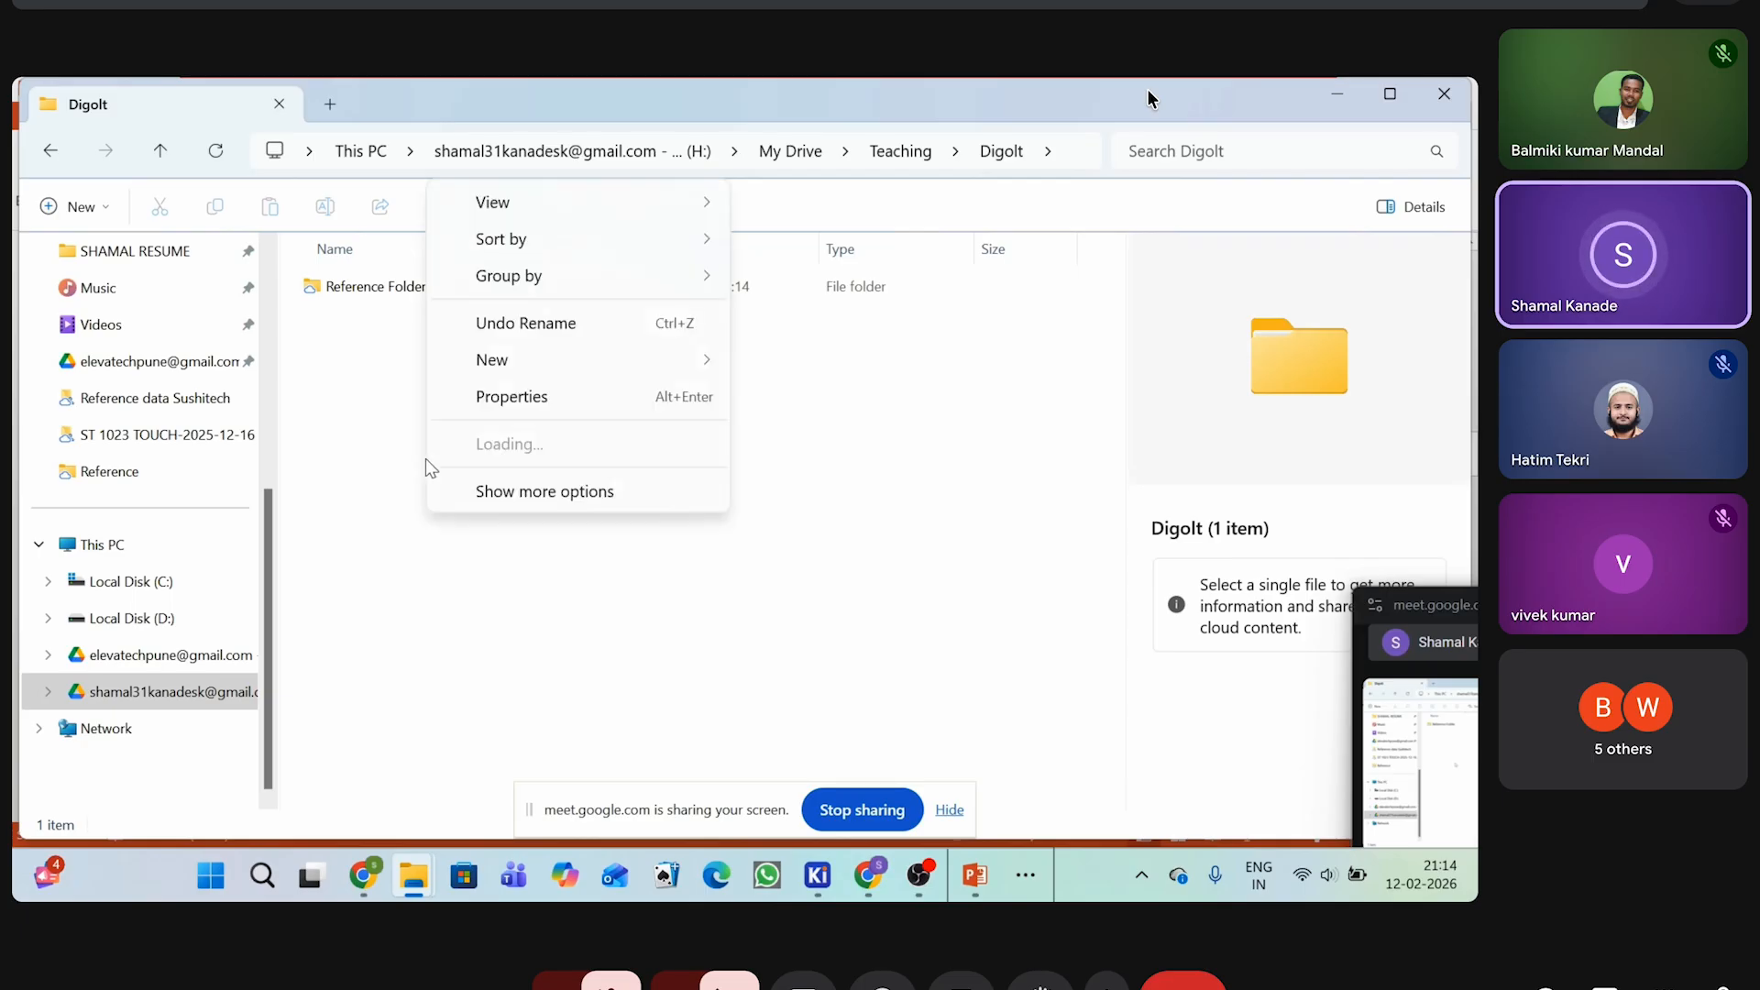
pyautogui.moveTo(494, 371)
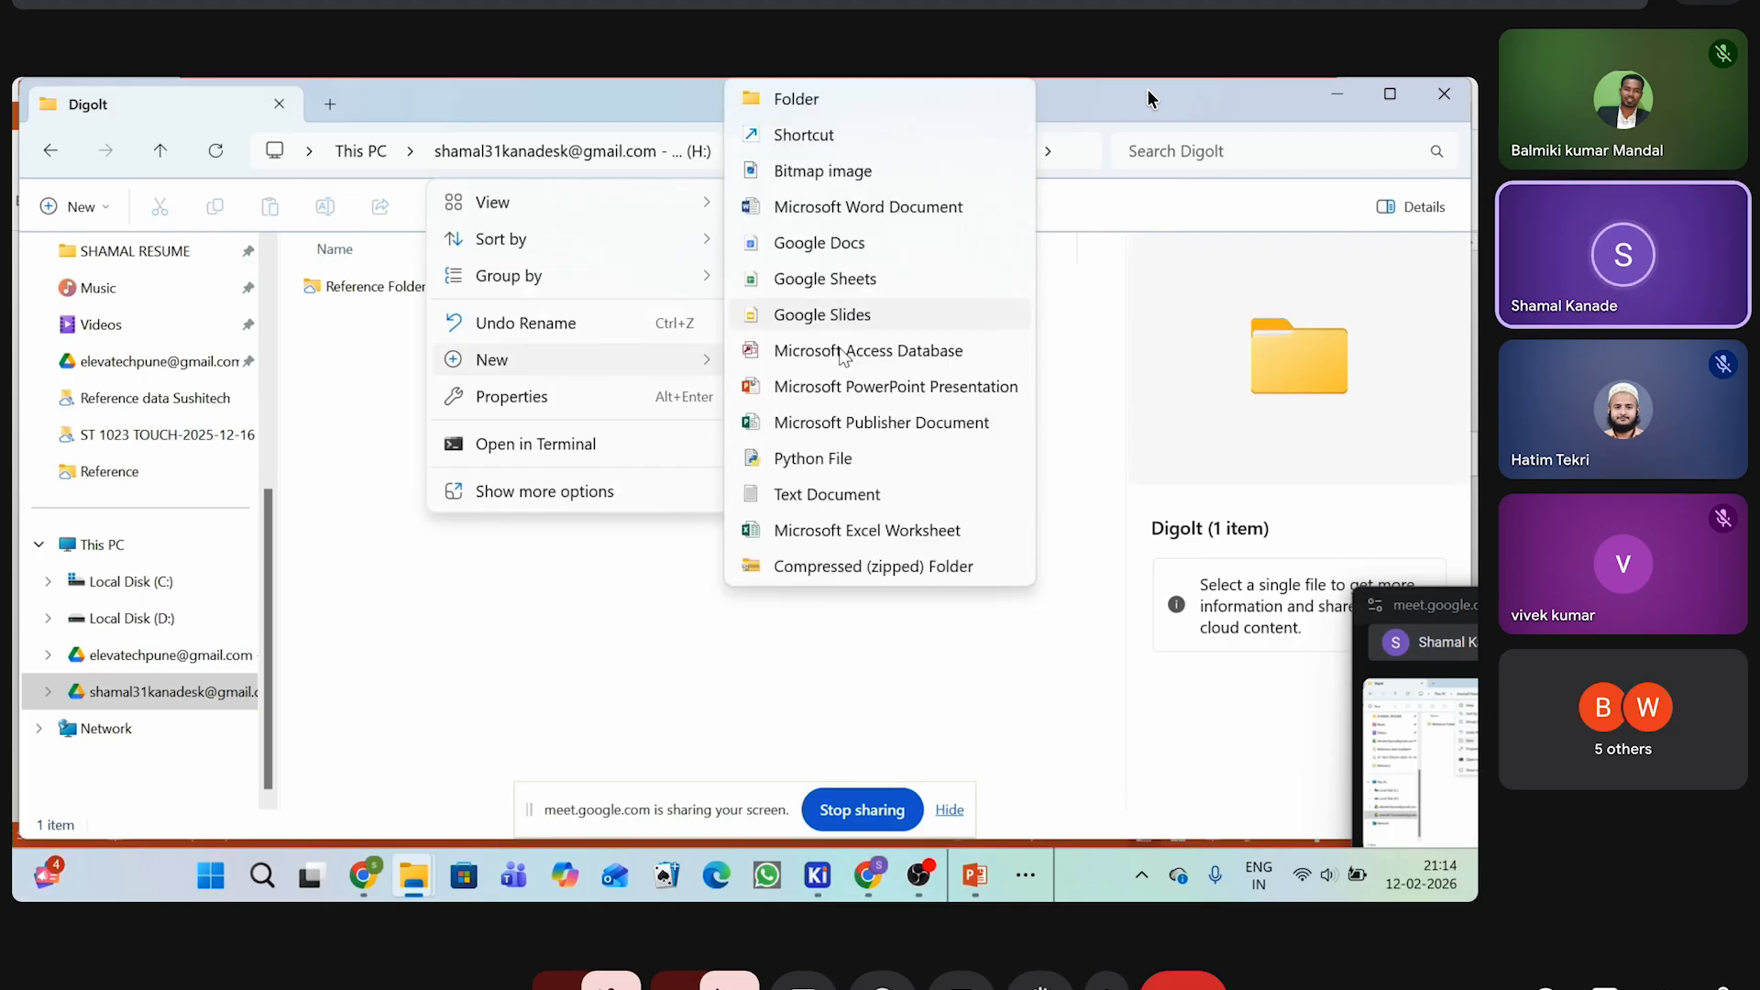
pyautogui.click(775, 101)
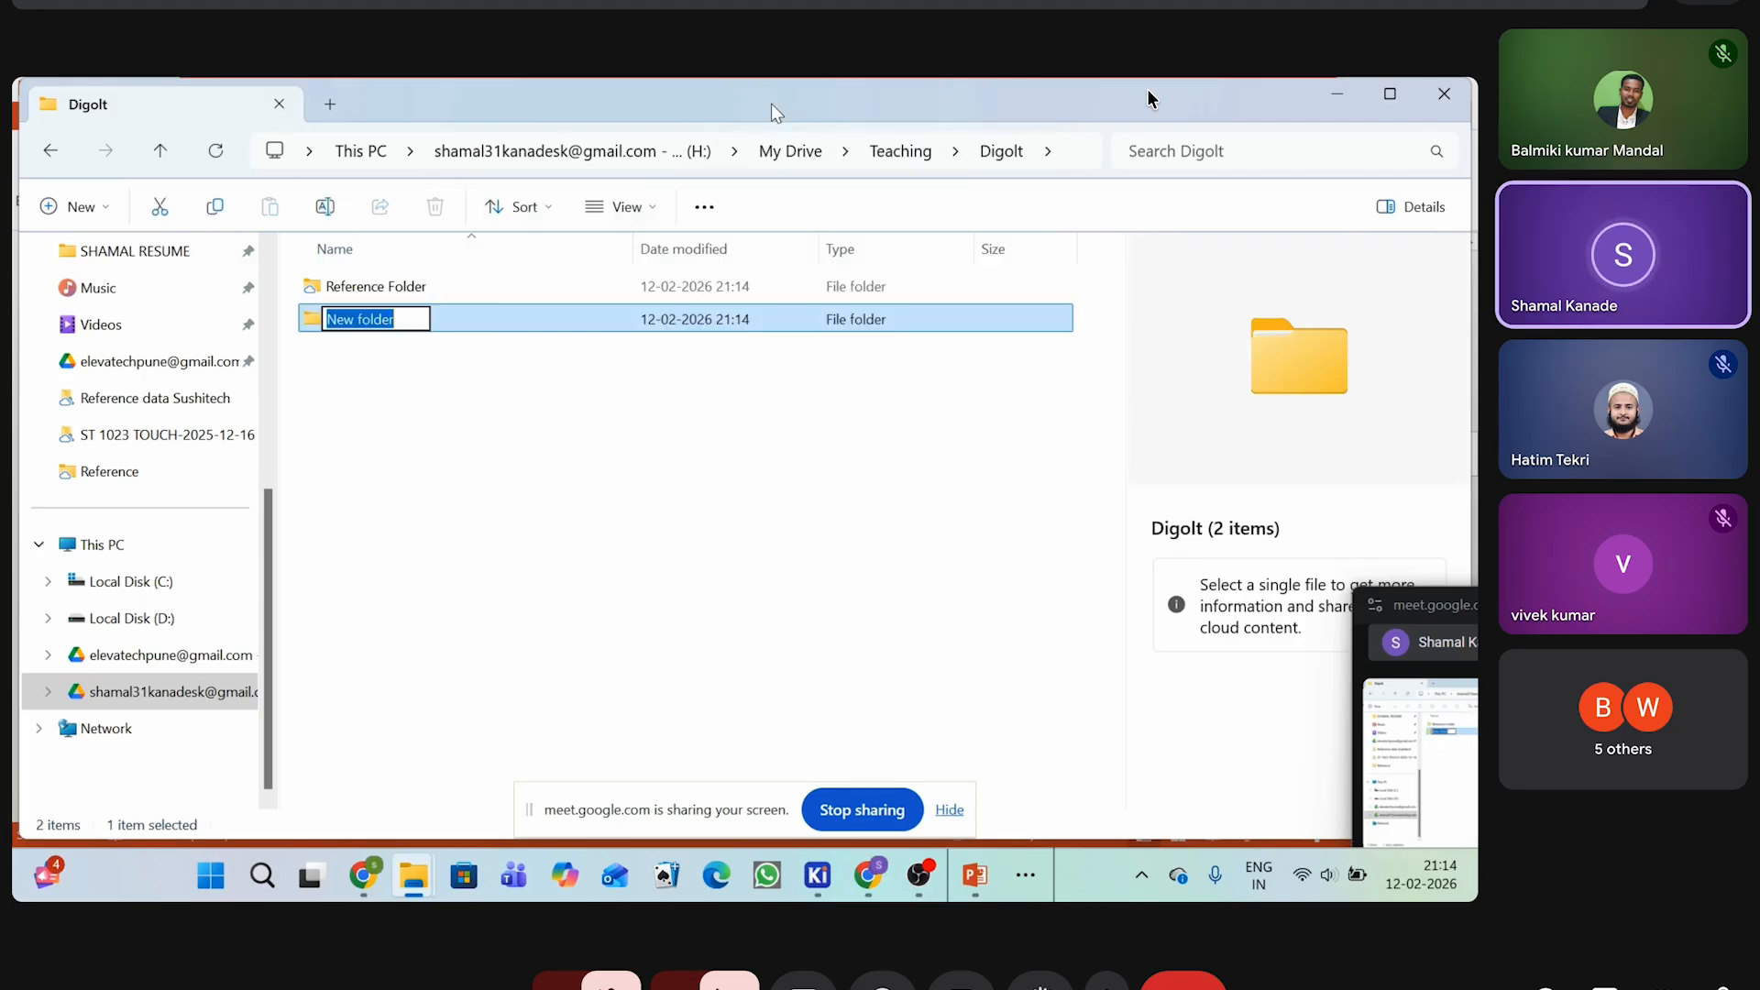
pyautogui.write('Library')
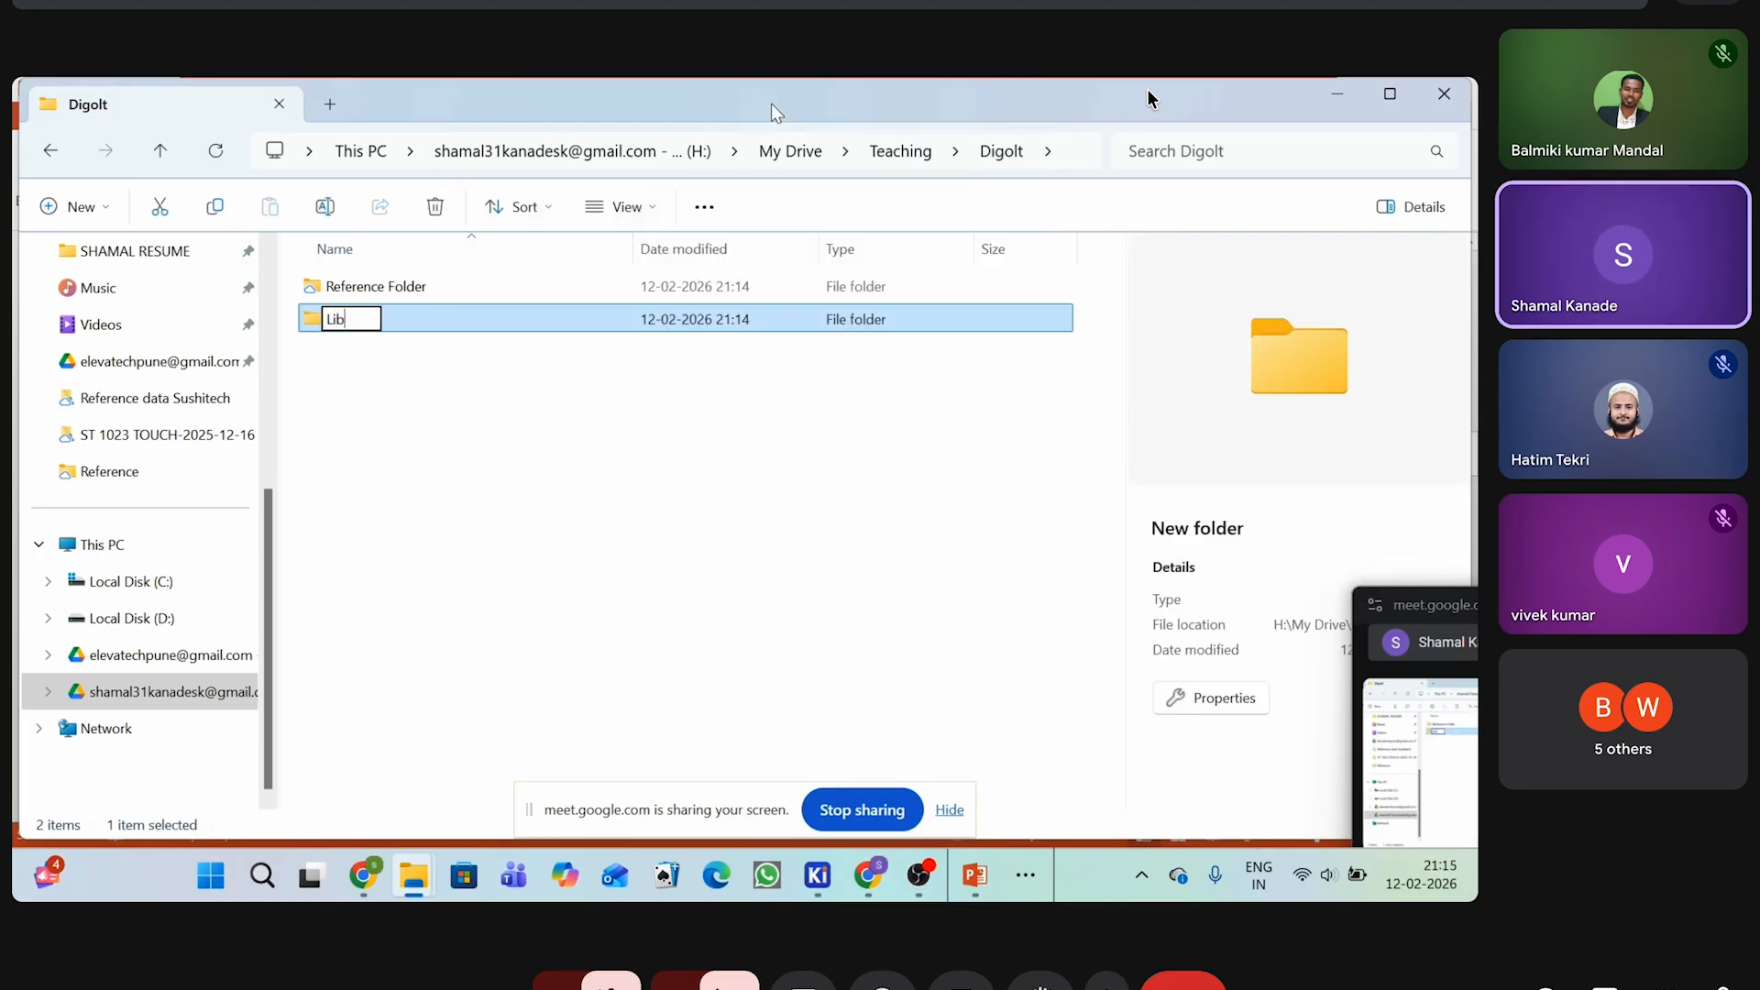
pyautogui.click(697, 532)
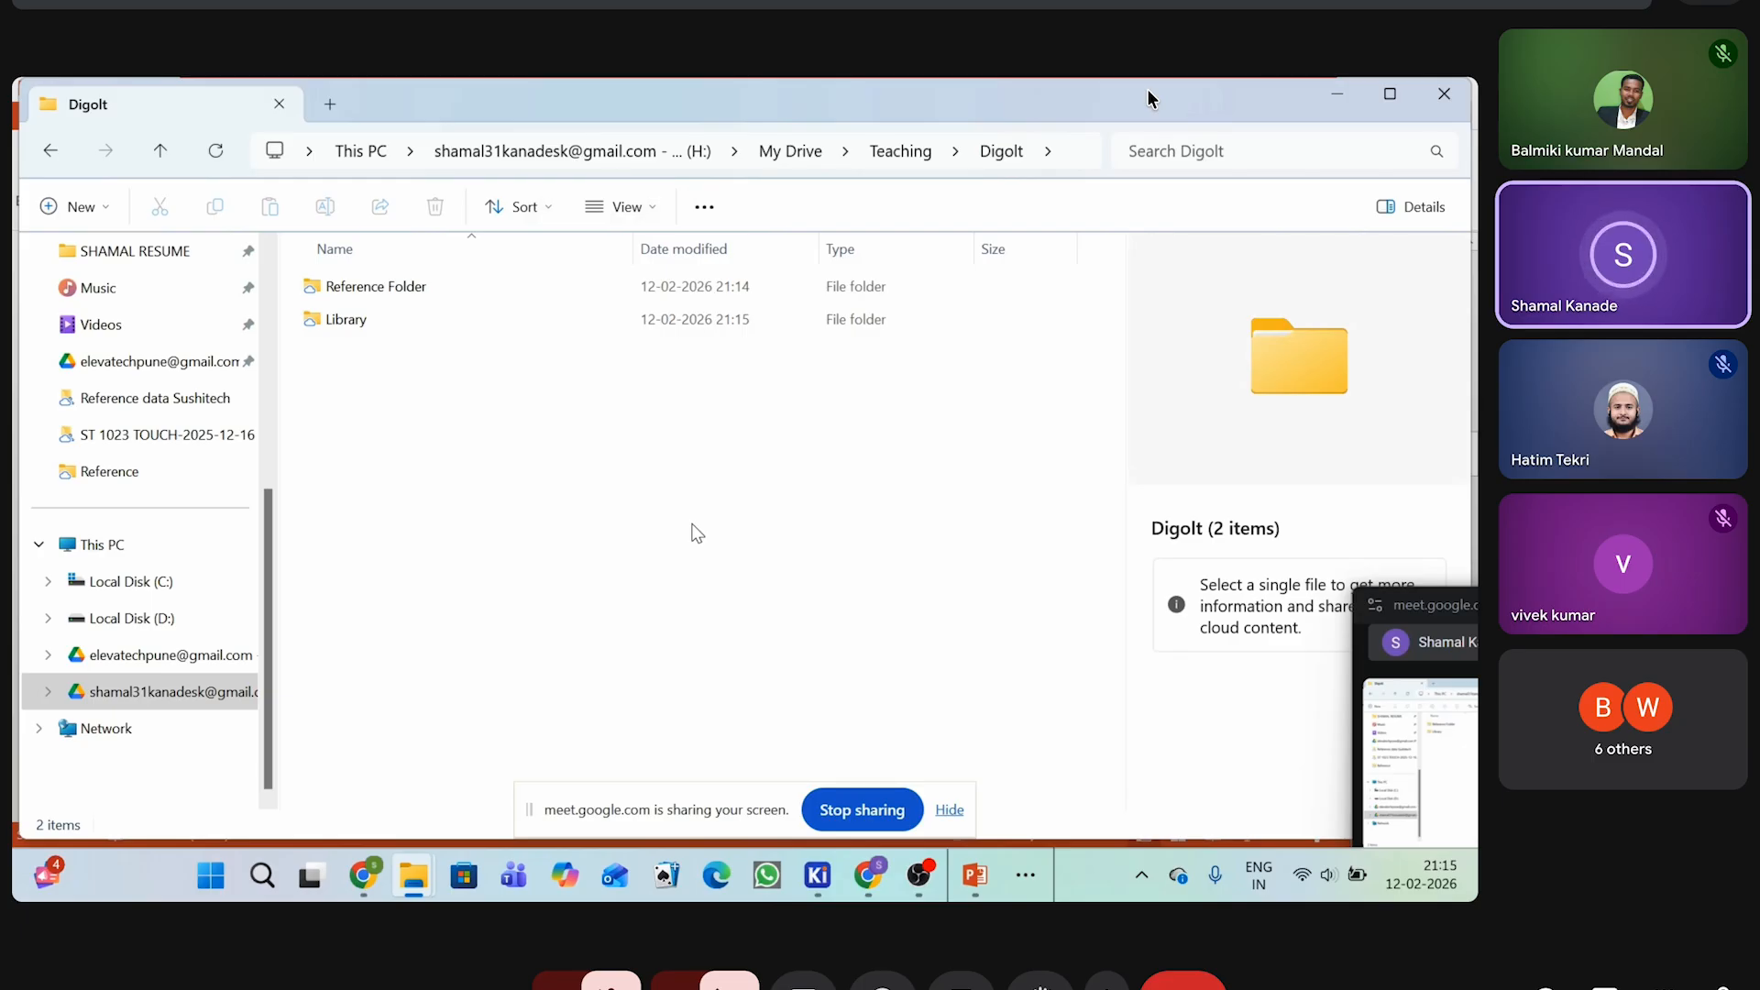
# Add another new folder alongside Library in the DigoIt project folder
pyautogui.rightClick(697, 533)
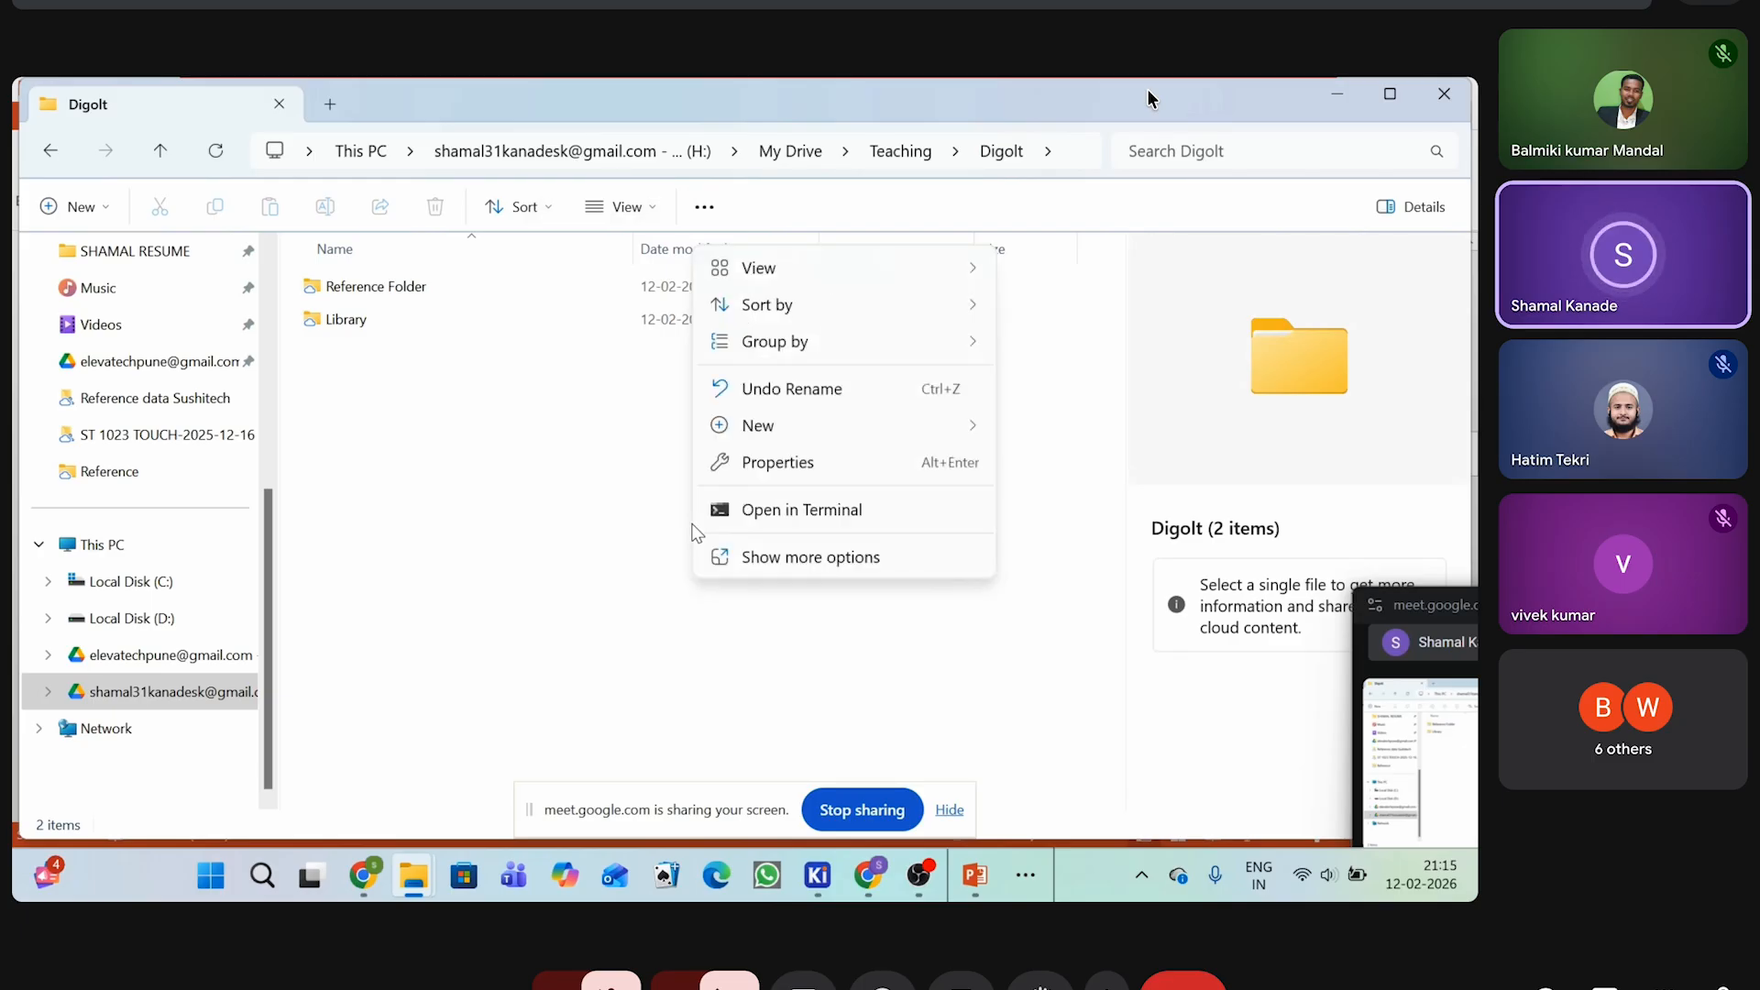
pyautogui.moveTo(747, 431)
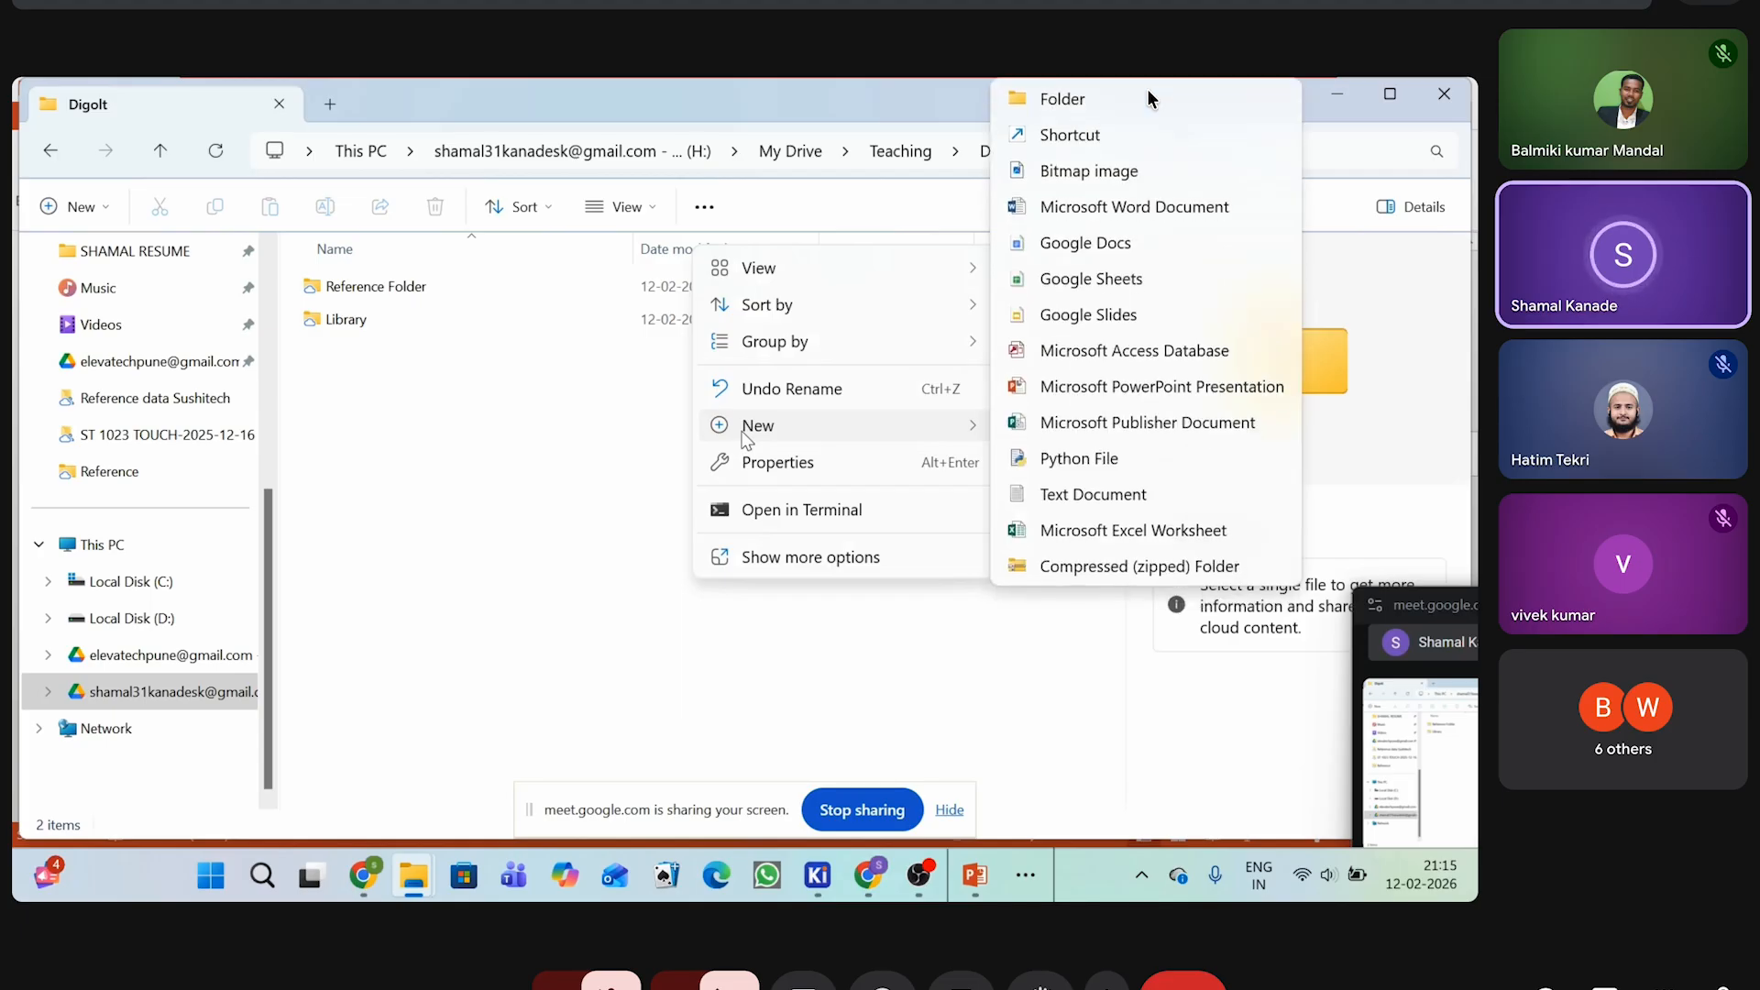
pyautogui.click(1058, 112)
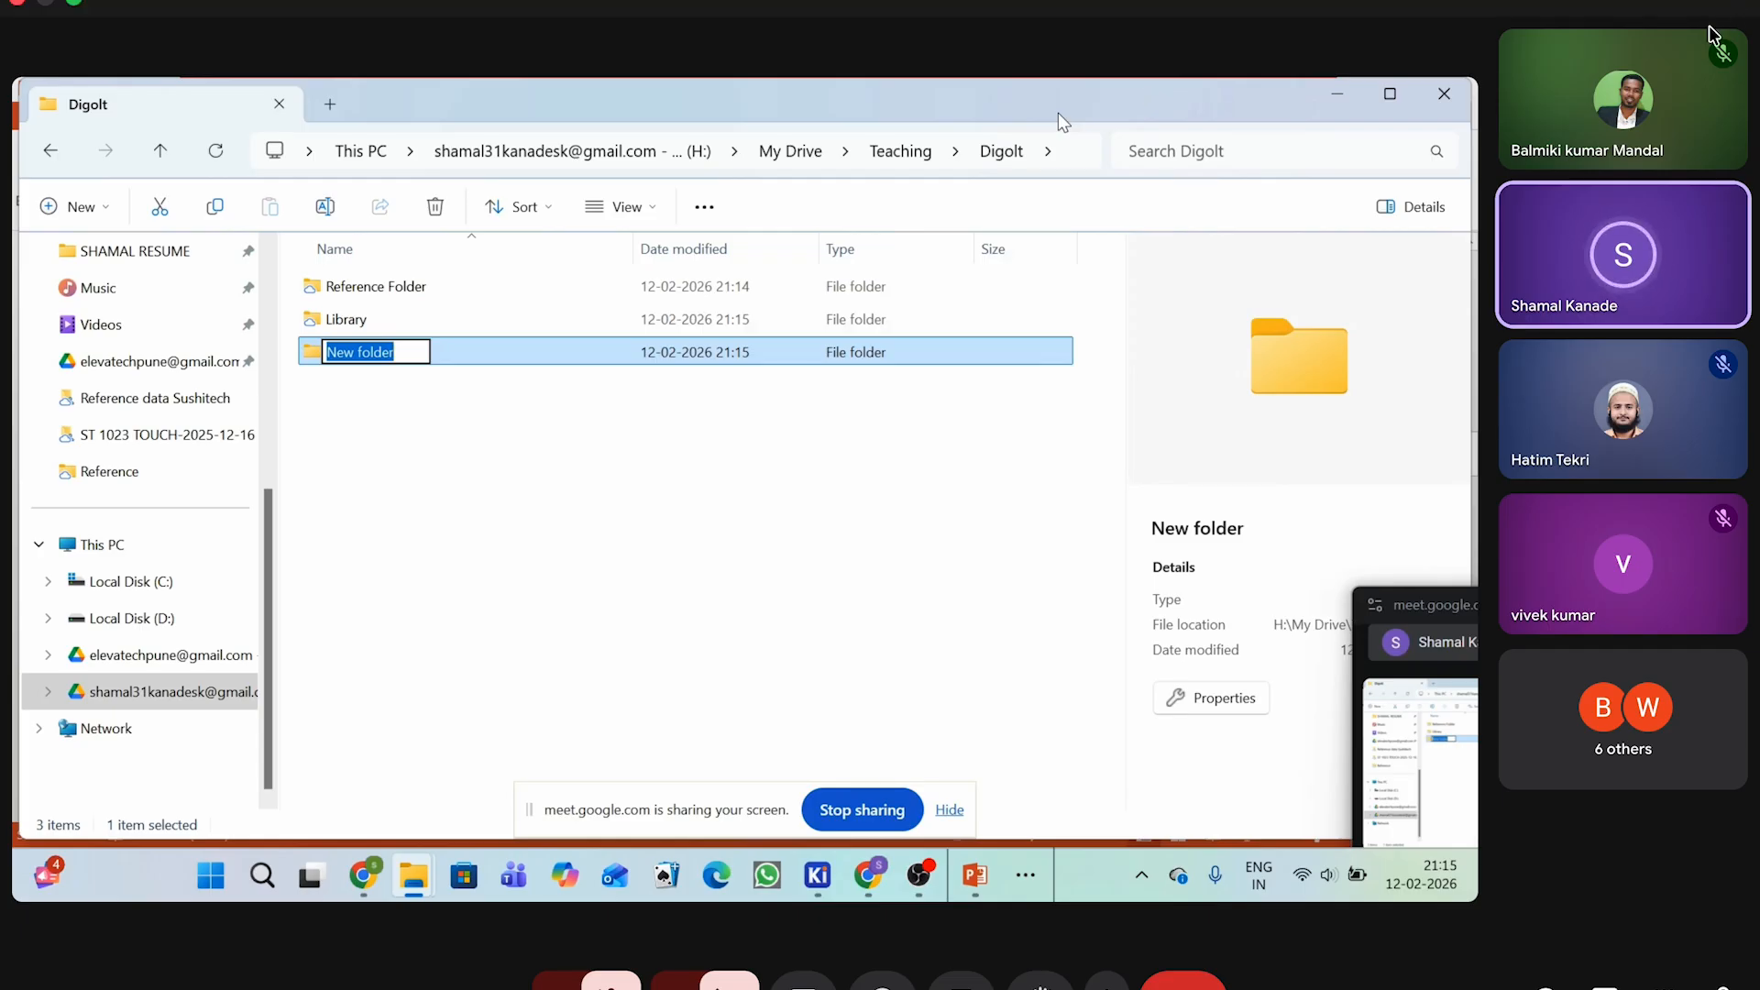
# Admit the waiting participant to the Google Meet call and close the participant list
pyautogui.click(1535, 396)
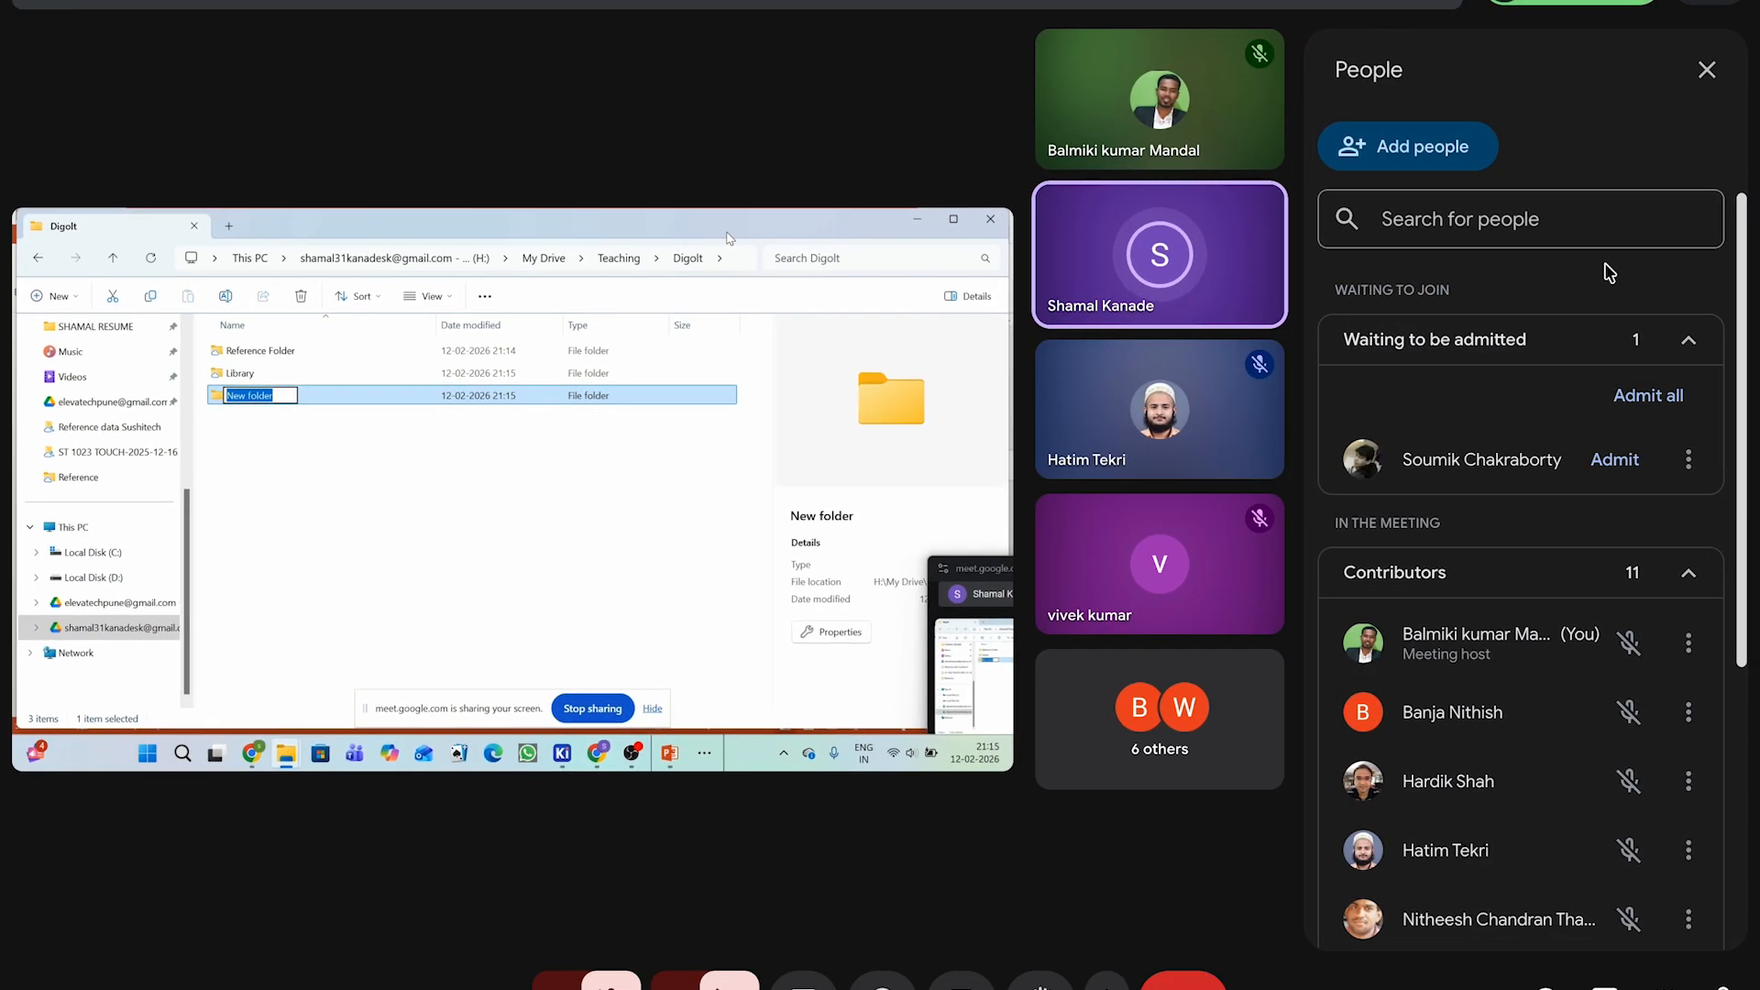
pyautogui.click(1616, 459)
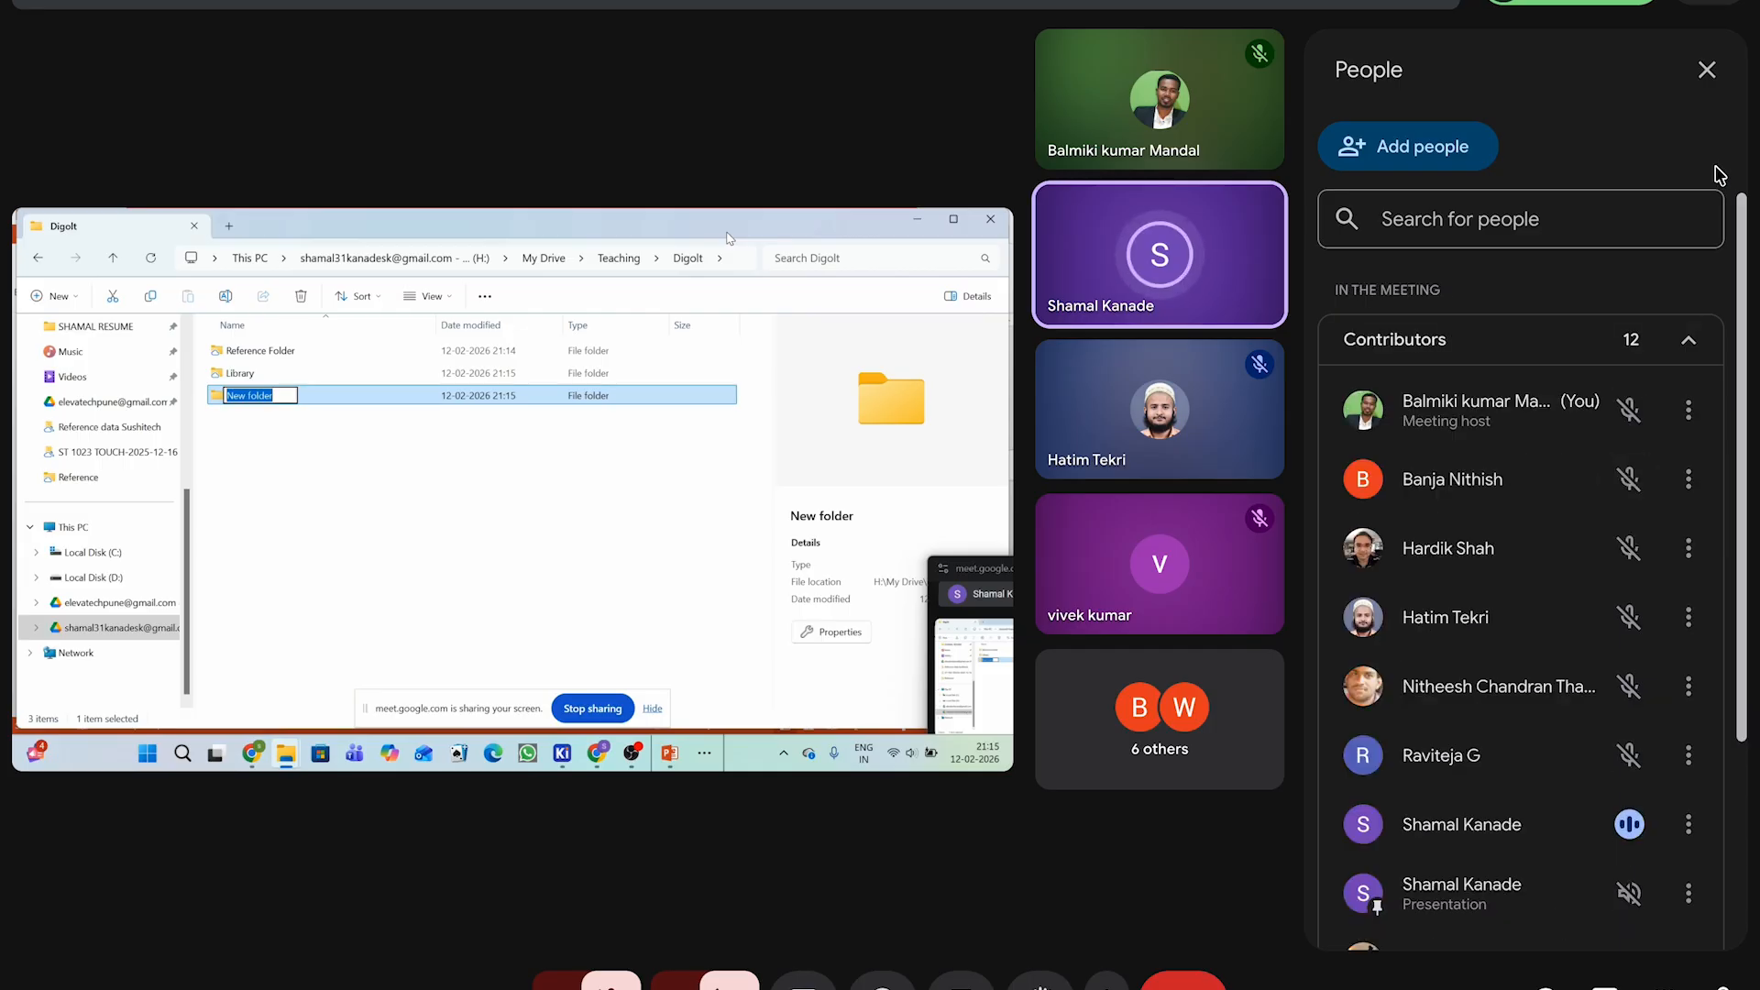
pyautogui.click(1707, 70)
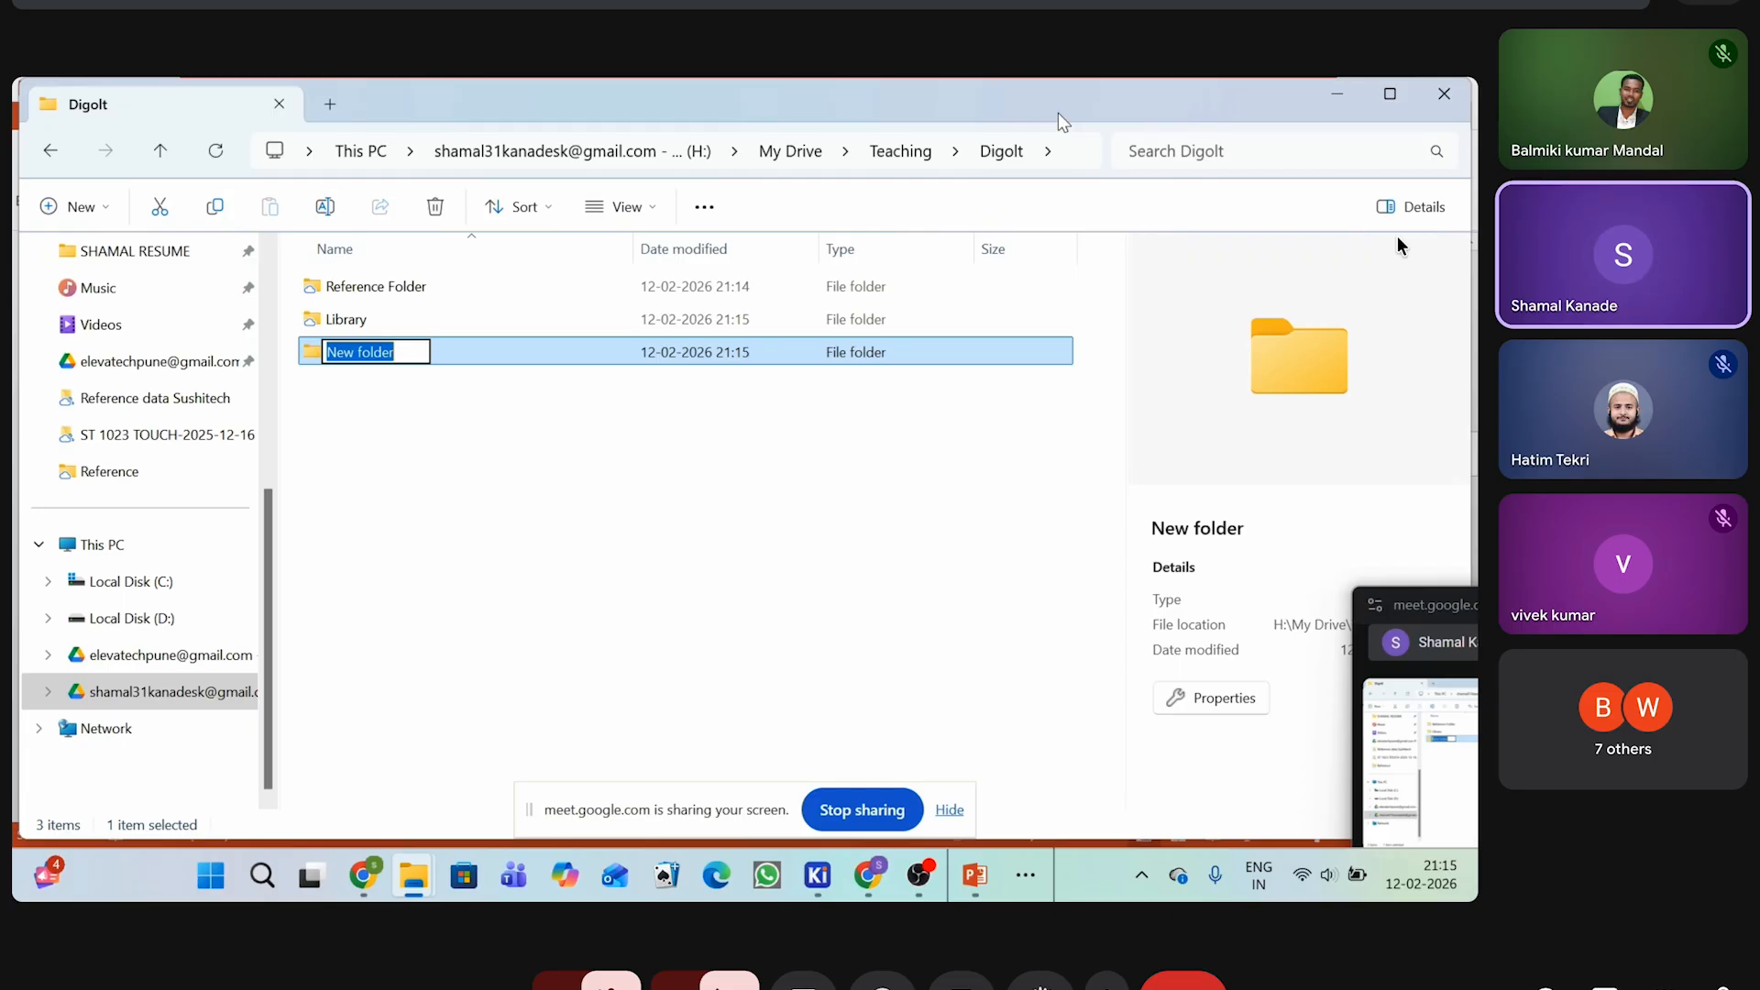
# Name the new folder in the DigoIt project folder Schematic
pyautogui.write('Schemat')
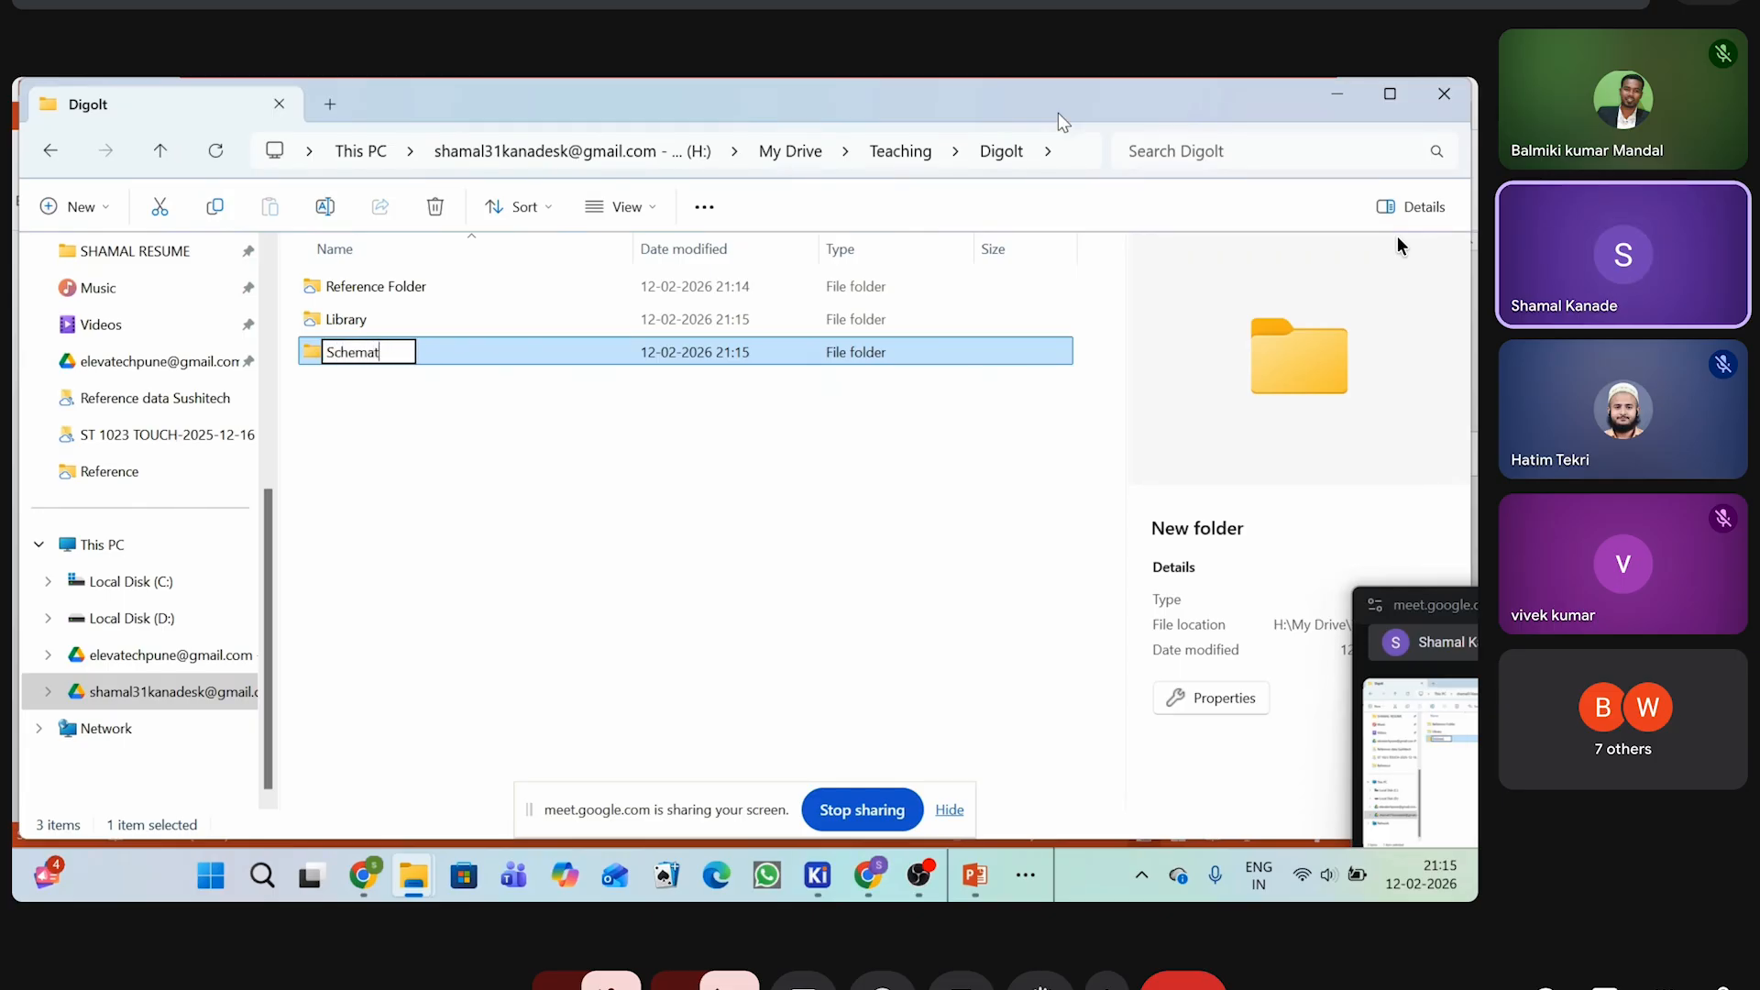
pyautogui.write('ic')
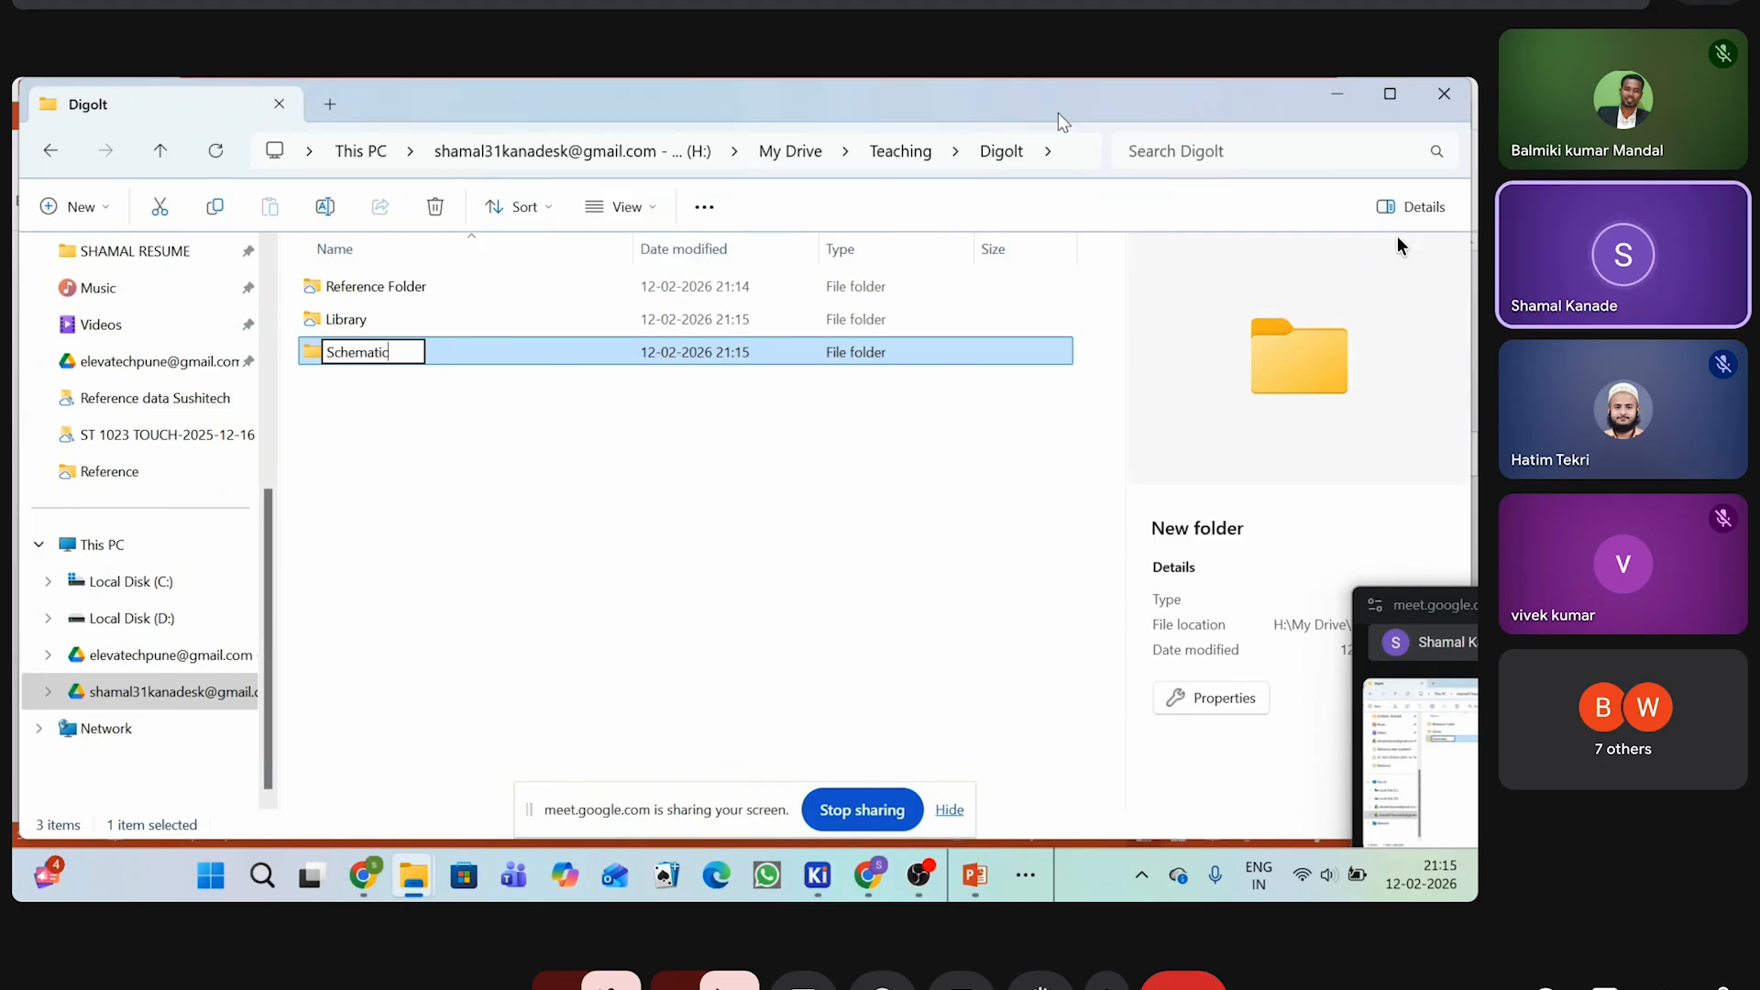
pyautogui.click(763, 509)
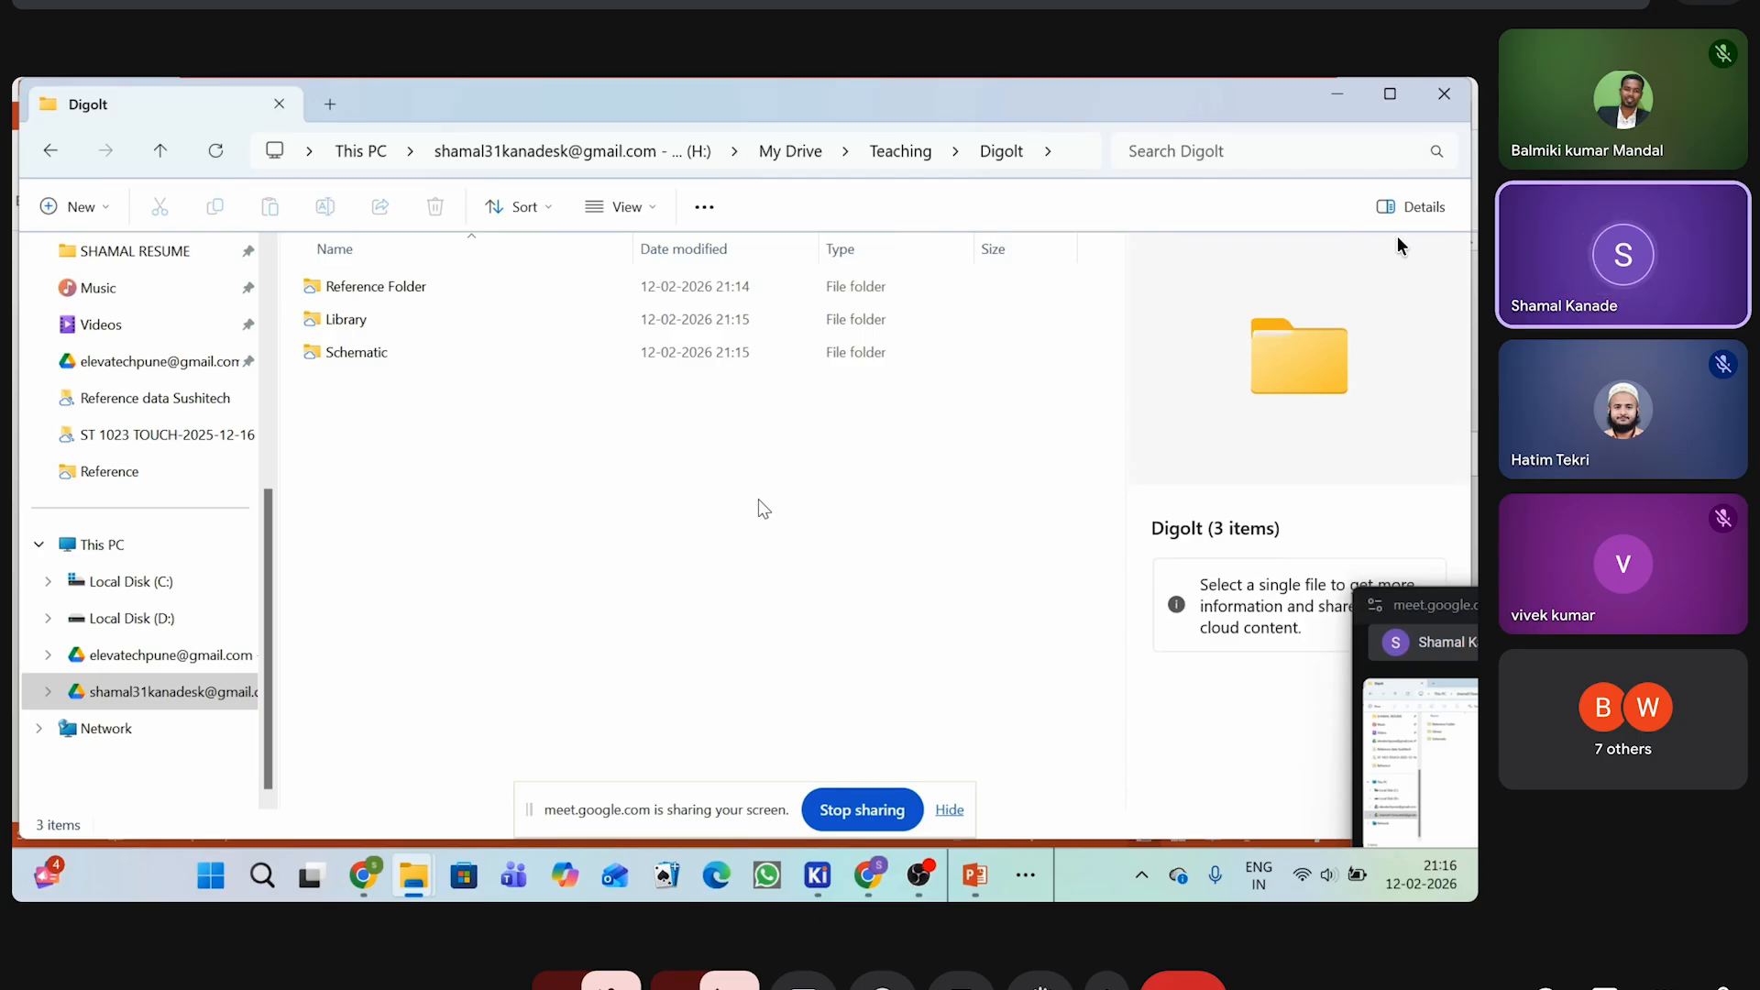
# Create a folder named BOM inside the DigoIt project folder
pyautogui.rightClick(766, 508)
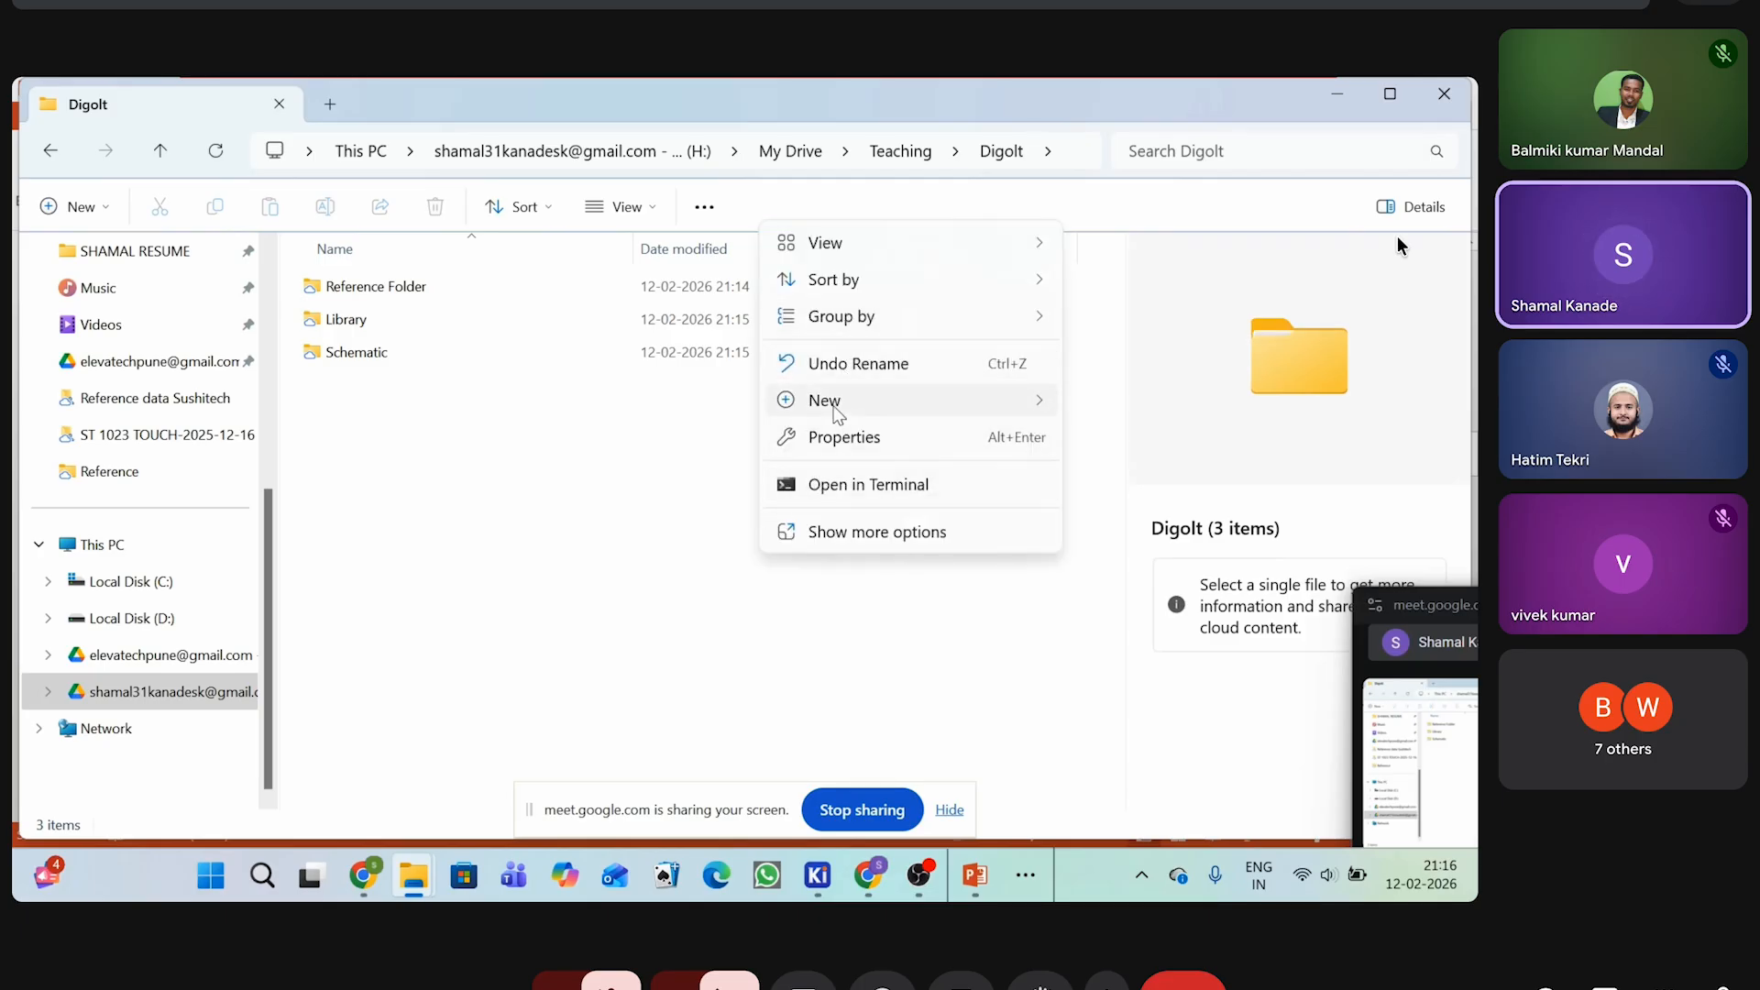
pyautogui.moveTo(836, 412)
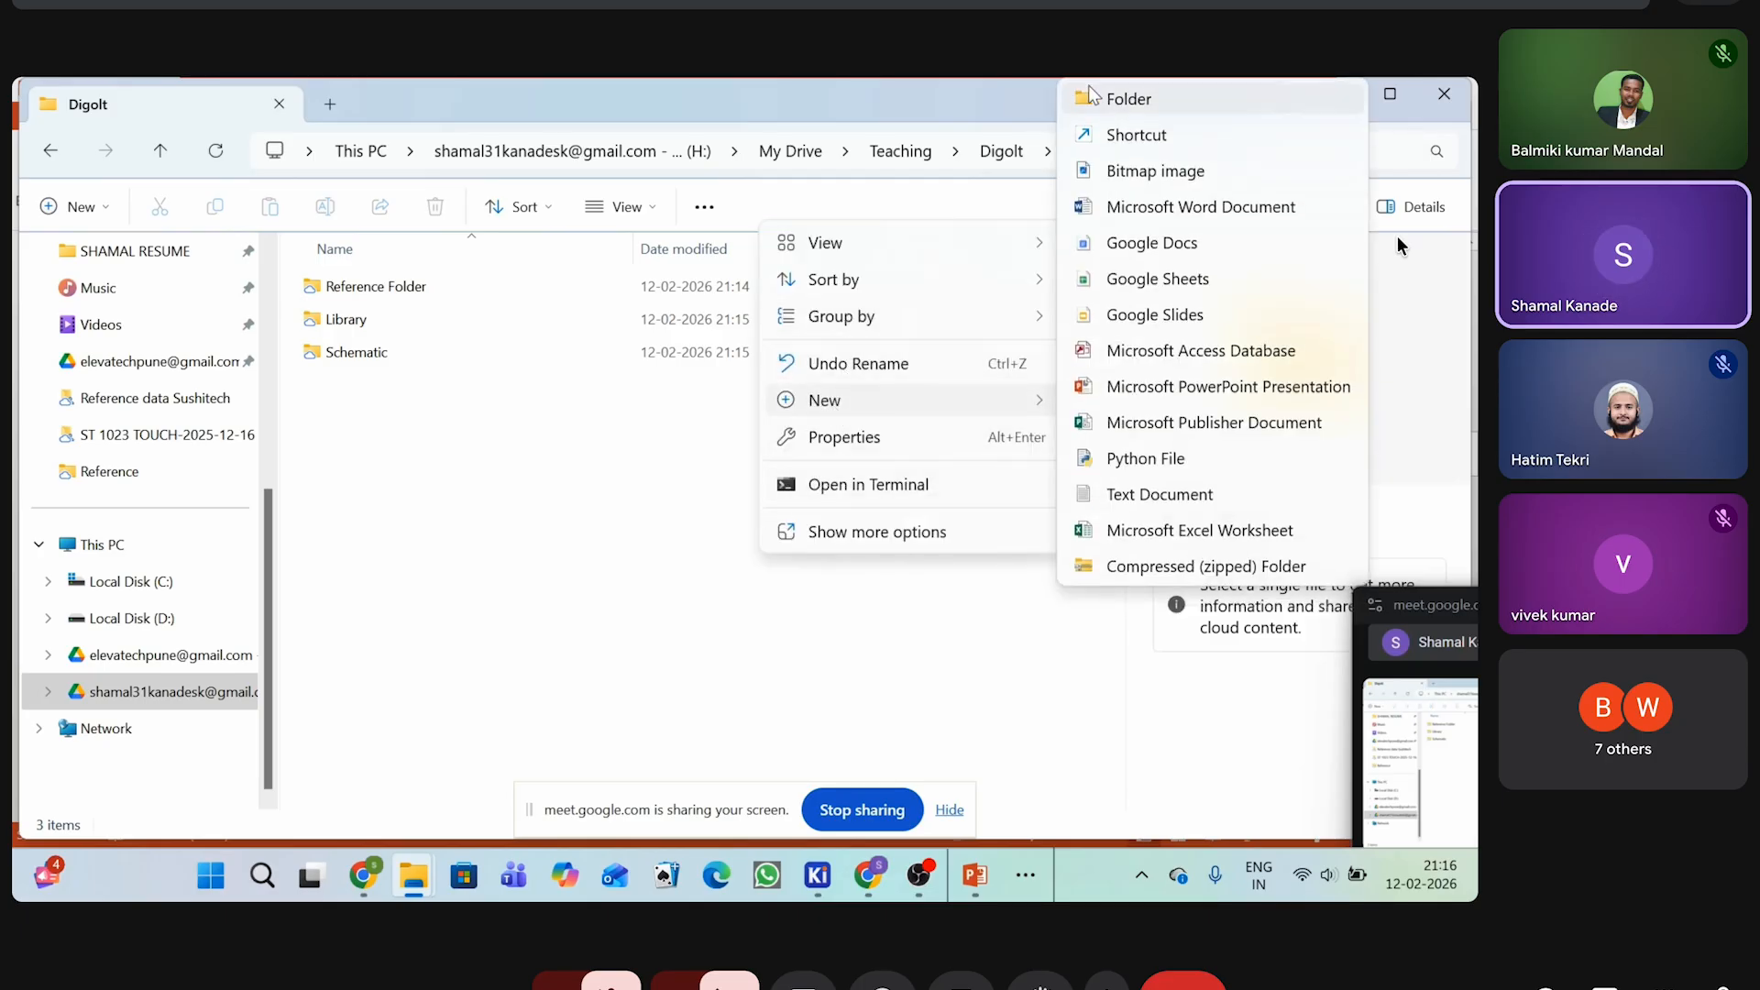
pyautogui.click(1091, 93)
pyautogui.write('B')
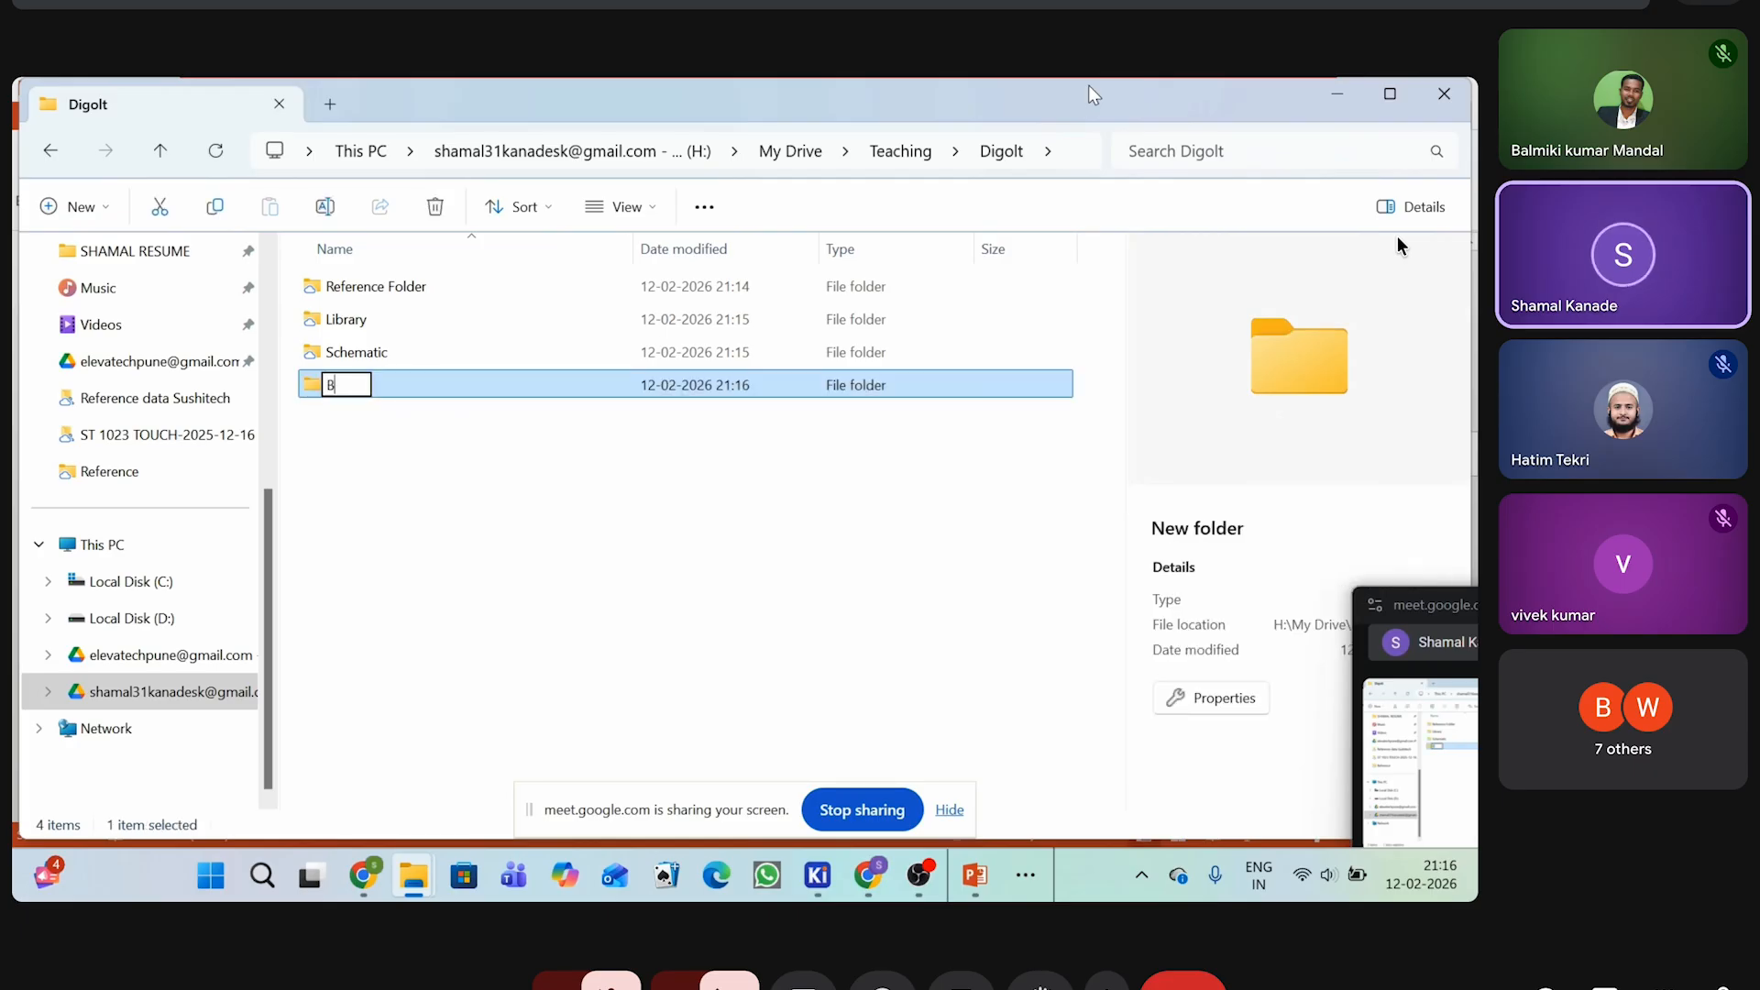
pyautogui.write('OM')
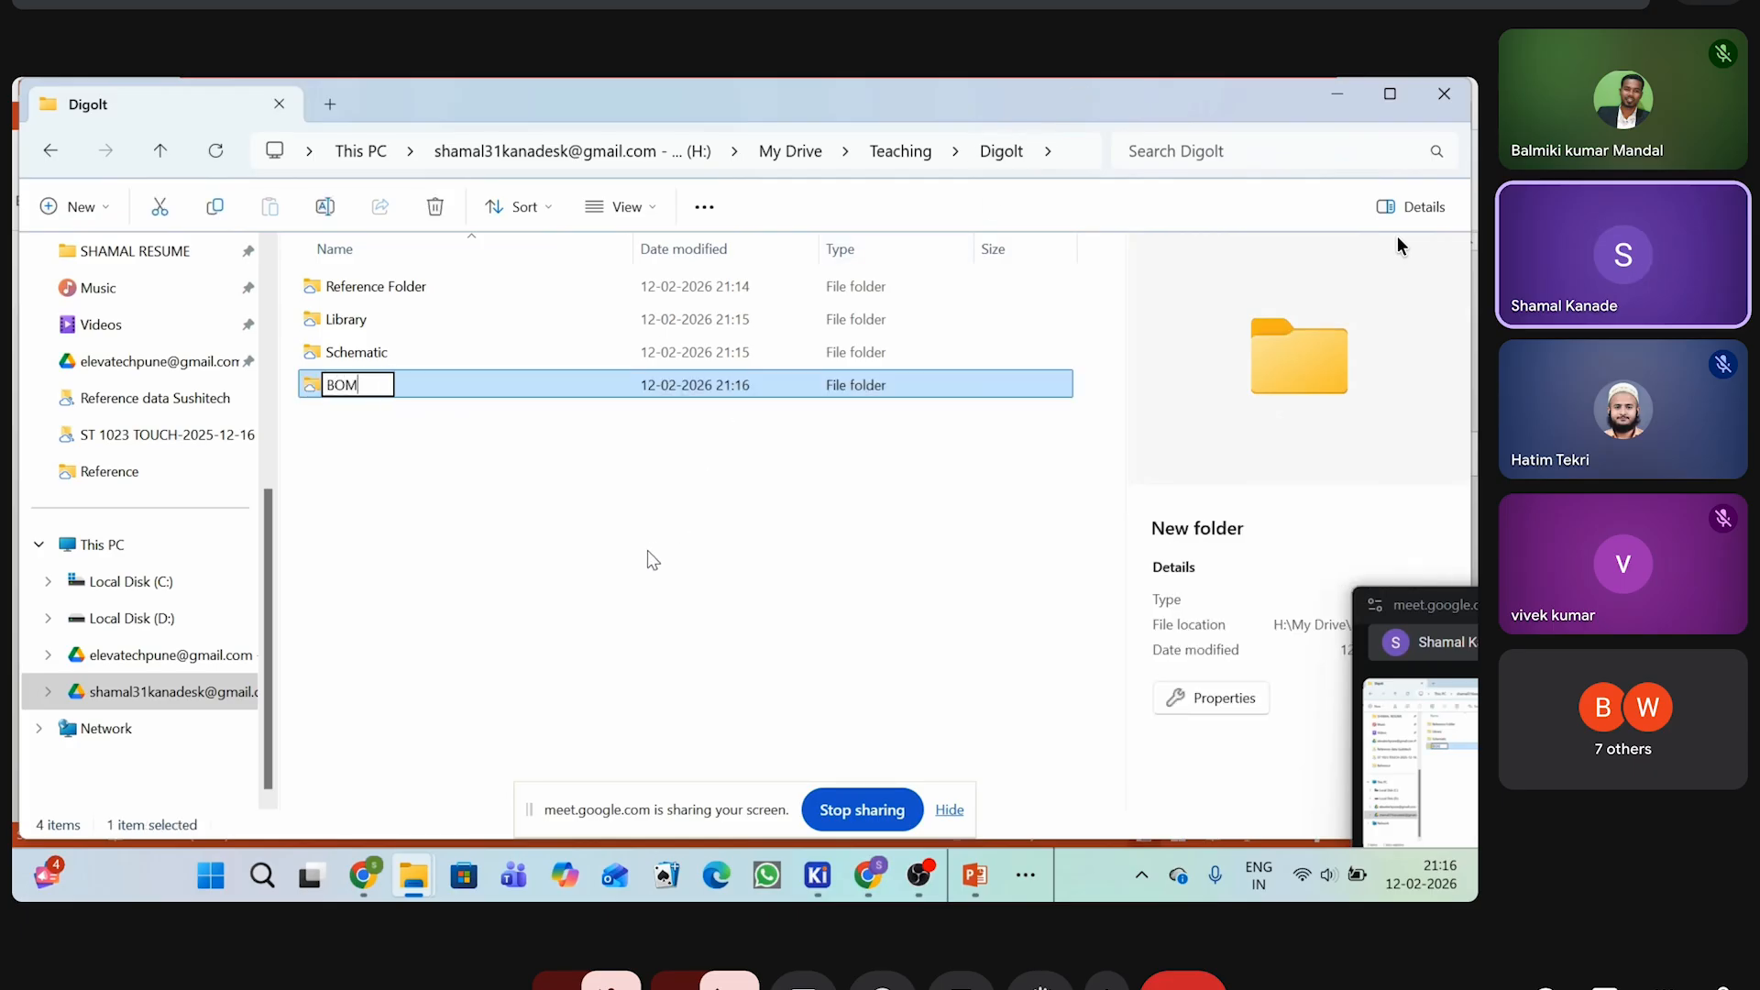
pyautogui.click(648, 551)
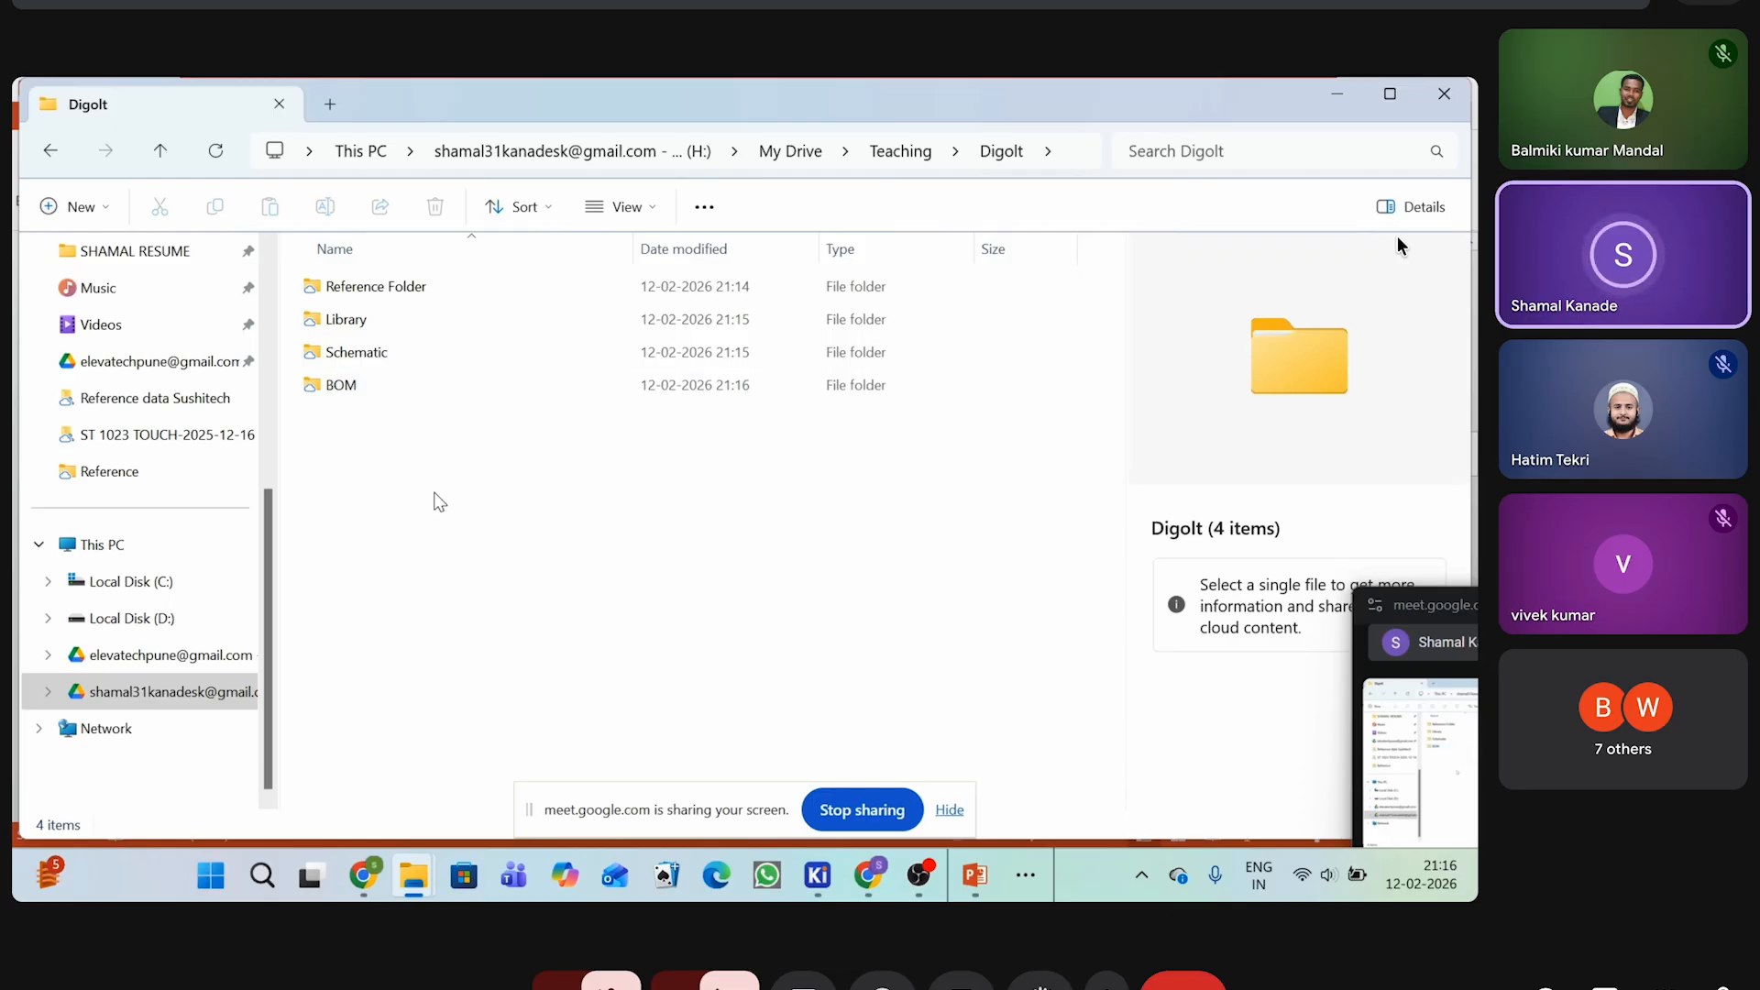
# Create a folder named Gerber, with a capital G, inside the DigoIt project folder
pyautogui.rightClick(439, 501)
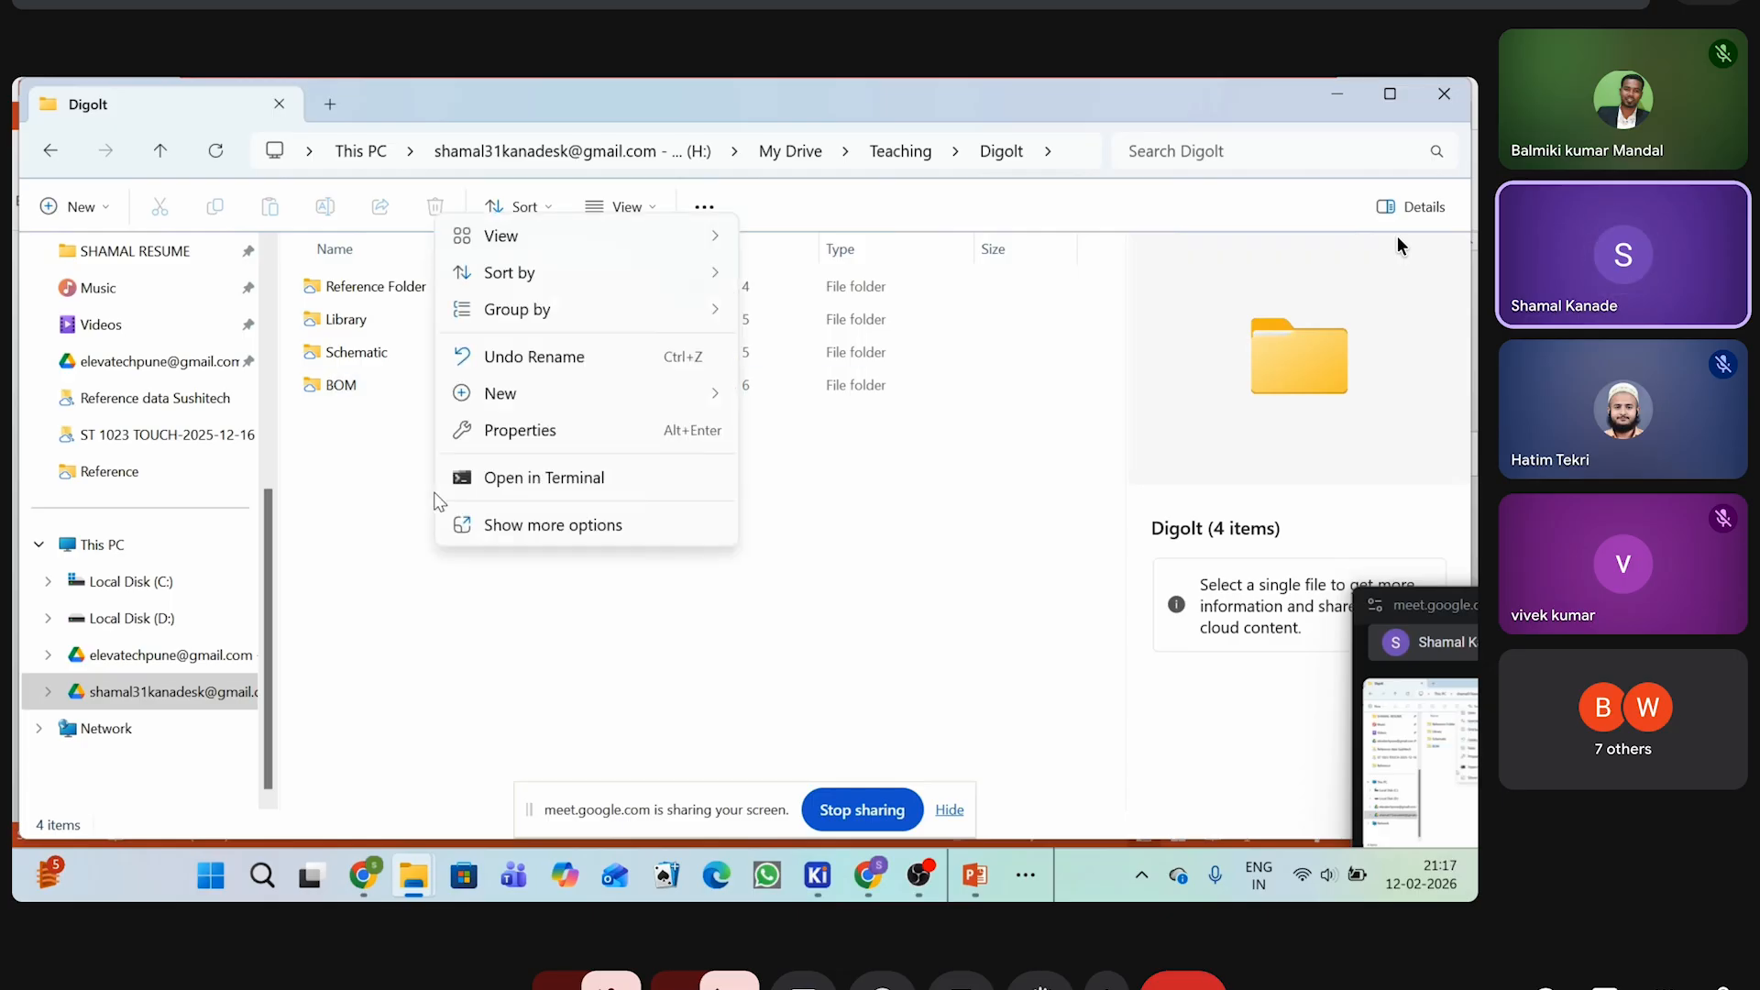
pyautogui.moveTo(515, 400)
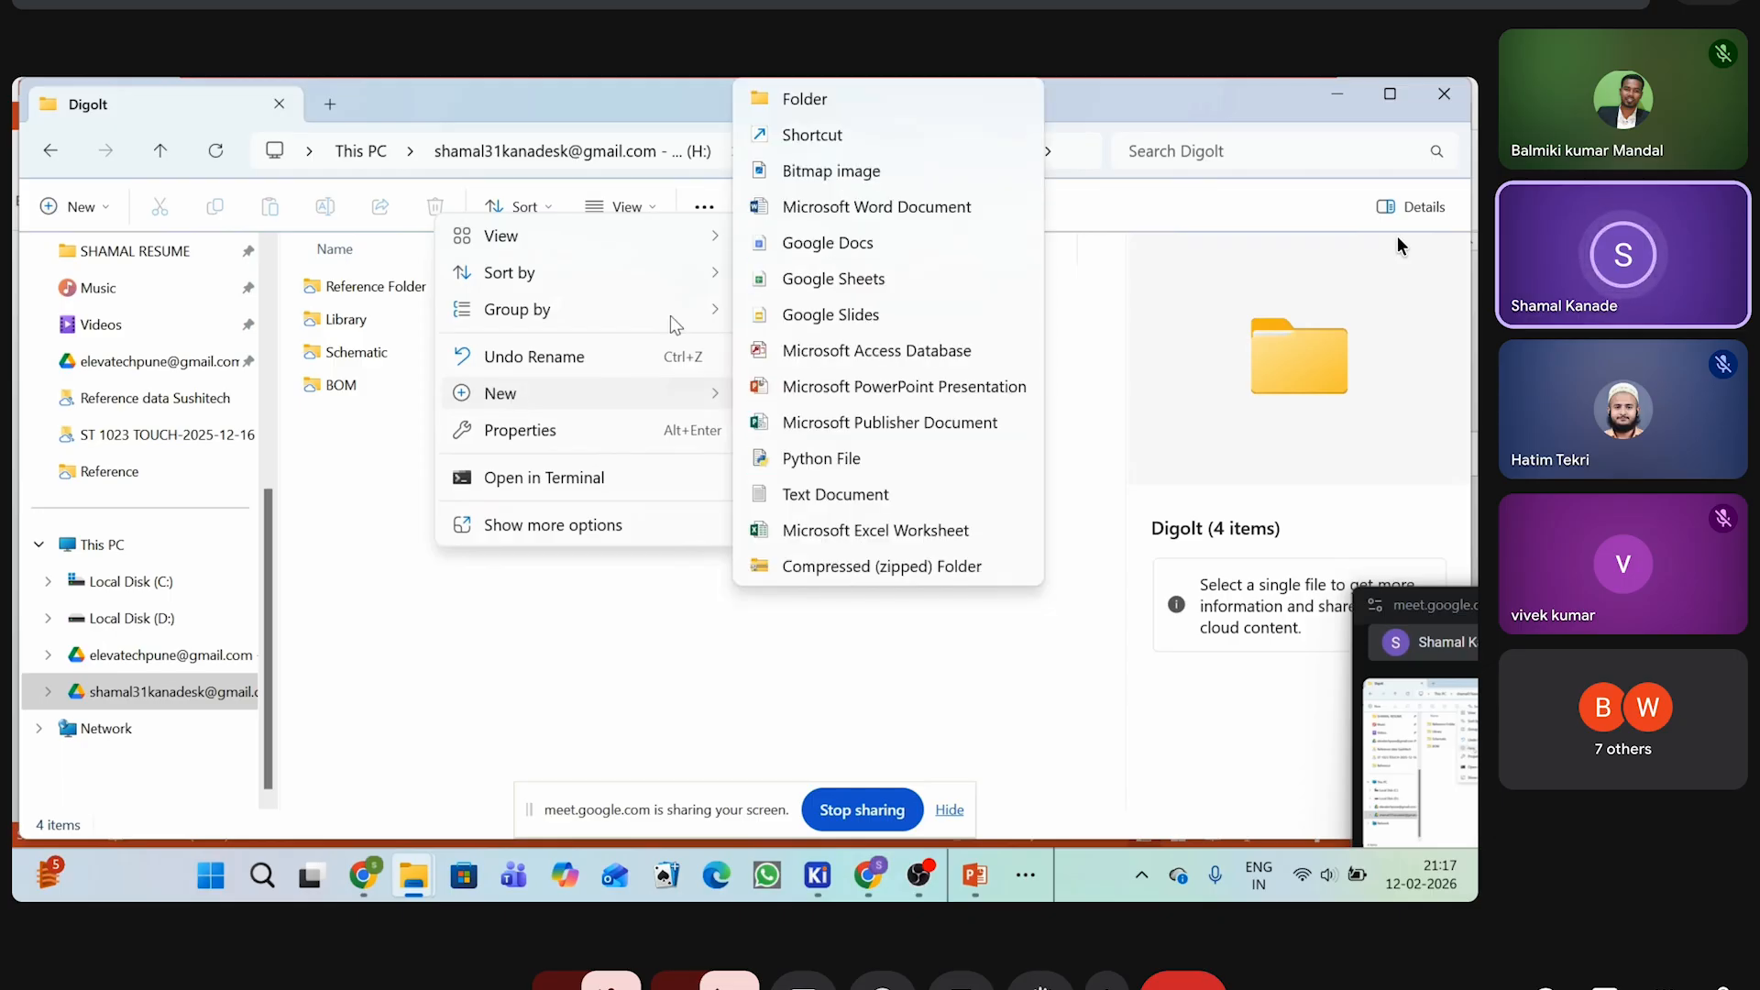
pyautogui.click(846, 107)
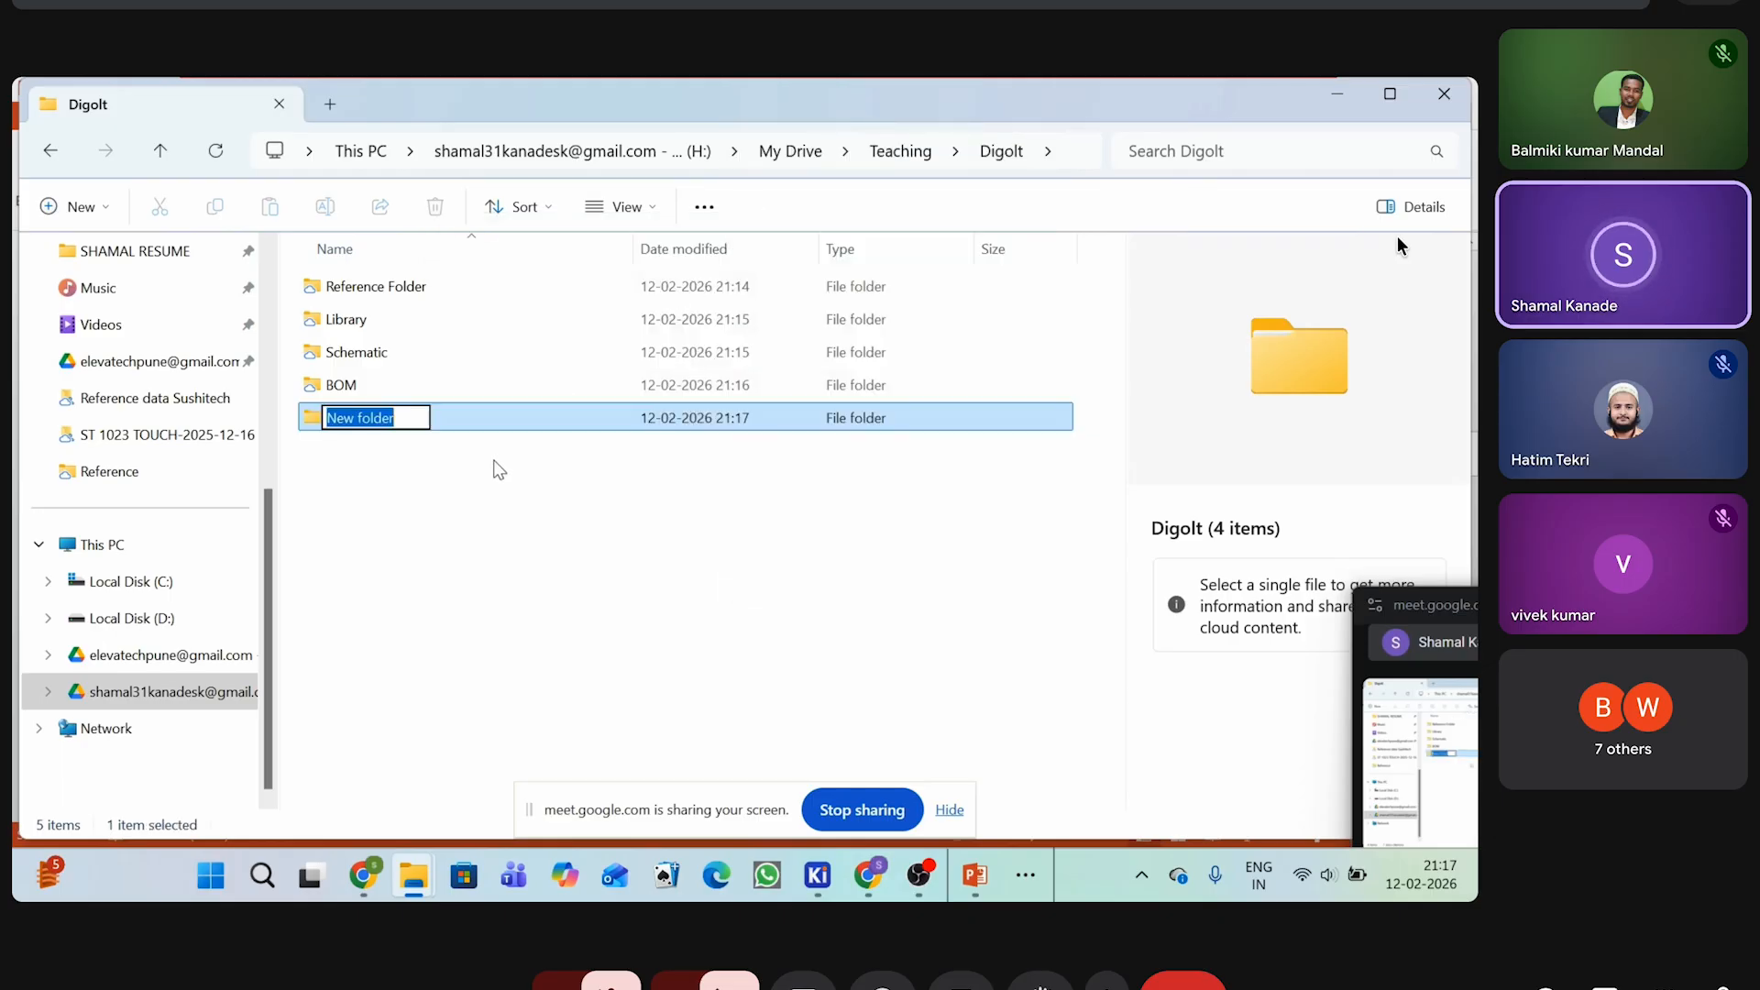
pyautogui.write('gerber')
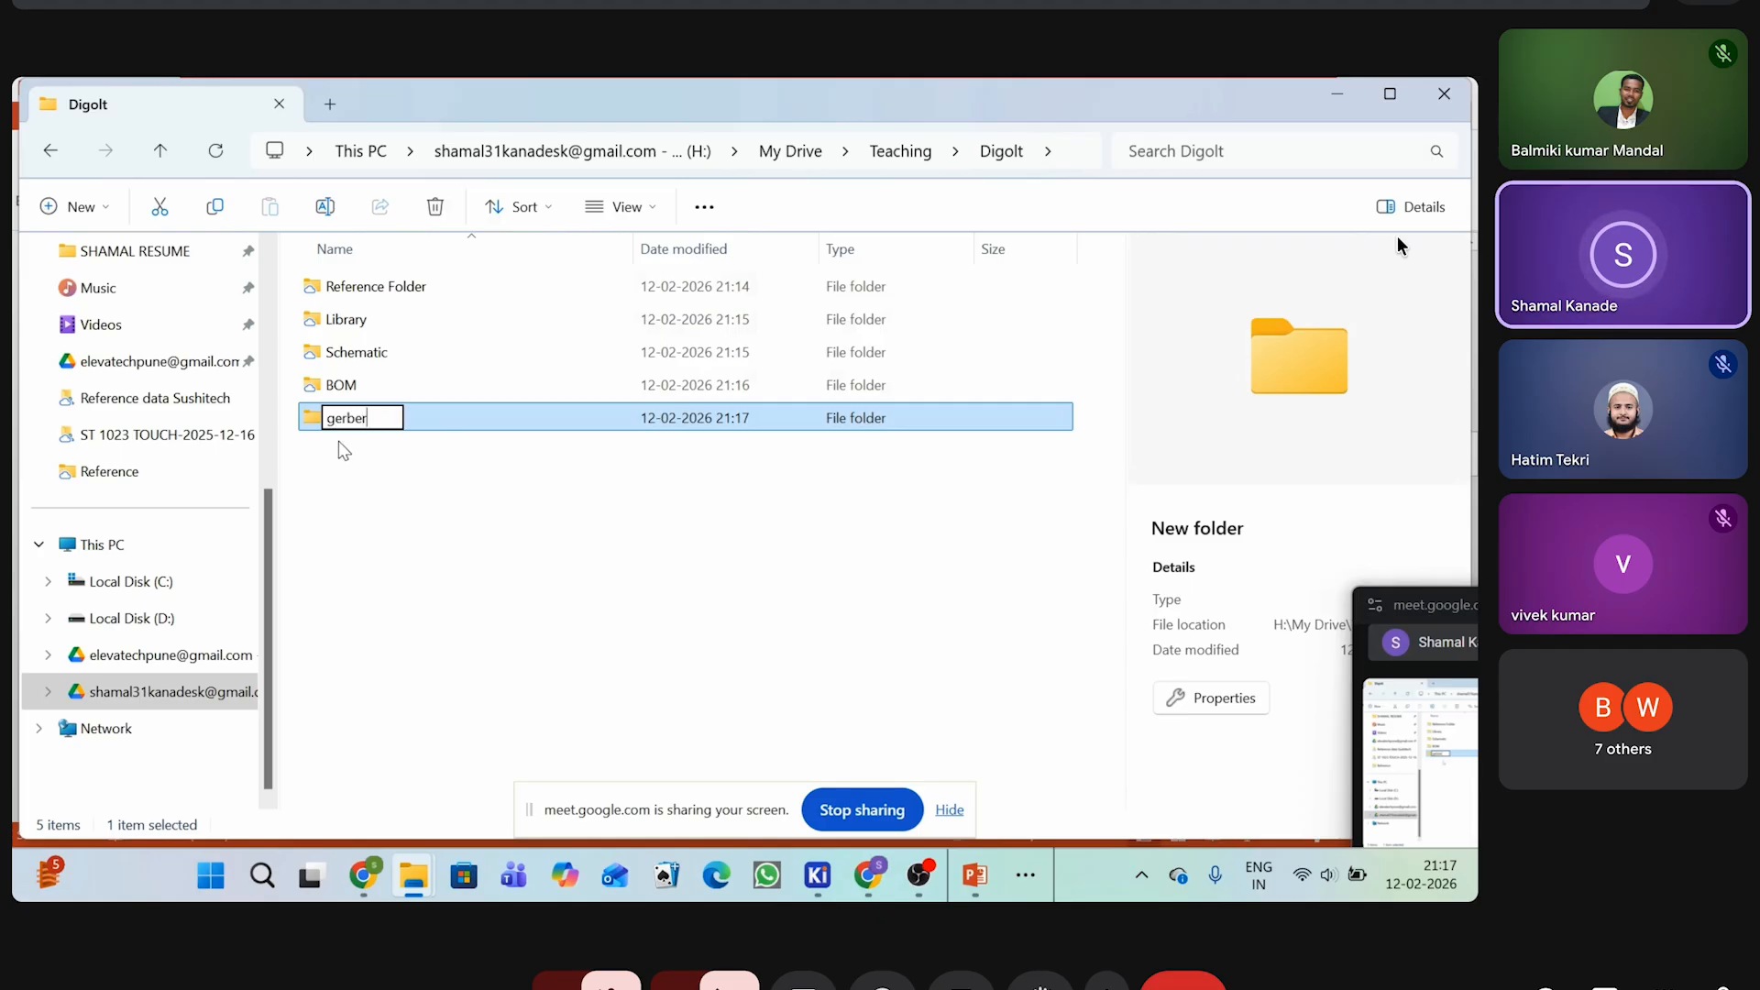
pyautogui.moveTo(335, 418); pyautogui.dragTo(323, 419)
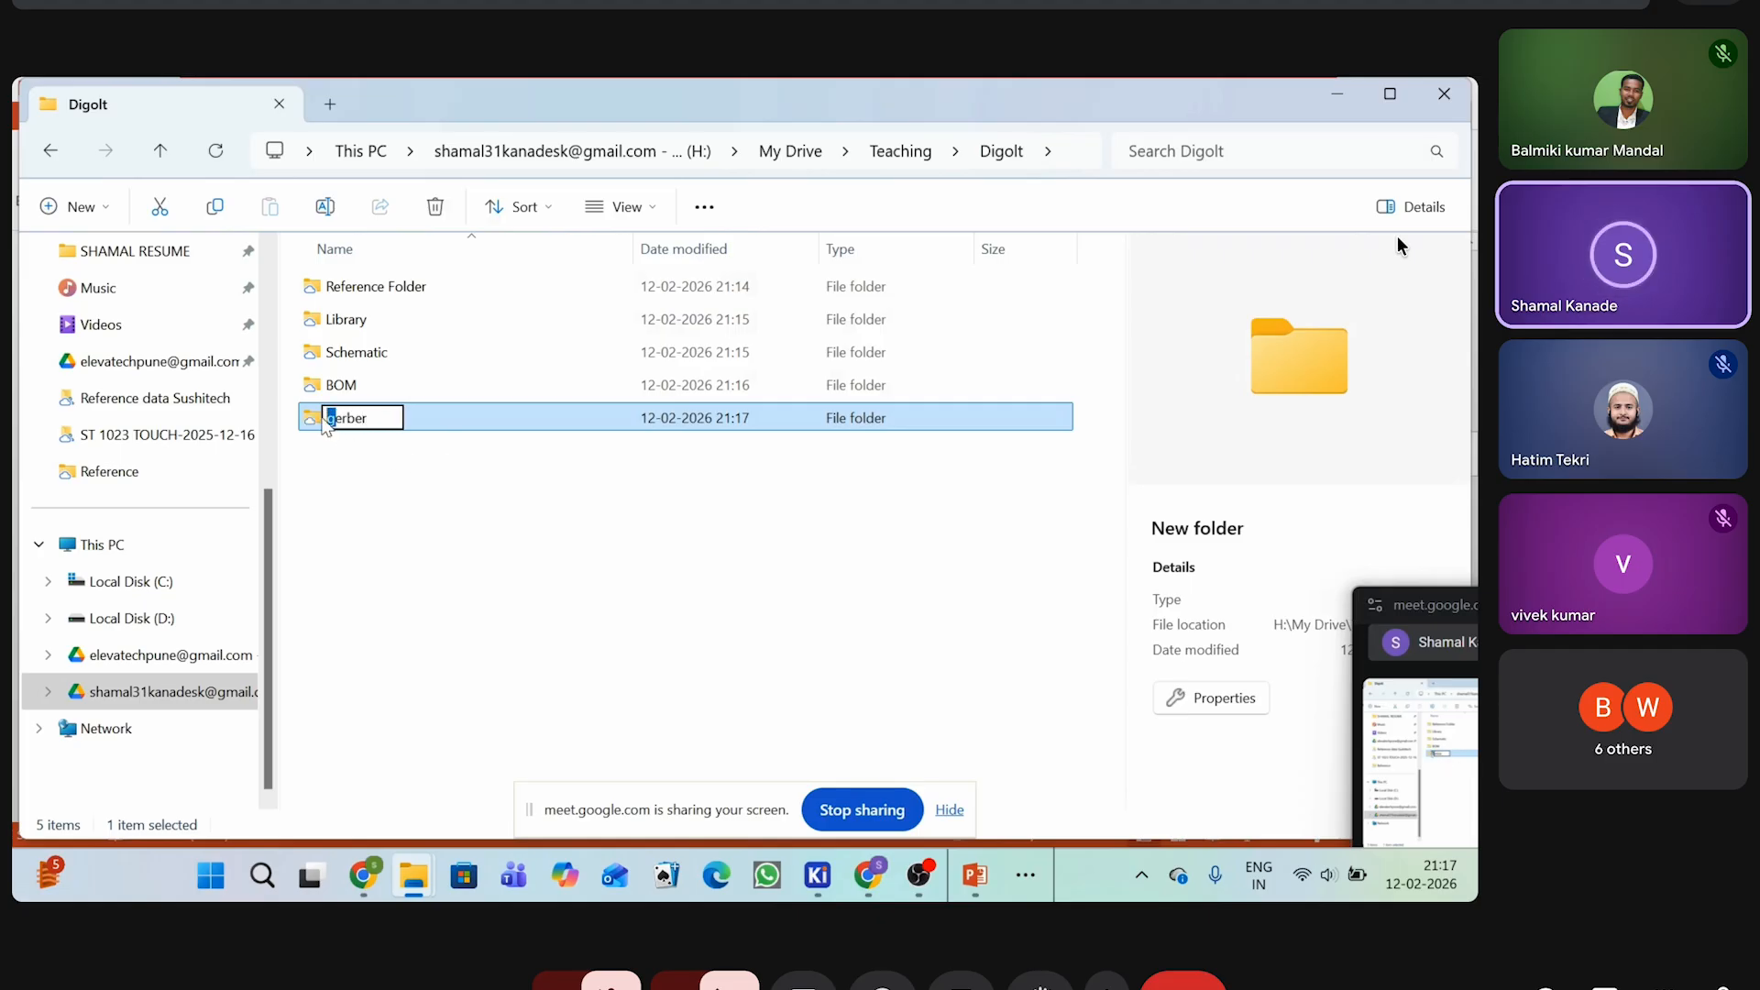
pyautogui.write('G')
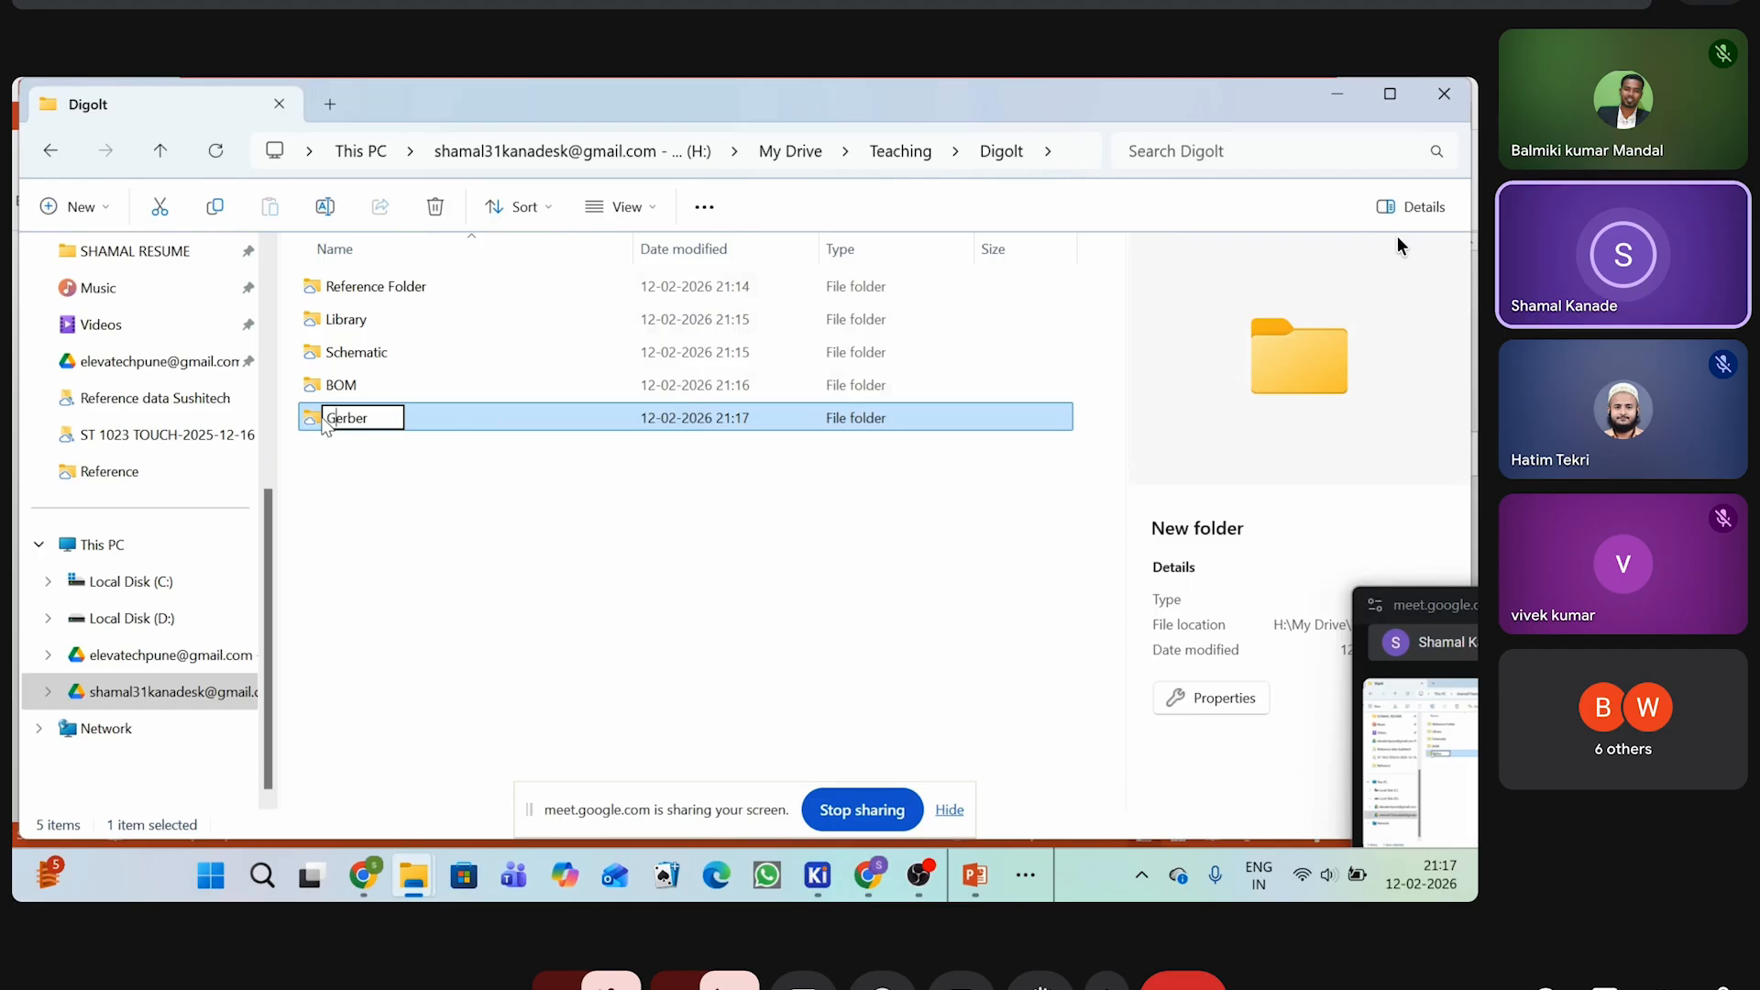
pyautogui.click(456, 521)
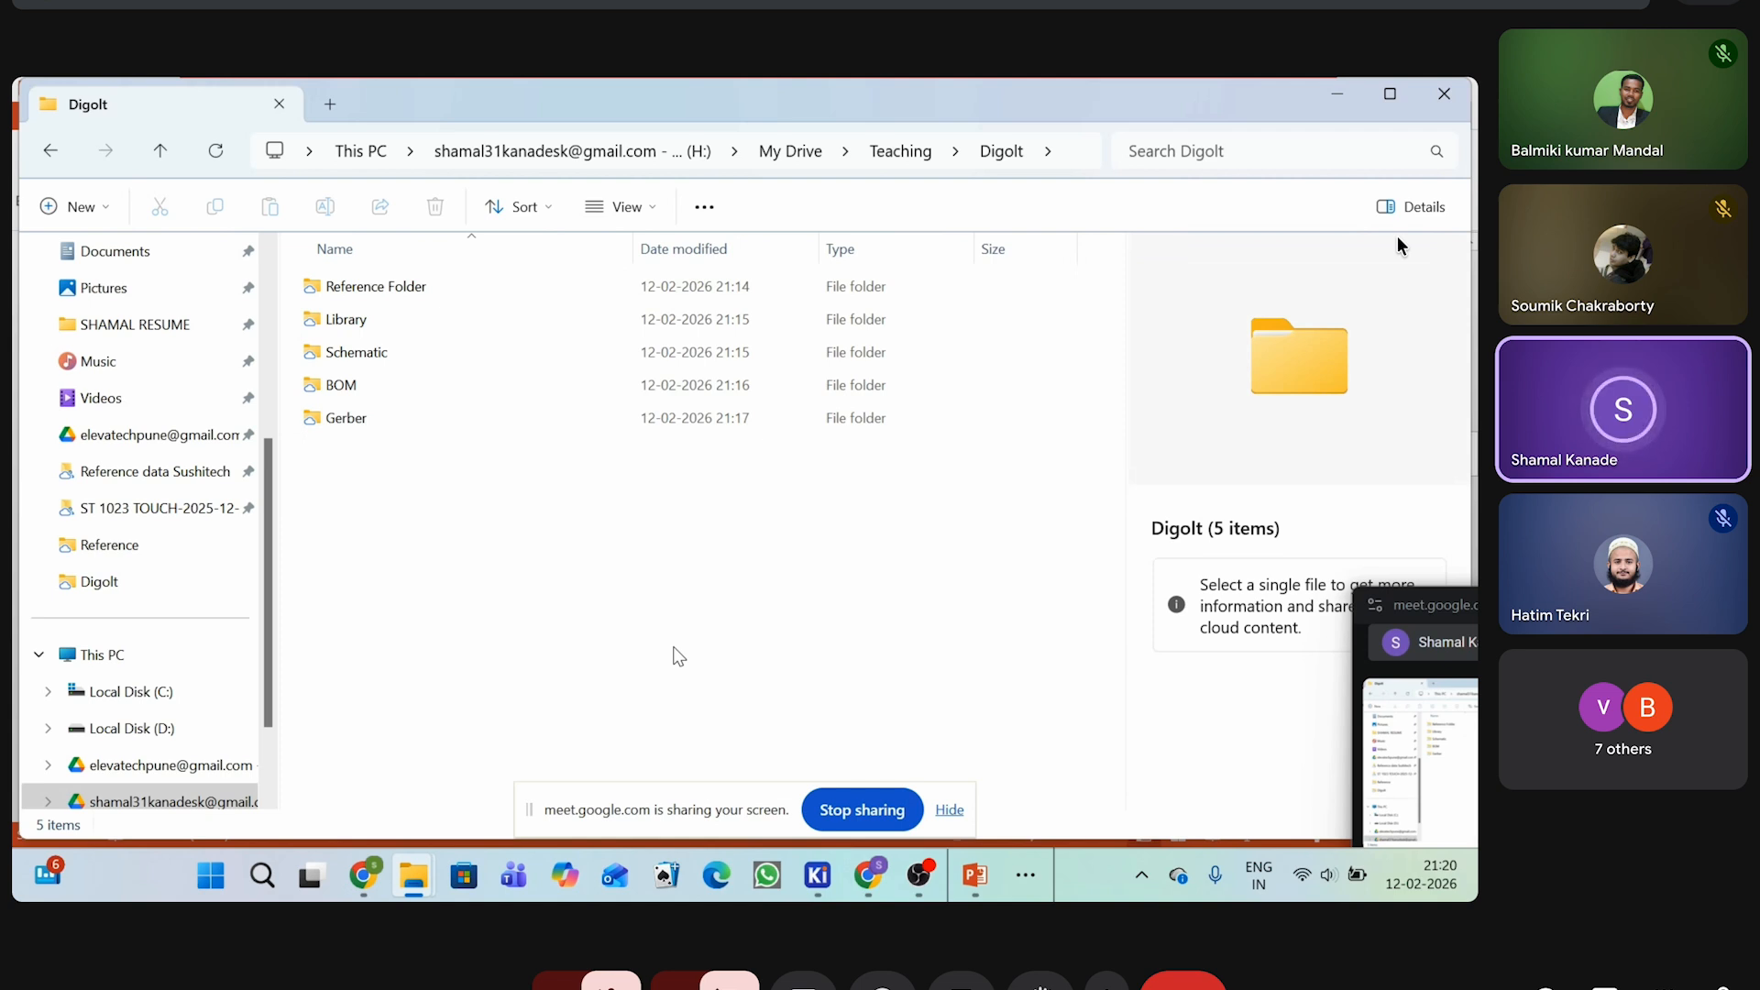
# Minimize all the open windows to reach the desktop and launch KiCad 9.0
pyautogui.click(1341, 92)
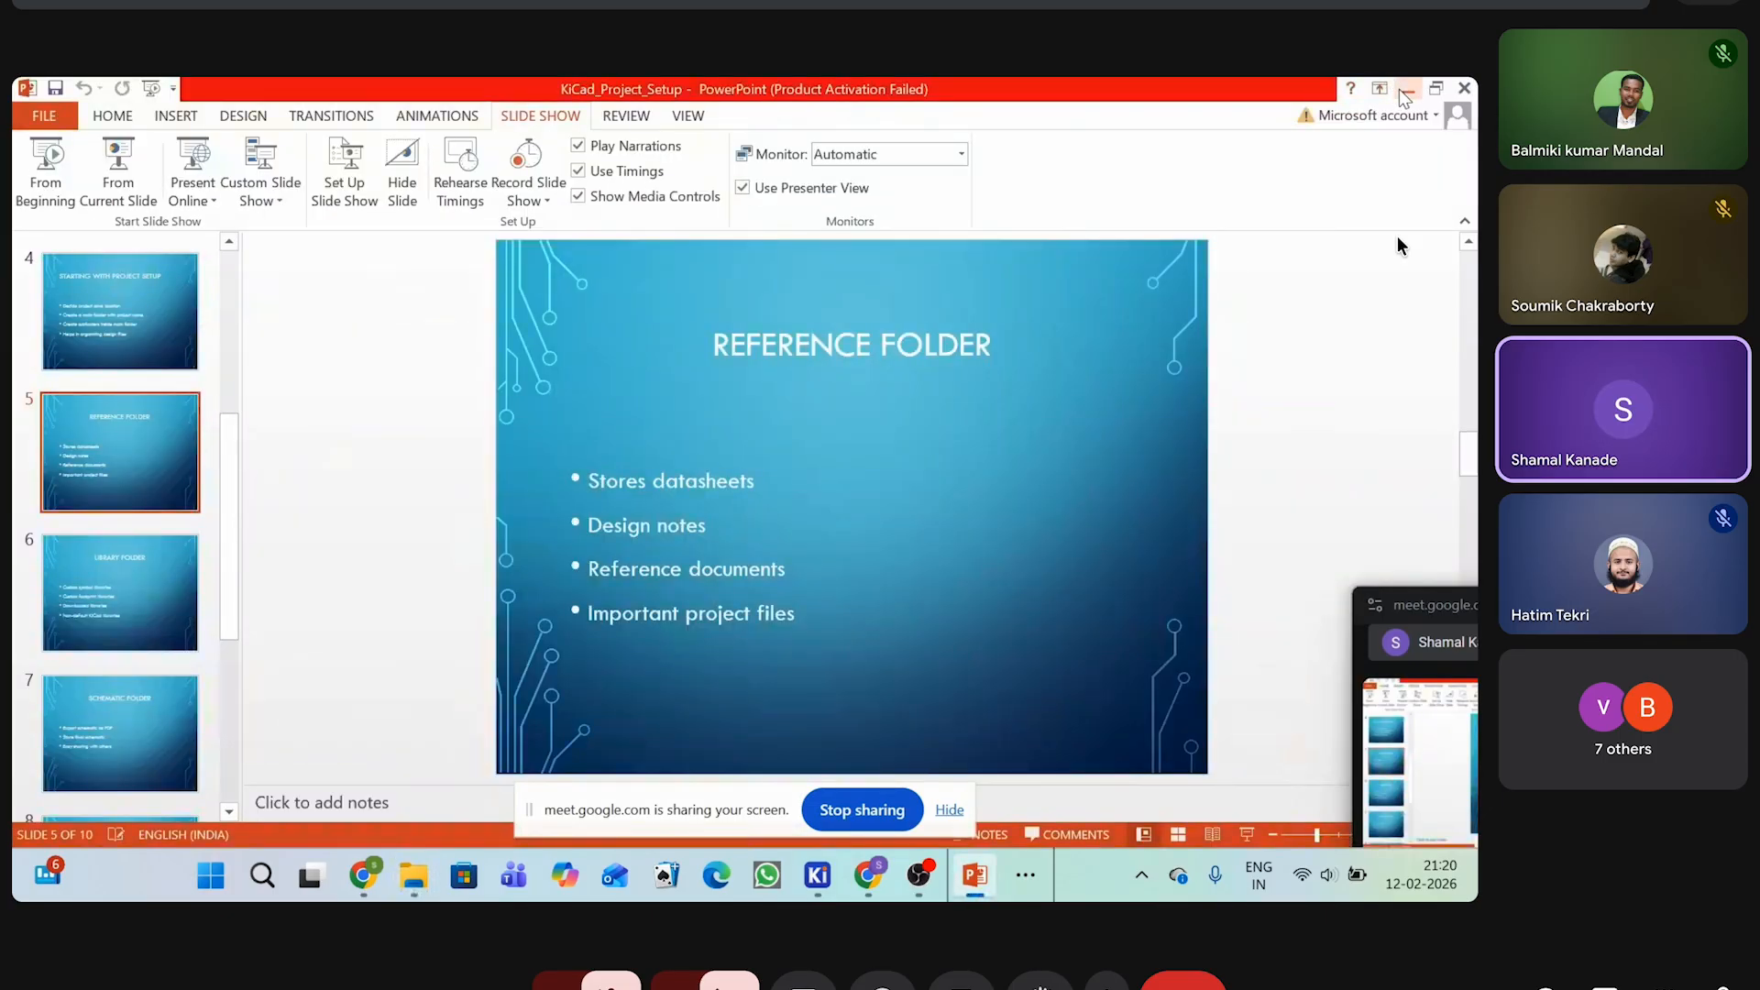
pyautogui.click(1403, 90)
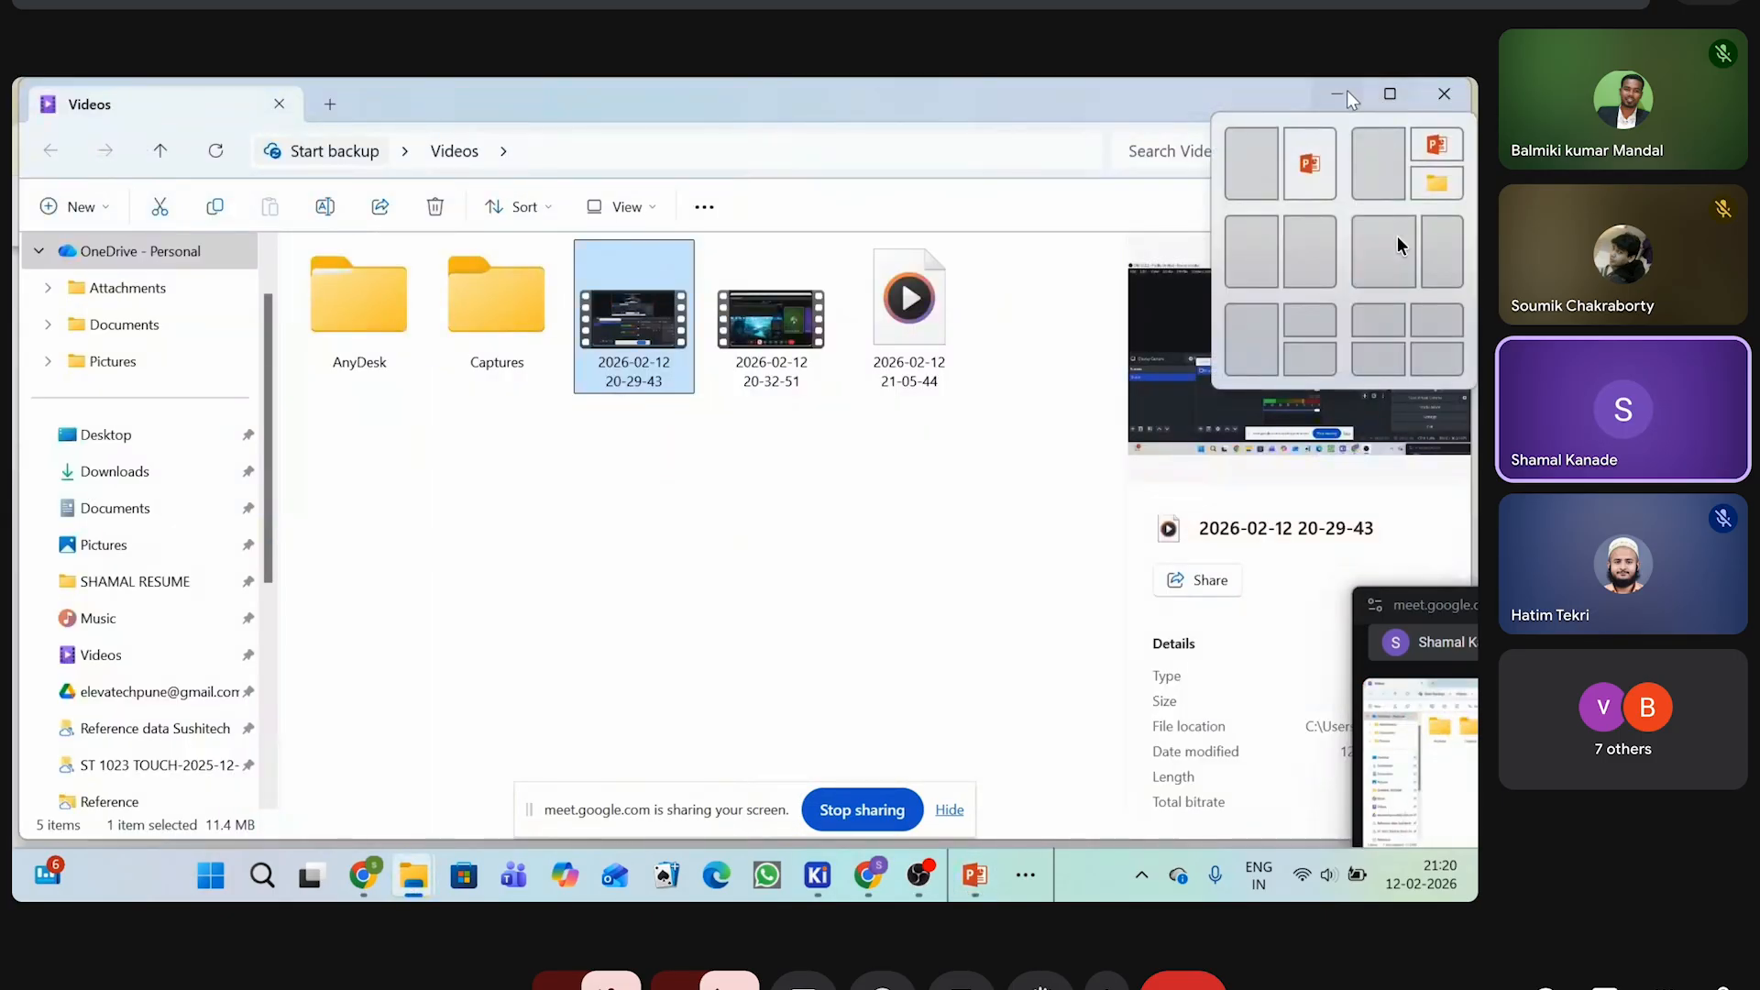
pyautogui.click(1346, 90)
pyautogui.click(1342, 95)
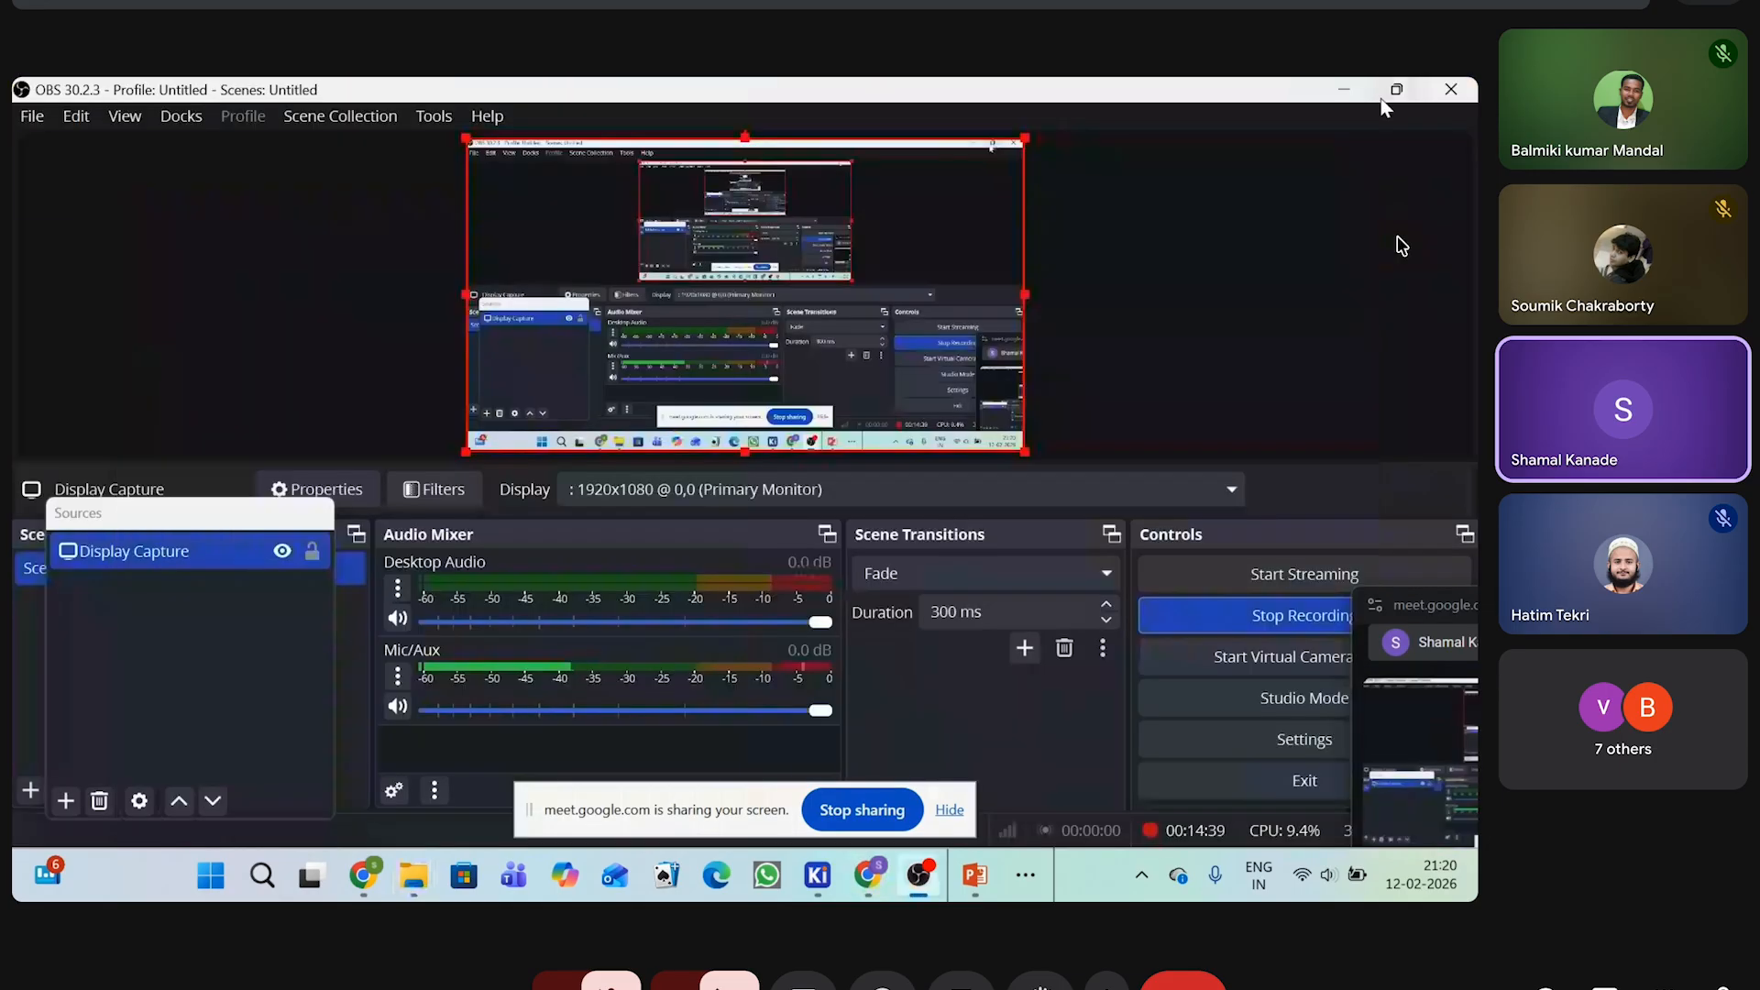
pyautogui.click(1354, 94)
pyautogui.click(1351, 94)
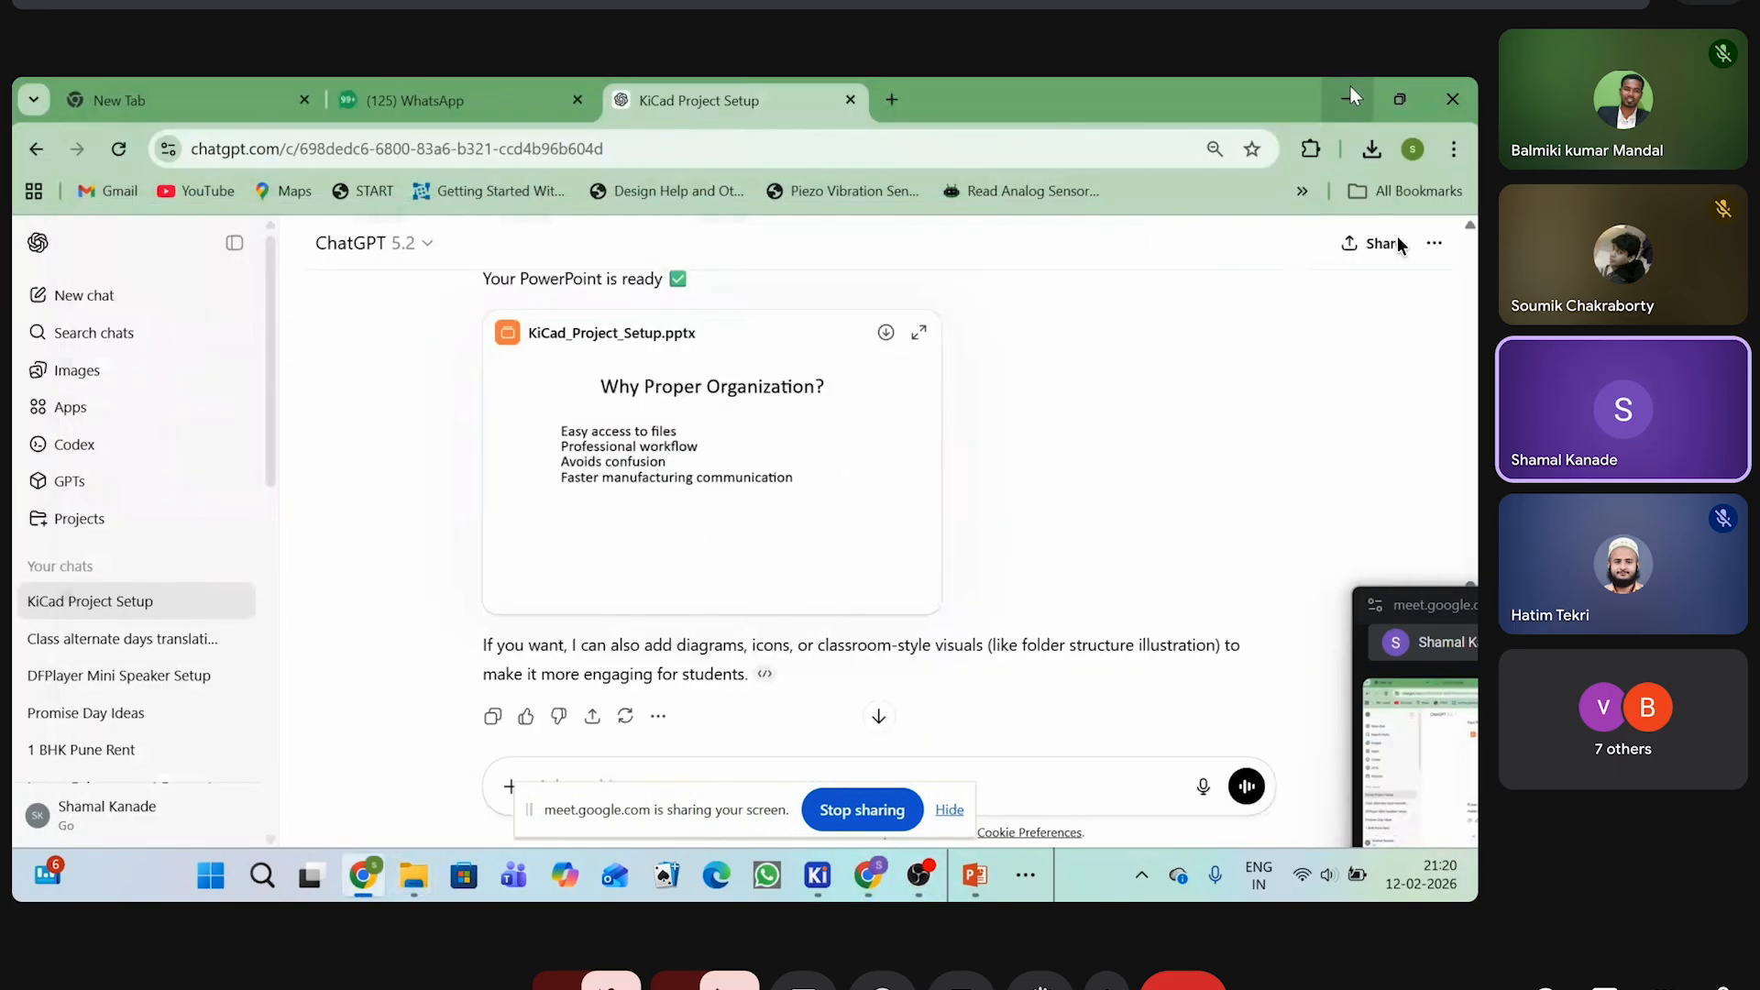
pyautogui.click(1353, 96)
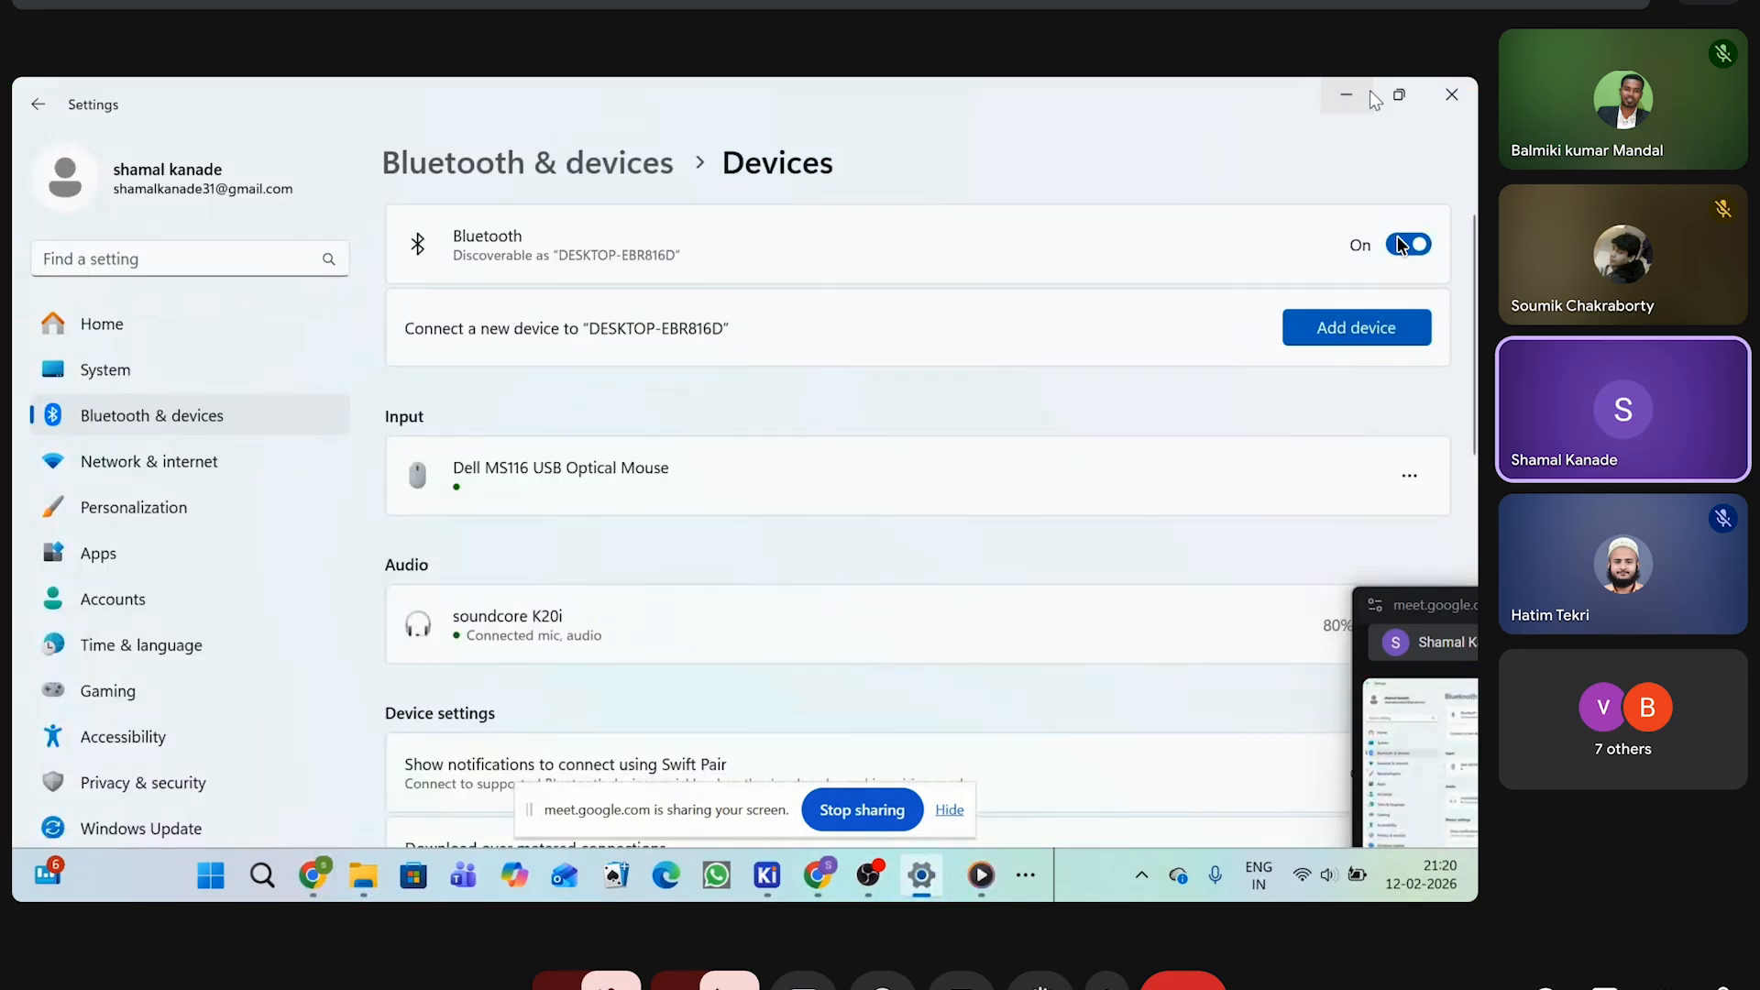
pyautogui.click(1348, 99)
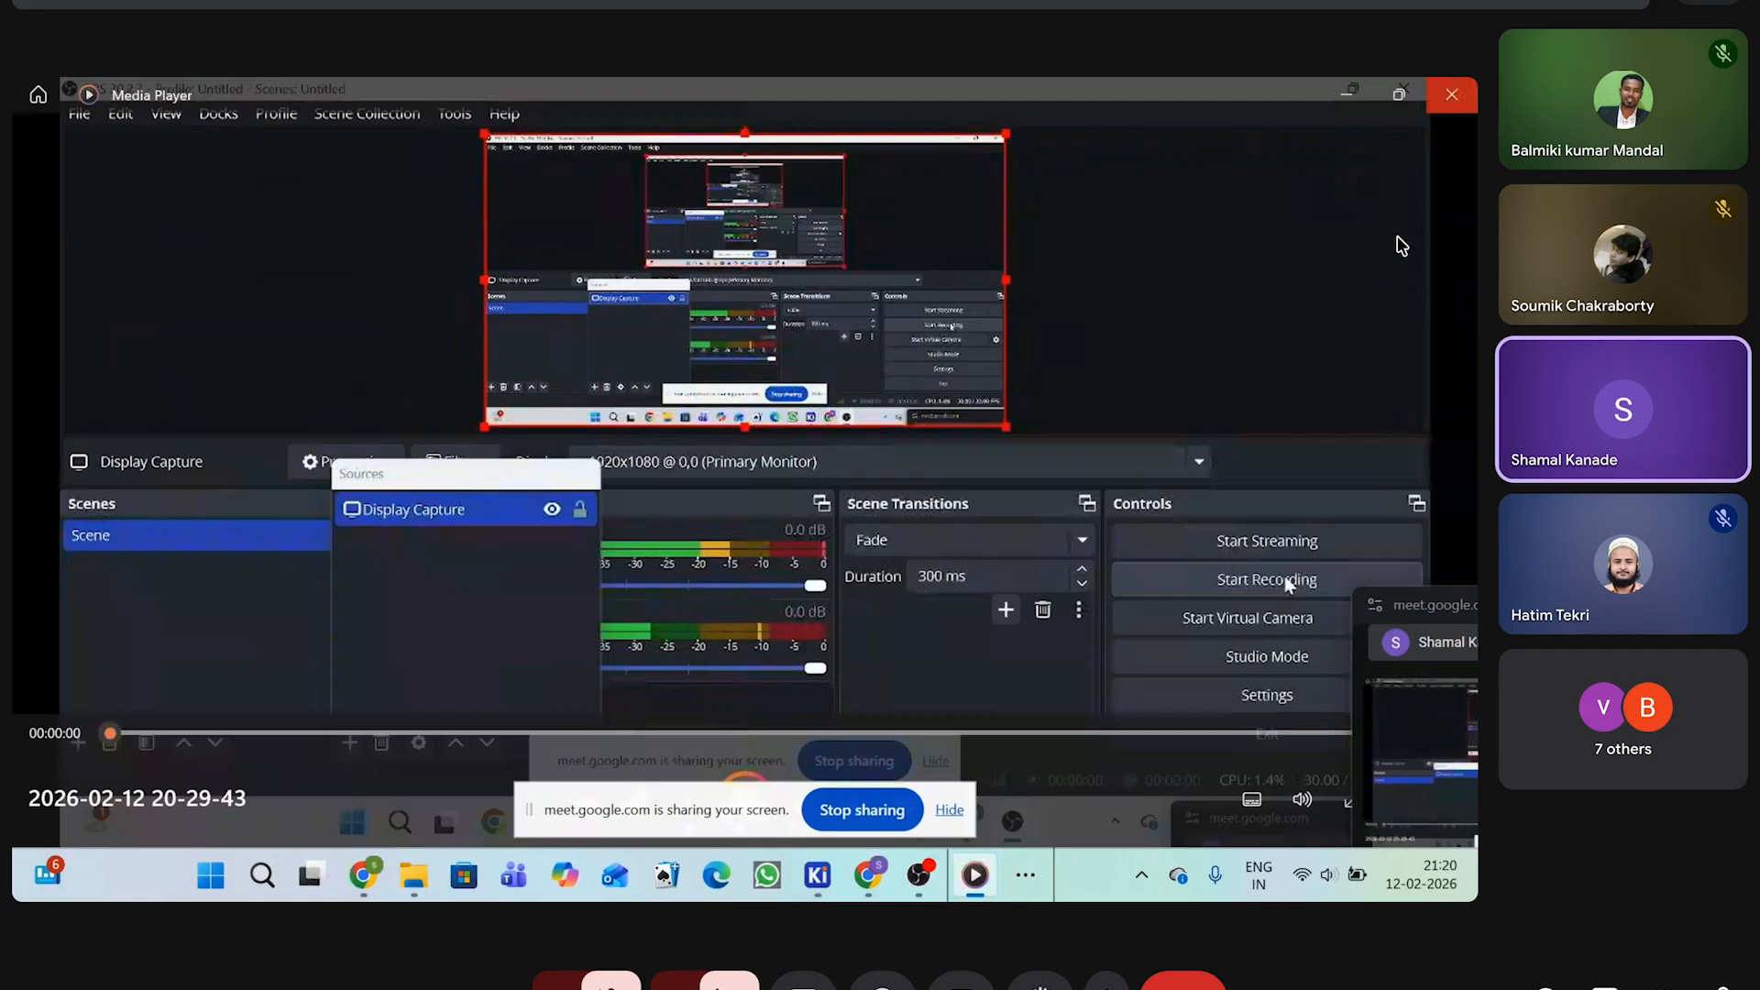
pyautogui.click(1344, 96)
pyautogui.click(1344, 95)
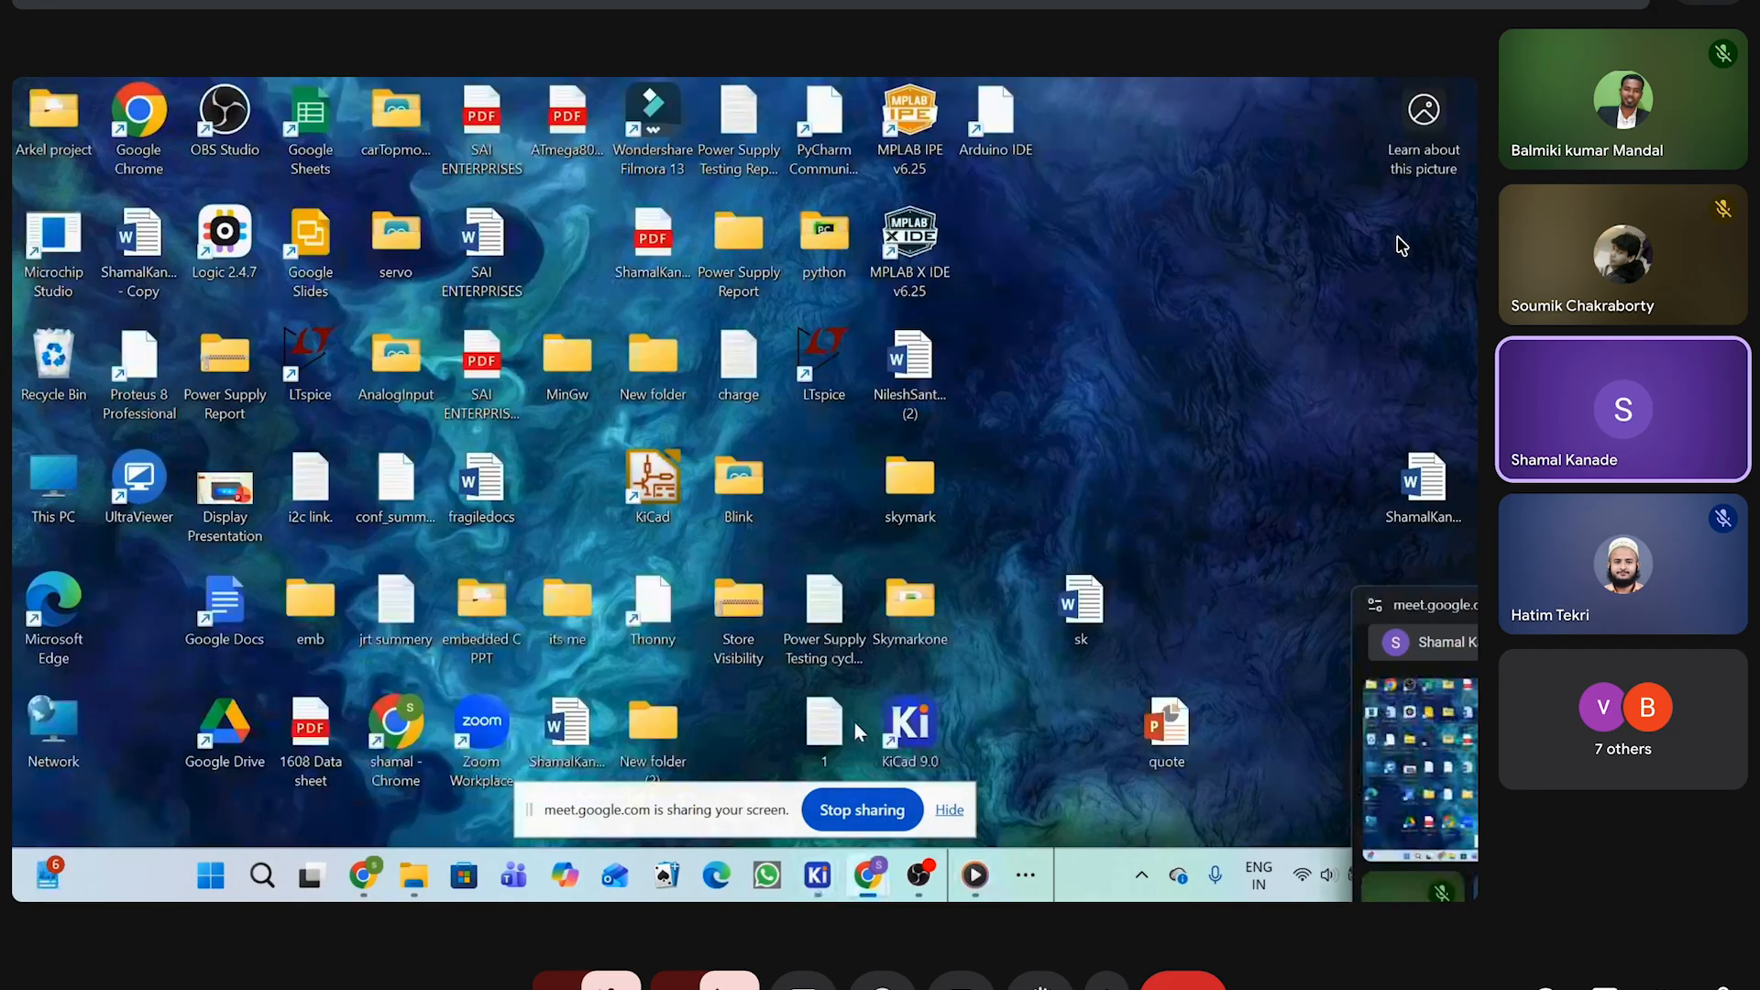
pyautogui.doubleClick(910, 738)
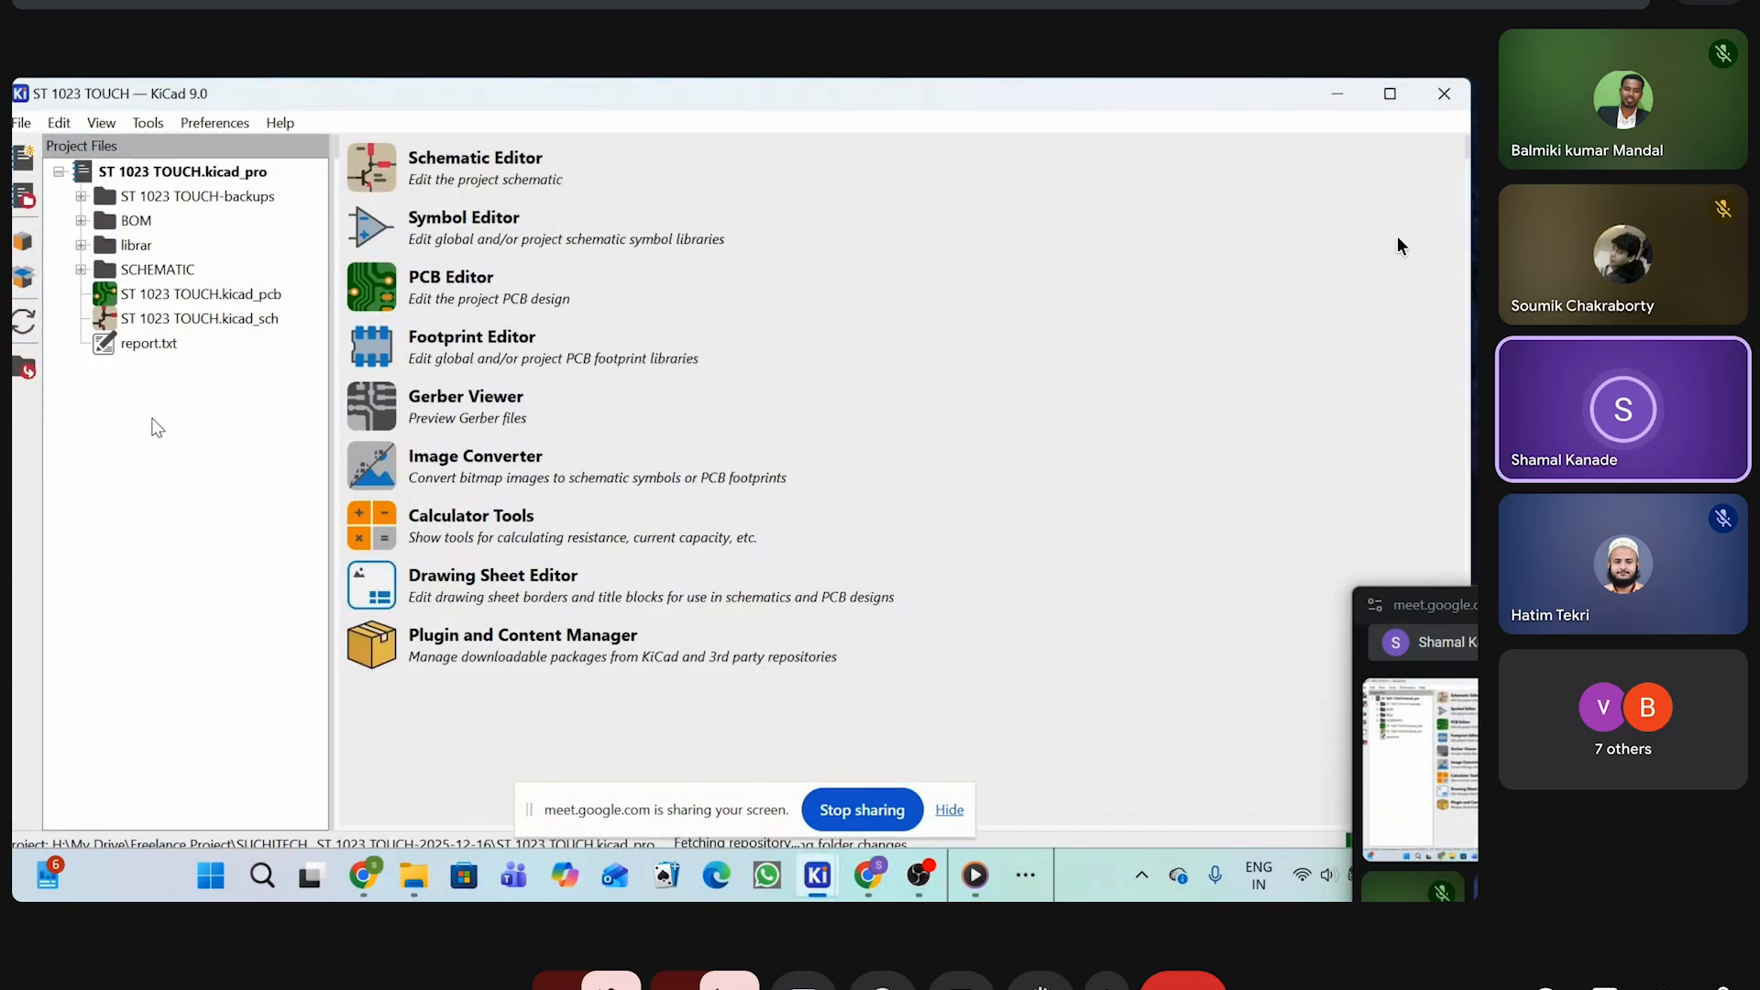
pyautogui.click(1388, 593)
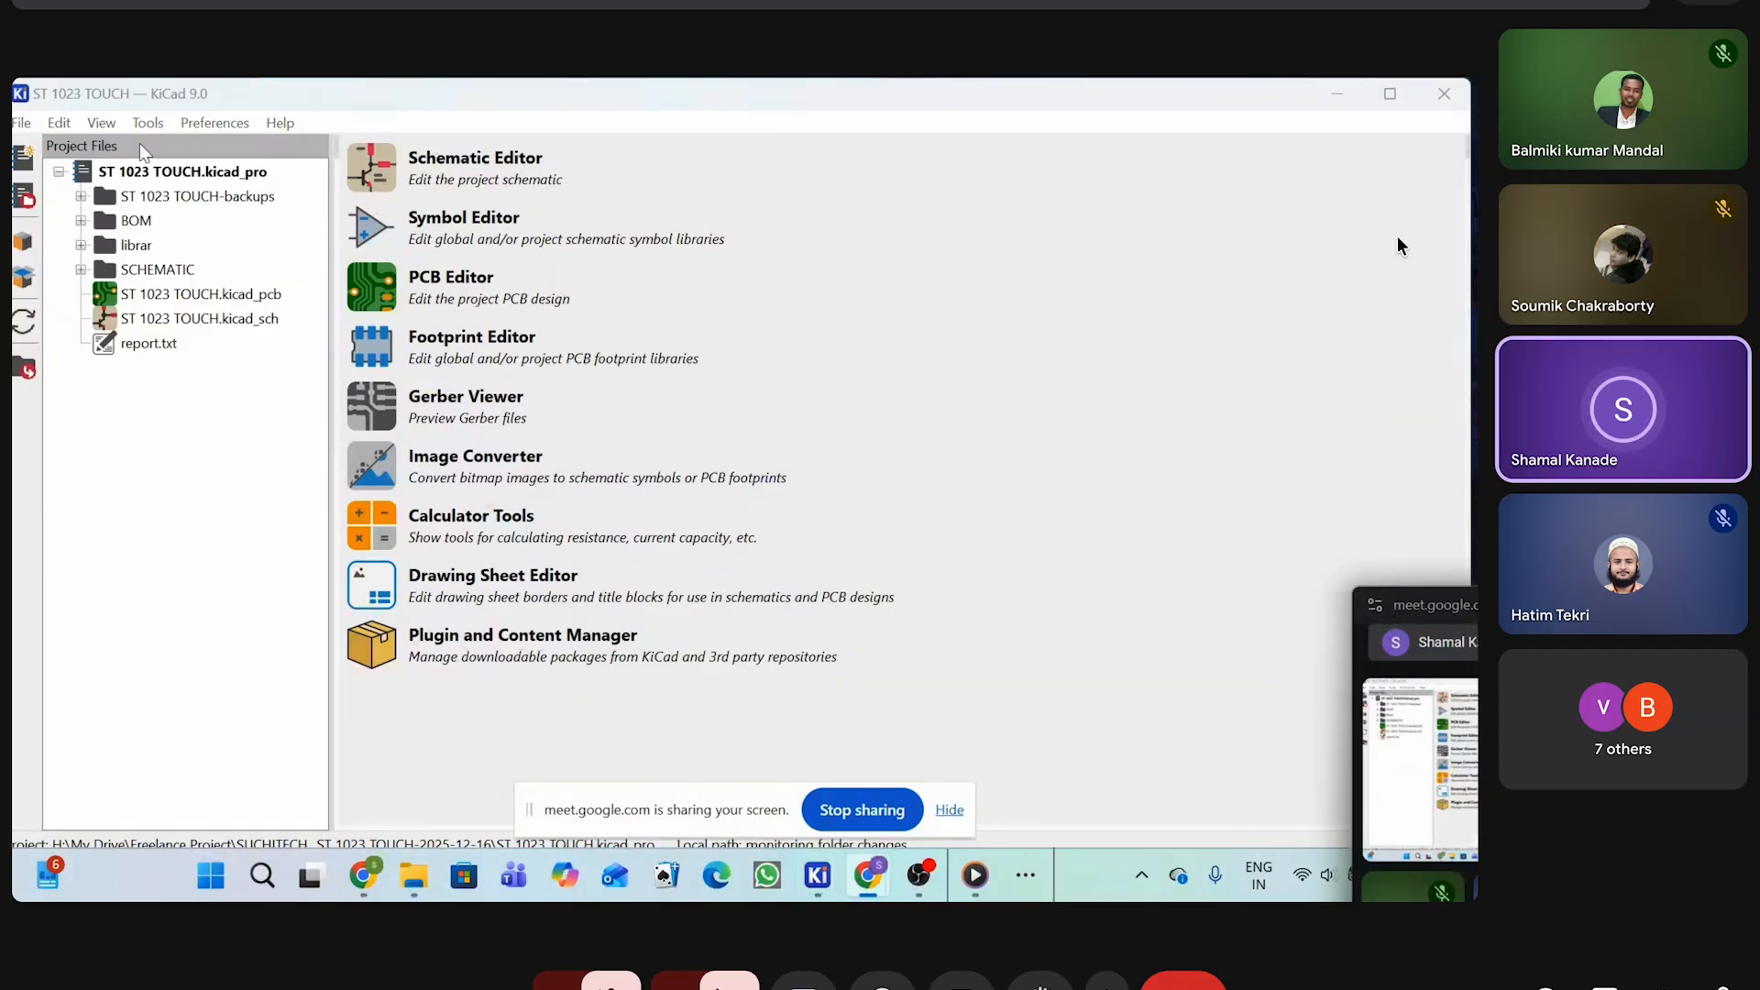
# Start a new KiCad project and browse to the DigoIt folder inside My Drive > Teaching
pyautogui.click(20, 123)
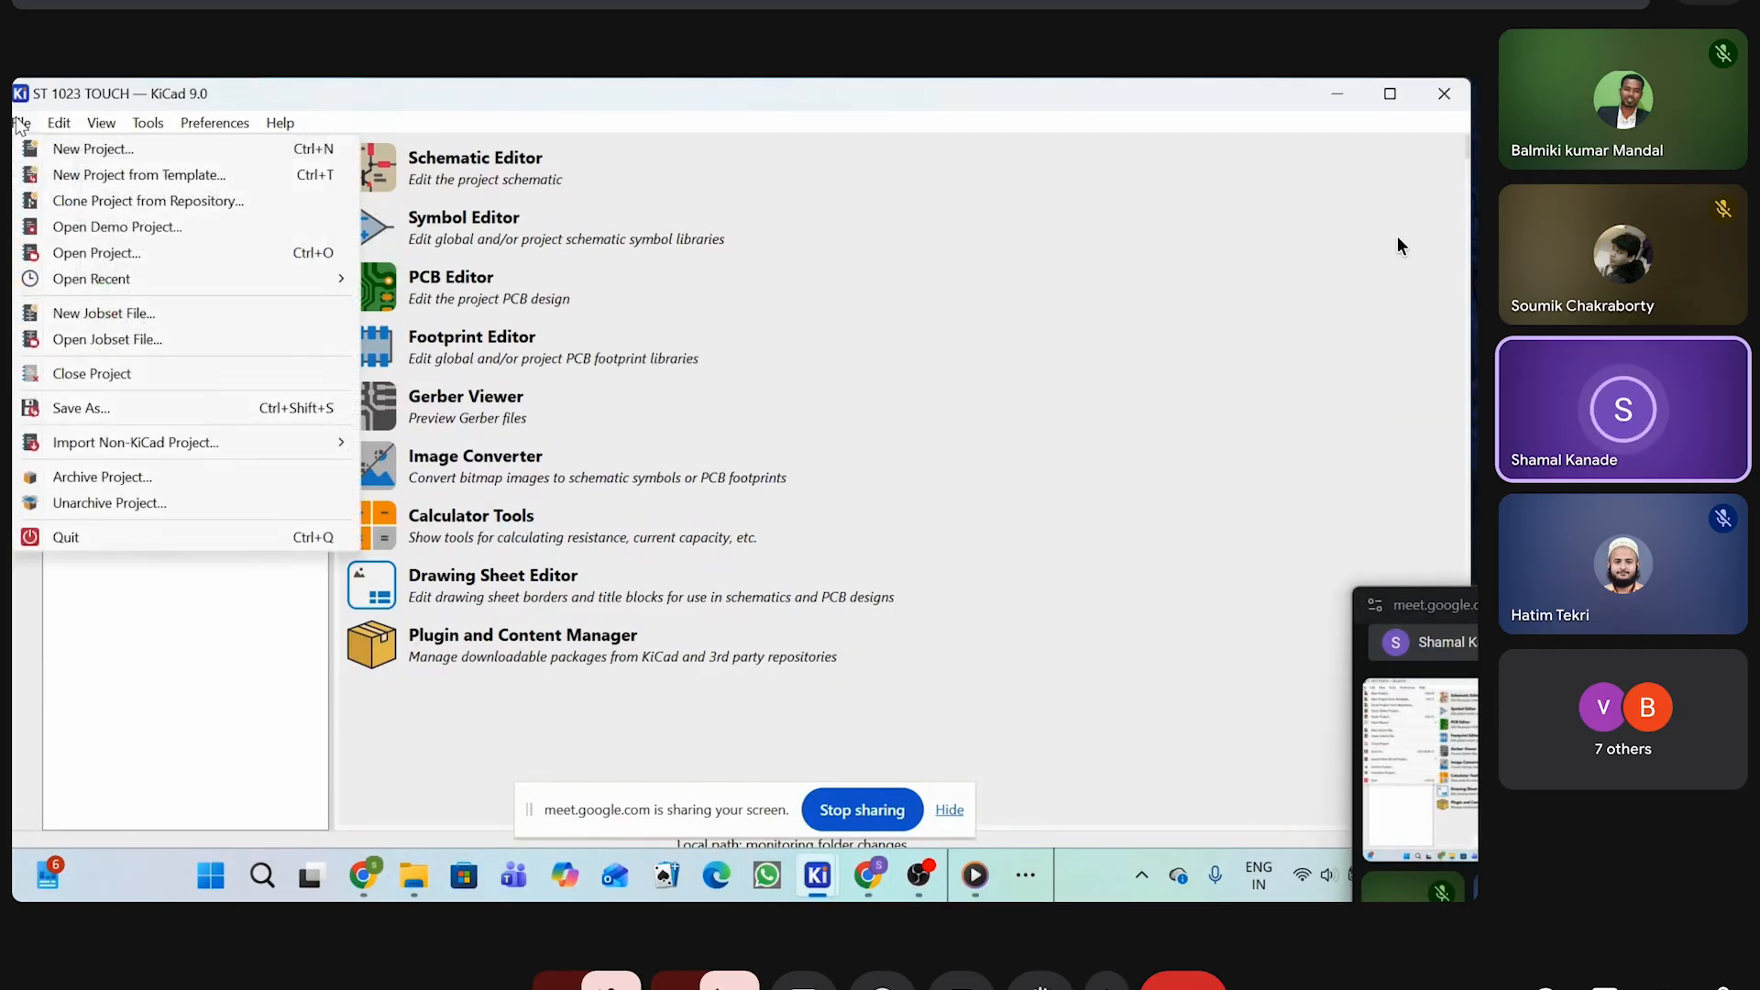
pyautogui.click(41, 151)
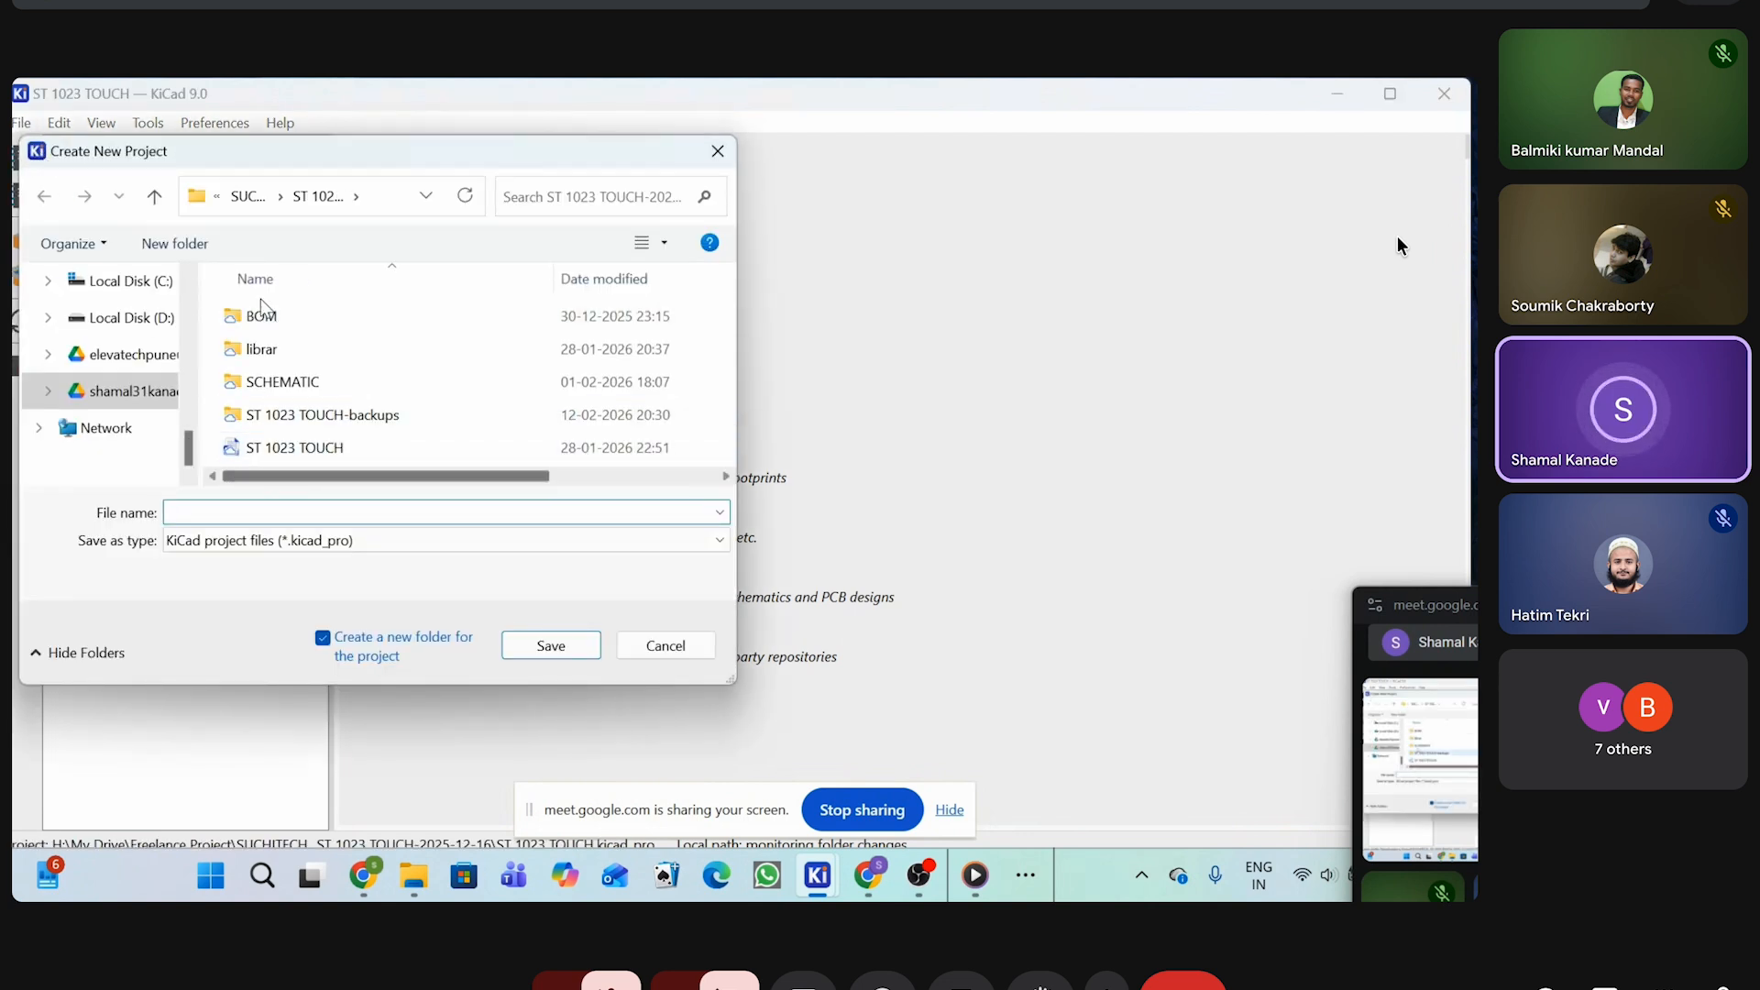
pyautogui.click(246, 197)
pyautogui.click(246, 196)
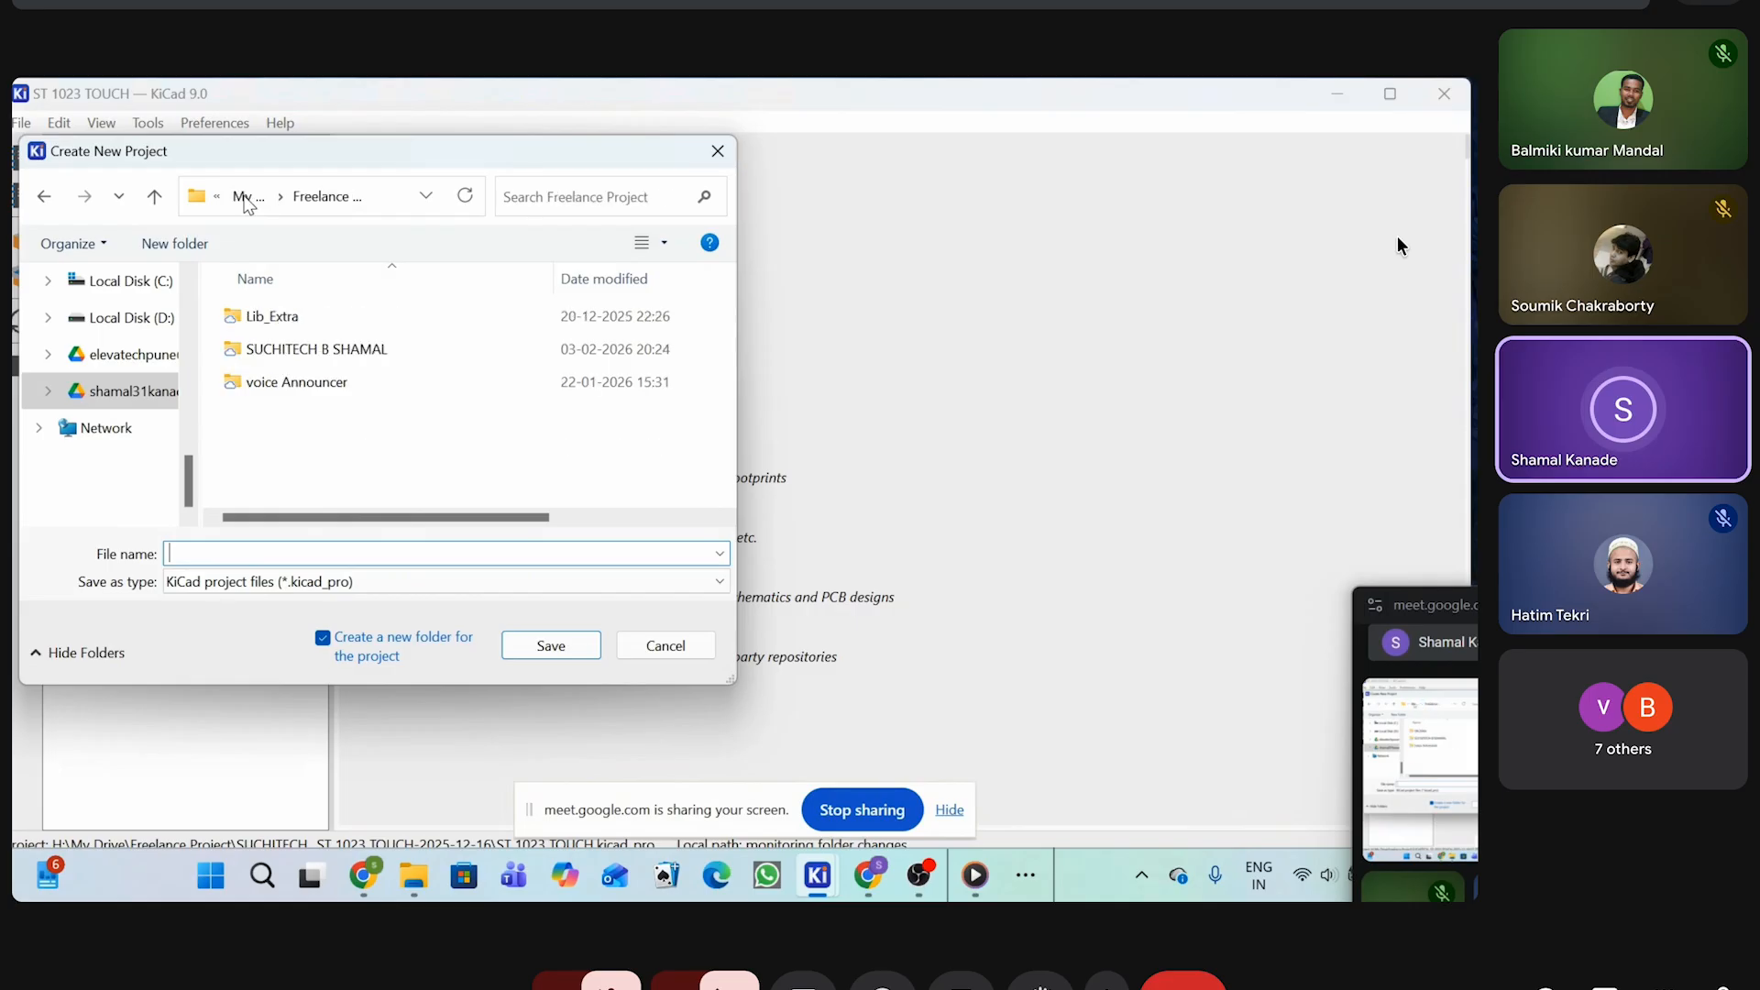
pyautogui.click(246, 197)
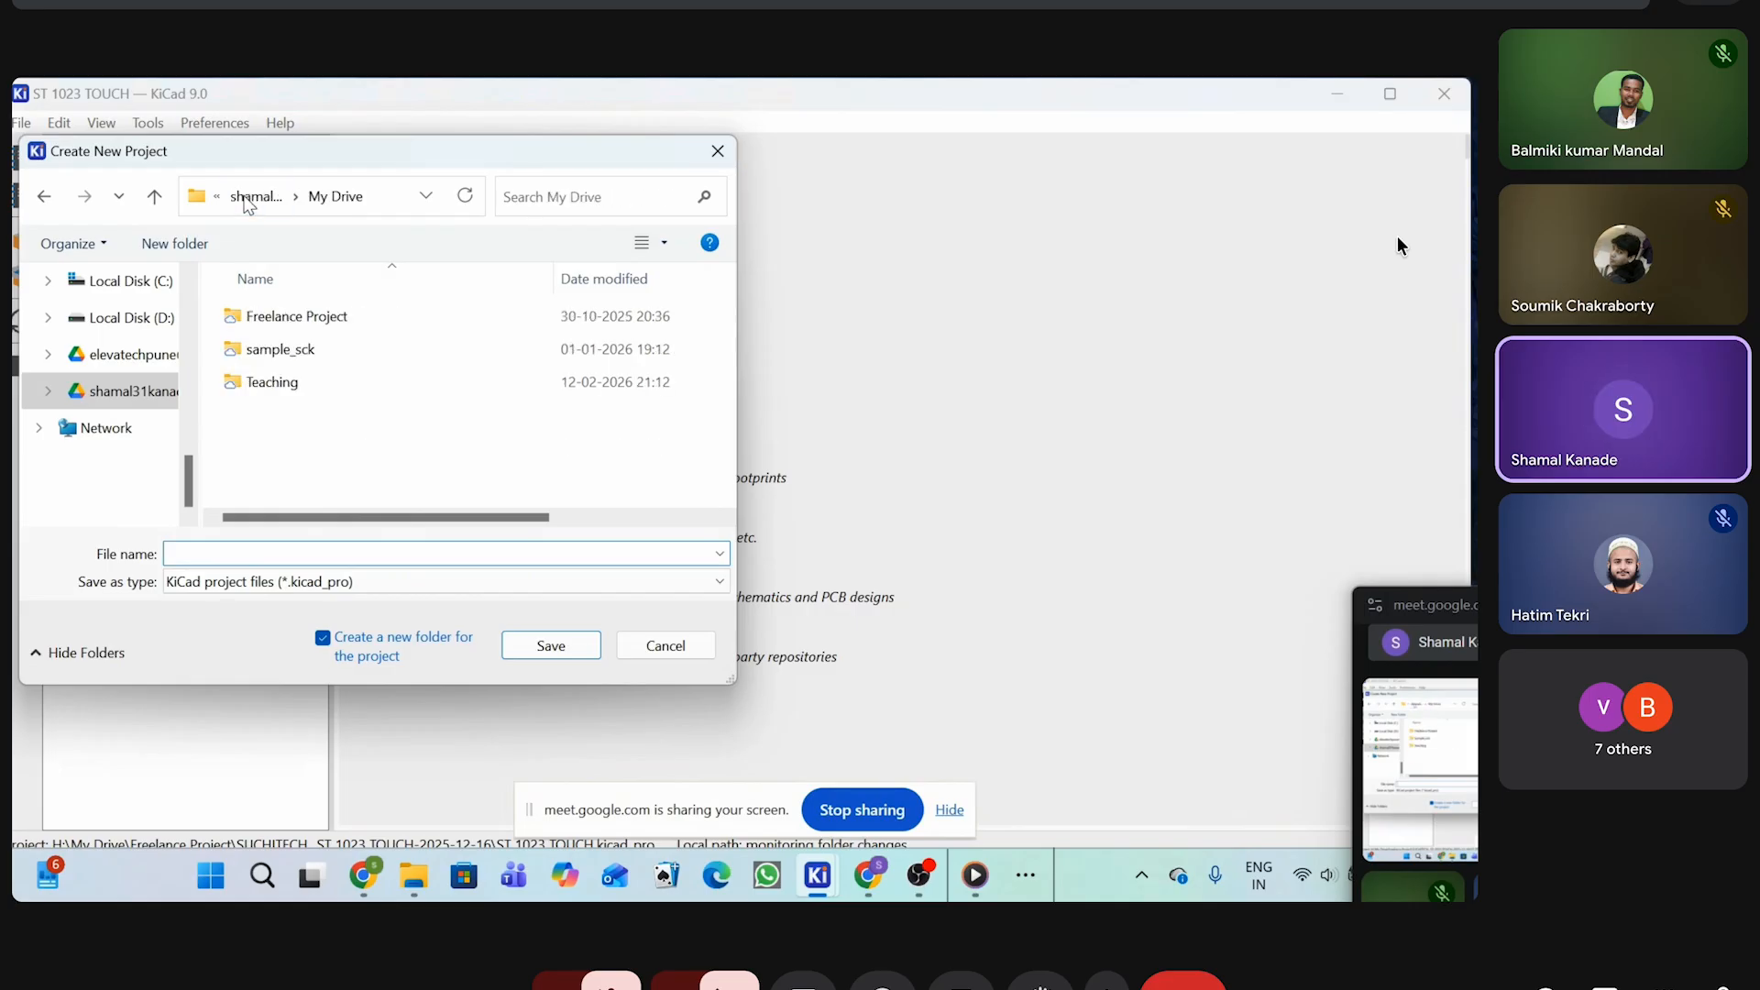
pyautogui.doubleClick(278, 387)
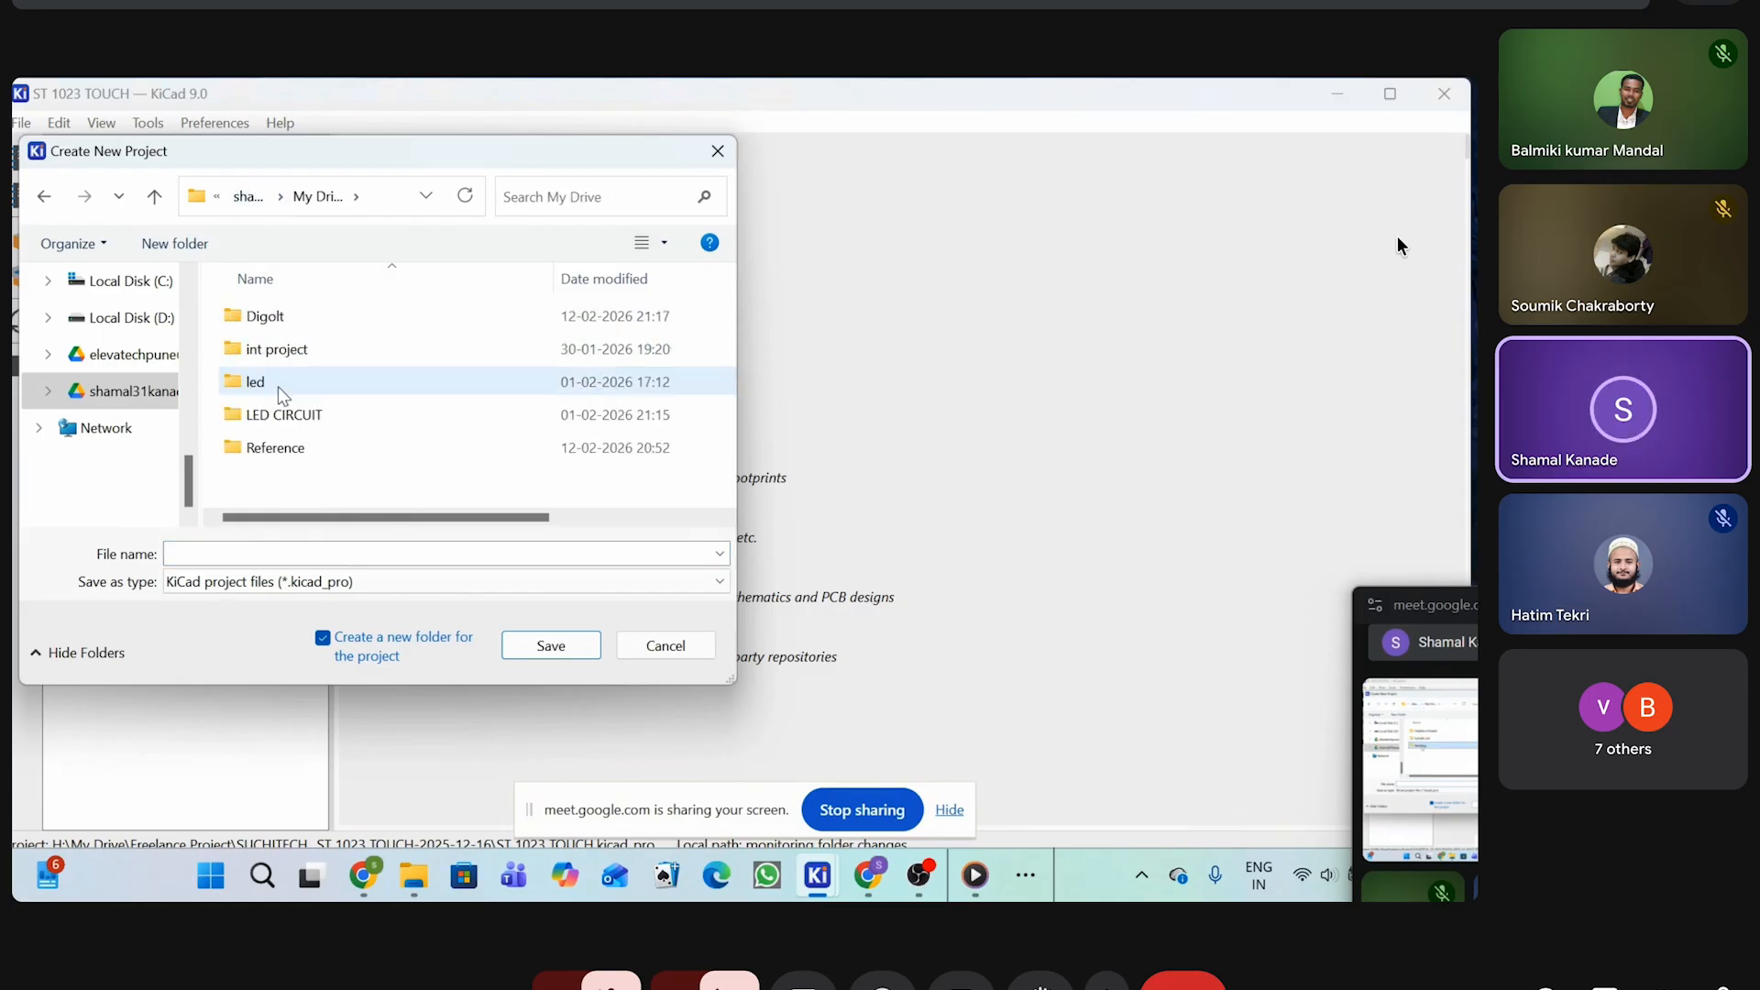
pyautogui.doubleClick(288, 319)
# Name the project Digilot and save it as a KiCad project in its own new folder inside DigoIt
pyautogui.click(255, 554)
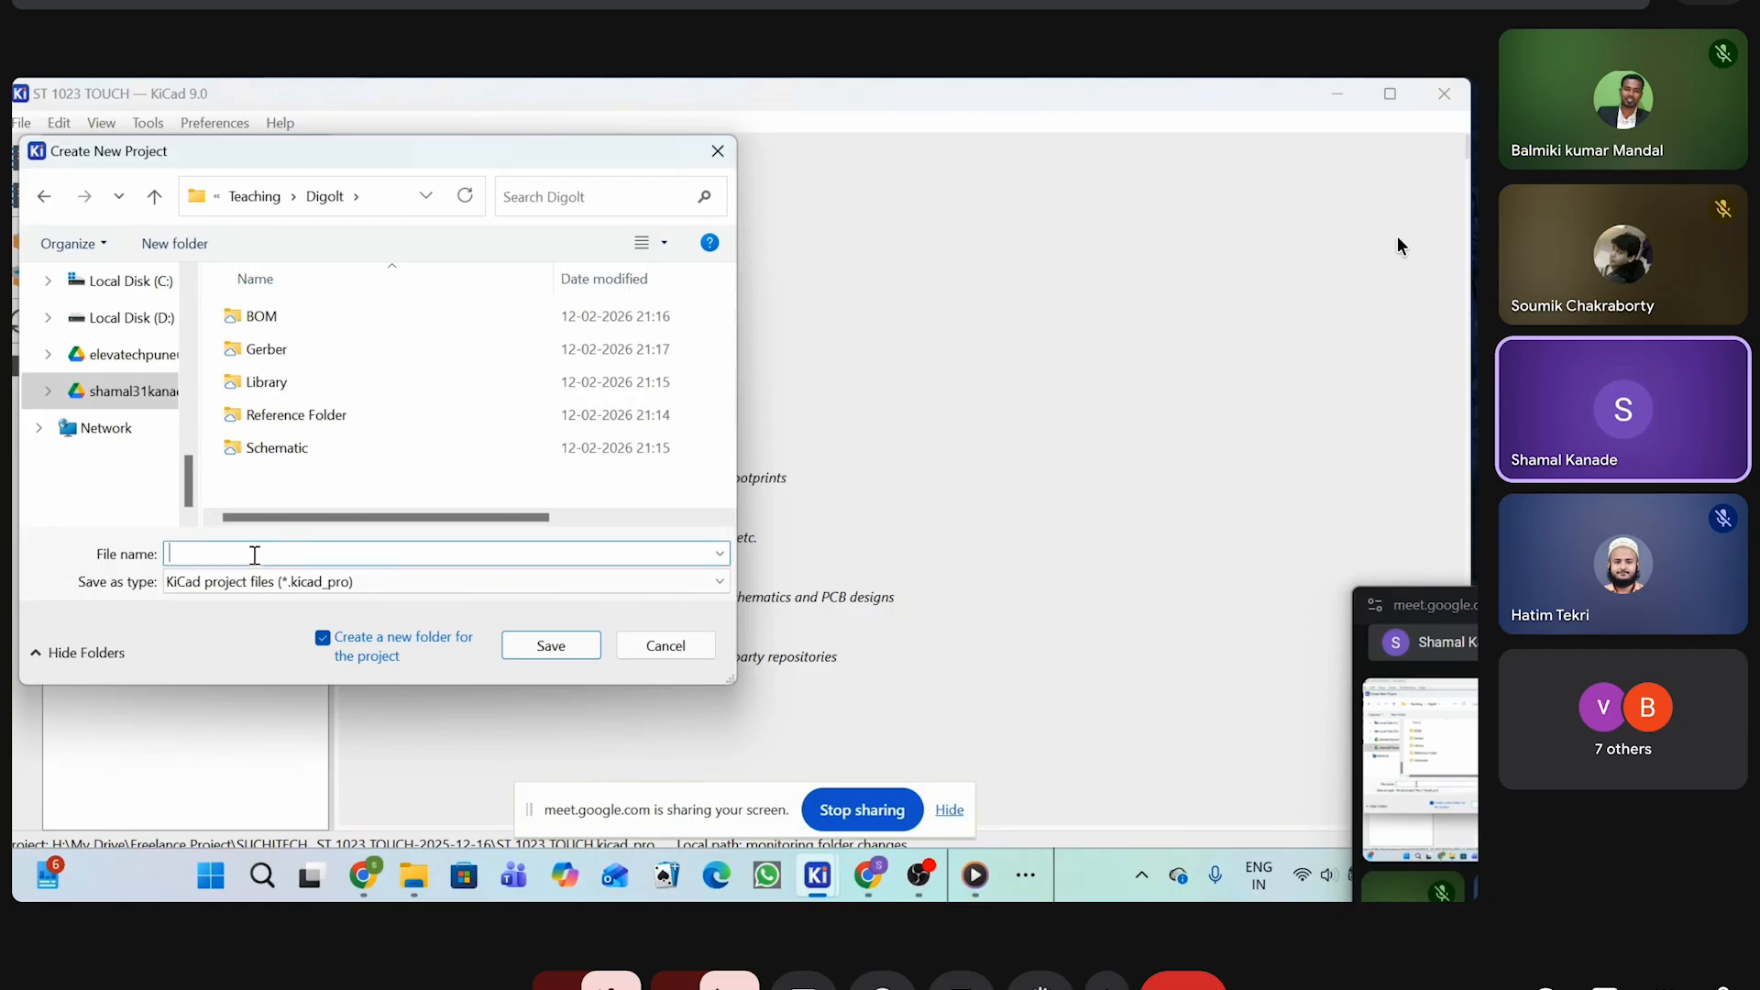
pyautogui.write('digilot')
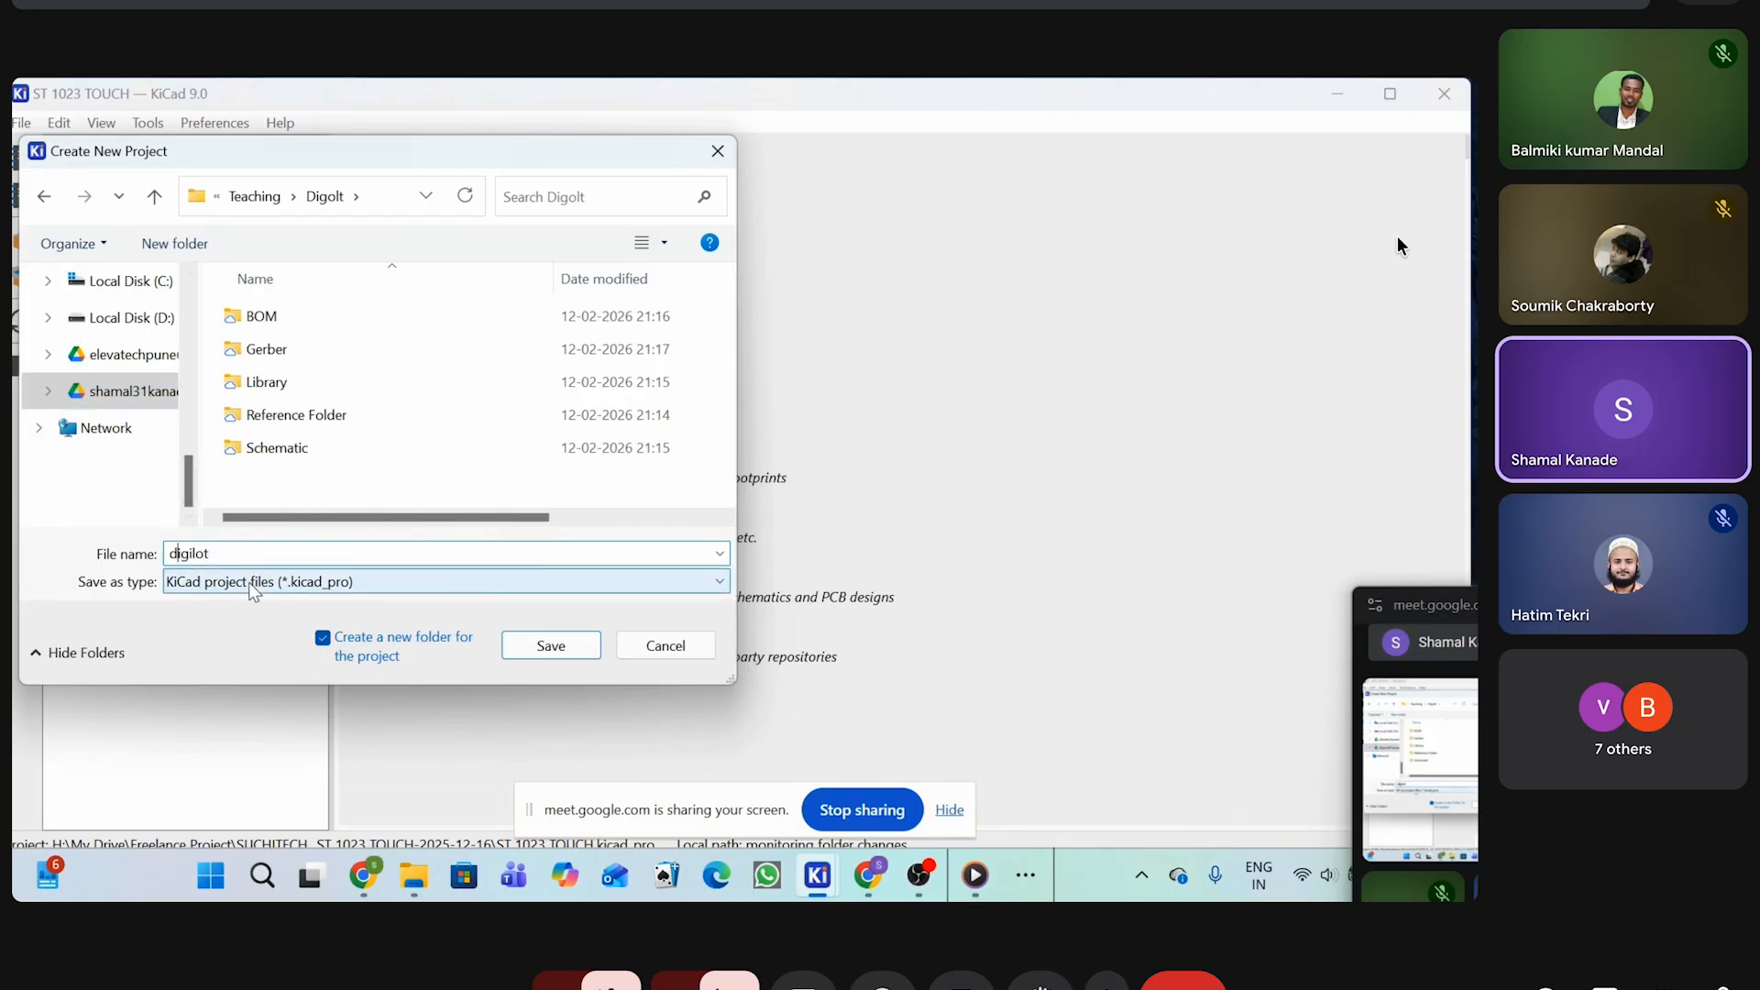
pyautogui.press('BackSpace')
pyautogui.write('D')
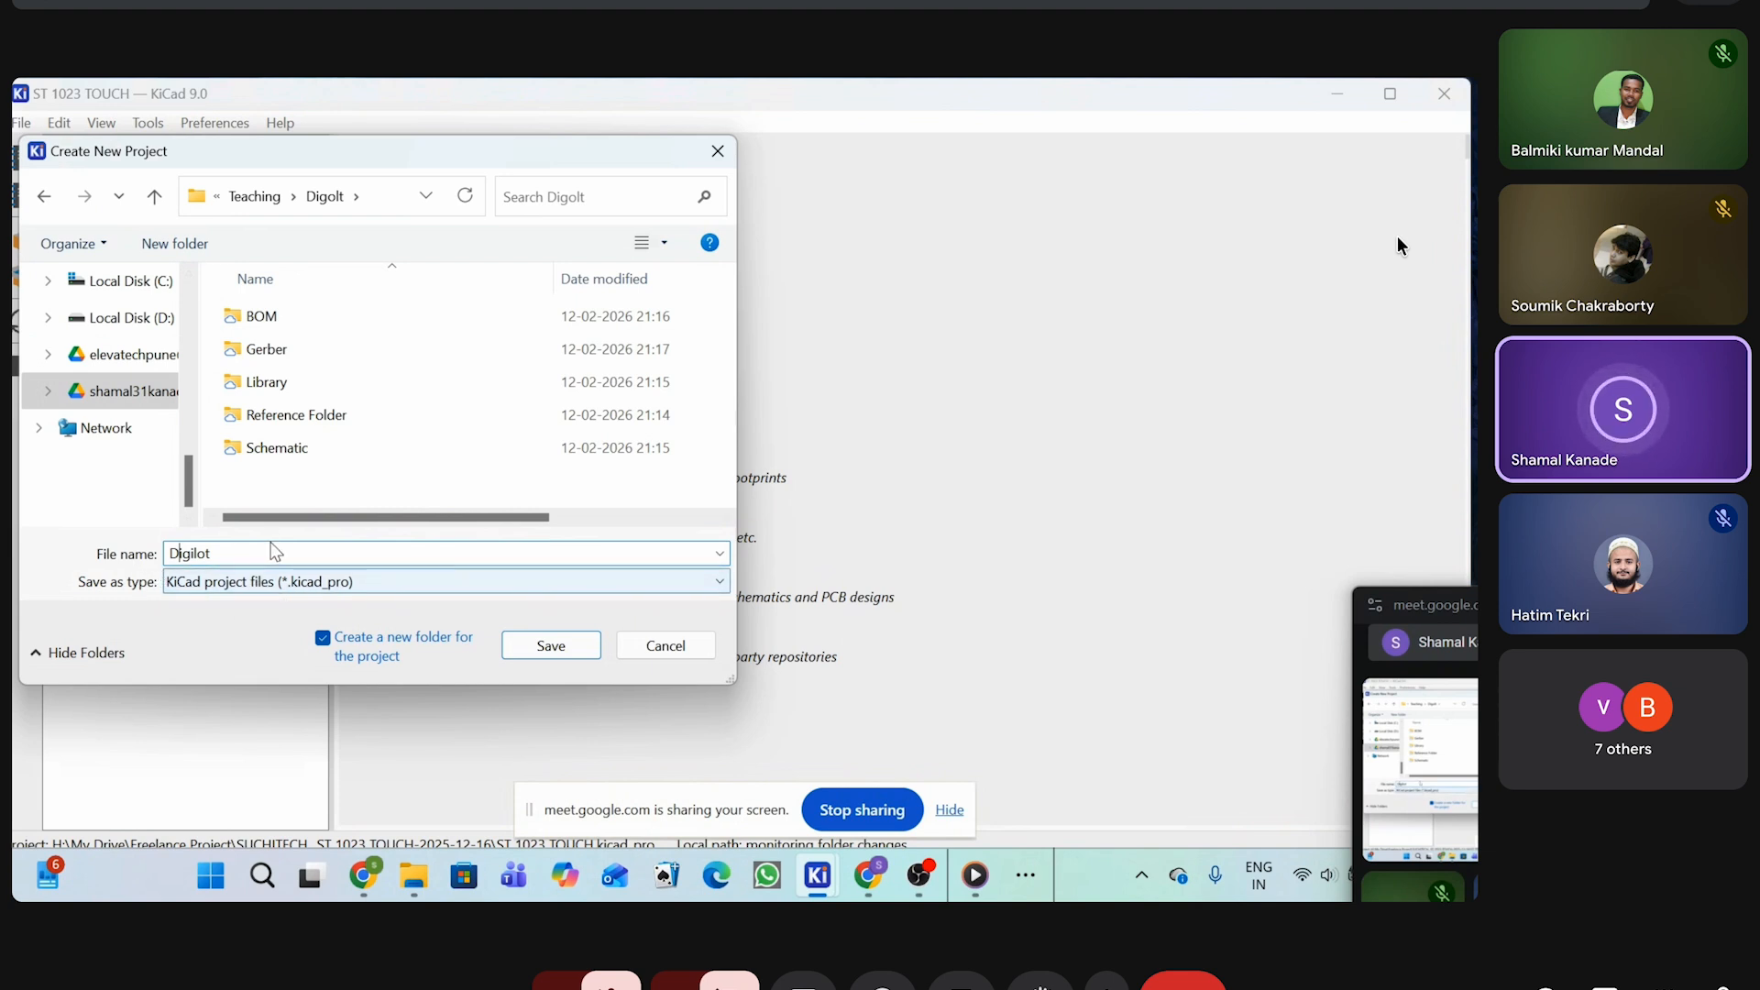
pyautogui.click(211, 582)
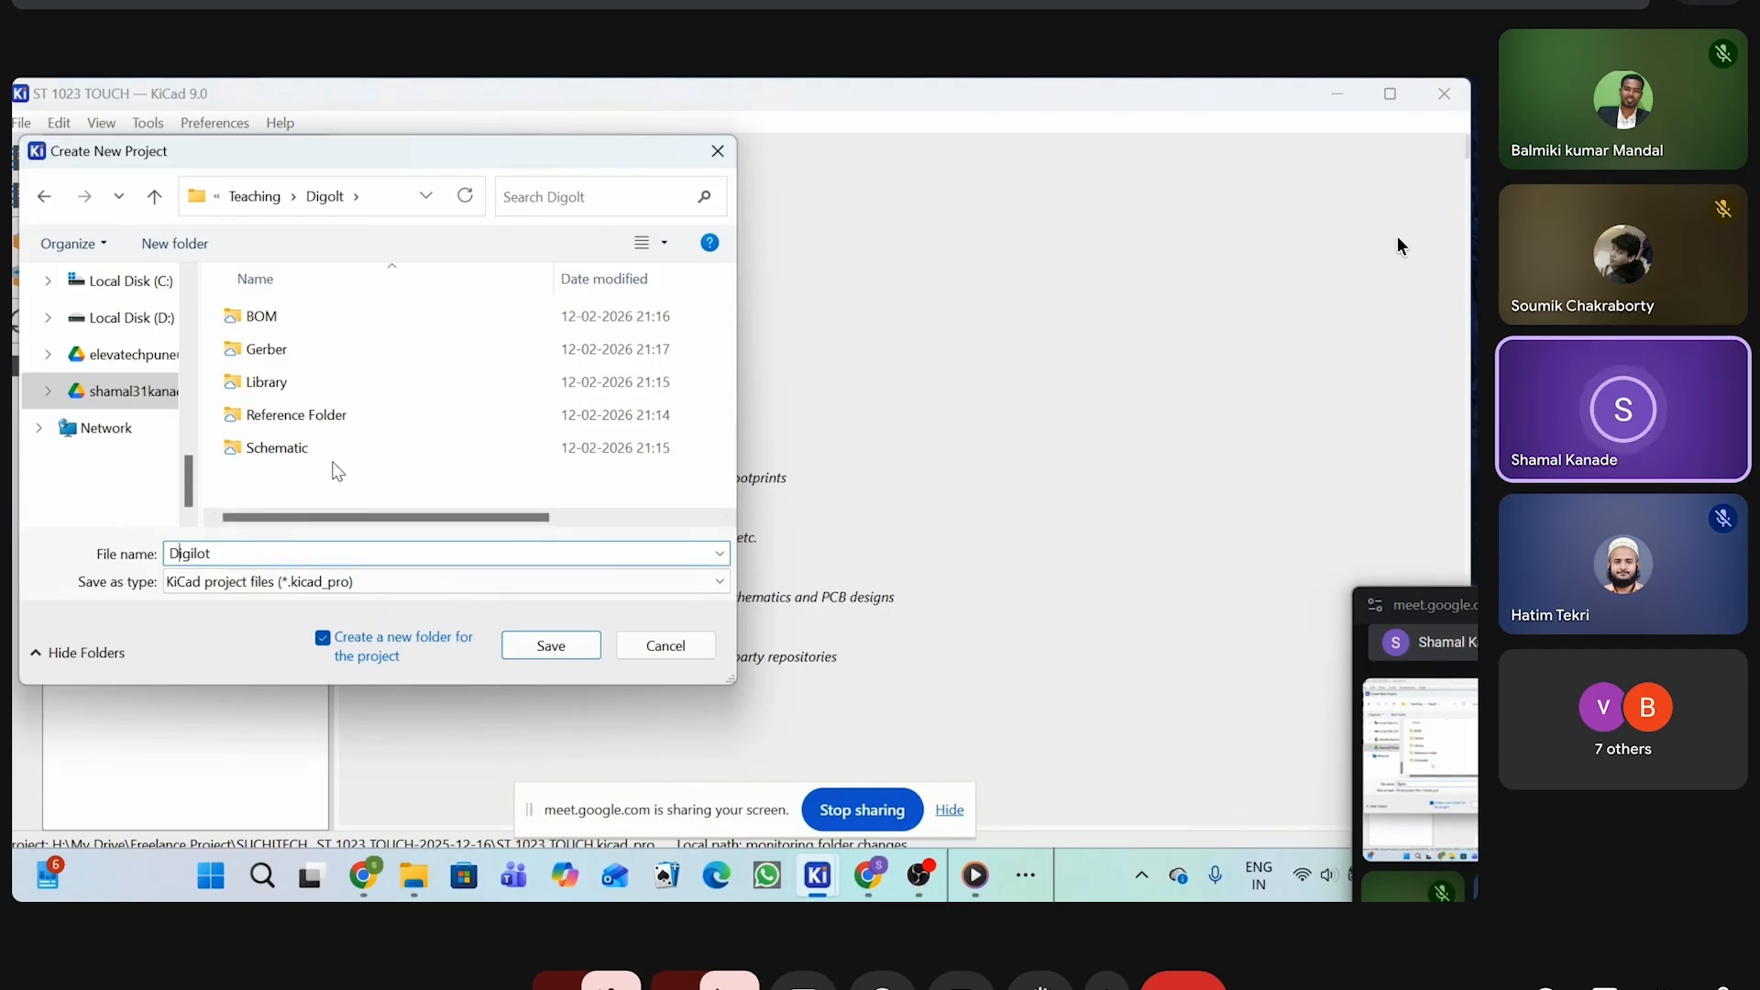
pyautogui.click(312, 450)
pyautogui.moveTo(199, 161); pyautogui.dragTo(310, 153)
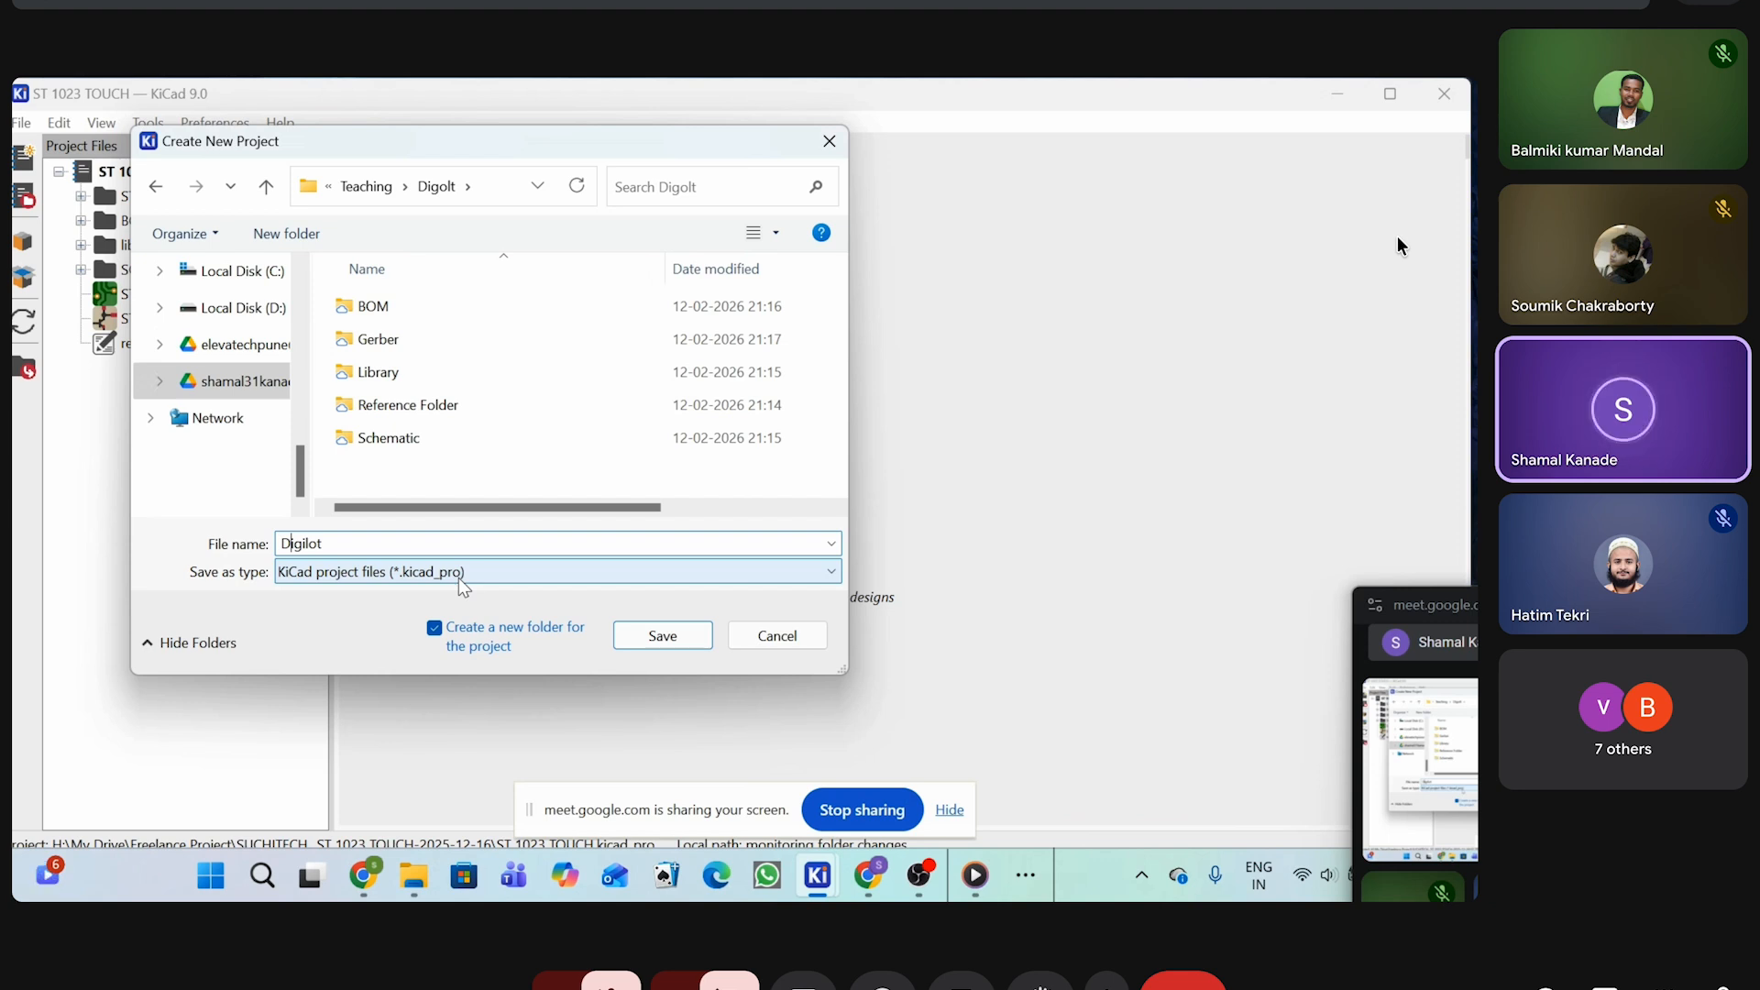
pyautogui.click(662, 635)
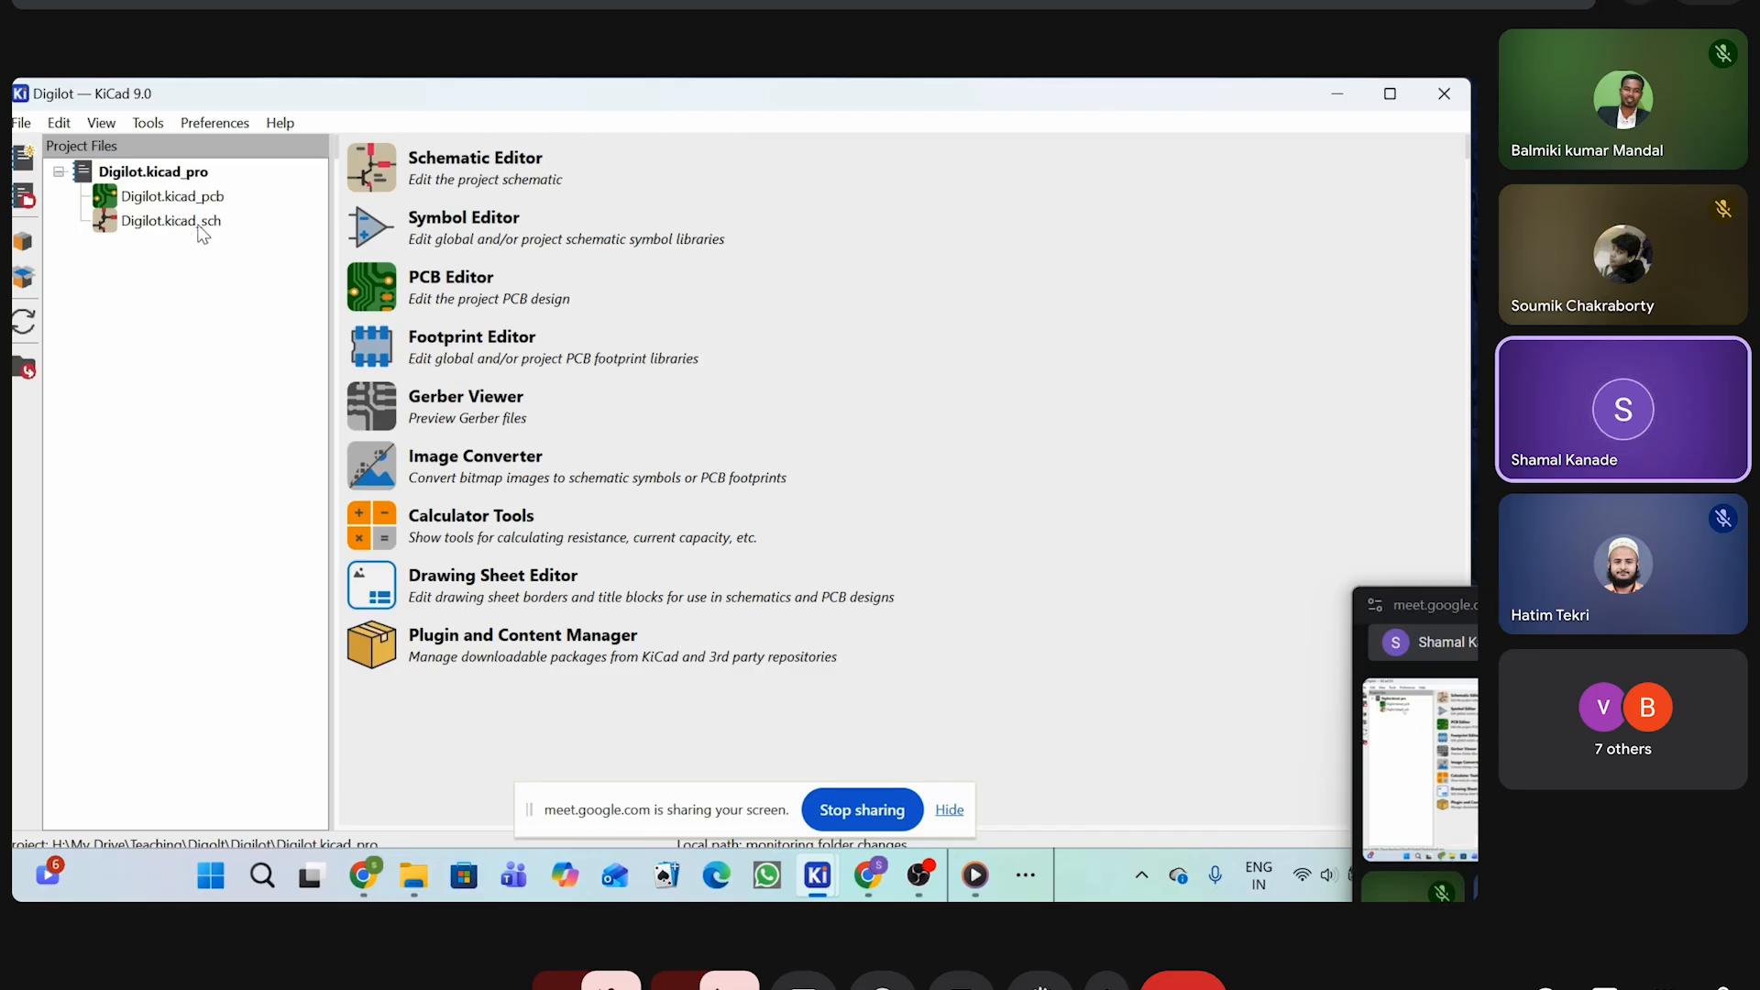
# Admit the participant waiting to join the Google Meet call and close the people list
pyautogui.click(1713, 3)
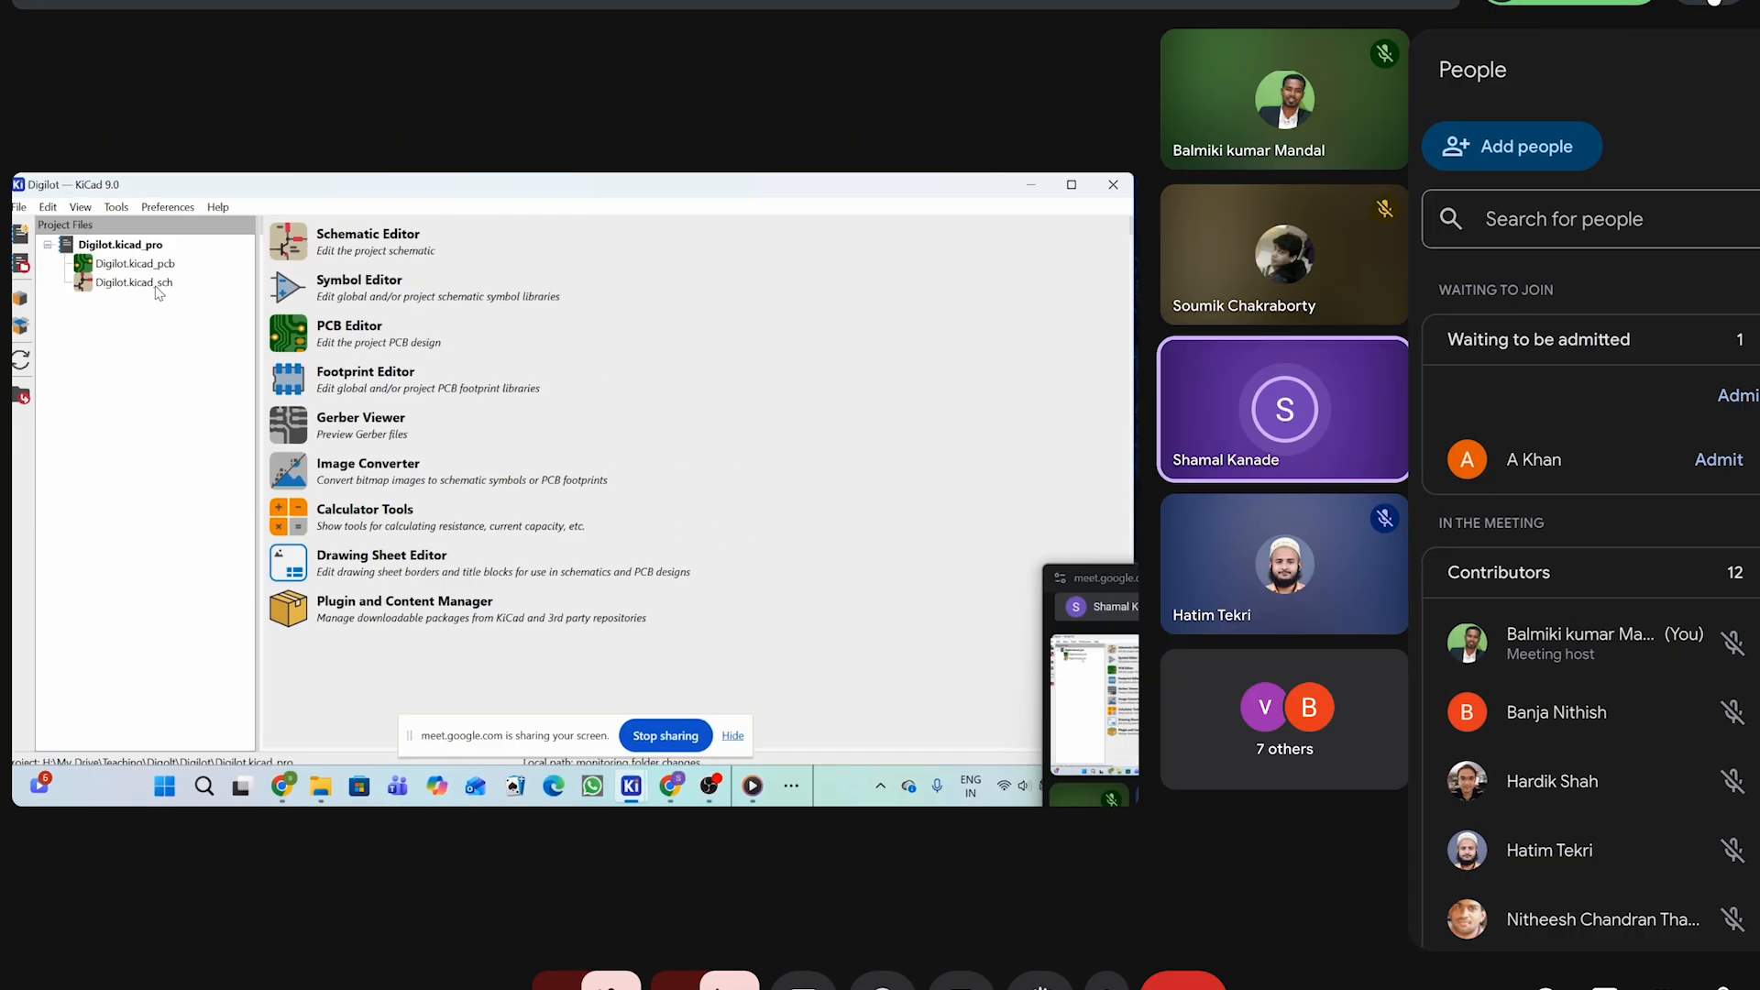
pyautogui.click(1513, 573)
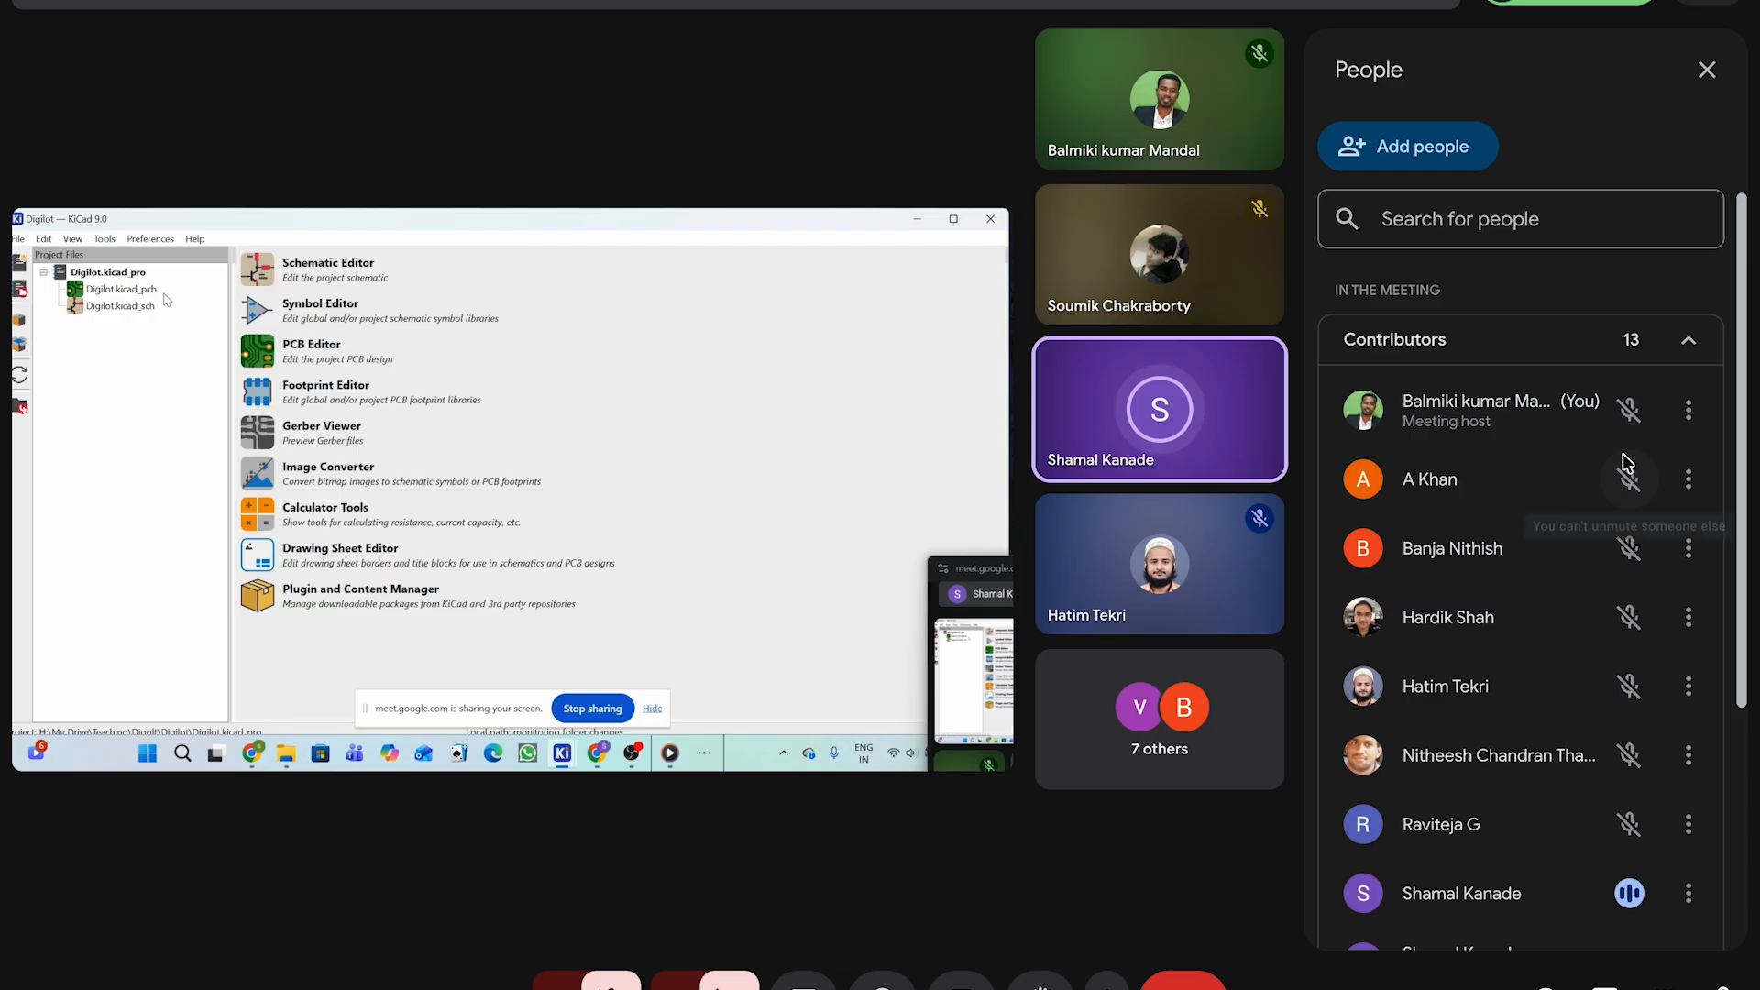
pyautogui.click(1707, 70)
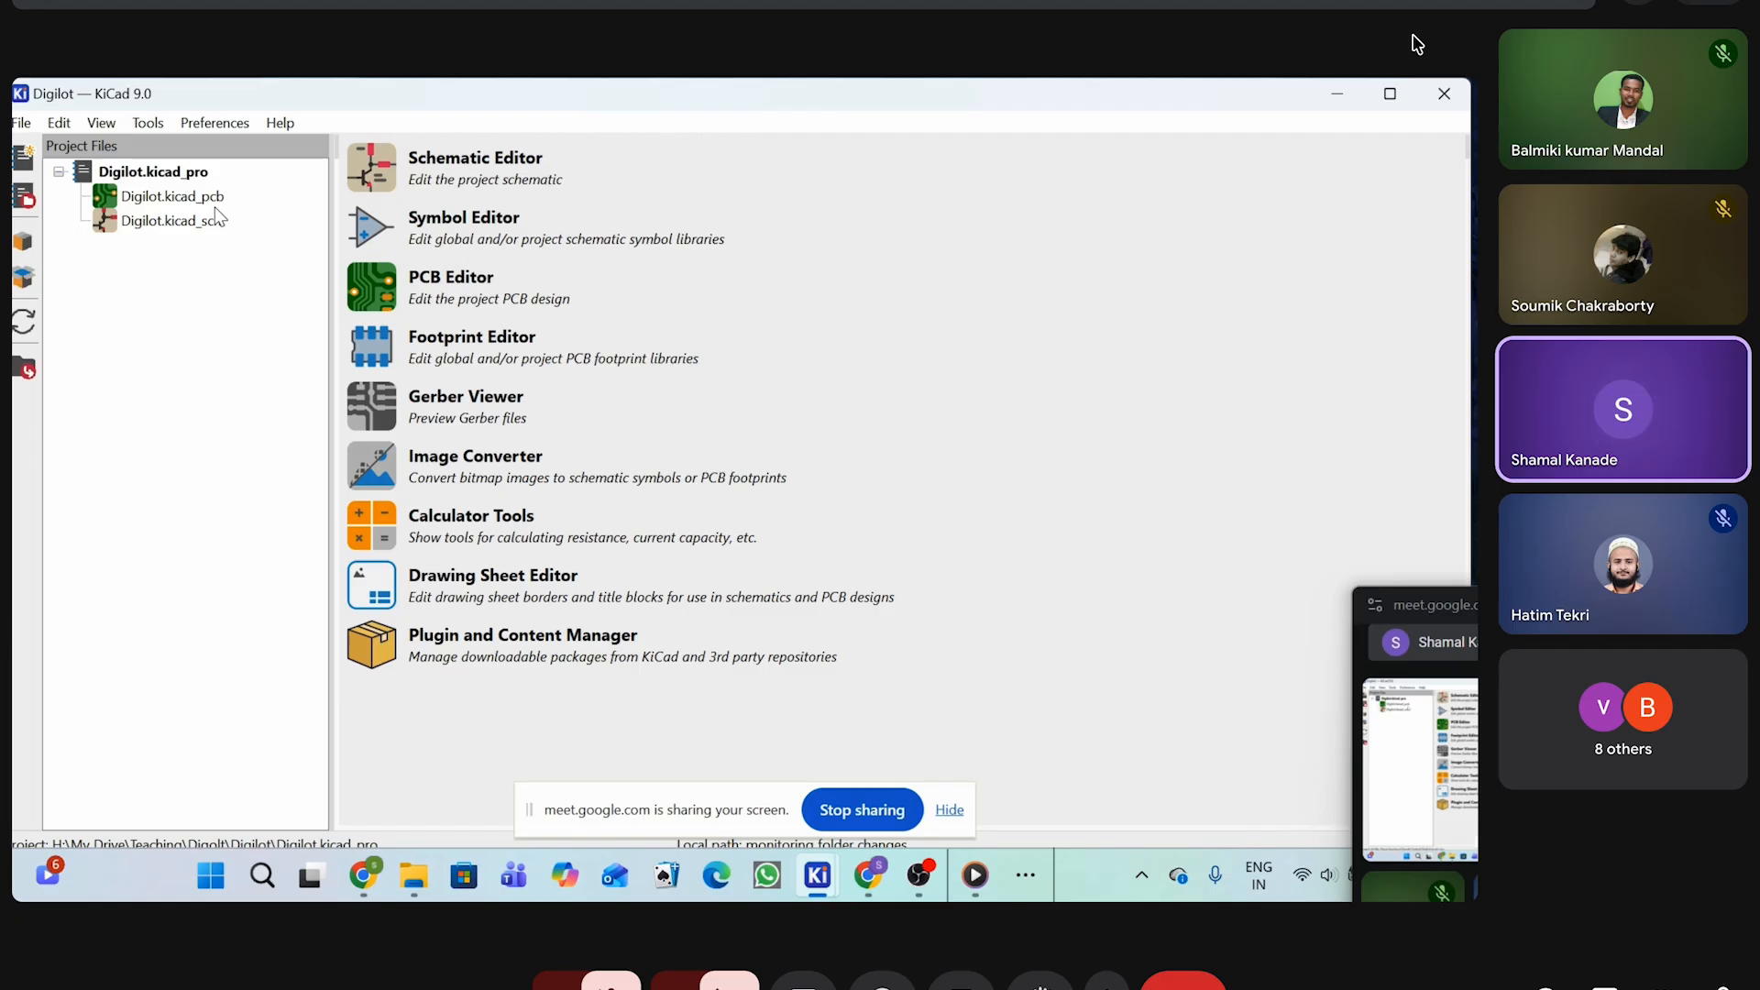
# Open the Digilot project's blank schematic in the Schematic Editor for a look and close it again
pyautogui.doubleClick(116, 229)
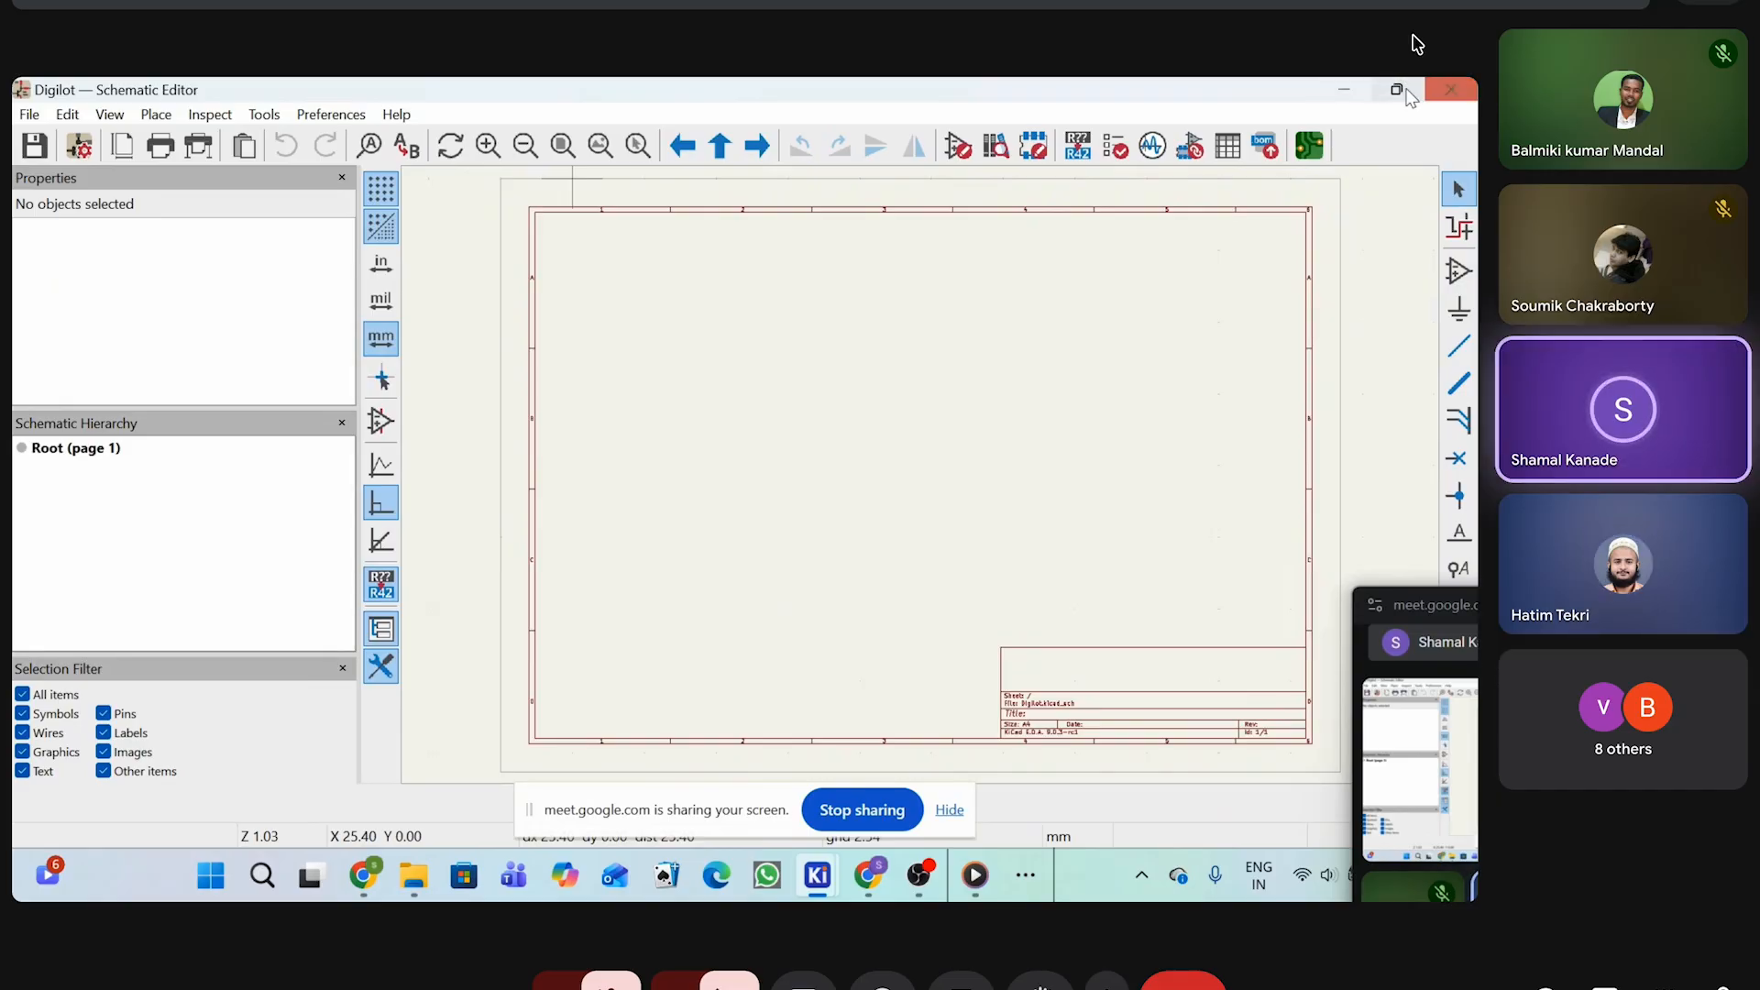
pyautogui.click(1450, 91)
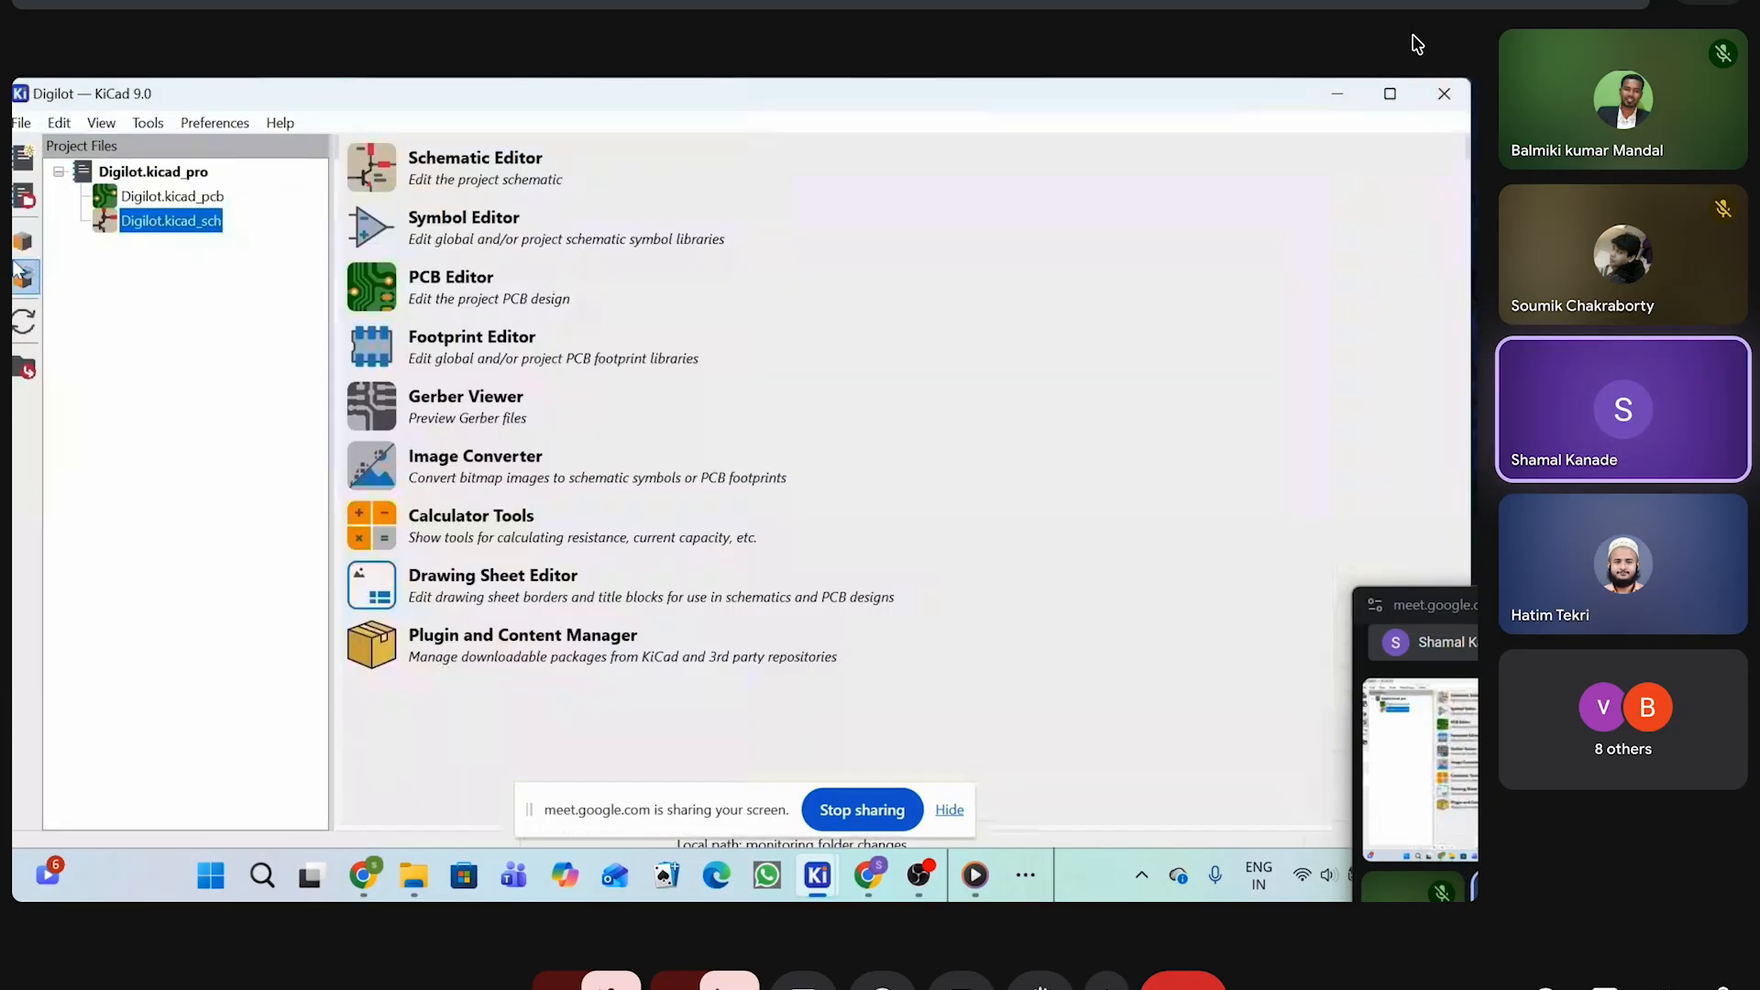
pyautogui.click(21, 123)
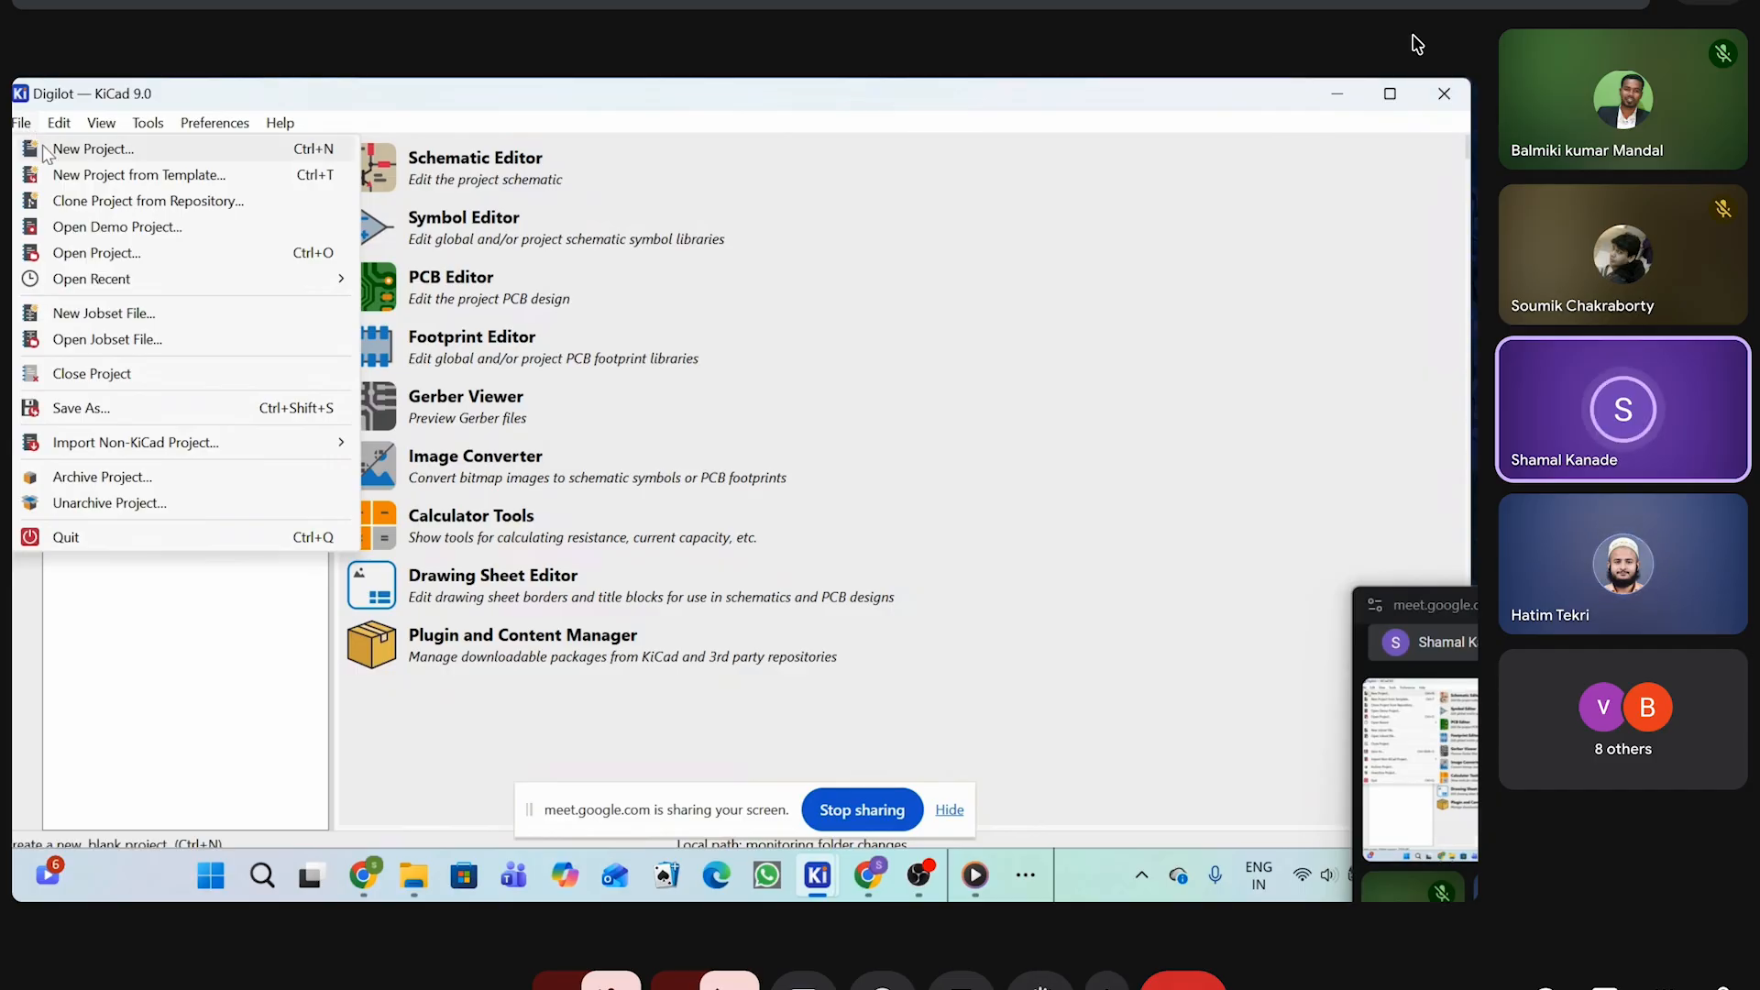
pyautogui.click(1187, 320)
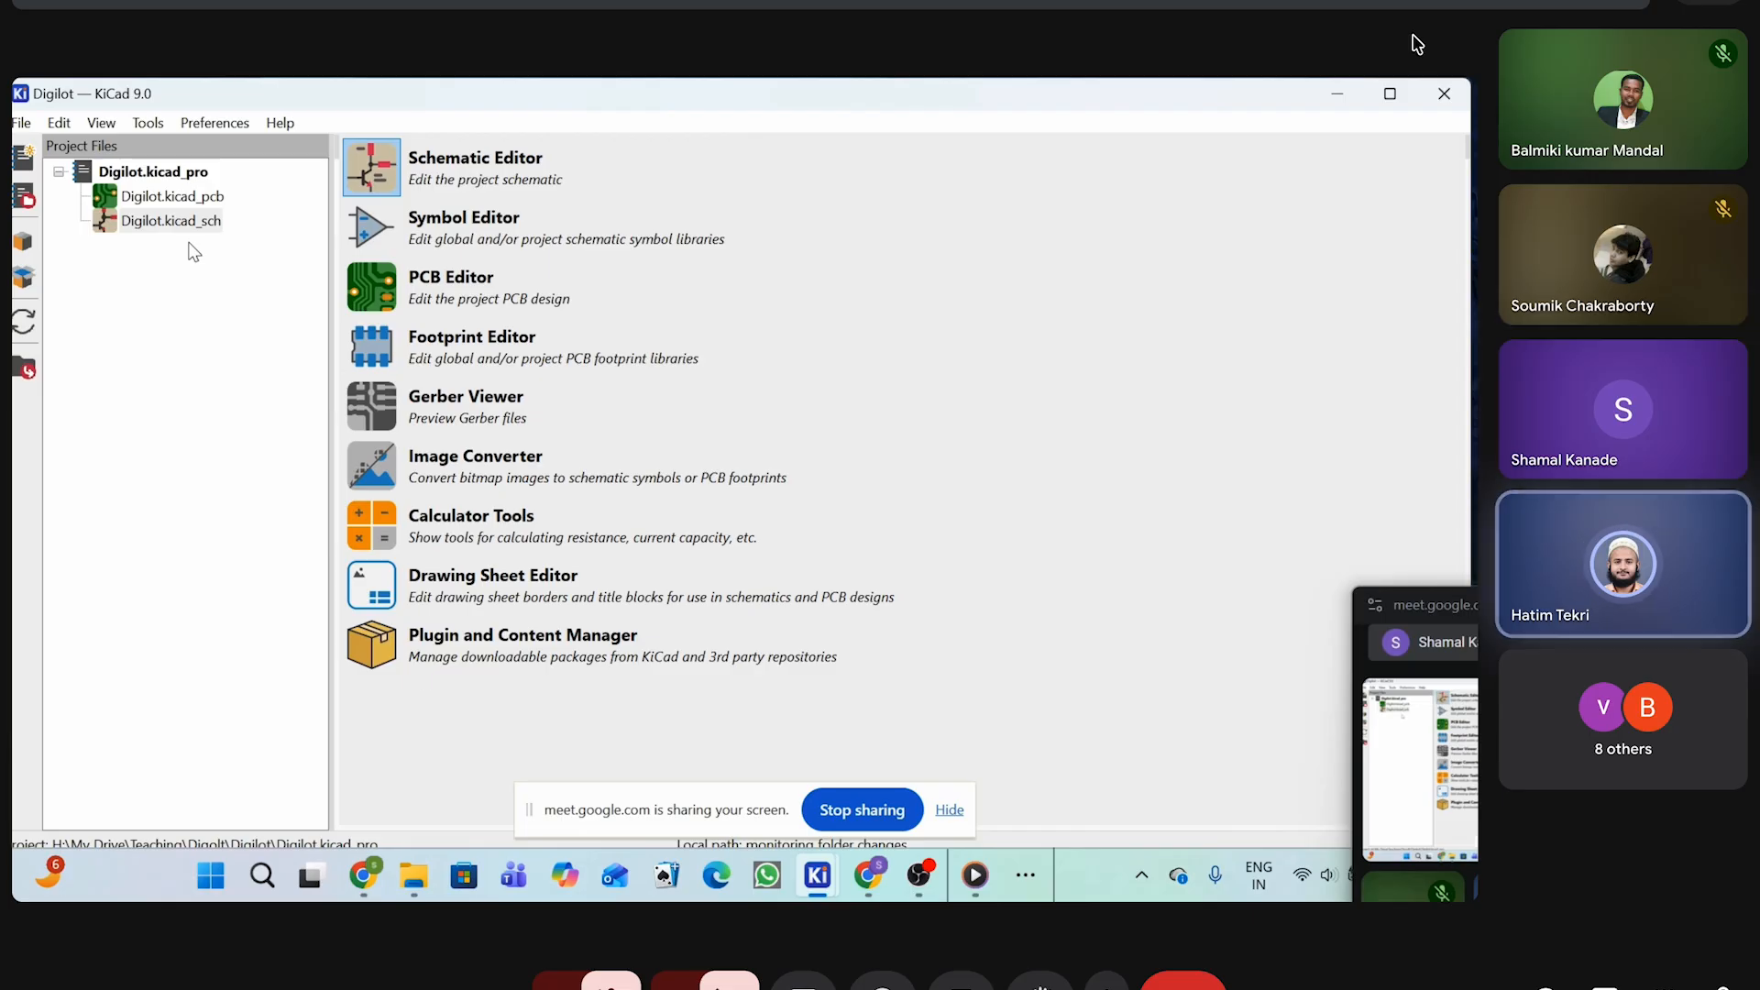
# Switch to File Explorer, inspect the project files in the Digilot folder inside DigoIt, and return to the KiCad project window
pyautogui.moveTo(401, 880)
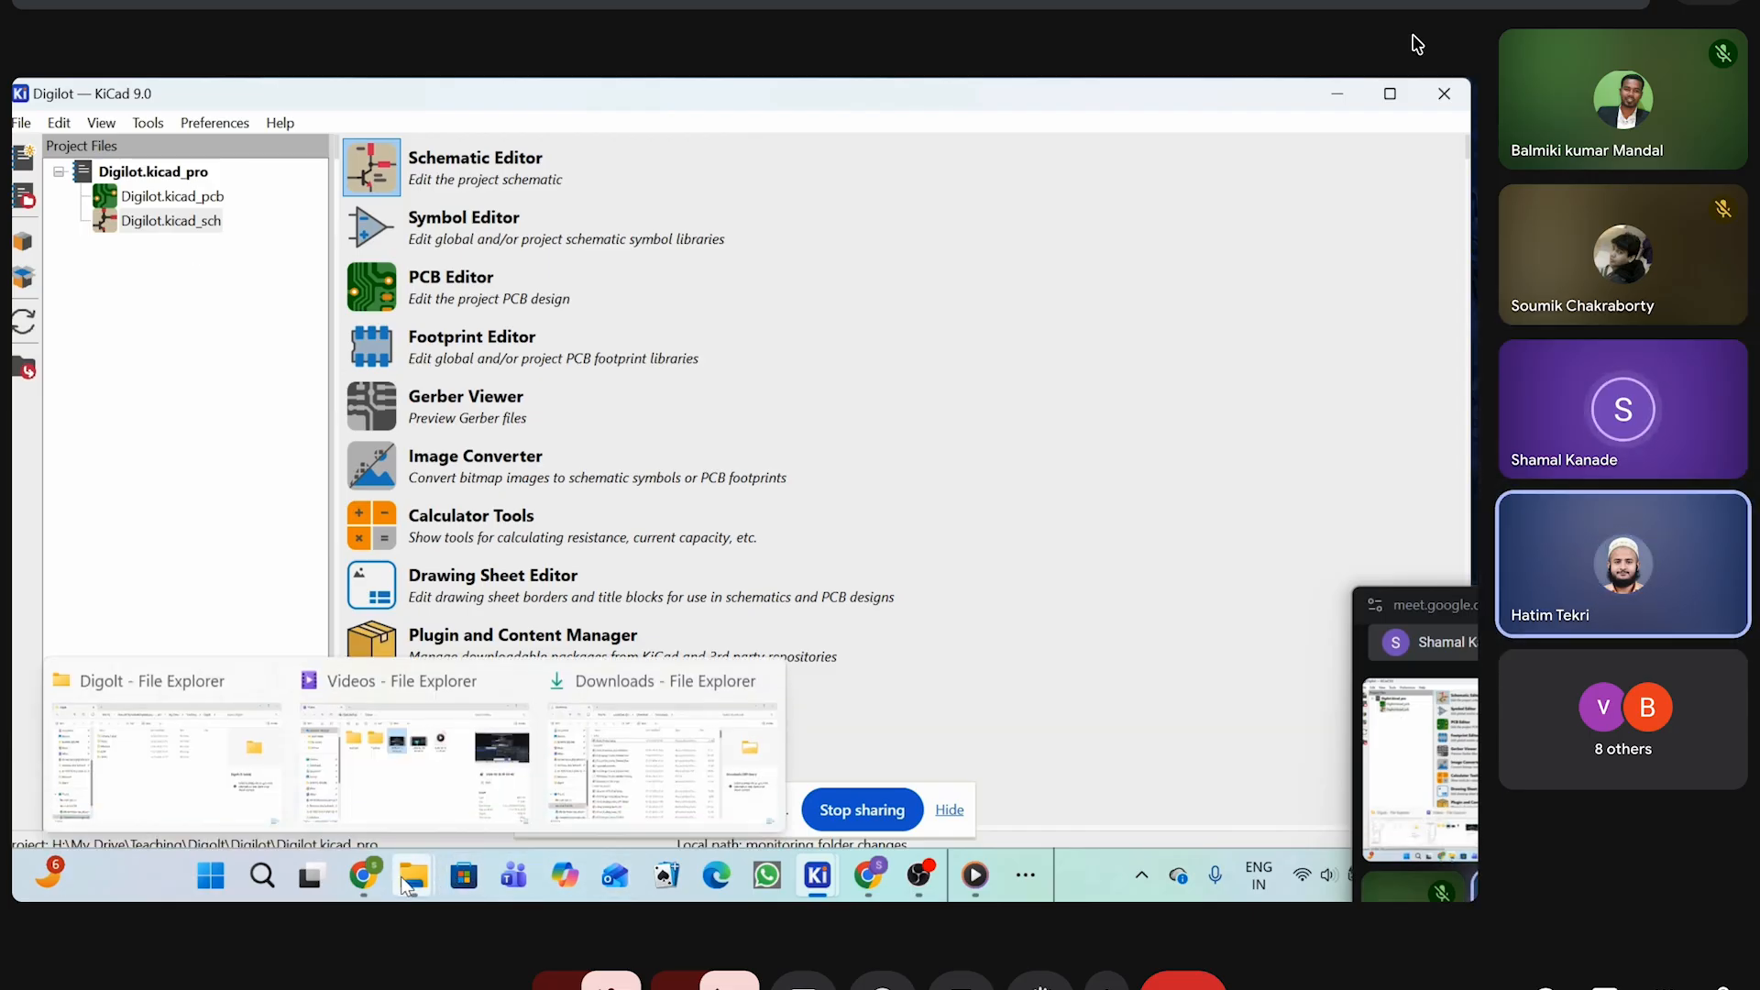
pyautogui.click(228, 812)
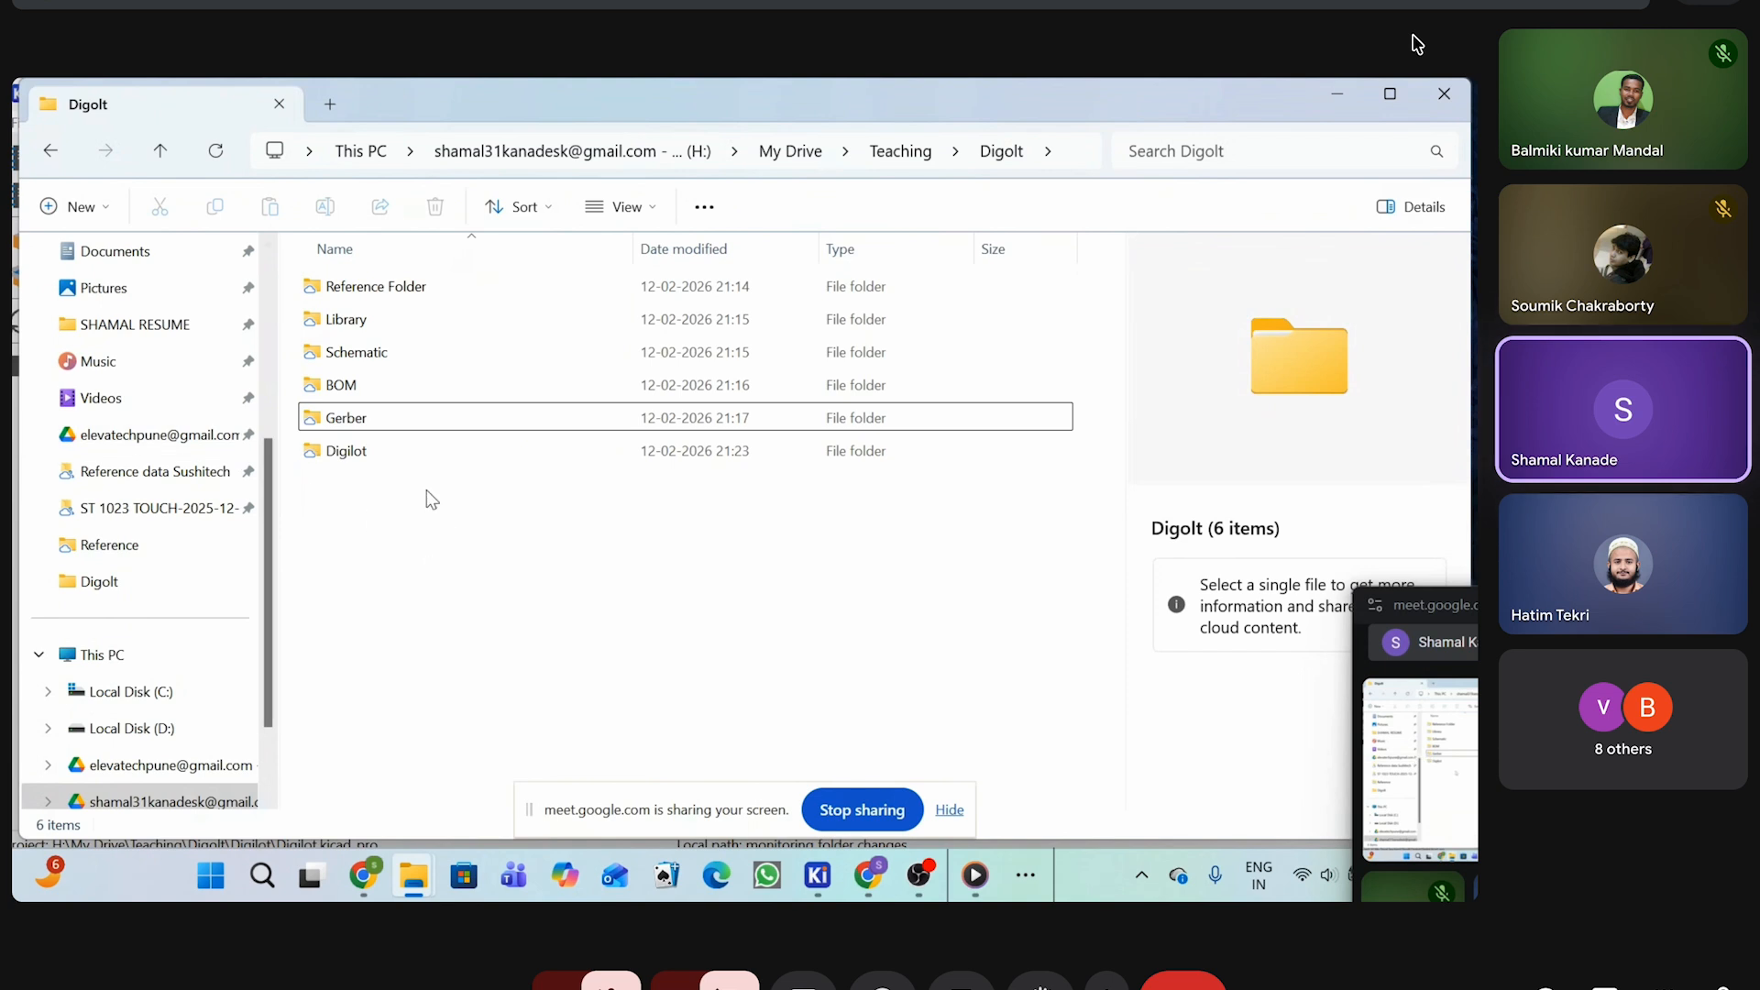
pyautogui.doubleClick(382, 452)
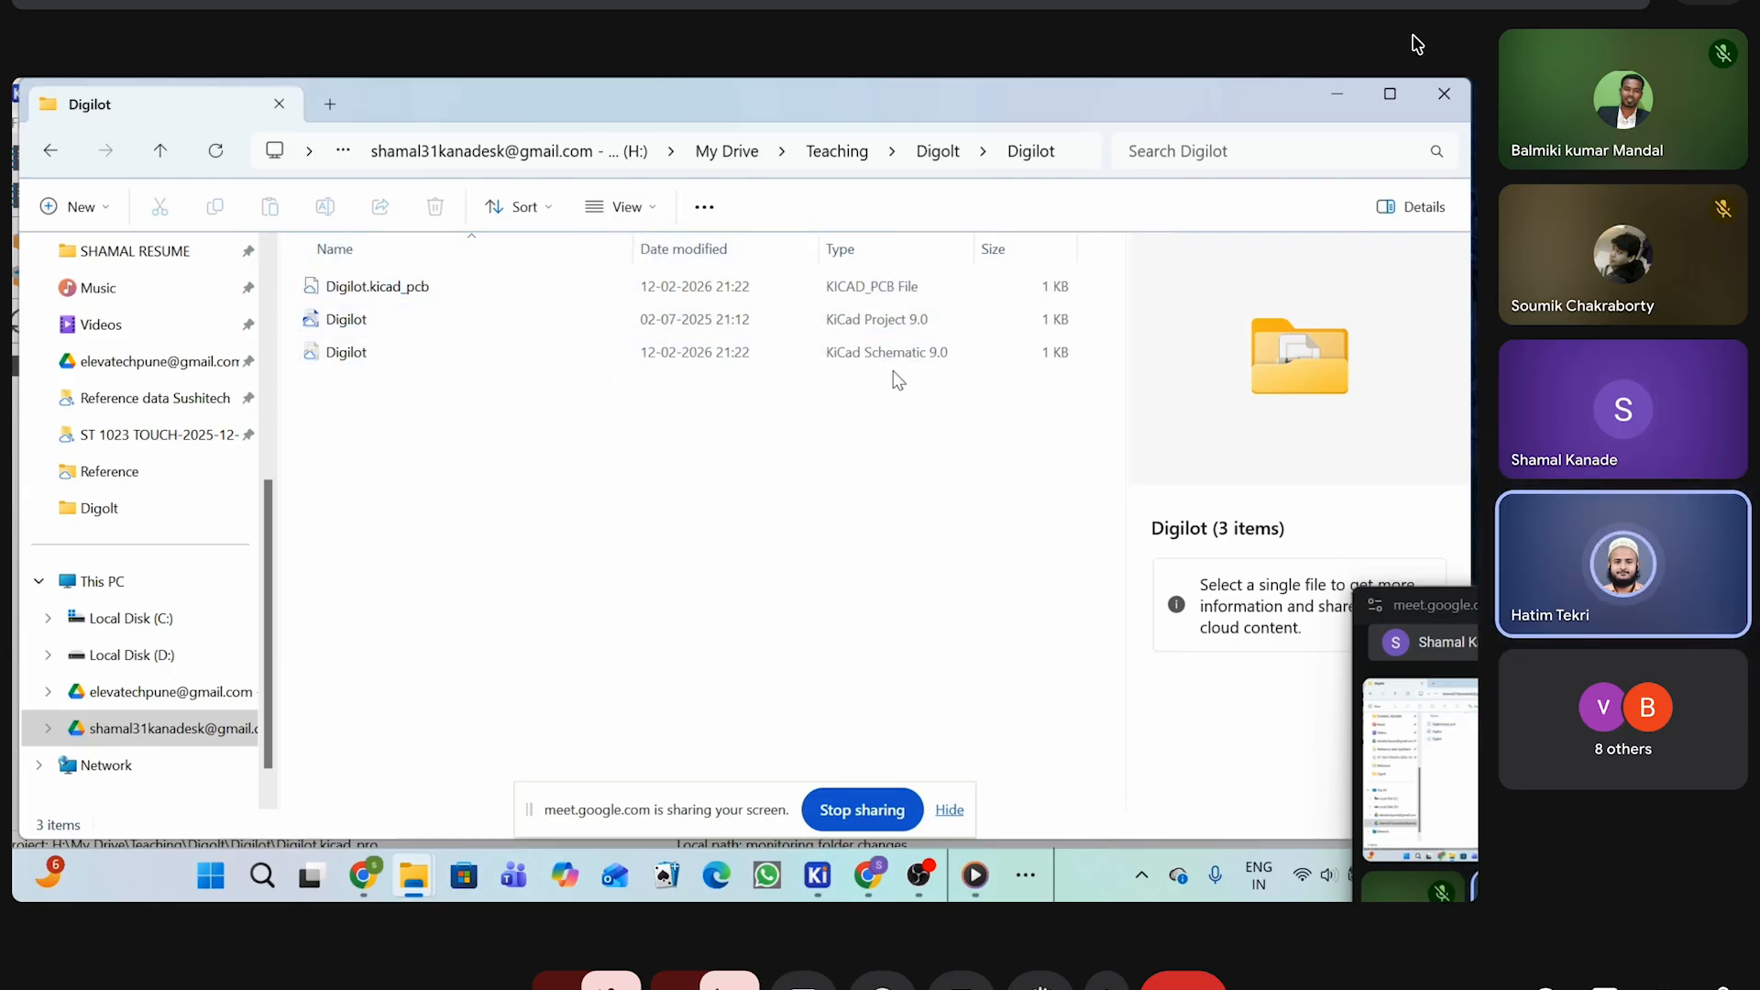
pyautogui.click(596, 354)
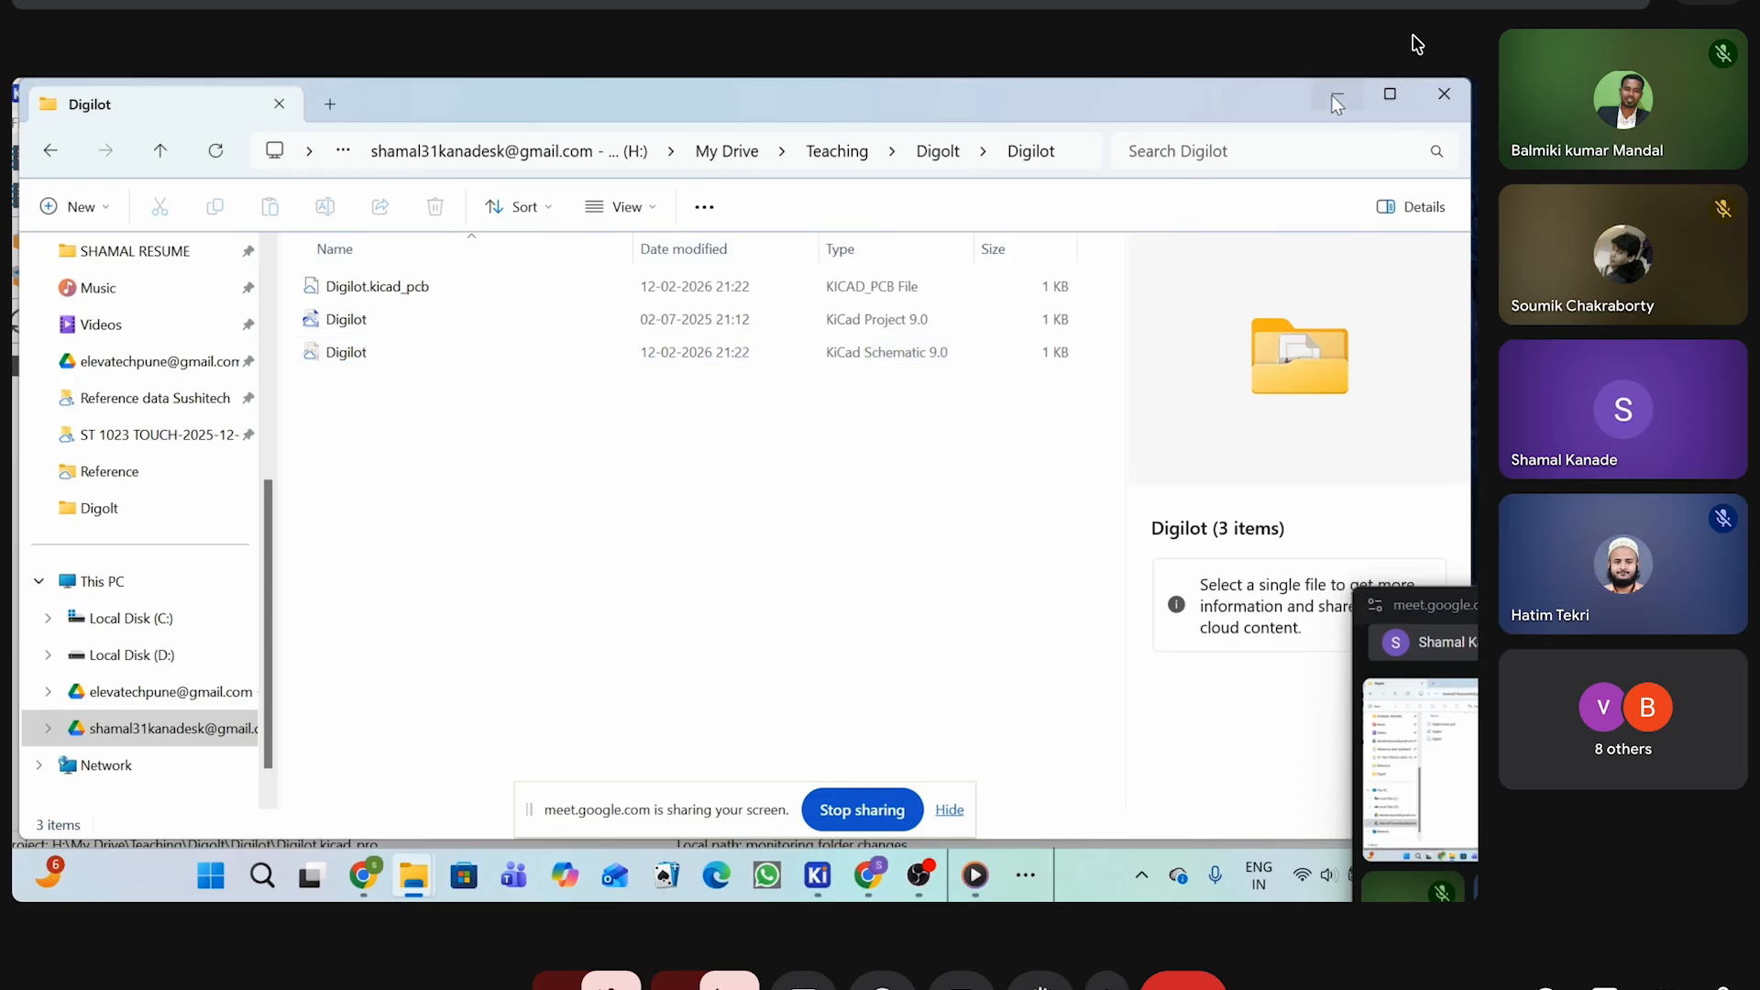
pyautogui.click(1427, 97)
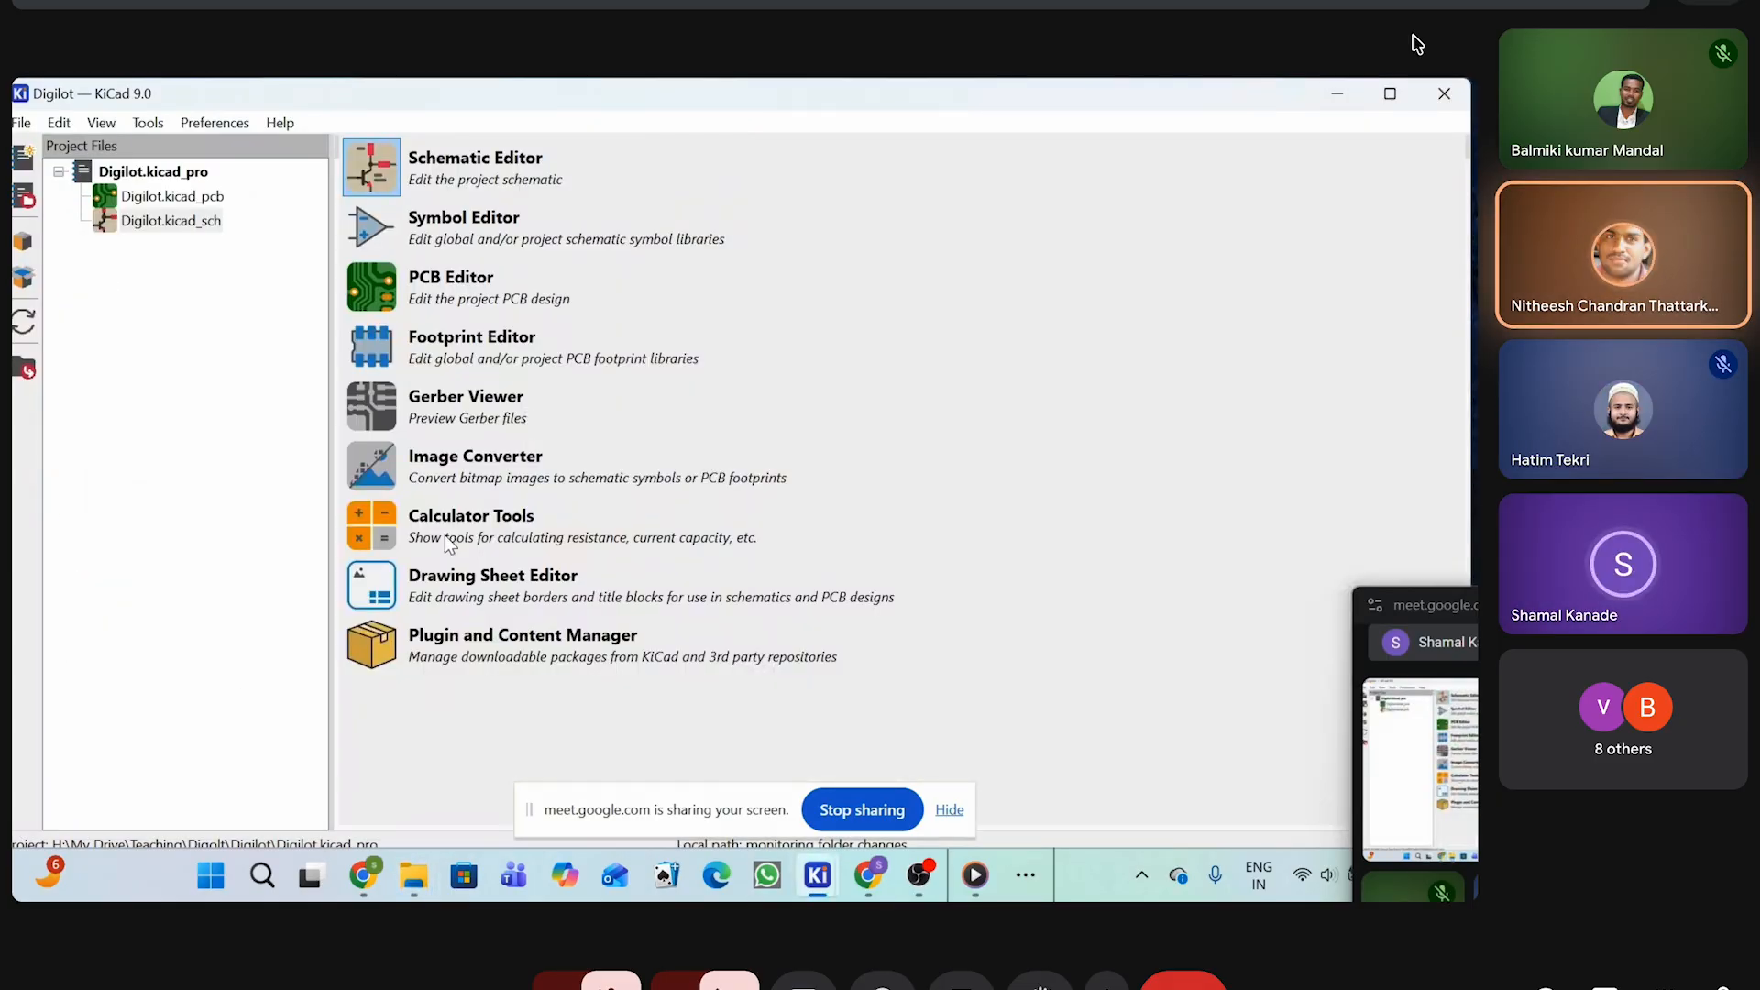
# Switch to Chrome and select the address of the KiCad stable Windows downloads page for copying
pyautogui.moveTo(1429, 606); pyautogui.dragTo(1150, 365)
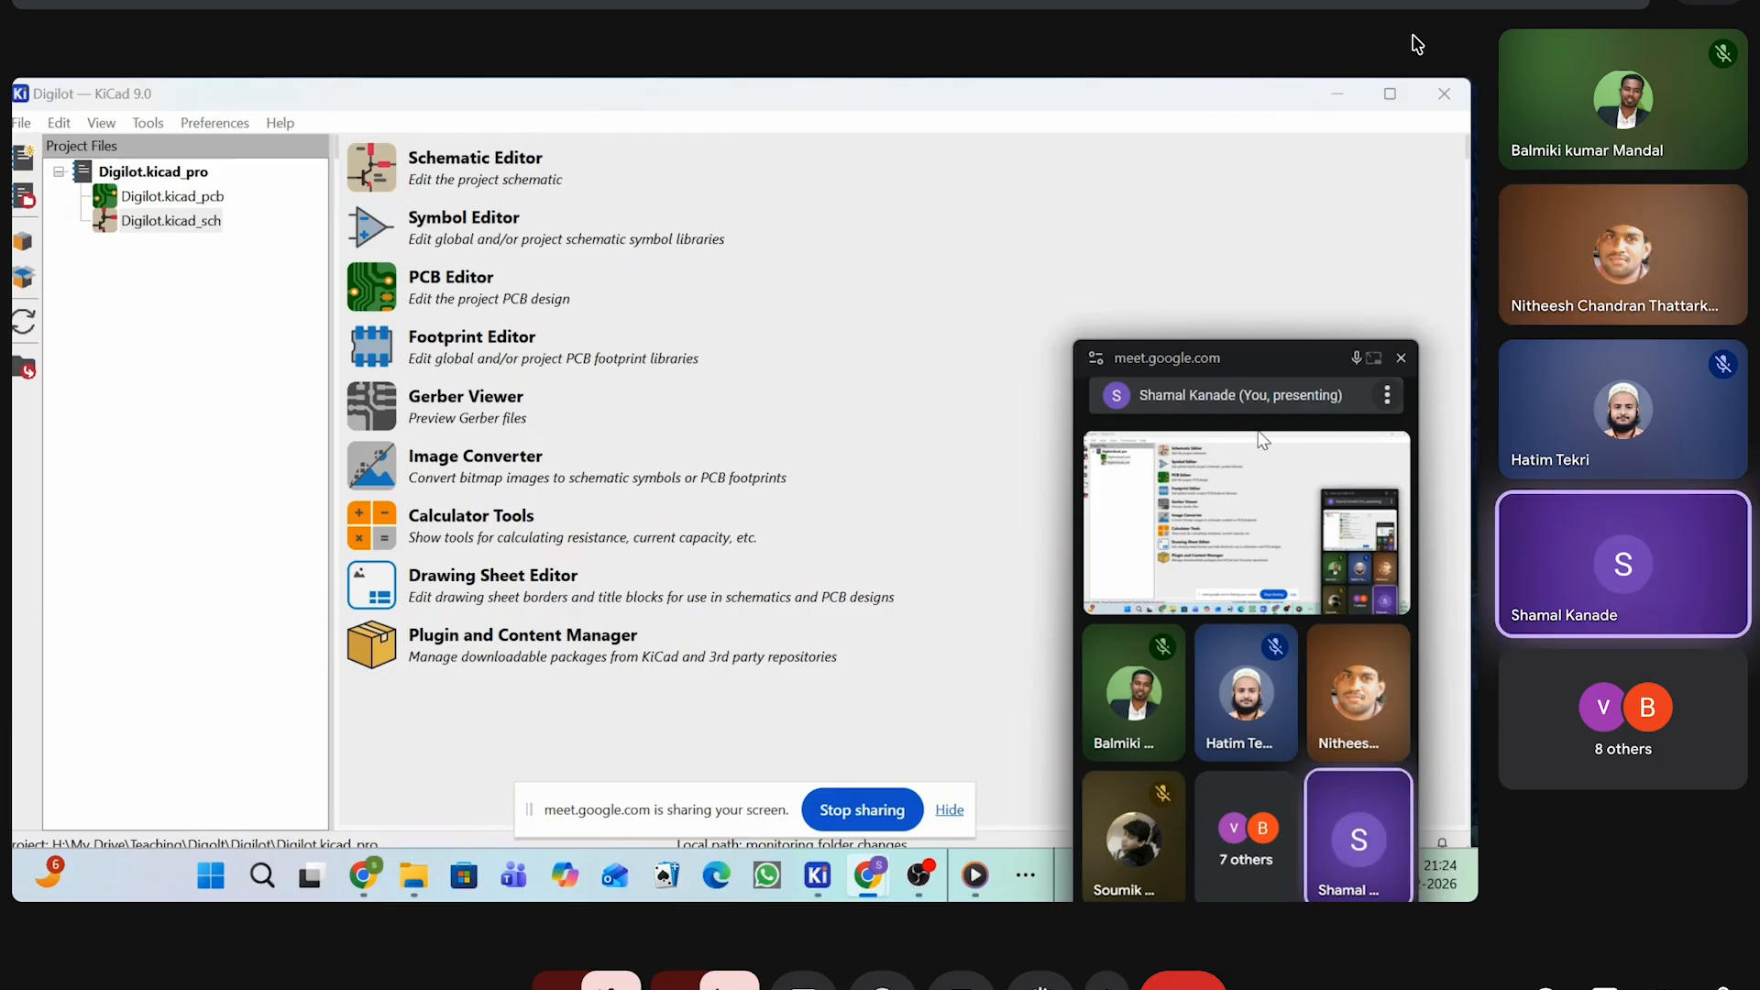
pyautogui.moveTo(1228, 364); pyautogui.dragTo(1233, 365)
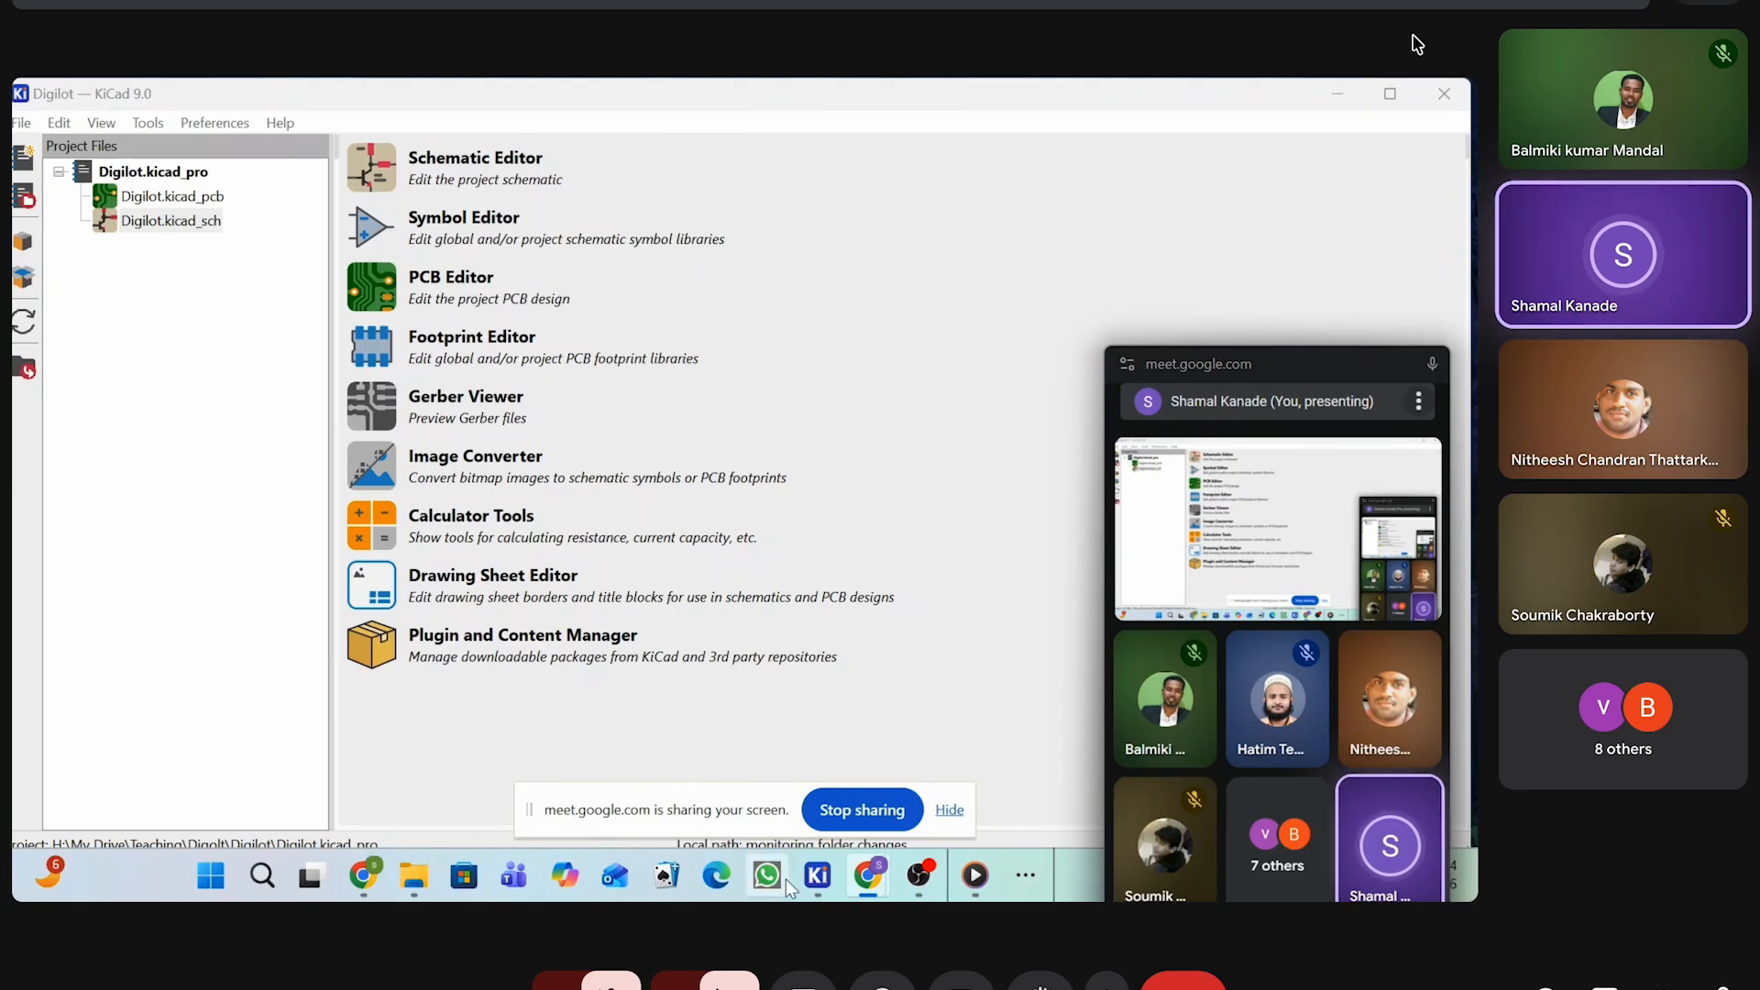
pyautogui.moveTo(869, 885)
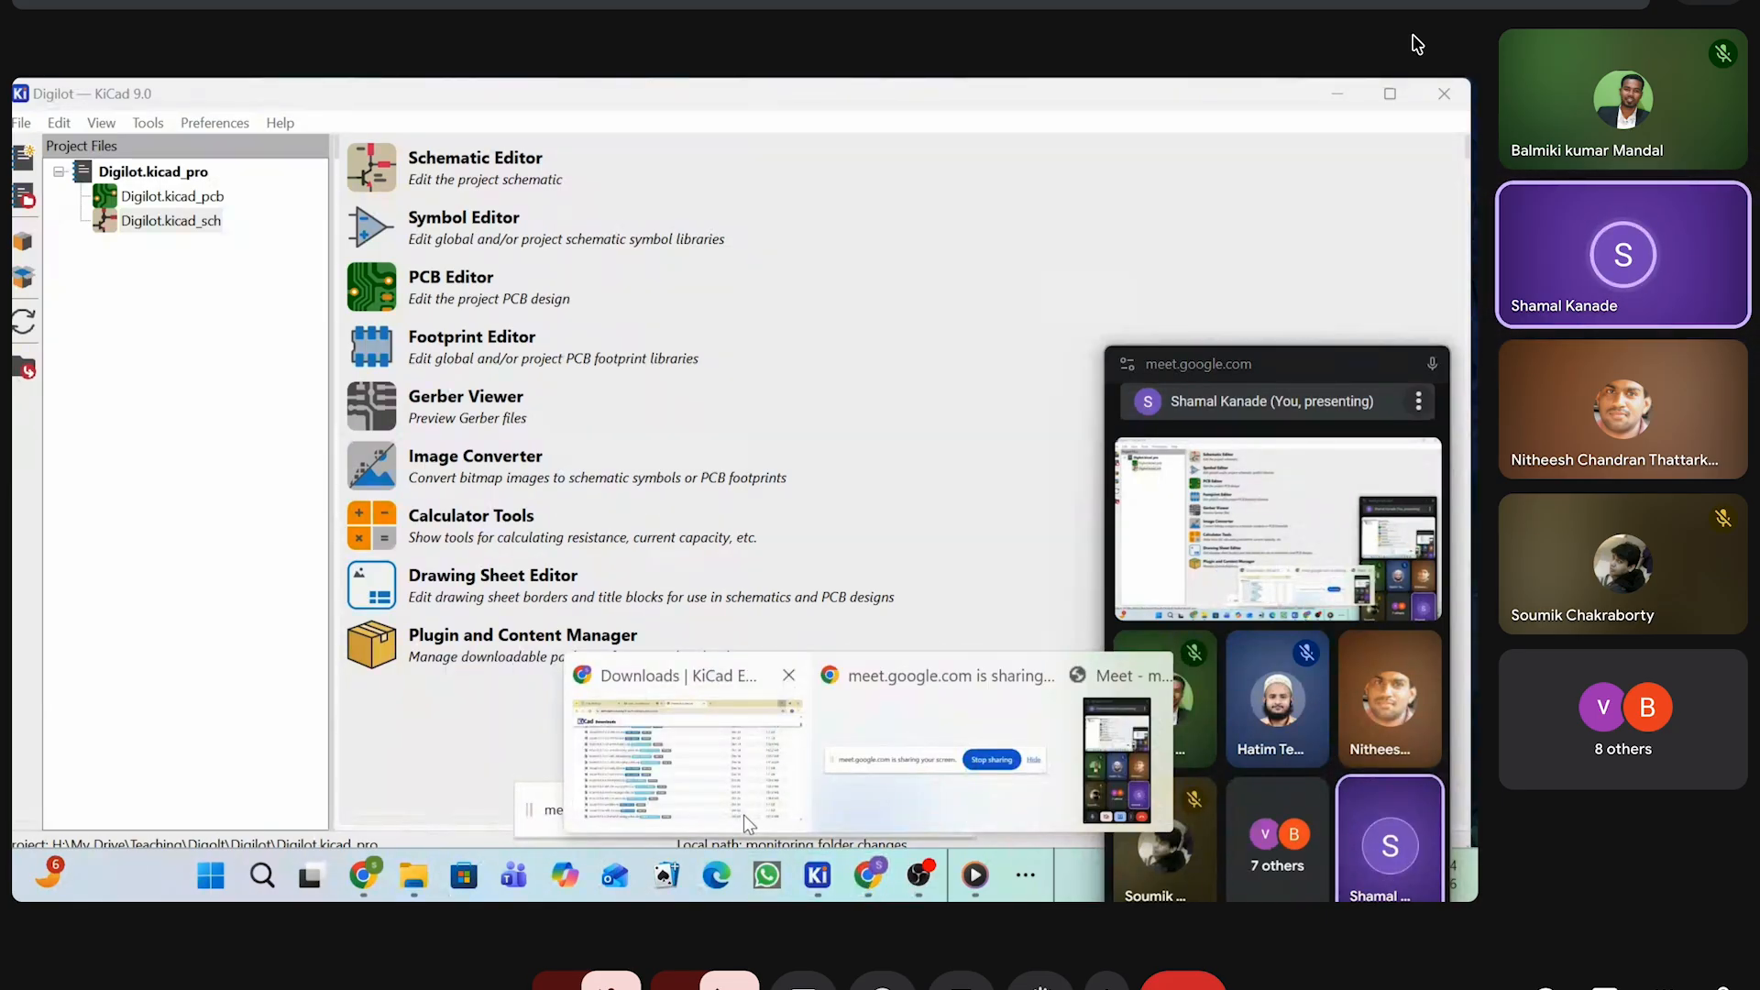
pyautogui.moveTo(739, 816)
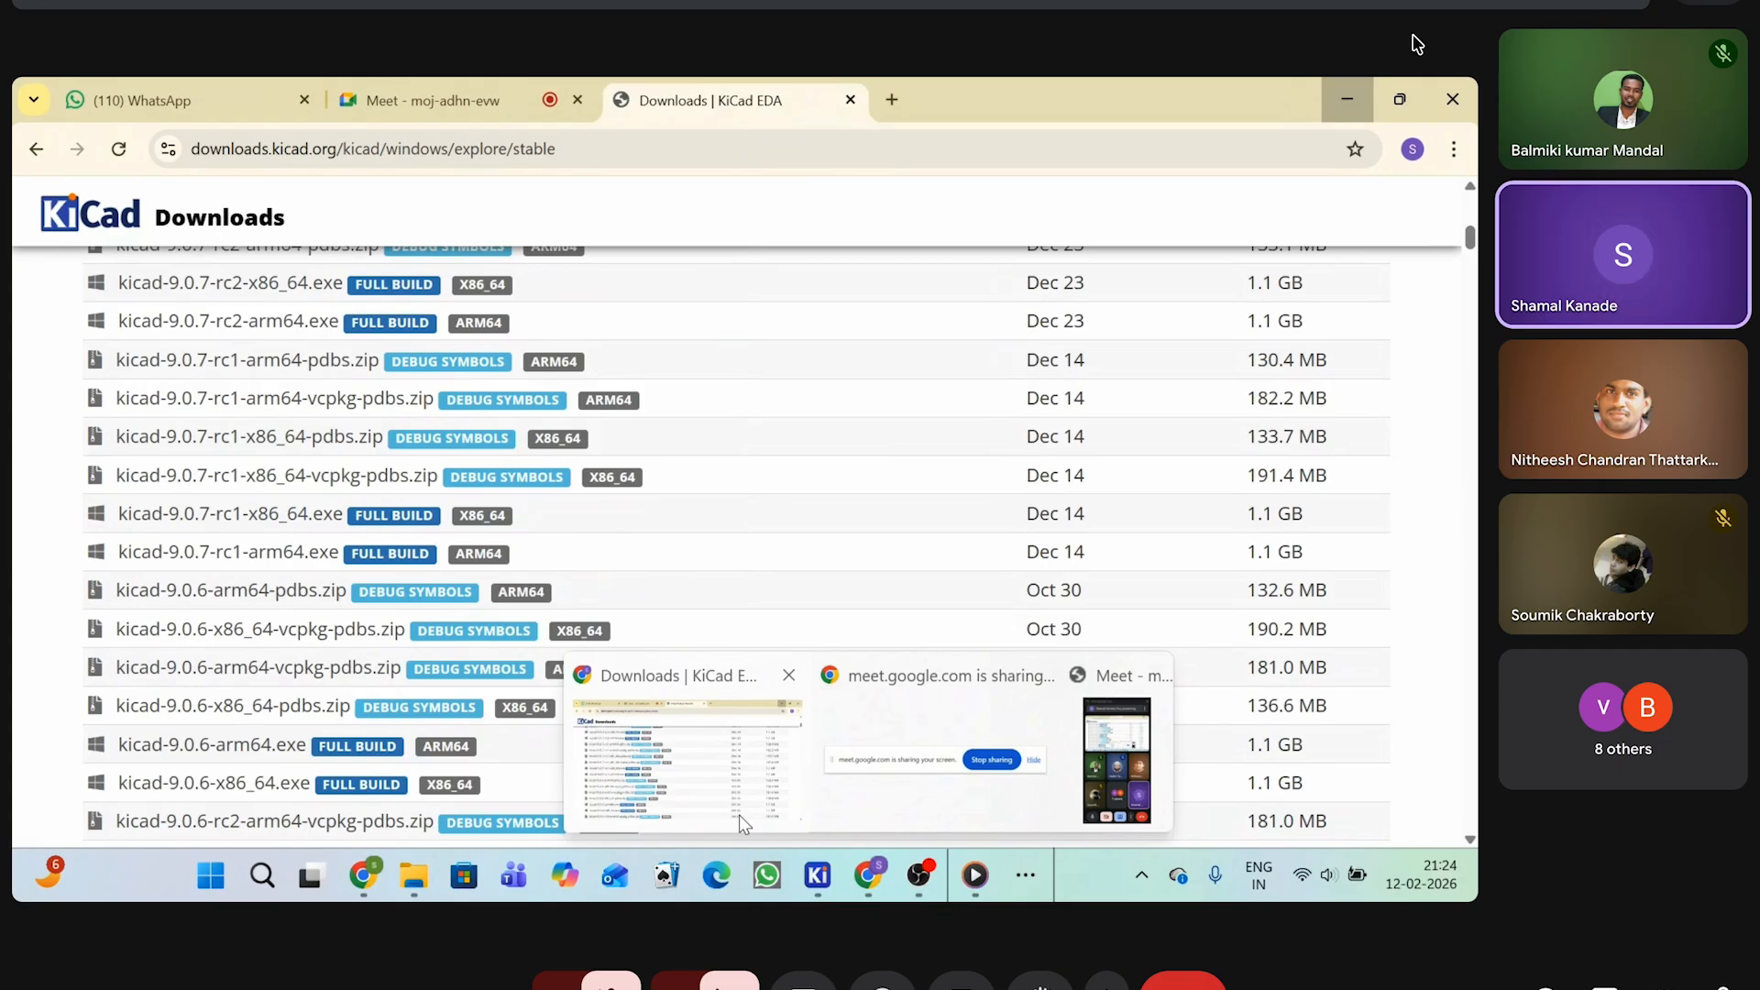
pyautogui.click(739, 816)
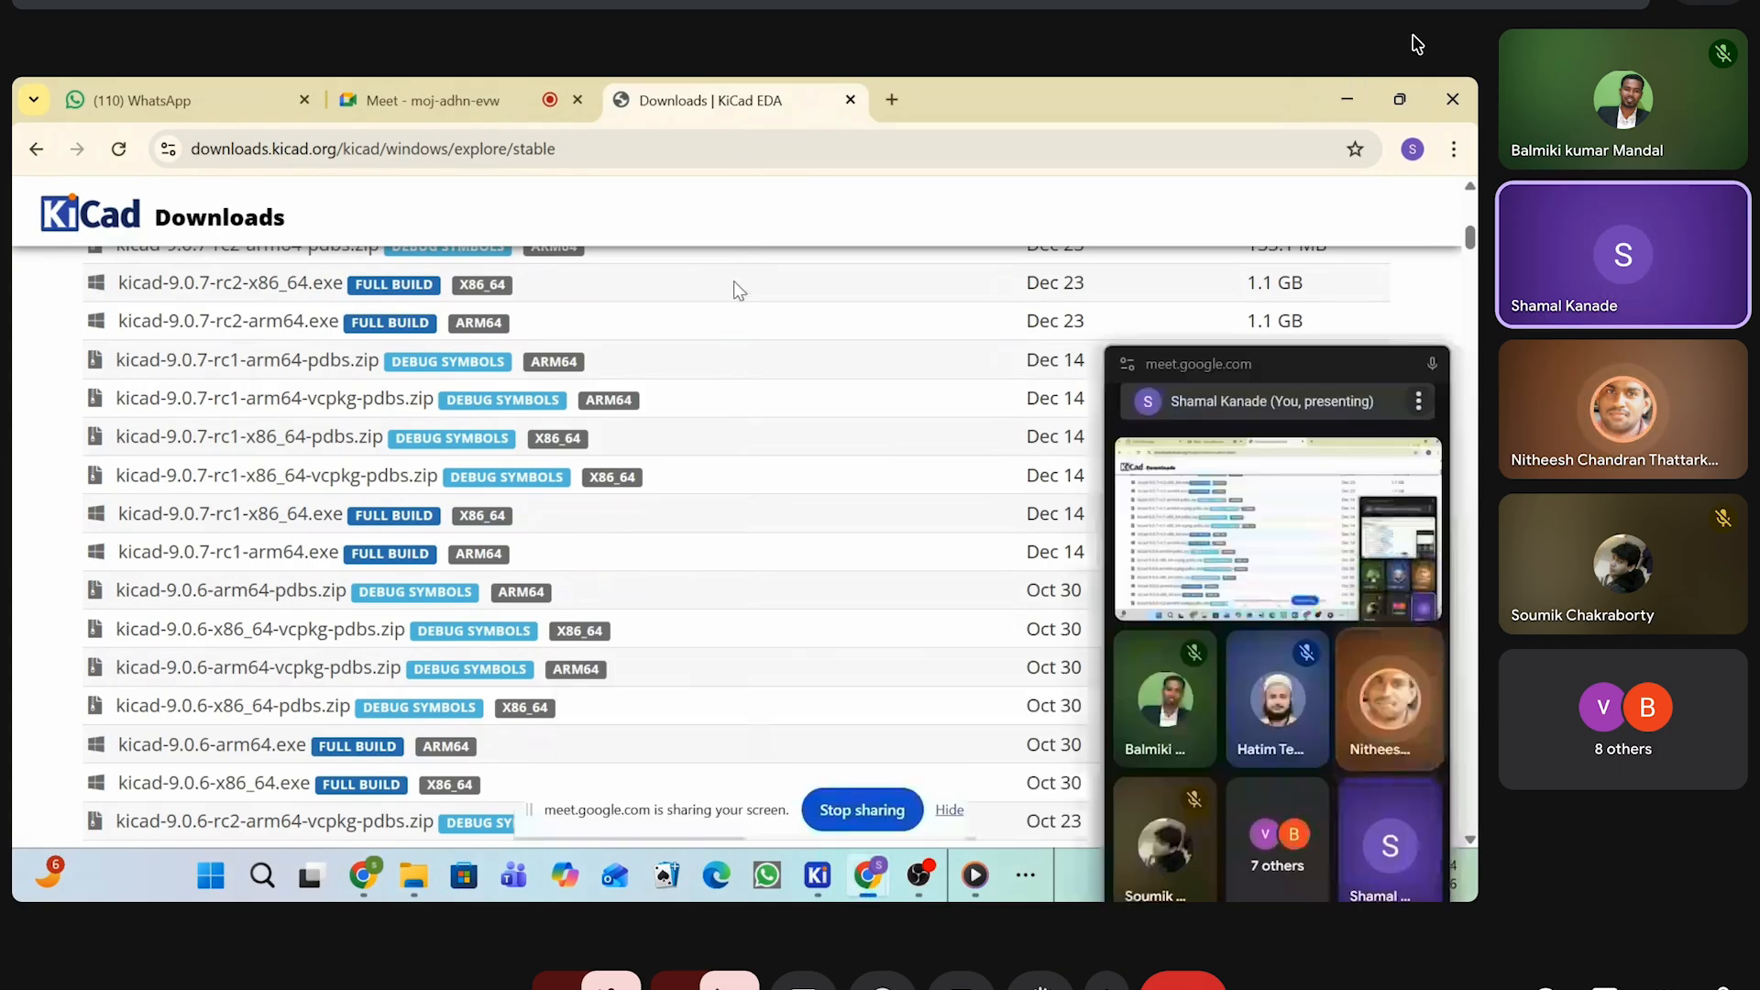
pyautogui.click(668, 156)
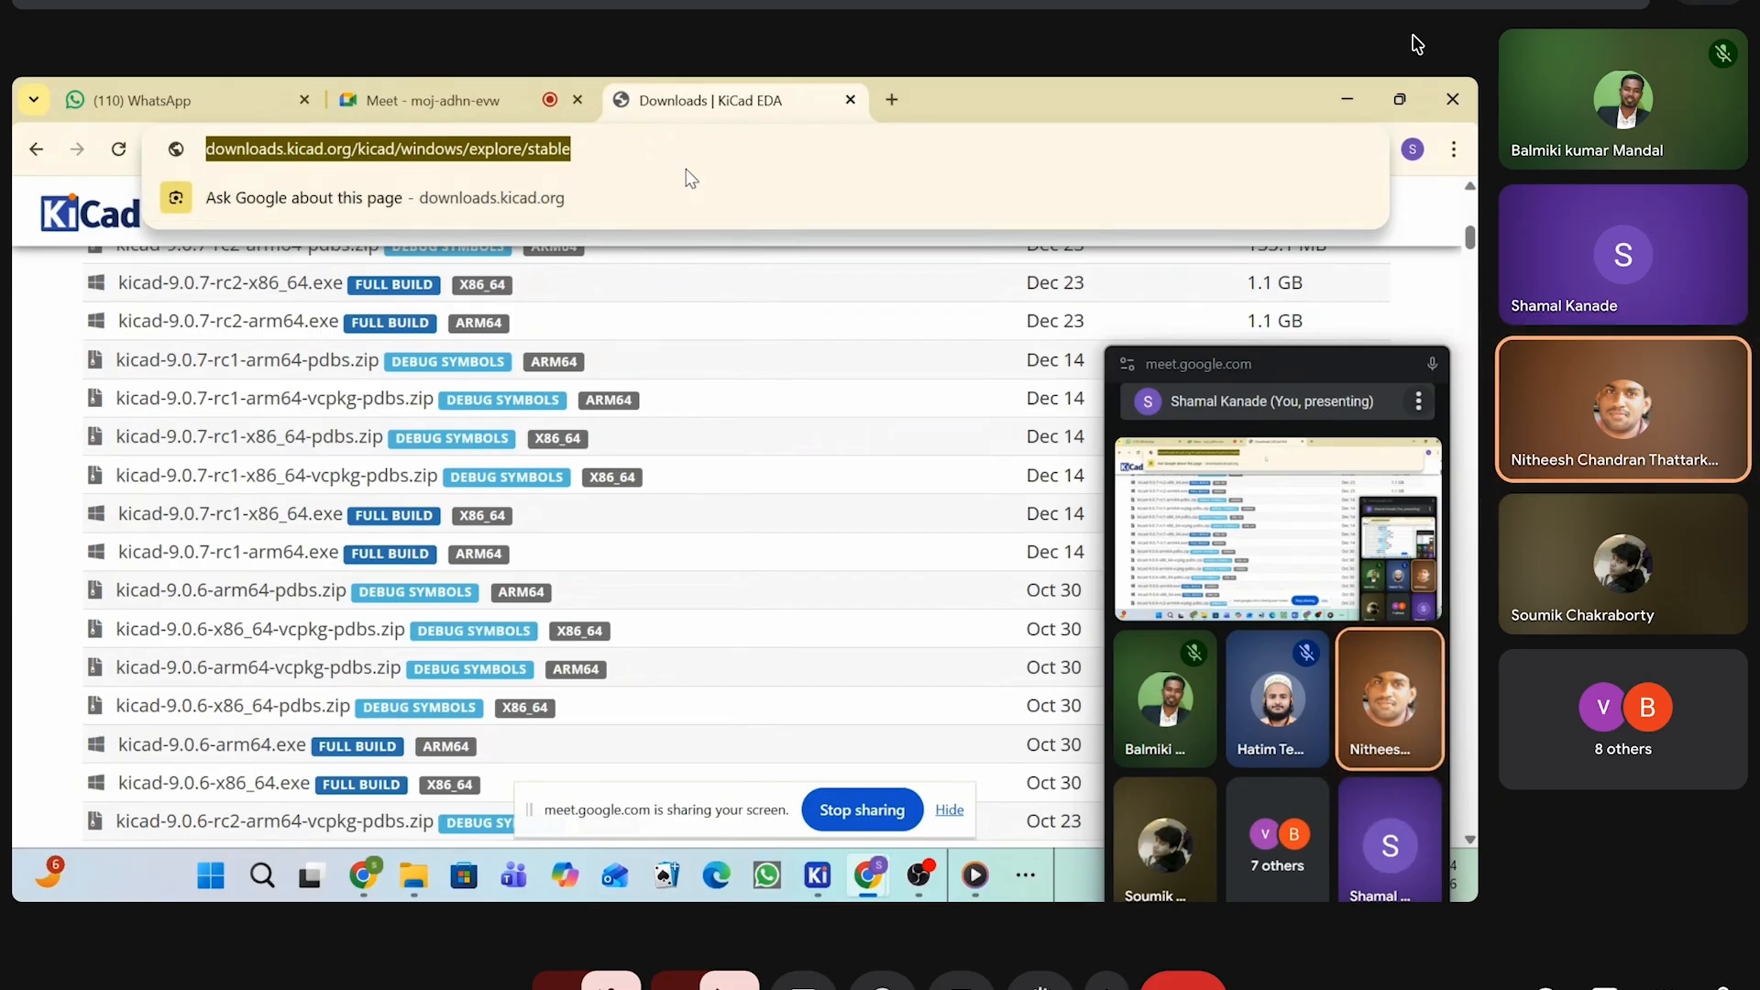
# Switch to the Google Meet tab and share the KiCad downloads link in the in-call messages, moving the picture-in-picture window aside
pyautogui.moveTo(1245, 364); pyautogui.dragTo(1163, 156)
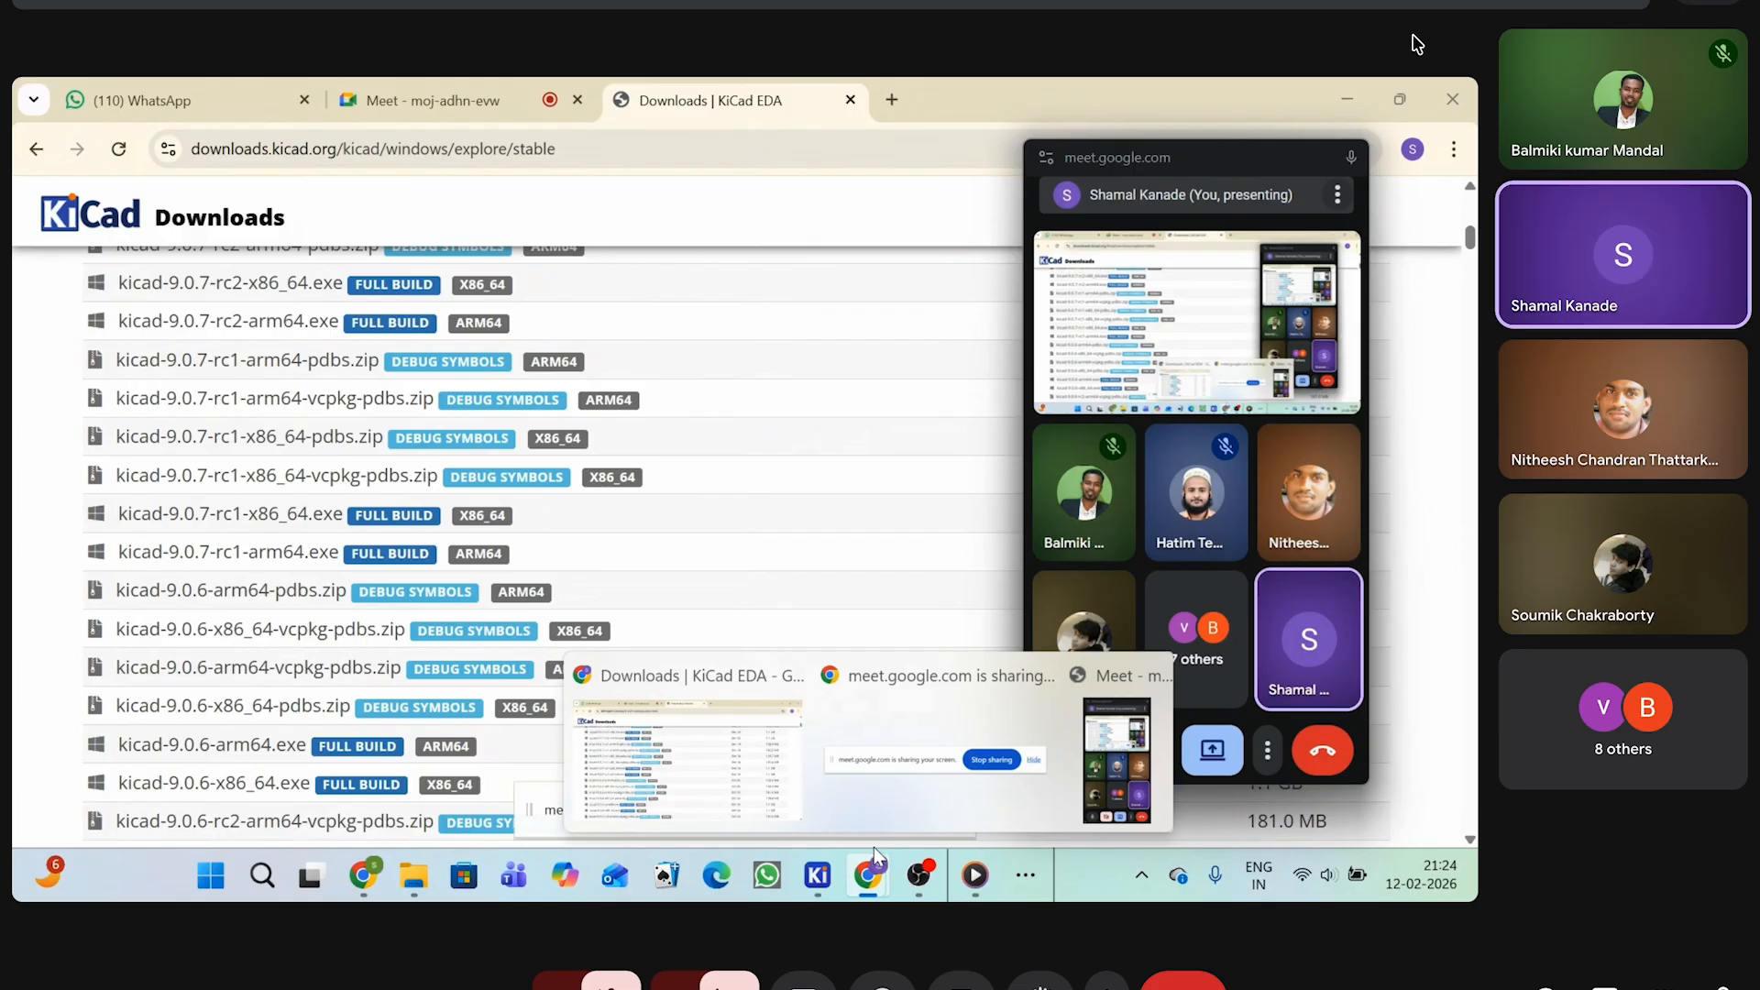
pyautogui.moveTo(1099, 810)
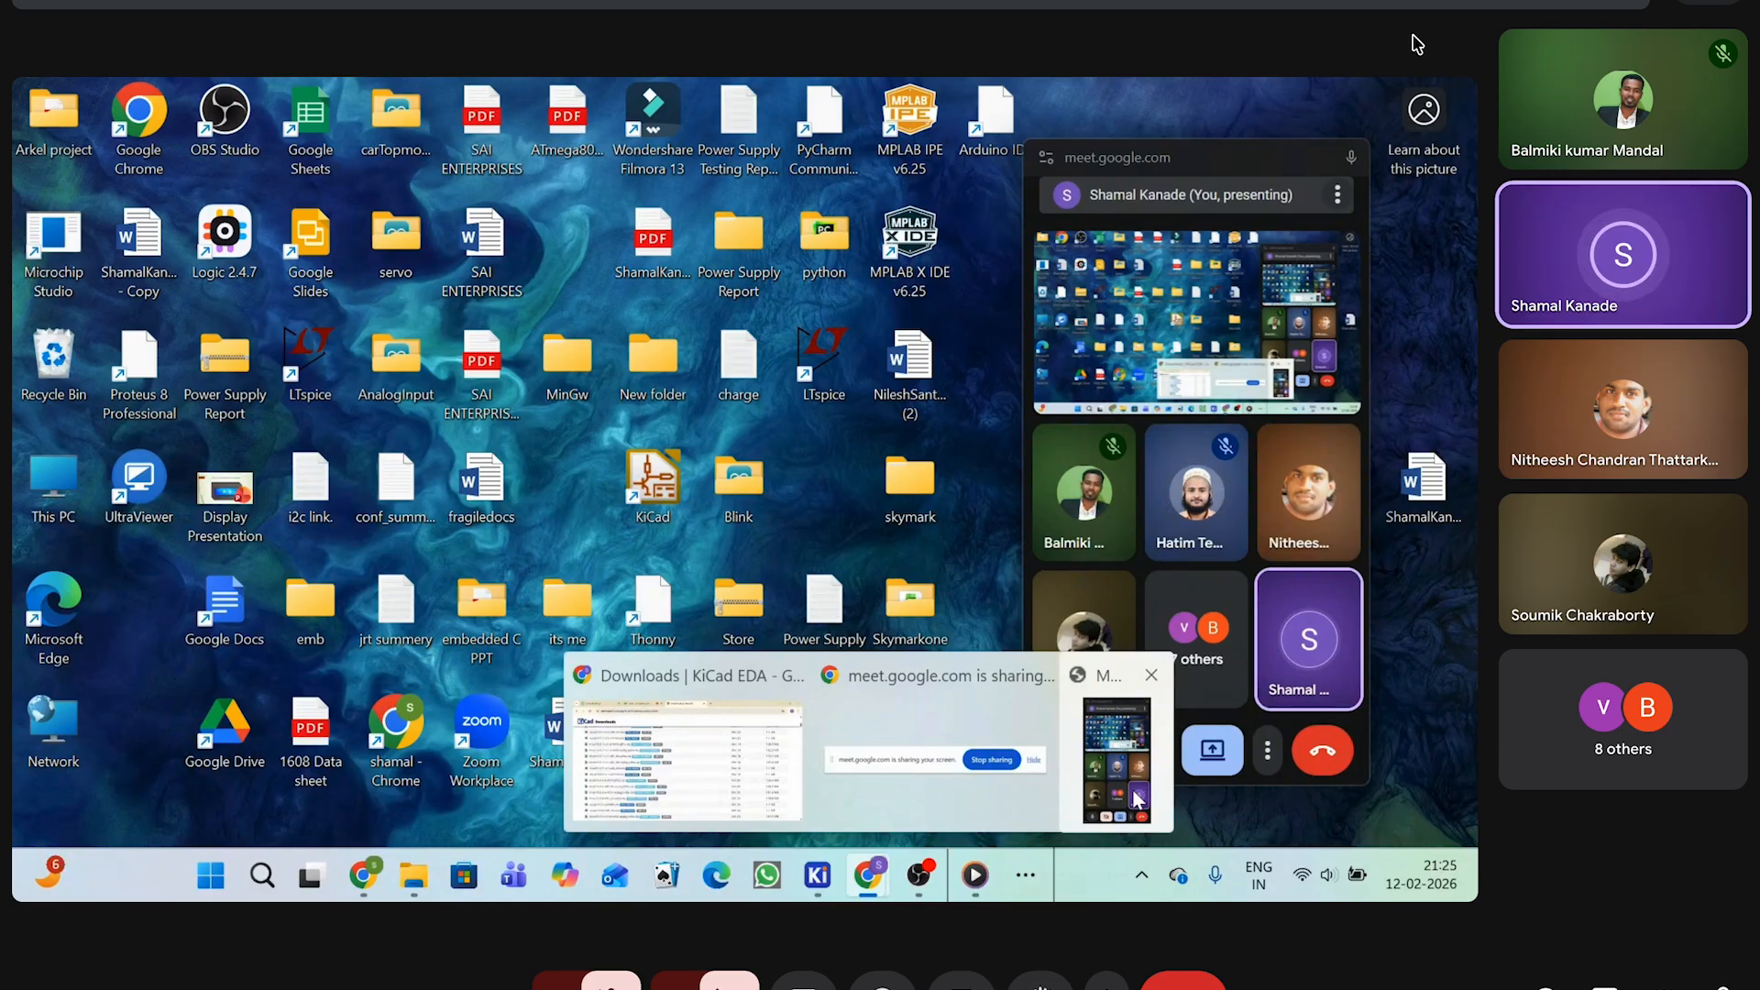
pyautogui.click(1137, 800)
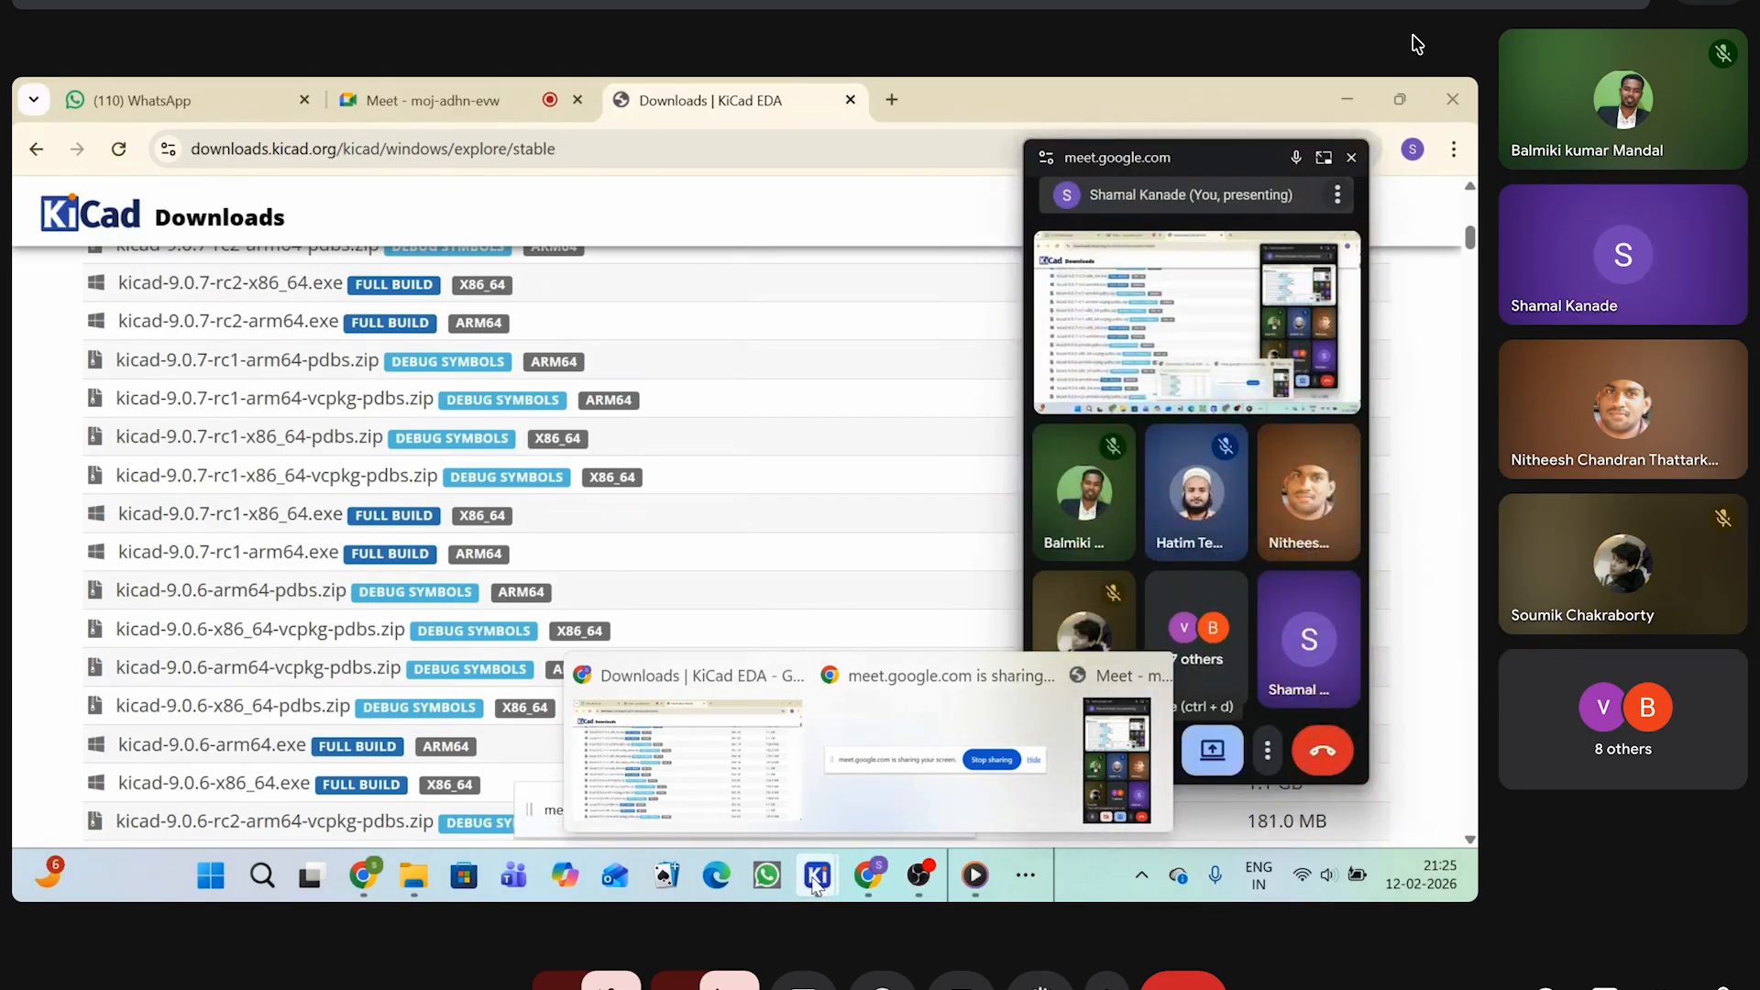
pyautogui.click(489, 96)
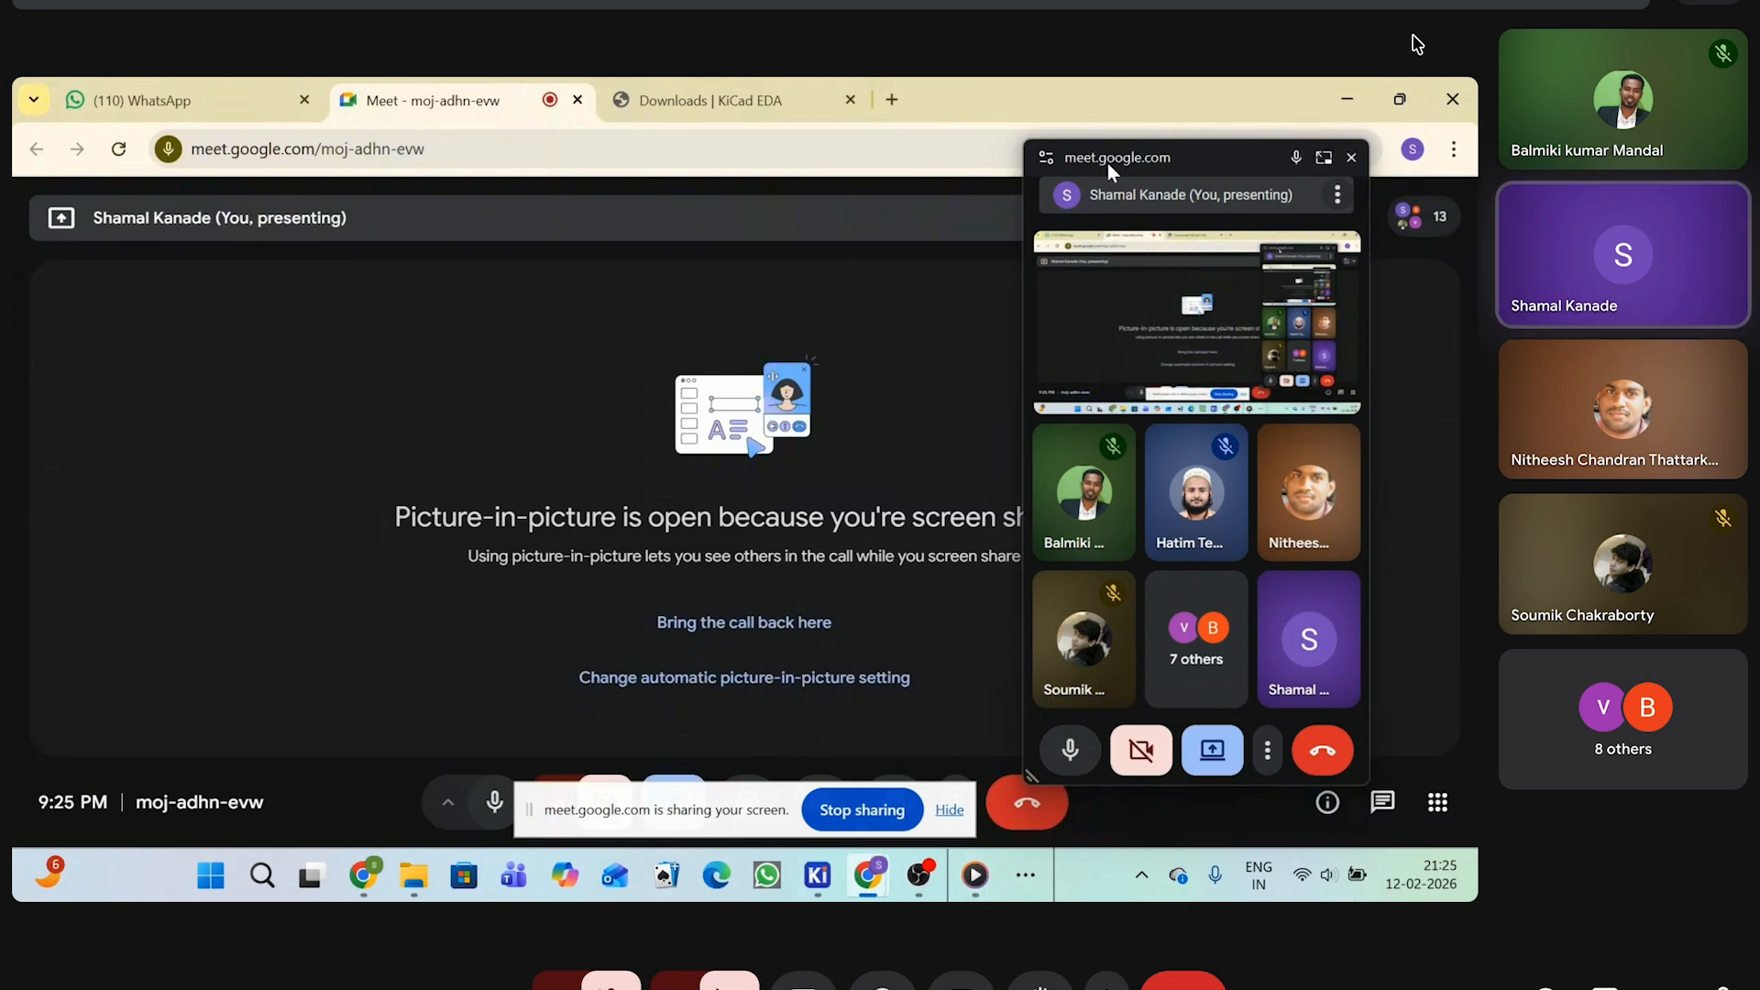
pyautogui.moveTo(1107, 162); pyautogui.dragTo(1434, 311)
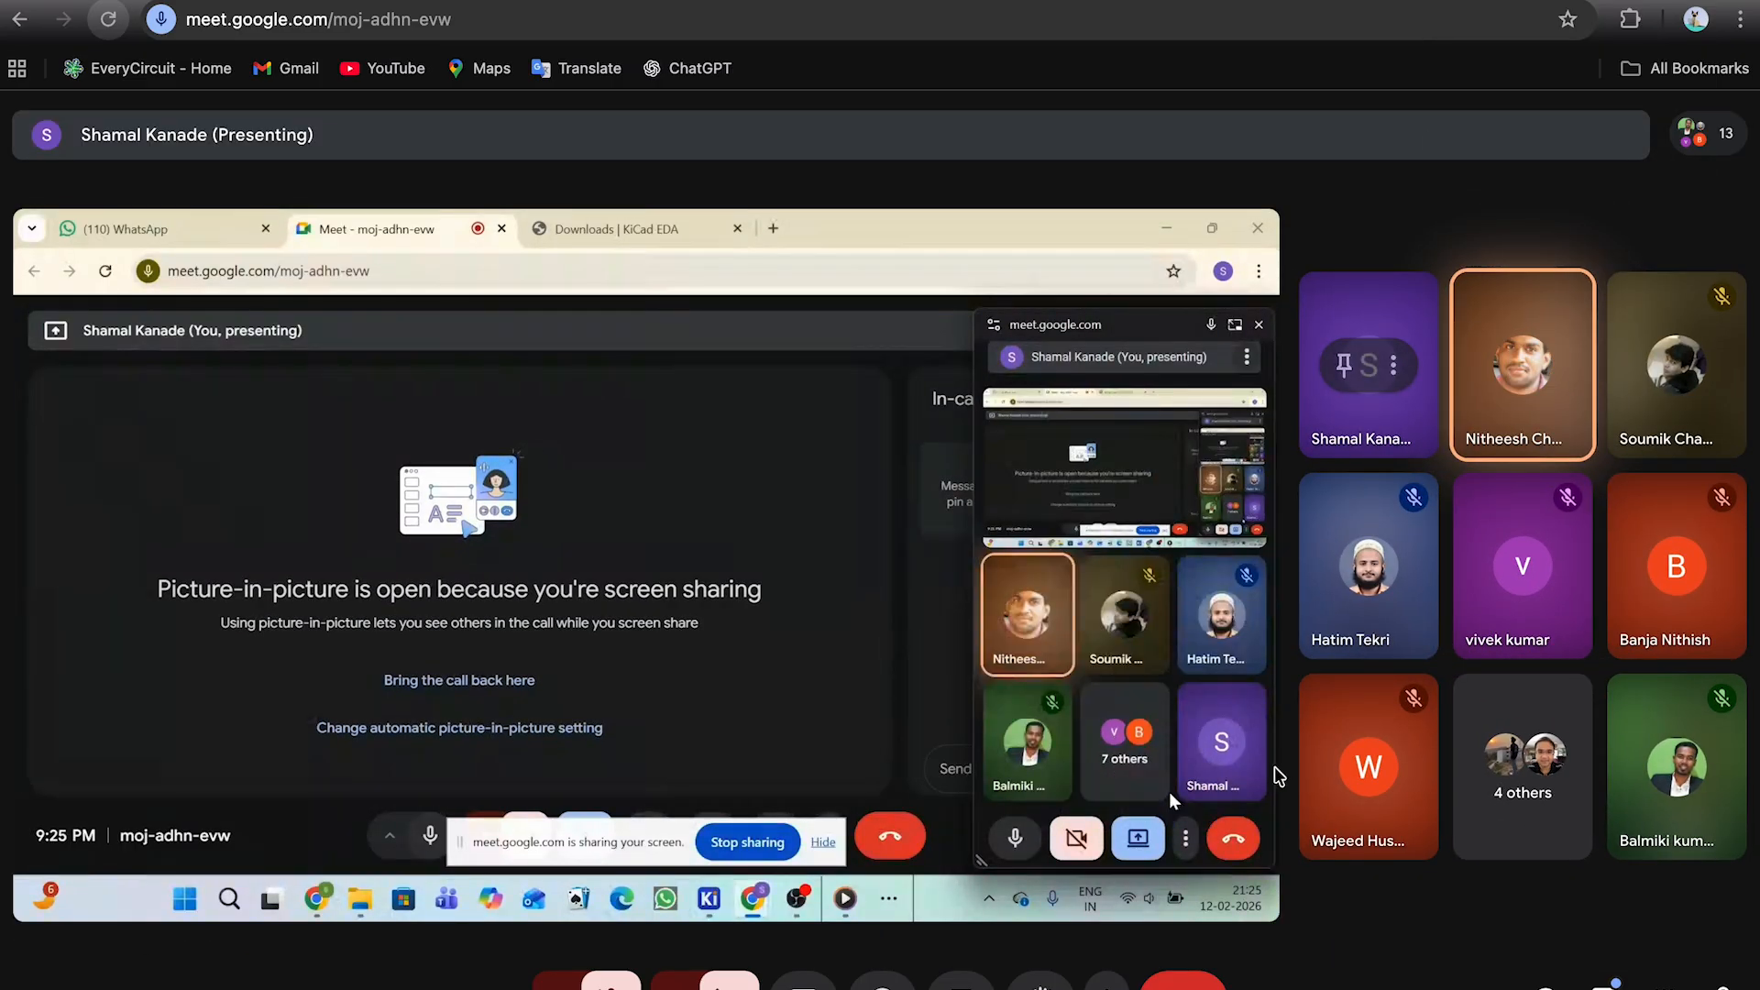
pyautogui.click(1239, 882)
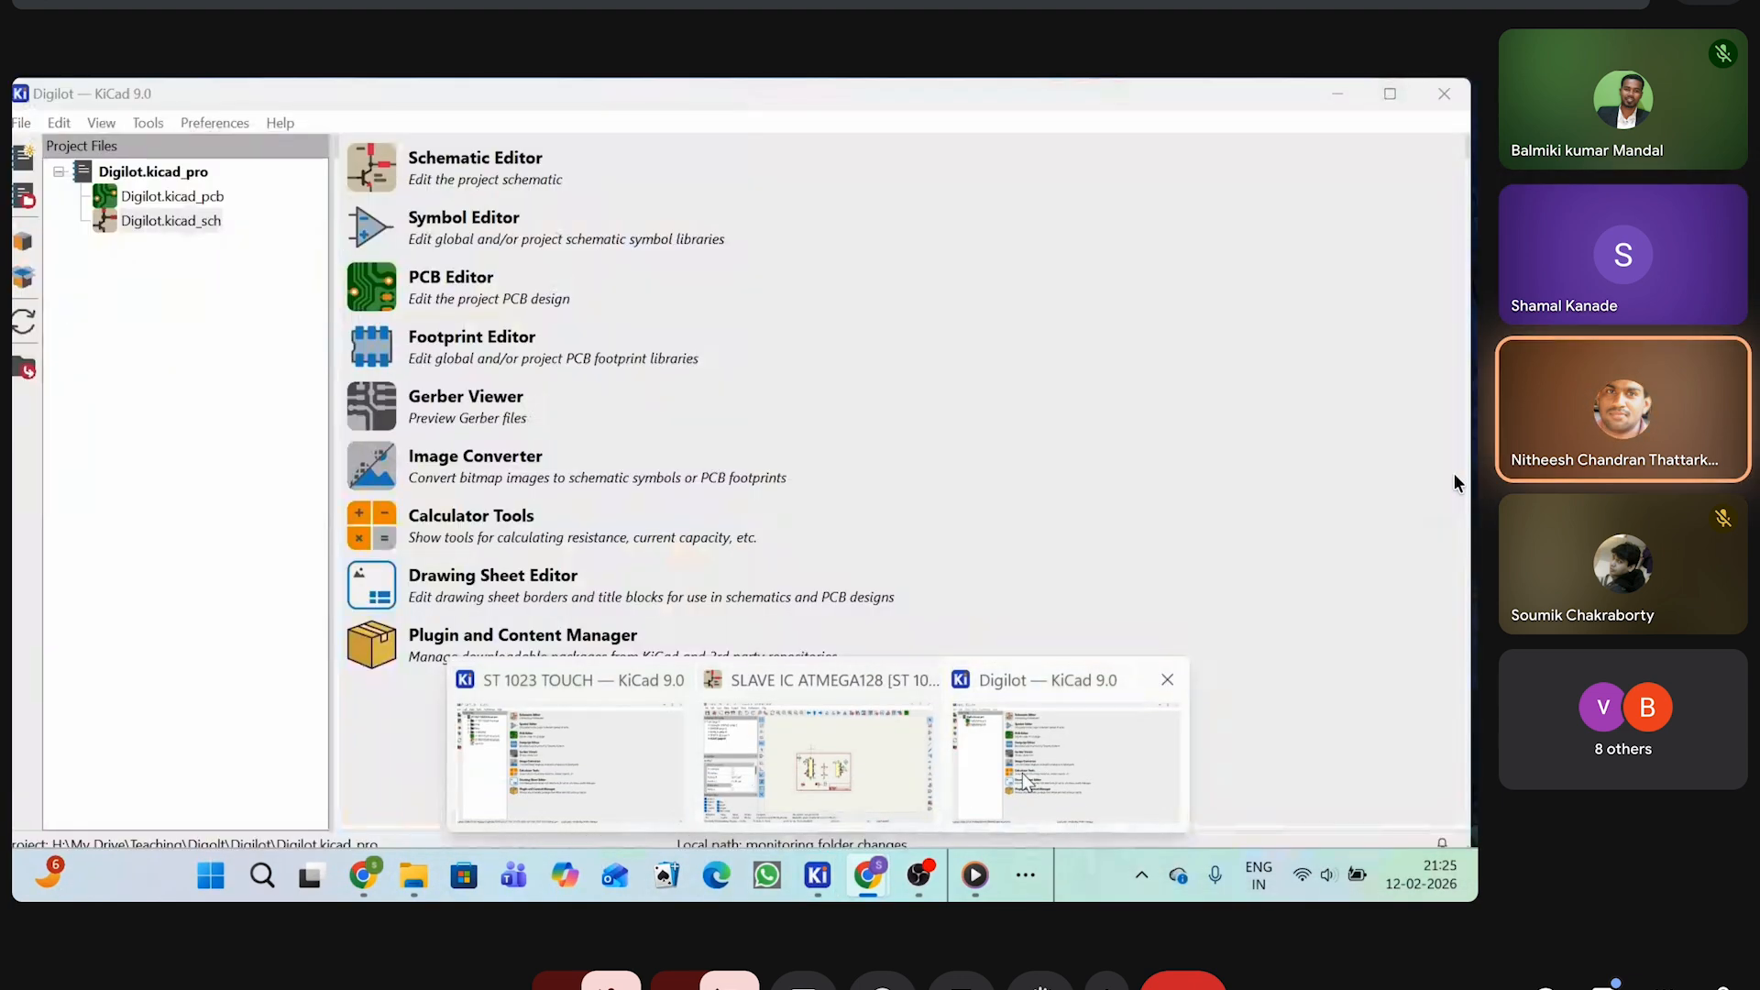
# Return to the Digilot project in KiCad, start a new project and browse up from the Digilot folder to the Google Drive root
pyautogui.click(1025, 781)
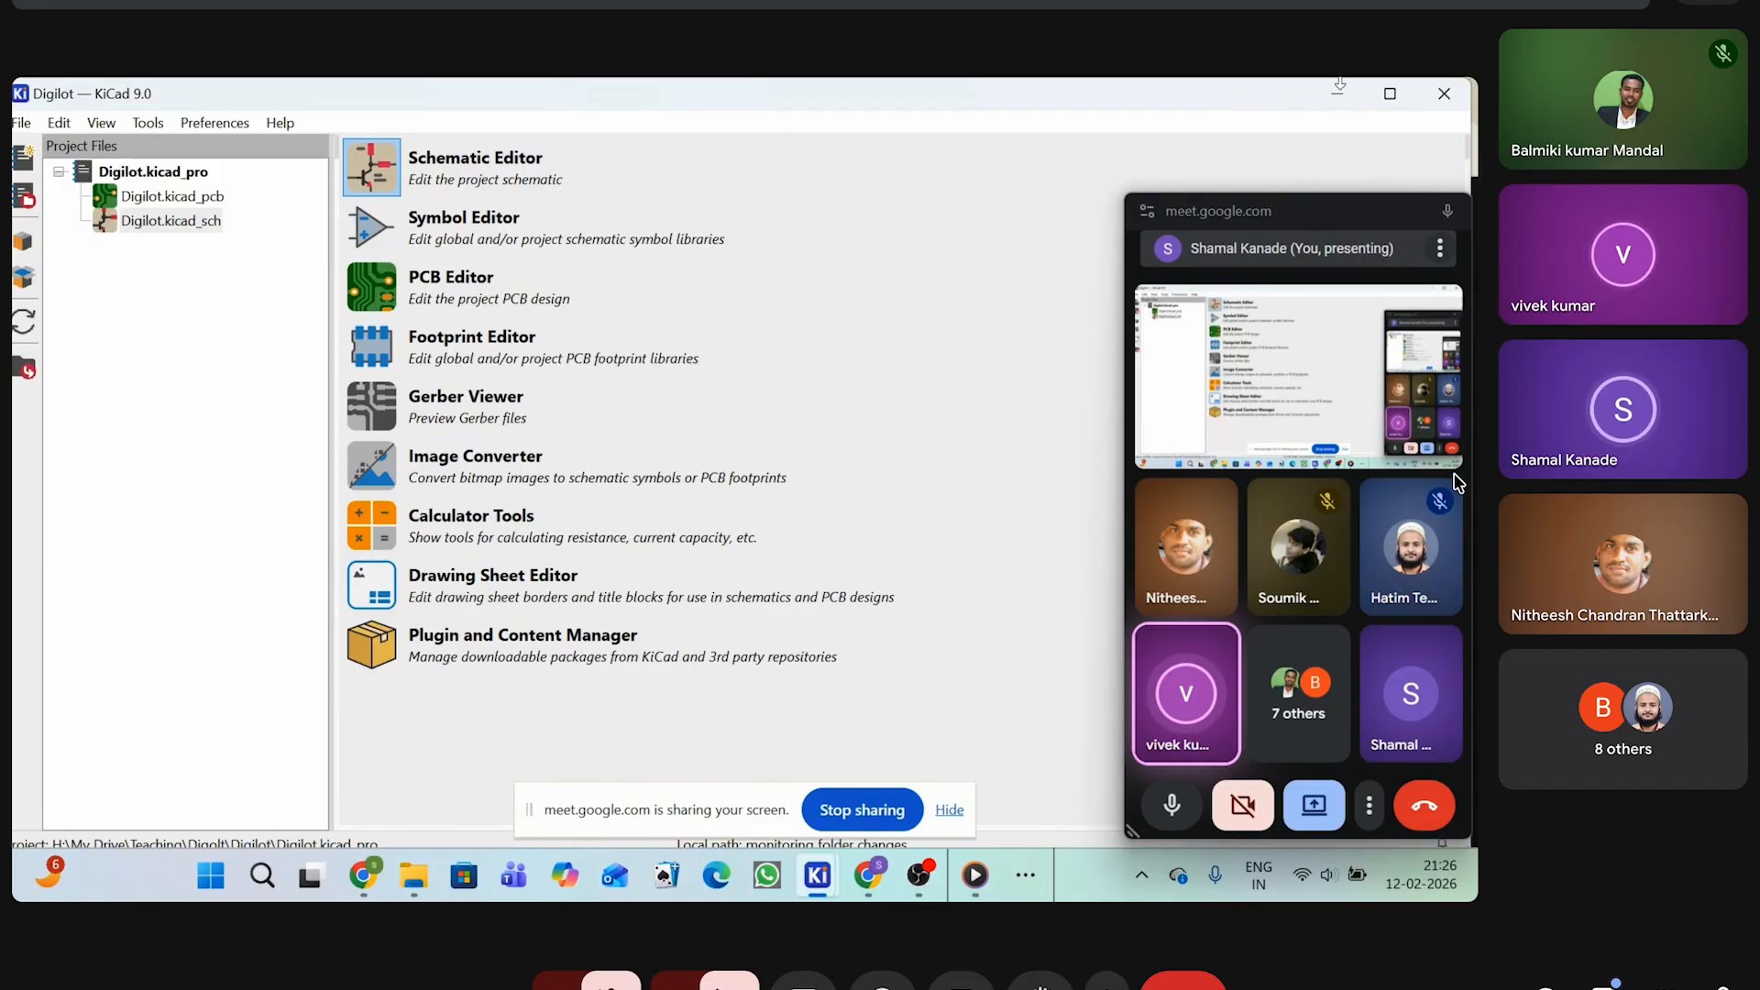
pyautogui.click(22, 123)
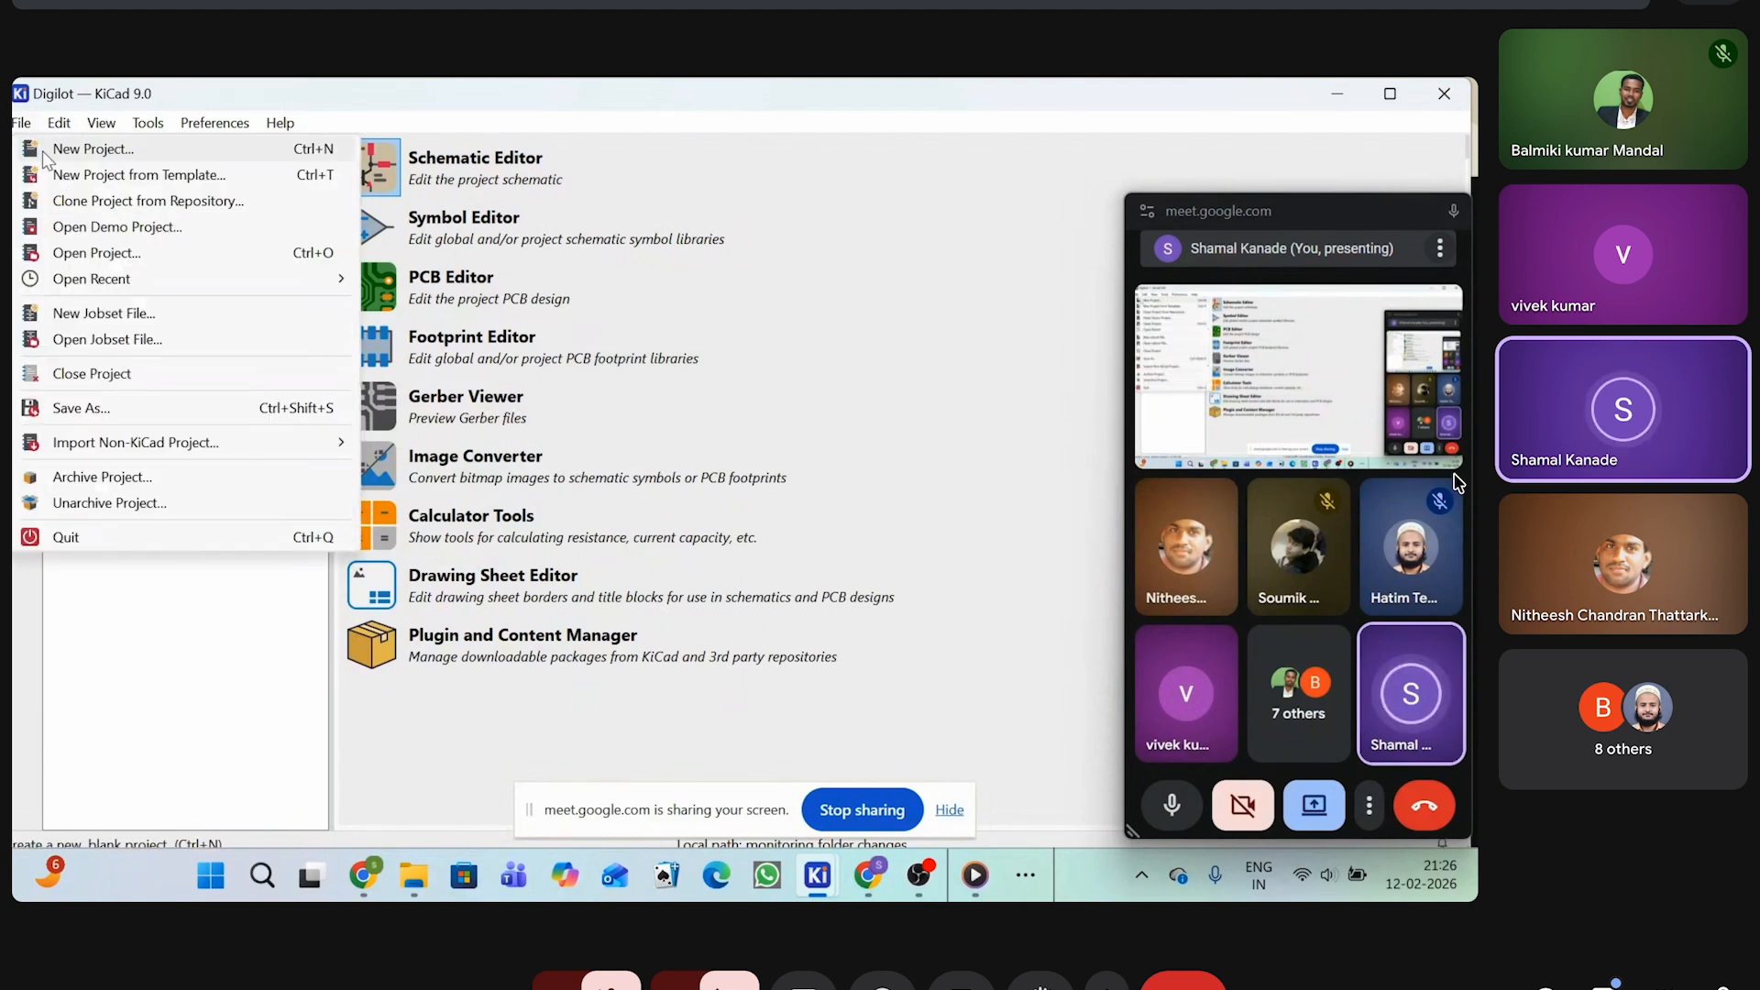
pyautogui.click(44, 152)
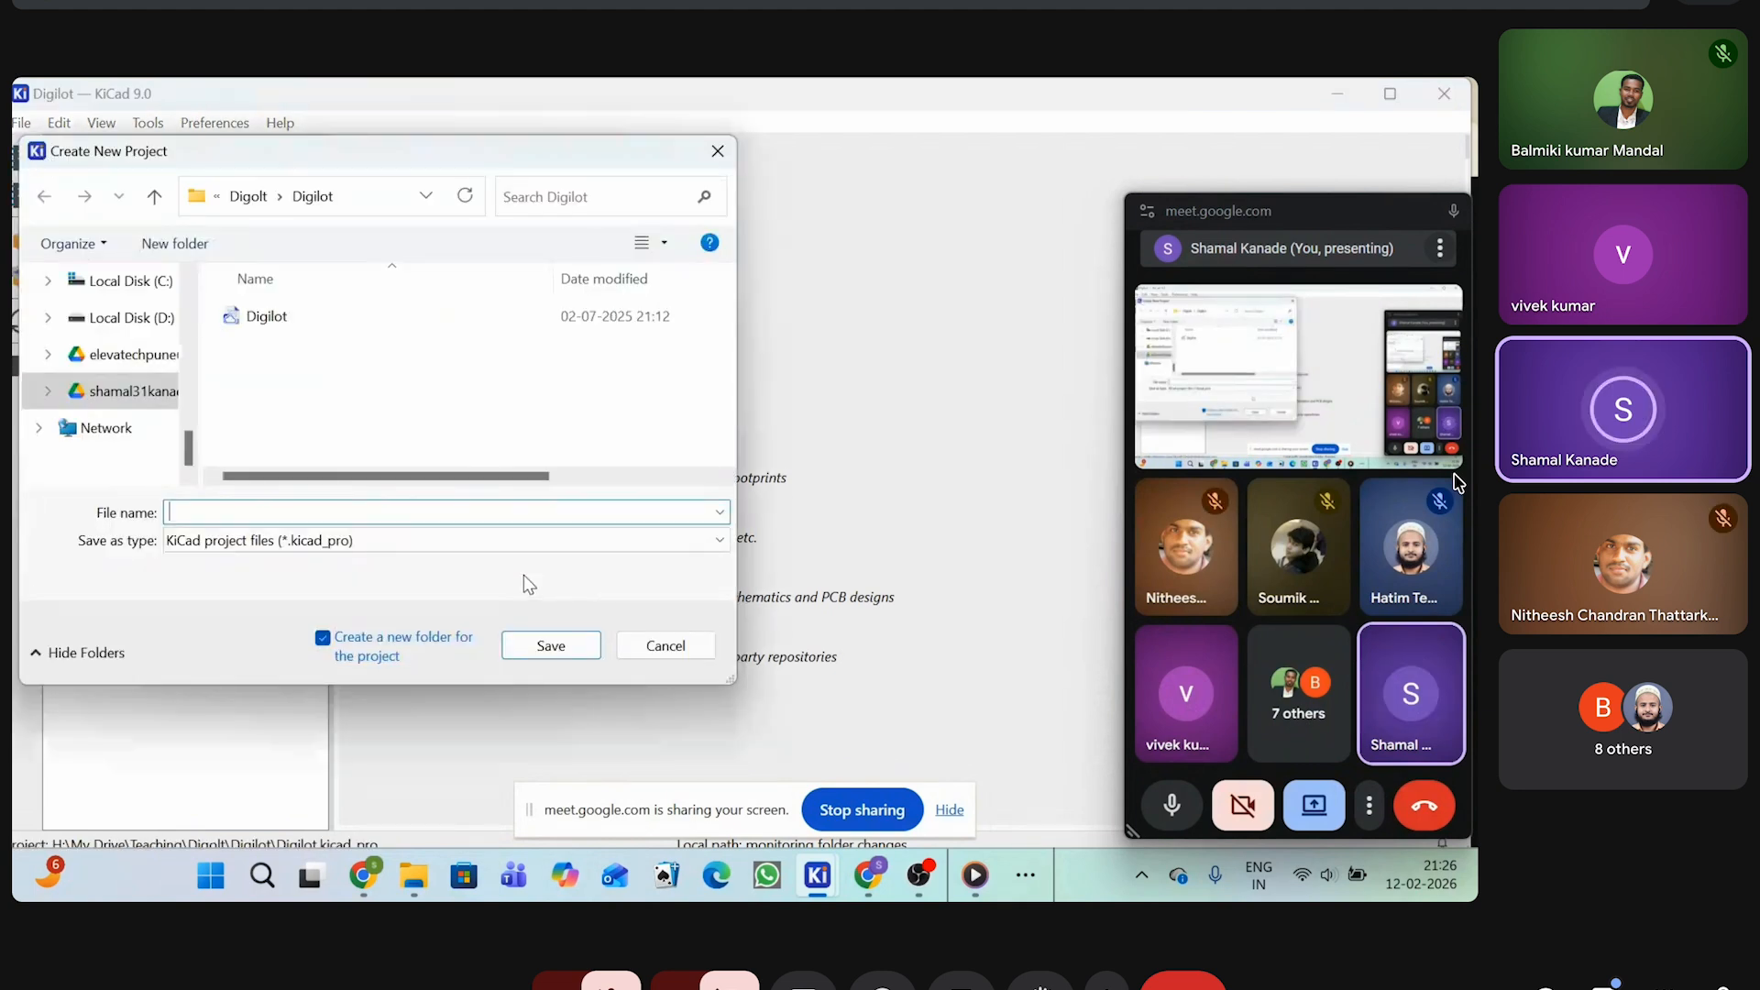
pyautogui.click(240, 197)
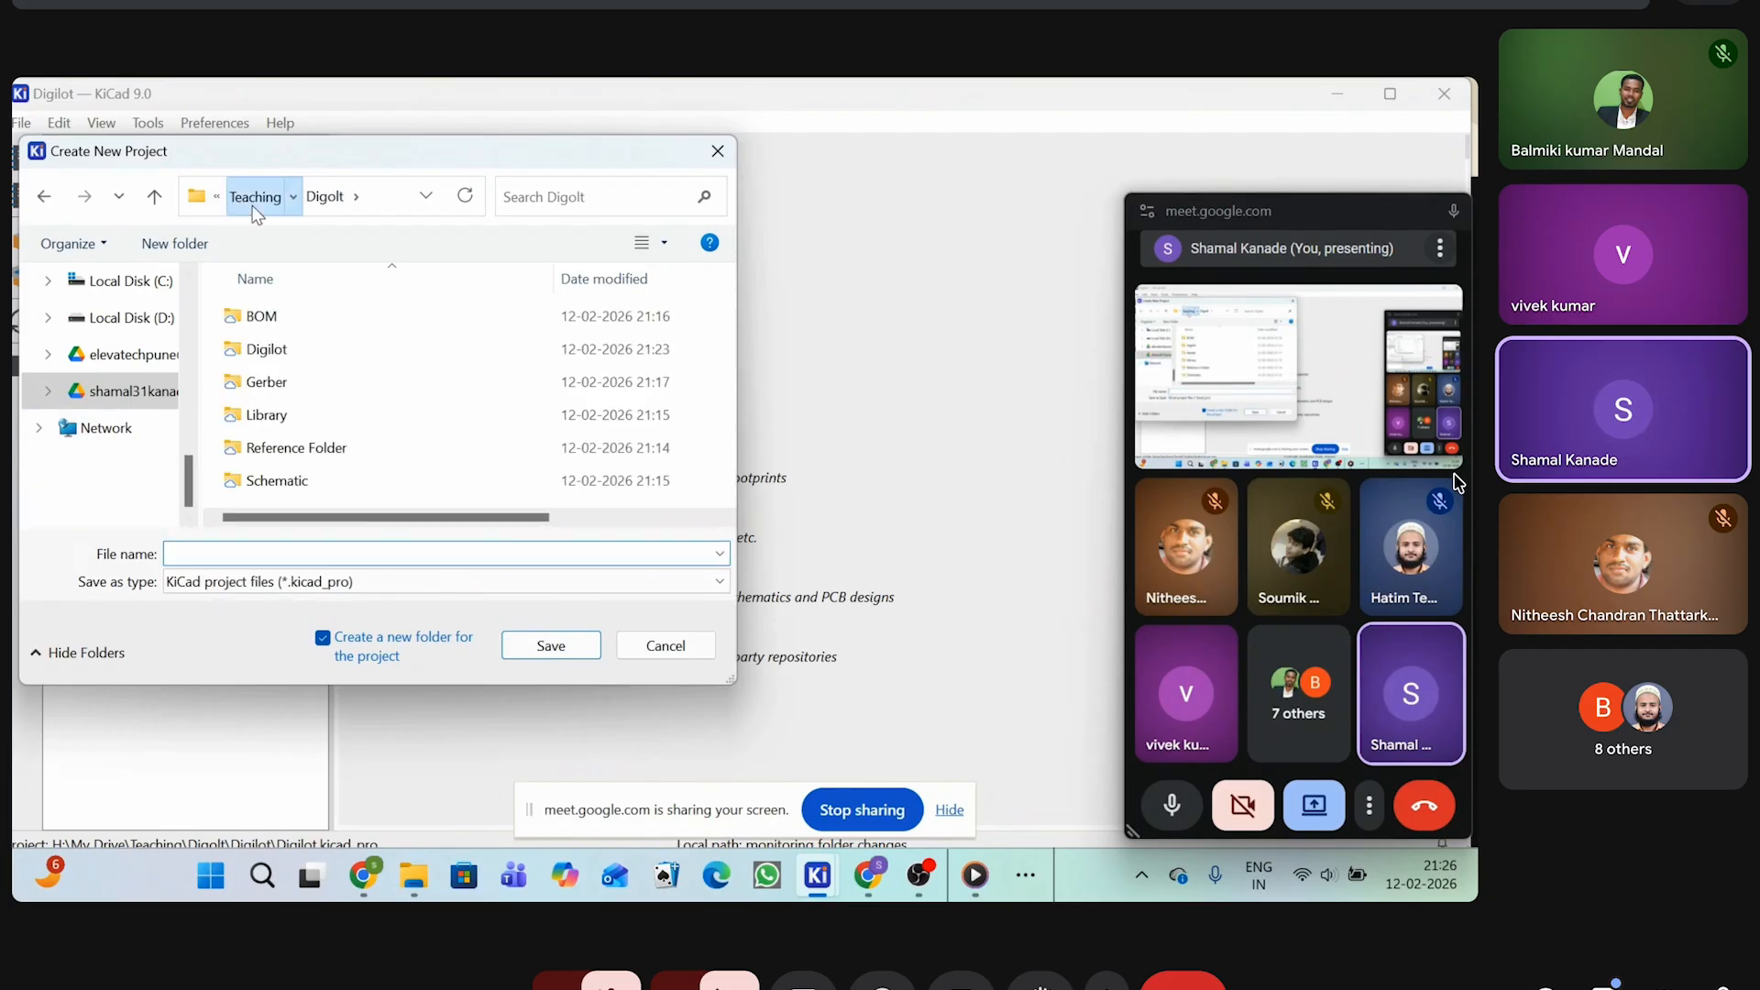
pyautogui.click(252, 201)
pyautogui.click(250, 198)
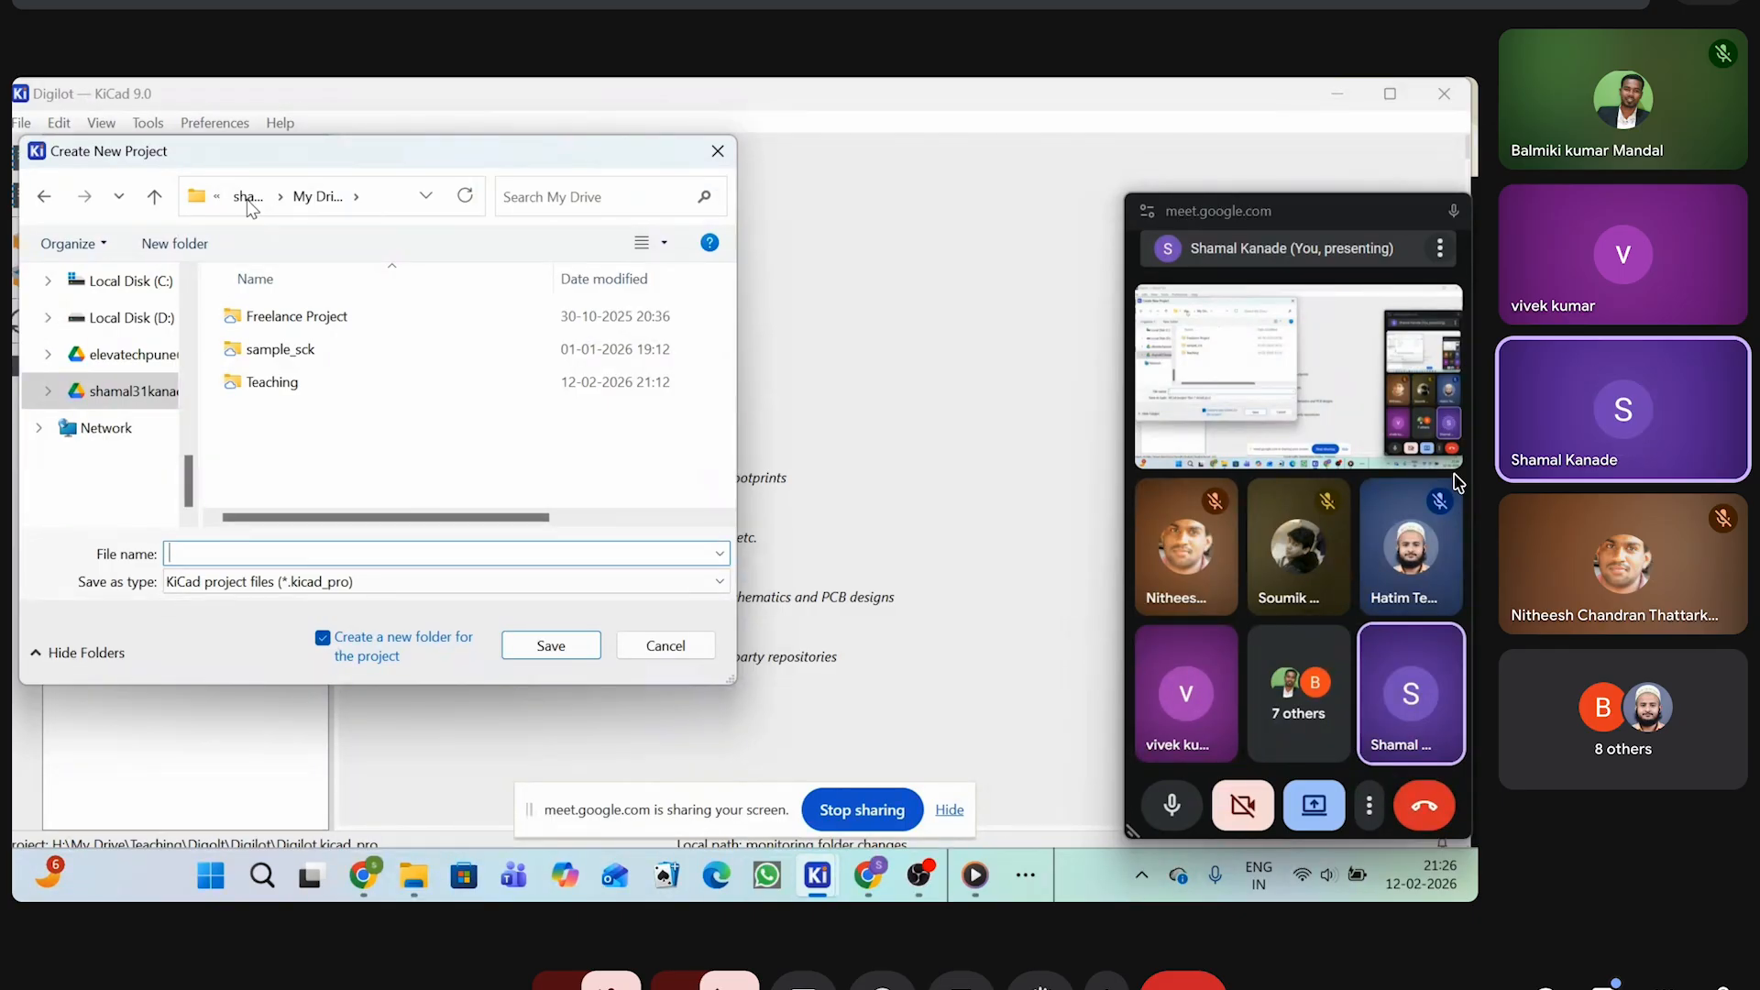
pyautogui.click(247, 202)
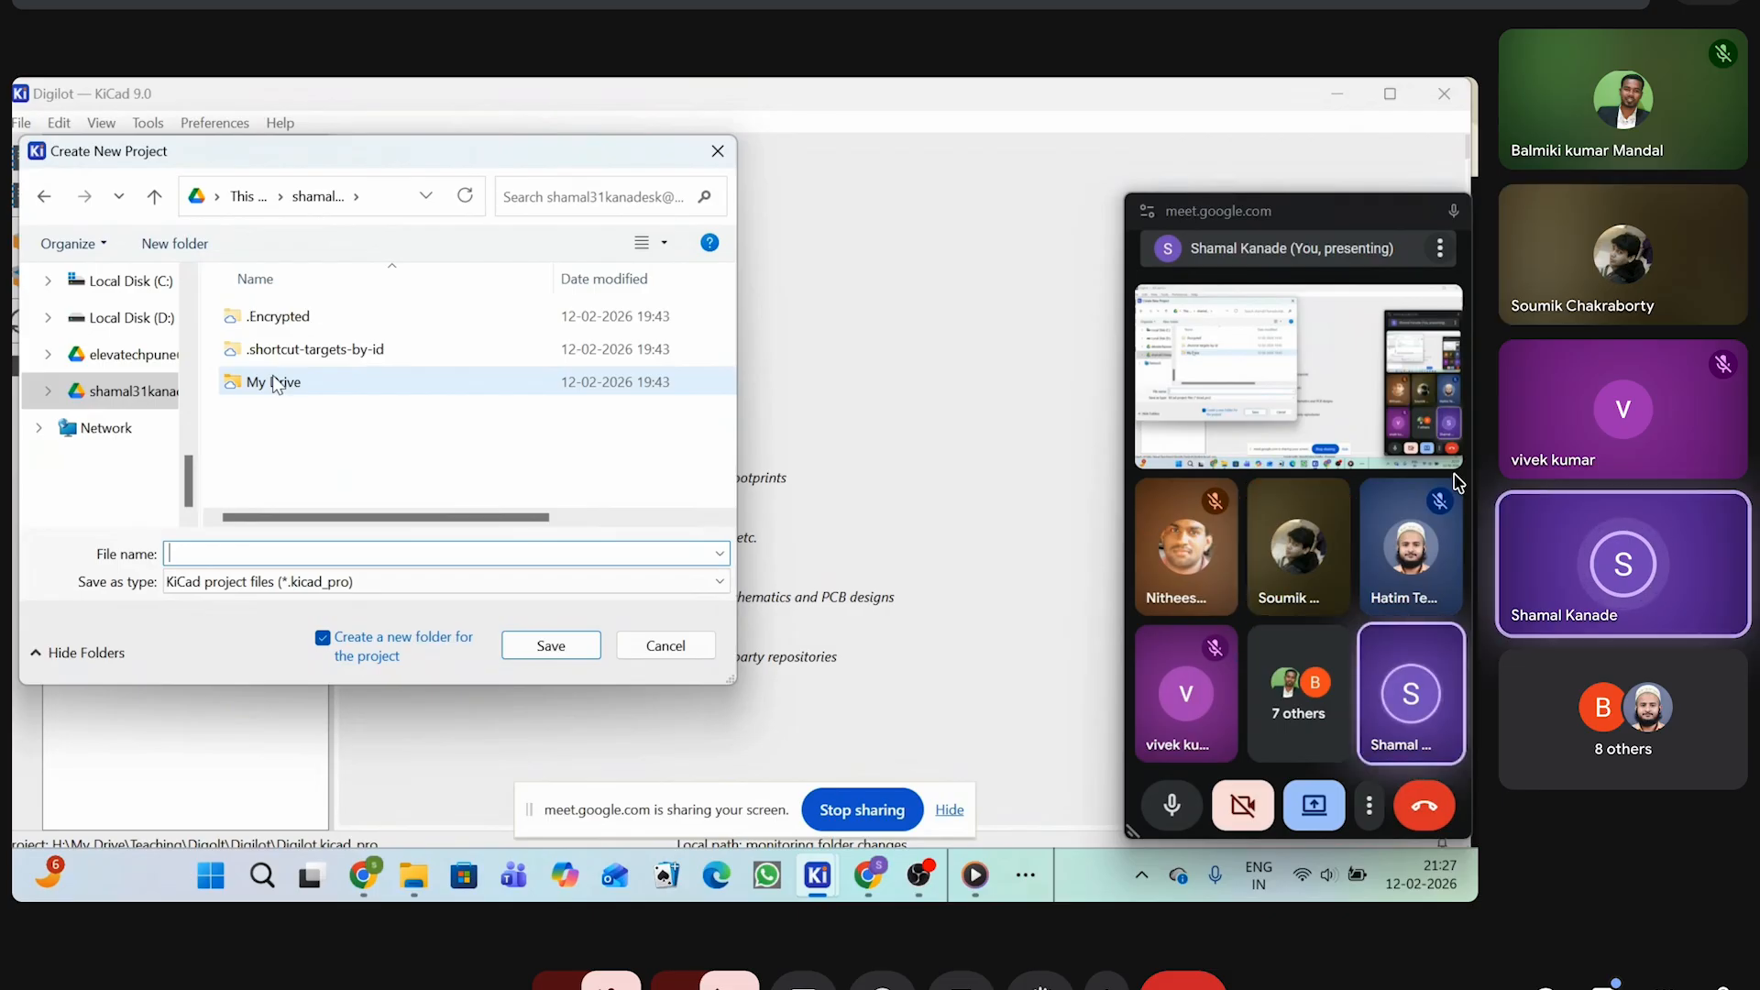
# Switch to File Explorer and look through Program Files (x86) on Local Disk (C:) for the KiCad installation folder
pyautogui.click(417, 875)
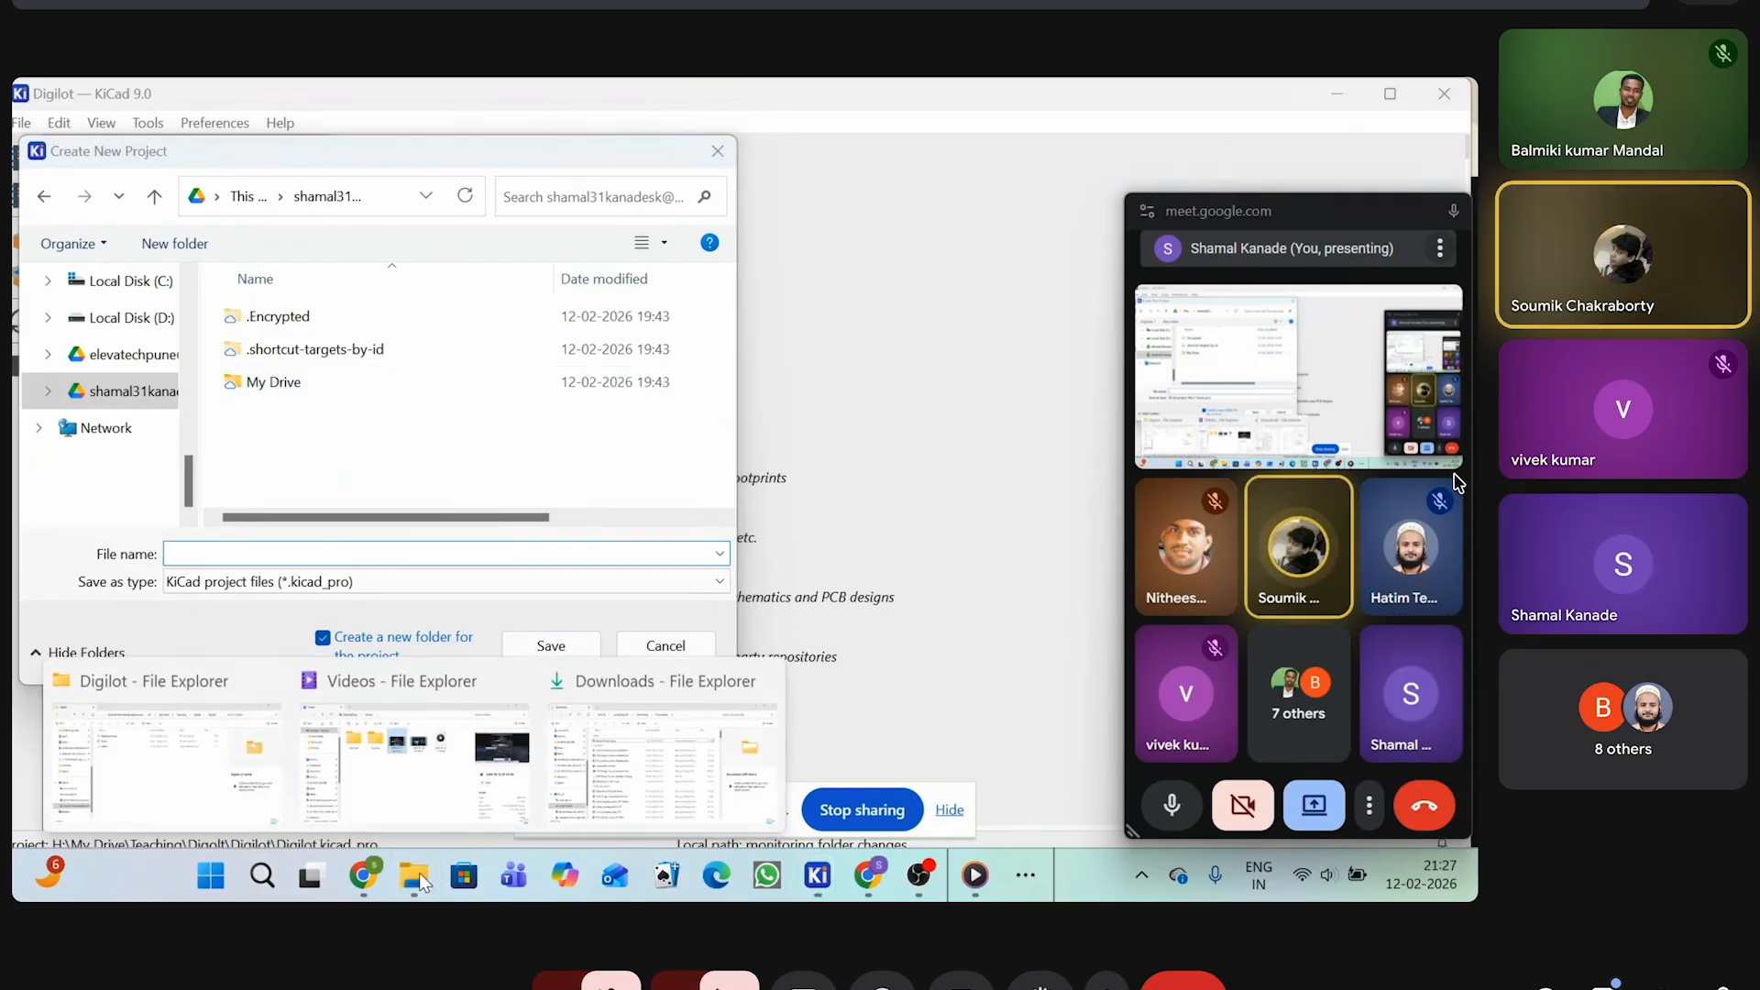
pyautogui.click(152, 778)
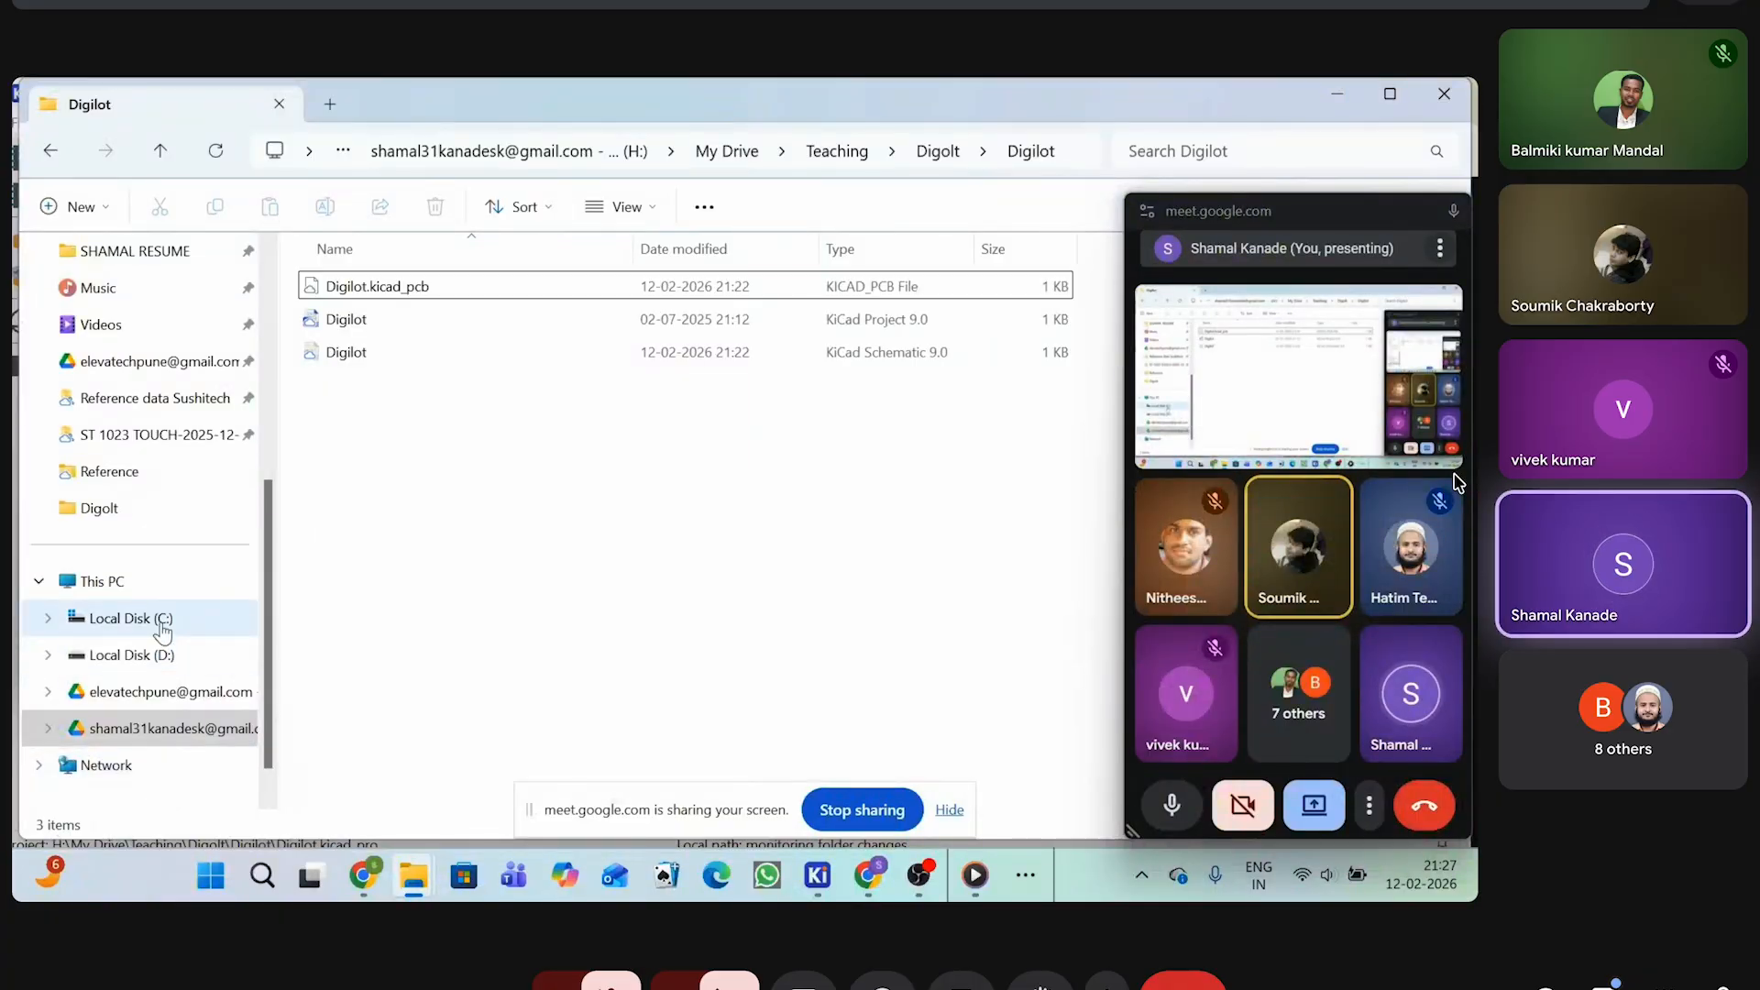
pyautogui.click(159, 619)
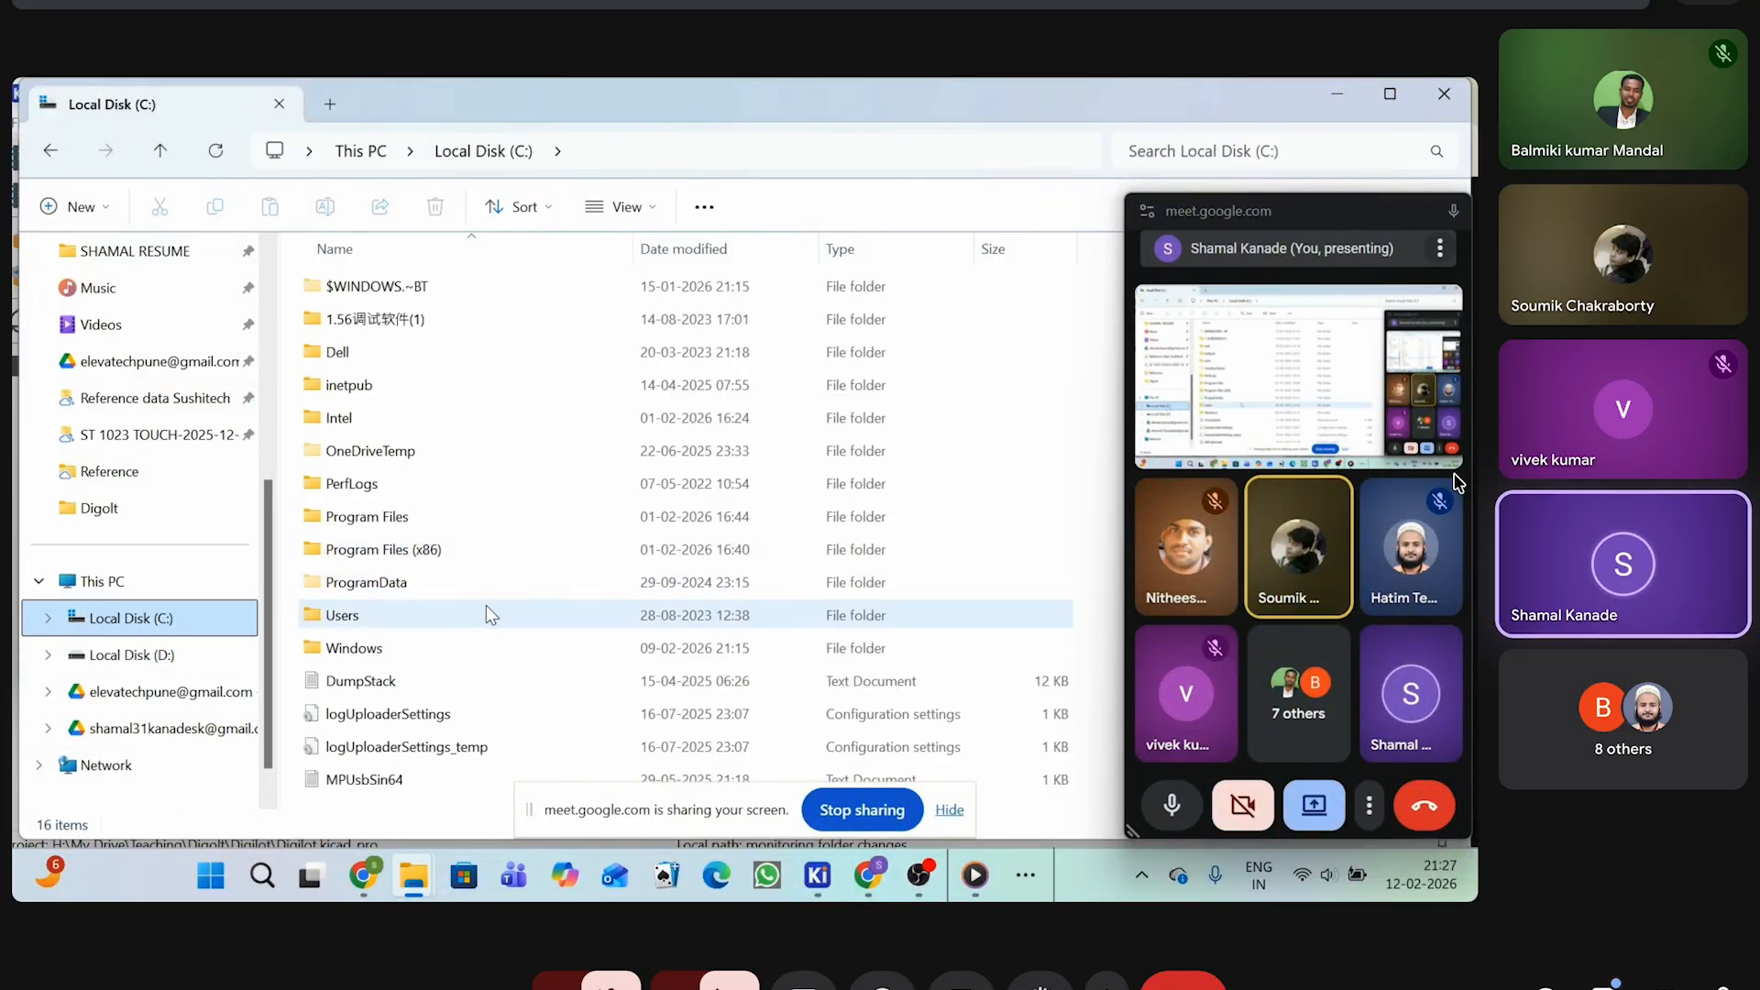
pyautogui.click(412, 551)
pyautogui.doubleClick(410, 552)
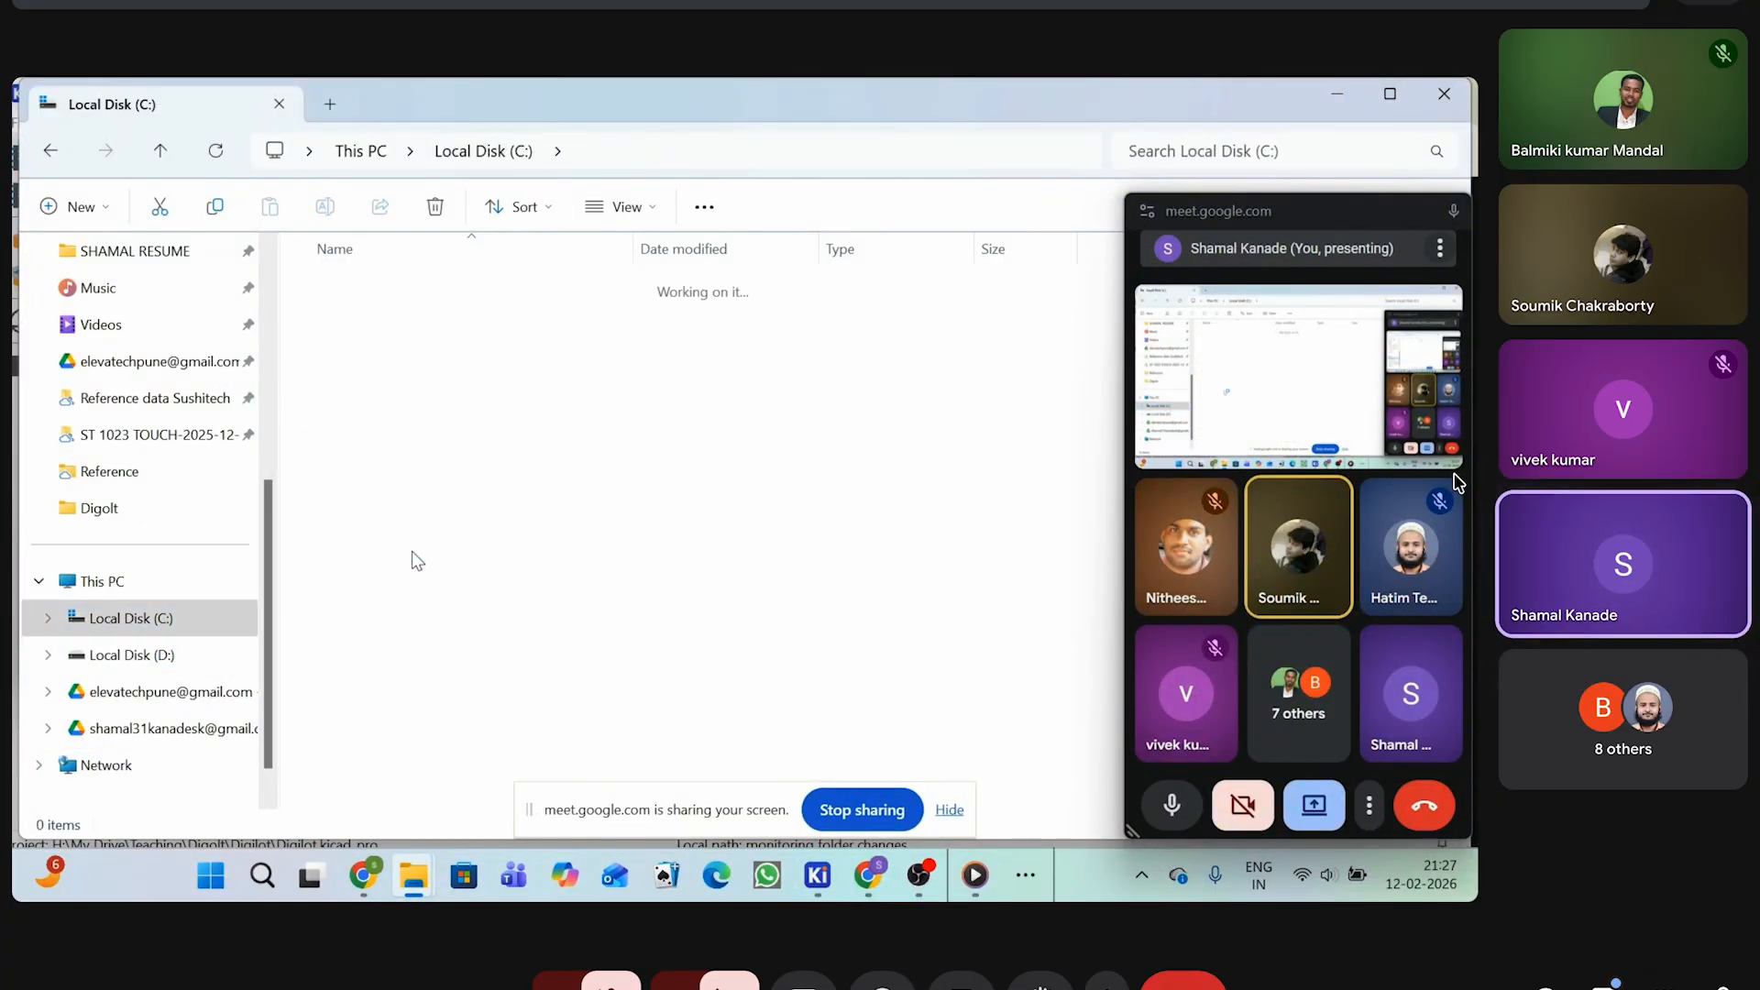
pyautogui.scroll(-3, 413, 623)
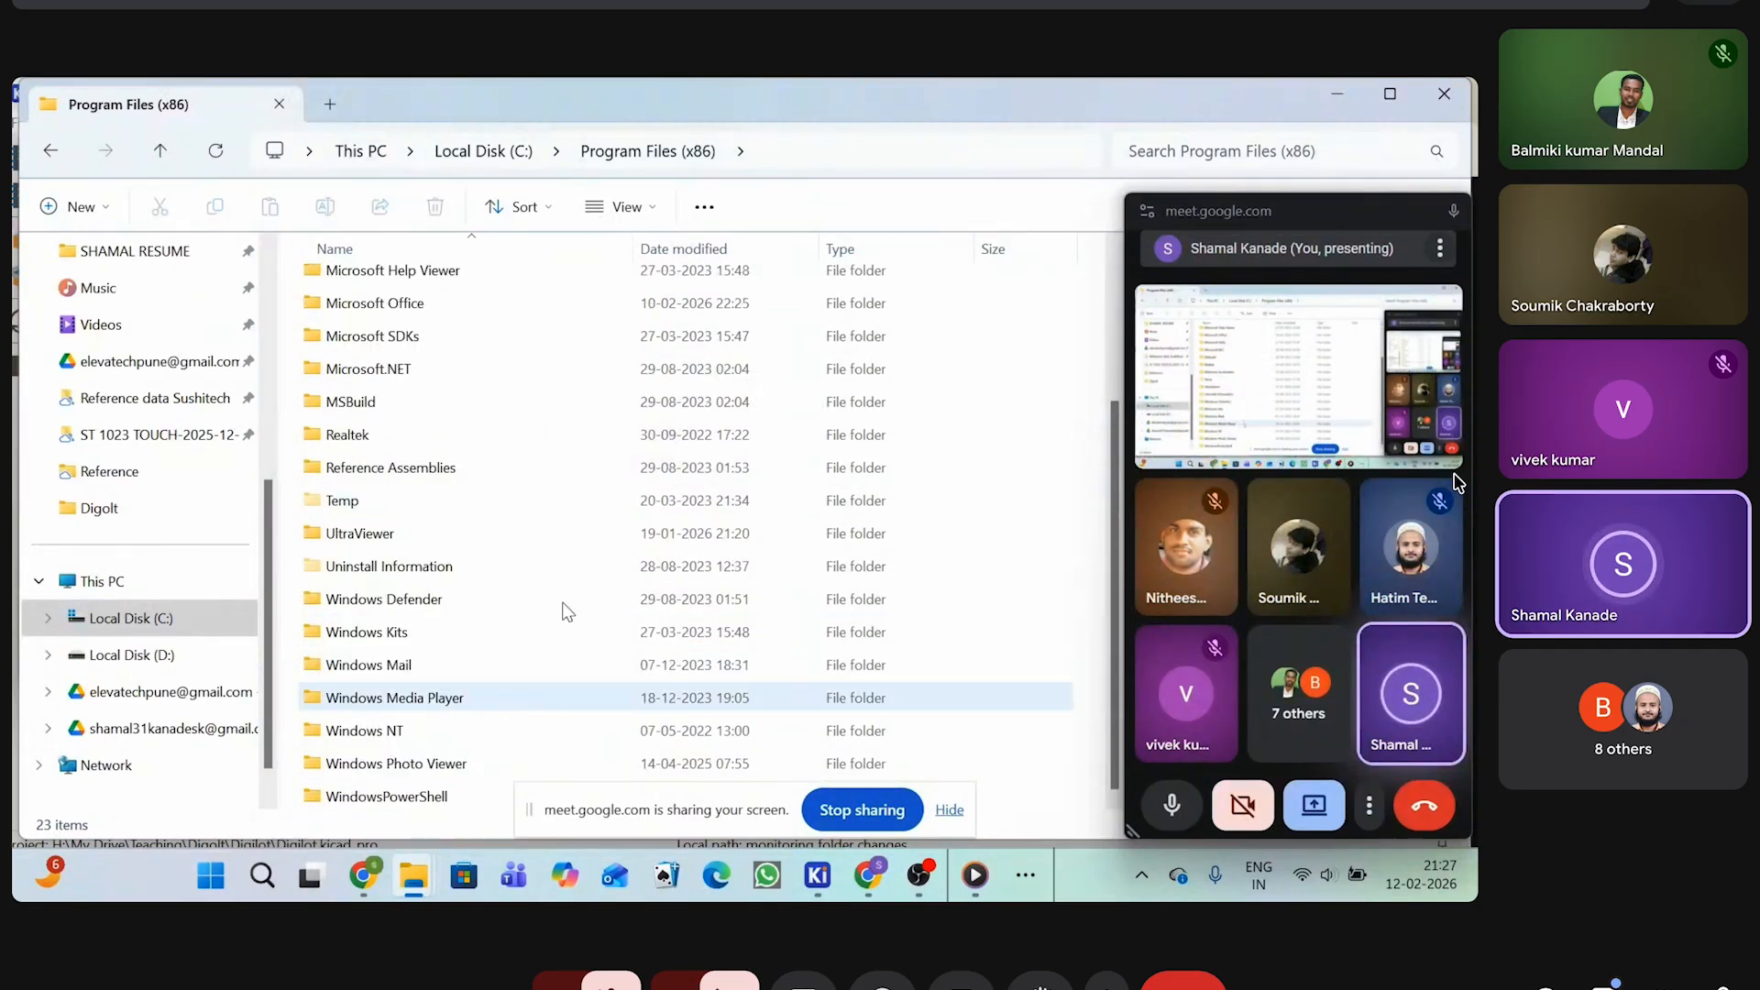
pyautogui.press('F5')
pyautogui.hotkey('alt', 'Up')
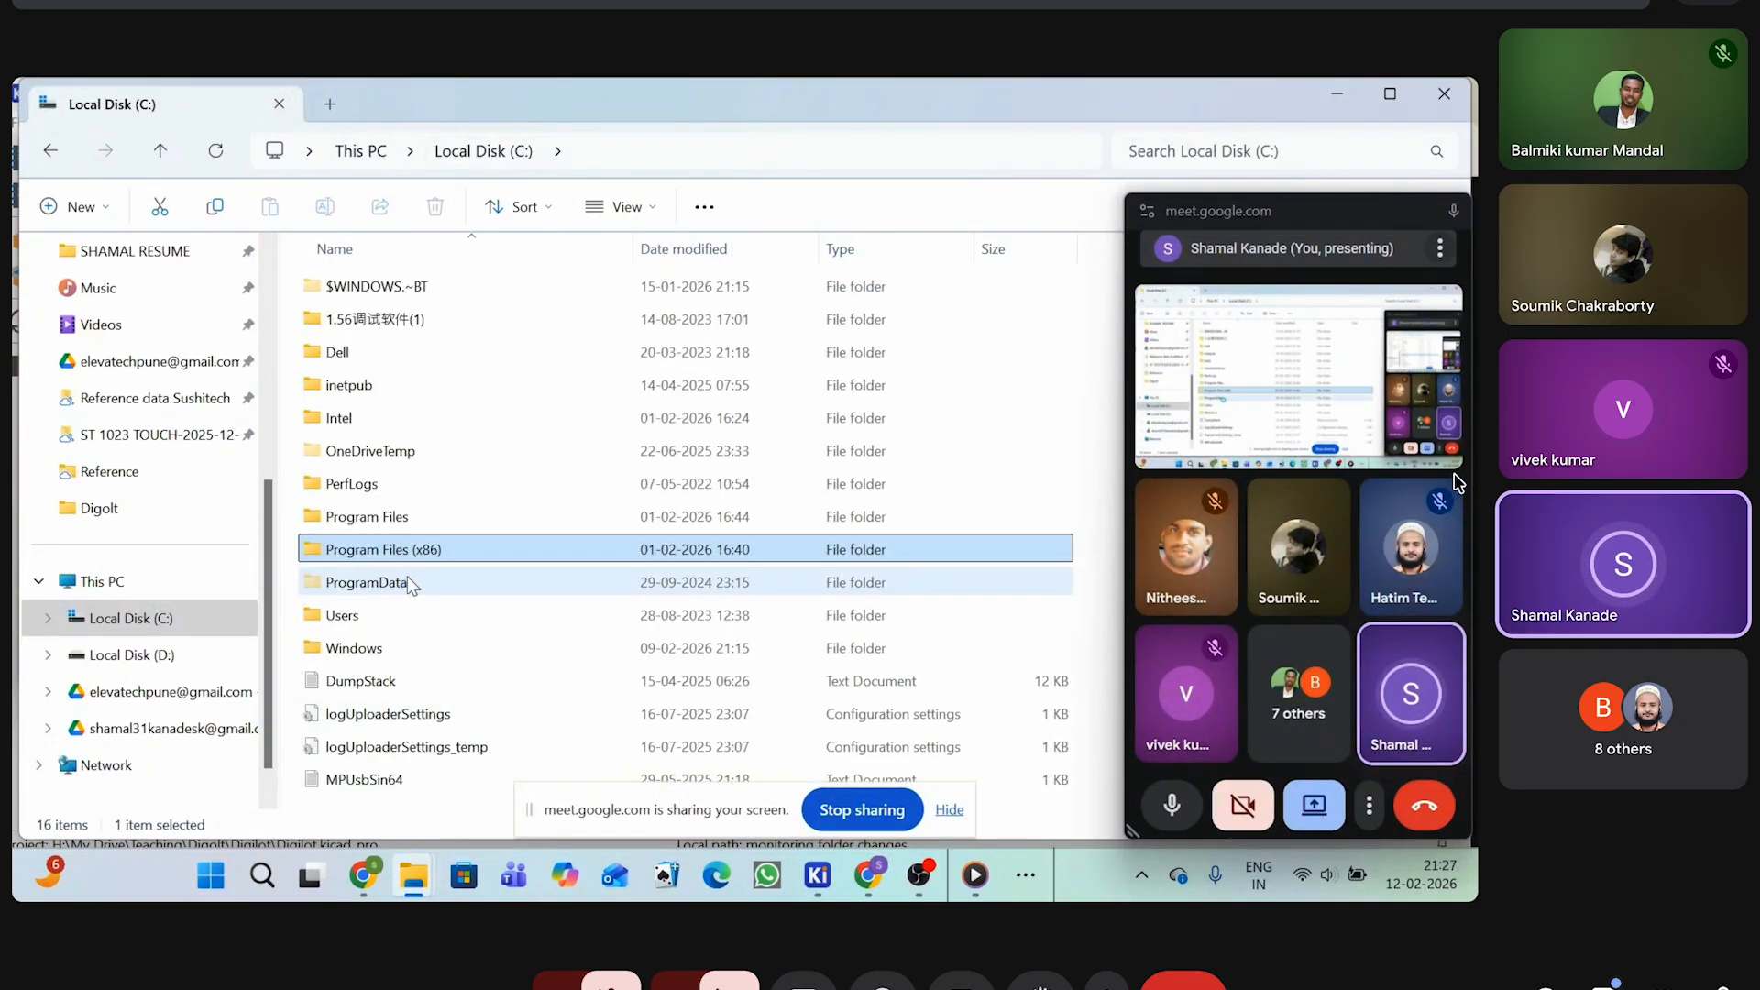
# Open the KiCad folder in Program Files, inspect its lib subfolder and return to the KiCad folder
pyautogui.doubleClick(407, 534)
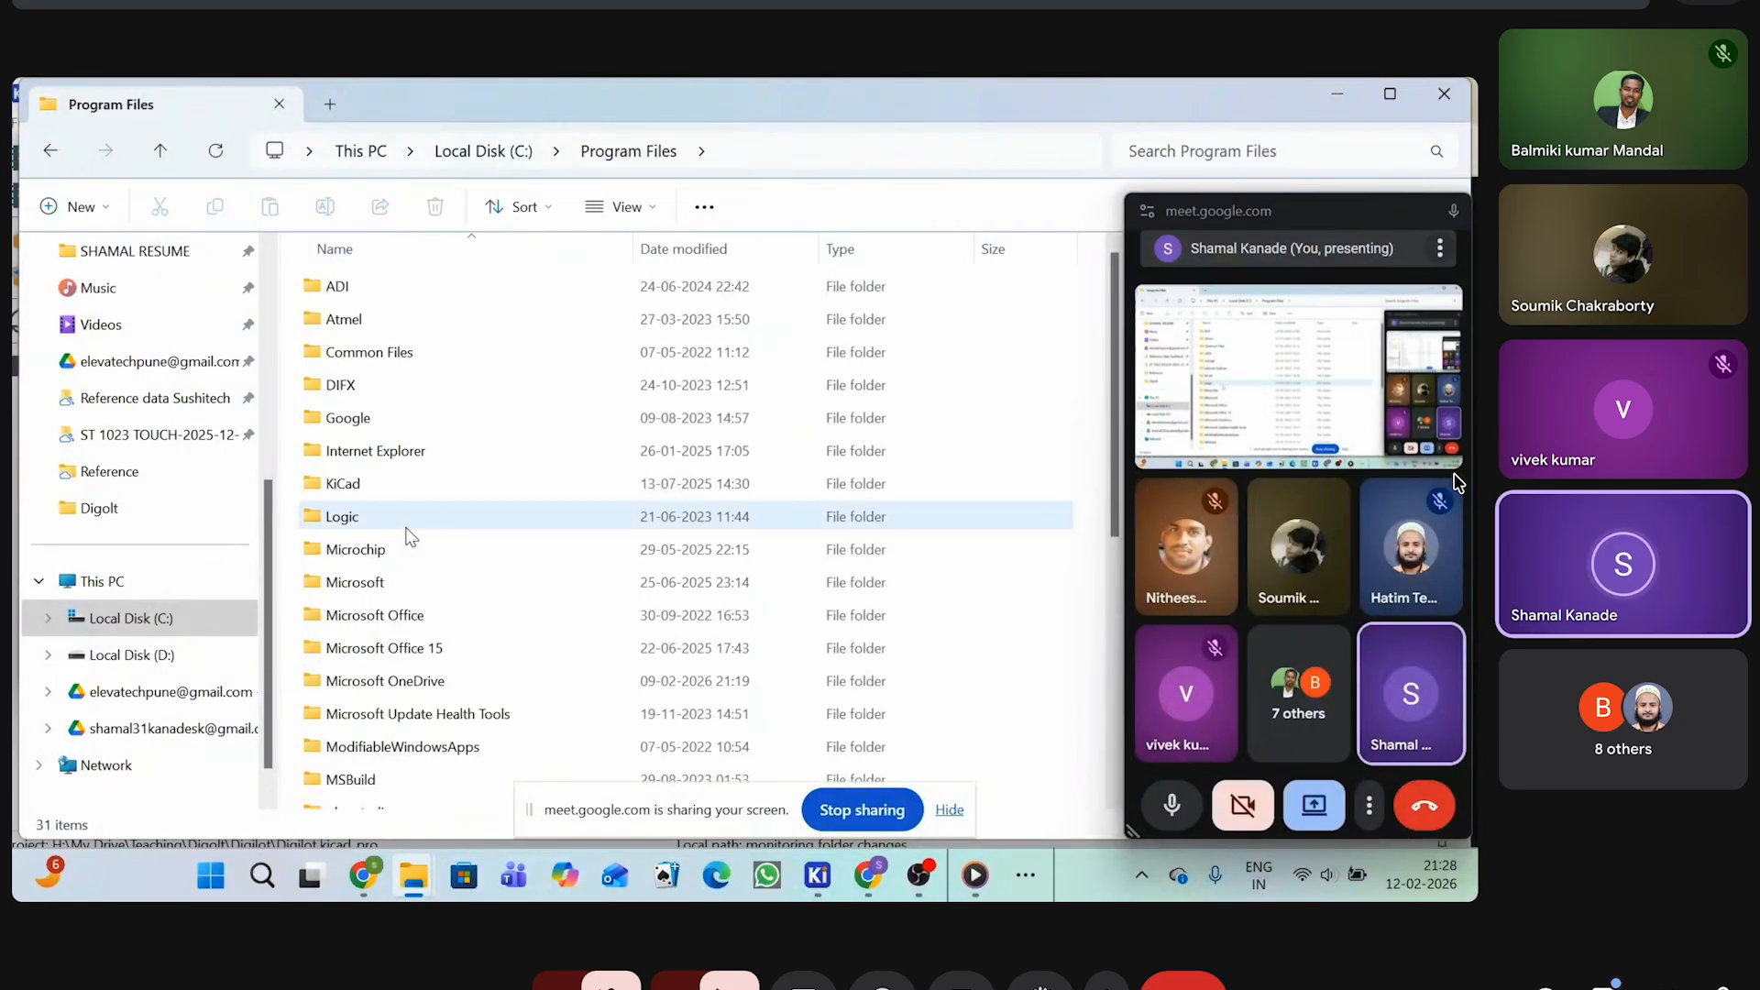
pyautogui.doubleClick(392, 483)
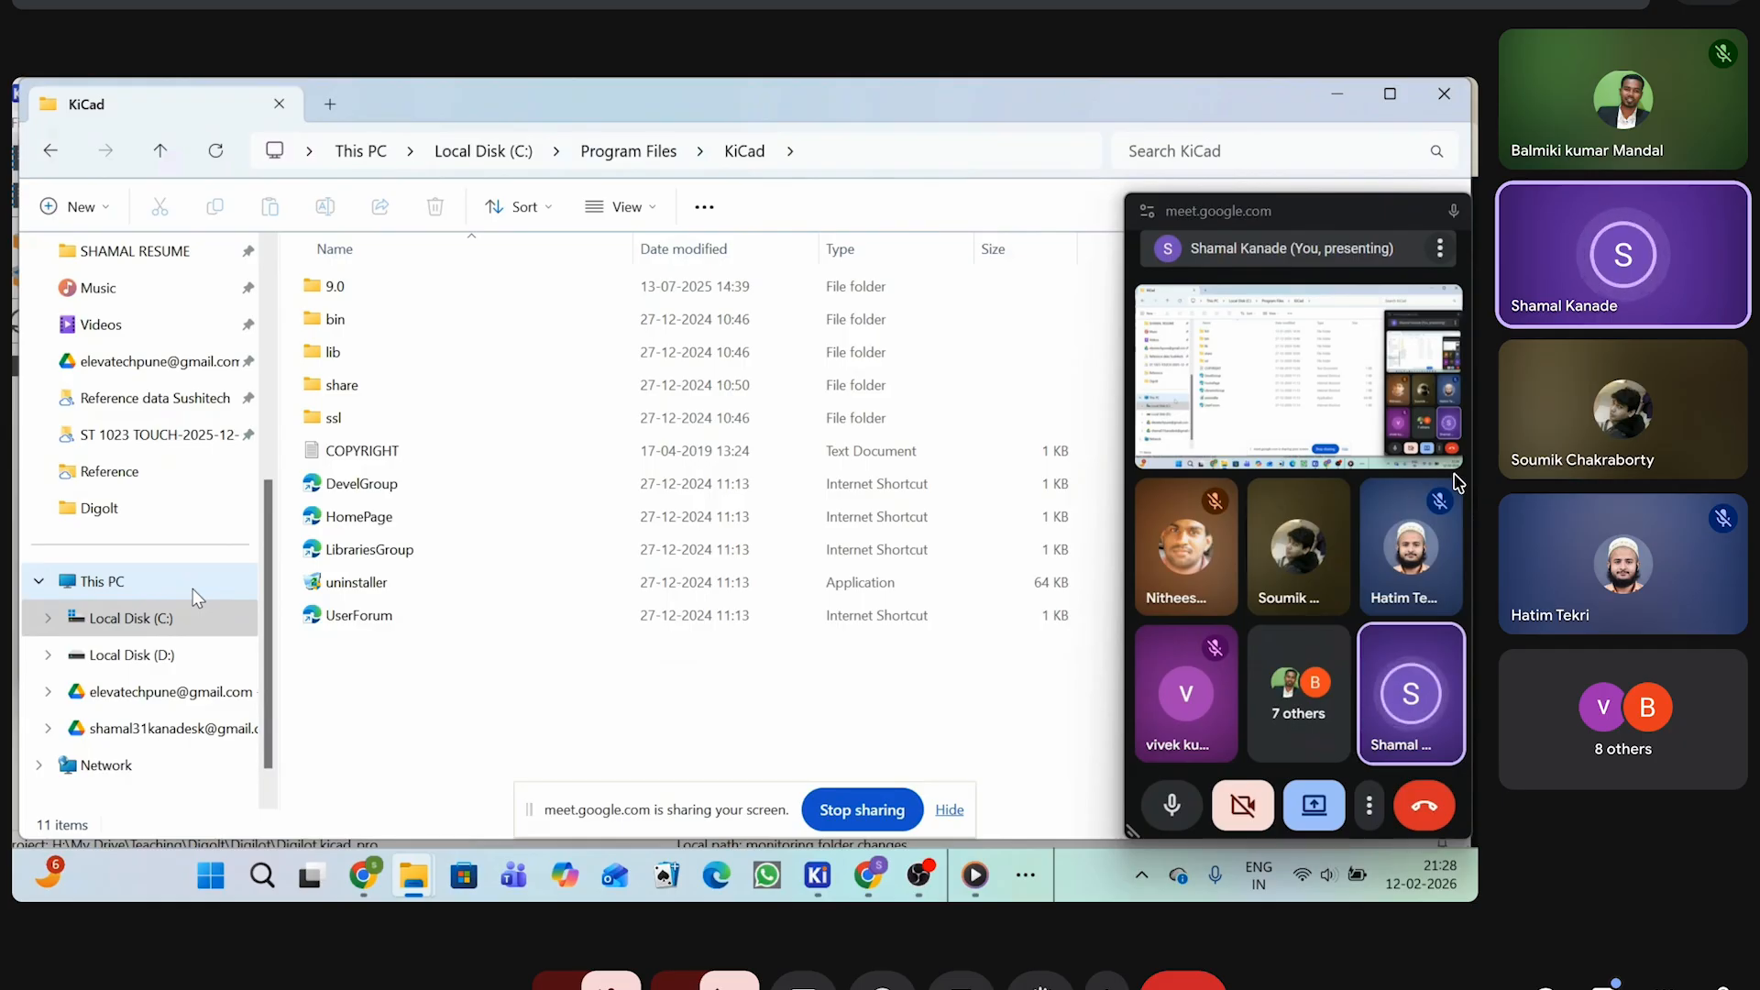
pyautogui.doubleClick(335, 354)
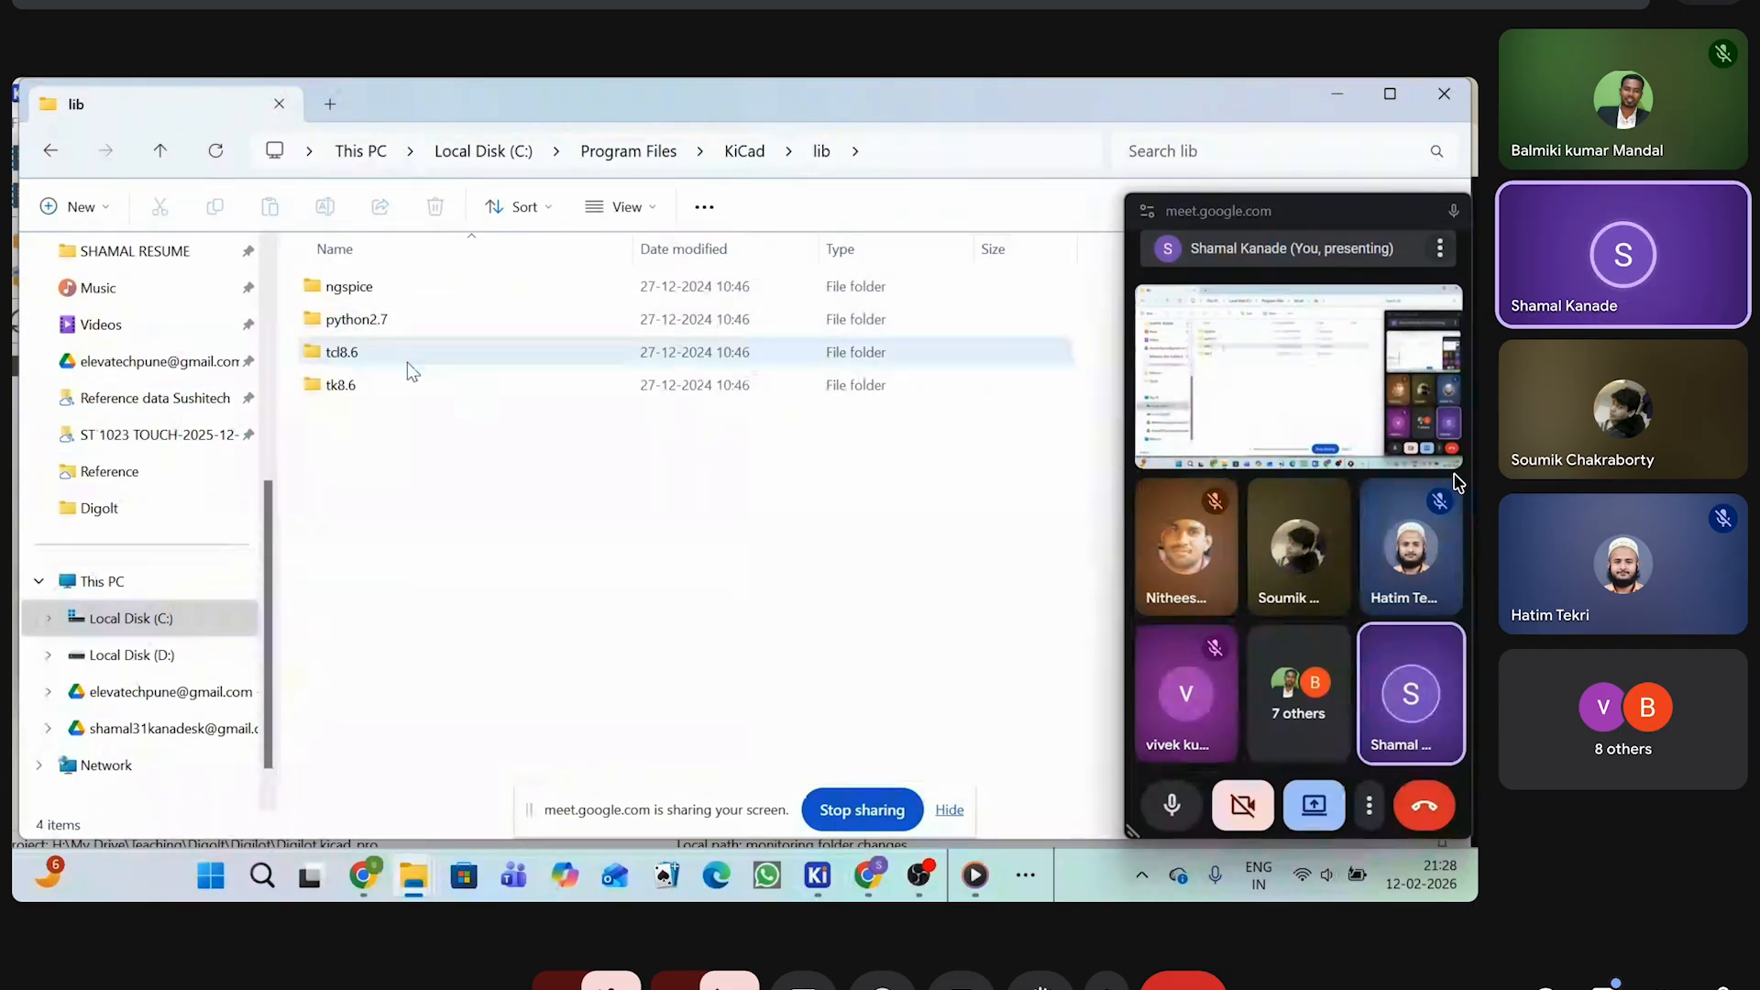
pyautogui.click(739, 152)
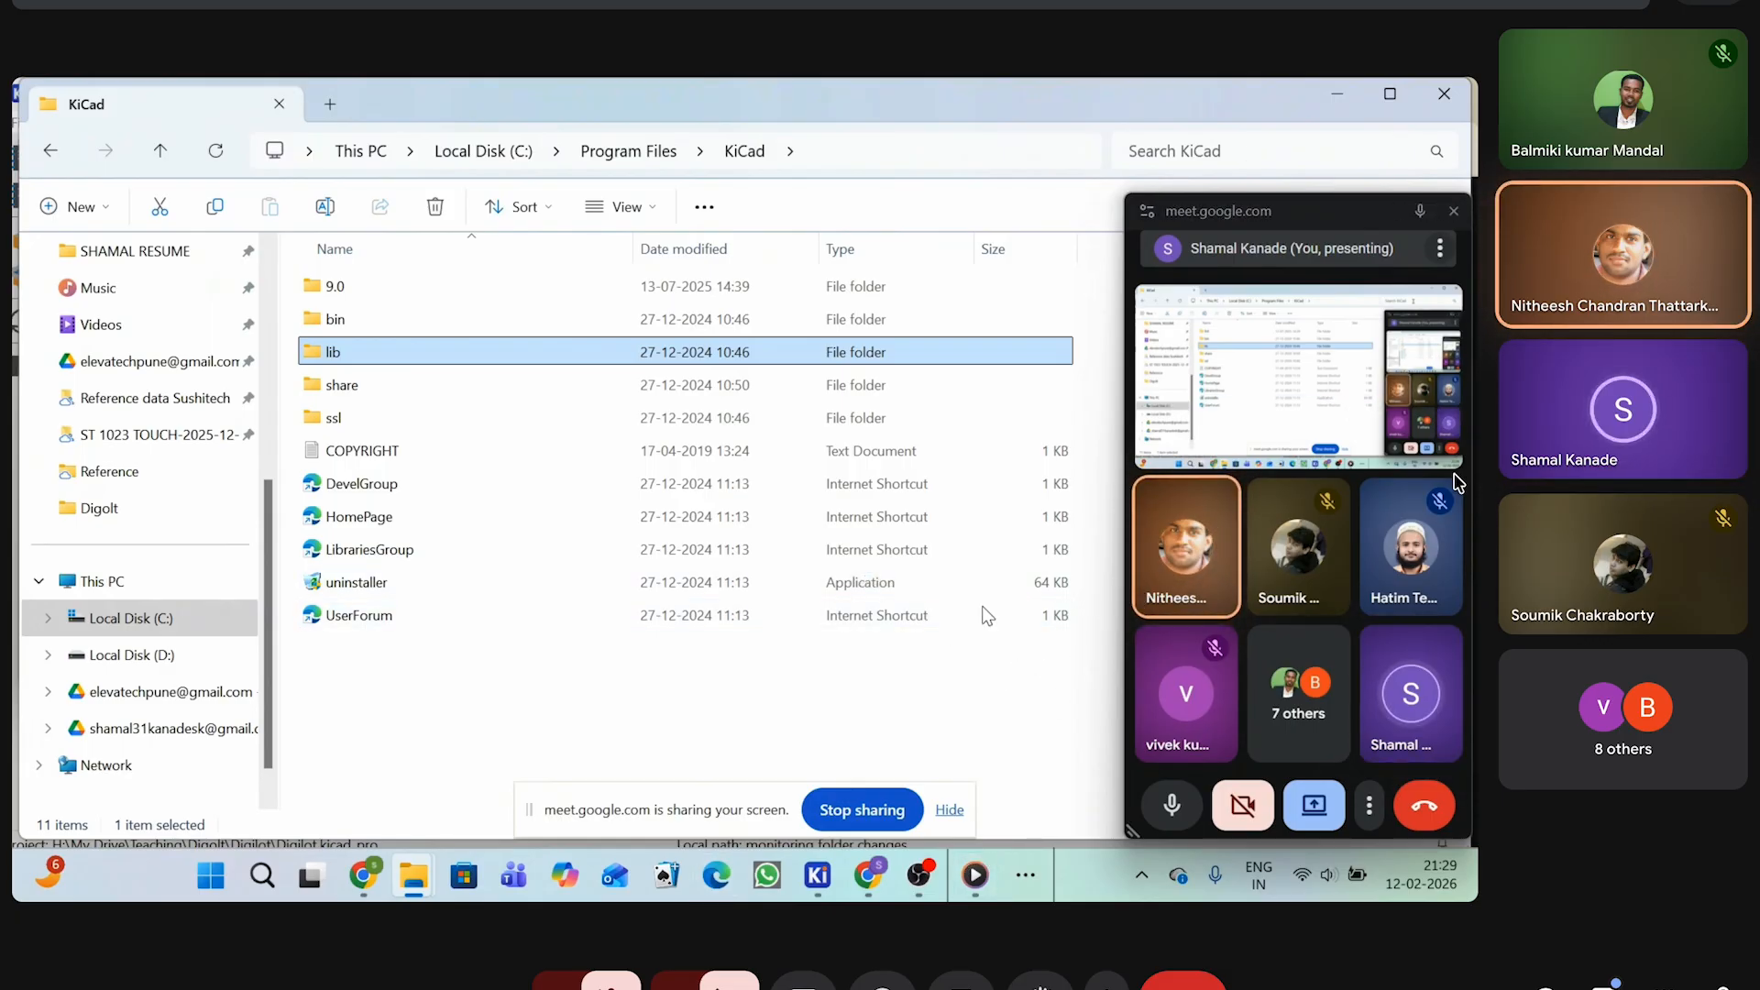
# Switch to Chrome's KiCad Downloads page, move the Meet picture-in-picture window out of the way and examine the 9.0.7 builds
pyautogui.click(869, 876)
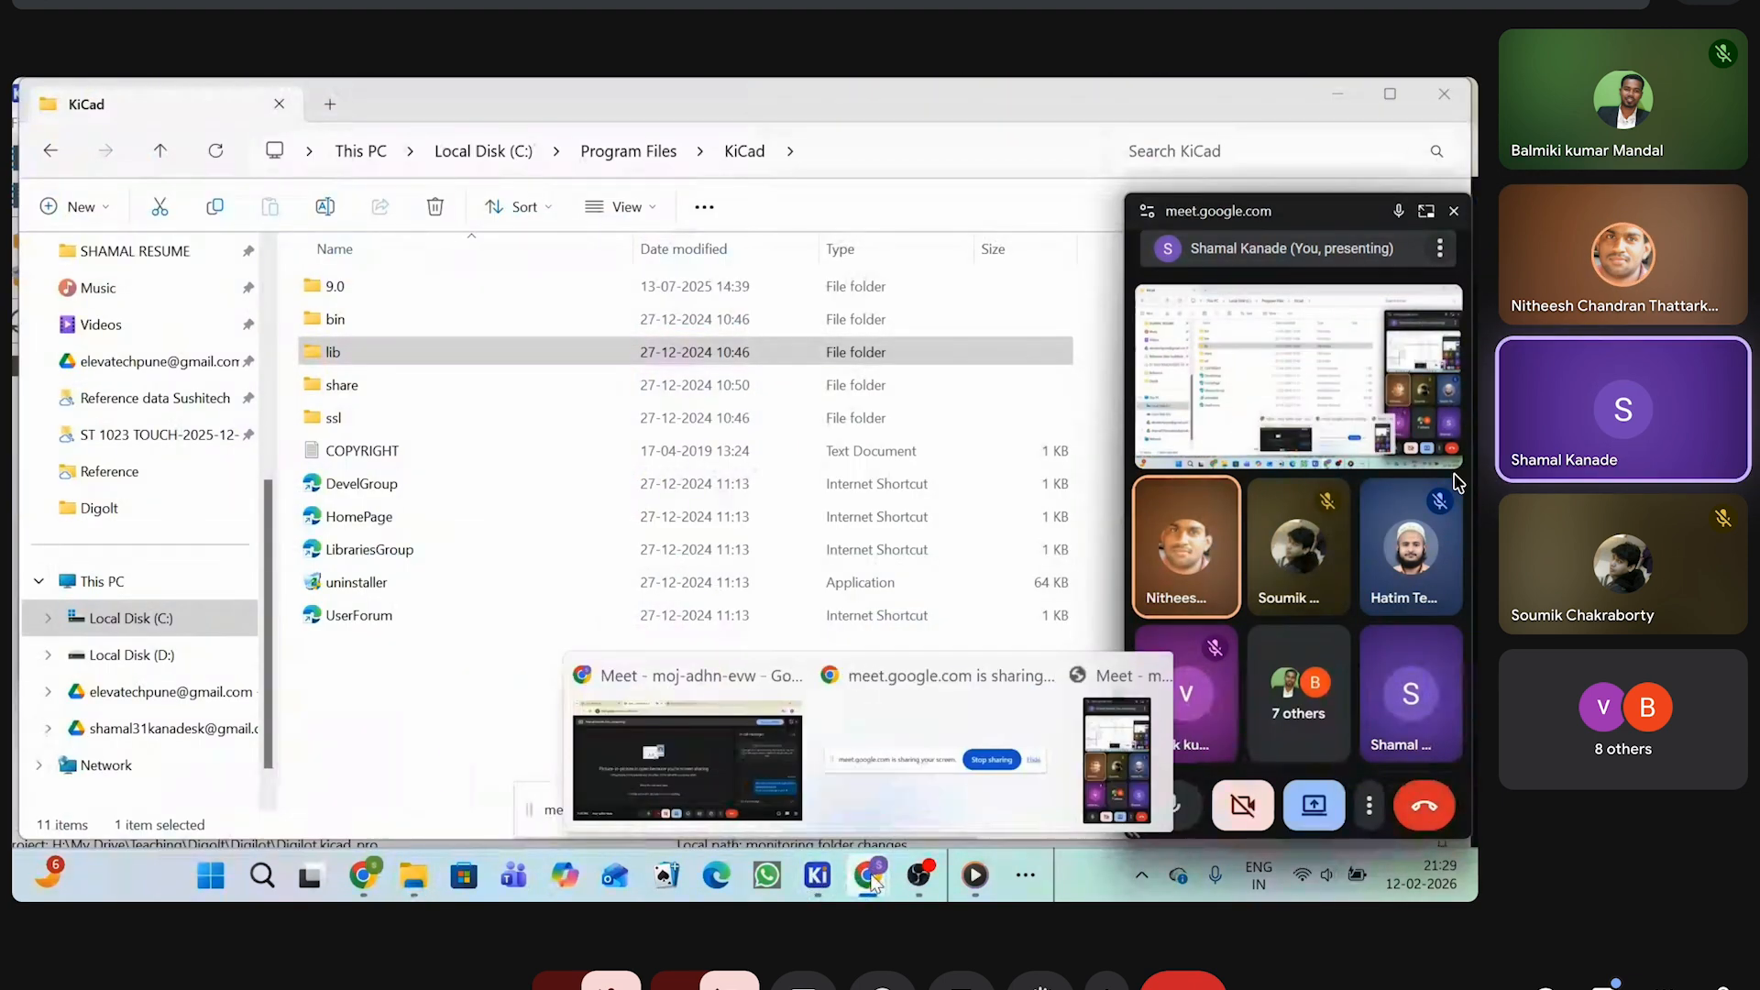
pyautogui.click(697, 774)
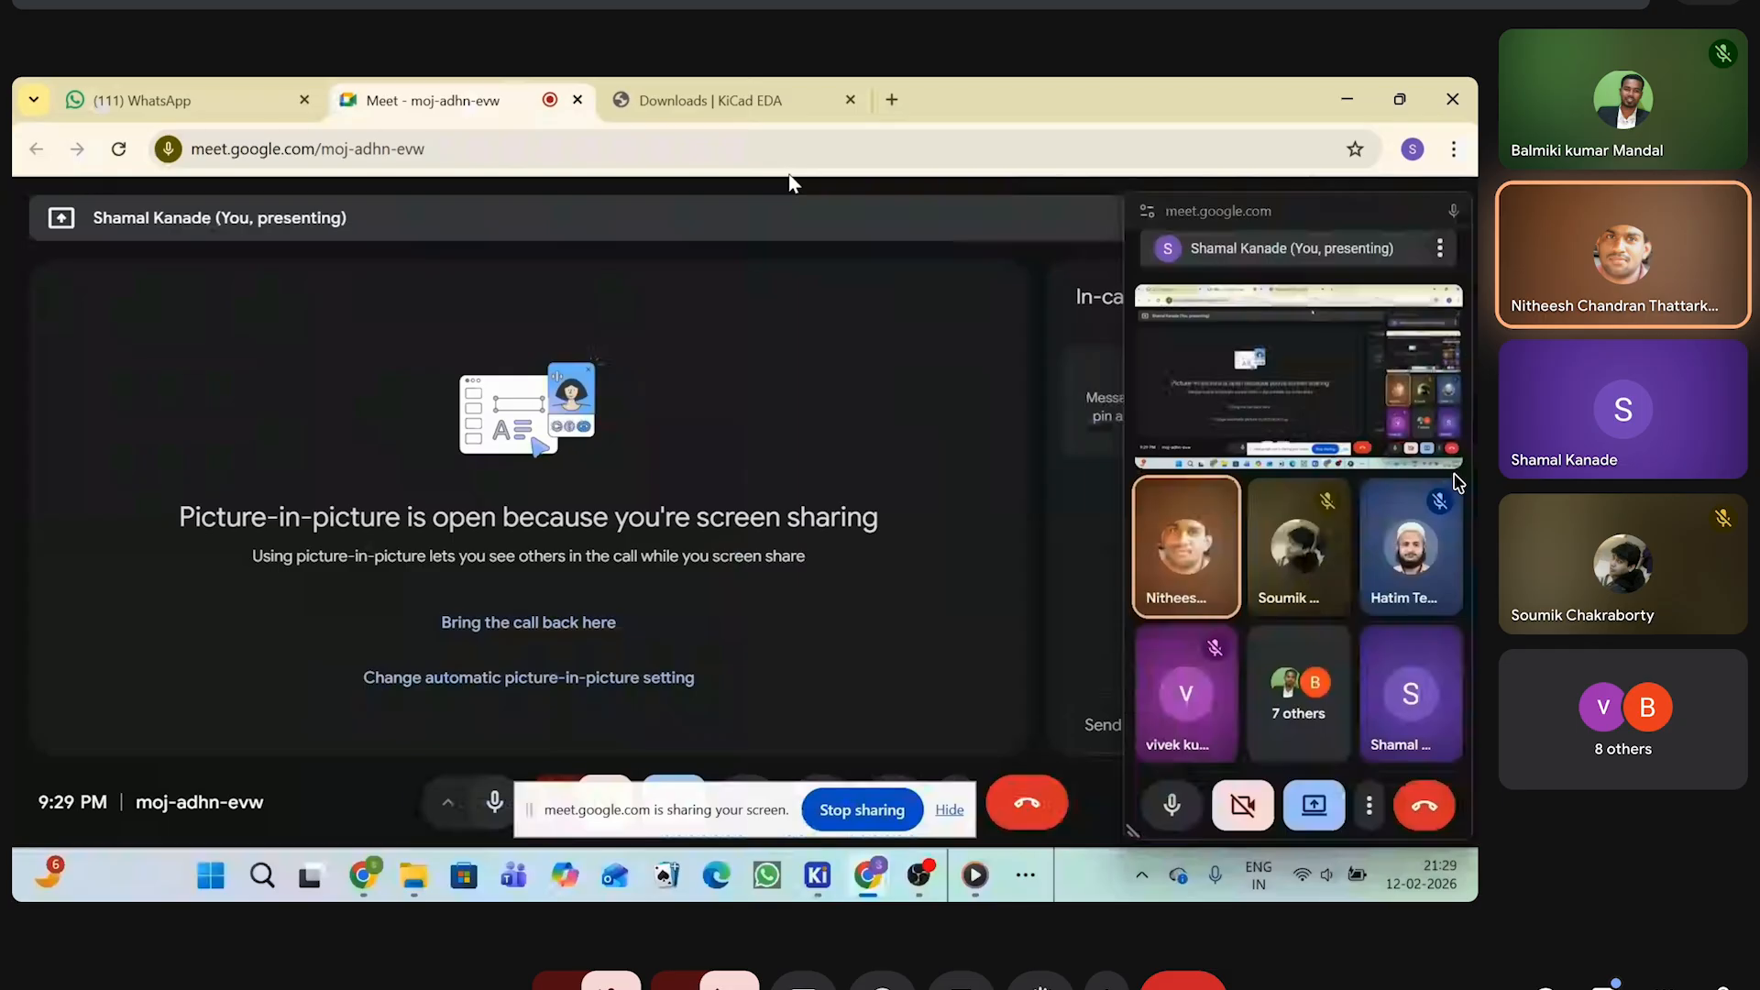
pyautogui.click(754, 103)
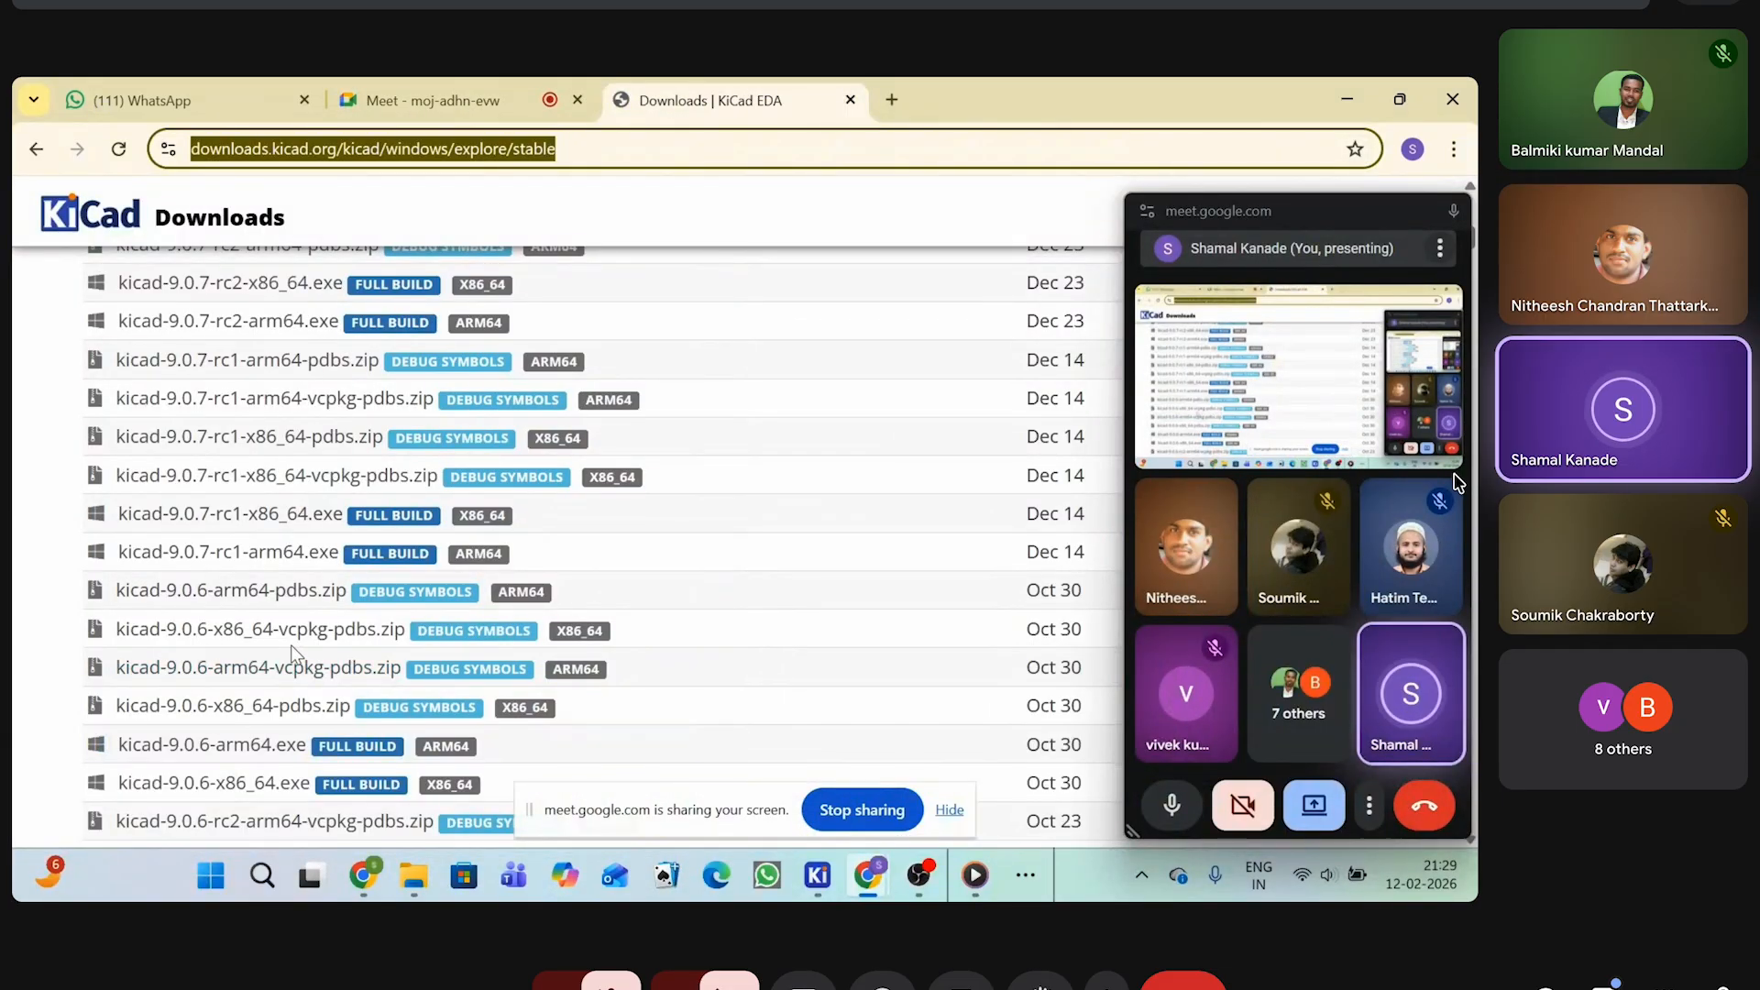
pyautogui.scroll(1, 291, 653)
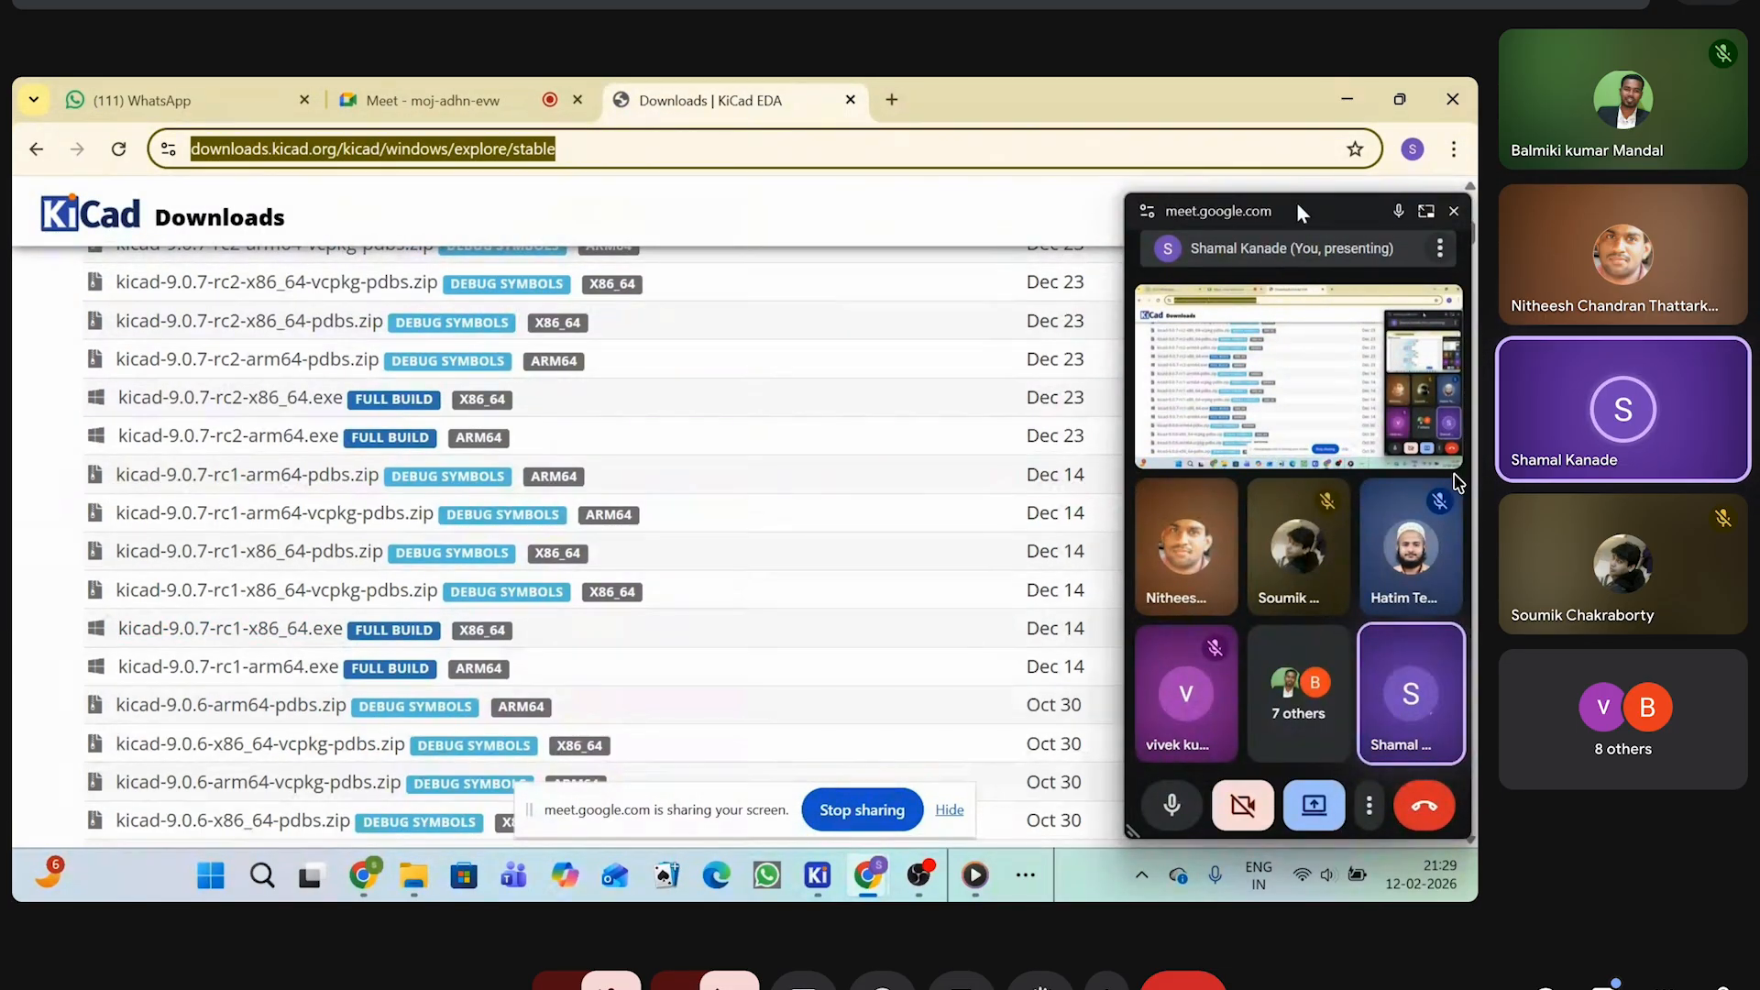
pyautogui.moveTo(1298, 205); pyautogui.dragTo(1477, 789)
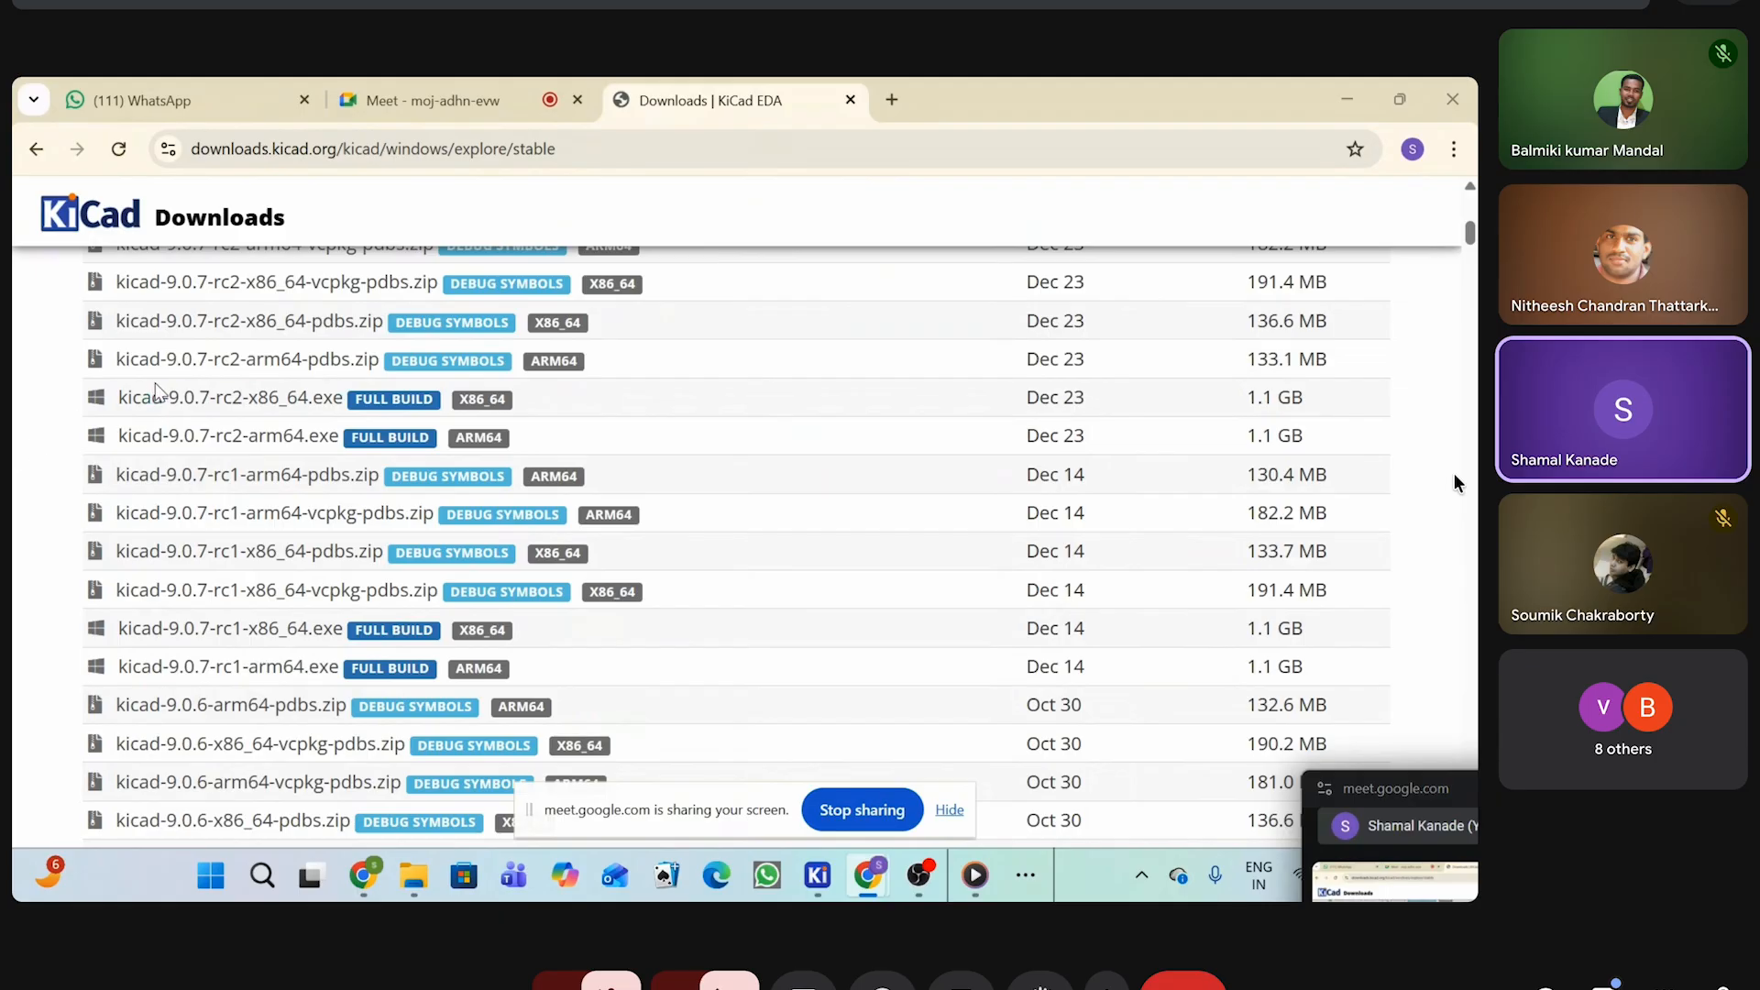
pyautogui.scroll(1, 123, 476)
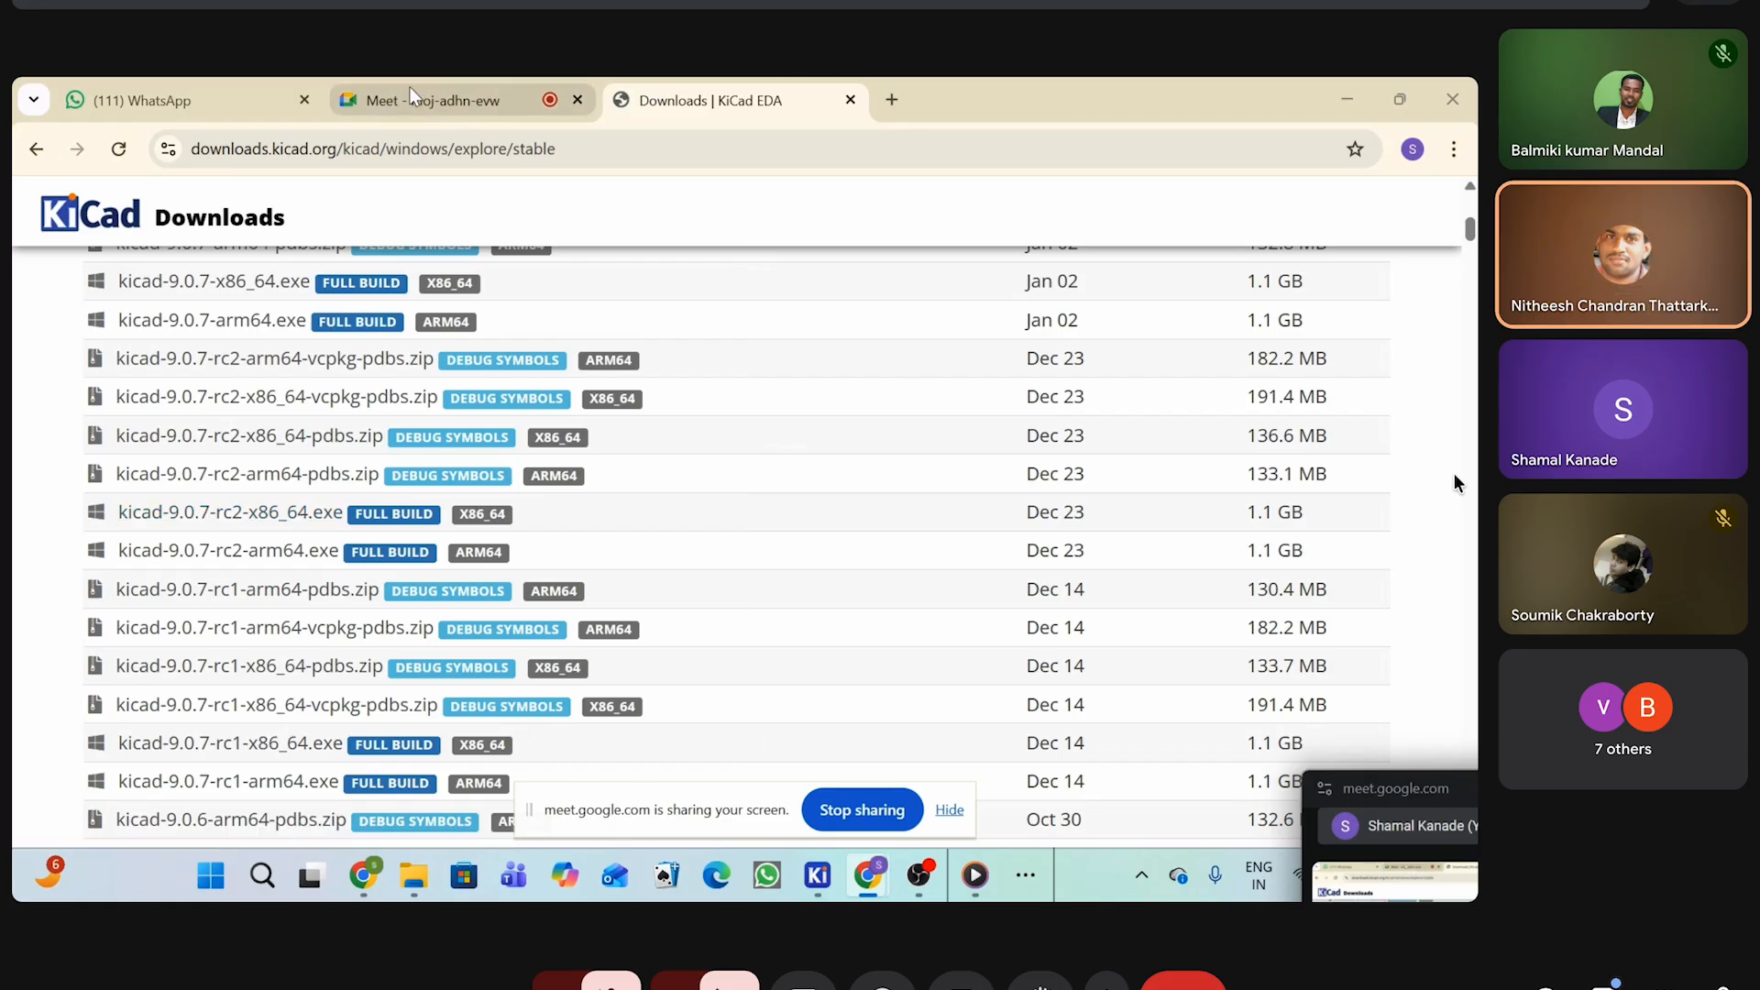
pyautogui.moveTo(916, 880)
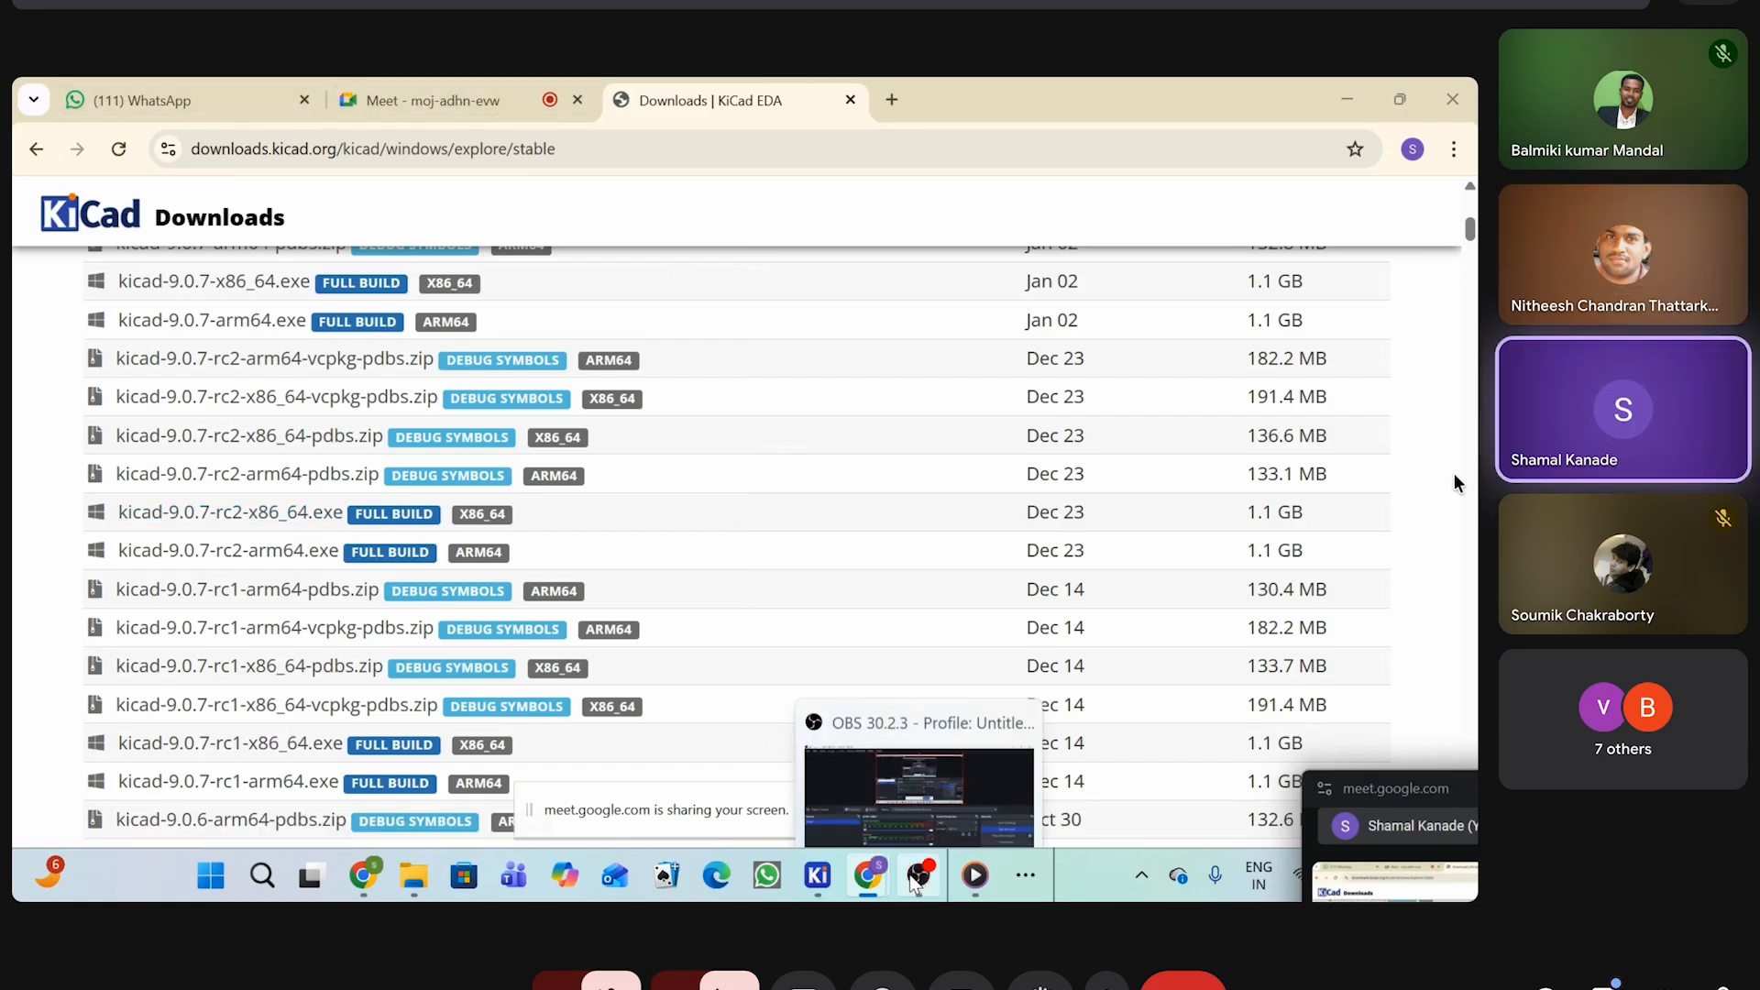
# Switch to the Digilot project window in KiCad and cancel the creation of a new project
pyautogui.moveTo(834, 885)
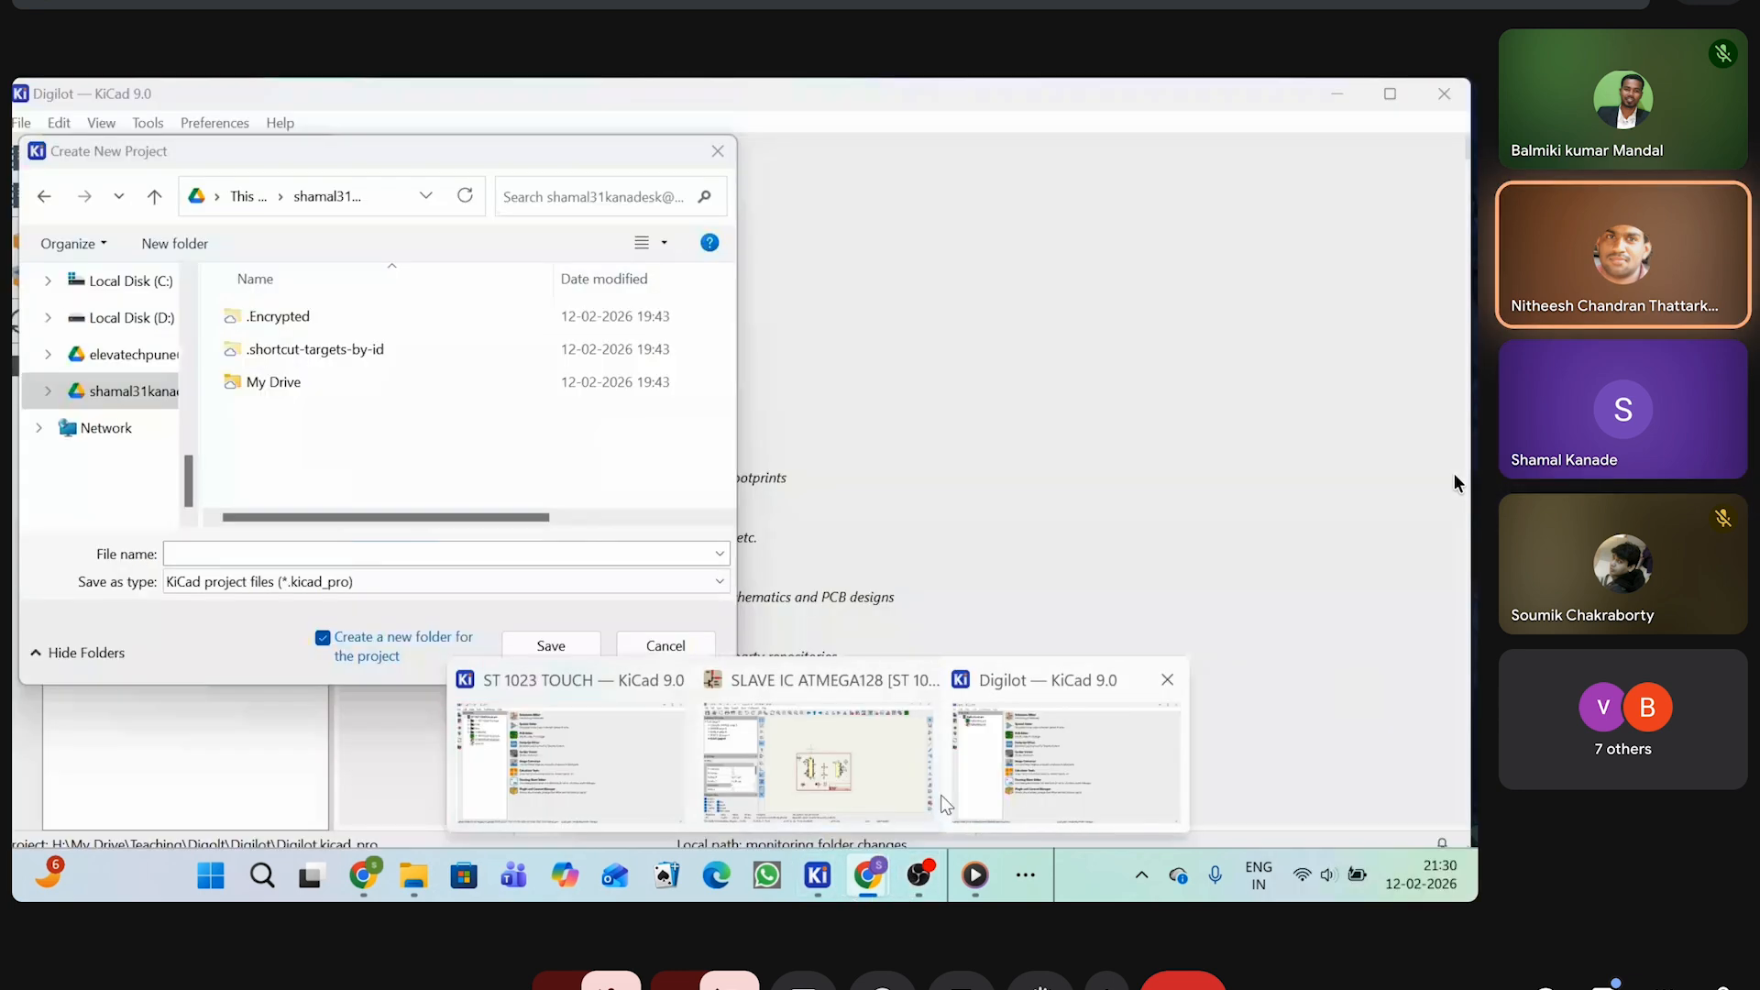
pyautogui.moveTo(612, 789)
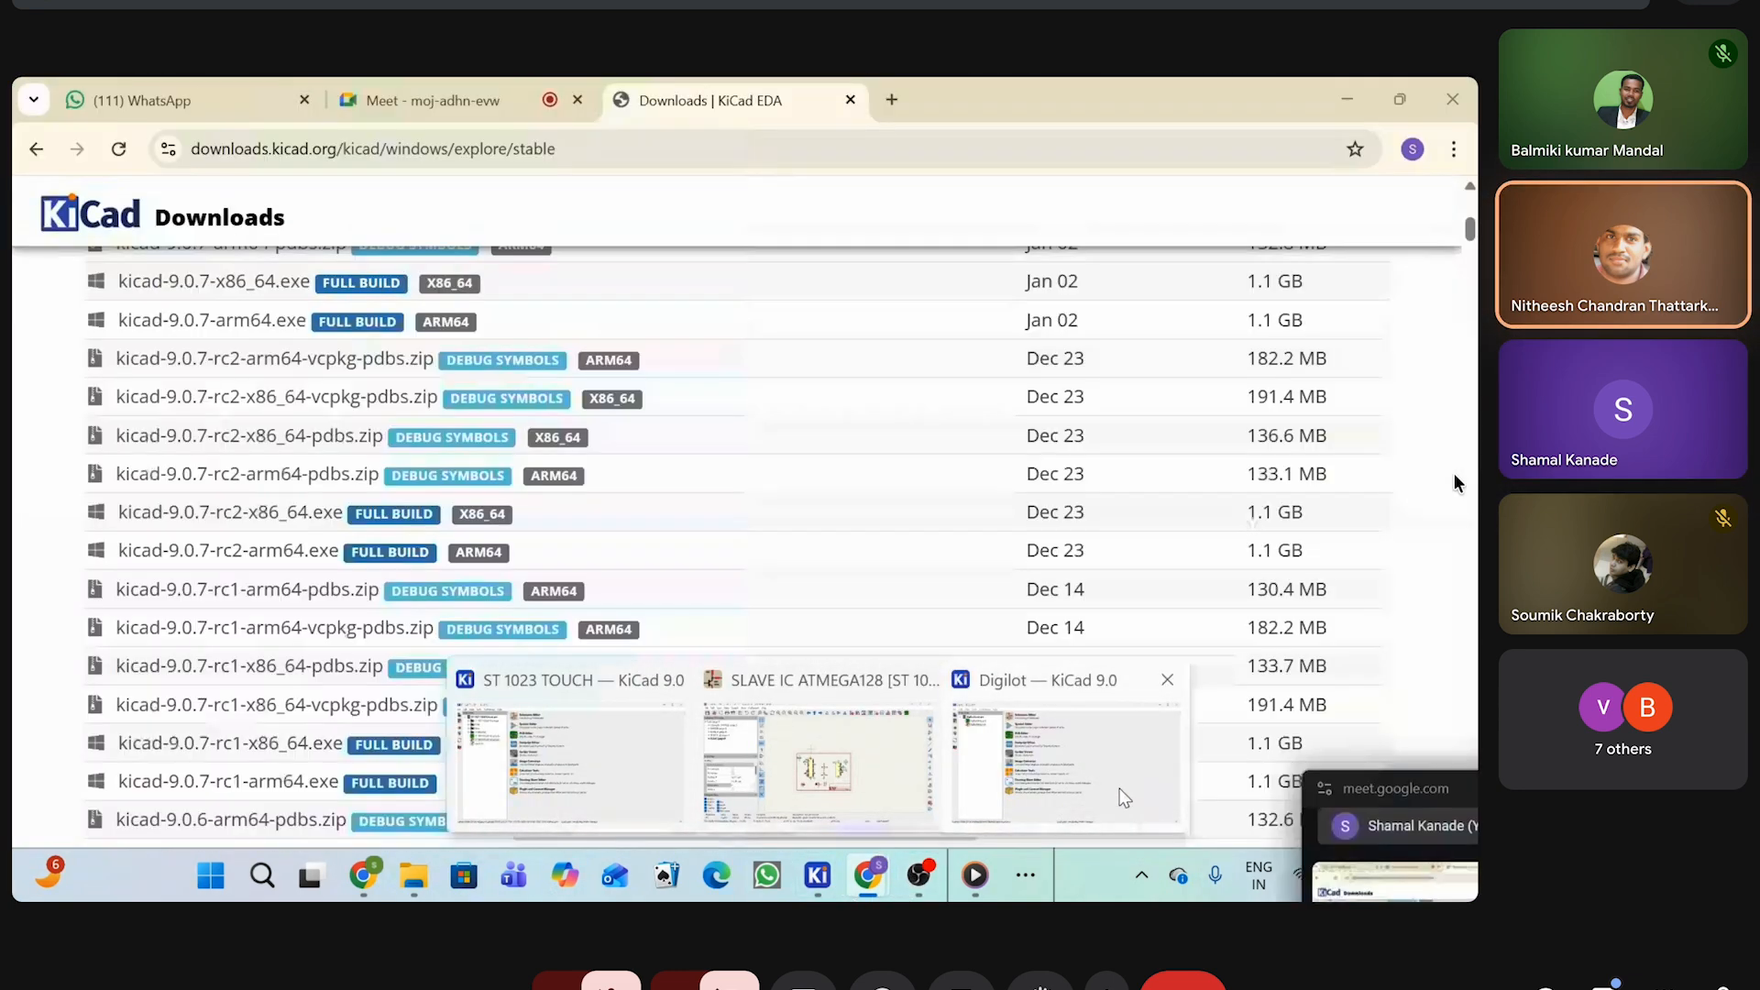
pyautogui.click(1066, 761)
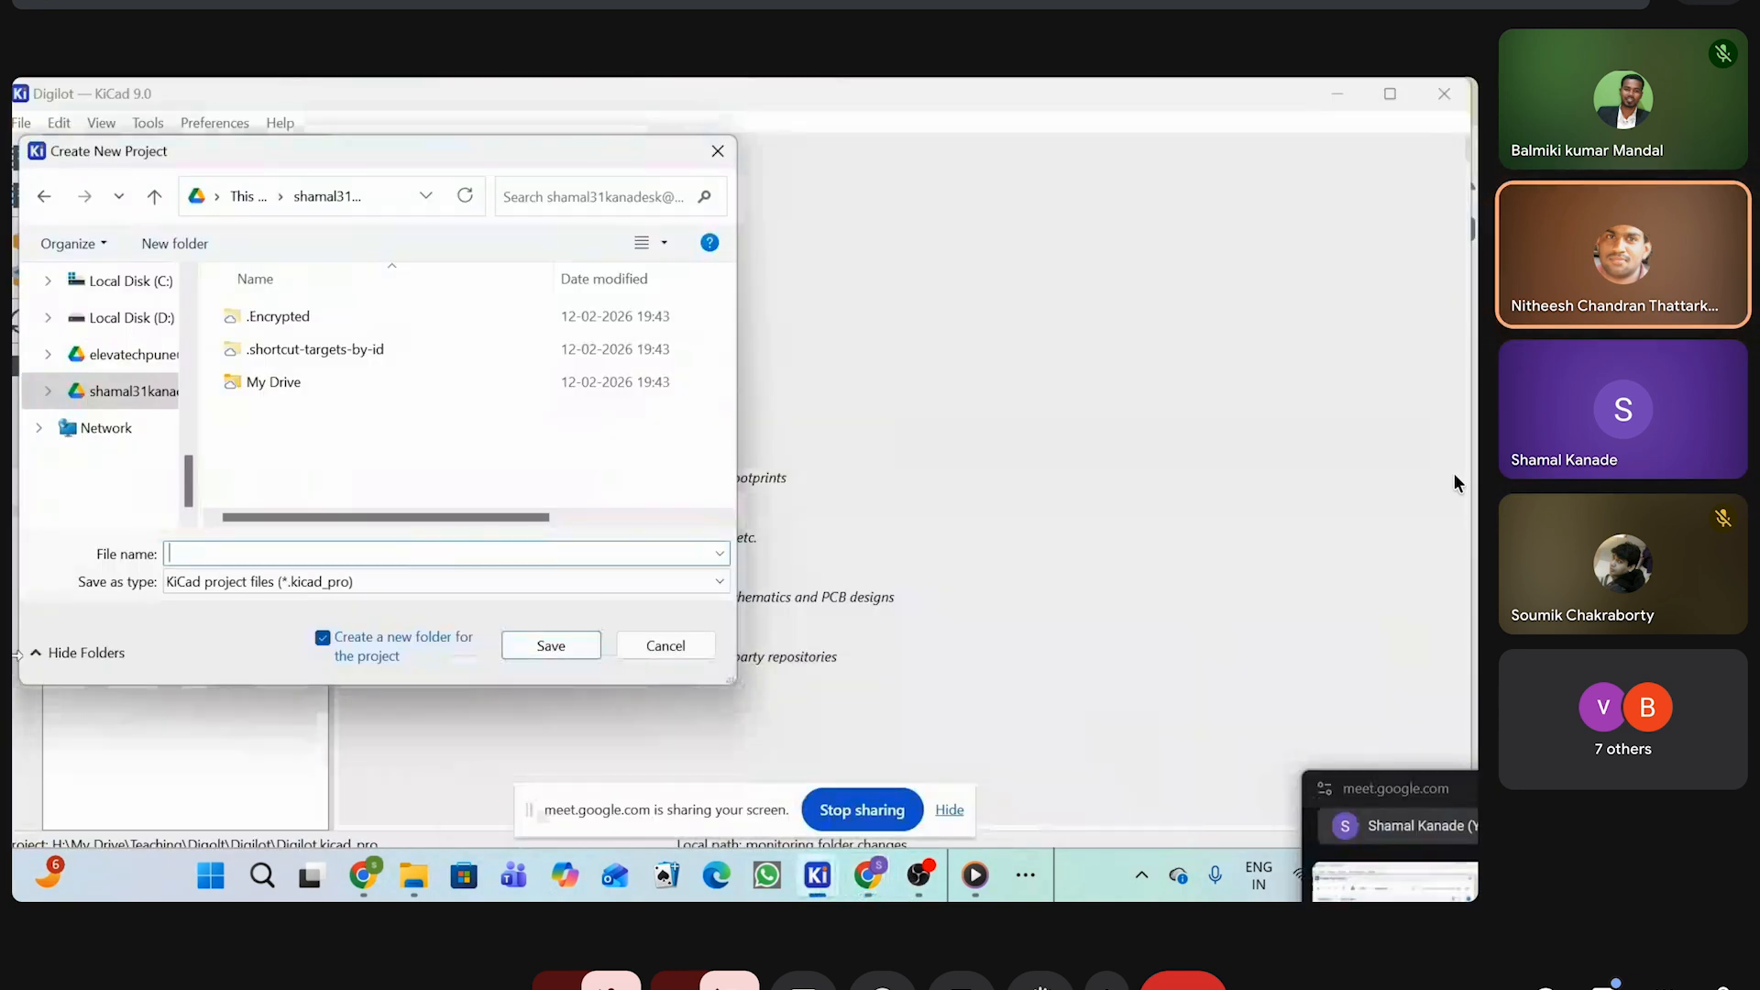
pyautogui.click(718, 151)
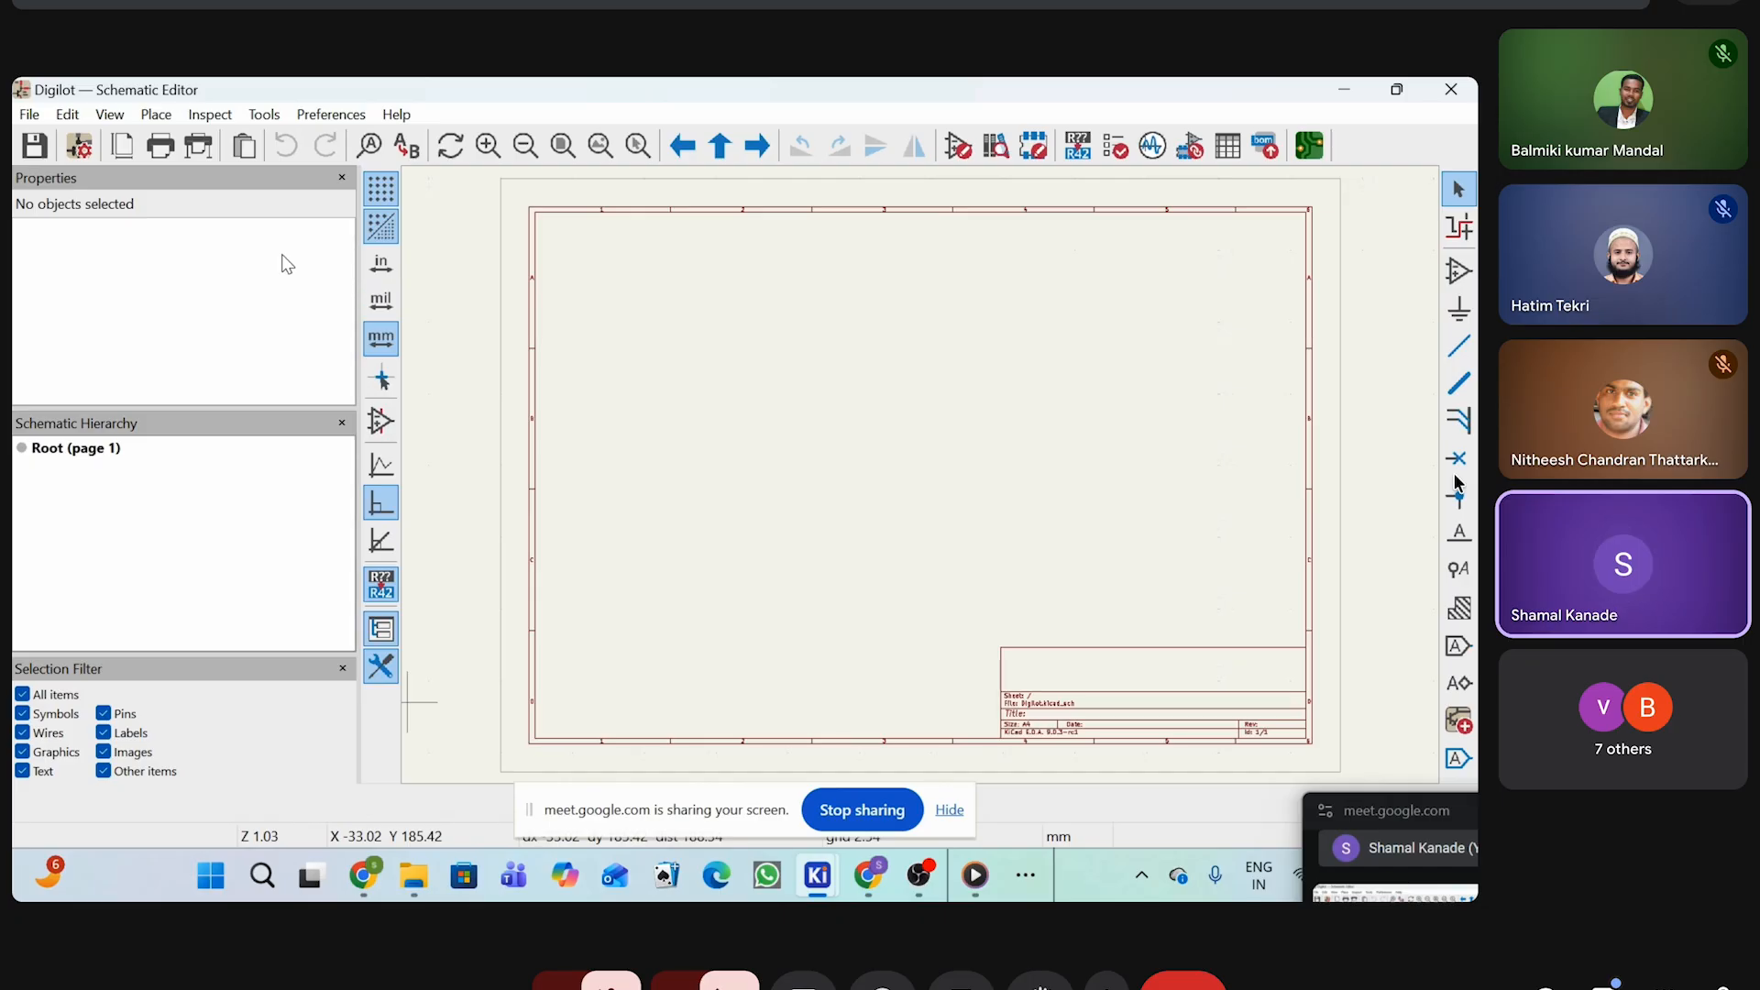
# Examine the Schematic Editor's file commands, the Plot Schematic options, and the edit and view commands
pyautogui.click(30, 115)
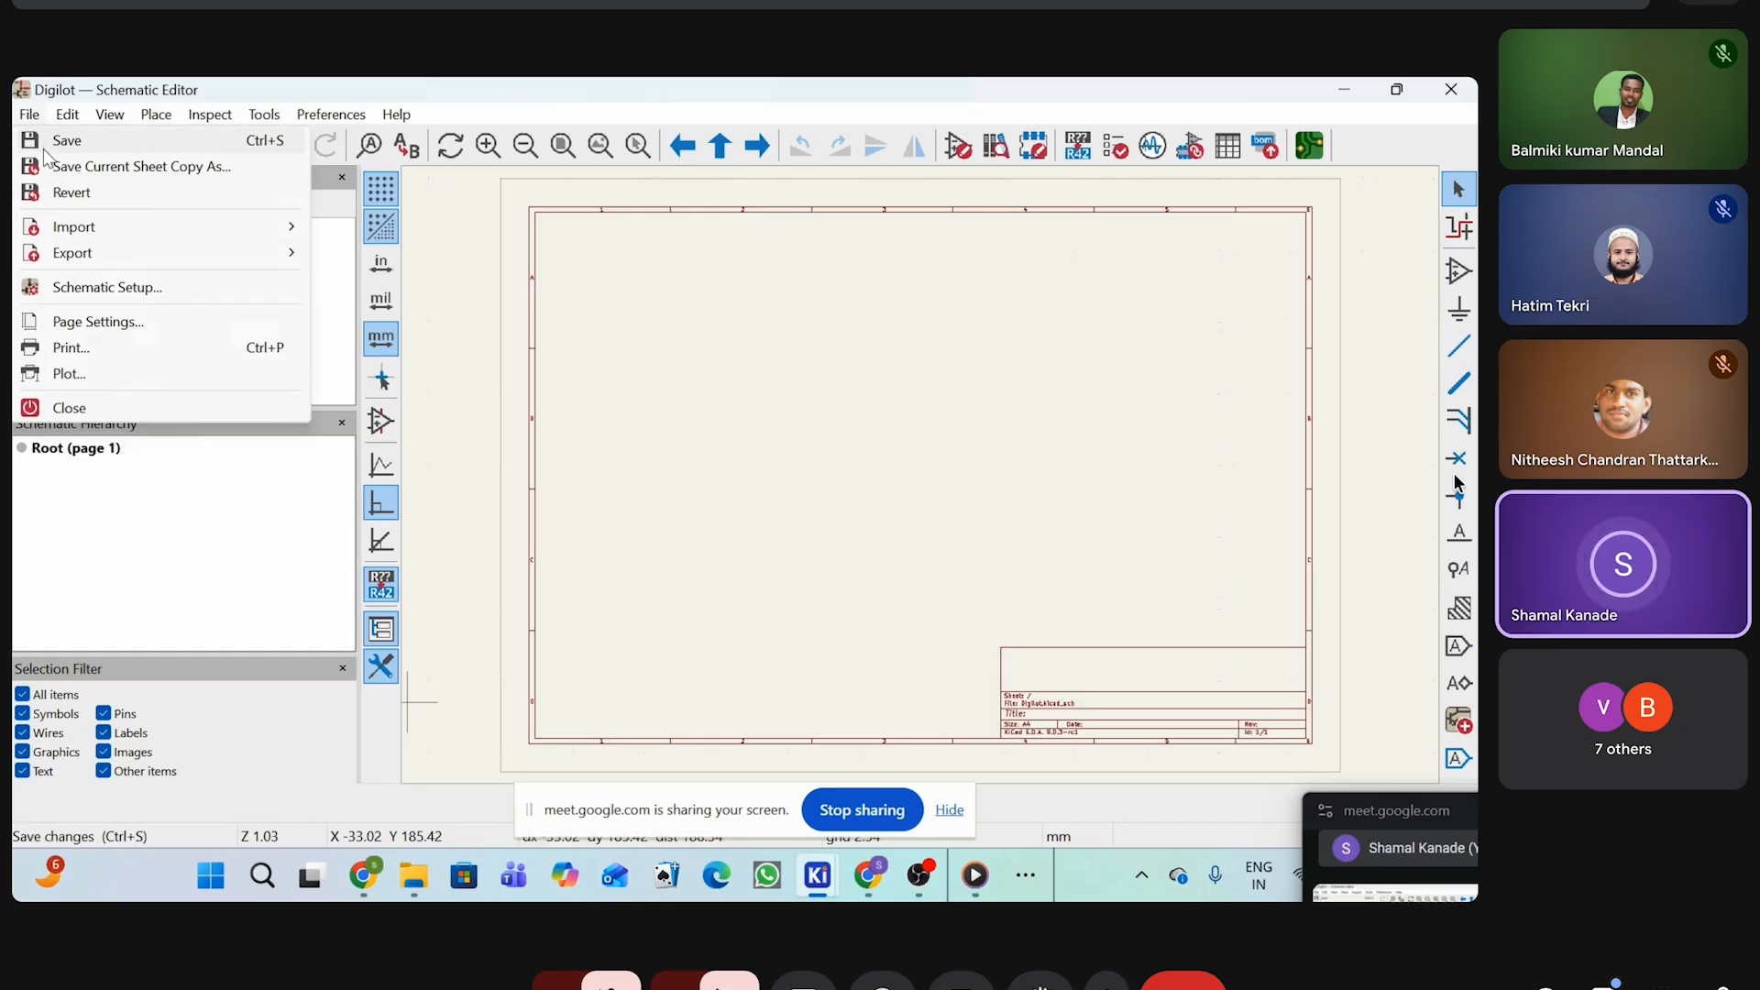
pyautogui.moveTo(117, 234)
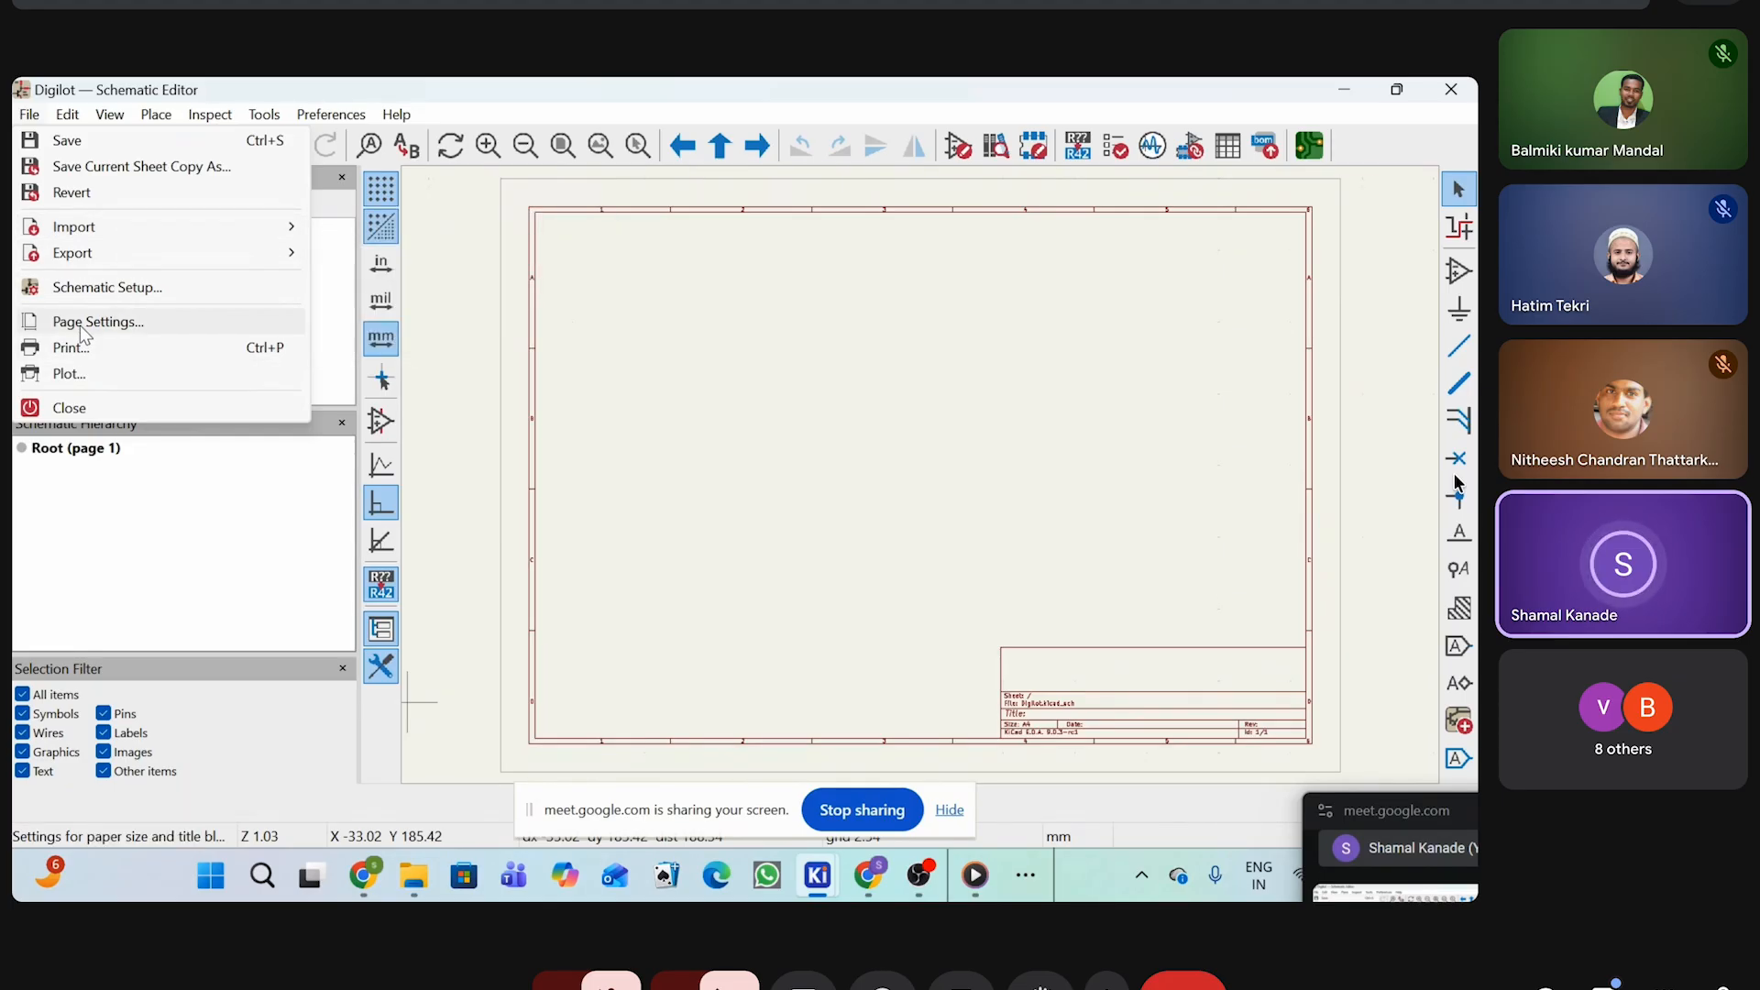
pyautogui.click(69, 374)
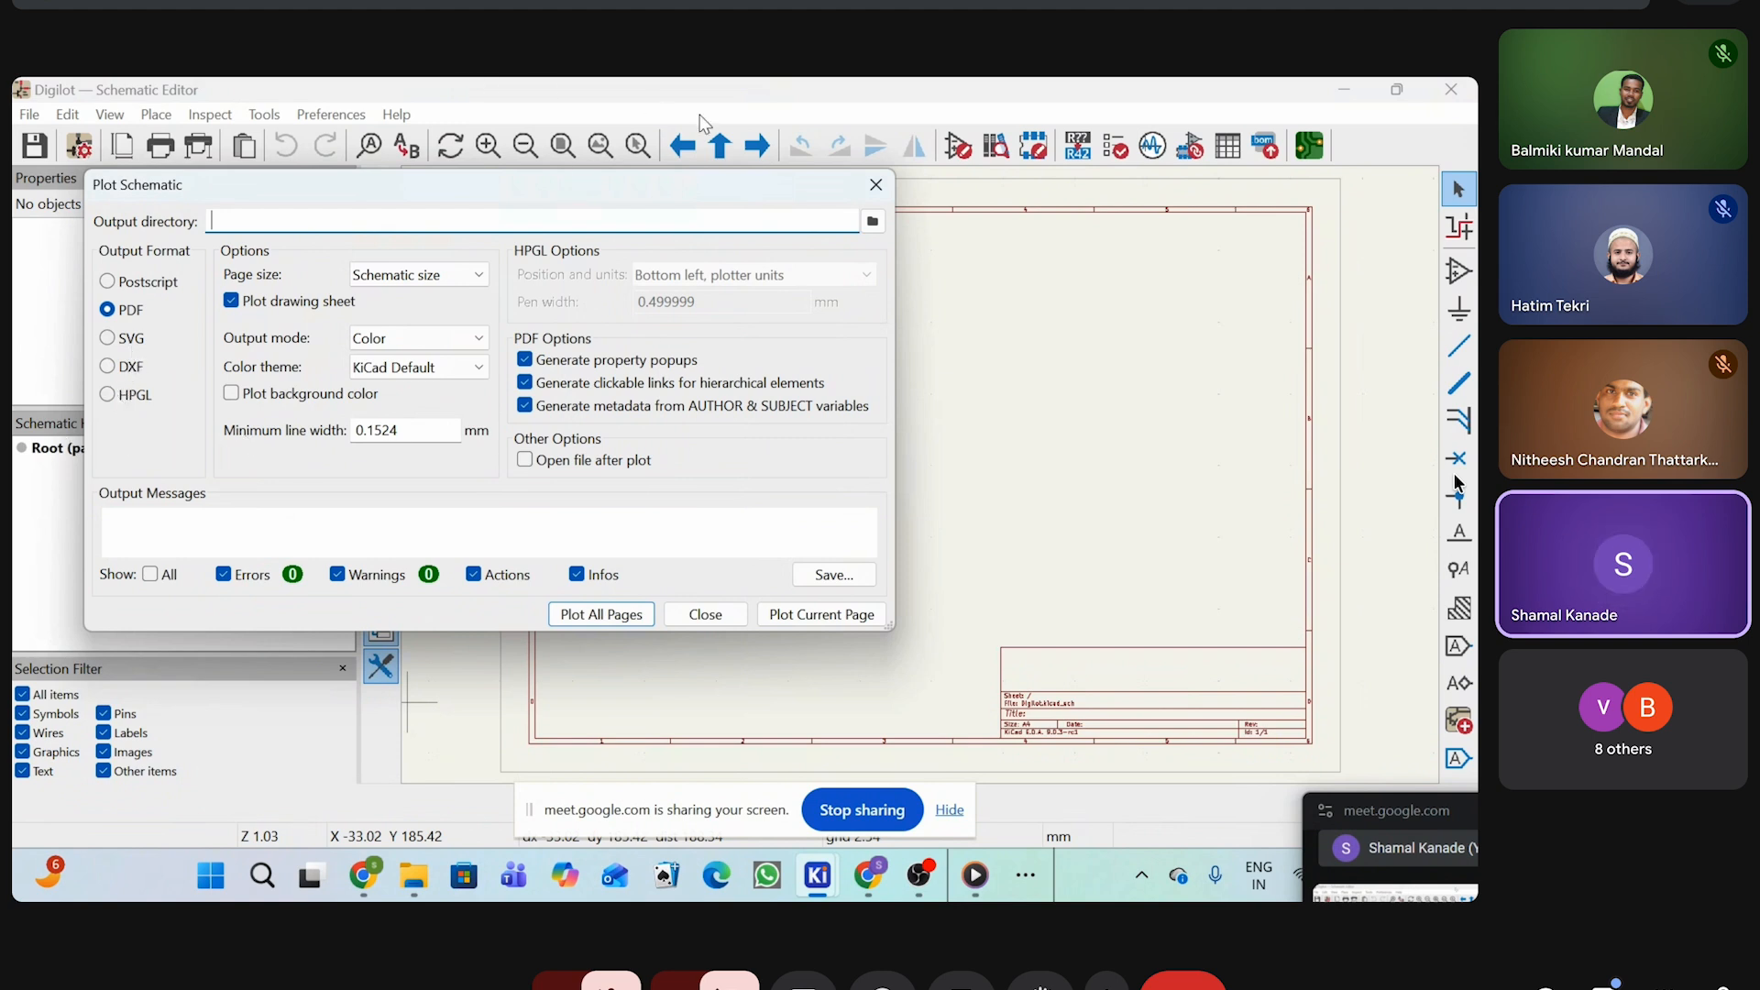
pyautogui.click(877, 187)
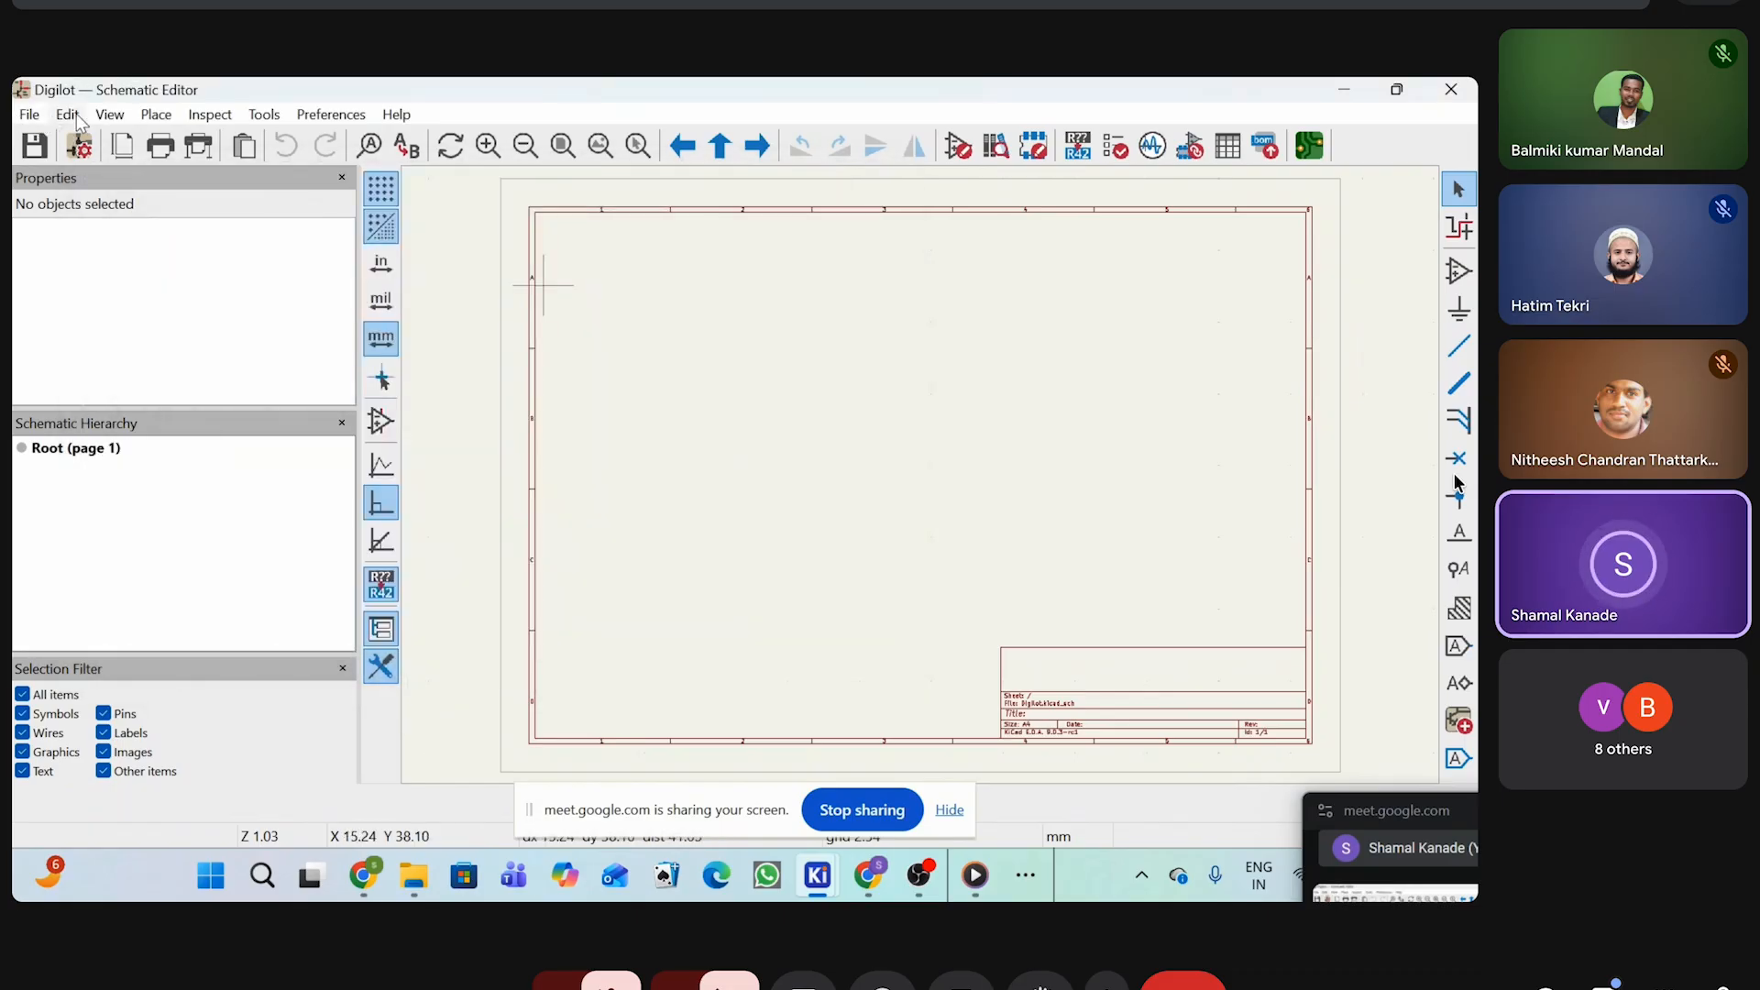
pyautogui.click(79, 119)
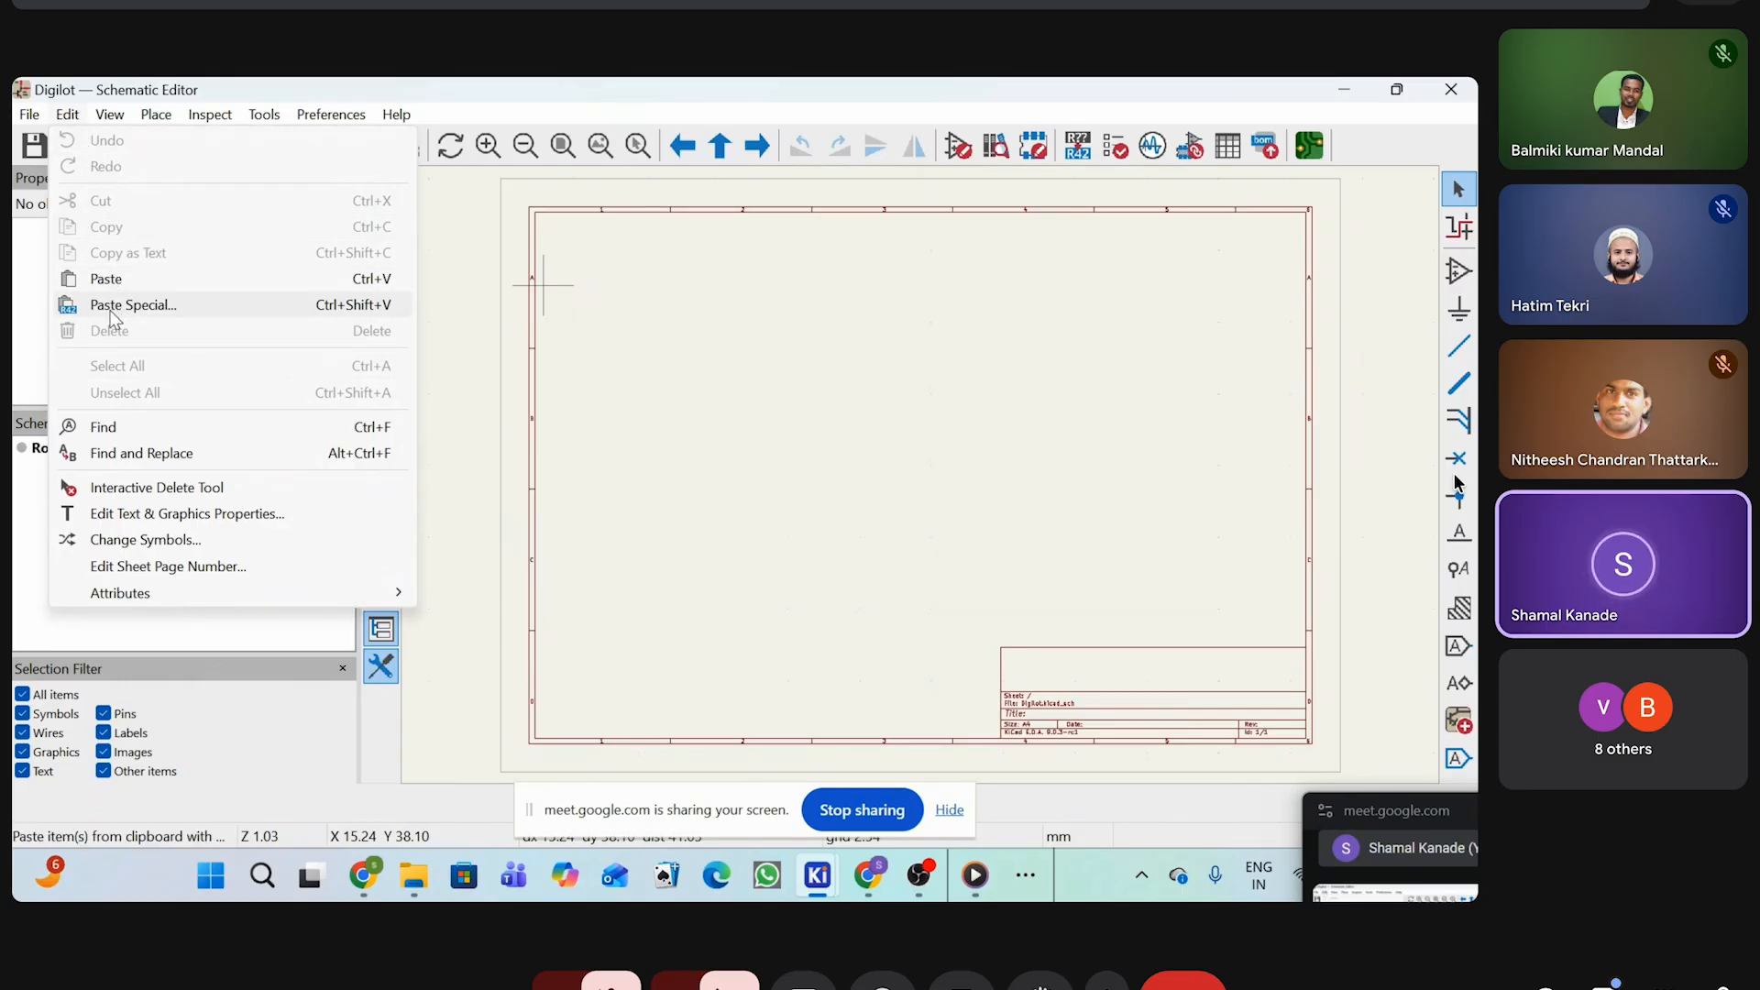
pyautogui.click(588, 495)
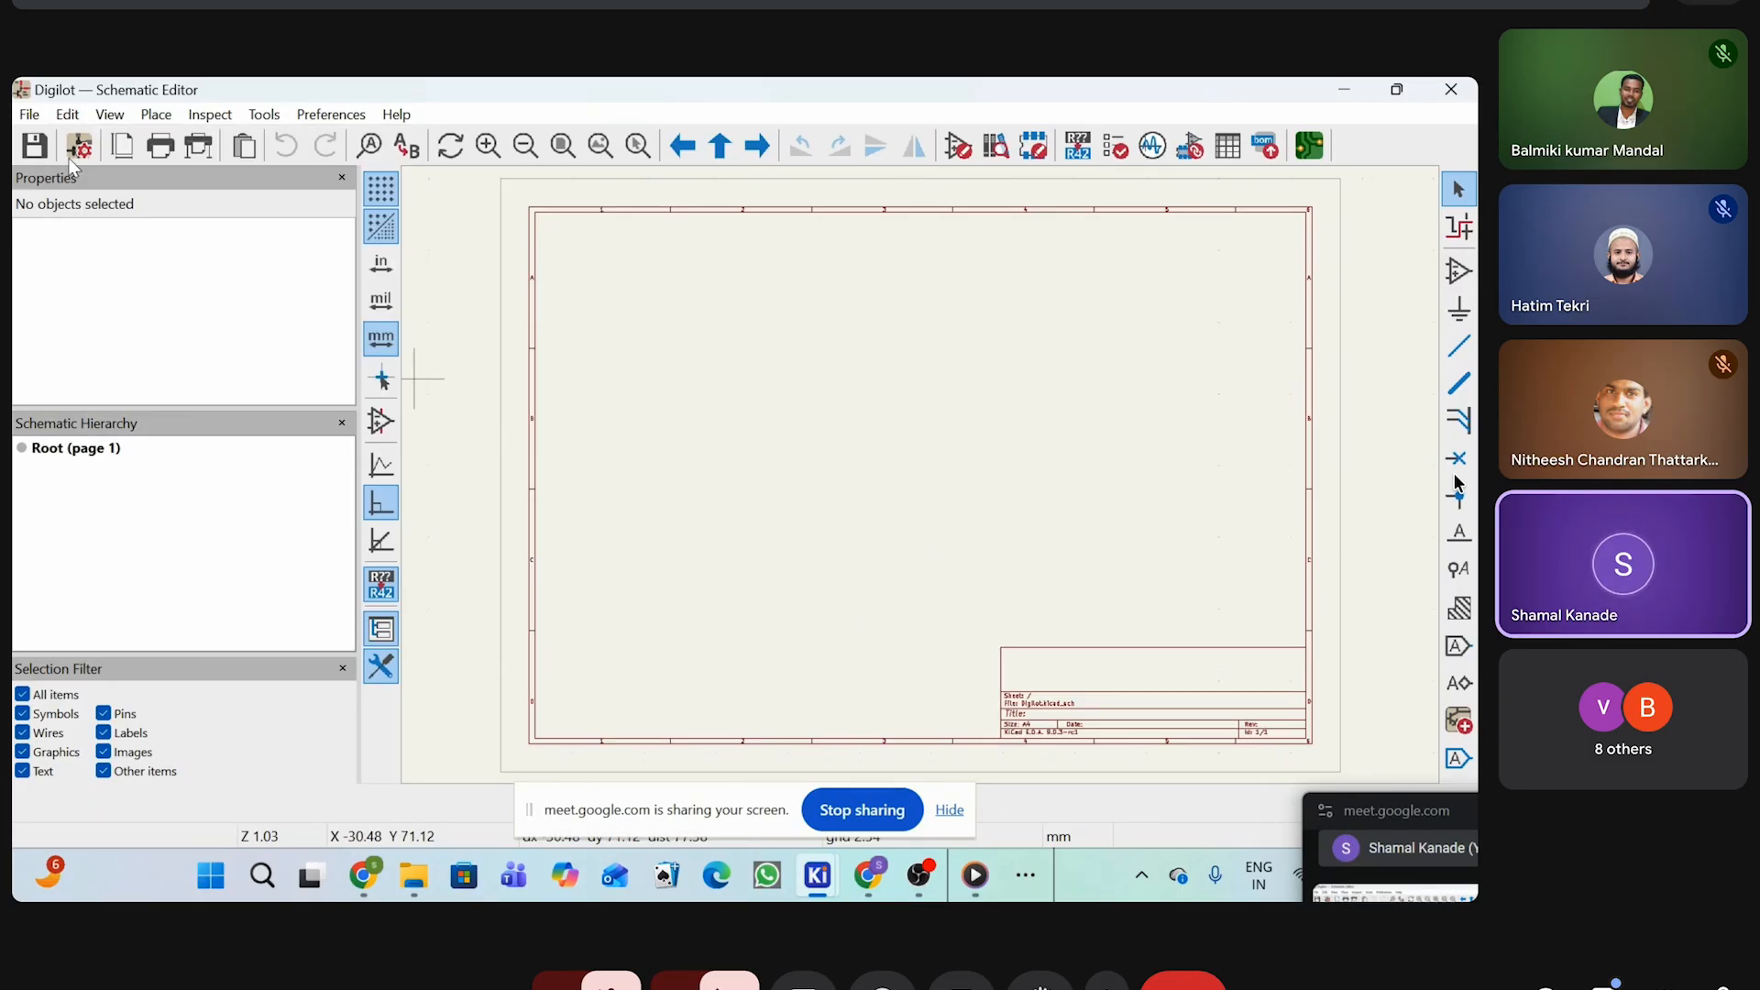
pyautogui.click(110, 114)
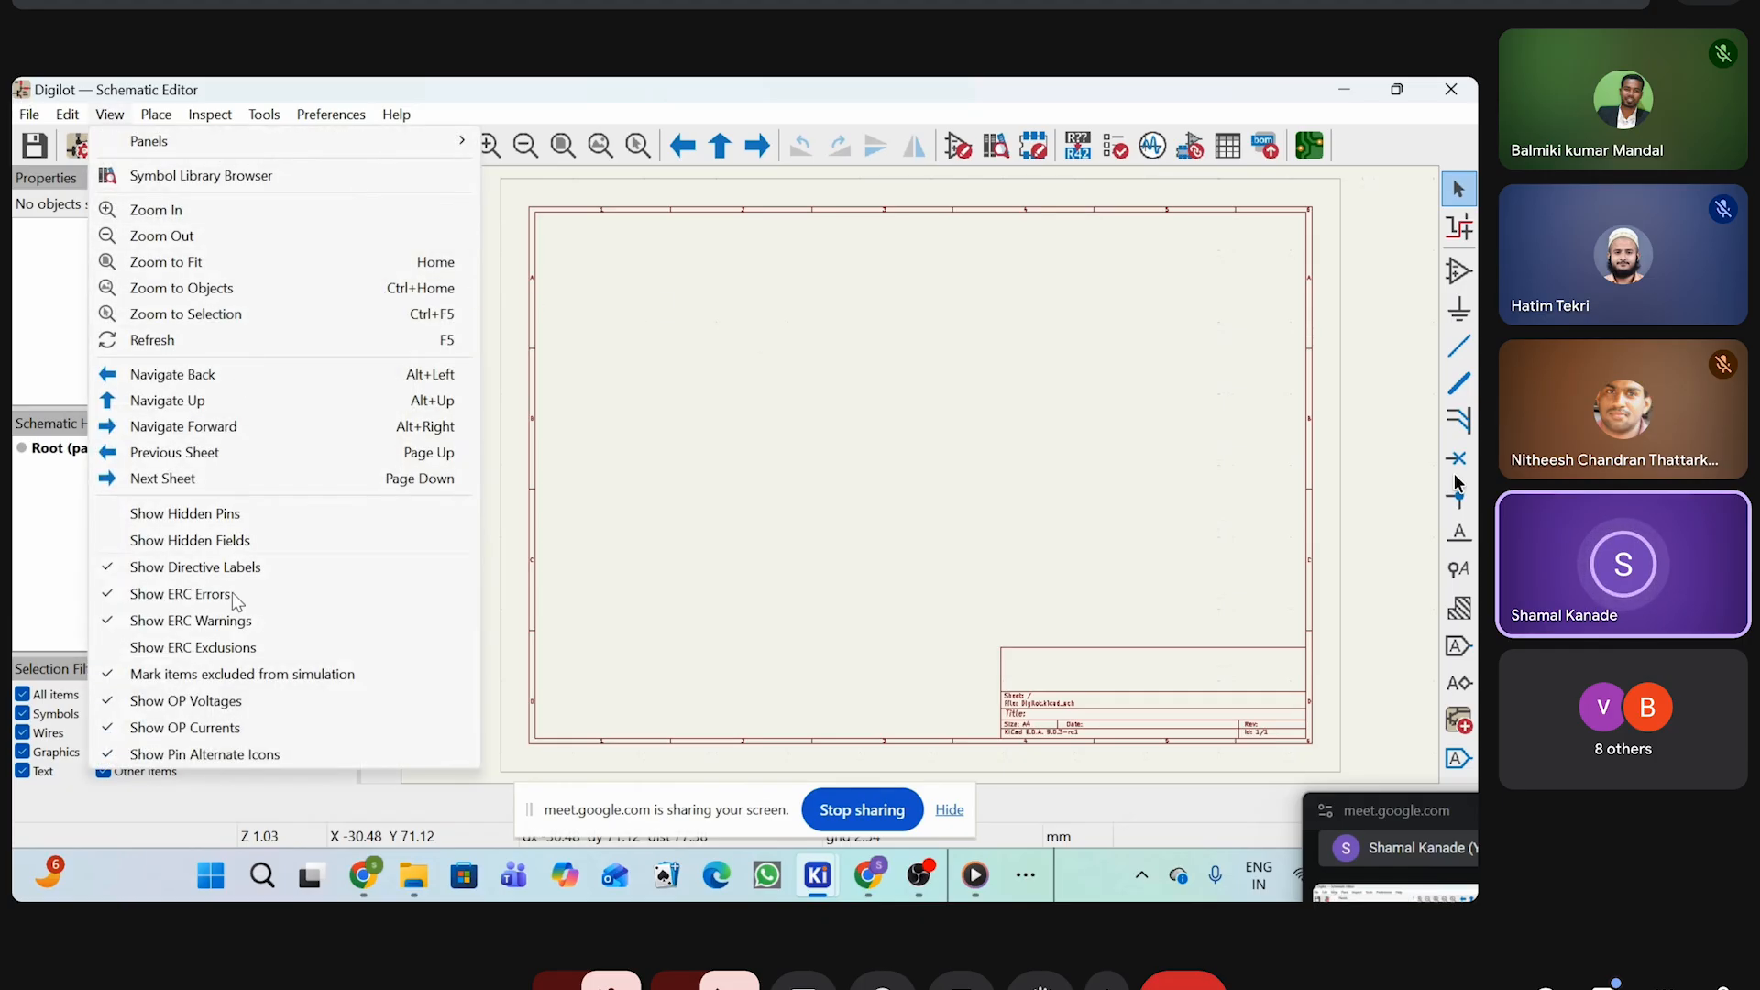
pyautogui.click(968, 332)
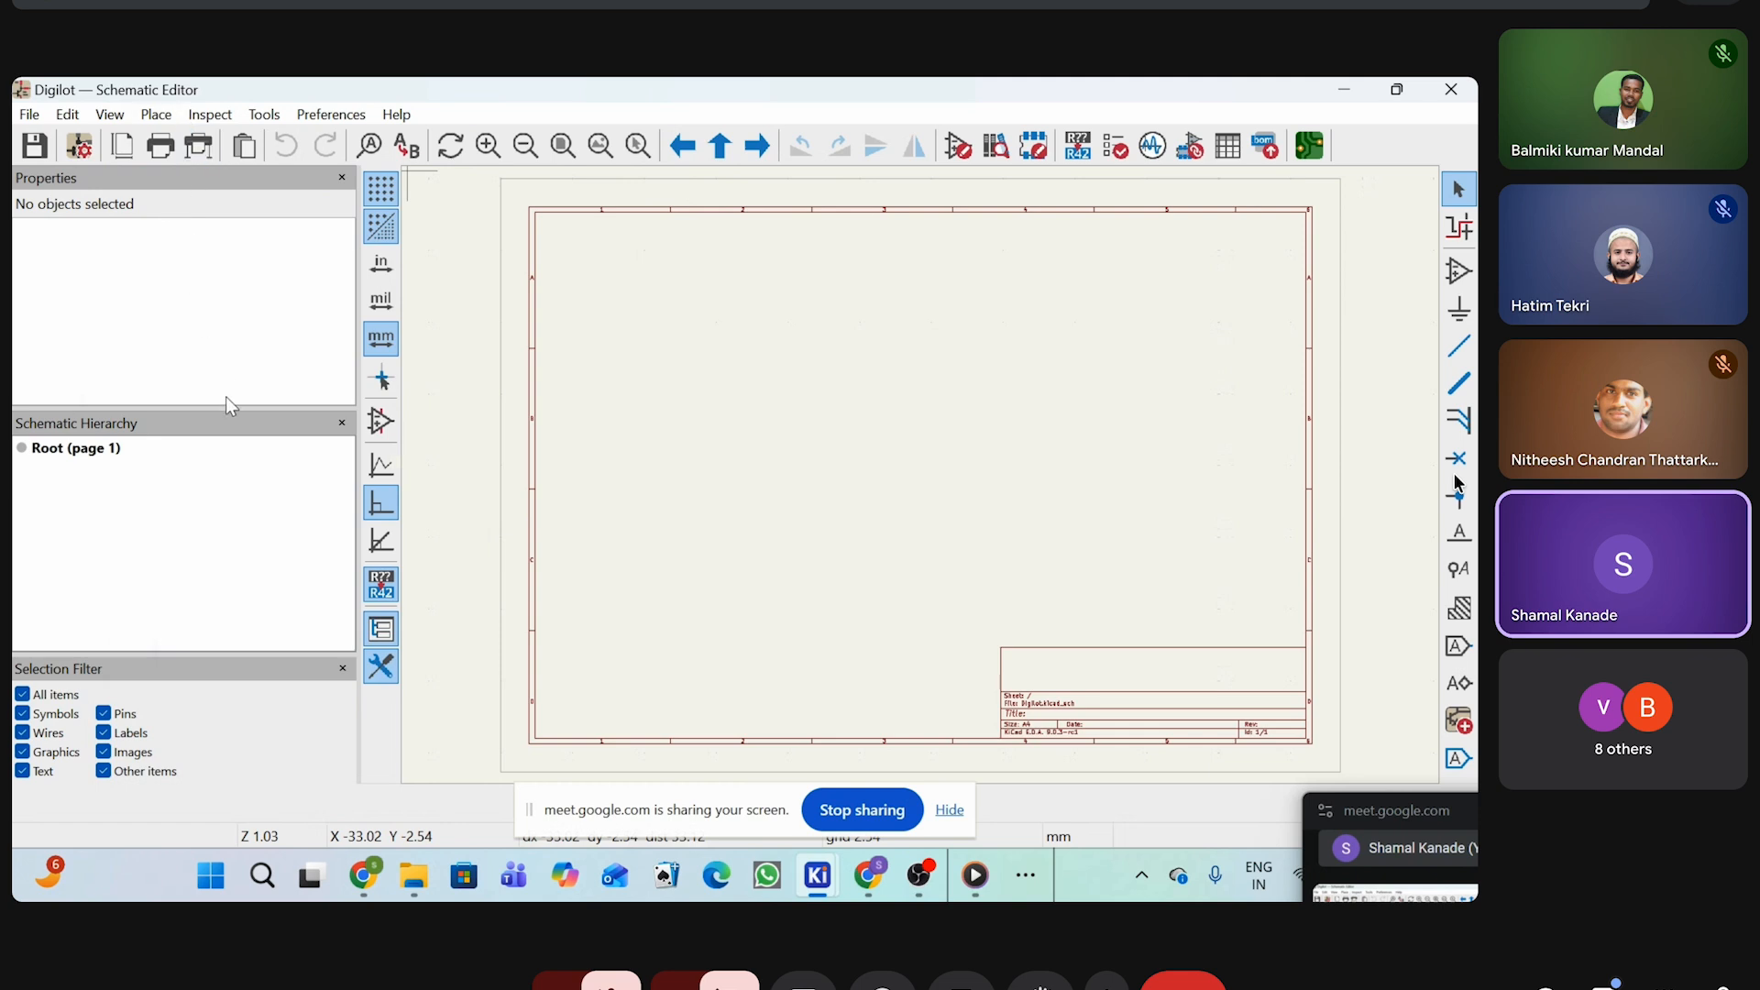
# Review the Schematic Setup pages for formatting, net classes, bus alias definitions, text variables and embedded files, and accept the setup
pyautogui.click(77, 147)
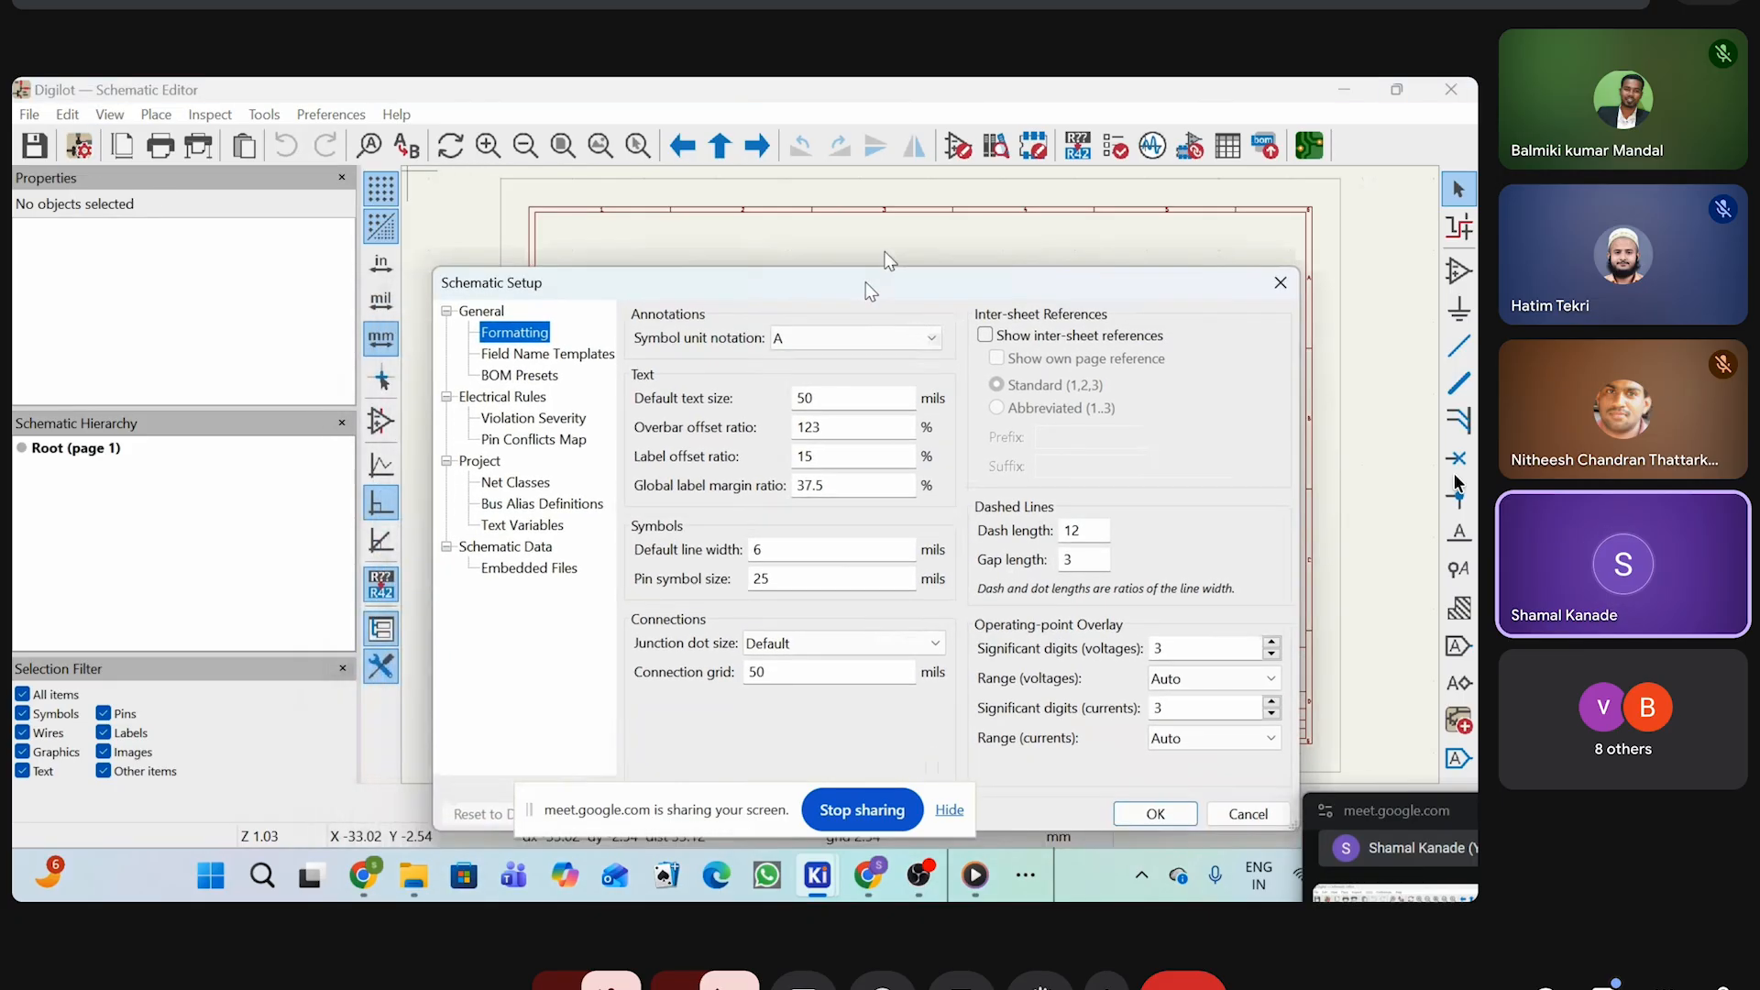
pyautogui.moveTo(863, 156); pyautogui.dragTo(811, 181)
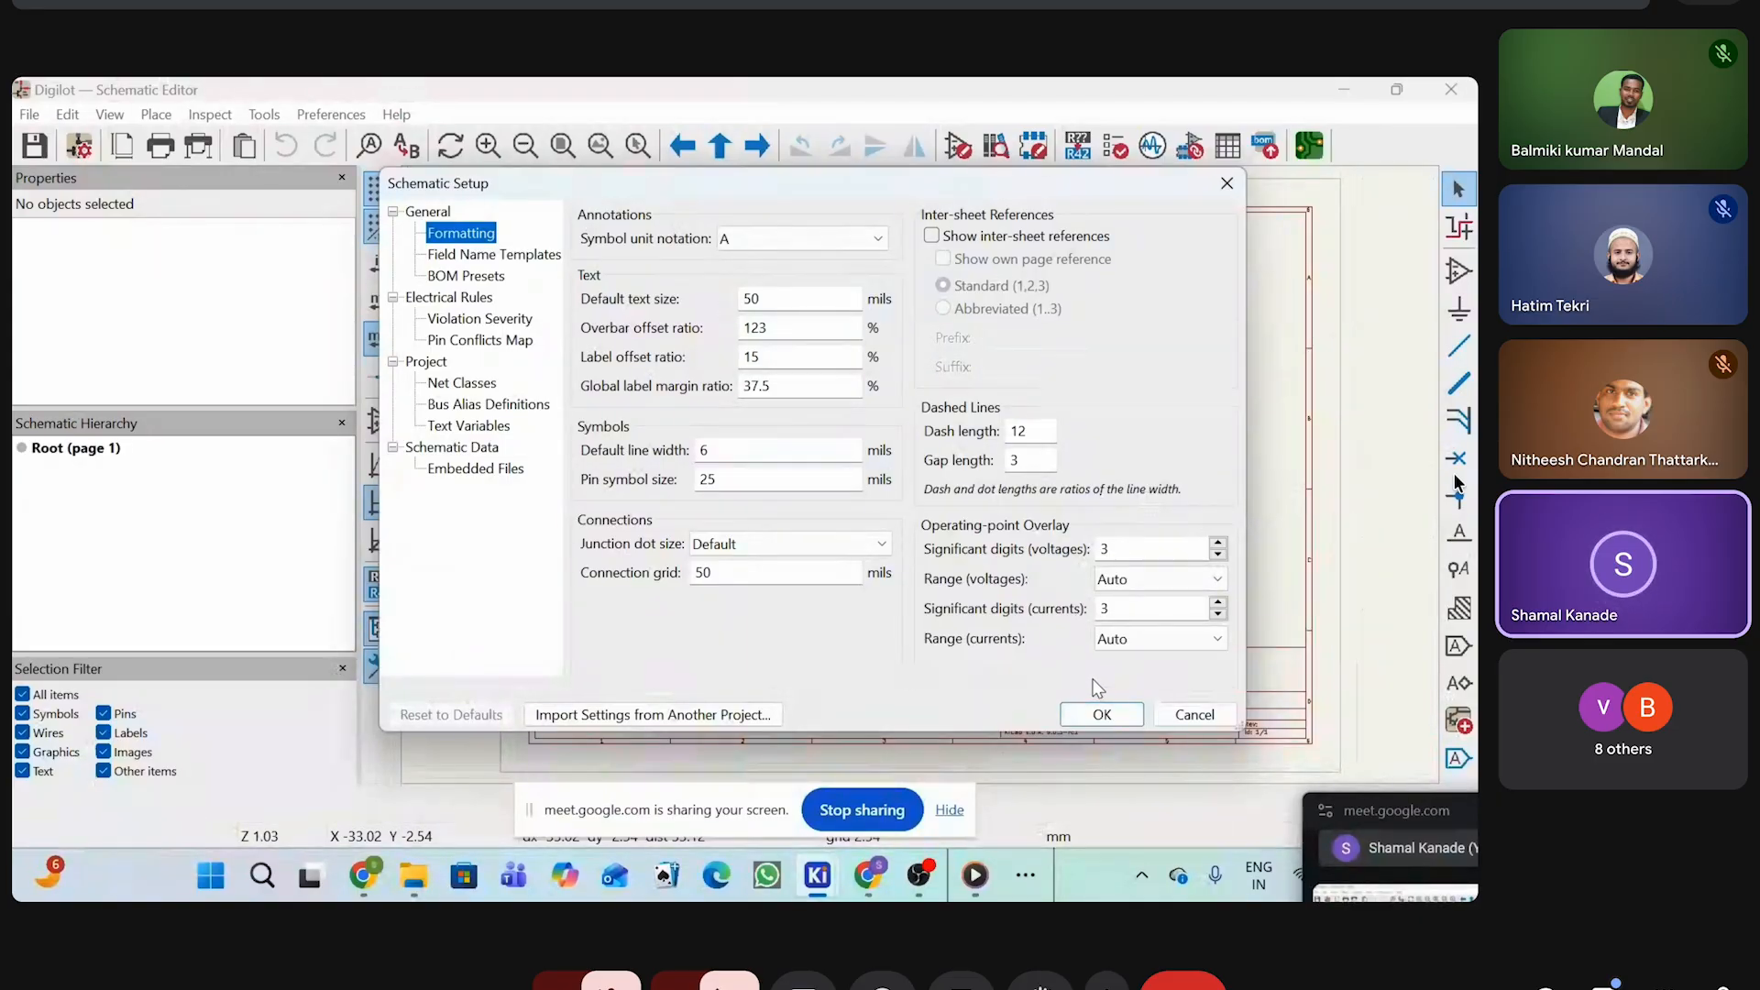
pyautogui.click(459, 389)
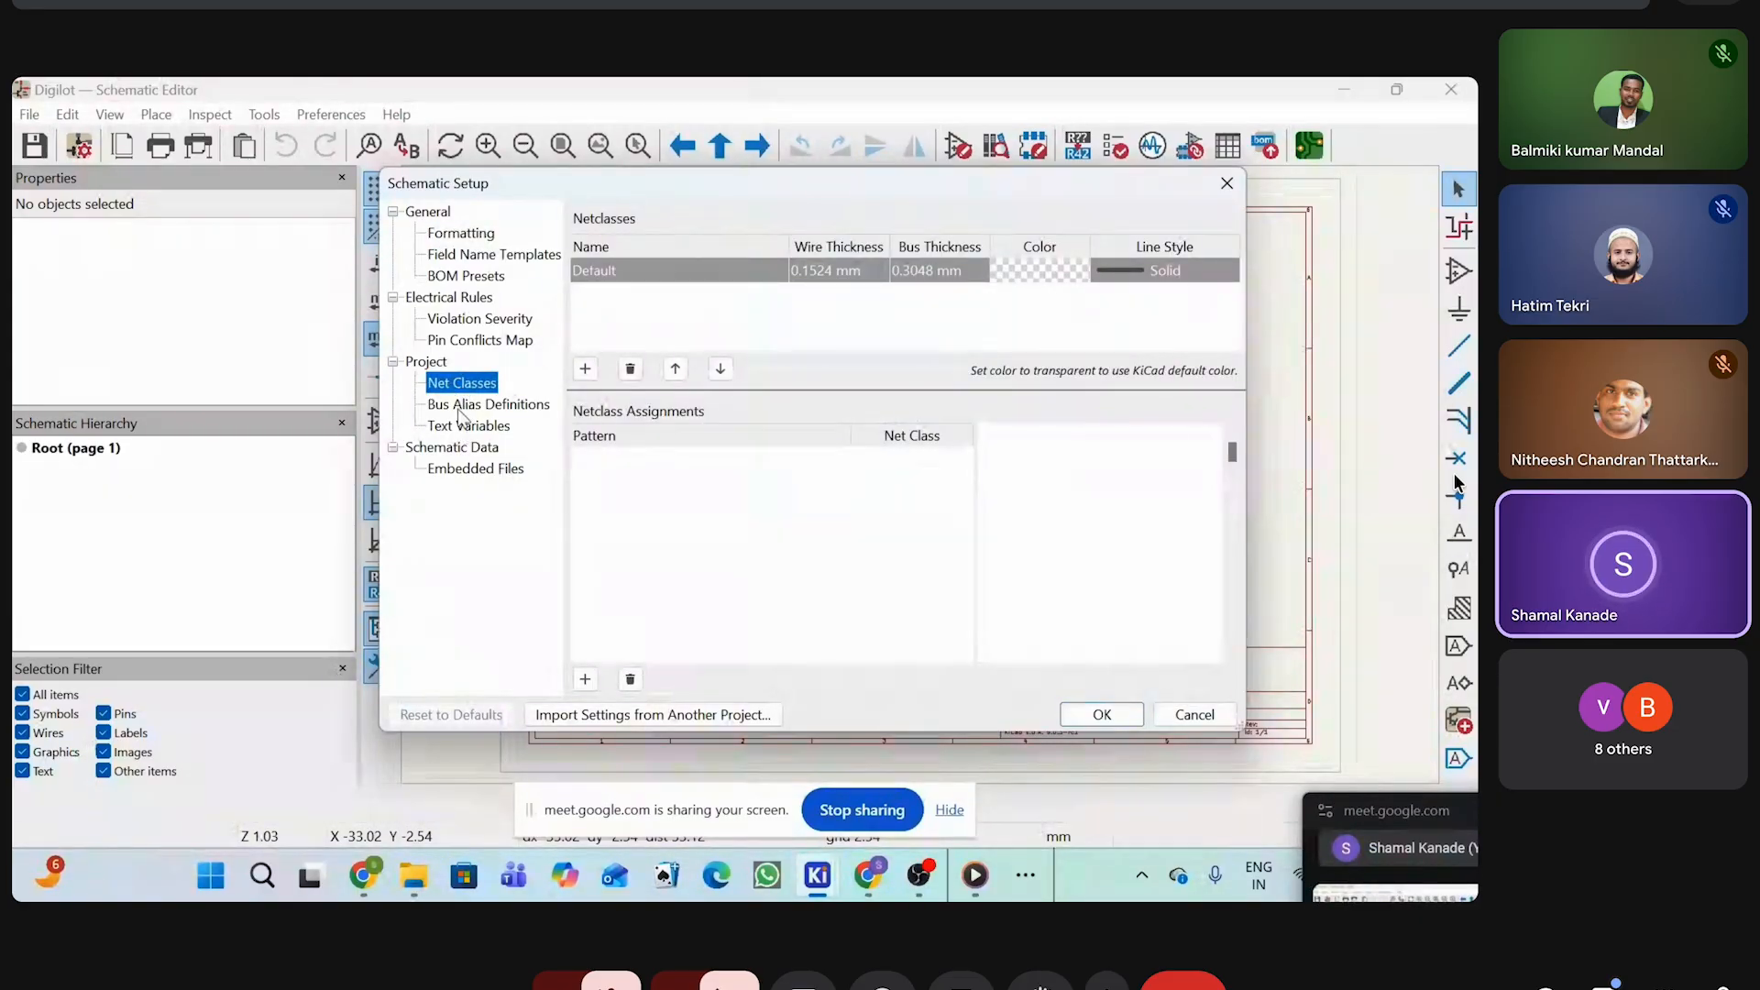
pyautogui.click(460, 407)
pyautogui.click(467, 427)
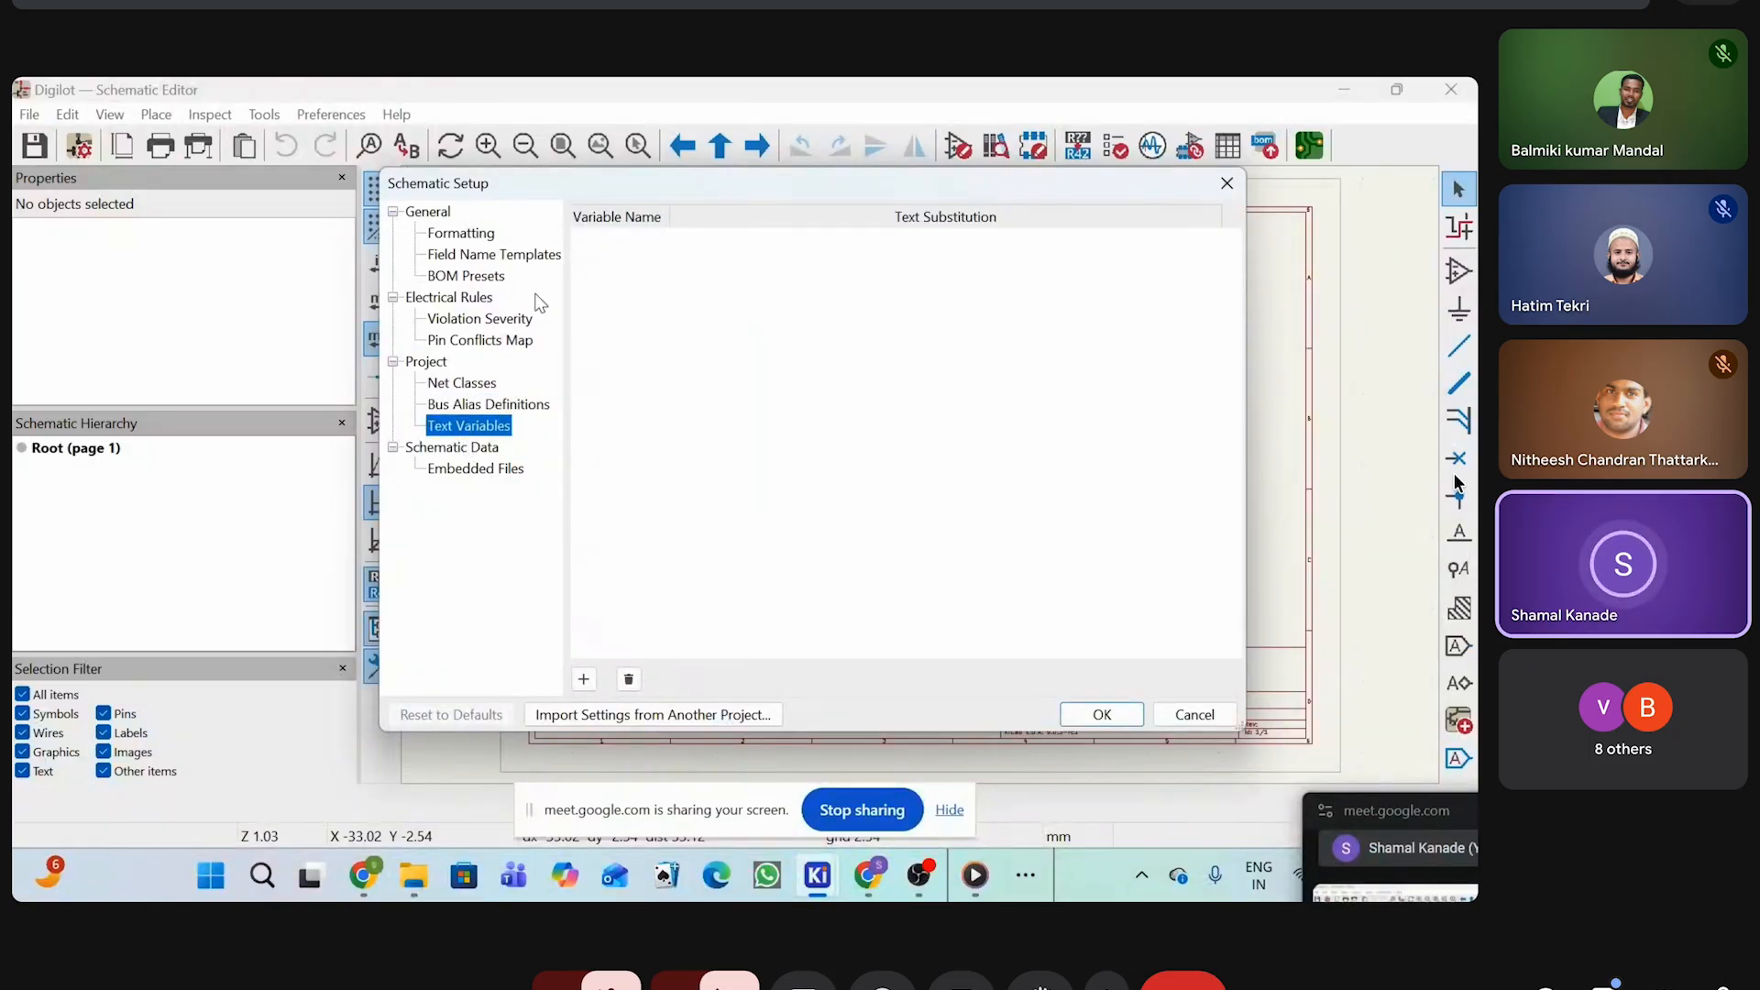
pyautogui.click(481, 470)
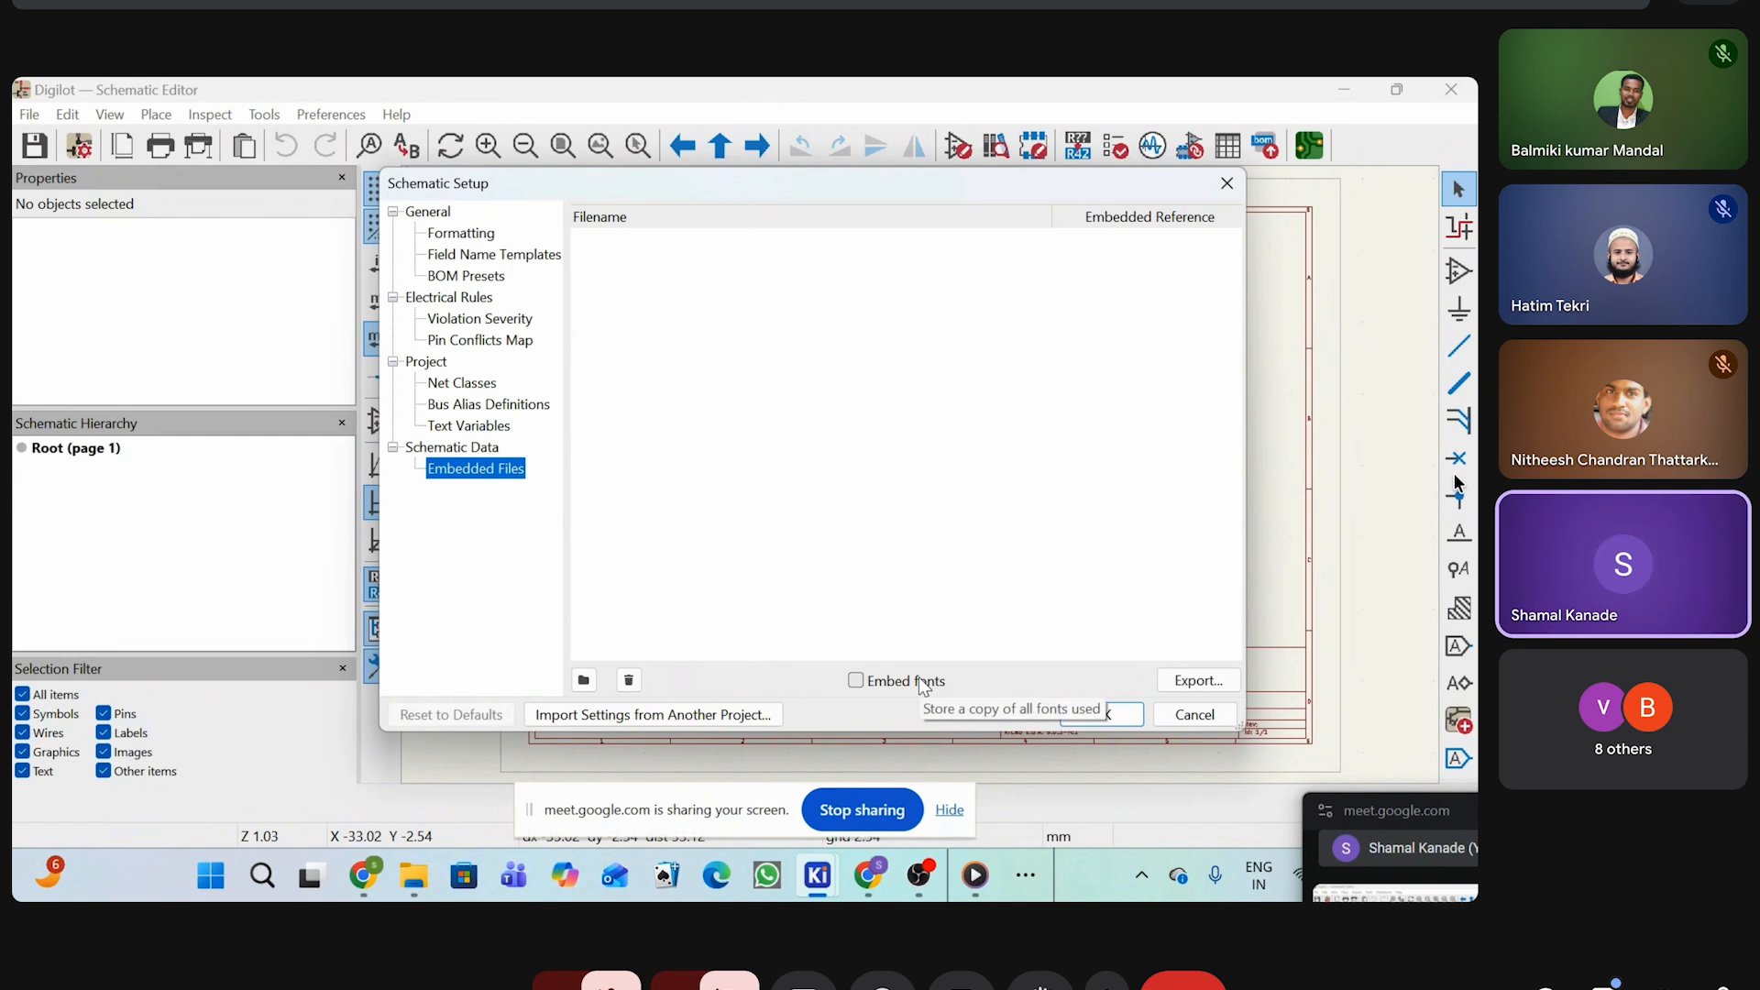
pyautogui.click(1130, 714)
# Look over the paper and title block fields in Page Settings and close the dialog without entering anything
pyautogui.click(122, 147)
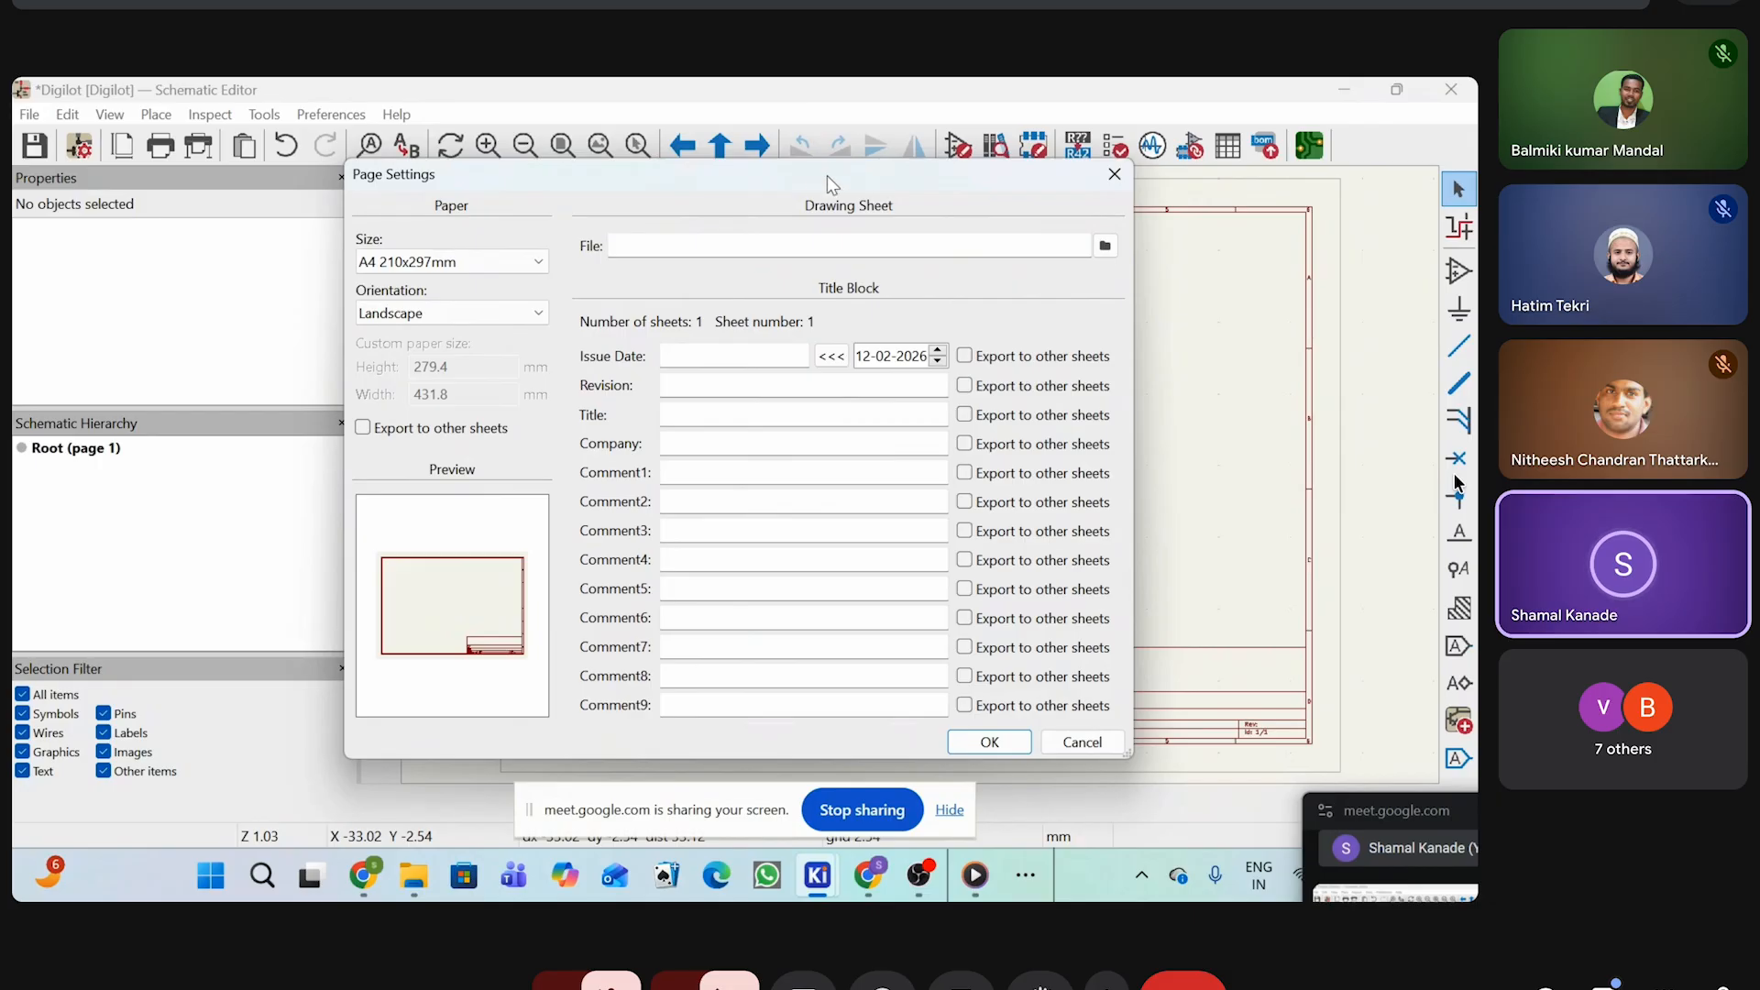
pyautogui.moveTo(827, 174); pyautogui.dragTo(719, 197)
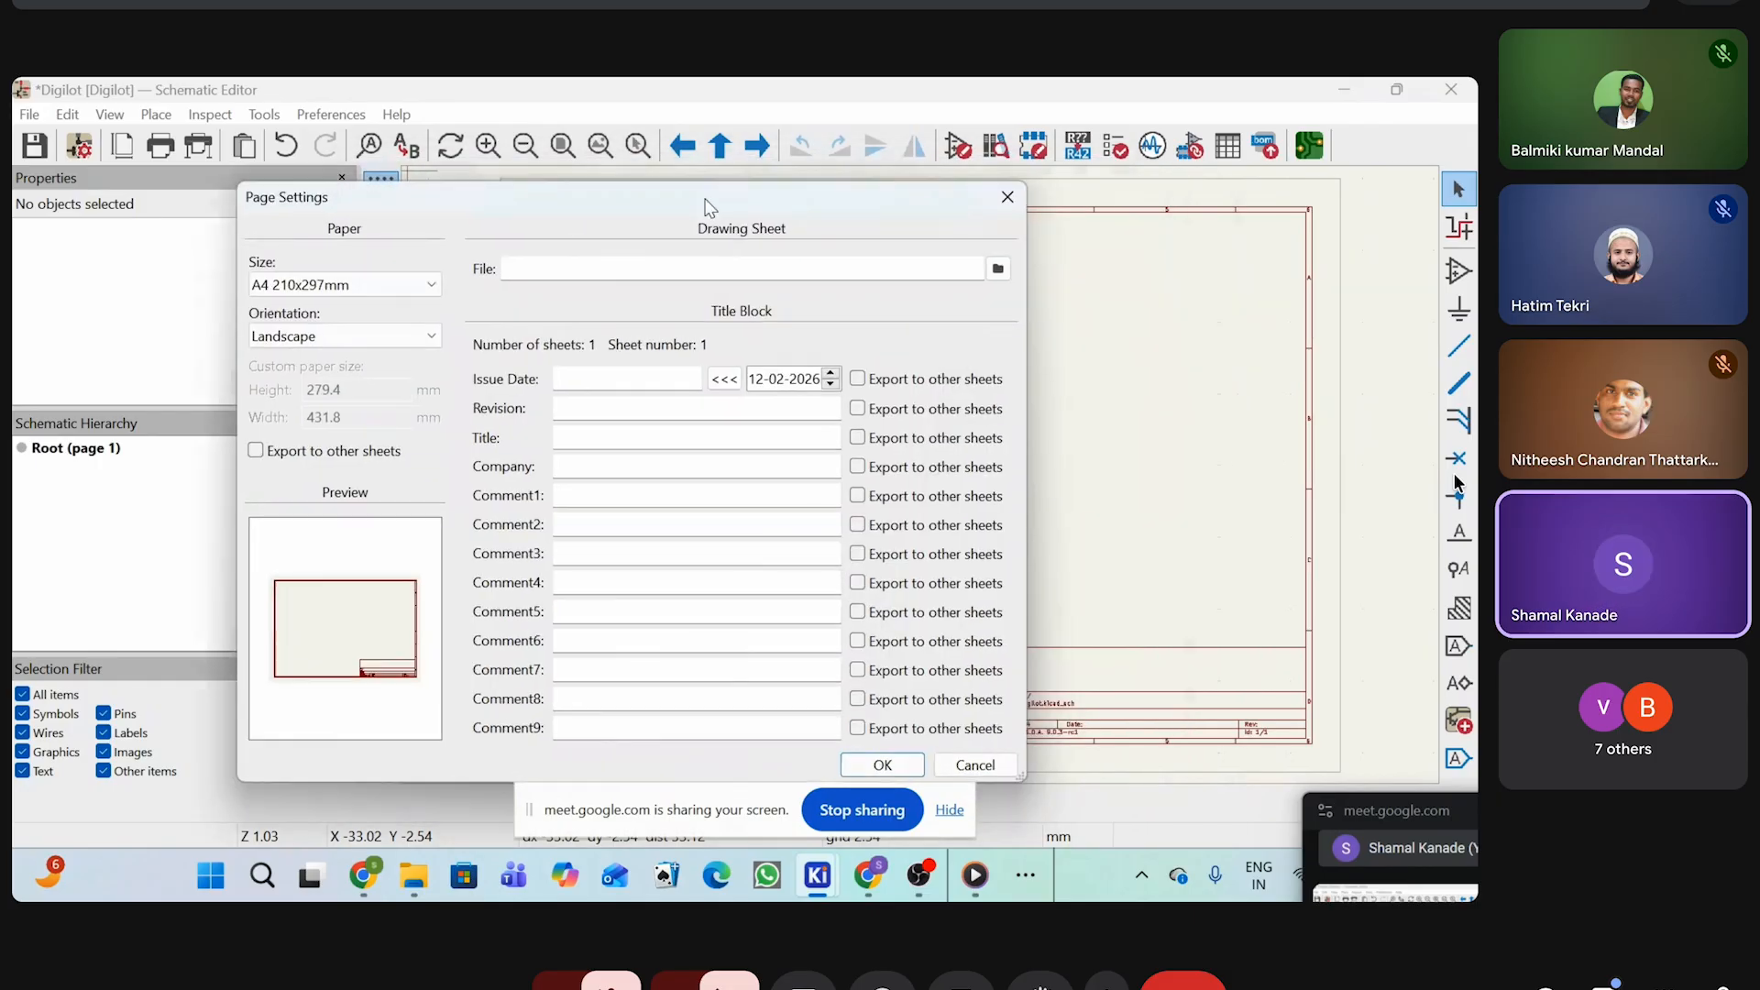
pyautogui.click(1008, 197)
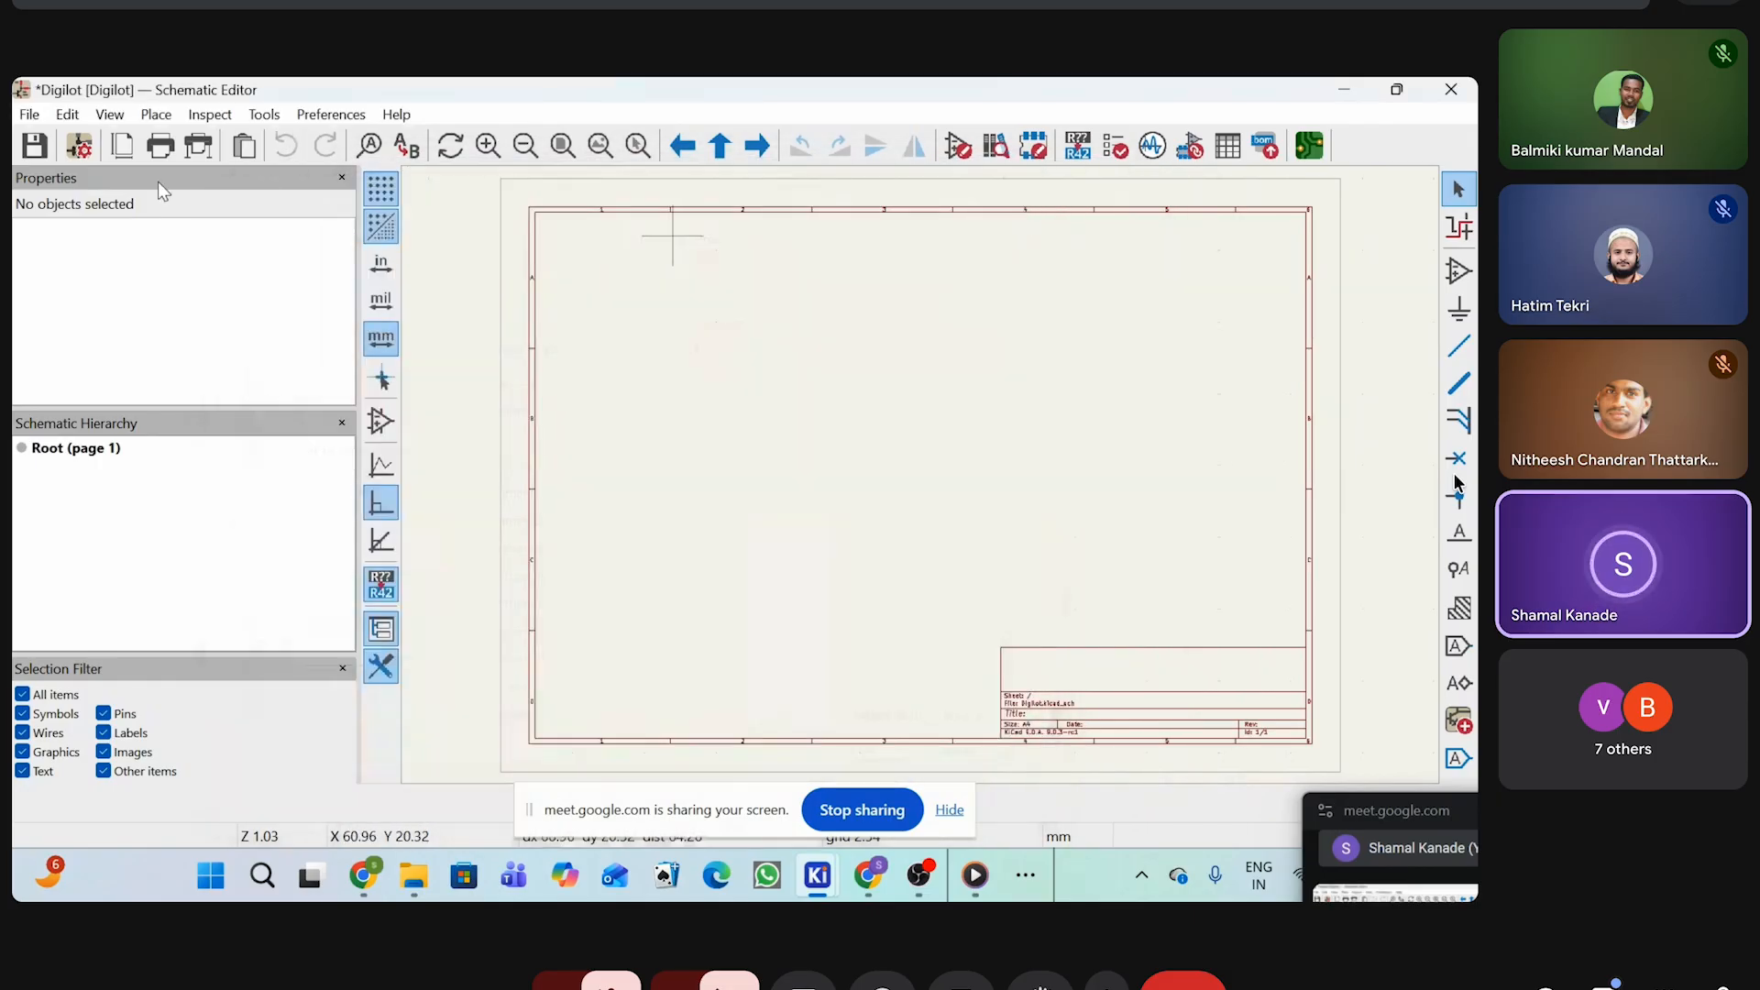
pyautogui.click(132, 160)
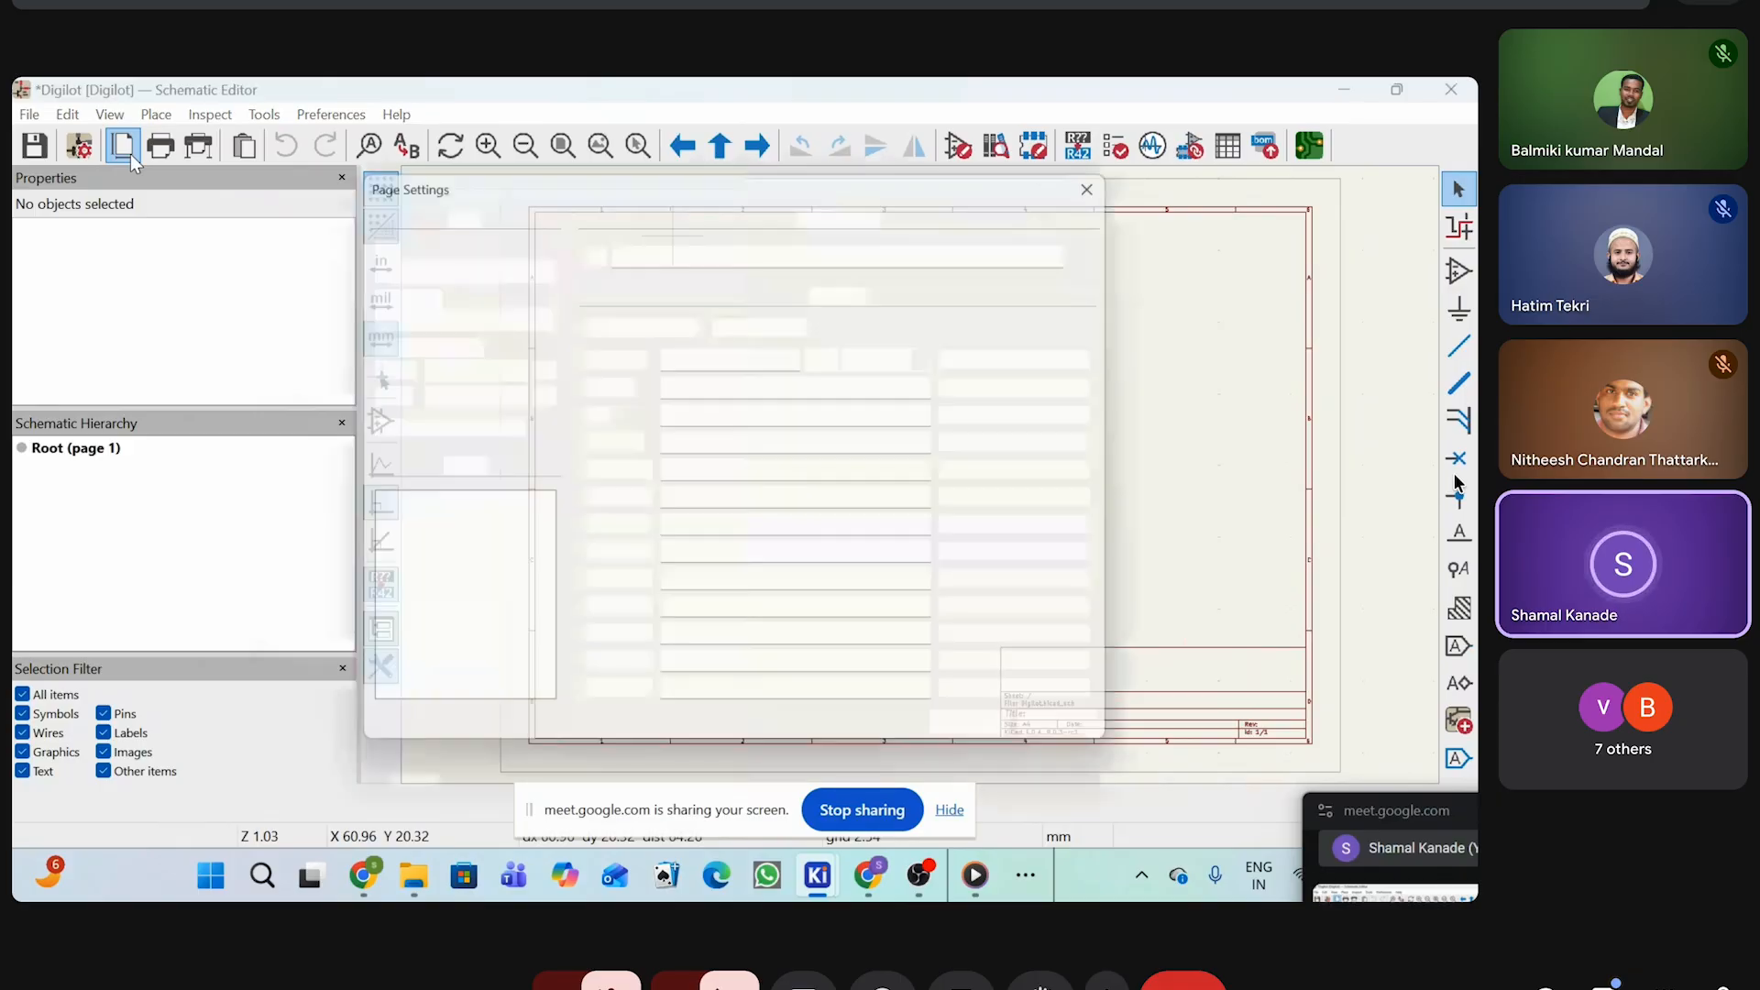
pyautogui.click(1008, 196)
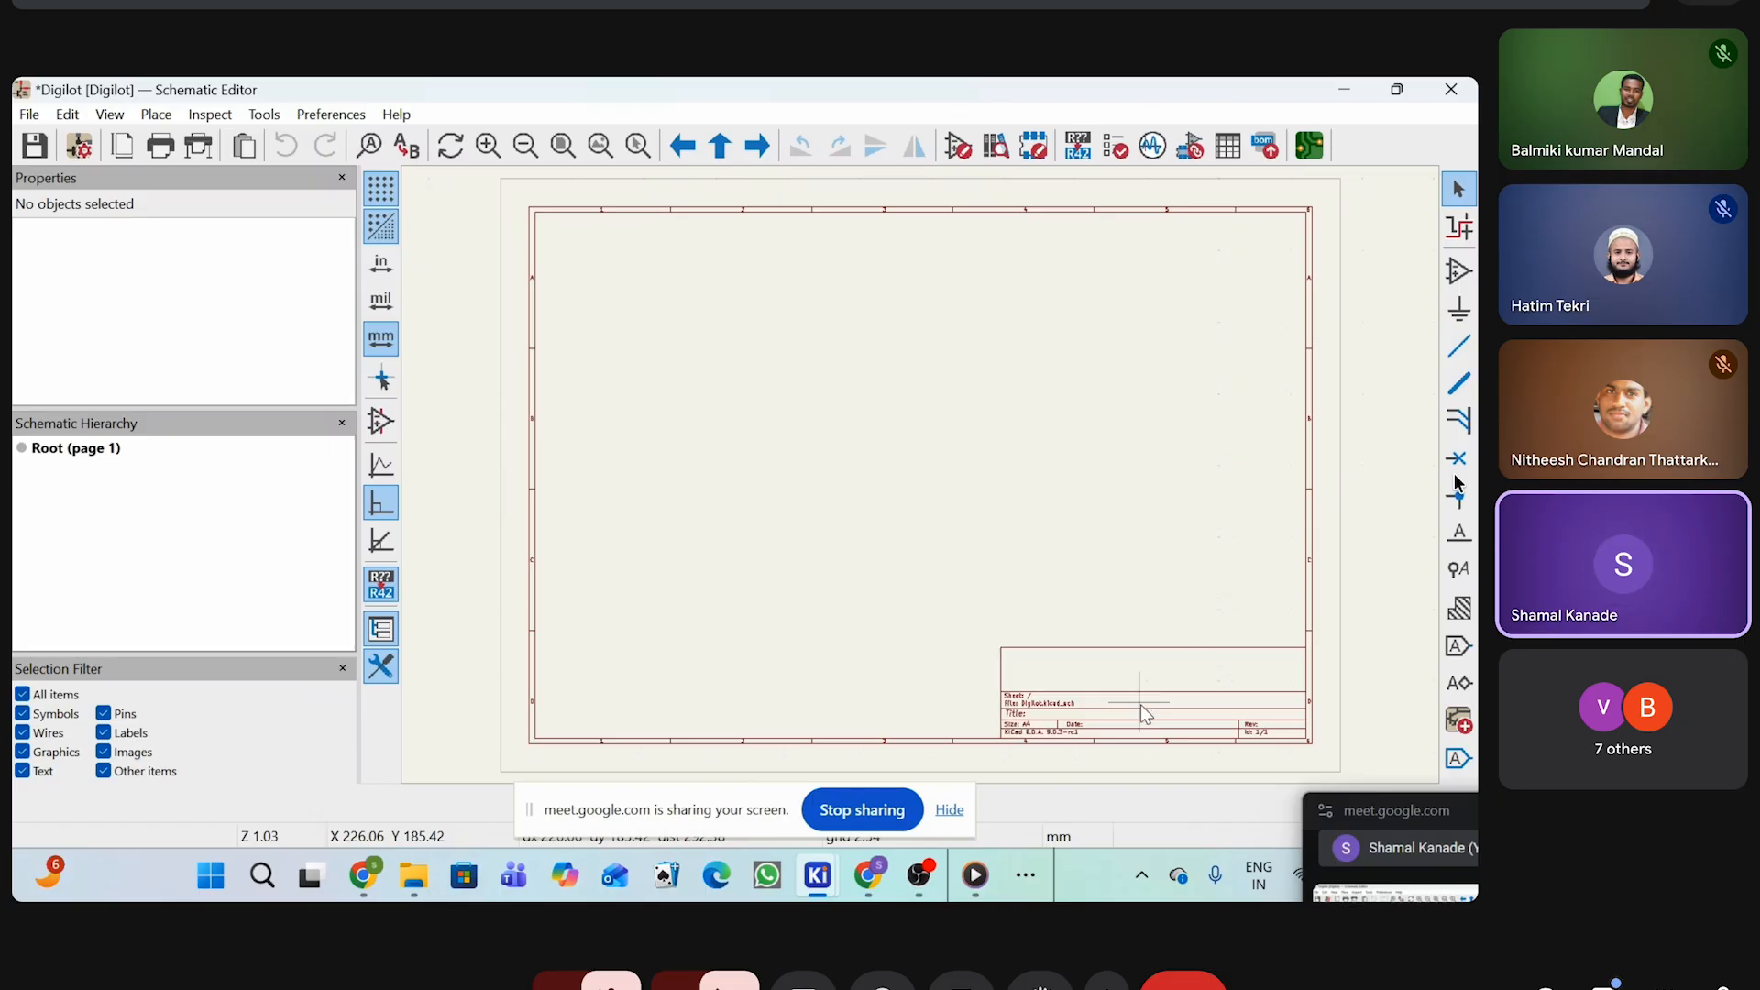
# Fill in the sheet's title block with issue date 2026-02-12, revision Rev1.0, title Digilot and company Electro4u
pyautogui.doubleClick(1182, 727)
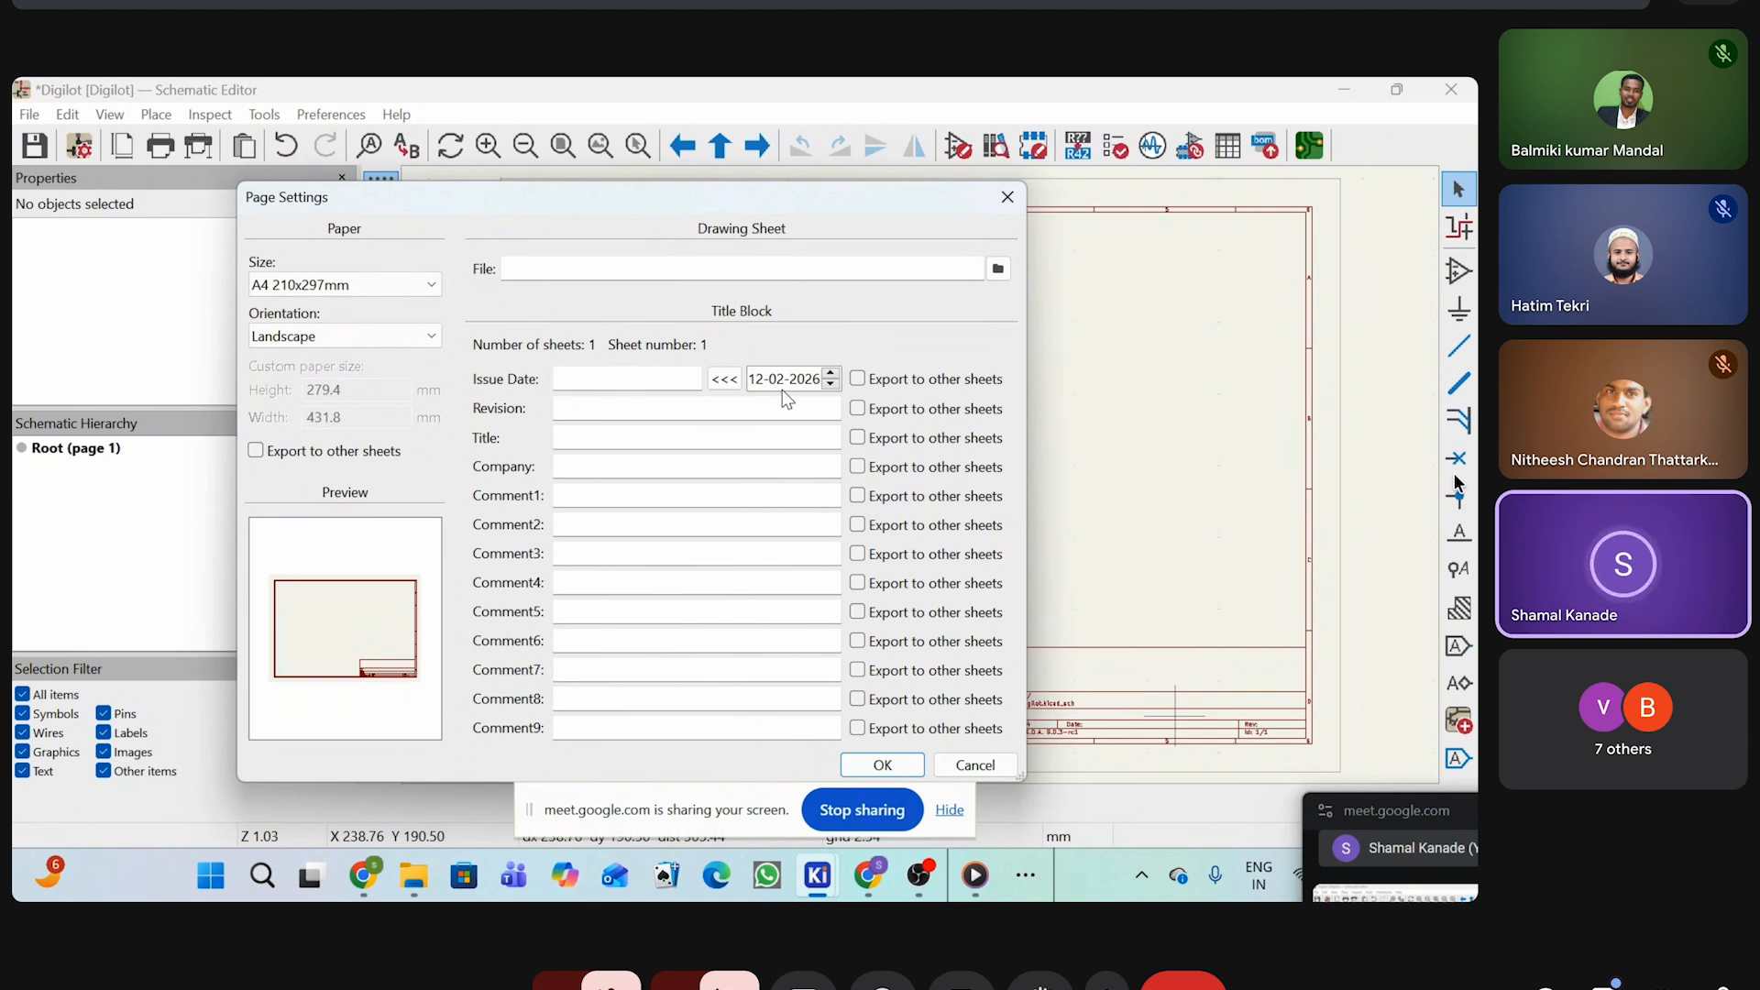
pyautogui.click(730, 384)
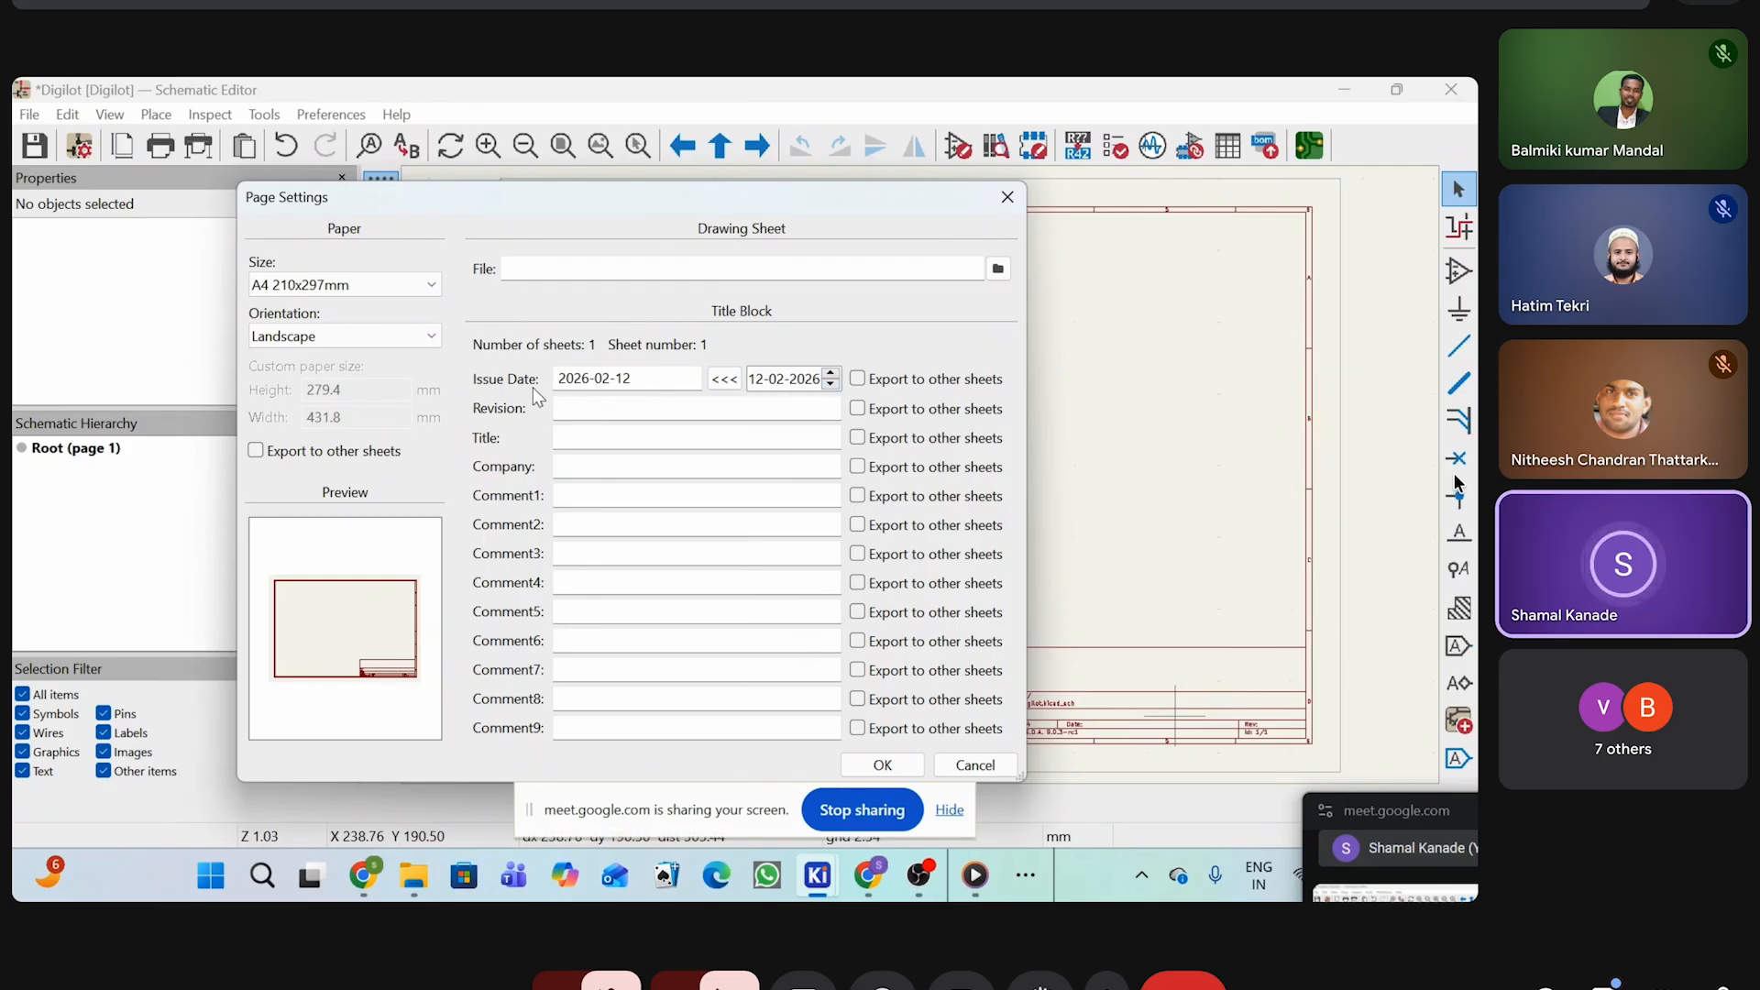
pyautogui.click(610, 410)
pyautogui.write('Rev')
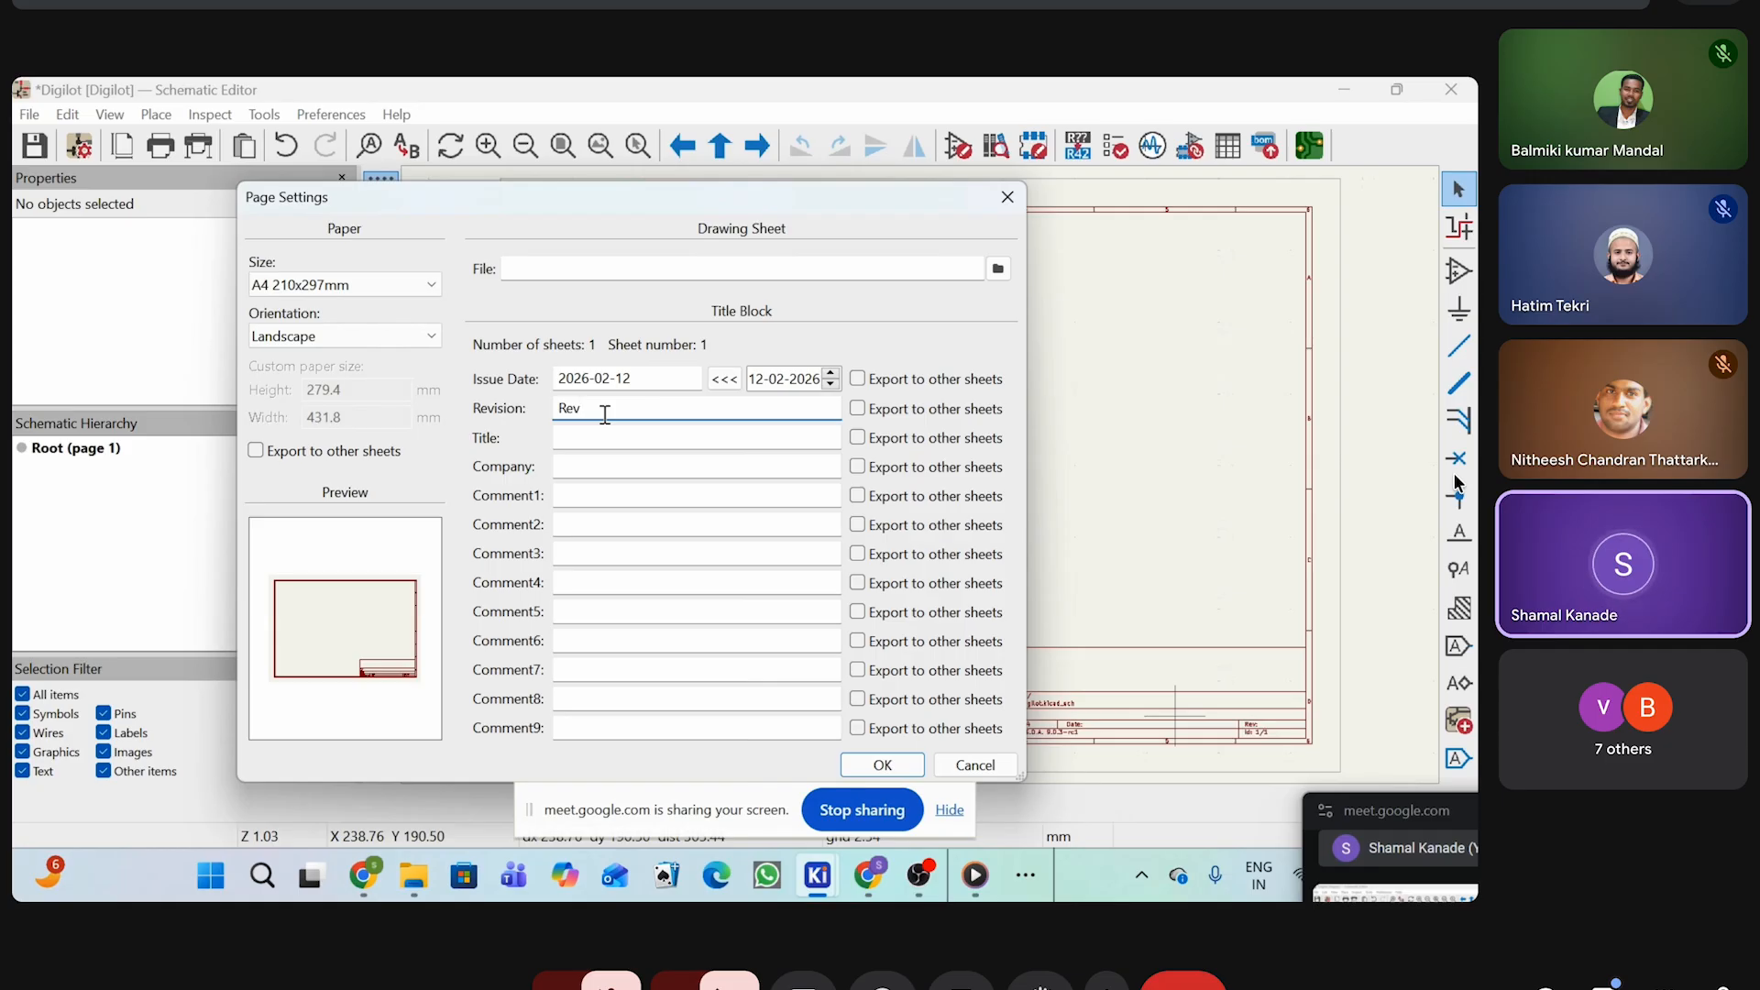
pyautogui.write('1.0')
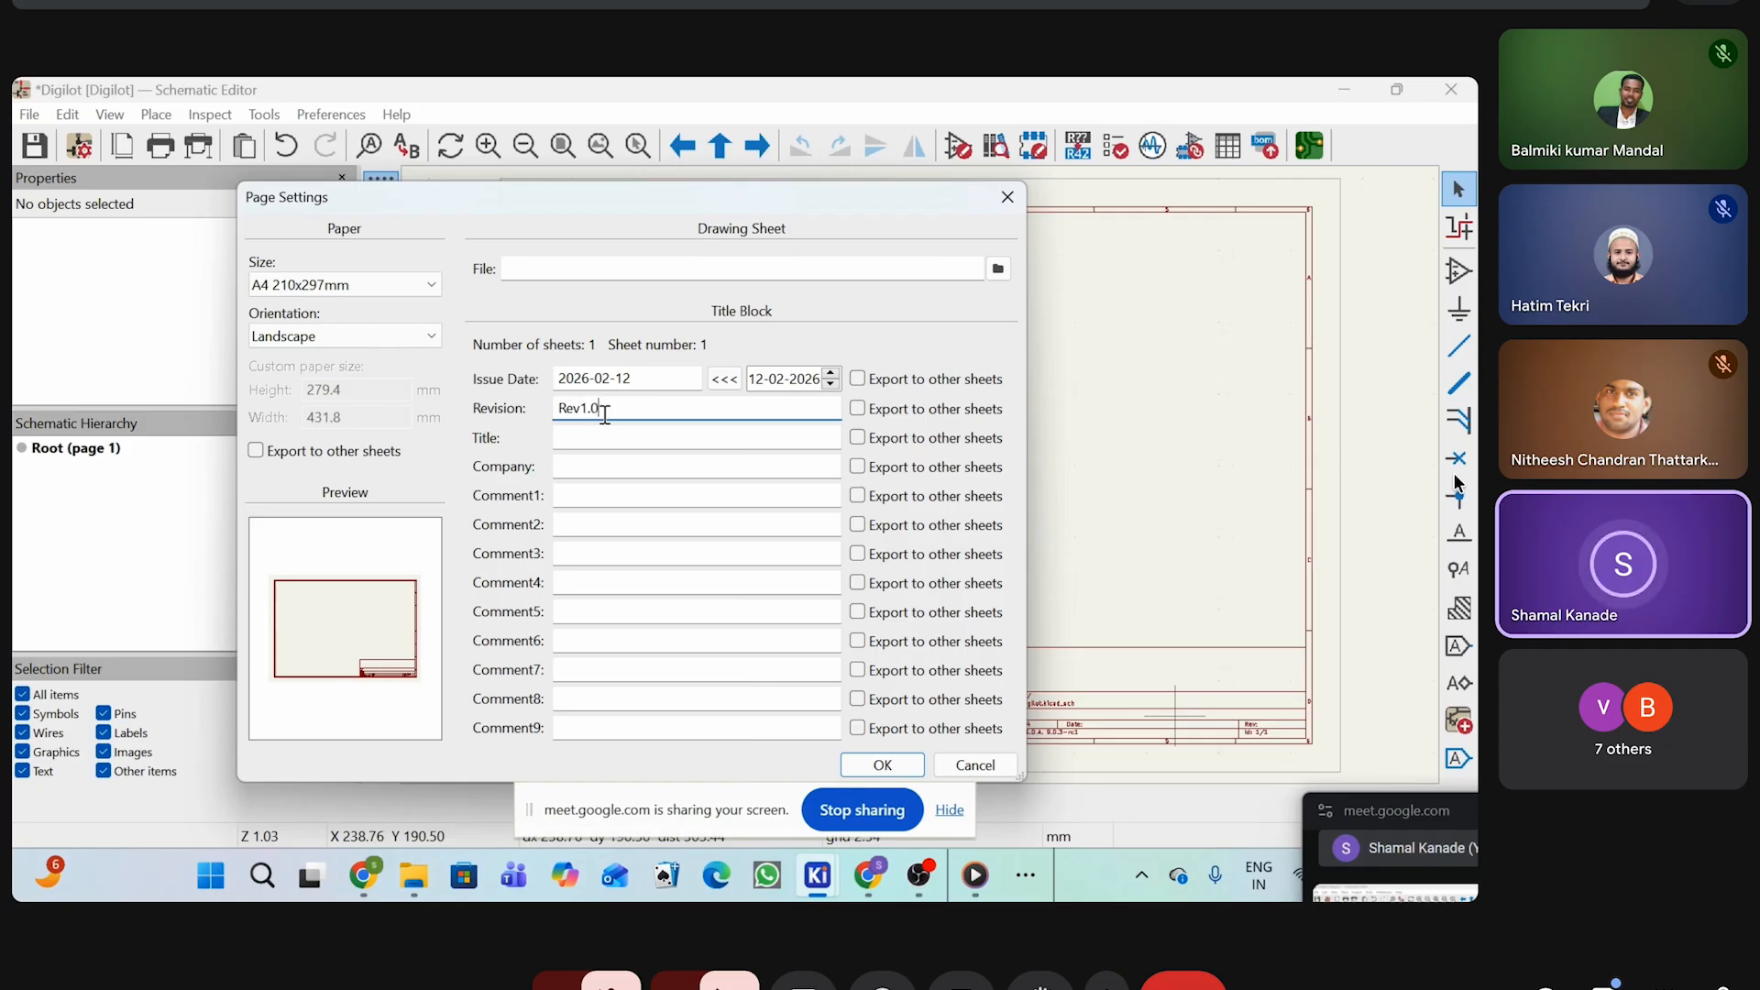
pyautogui.click(587, 442)
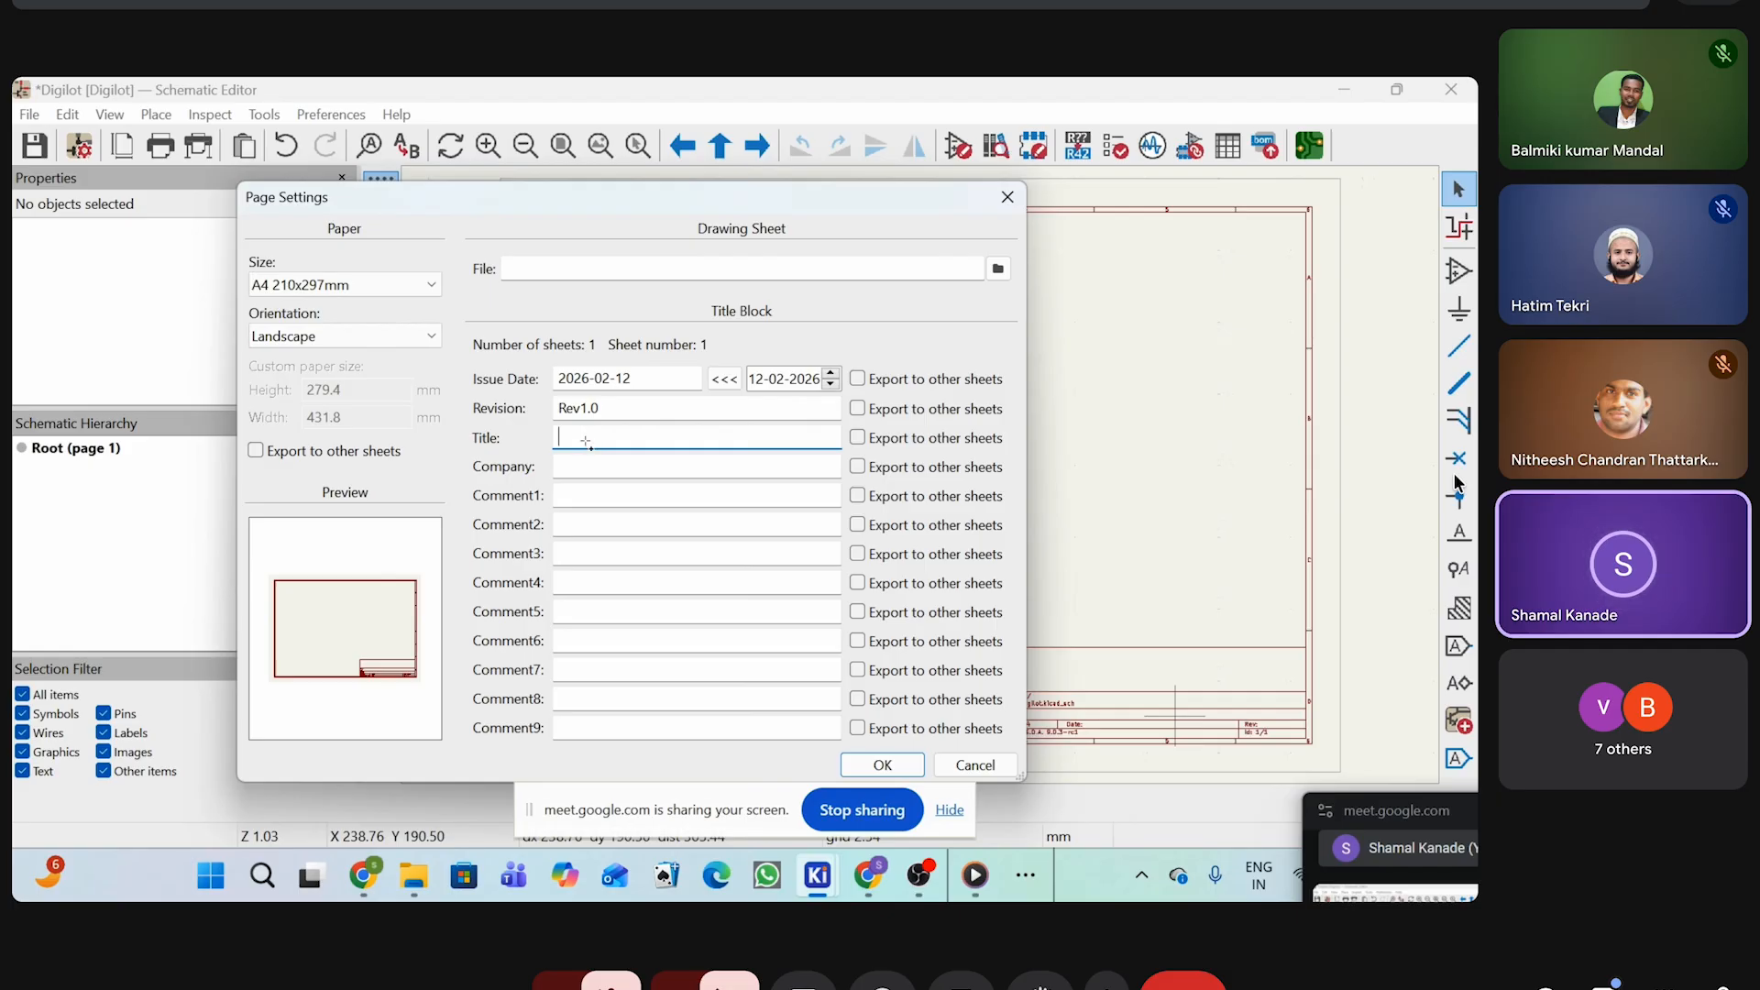
pyautogui.write('Digilot')
pyautogui.click(591, 467)
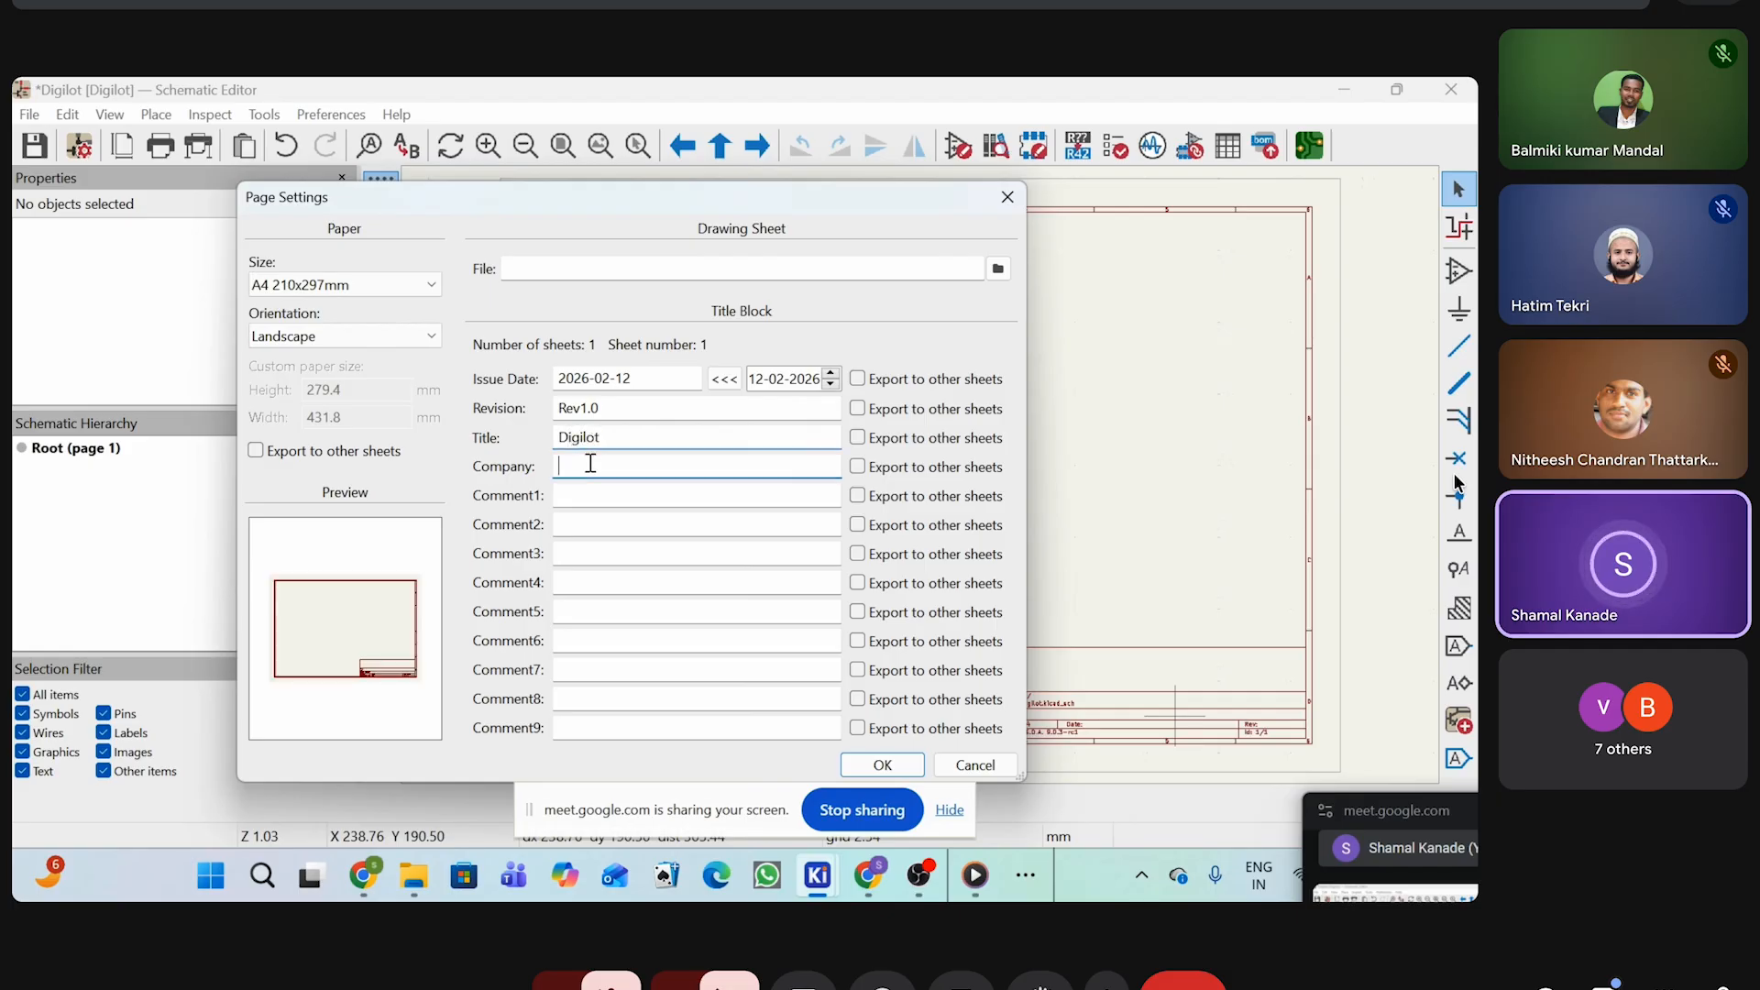
pyautogui.write('E')
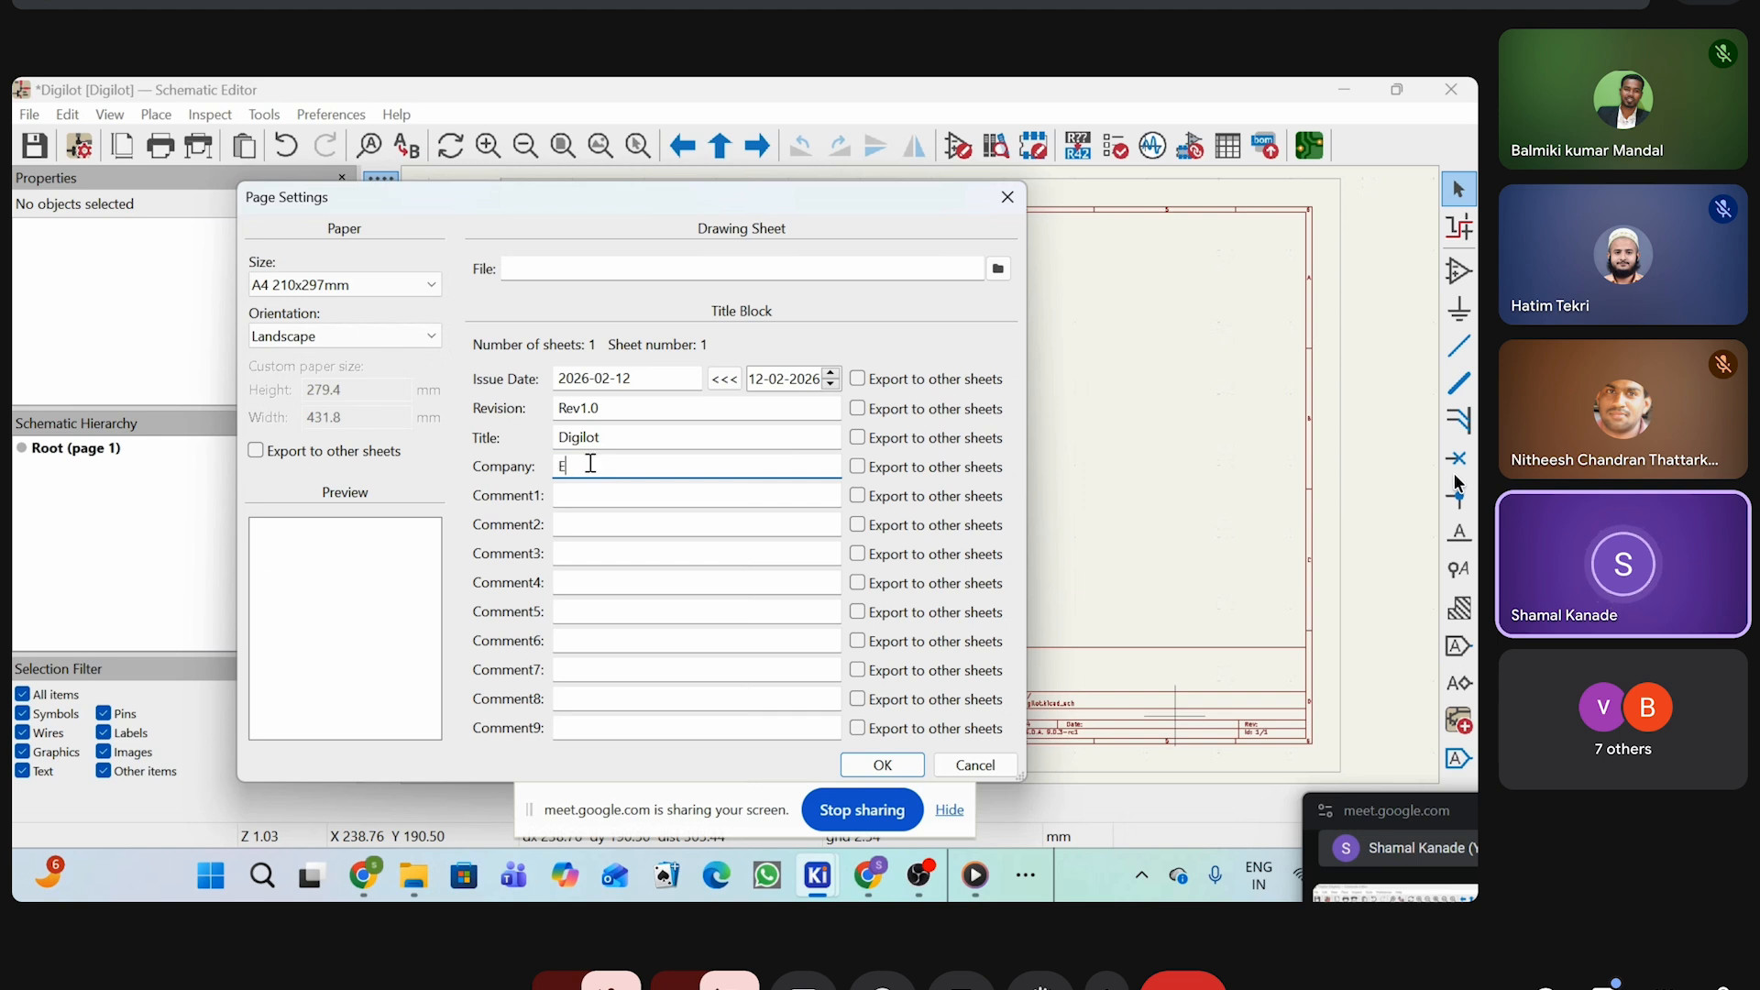
pyautogui.write('lectro4u')
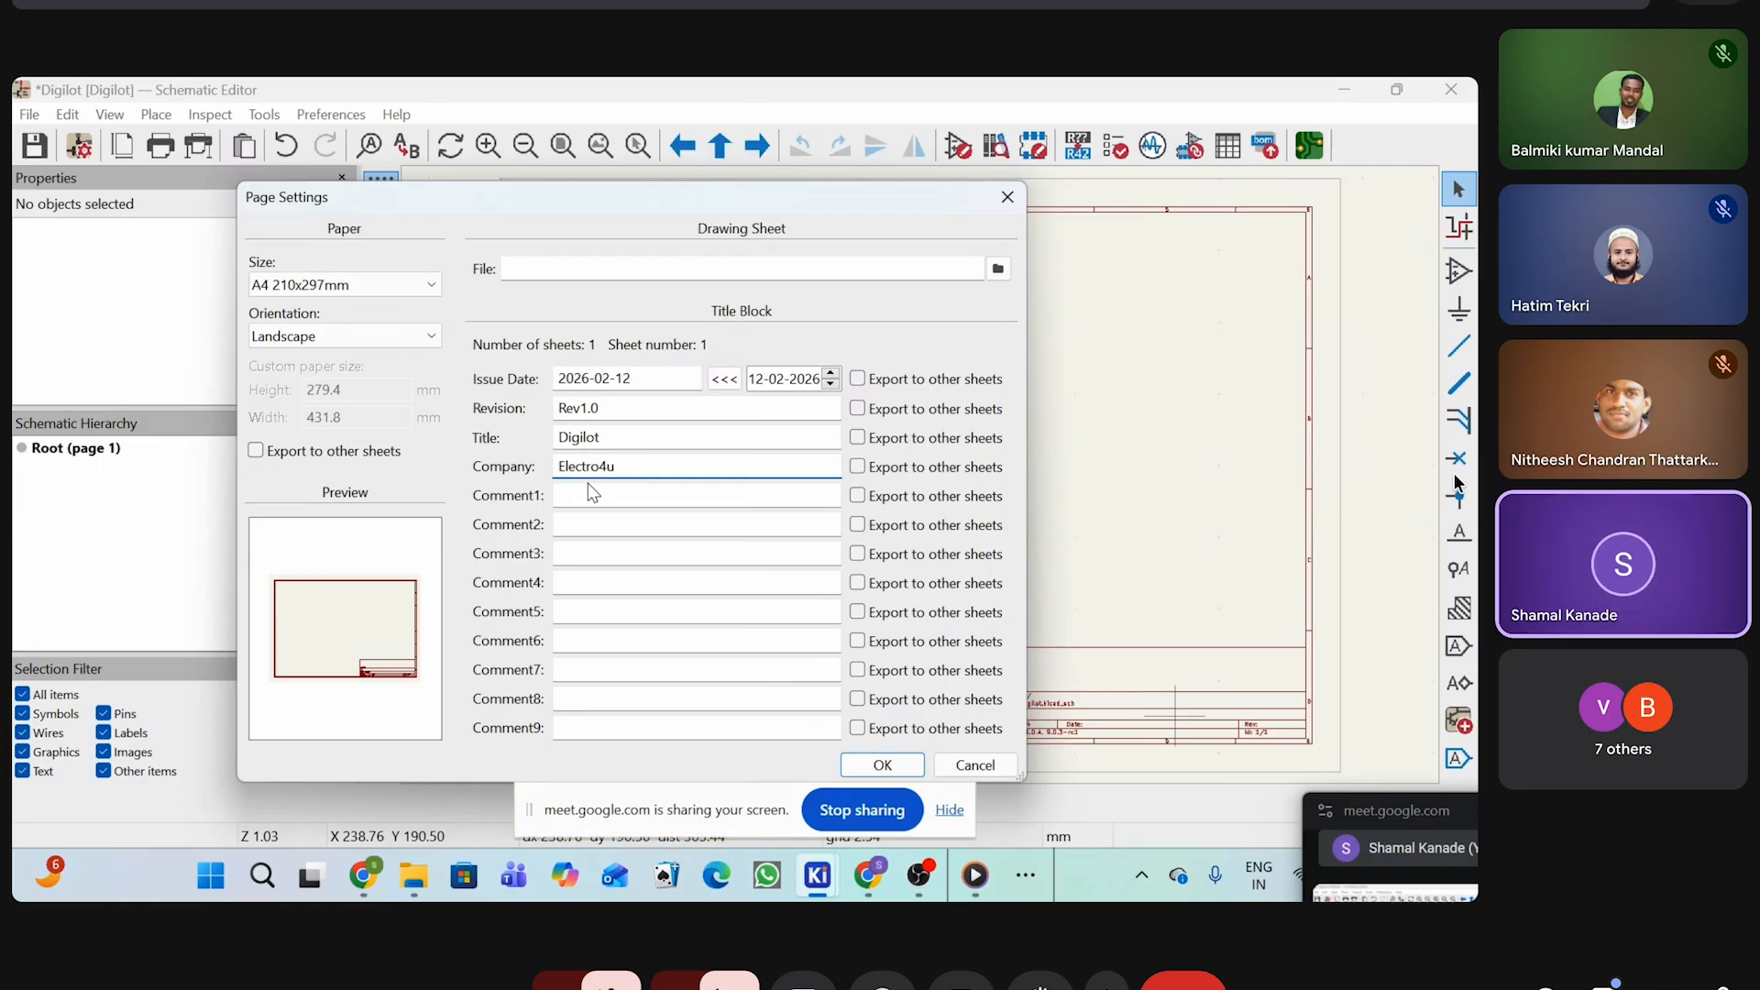
# Look over the available paper sizes in Page Settings and keep A4 210x297mm for the sheet
pyautogui.click(416, 293)
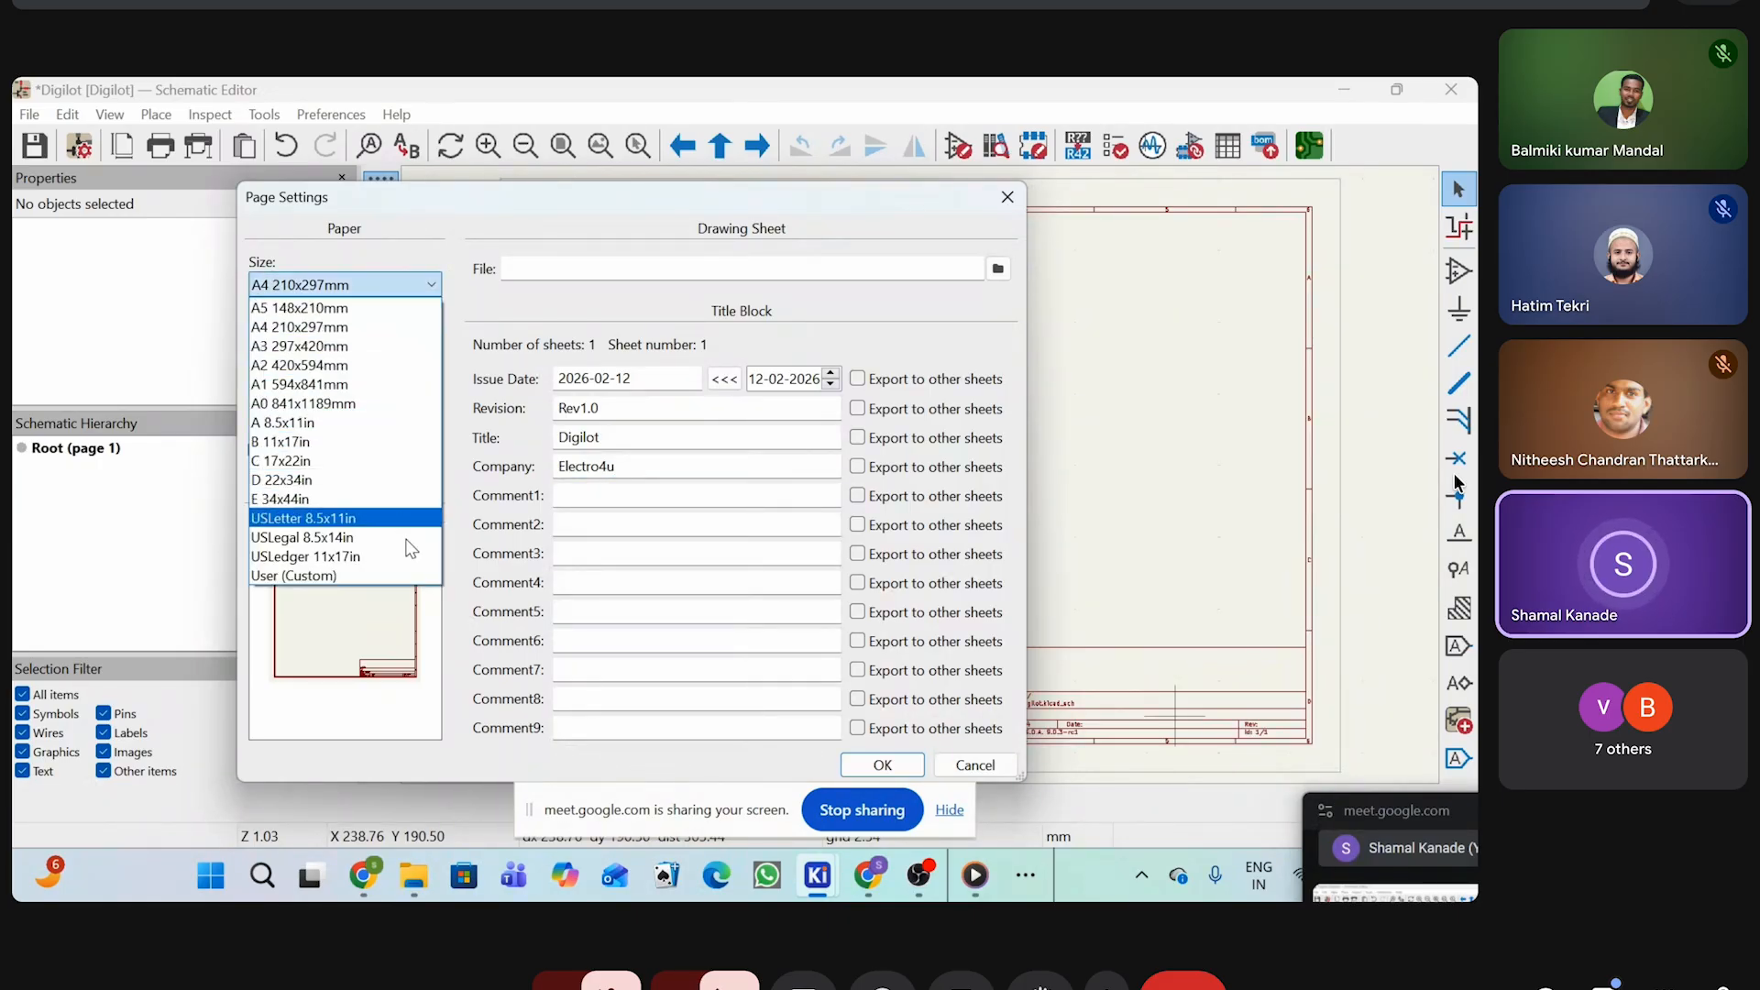
pyautogui.click(831, 228)
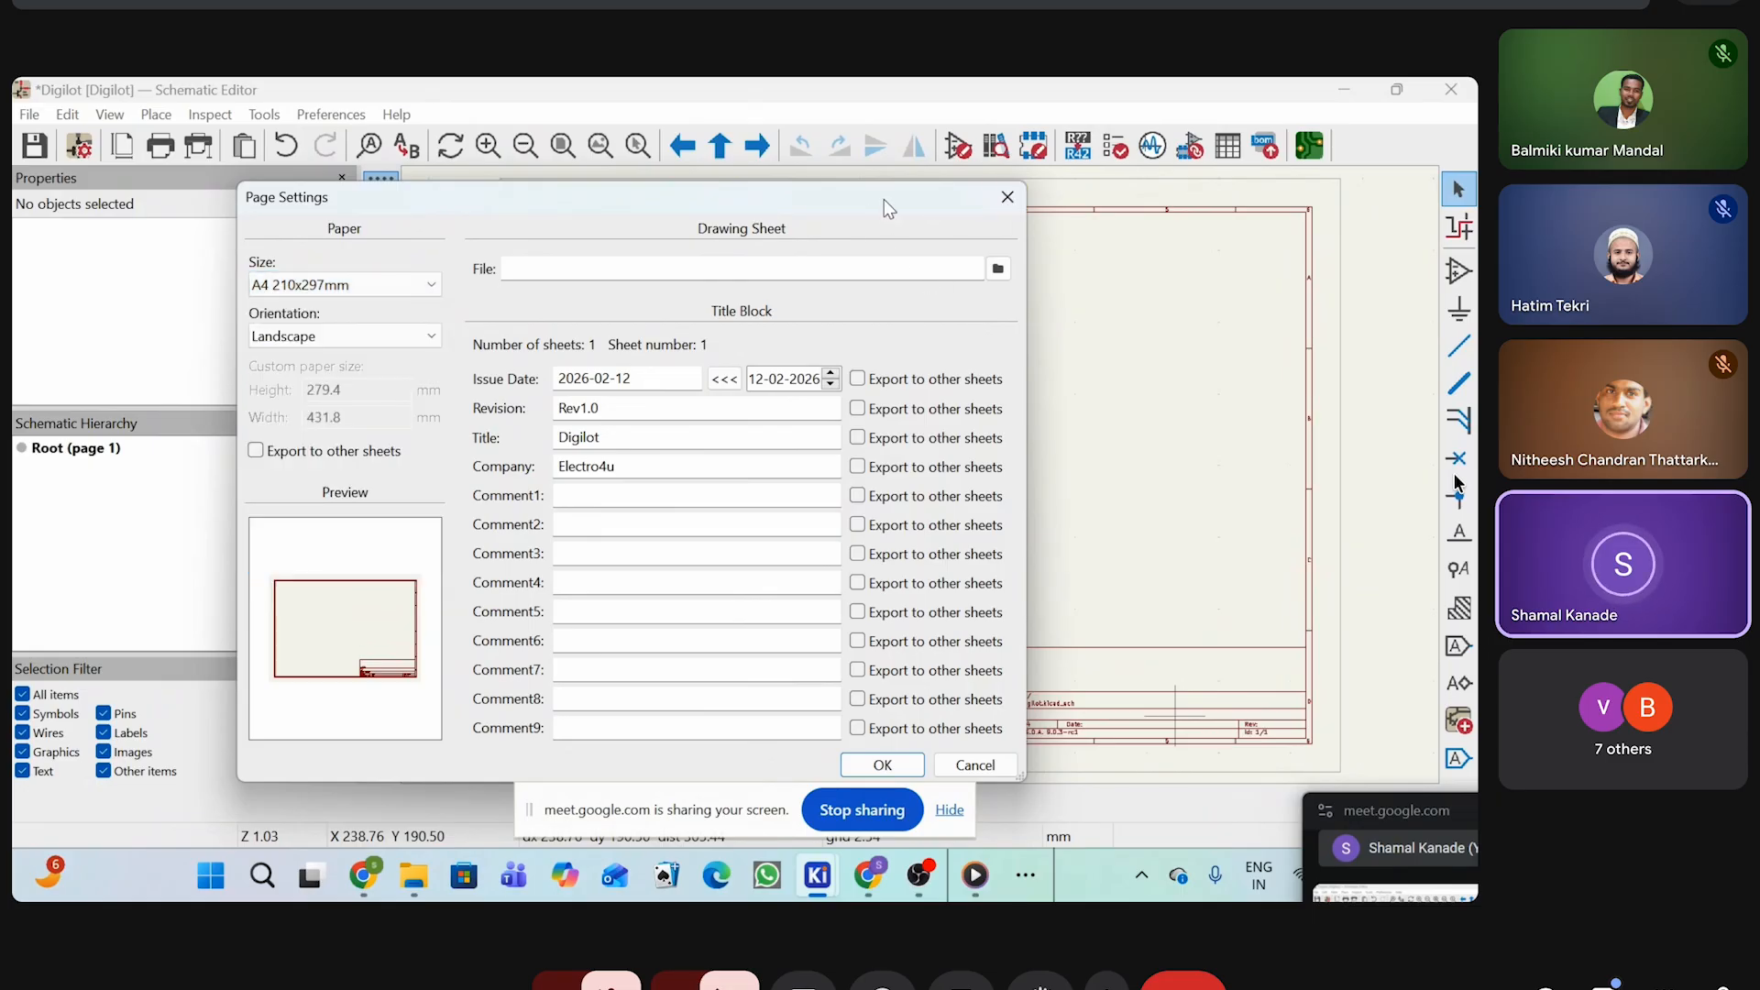
pyautogui.moveTo(884, 200); pyautogui.dragTo(1025, 487)
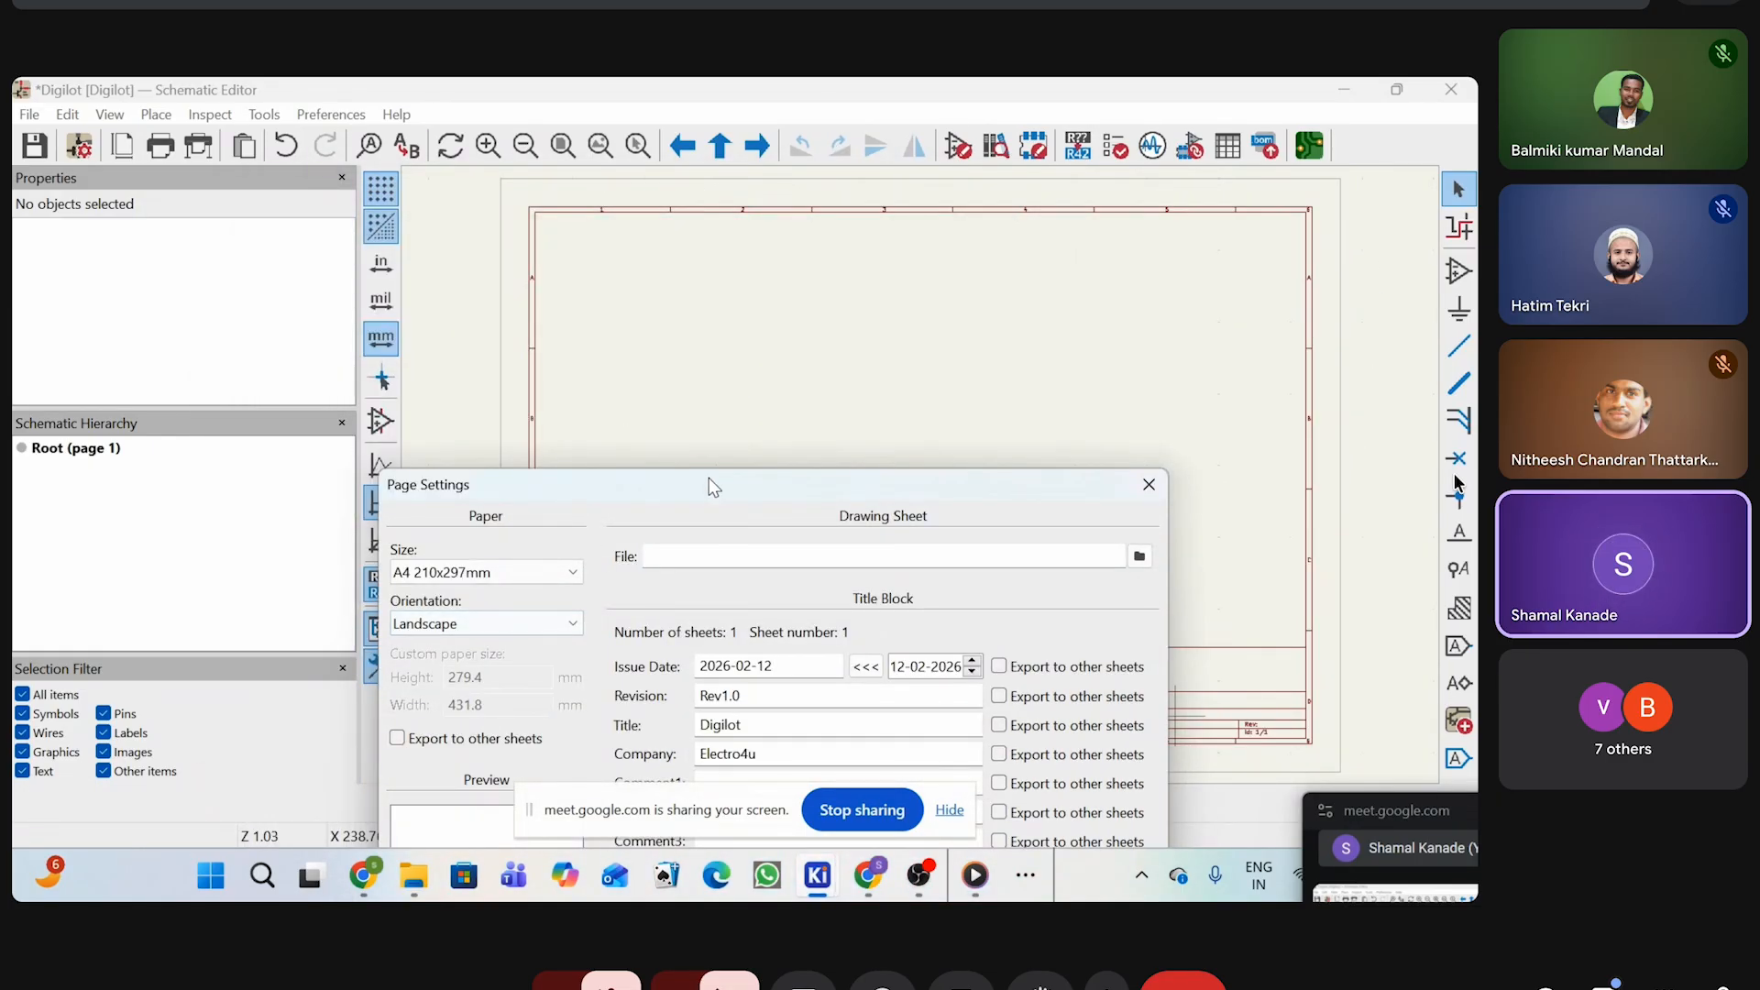
pyautogui.moveTo(708, 481); pyautogui.dragTo(706, 282)
pyautogui.click(564, 352)
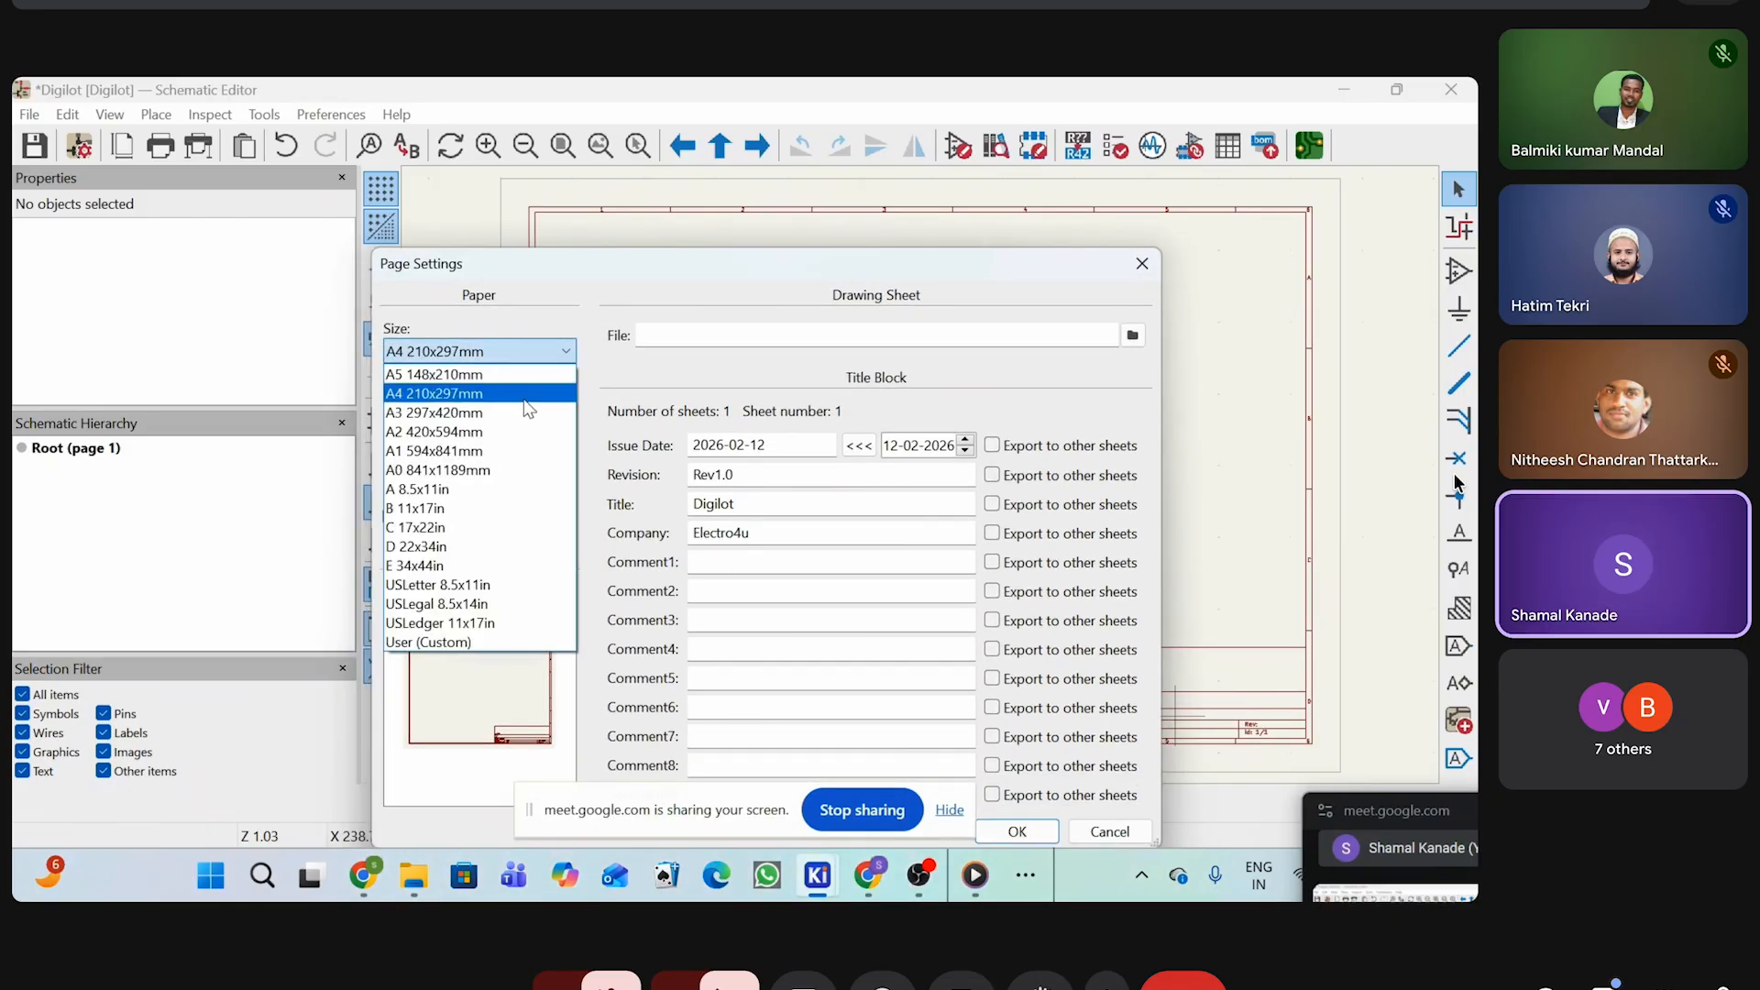
pyautogui.click(457, 396)
# Try the Portrait page orientation and set it back to Landscape
pyautogui.click(481, 405)
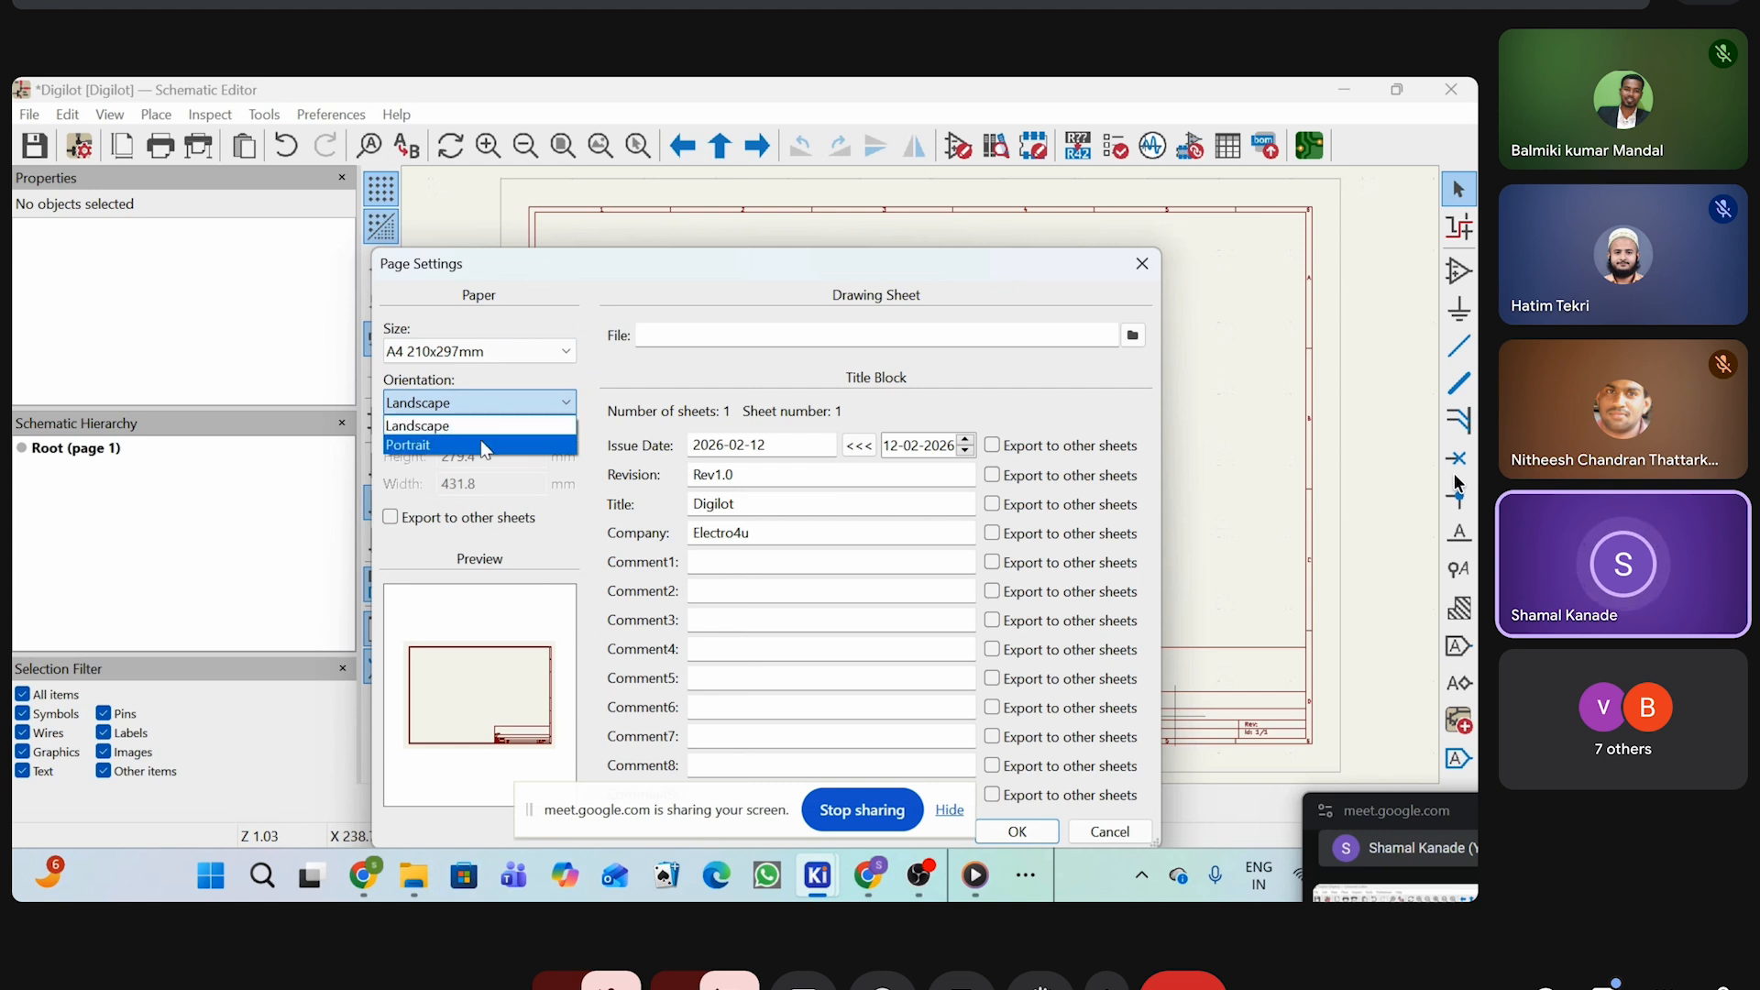
pyautogui.click(485, 447)
pyautogui.click(470, 404)
pyautogui.click(465, 427)
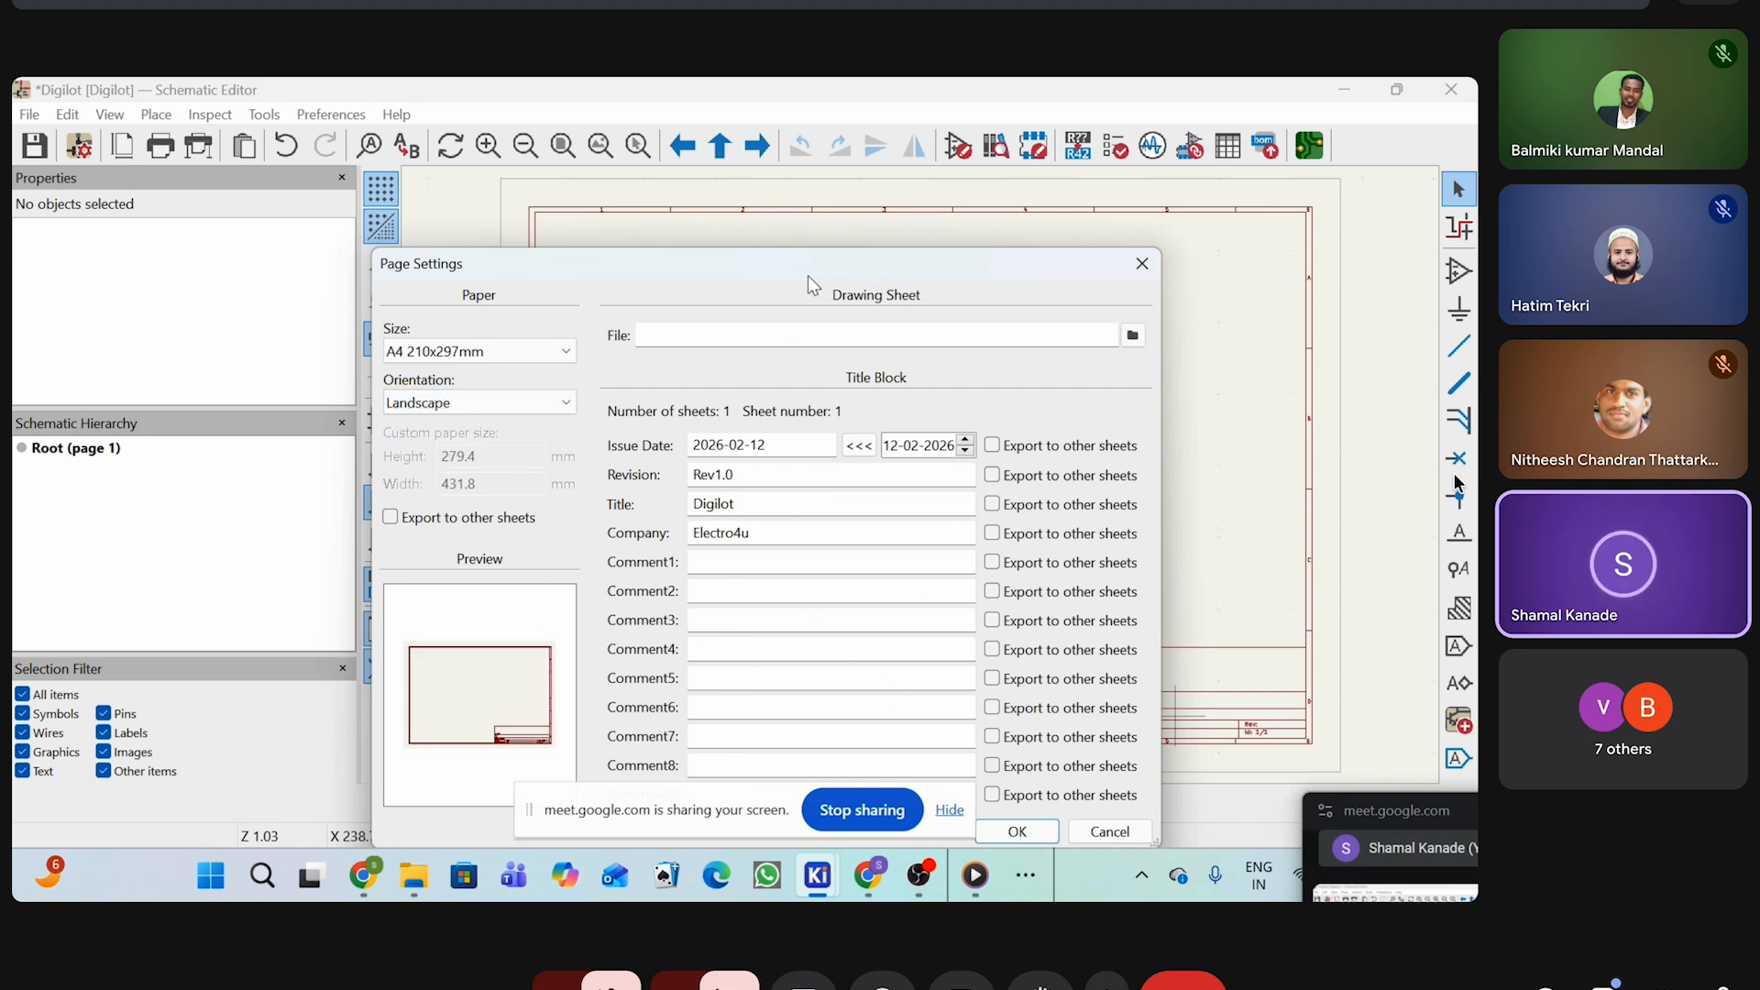
# Leave the comment fields empty and apply the page settings to the sheet
pyautogui.moveTo(810, 283); pyautogui.dragTo(879, 185)
pyautogui.click(798, 477)
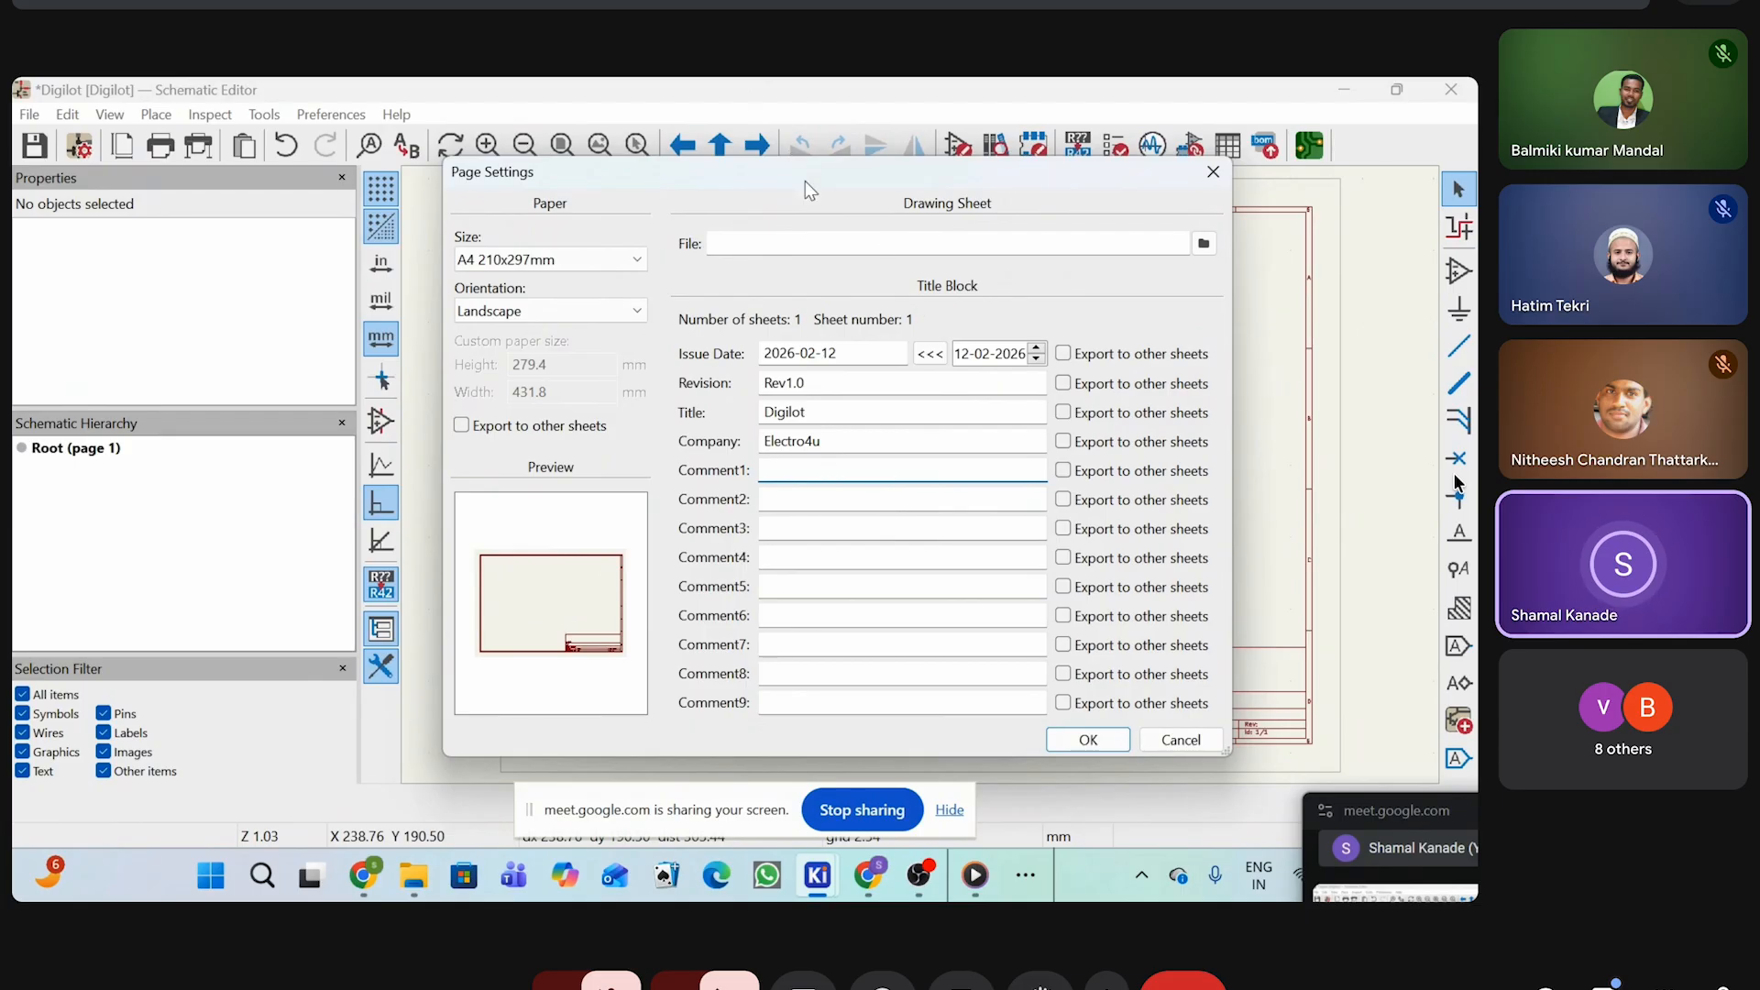
pyautogui.moveTo(805, 180); pyautogui.dragTo(891, 773)
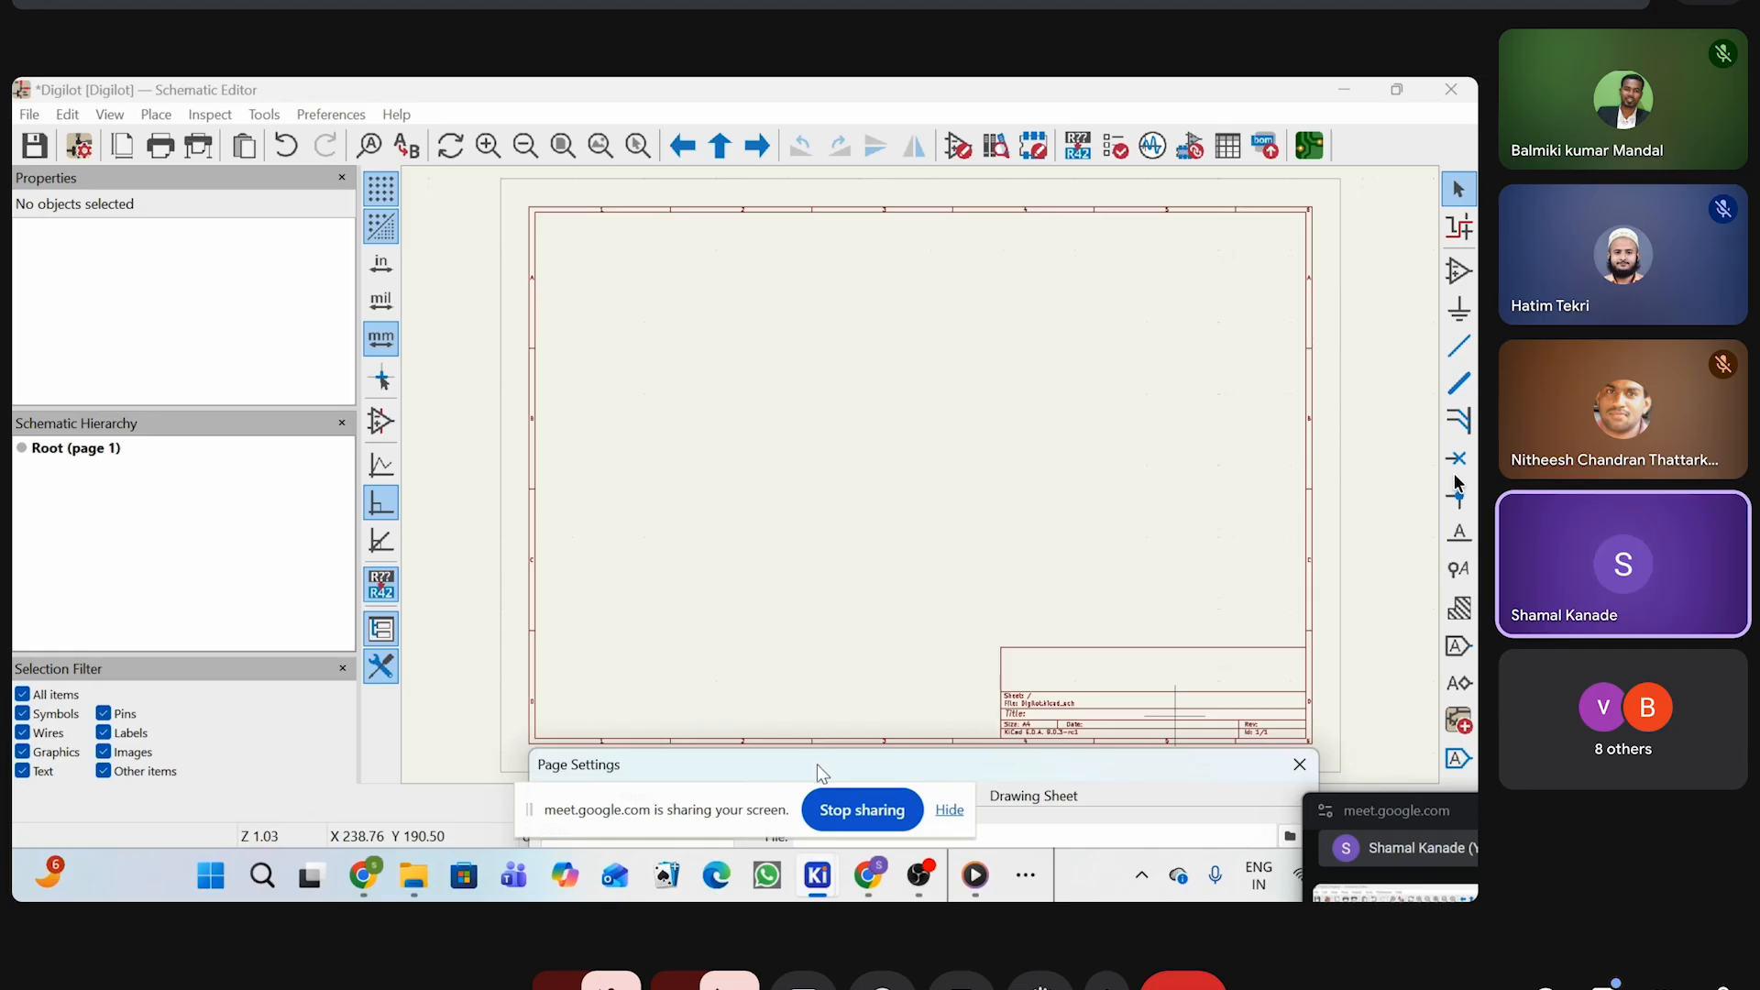
pyautogui.moveTo(817, 771); pyautogui.dragTo(715, 417)
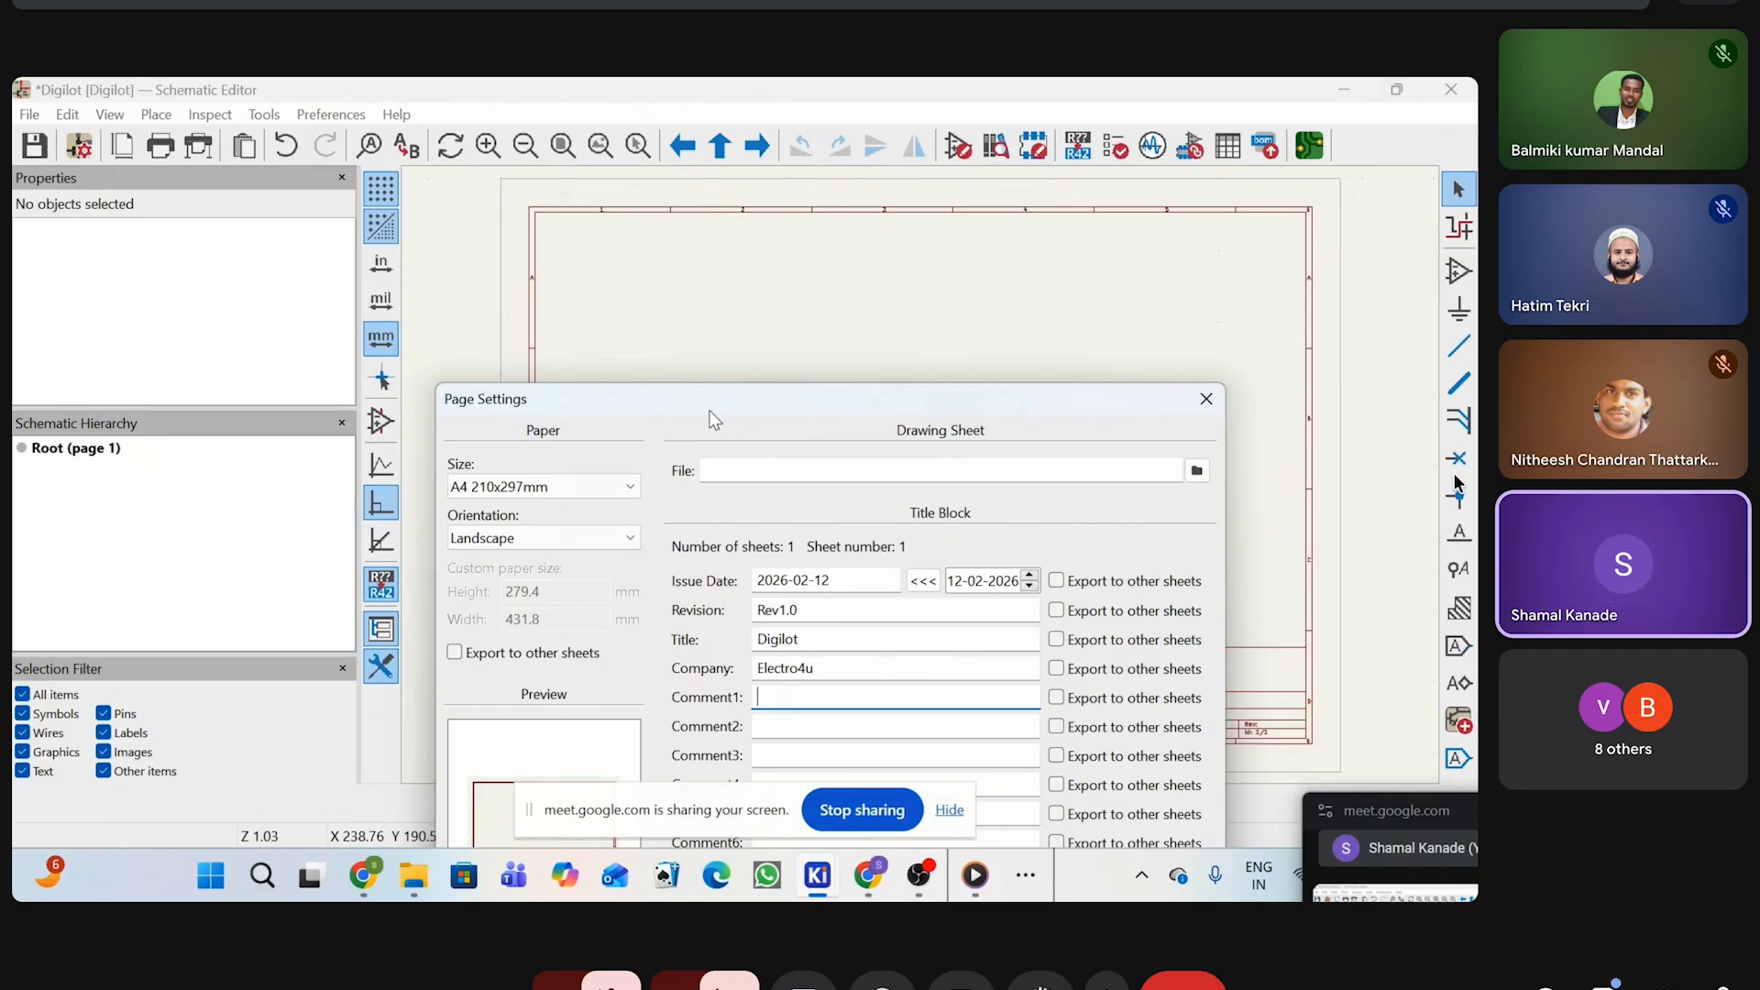
pyautogui.moveTo(1084, 418); pyautogui.dragTo(1084, 437)
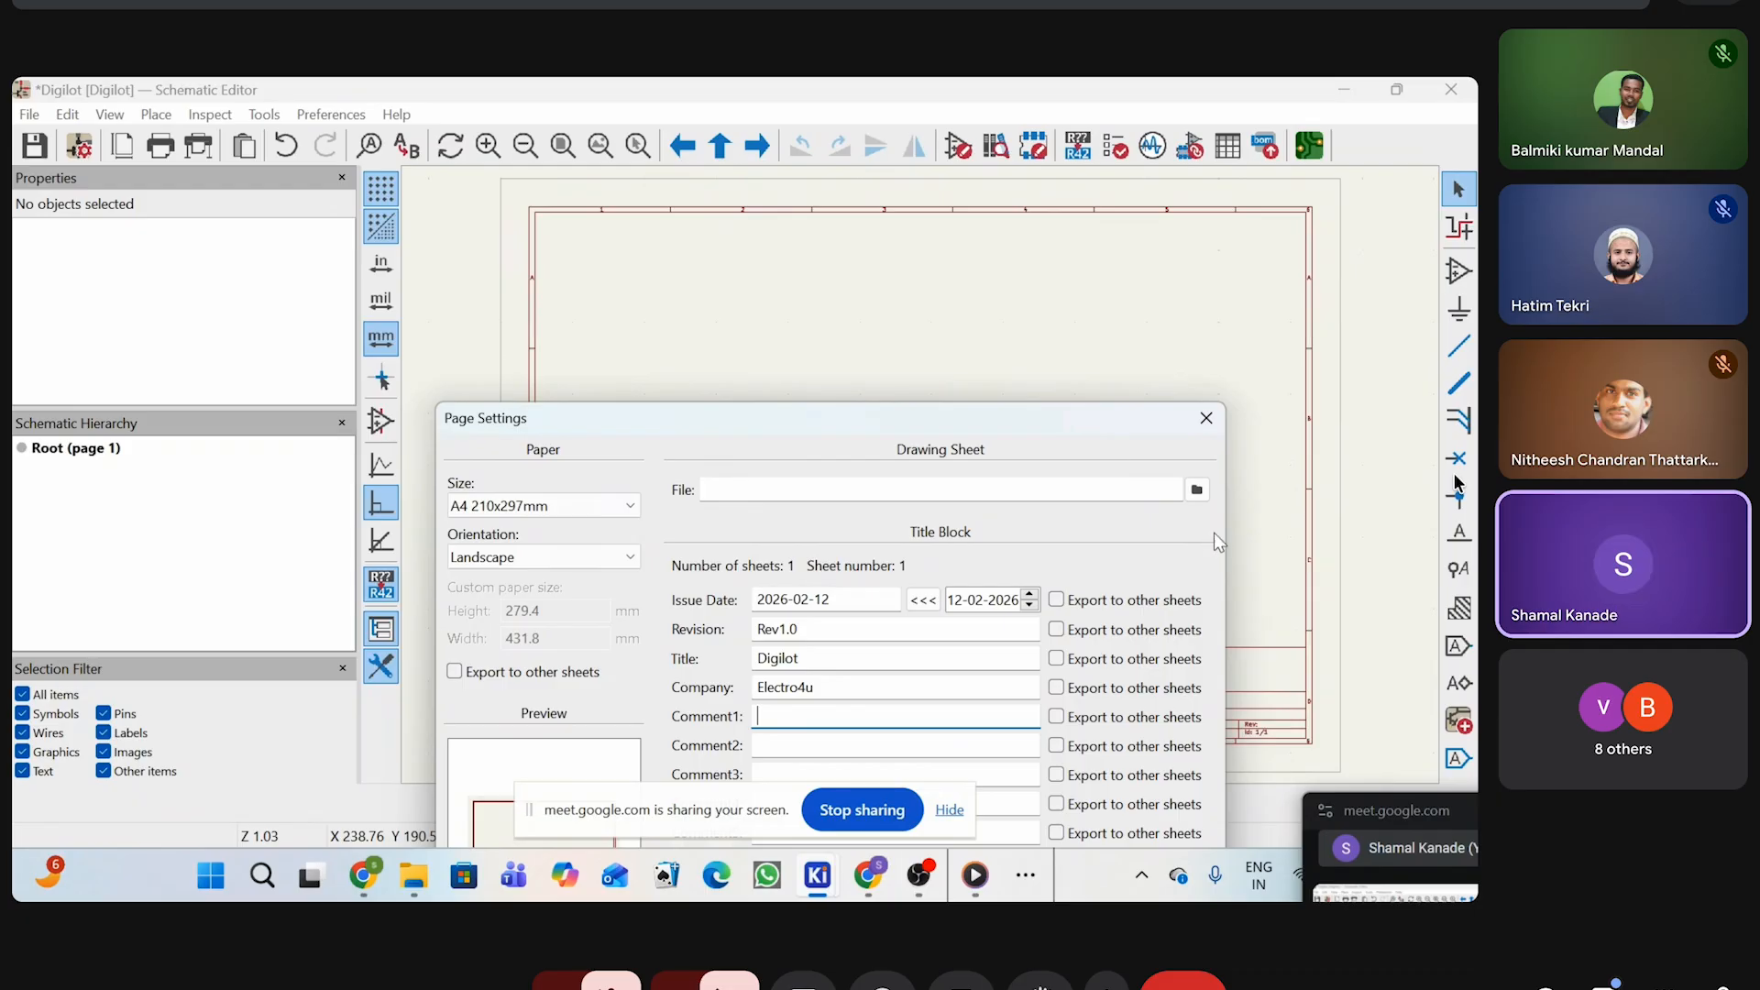
pyautogui.moveTo(958, 415); pyautogui.dragTo(951, 326)
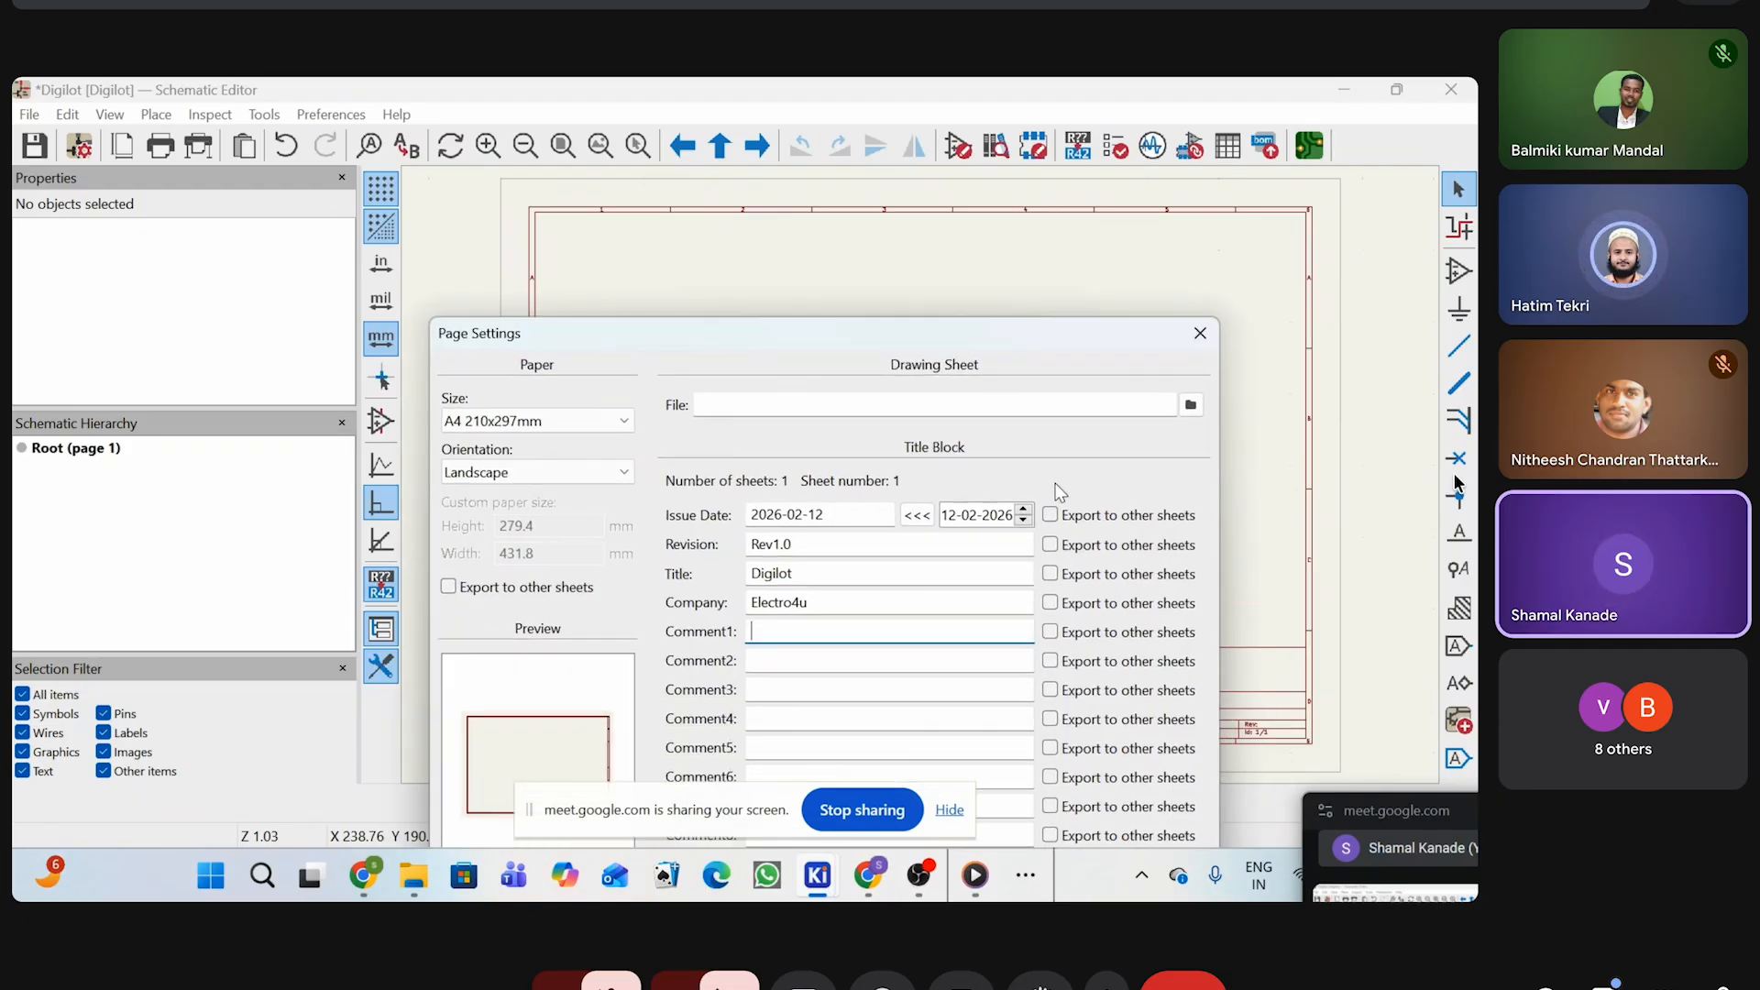
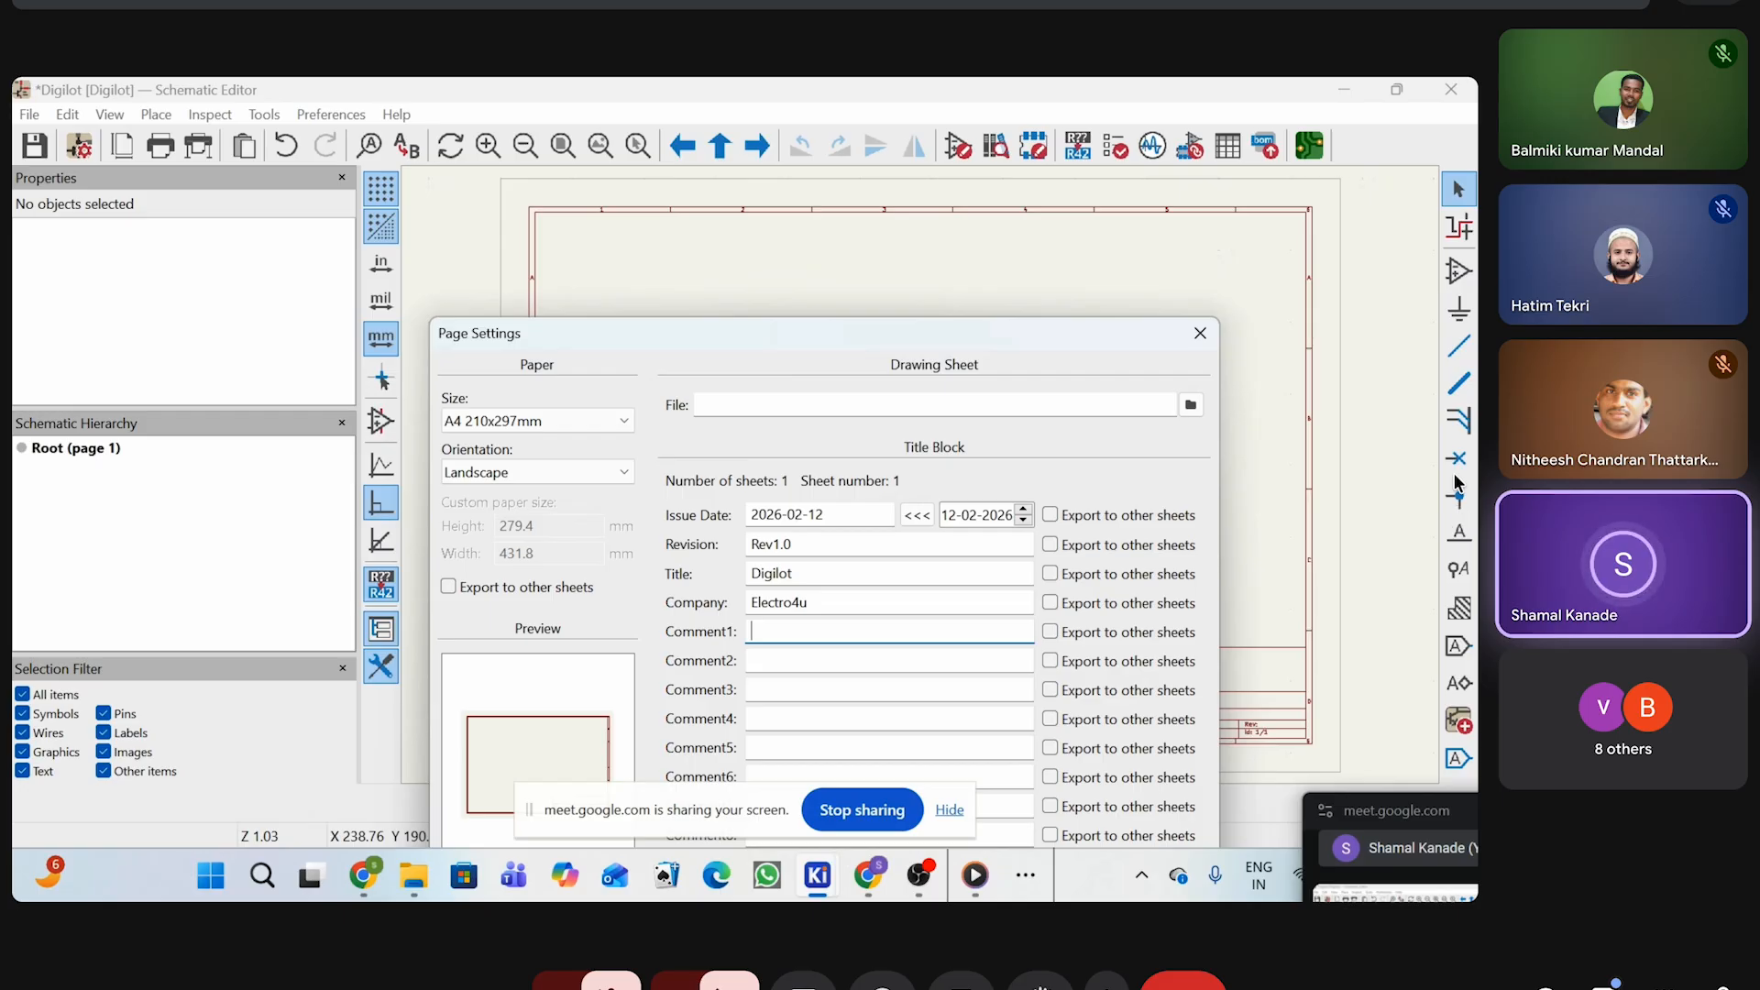
pyautogui.moveTo(923, 339); pyautogui.dragTo(897, 239)
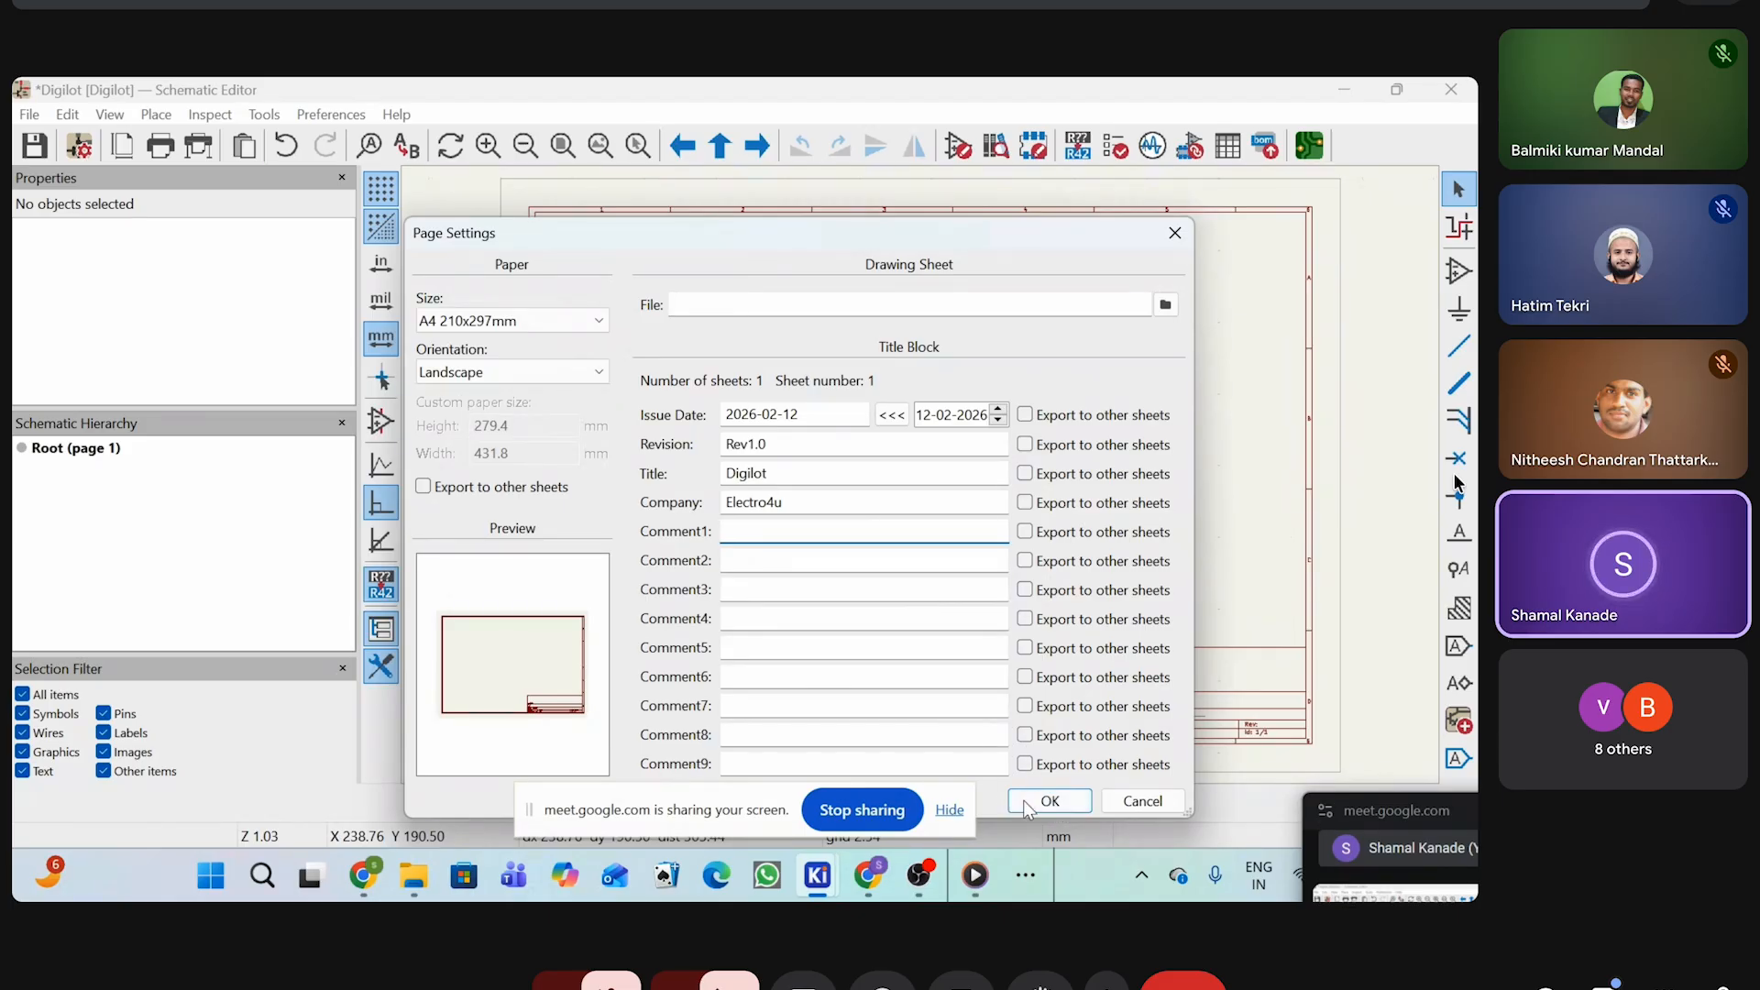
pyautogui.moveTo(759, 819); pyautogui.dragTo(751, 855)
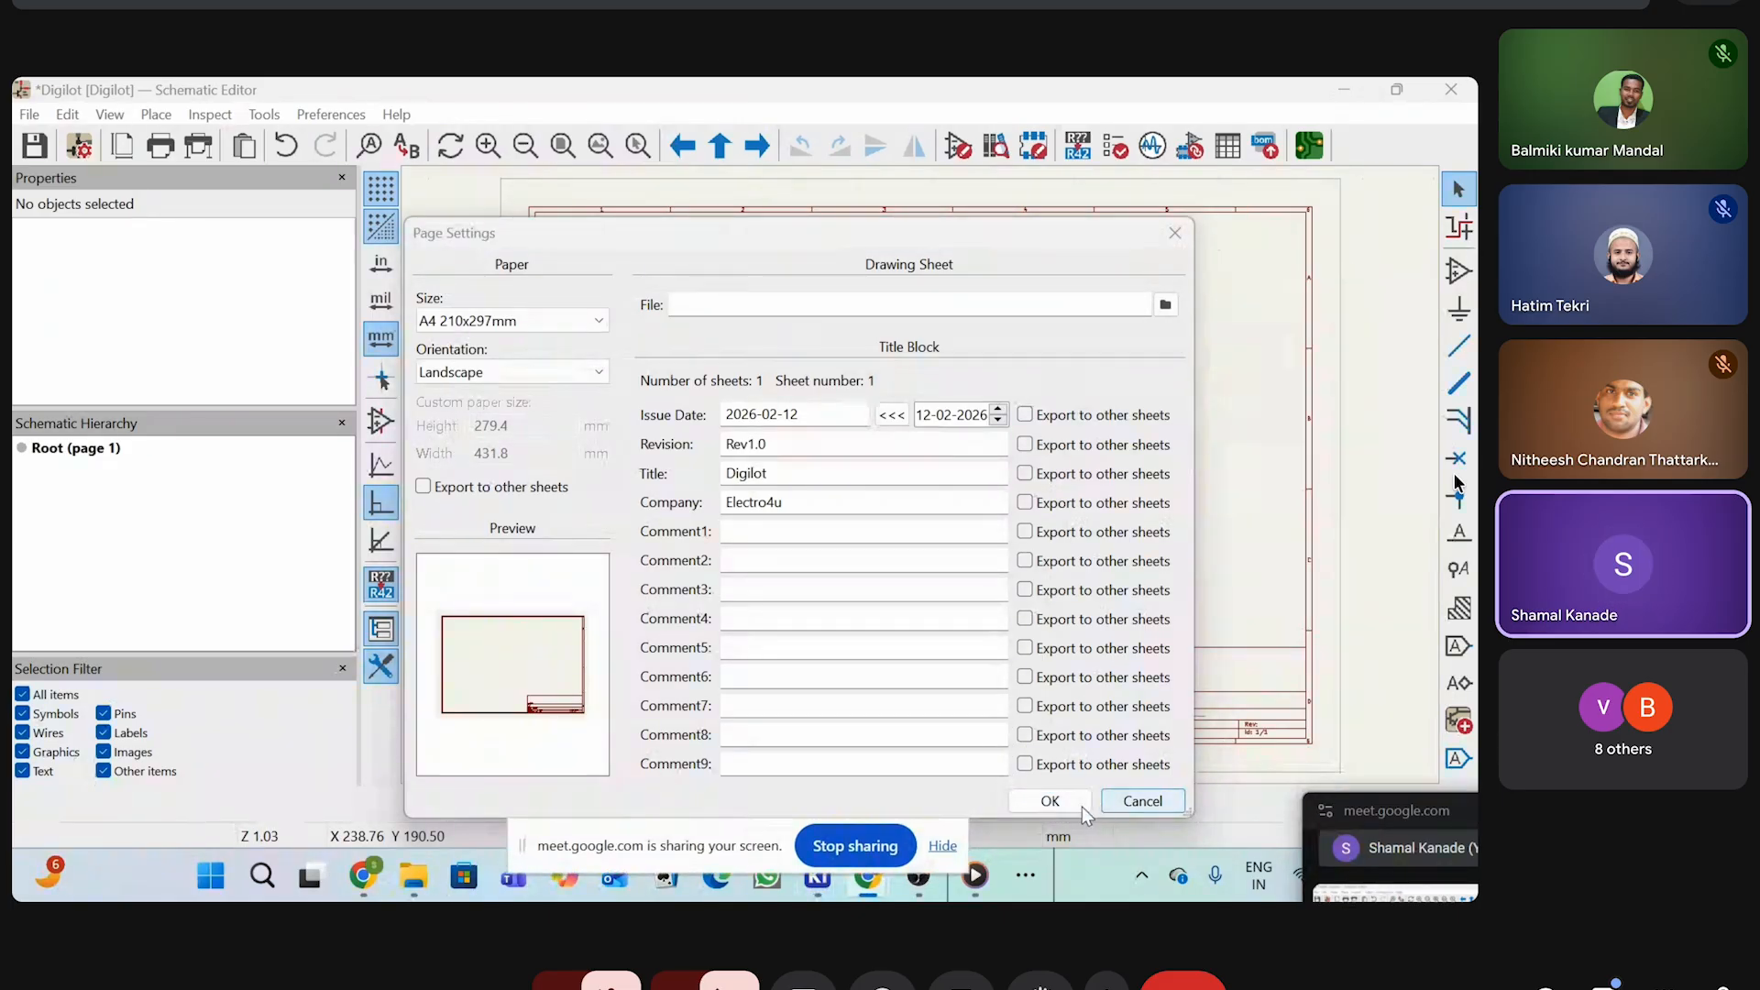
pyautogui.click(1065, 806)
# Examine the sheet's title block for the company, title, date and revision entries, and view the whole sheet
pyautogui.scroll(6, 1118, 698)
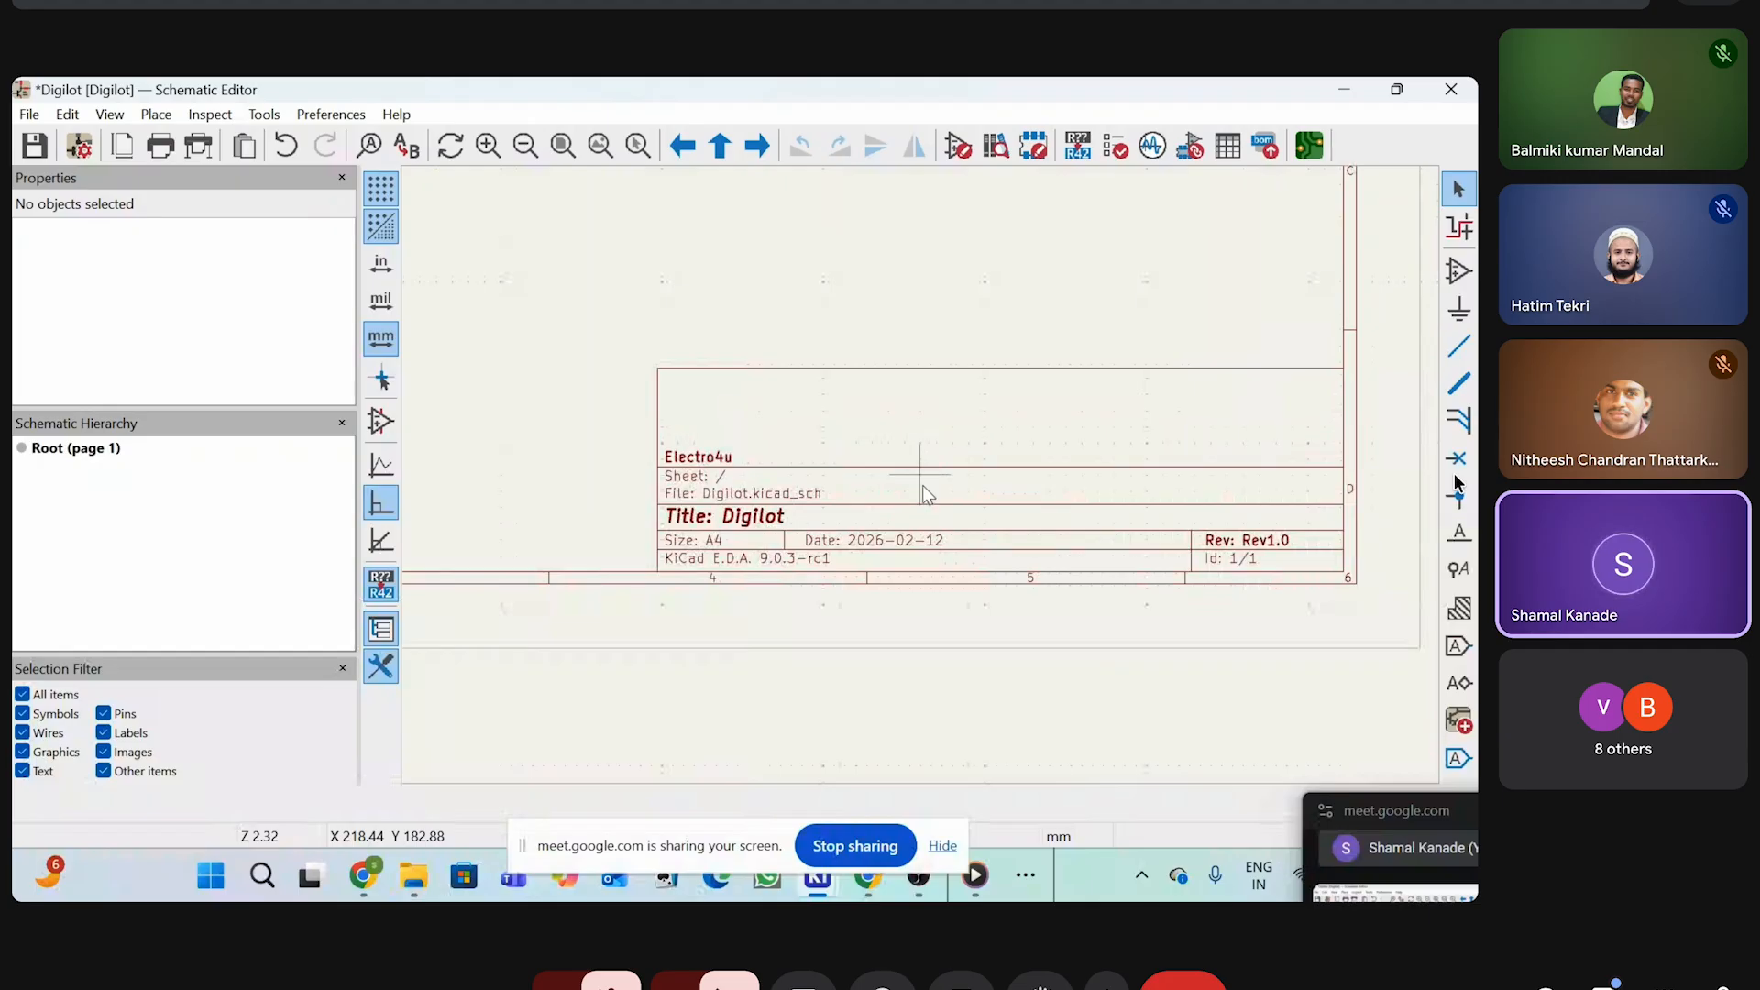
pyautogui.scroll(-2, 921, 475)
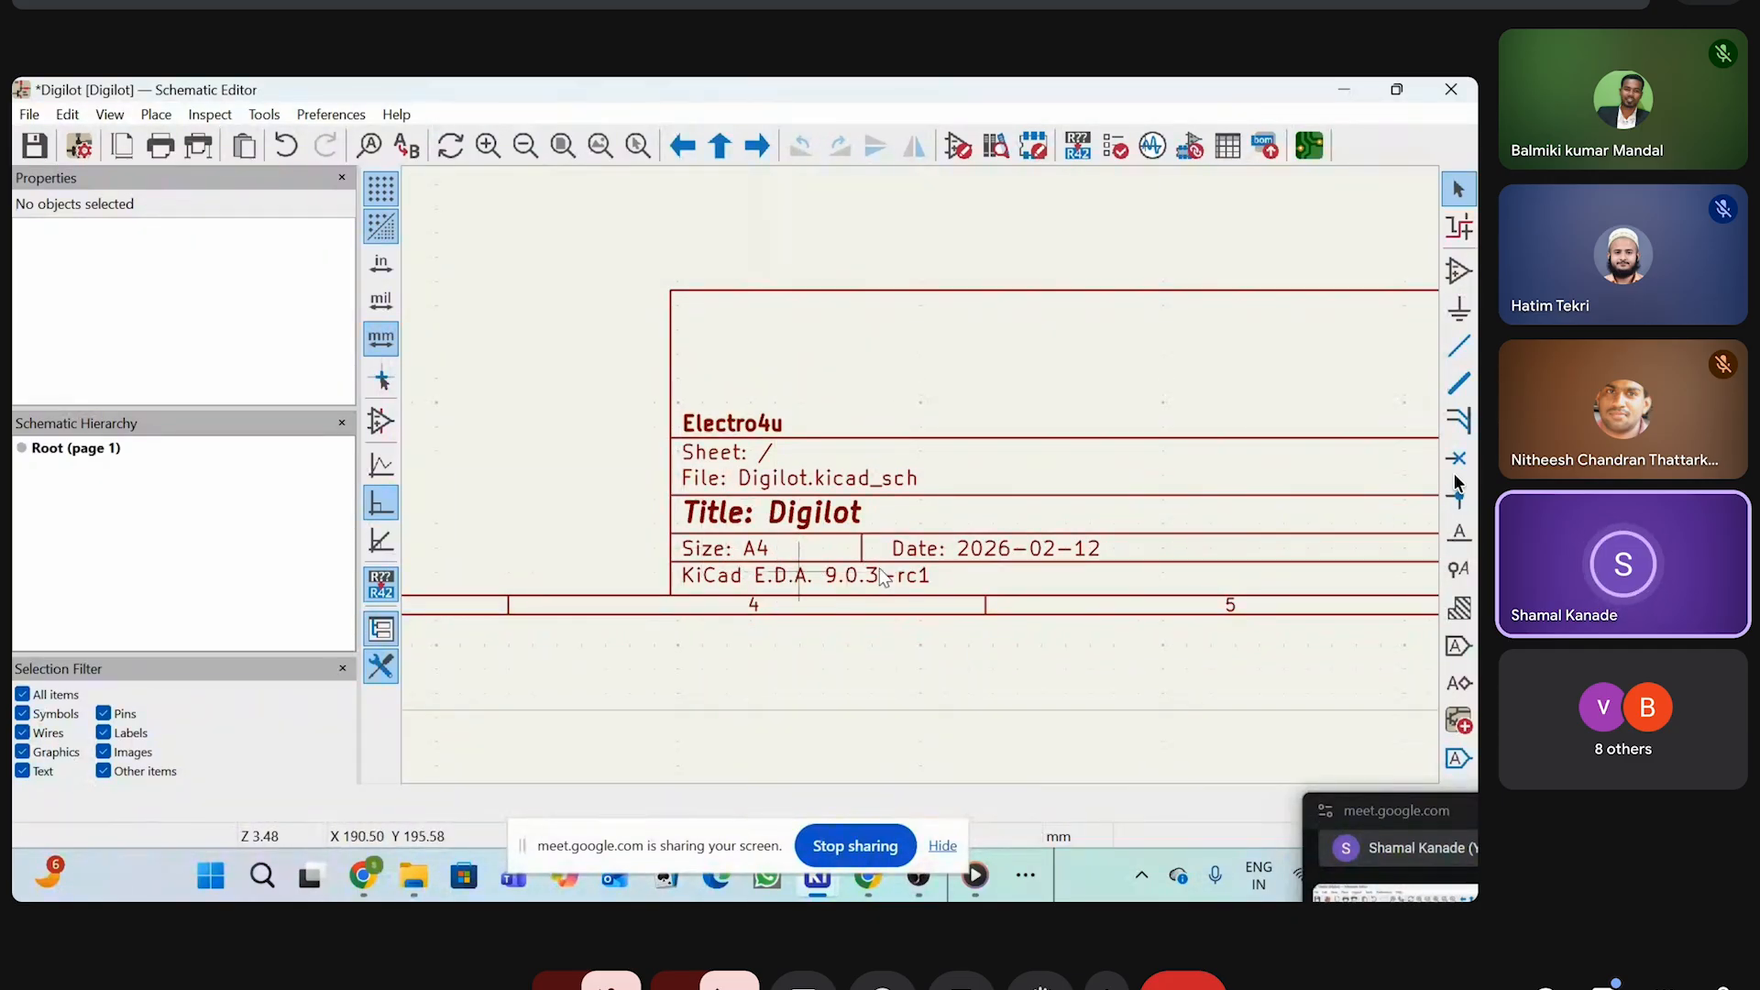
pyautogui.scroll(-2, 824, 329)
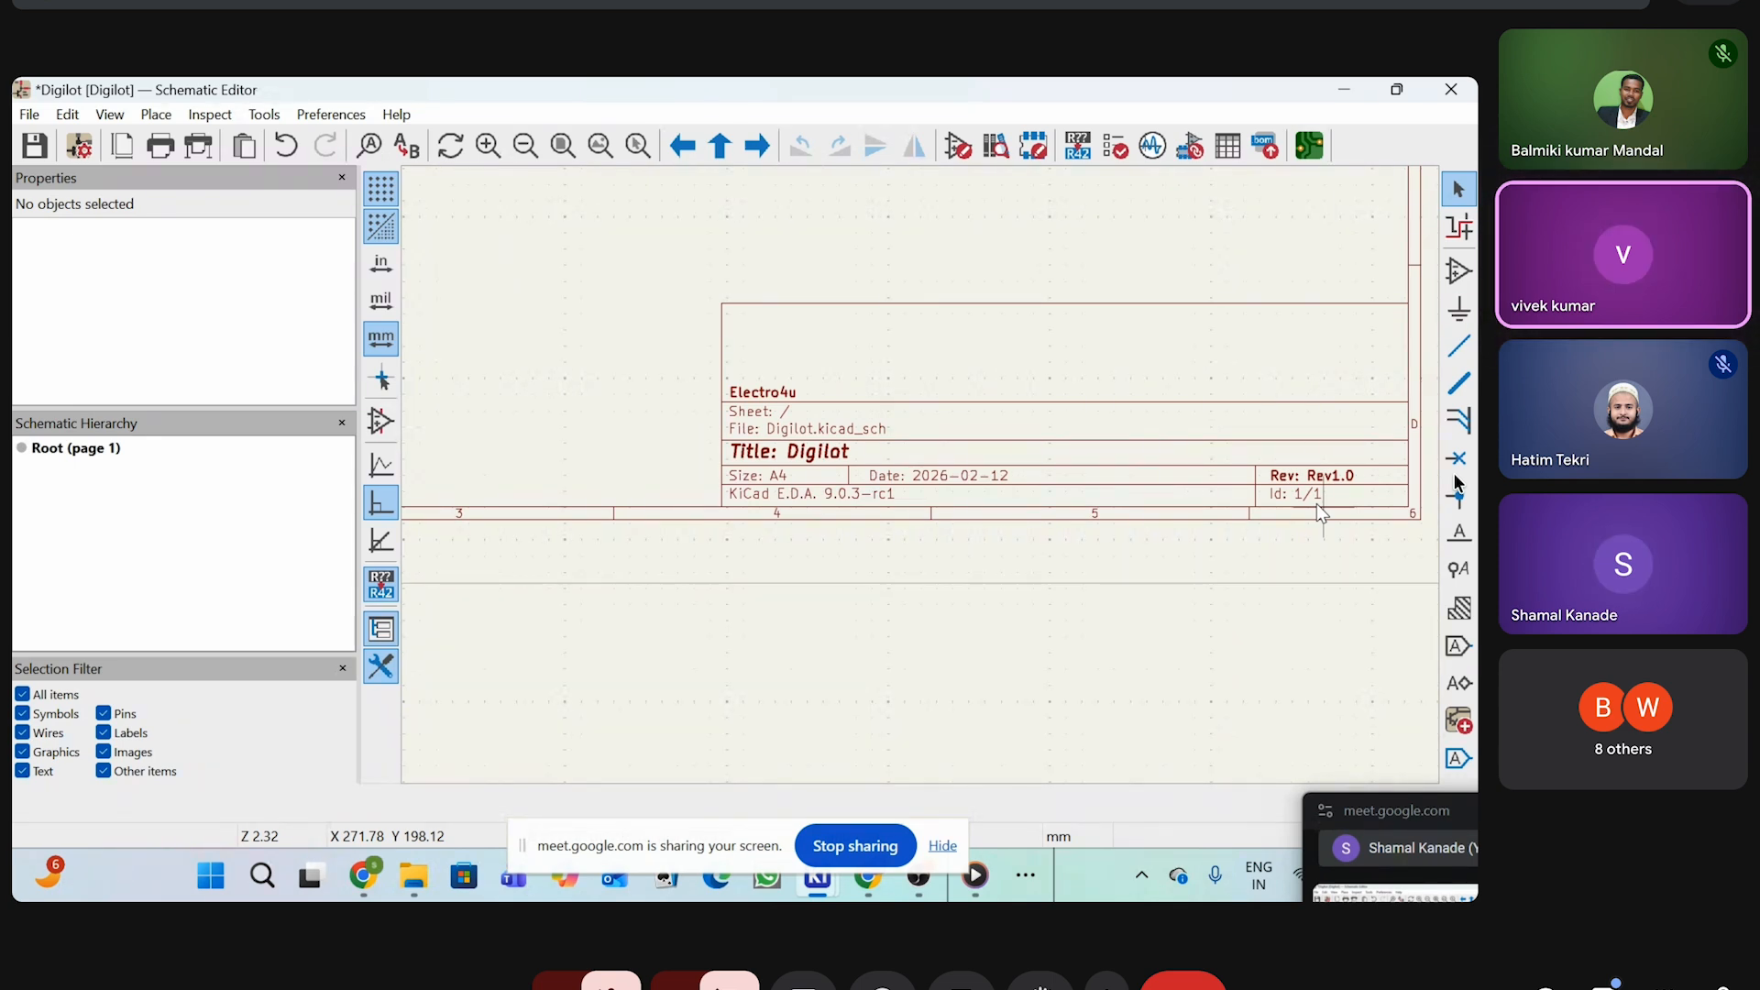
pyautogui.scroll(-3, 1316, 503)
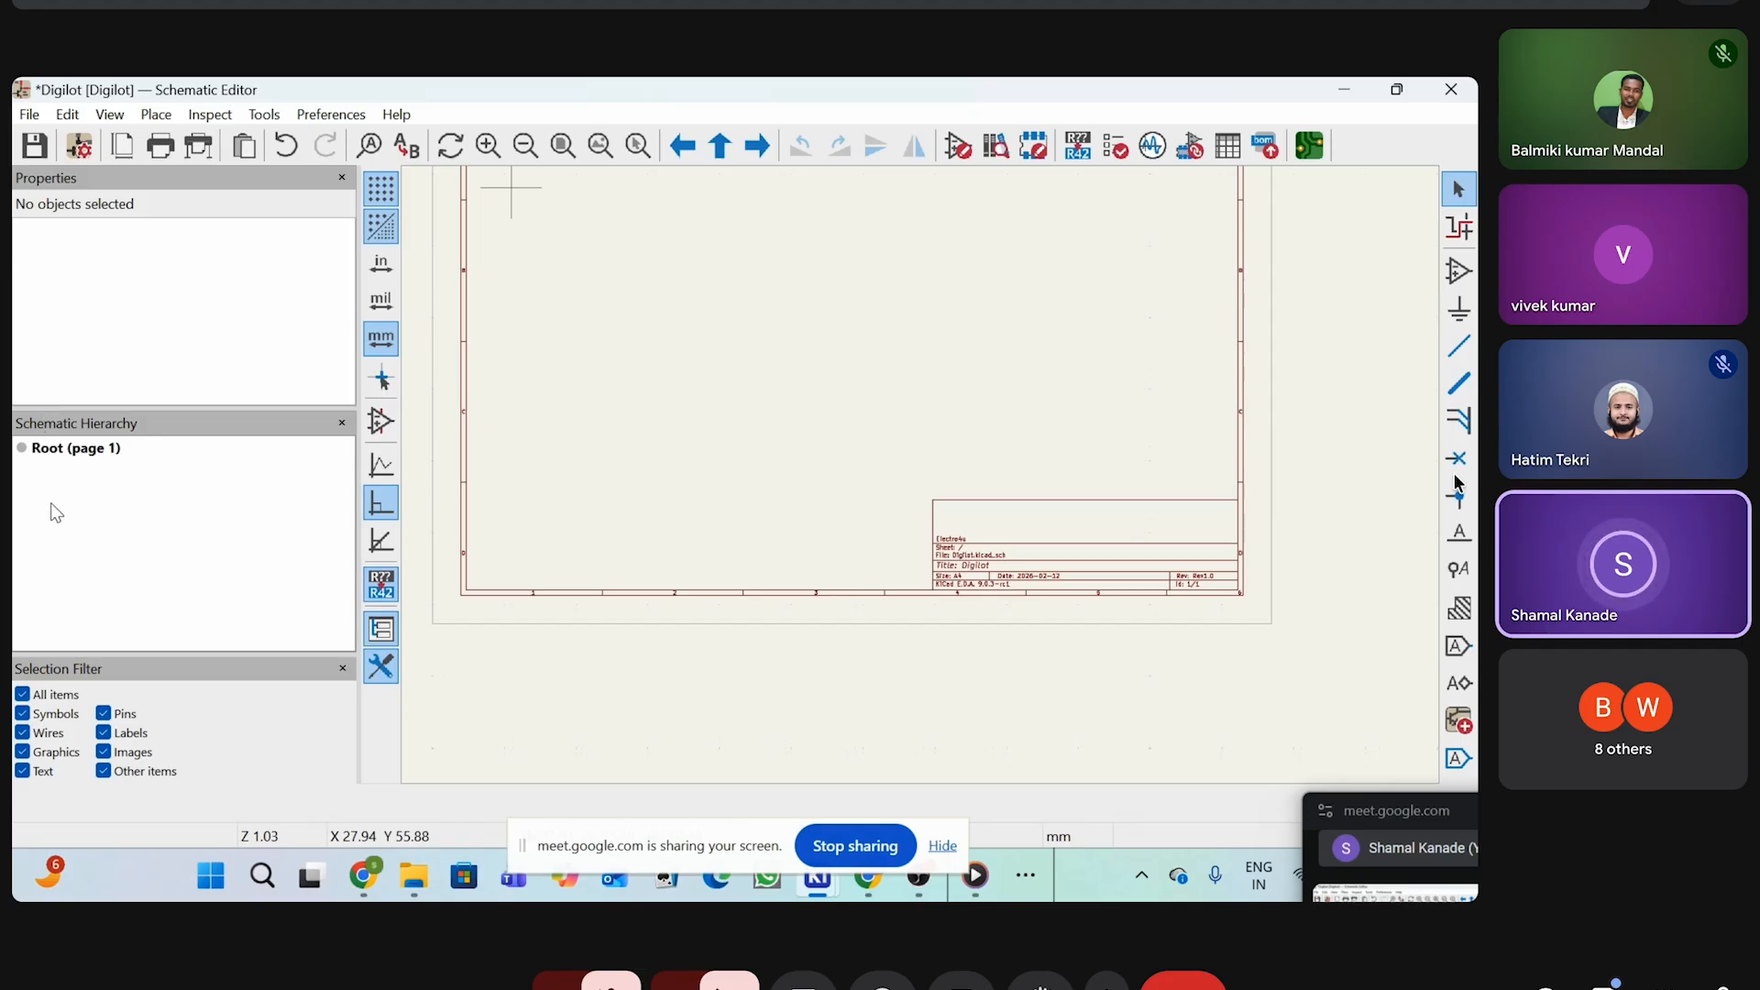
pyautogui.scroll(-4, 935, 479)
pyautogui.scroll(4, 924, 484)
pyautogui.scroll(-2, 924, 480)
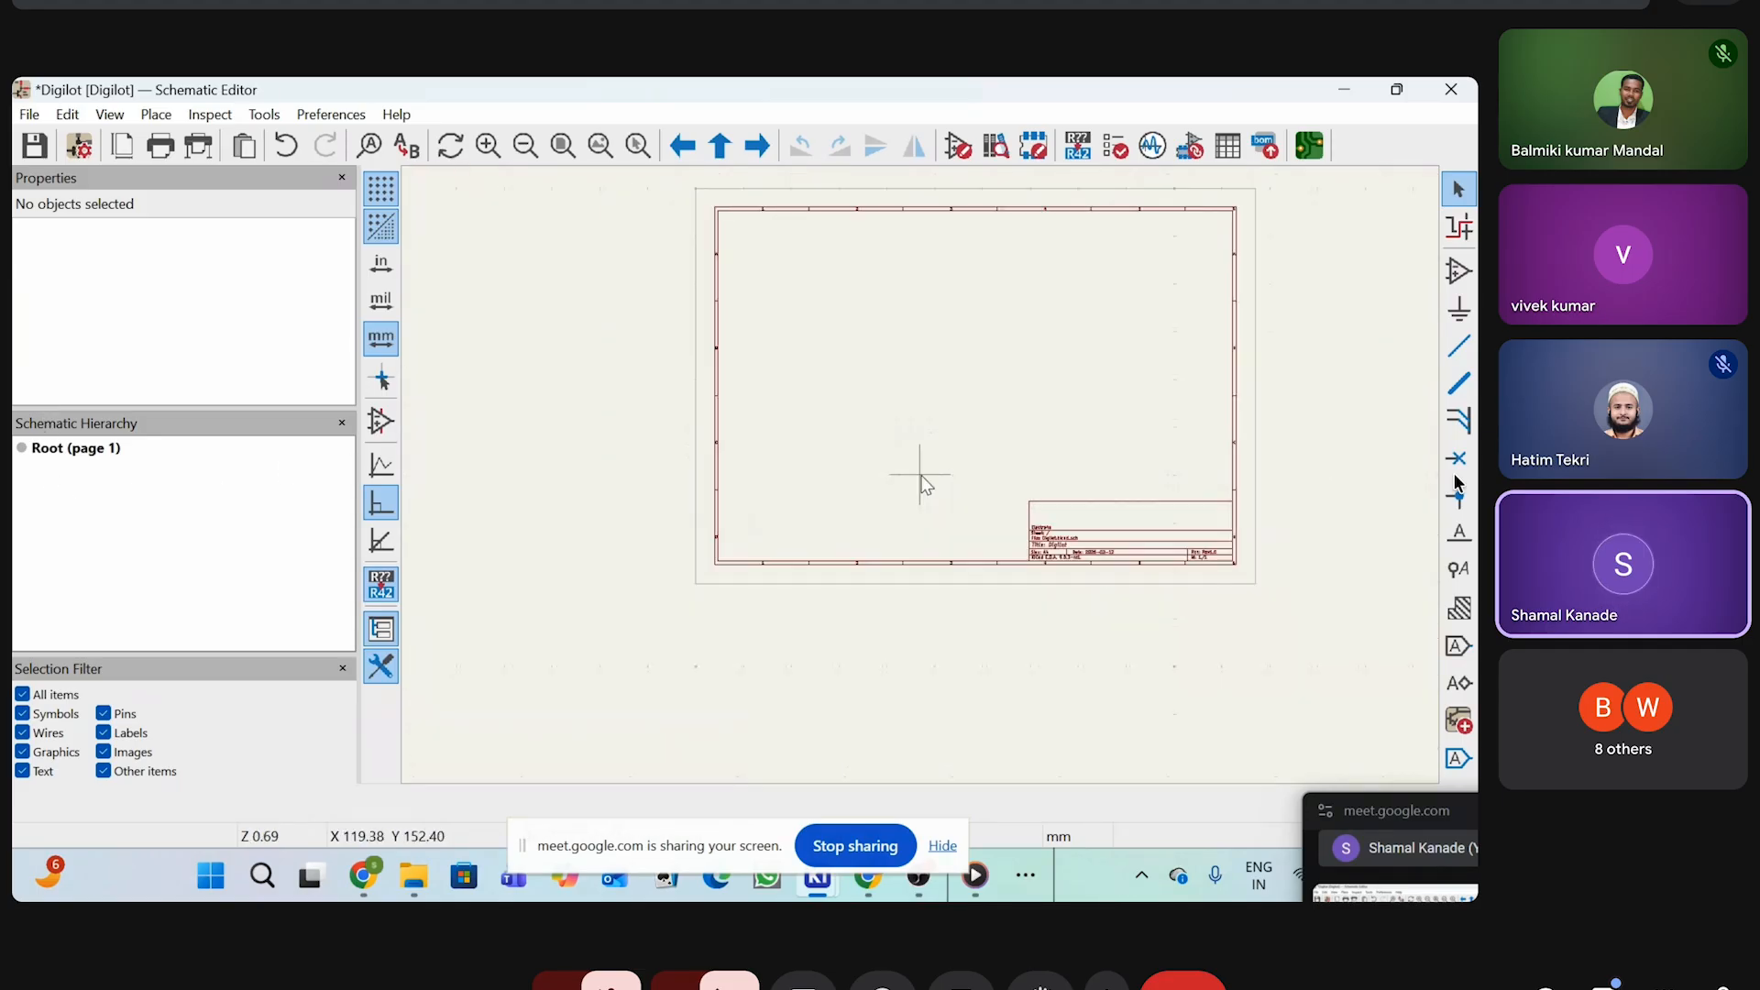
pyautogui.scroll(-2, 1009, 463)
pyautogui.scroll(2, 729, 385)
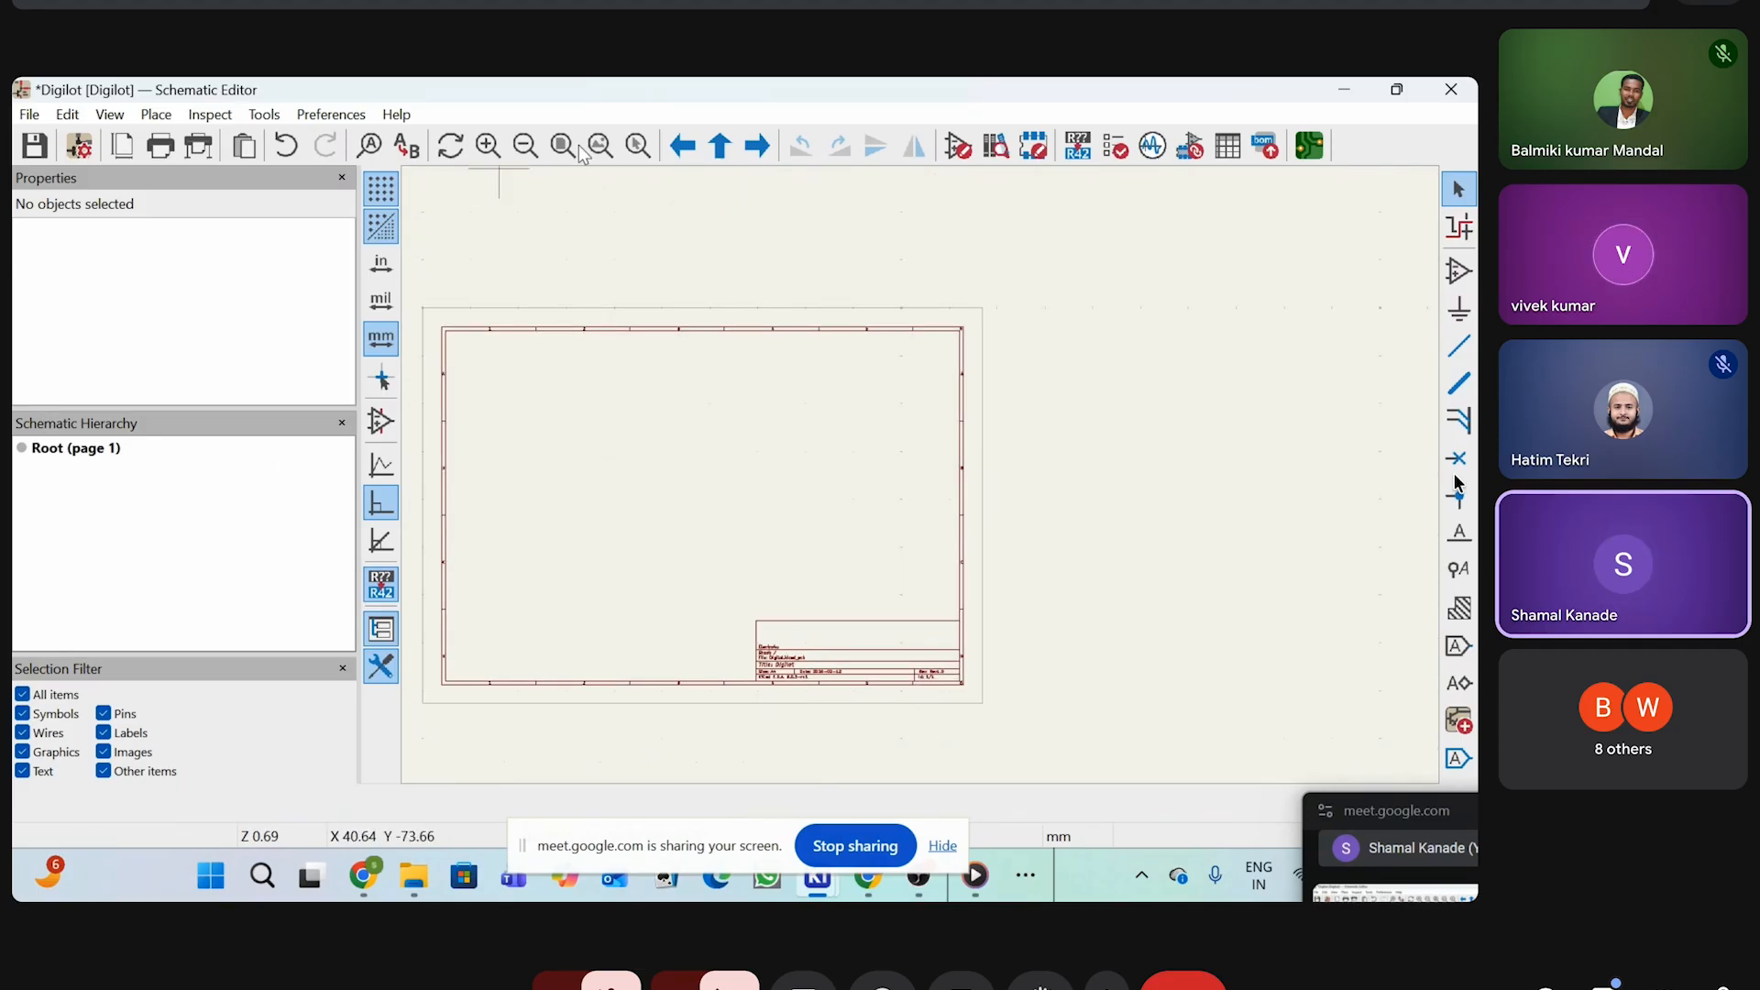
# Zoom in and out of the sheet and examine the file, size, date and ID fields of the title block up close
pyautogui.click(486, 146)
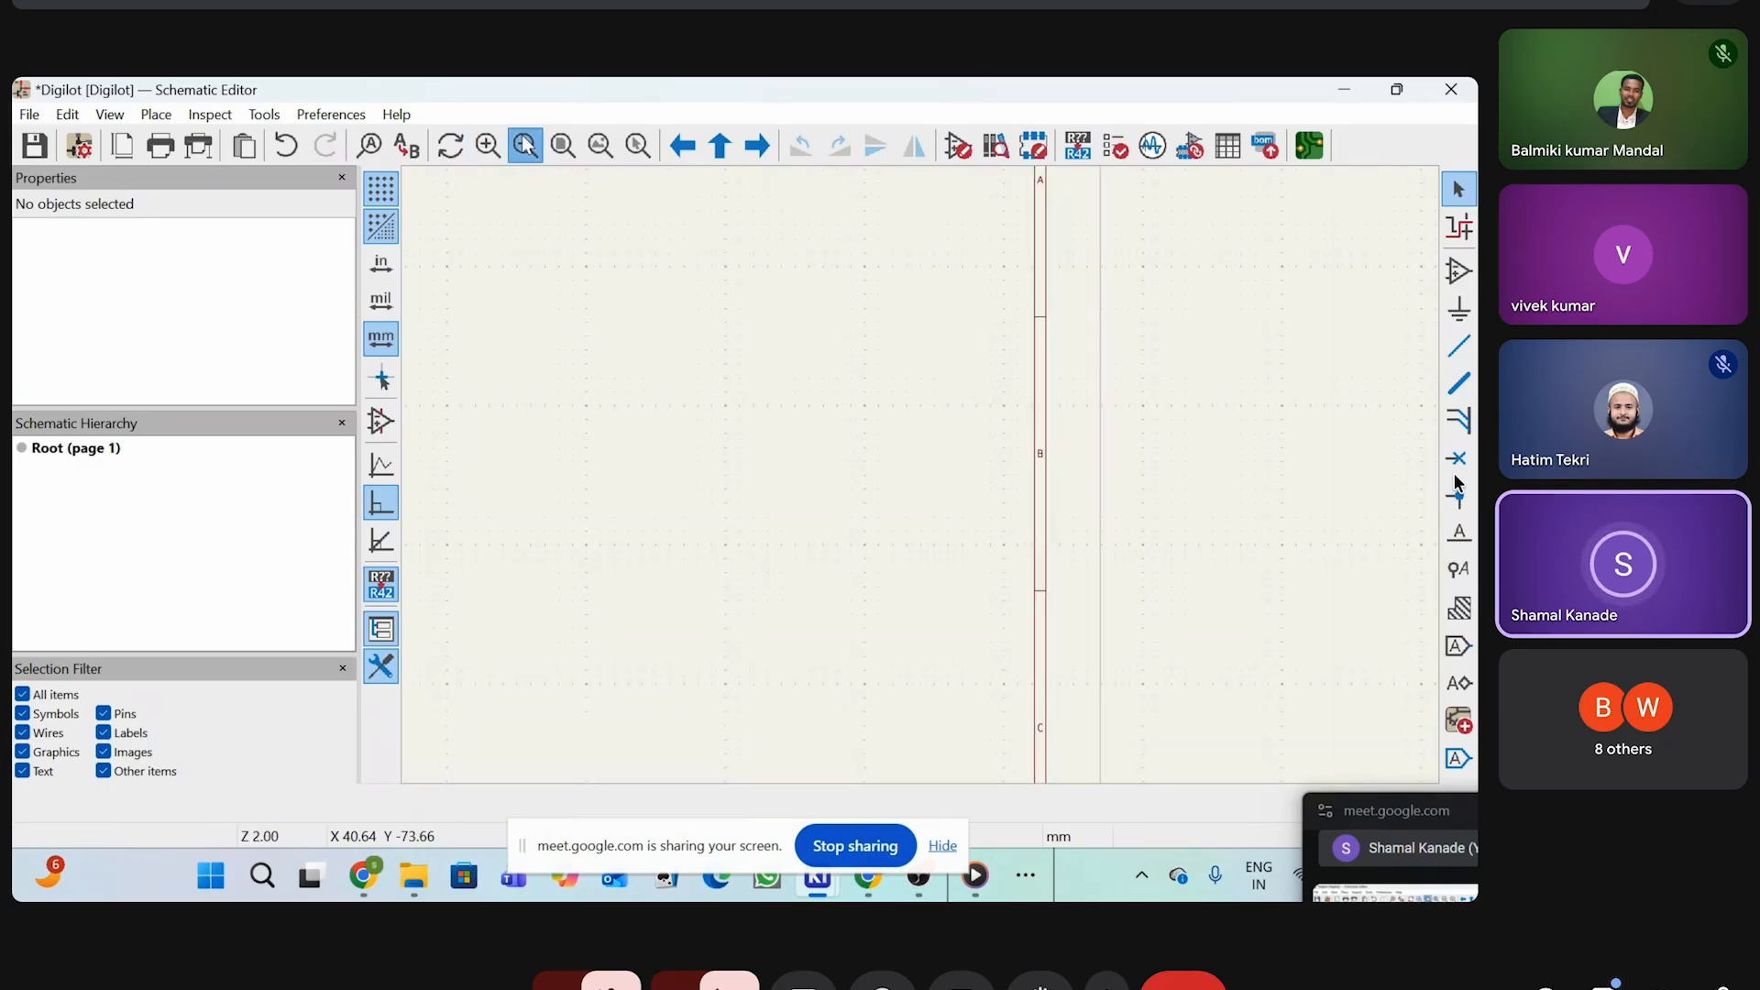
pyautogui.click(525, 146)
pyautogui.scroll(-3, 602, 235)
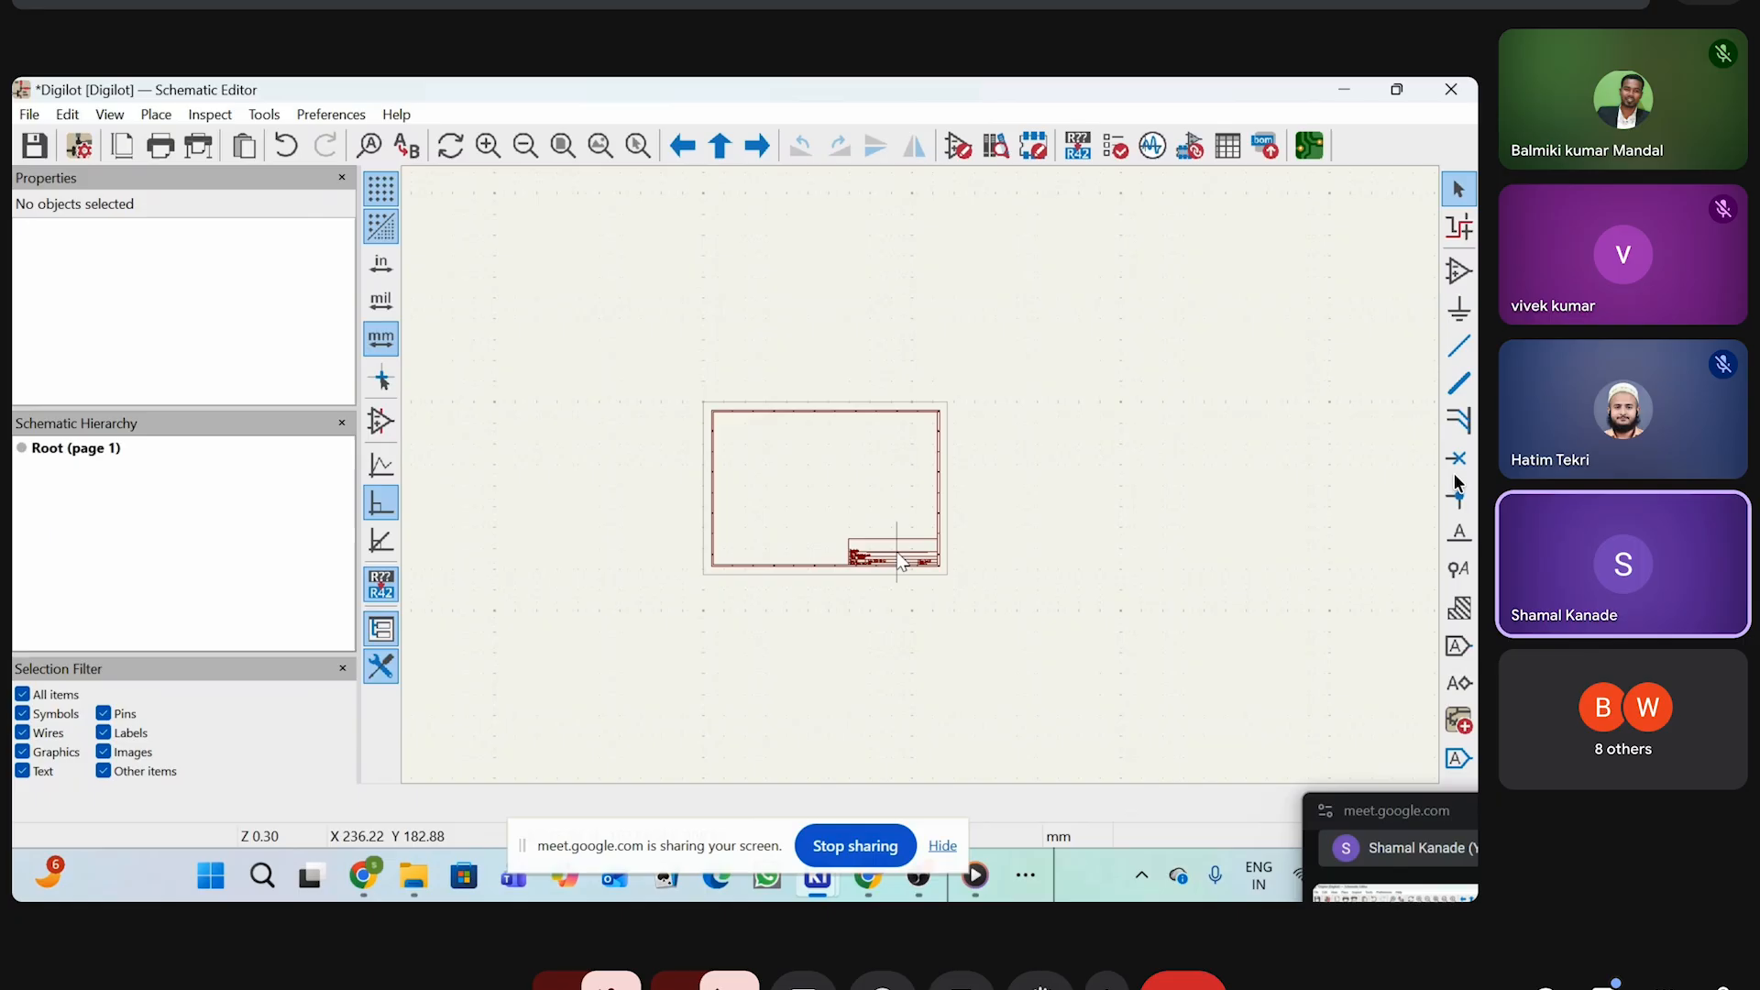
pyautogui.scroll(9, 895, 549)
pyautogui.scroll(-2, 953, 472)
pyautogui.scroll(2, 924, 479)
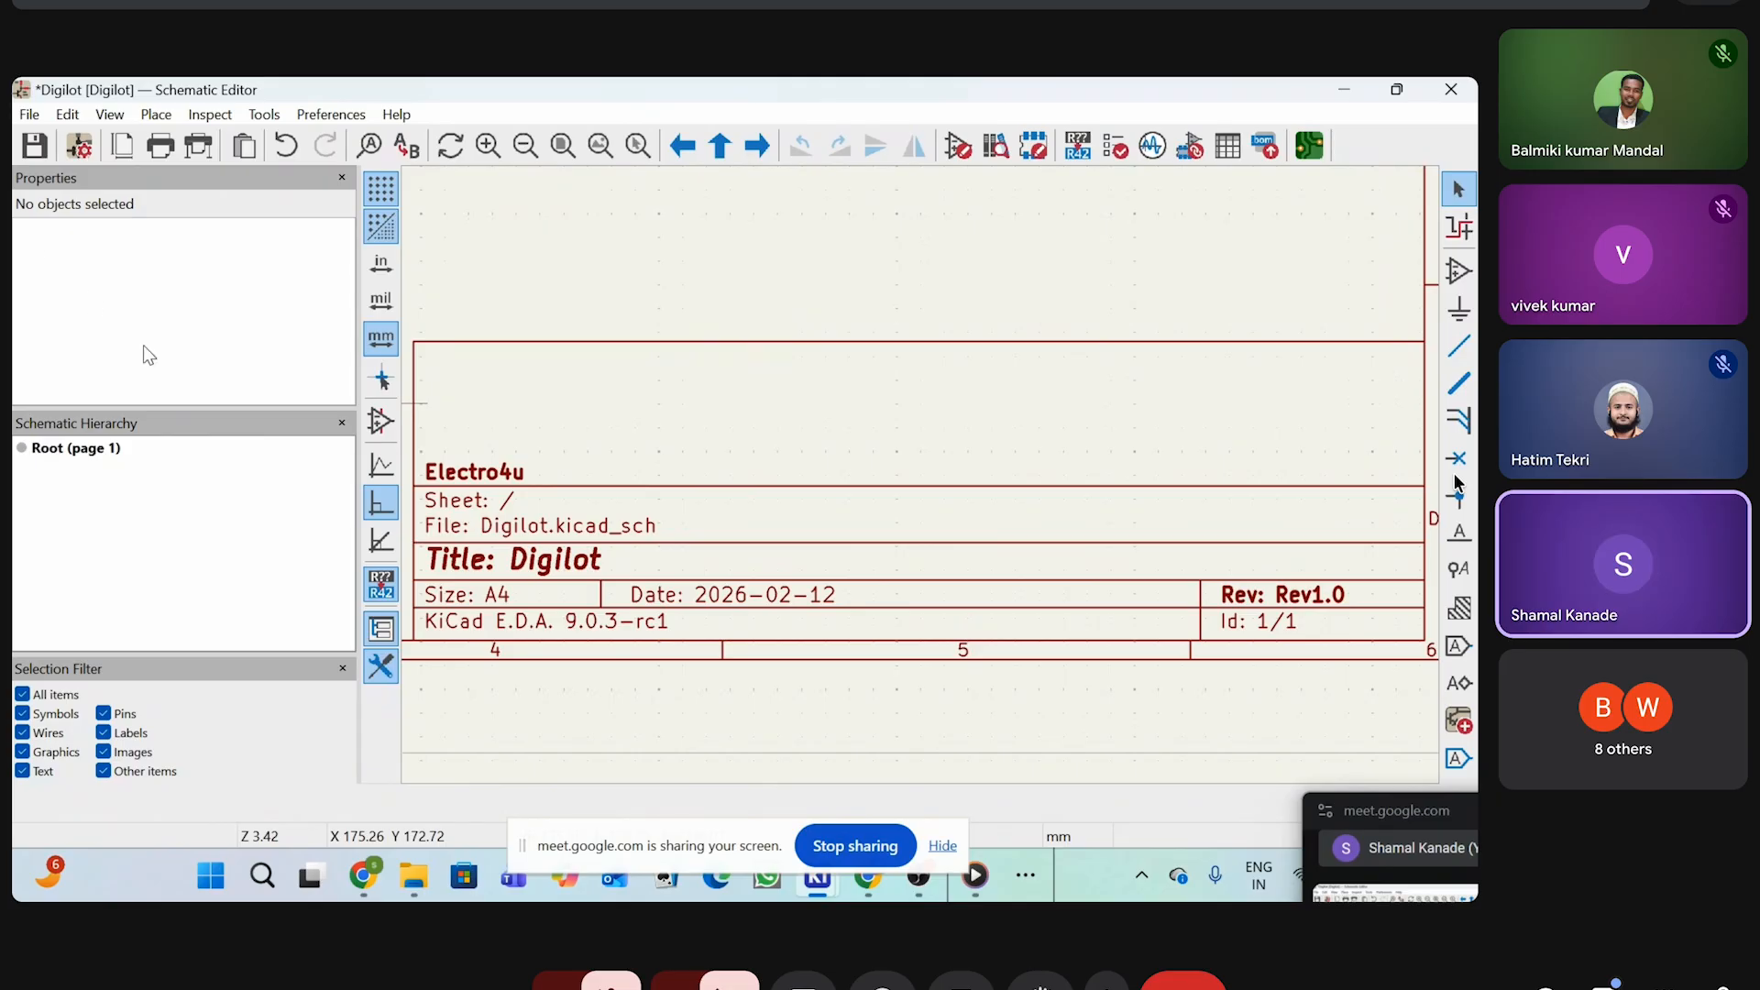
pyautogui.scroll(-3, 794, 587)
pyautogui.scroll(3, 924, 482)
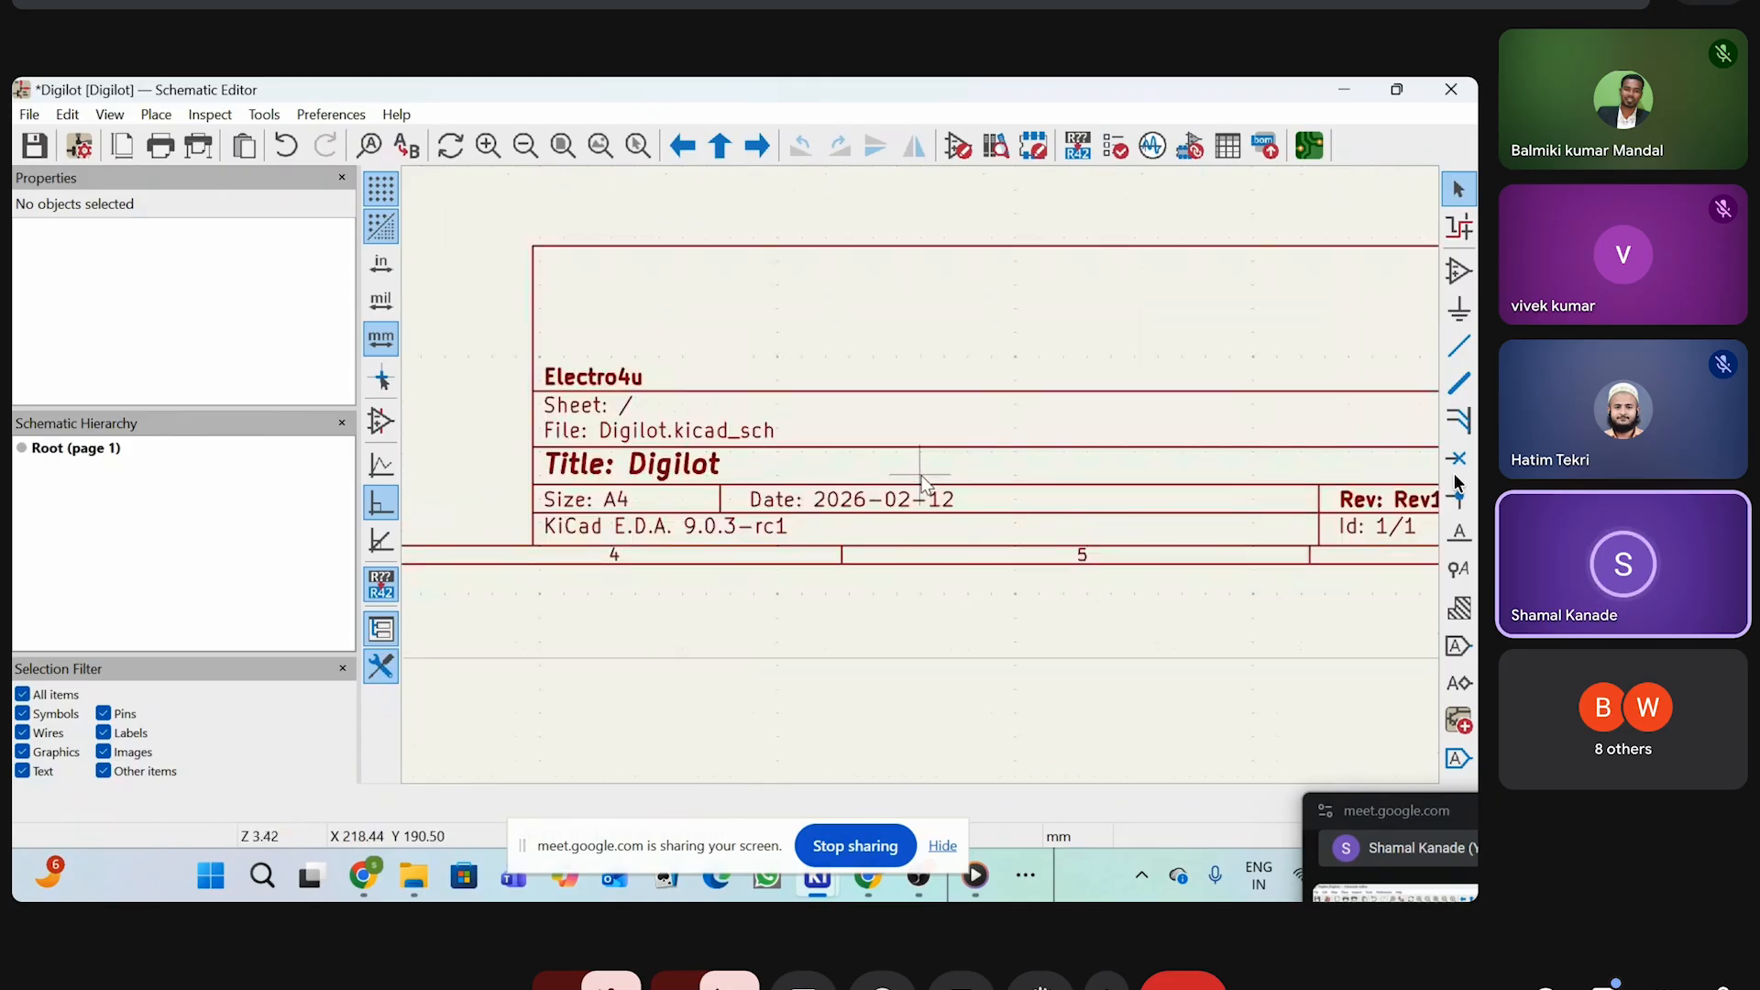
pyautogui.scroll(4, 924, 483)
pyautogui.scroll(-10, 925, 483)
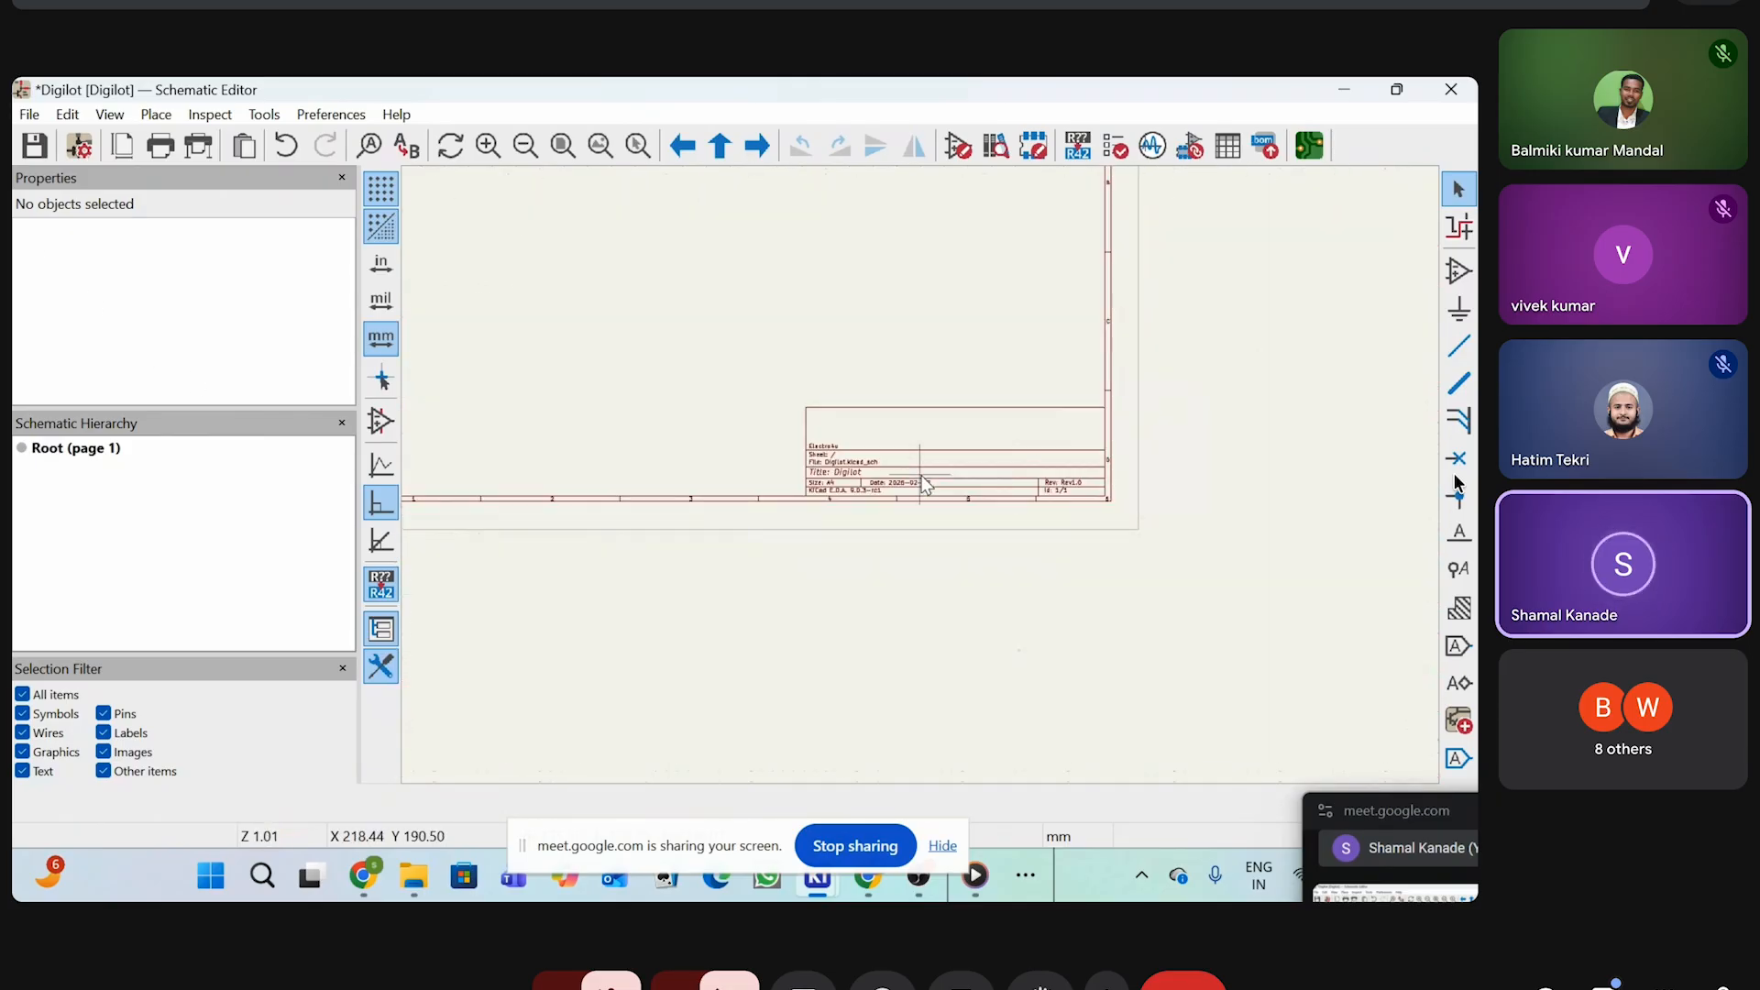
pyautogui.scroll(-1, 924, 483)
pyautogui.scroll(-1, 924, 480)
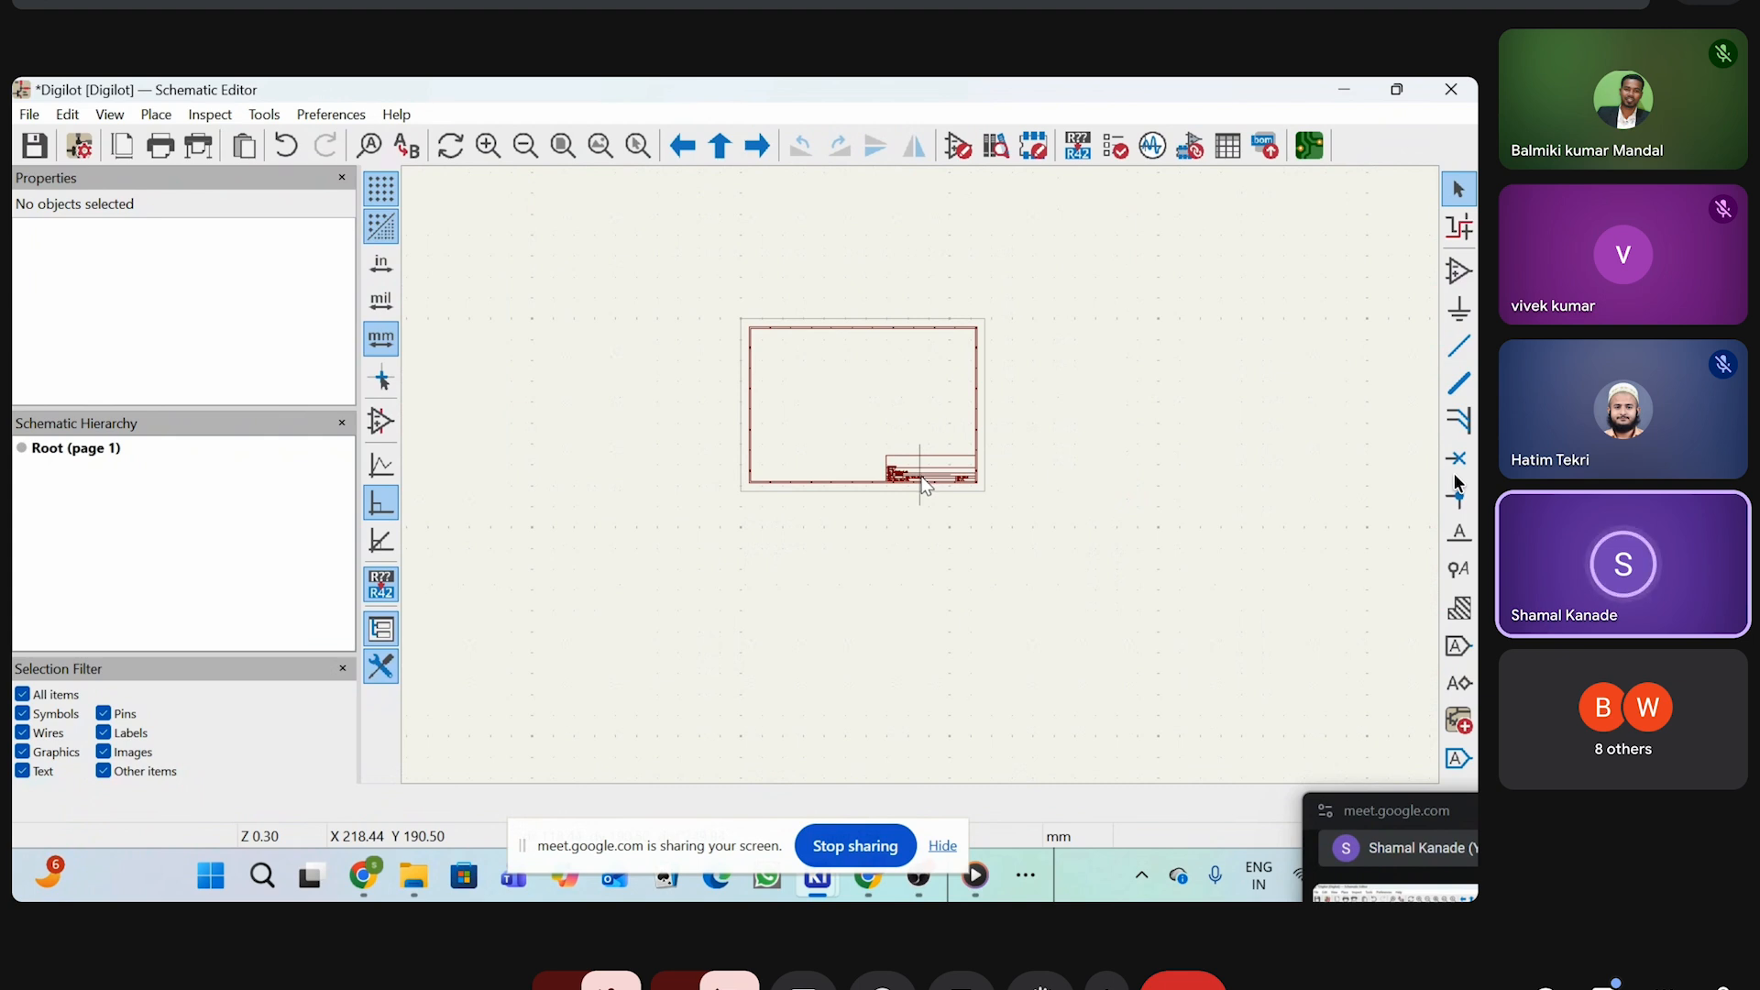
pyautogui.scroll(6, 925, 475)
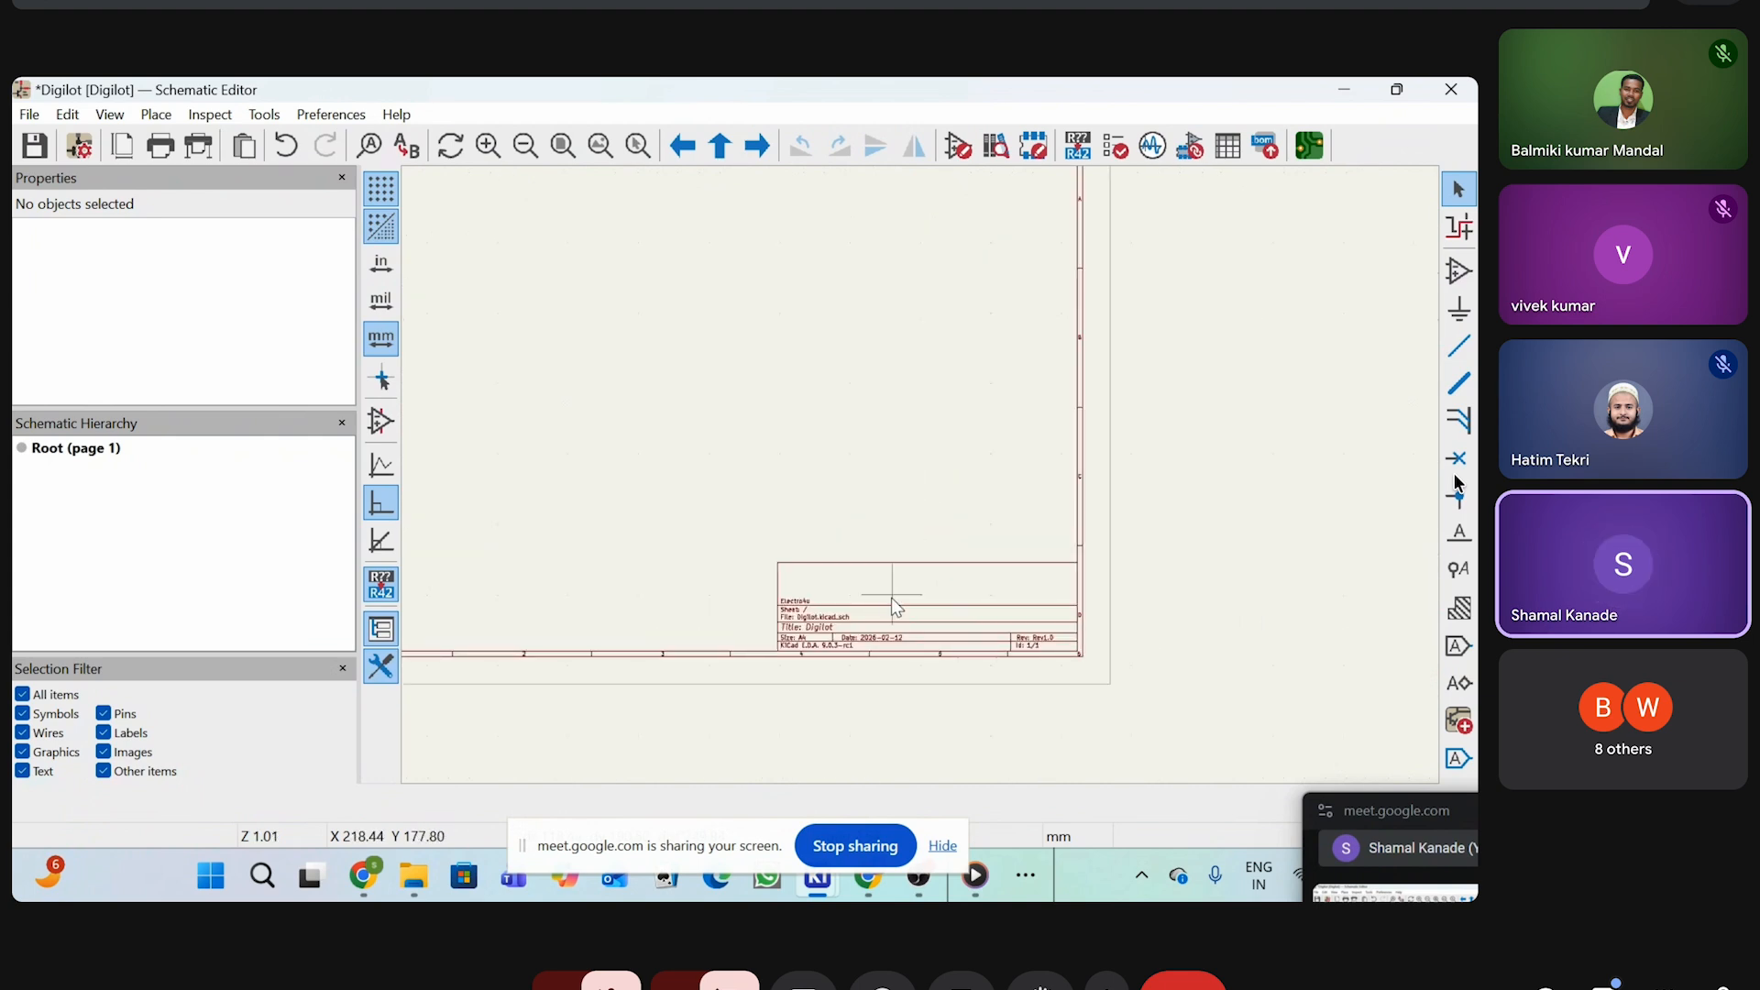
pyautogui.scroll(3, 977, 534)
pyautogui.scroll(-2, 926, 509)
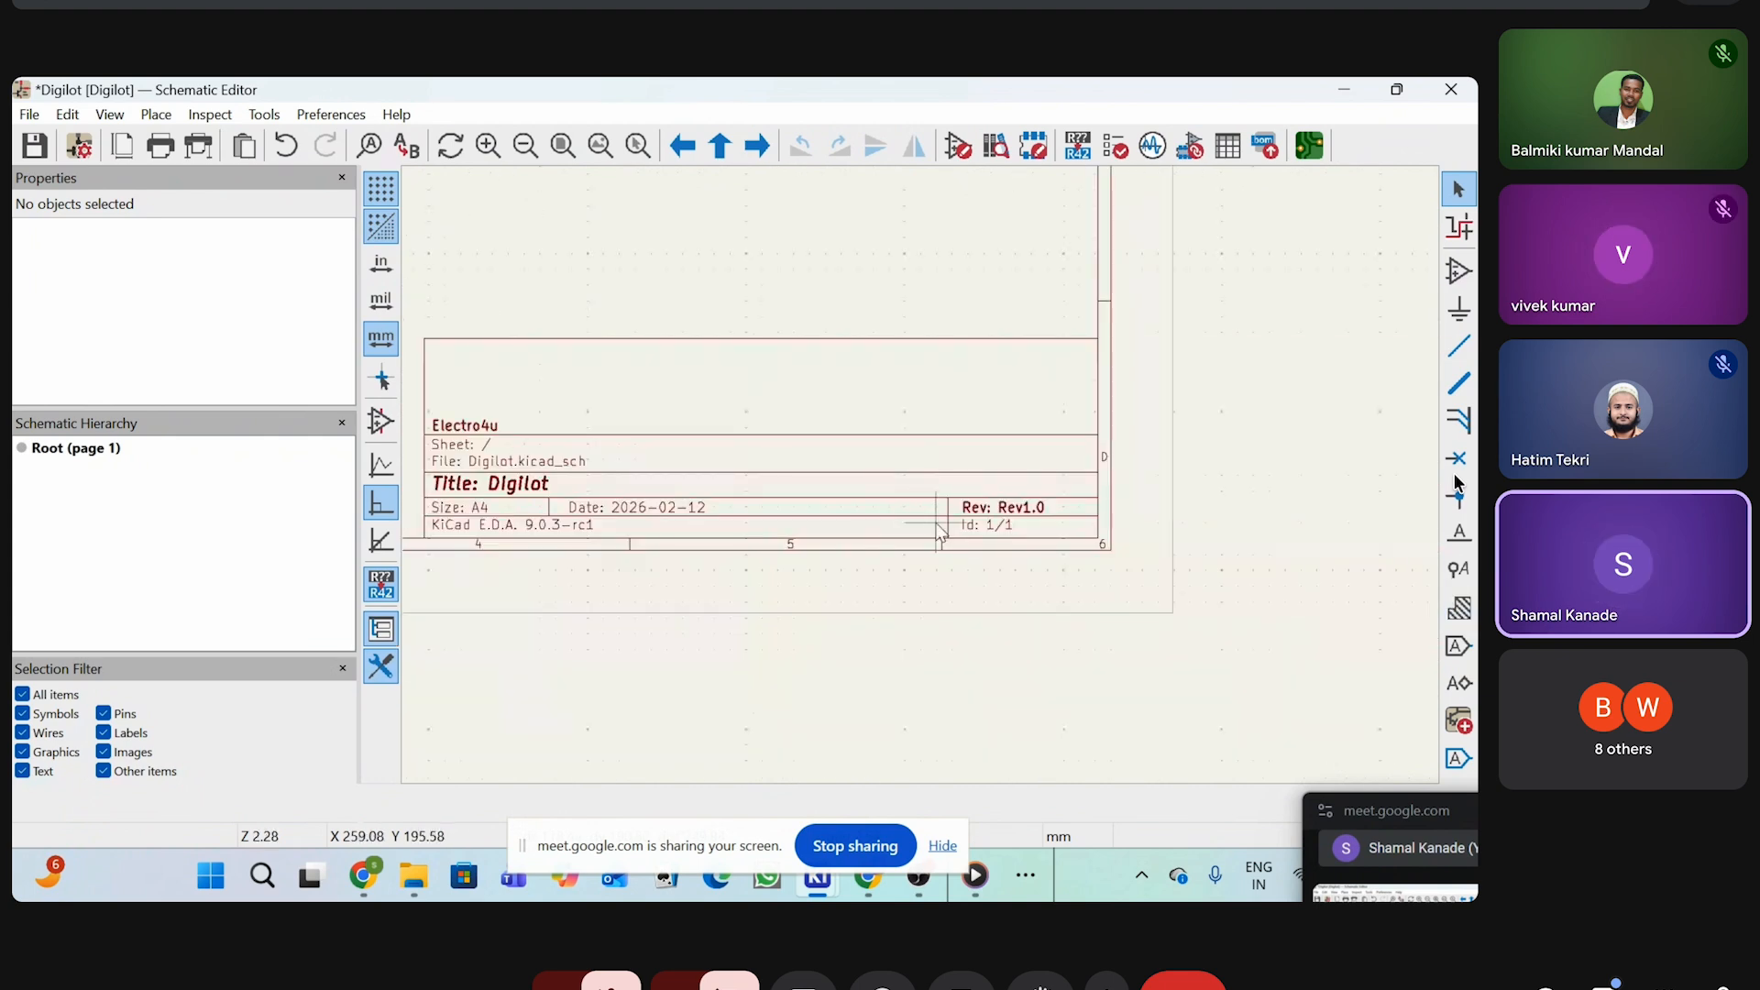
pyautogui.moveTo(833, 518); pyautogui.dragTo(943, 487, button='middle')
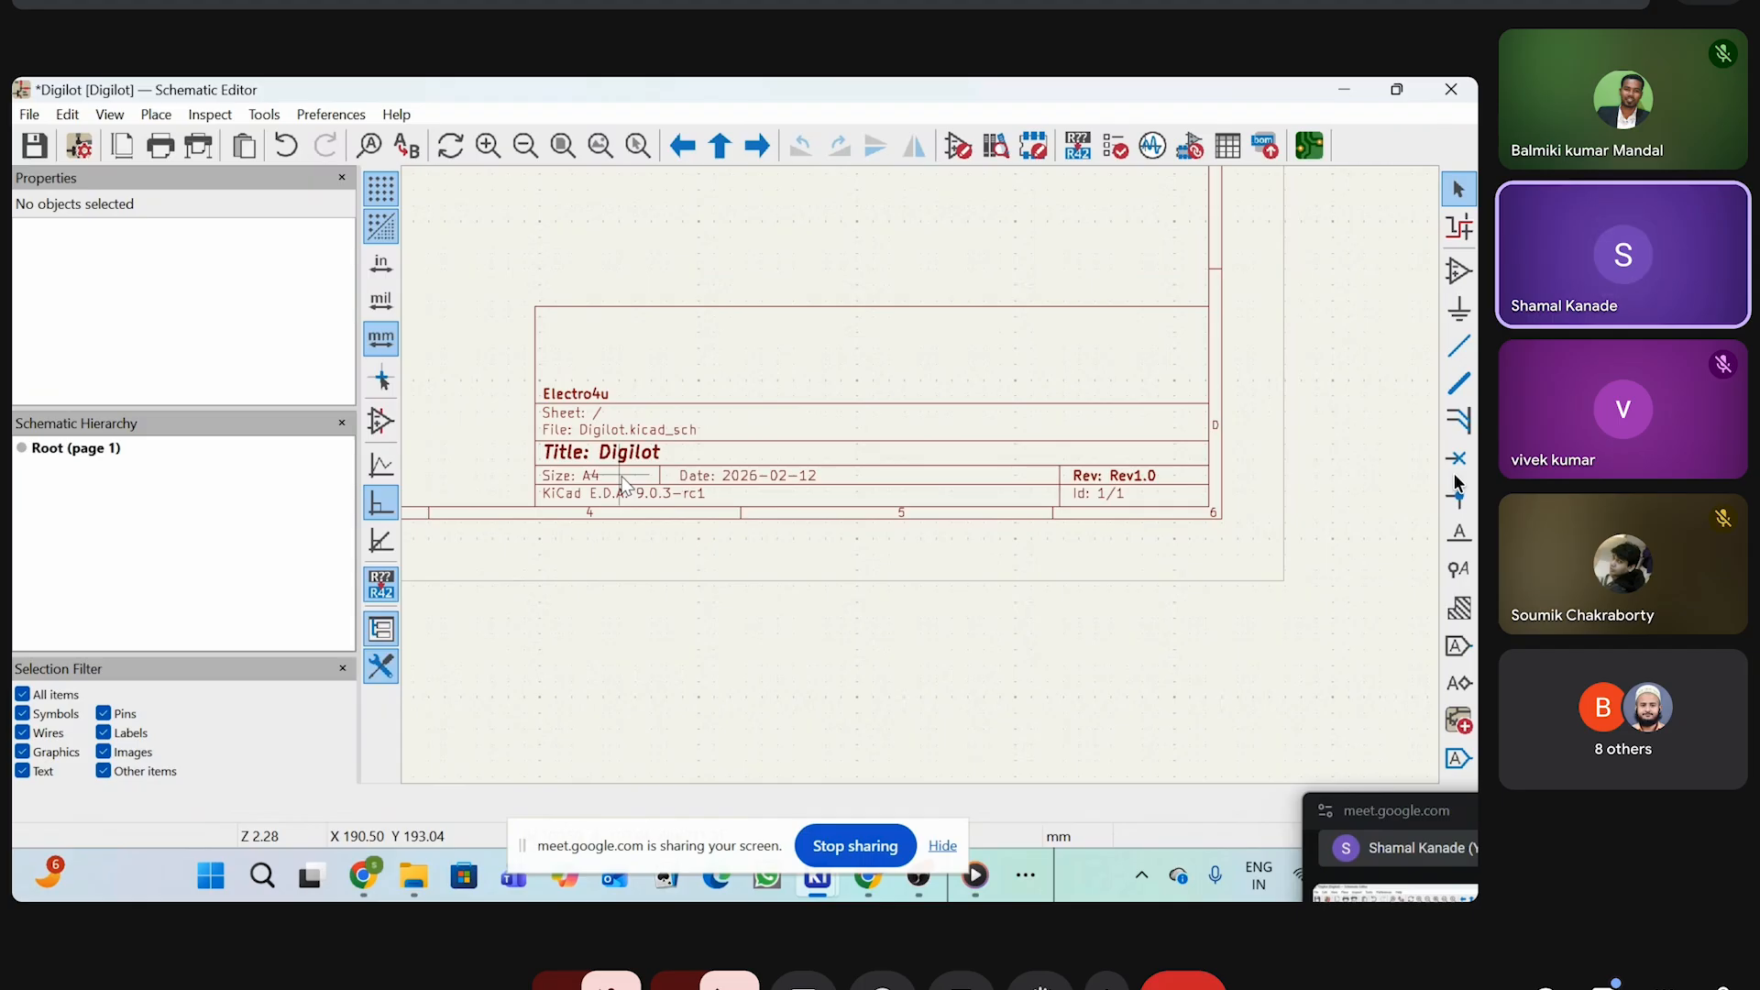
# Zoom away from the title block and fit the whole drawing sheet in the view
pyautogui.scroll(-7, 624, 484)
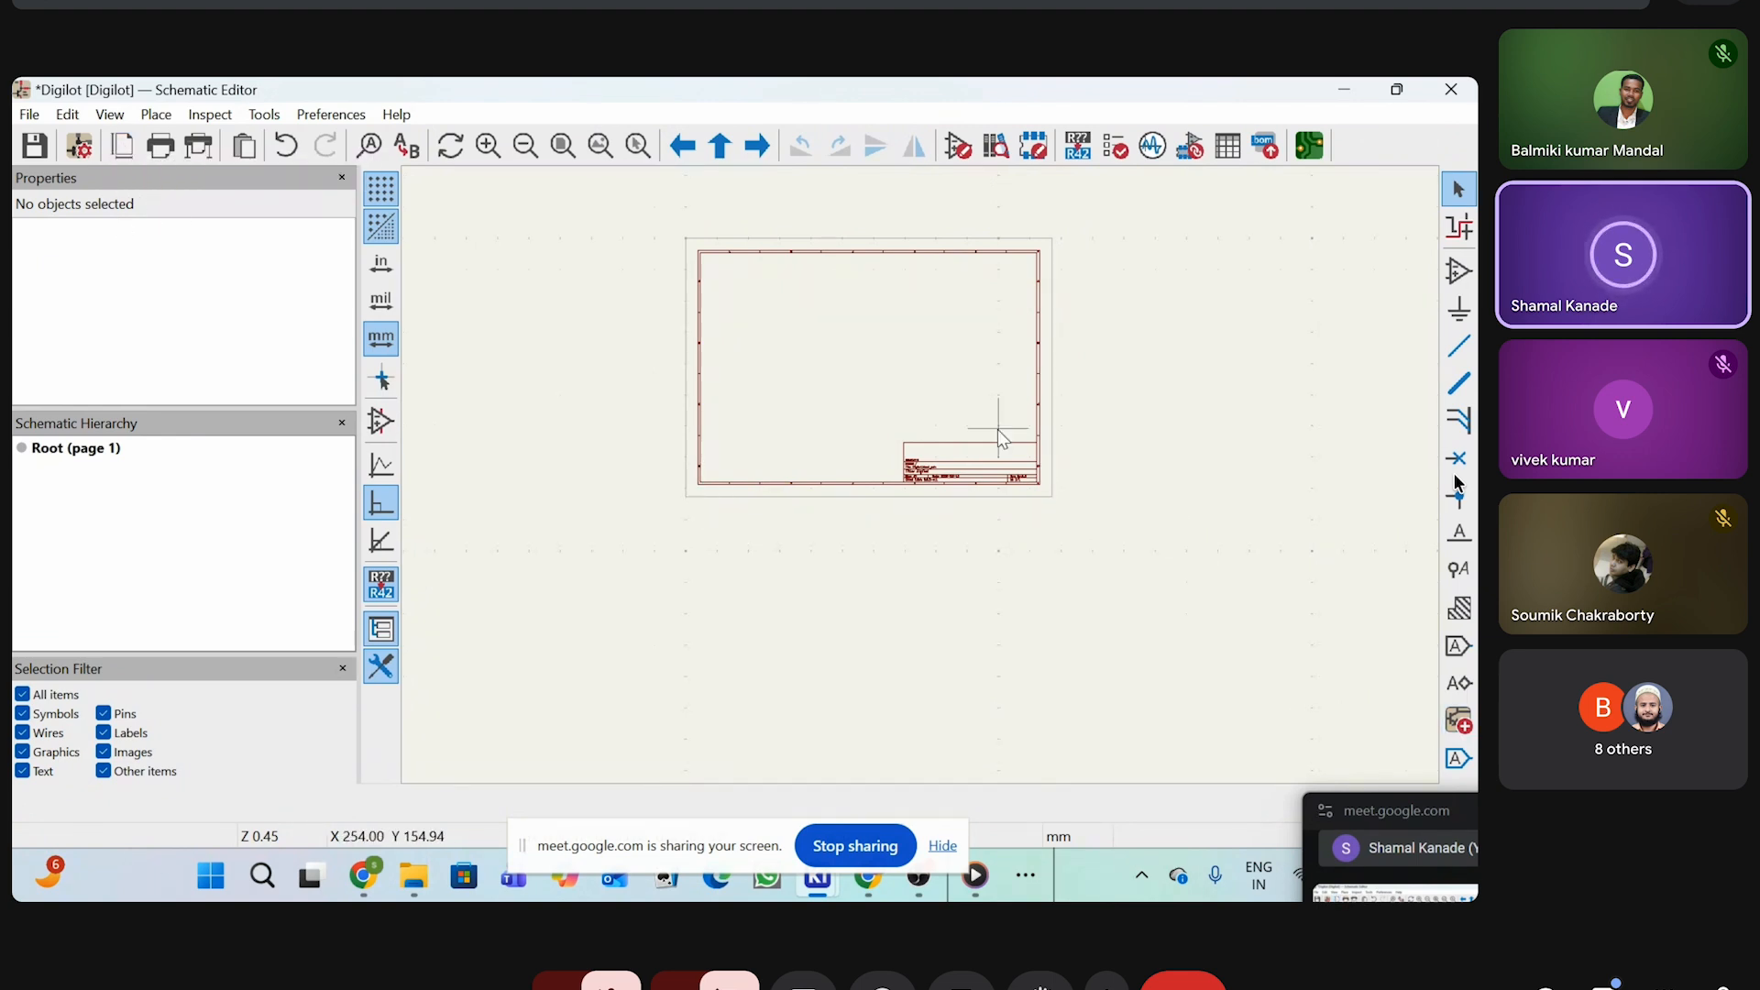
pyautogui.scroll(2, 998, 429)
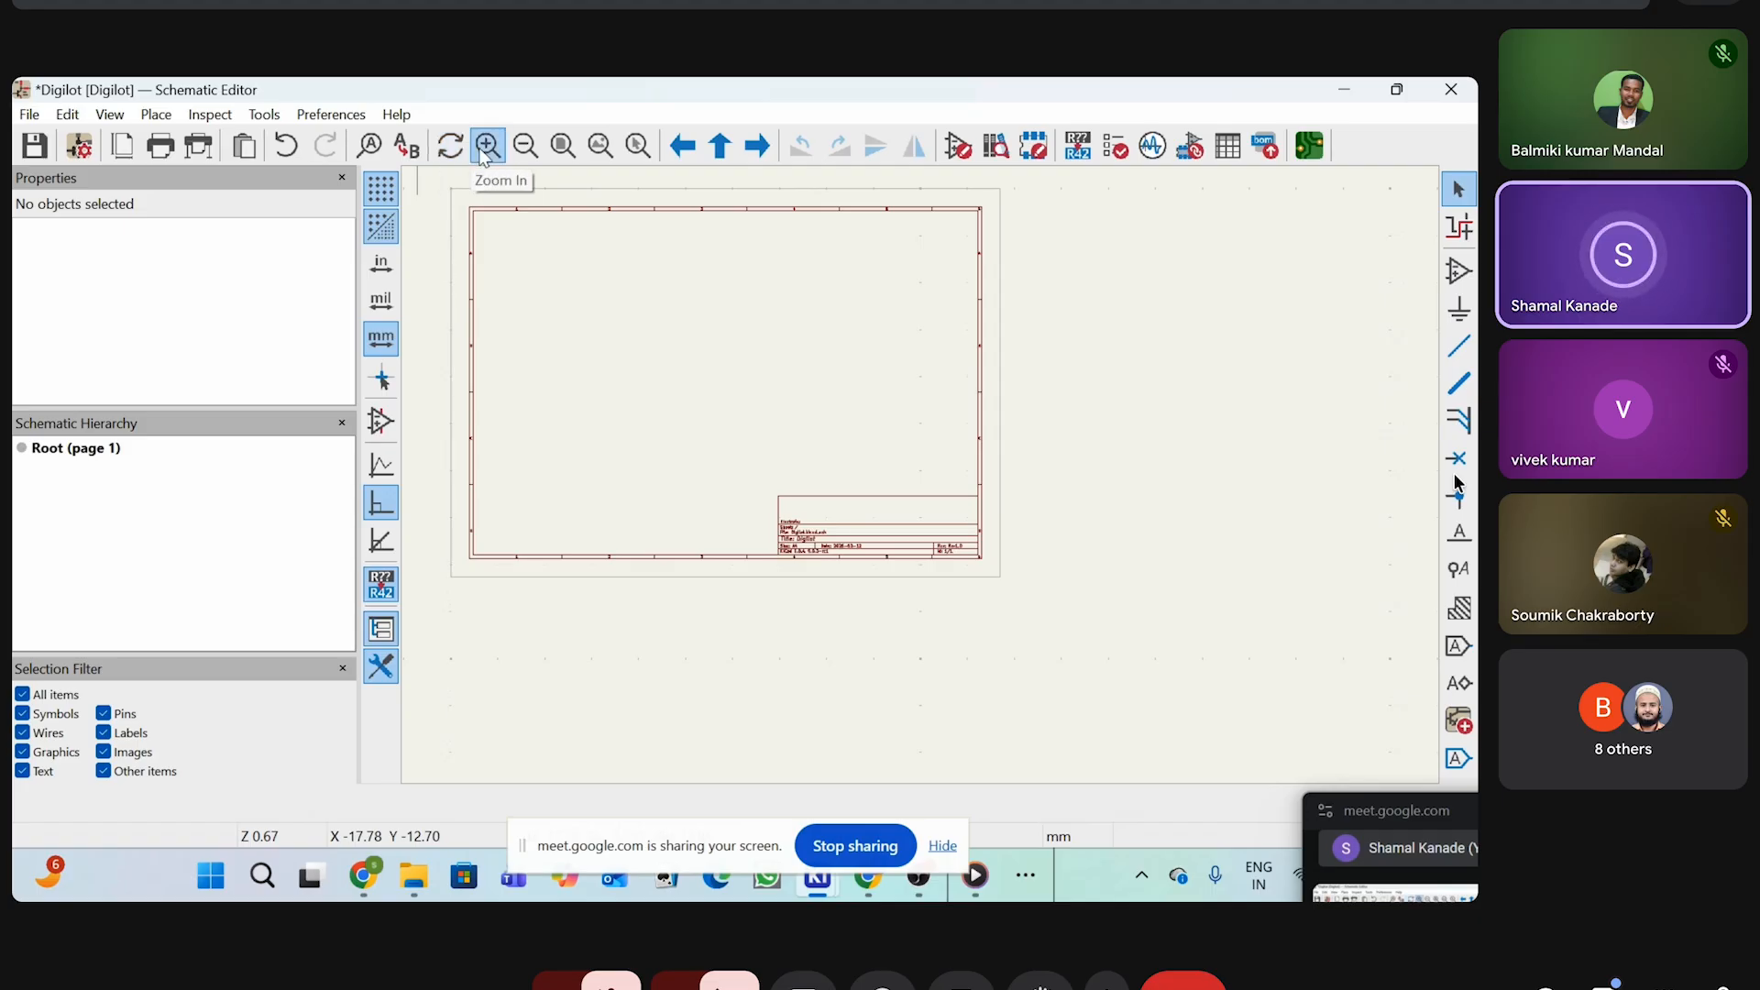
pyautogui.click(559, 147)
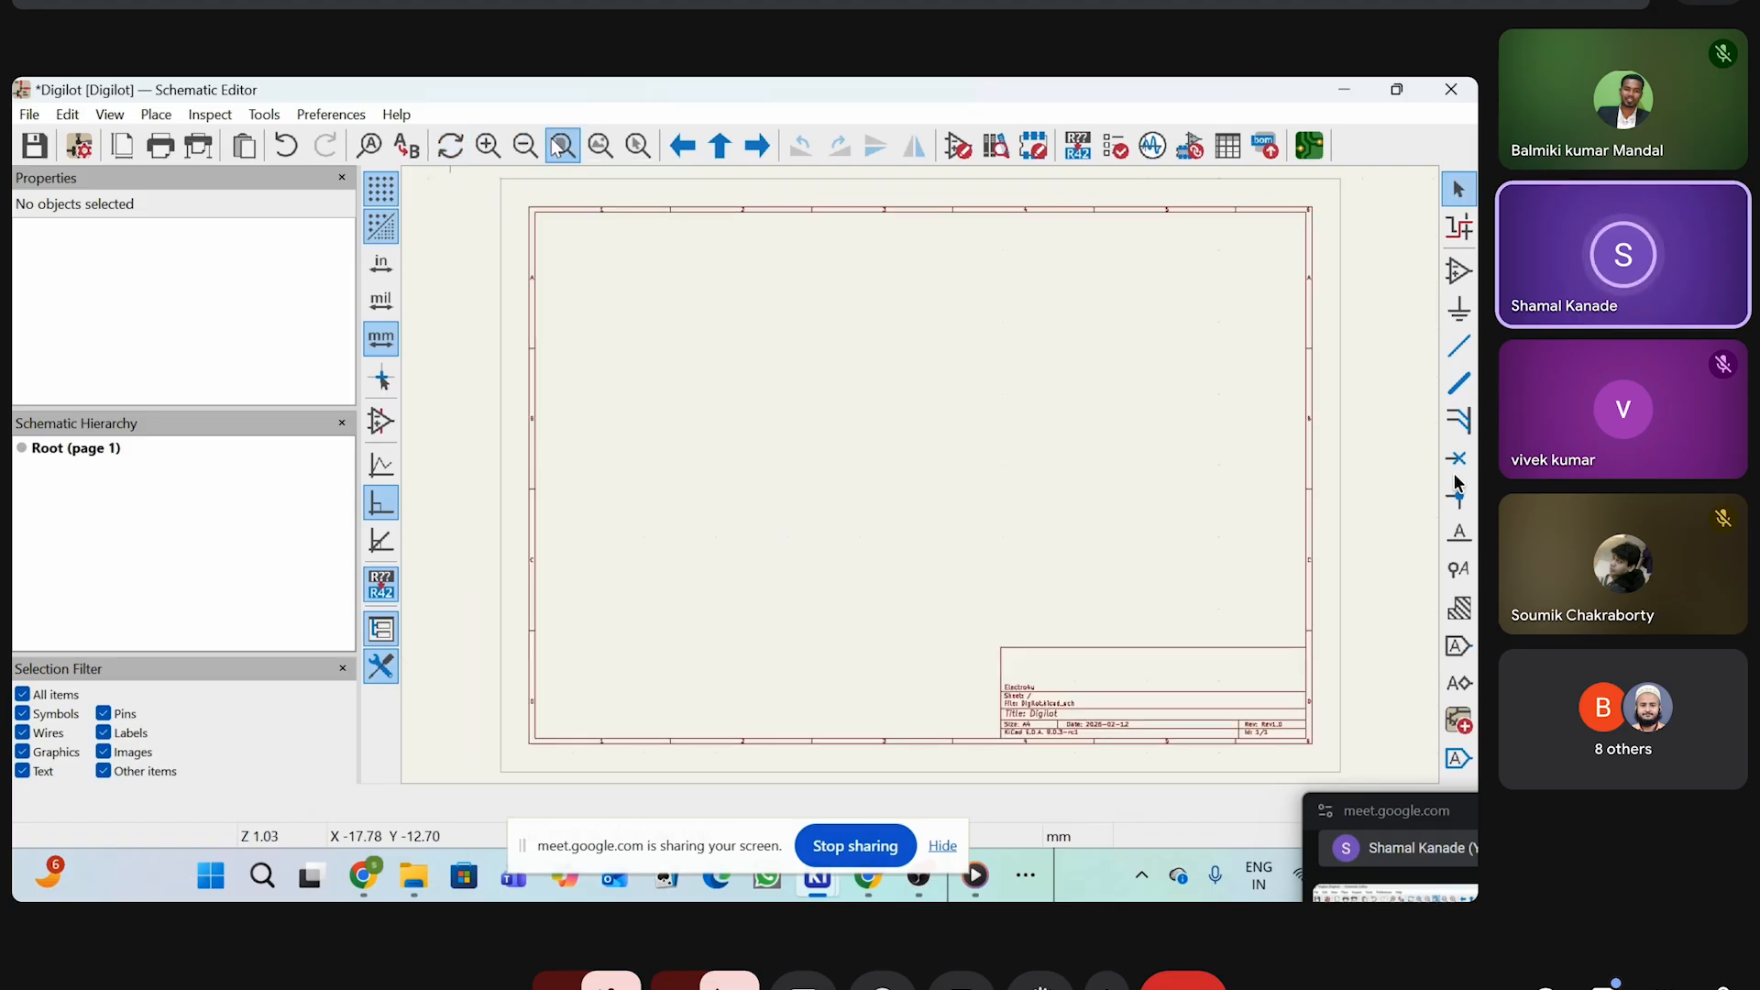
pyautogui.scroll(-6, 921, 477)
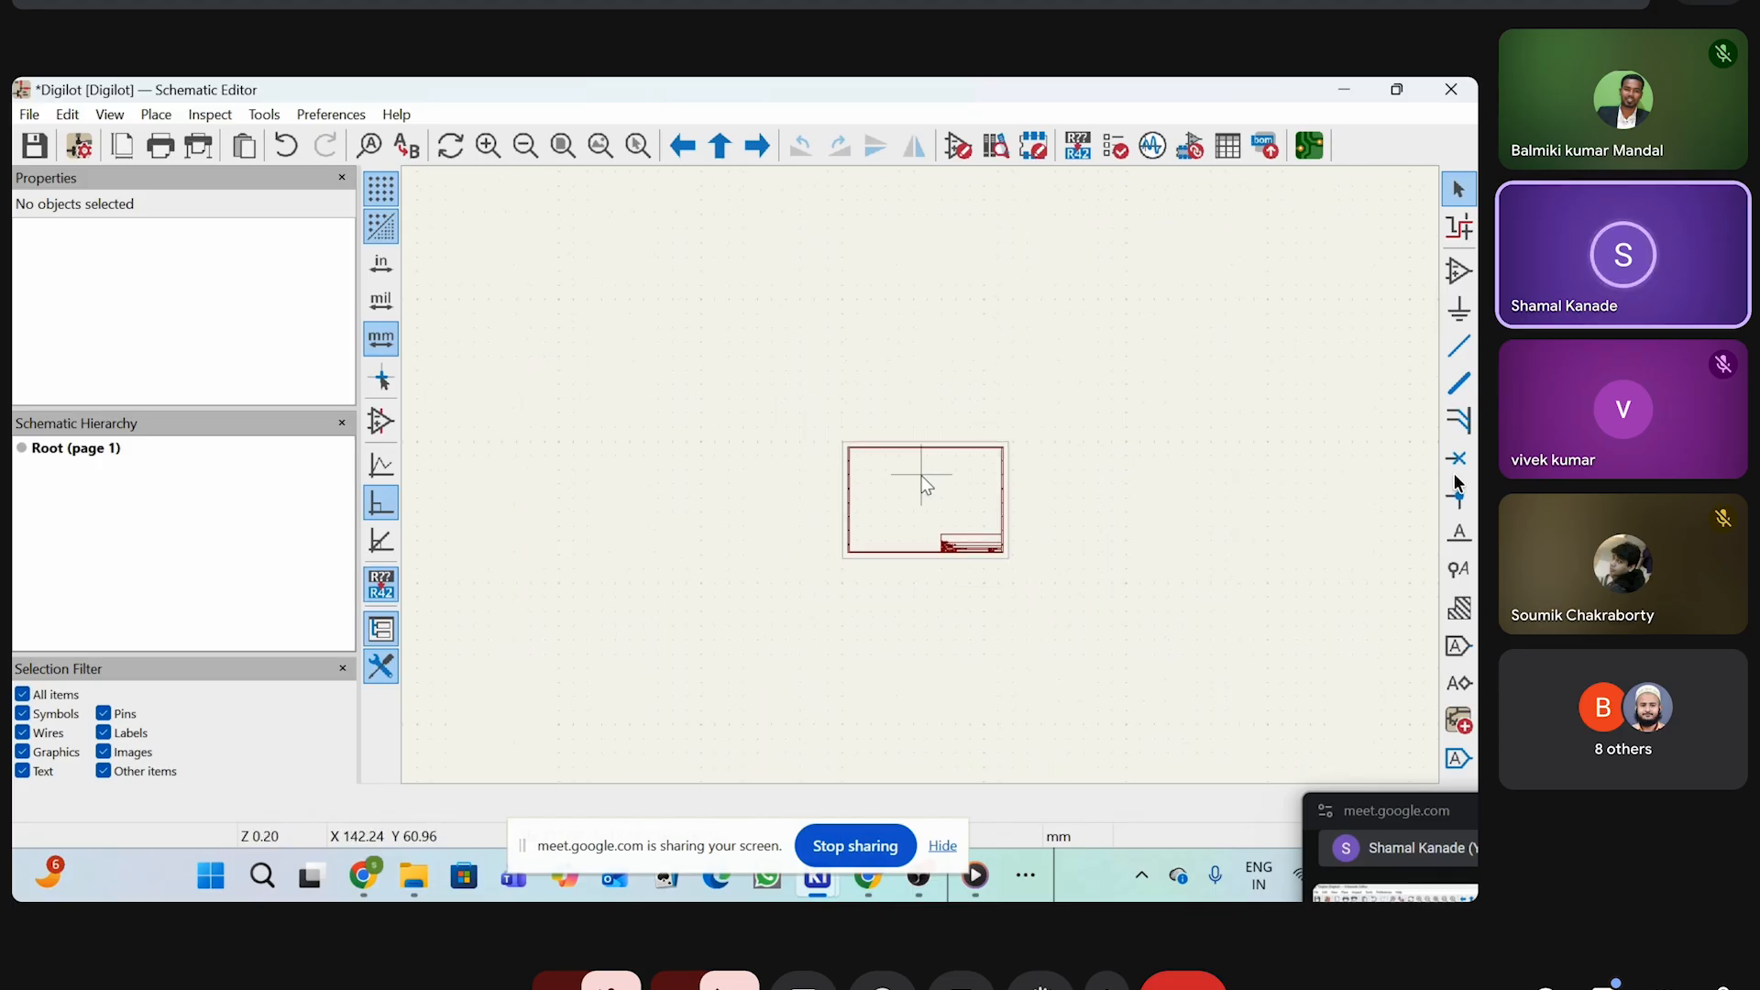
pyautogui.scroll(-2, 926, 484)
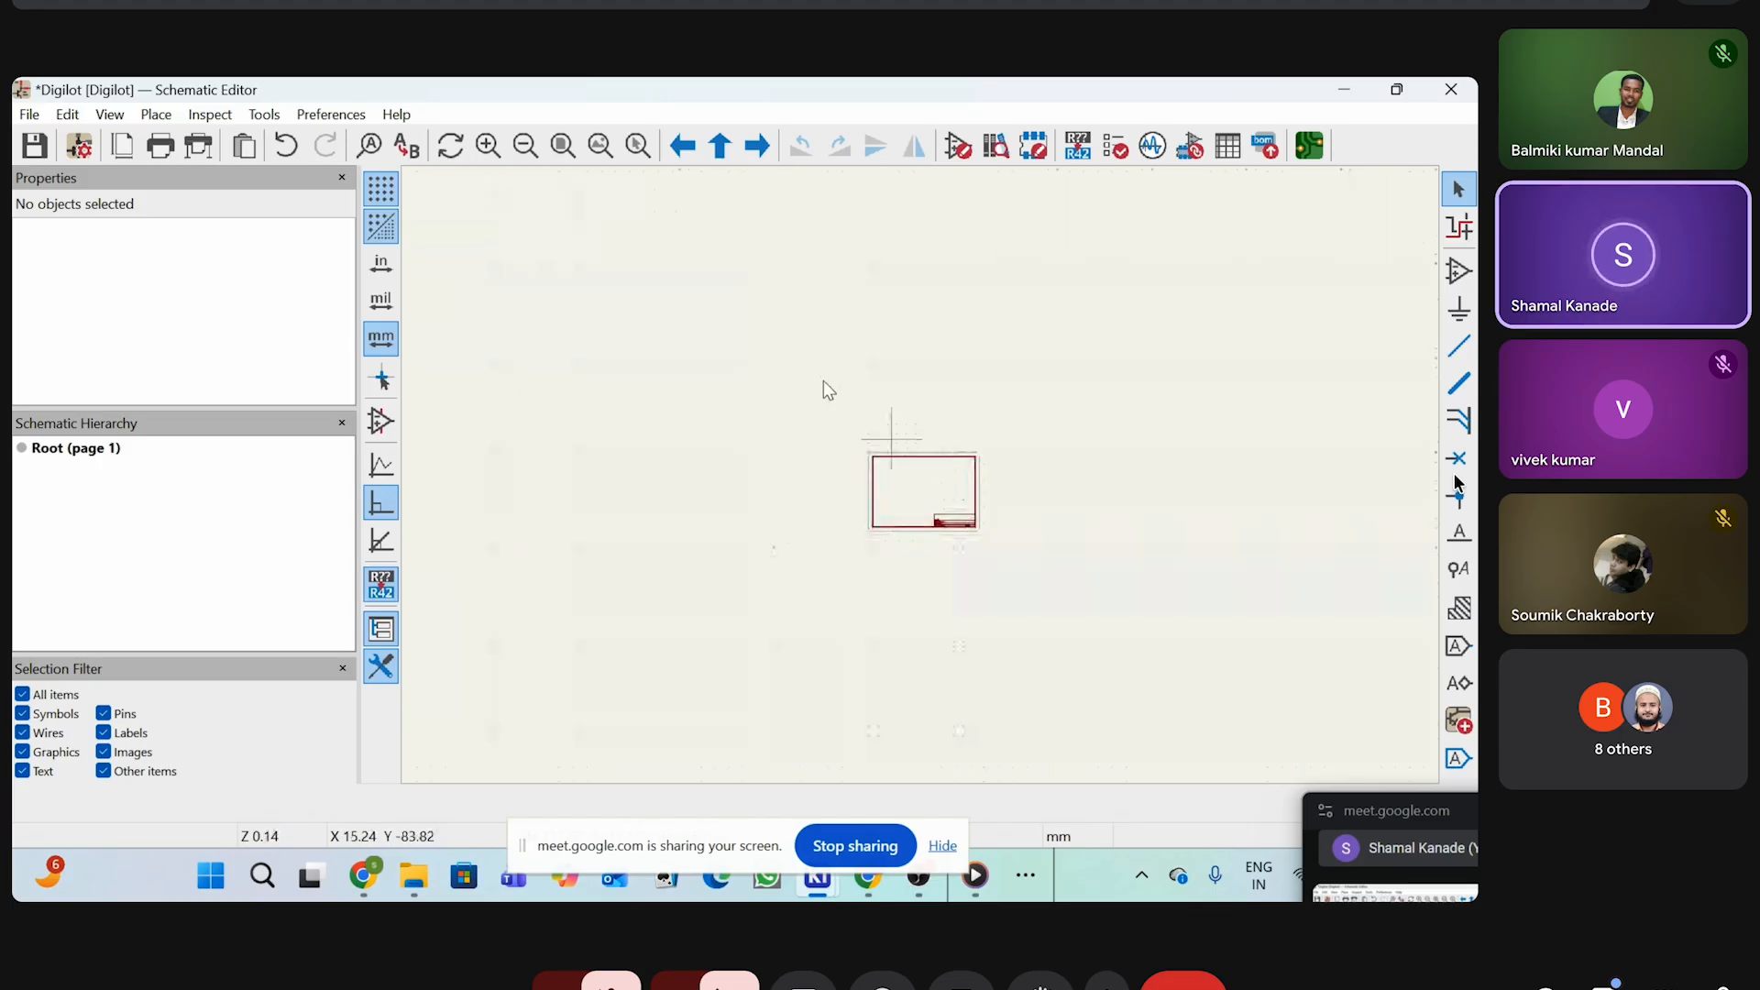
pyautogui.click(561, 146)
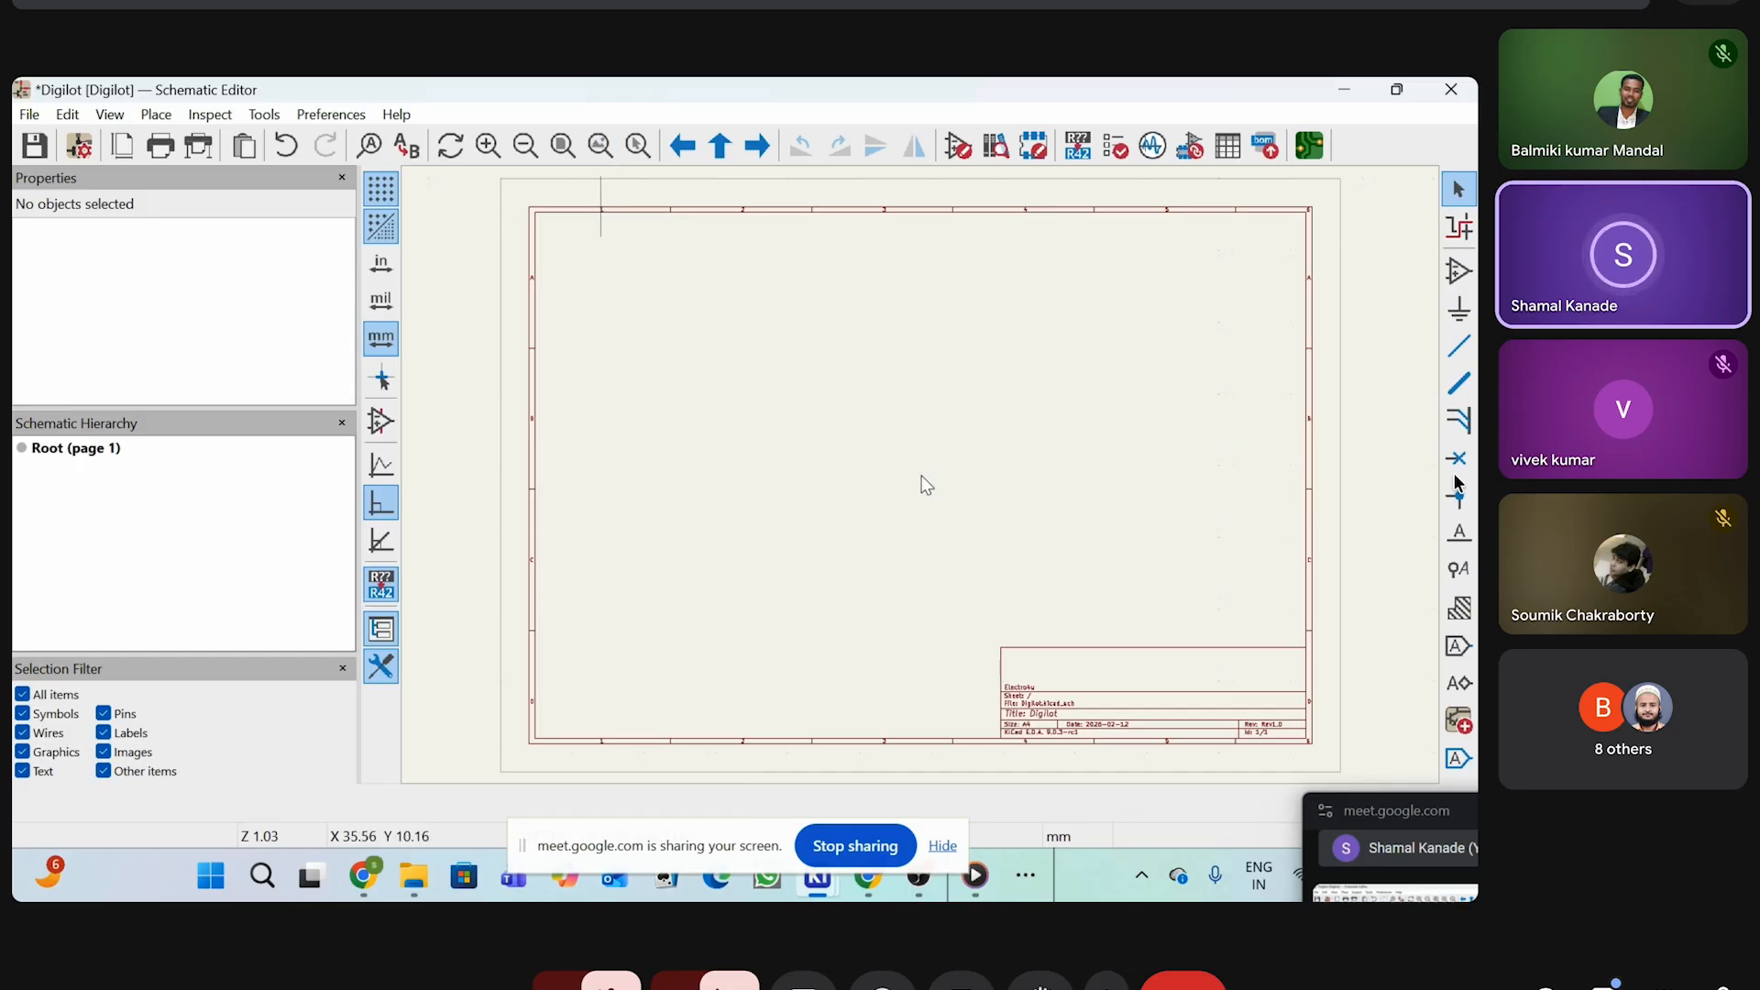
pyautogui.scroll(3, 919, 486)
pyautogui.scroll(-2, 926, 486)
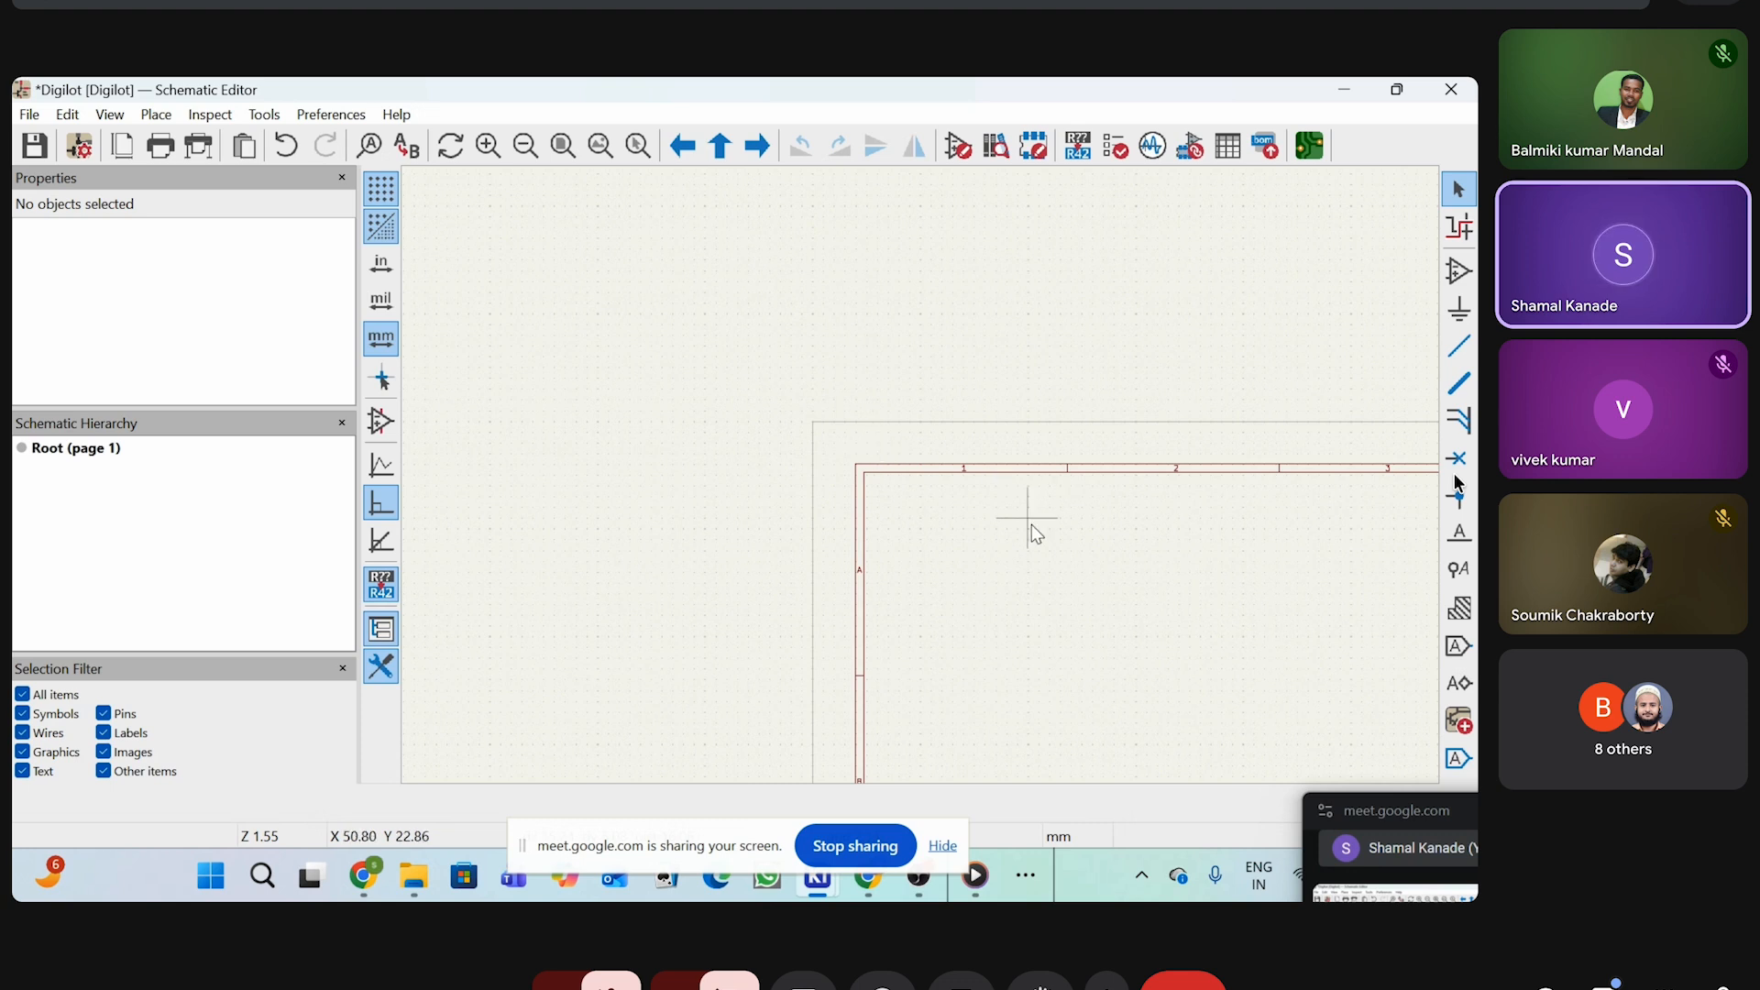
pyautogui.scroll(-2, 921, 484)
pyautogui.scroll(-2, 922, 483)
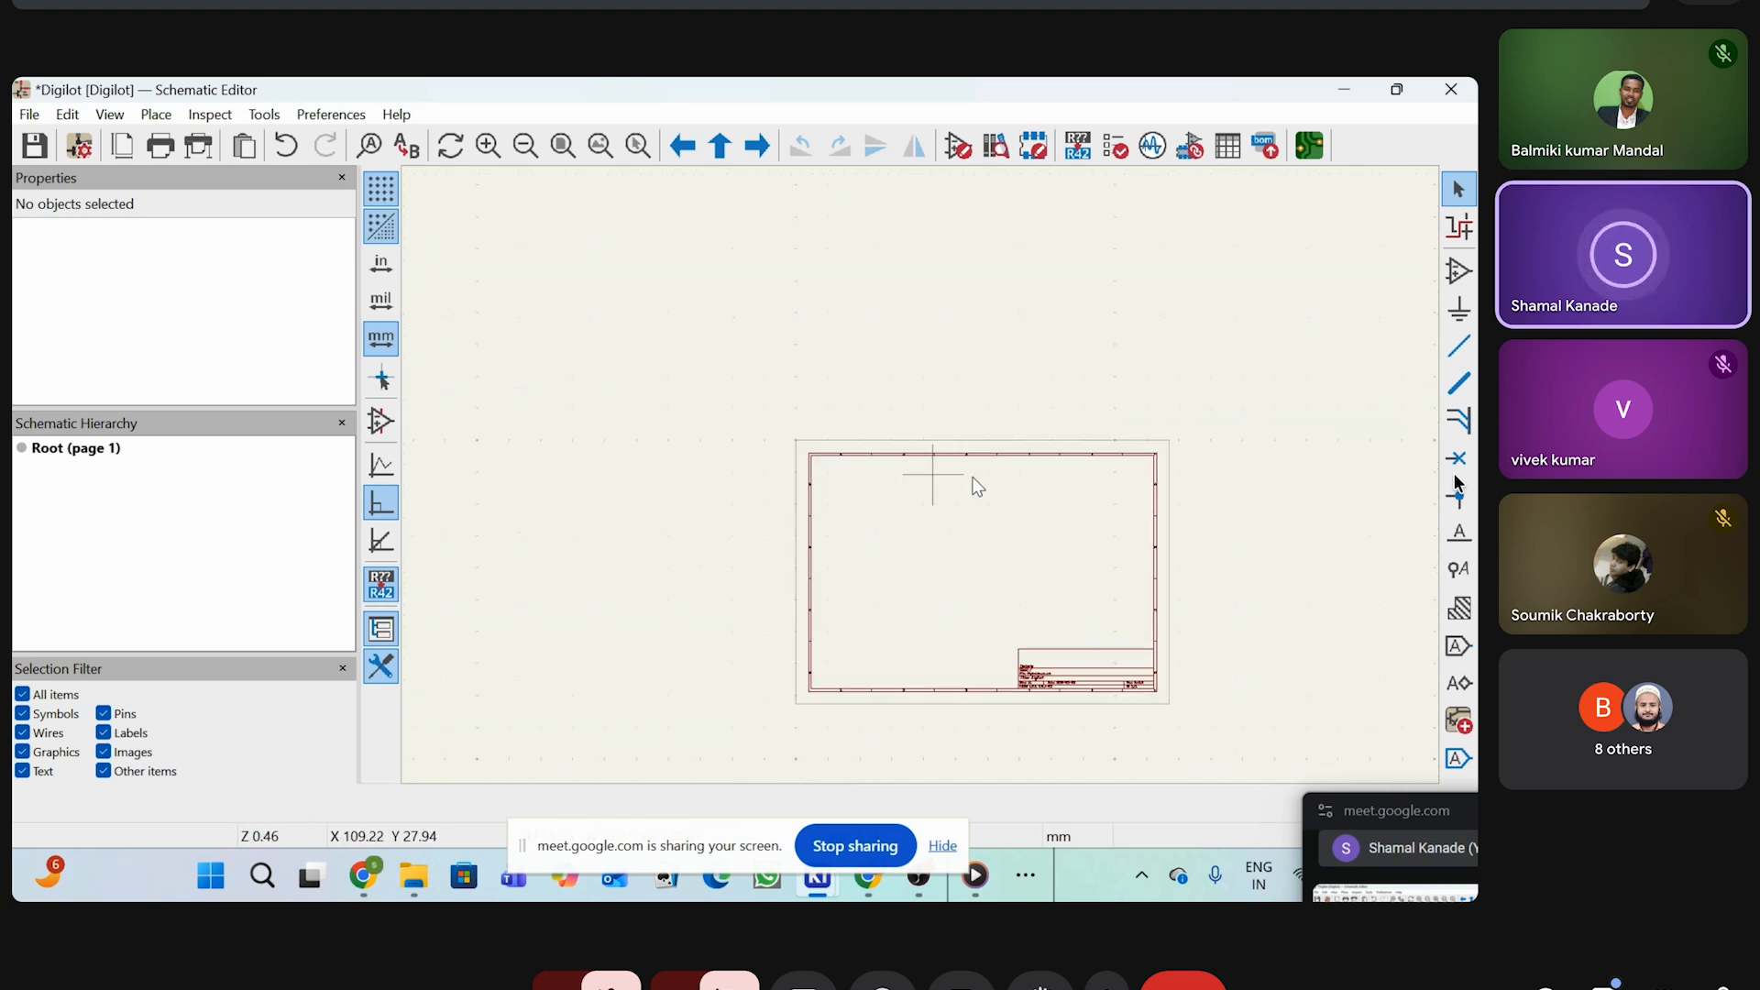
pyautogui.scroll(1, 926, 478)
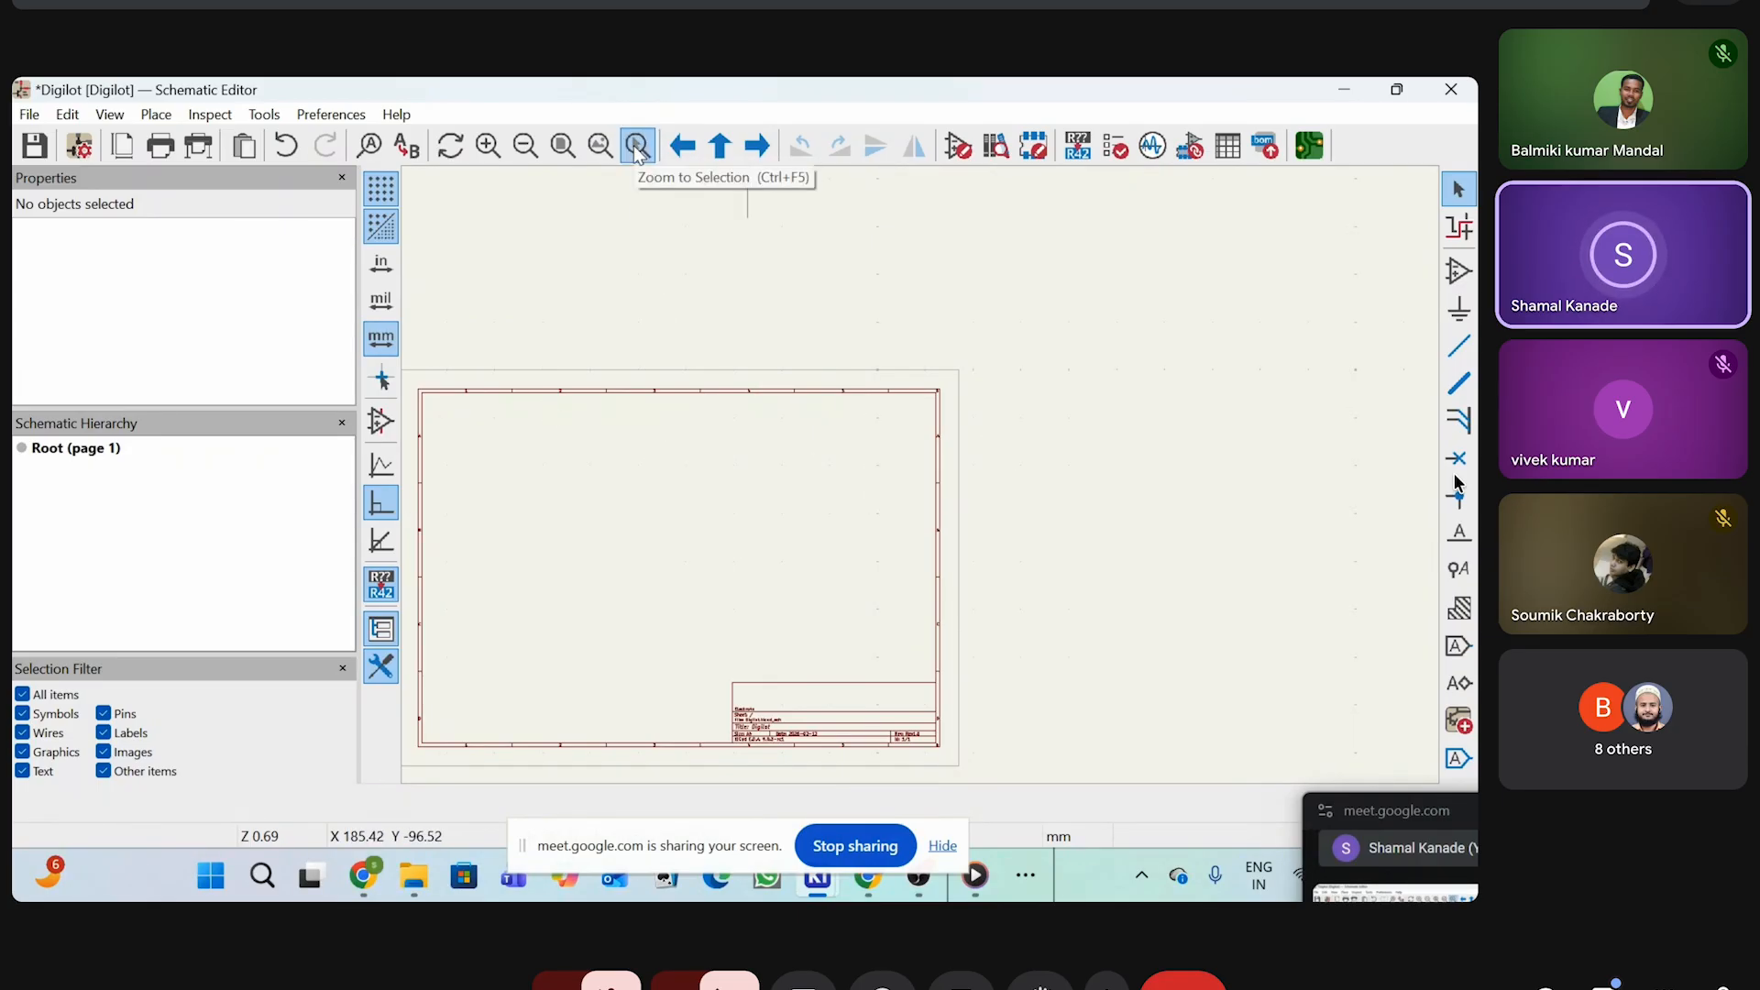
pyautogui.press('ctrl+super+f')
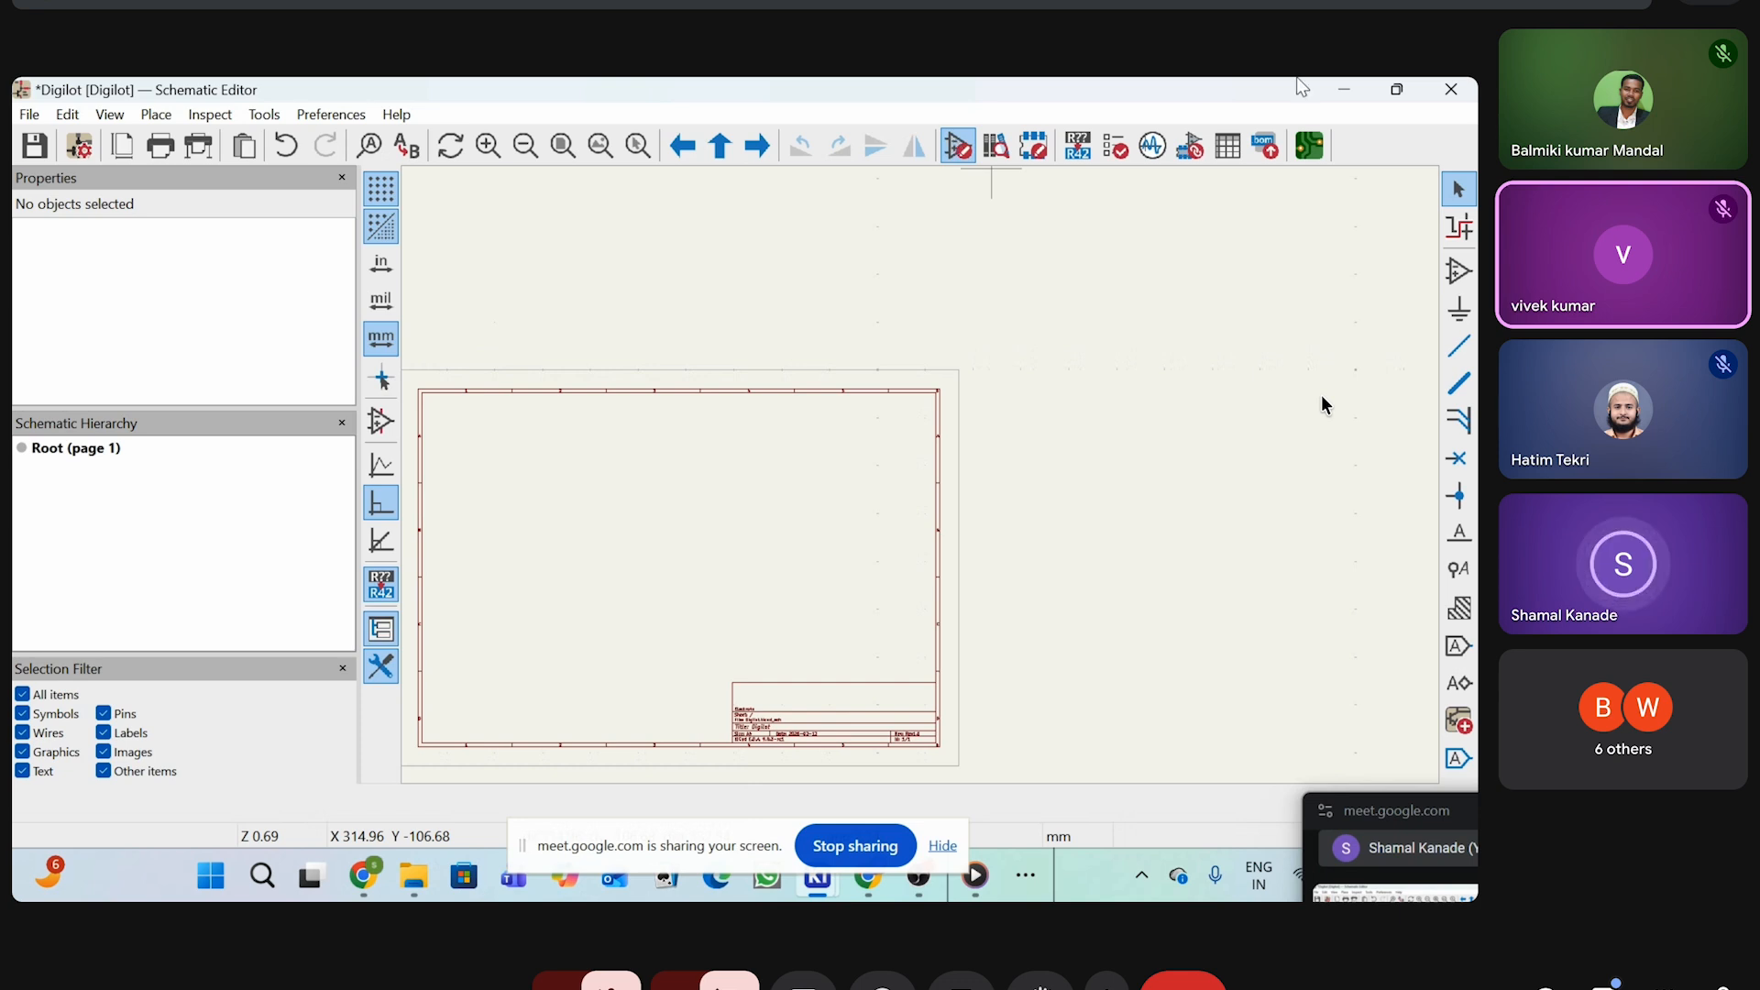
# Start placing a symbol, dismiss the library load errors and bring the symbol chooser into clear view once the libraries load
pyautogui.click(1459, 279)
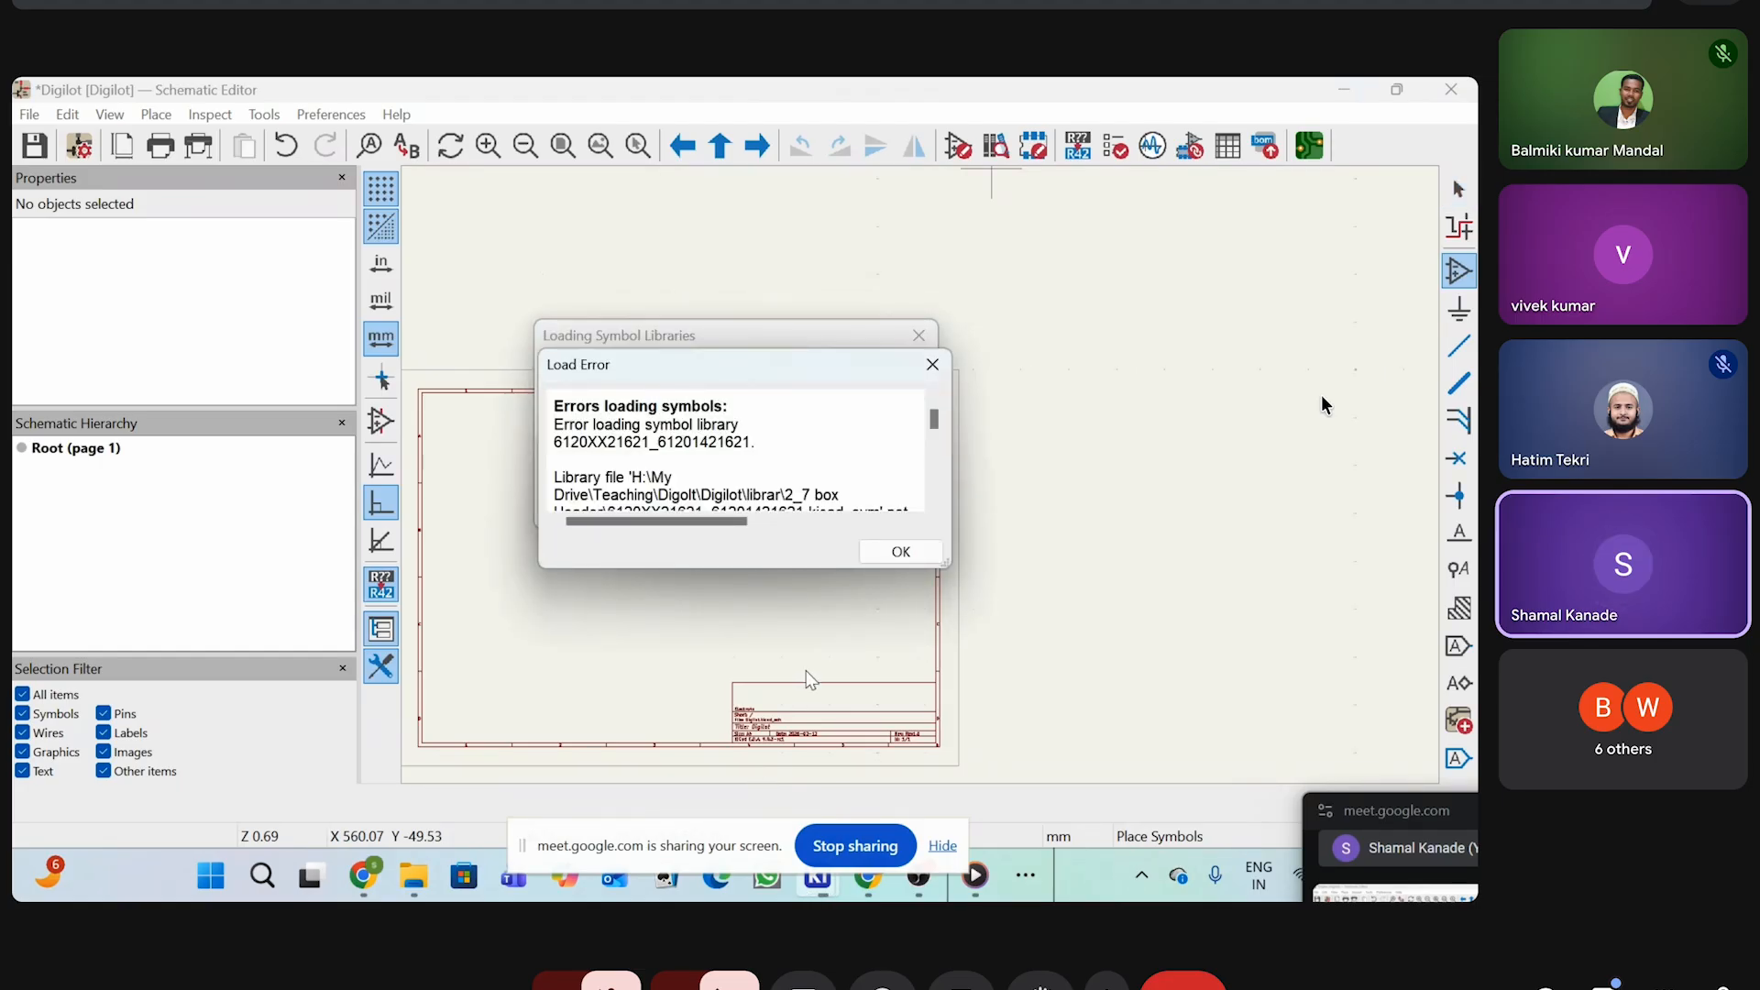
pyautogui.click(922, 338)
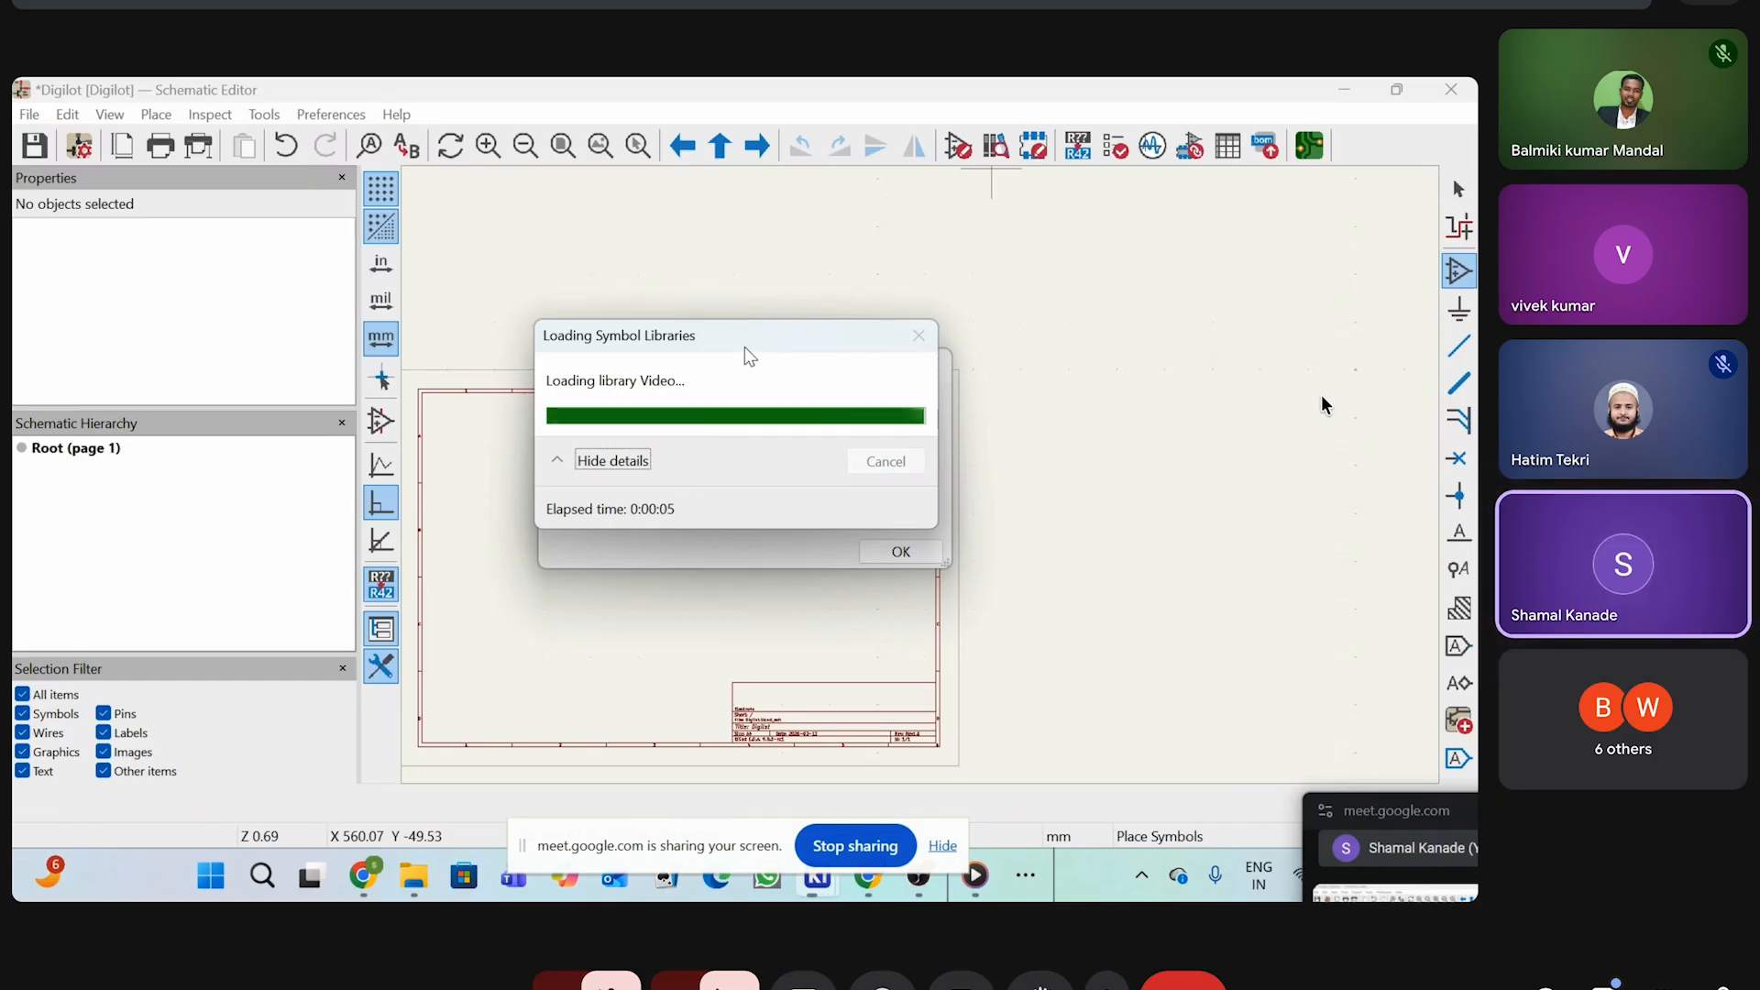
pyautogui.click(932, 364)
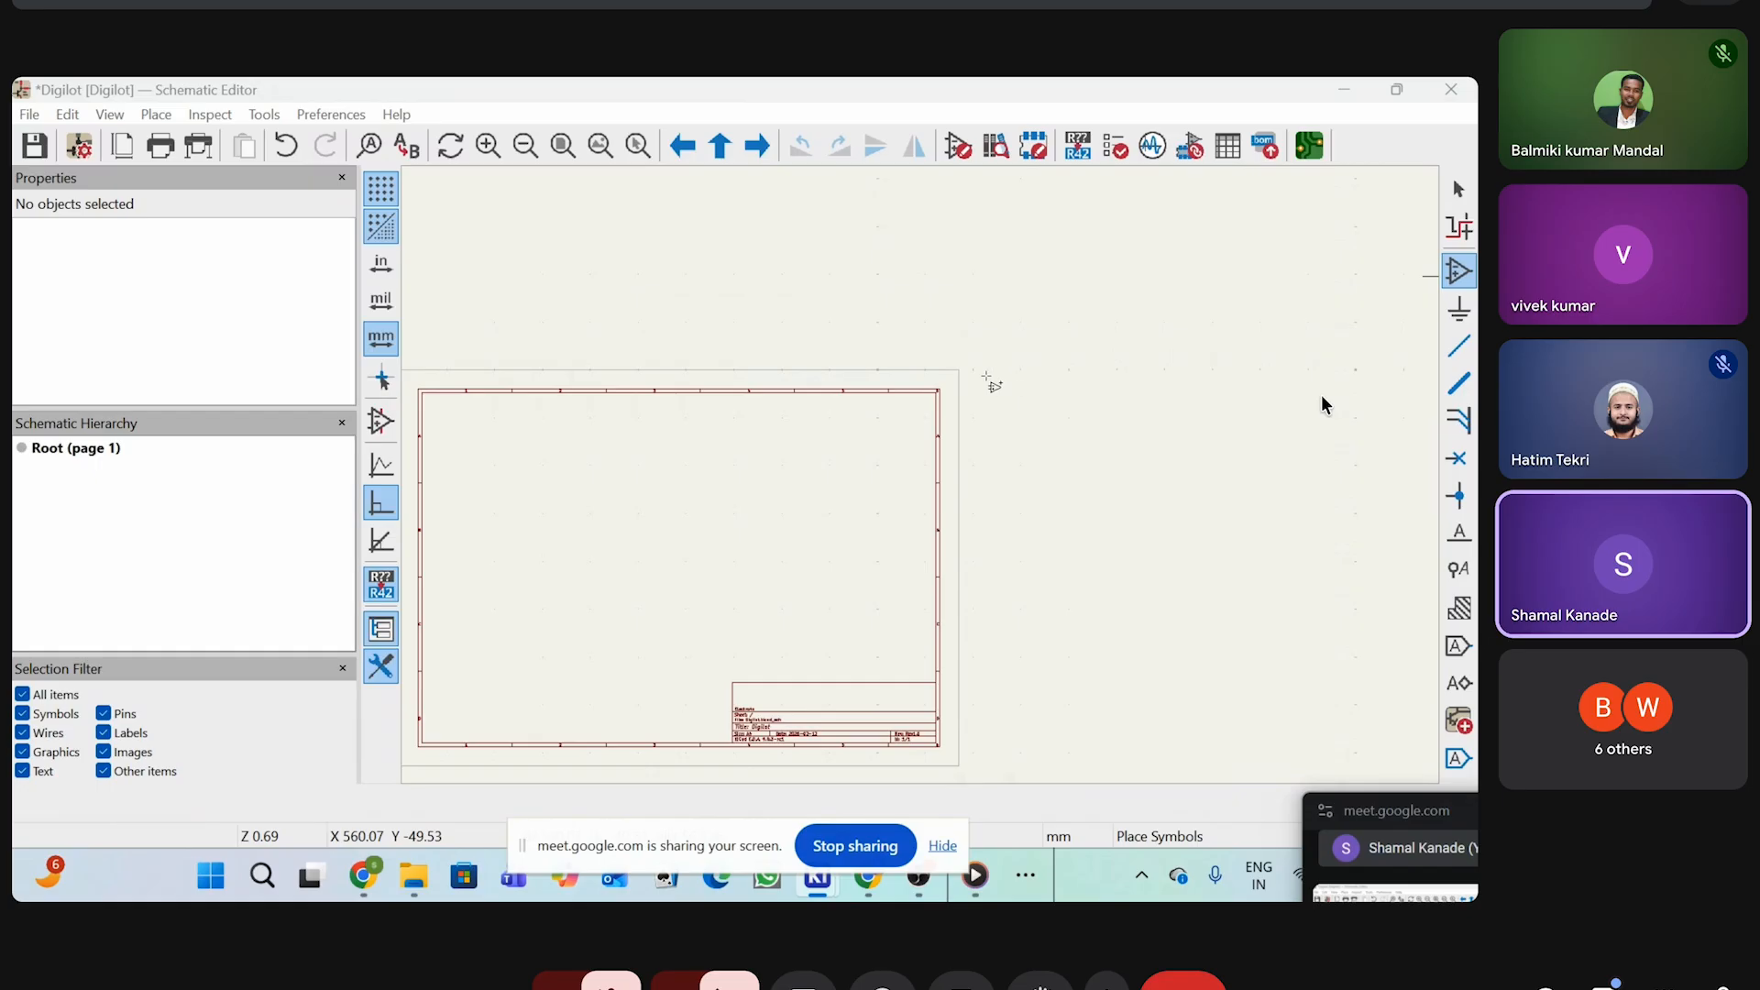
pyautogui.click(1061, 409)
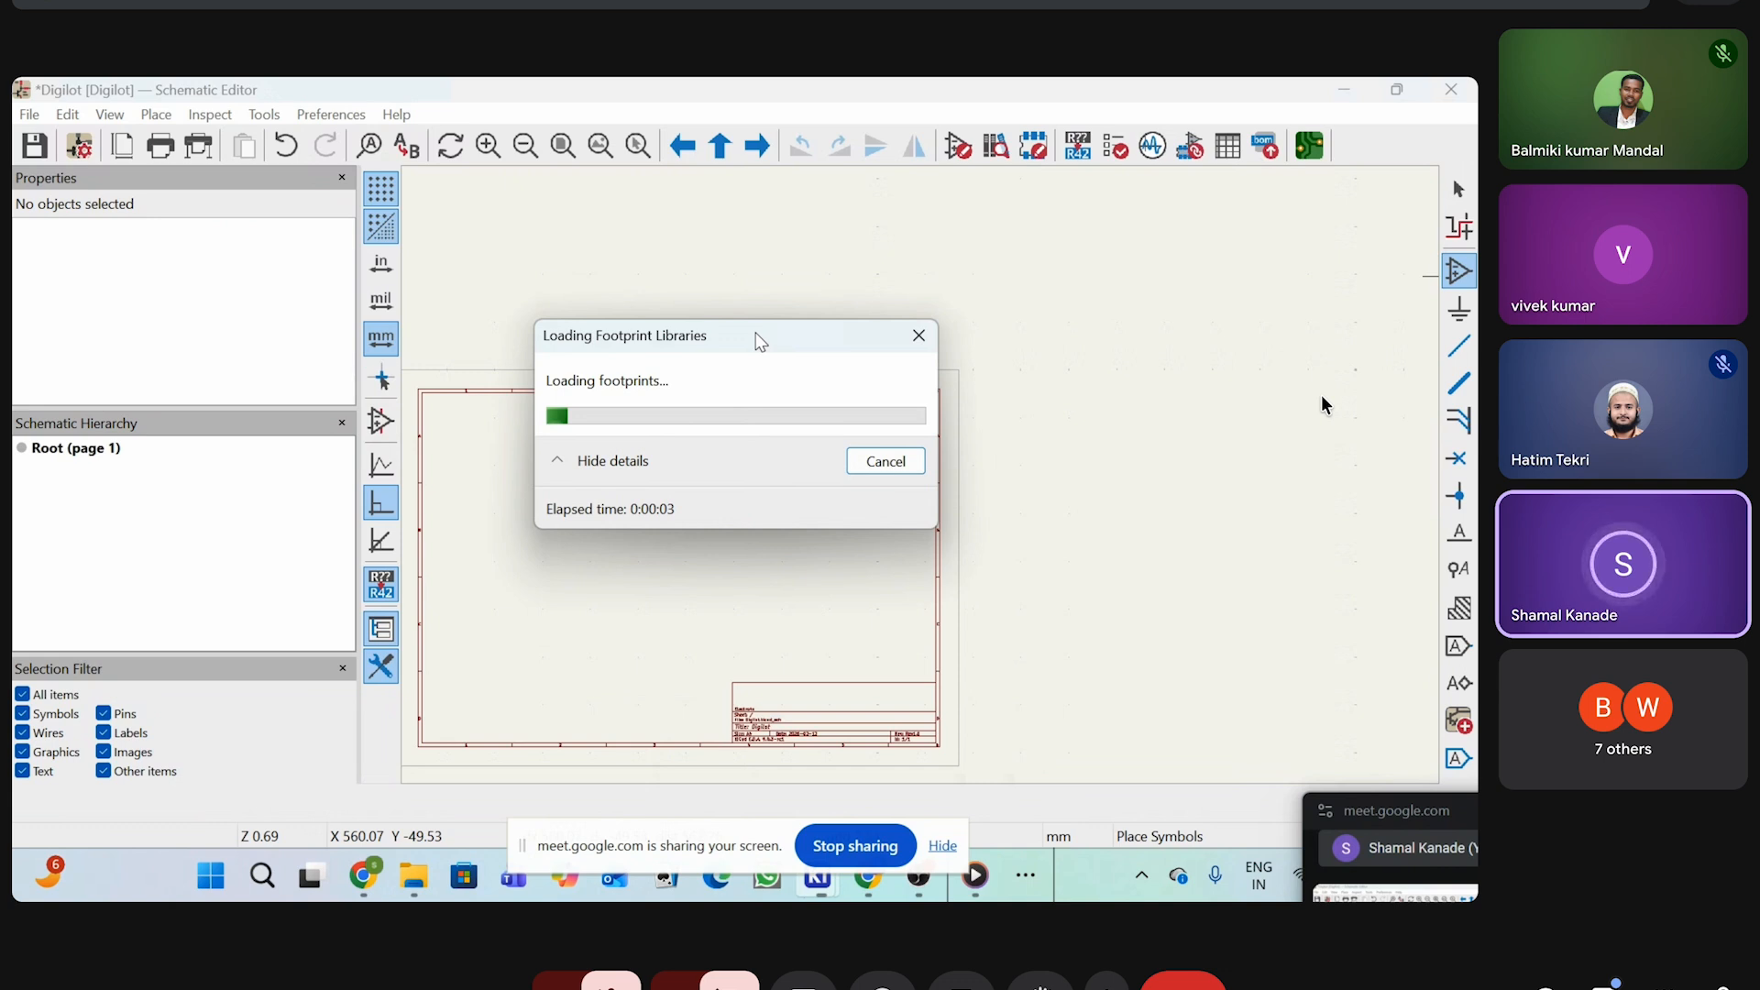
pyautogui.moveTo(760, 341); pyautogui.dragTo(934, 355)
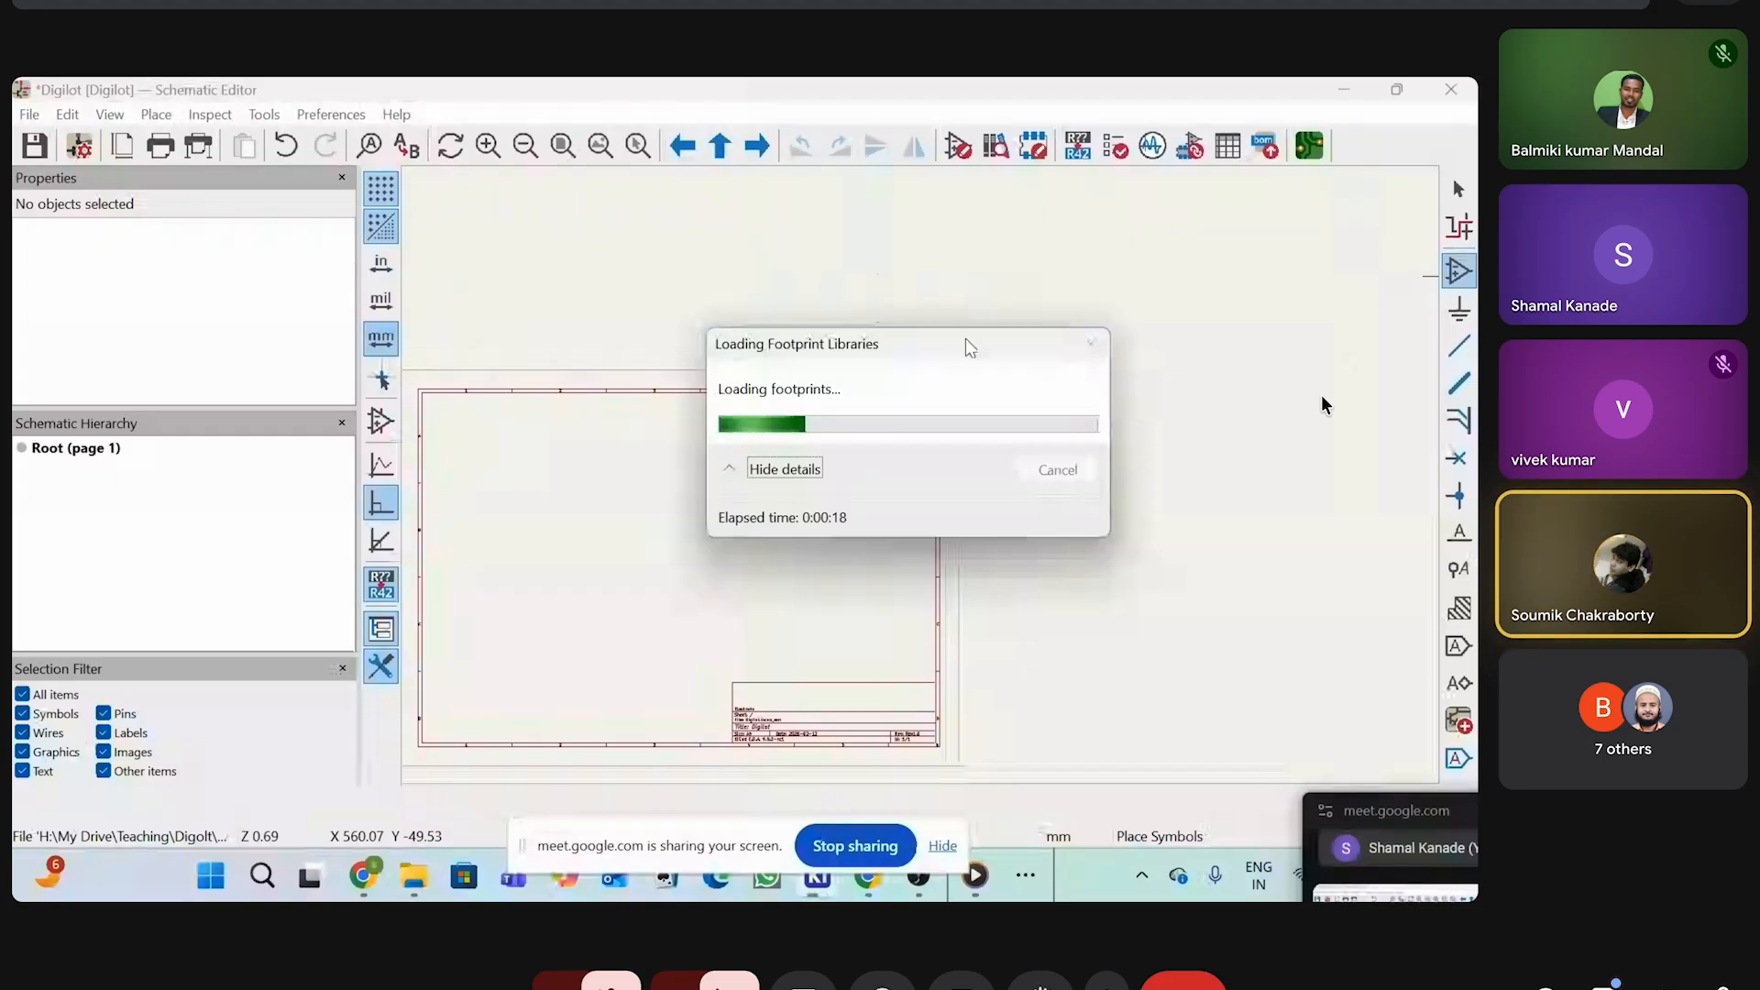
pyautogui.moveTo(970, 349); pyautogui.dragTo(1380, 654)
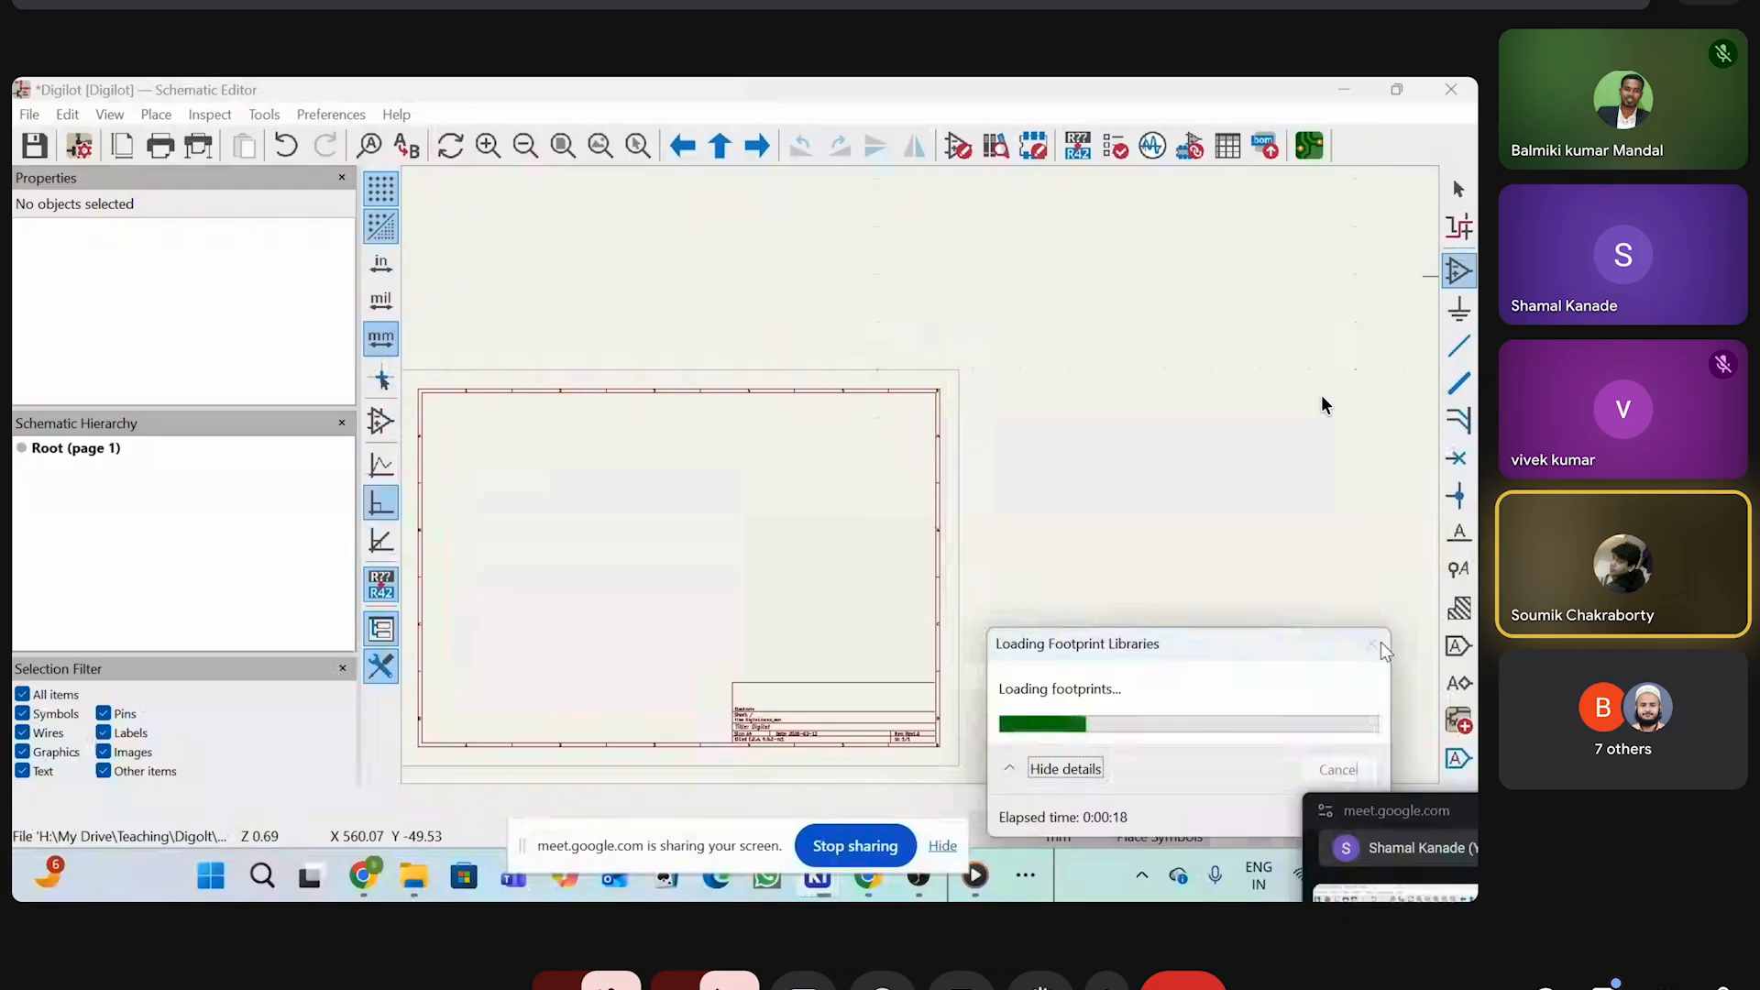
pyautogui.moveTo(810, 888)
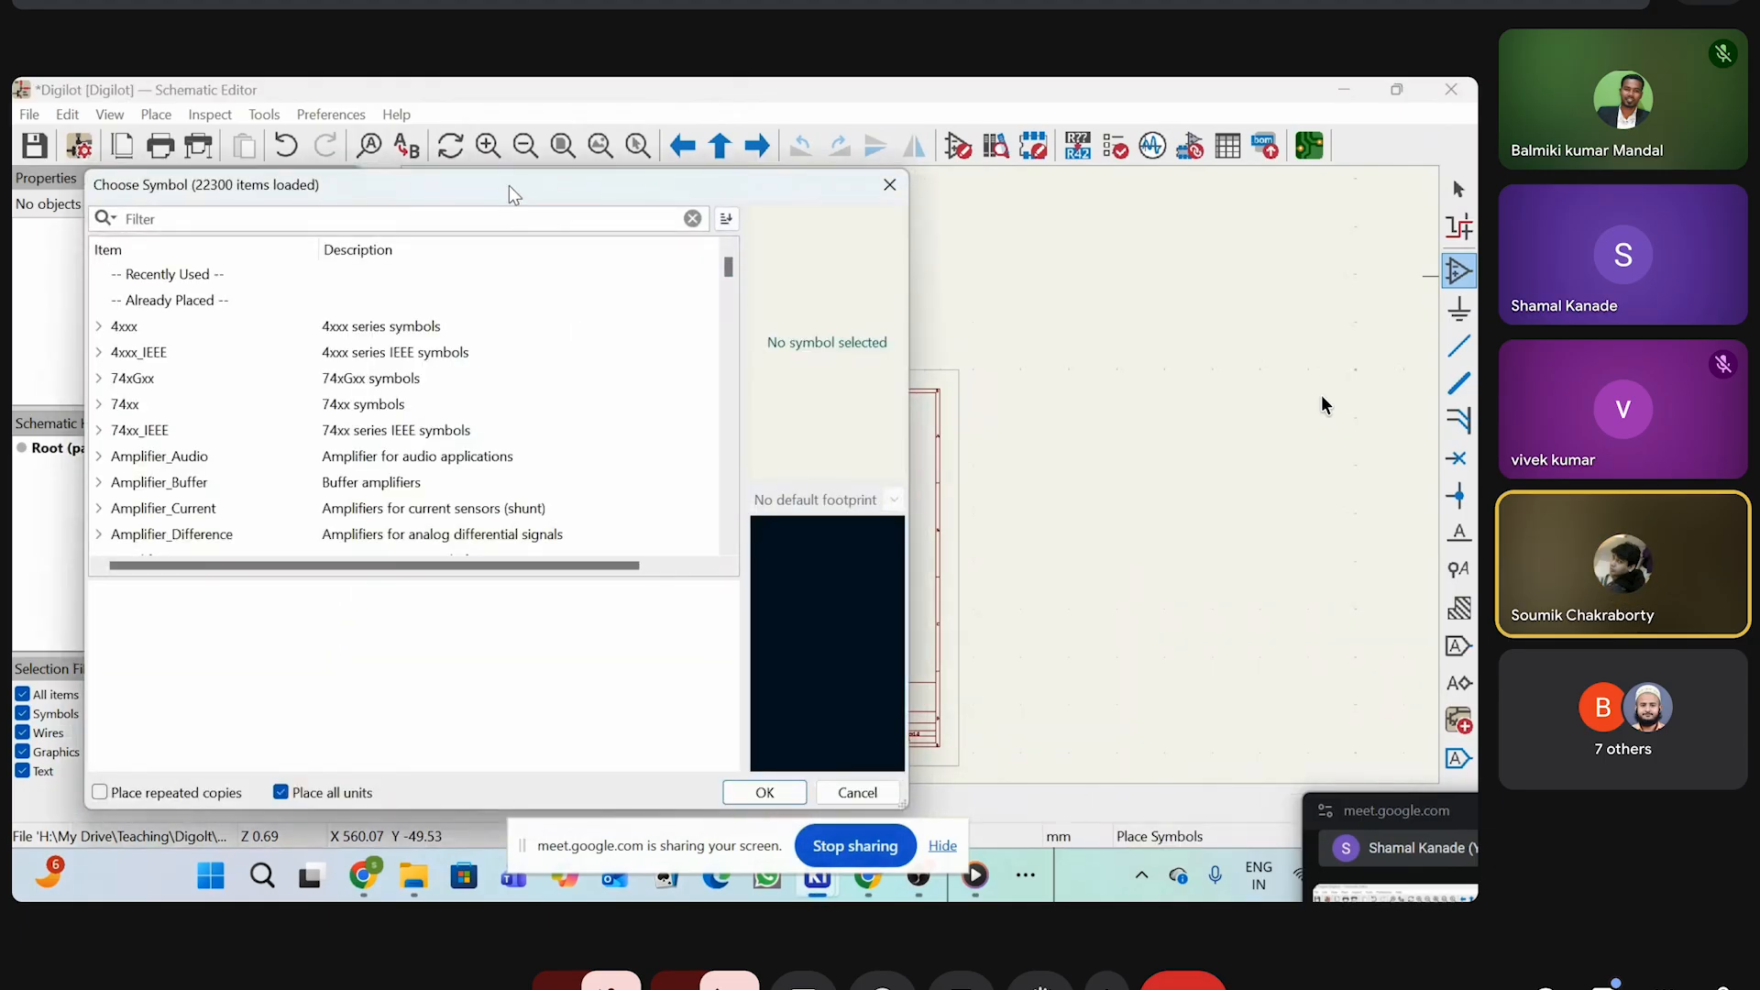
pyautogui.moveTo(507, 189); pyautogui.dragTo(927, 174)
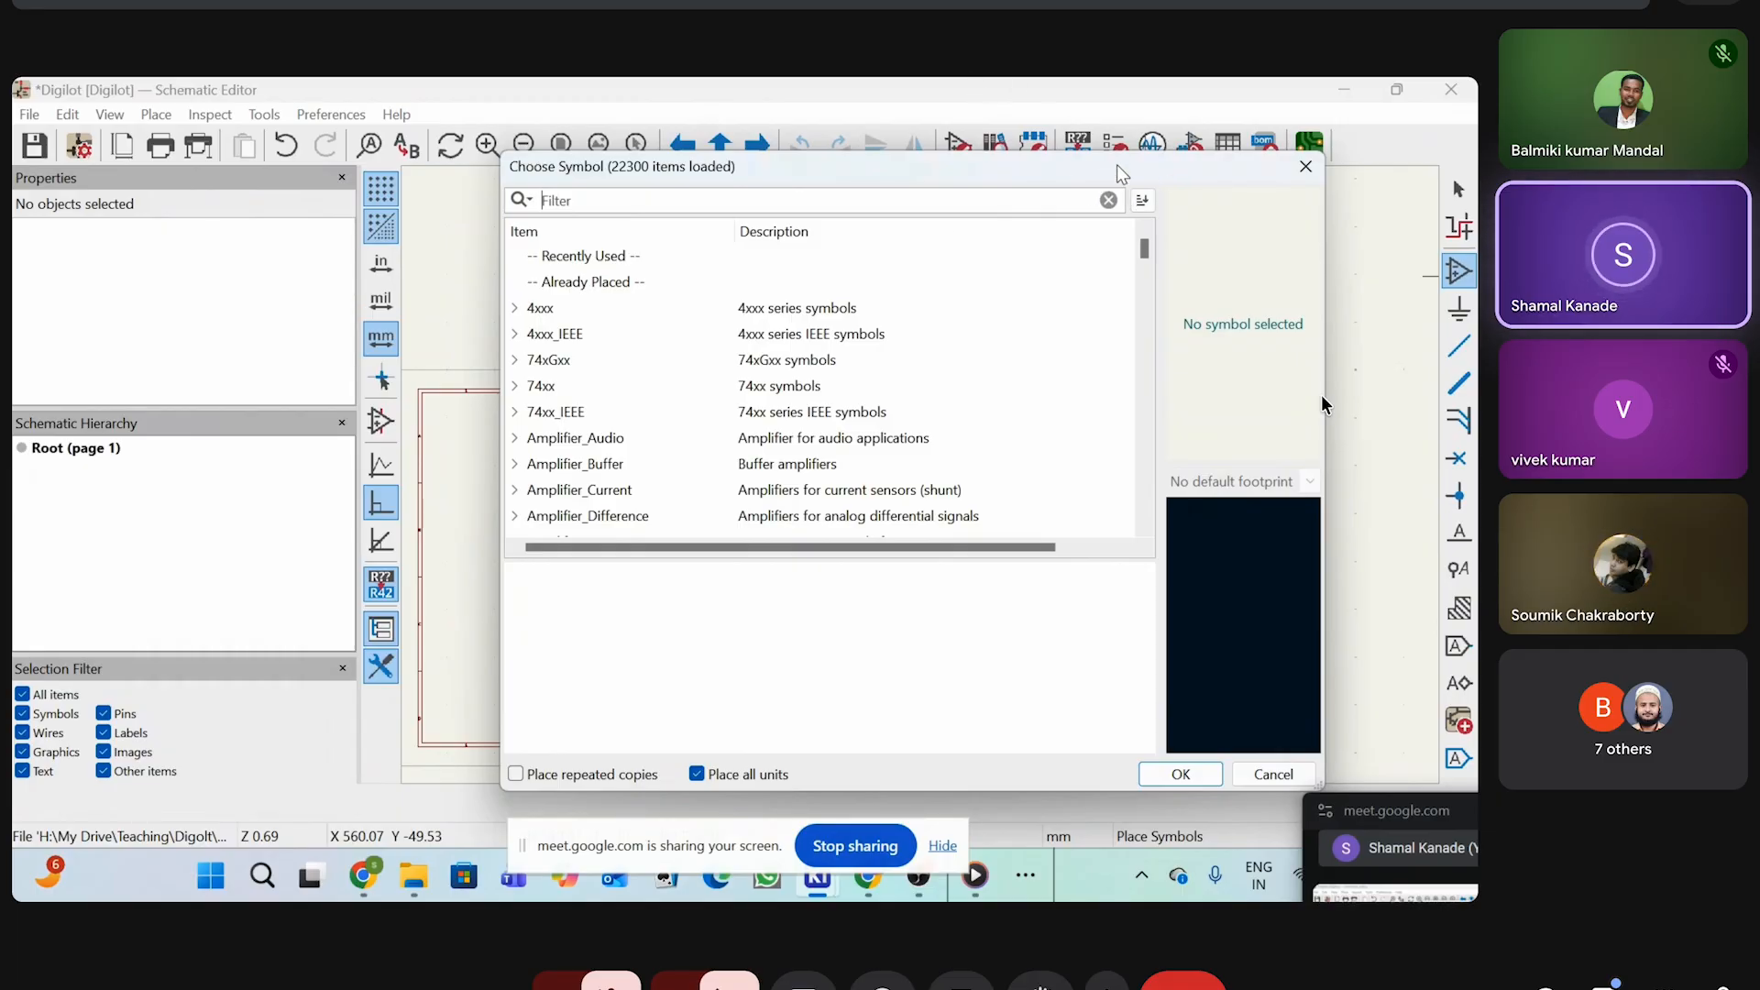
pyautogui.moveTo(1114, 165); pyautogui.dragTo(933, 156)
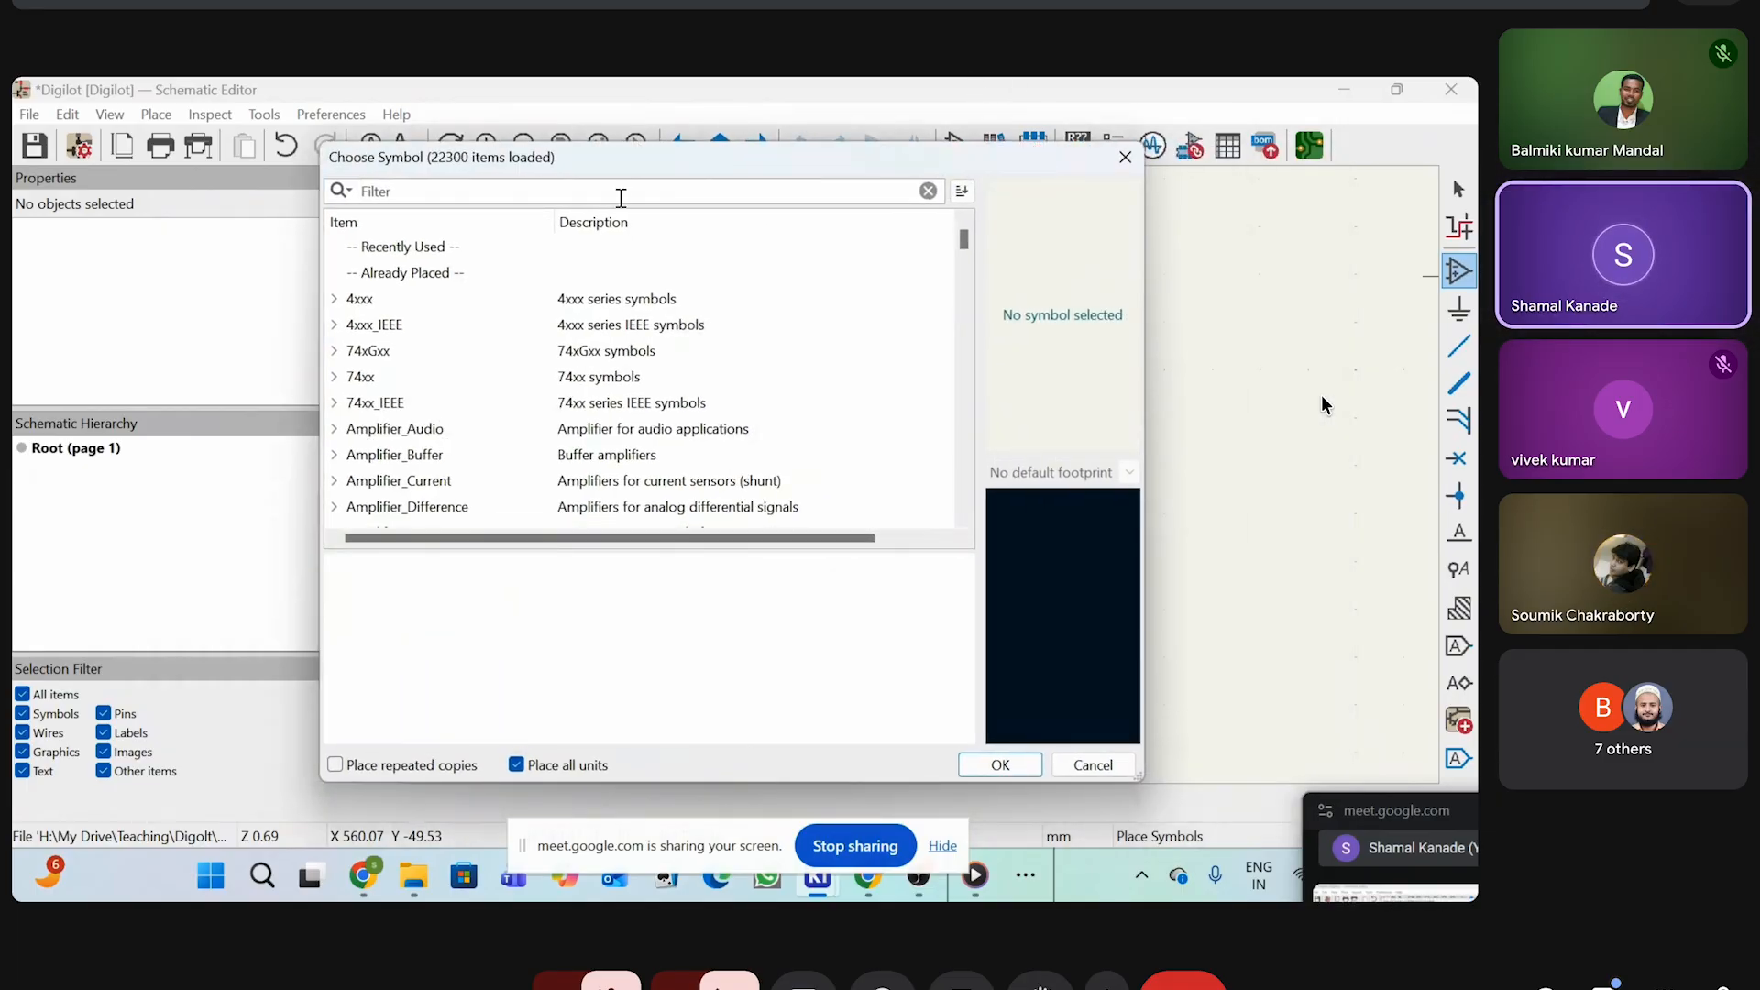
# Filter the symbols by "r" and place the US resistor symbol R_US on the sheet at about X 127 mm, Y 54.6 mm
pyautogui.write('r')
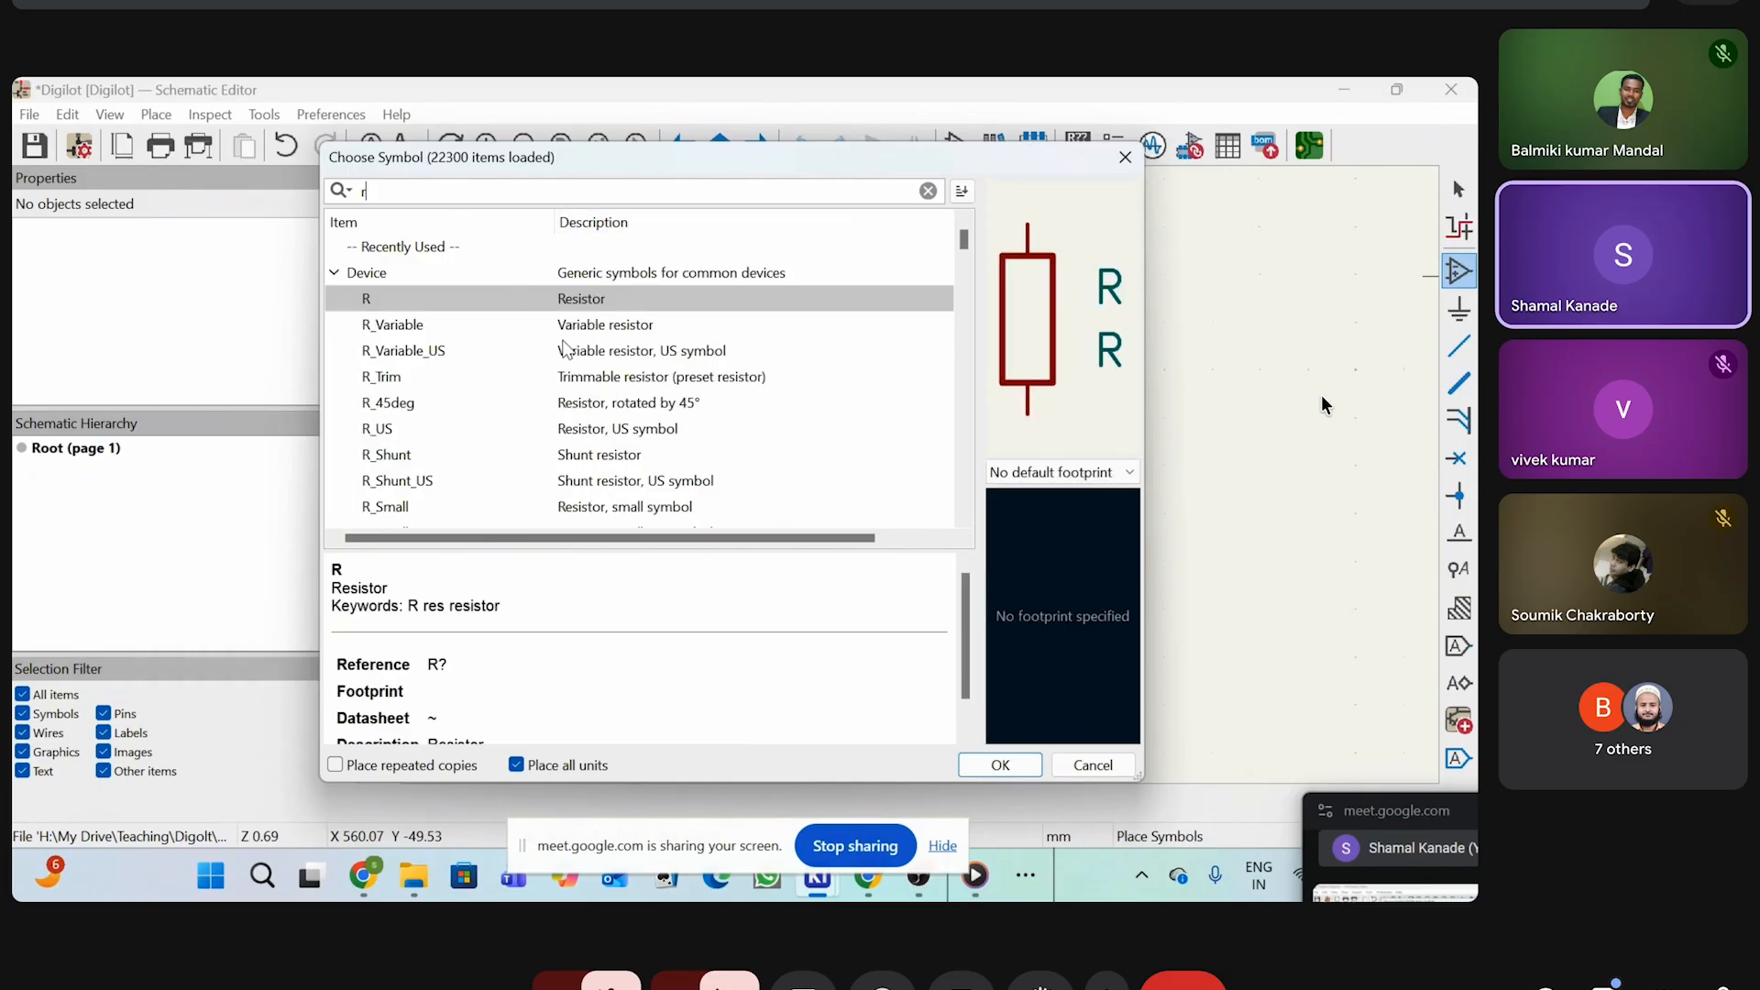
pyautogui.scroll(-1, 454, 431)
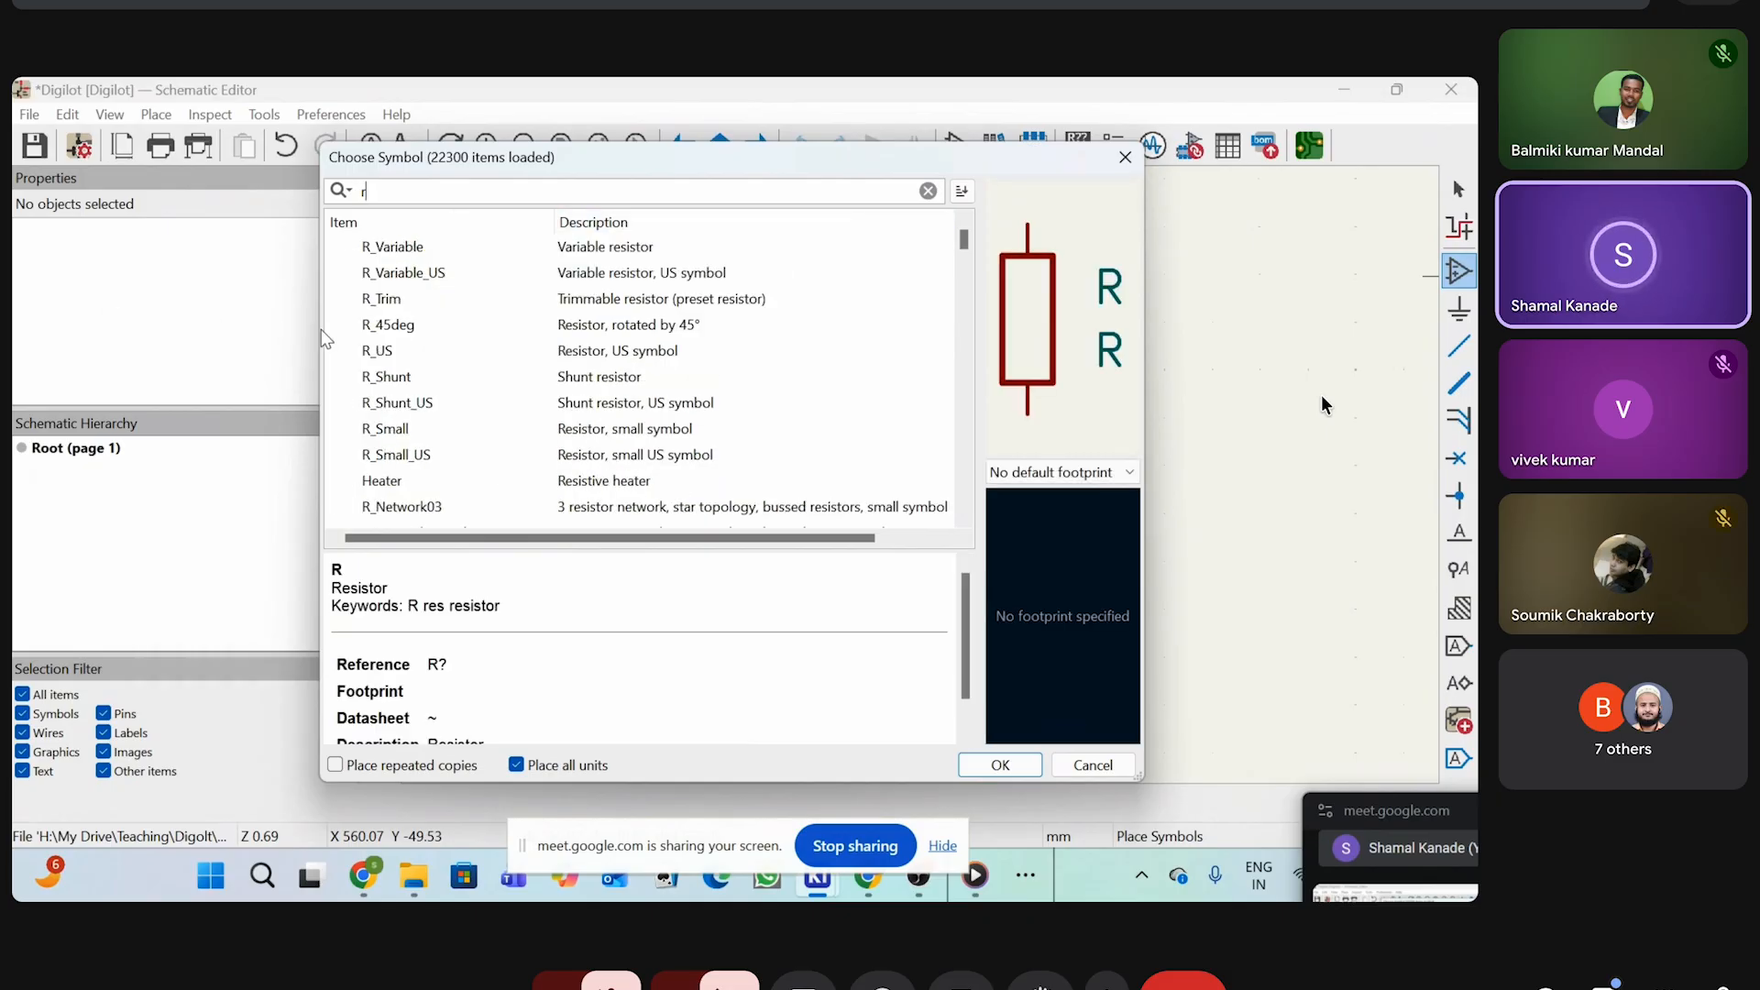
pyautogui.scroll(-1, 395, 369)
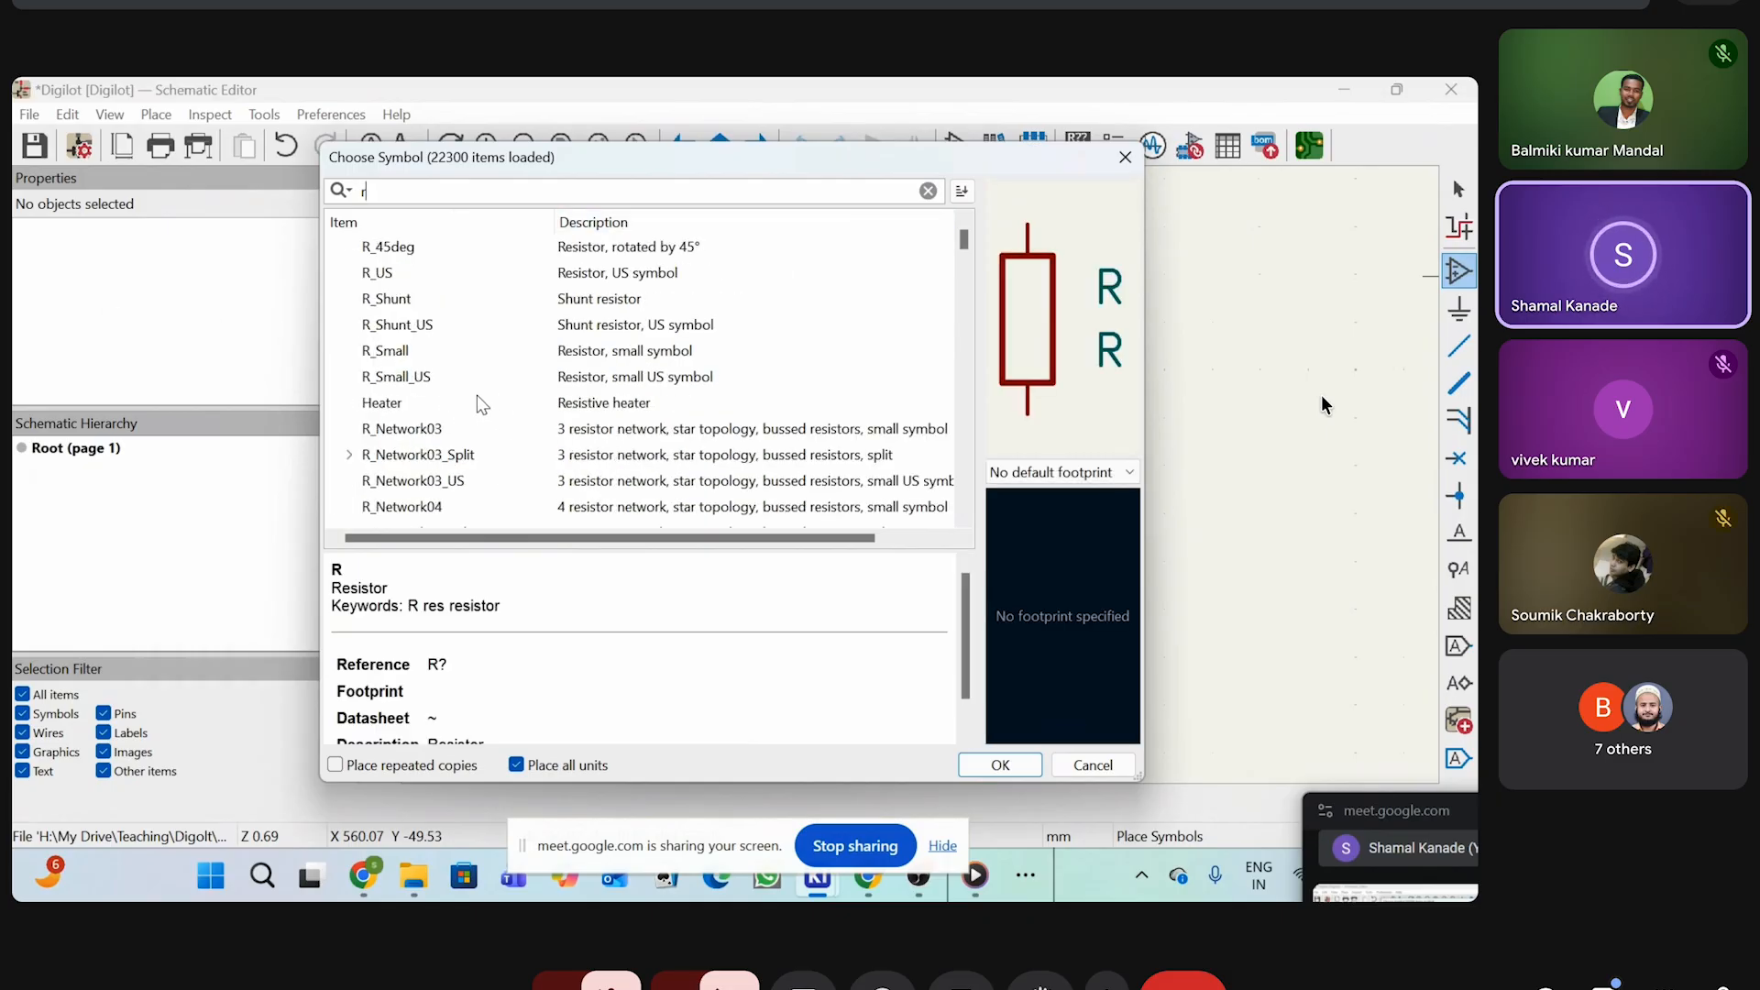
pyautogui.click(469, 281)
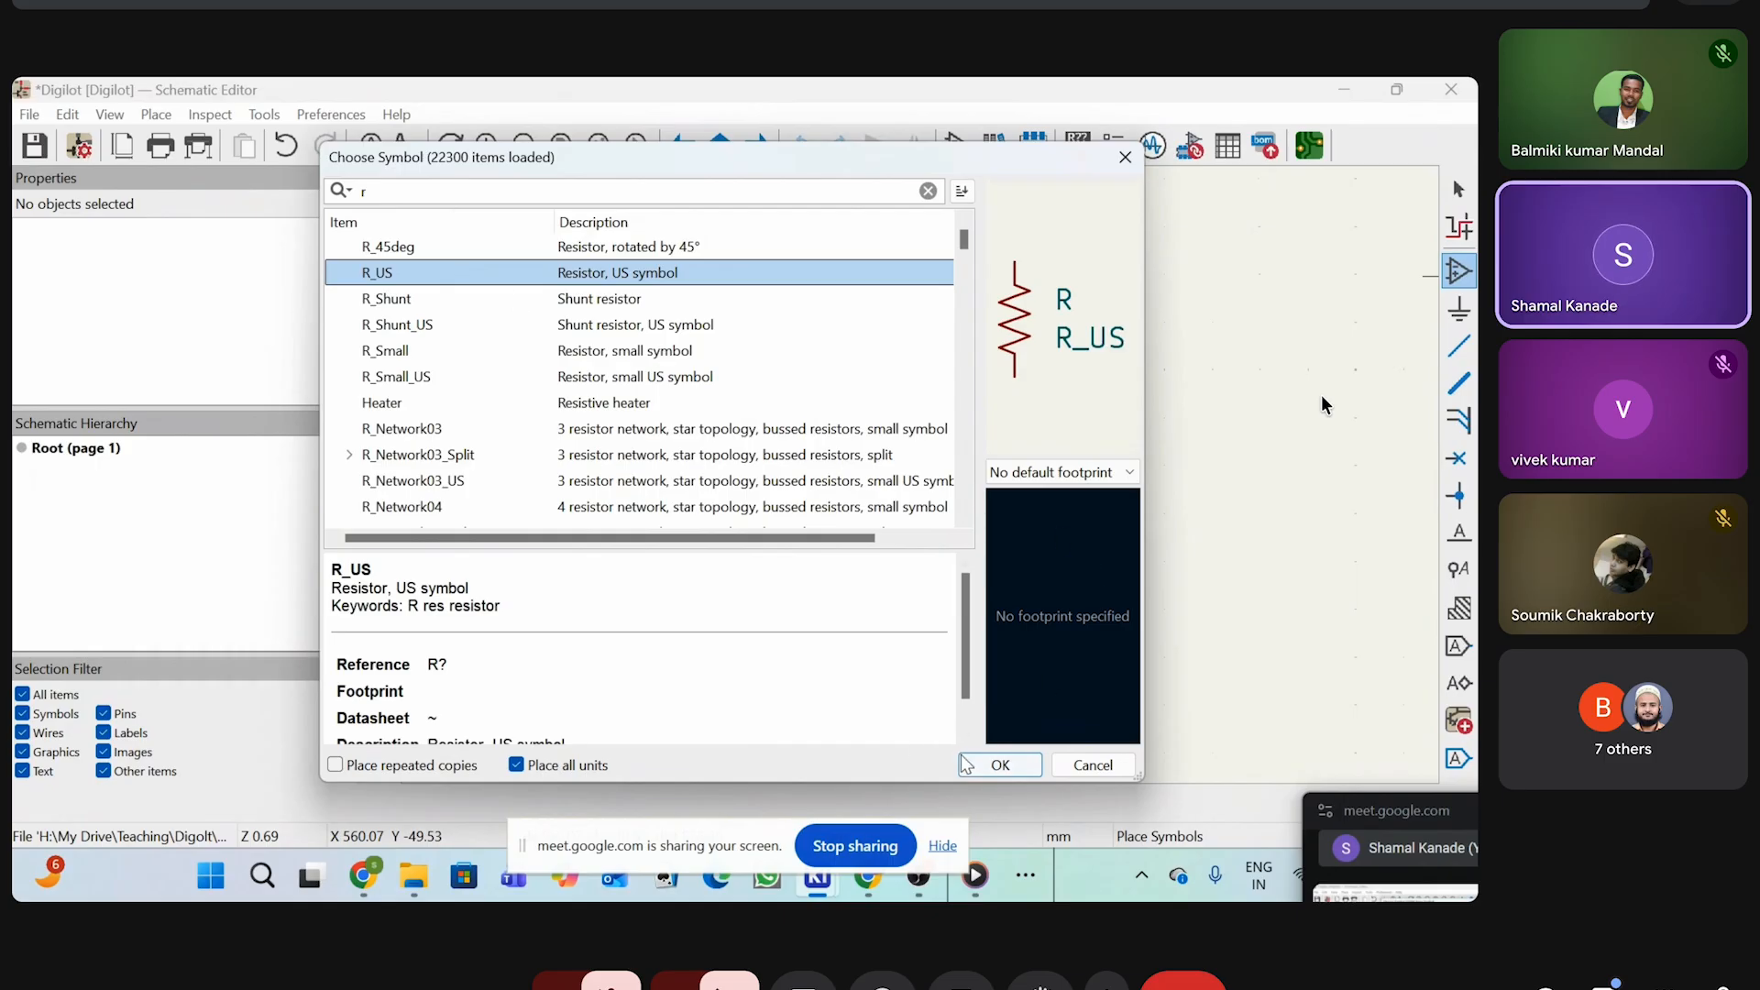
pyautogui.click(1000, 765)
pyautogui.scroll(4, 924, 476)
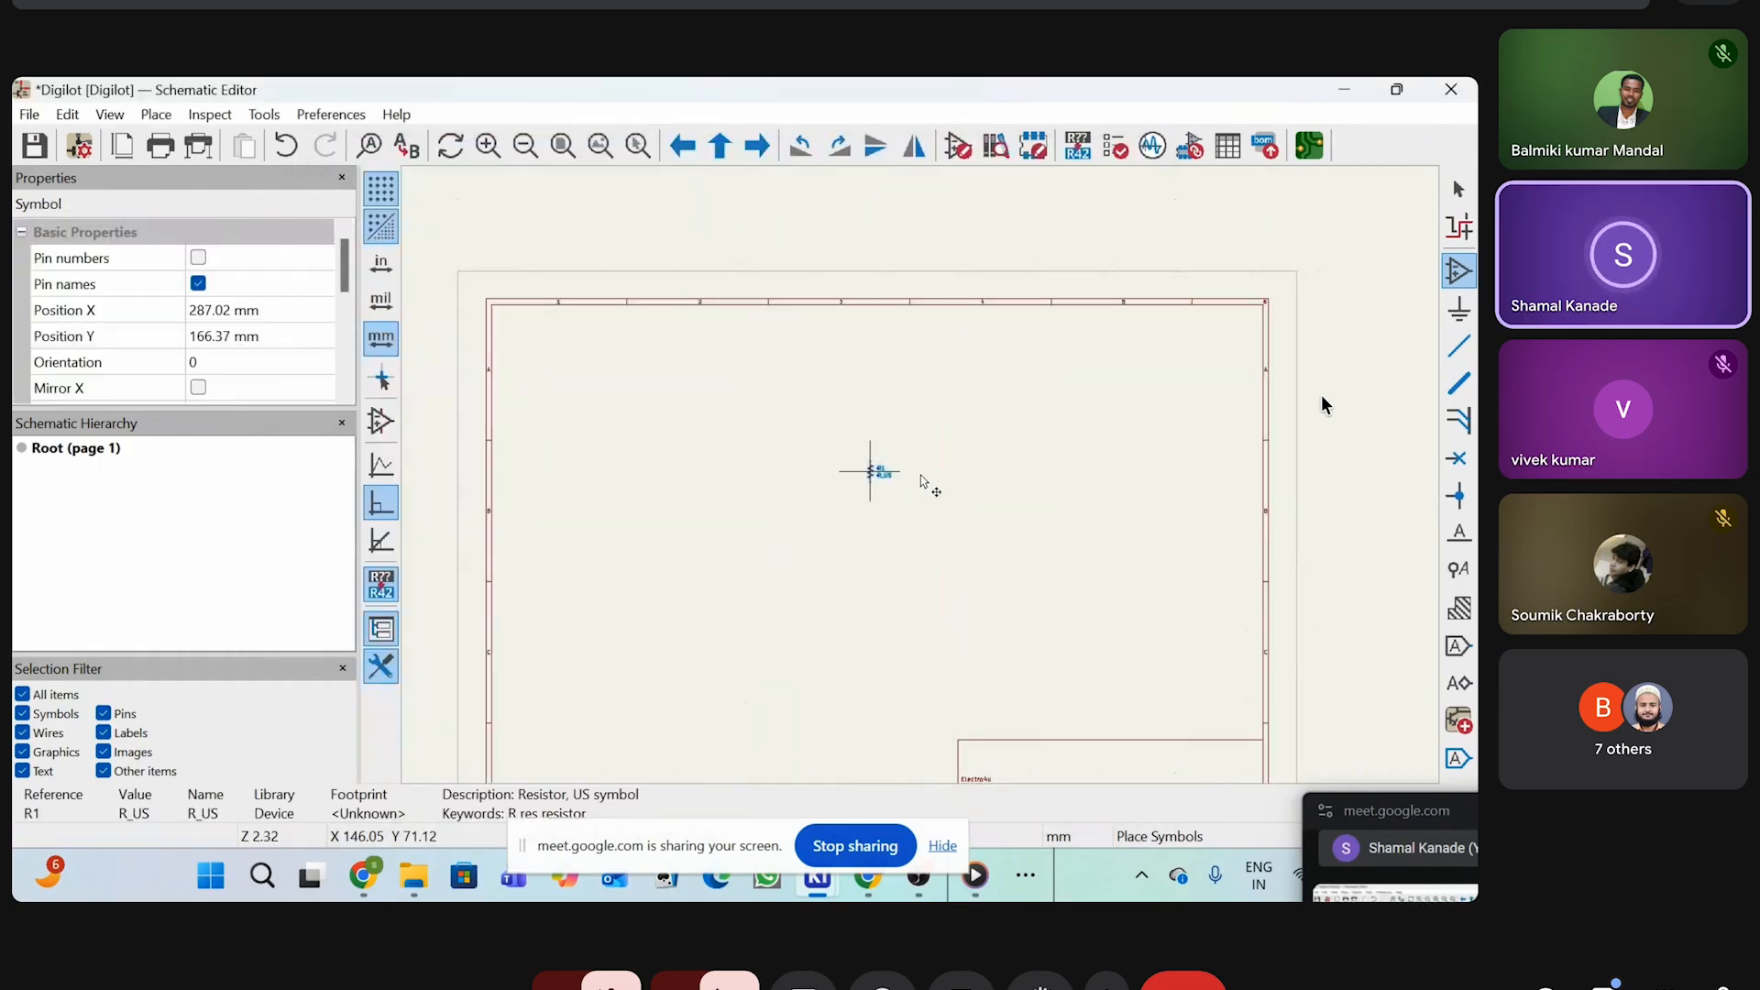
pyautogui.scroll(2, 921, 482)
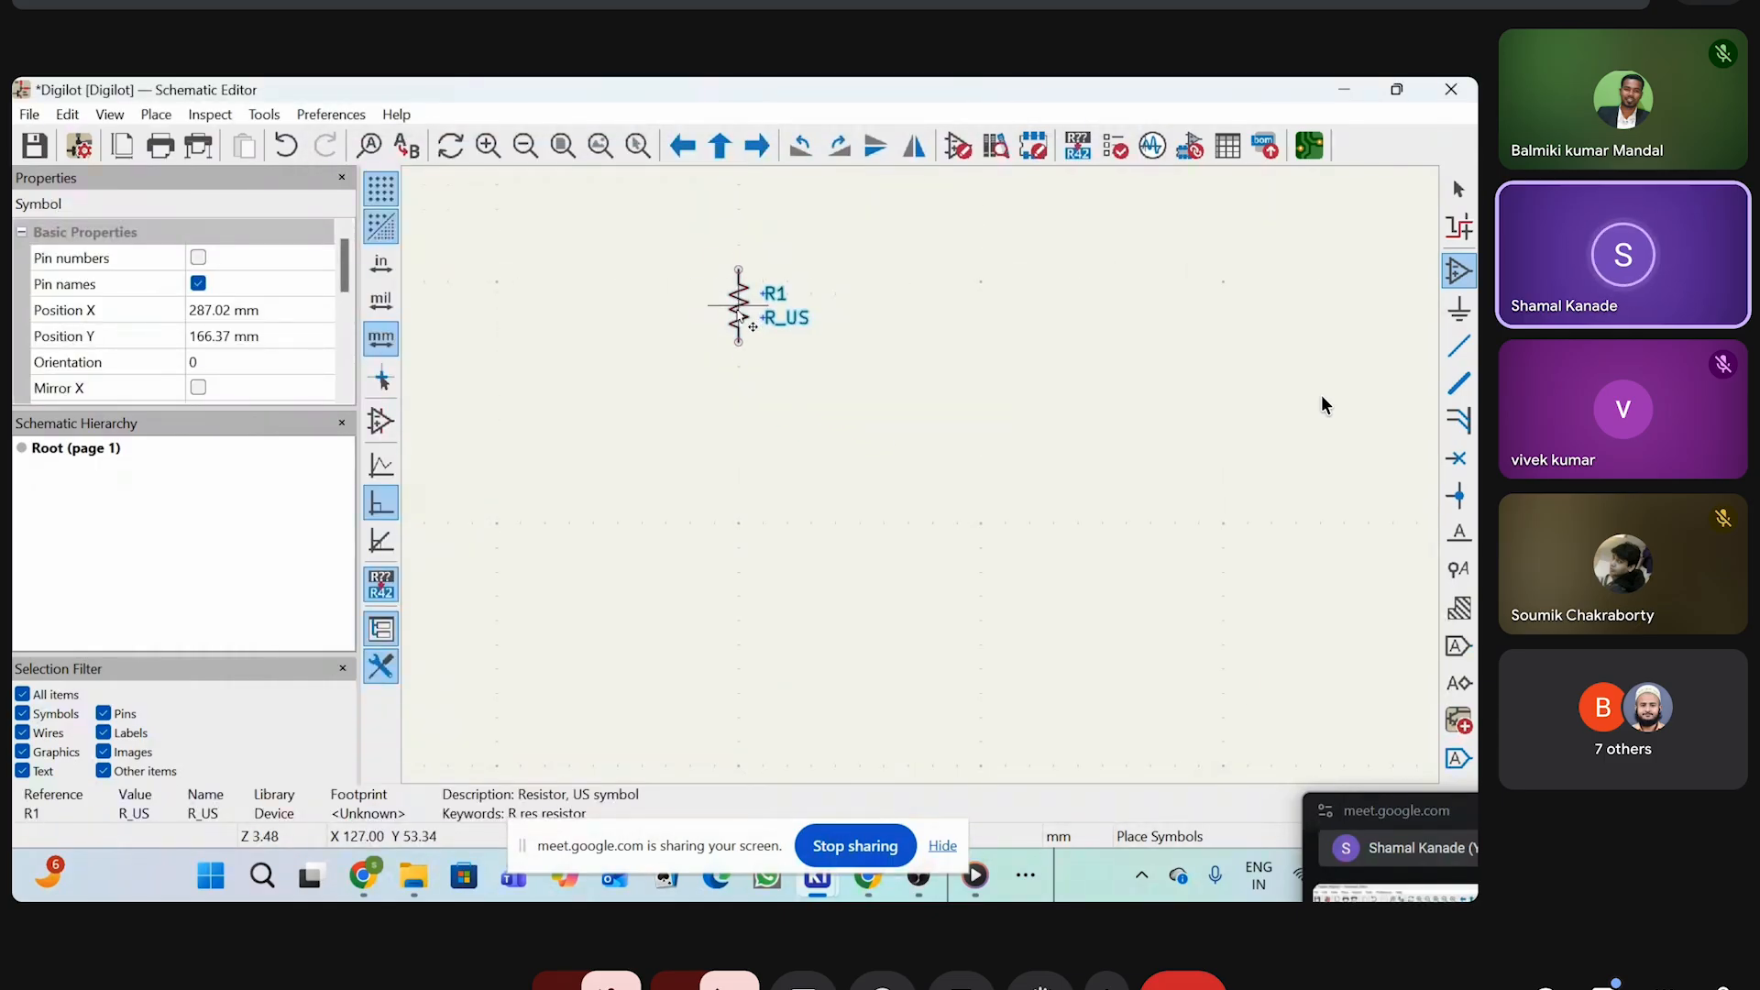
pyautogui.click(739, 319)
pyautogui.click(1459, 189)
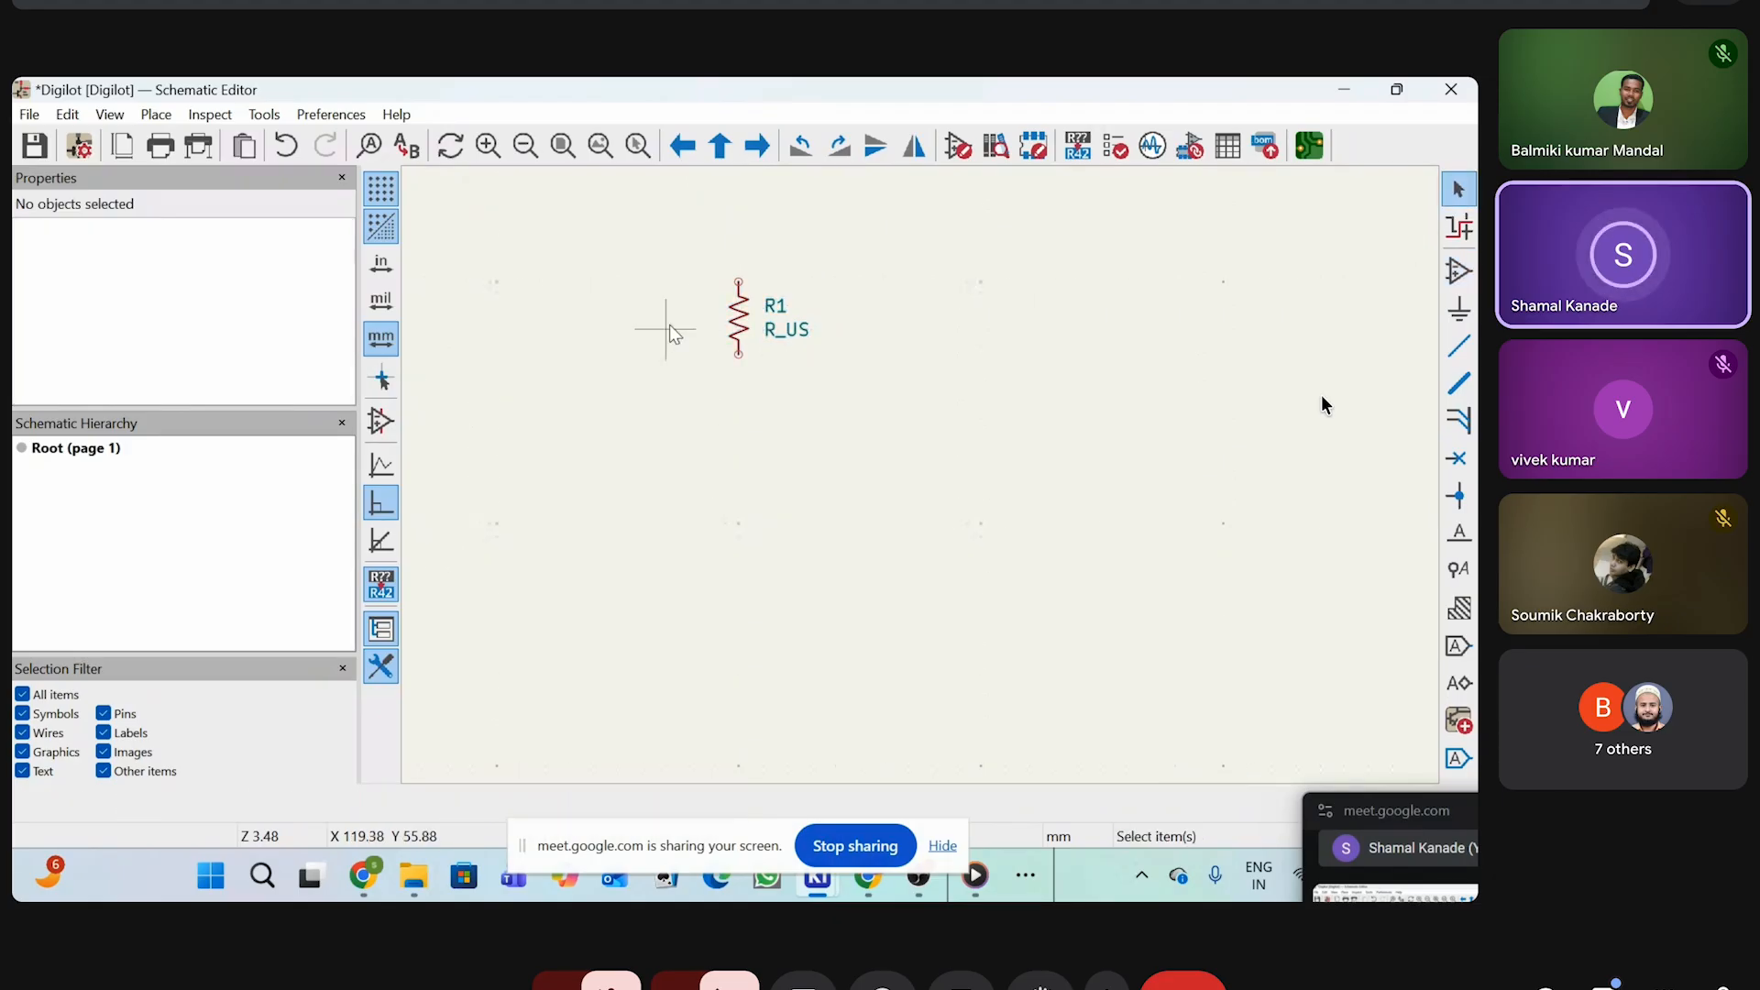
# Delete the placed US resistor symbol from the sheet
pyautogui.click(749, 317)
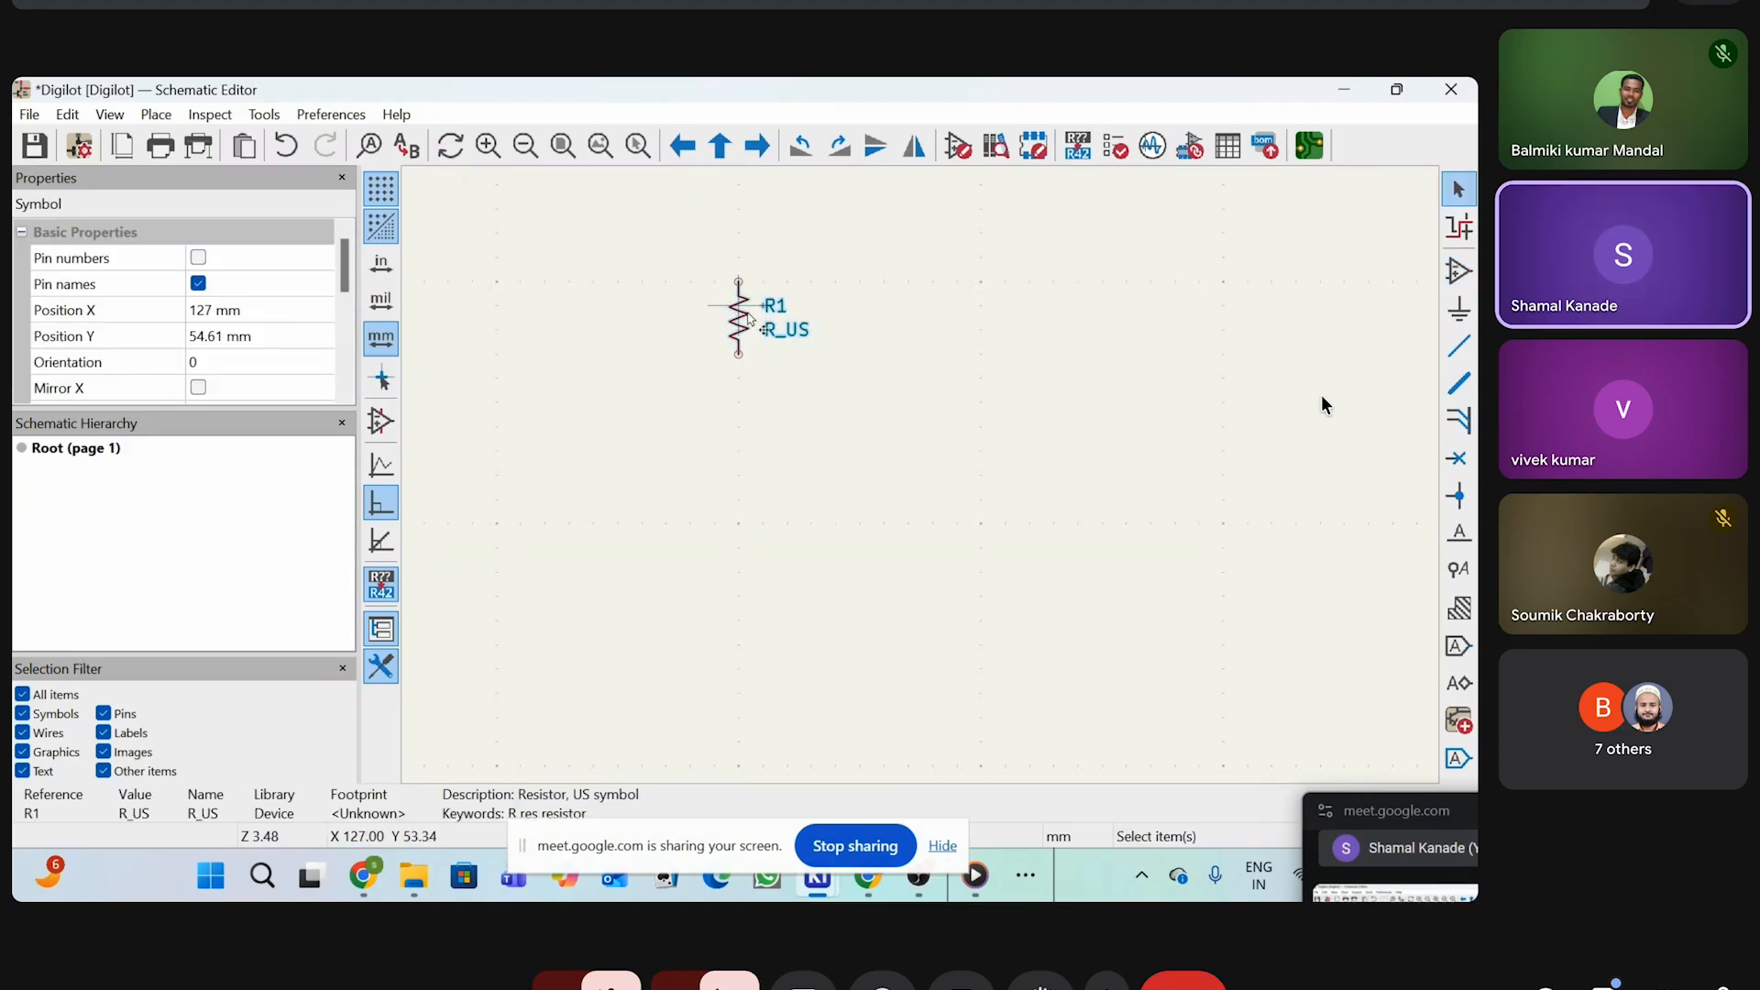
pyautogui.rightClick(750, 317)
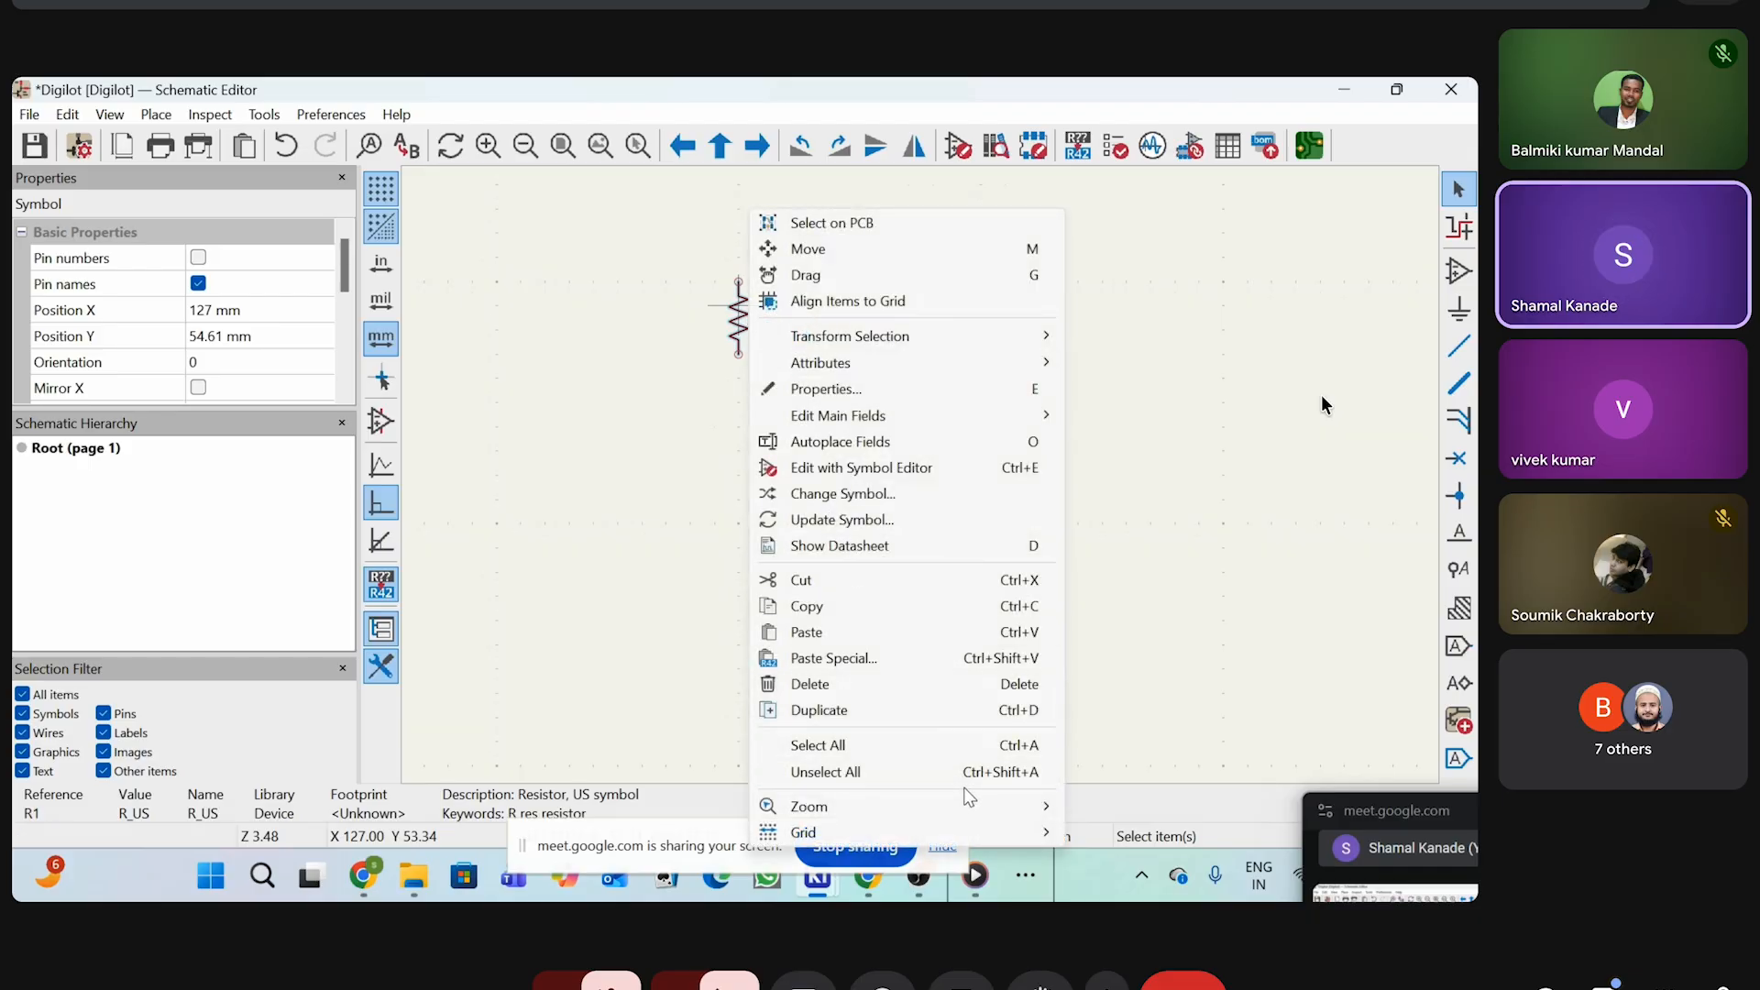
pyautogui.click(815, 685)
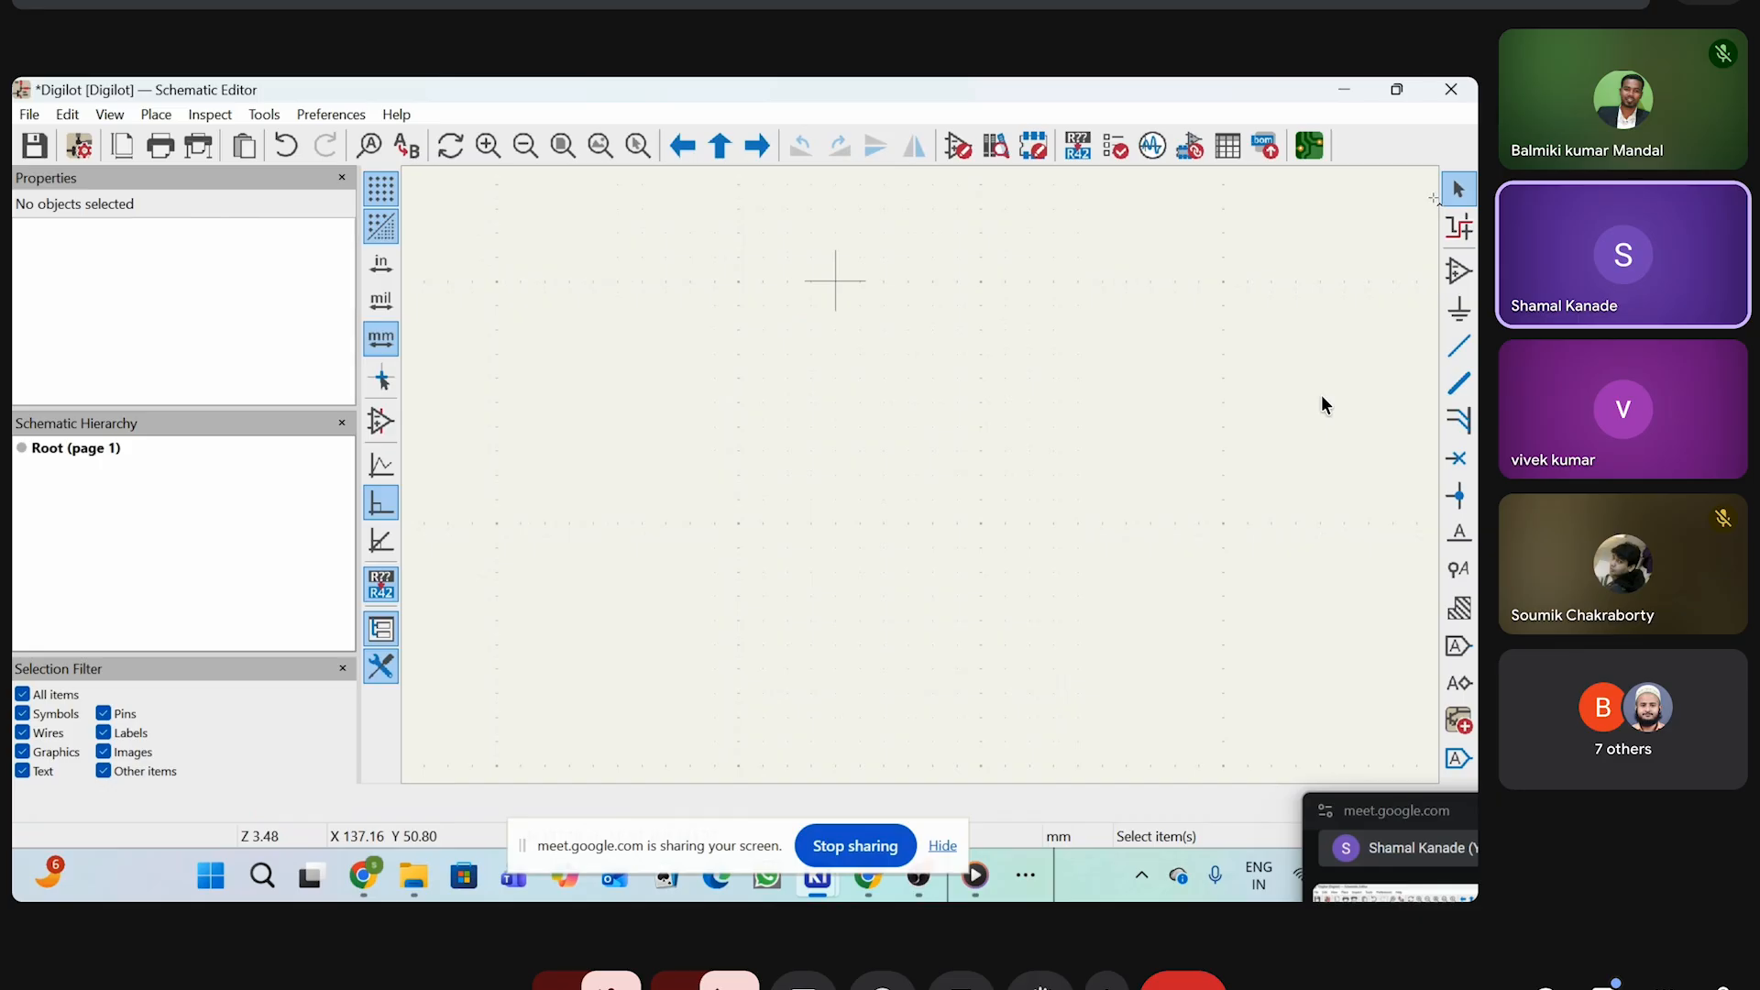
# Undo the deletion of the resistor, then delete the restored symbol again
pyautogui.hotkey('ctrl', 'z')
pyautogui.scroll(-2, 936, 312)
pyautogui.scroll(3, 878, 472)
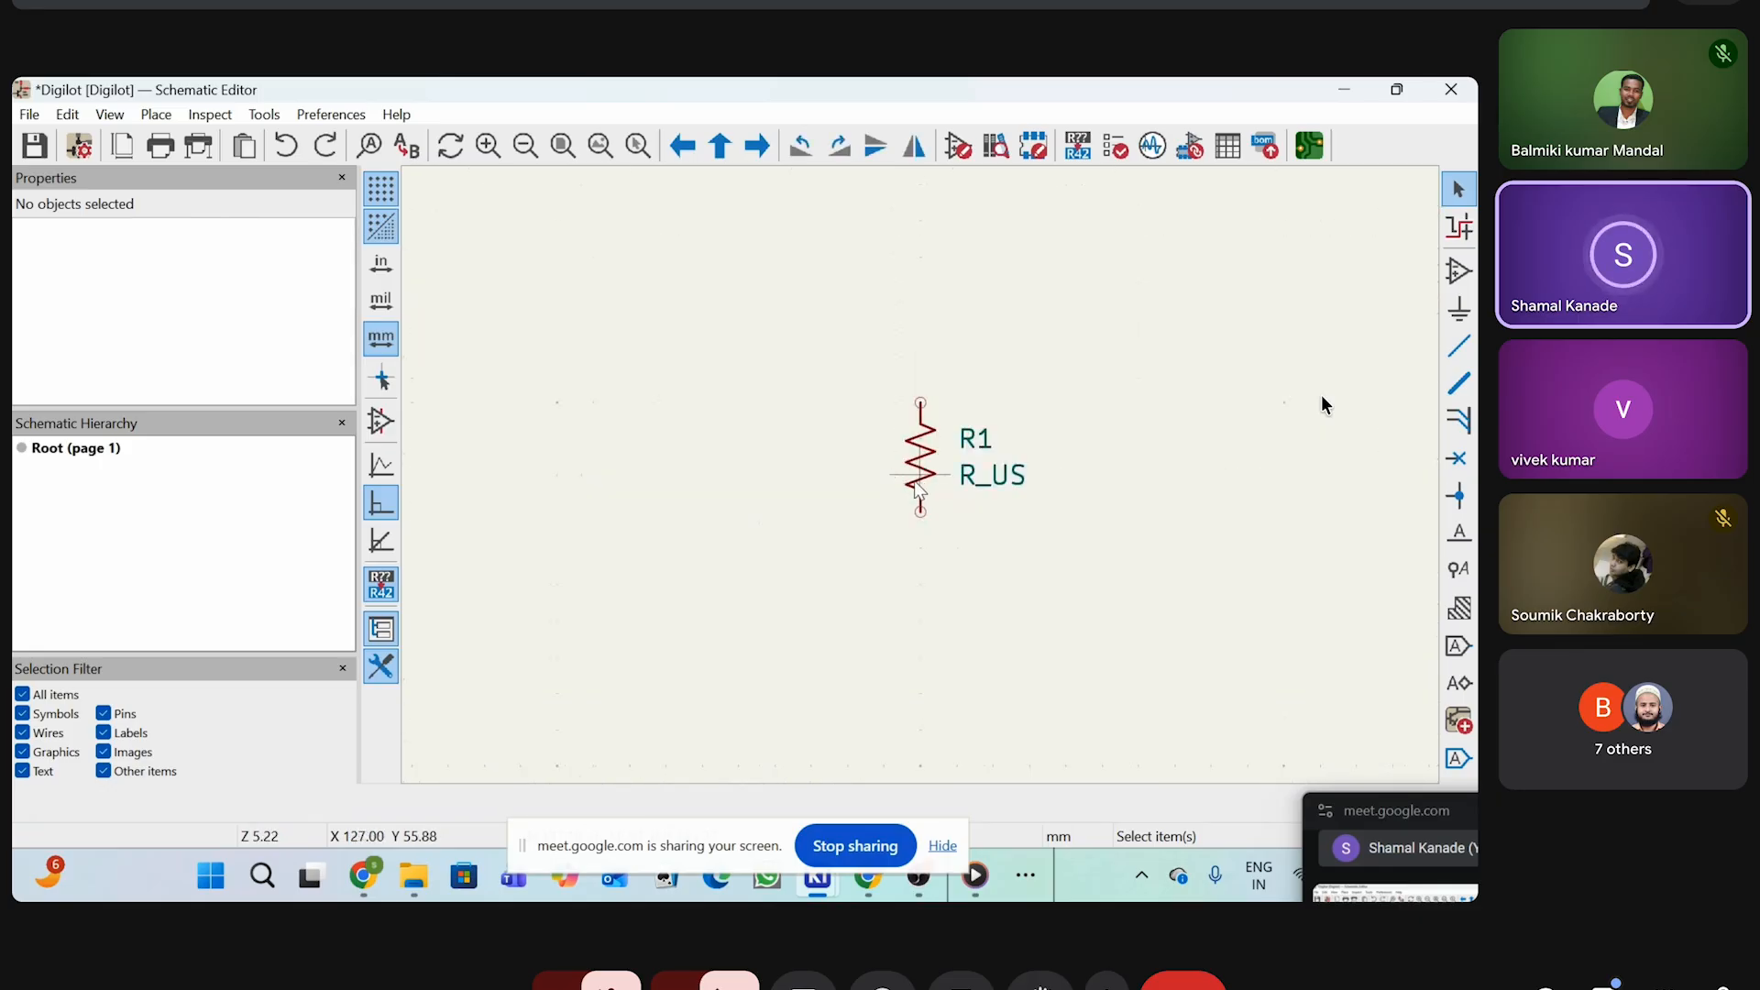
pyautogui.click(917, 487)
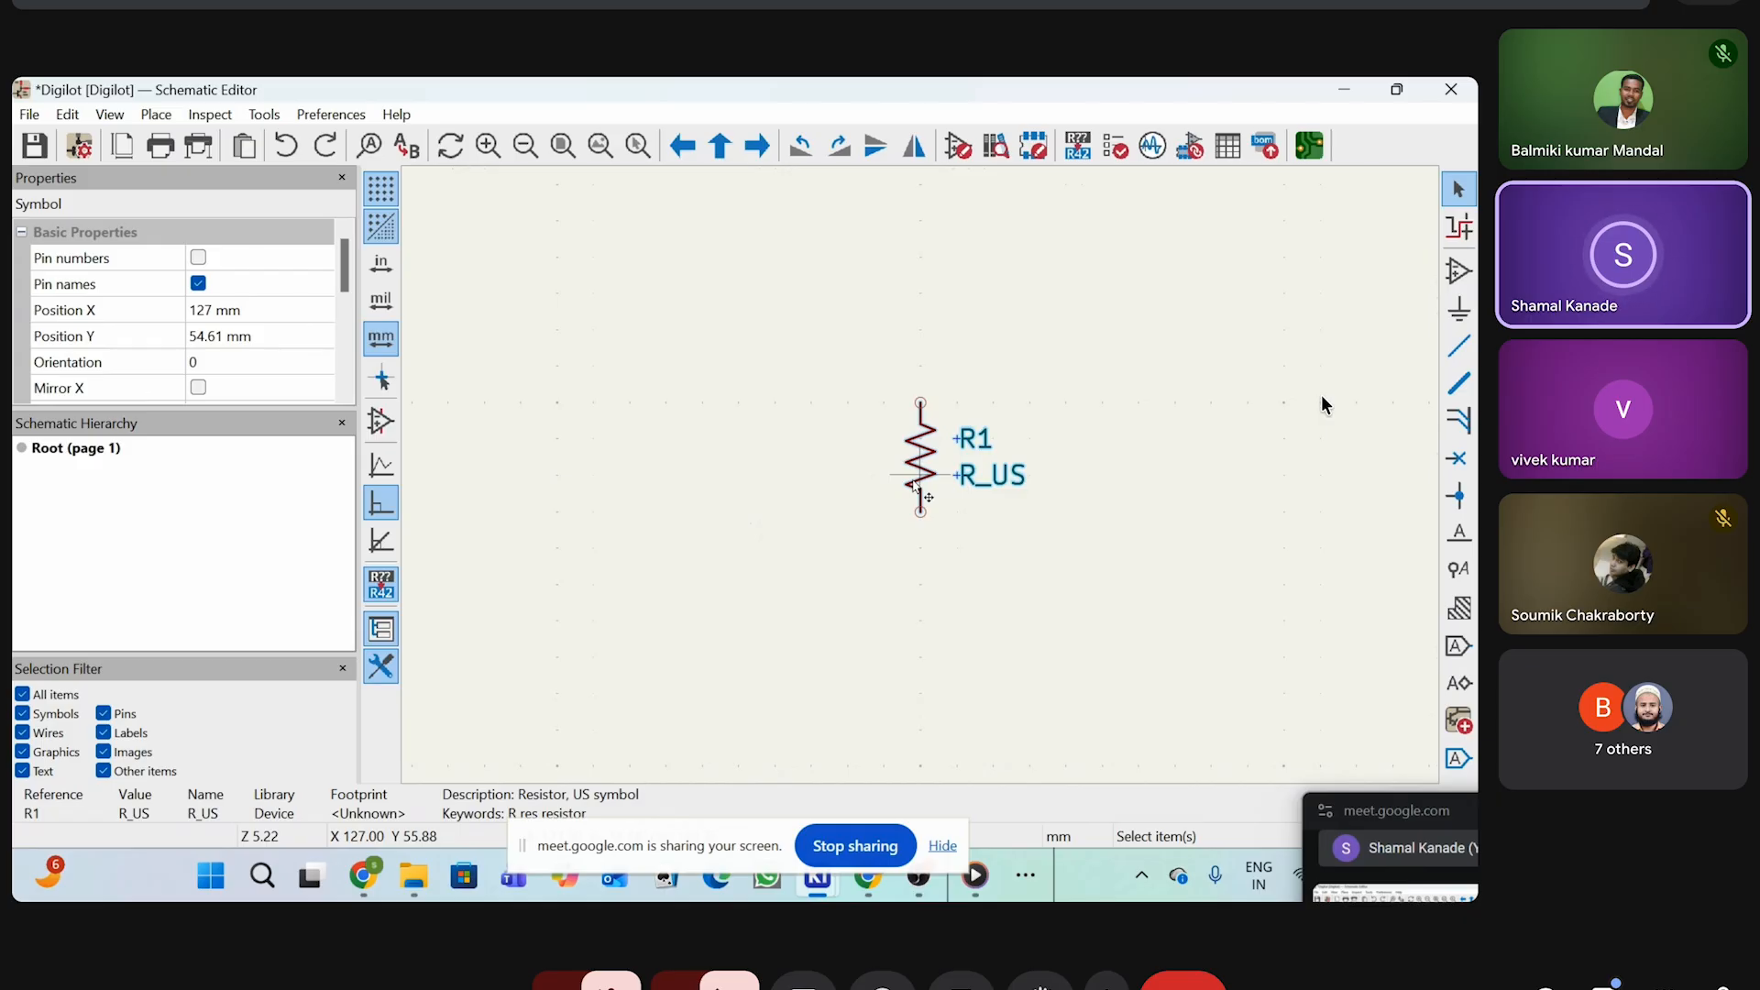
pyautogui.press('Delete')
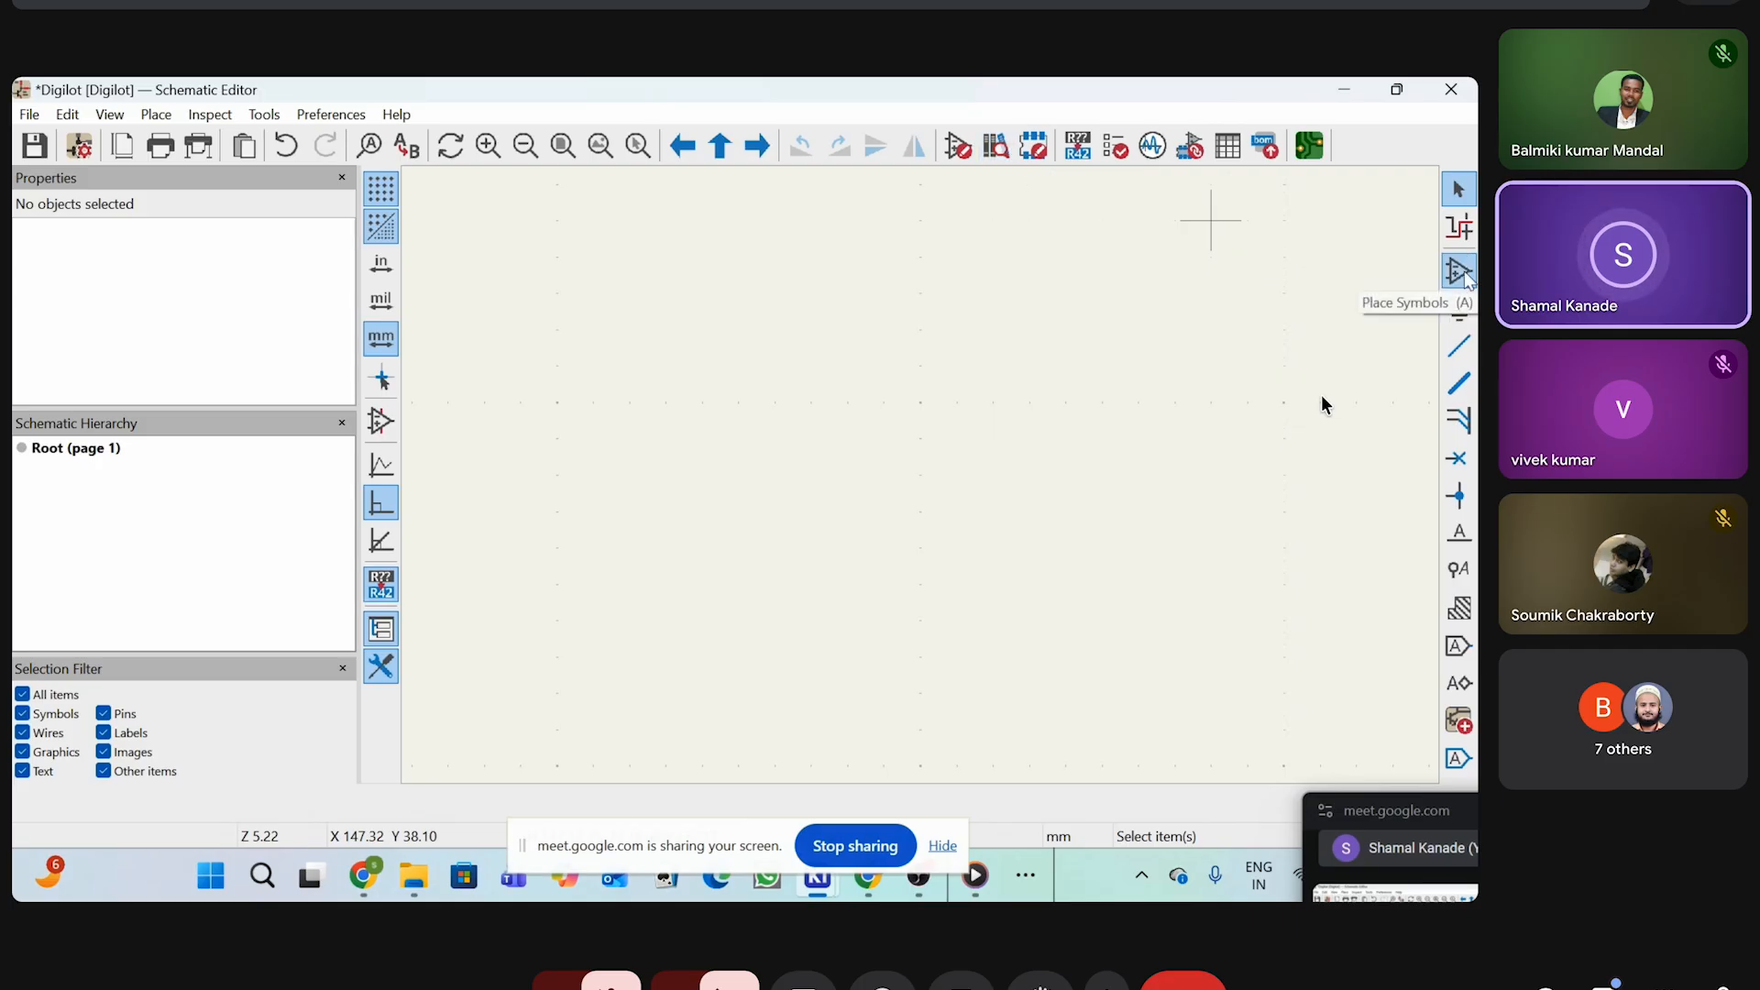
# Open the Symbol Library Browser, widen its library list and examine the available symbol libraries from beginning to the MCU entries
pyautogui.click(996, 148)
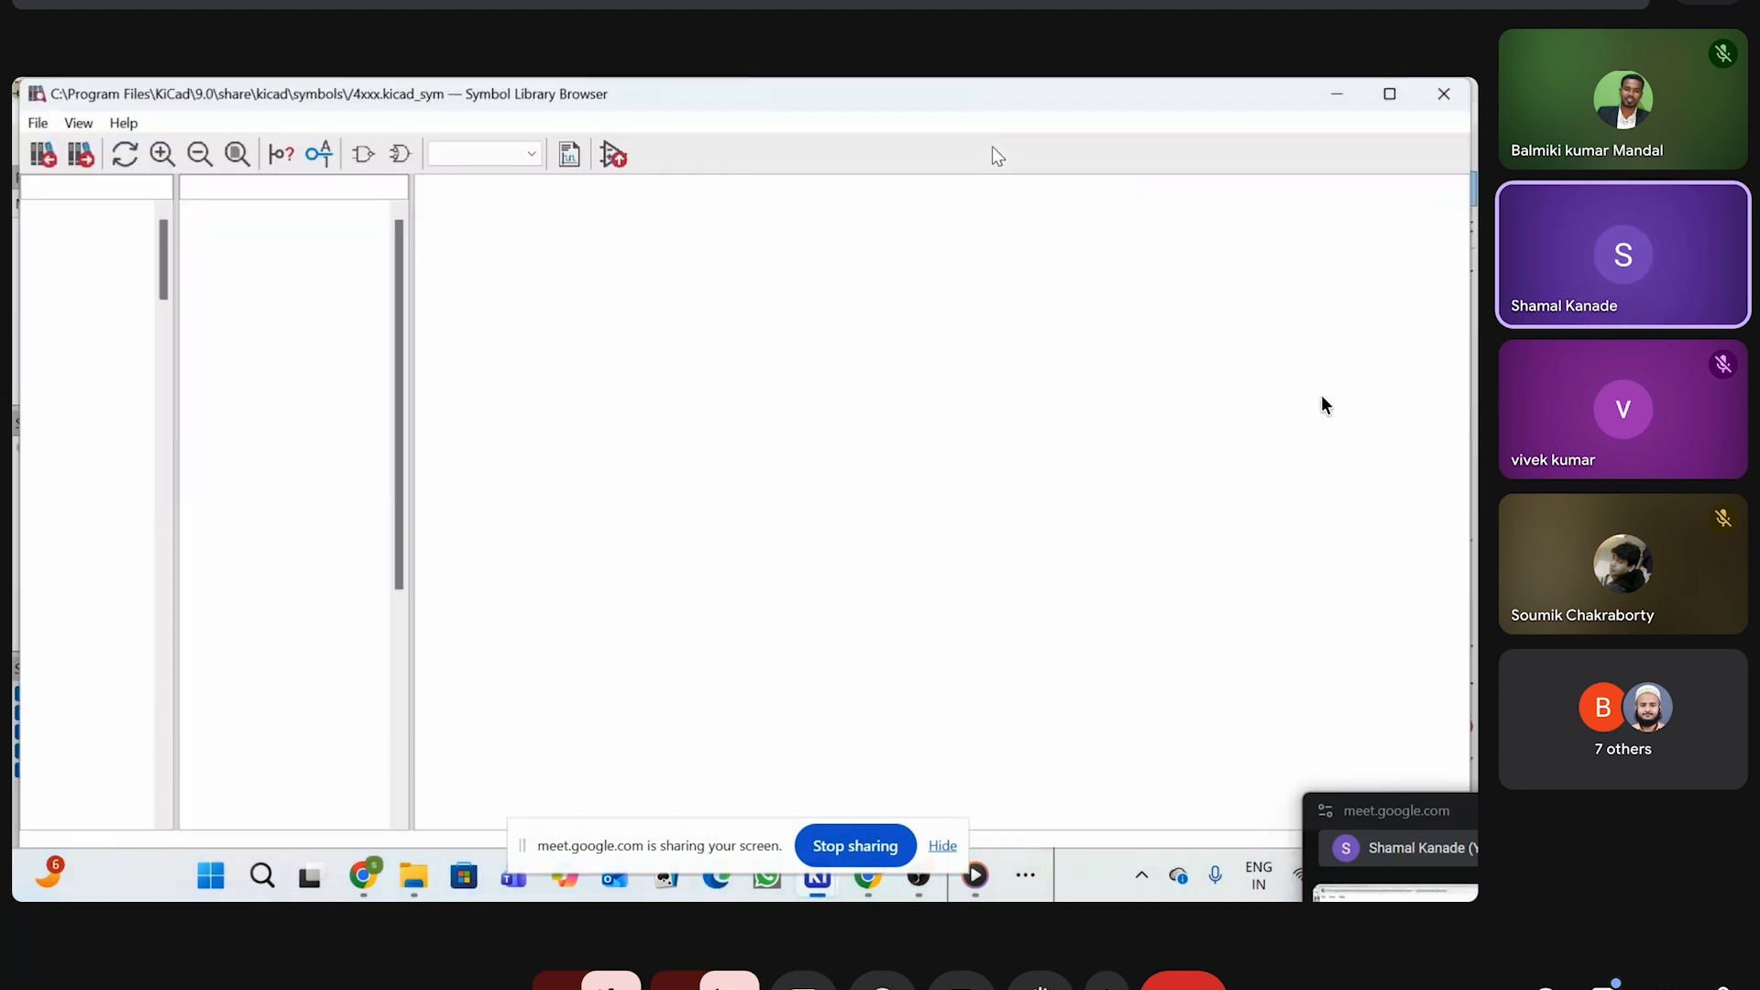
pyautogui.scroll(-15, 96, 257)
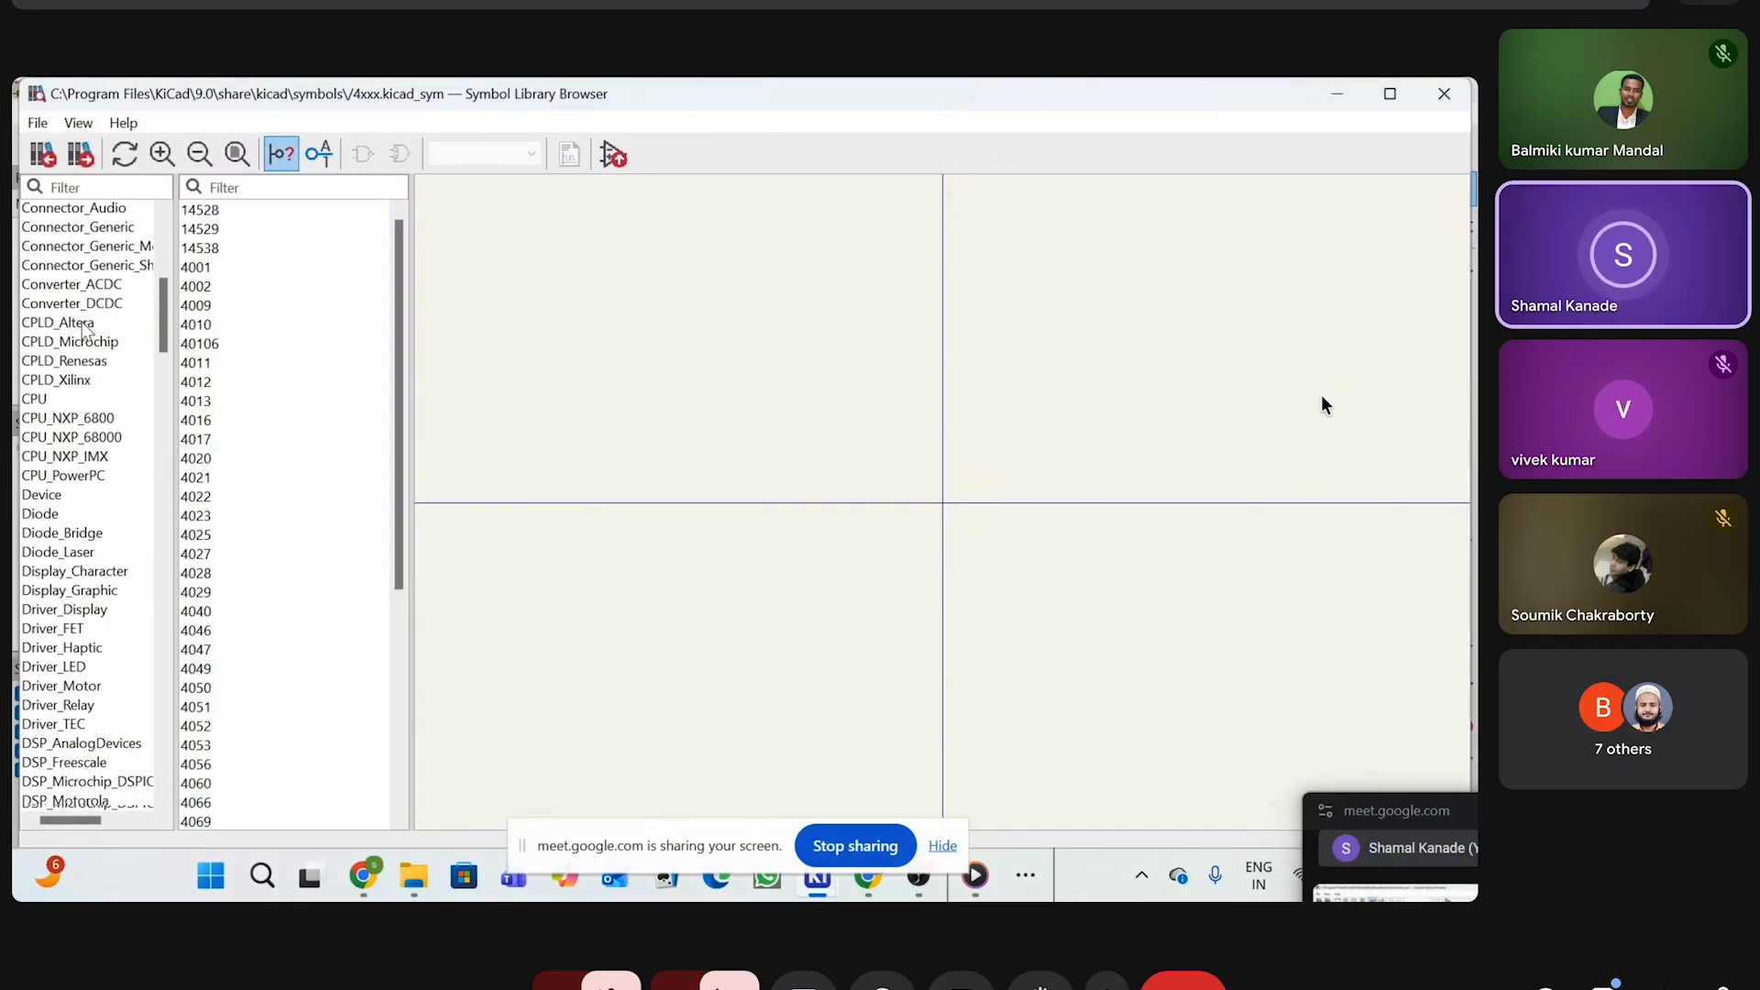
pyautogui.scroll(-14, 126, 419)
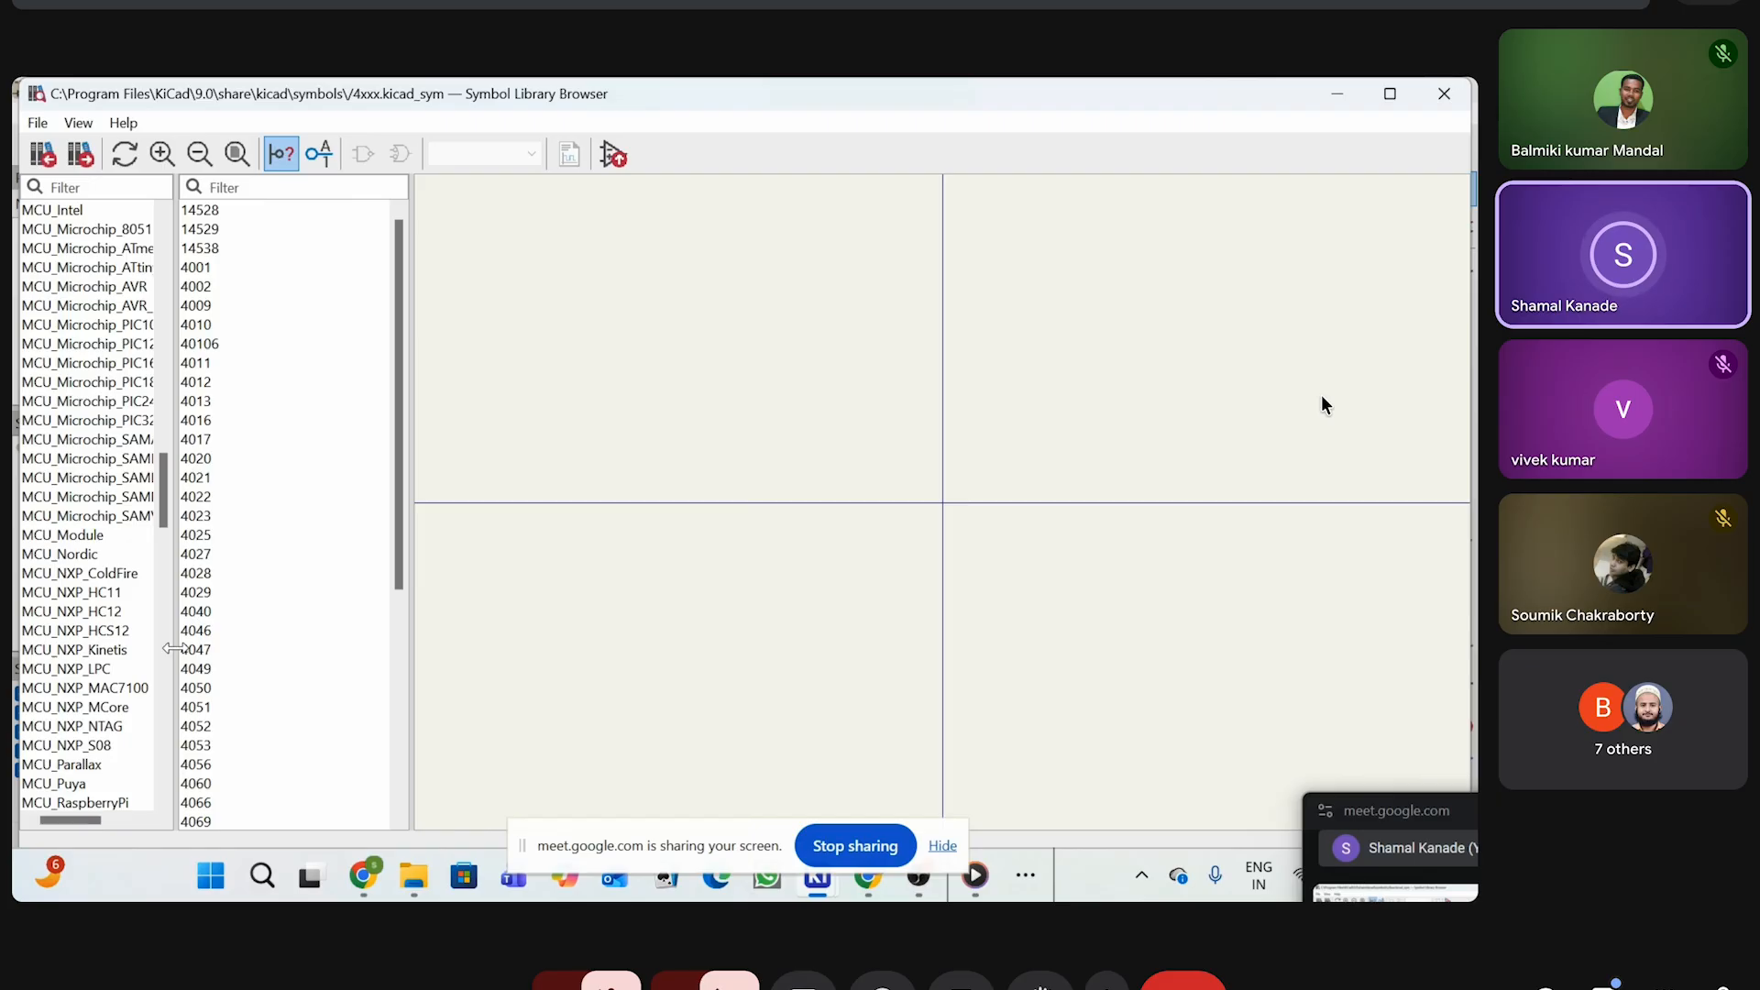
pyautogui.moveTo(174, 648); pyautogui.dragTo(275, 647)
pyautogui.scroll(10, 179, 286)
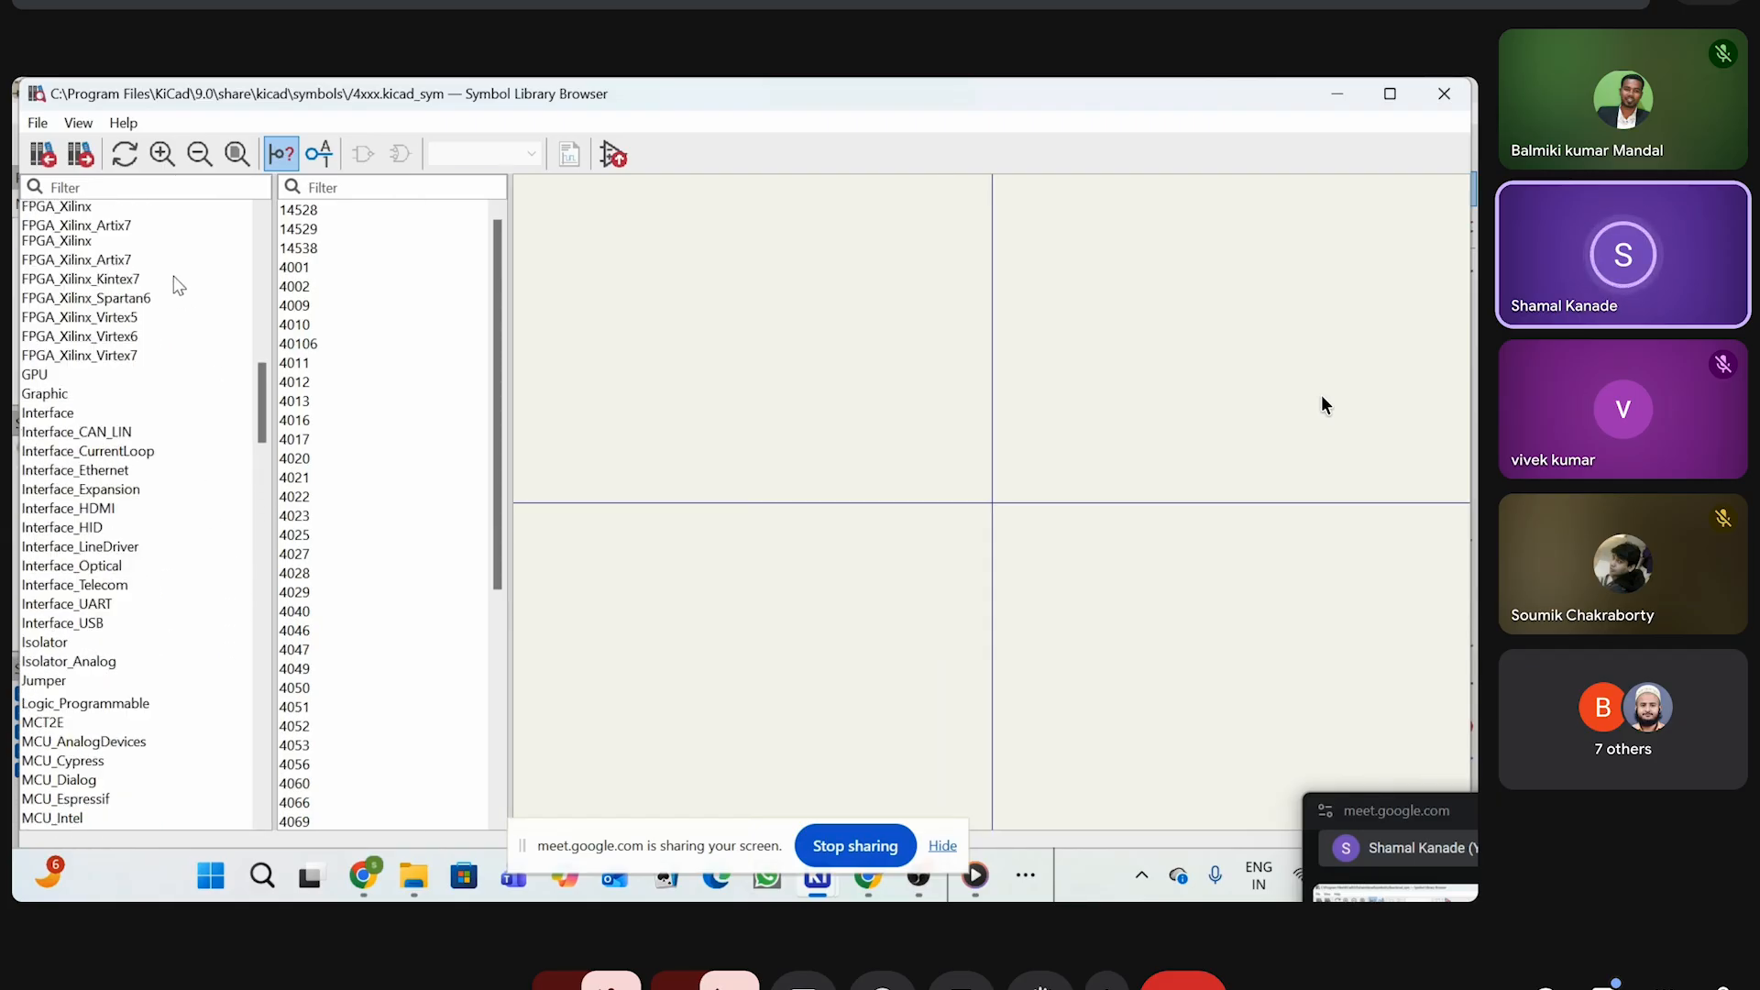
pyautogui.scroll(18, 179, 286)
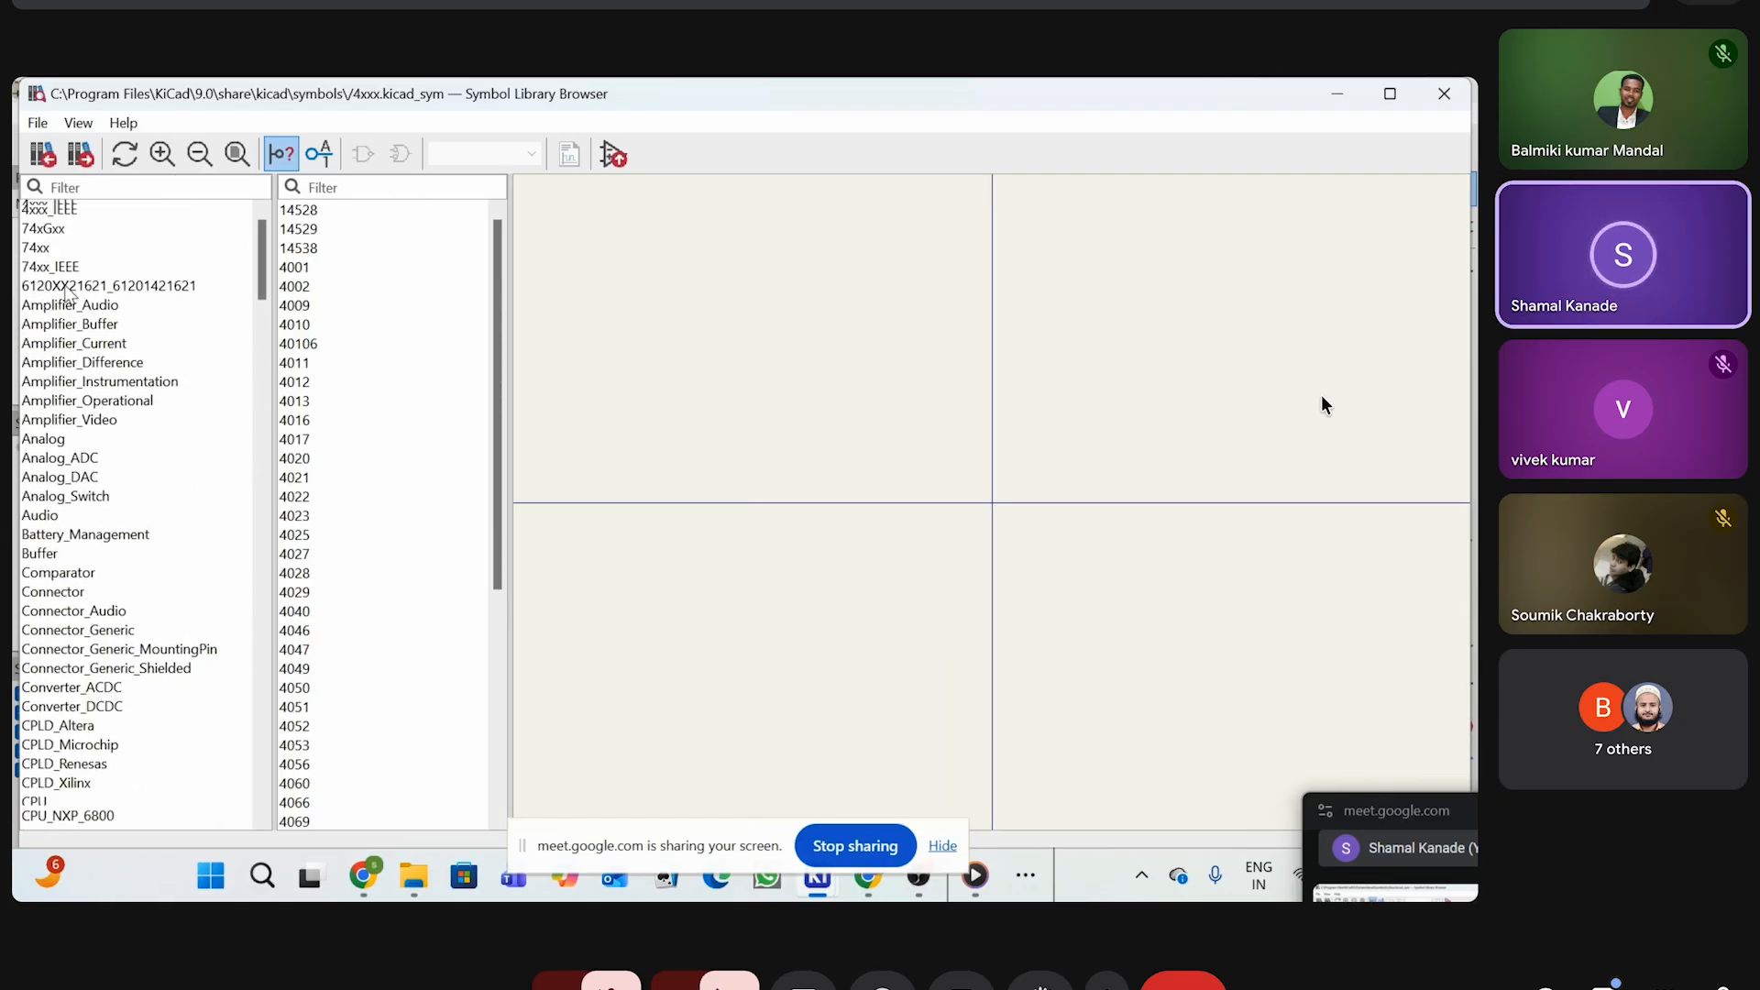
pyautogui.scroll(1, 66, 290)
pyautogui.scroll(-4, 55, 614)
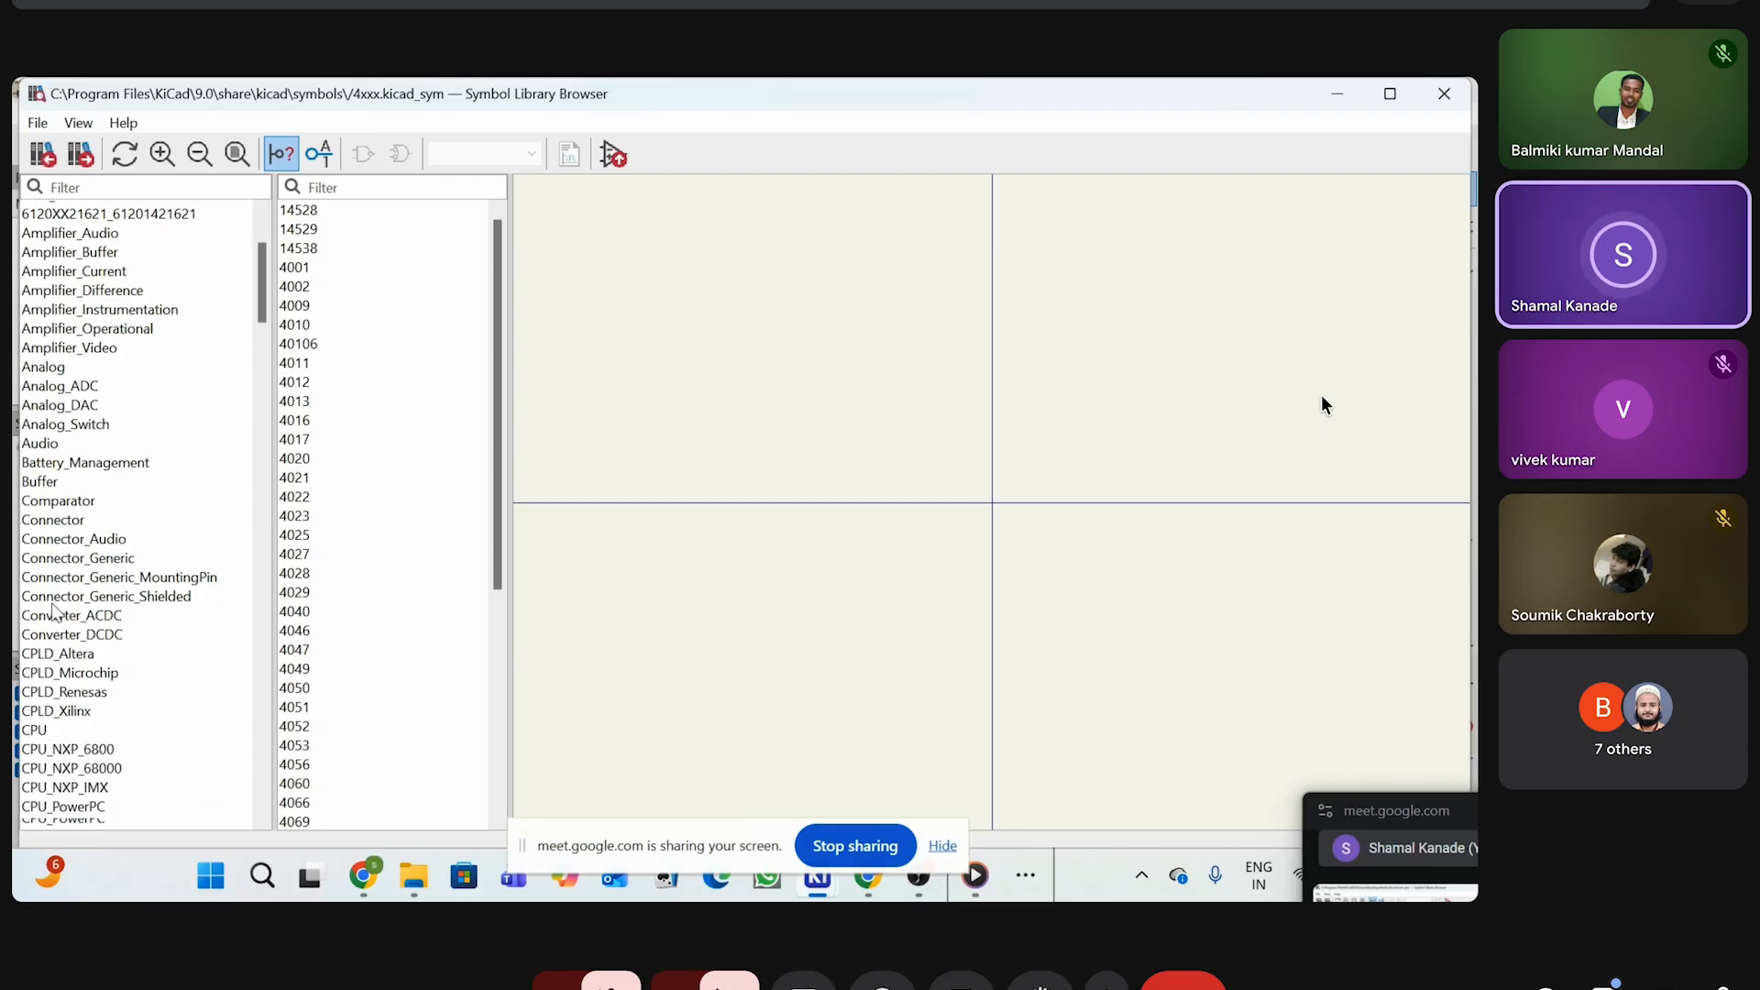
pyautogui.scroll(-2, 68, 642)
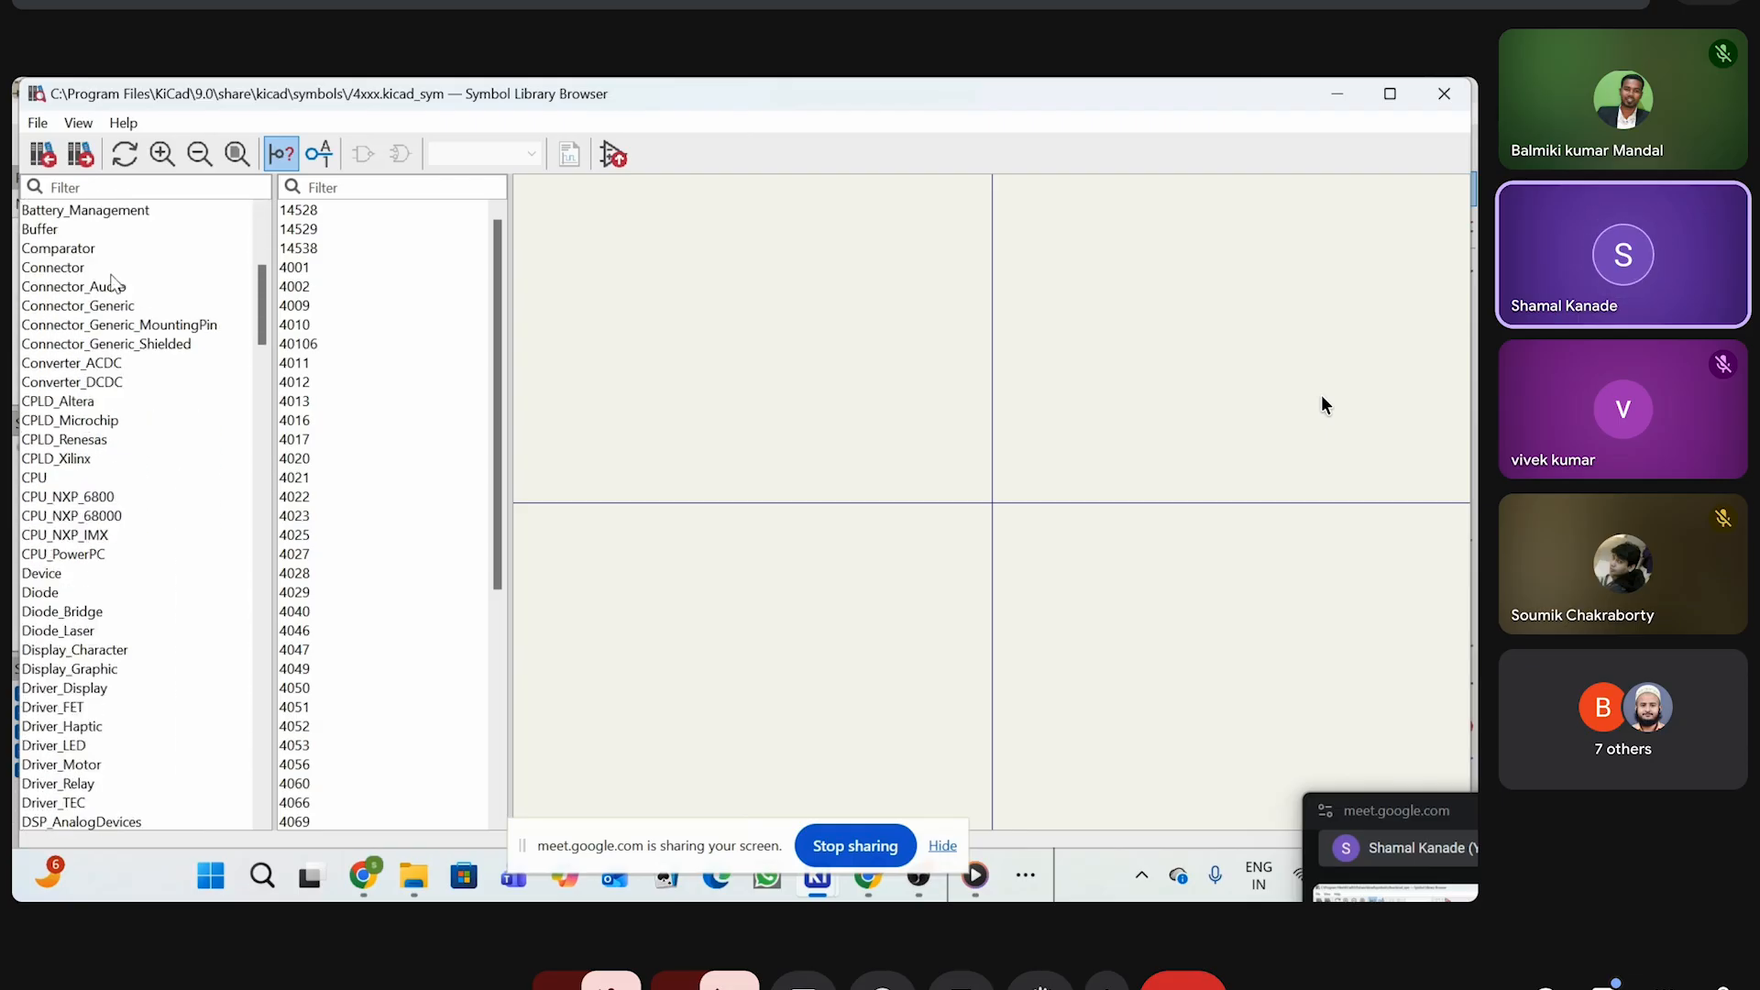
# Filter the symbol libraries by "cap"
pyautogui.click(109, 191)
pyautogui.write('c')
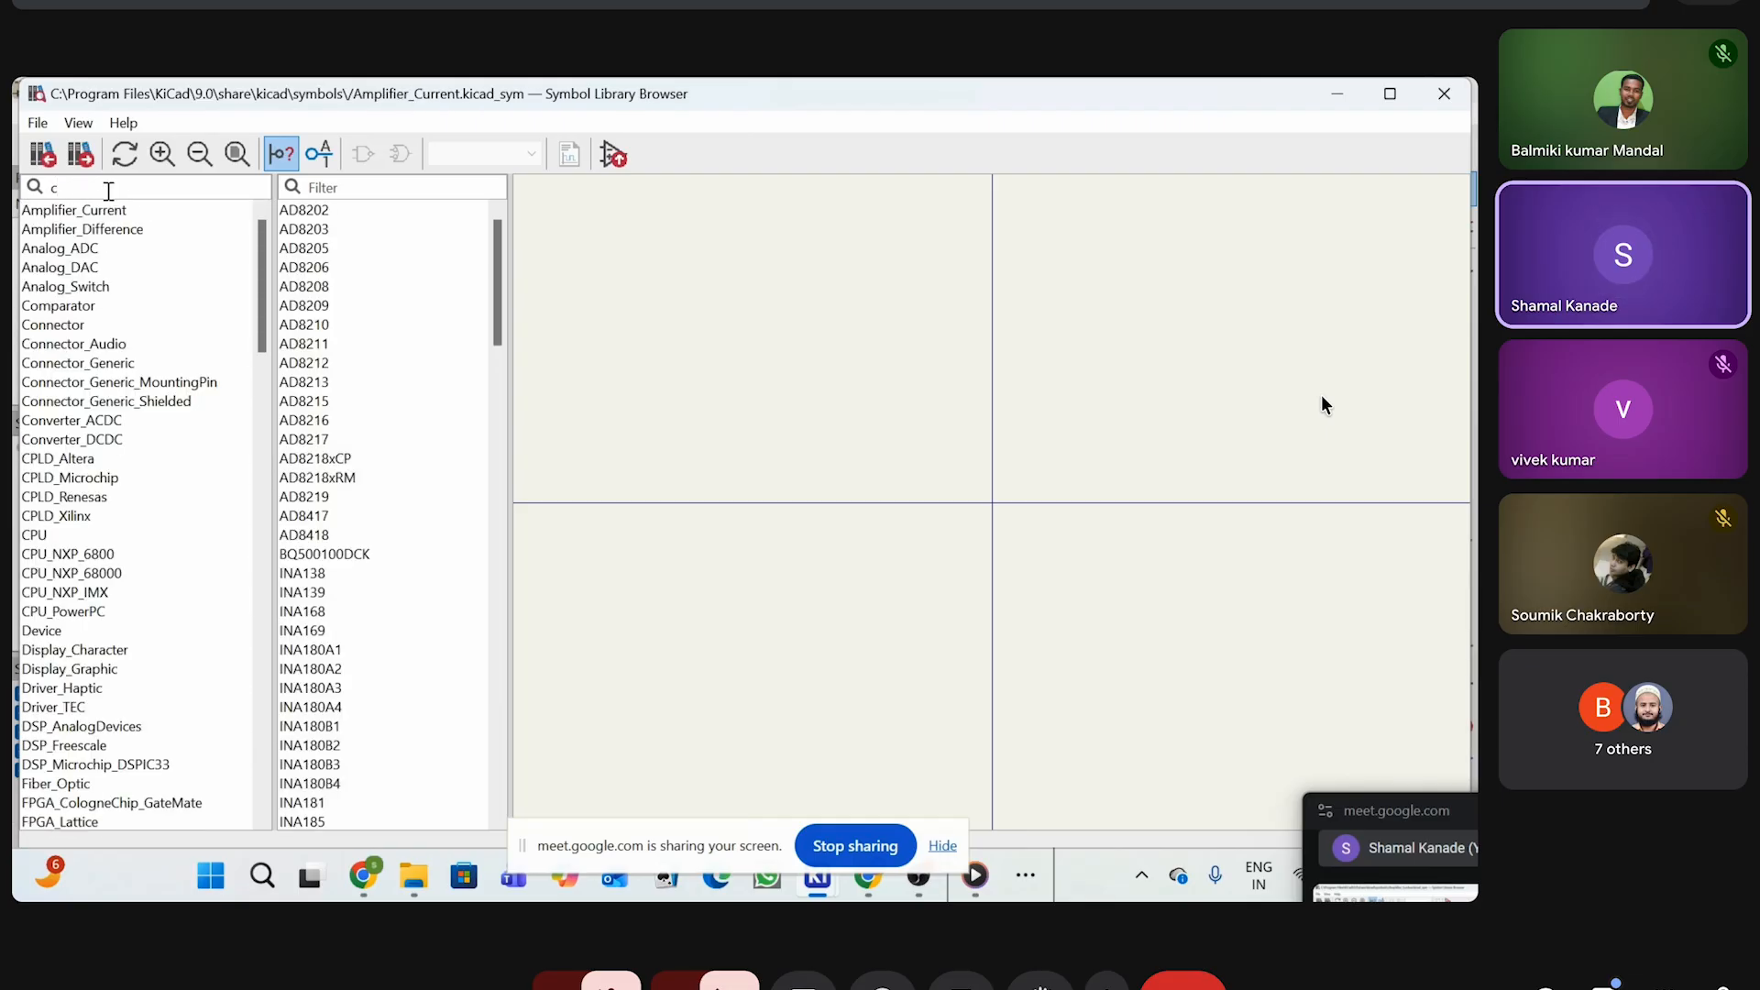
pyautogui.write('ap')
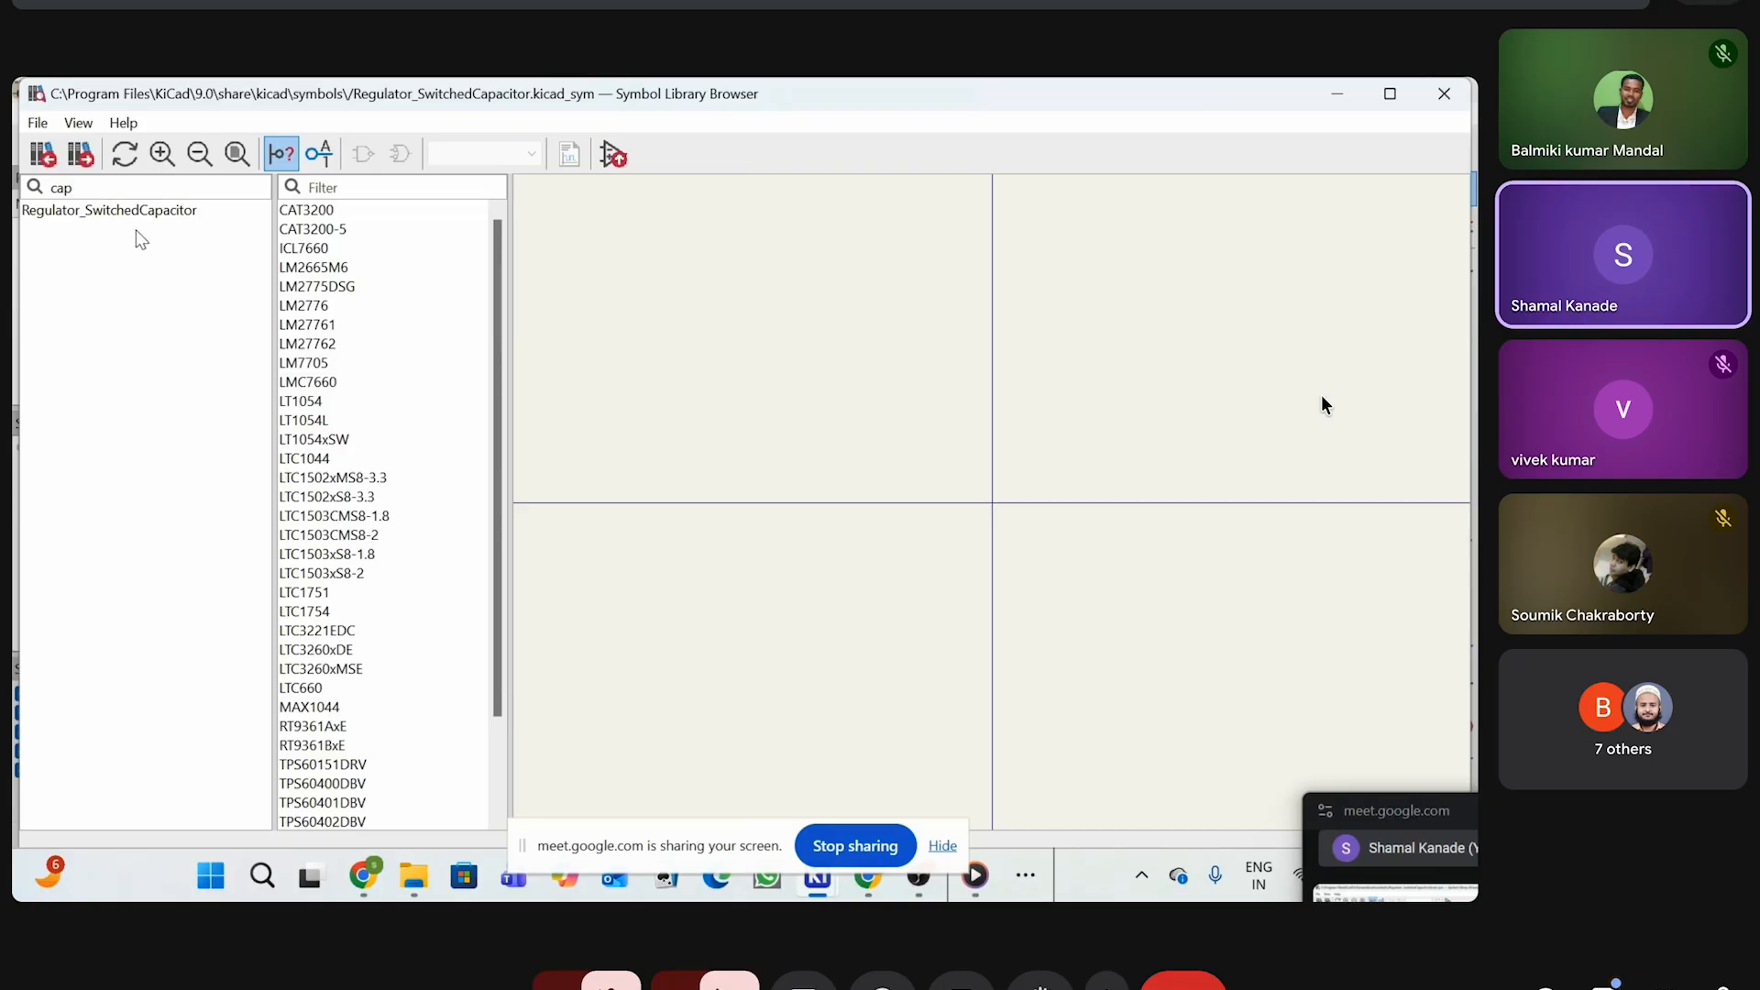
# Shorten the symbol library filter to "c" and examine the matching libraries down to the end of the list
pyautogui.press('BackSpace')
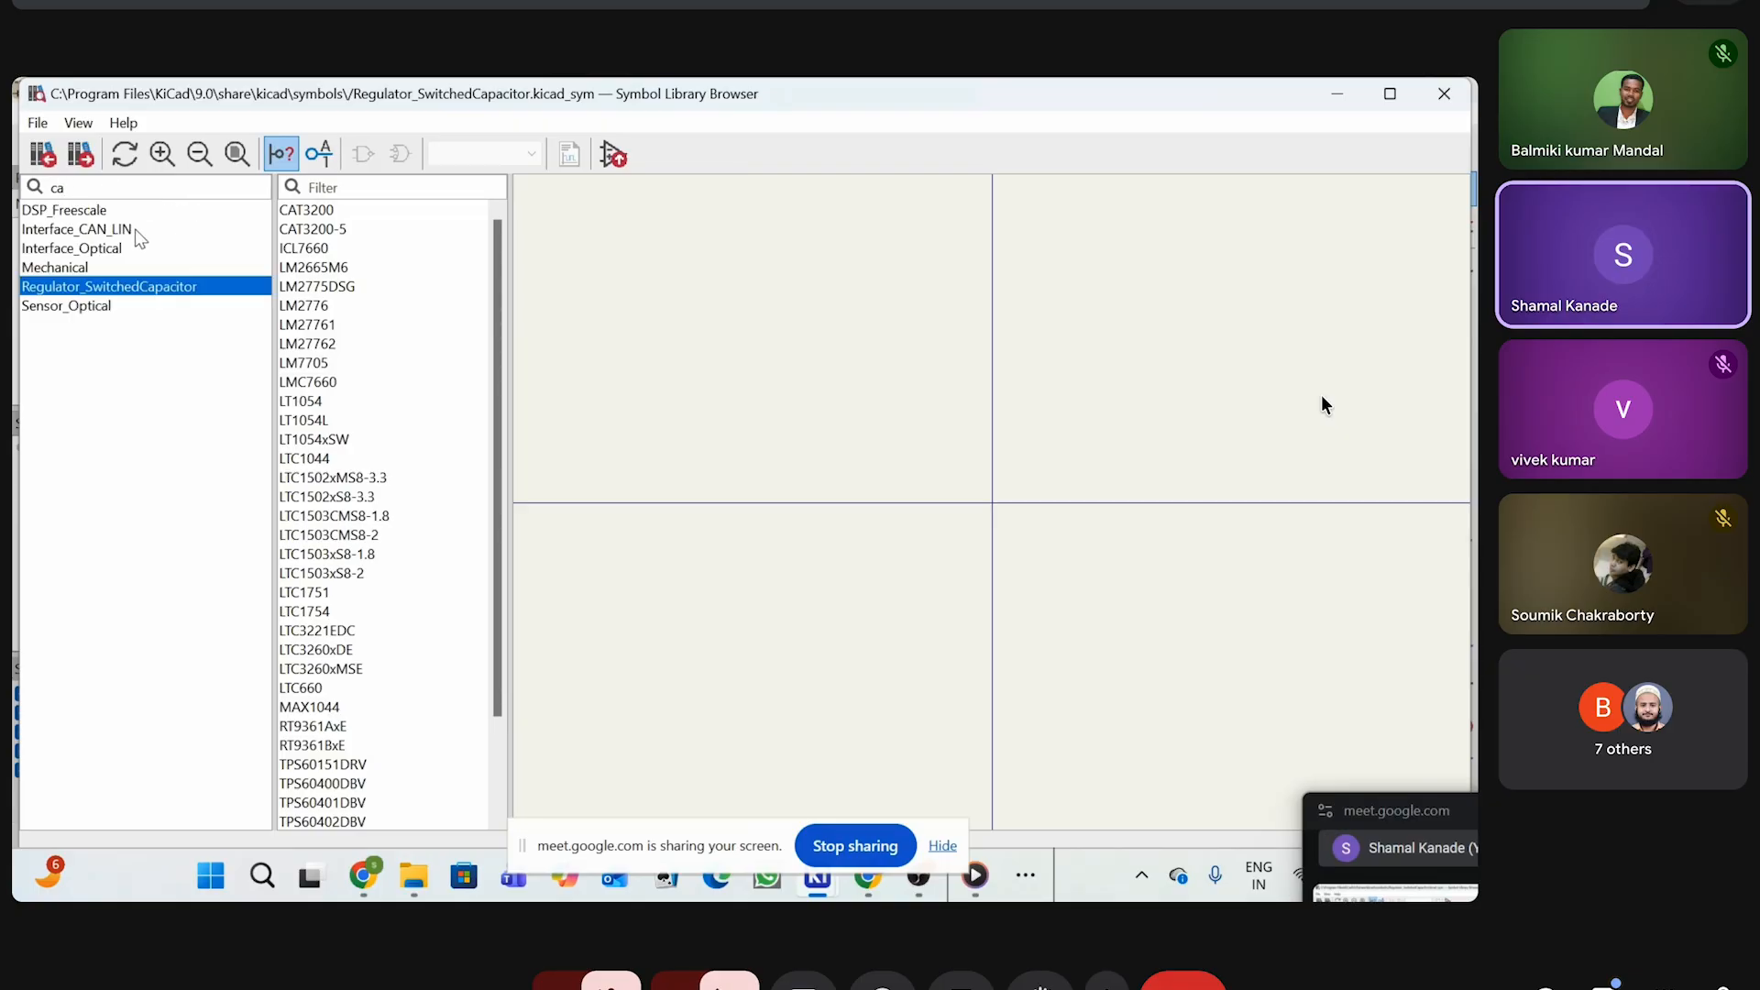
pyautogui.press('BackSpace')
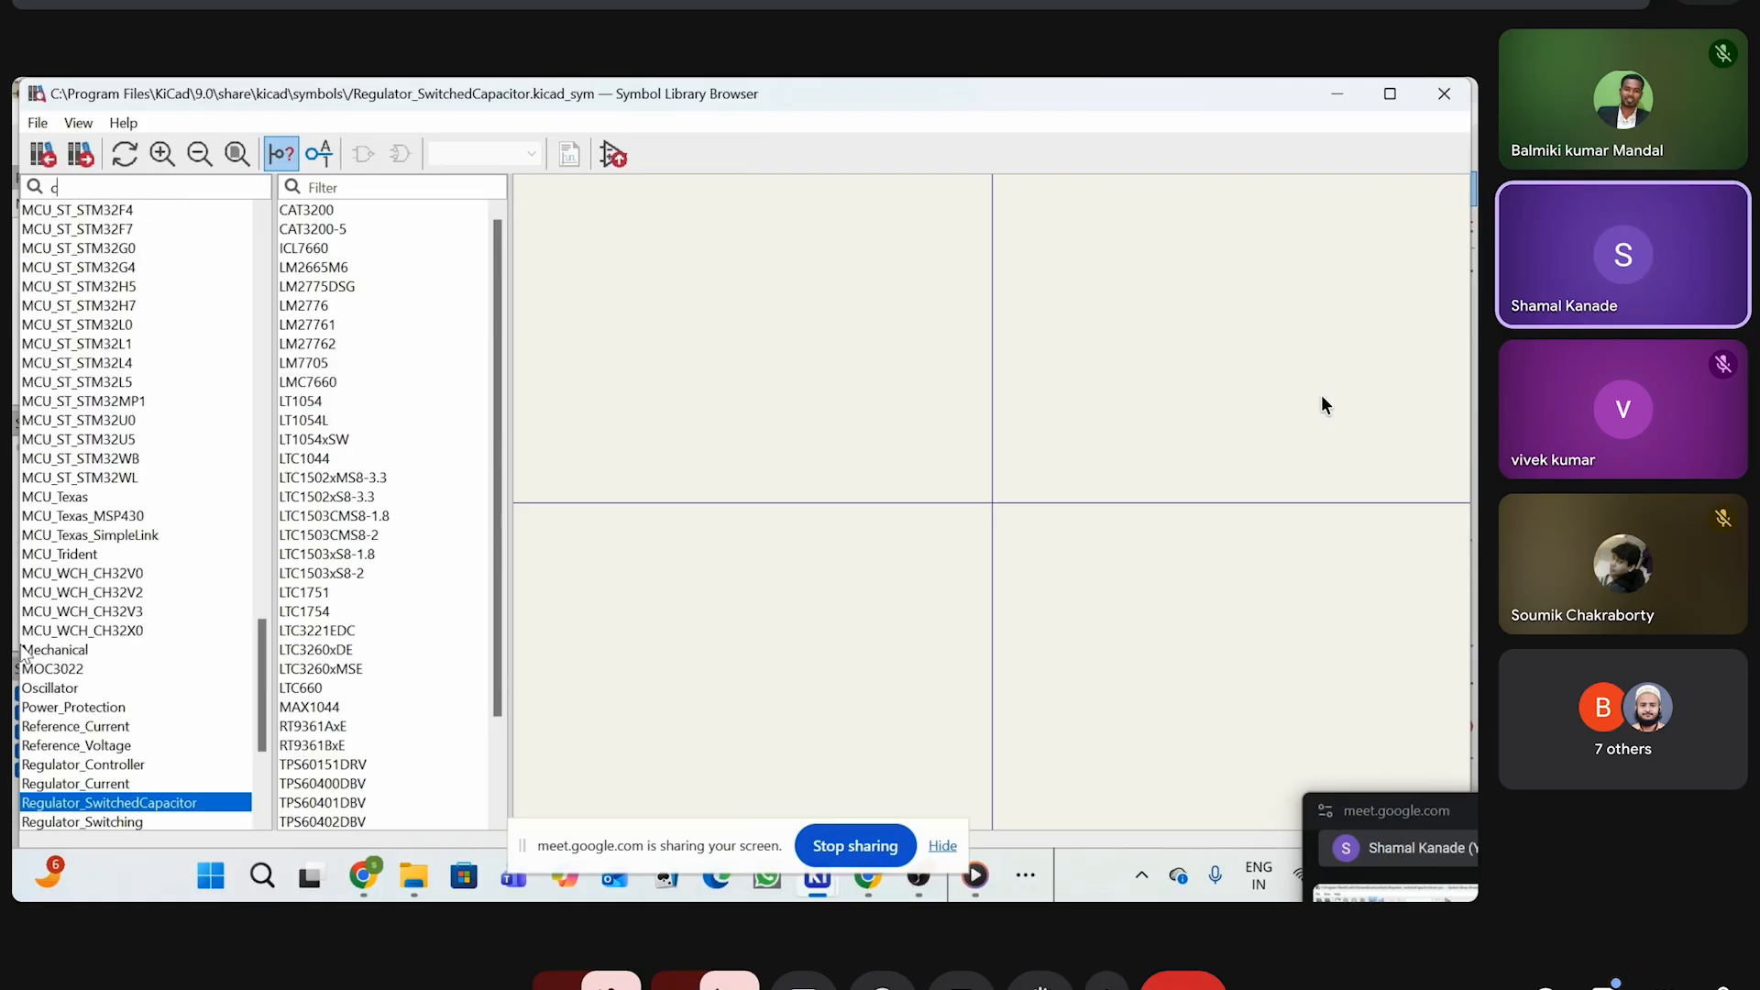
pyautogui.scroll(-4, 87, 730)
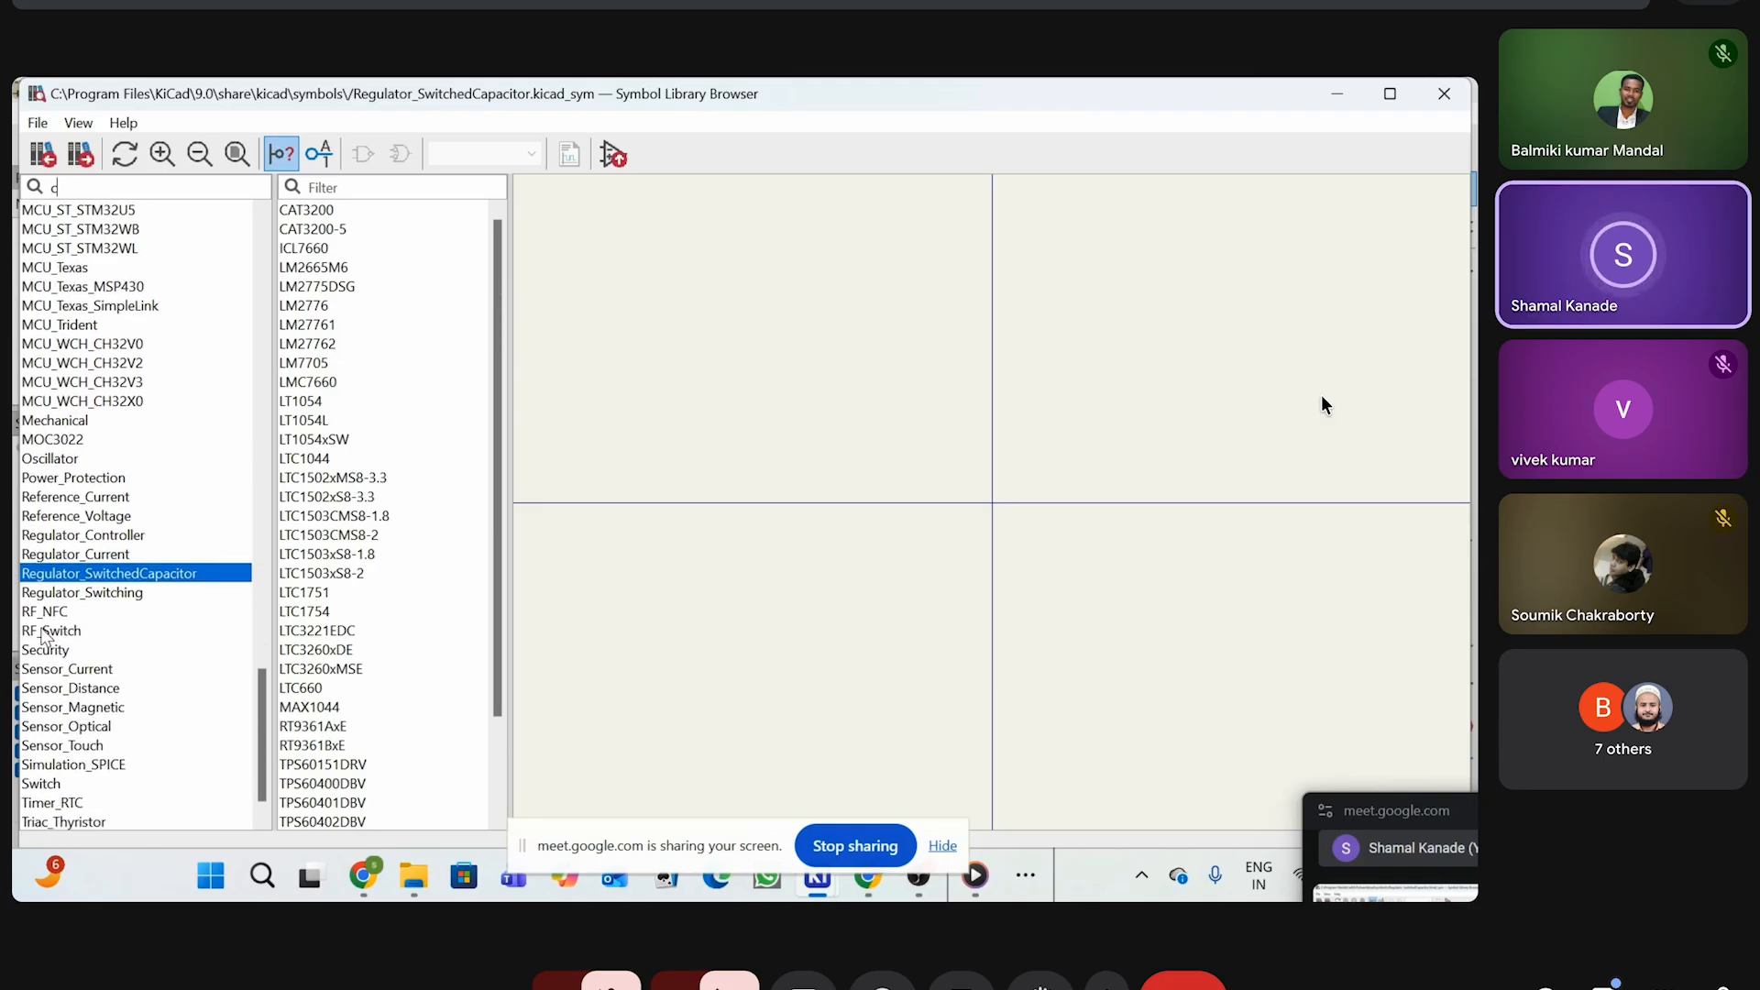
pyautogui.scroll(-1, 57, 655)
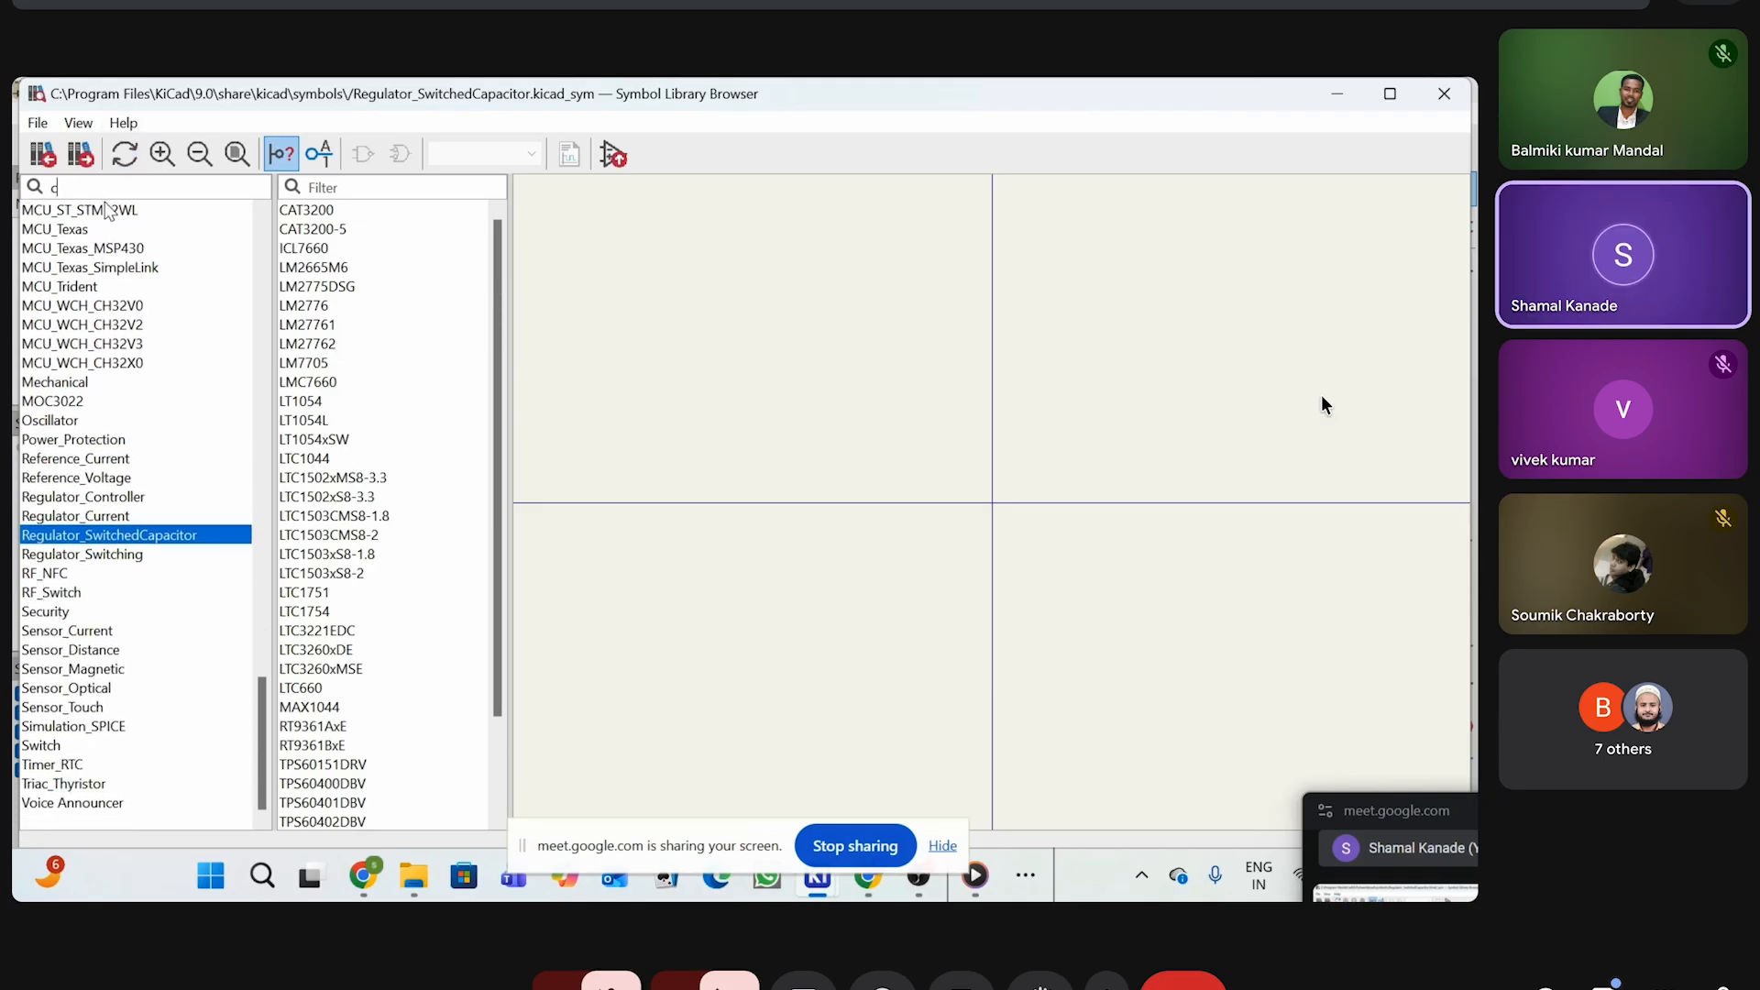
# Filter the symbol libraries by "r" and examine the matching libraries from the memory and power entries to the RF entries
pyautogui.press('BackSpace')
pyautogui.write('r')
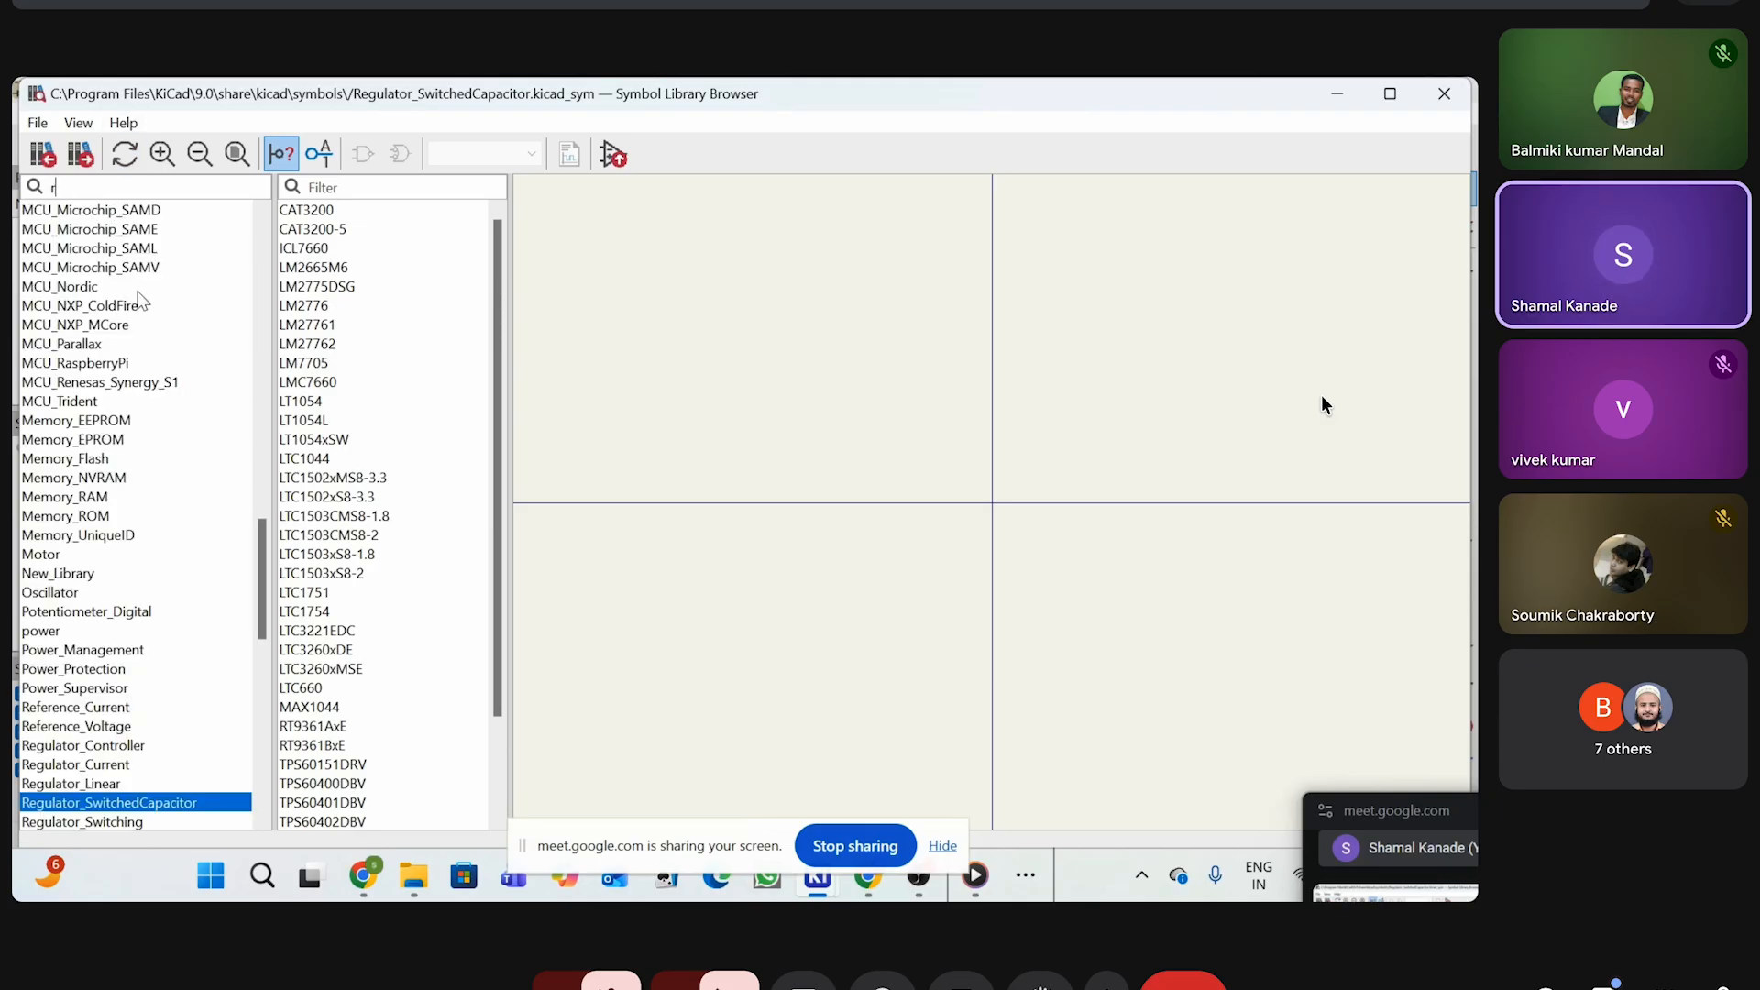
pyautogui.scroll(-2, 82, 752)
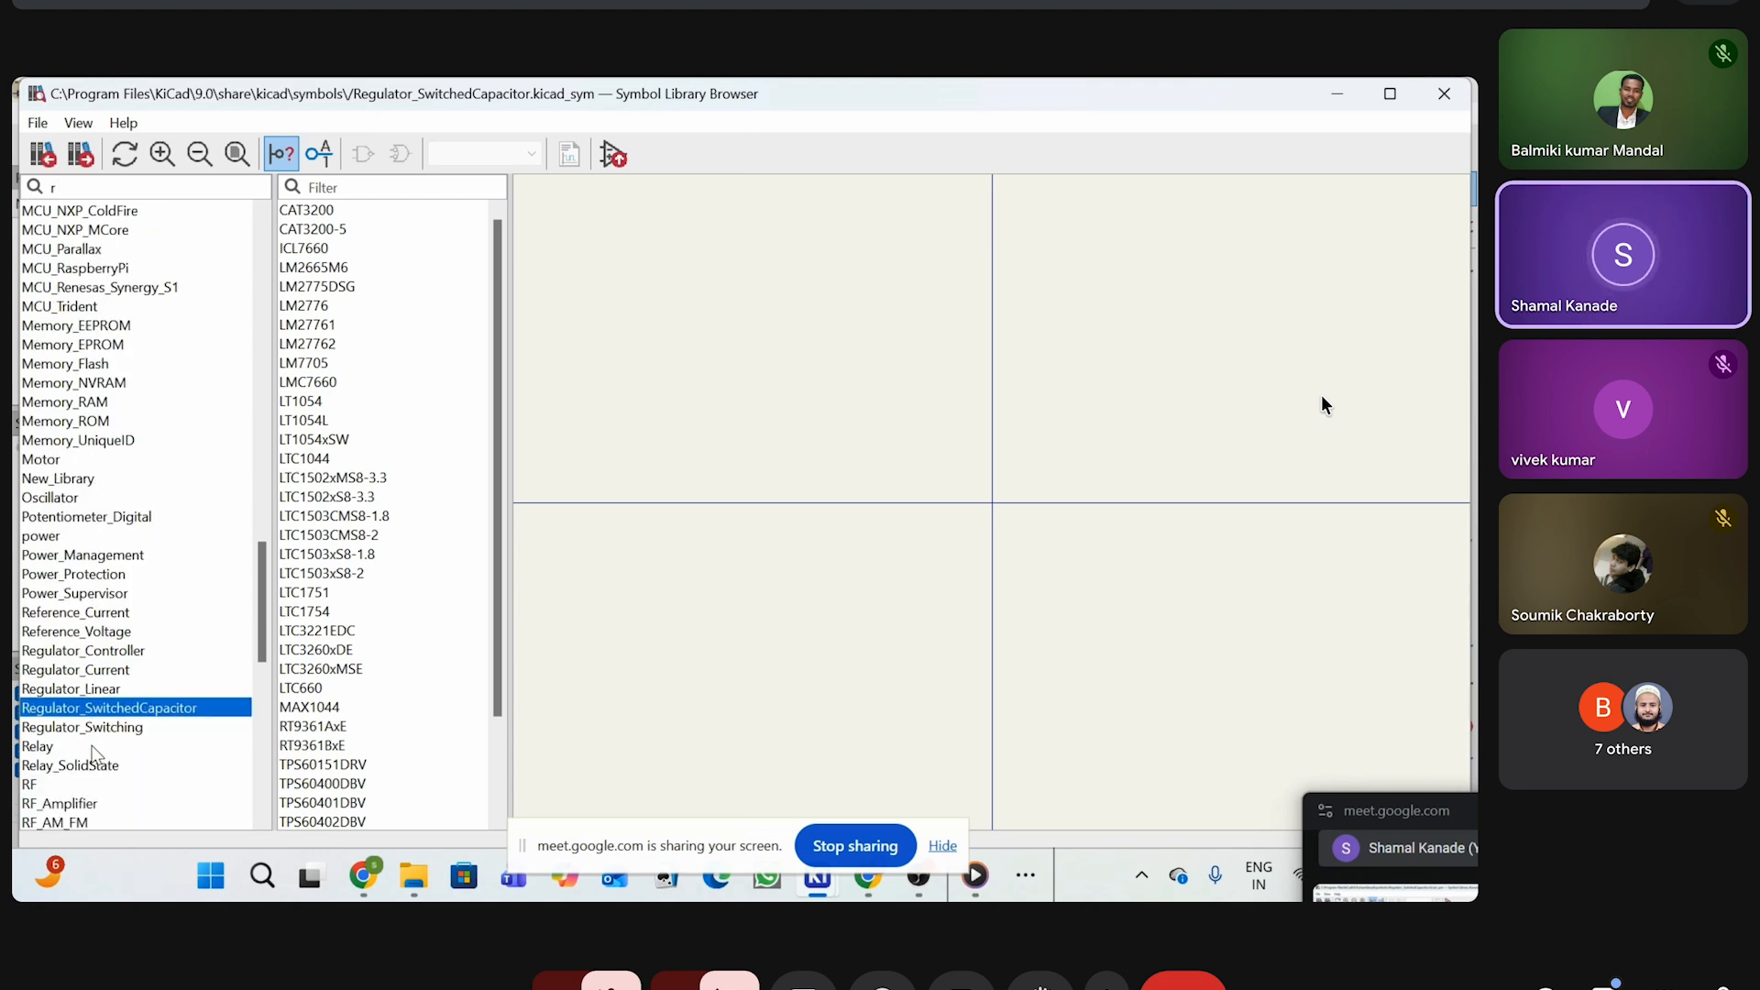
pyautogui.scroll(-3, 87, 738)
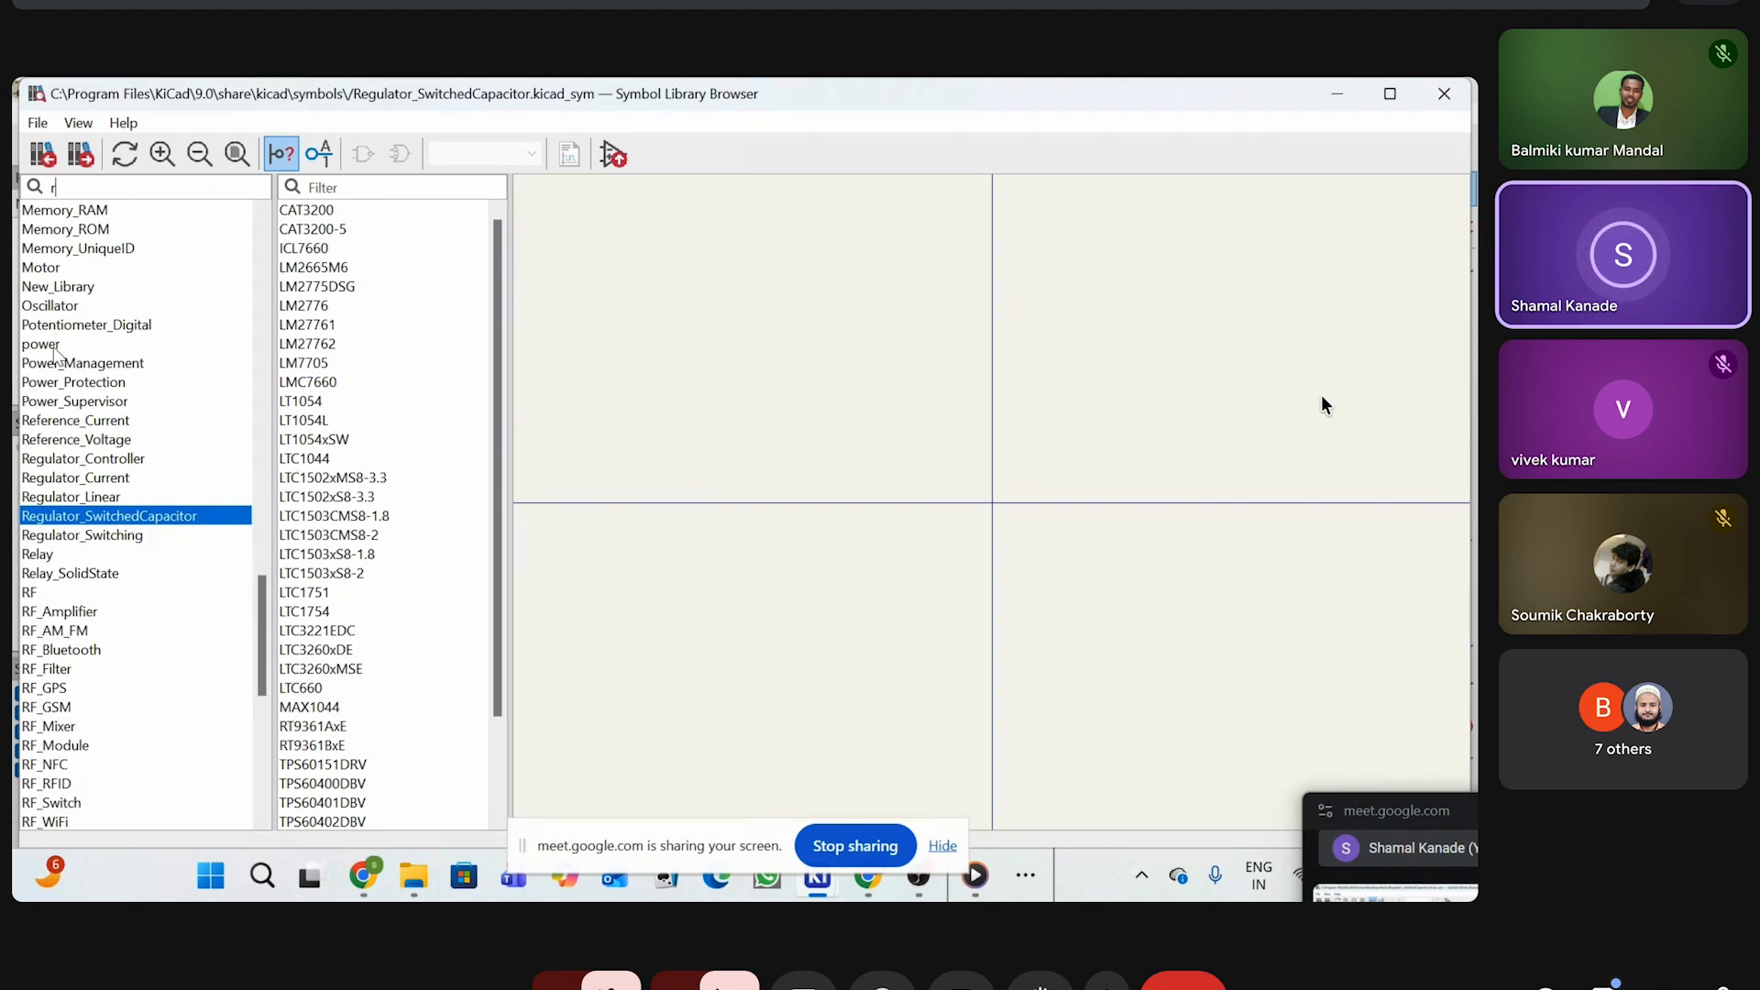
pyautogui.scroll(-2, 73, 659)
pyautogui.click(330, 212)
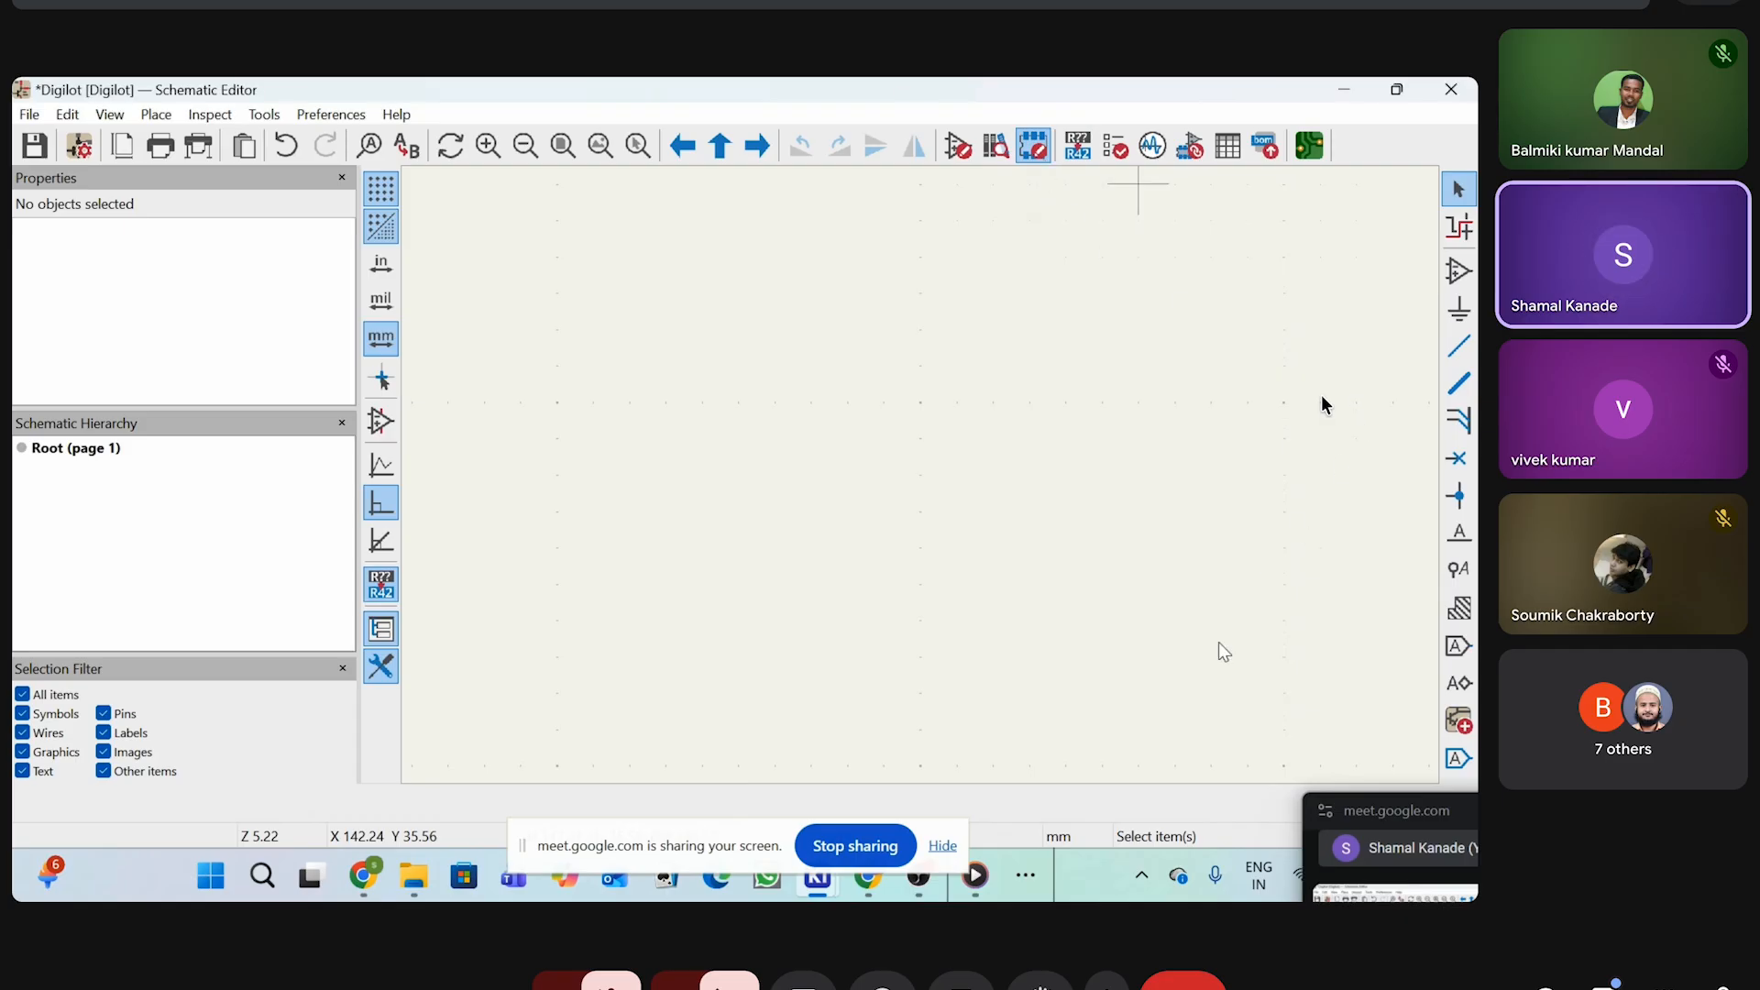
# Switch to the Footprint Editor and load PinHeader_1x01_P2.00mm_Horizontal from the Connector_PinHeader_2.00mm library
pyautogui.moveTo(689, 838); pyautogui.dragTo(871, 882)
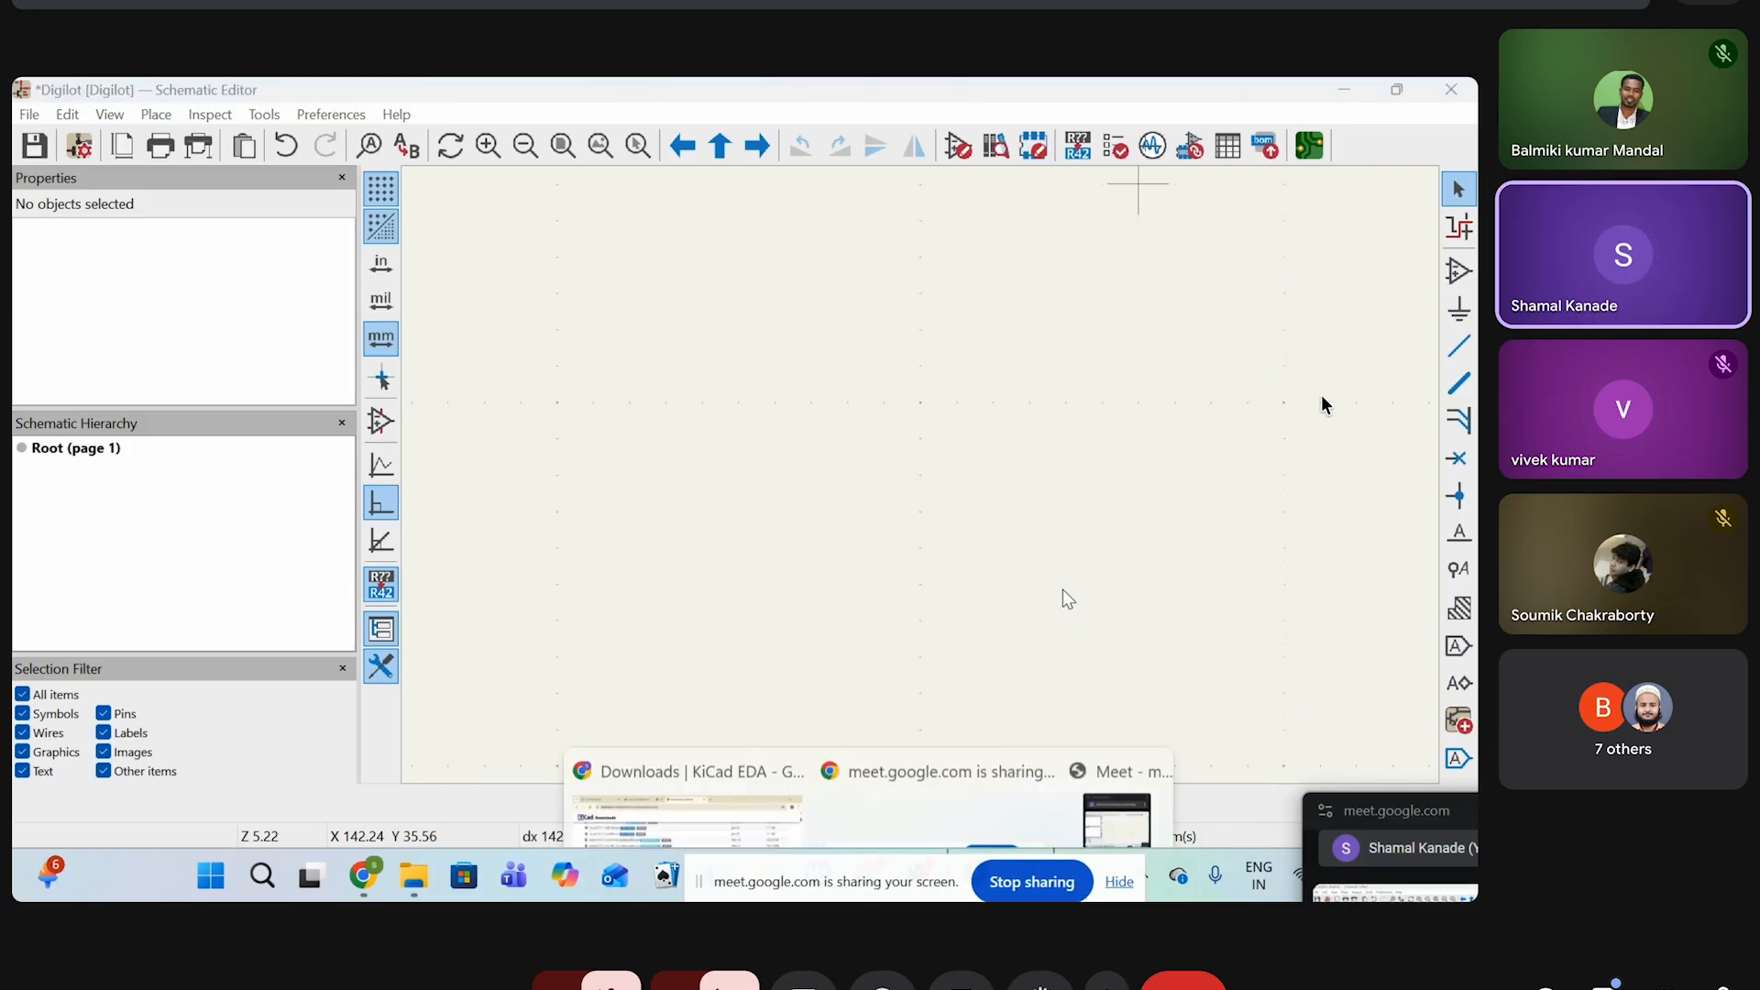
pyautogui.click(933, 364)
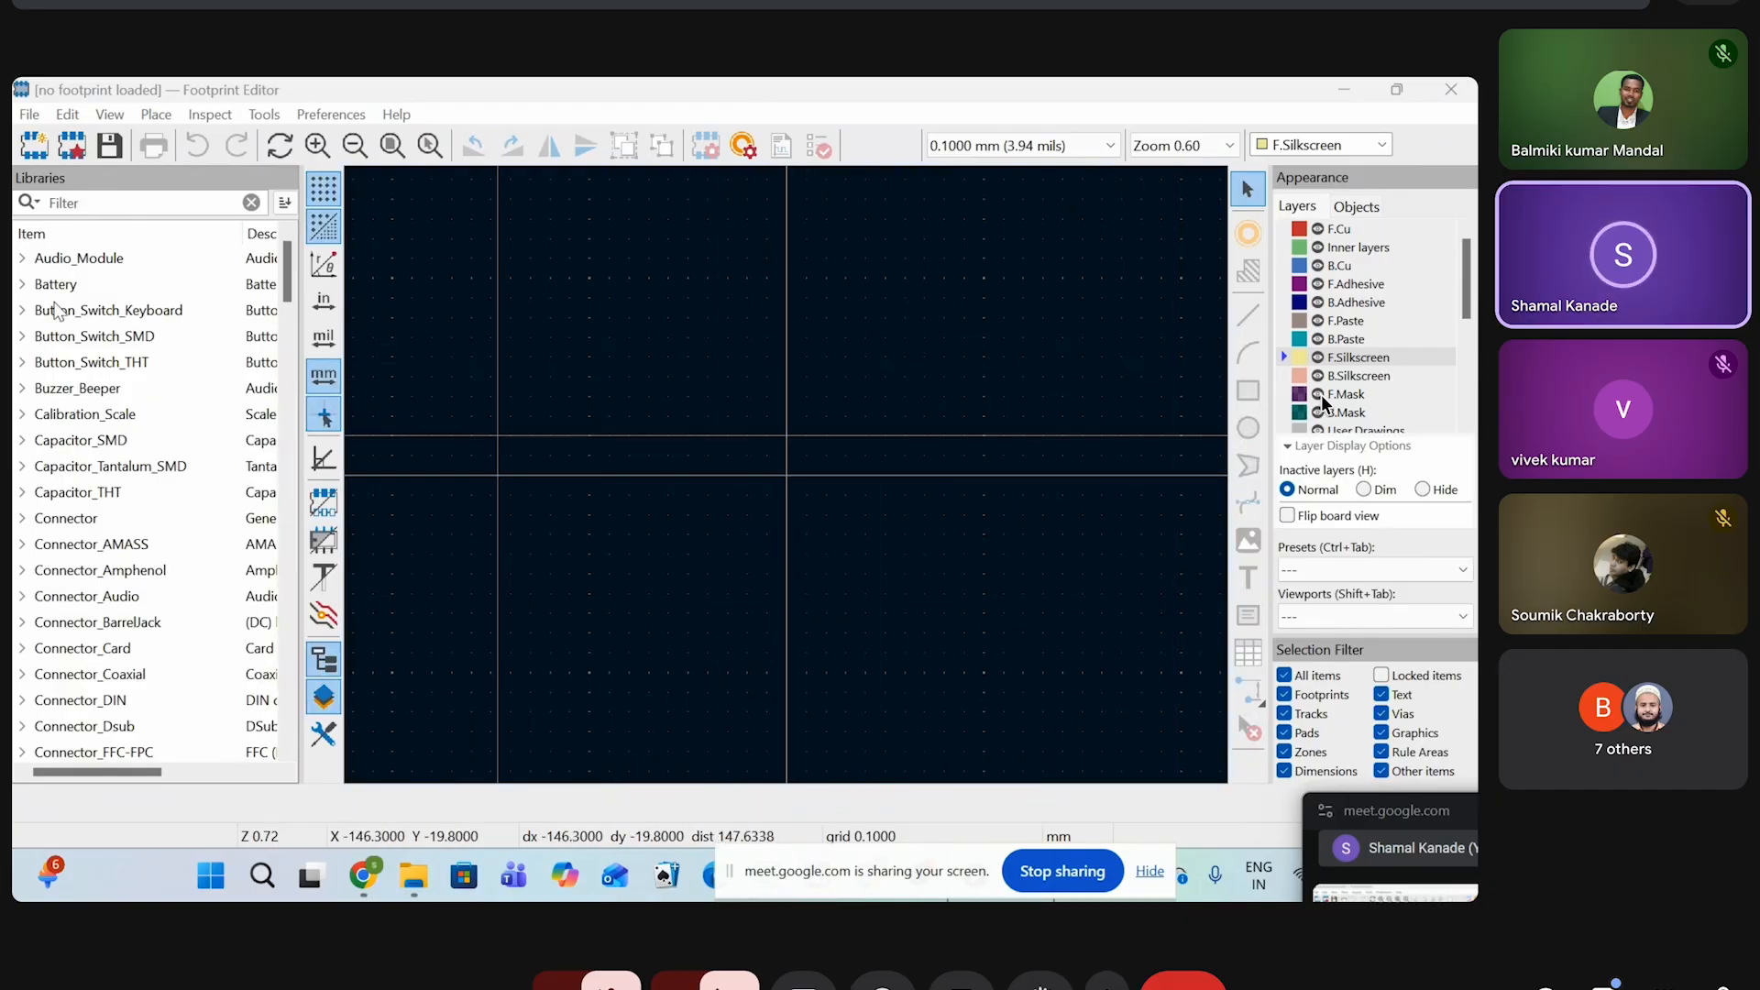
pyautogui.scroll(-6, 72, 518)
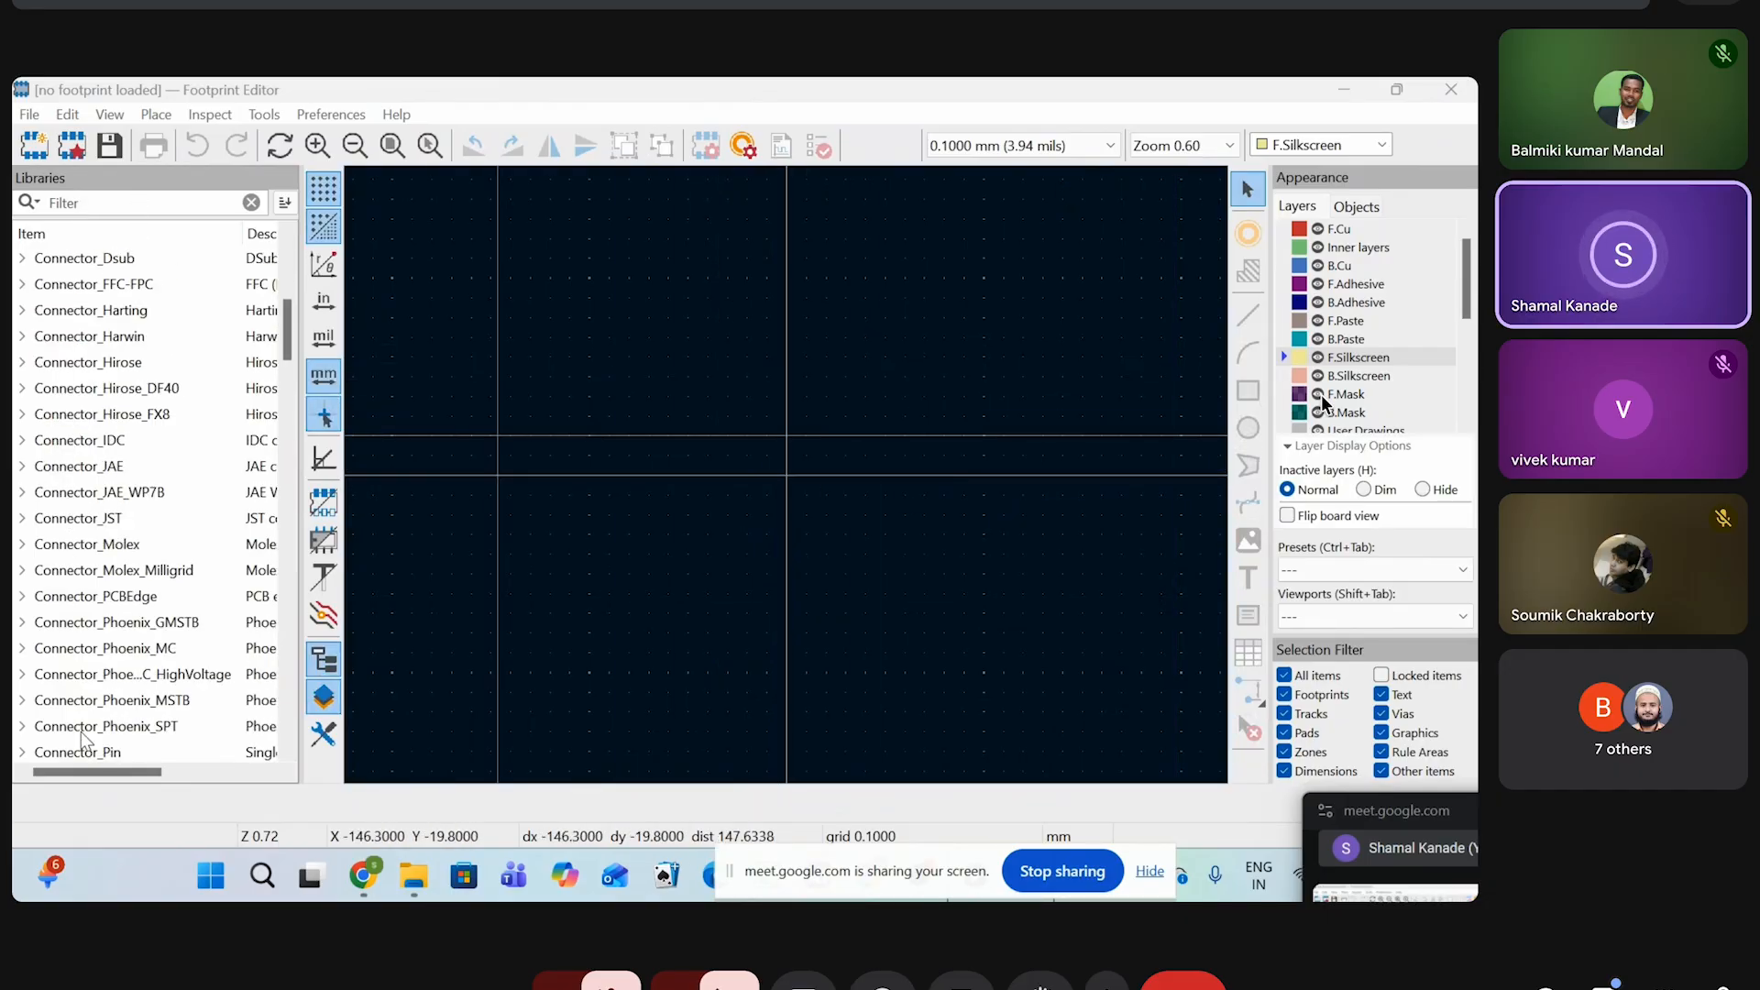
pyautogui.scroll(-6, 82, 741)
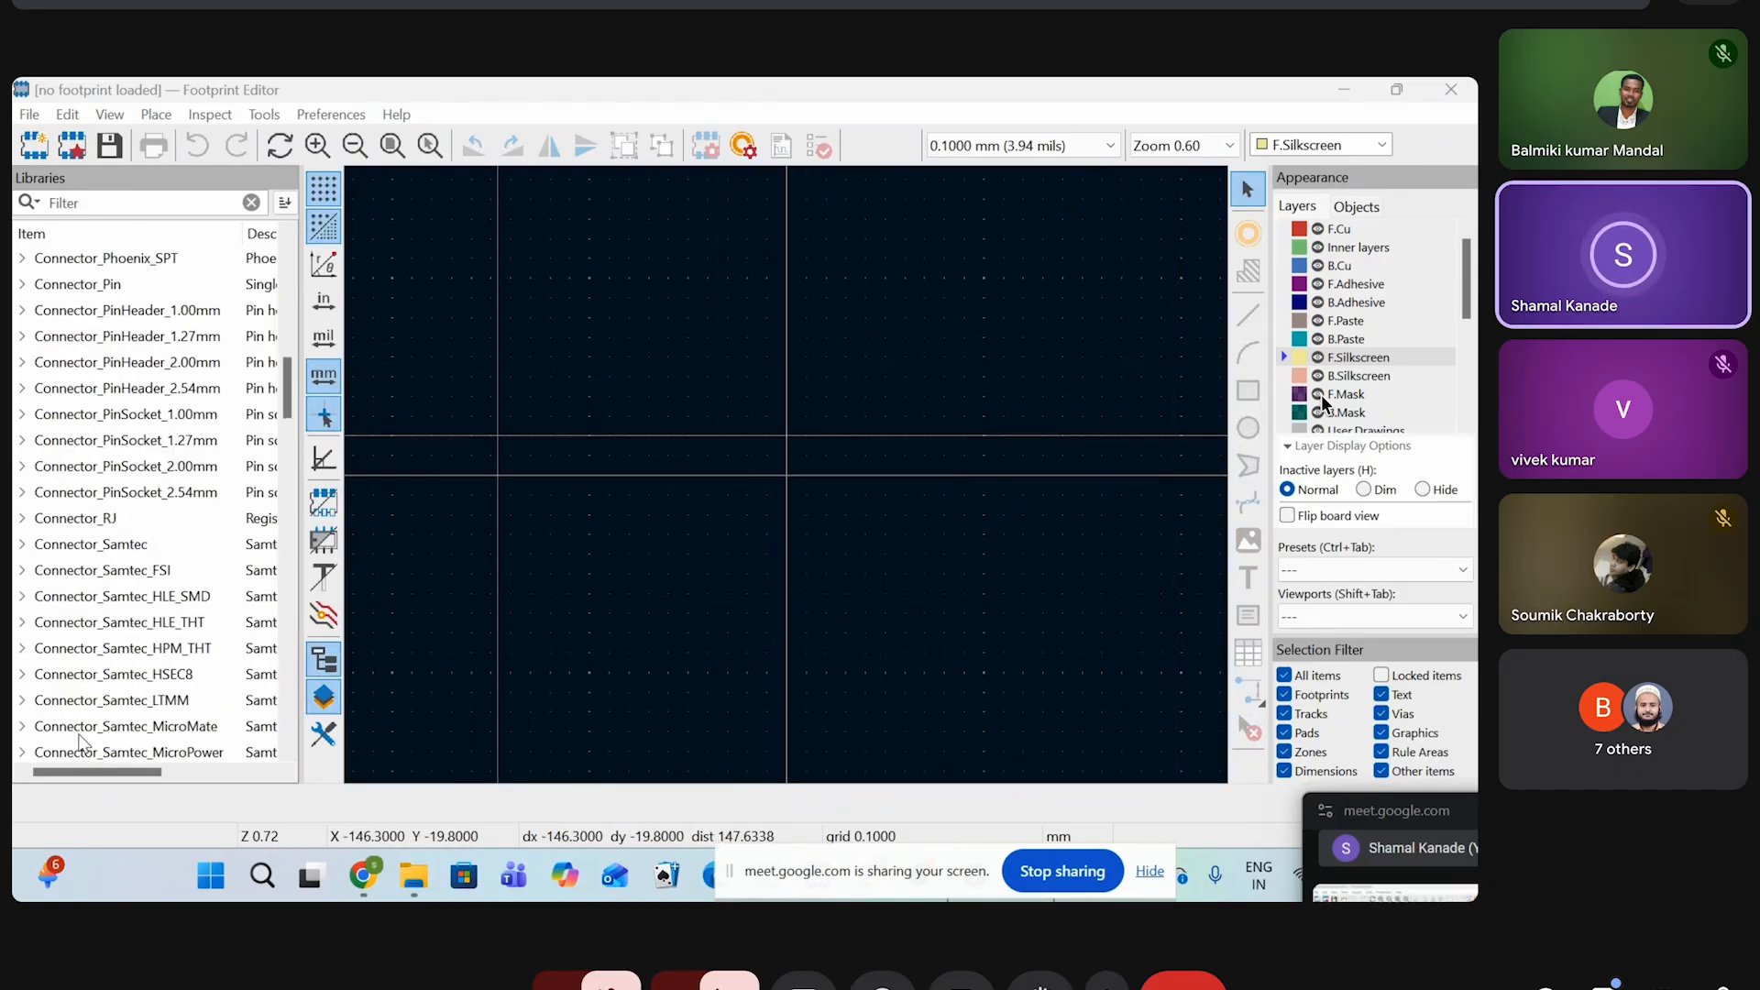
pyautogui.click(36, 370)
pyautogui.doubleClick(57, 389)
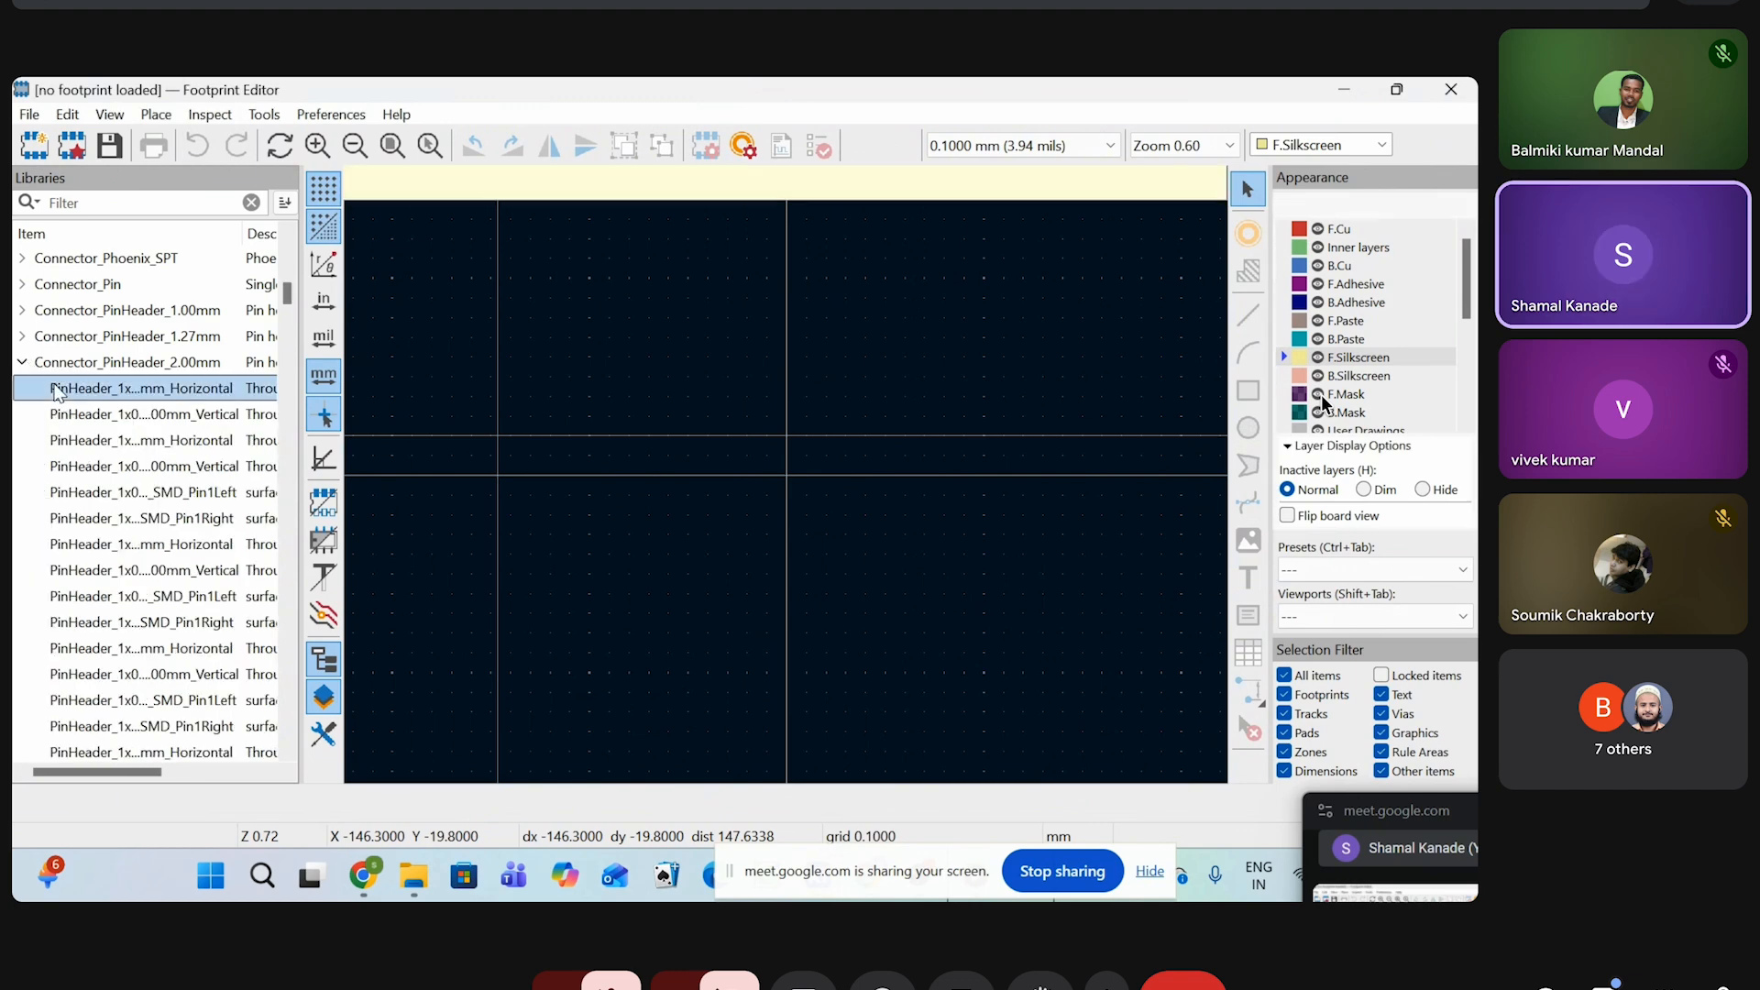
pyautogui.scroll(2, 785, 490)
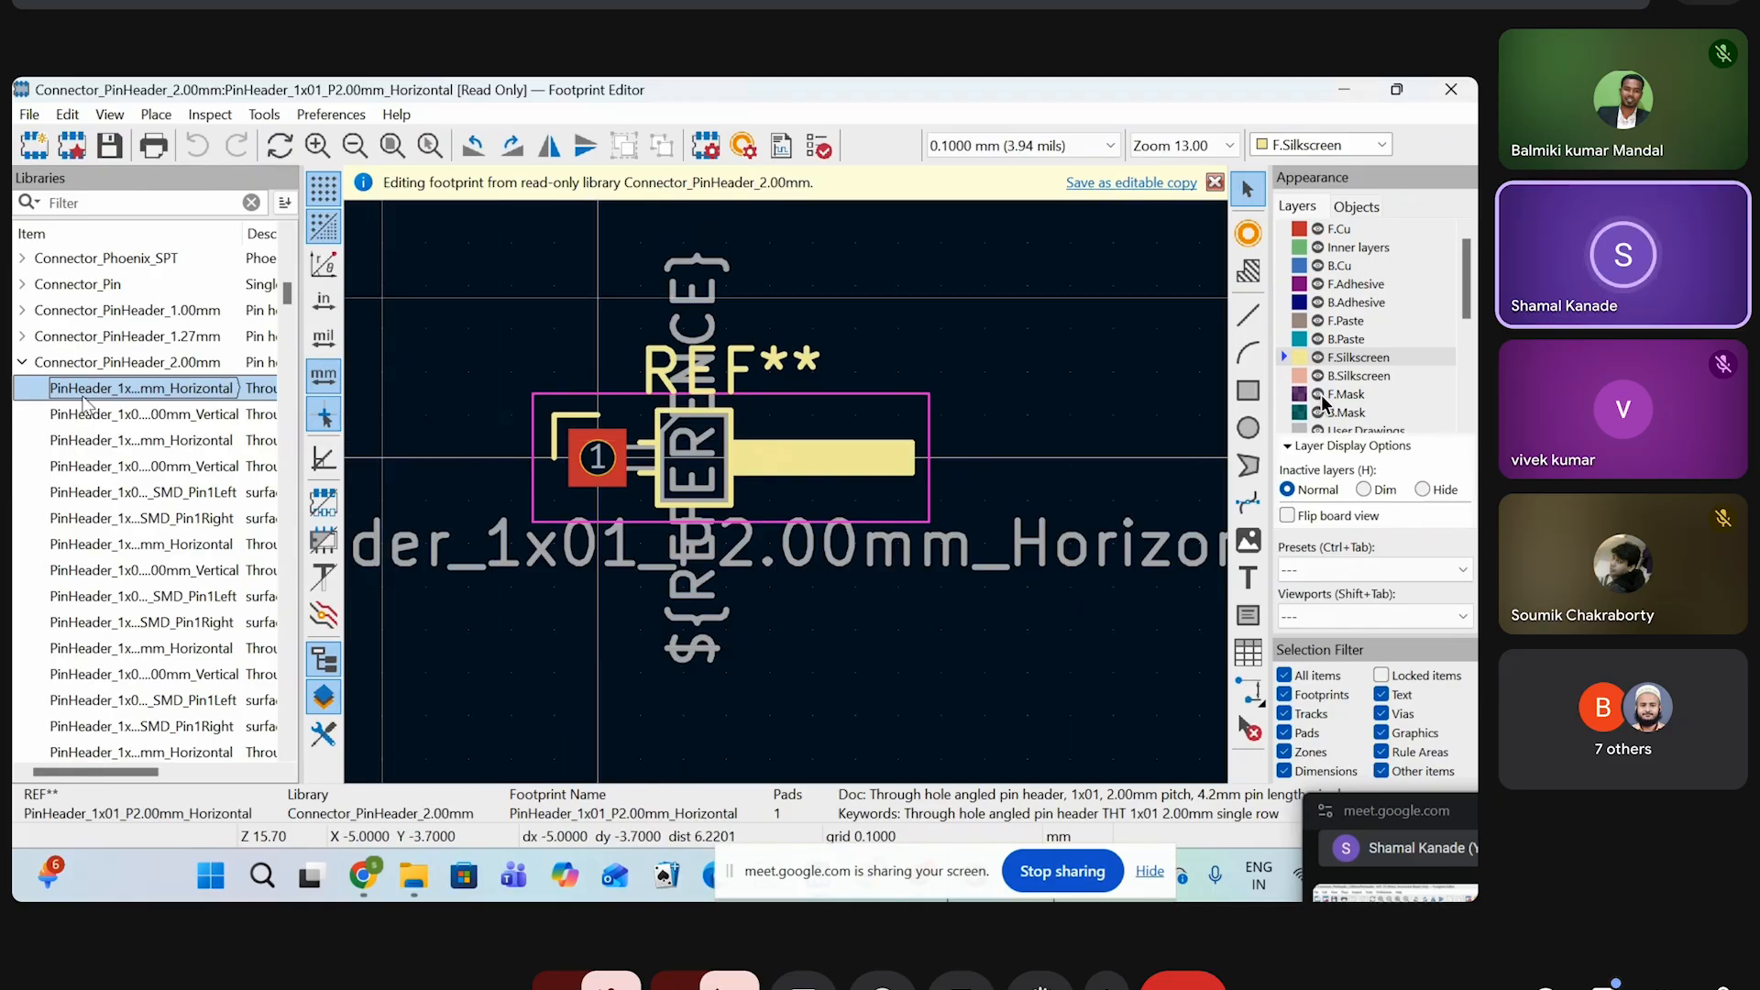
# Filter the footprint libraries by "r" and load R_Array_SIP4 from the Resistor_THT library
pyautogui.scroll(-10, 84, 408)
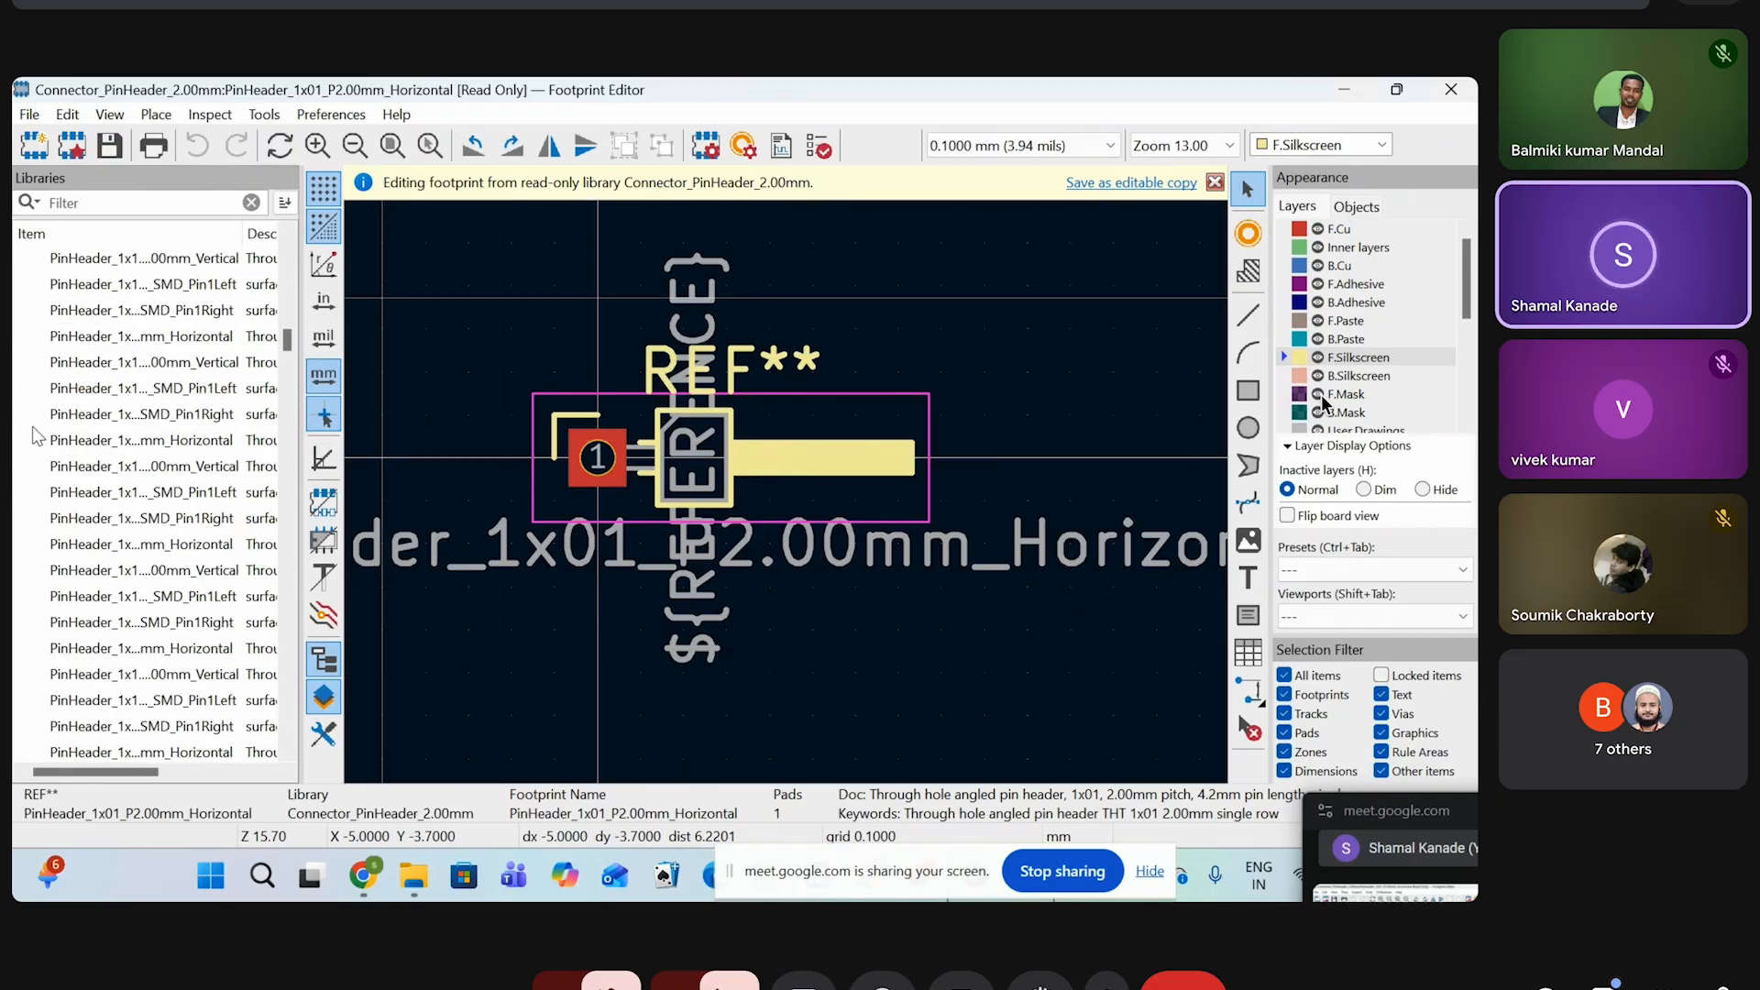
pyautogui.scroll(10, 36, 436)
pyautogui.click(108, 203)
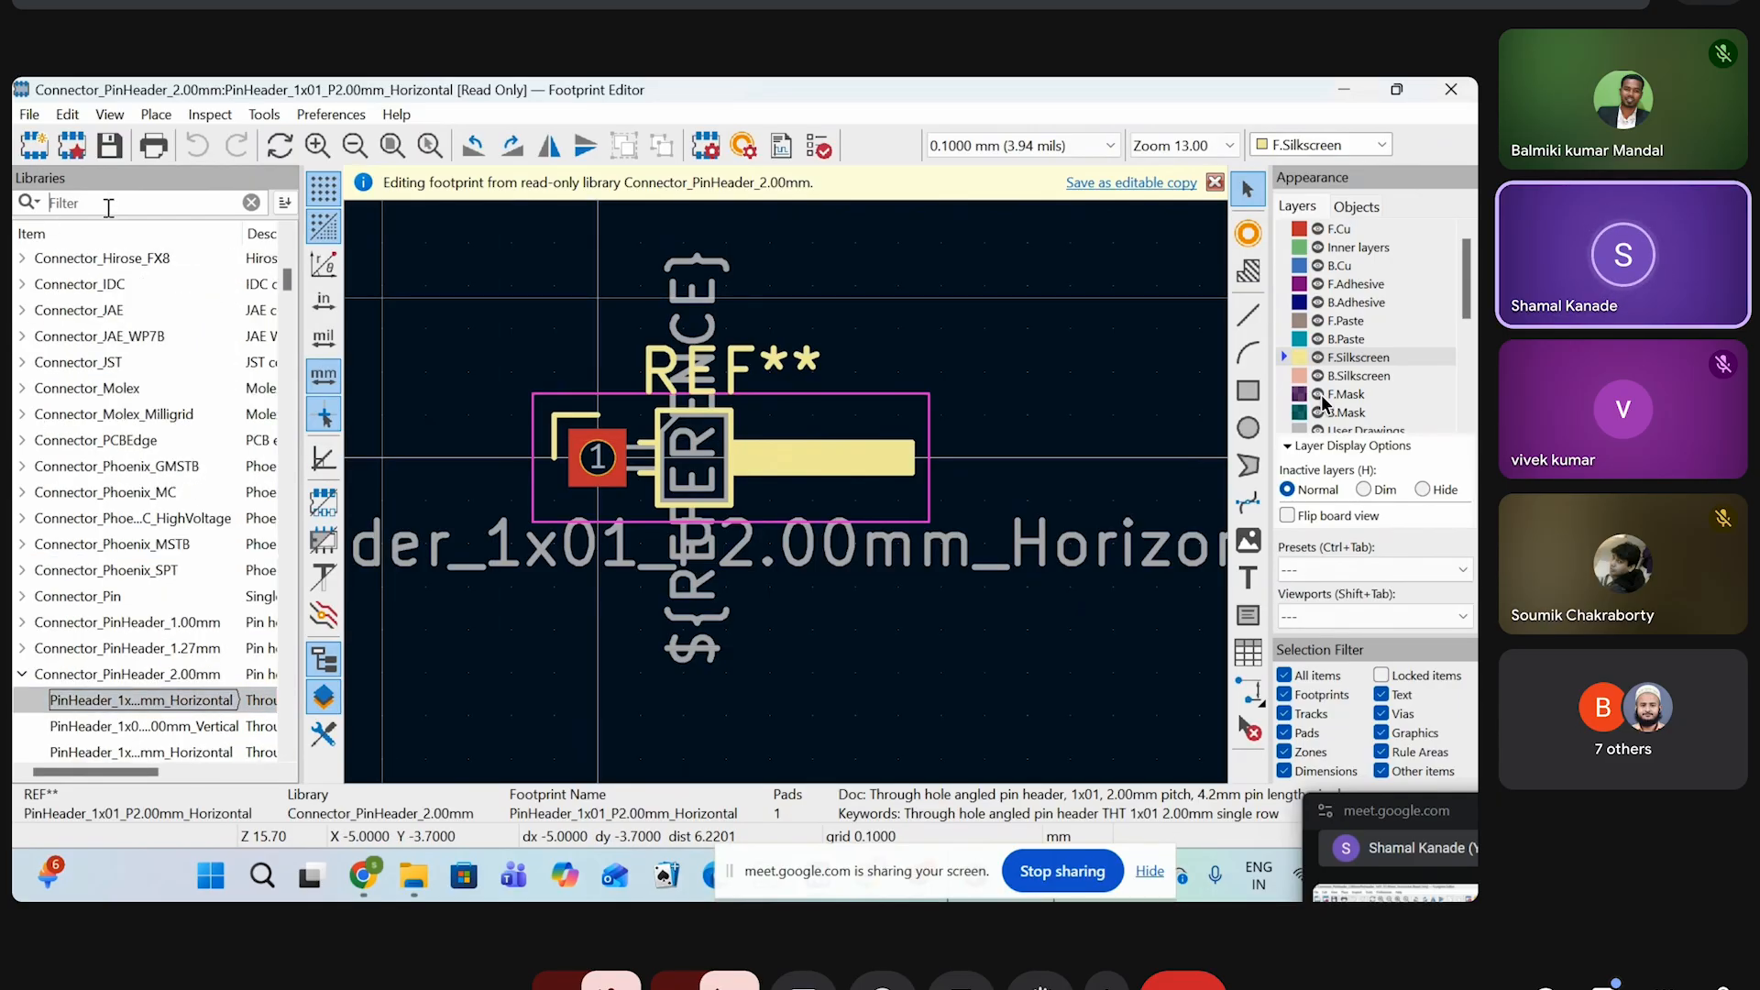
pyautogui.write('r')
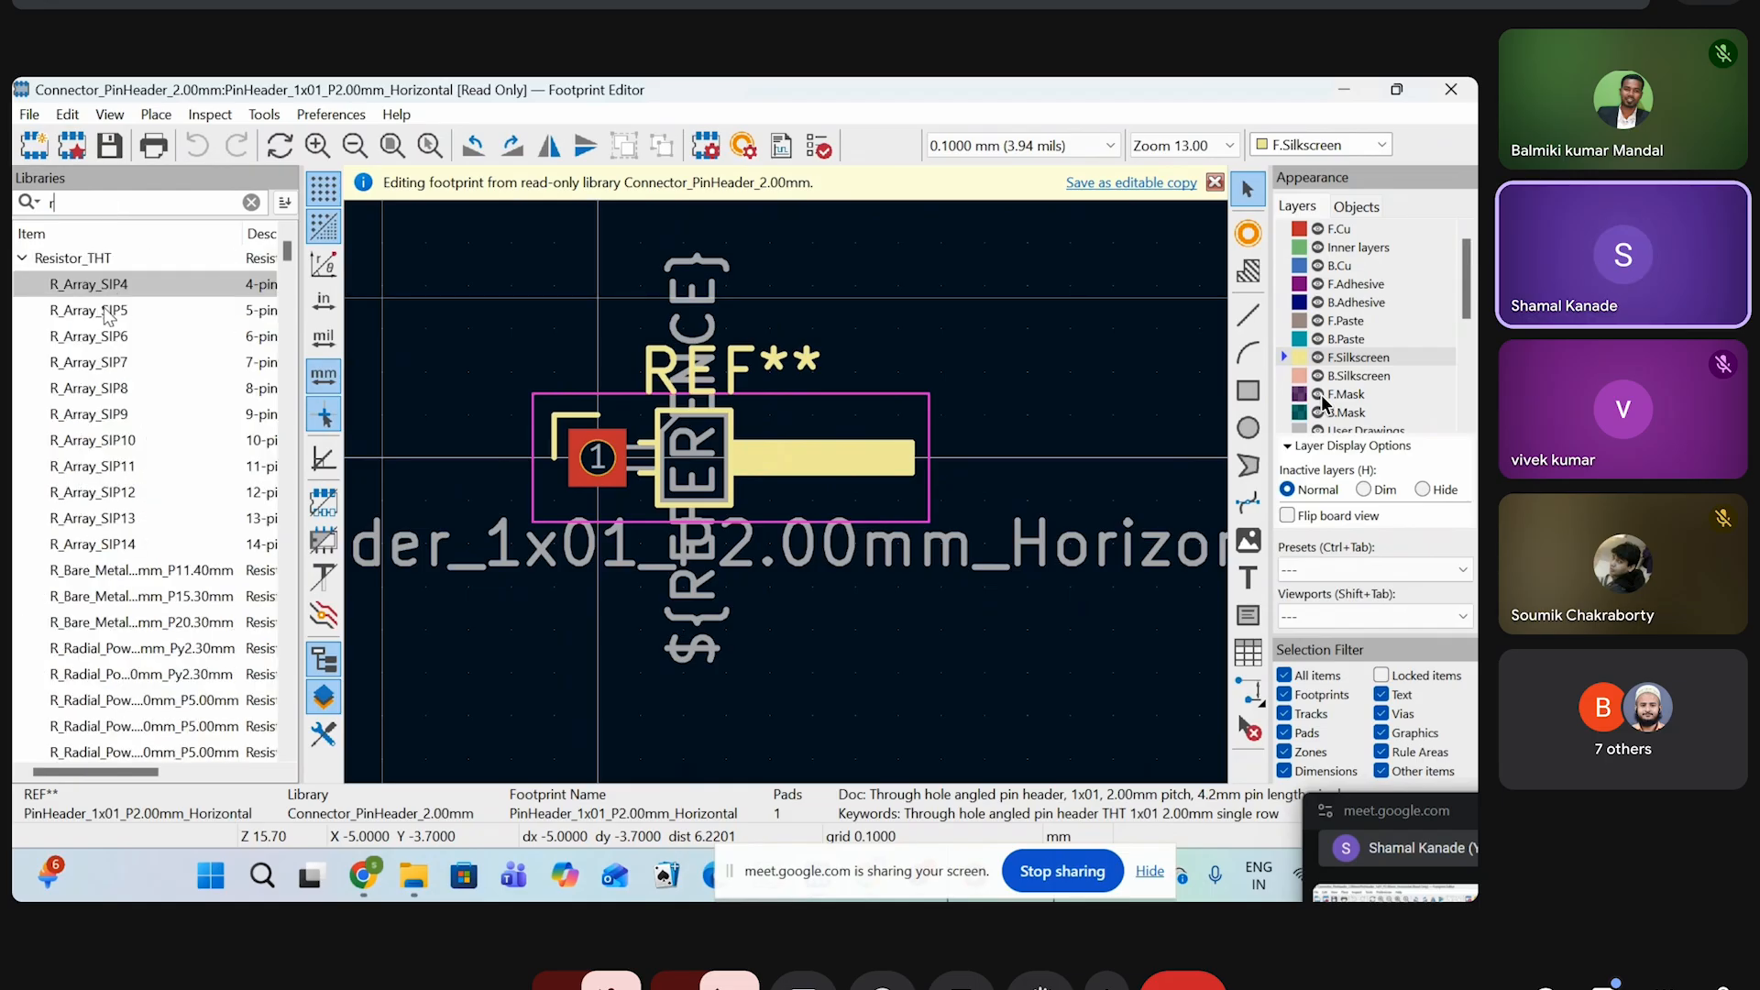
pyautogui.doubleClick(87, 289)
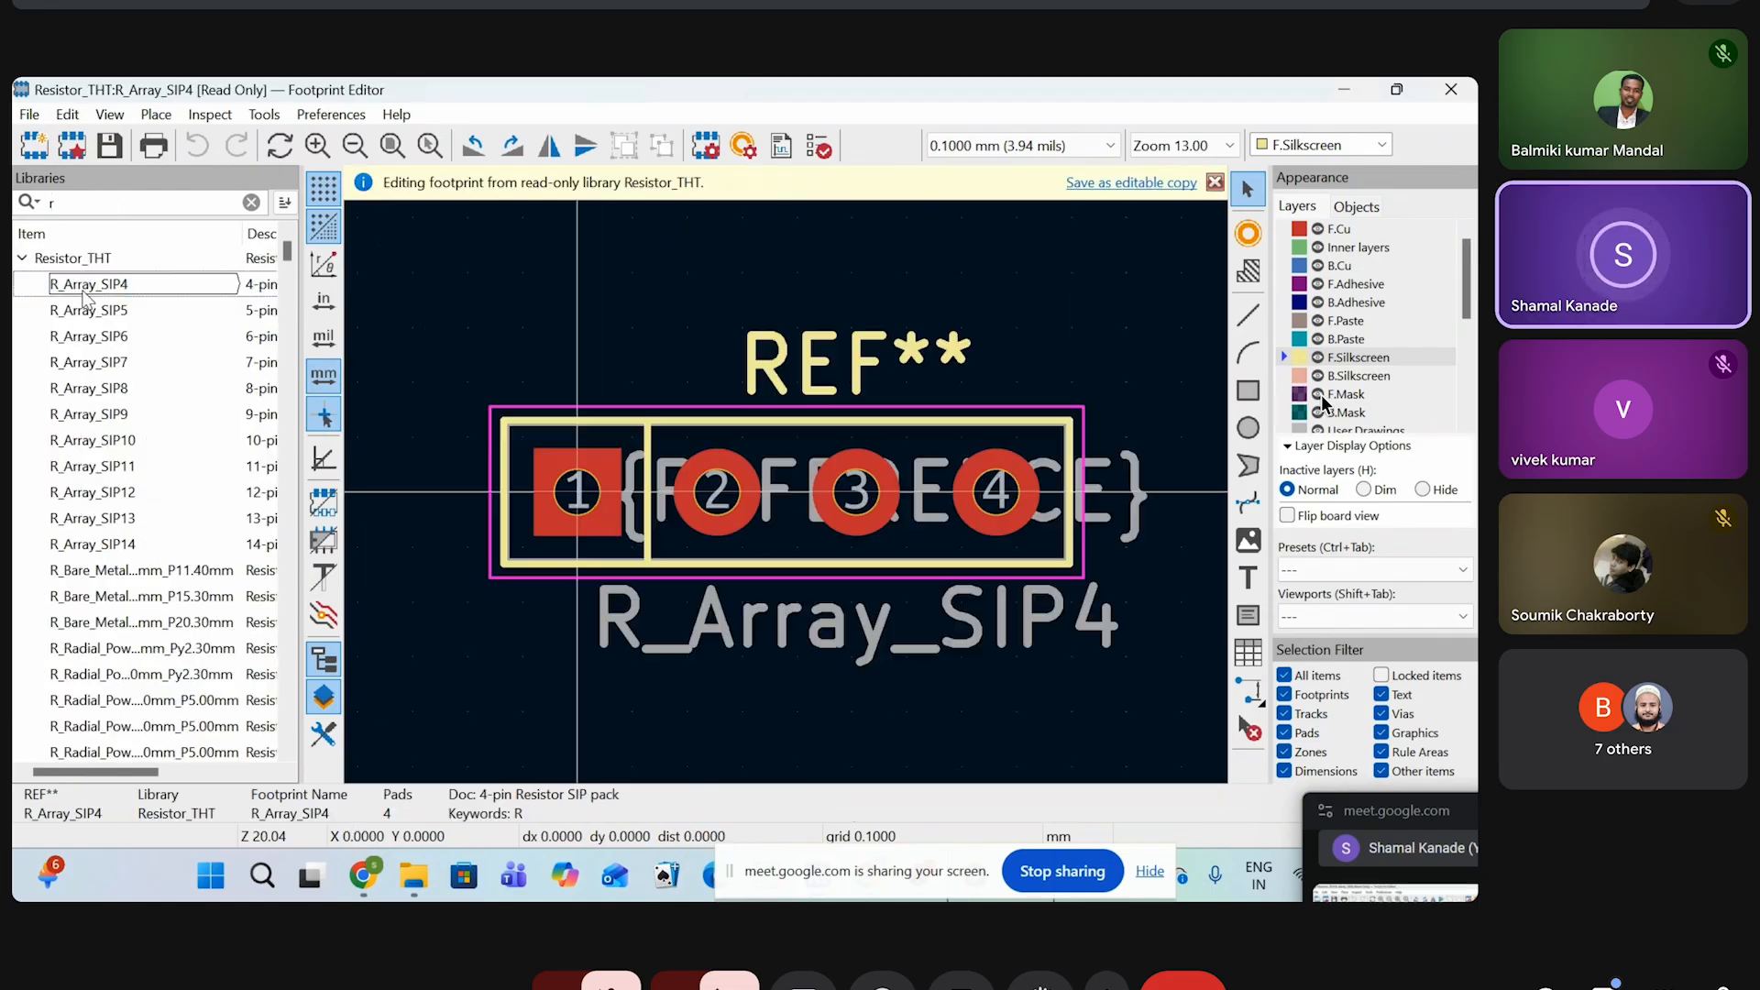
# Browse the filtered resistor and package footprints, then load R_Axial_DIN0207_L6.3mm_D2.5mm_P7.62mm_Horizontal from the Resistor_THT library
pyautogui.scroll(-15, 131, 539)
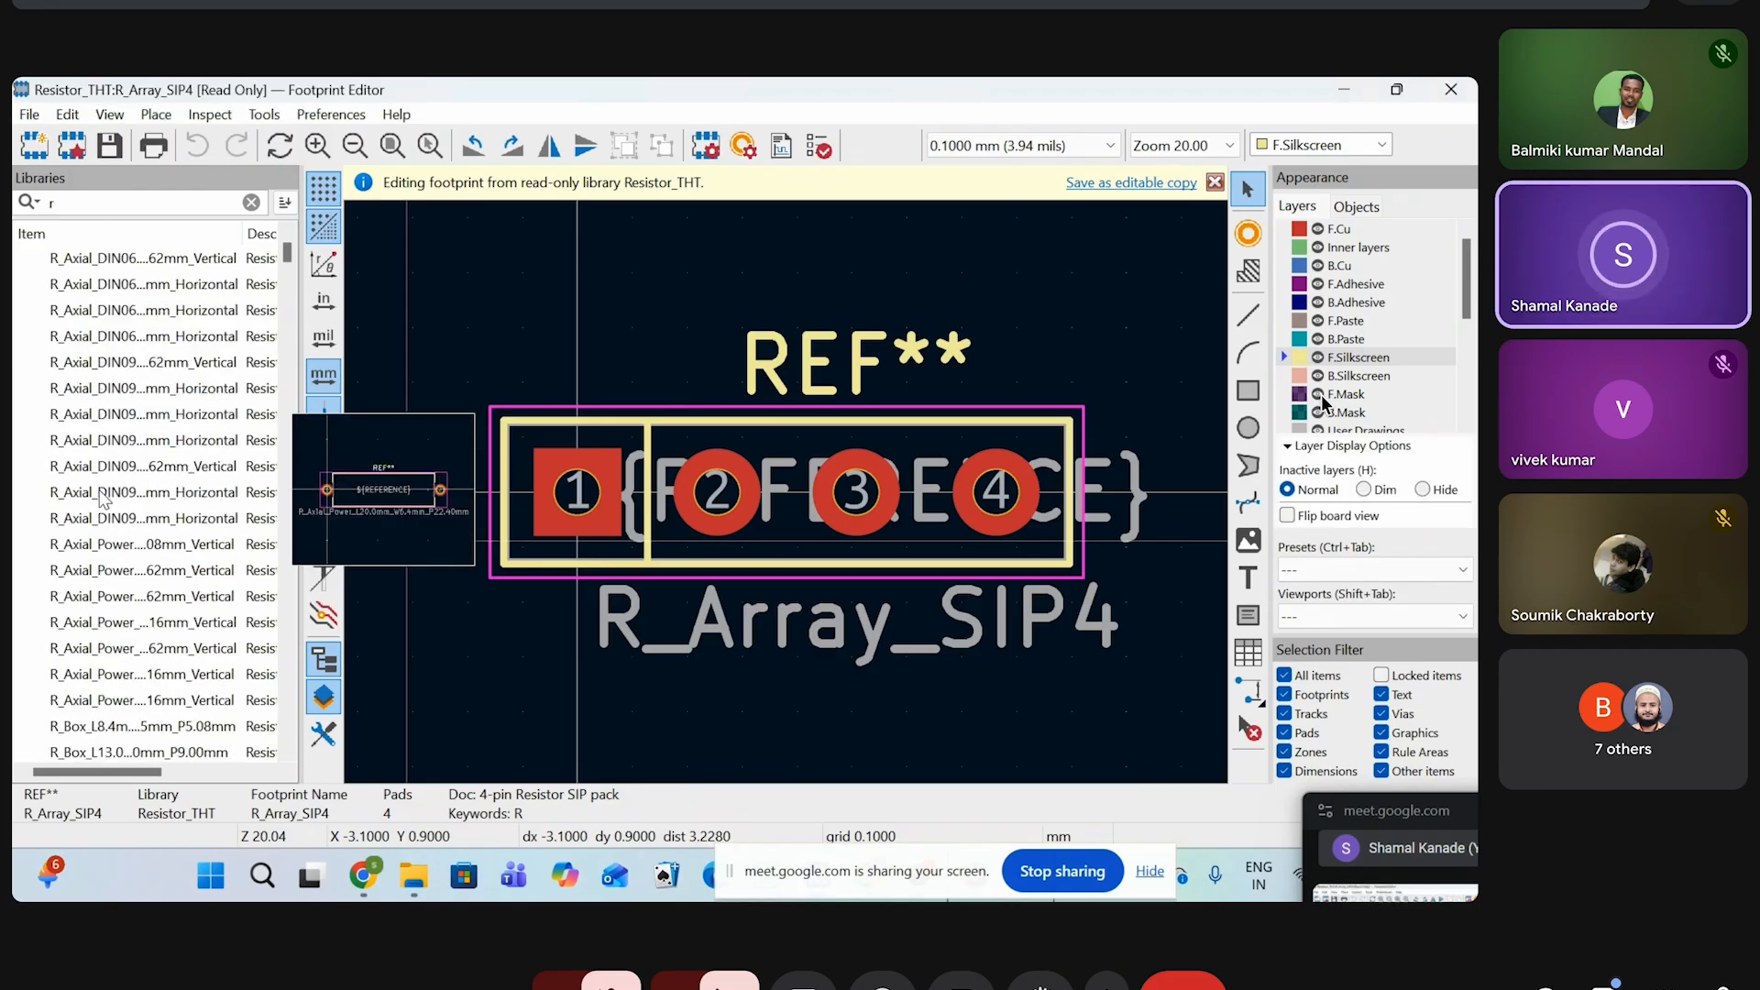
pyautogui.scroll(15, 78, 421)
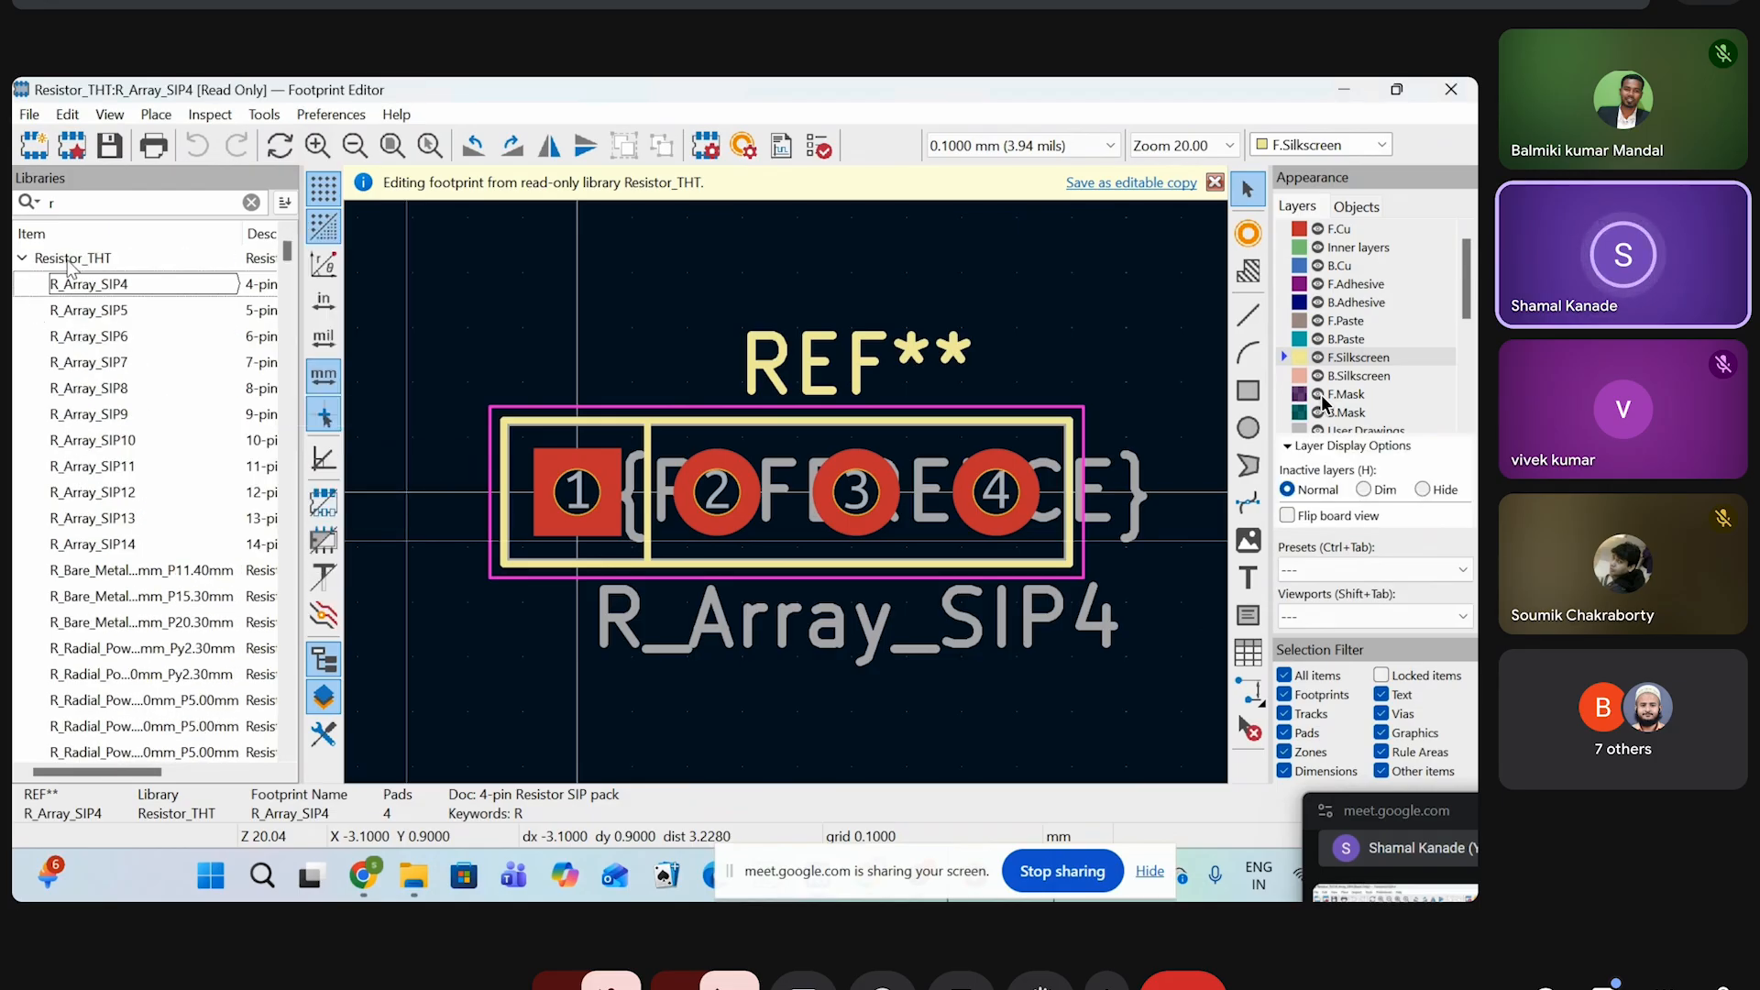
pyautogui.click(21, 260)
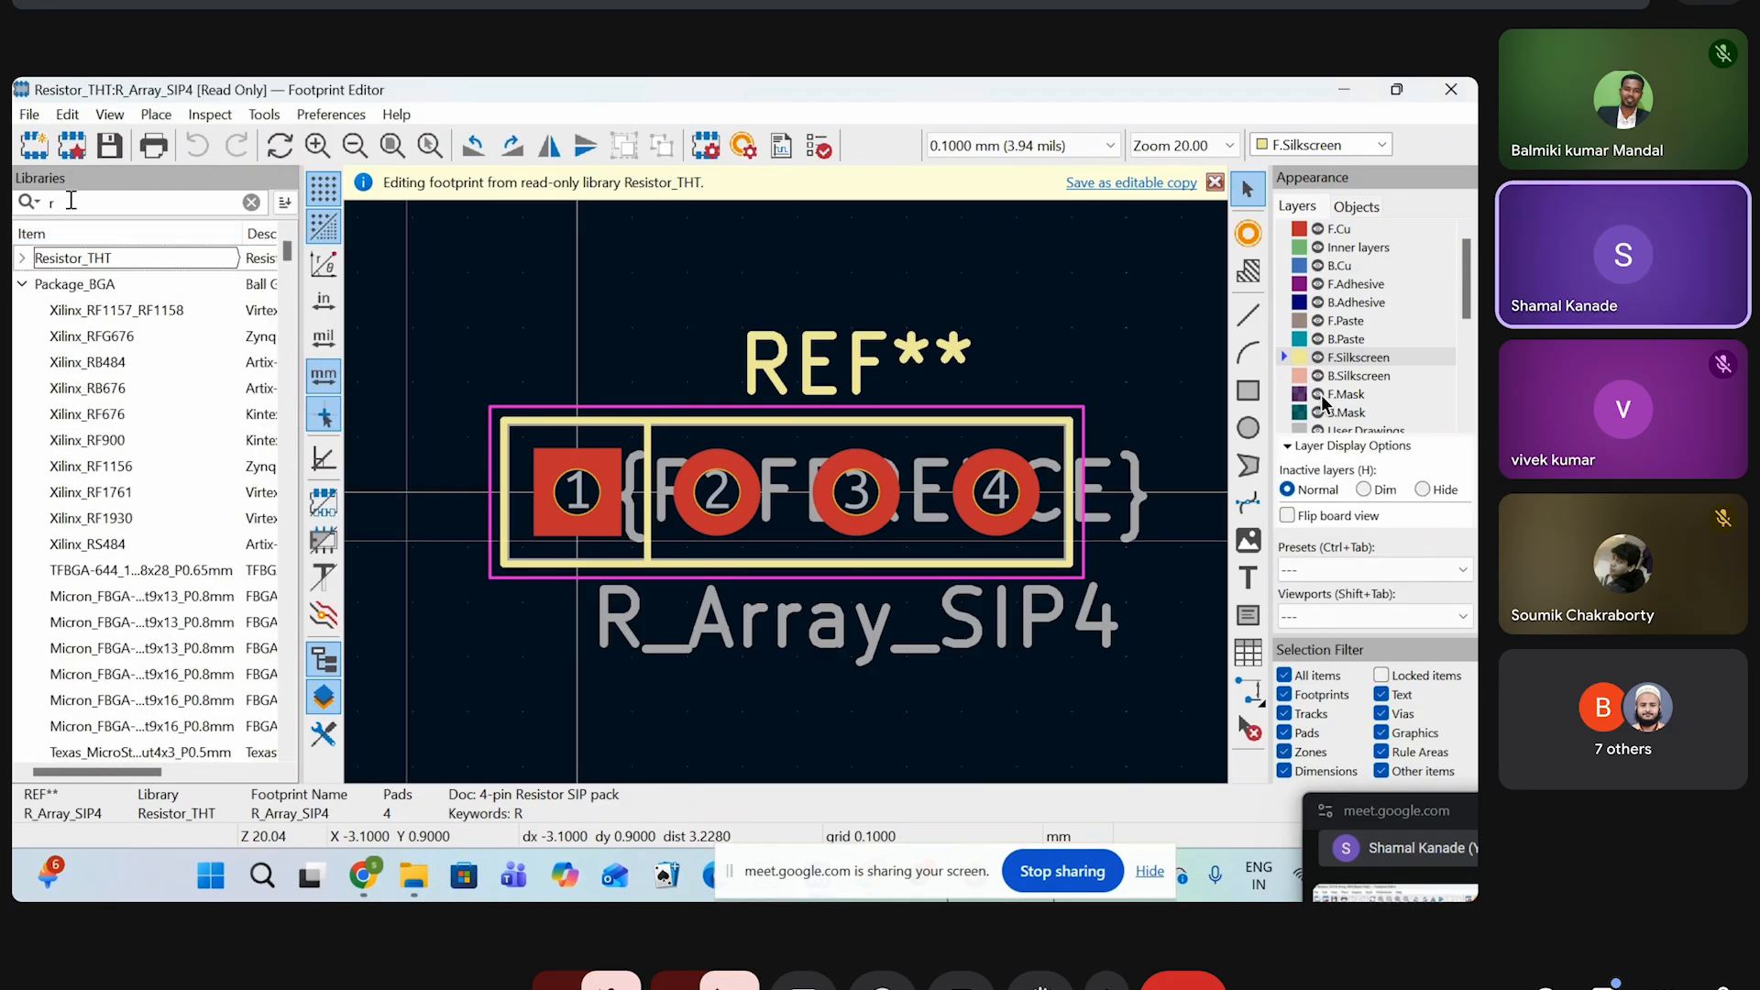
pyautogui.scroll(-15, 106, 555)
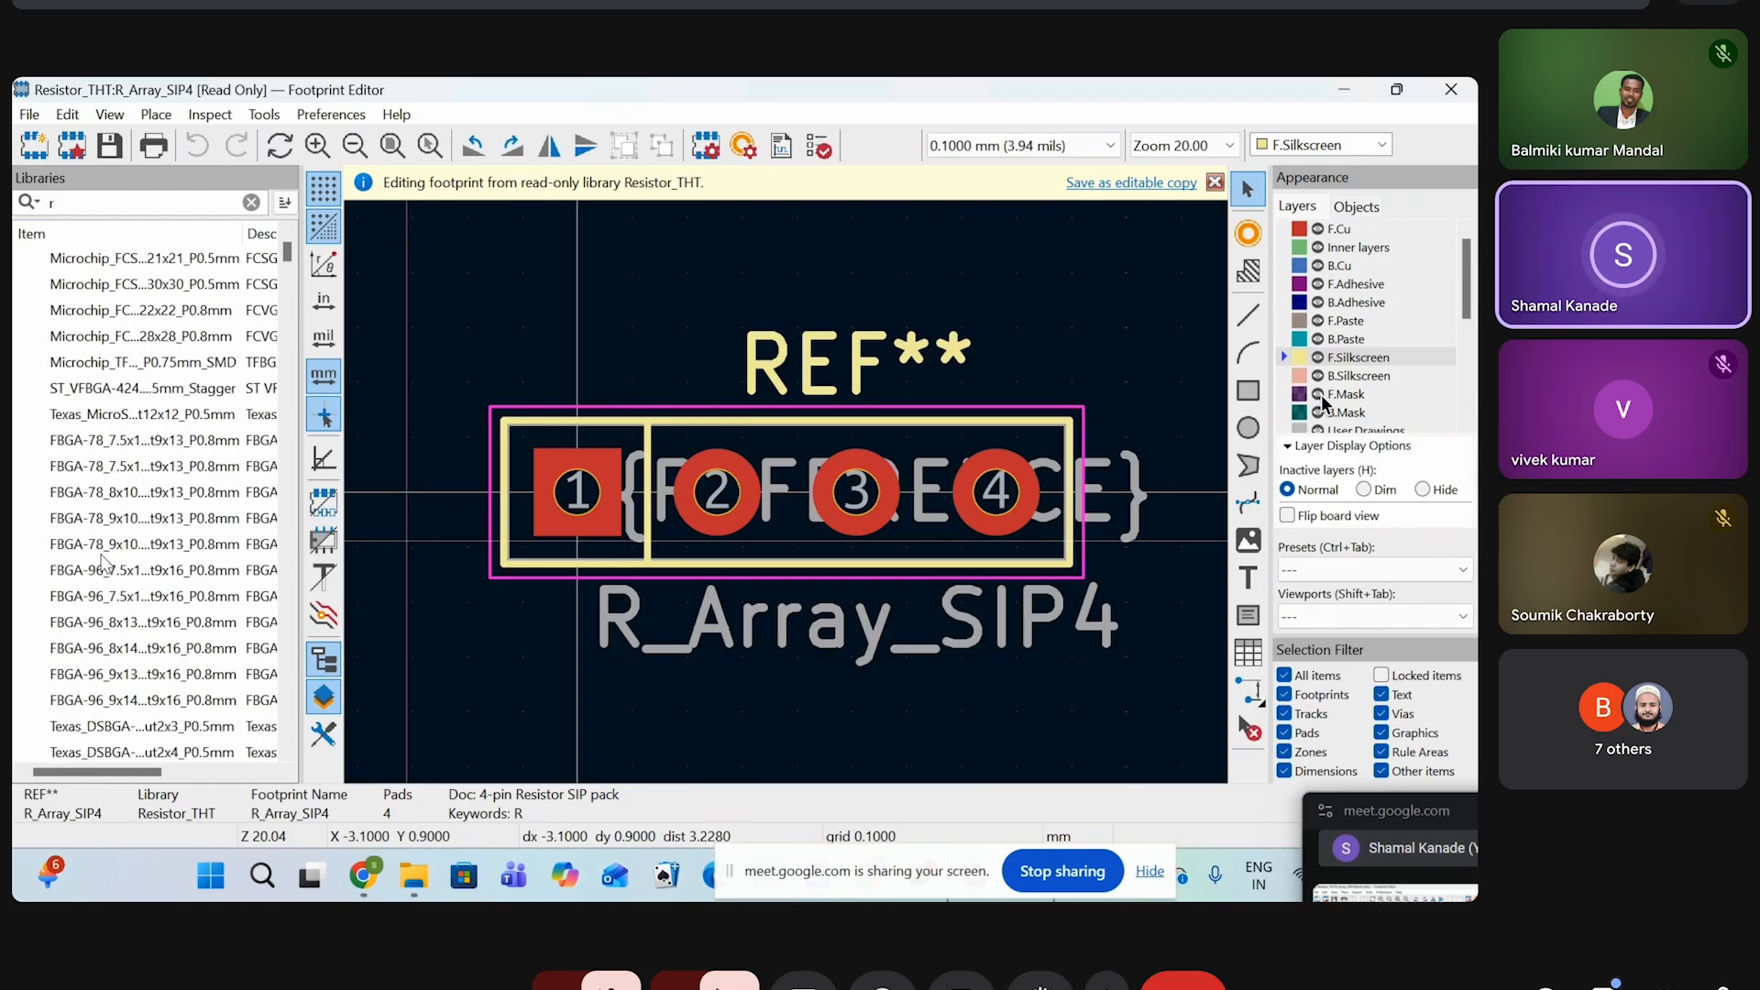
pyautogui.scroll(15, 116, 514)
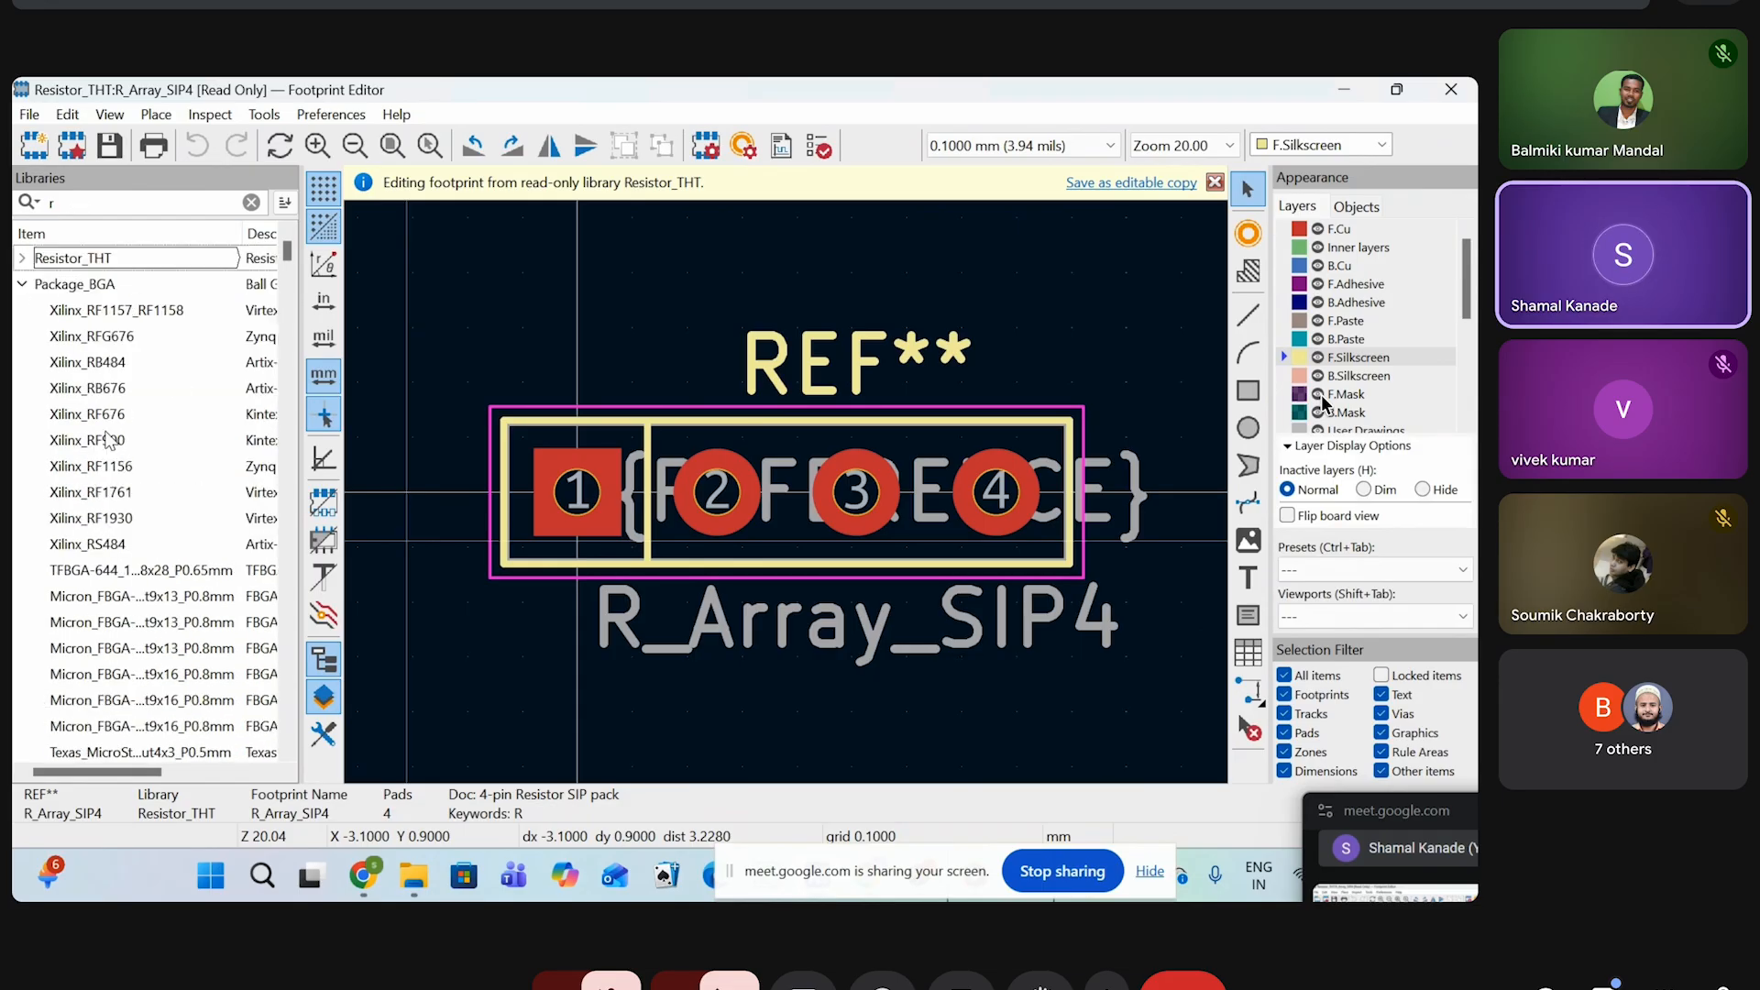
pyautogui.click(21, 260)
pyautogui.scroll(-6, 138, 459)
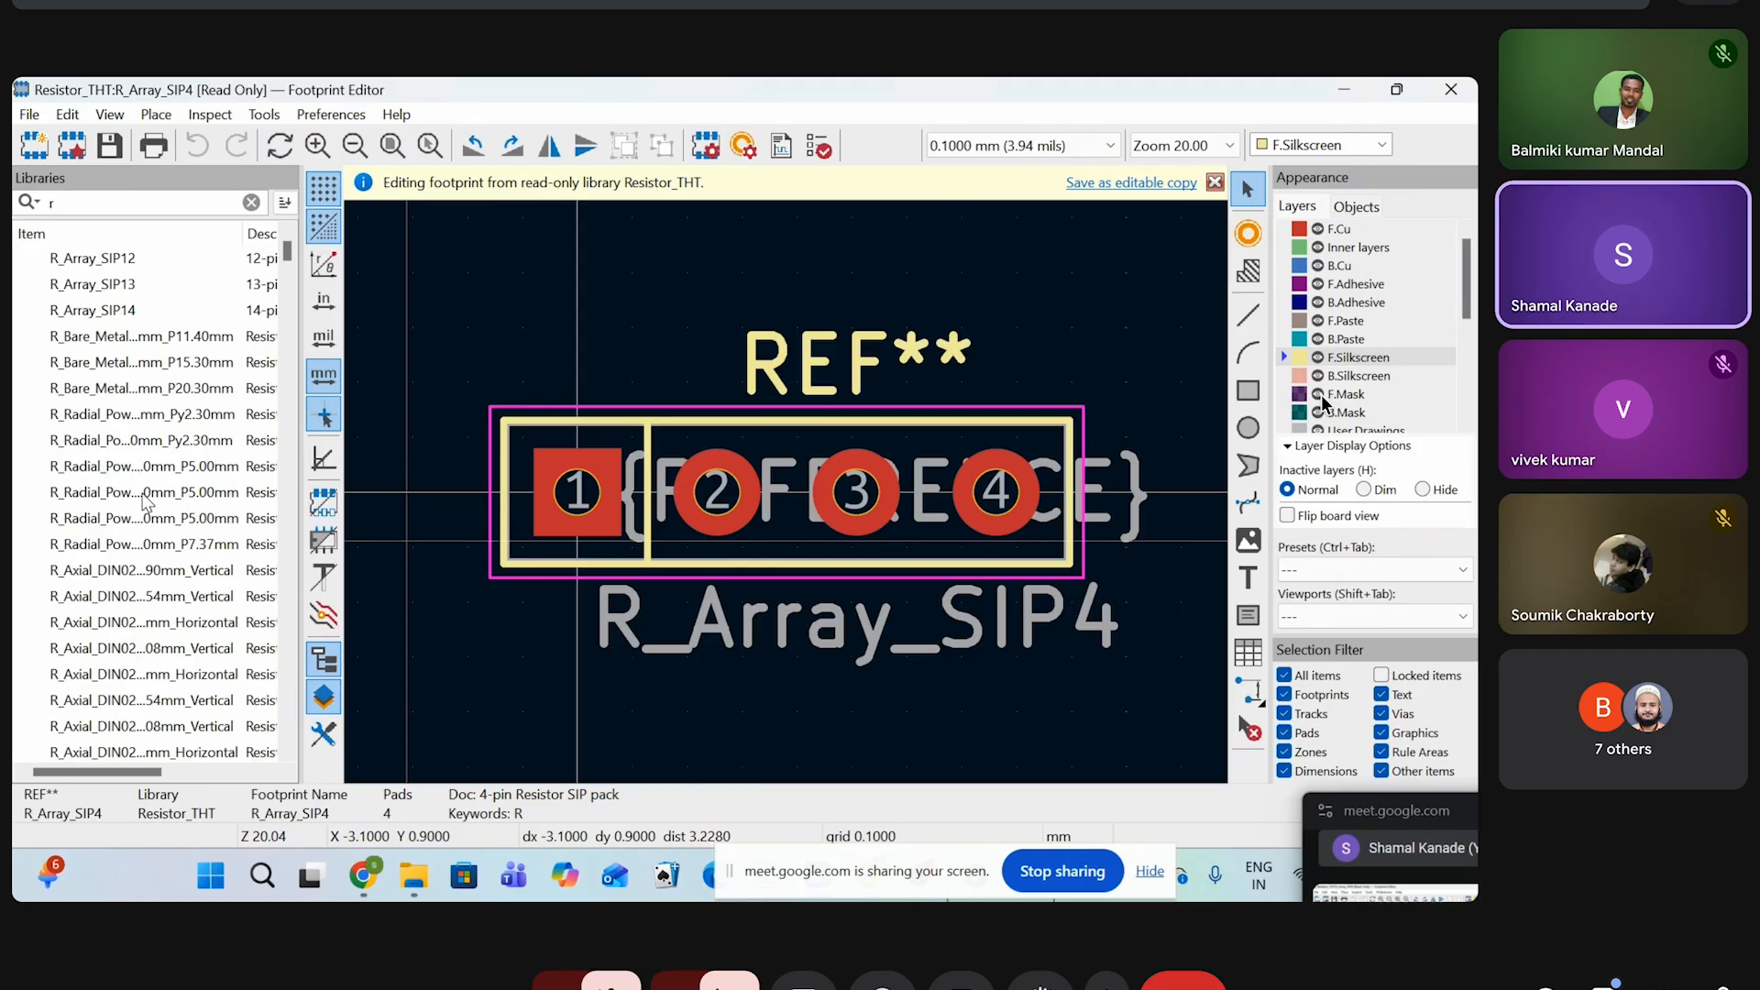
pyautogui.doubleClick(144, 520)
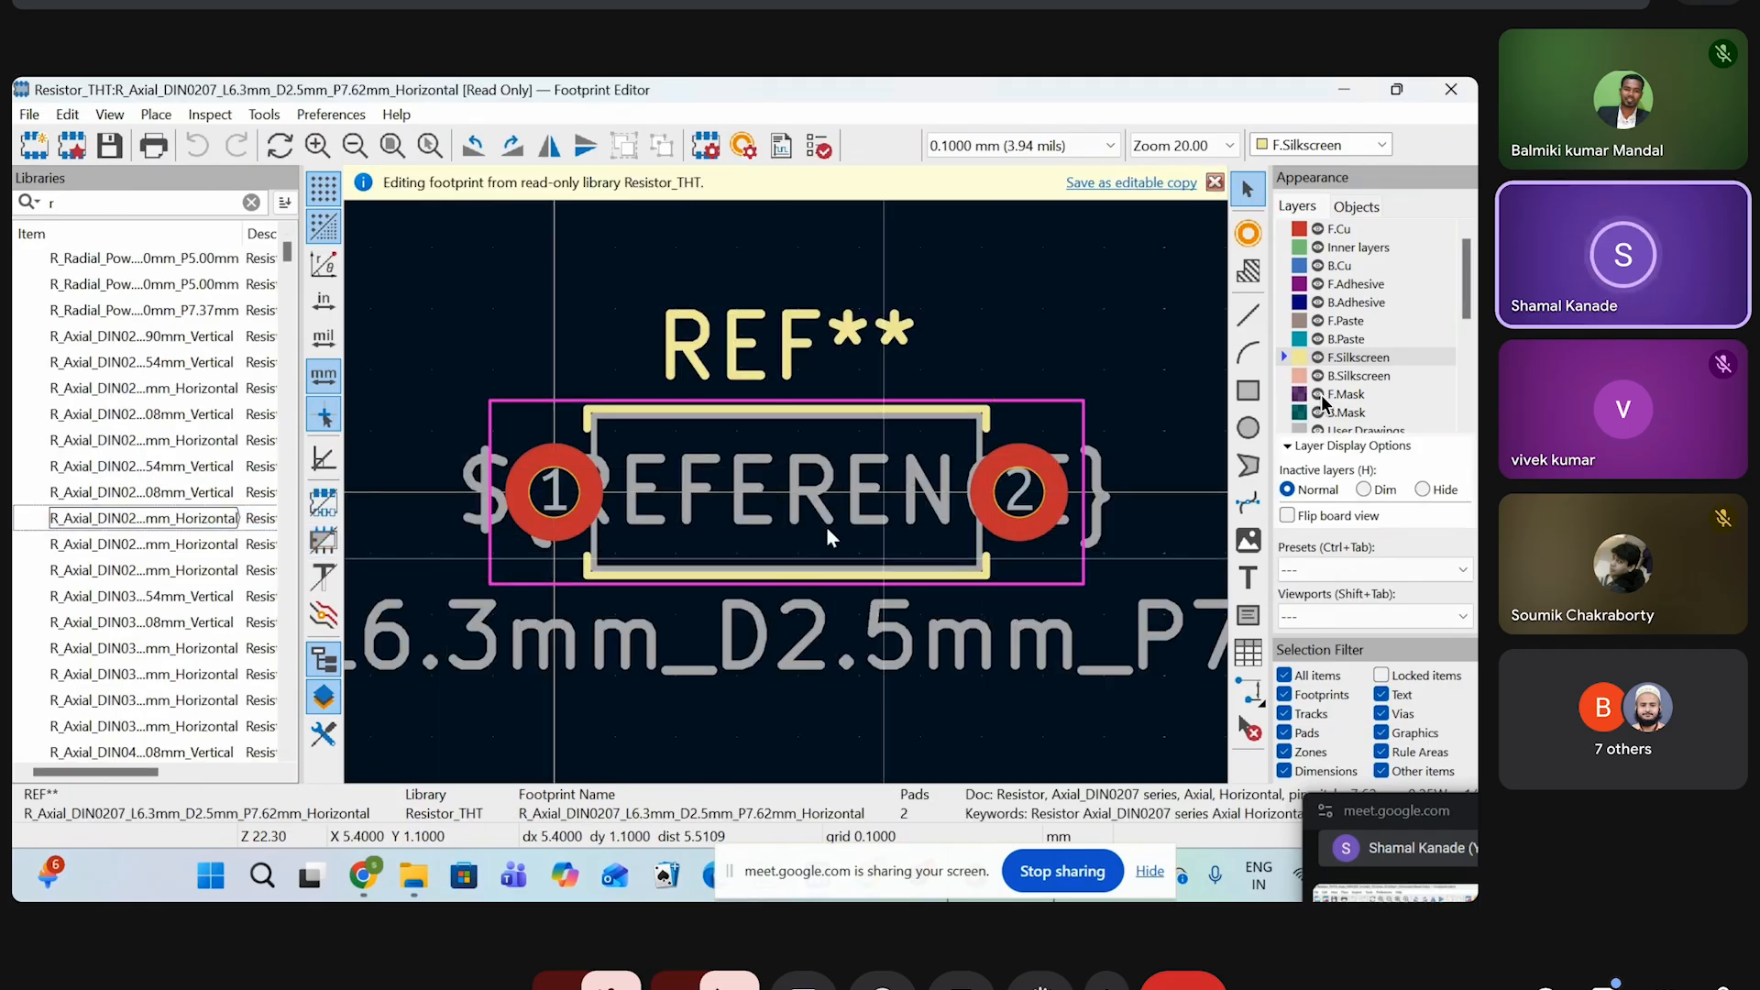
# Examine the axial resistor footprint in the 3D Viewer from a tilted angle, then return to its 2D layout
pyautogui.click(110, 115)
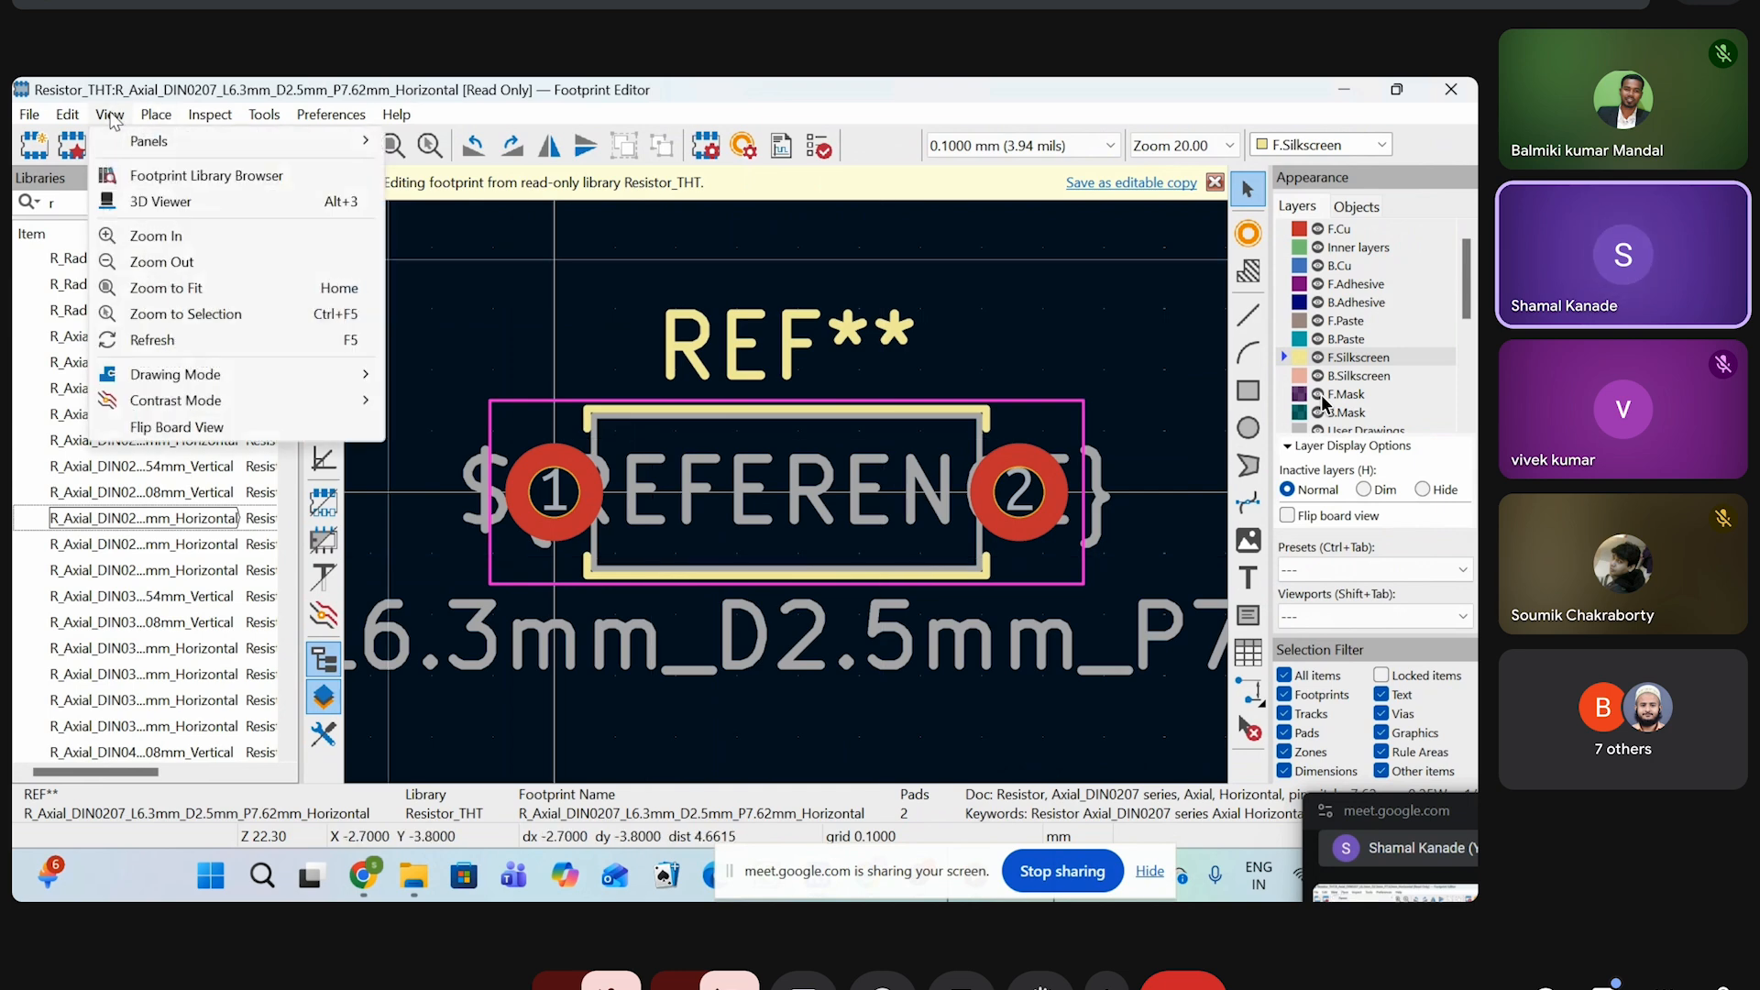
pyautogui.click(158, 202)
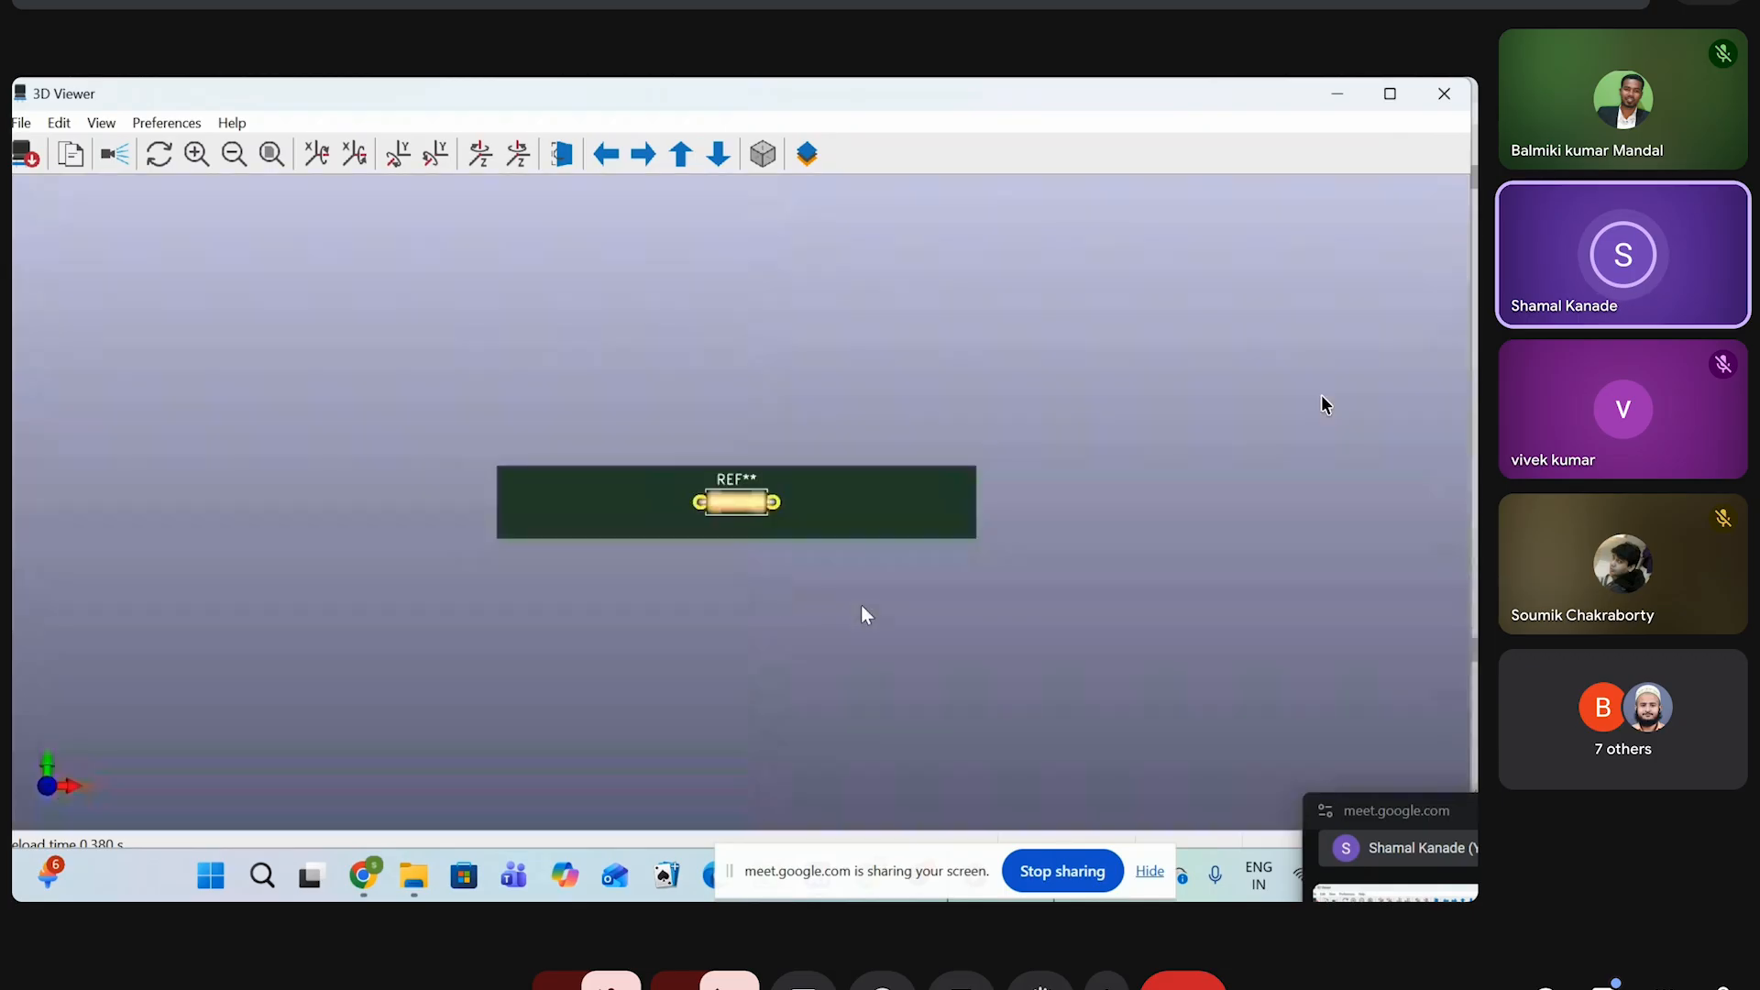
pyautogui.moveTo(828, 591); pyautogui.dragTo(679, 477)
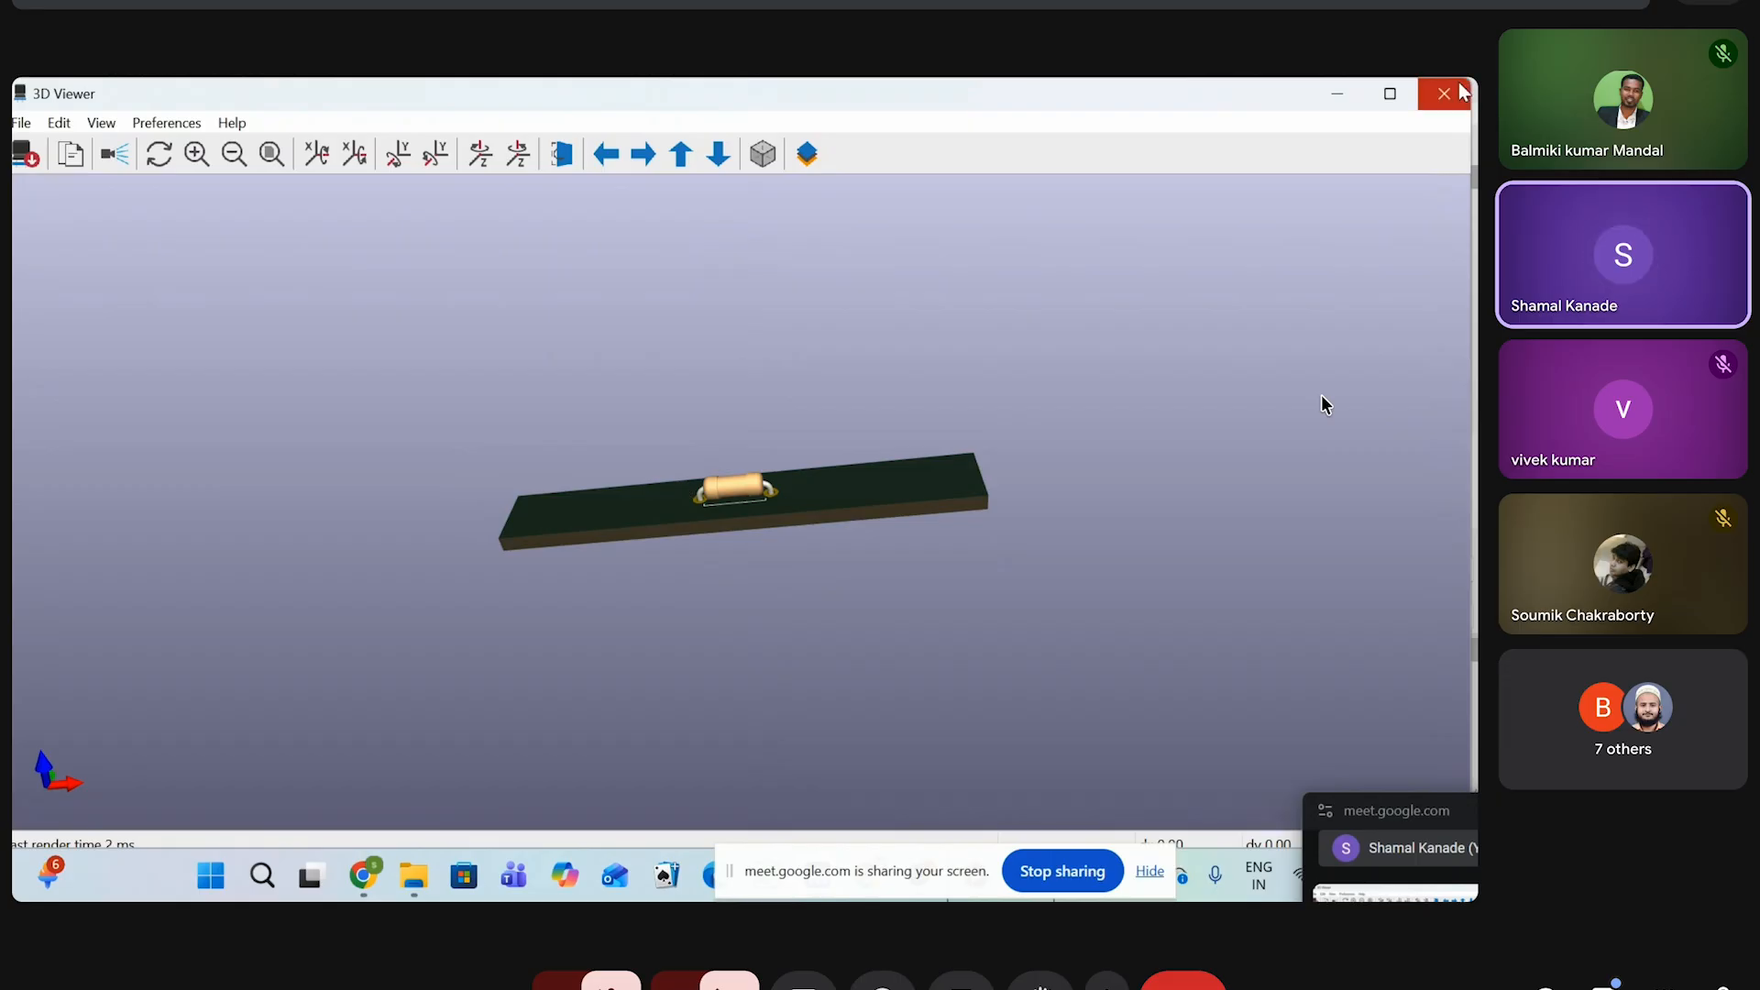
pyautogui.scroll(-2, 1146, 559)
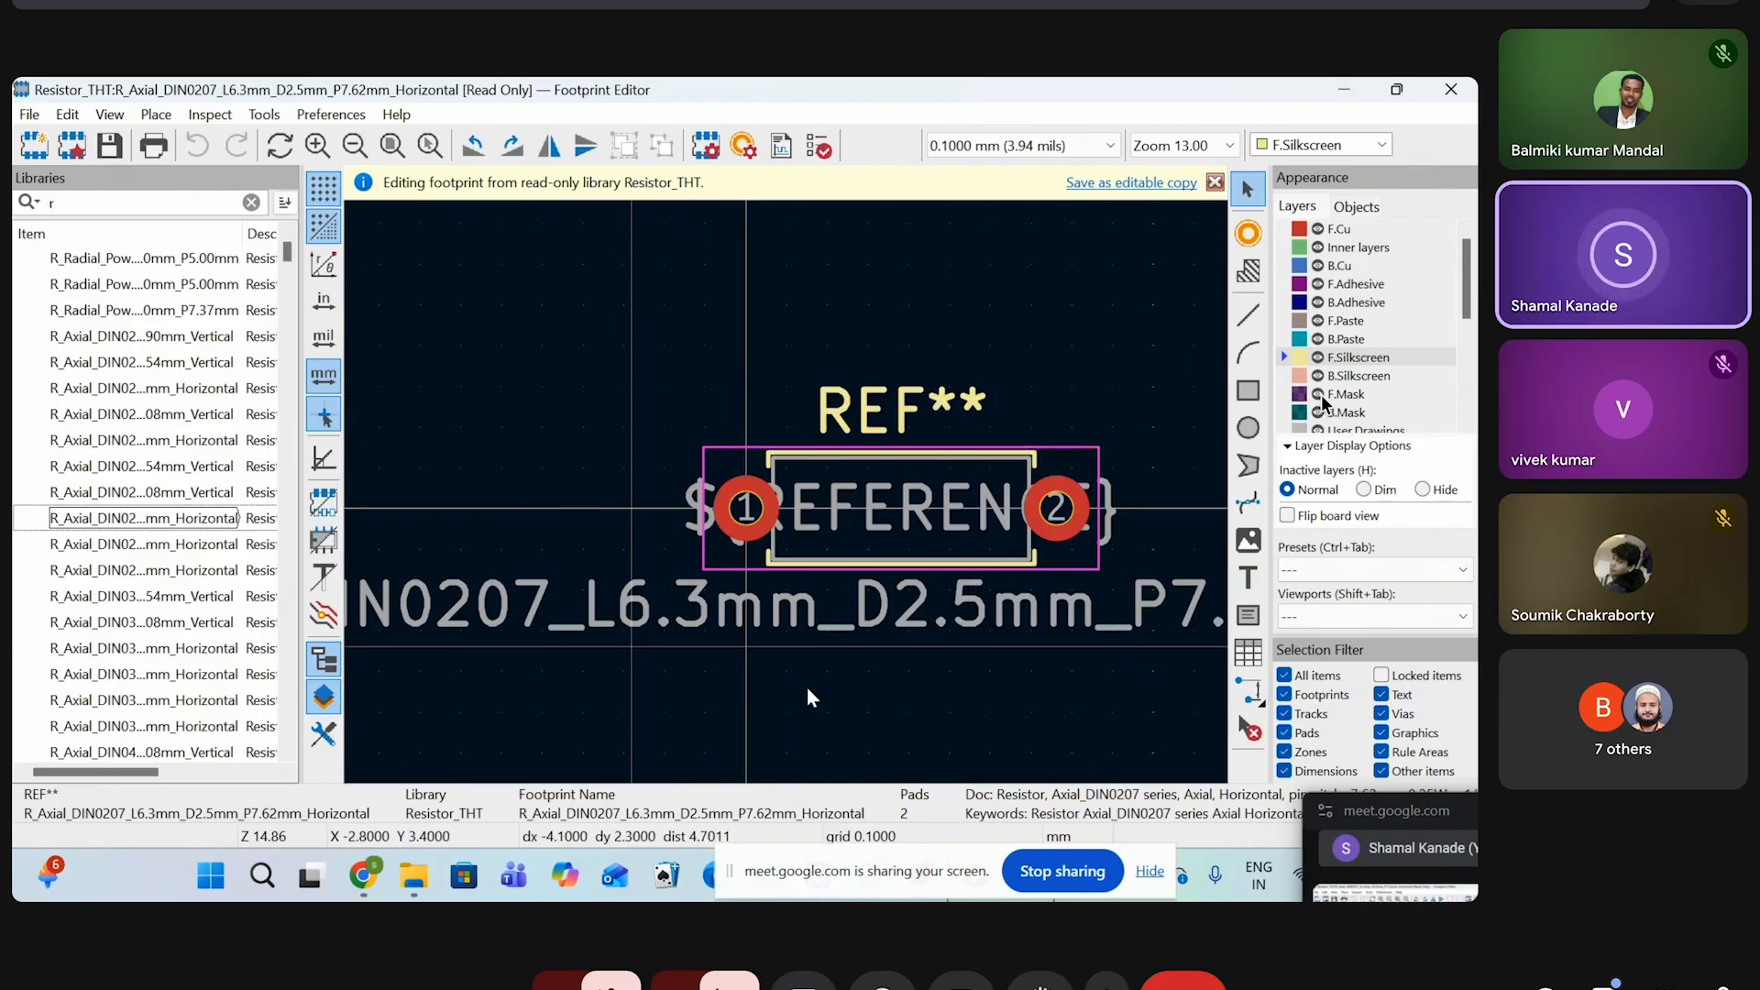
# Try to move pad 2 downward and then into the resistor body, undoing each move
pyautogui.click(1071, 534)
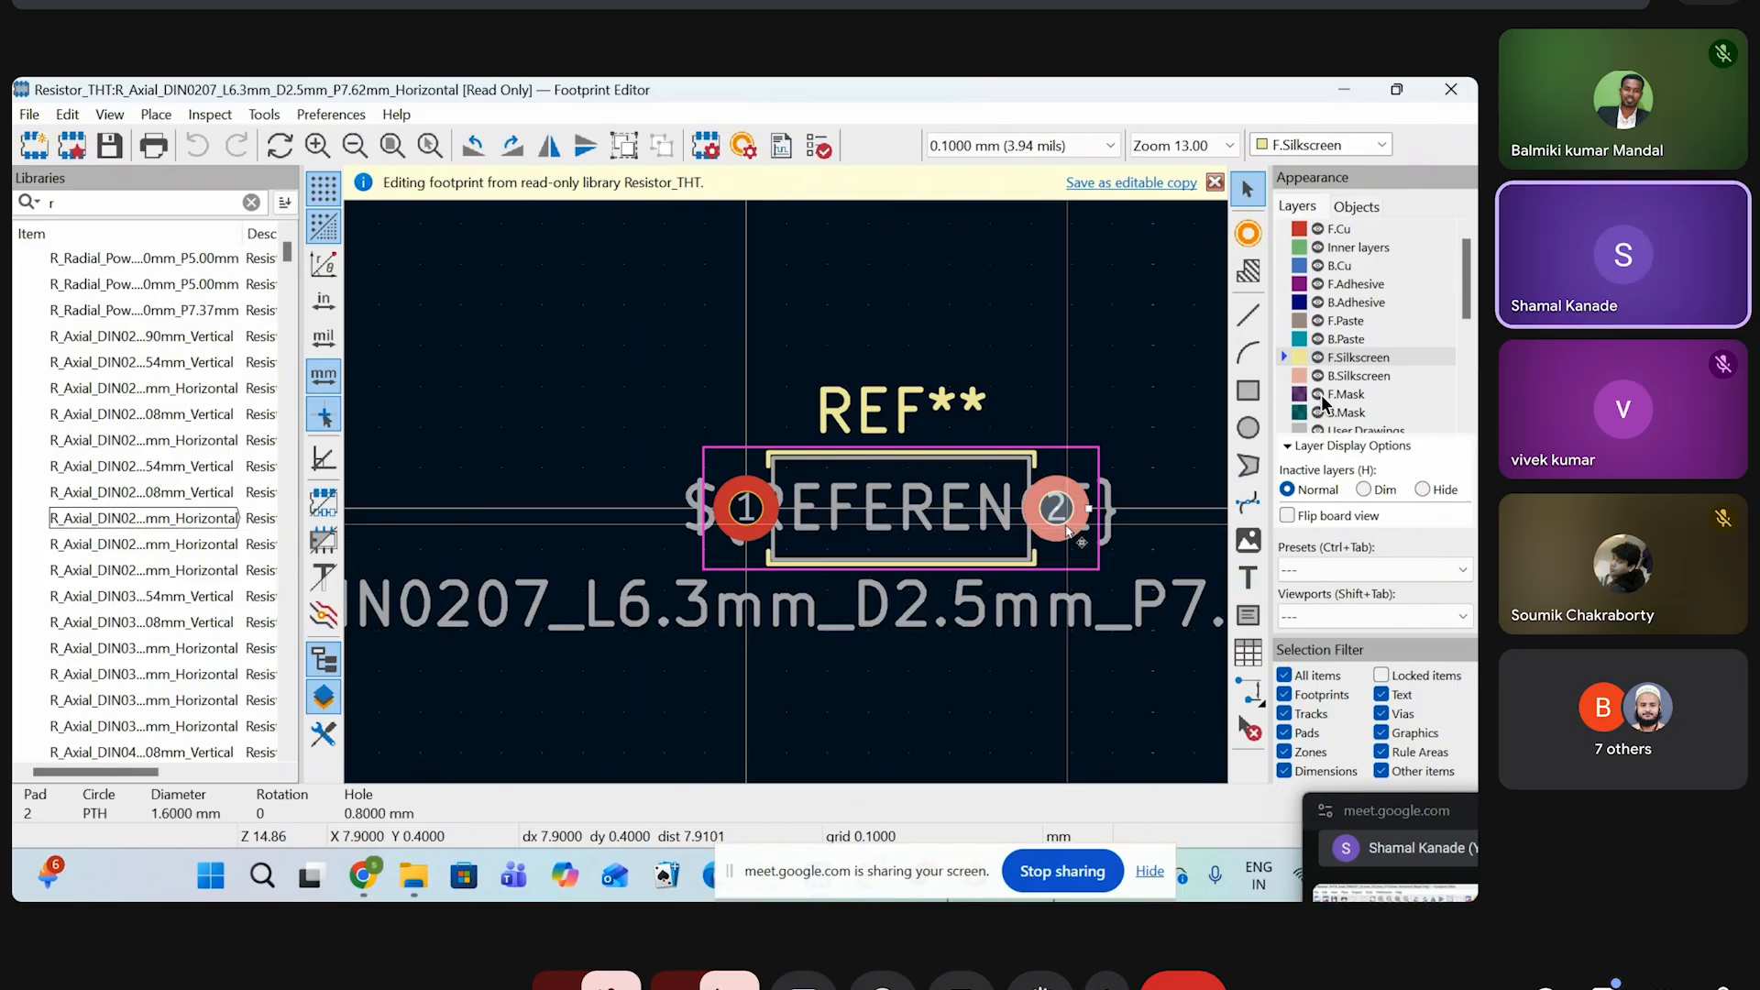
pyautogui.moveTo(1068, 530); pyautogui.dragTo(1071, 594)
pyautogui.hotkey('ctrl', 'z')
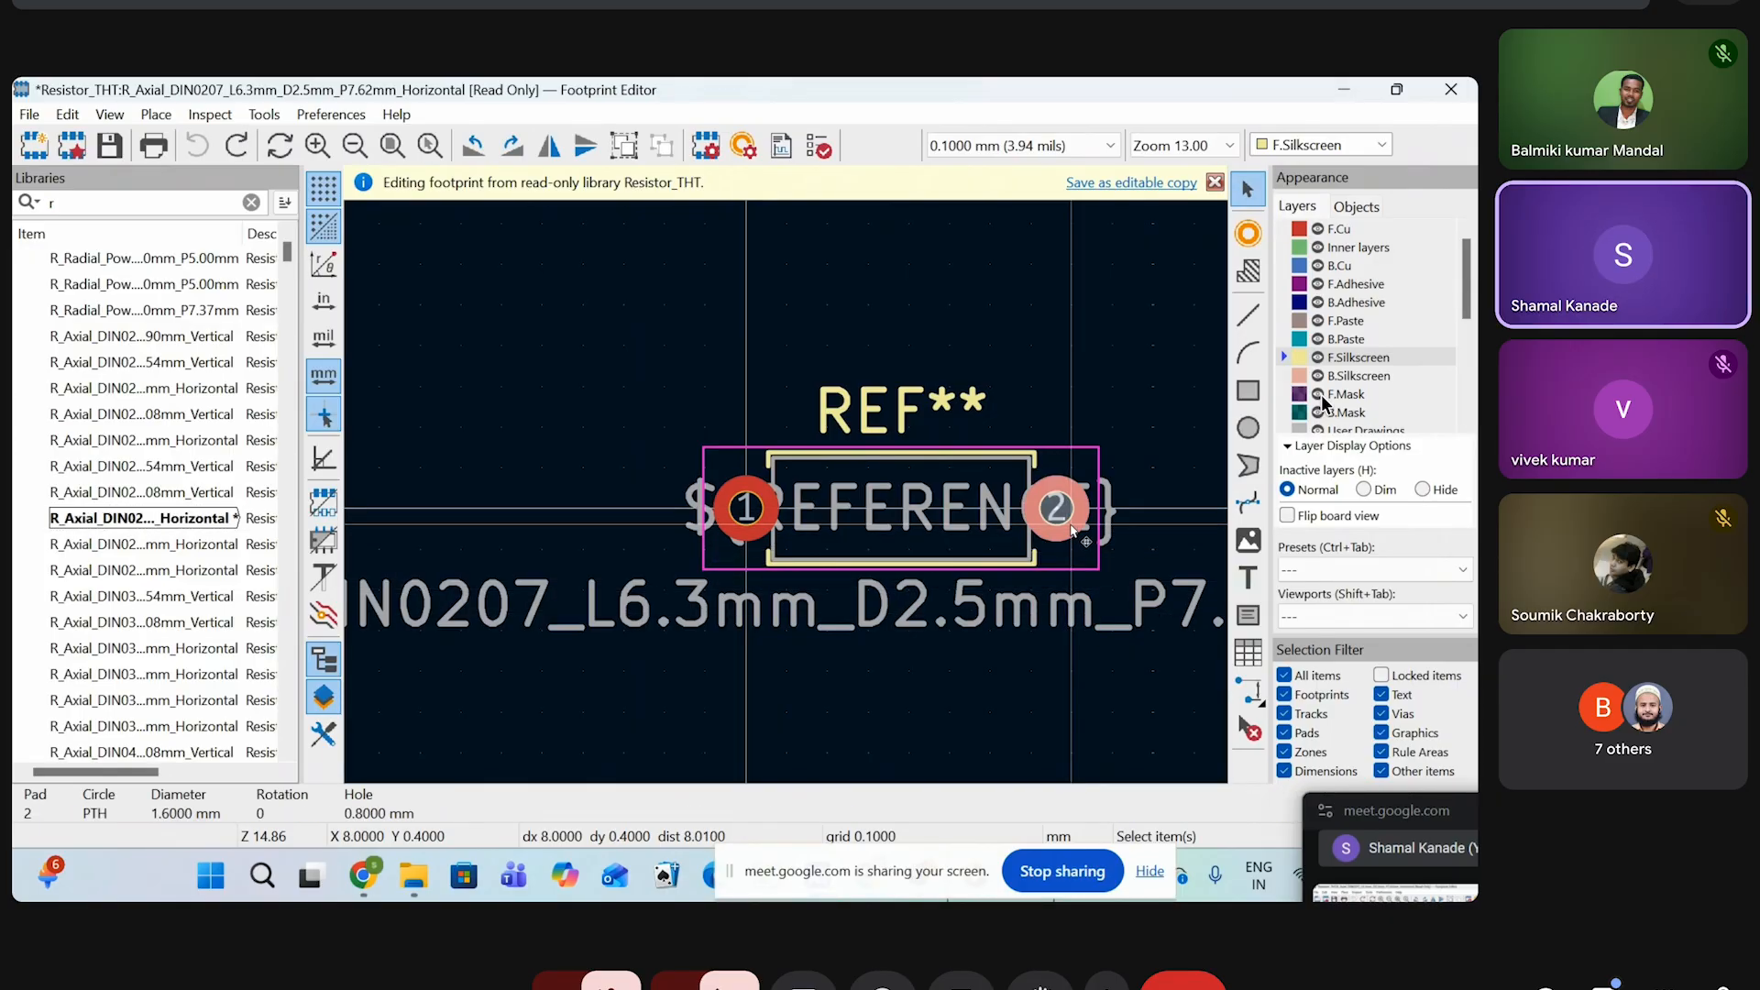
pyautogui.moveTo(1072, 530); pyautogui.dragTo(921, 524)
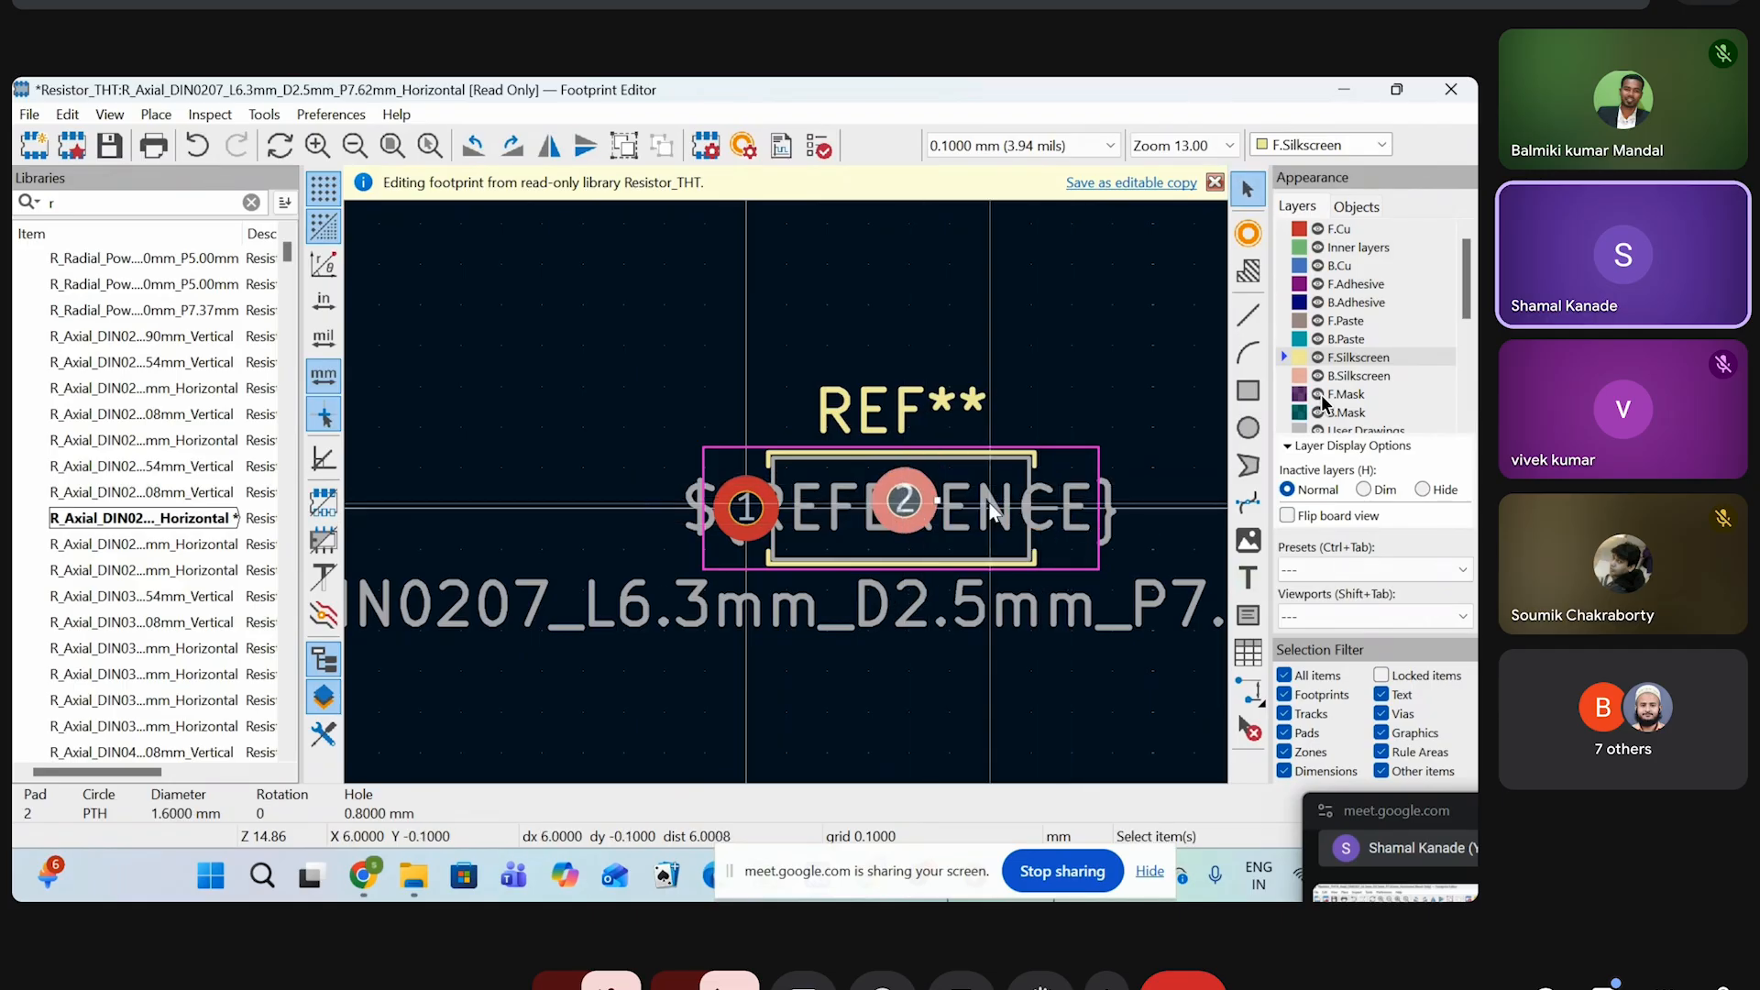
pyautogui.hotkey('ctrl', 'z')
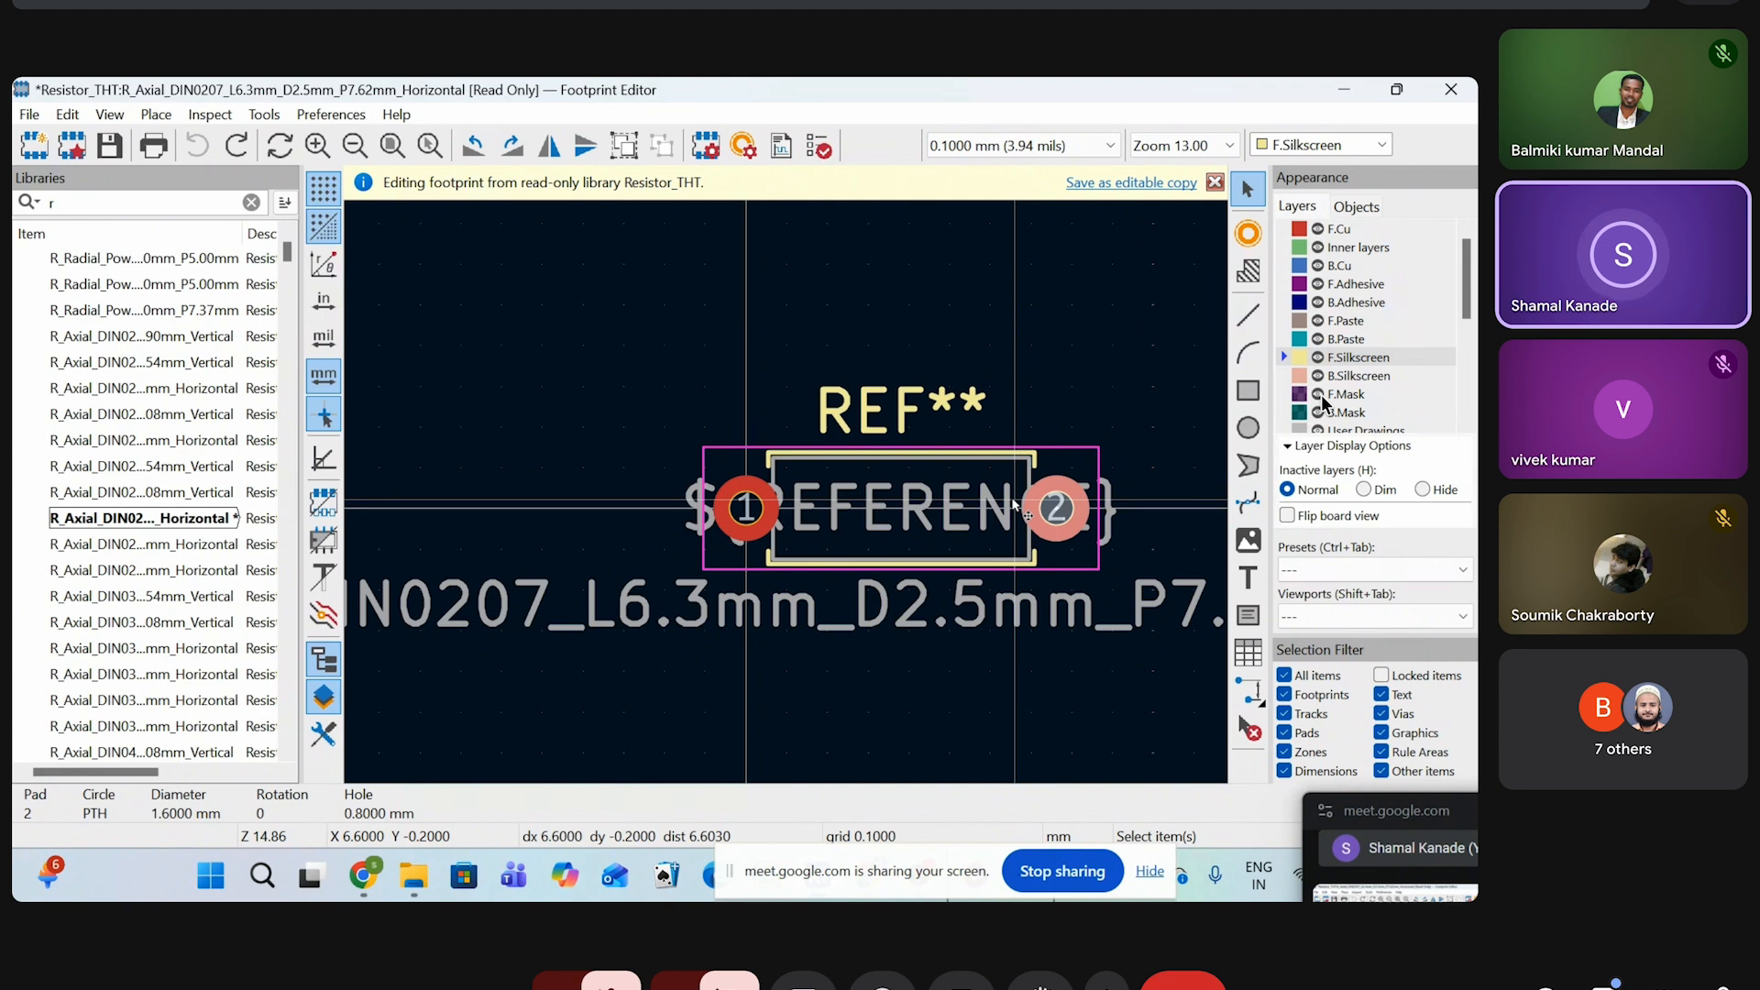
# Close the Footprint Editor and discard the changes to the axial resistor footprint
pyautogui.click(698, 491)
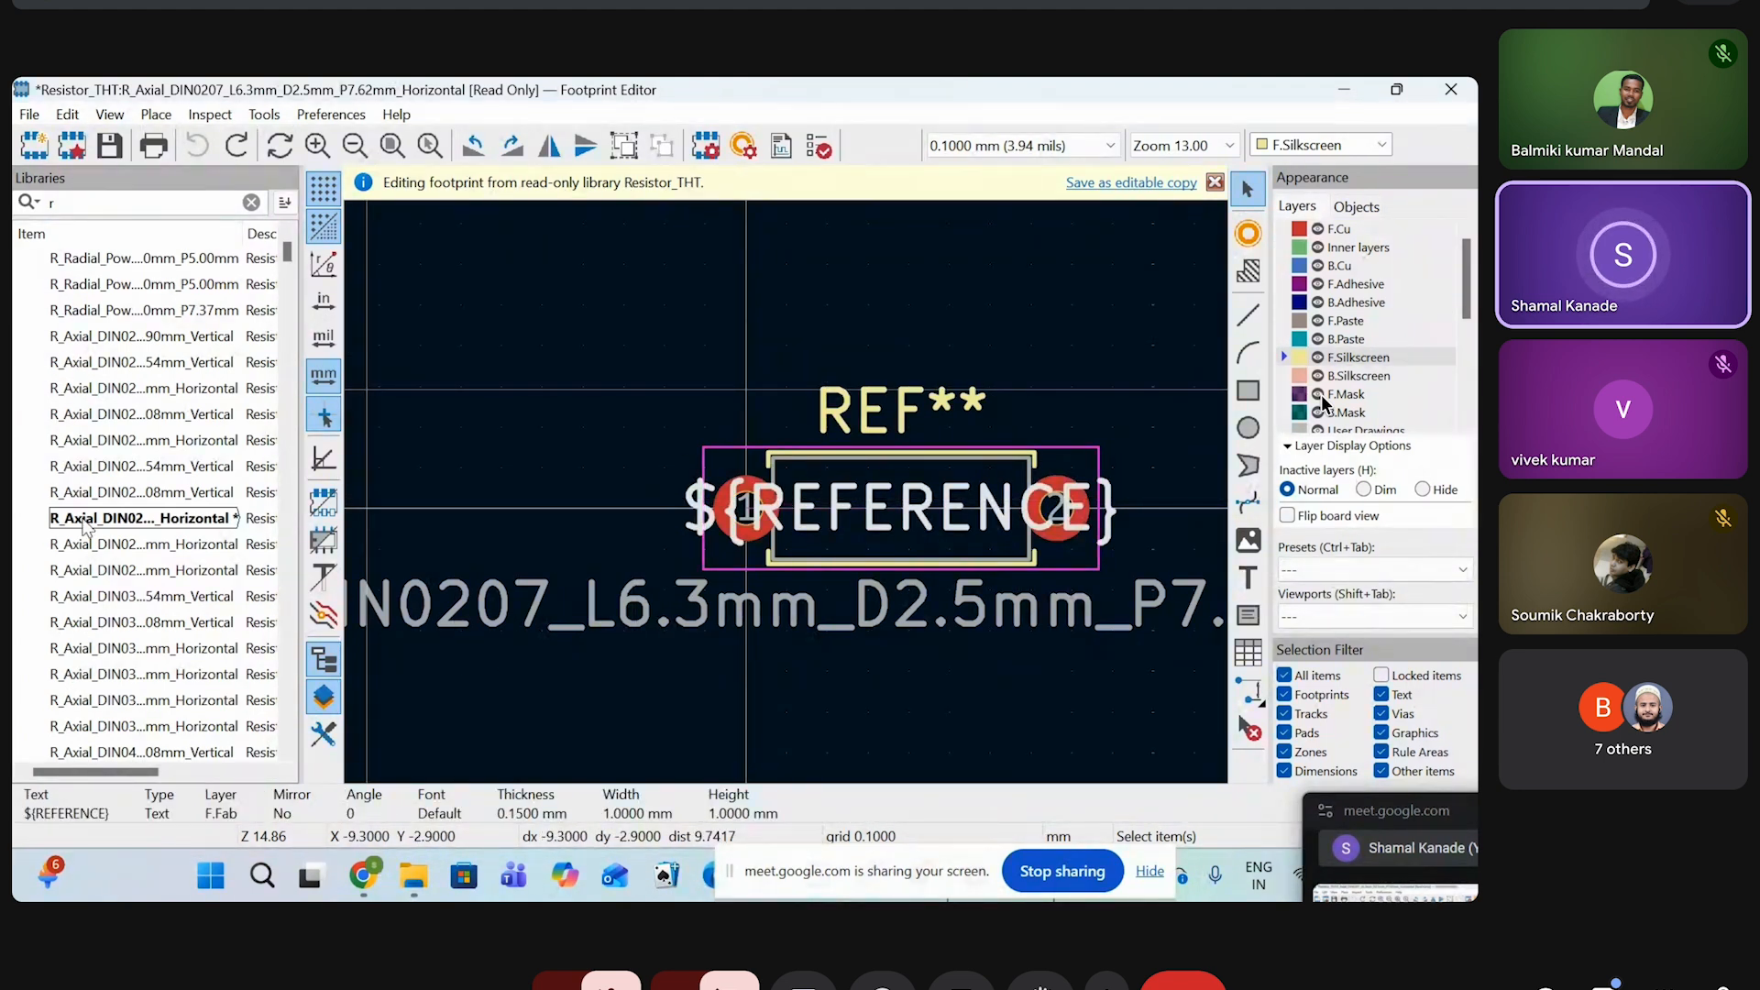
pyautogui.rightClick(1054, 600)
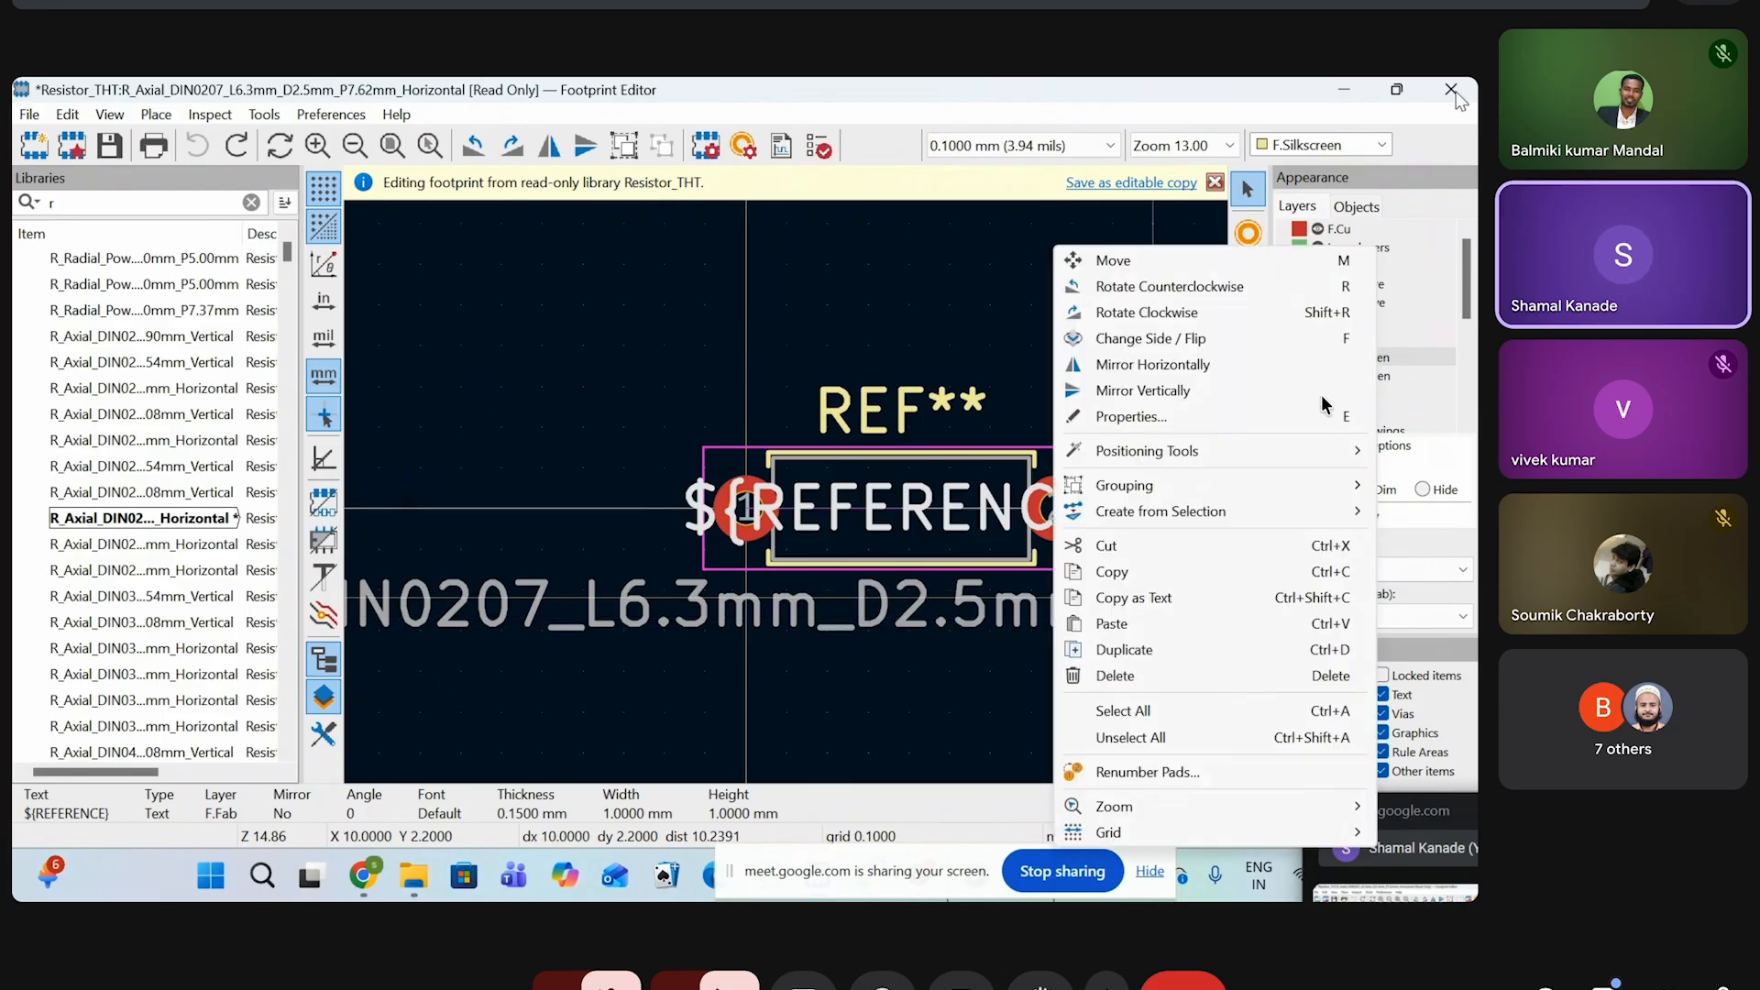
pyautogui.click(763, 380)
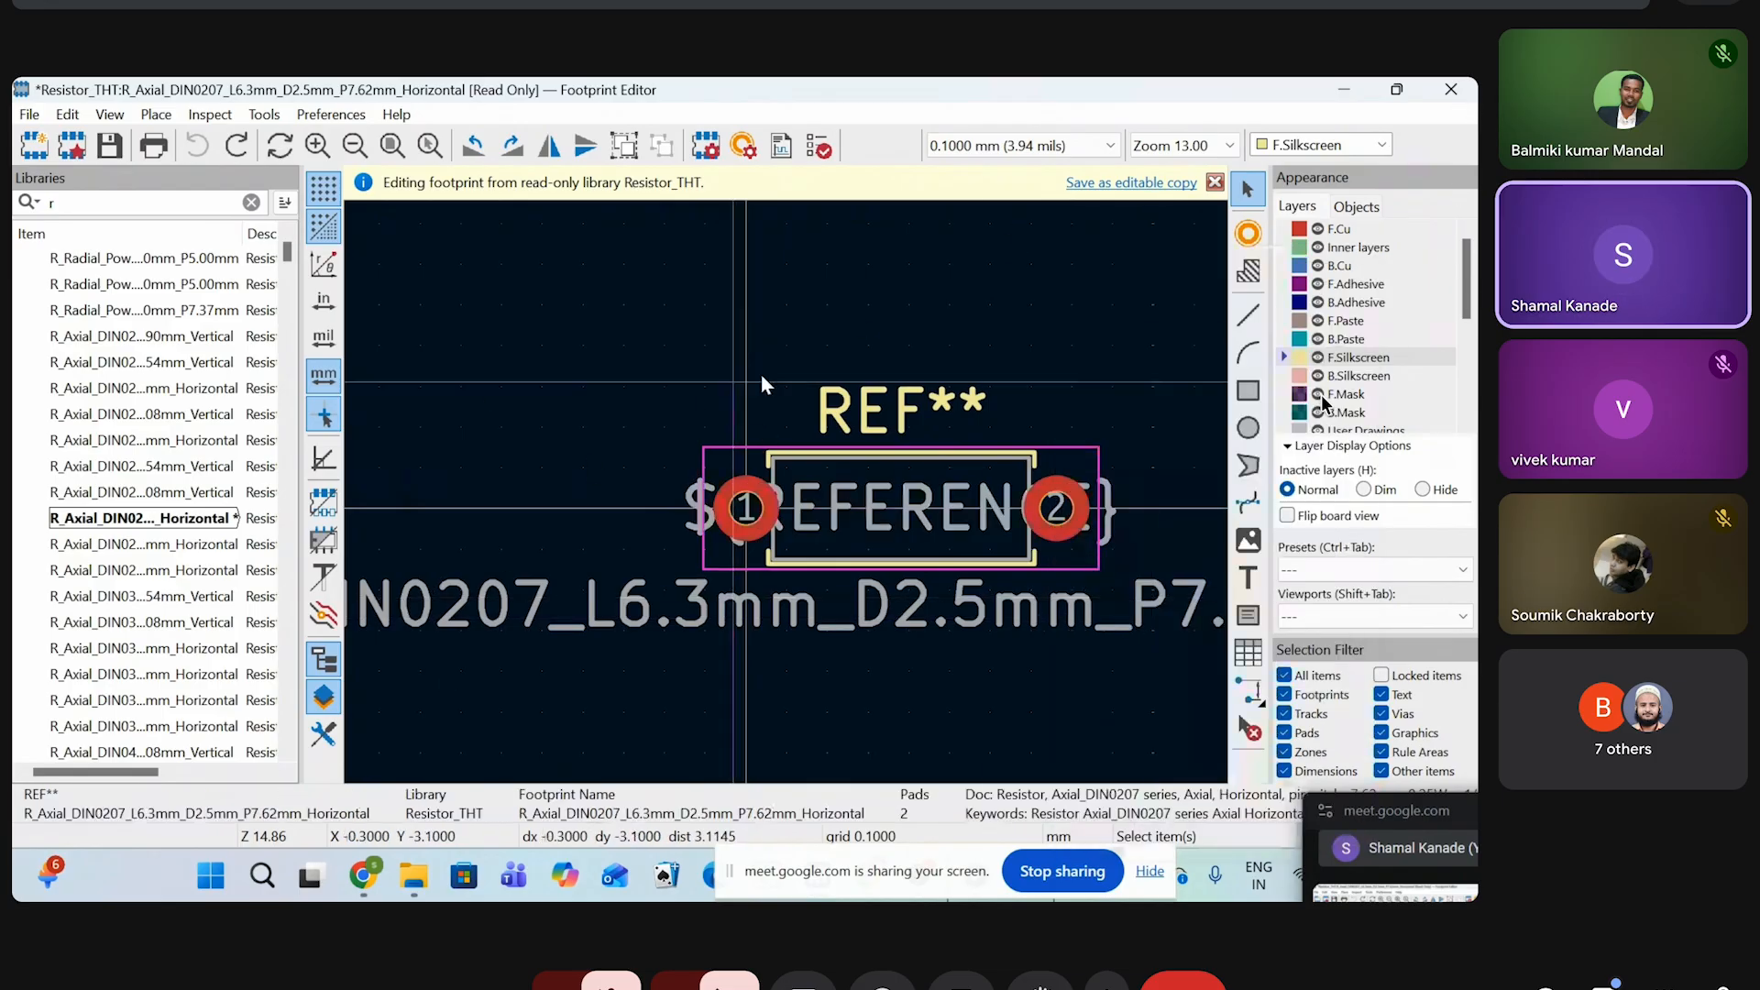
pyautogui.click(1452, 90)
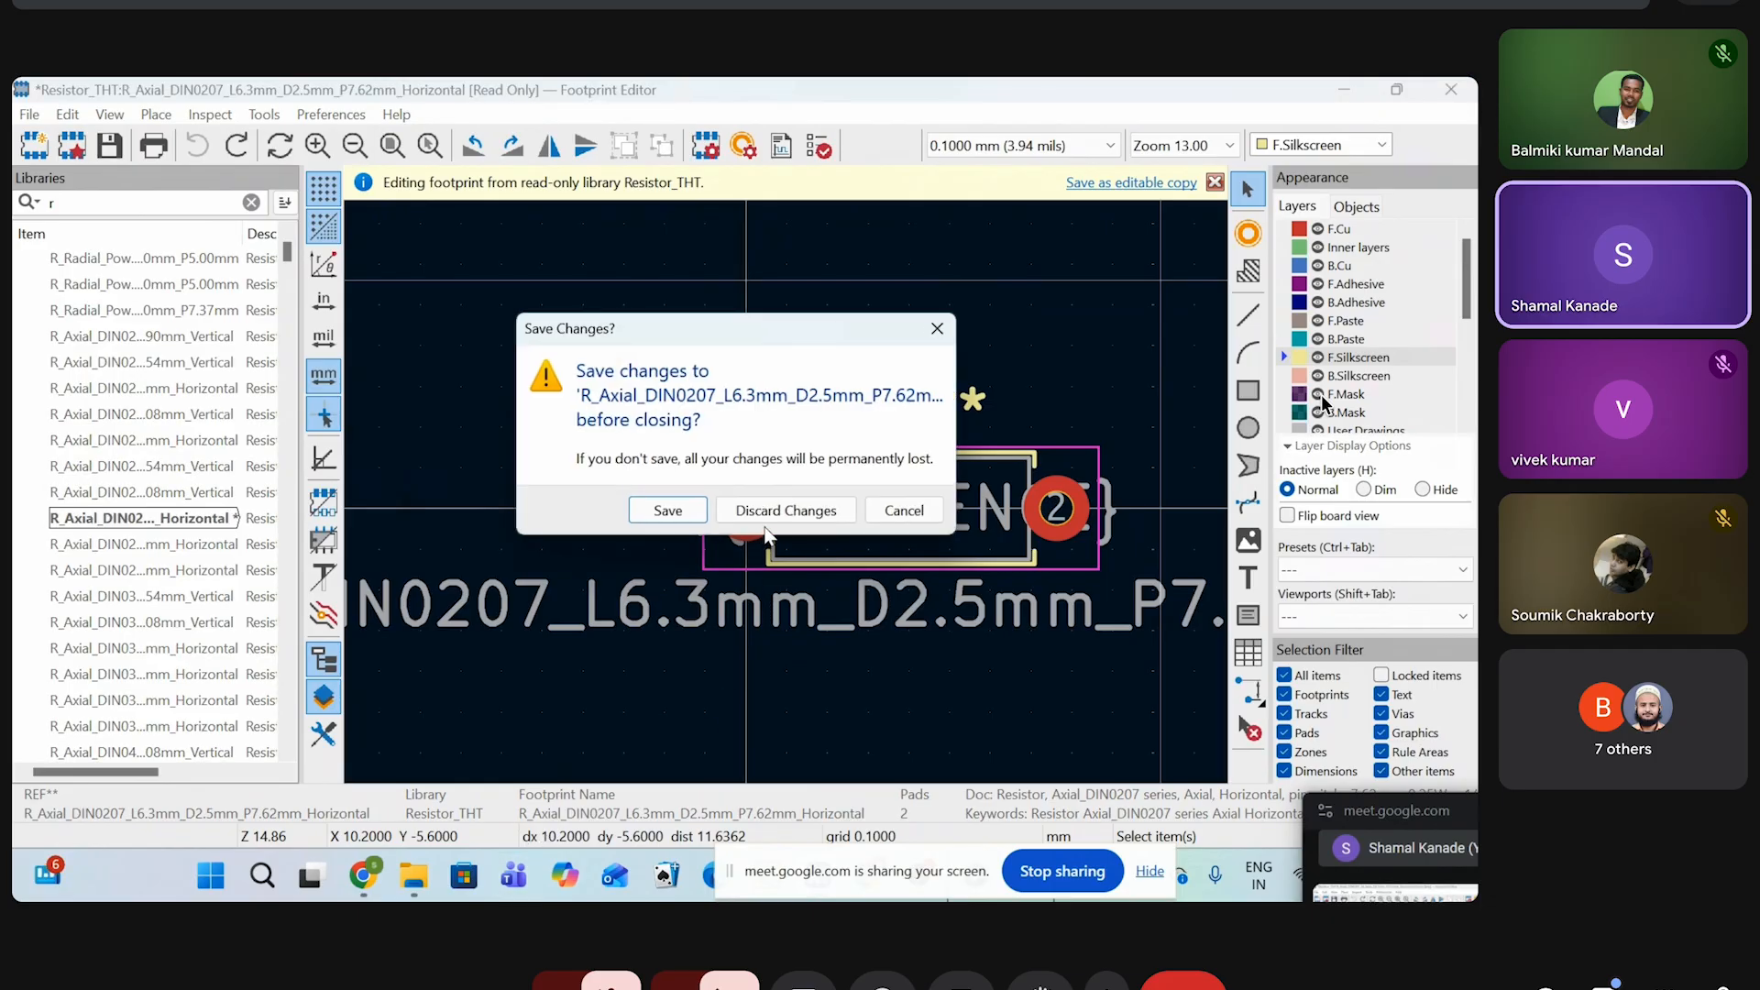
pyautogui.click(777, 510)
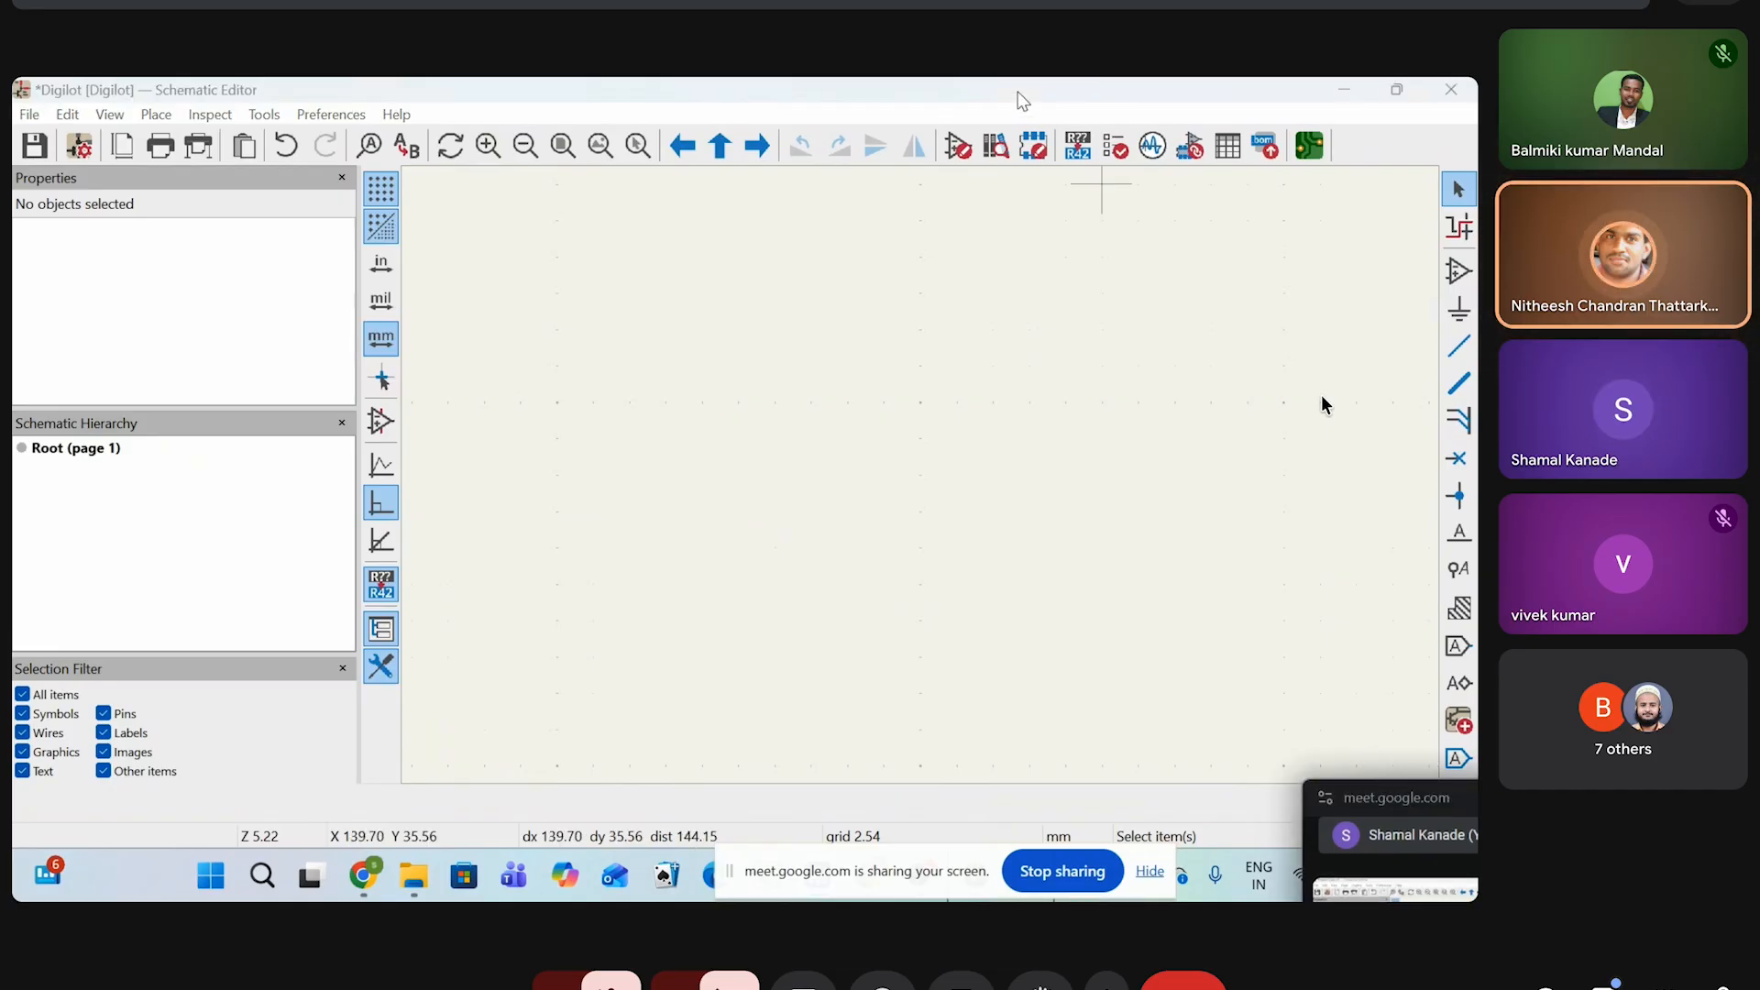
# Reopen the Footprint Editor and examine the axial resistor in the 3D Viewer from a tilted angle, returning to the top view
pyautogui.click(1044, 153)
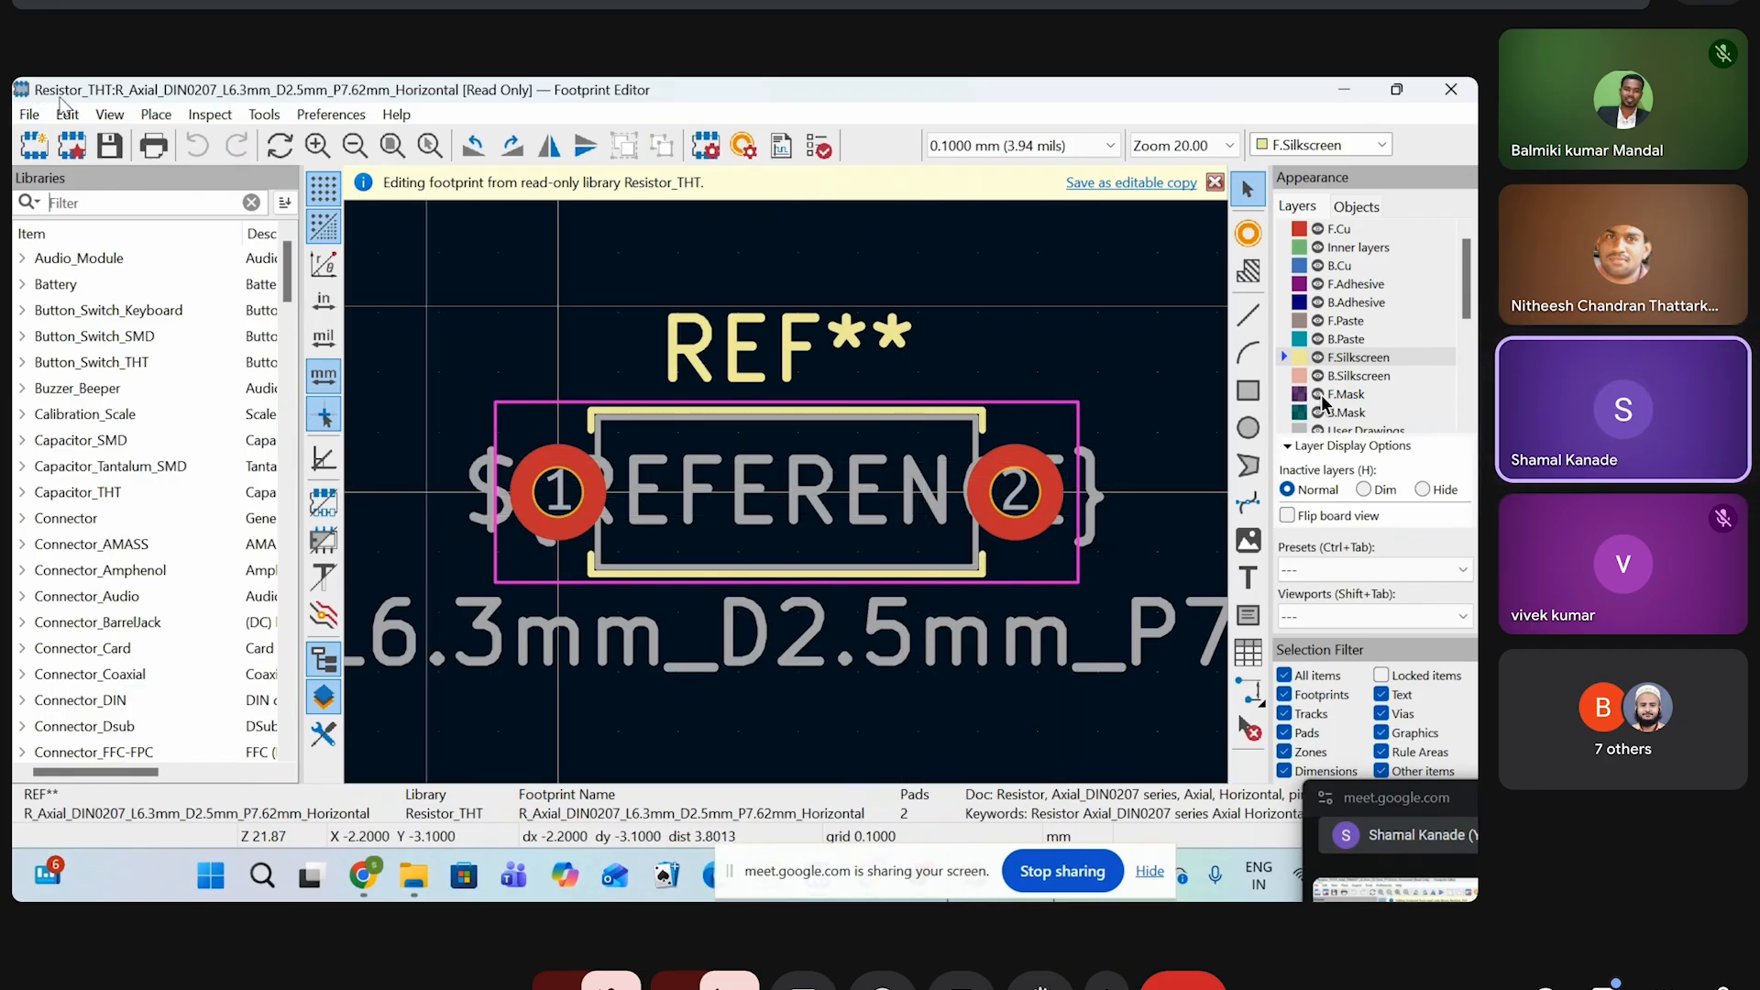
pyautogui.click(111, 115)
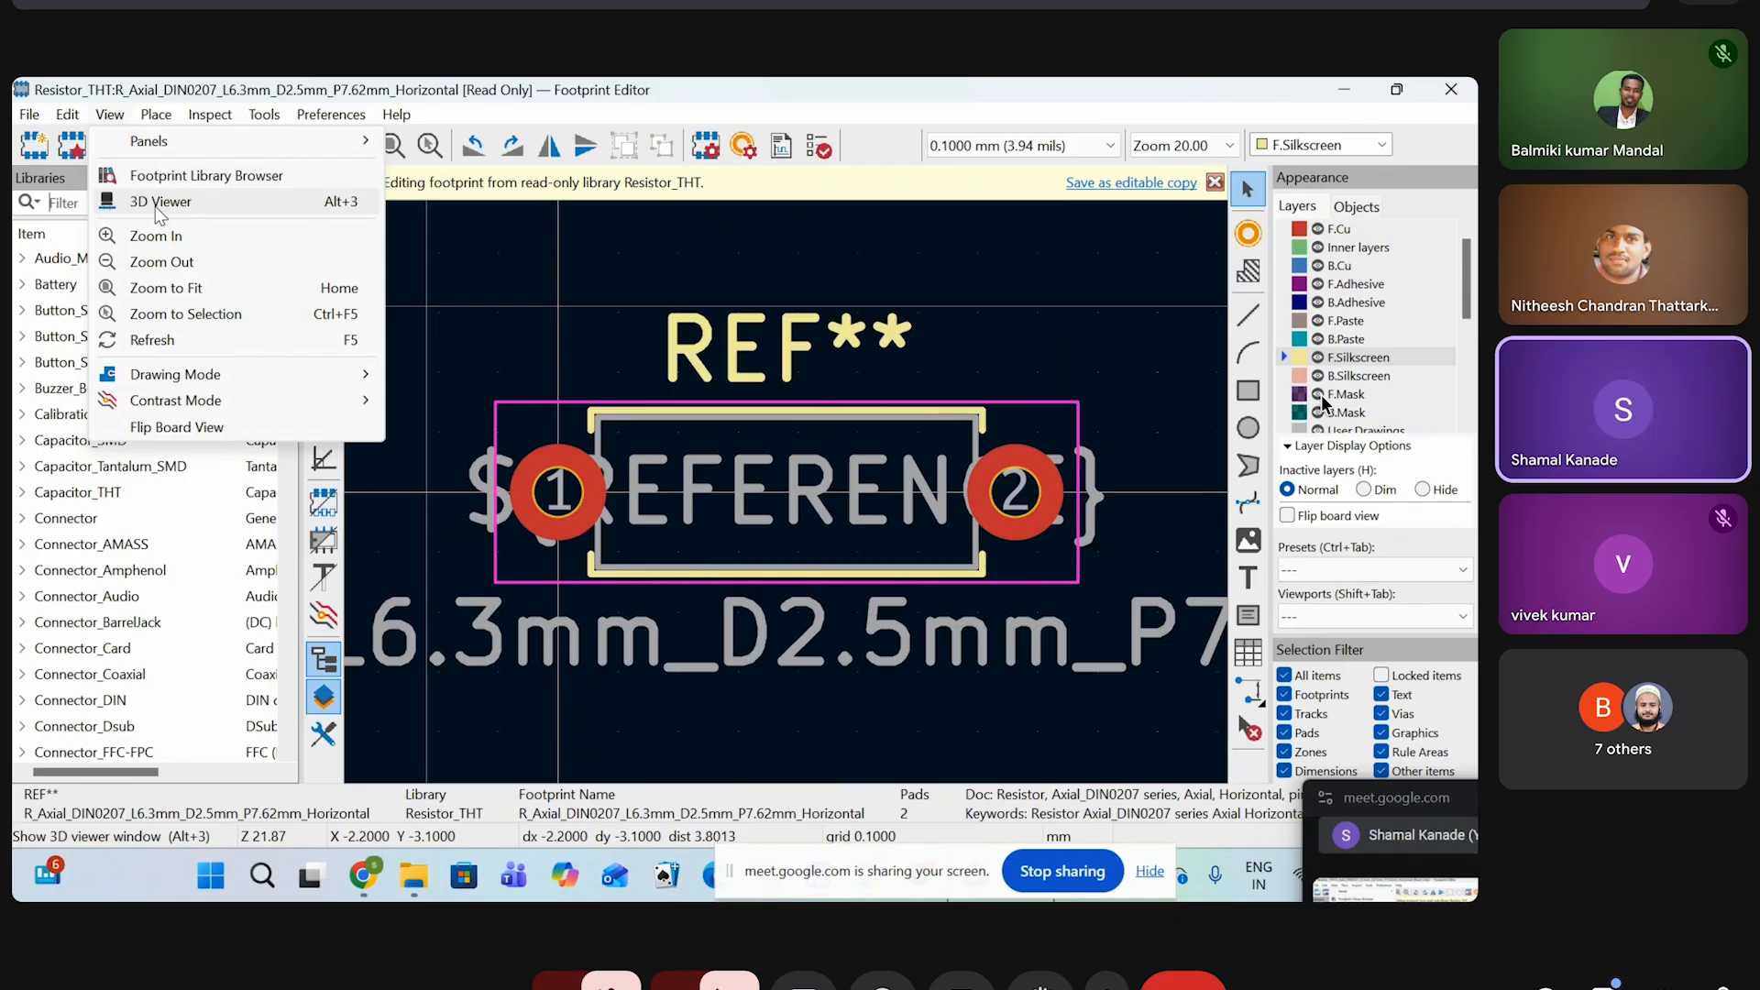
pyautogui.click(161, 202)
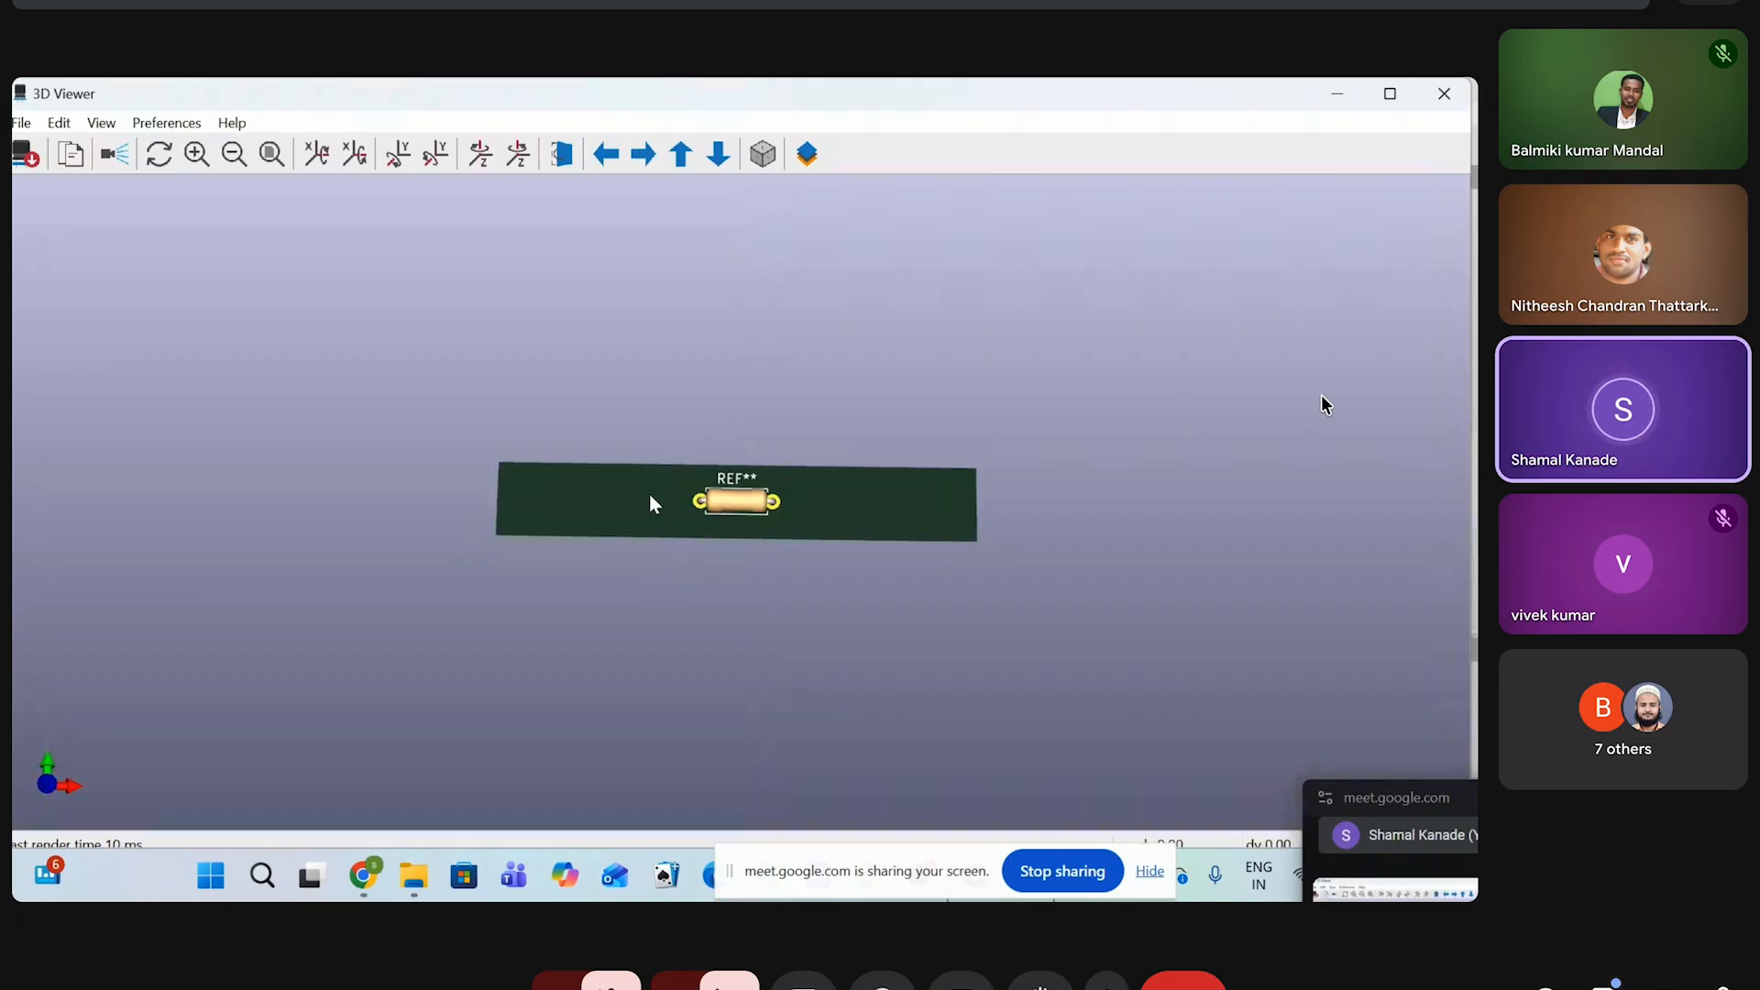
pyautogui.moveTo(653, 503); pyautogui.dragTo(987, 550)
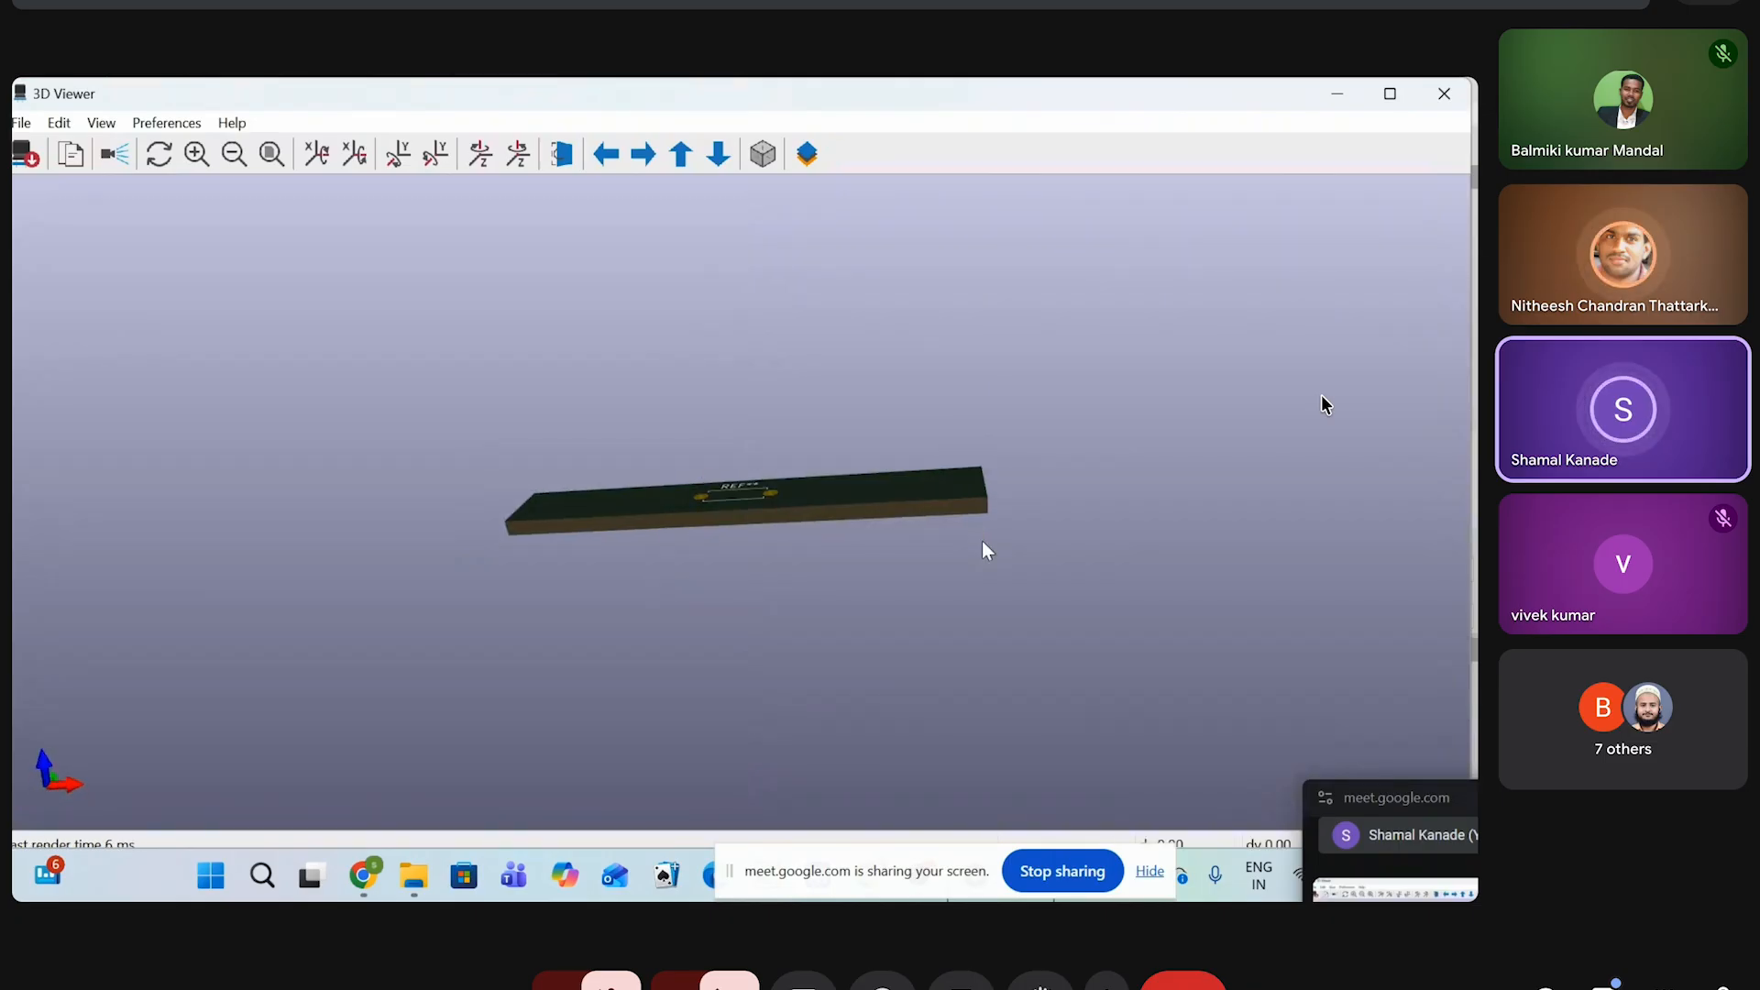
pyautogui.press('t')
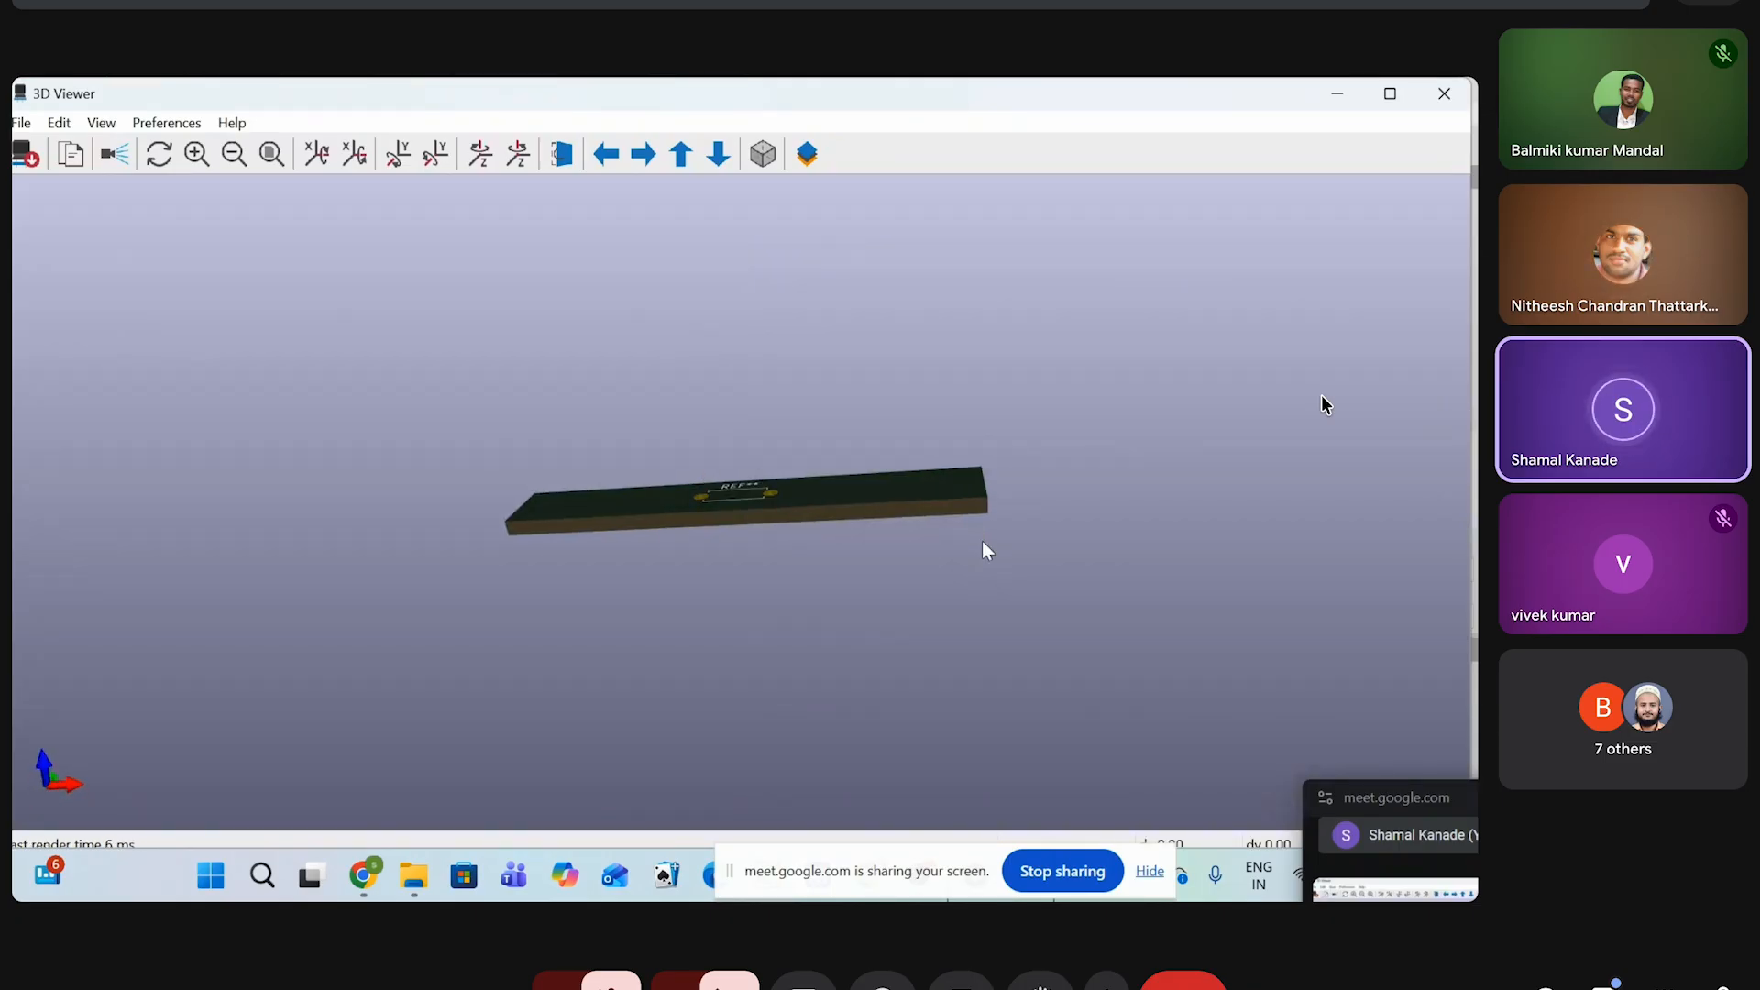
pyautogui.press('z')
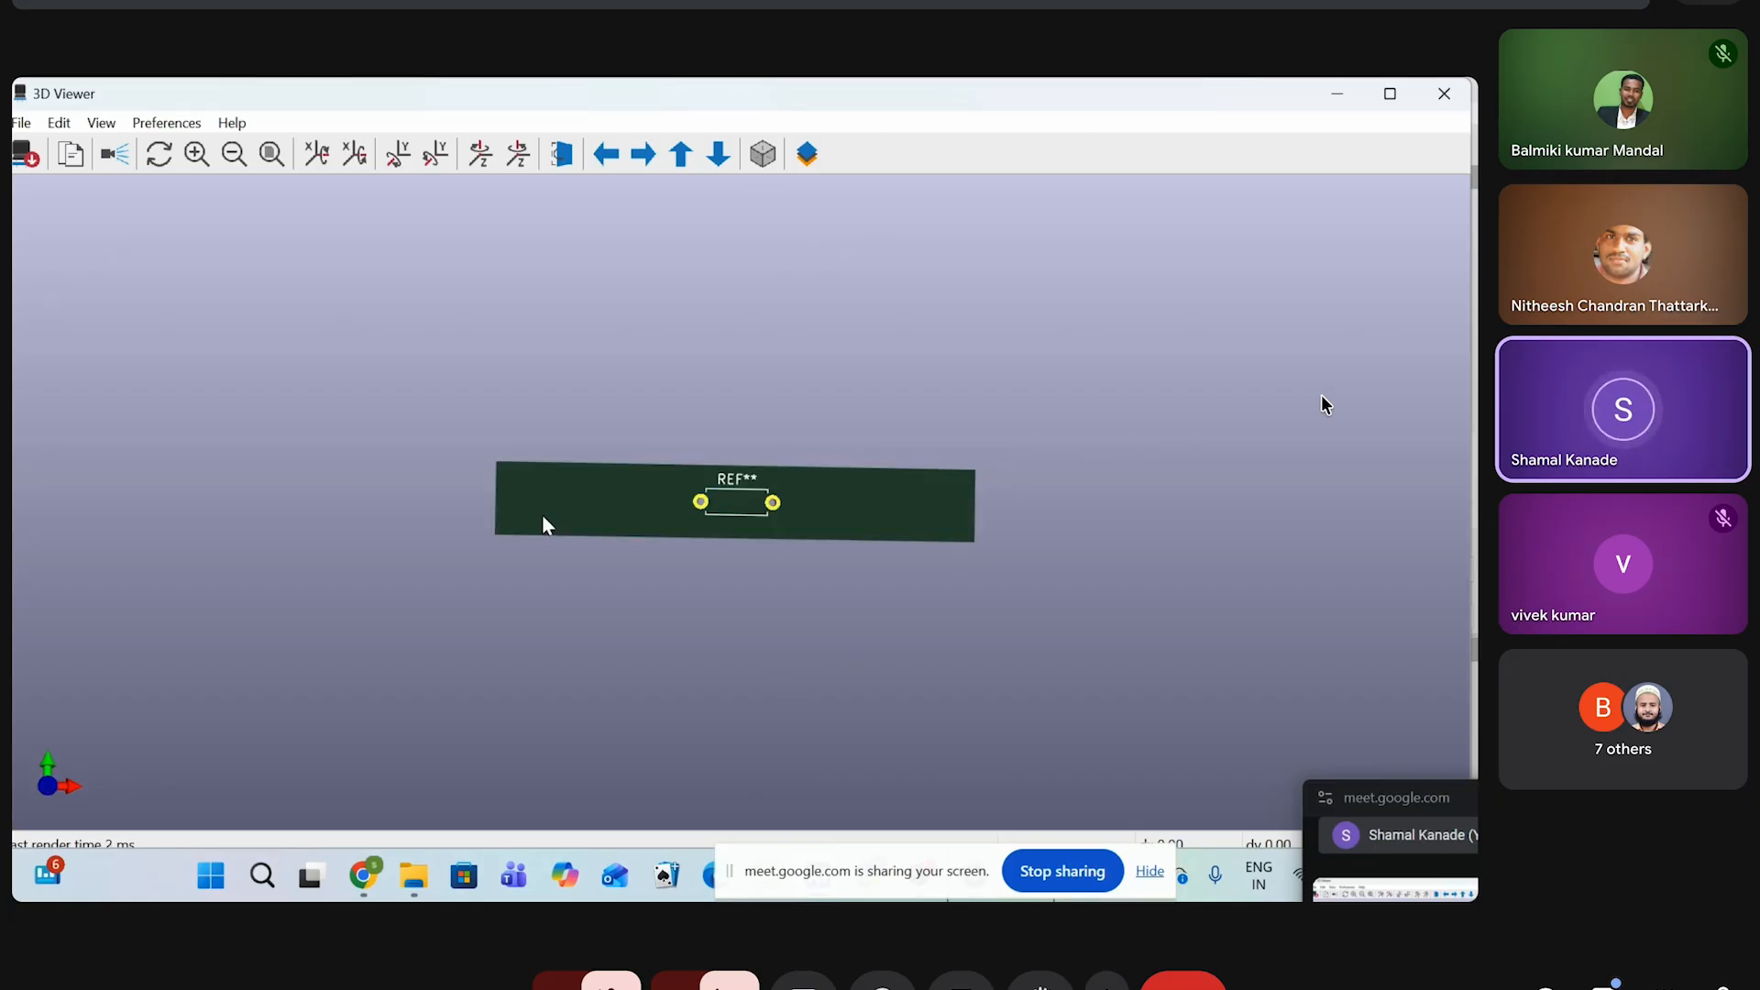
# Toggle the through-hole 3D model repeatedly to compare the mounted resistor body with the bare pads
pyautogui.press('t')
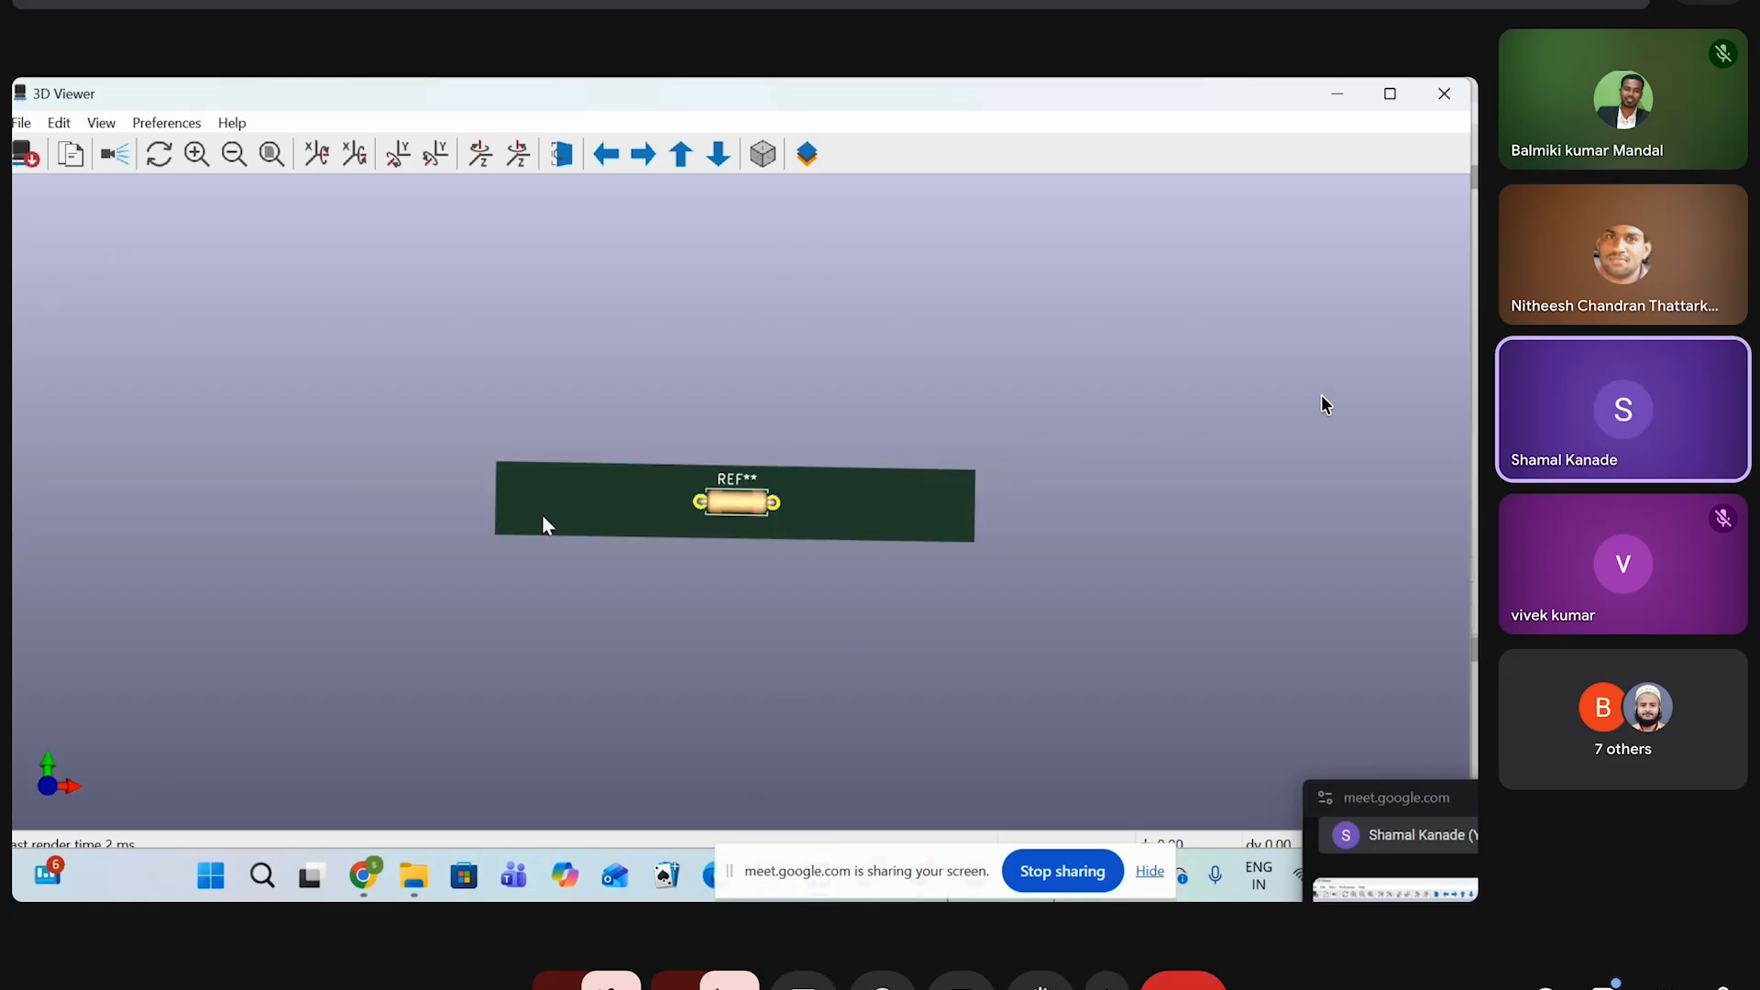
pyautogui.press('t')
pyautogui.press('t')
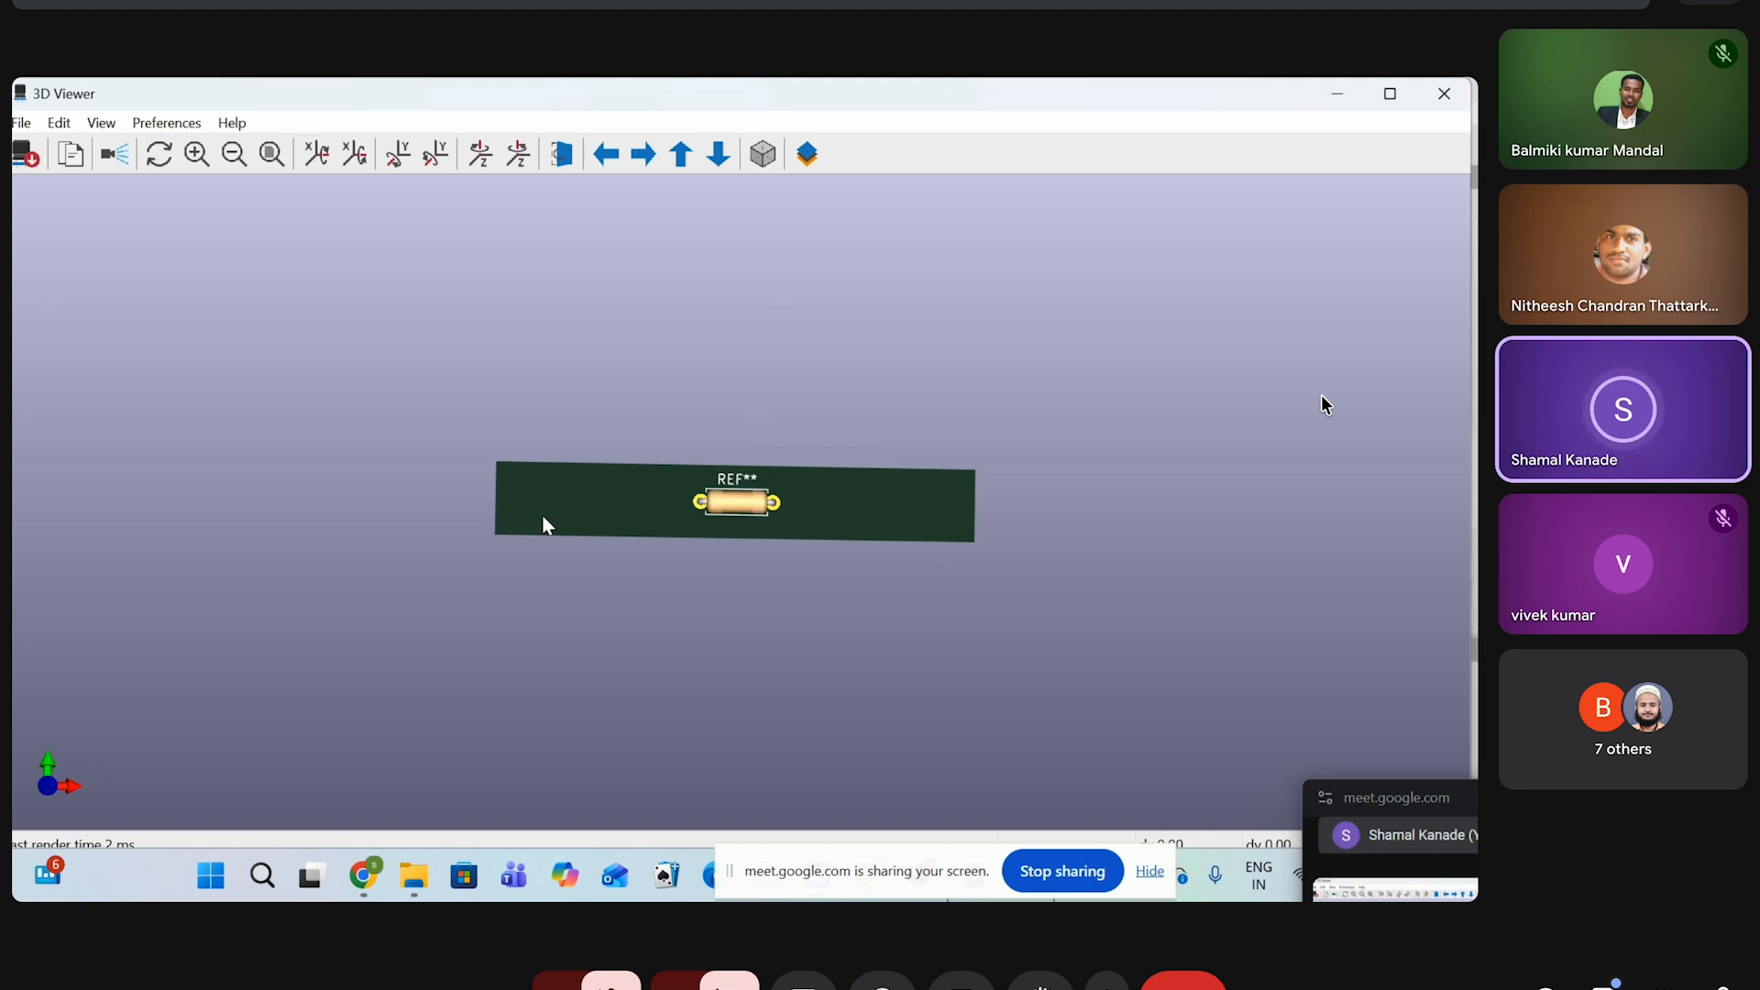
pyautogui.press('t')
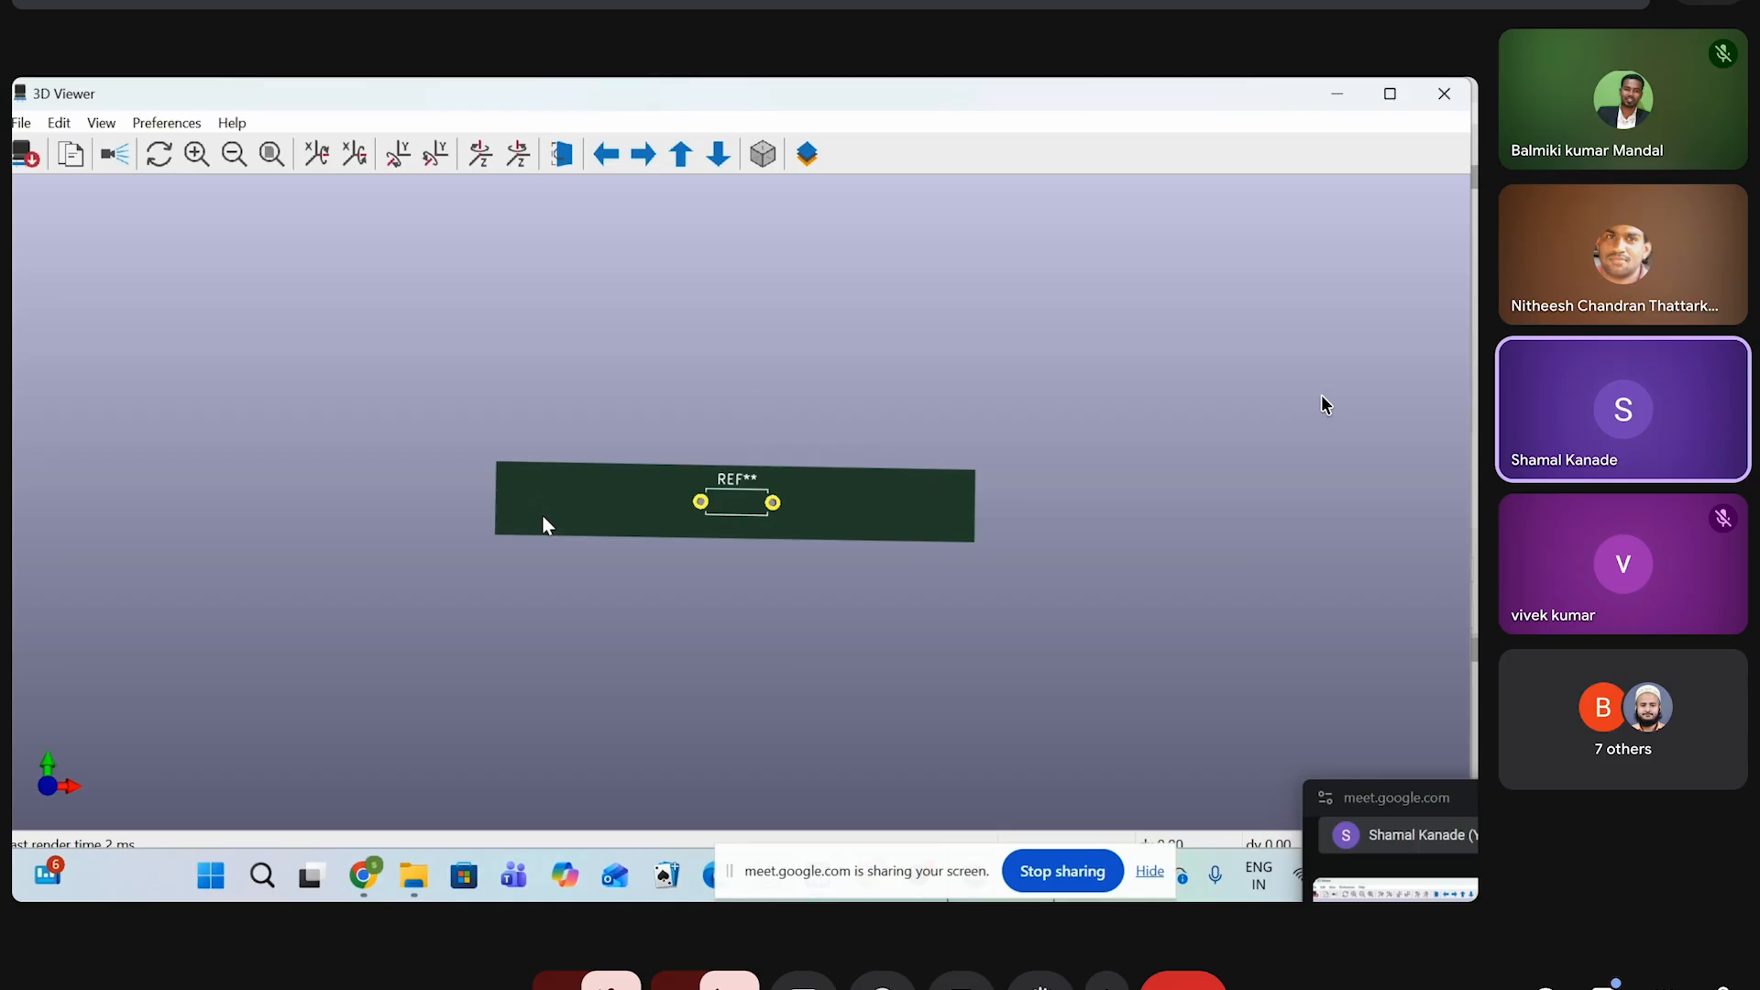
pyautogui.press('t')
pyautogui.press('t')
pyautogui.press('t')
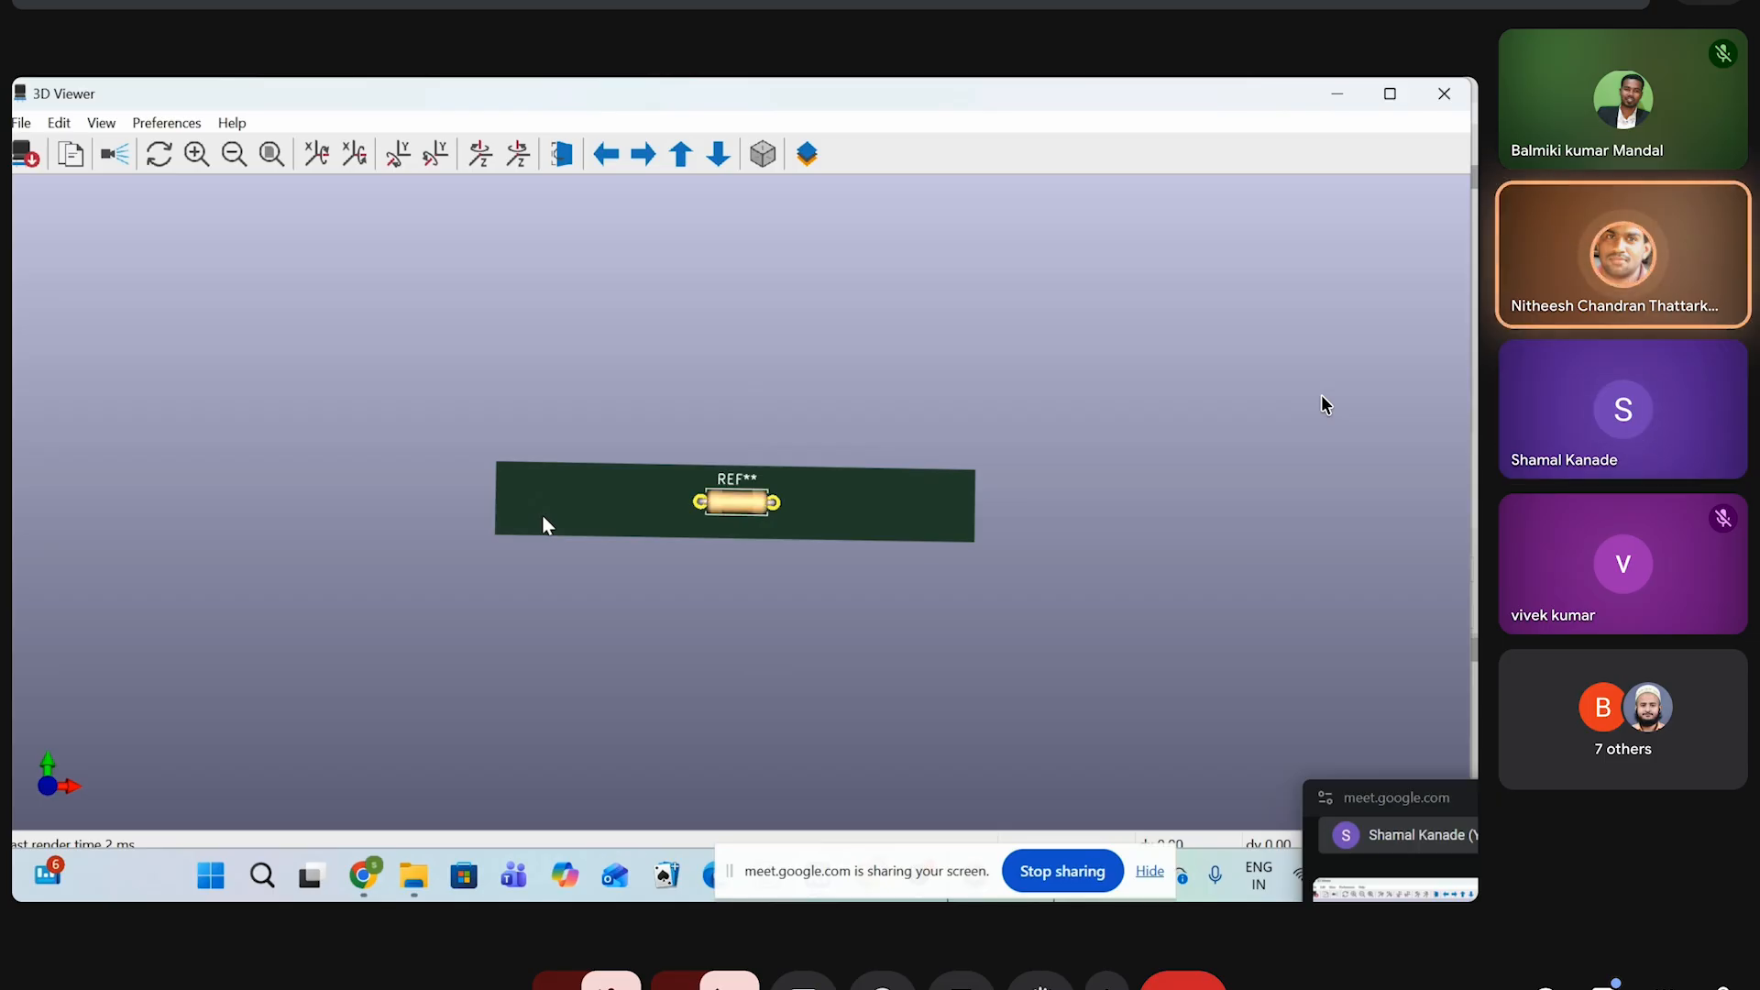
pyautogui.press('t')
pyautogui.press('t')
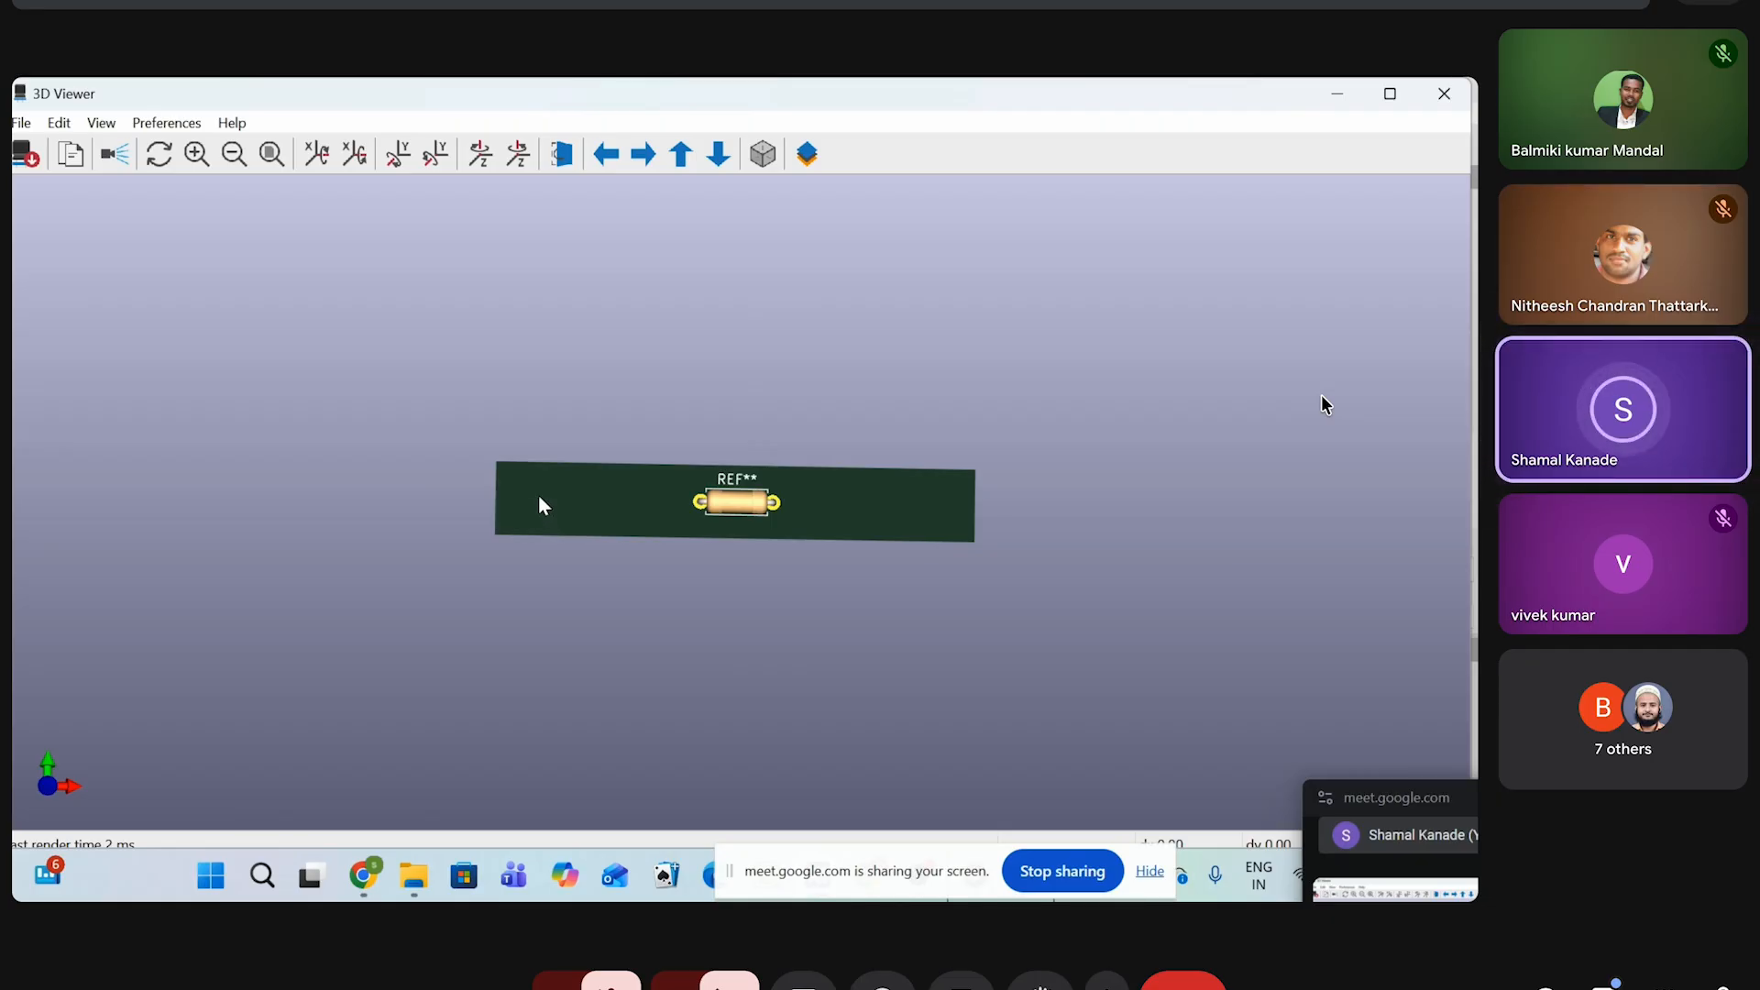
pyautogui.press('t')
pyautogui.press('t')
pyautogui.press('t')
pyautogui.press('t')
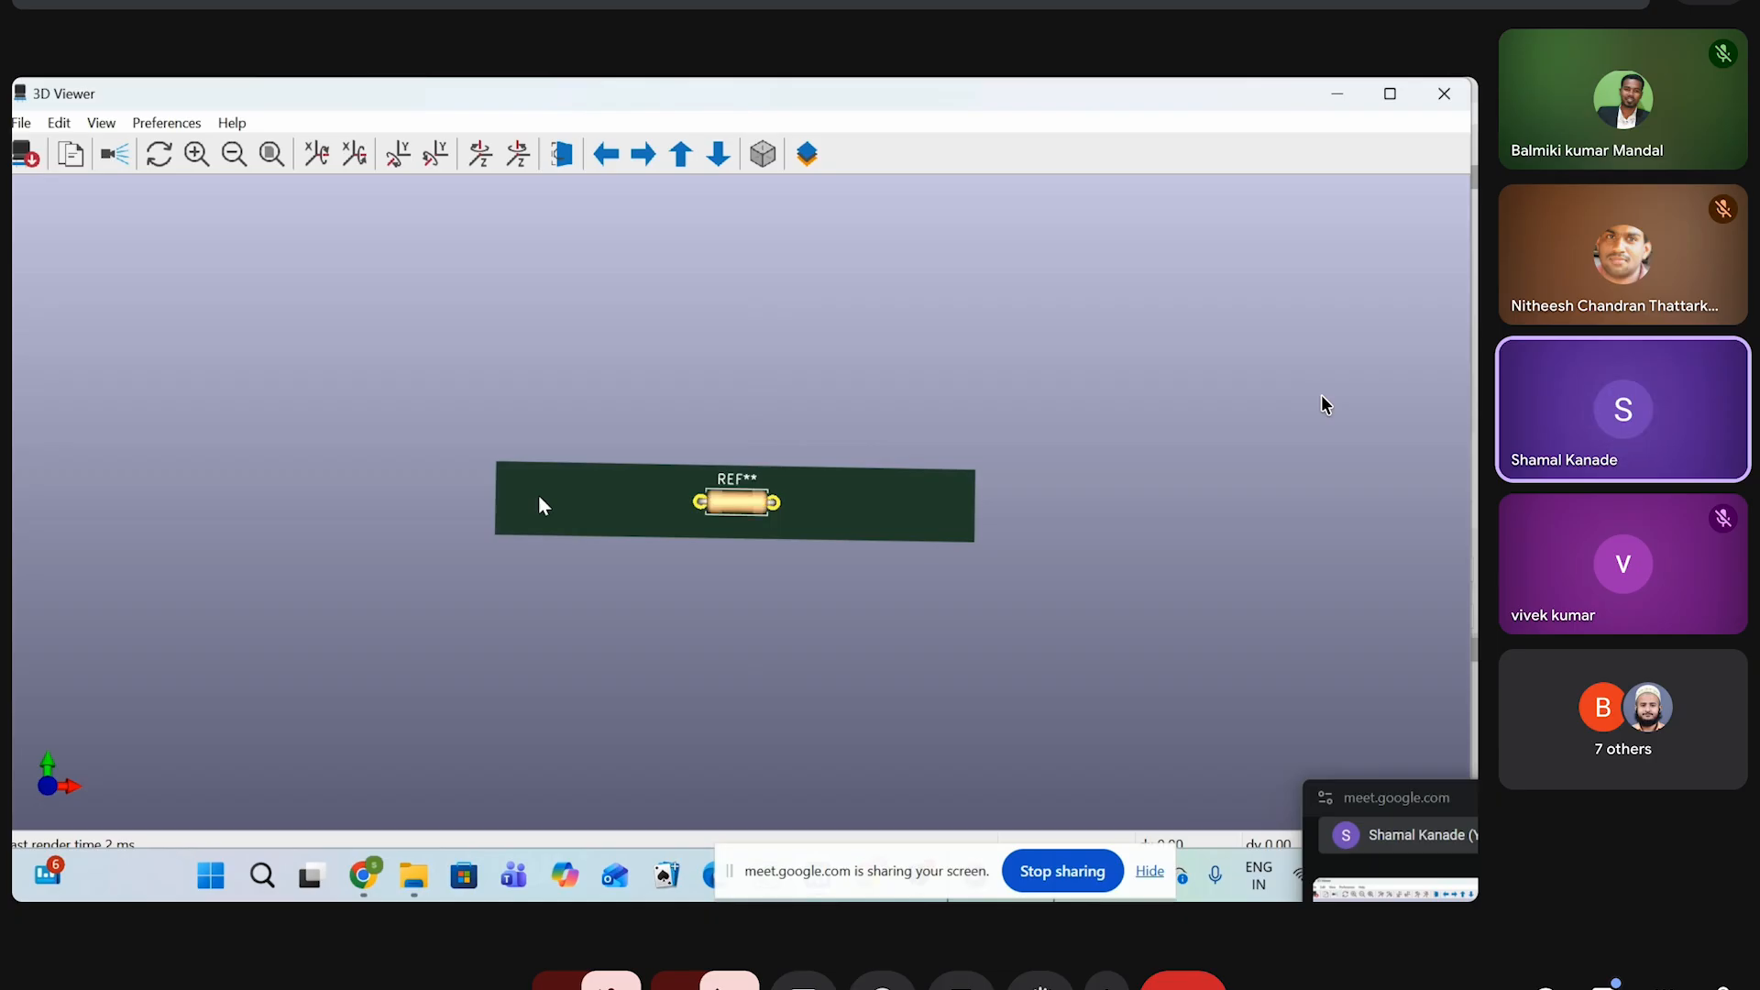
# Close the 3D Viewer and the Footprint Editor to return to the Digilot schematic
pyautogui.click(1445, 93)
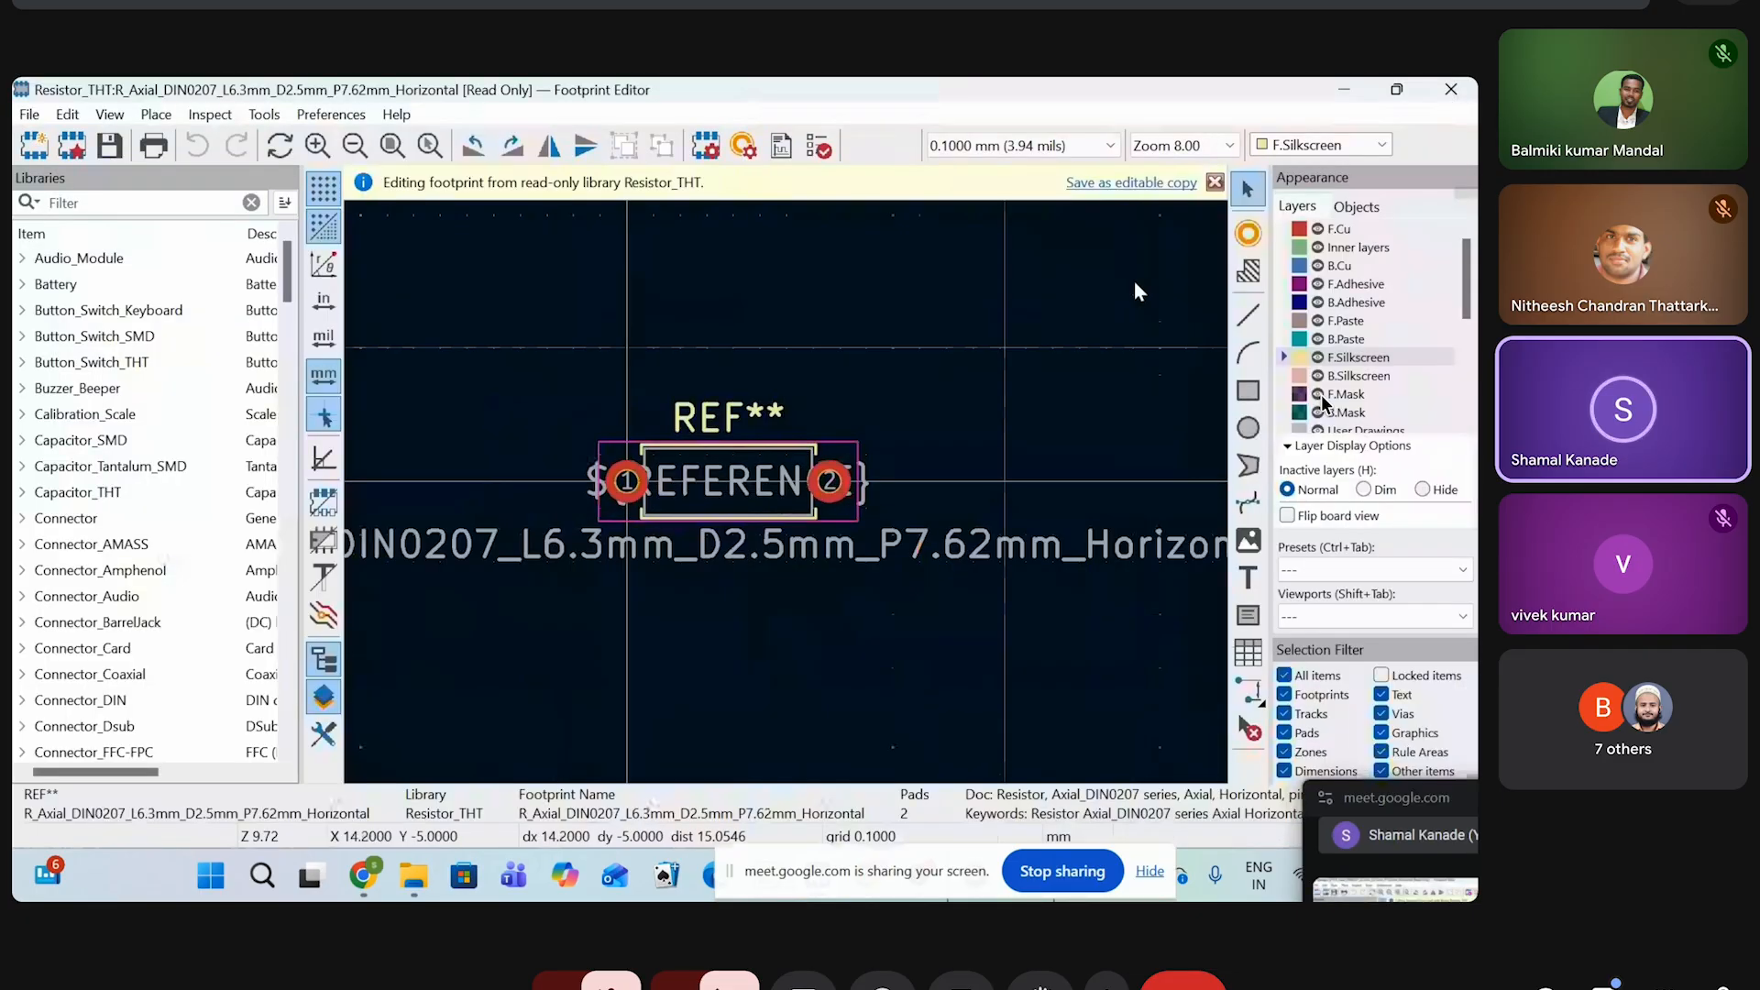
pyautogui.click(1440, 84)
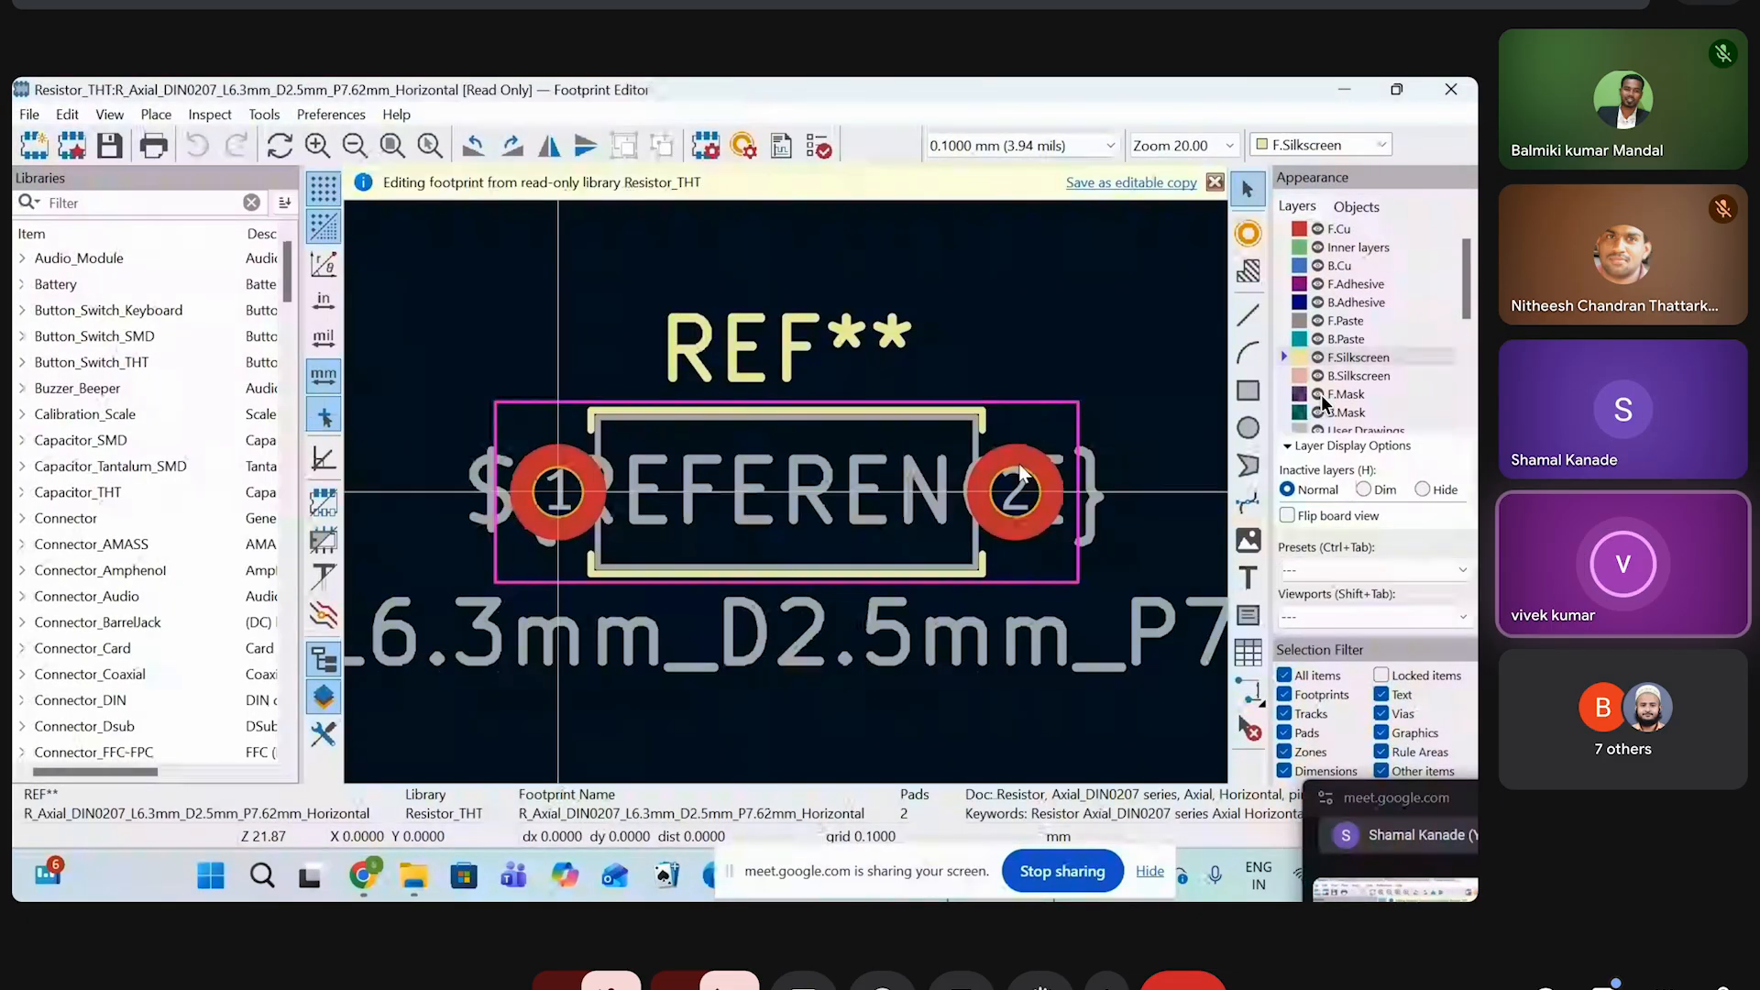
pyautogui.click(1447, 90)
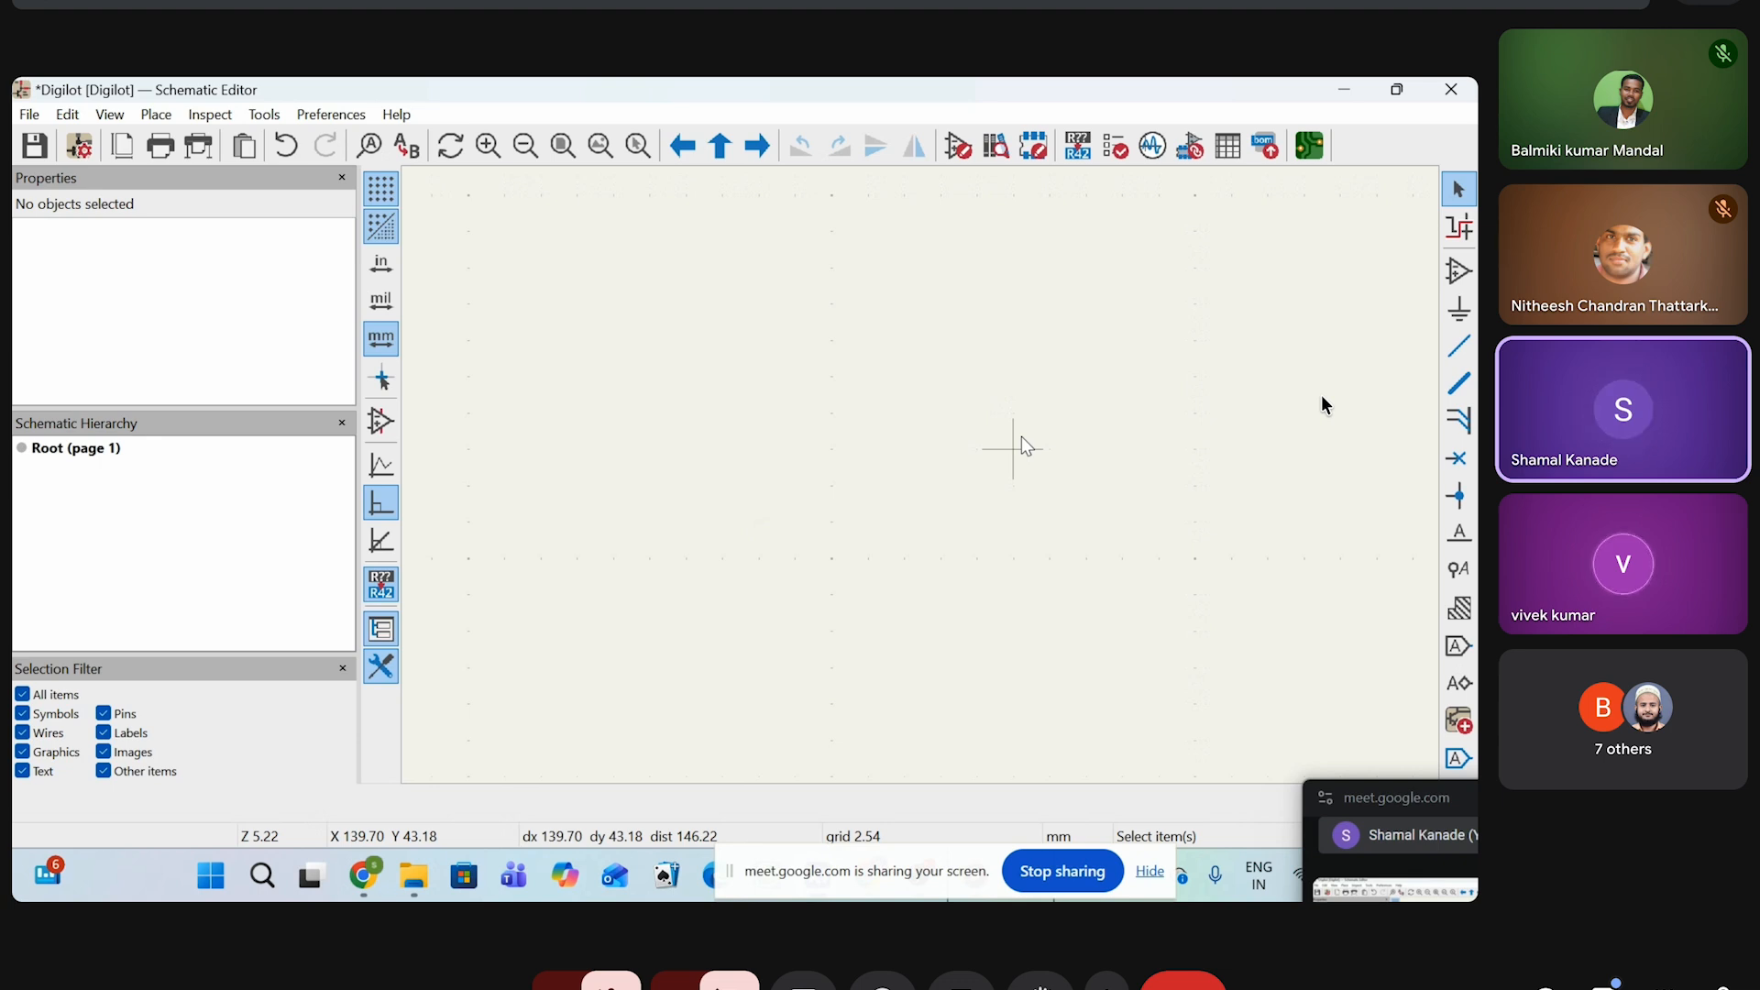
# Examine the empty Digilot schematic sheet, including its drawing border and title block
pyautogui.moveTo(1021, 437); pyautogui.dragTo(1207, 327, button='middle')
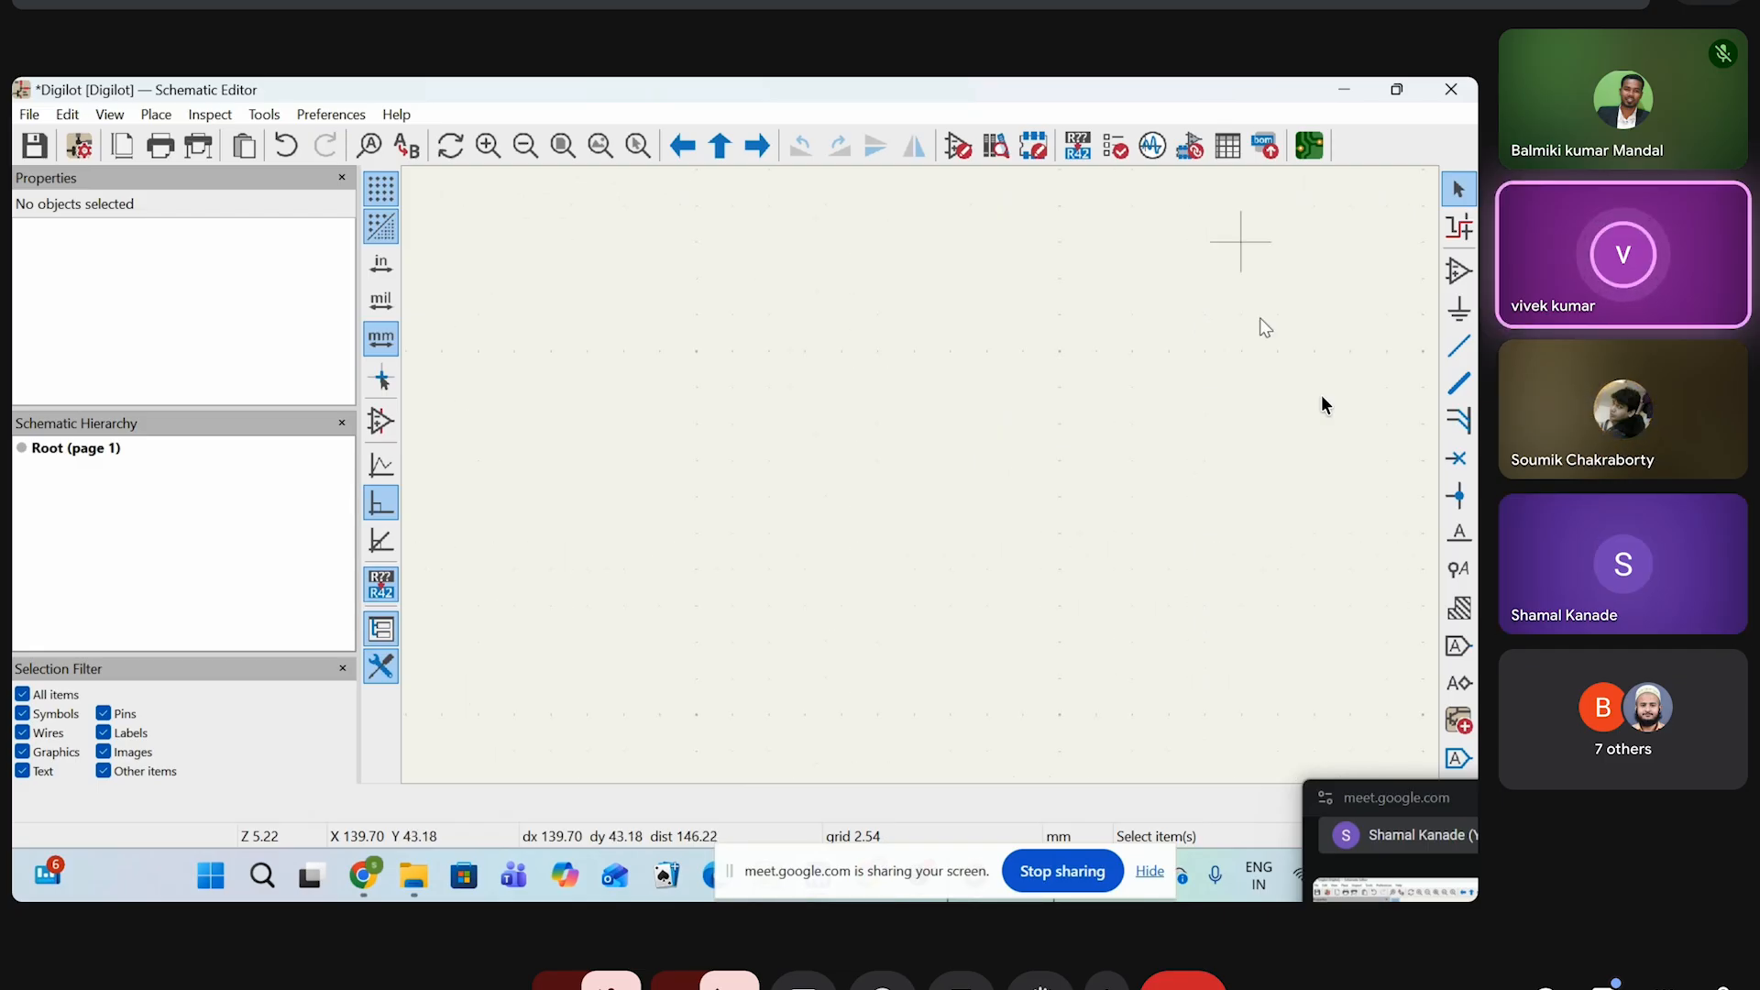
pyautogui.scroll(-3, 1348, 498)
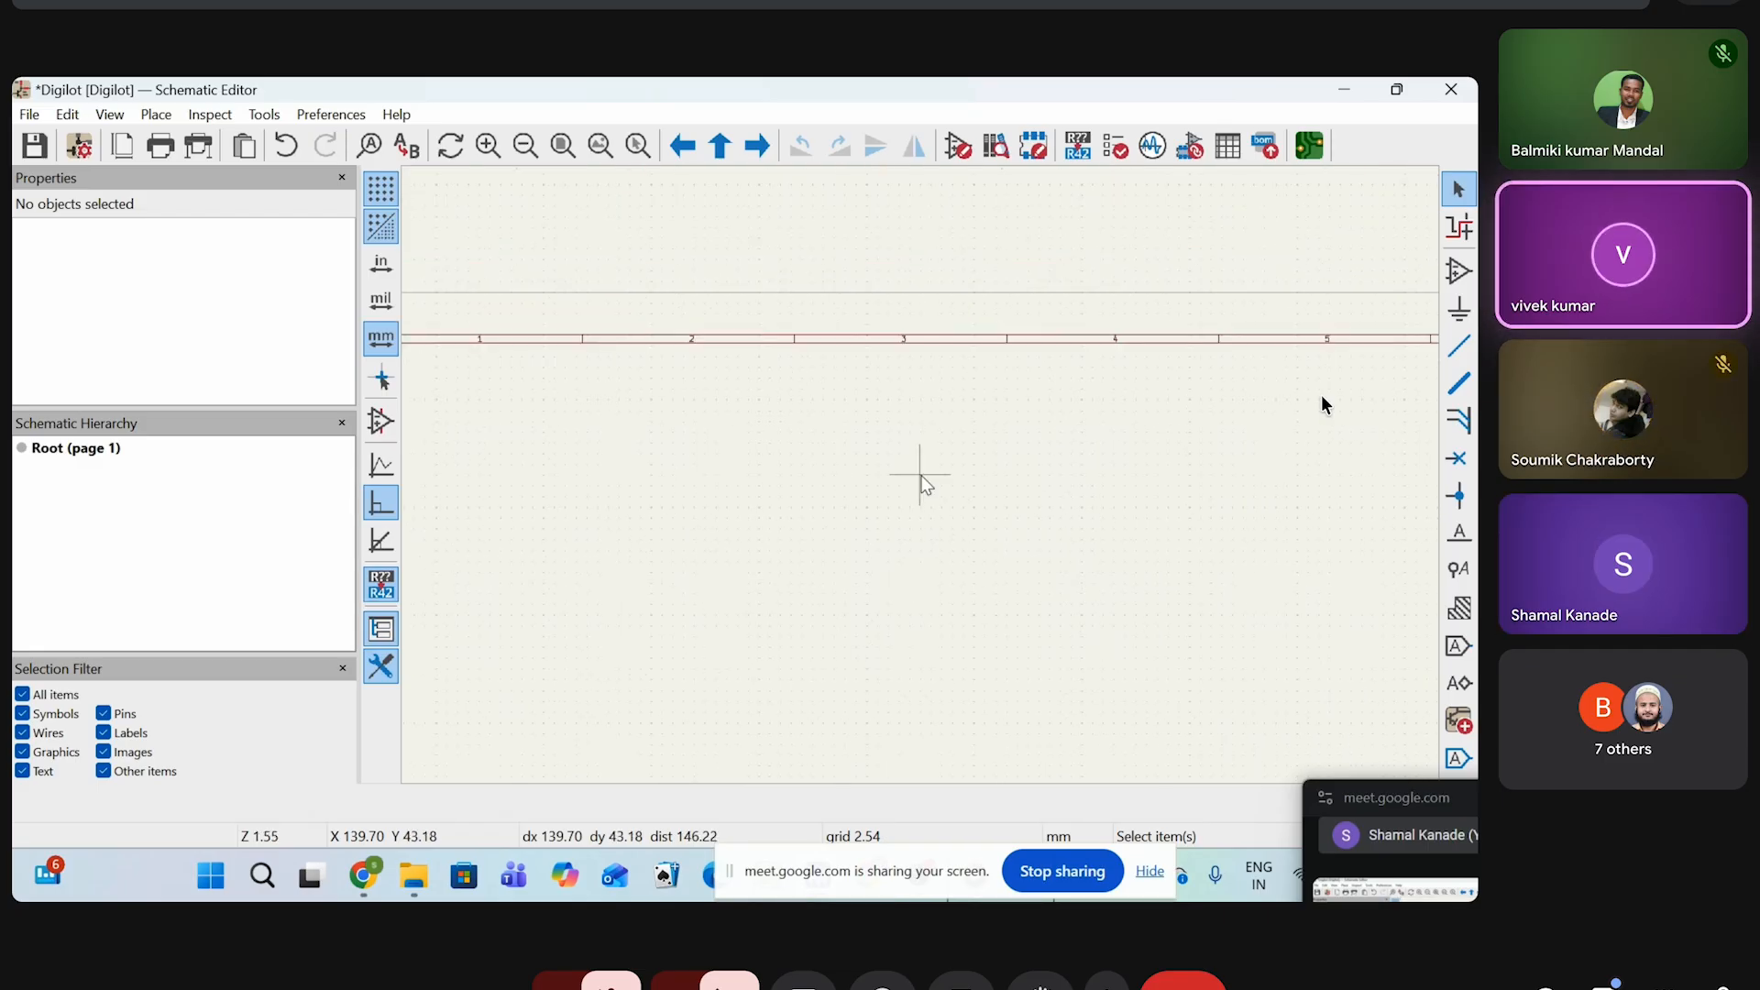
pyautogui.scroll(-4, 924, 484)
pyautogui.scroll(1, 925, 485)
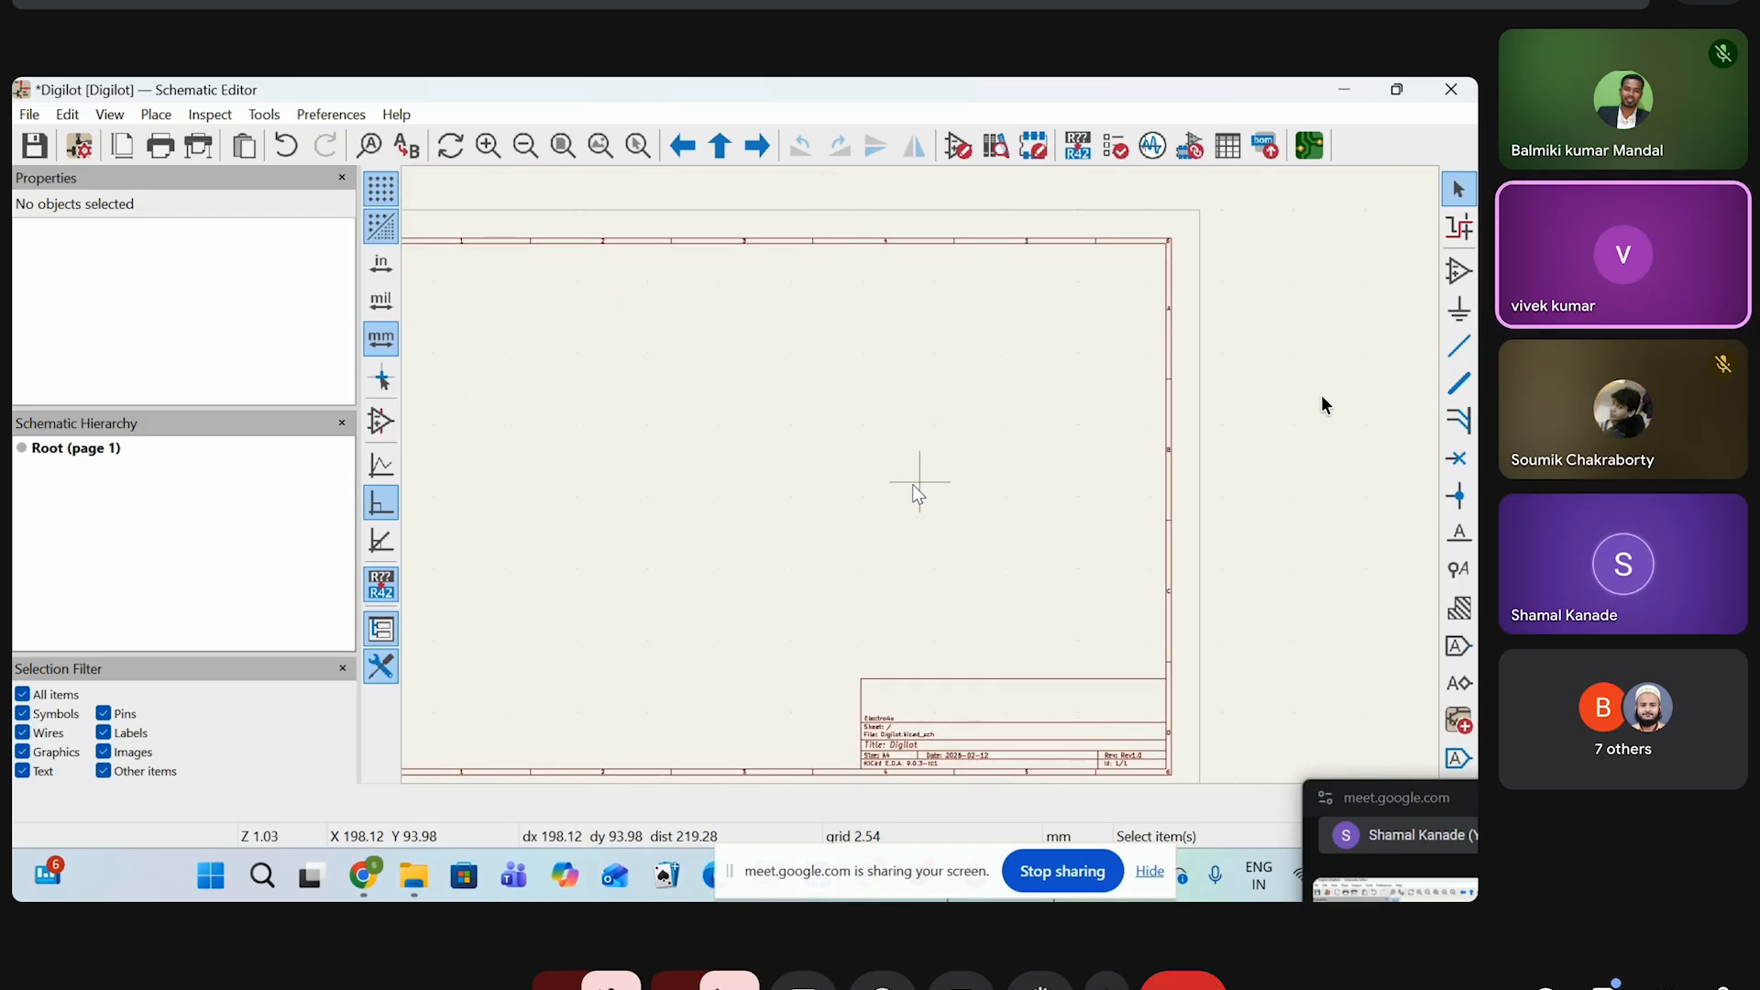
pyautogui.scroll(-1, 925, 484)
pyautogui.scroll(1, 883, 483)
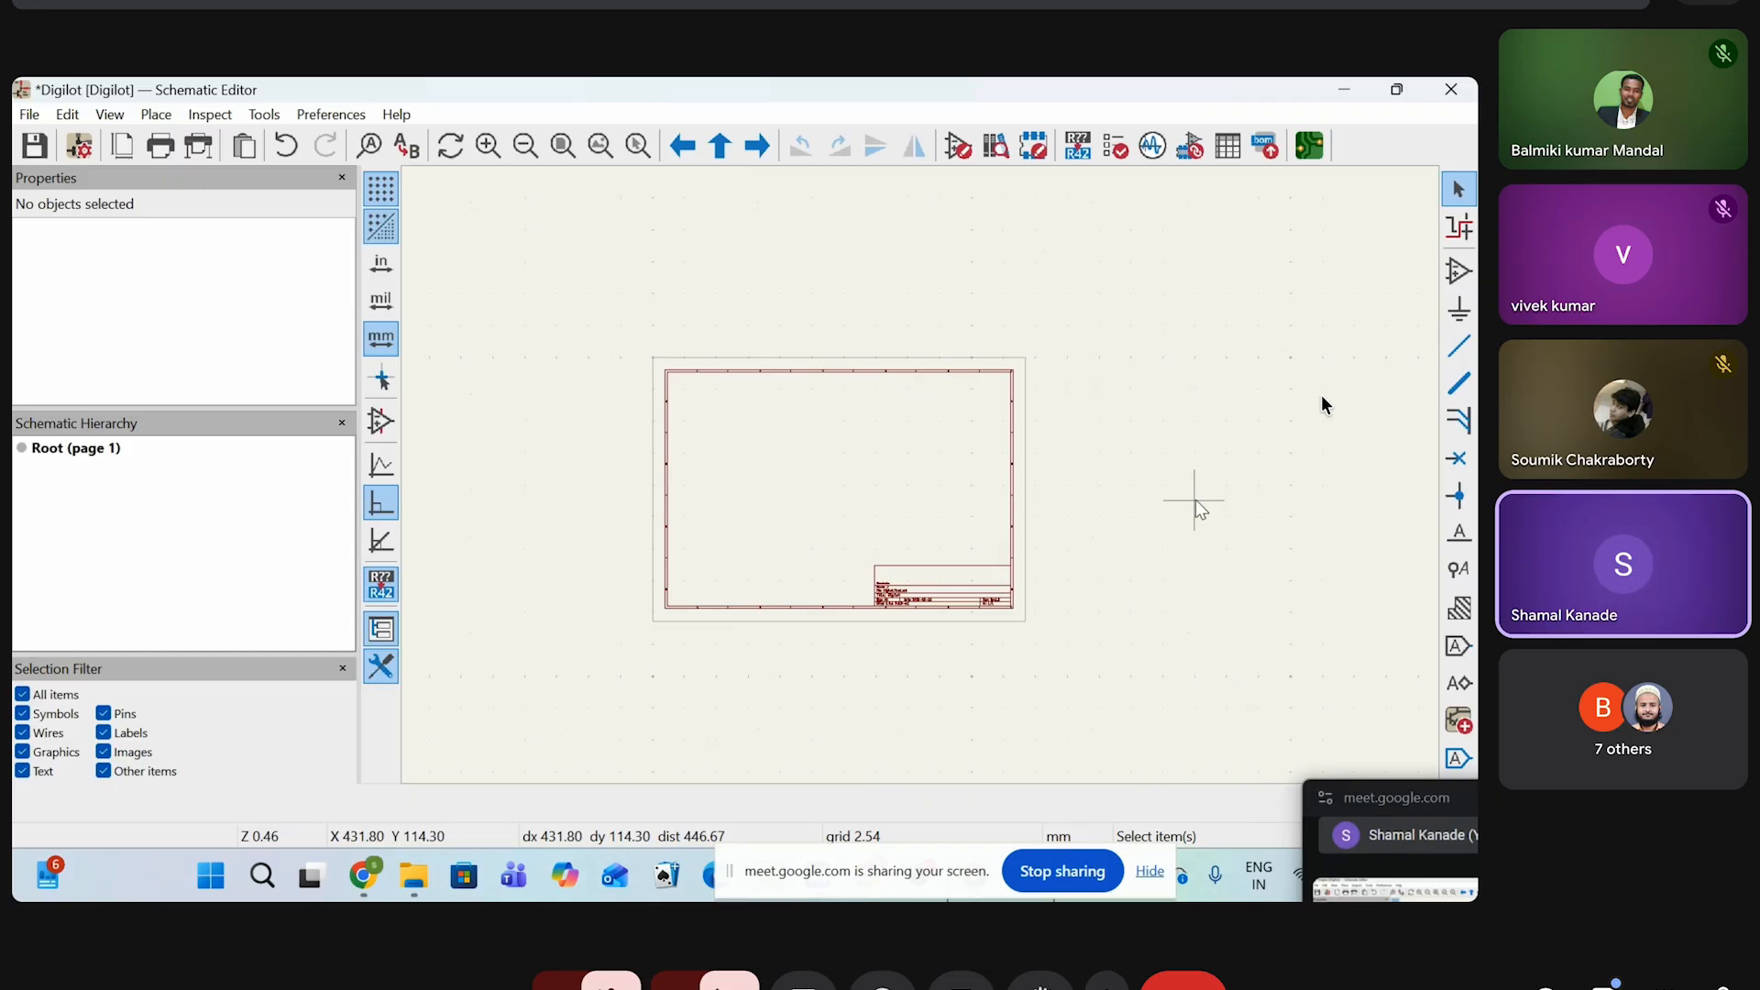
pyautogui.scroll(2, 921, 475)
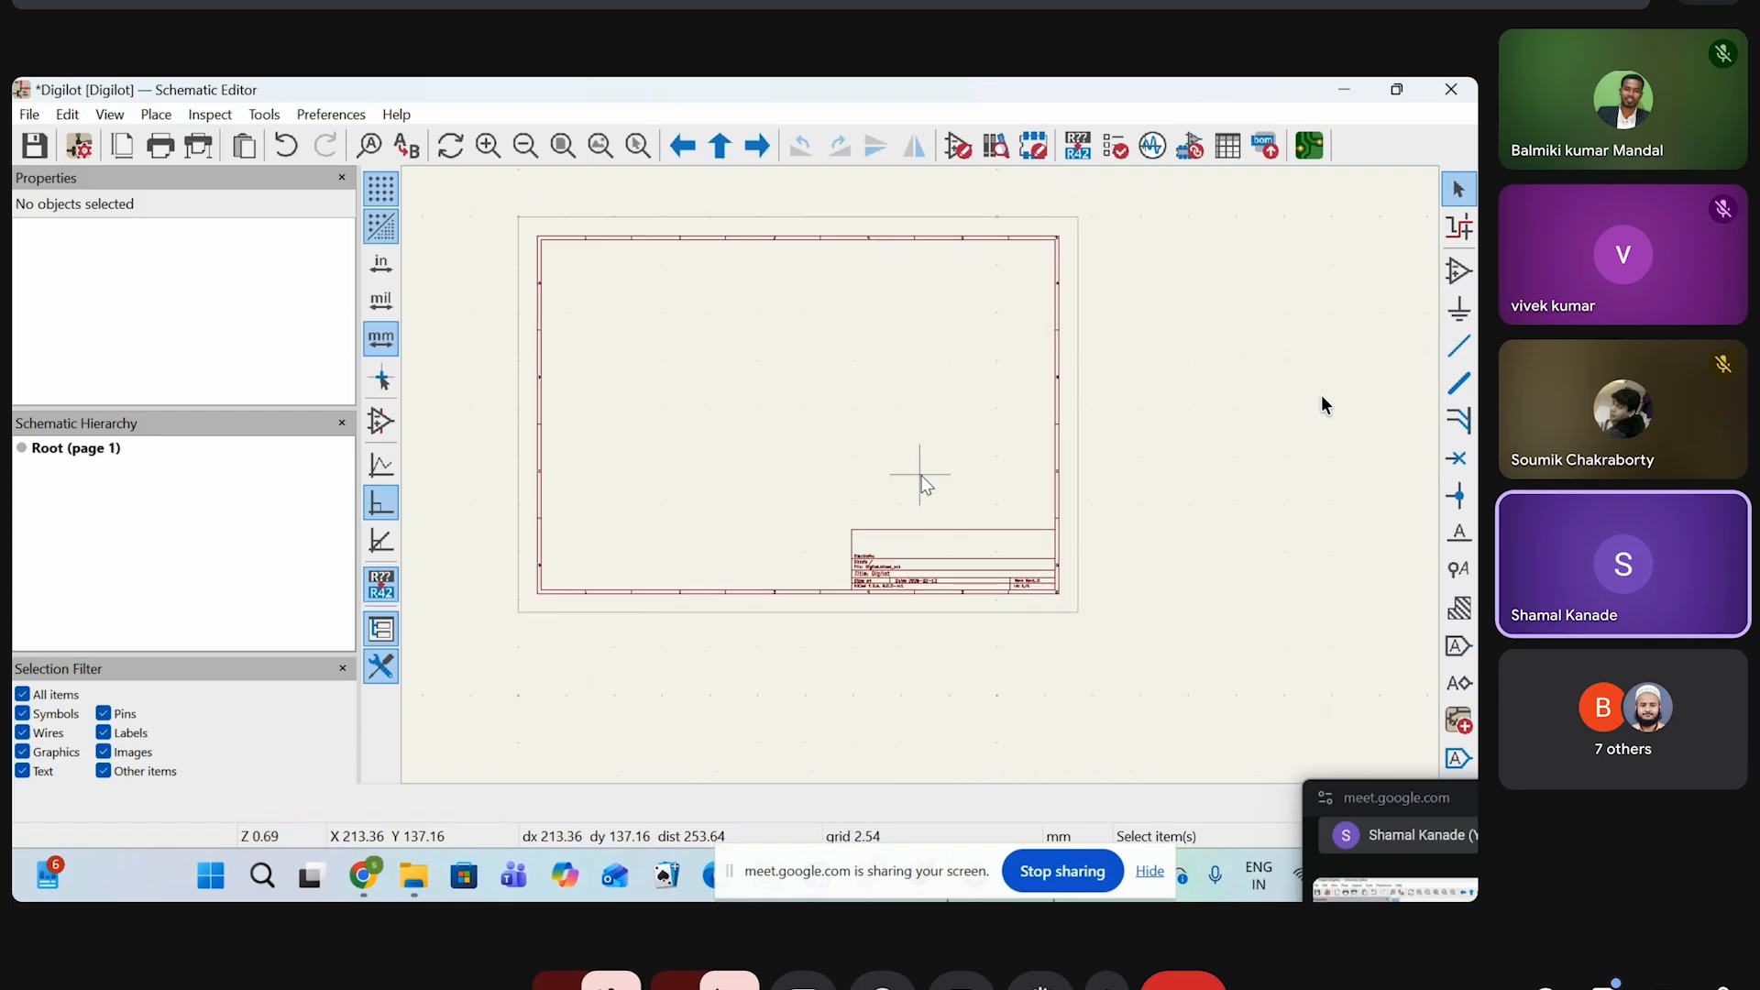
pyautogui.scroll(1, 837, 342)
pyautogui.scroll(-1, 920, 475)
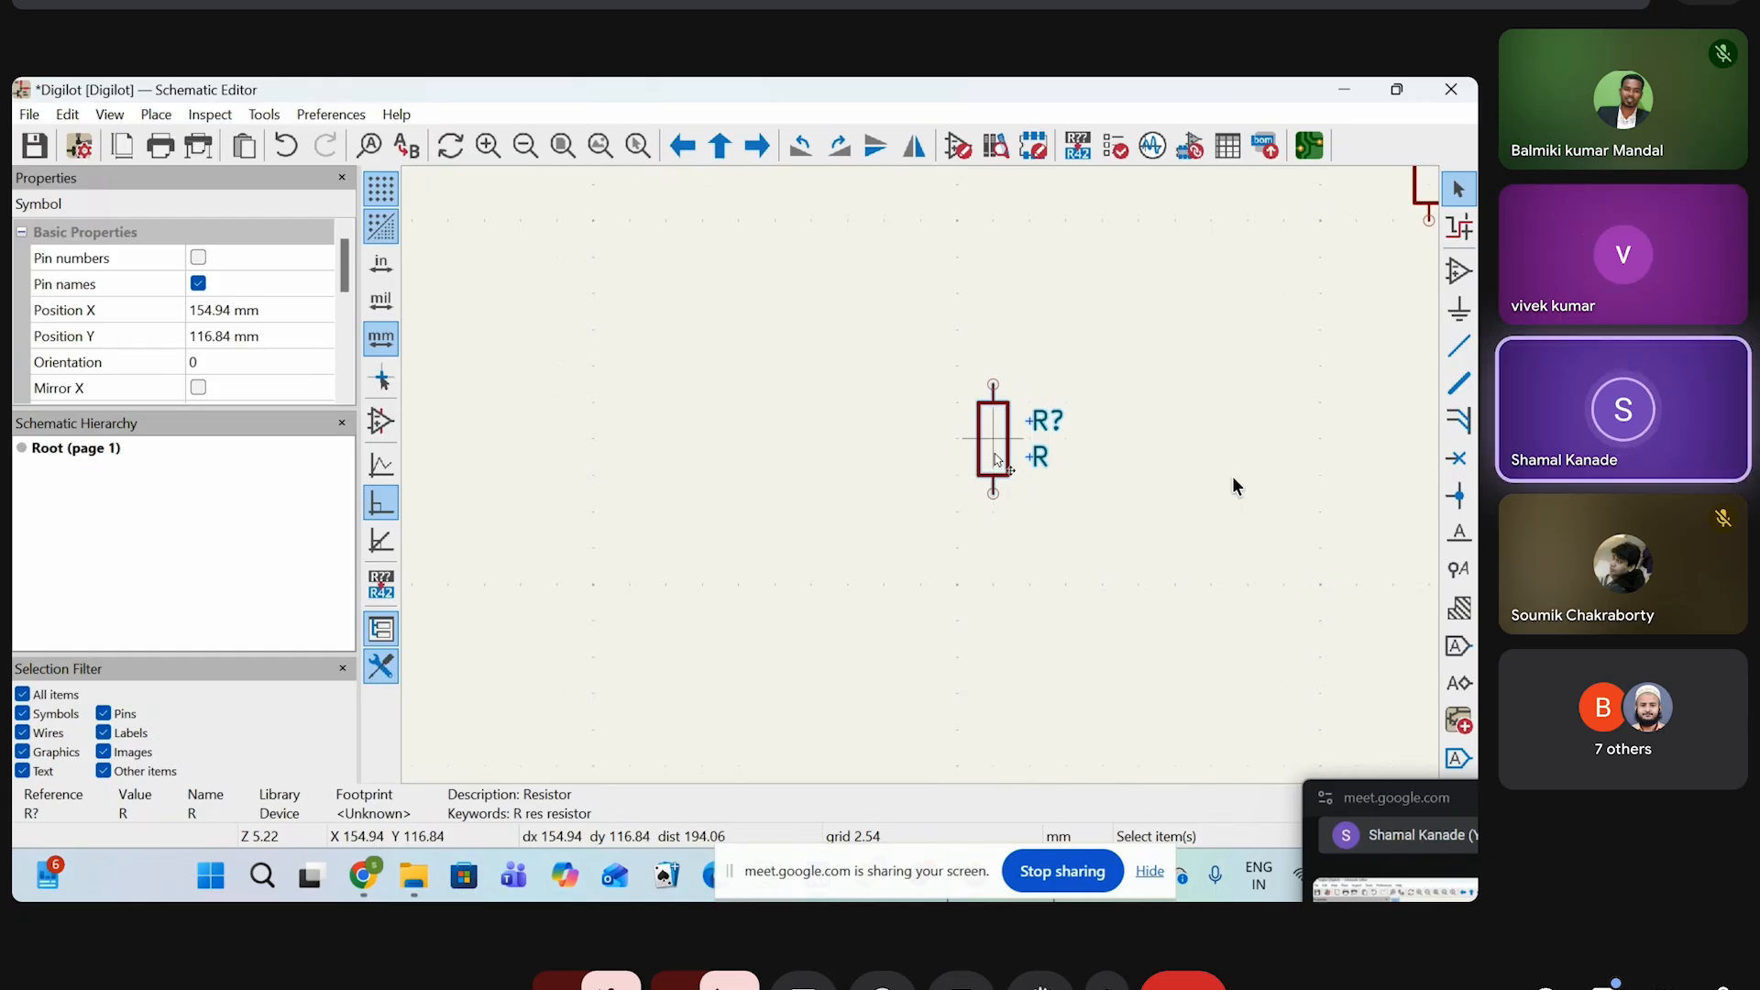
# Rotate the unannotated resistor symbol in 90° increments and leave it lying horizontally
pyautogui.press('r')
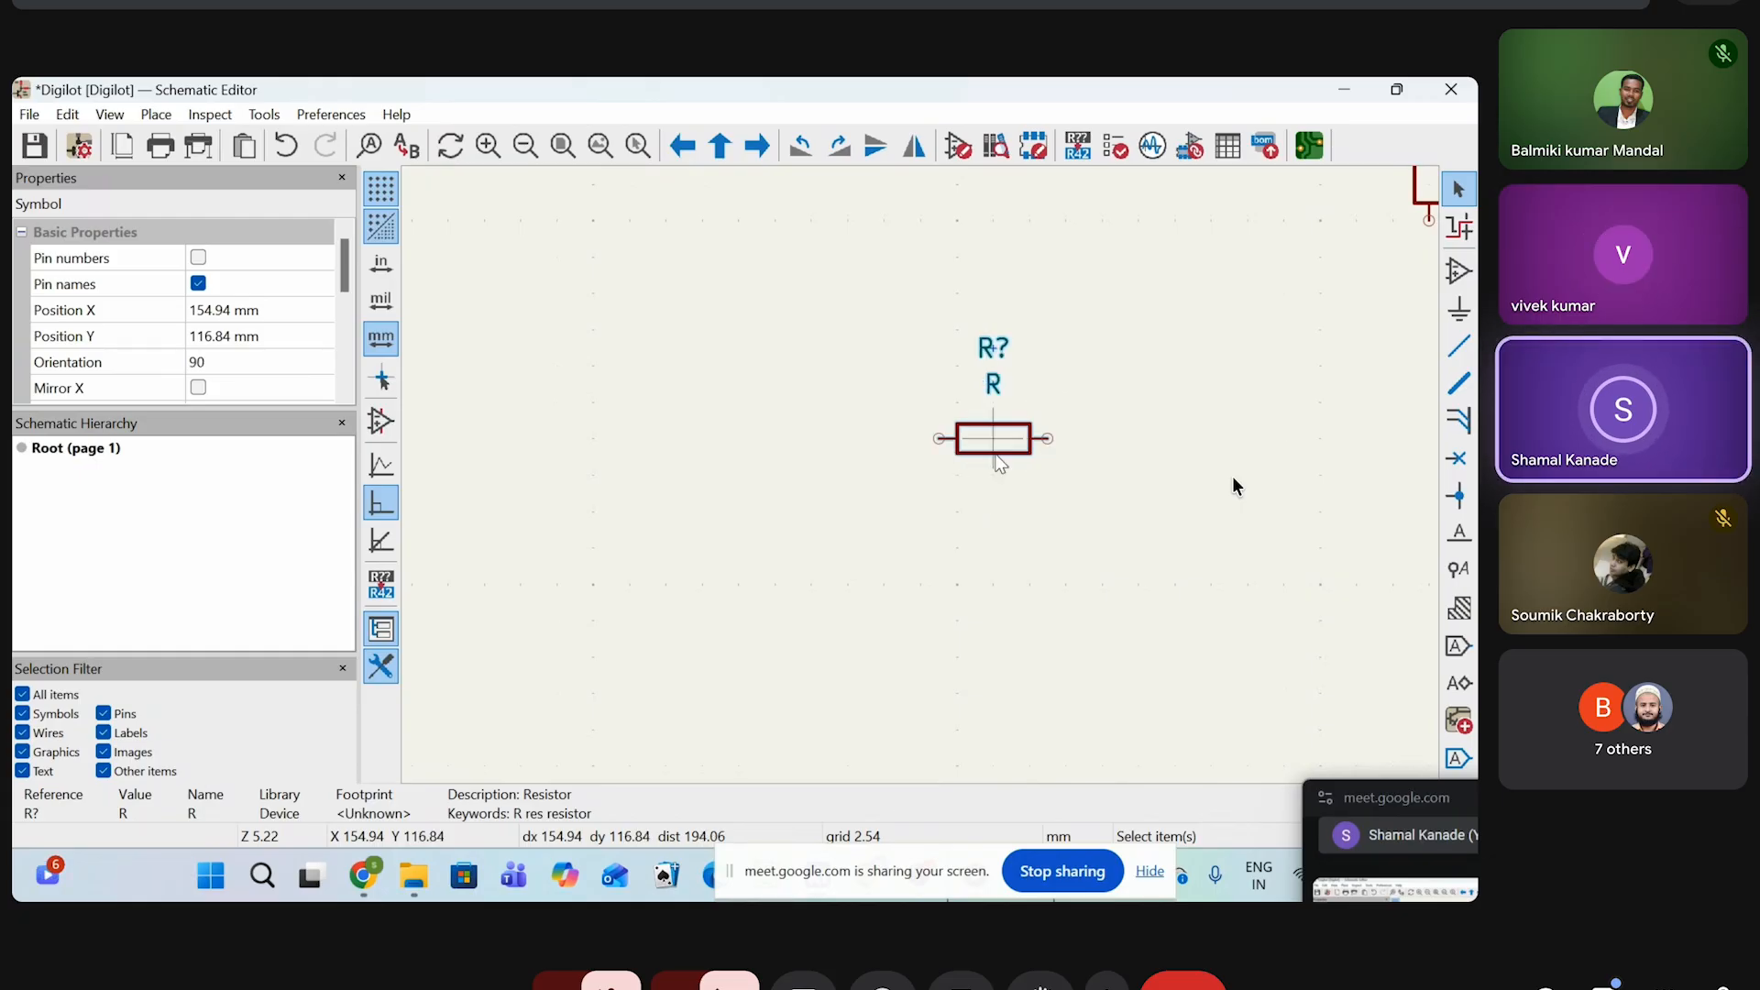
pyautogui.press('r')
pyautogui.press('r')
pyautogui.press('r')
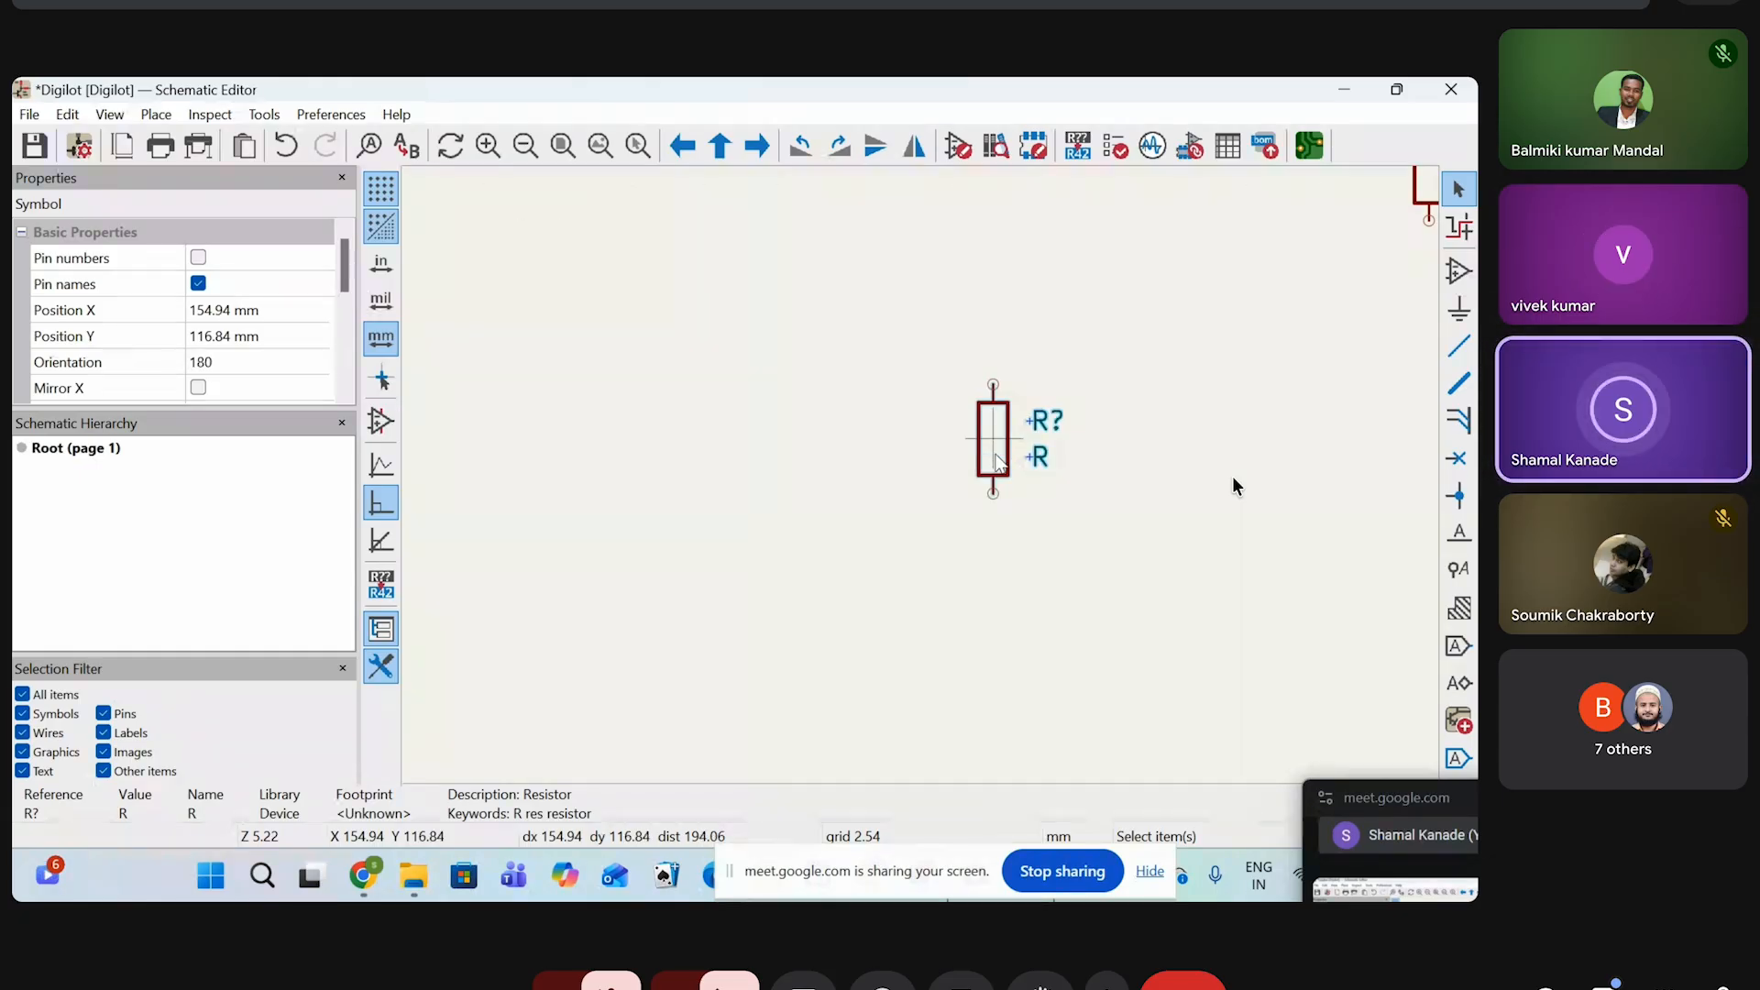
pyautogui.press('r')
pyautogui.click(1000, 463)
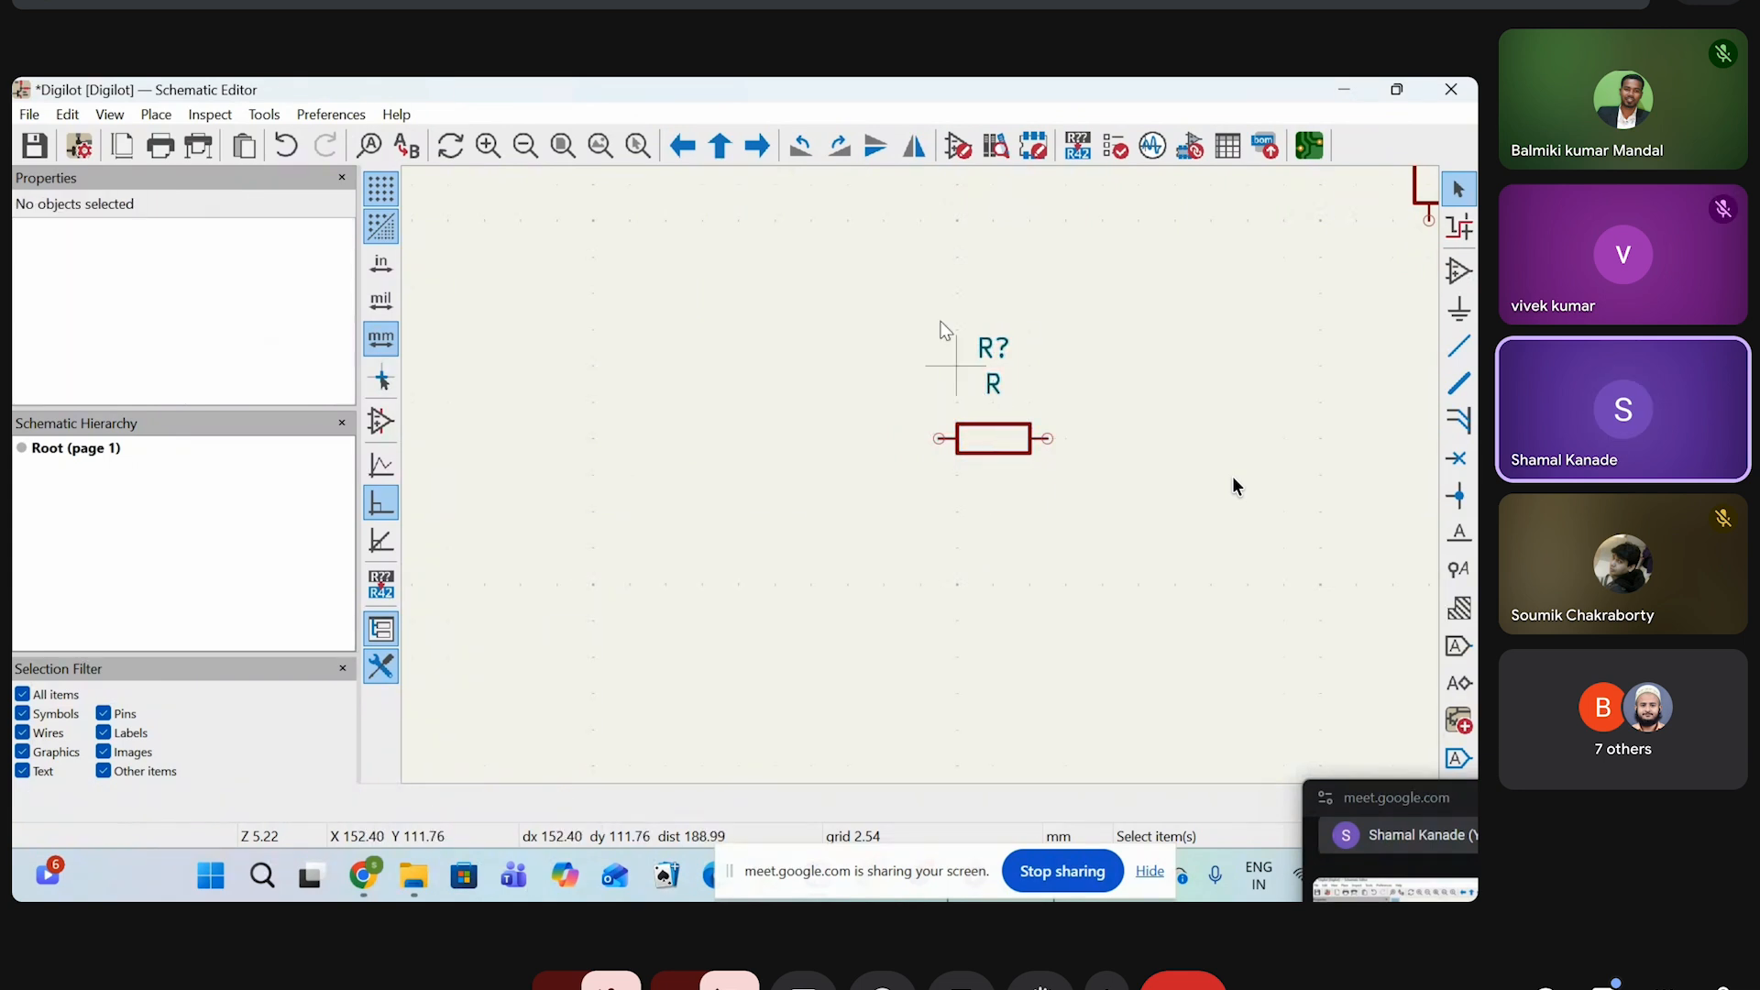
# Annotate the entire schematic by X position, keeping existing annotations and using the first free number after 0
pyautogui.click(1078, 145)
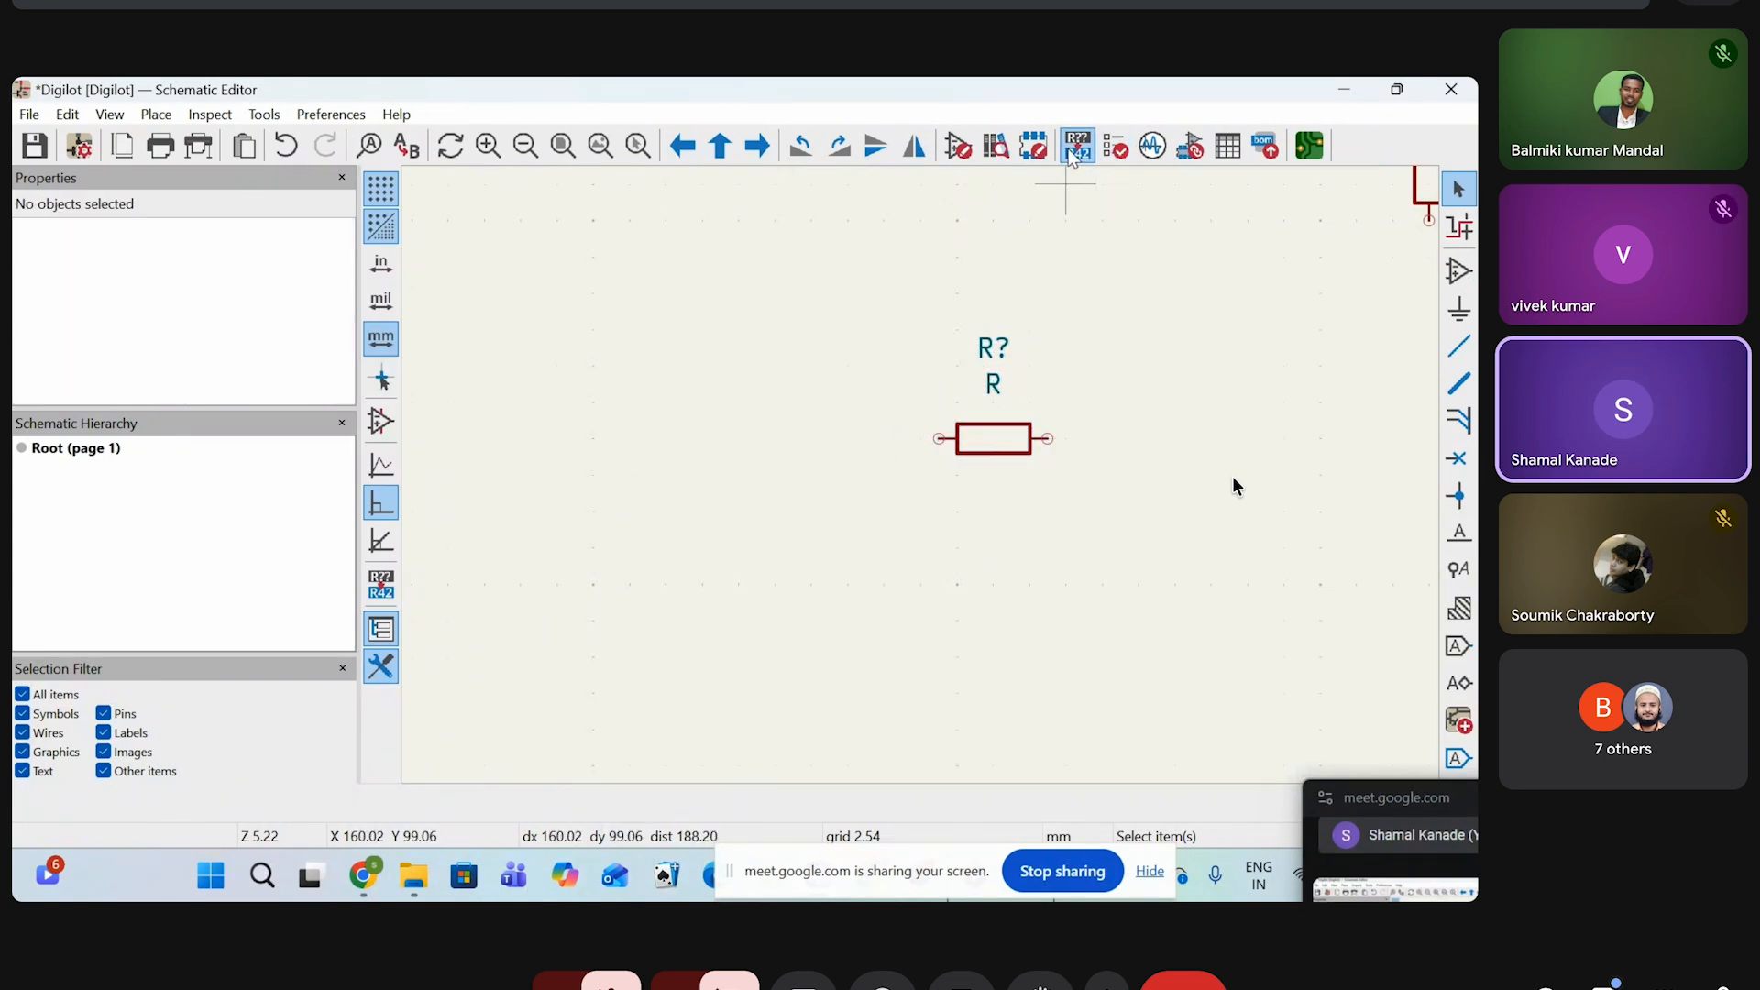
pyautogui.click(624, 607)
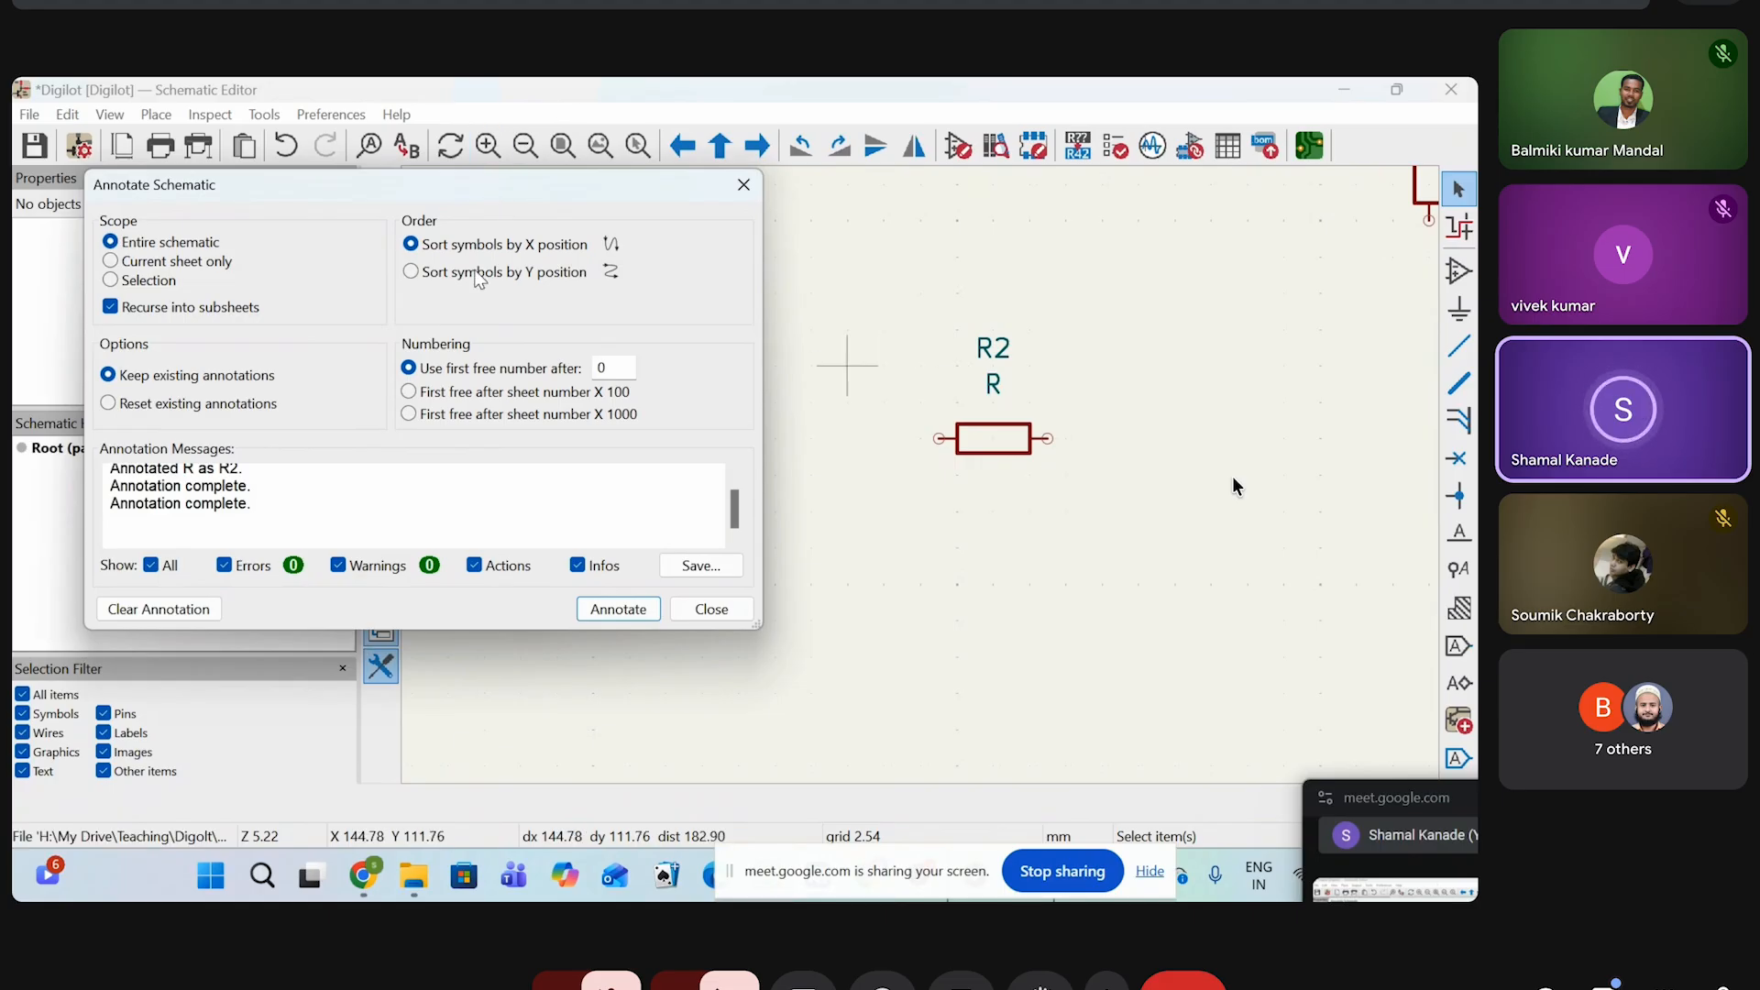
pyautogui.scroll(1, 228, 545)
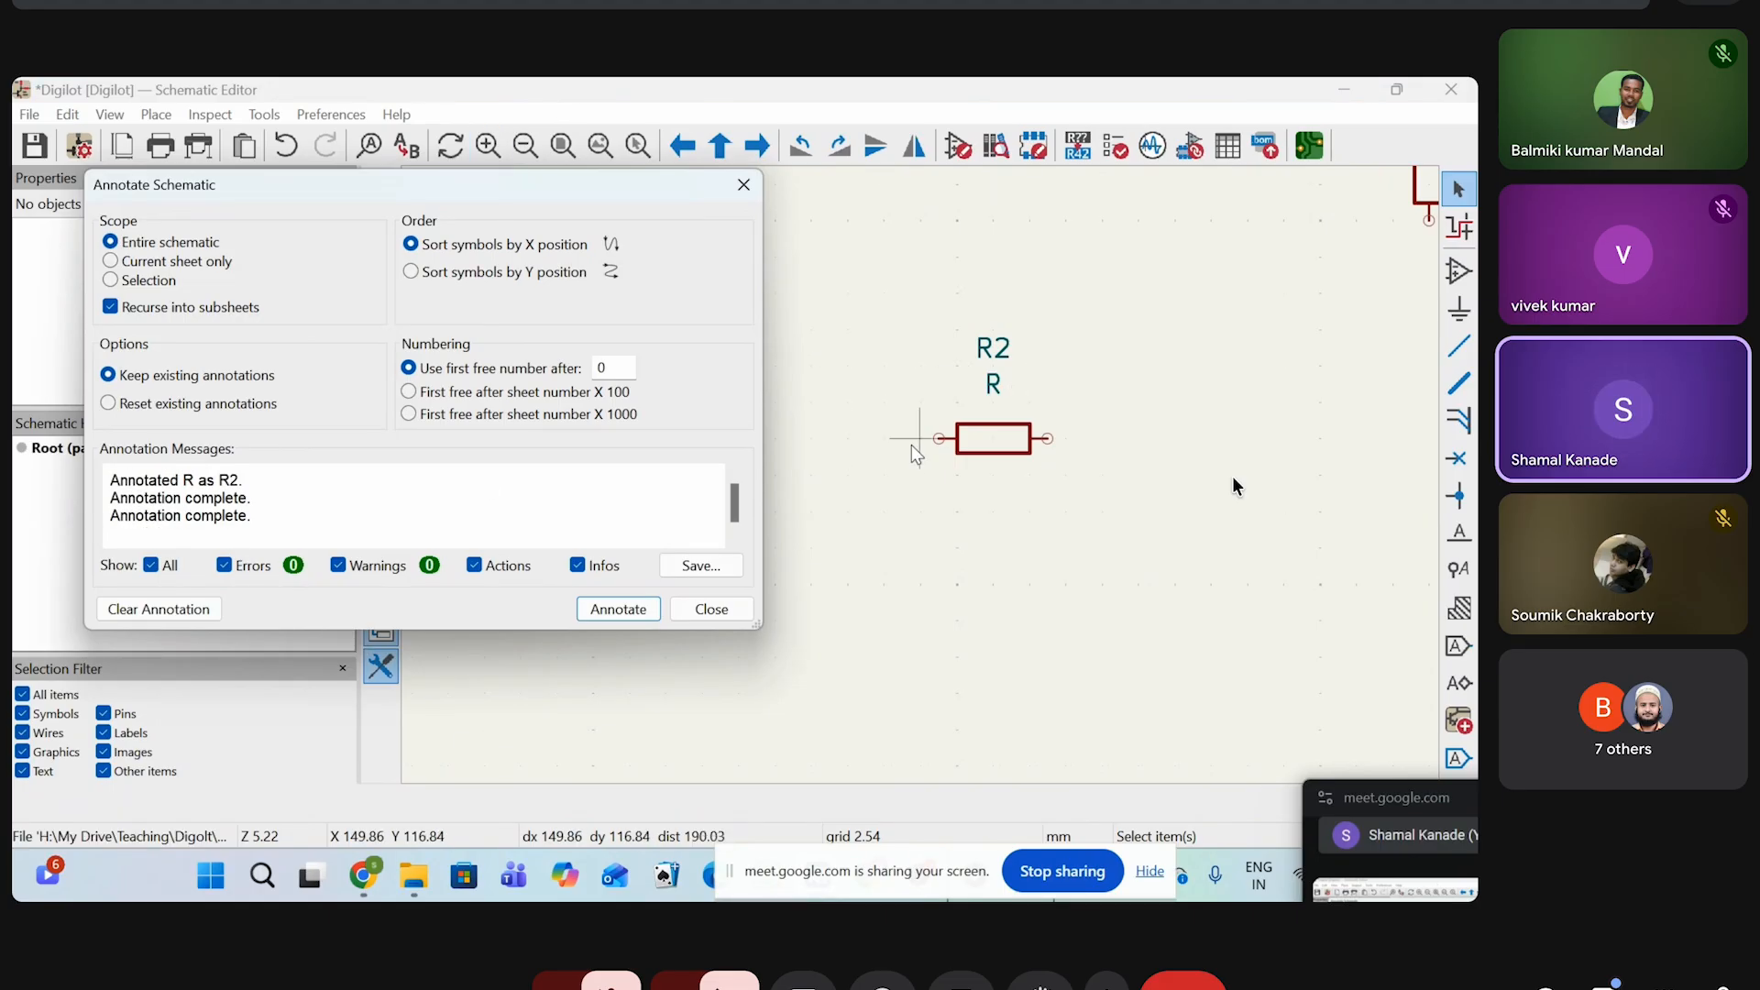
pyautogui.click(744, 185)
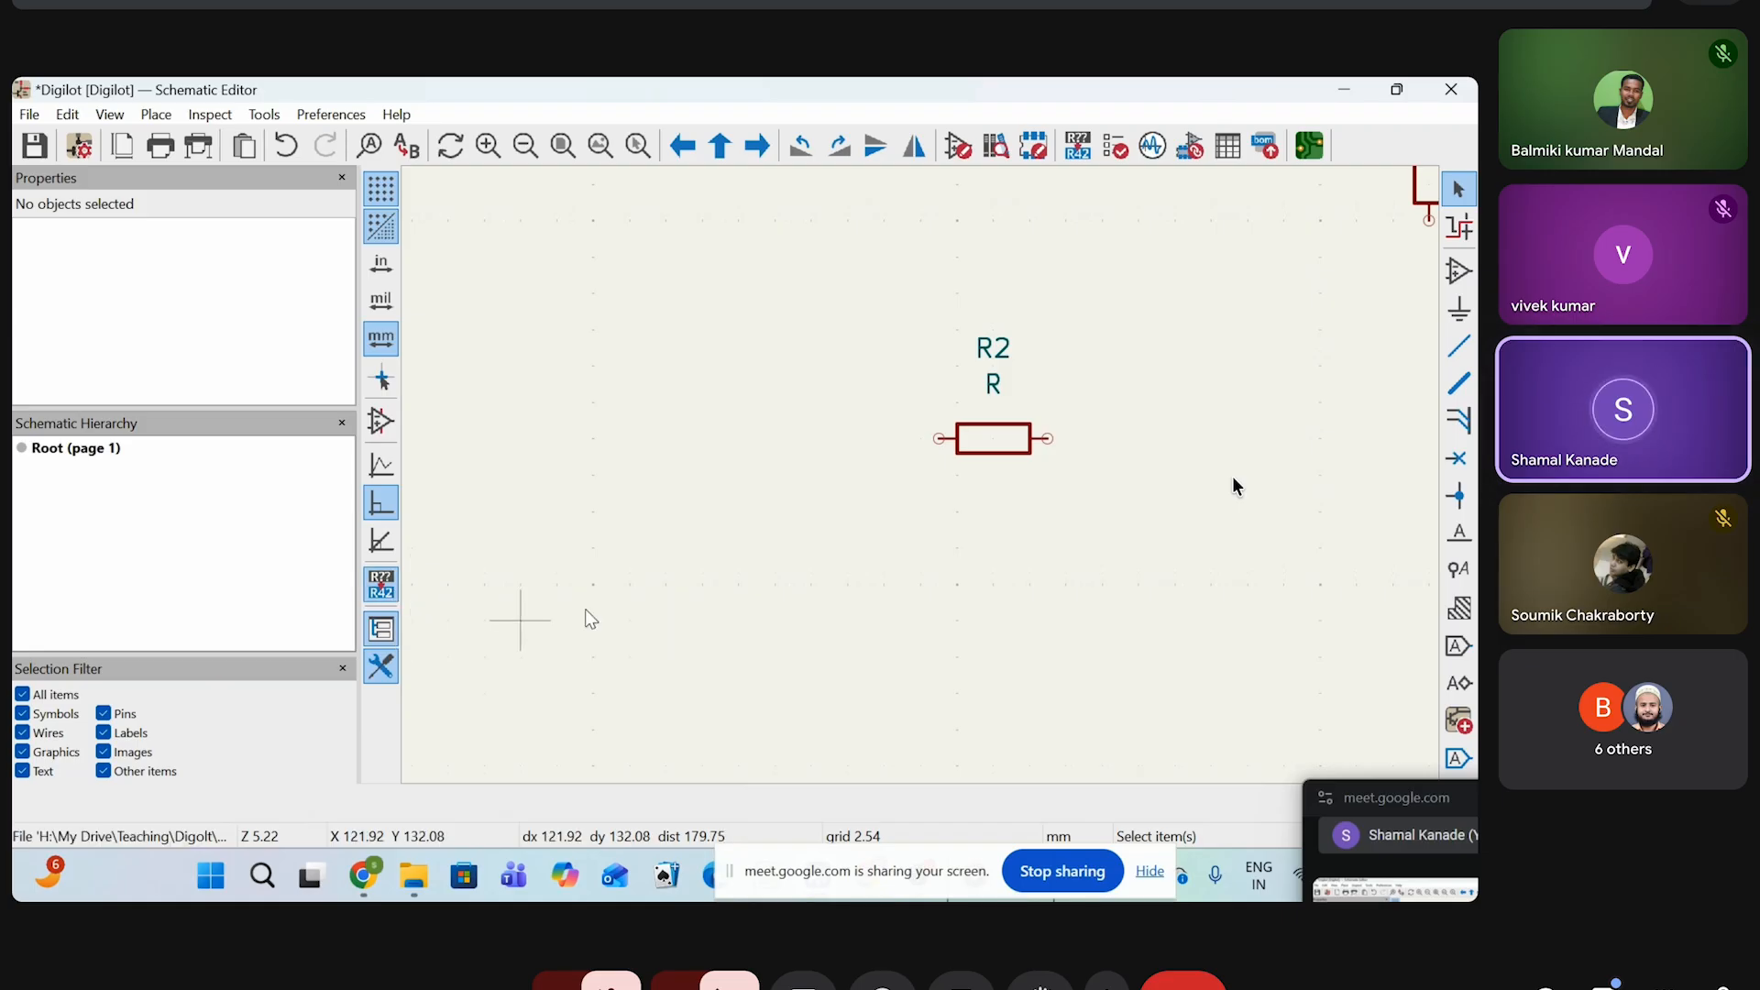
# Run the Electrical Rules Checker on the schematic and review the violations marked on both resistors
pyautogui.scroll(-2, 927, 471)
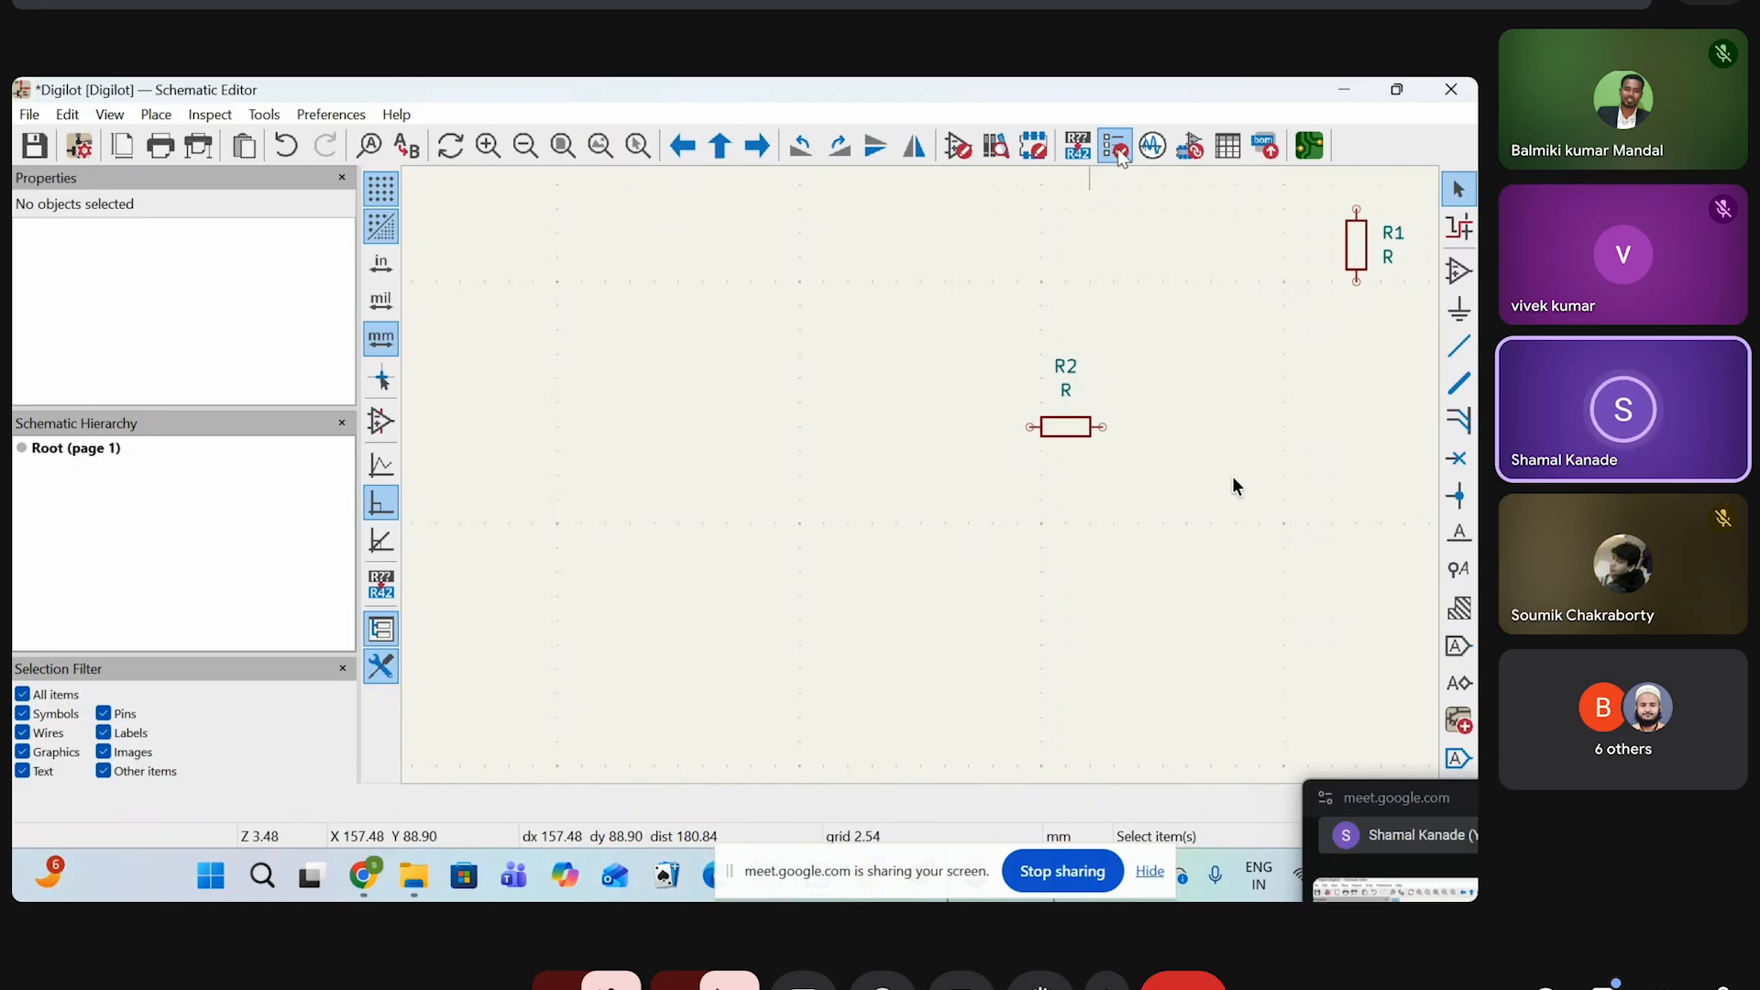
pyautogui.click(1116, 146)
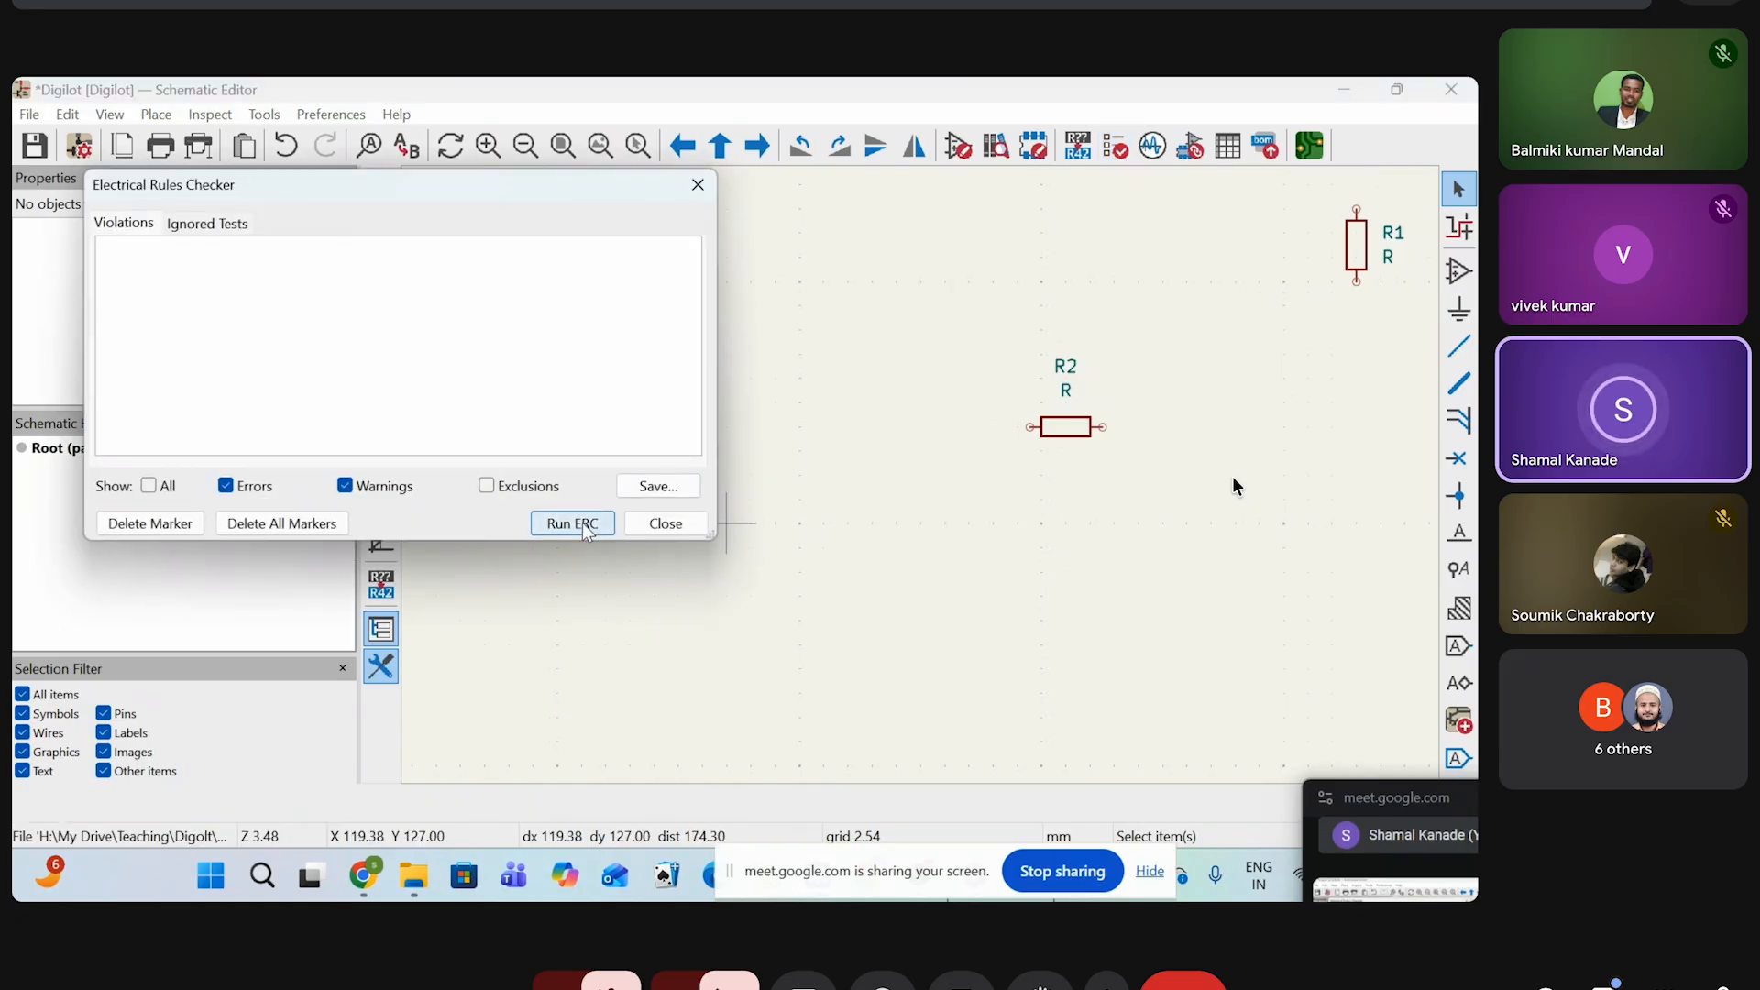
pyautogui.click(578, 524)
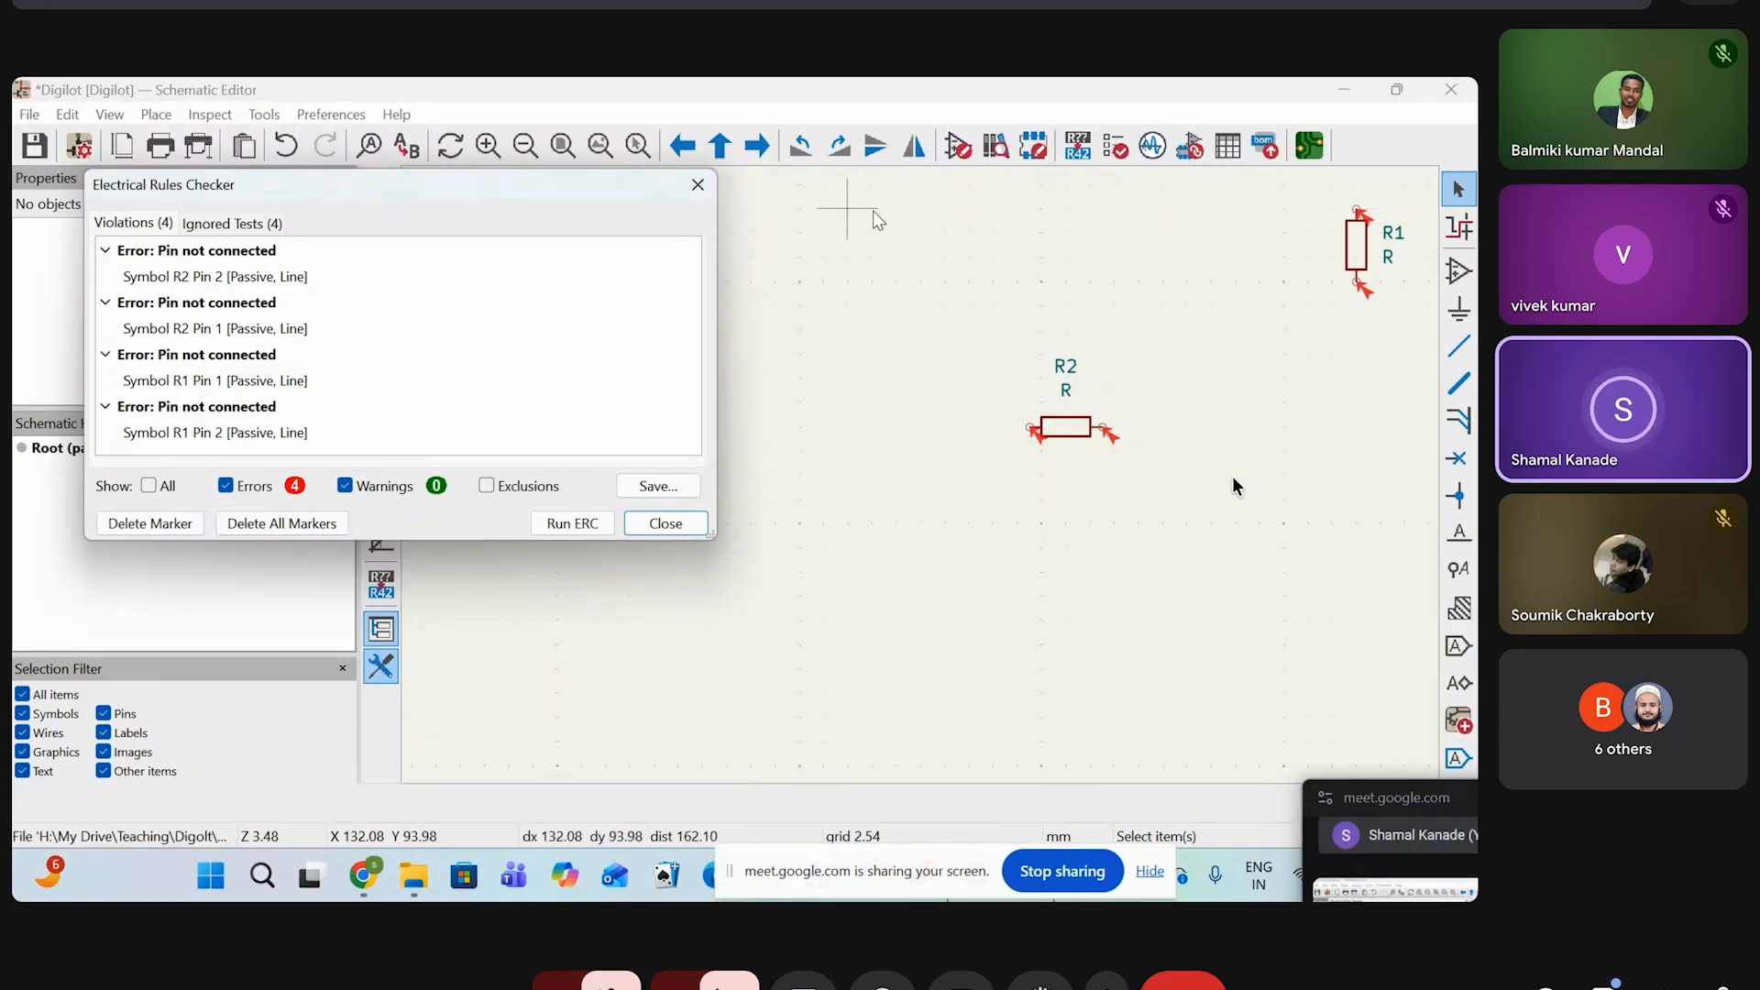
pyautogui.click(707, 188)
pyautogui.scroll(-3, 790, 533)
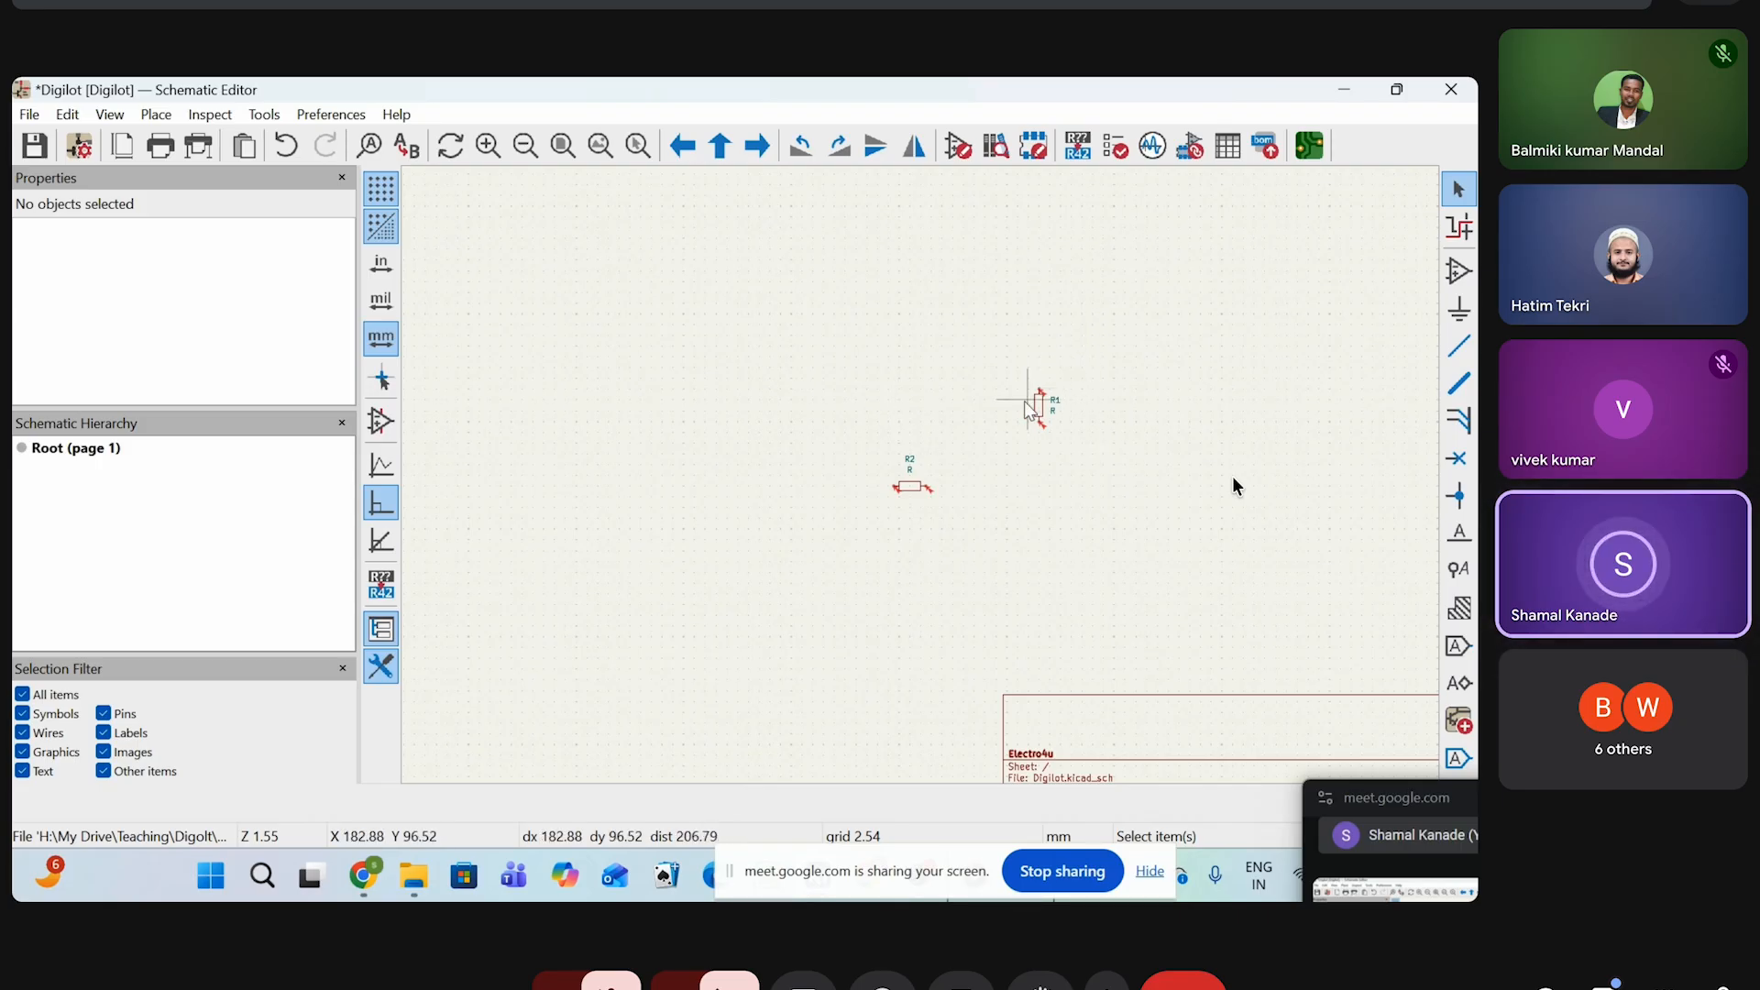
# Place no-connect flags on both pins of resistor R1
pyautogui.scroll(5, 1045, 411)
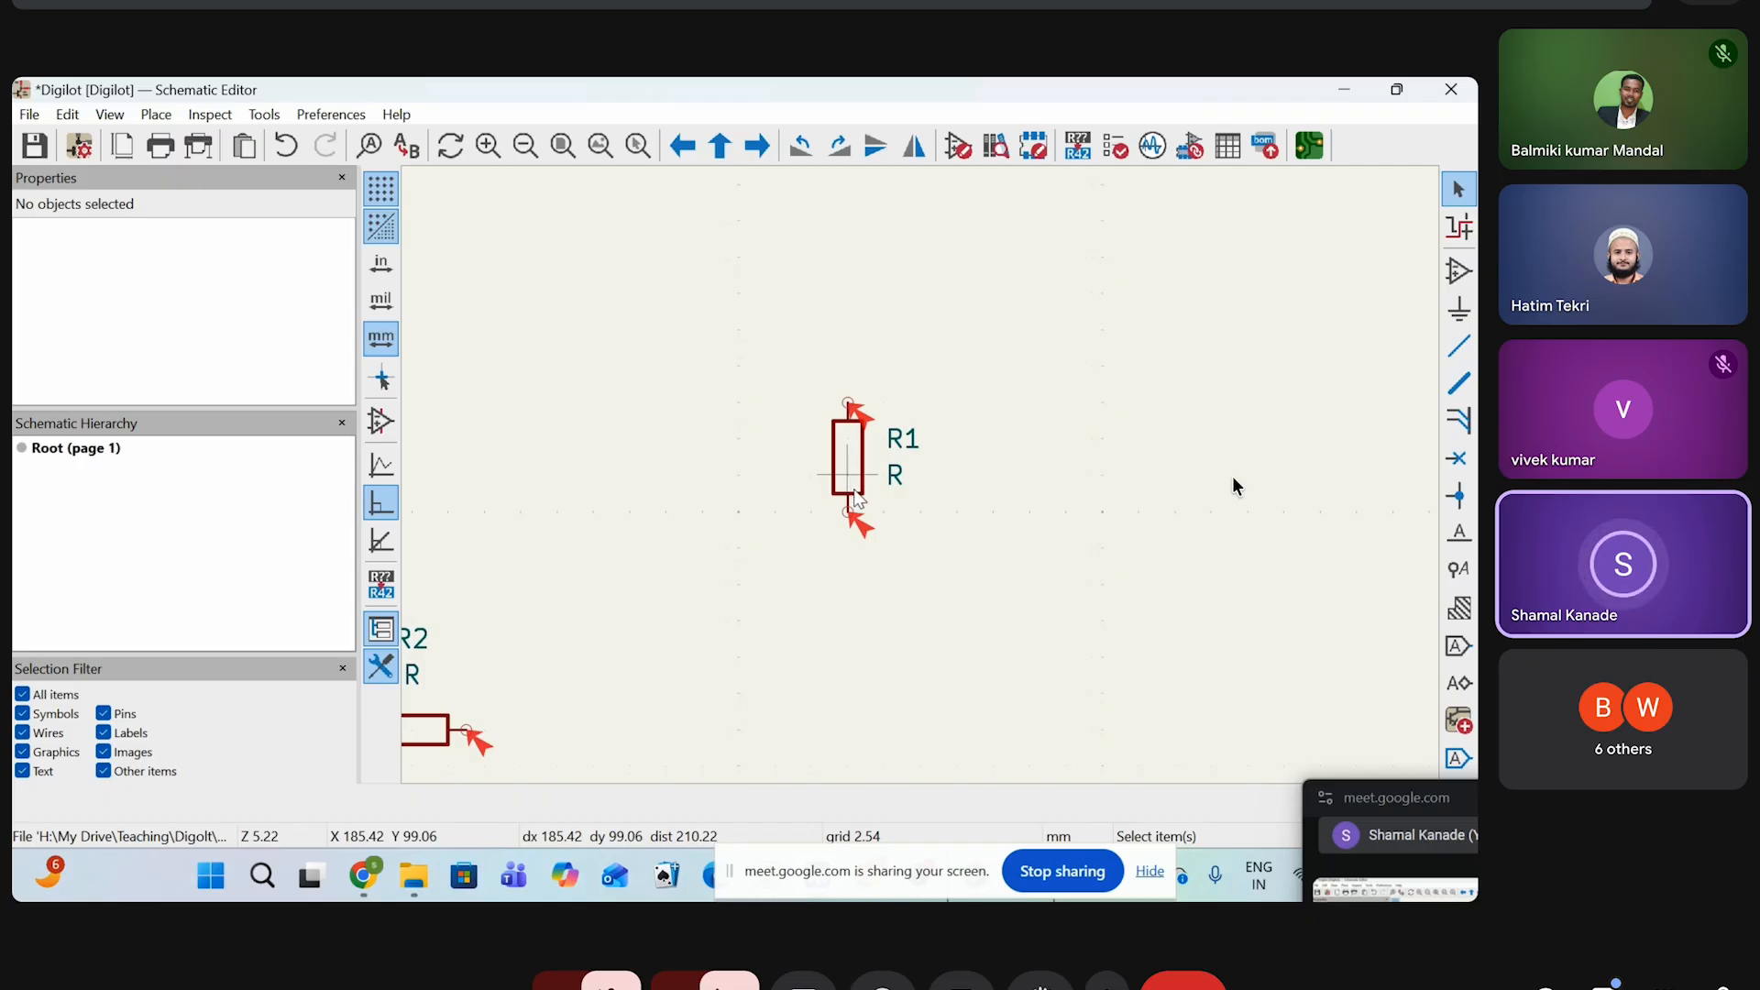
pyautogui.click(1458, 458)
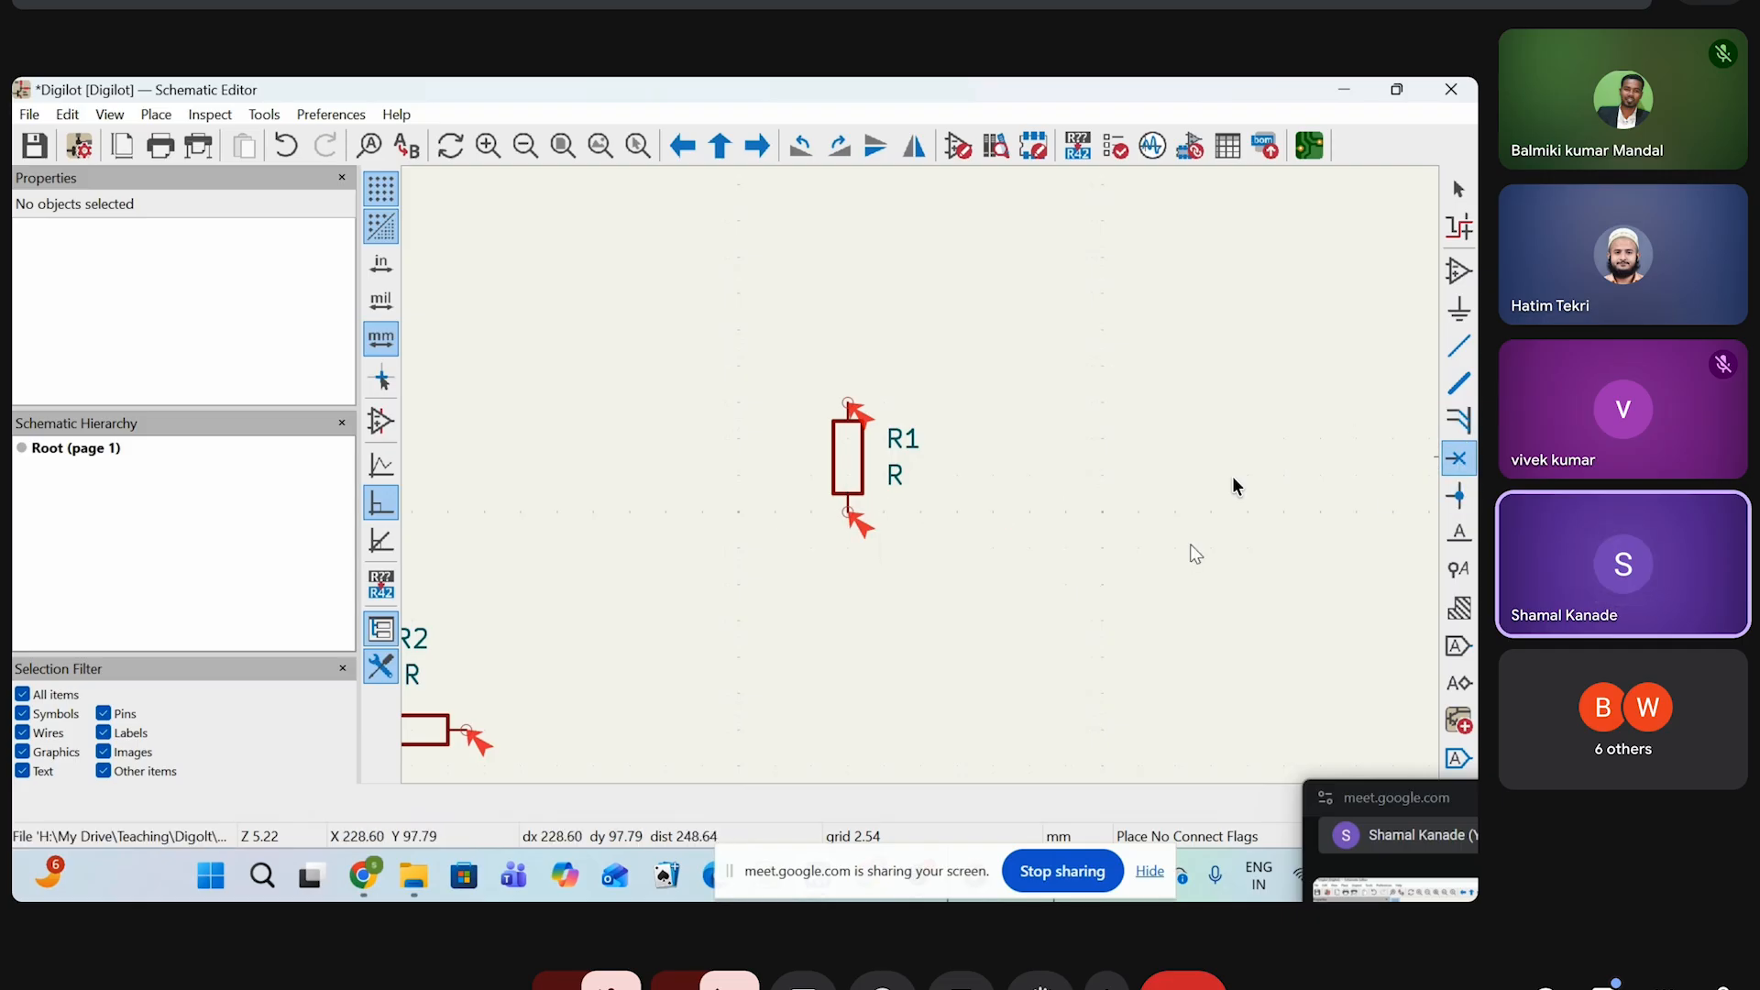
pyautogui.click(848, 511)
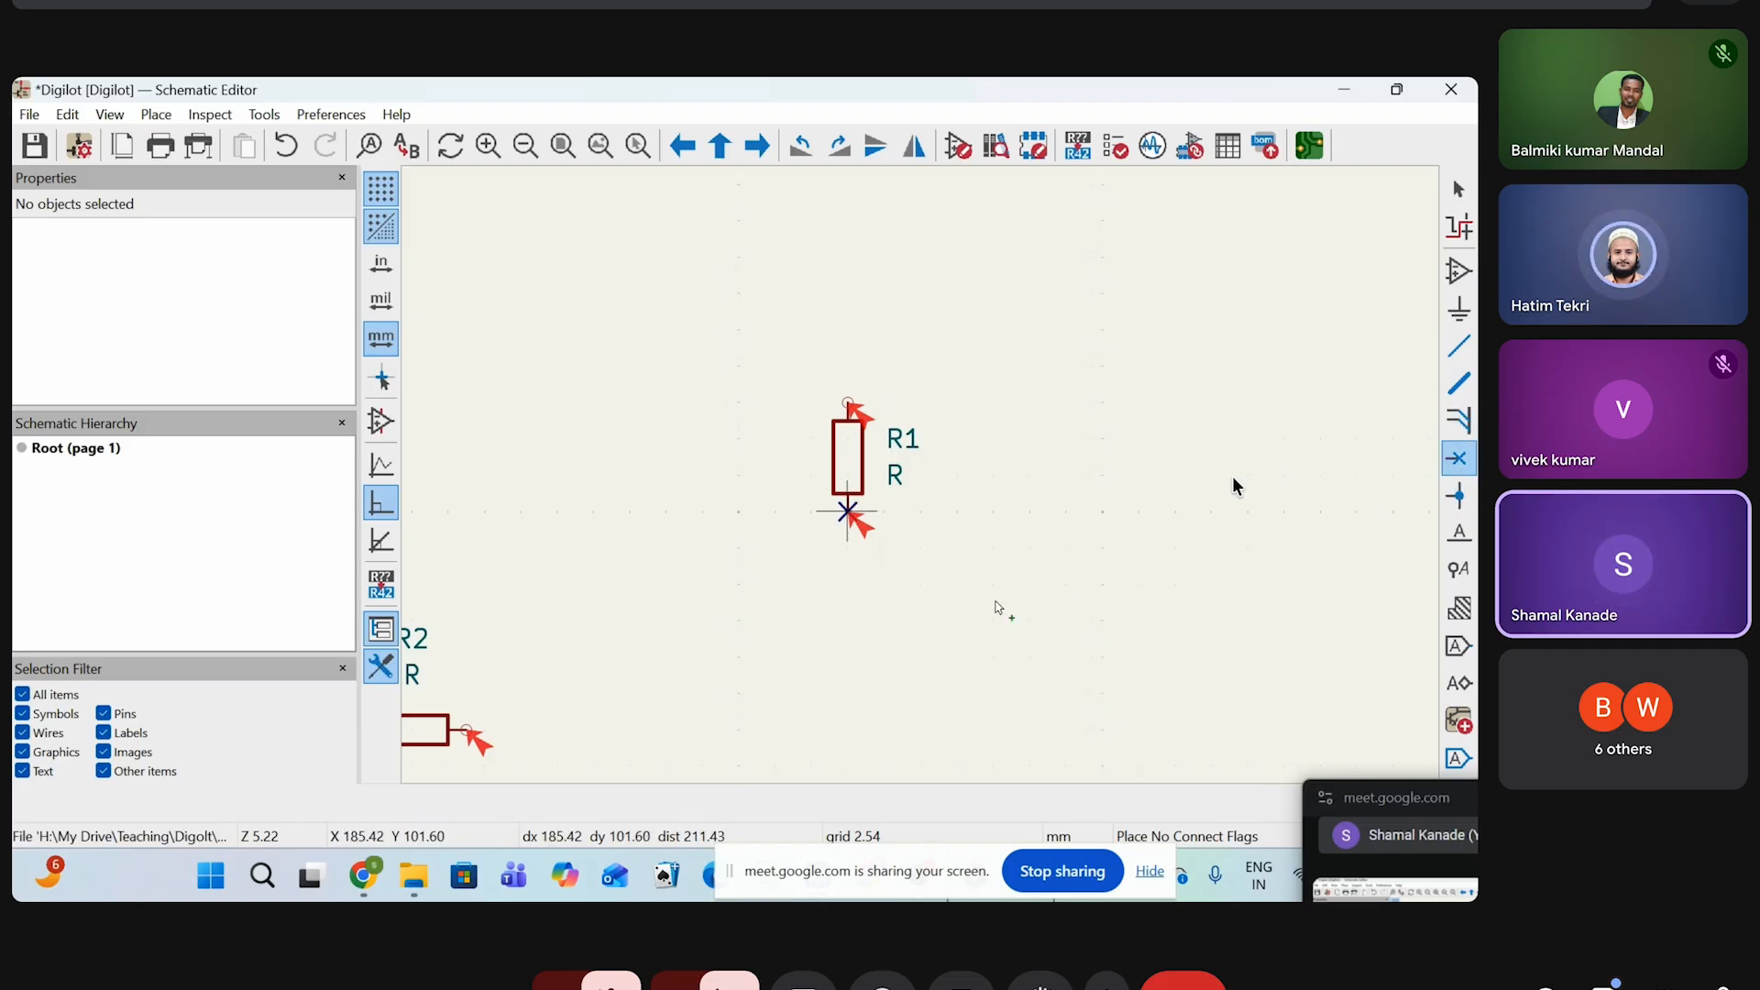
pyautogui.click(847, 401)
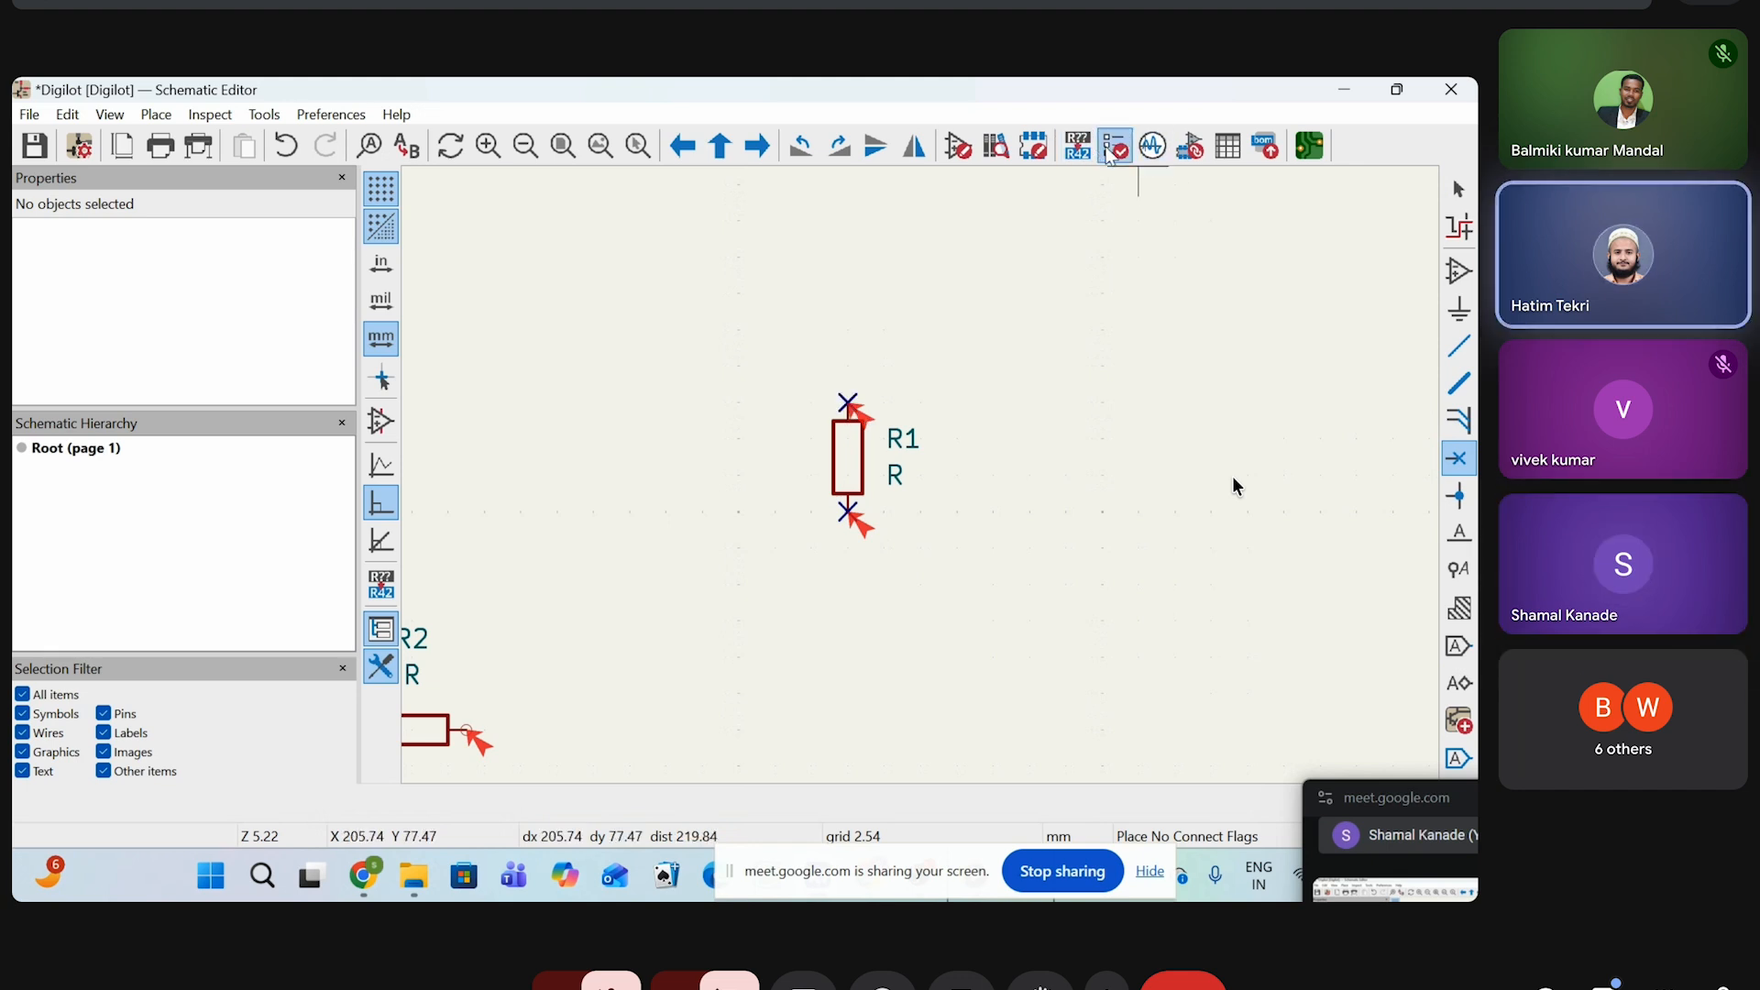
# Open the Electrical Rules Checker, review the pin violations, and inspect the flagged pins of R1 in the schematic
pyautogui.click(1113, 146)
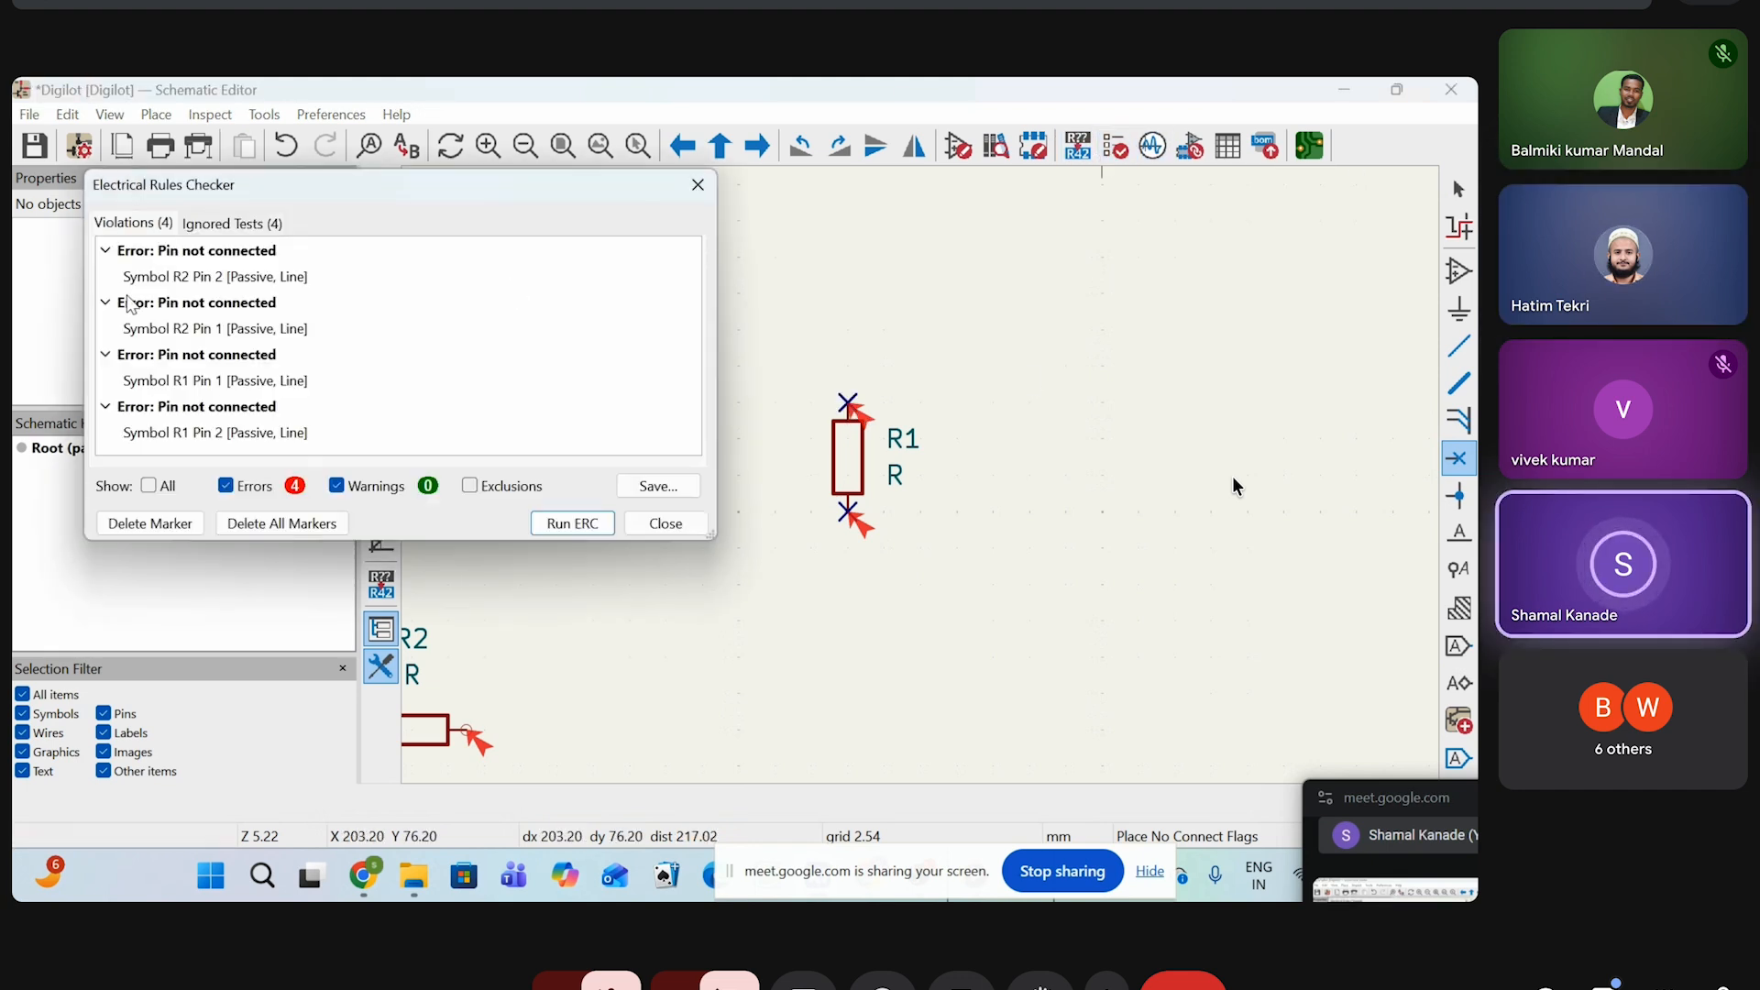
pyautogui.click(132, 274)
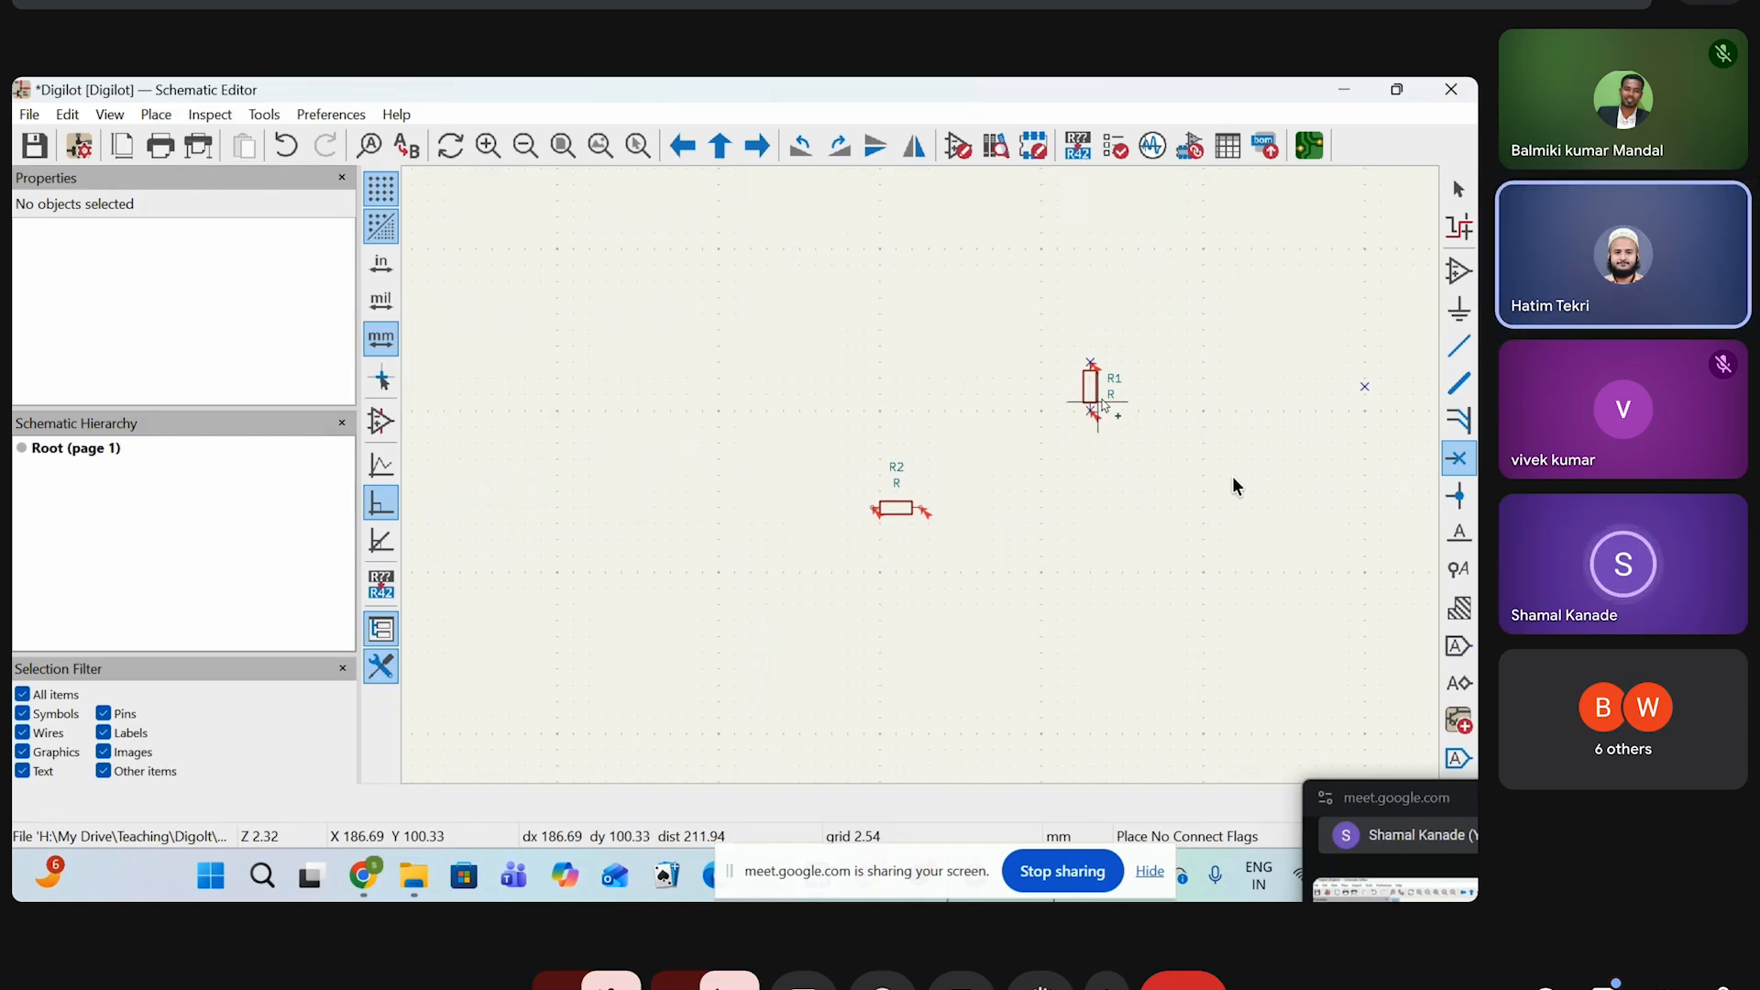
pyautogui.scroll(4, 1091, 412)
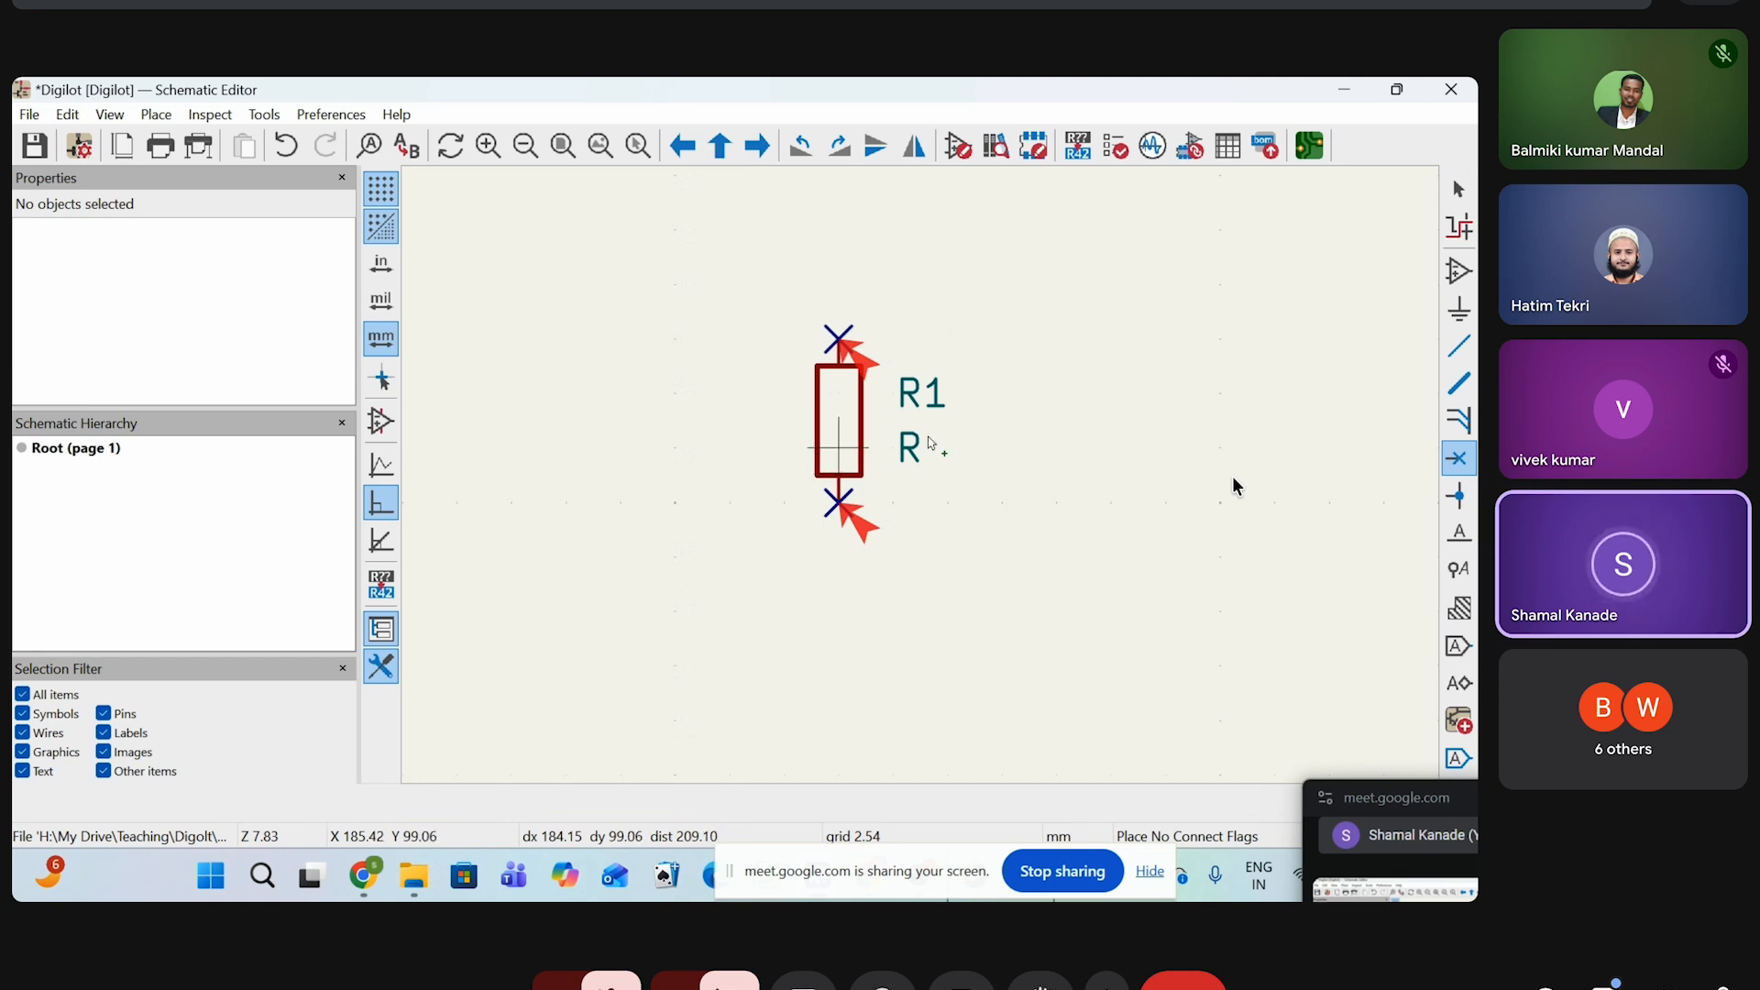
pyautogui.scroll(-2, 926, 486)
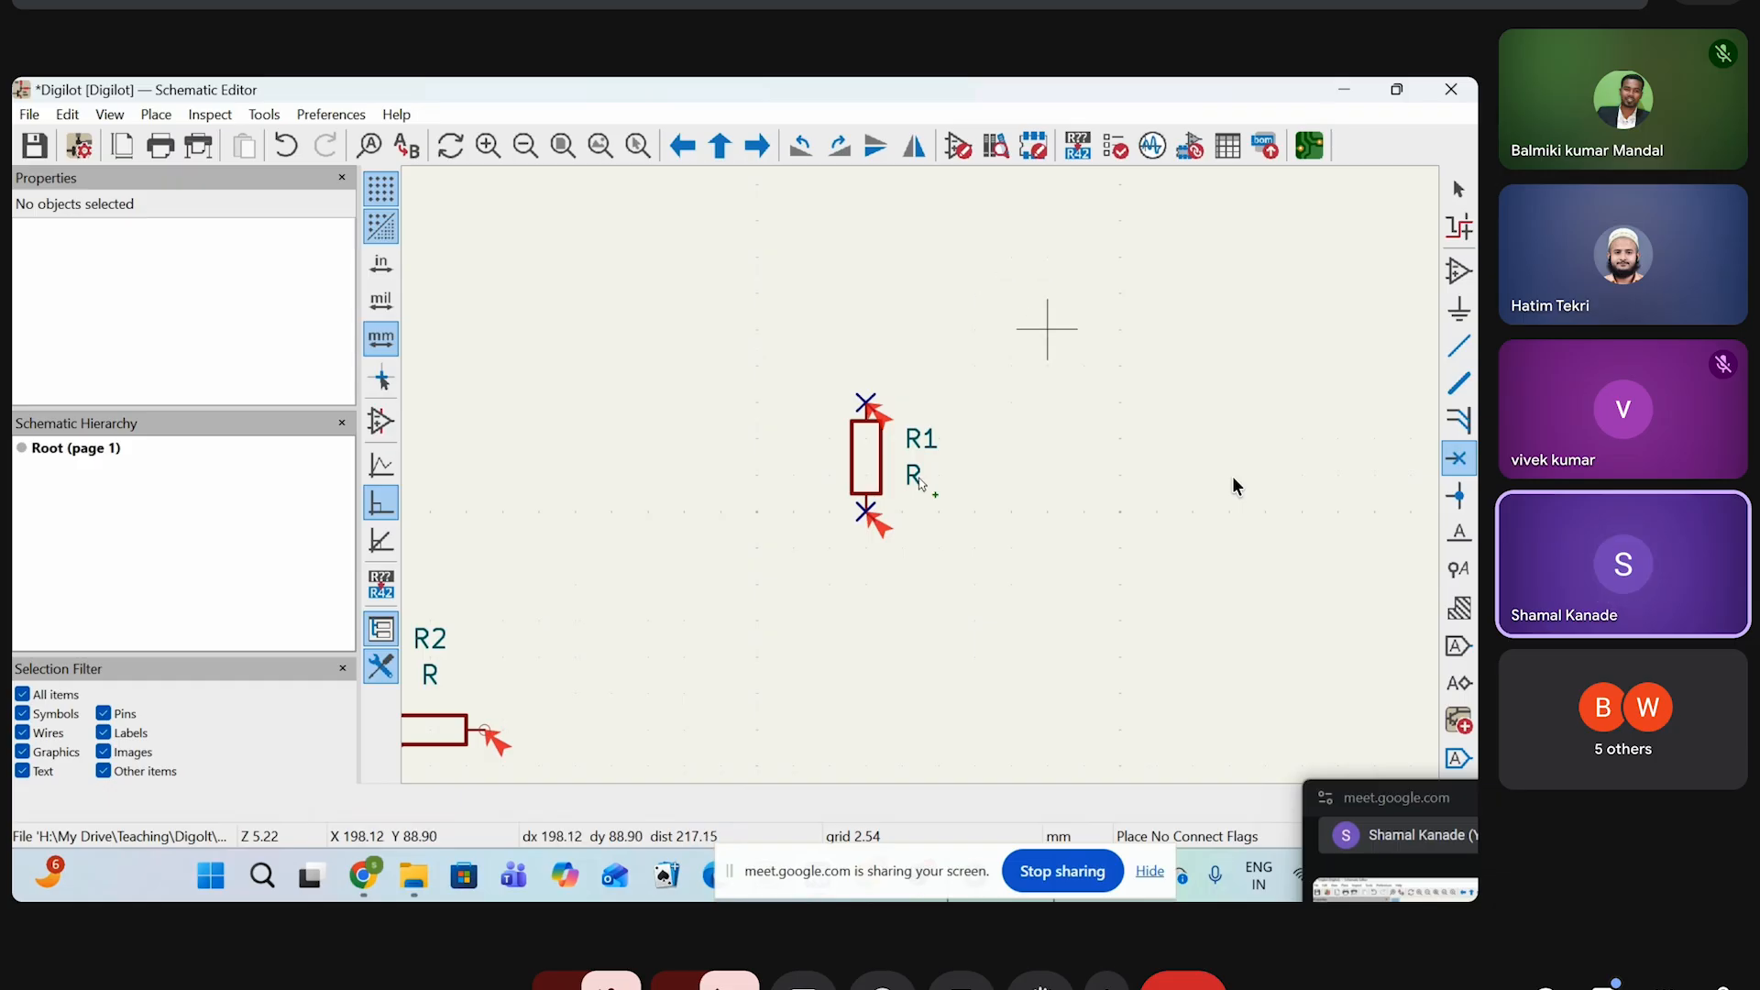
pyautogui.scroll(-1, 1045, 330)
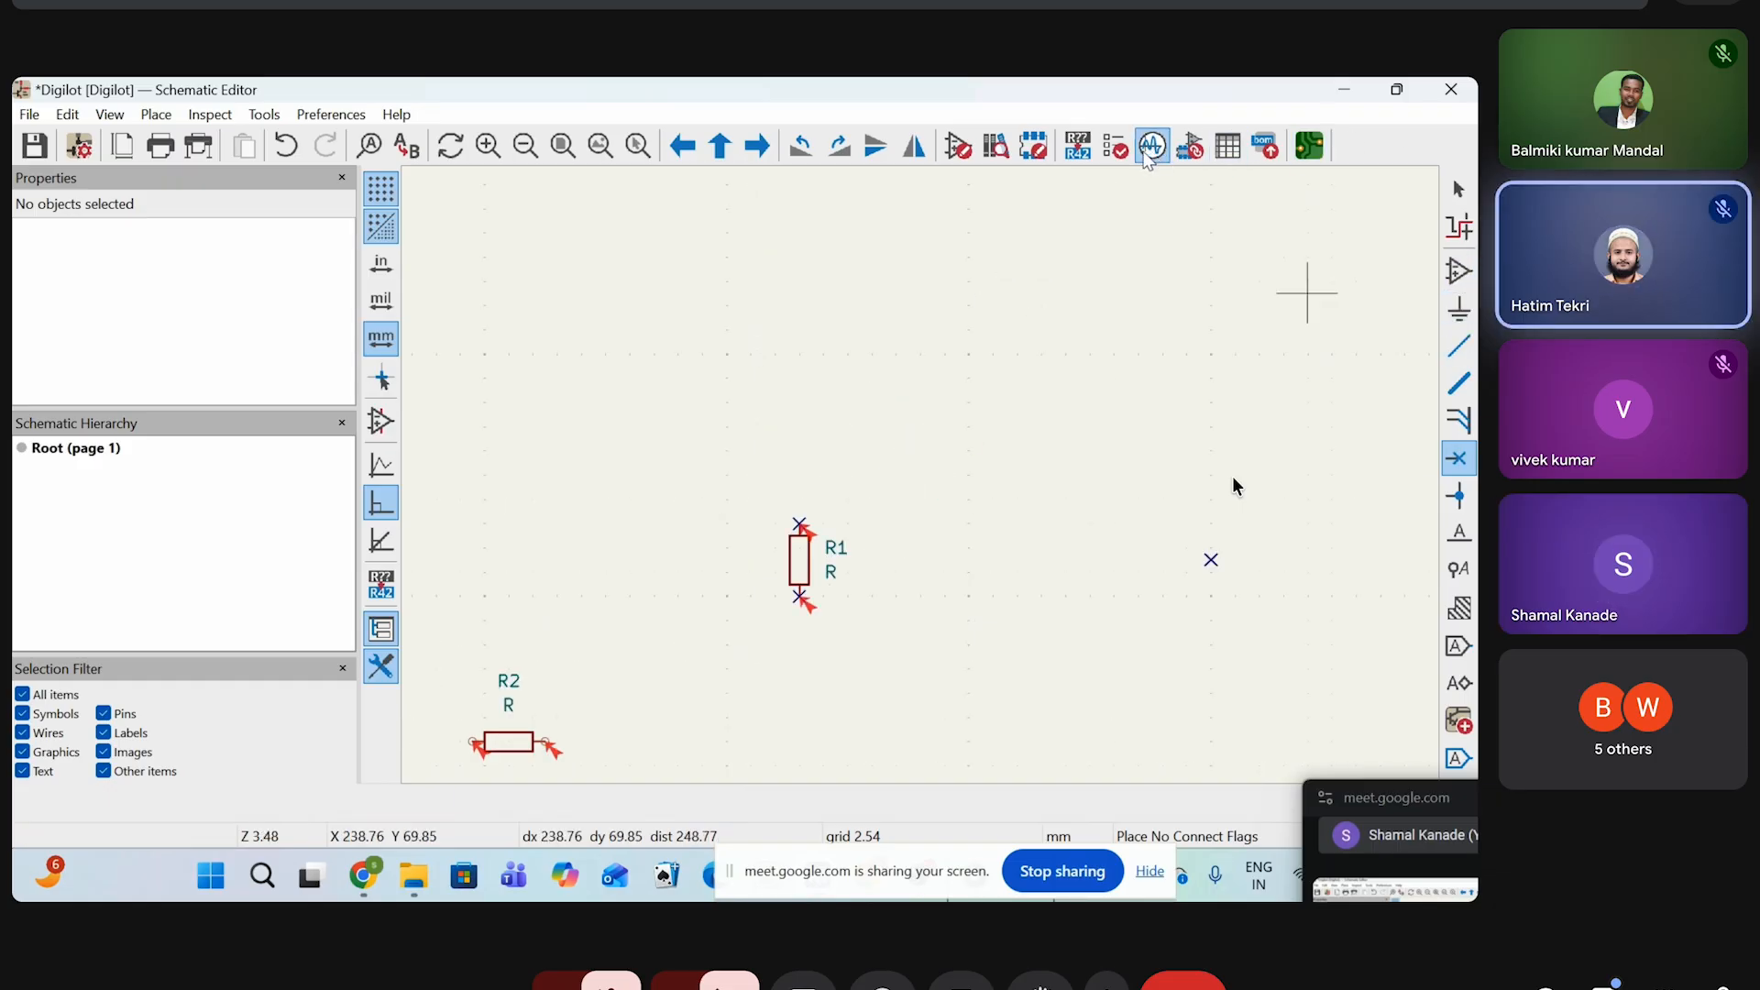
pyautogui.scroll(-1, 956, 389)
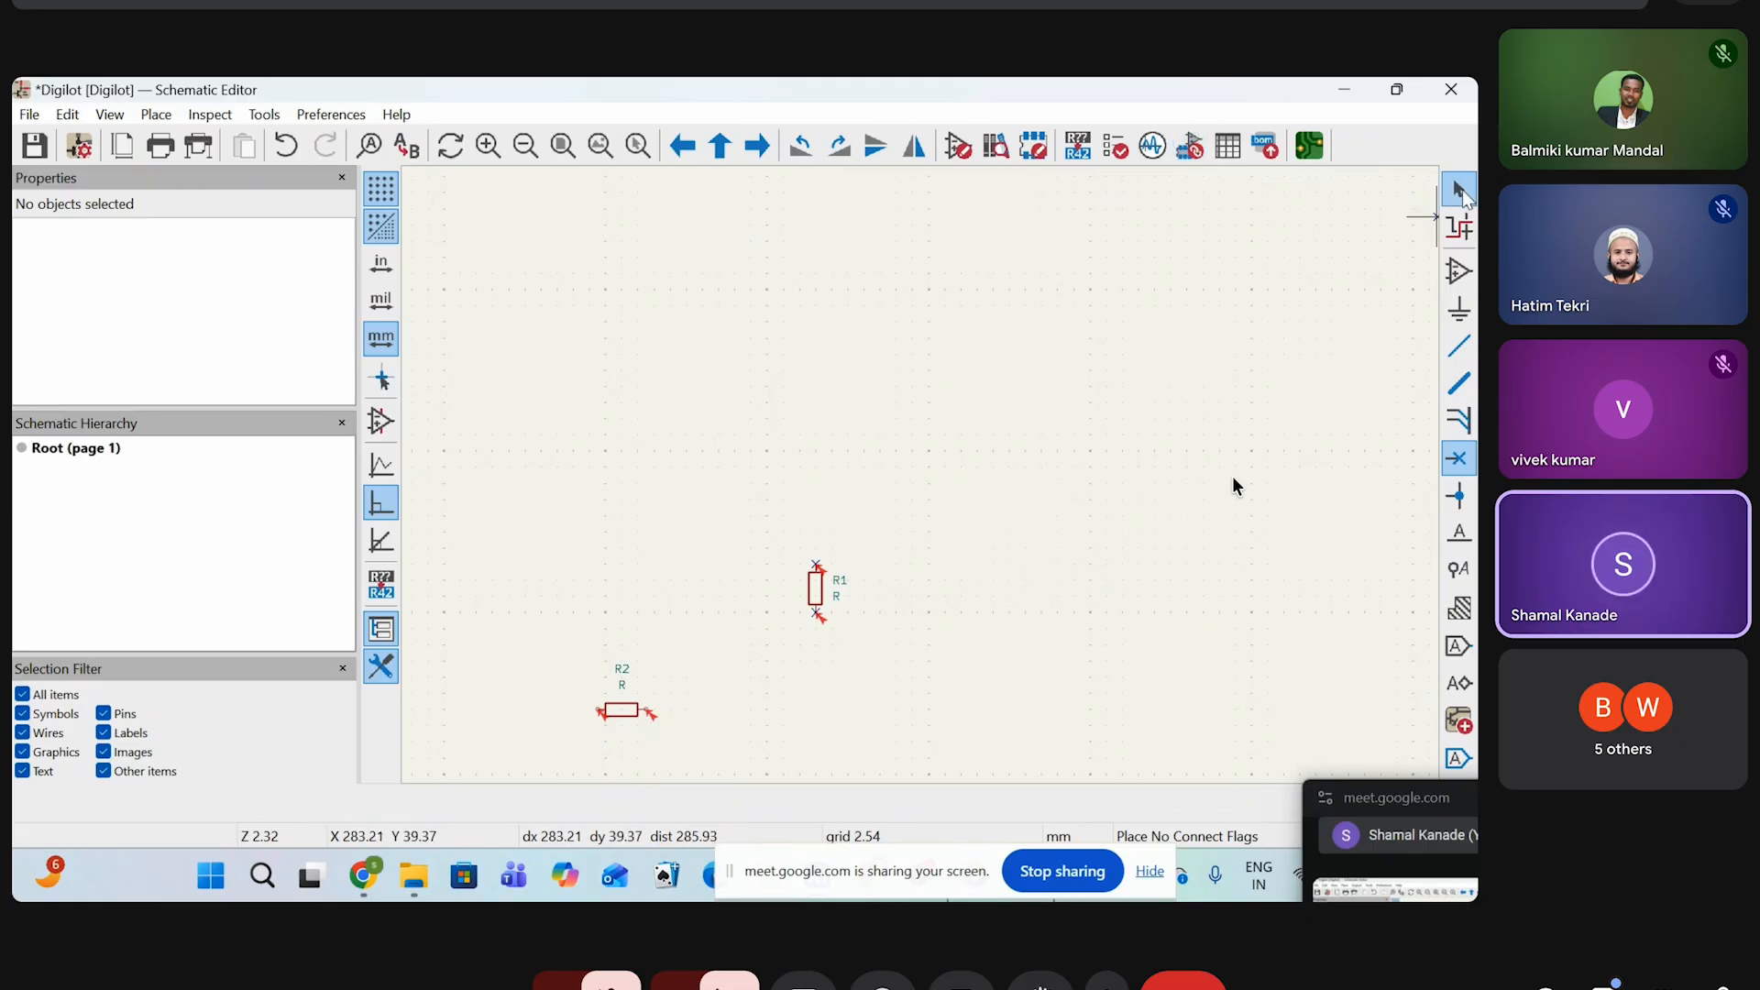
pyautogui.click(1462, 190)
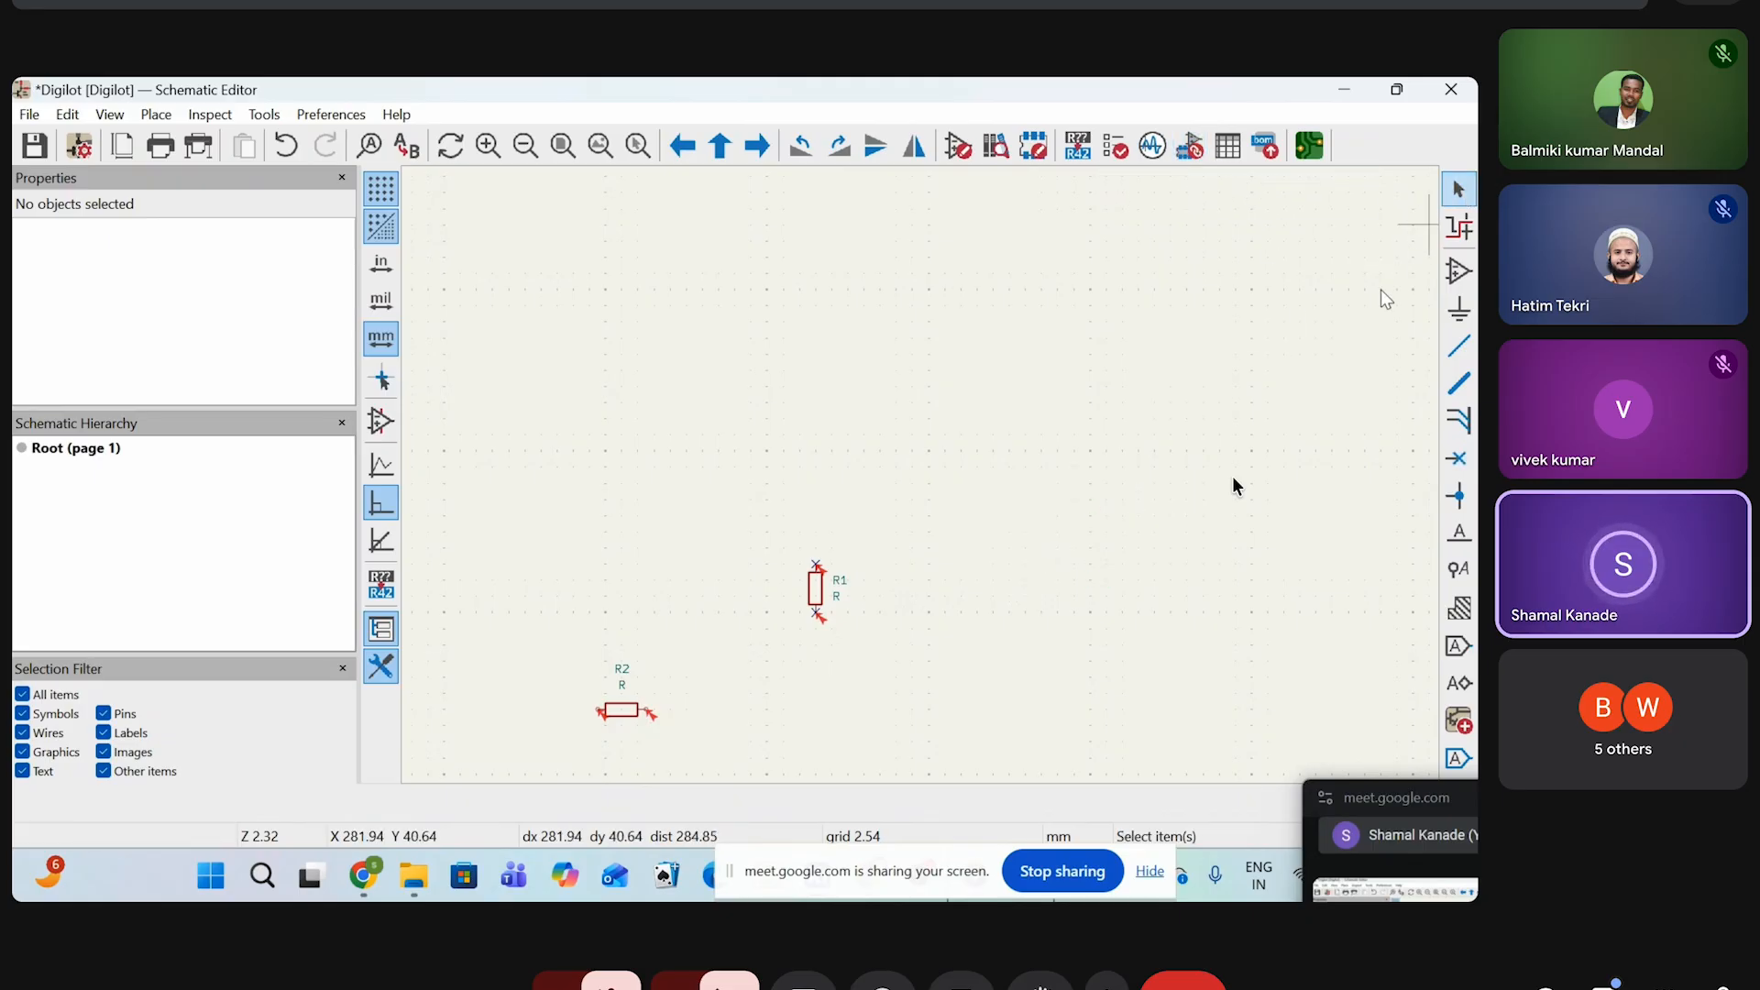
# Open the footprint assignment tool for R1, widen the footprint list and filter it to the Resistor_SMD library
pyautogui.click(1192, 148)
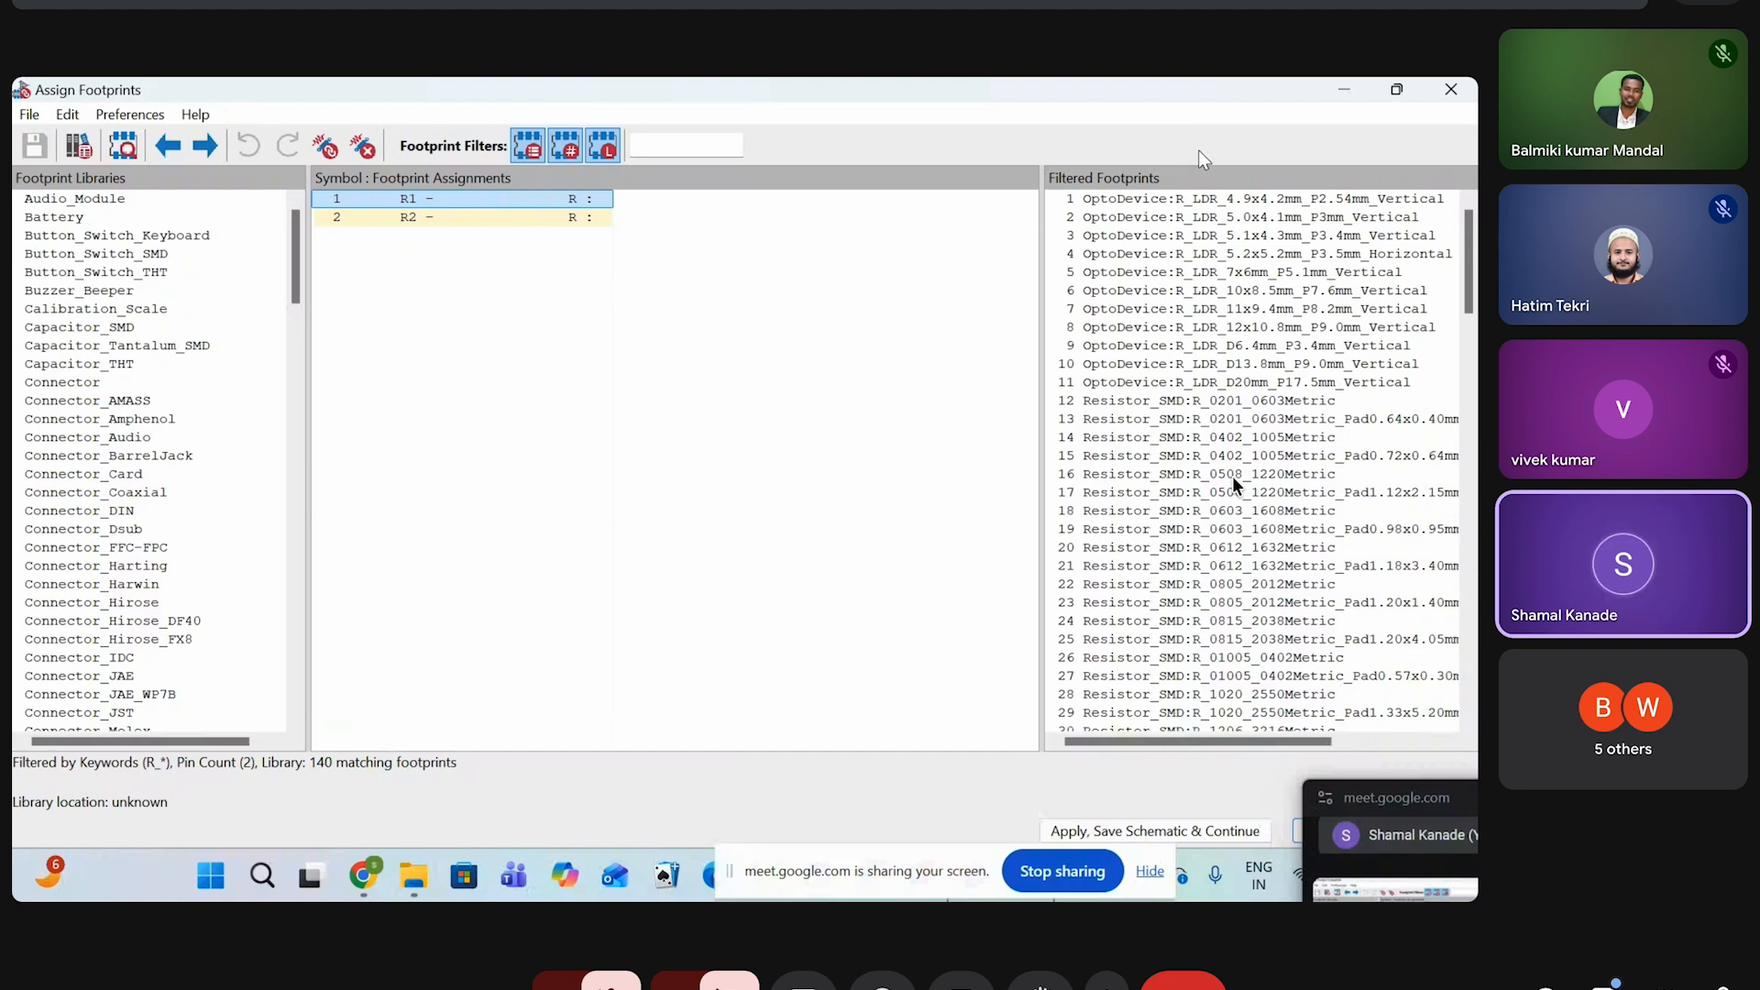
pyautogui.keyDown('shift'); pyautogui.click(410, 220); pyautogui.keyUp('shift')
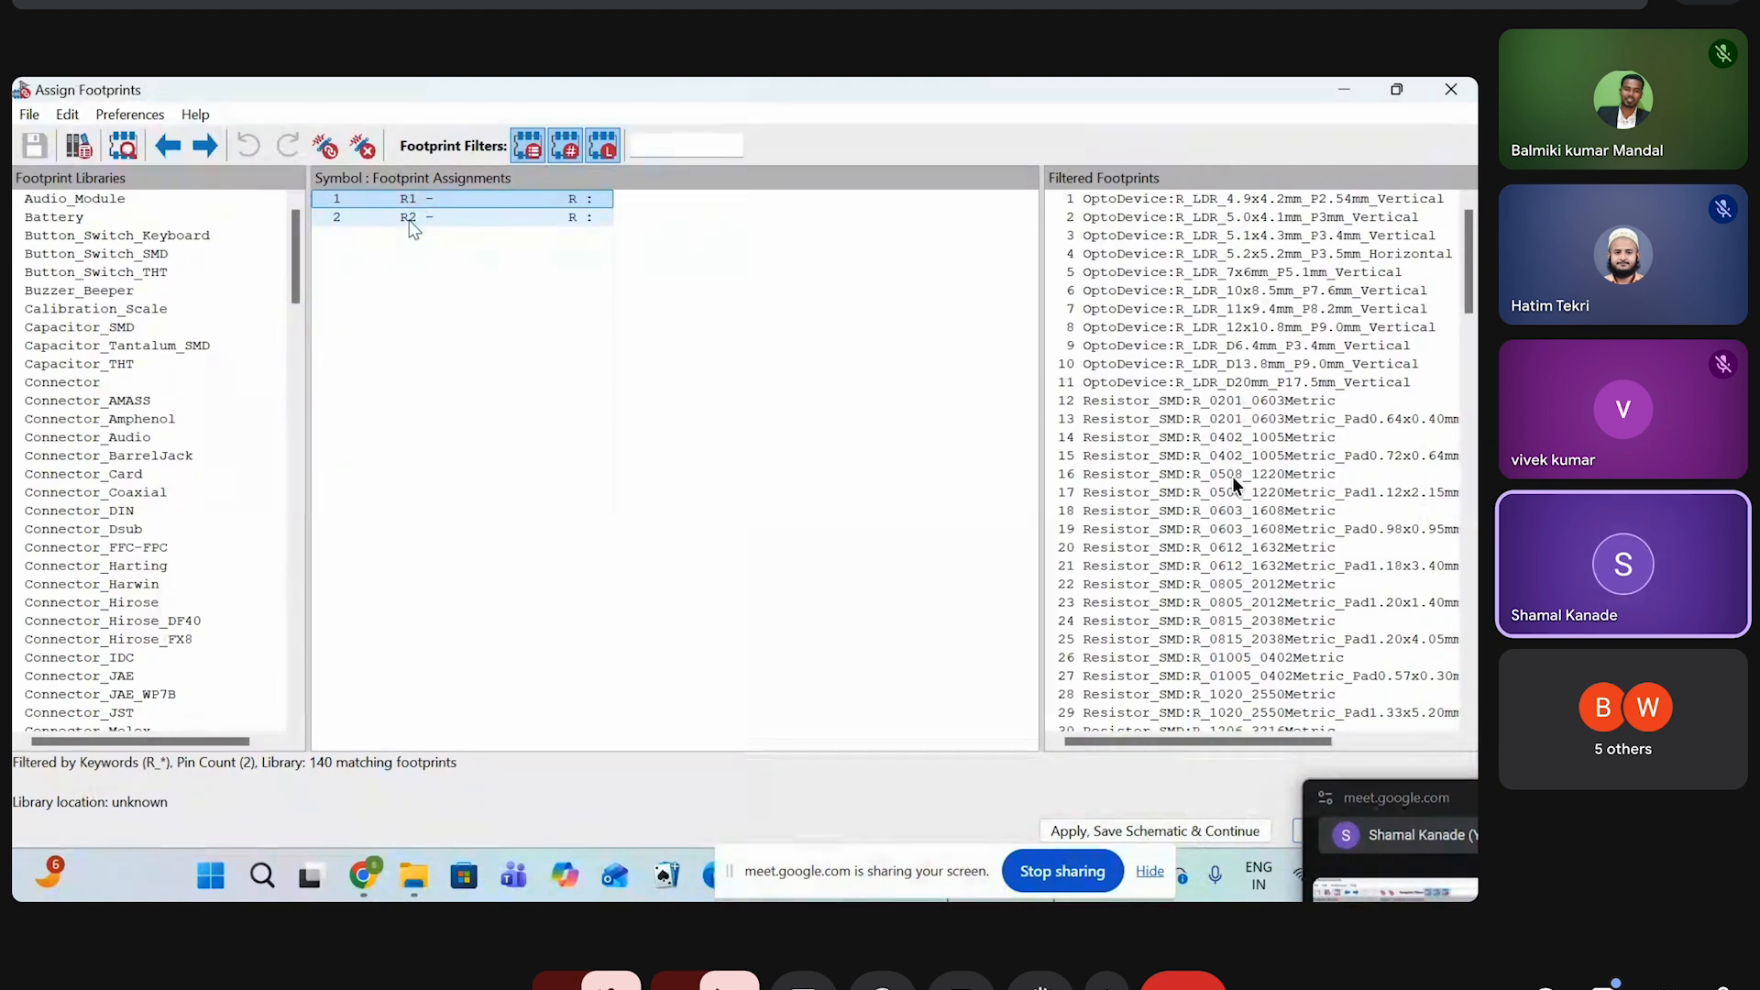
pyautogui.click(439, 201)
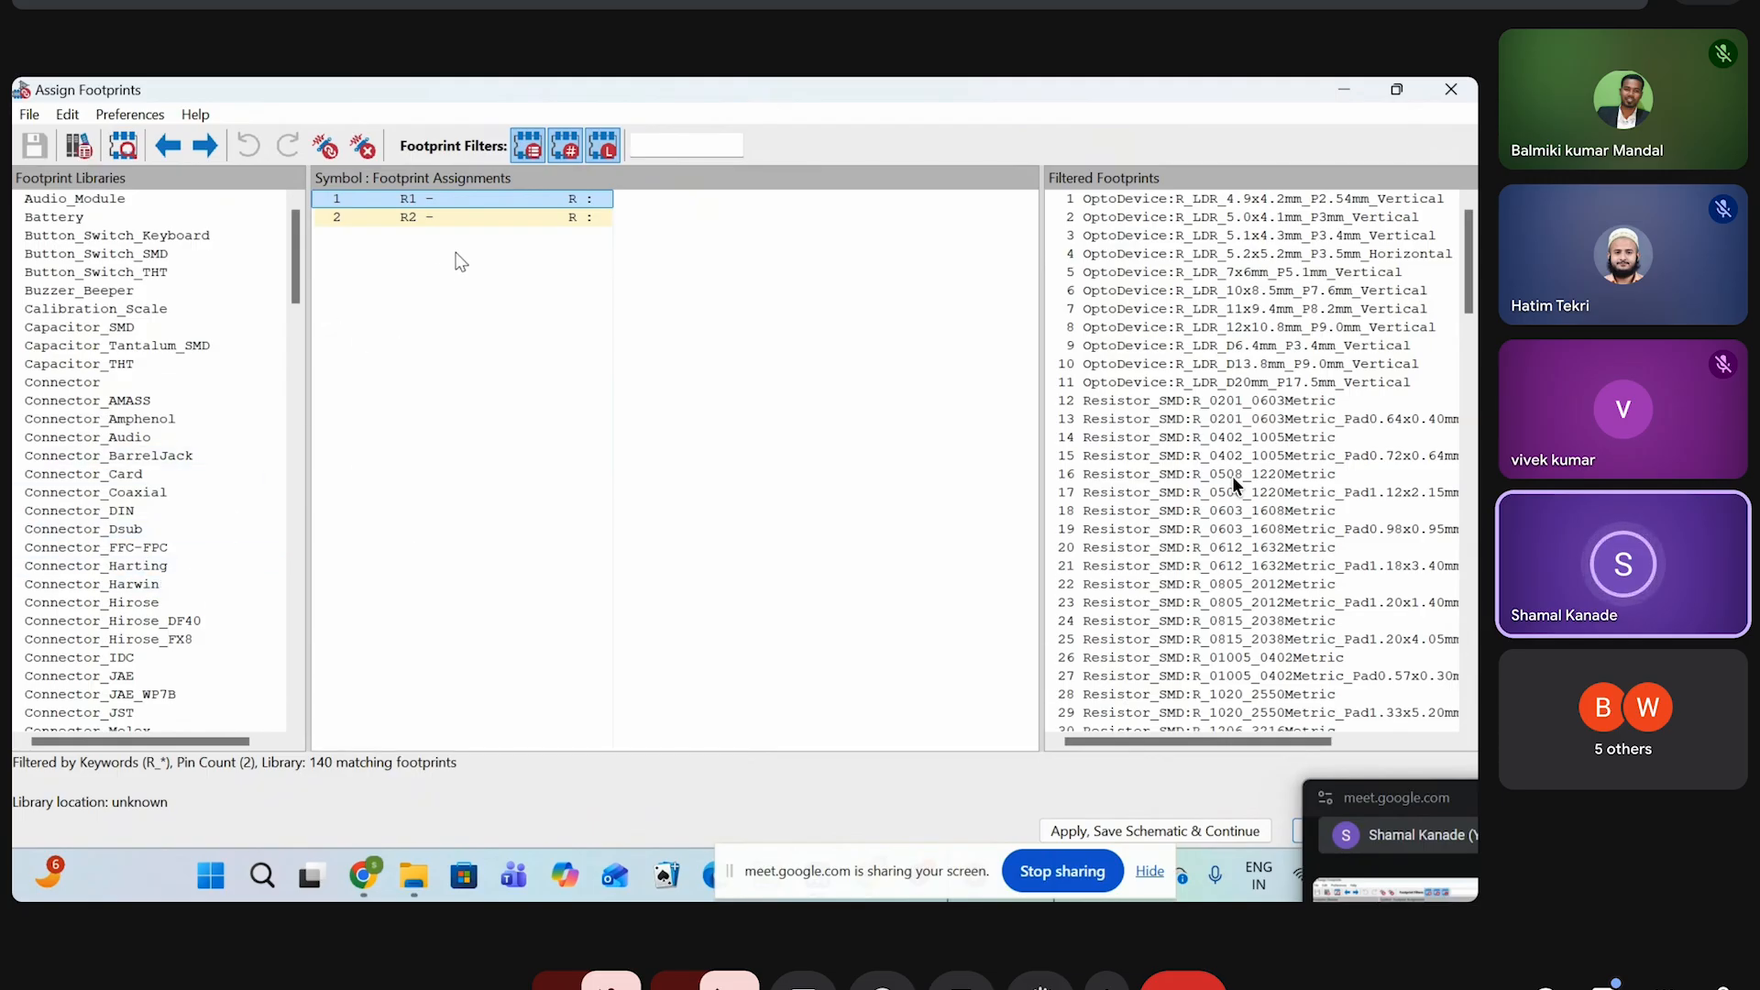
pyautogui.scroll(-15, 156, 606)
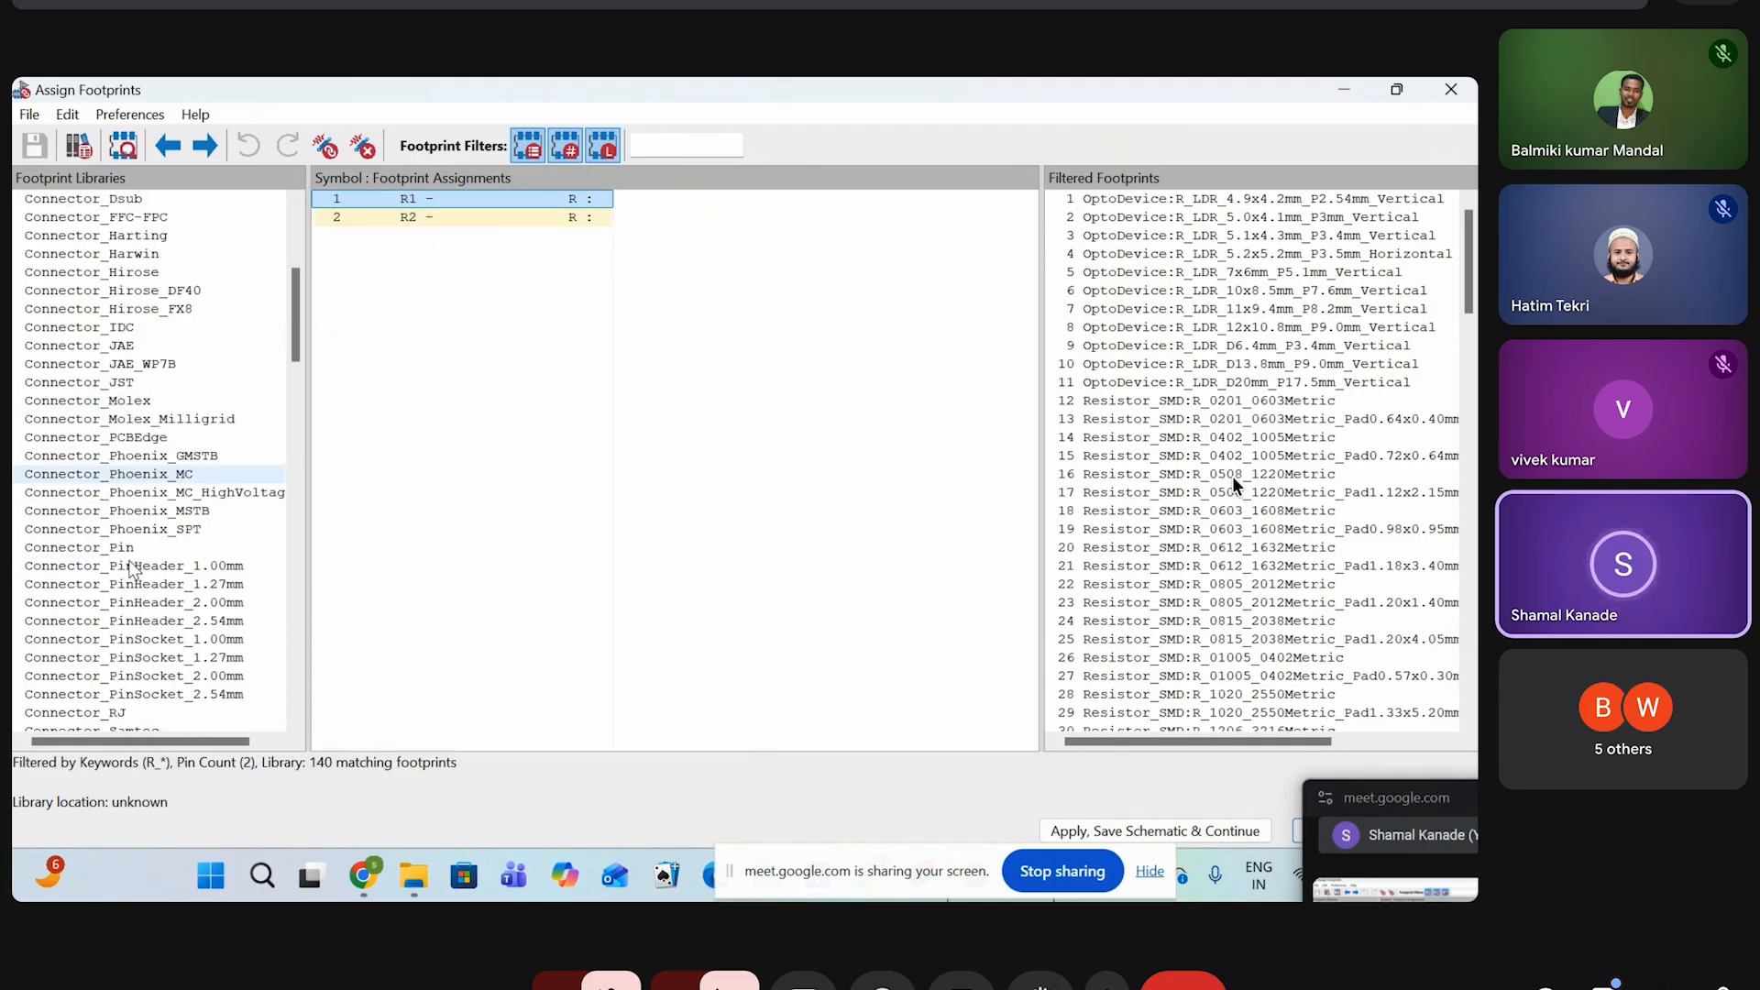
pyautogui.scroll(-18, 154, 620)
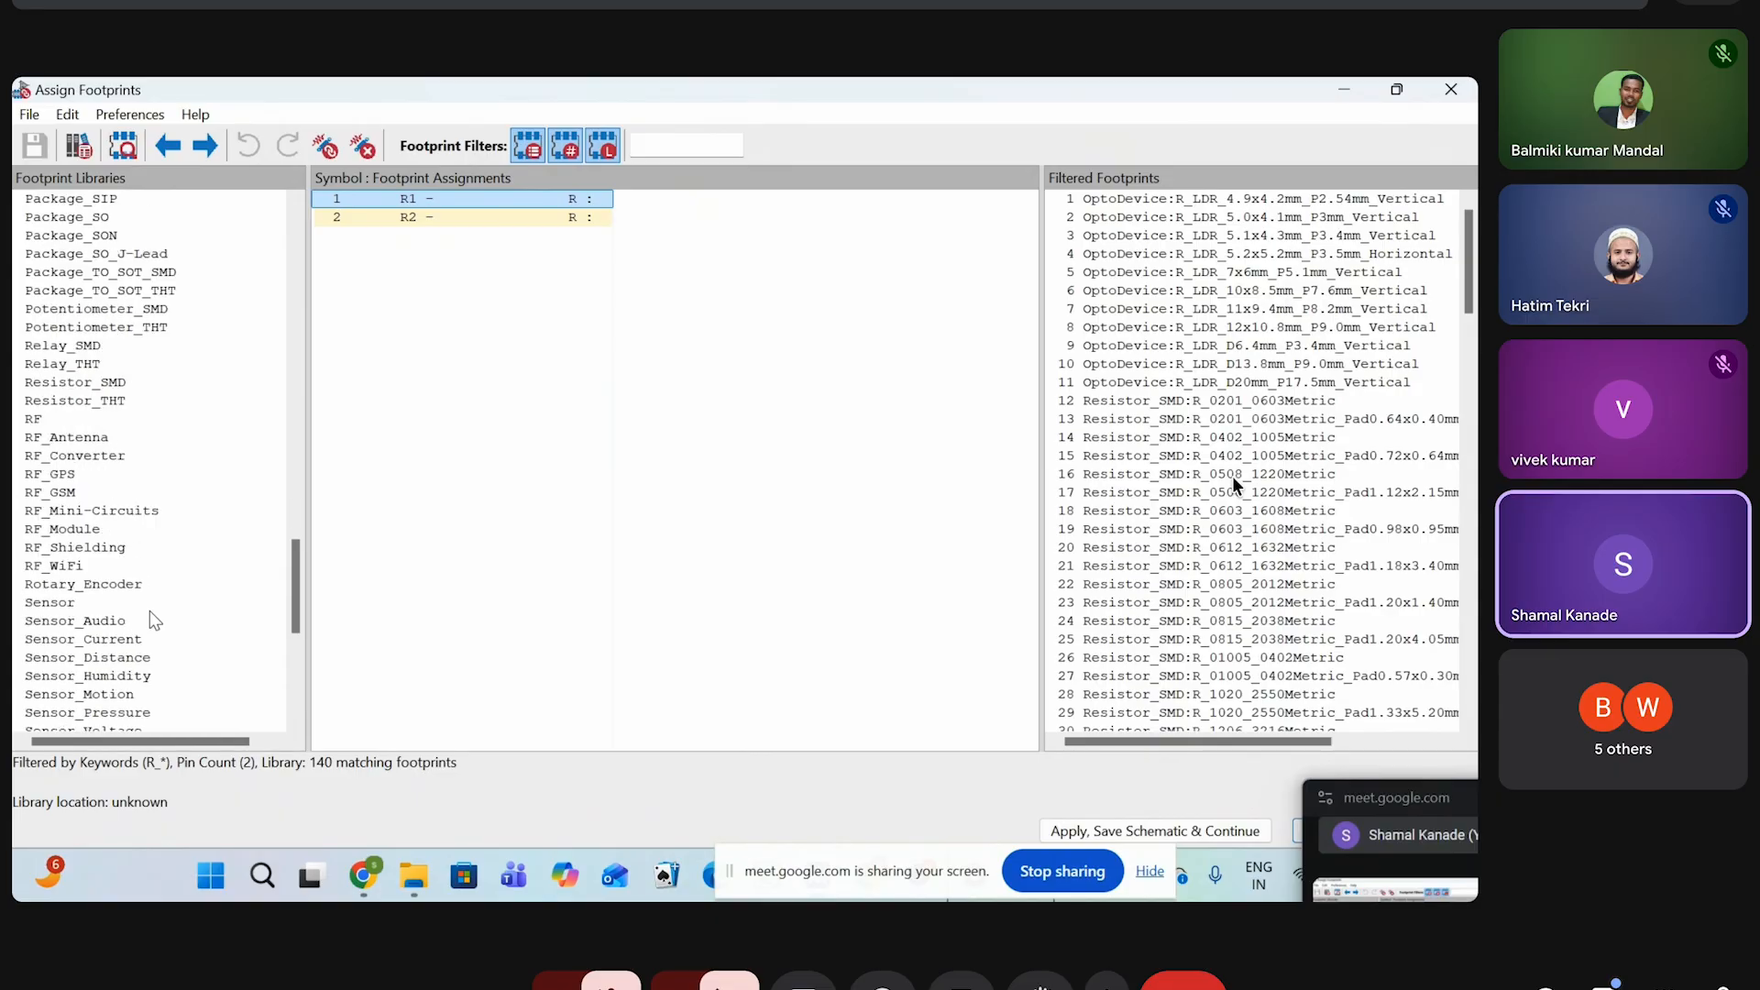
pyautogui.click(58, 384)
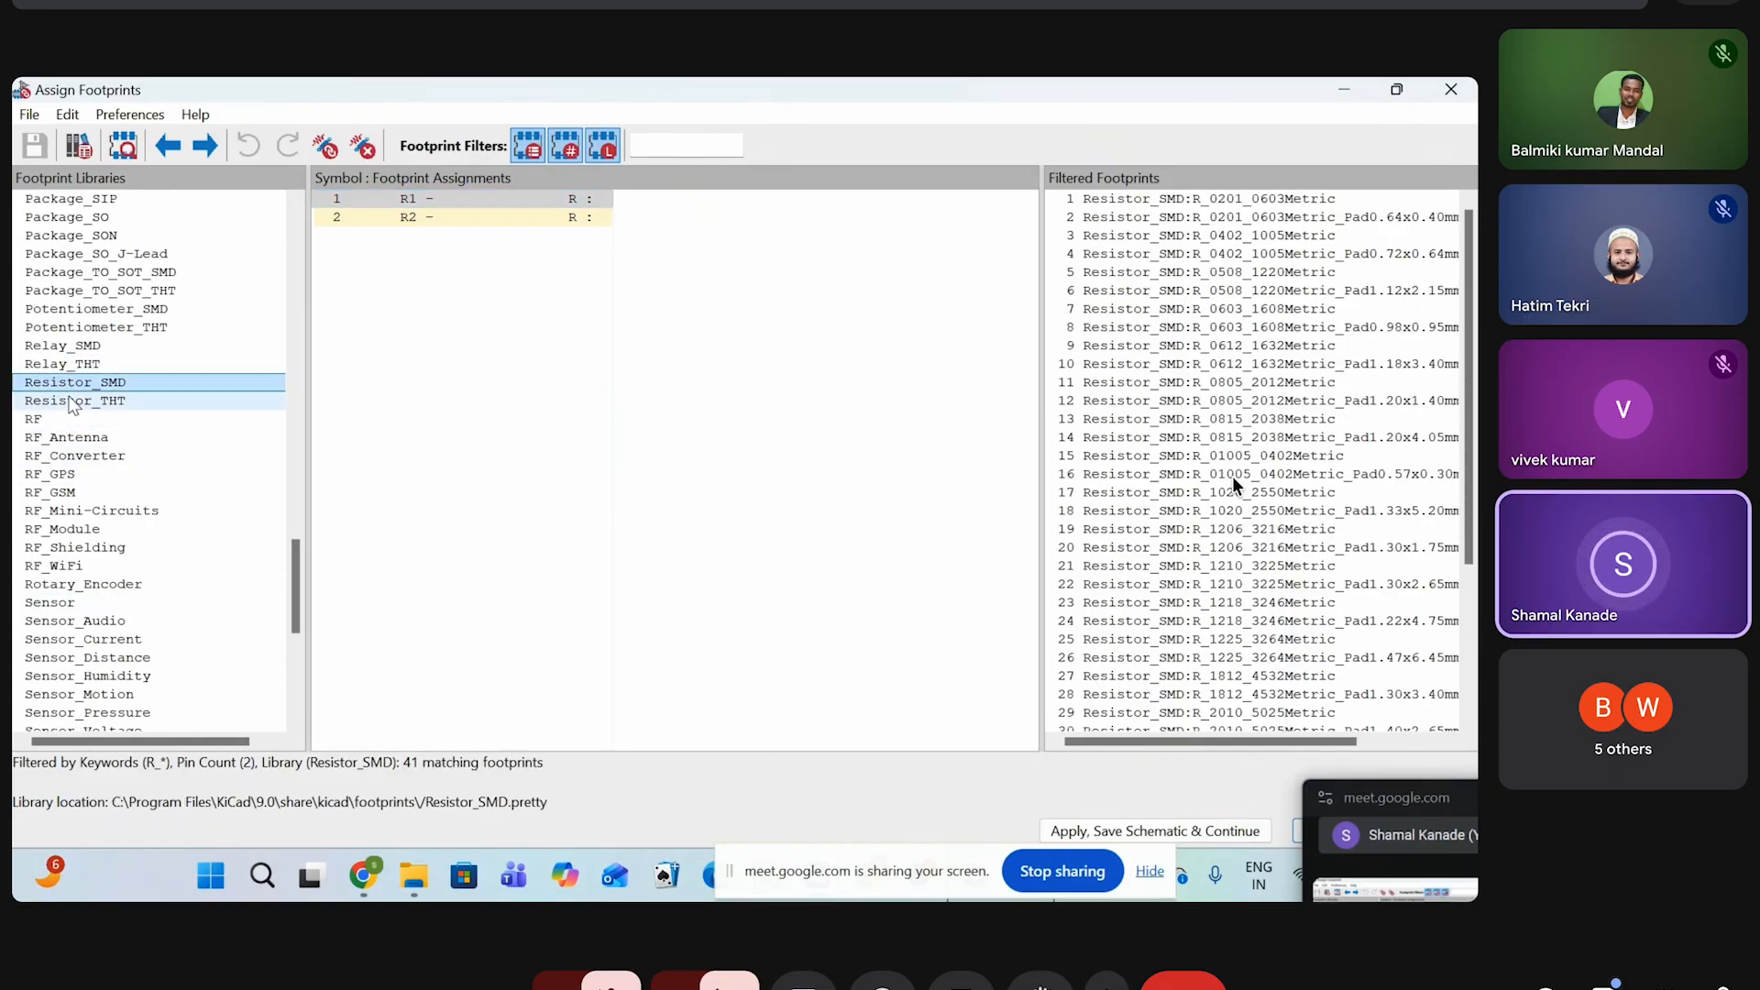
pyautogui.click(60, 400)
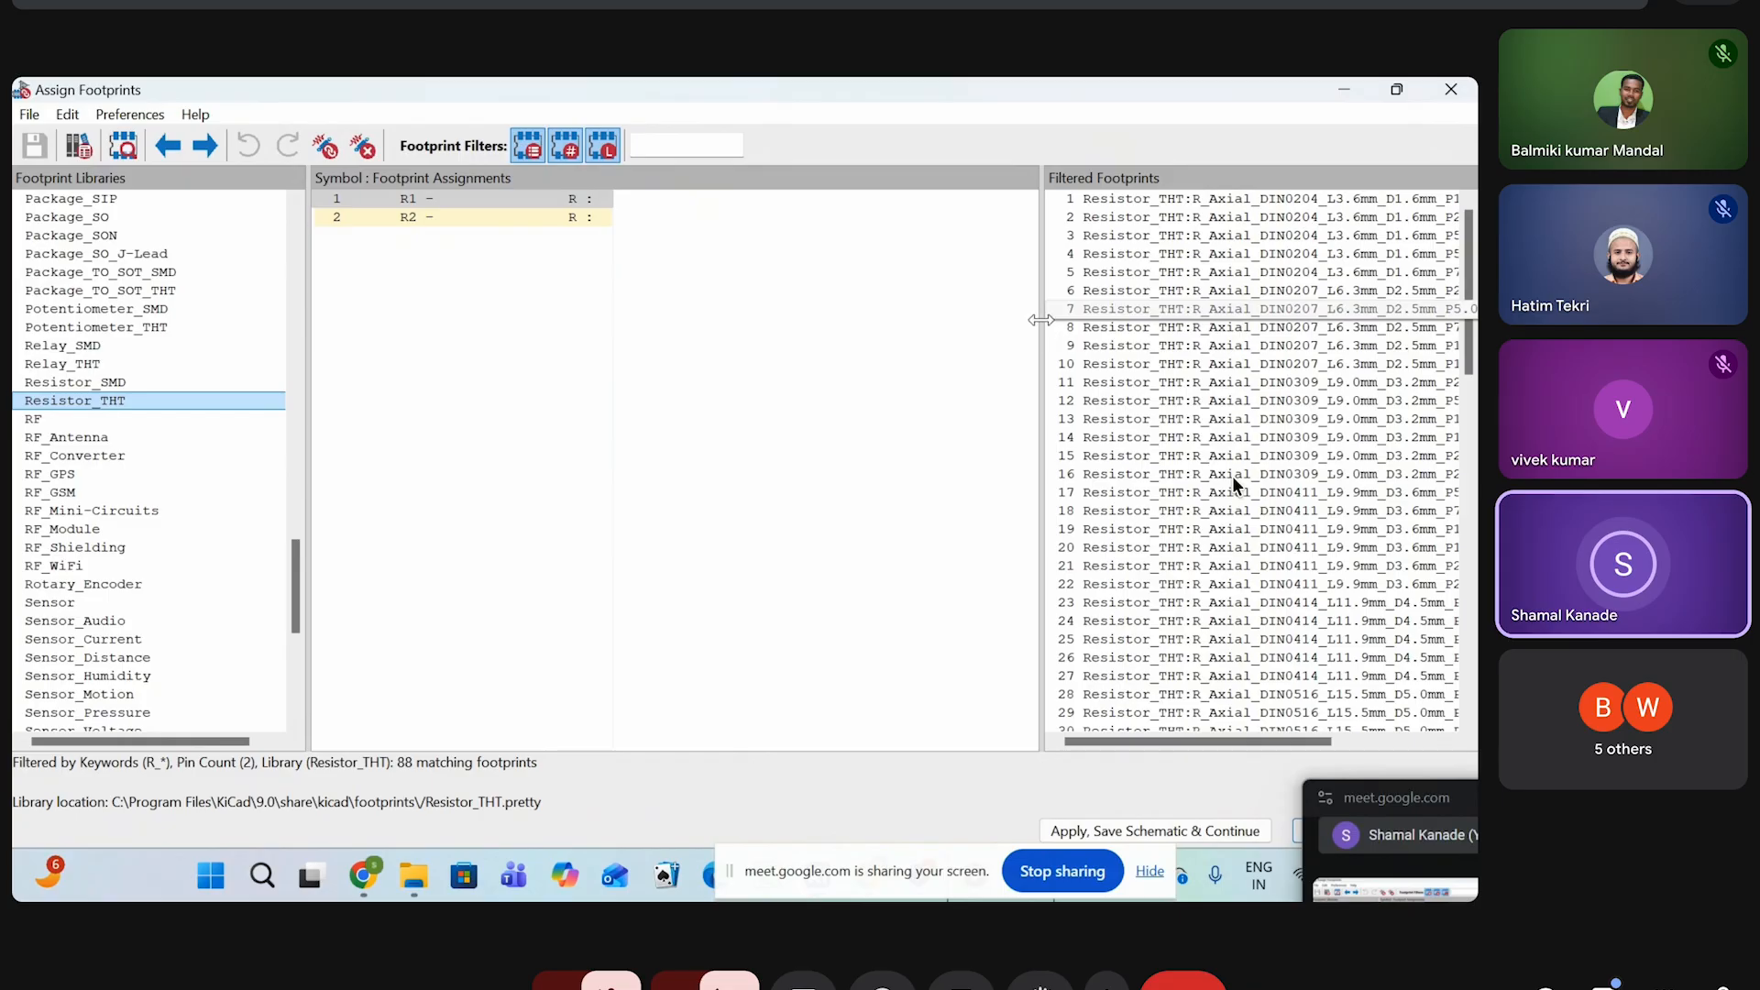
pyautogui.moveTo(1042, 330); pyautogui.dragTo(853, 361)
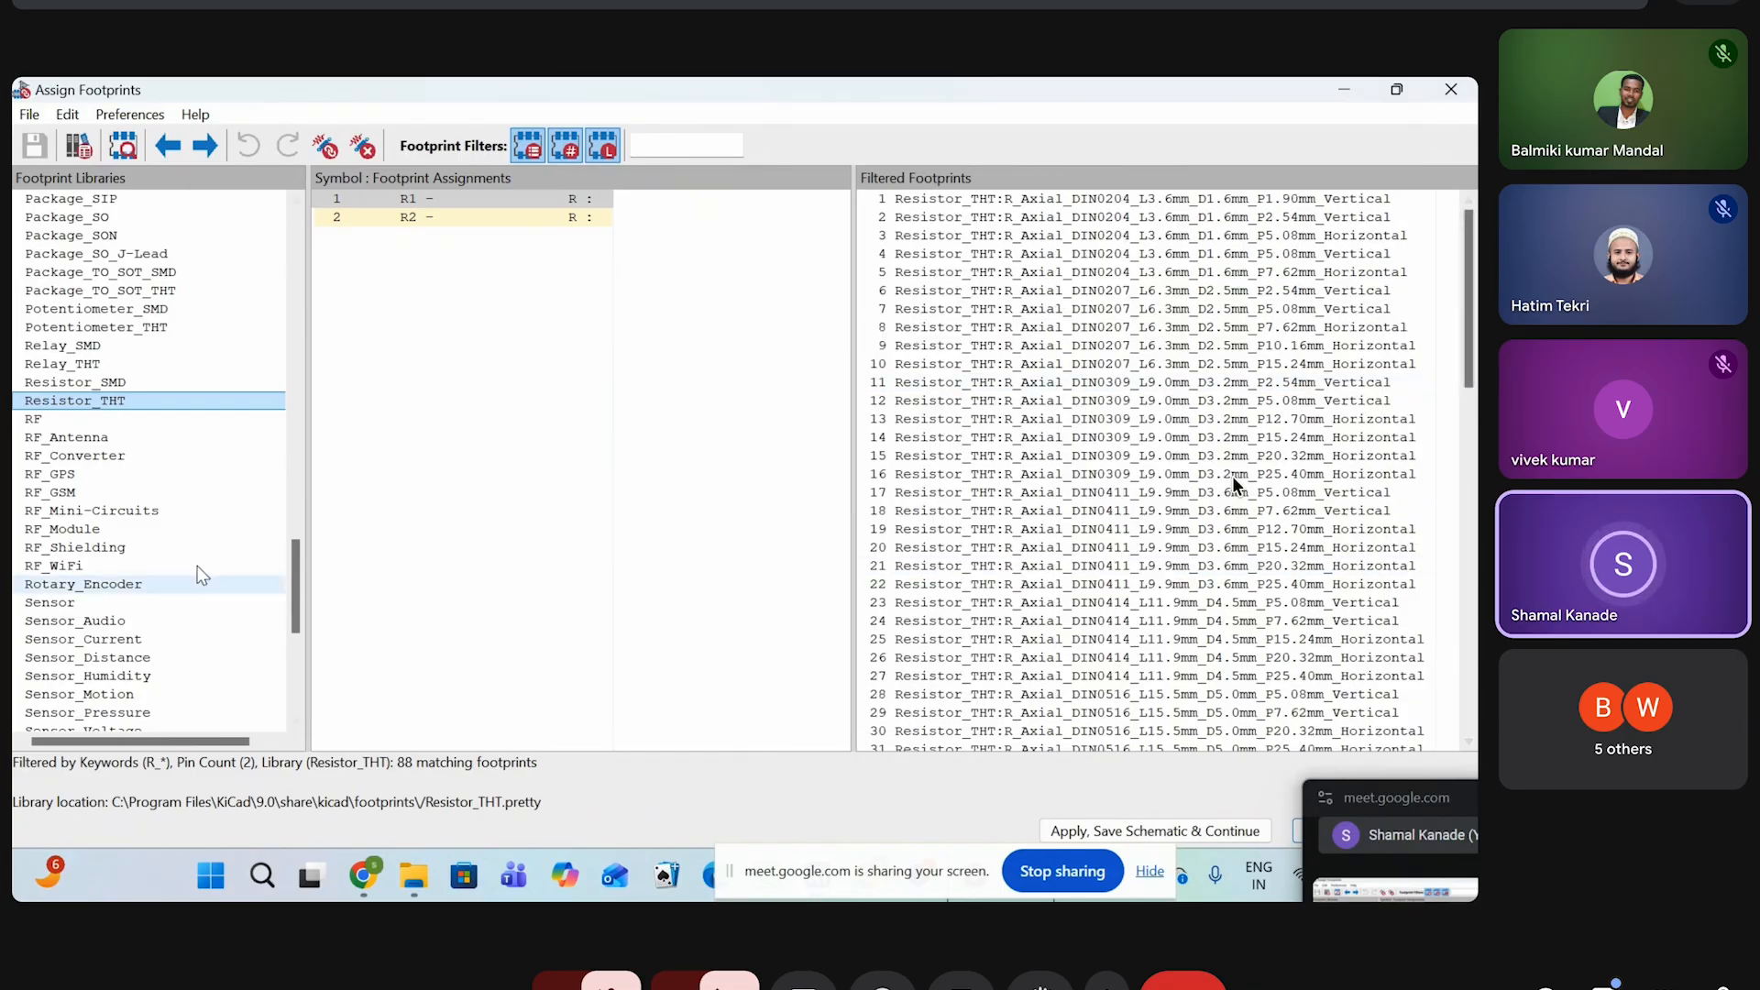
pyautogui.click(75, 382)
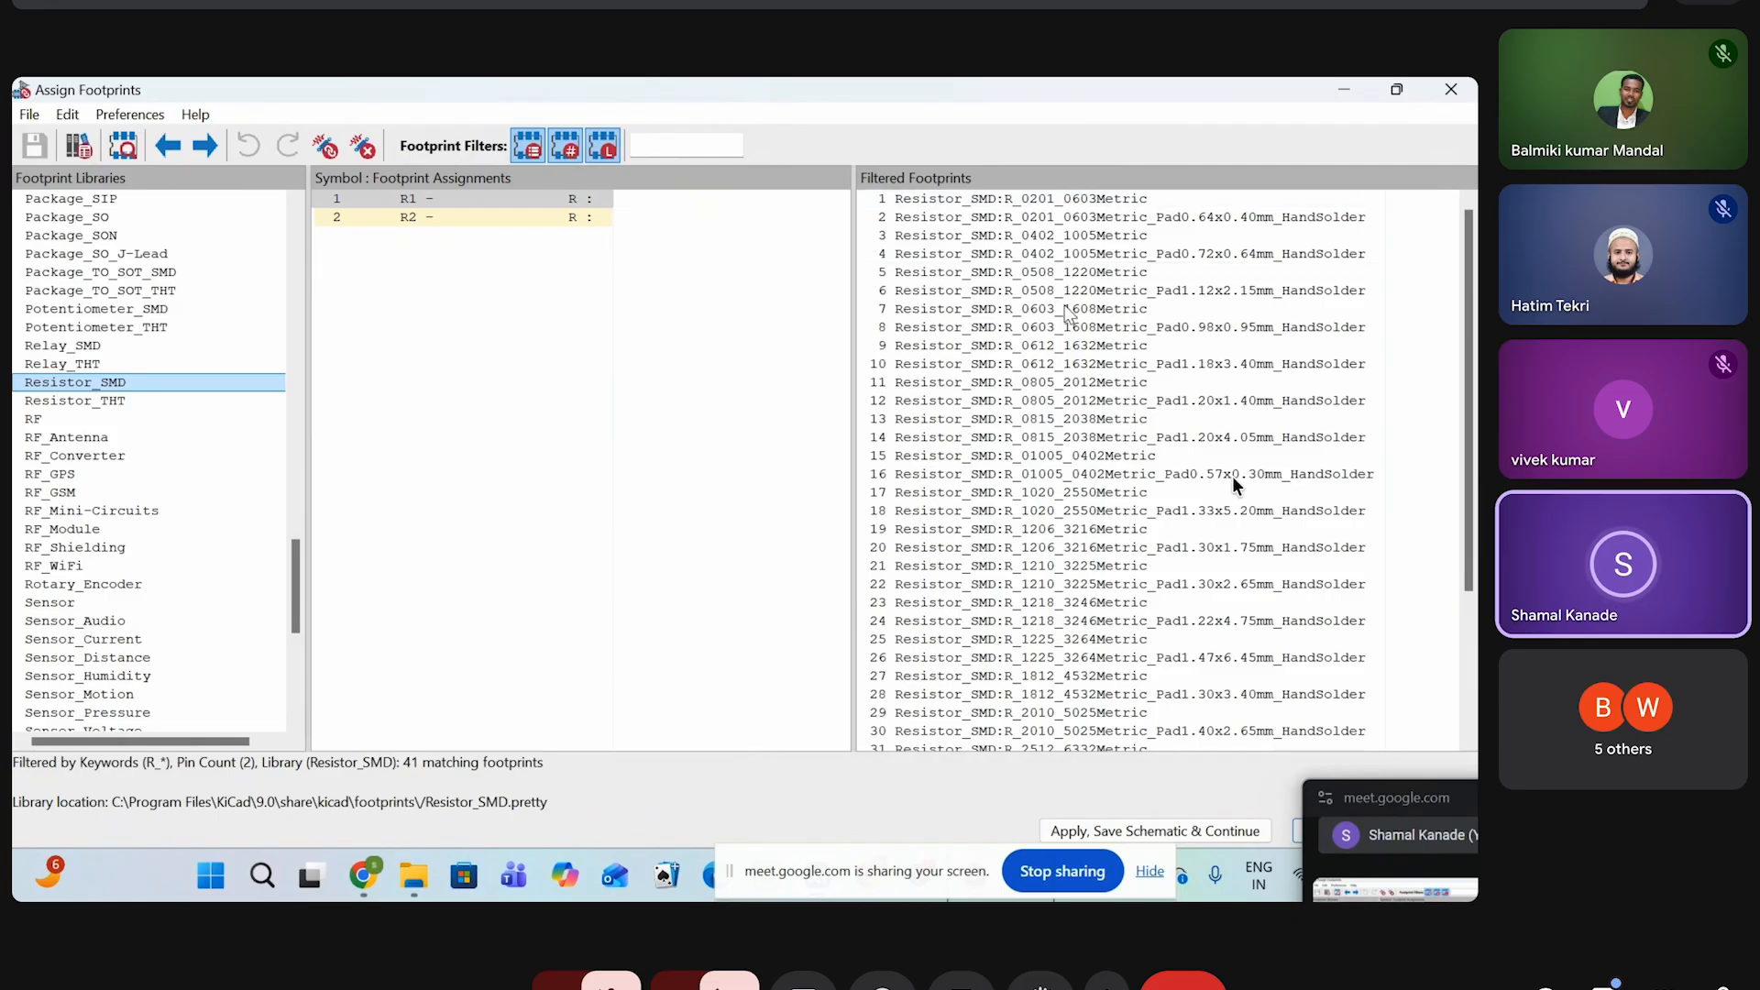
# Preview the R_1206_3216Metric_Pad1.30x1.75mm_HandSolder footprint in the footprint viewer and in 3D
pyautogui.click(1082, 548)
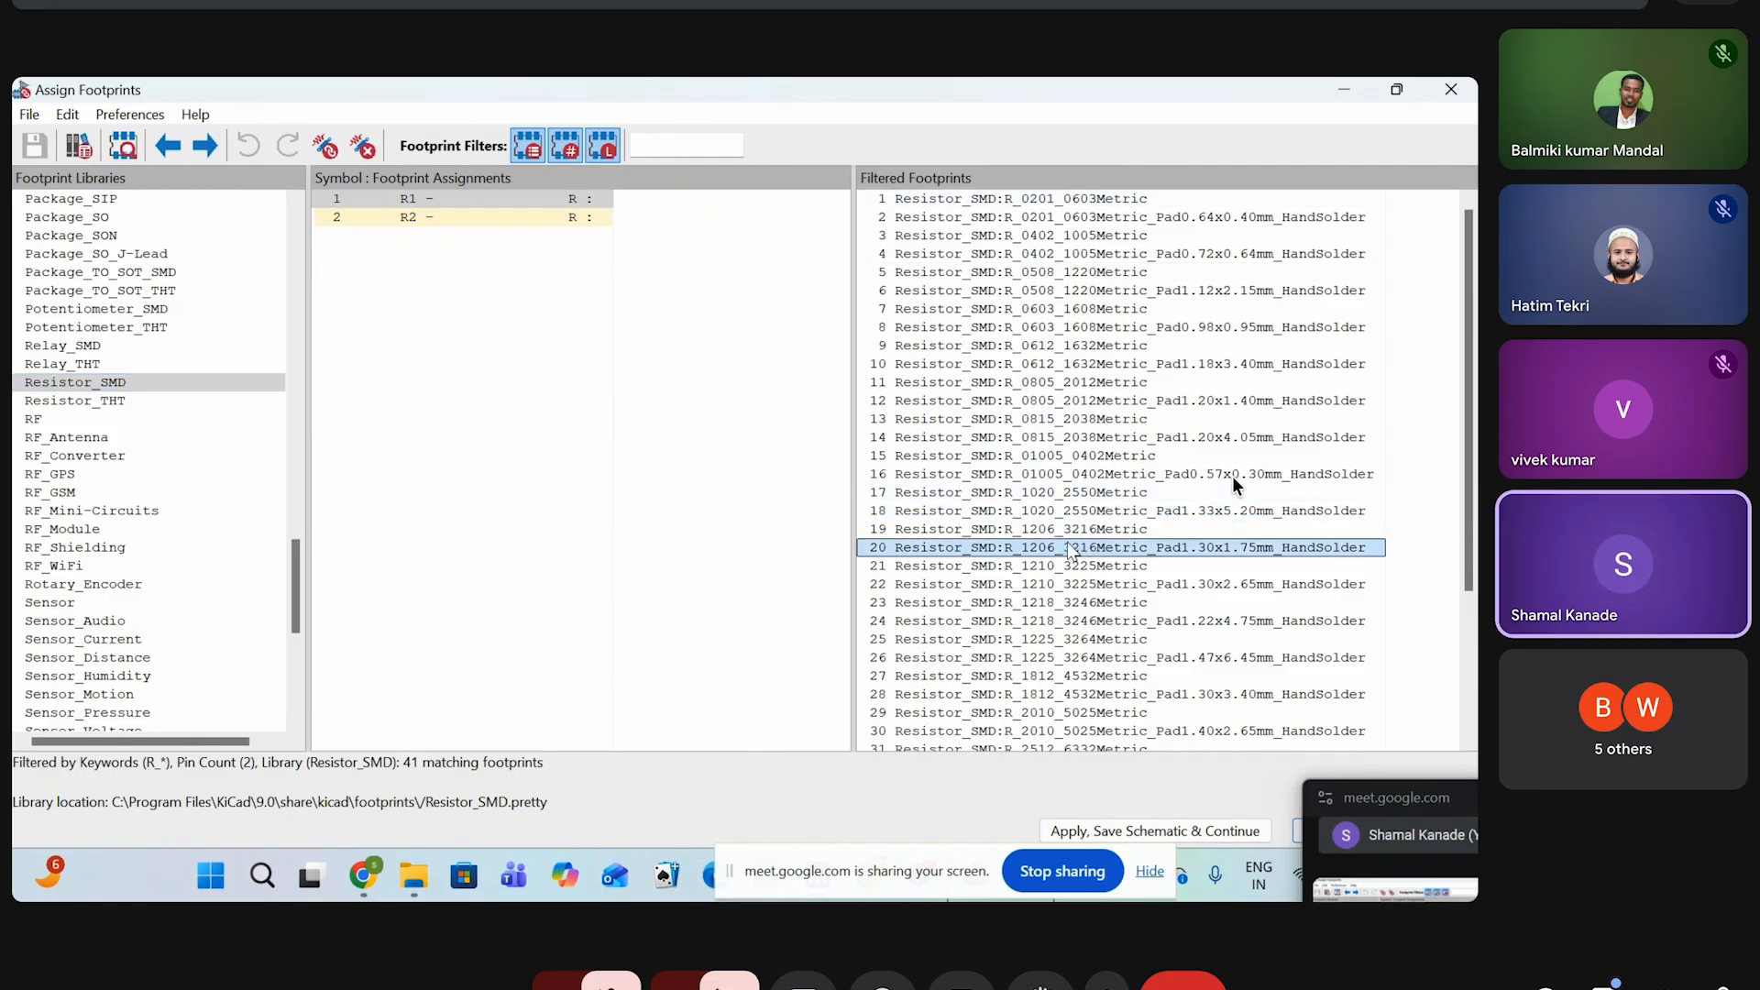
pyautogui.click(127, 147)
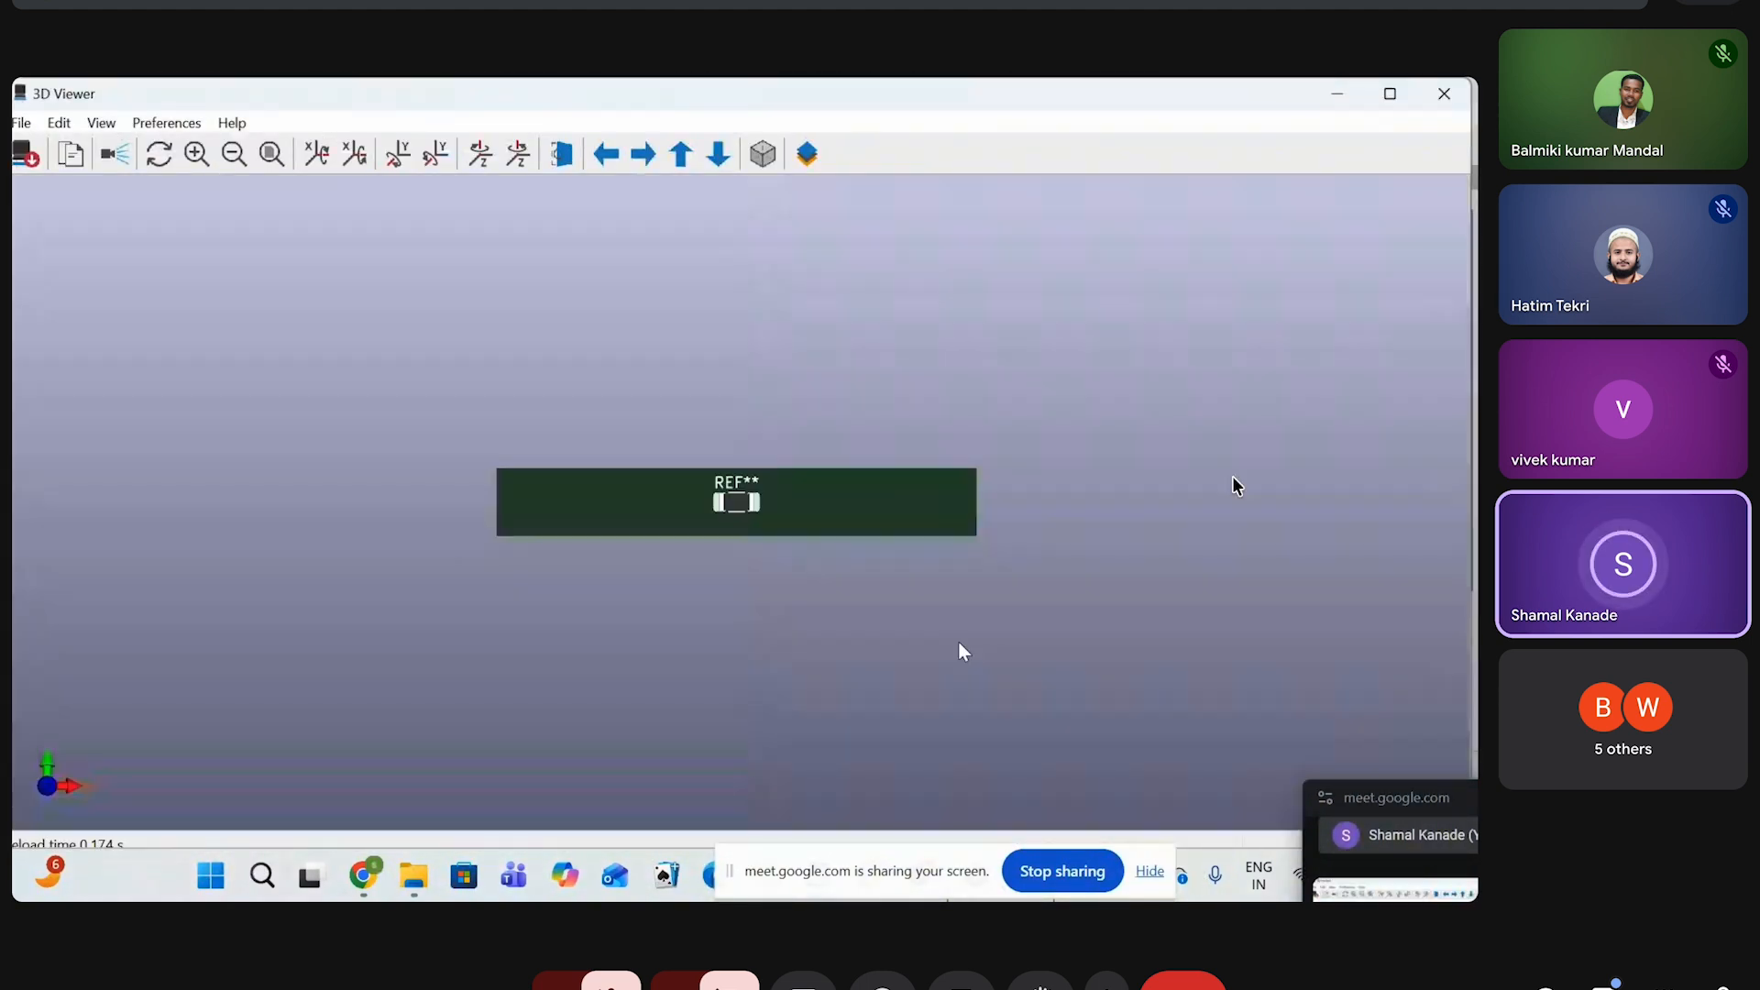
pyautogui.moveTo(789, 565); pyautogui.dragTo(793, 440)
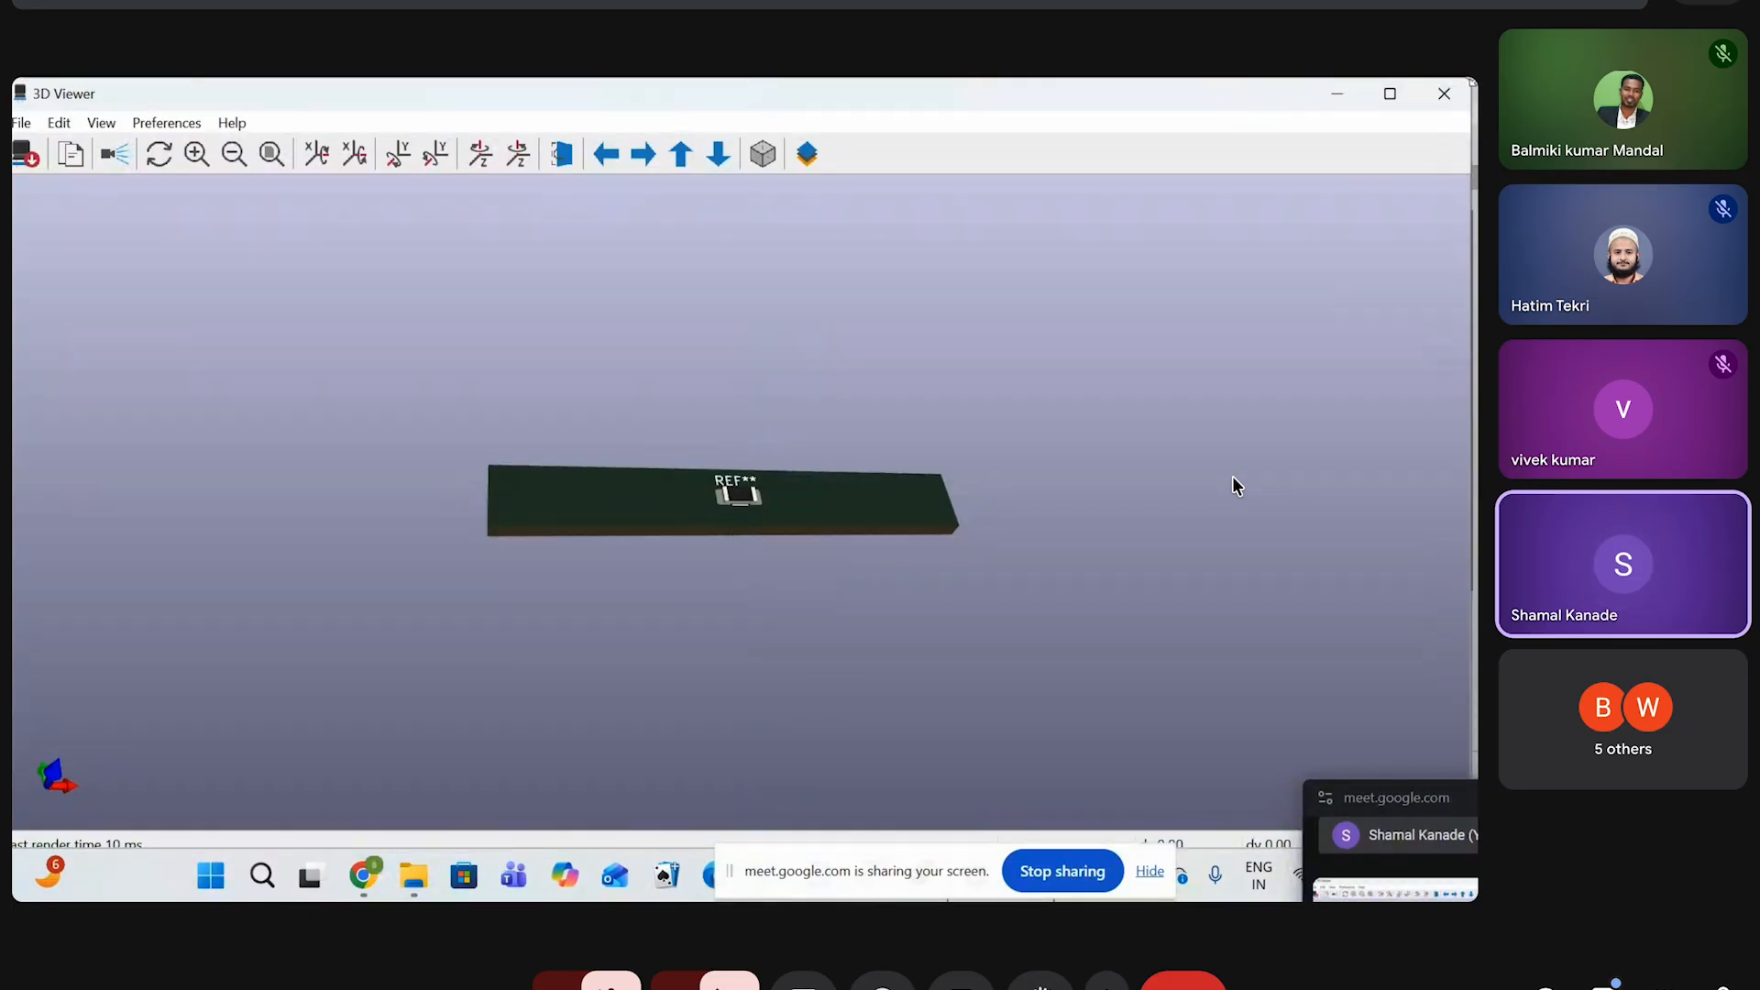
pyautogui.click(1445, 94)
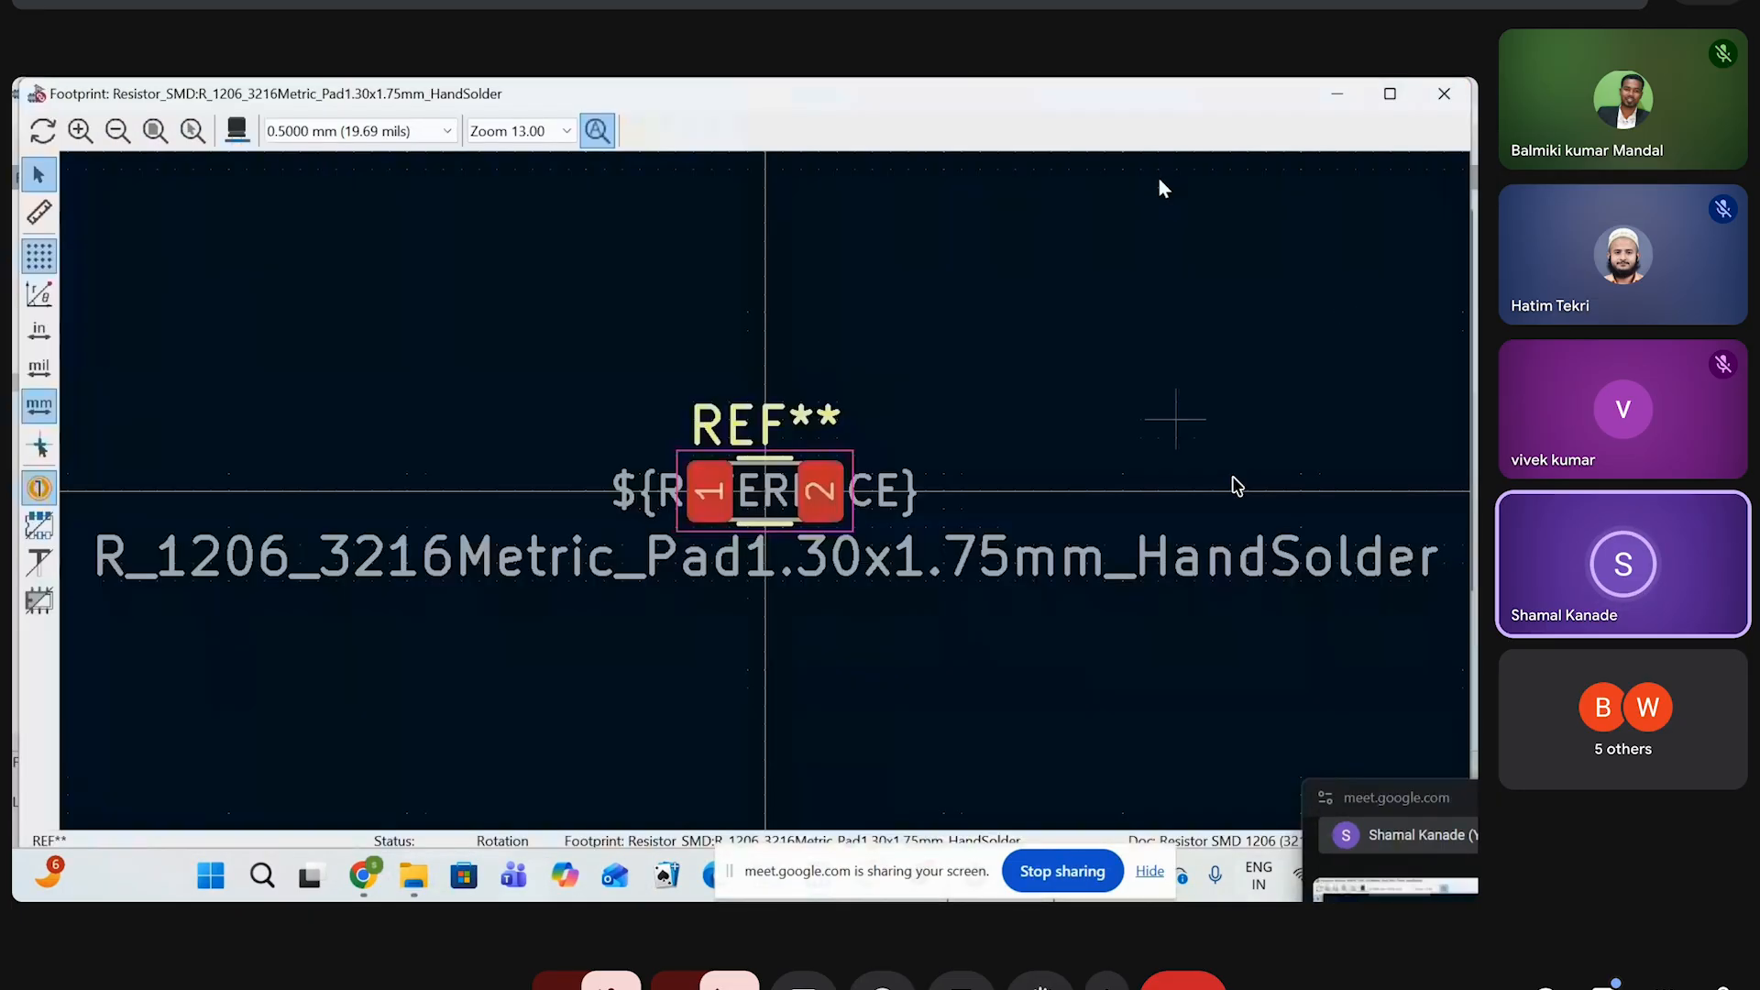
pyautogui.click(1447, 89)
# Assign the Resistor_SMD footprint R_1206_3216Metric_Pad1.30x1.75mm_HandSolder to R1 and R2, saving the assignments to the schematic
pyautogui.doubleClick(1109, 548)
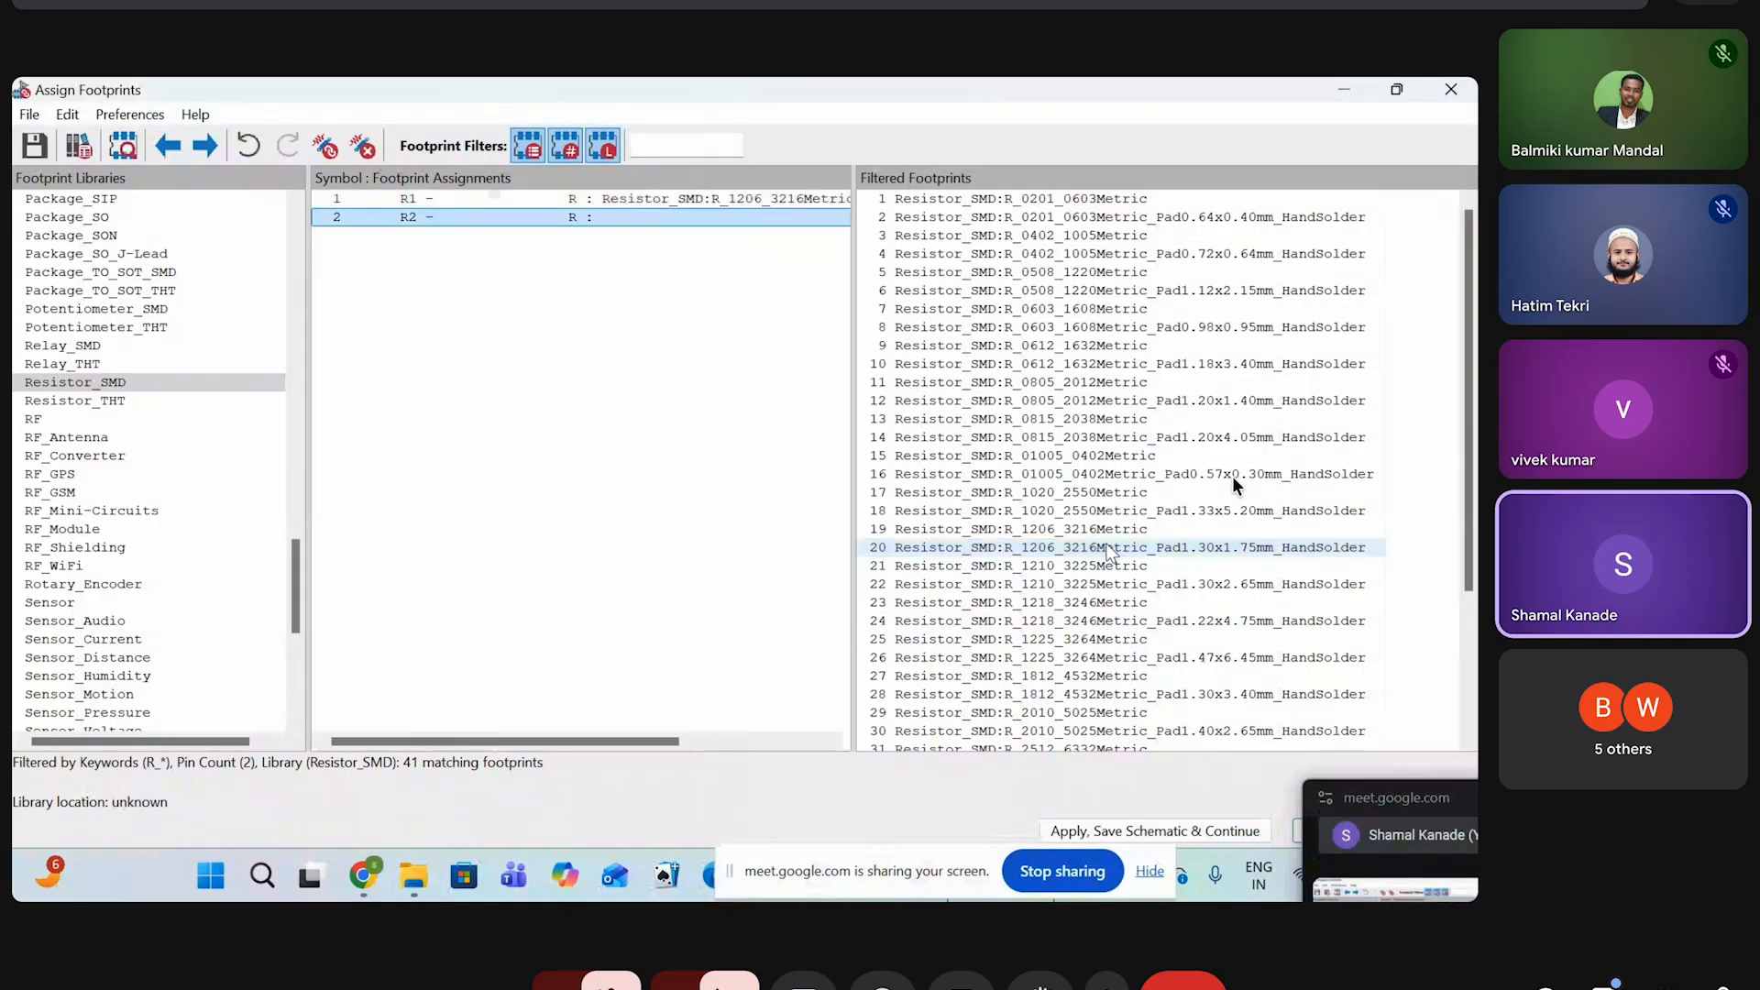
pyautogui.doubleClick(1109, 548)
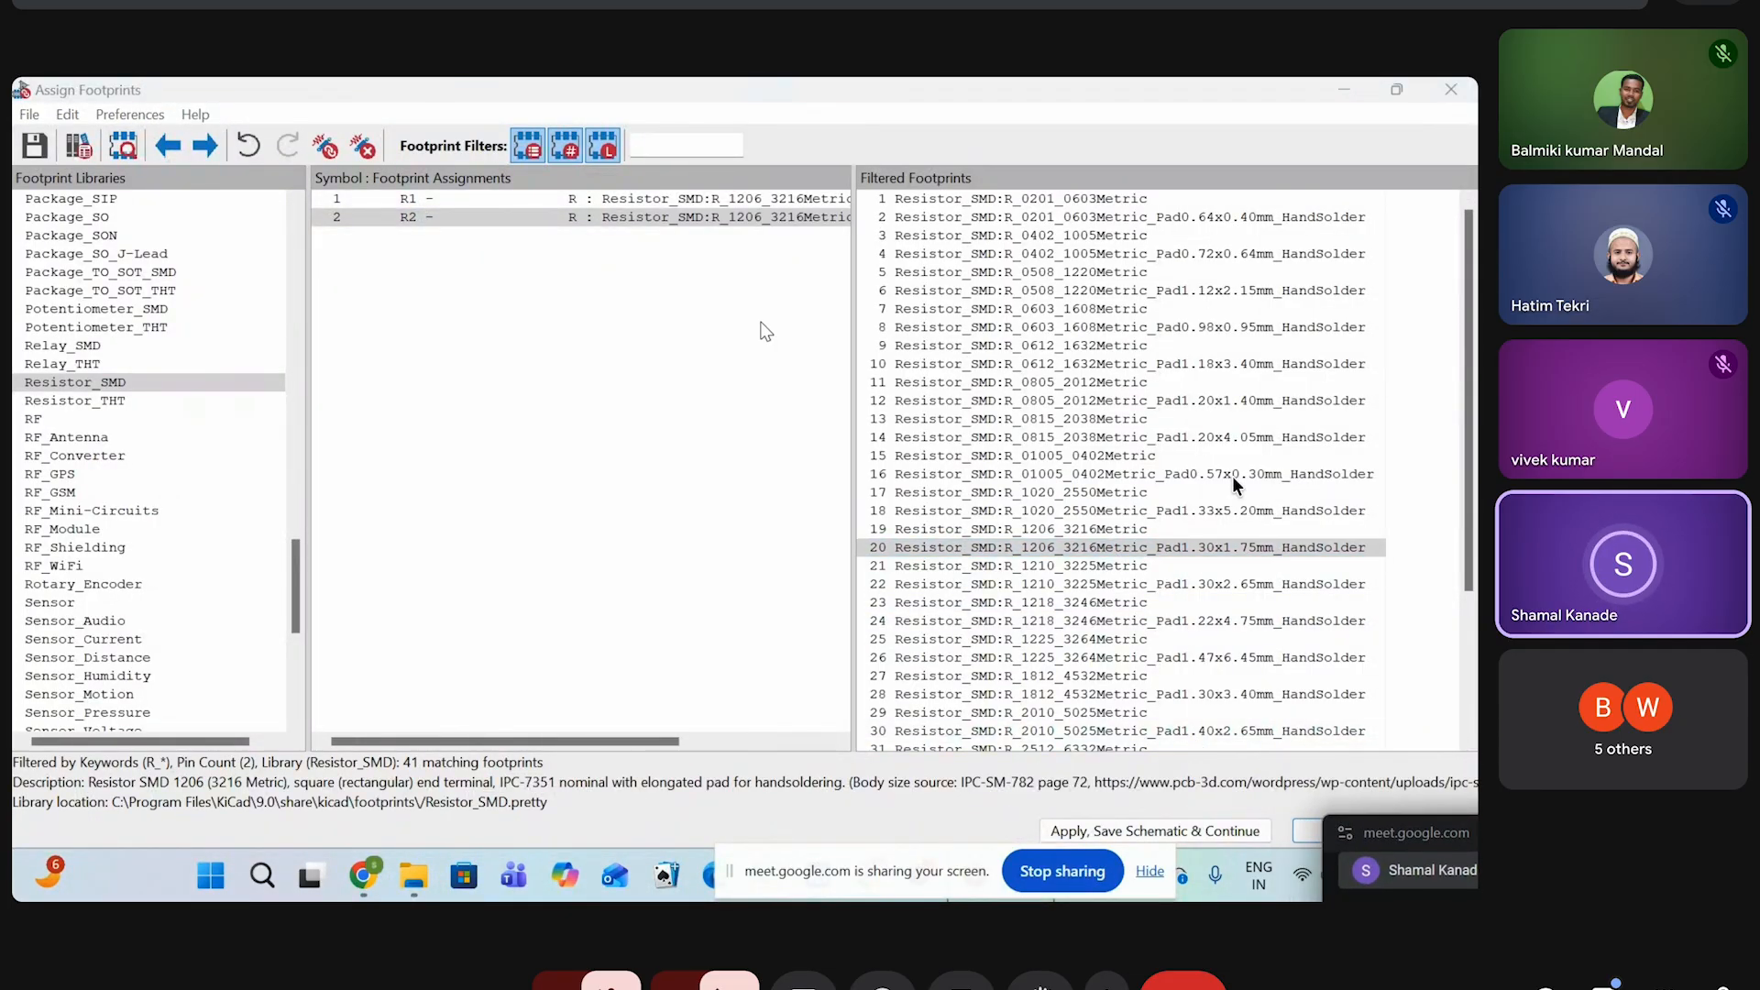
pyautogui.click(369, 250)
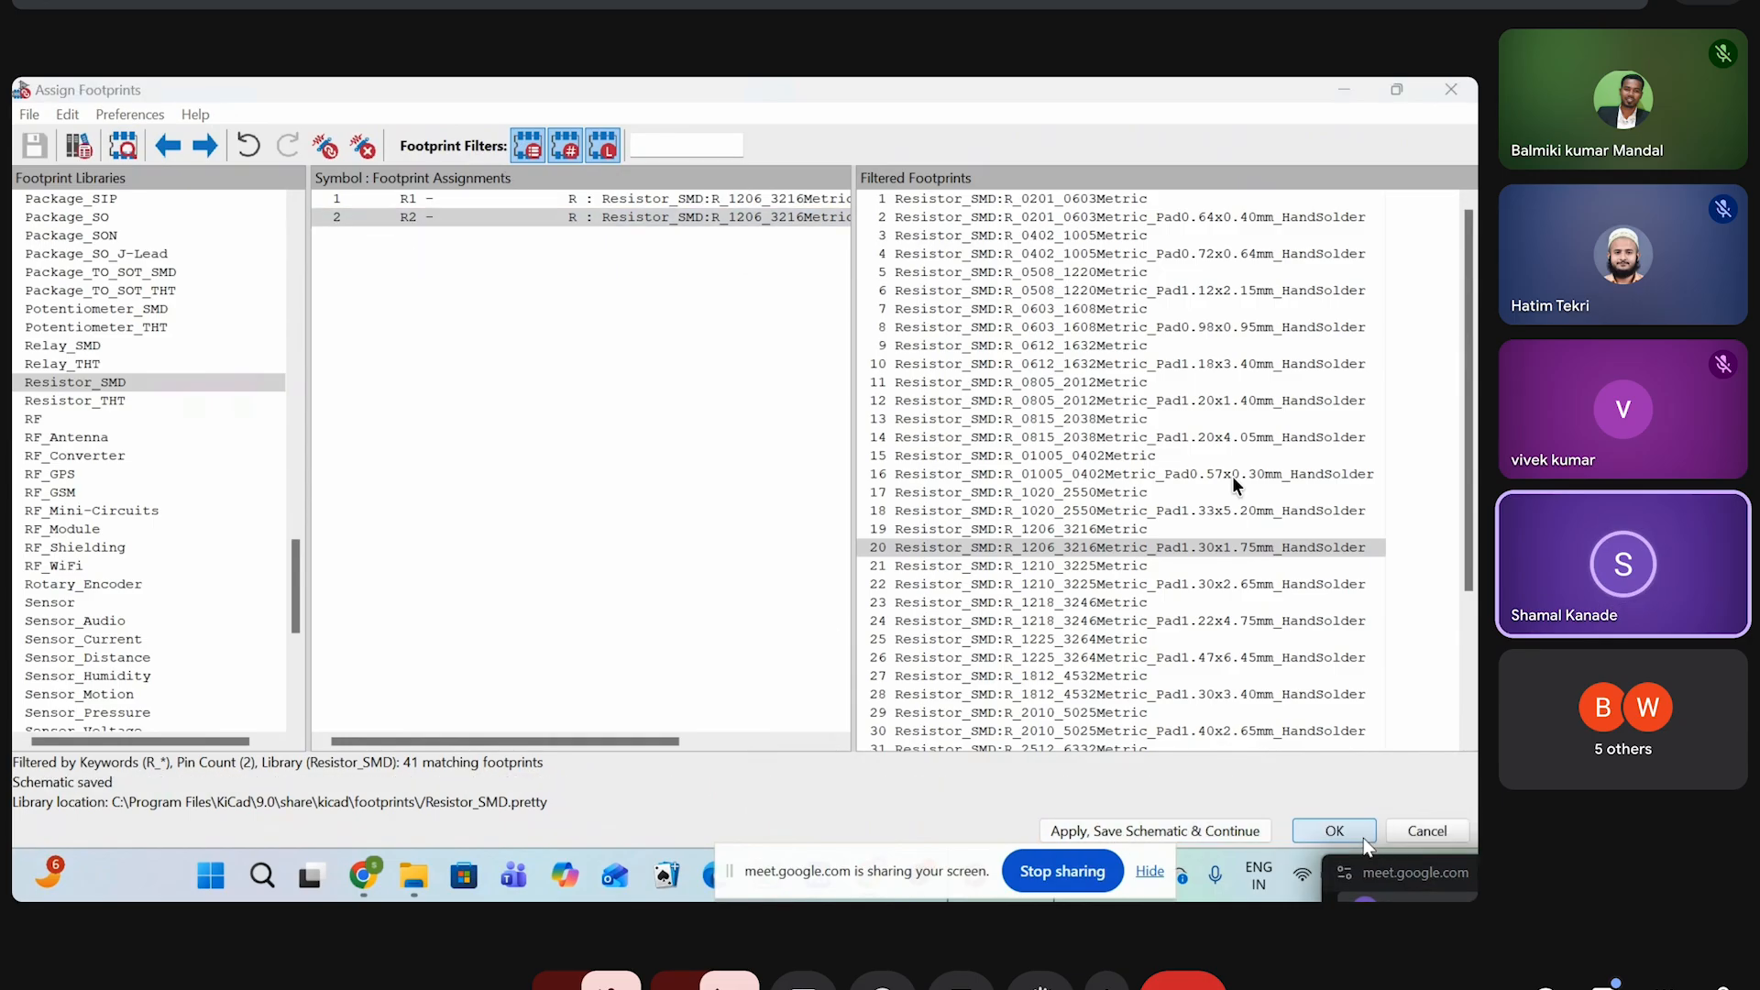
pyautogui.click(1332, 830)
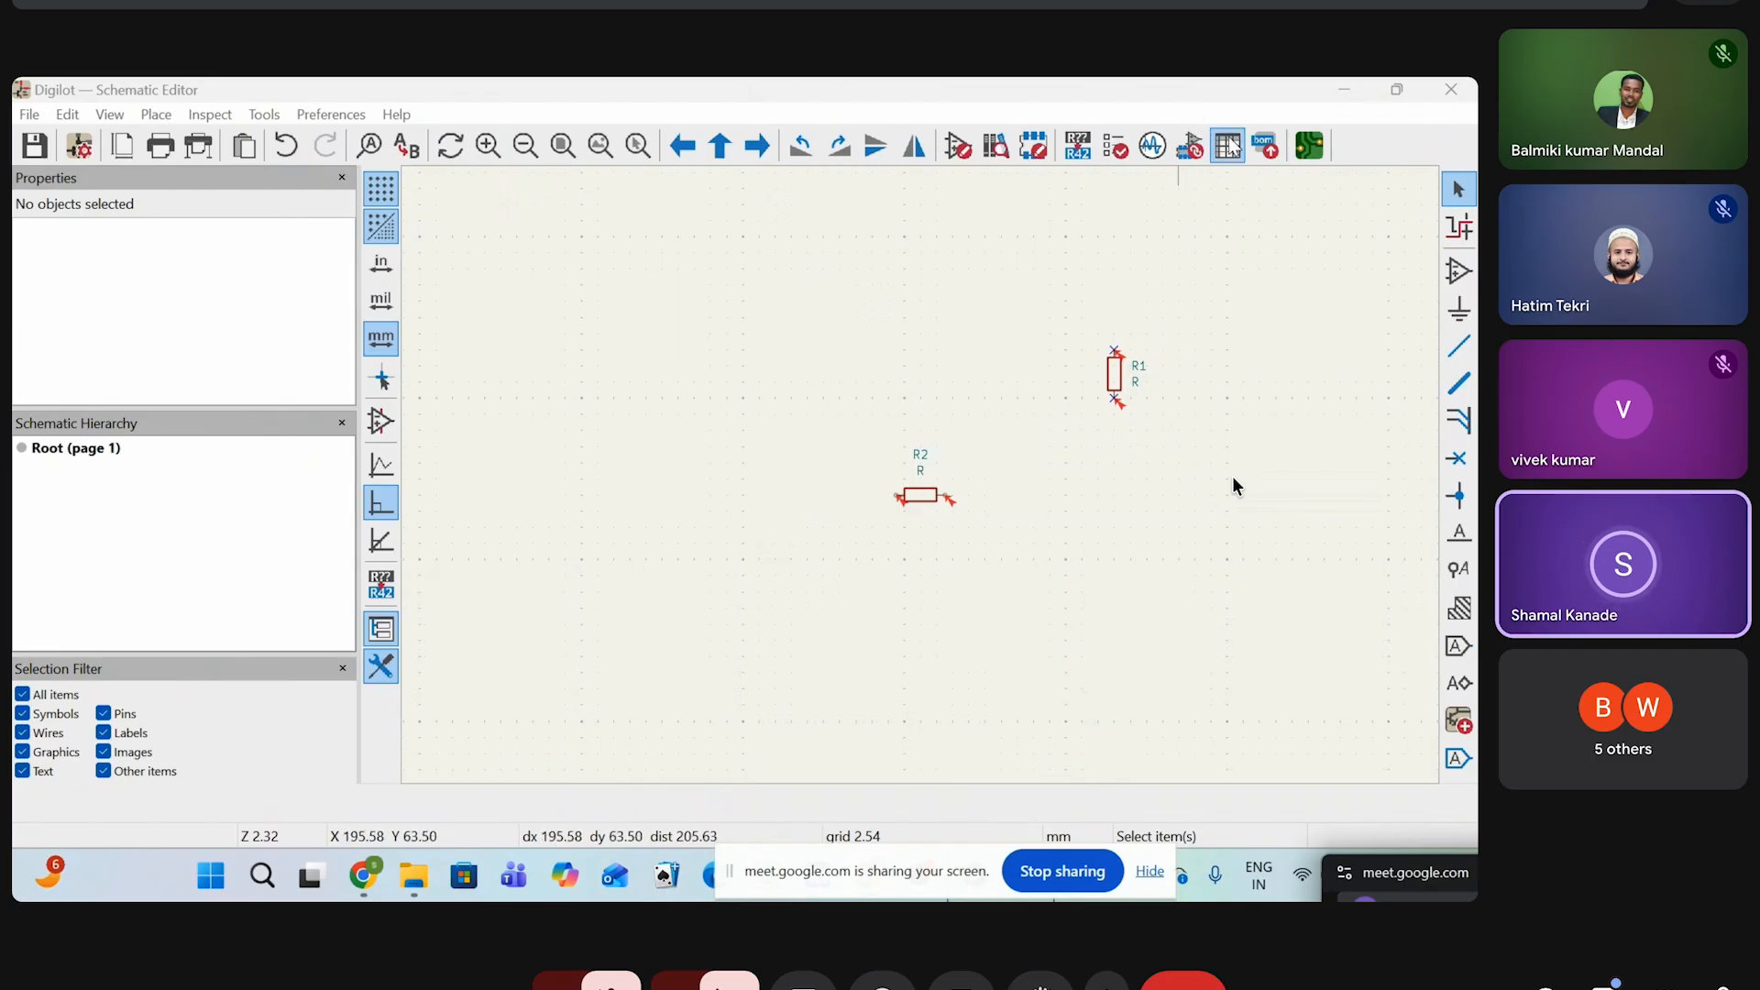
# Open the symbol properties of R2 and examine its footprint field and the available rotation angles
pyautogui.click(926, 497)
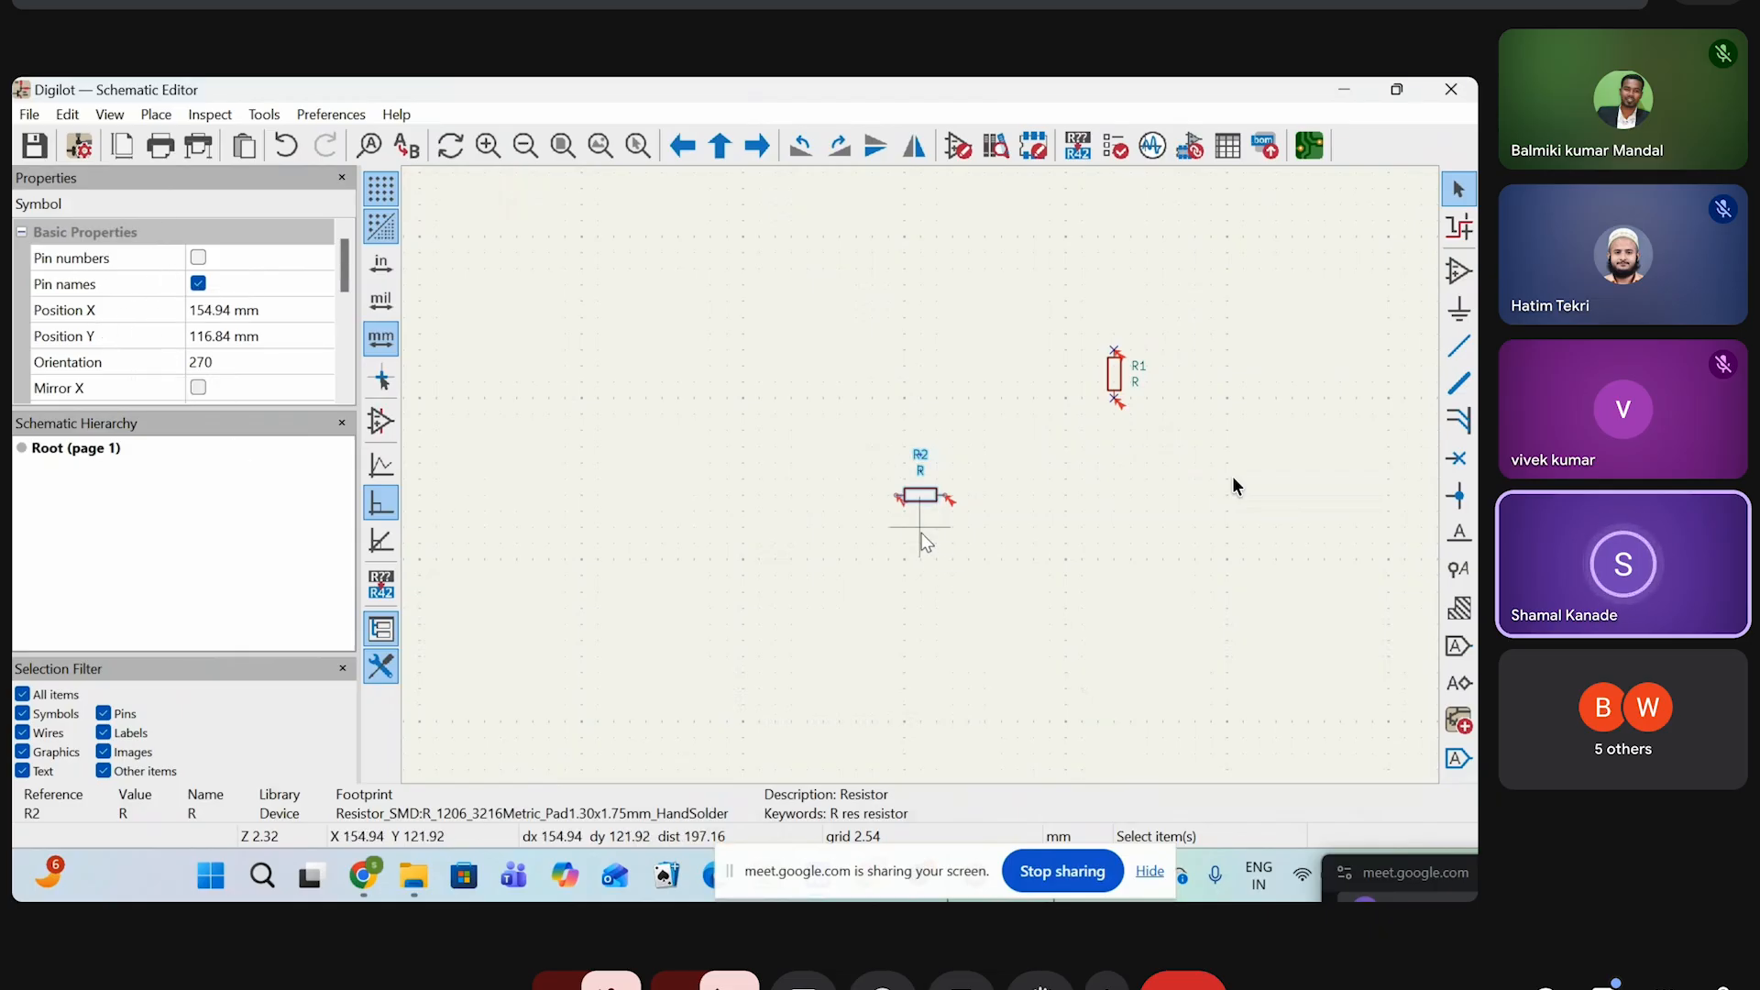
pyautogui.press('e')
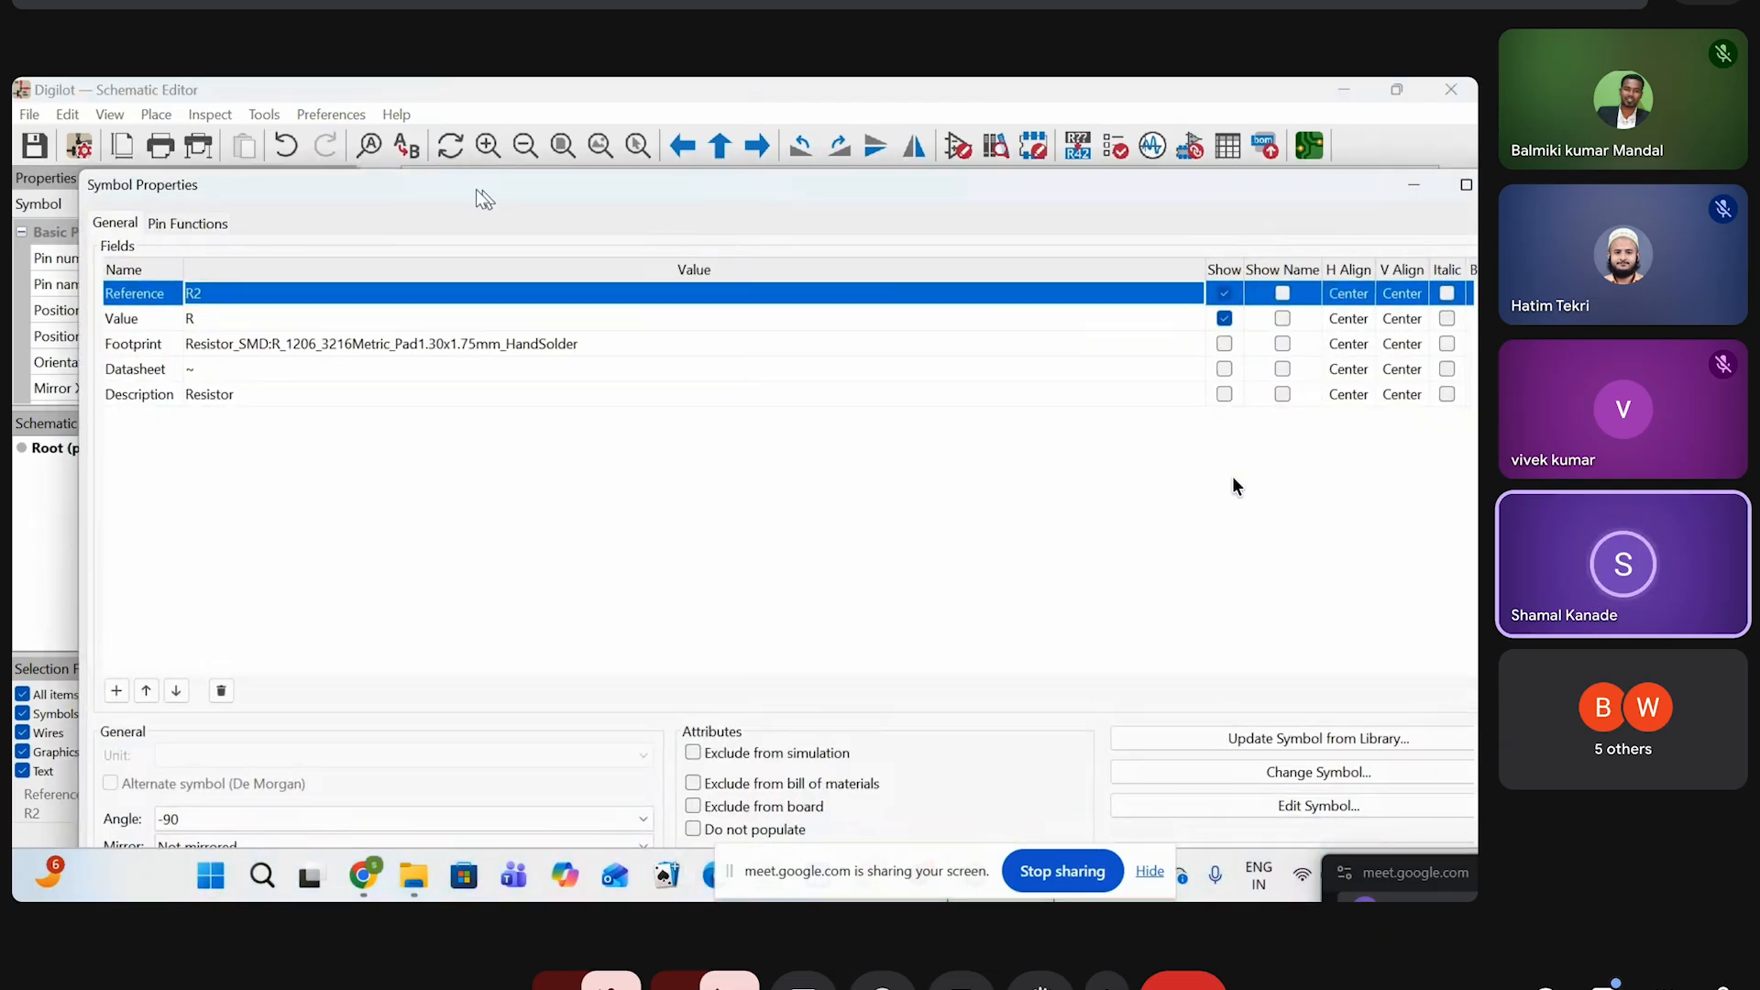
pyautogui.moveTo(476, 189); pyautogui.dragTo(395, 184)
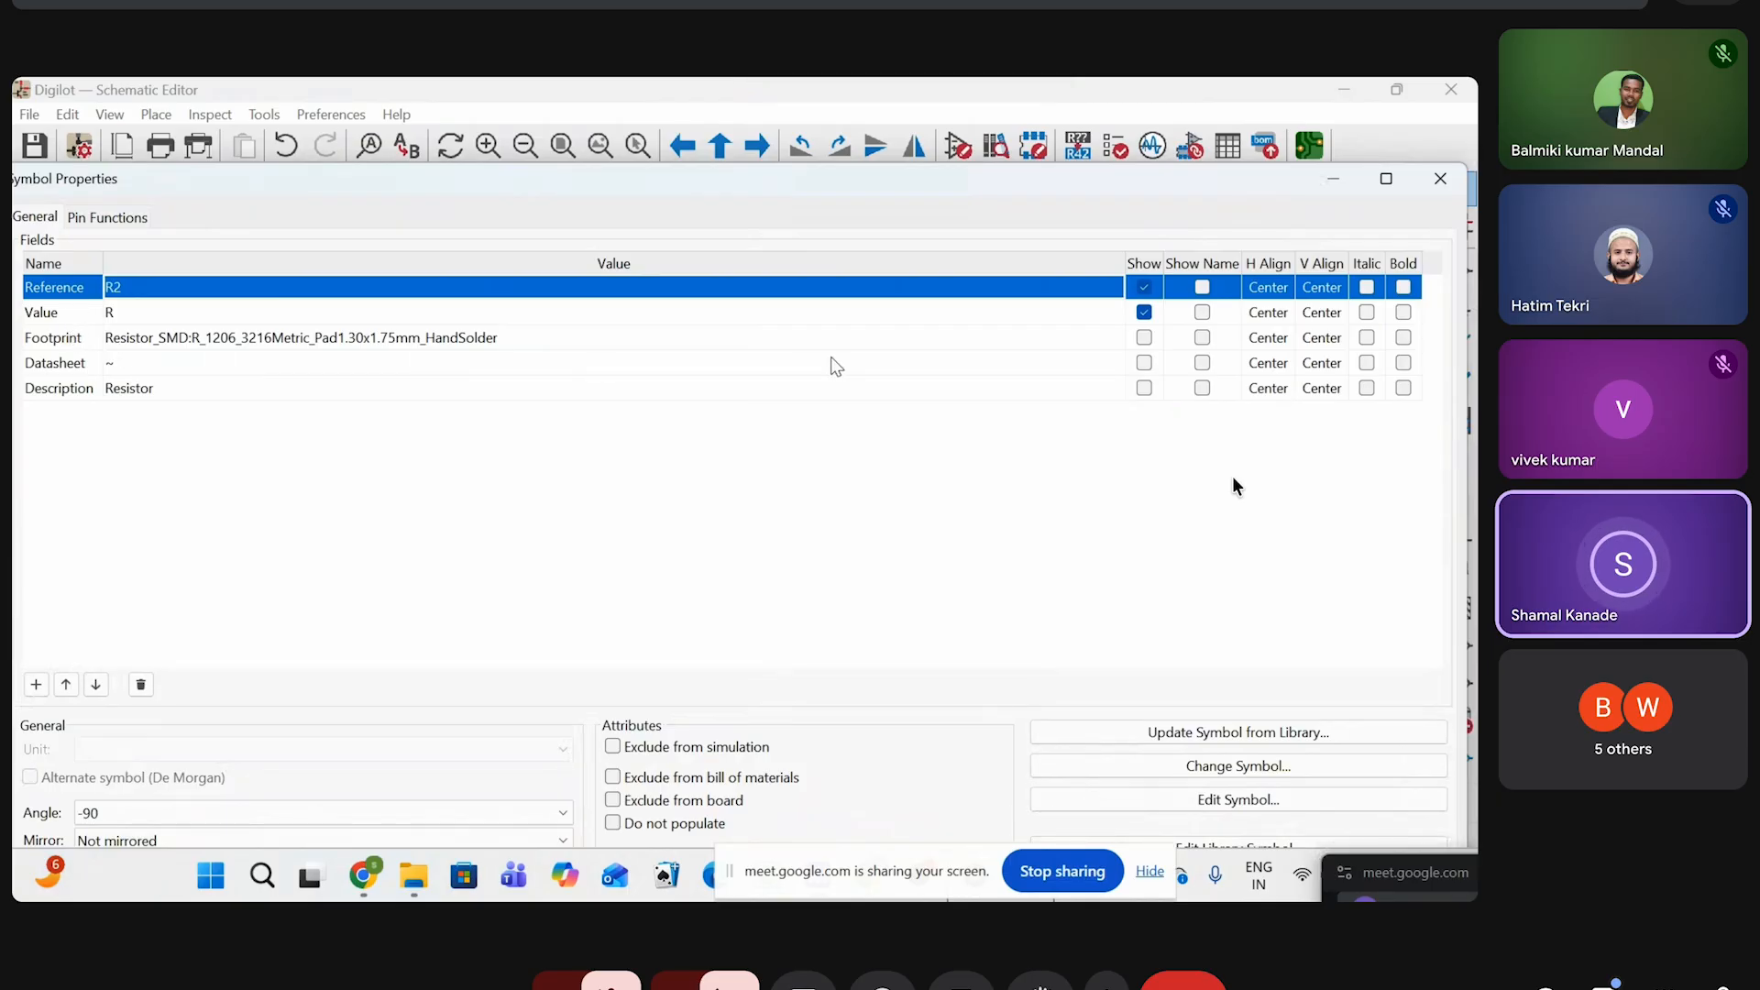
pyautogui.click(999, 321)
pyautogui.click(425, 341)
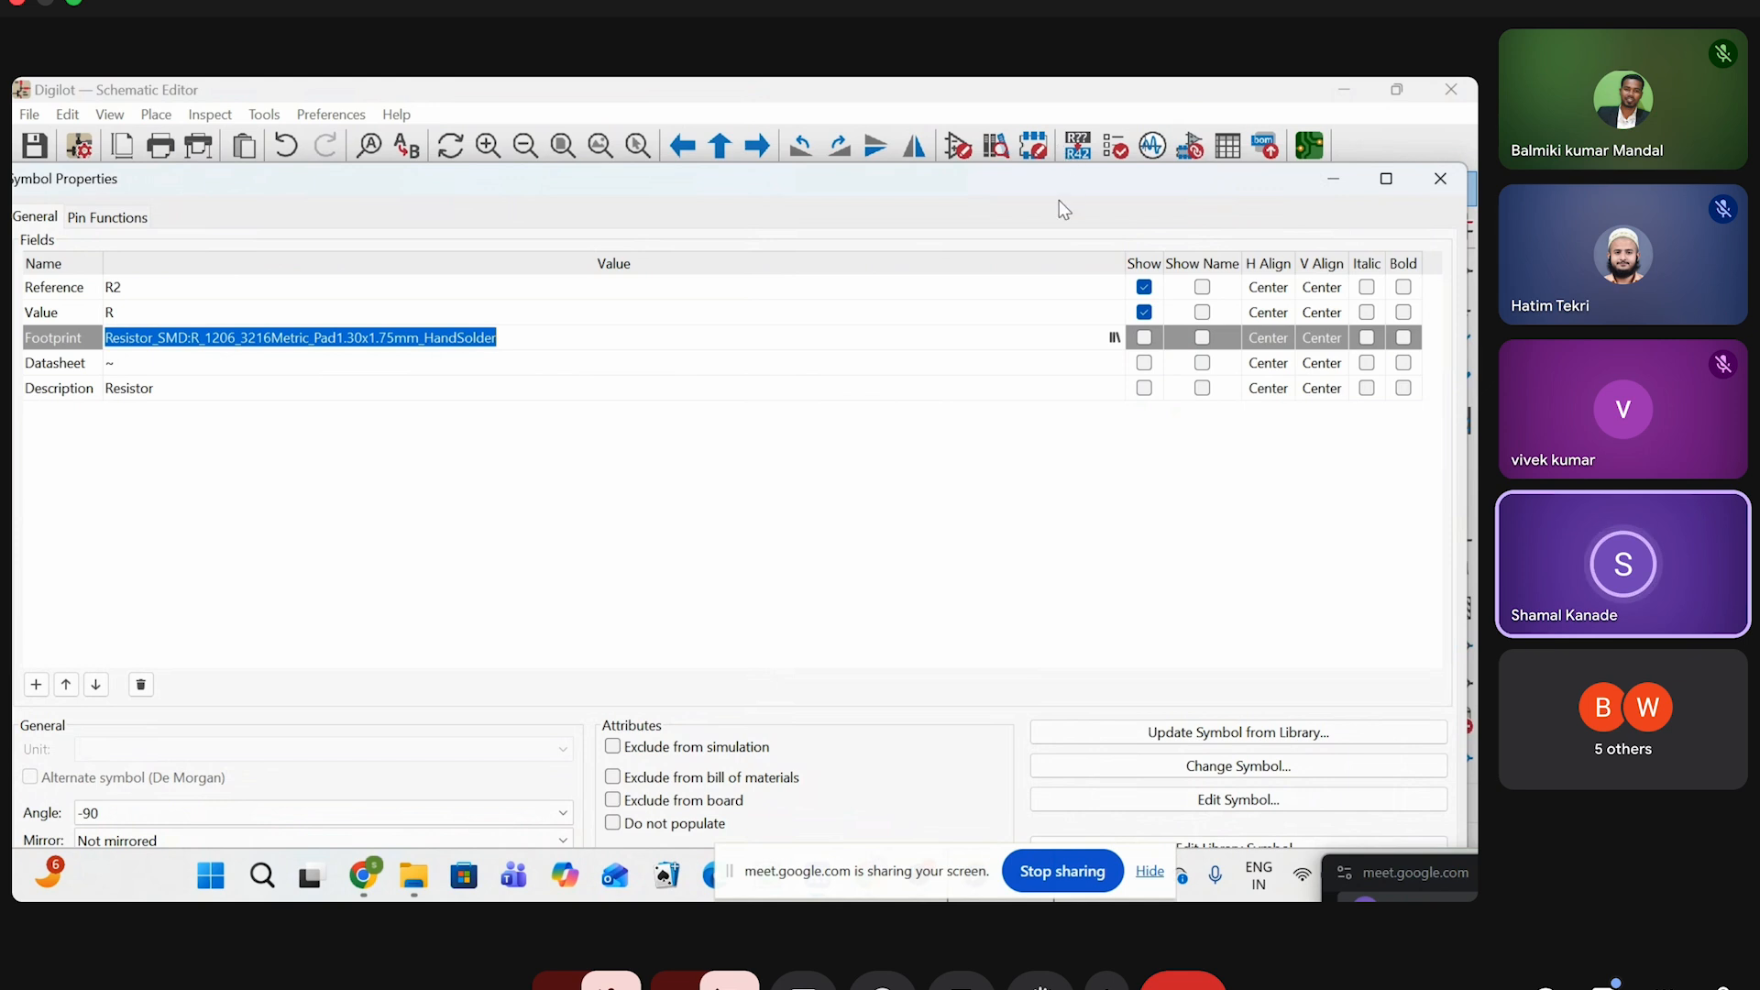
pyautogui.moveTo(1152, 180); pyautogui.dragTo(1118, 81)
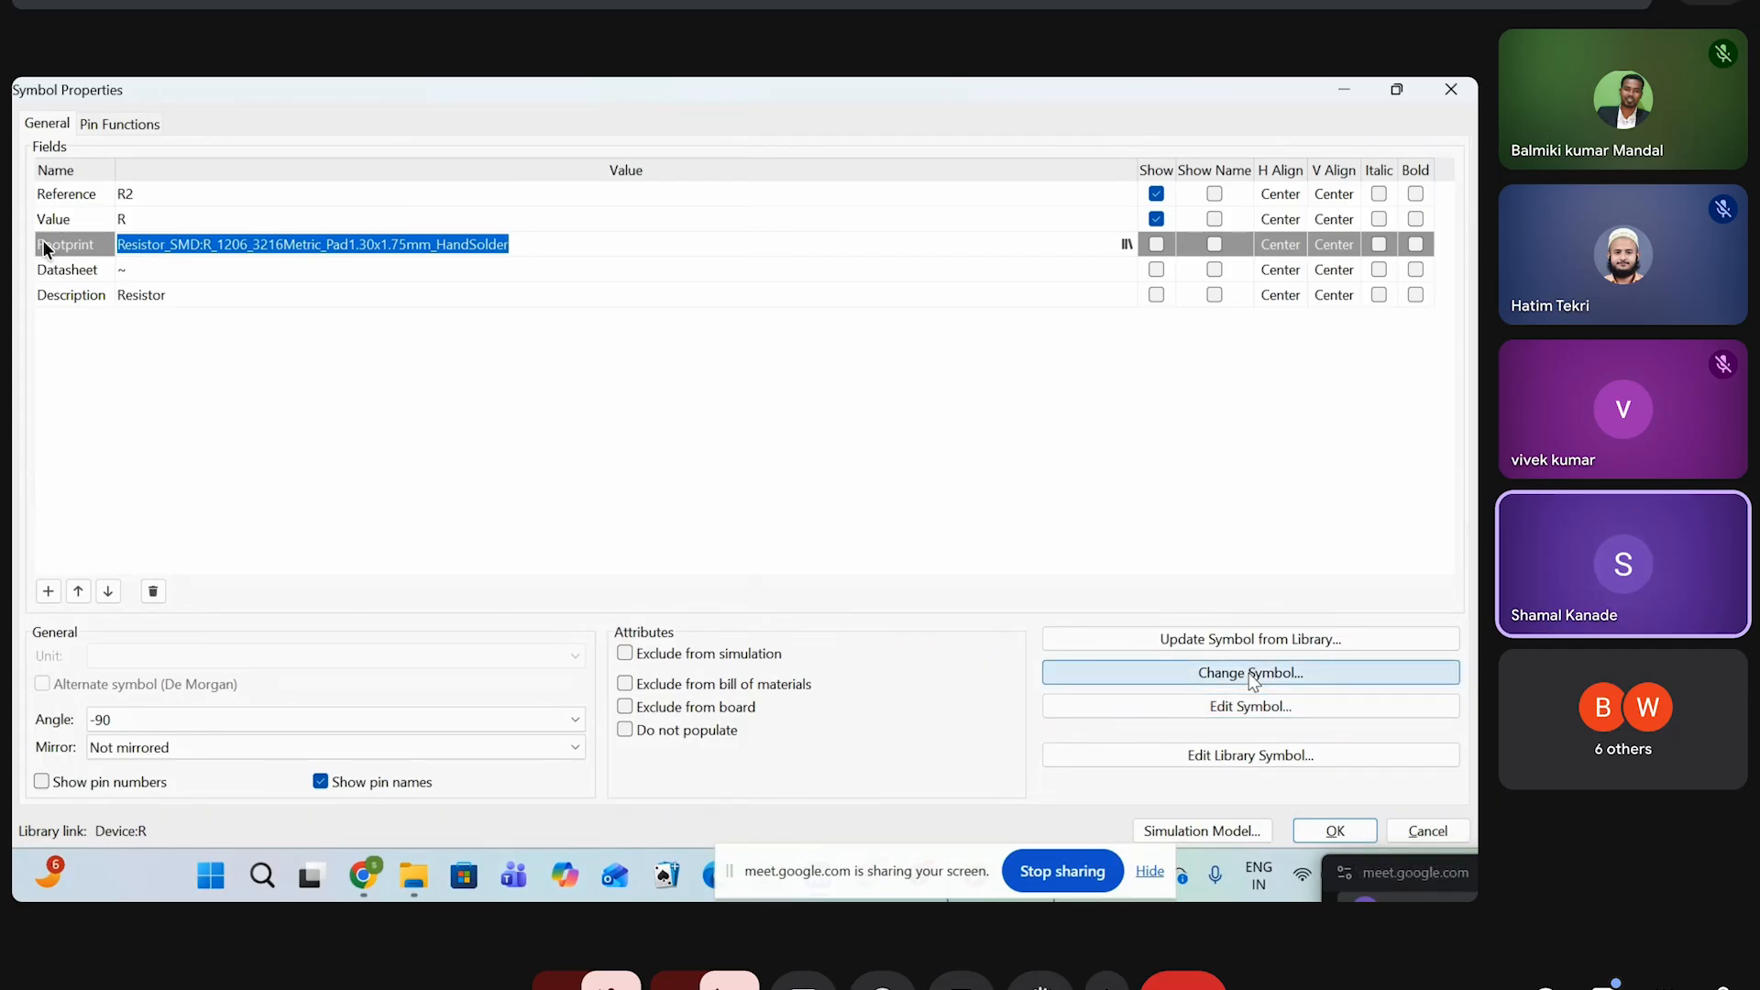
pyautogui.click(575, 720)
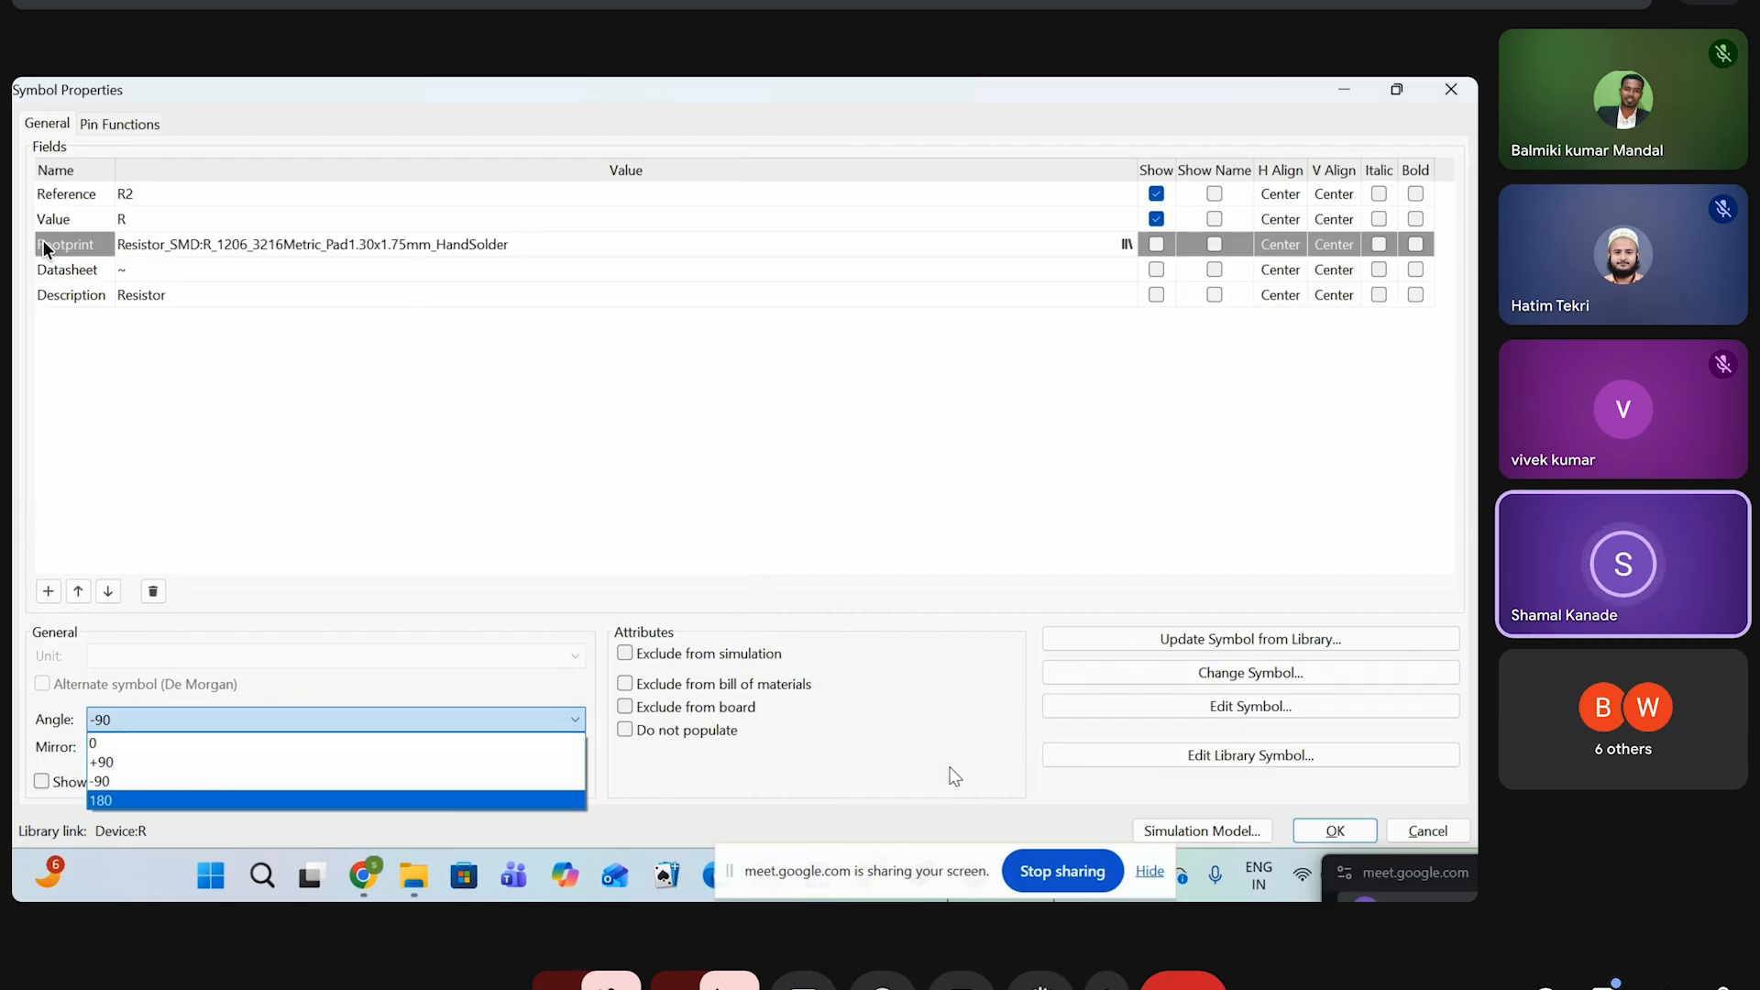
pyautogui.click(976, 748)
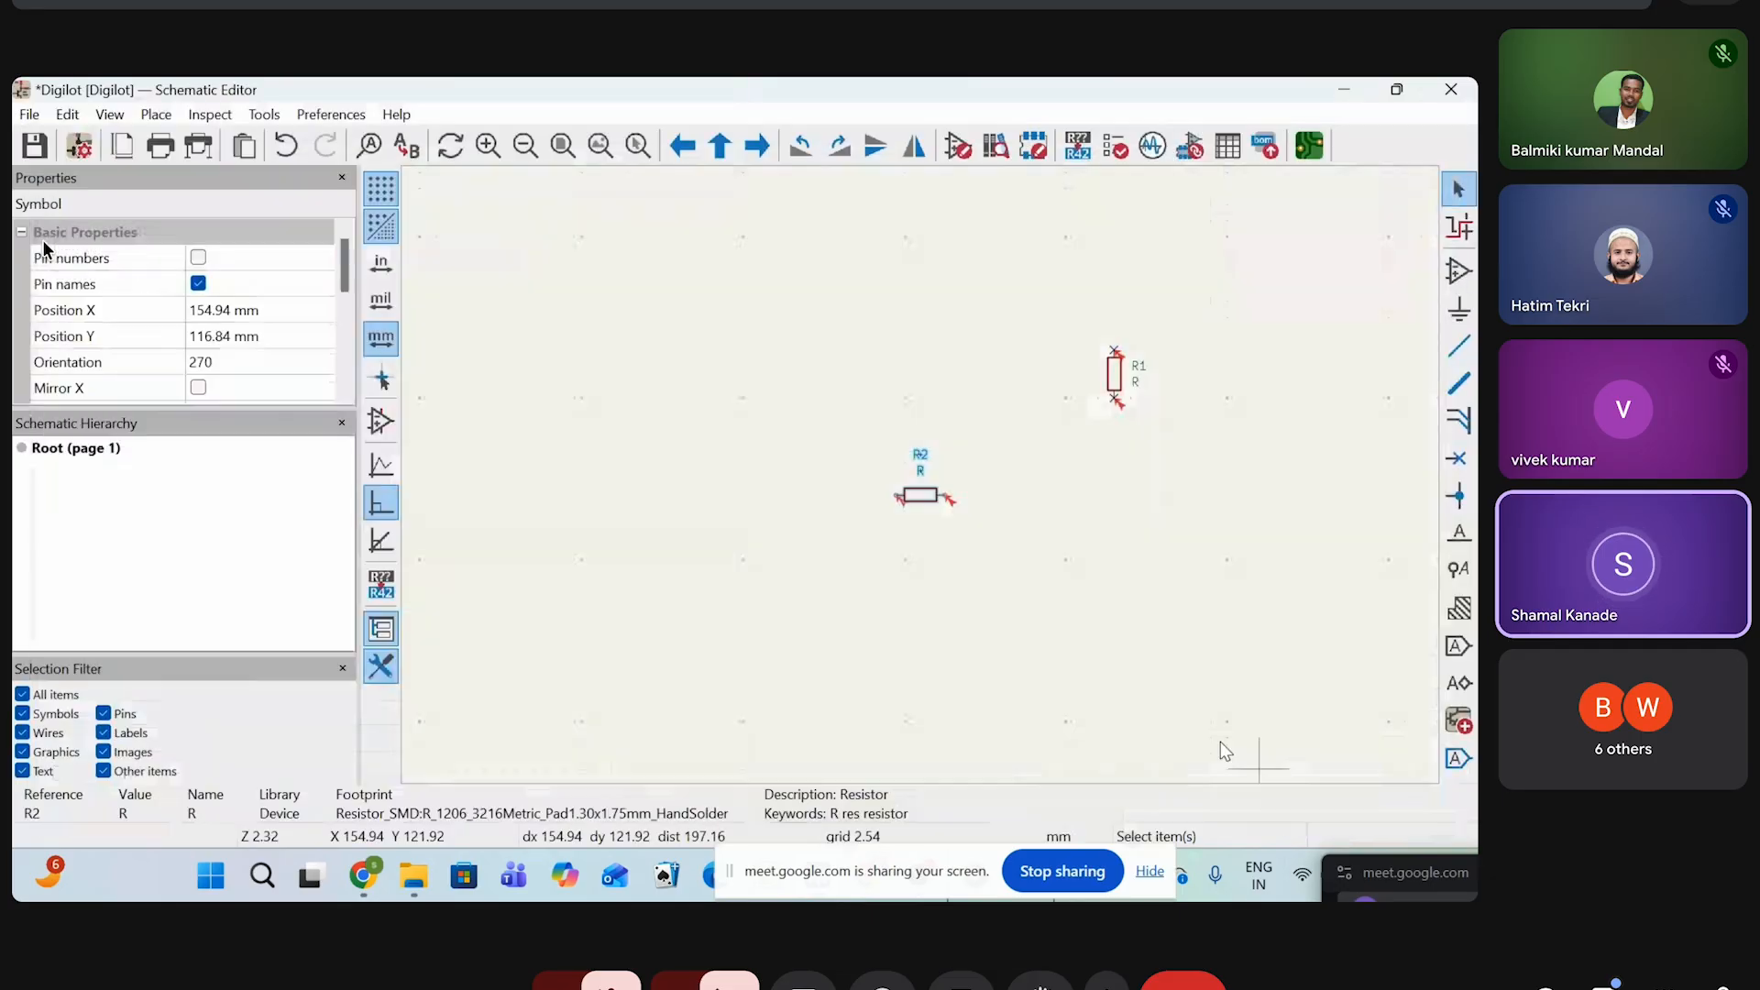
# Rotate R2 repeatedly in 90-degree increments, ending with its orientation at 90, and deselect it
pyautogui.scroll(3, 868, 531)
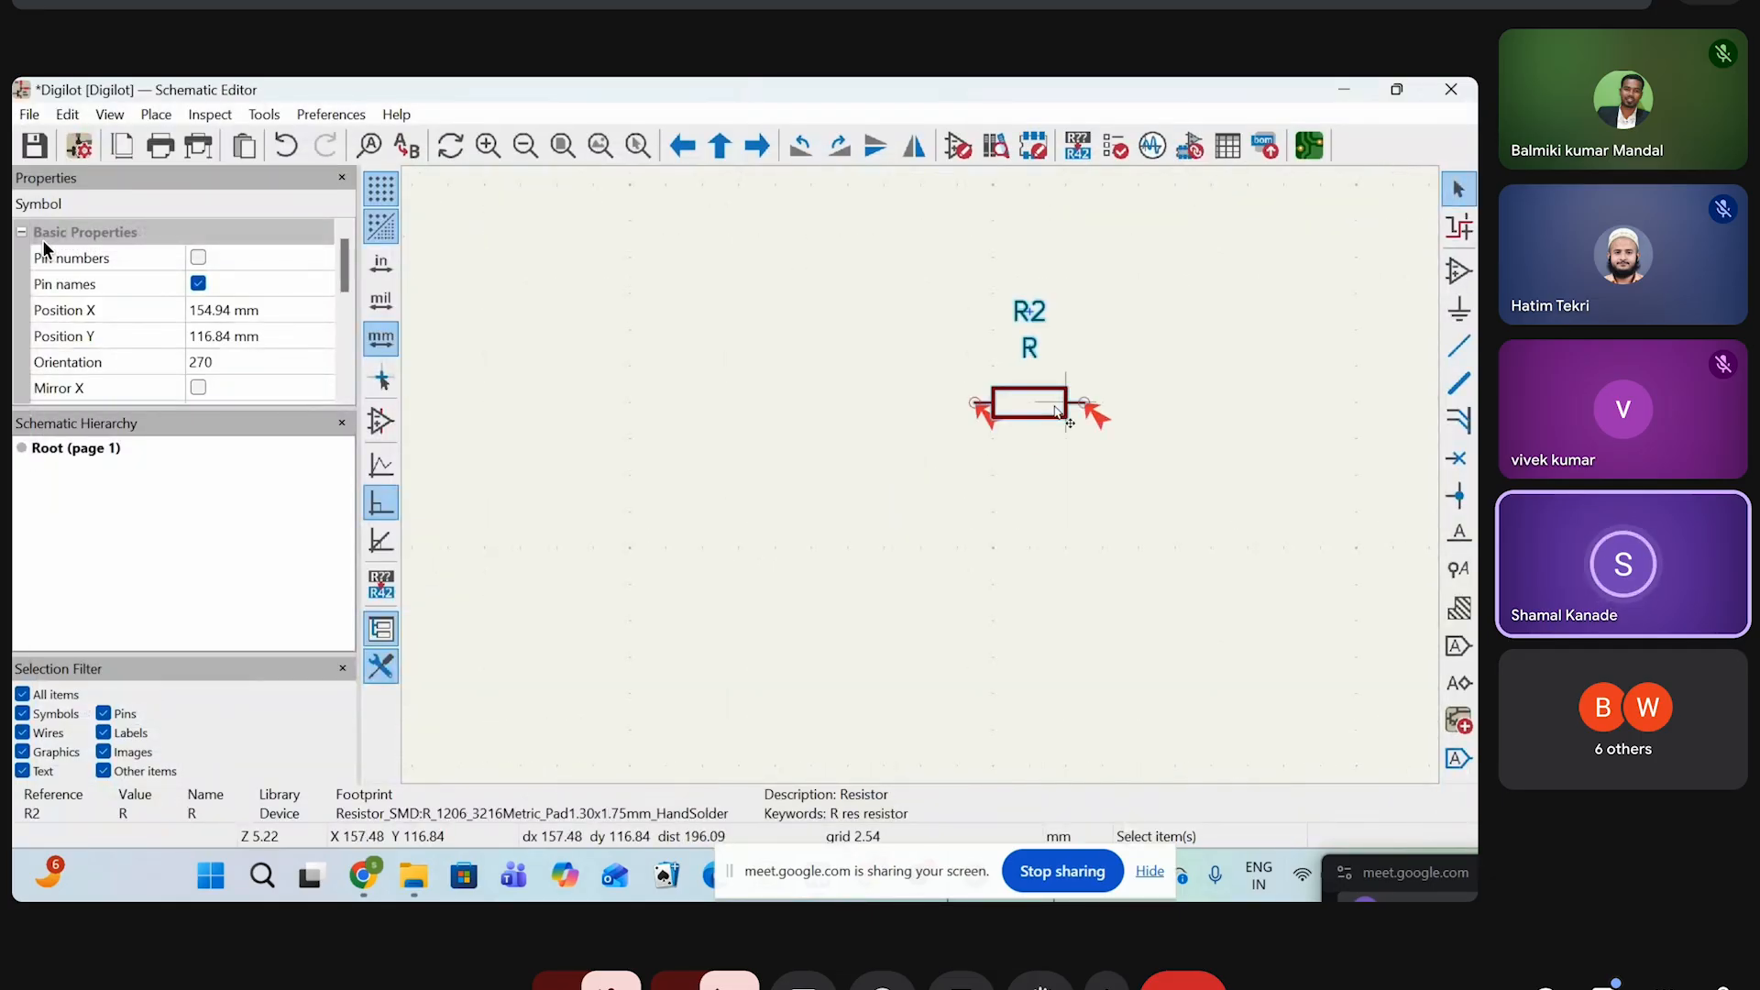
pyautogui.press('r')
pyautogui.press('r')
pyautogui.press('r')
pyautogui.press('r')
pyautogui.press('r')
pyautogui.press('r')
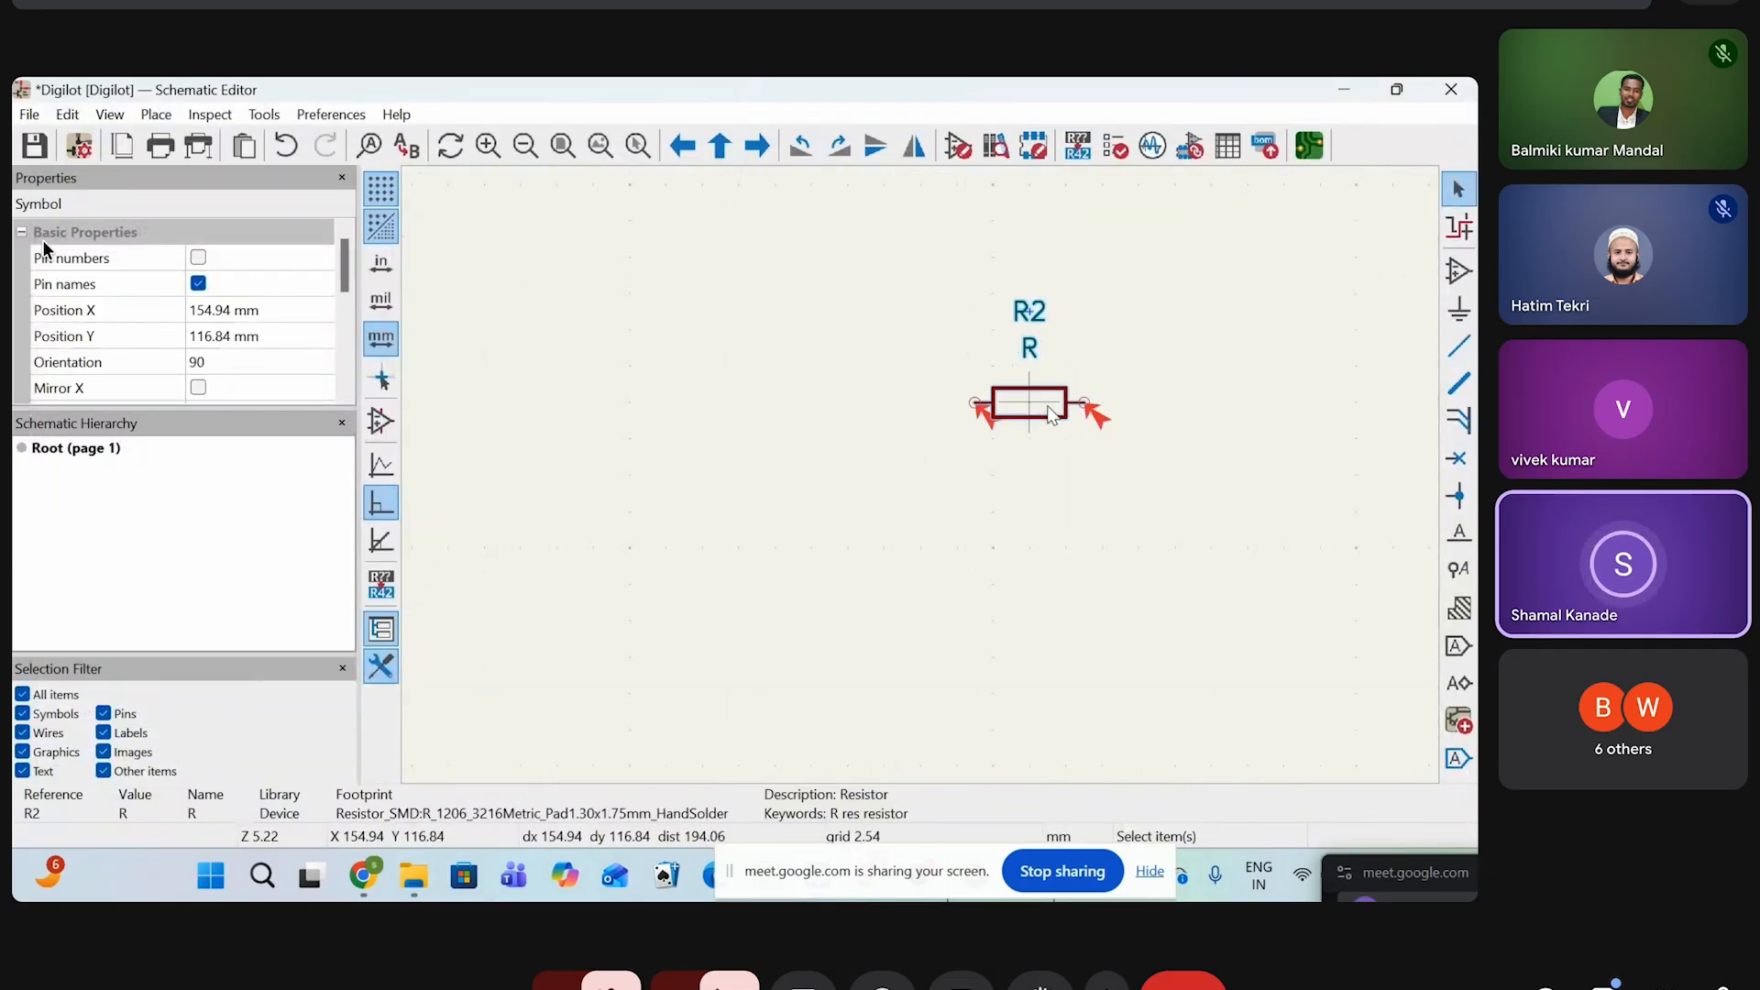
pyautogui.press('r')
pyautogui.press('r')
pyautogui.press('r')
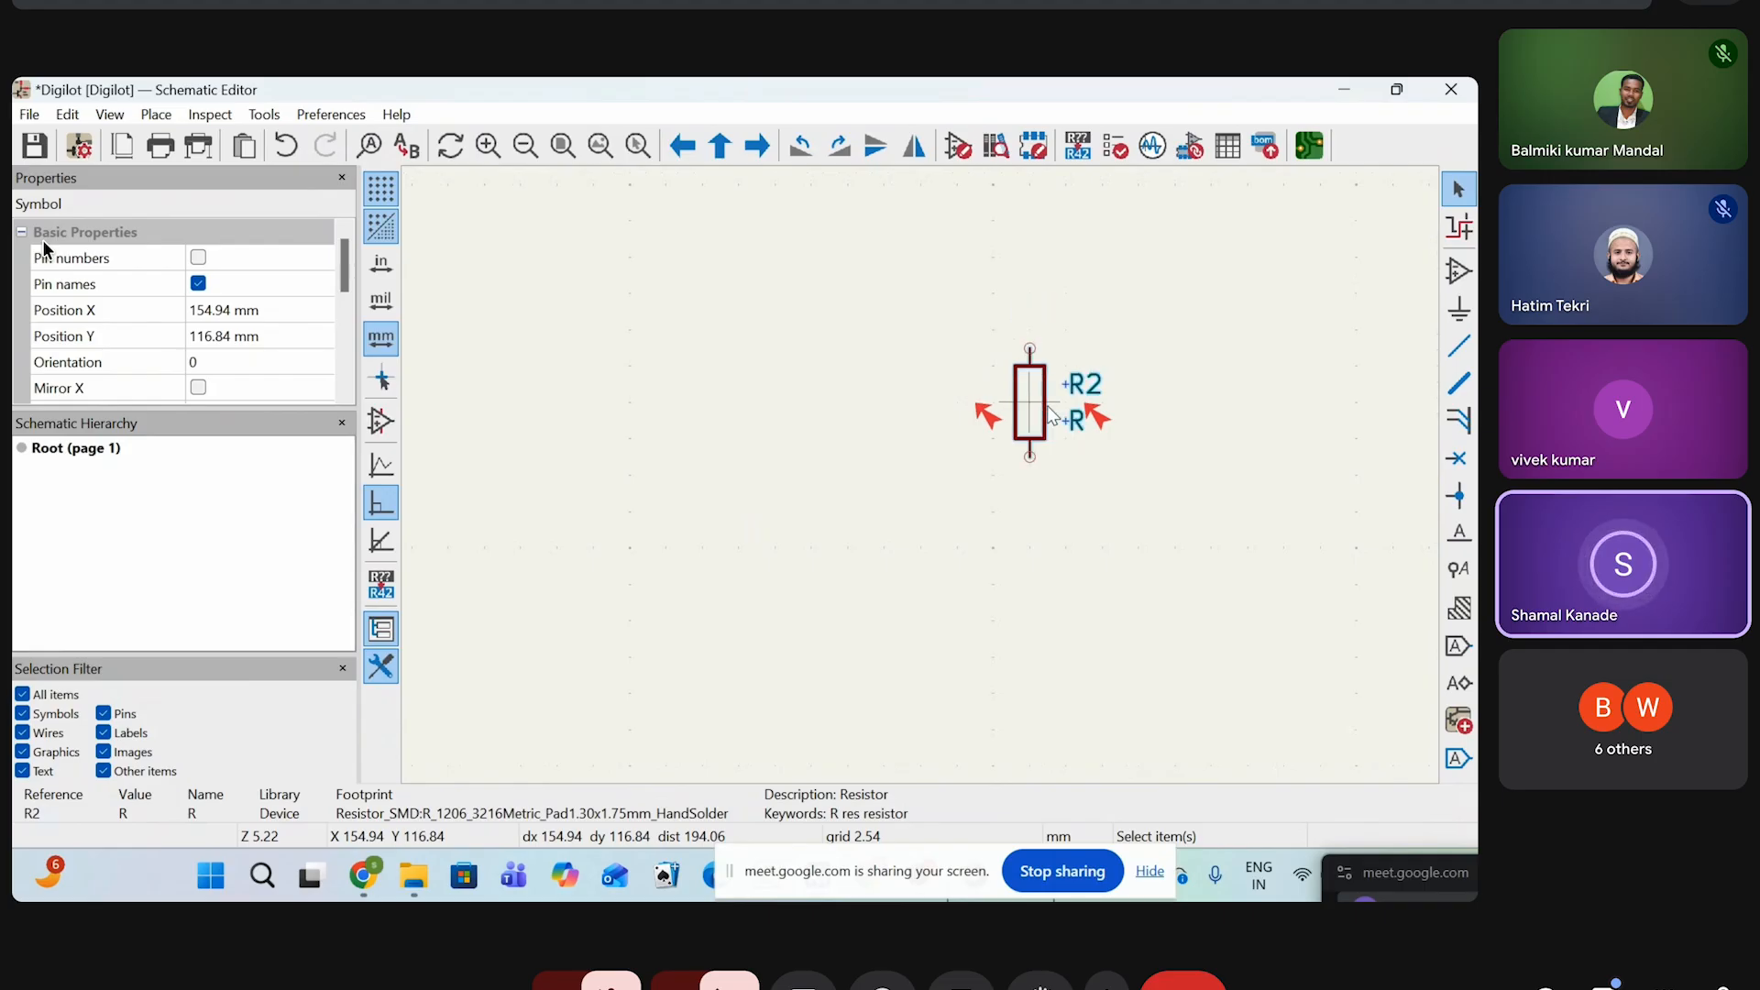
pyautogui.press('r')
pyautogui.scroll(-3, 1160, 475)
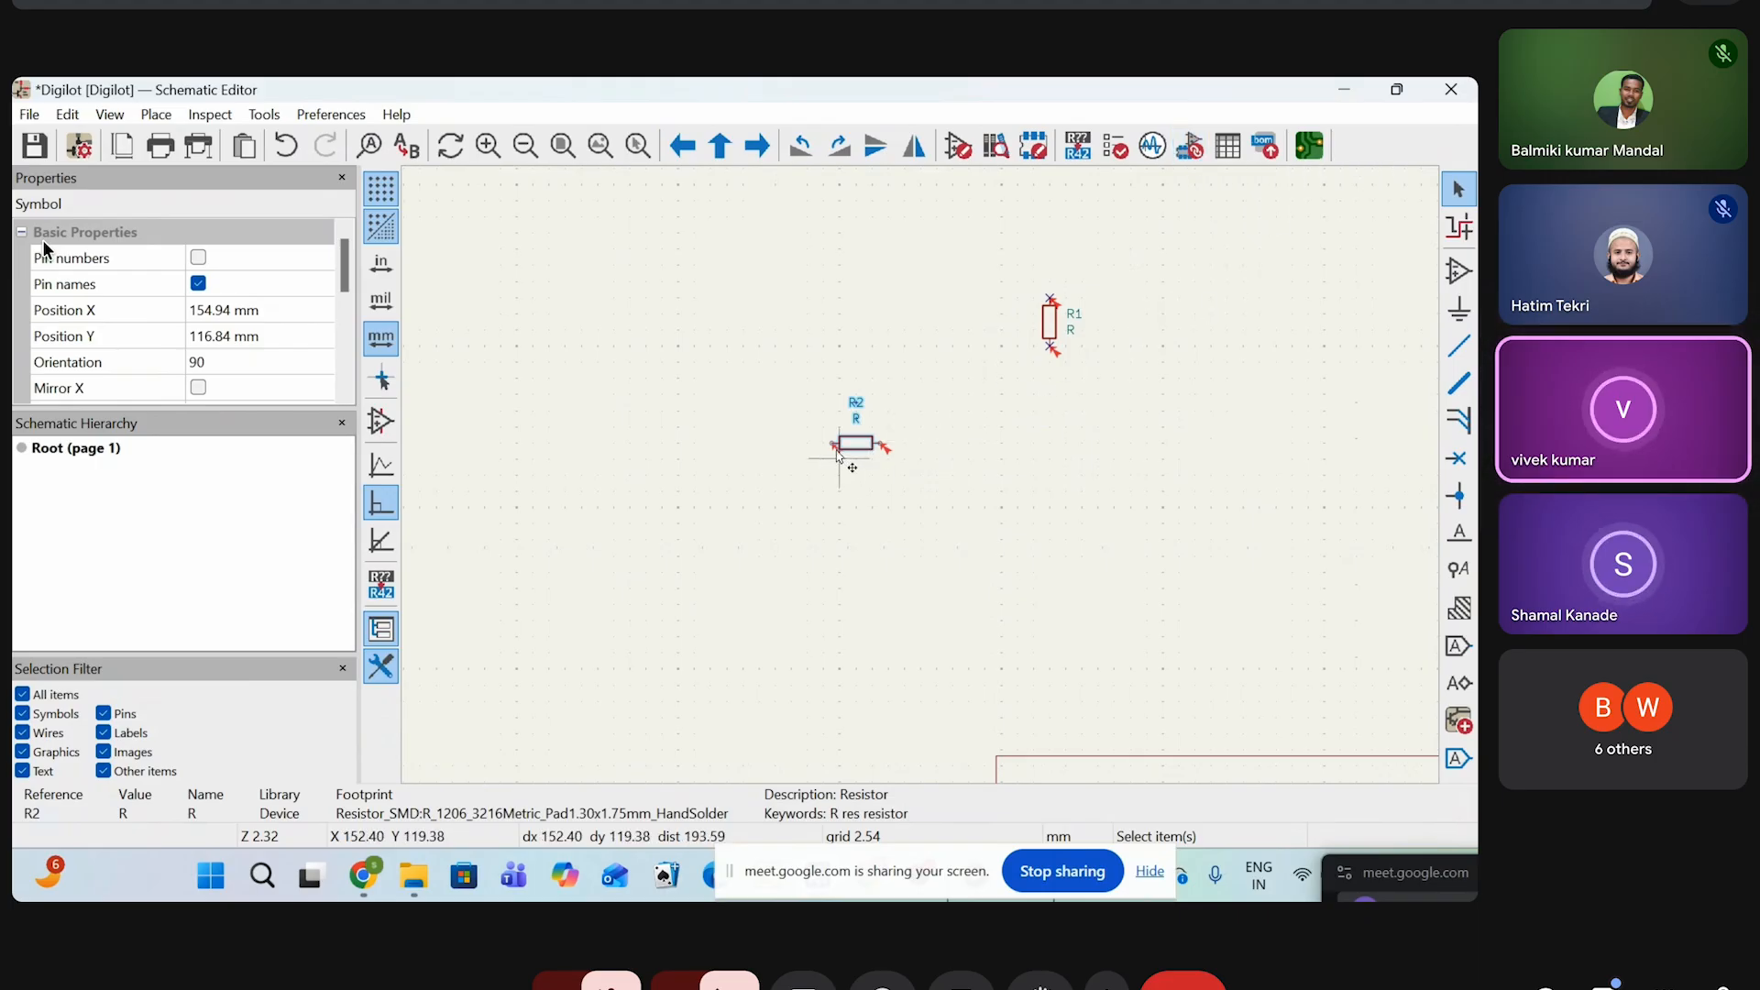
pyautogui.press('Escape')
# Set the value of resistor R2 to 1K in its symbol properties
pyautogui.scroll(5, 842, 450)
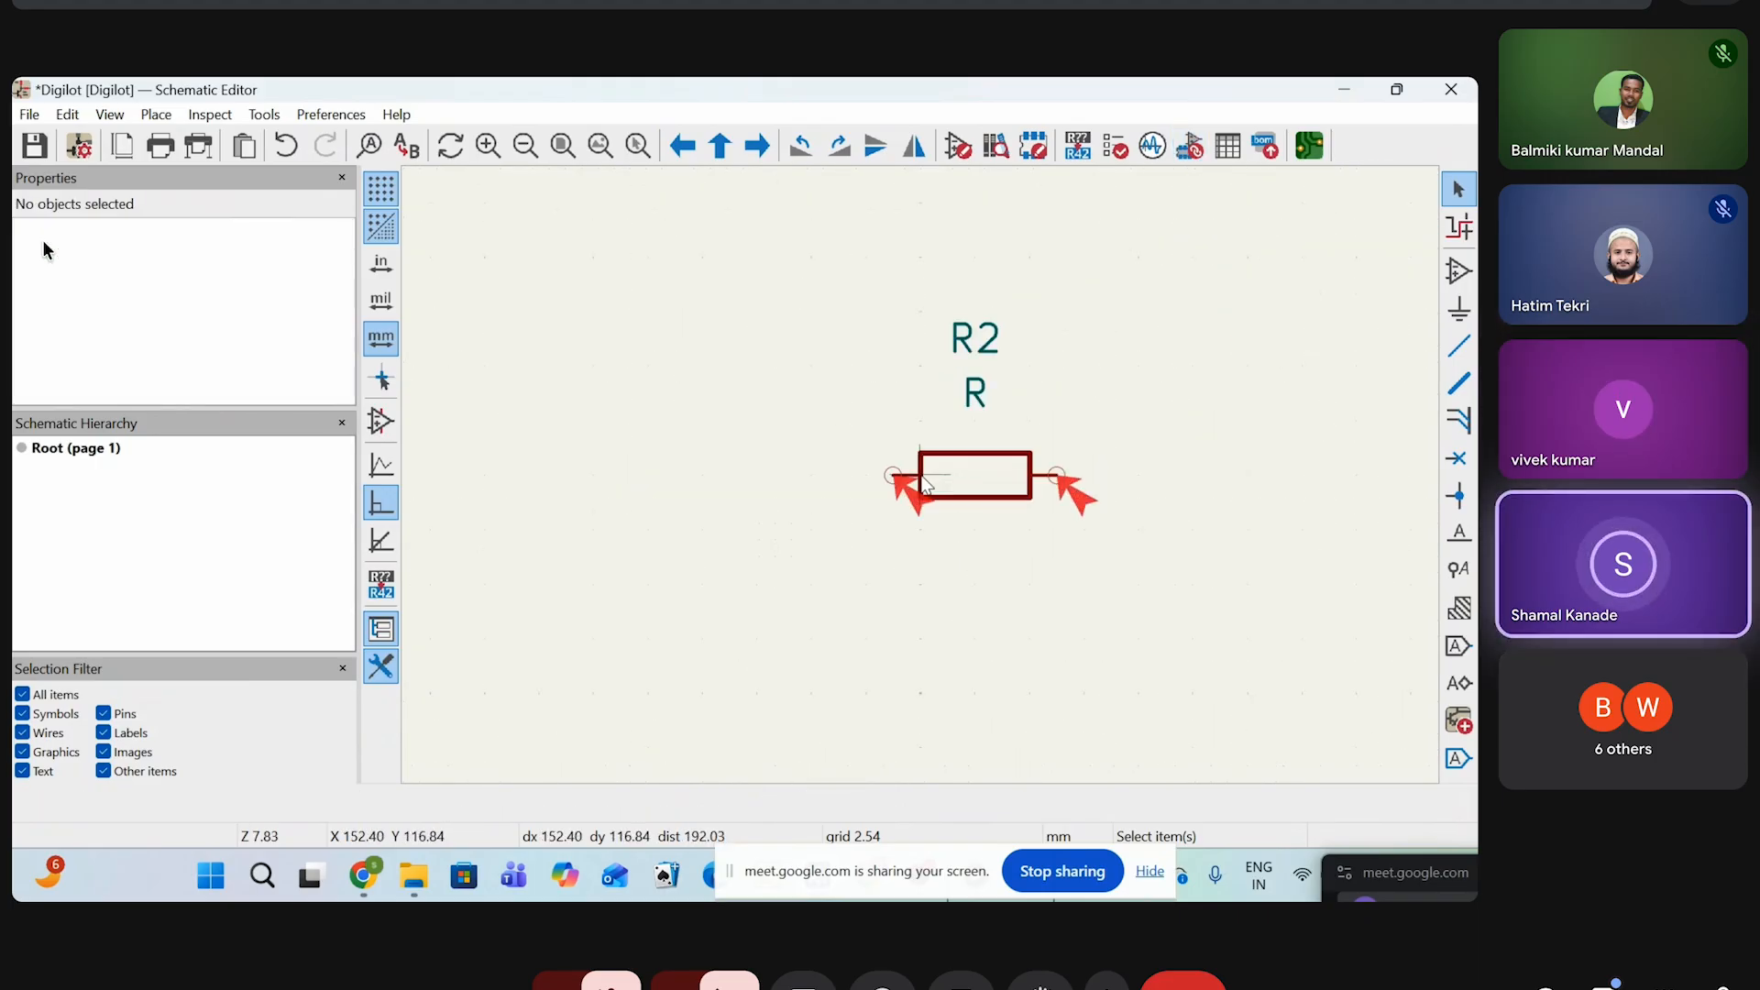
pyautogui.click(986, 493)
pyautogui.doubleClick(986, 496)
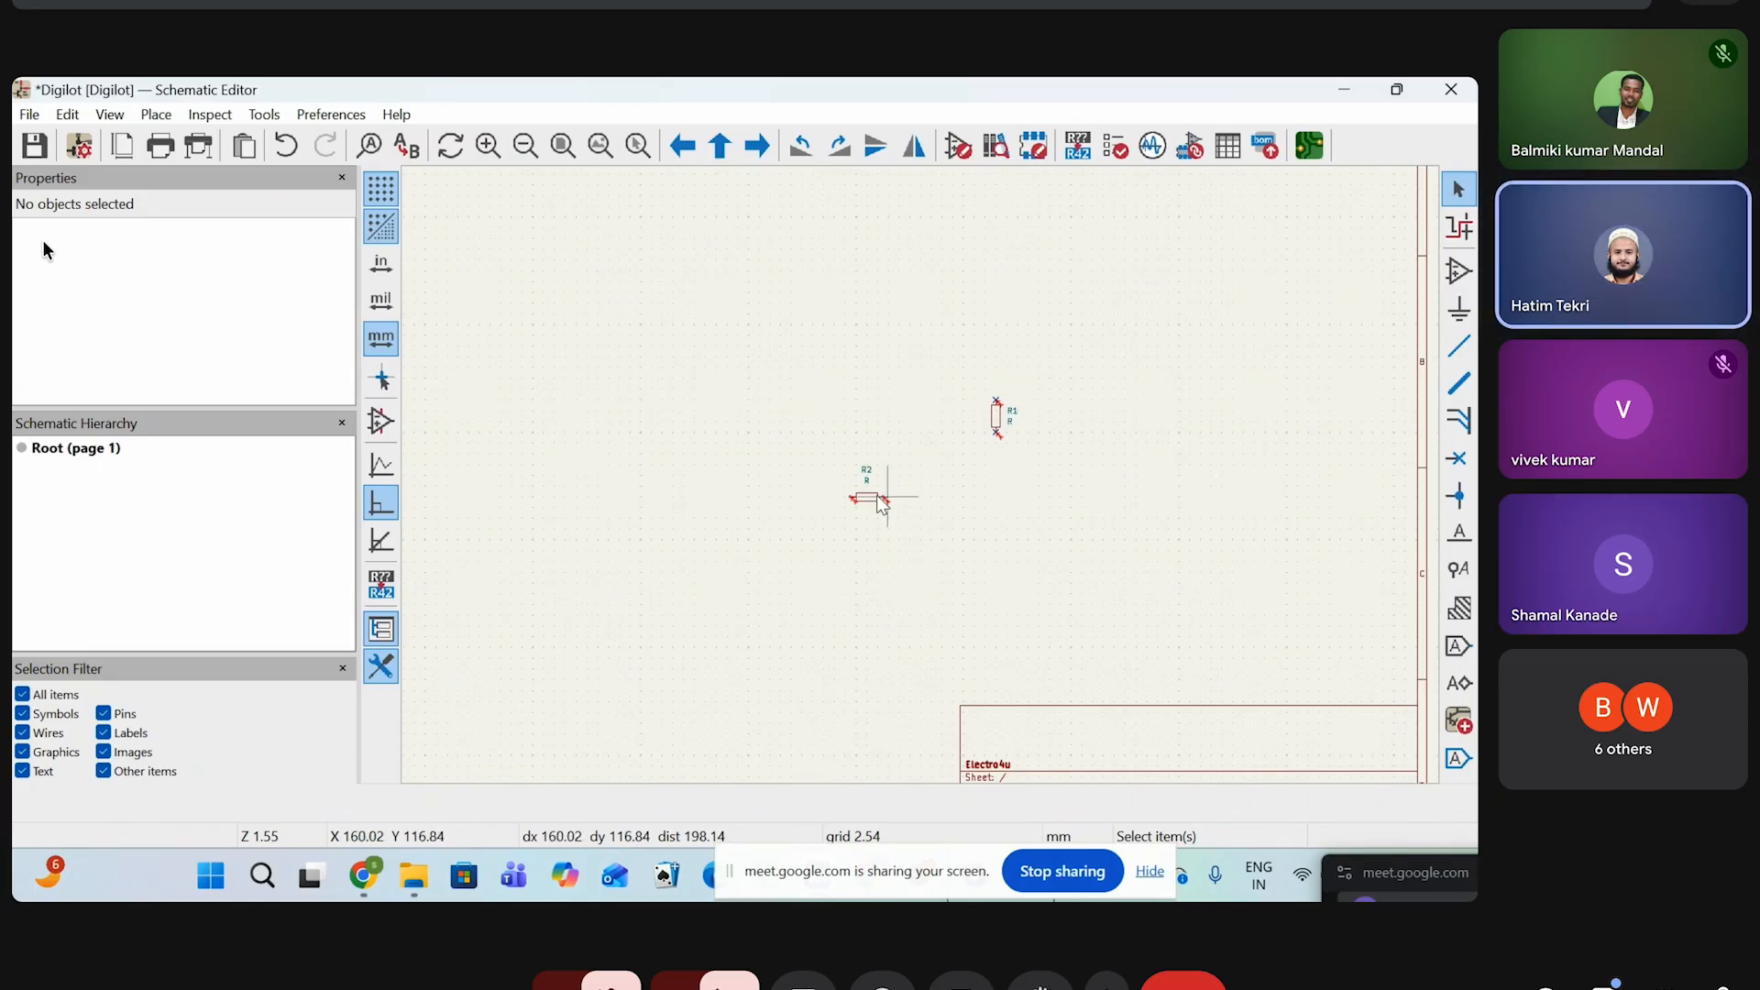
pyautogui.scroll(3, 877, 495)
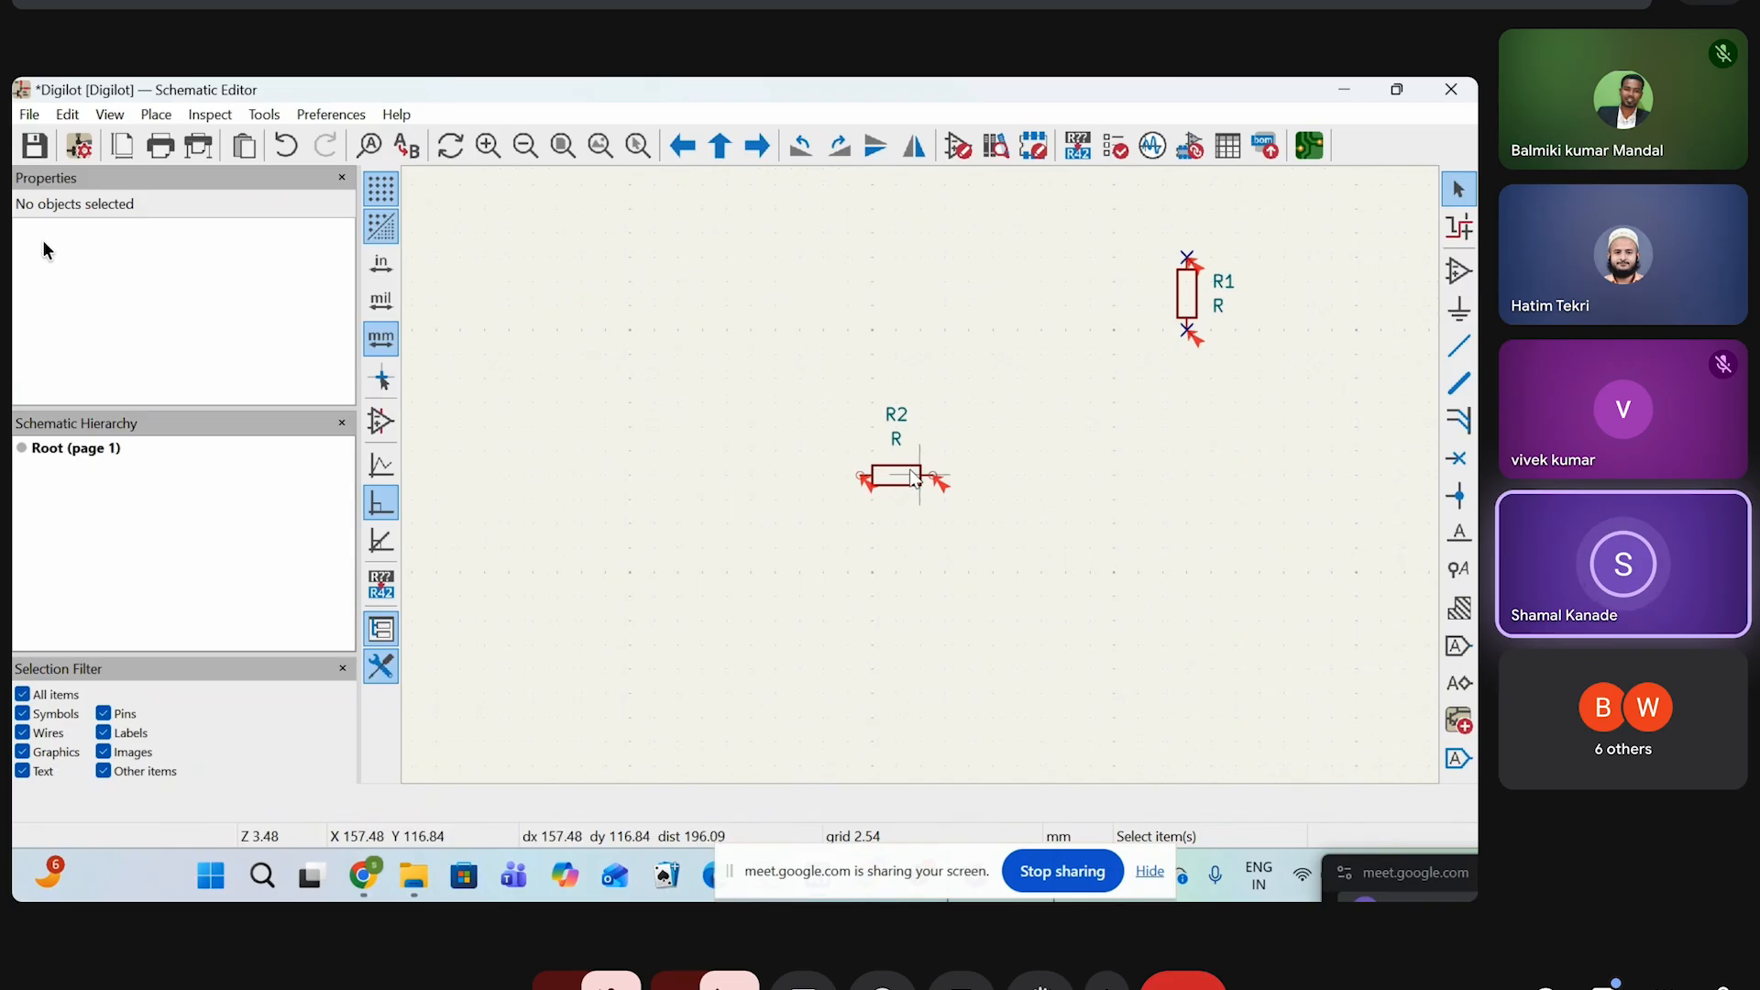
pyautogui.click(918, 484)
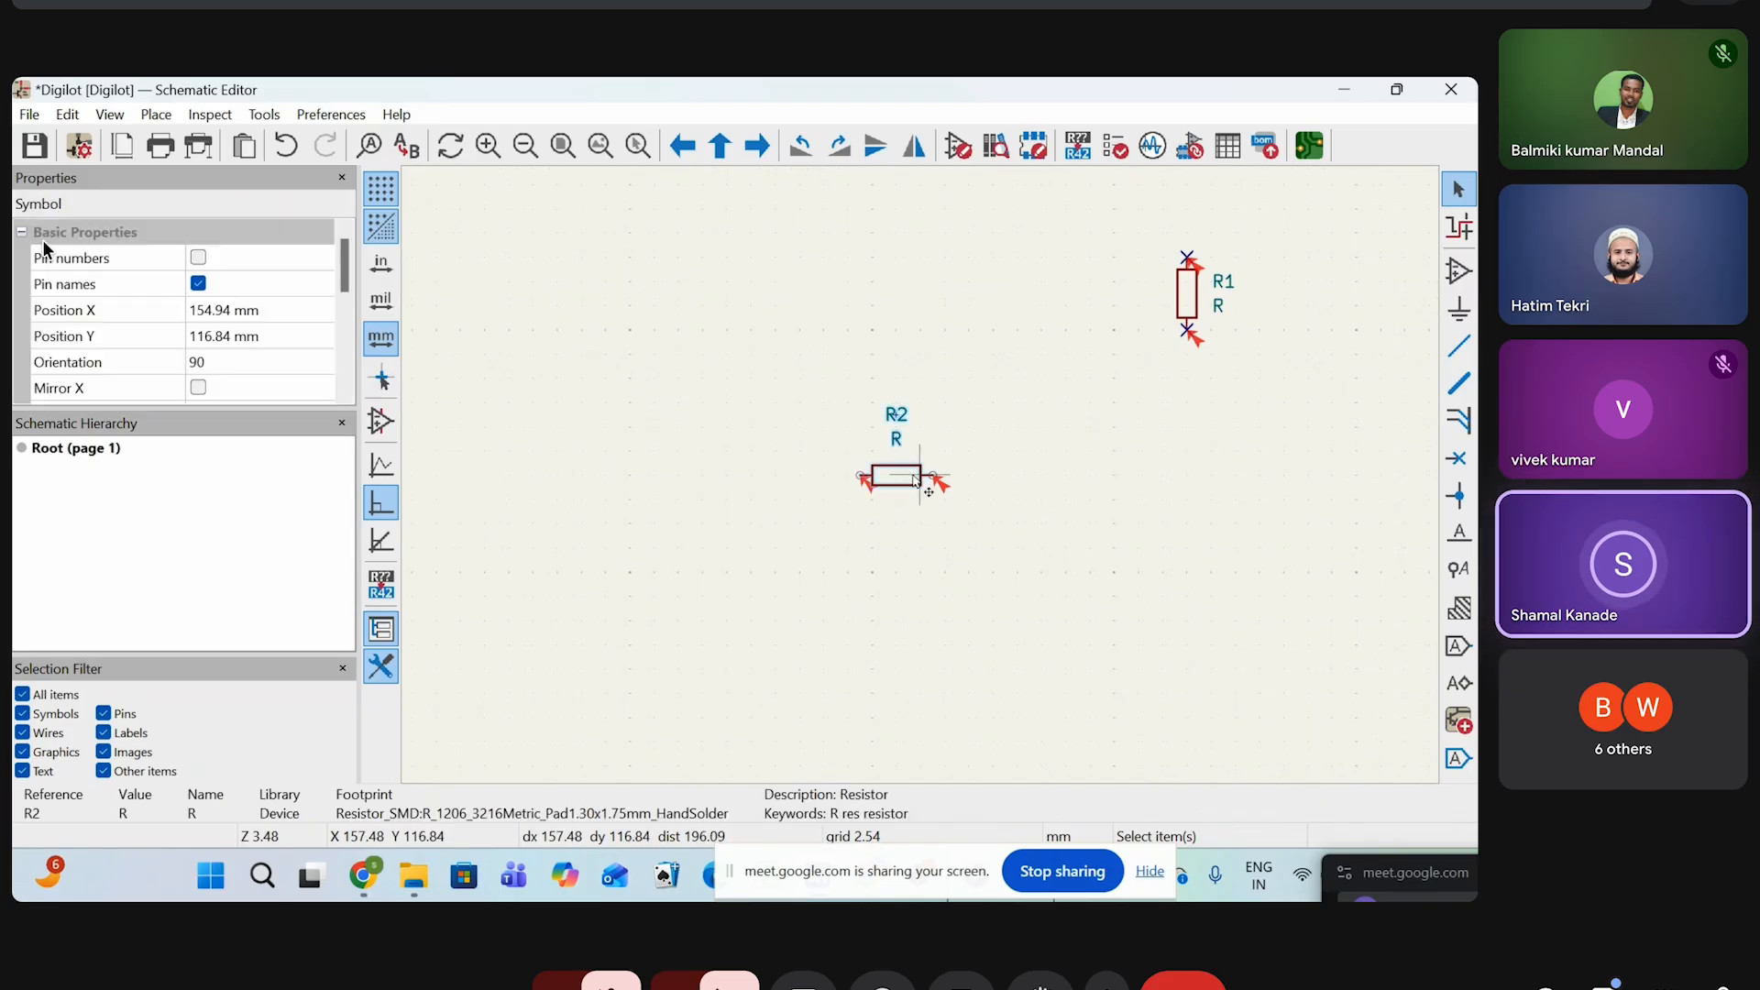
pyautogui.scroll(4, 920, 475)
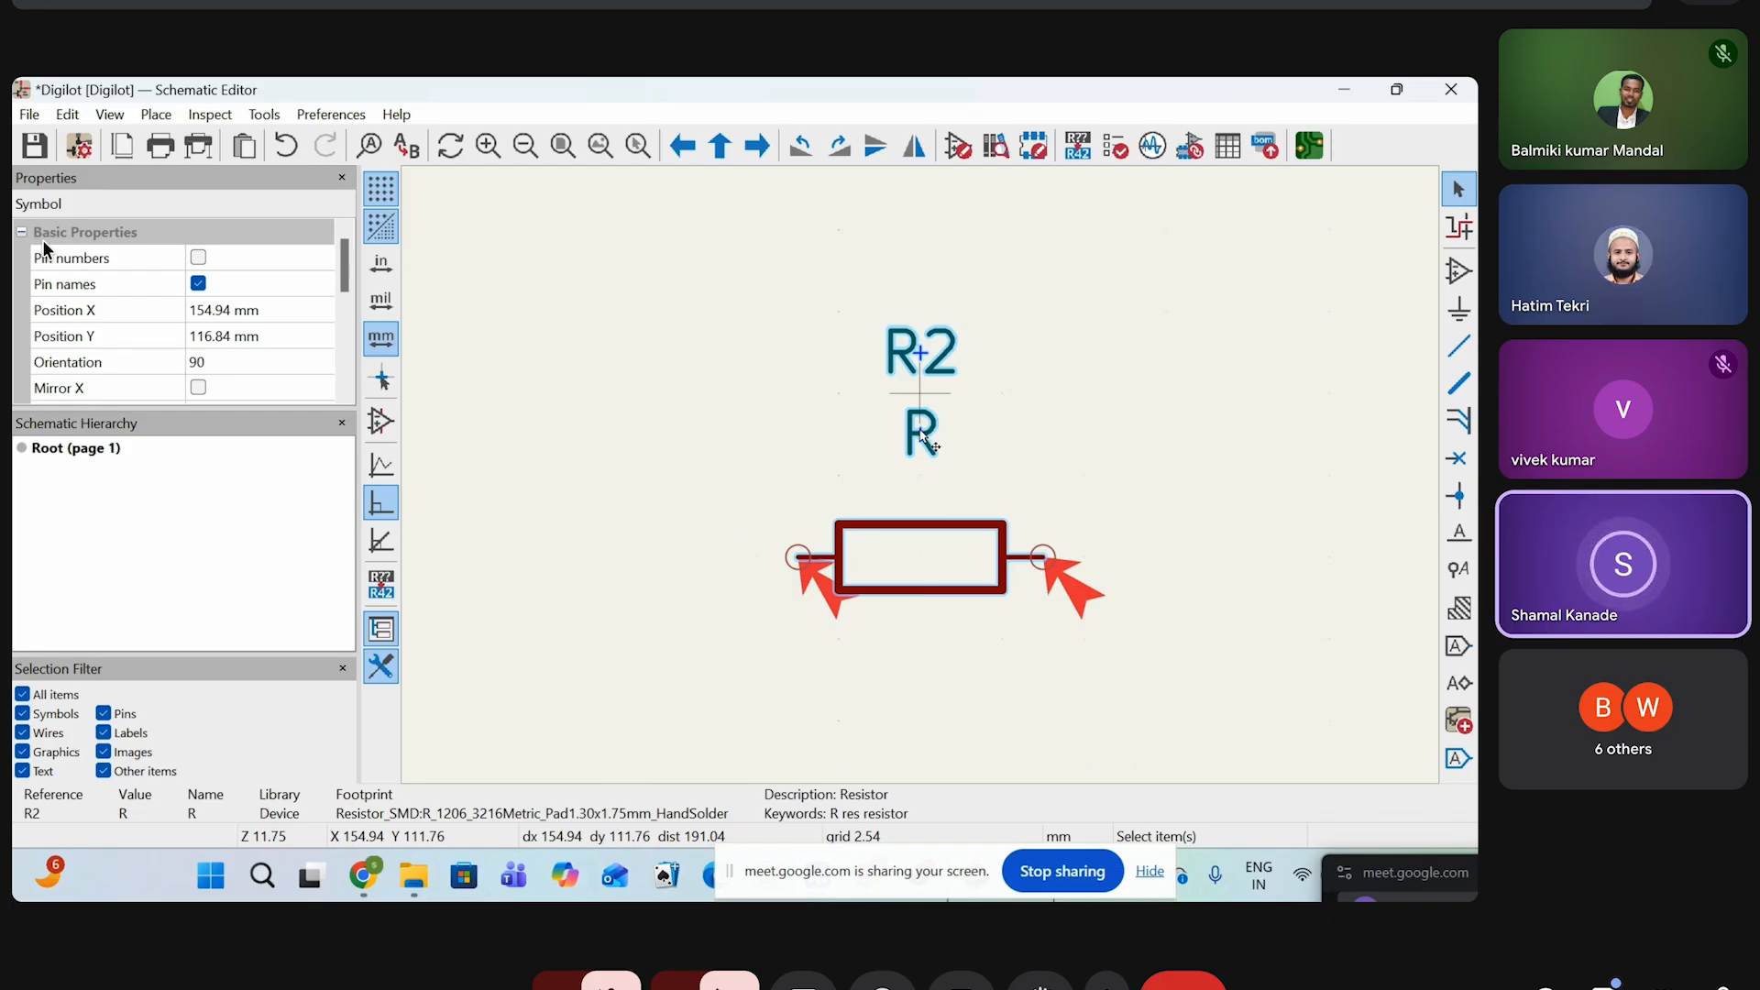
pyautogui.doubleClick(935, 573)
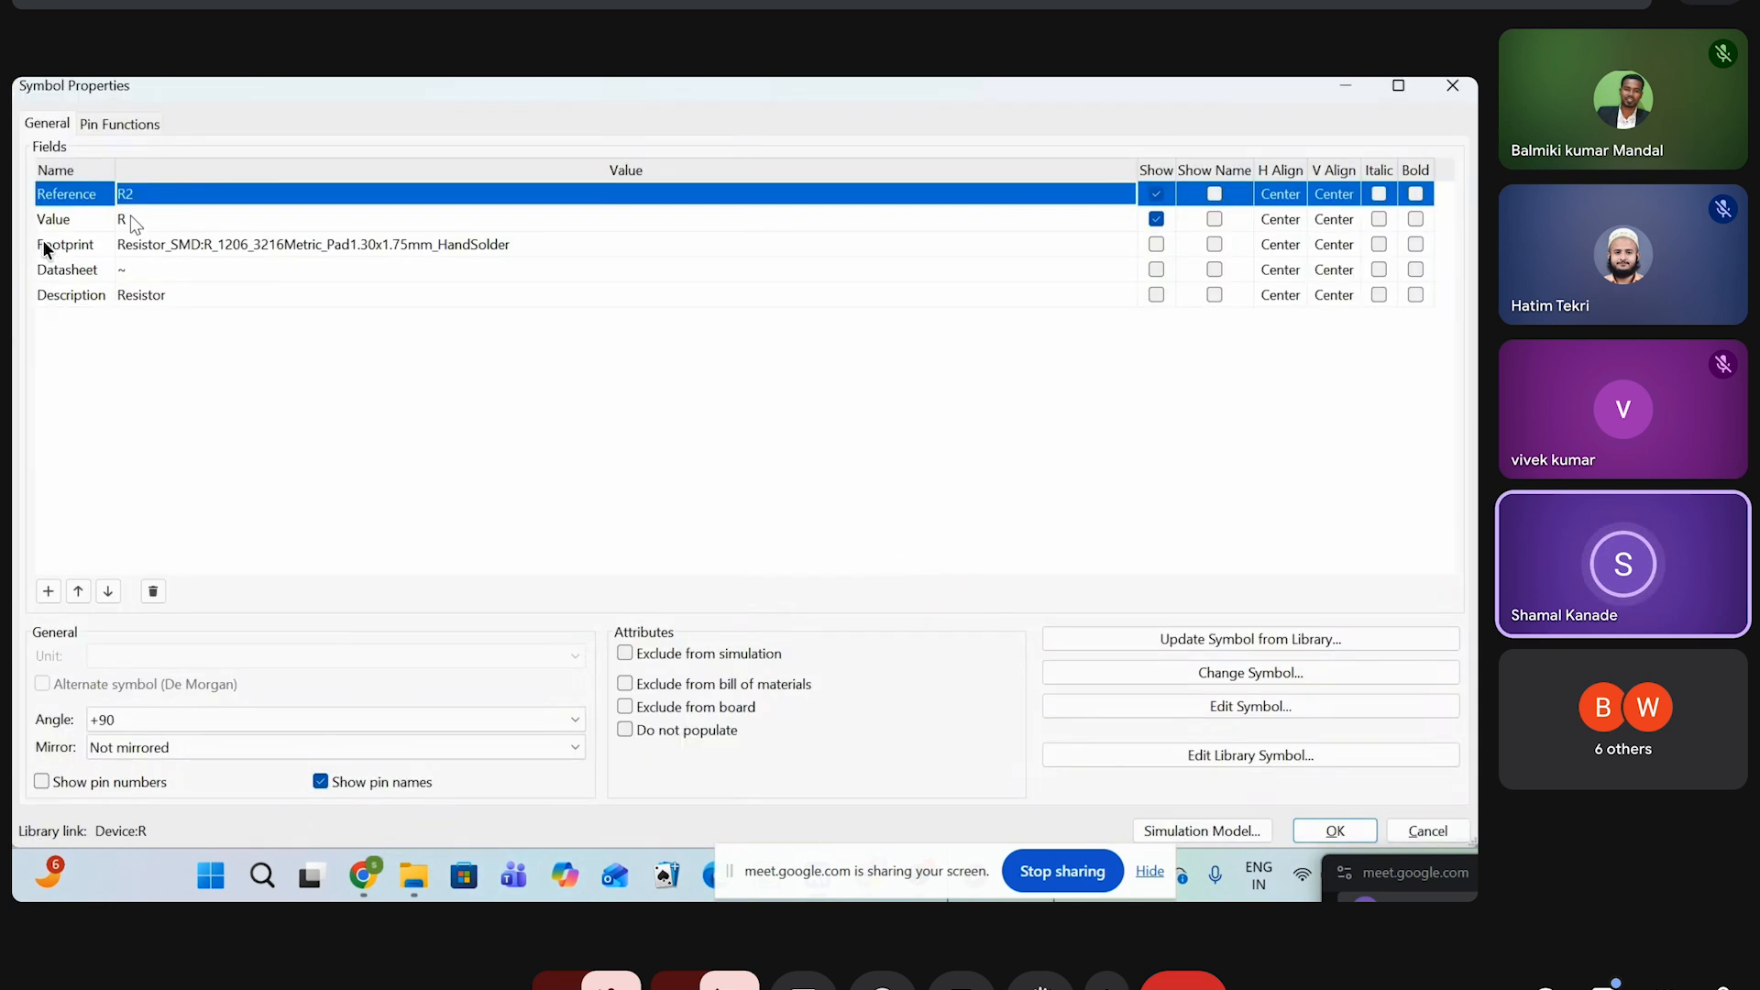
pyautogui.click(133, 227)
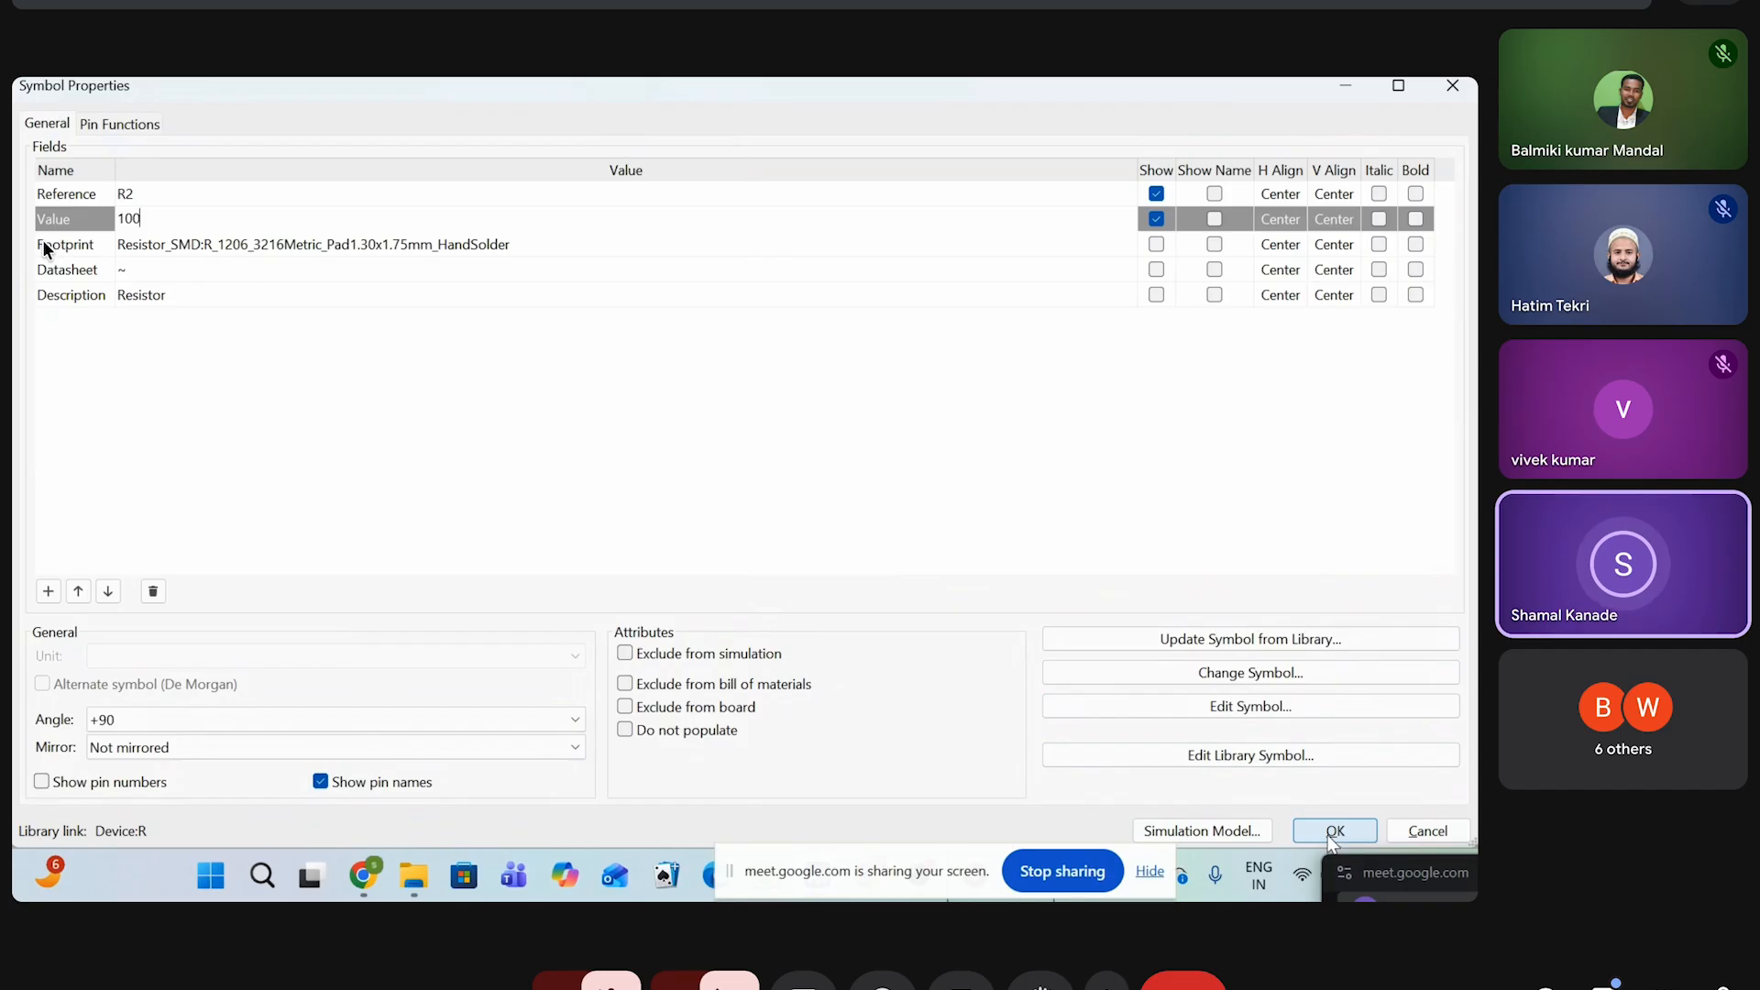
pyautogui.press('BackSpace')
pyautogui.press('BackSpace')
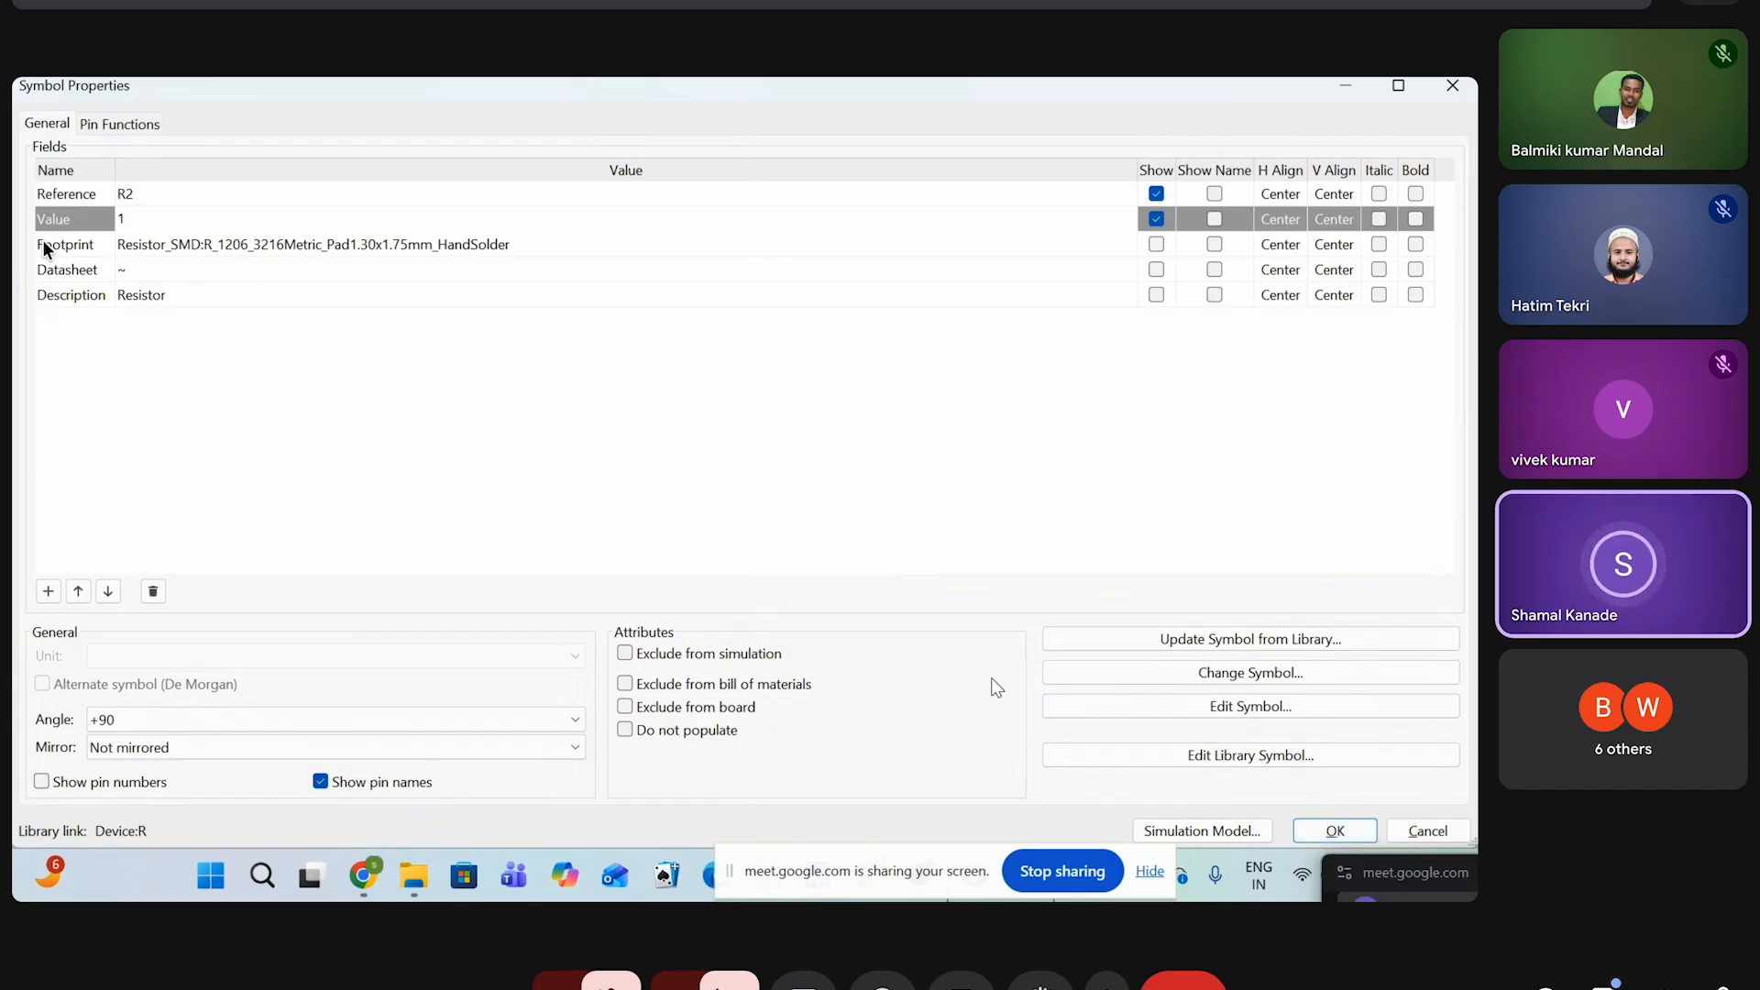
pyautogui.write('K')
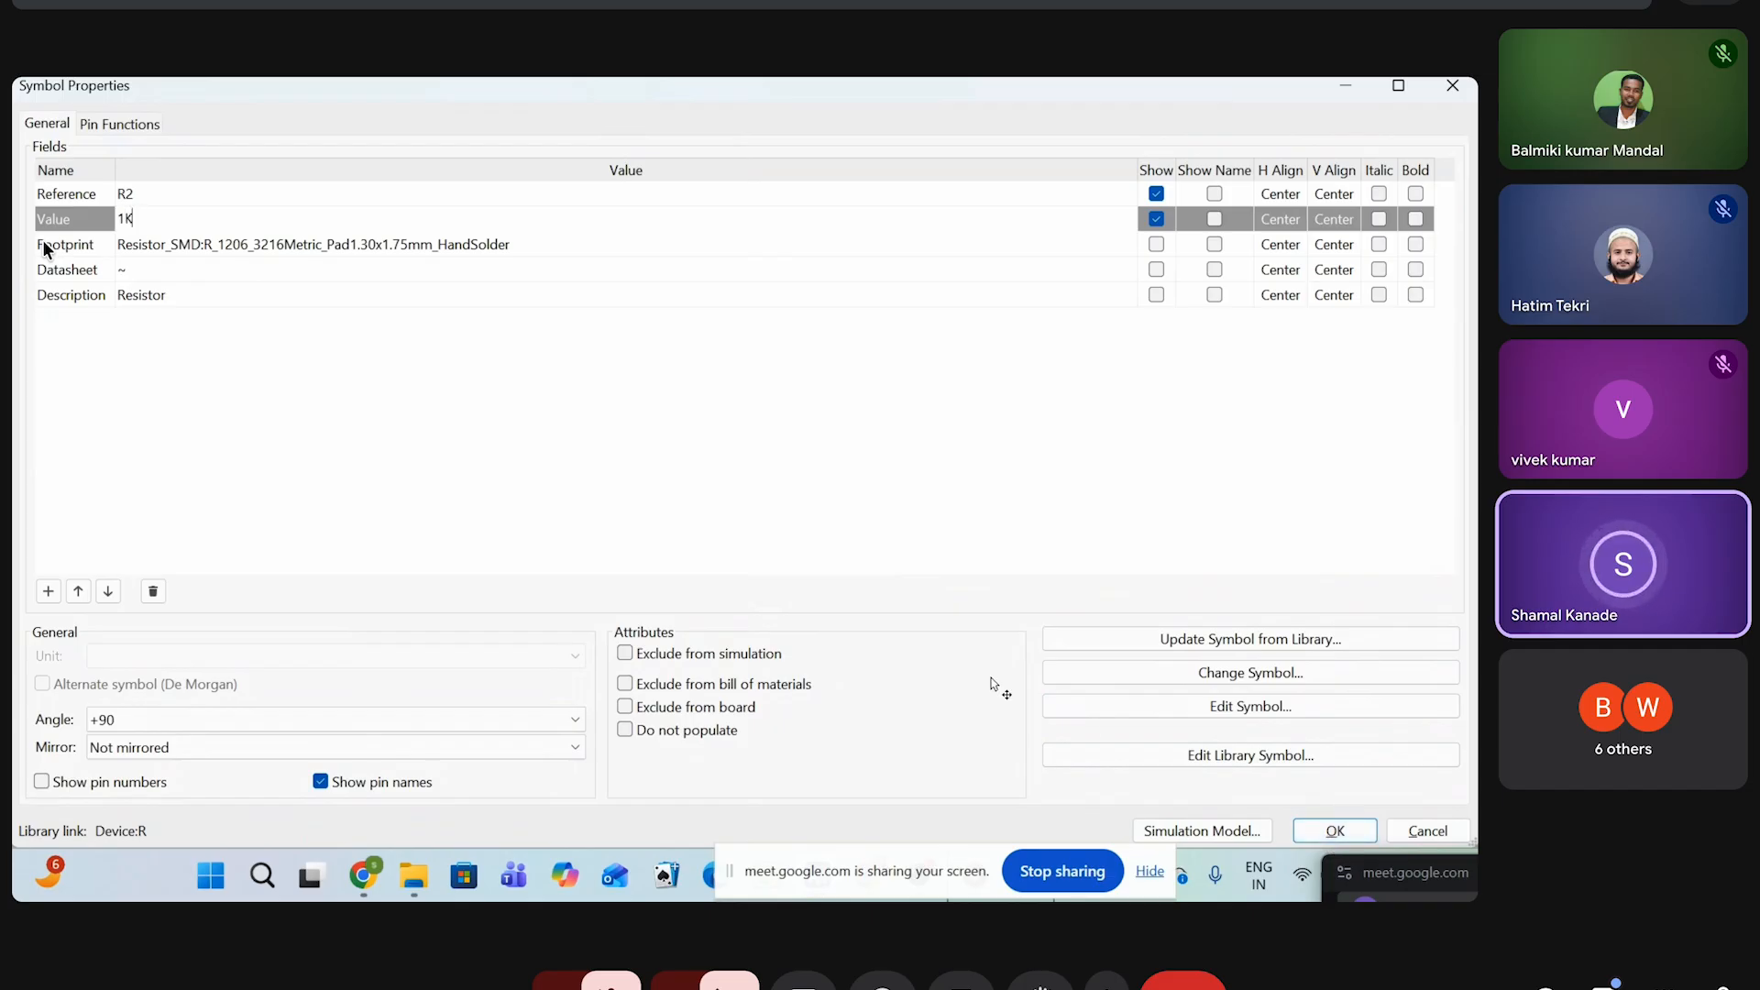
pyautogui.click(1335, 831)
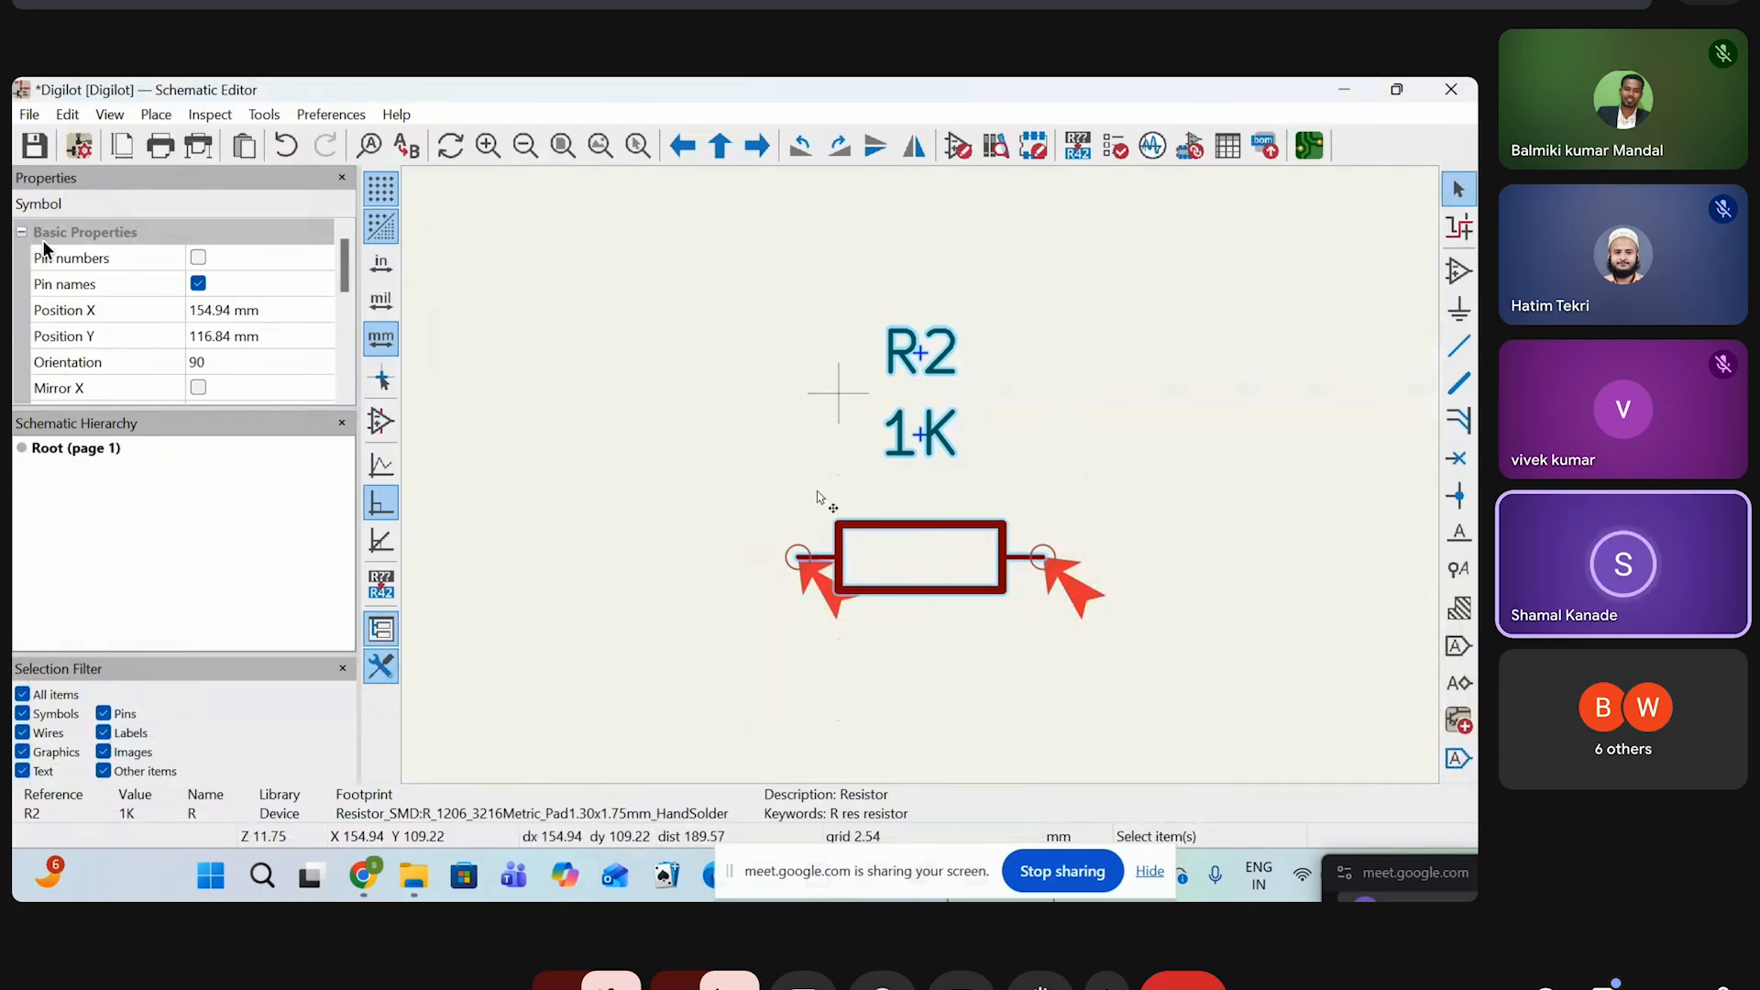
# Change R2's footprint to R_1210_3225Metric from the Resistor_SMD library through its symbol properties
pyautogui.doubleClick(949, 576)
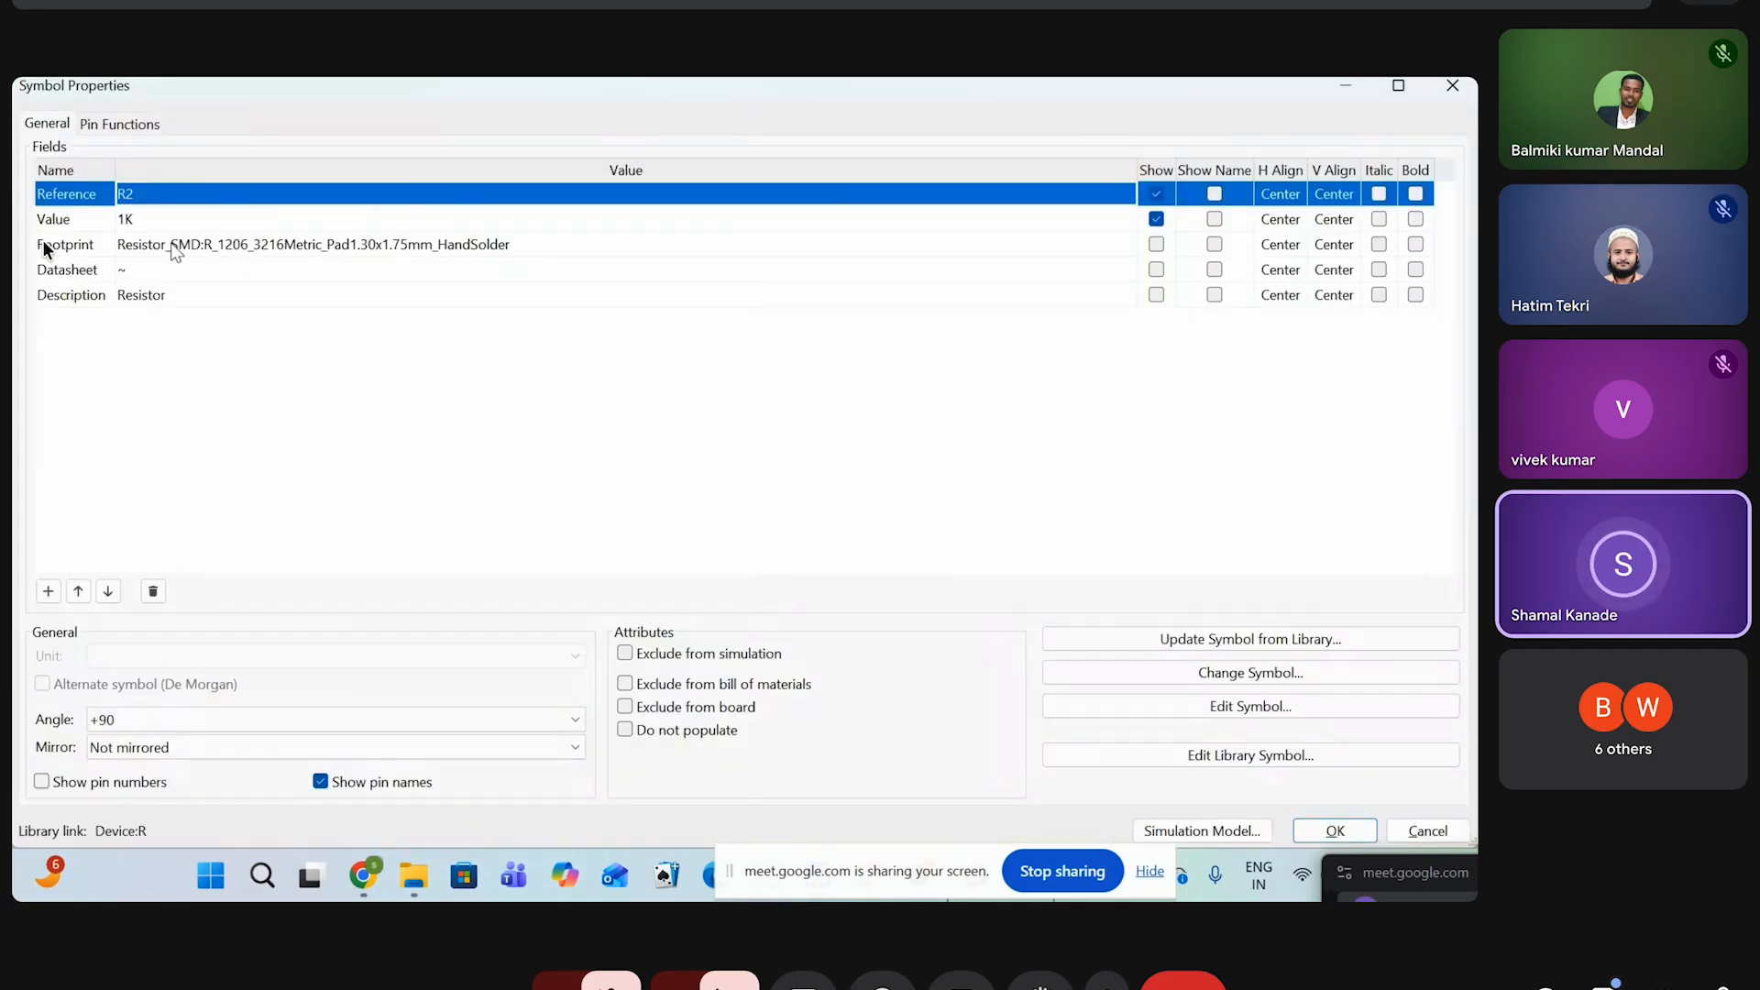
pyautogui.click(999, 246)
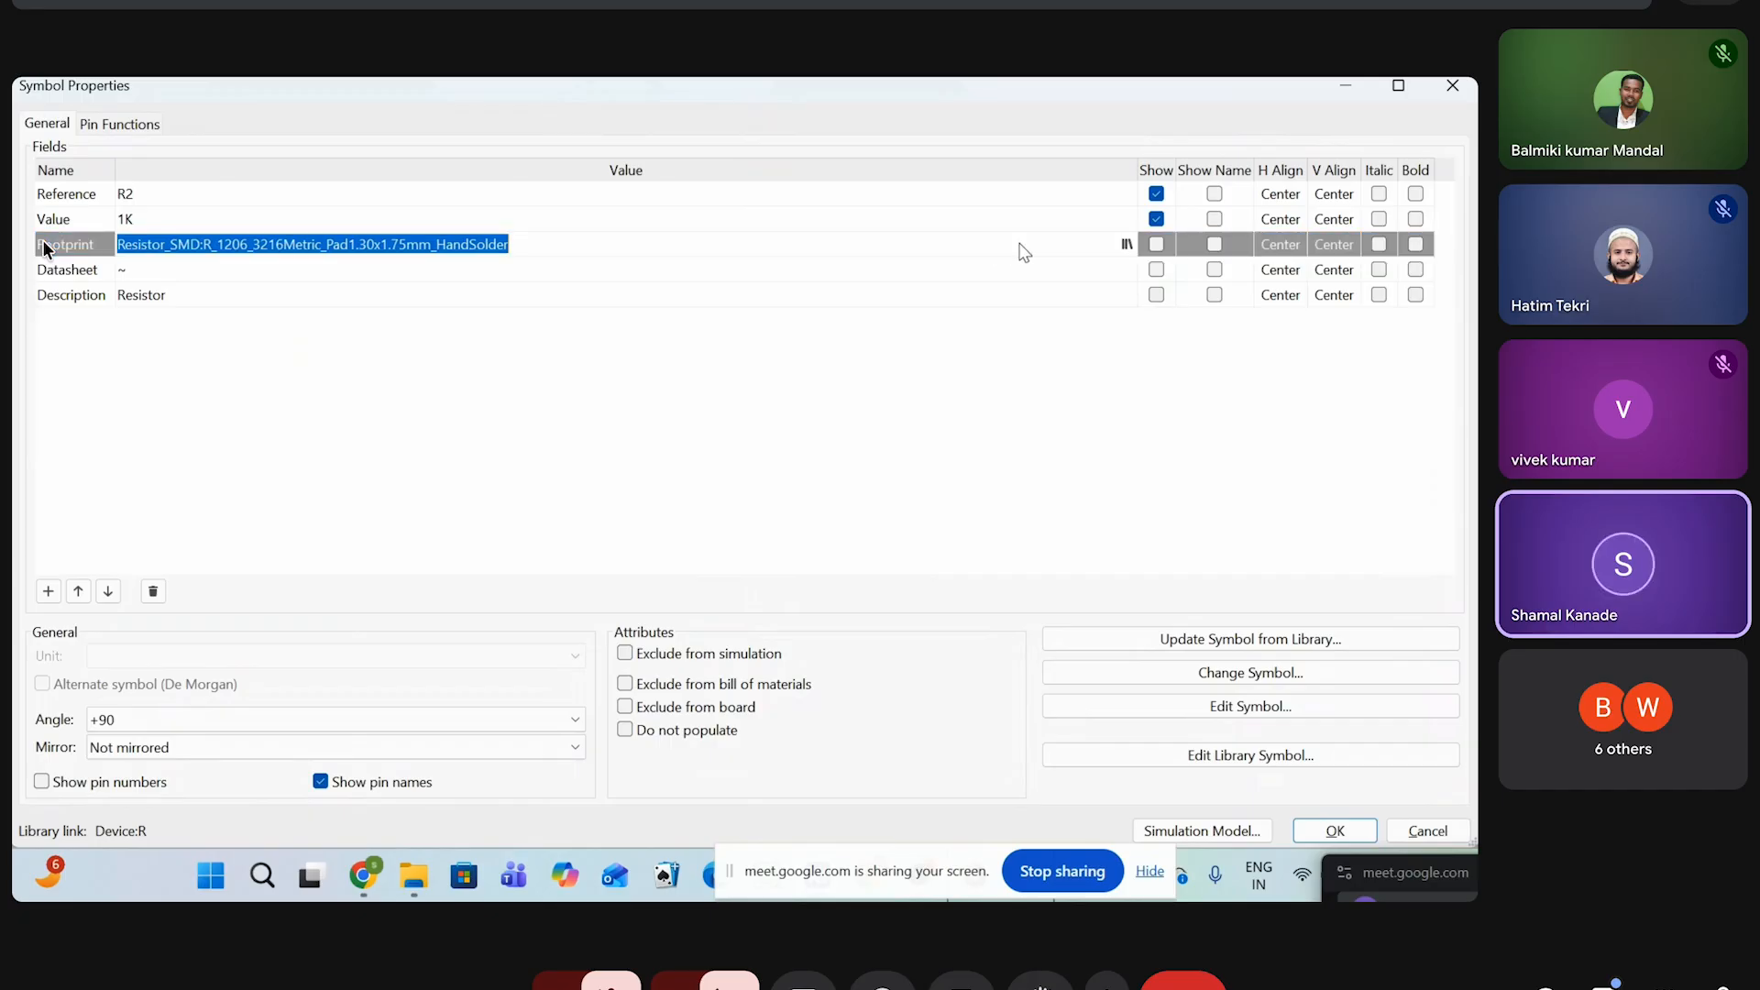
pyautogui.click(1126, 245)
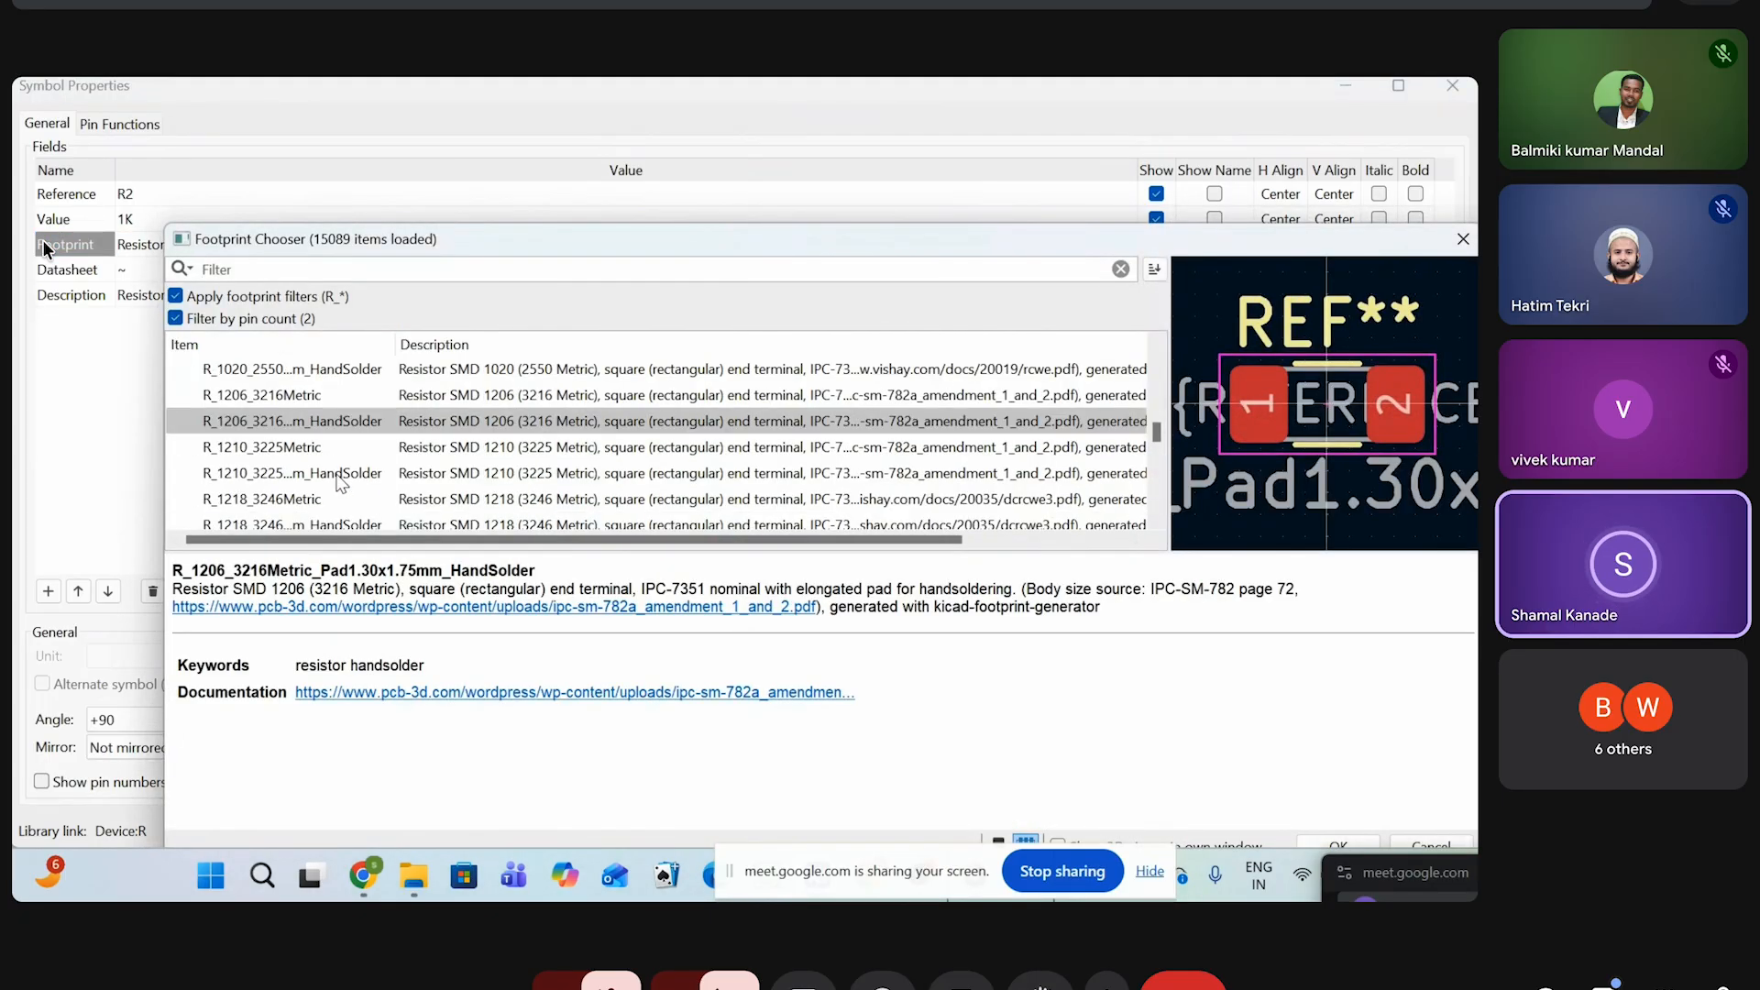
pyautogui.click(257, 447)
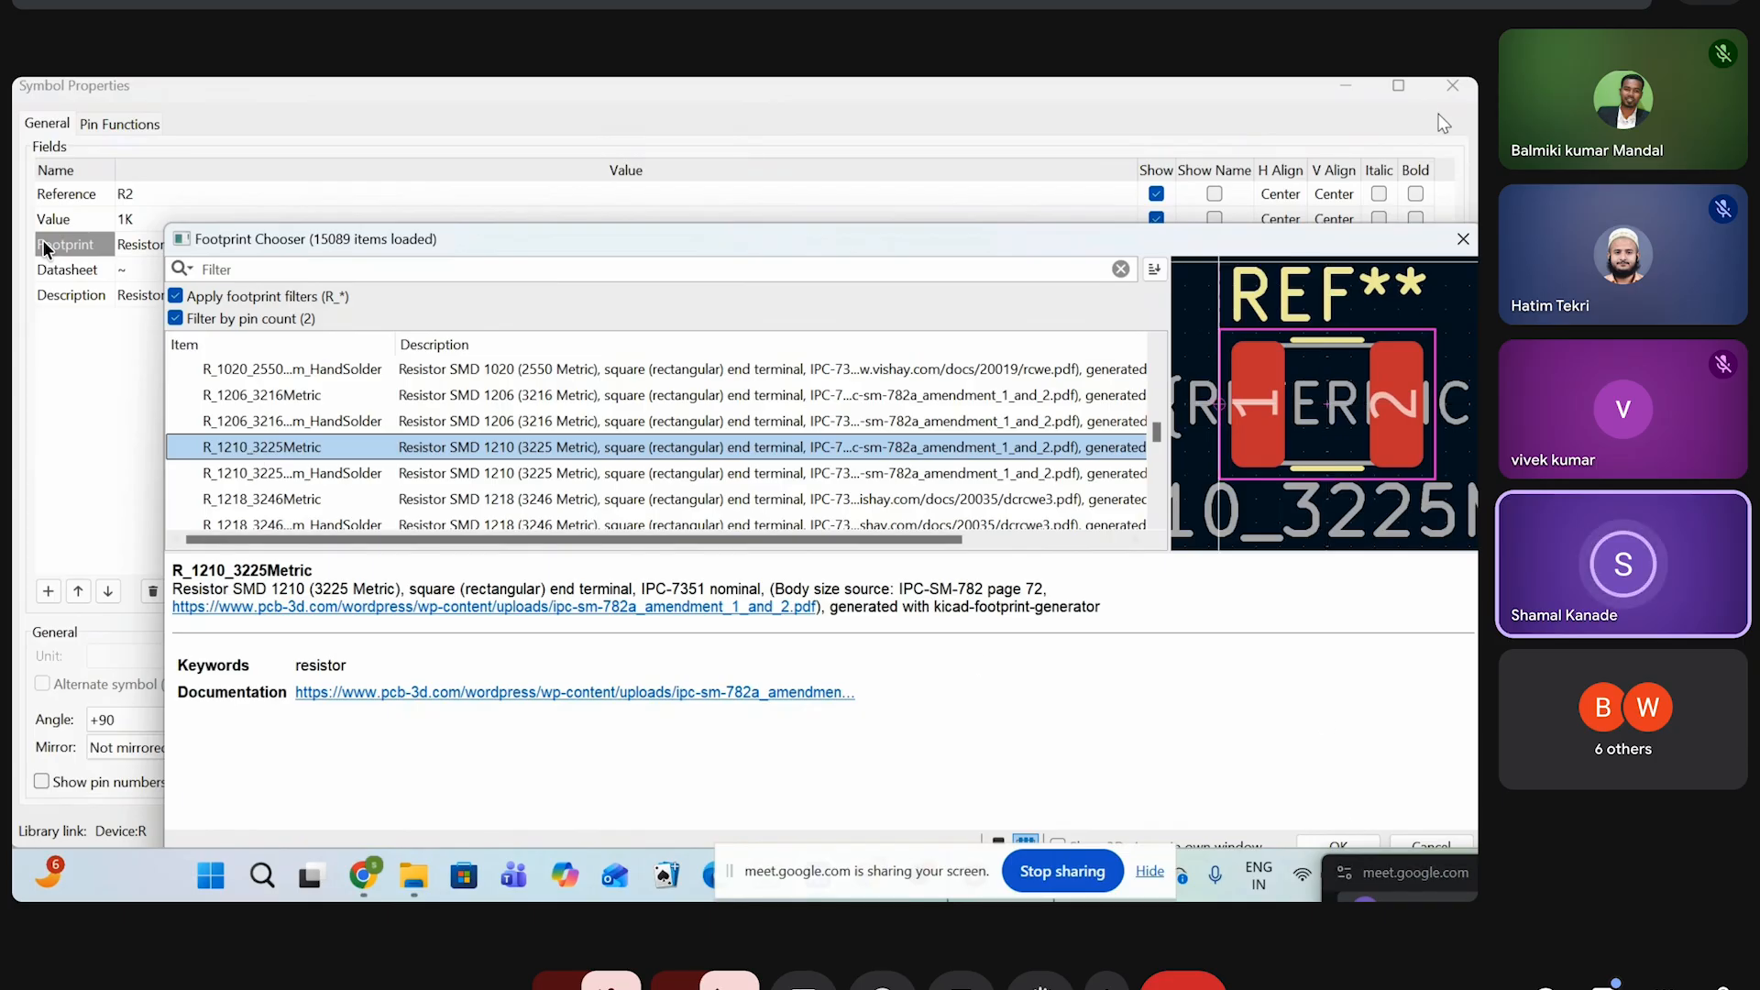
pyautogui.moveTo(1341, 246); pyautogui.dragTo(1188, 159)
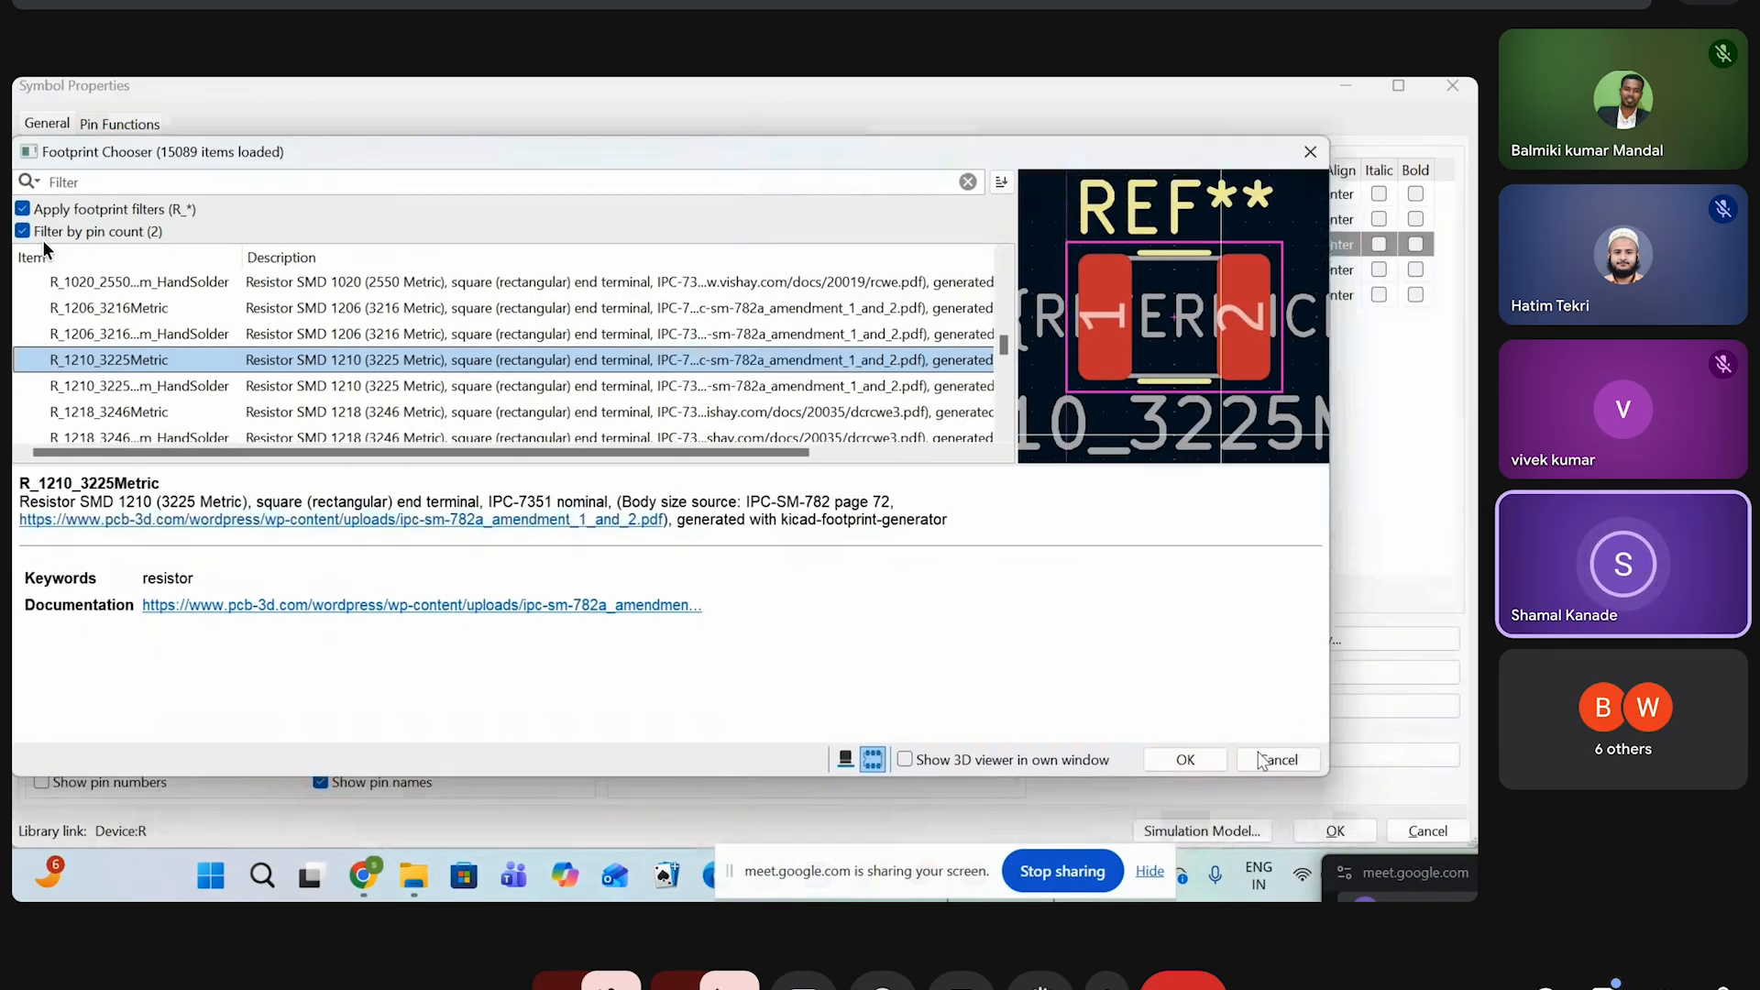
pyautogui.click(1186, 761)
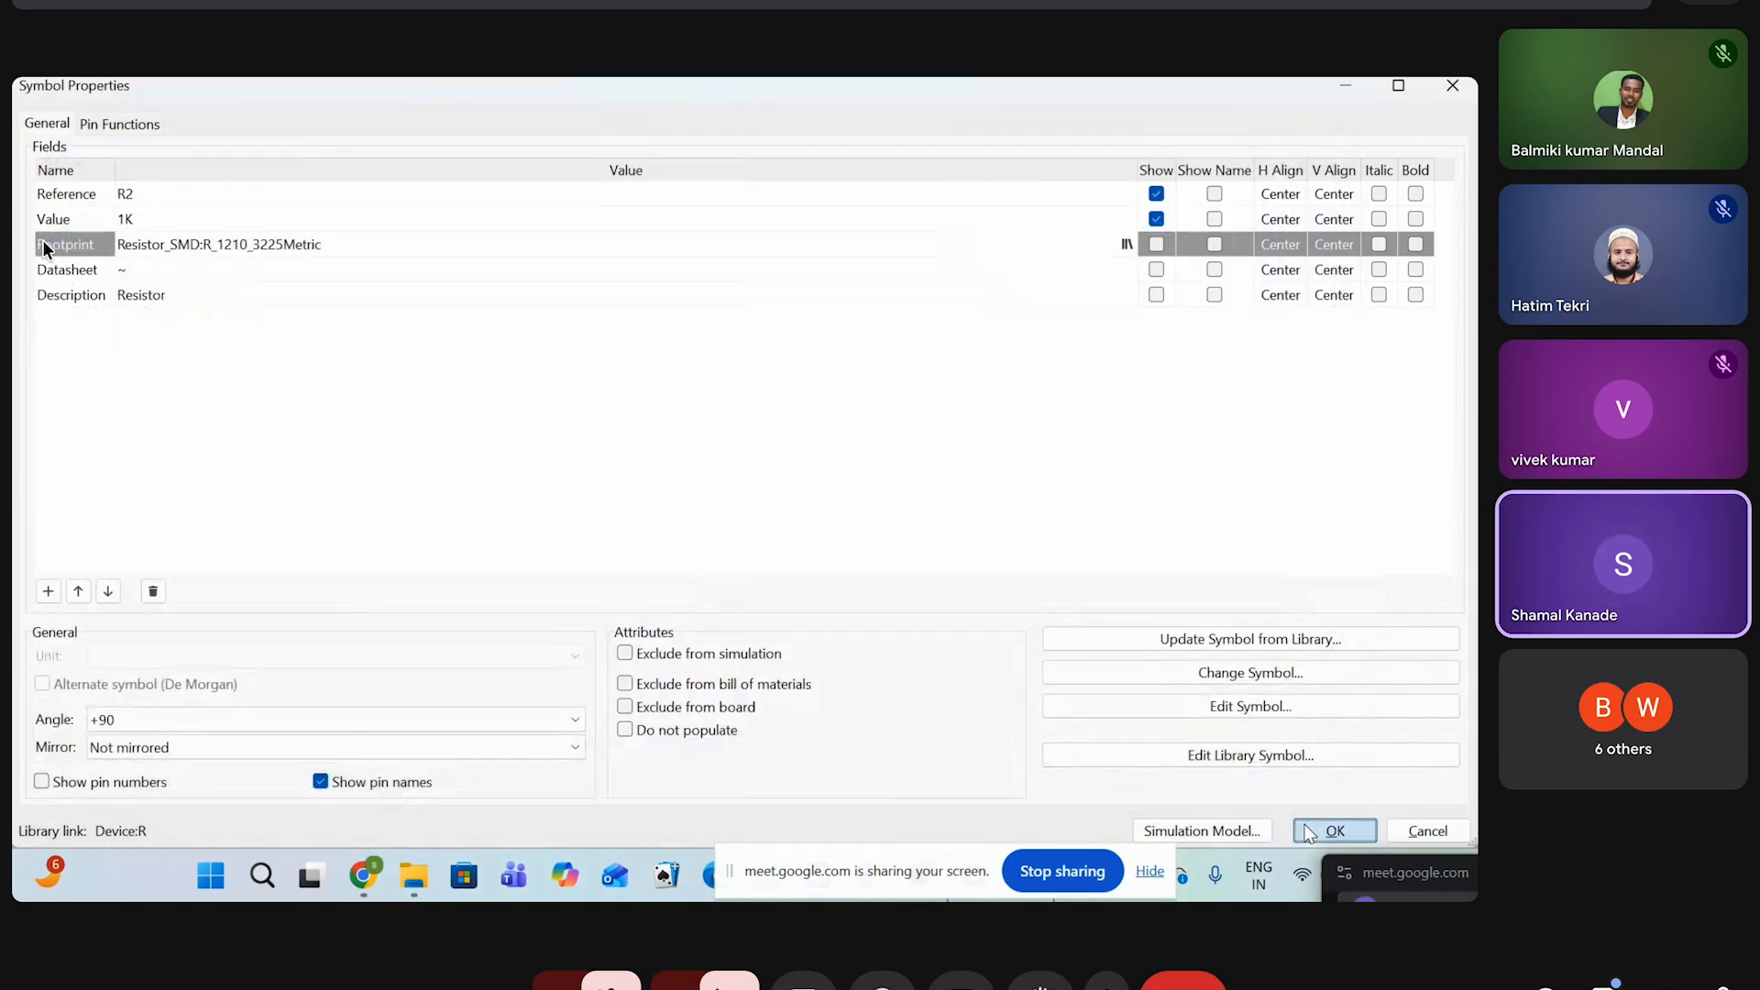
pyautogui.click(1309, 831)
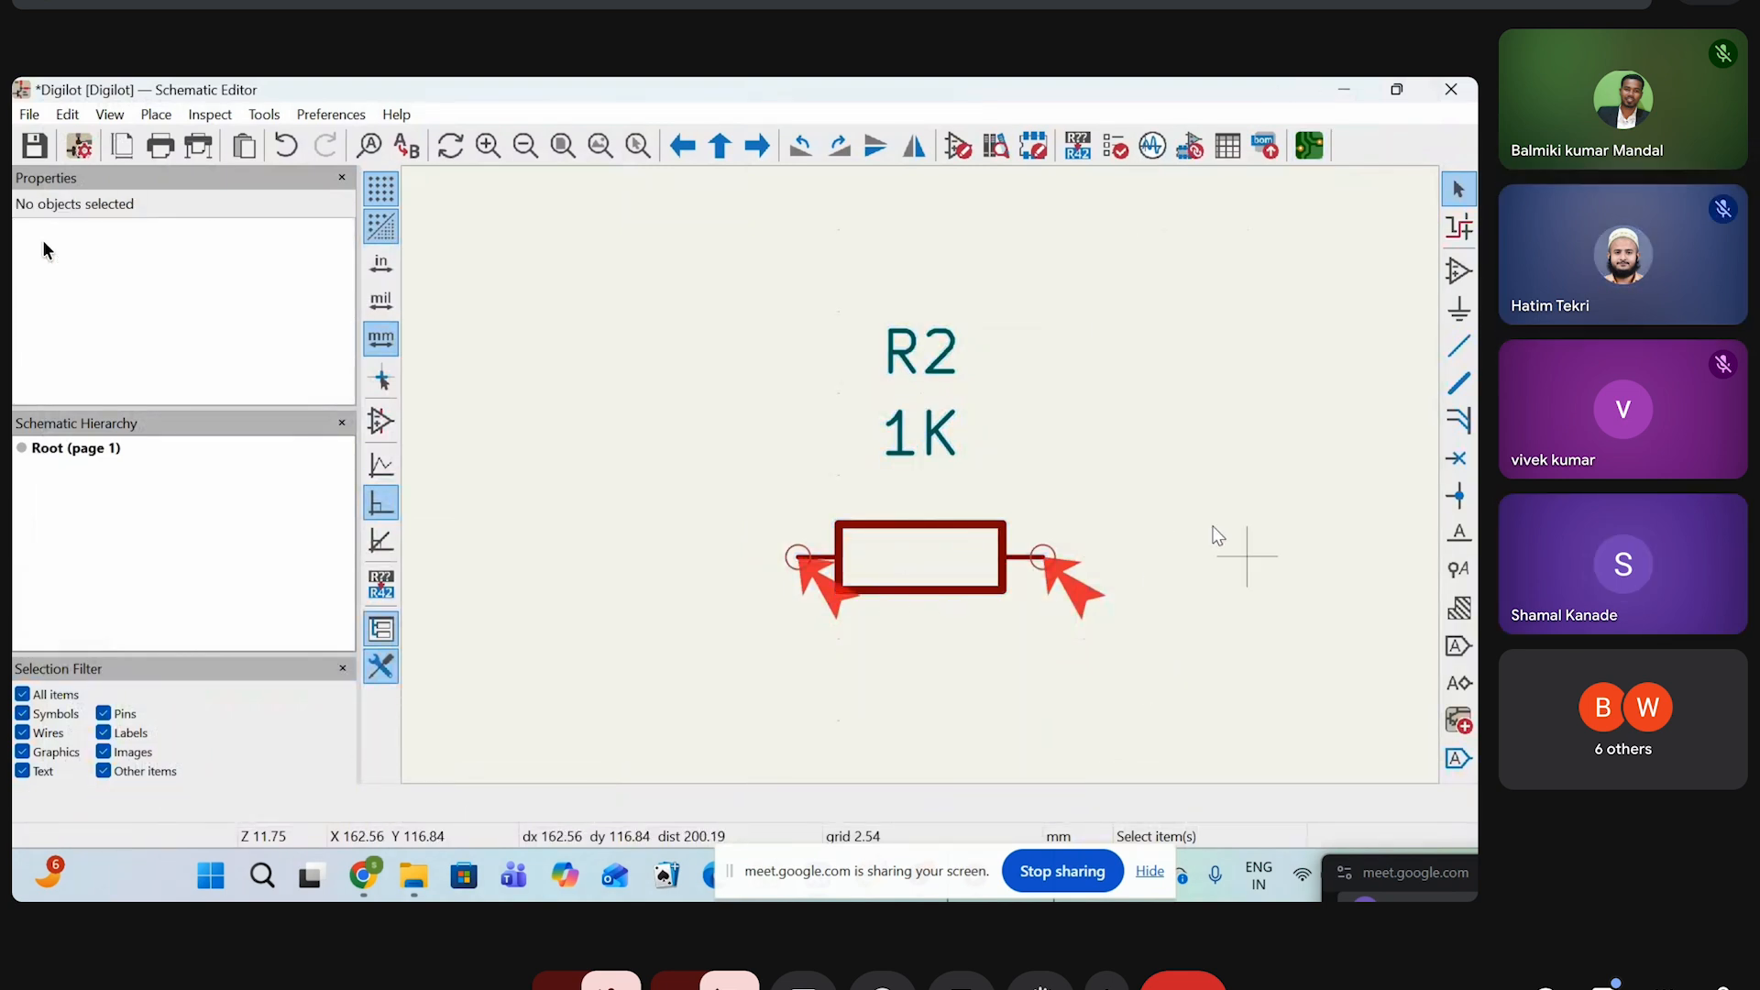
pyautogui.scroll(-5, 1205, 569)
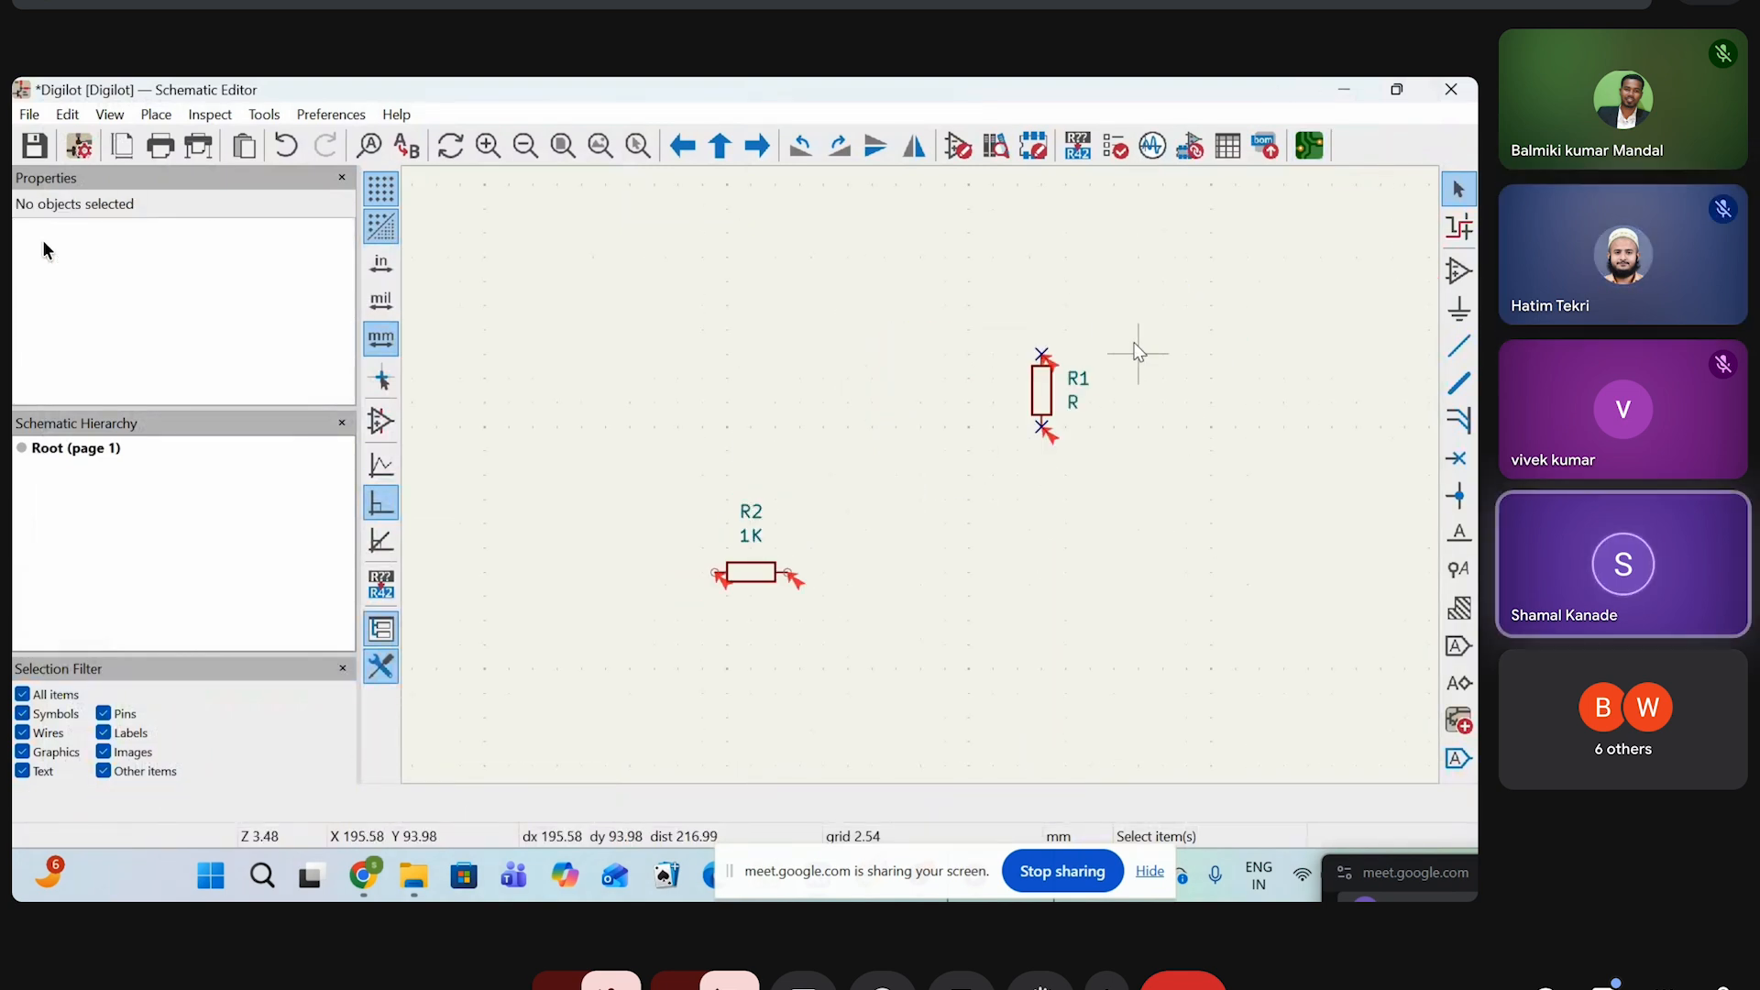
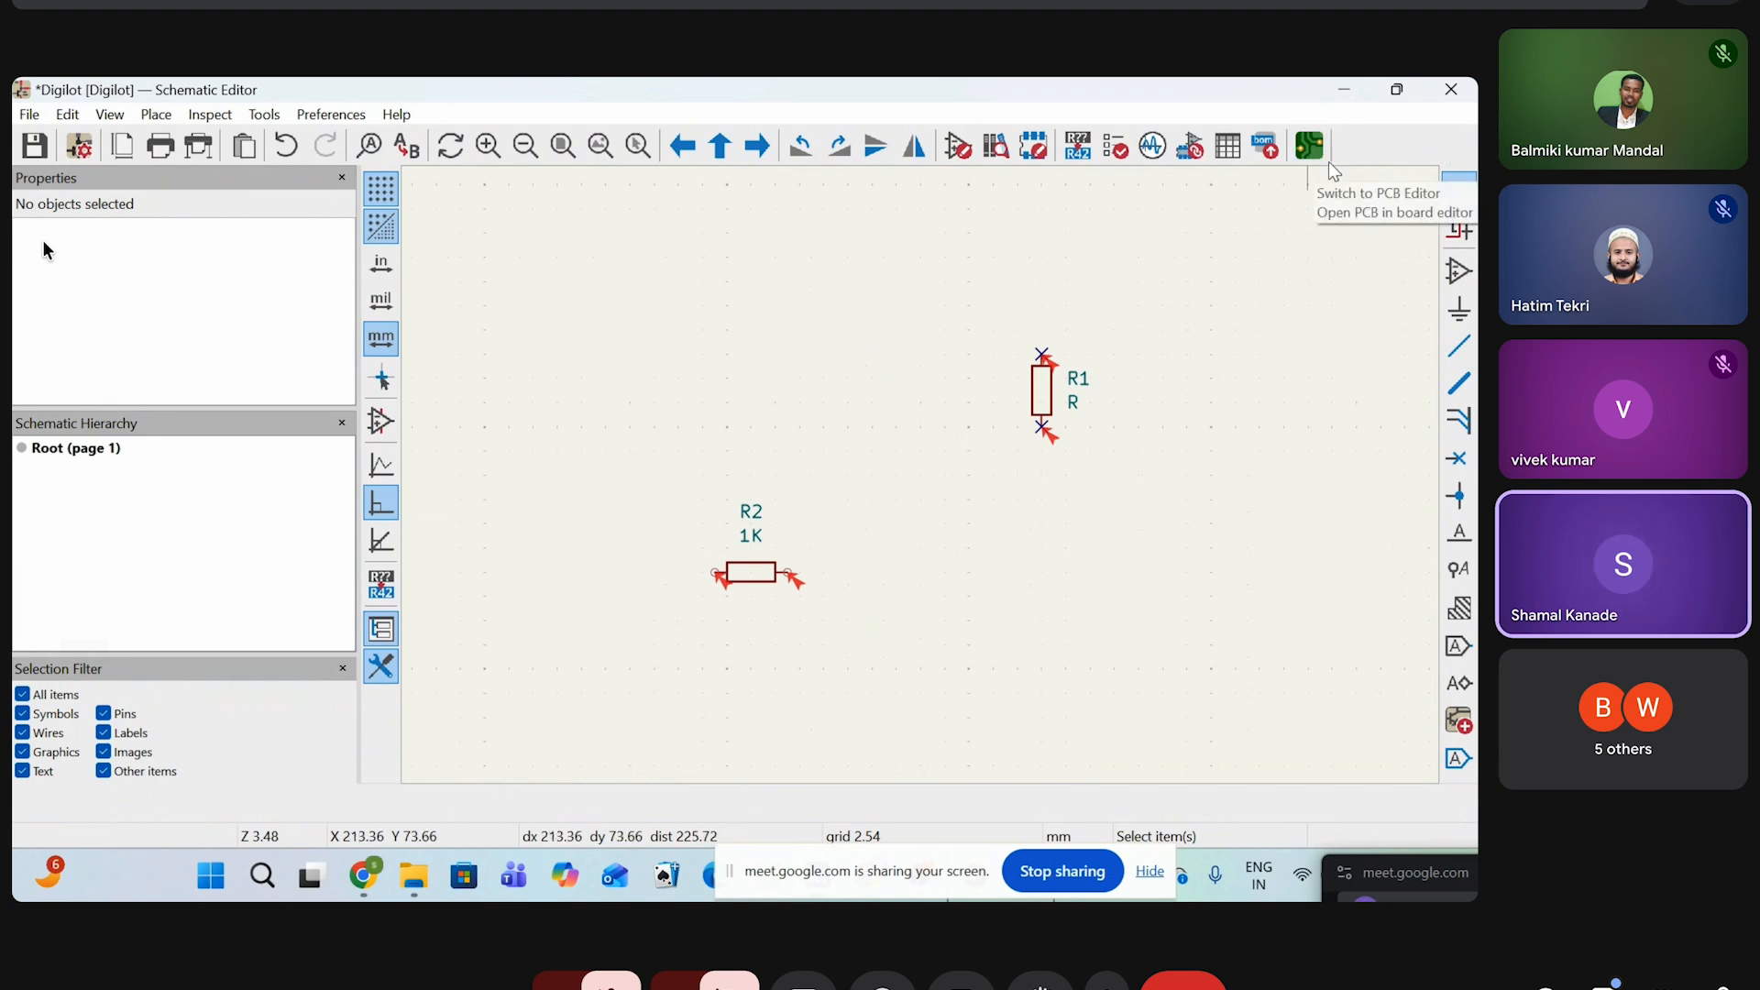
pyautogui.click(257, 115)
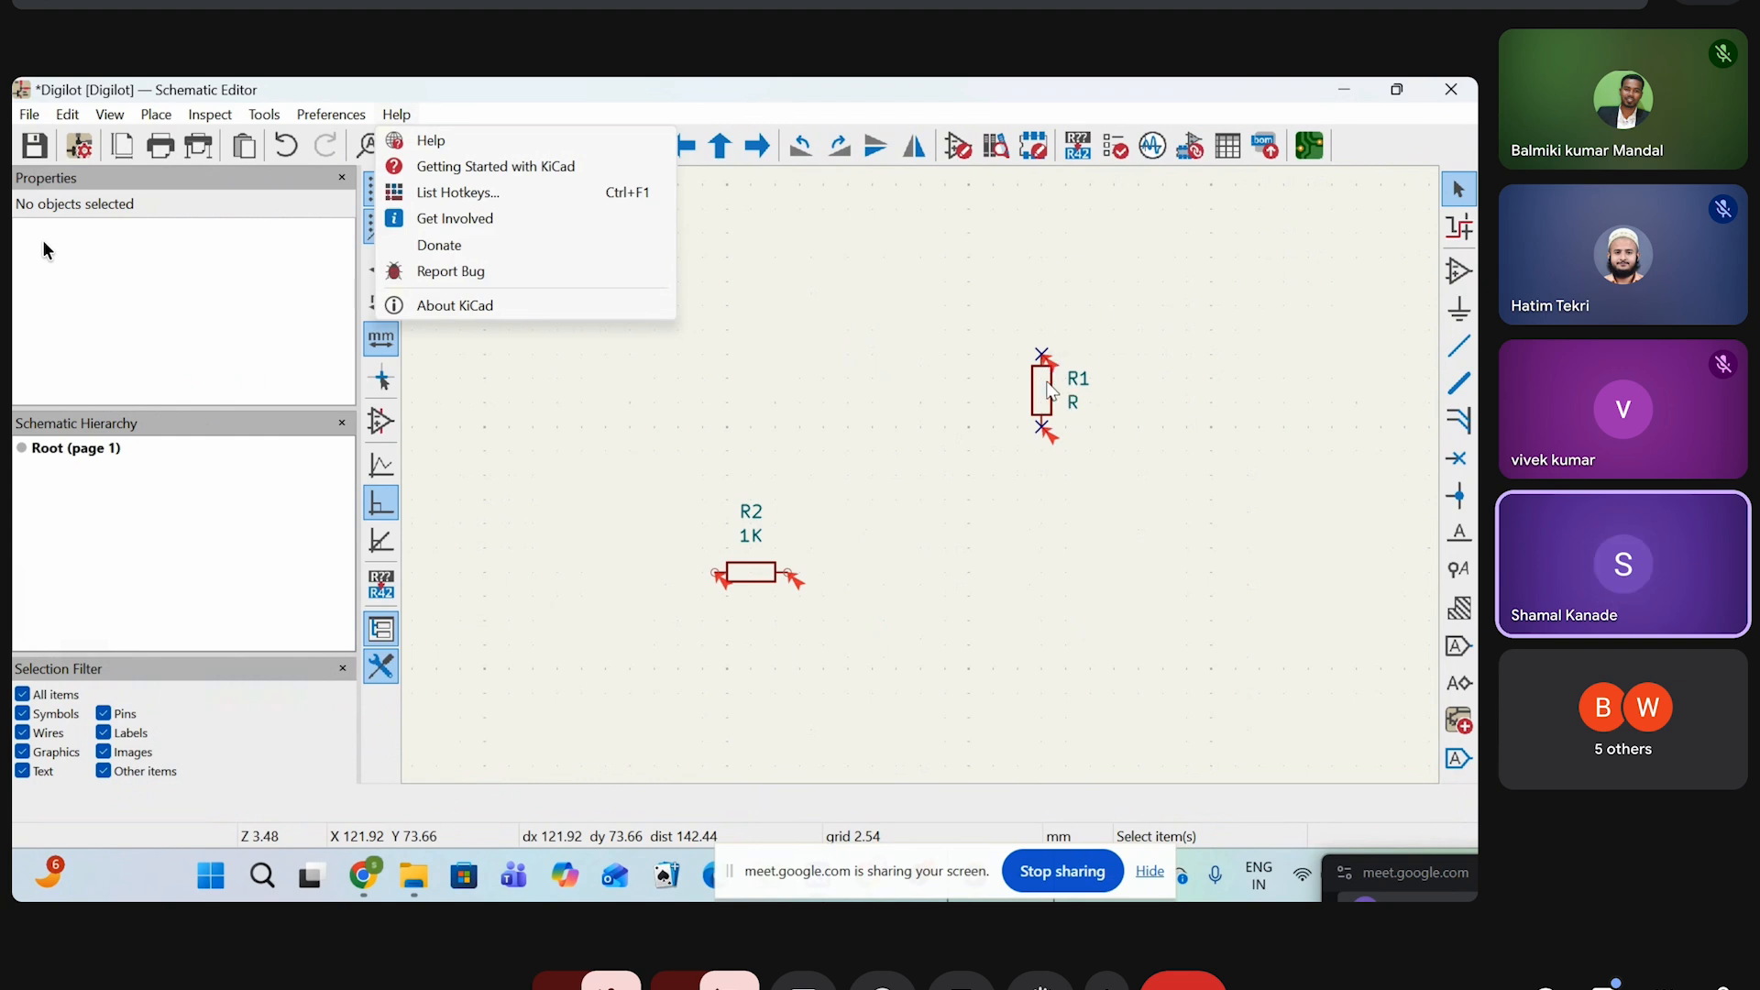
pyautogui.moveTo(264, 113)
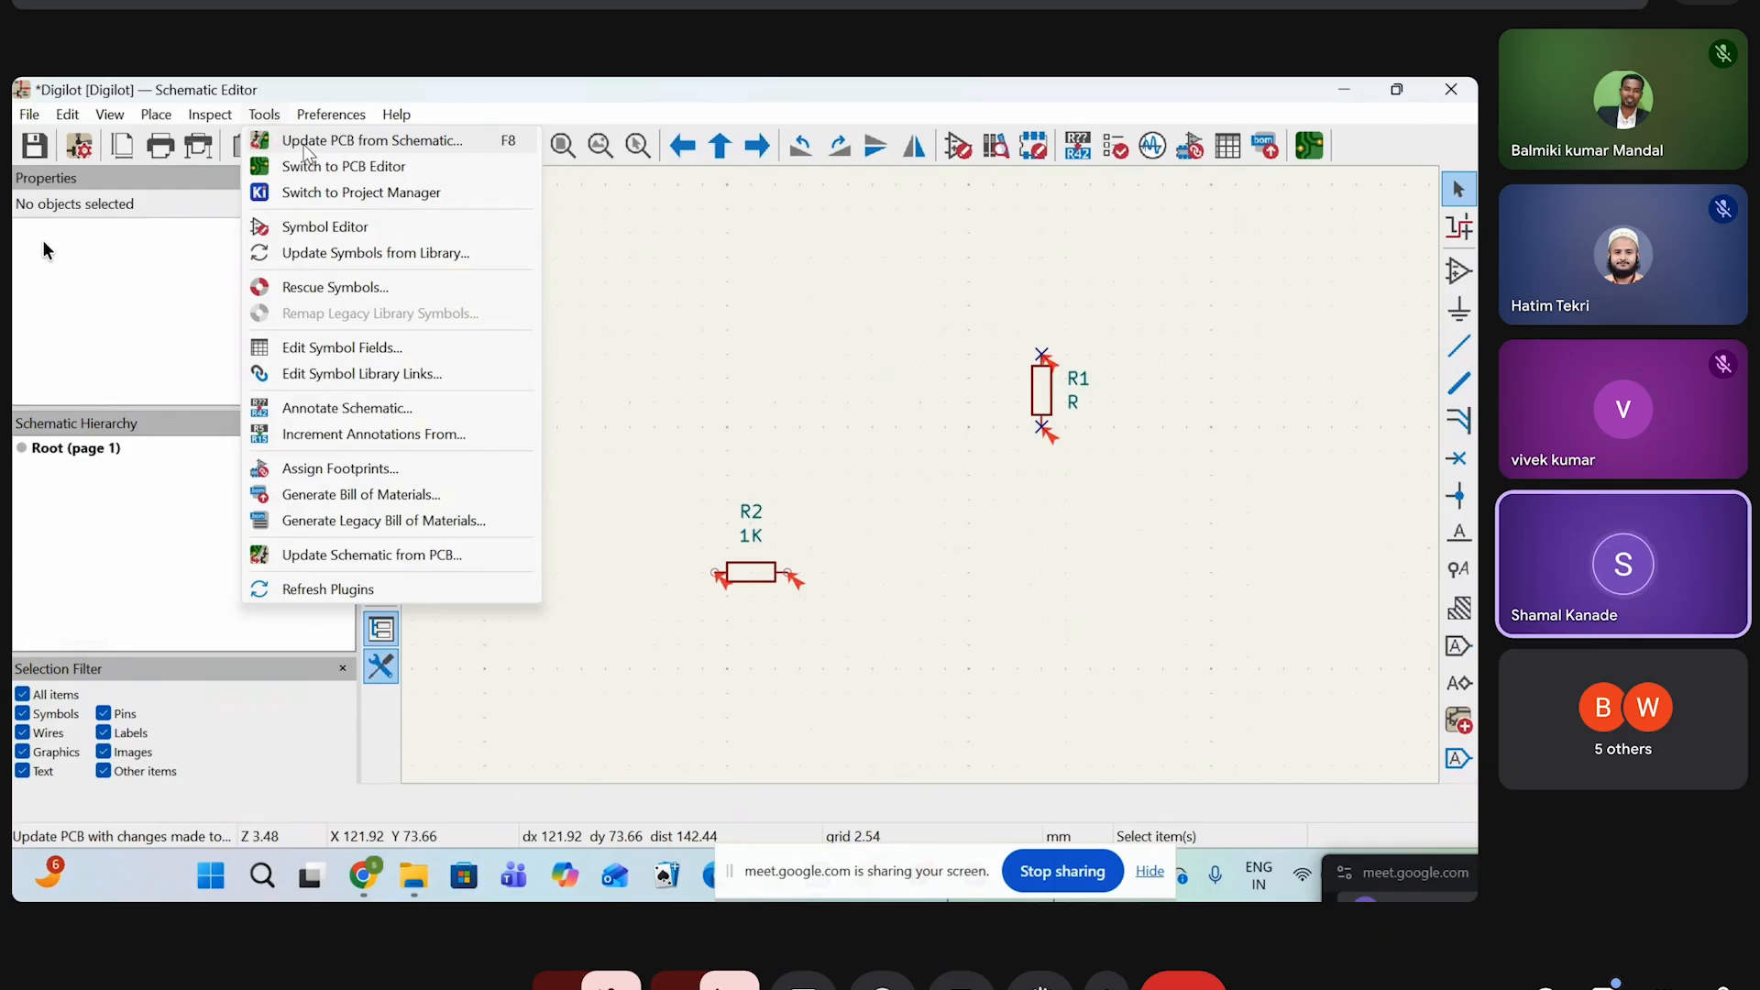
pyautogui.click(924, 314)
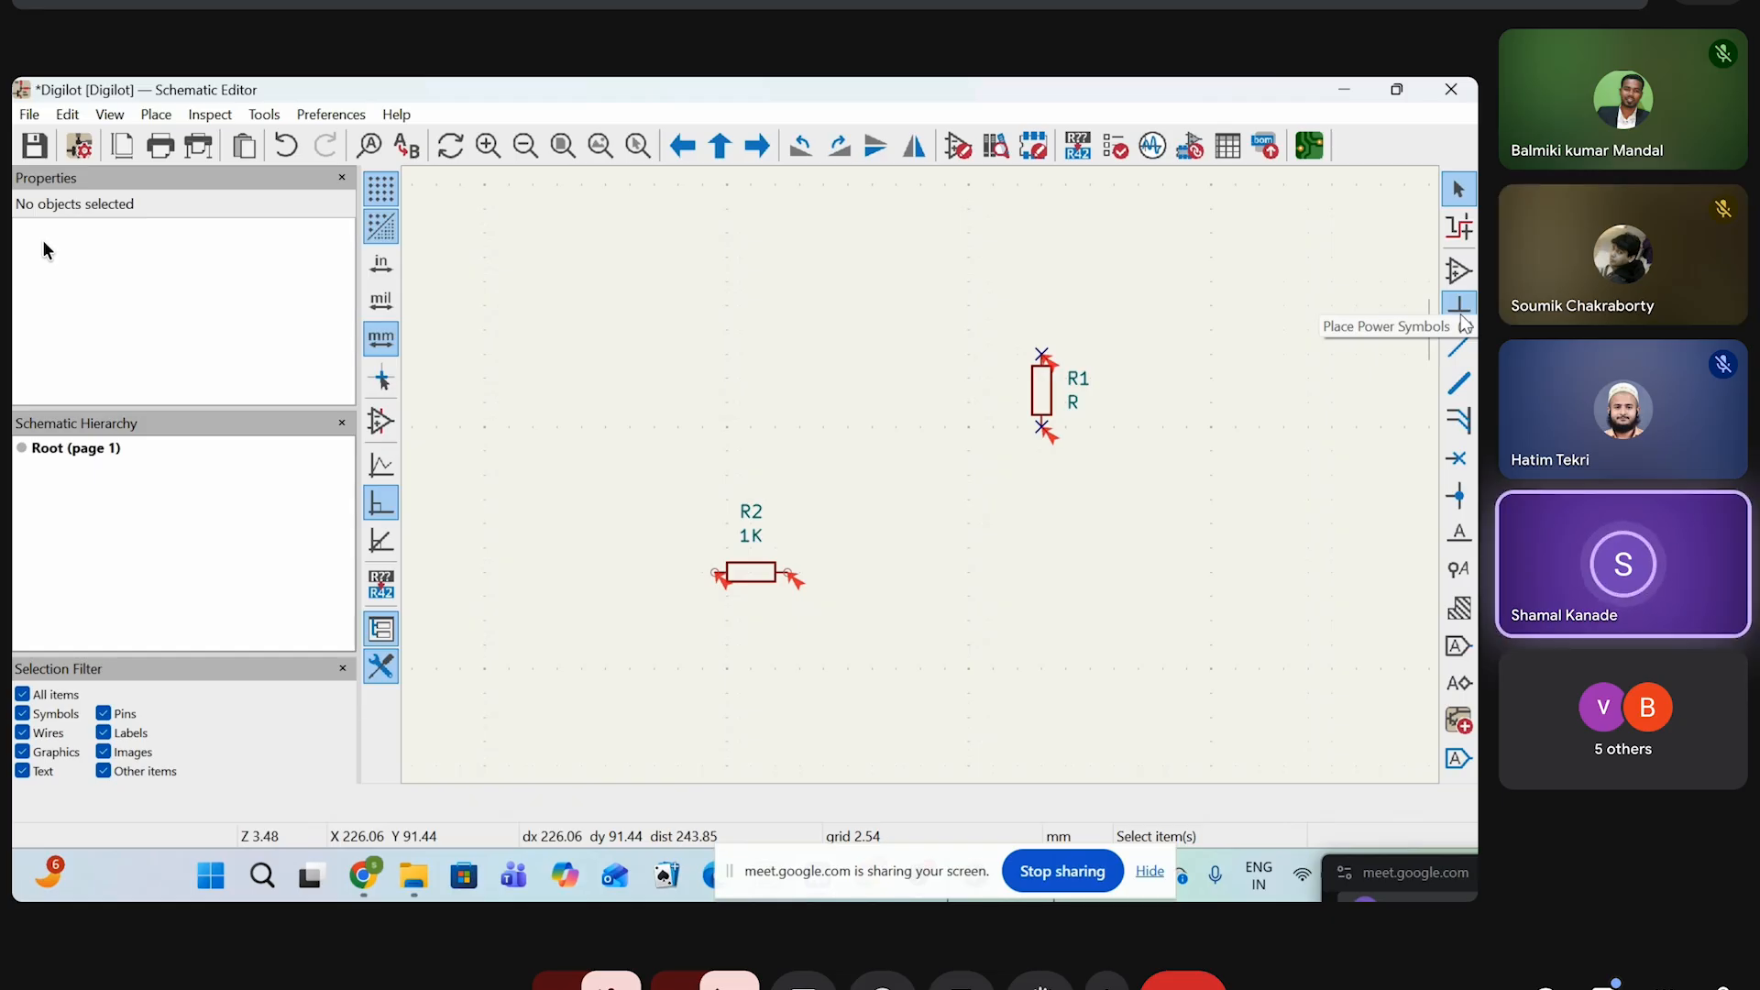
pyautogui.click(1459, 229)
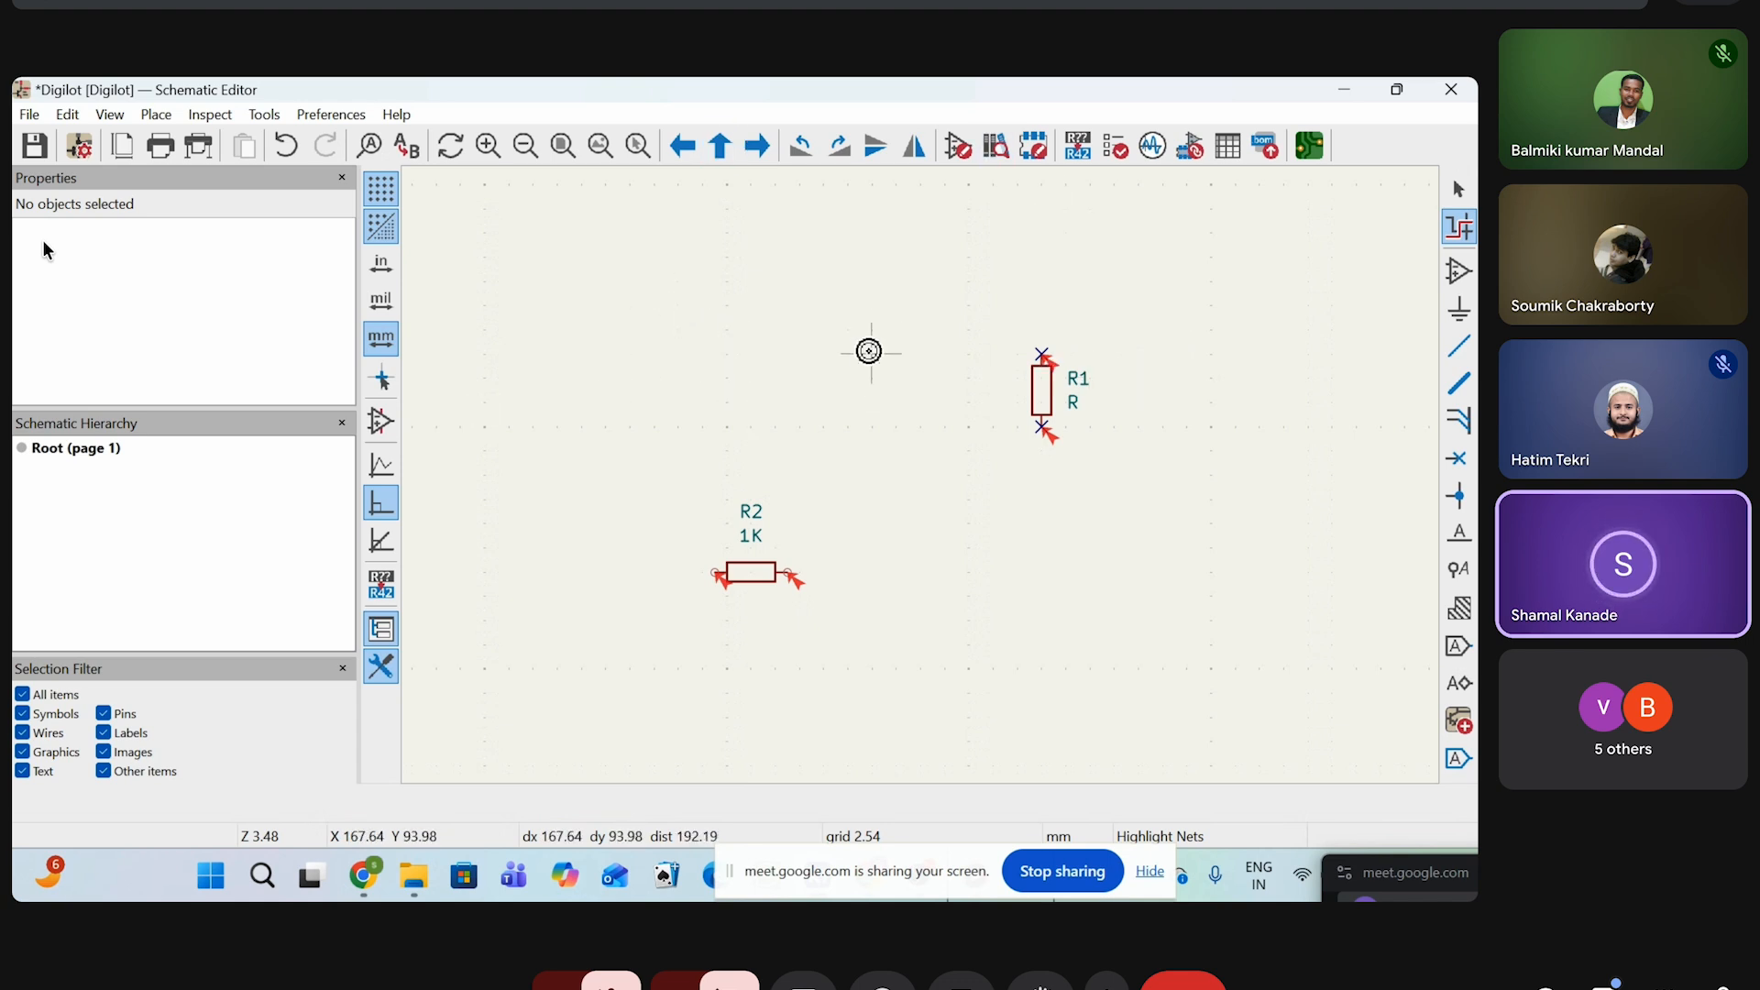
pyautogui.rightClick(869, 351)
pyautogui.click(908, 361)
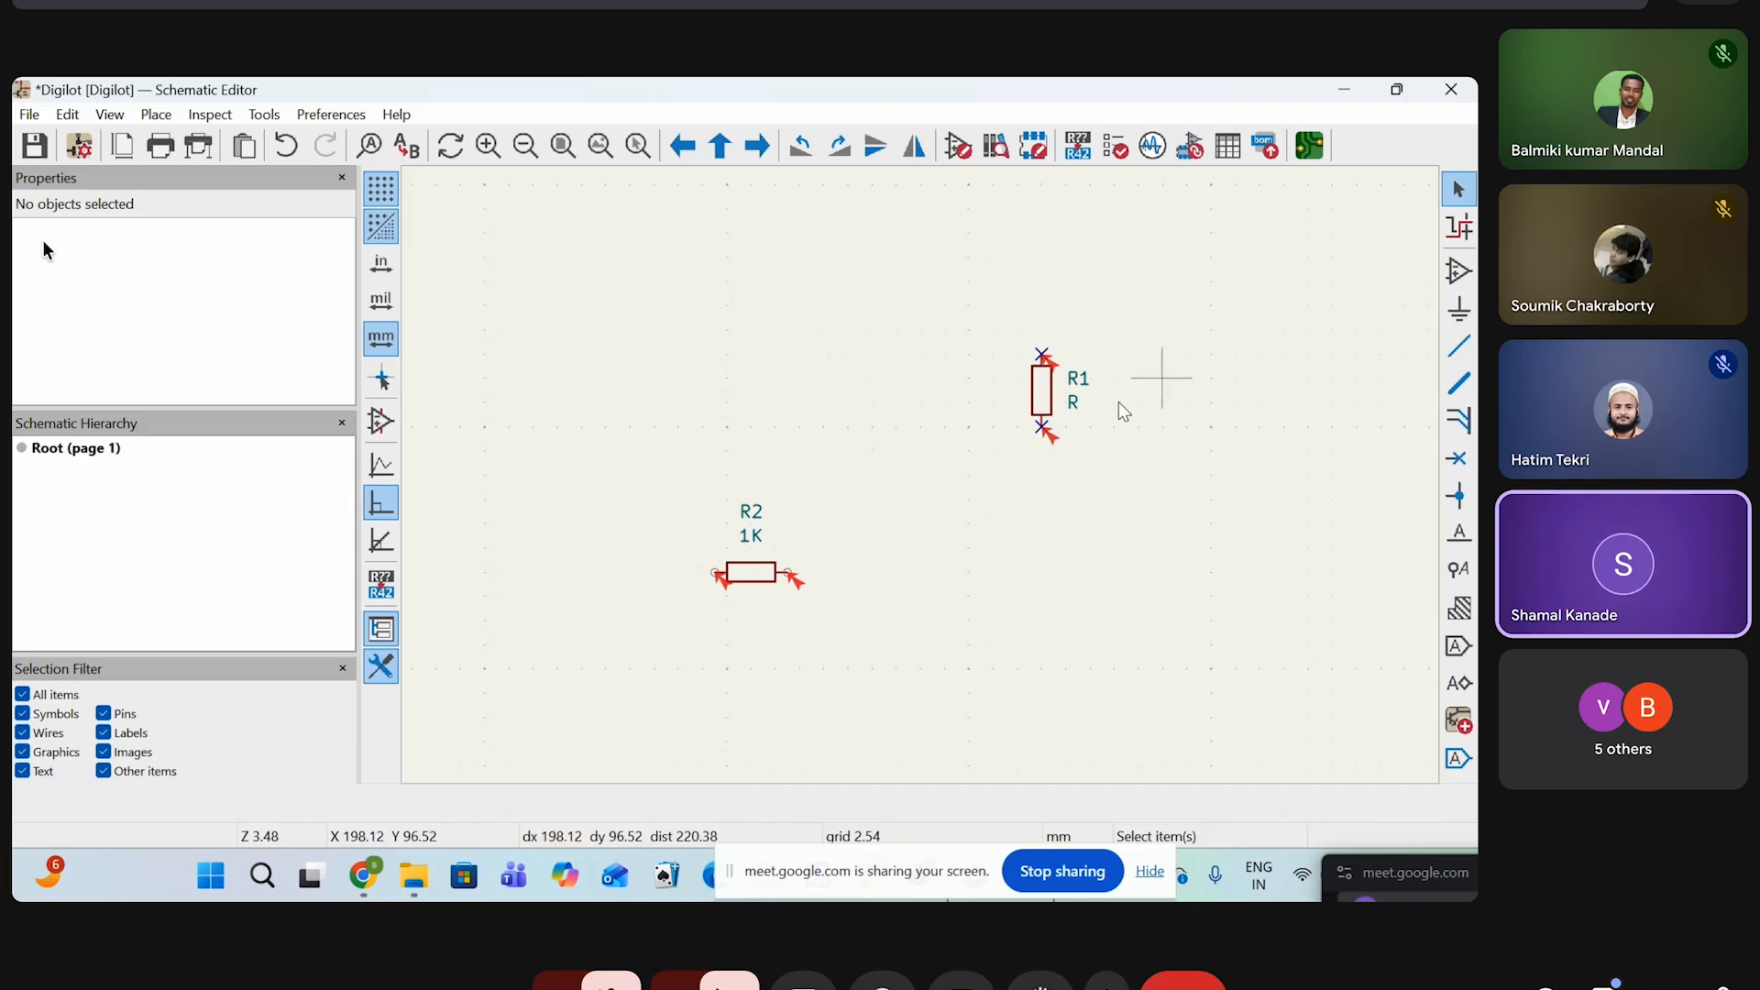
# Delete the no-connect flags from the upper and lower pins of R1
pyautogui.moveTo(993, 305); pyautogui.dragTo(1089, 402)
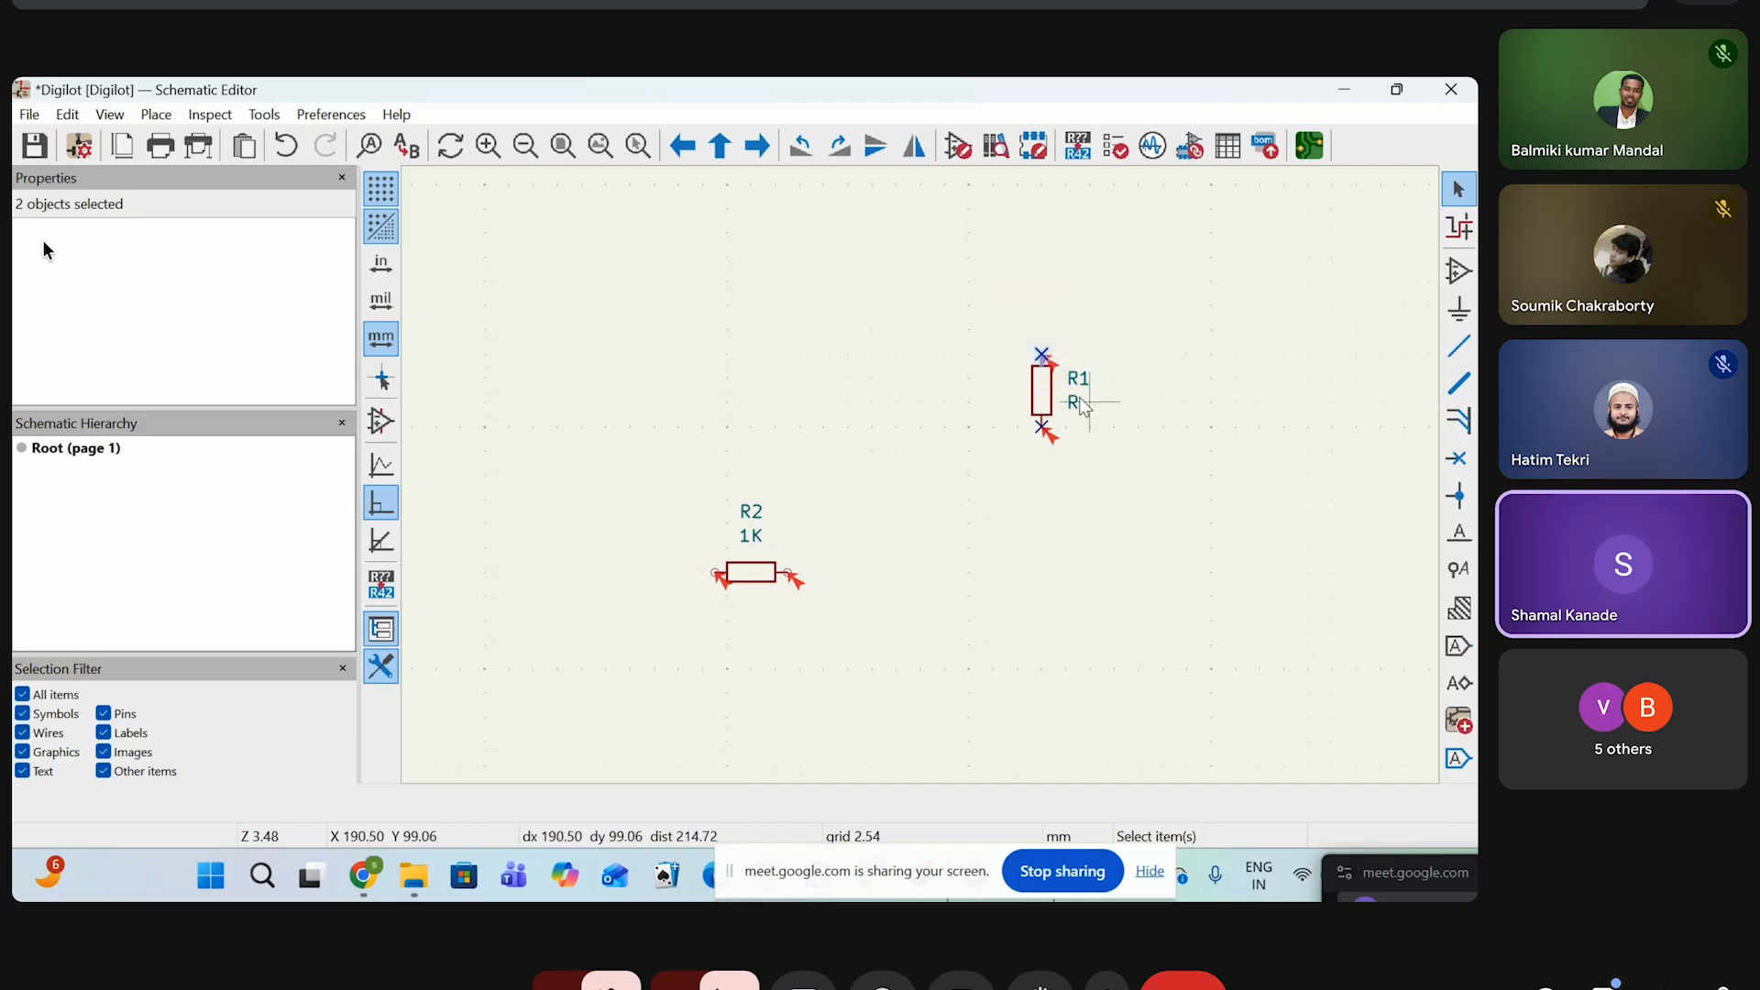
pyautogui.press('Delete')
pyautogui.moveTo(970, 382); pyautogui.dragTo(1092, 461)
pyautogui.press('Delete')
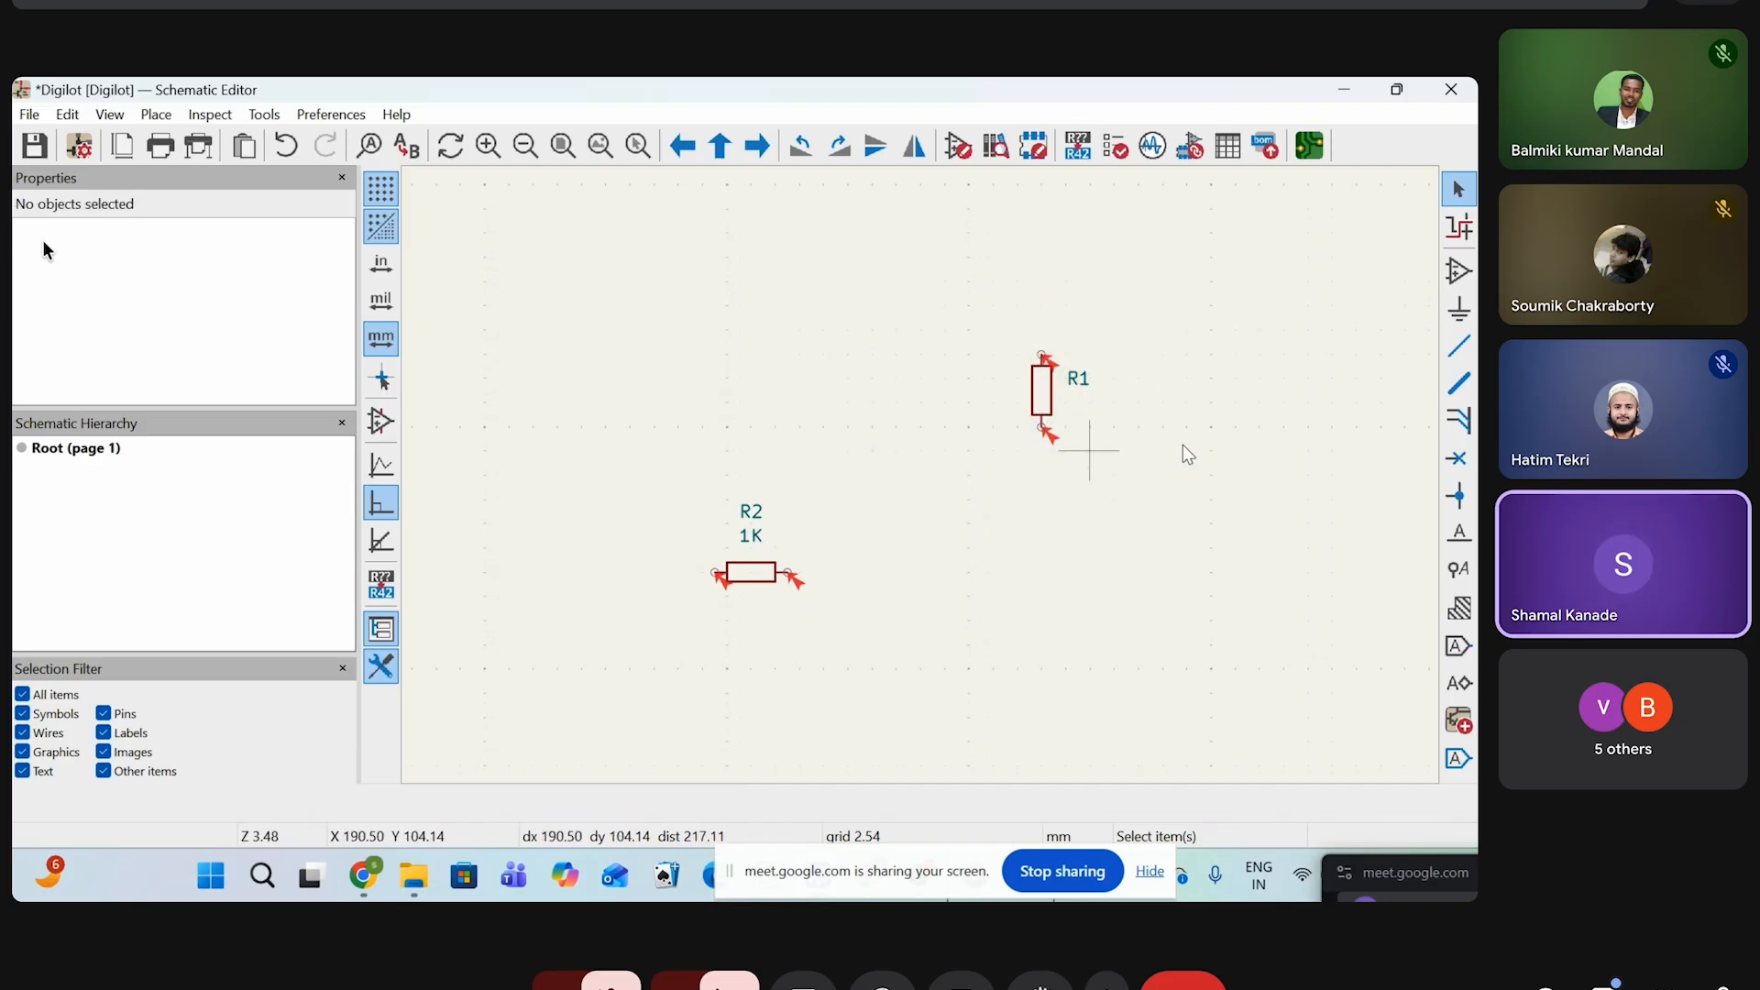
# Start the wire tool at R1's upper pin and undo the last deletion on R1
pyautogui.click(1457, 344)
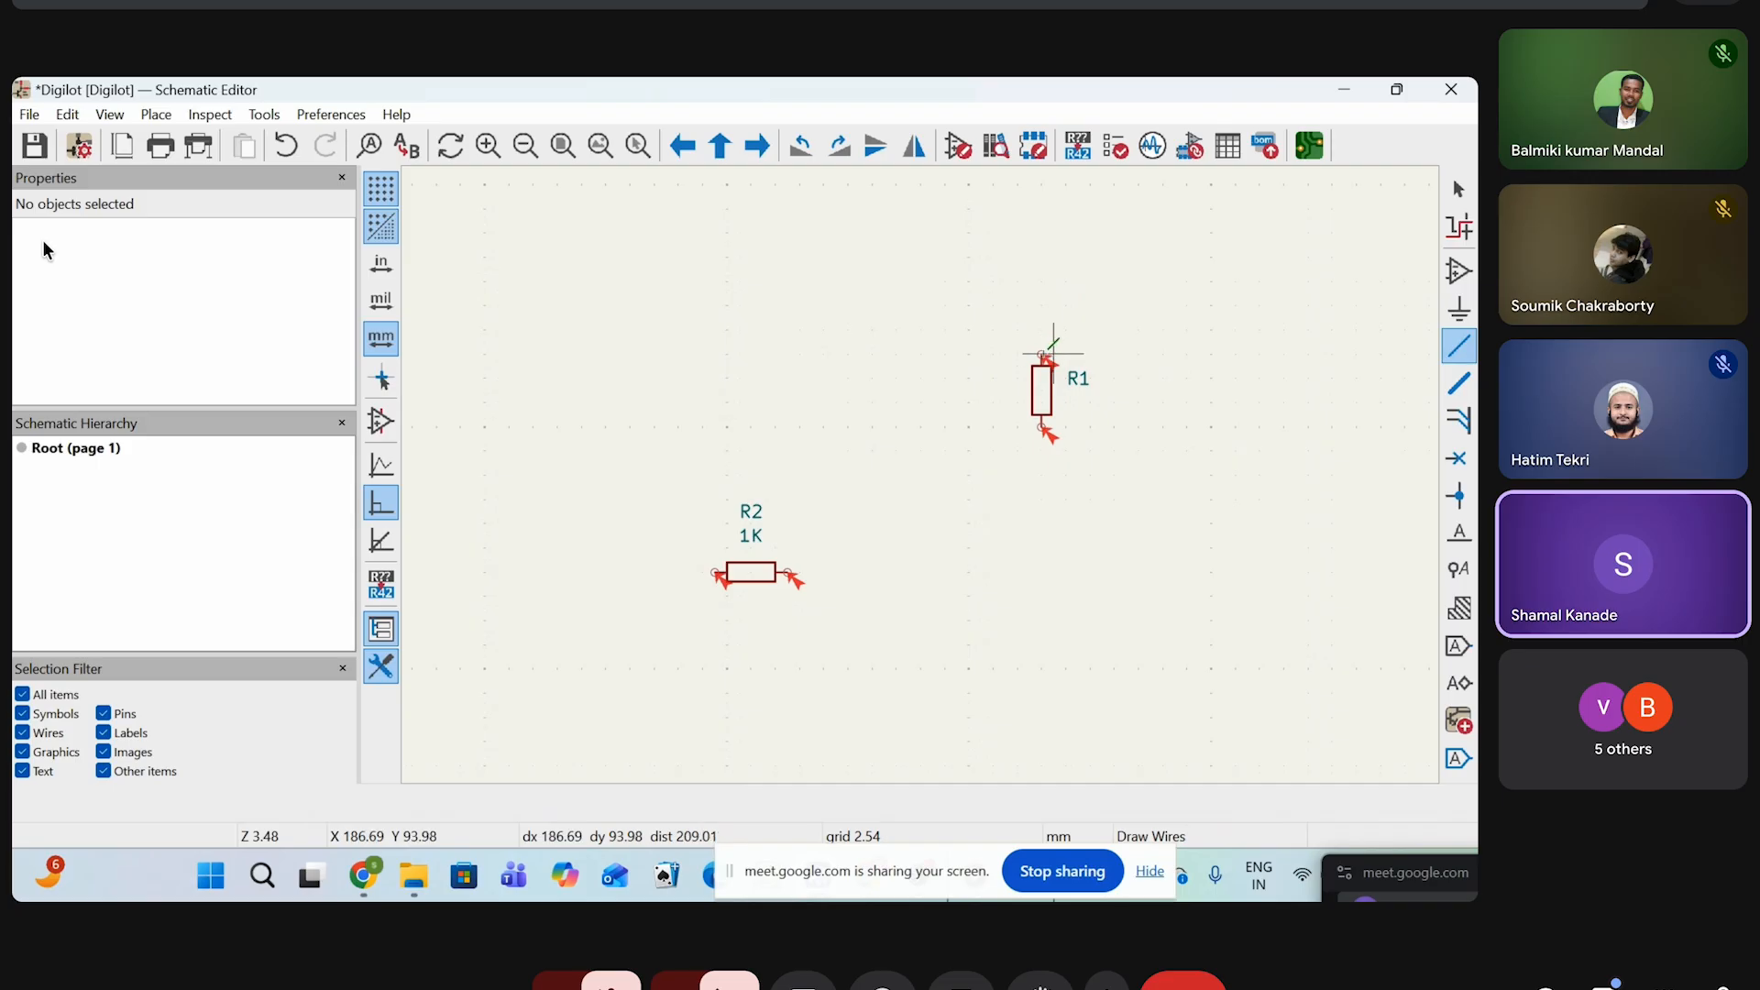
pyautogui.scroll(5, 926, 469)
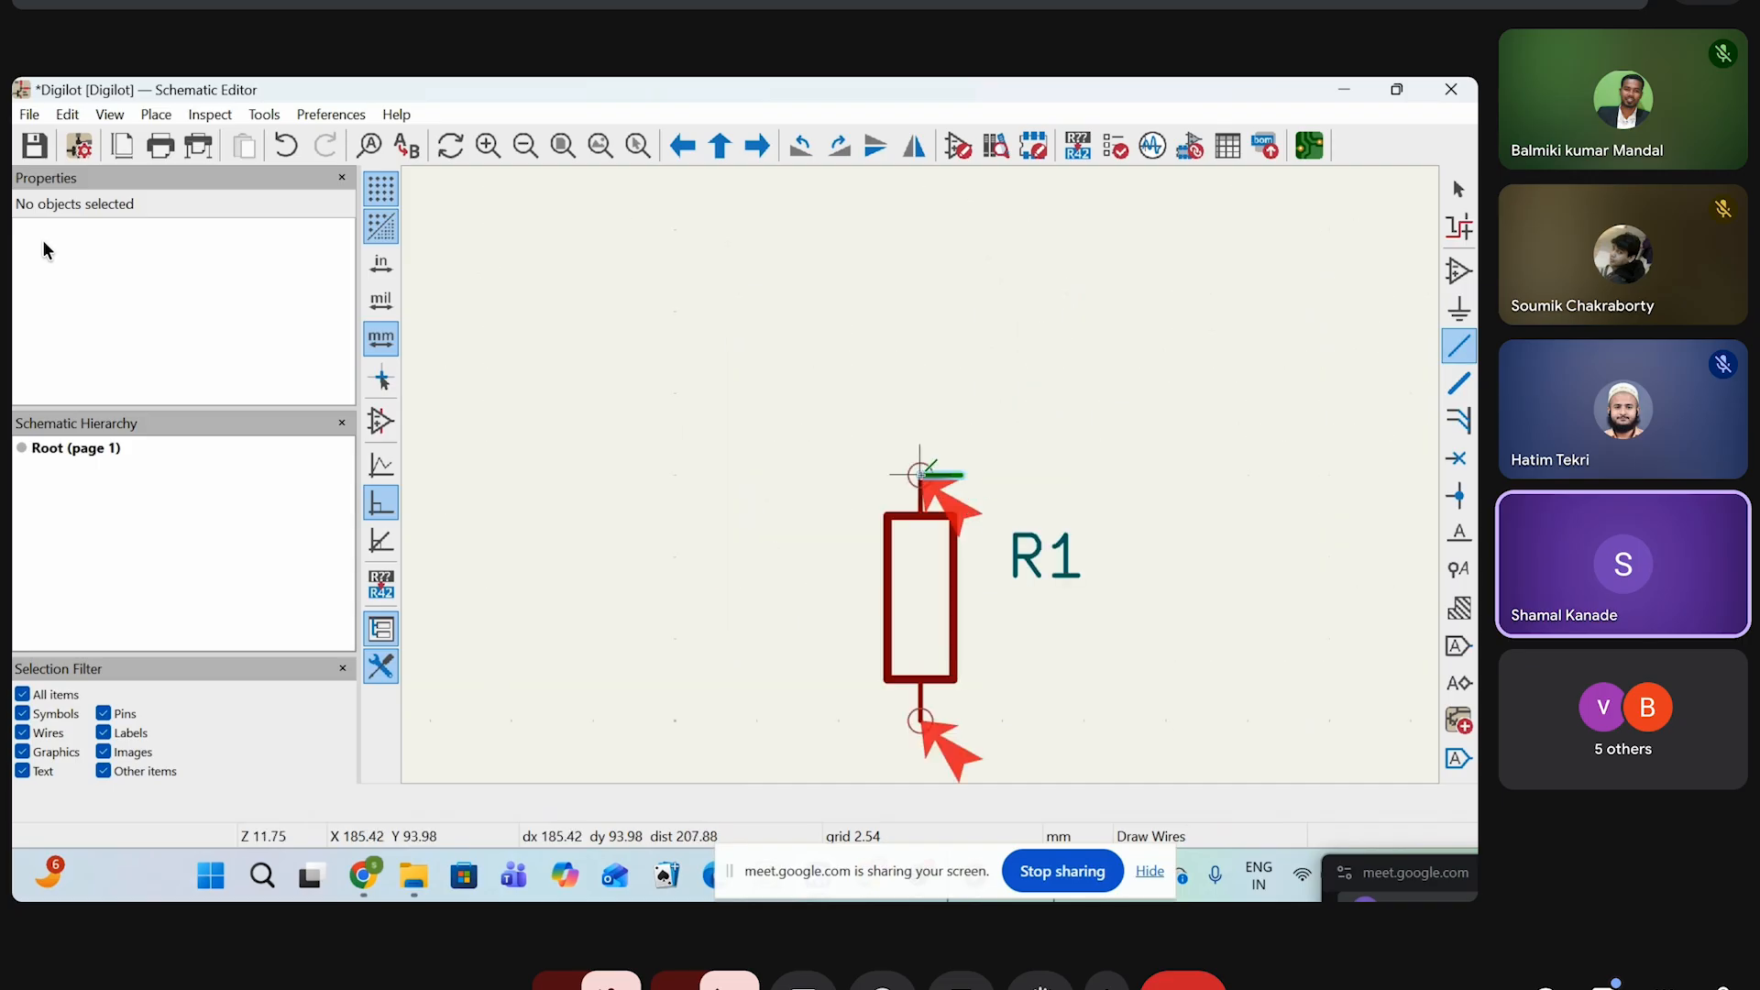
pyautogui.hotkey('ctrl', 'z')
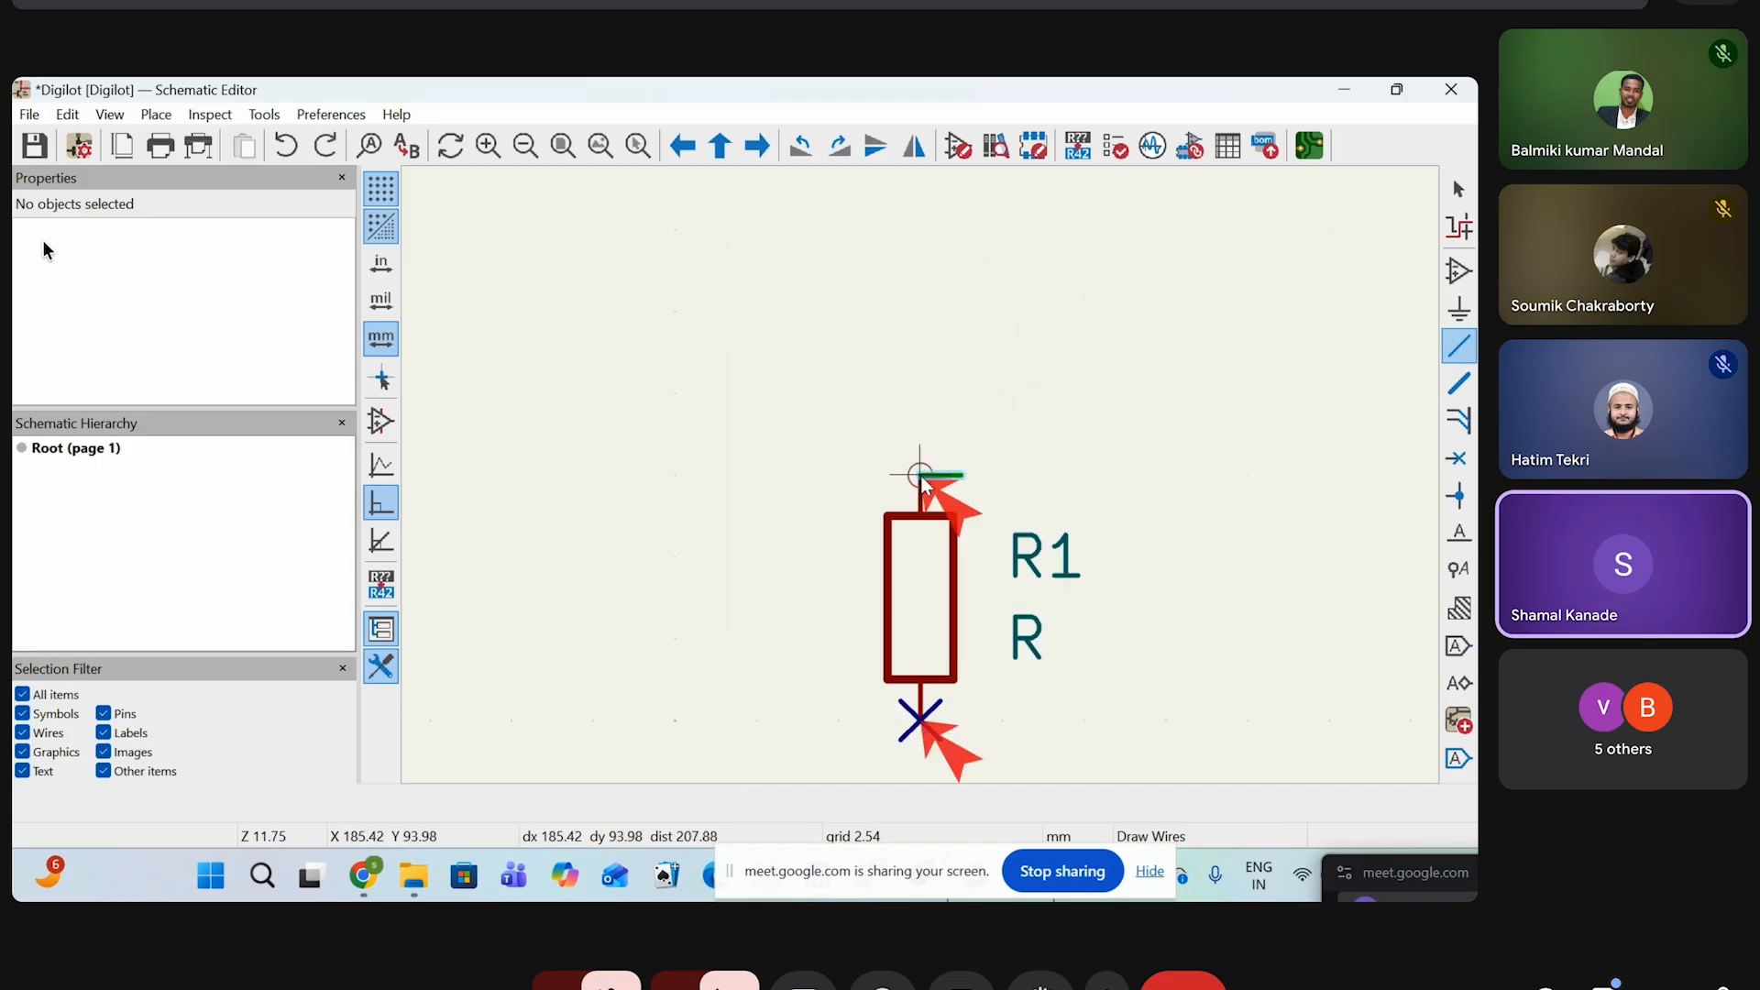
# Draw a wire from R1's upper pin around to R2's left pin, ending it at that pin
pyautogui.rightClick(920, 474)
pyautogui.click(963, 382)
pyautogui.click(920, 475)
pyautogui.click(922, 353)
pyautogui.scroll(-4, 503, 440)
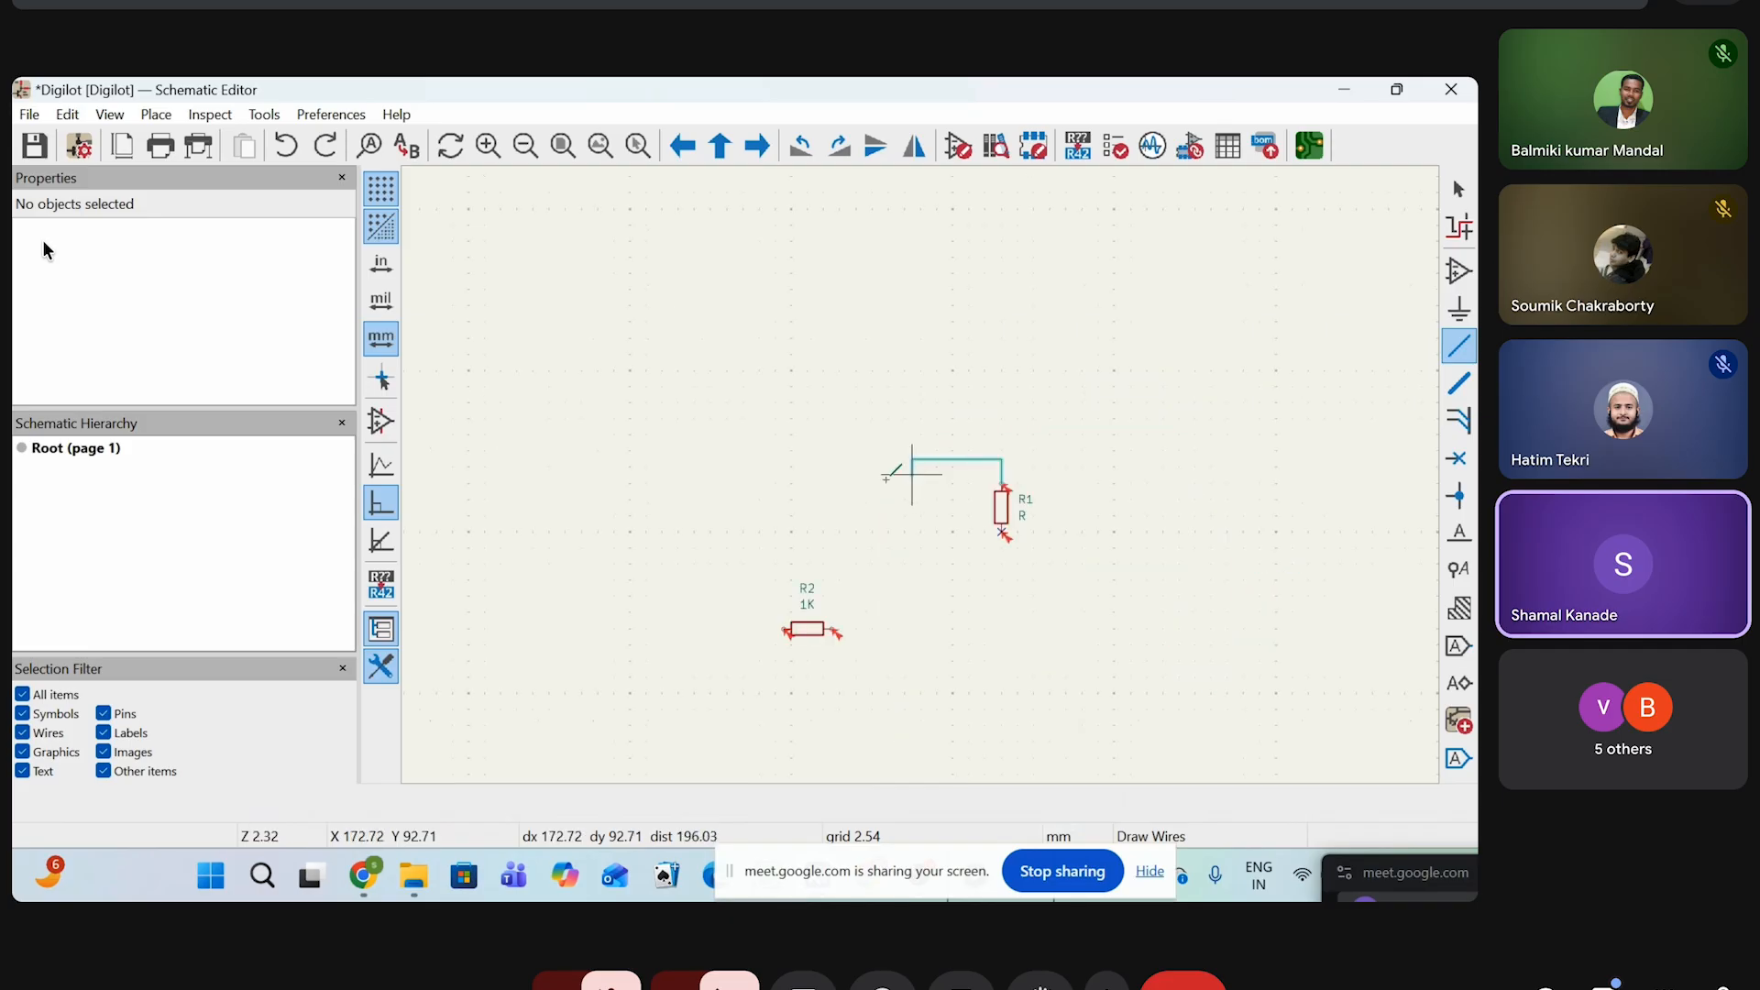
pyautogui.scroll(3, 767, 540)
pyautogui.scroll(3, 921, 614)
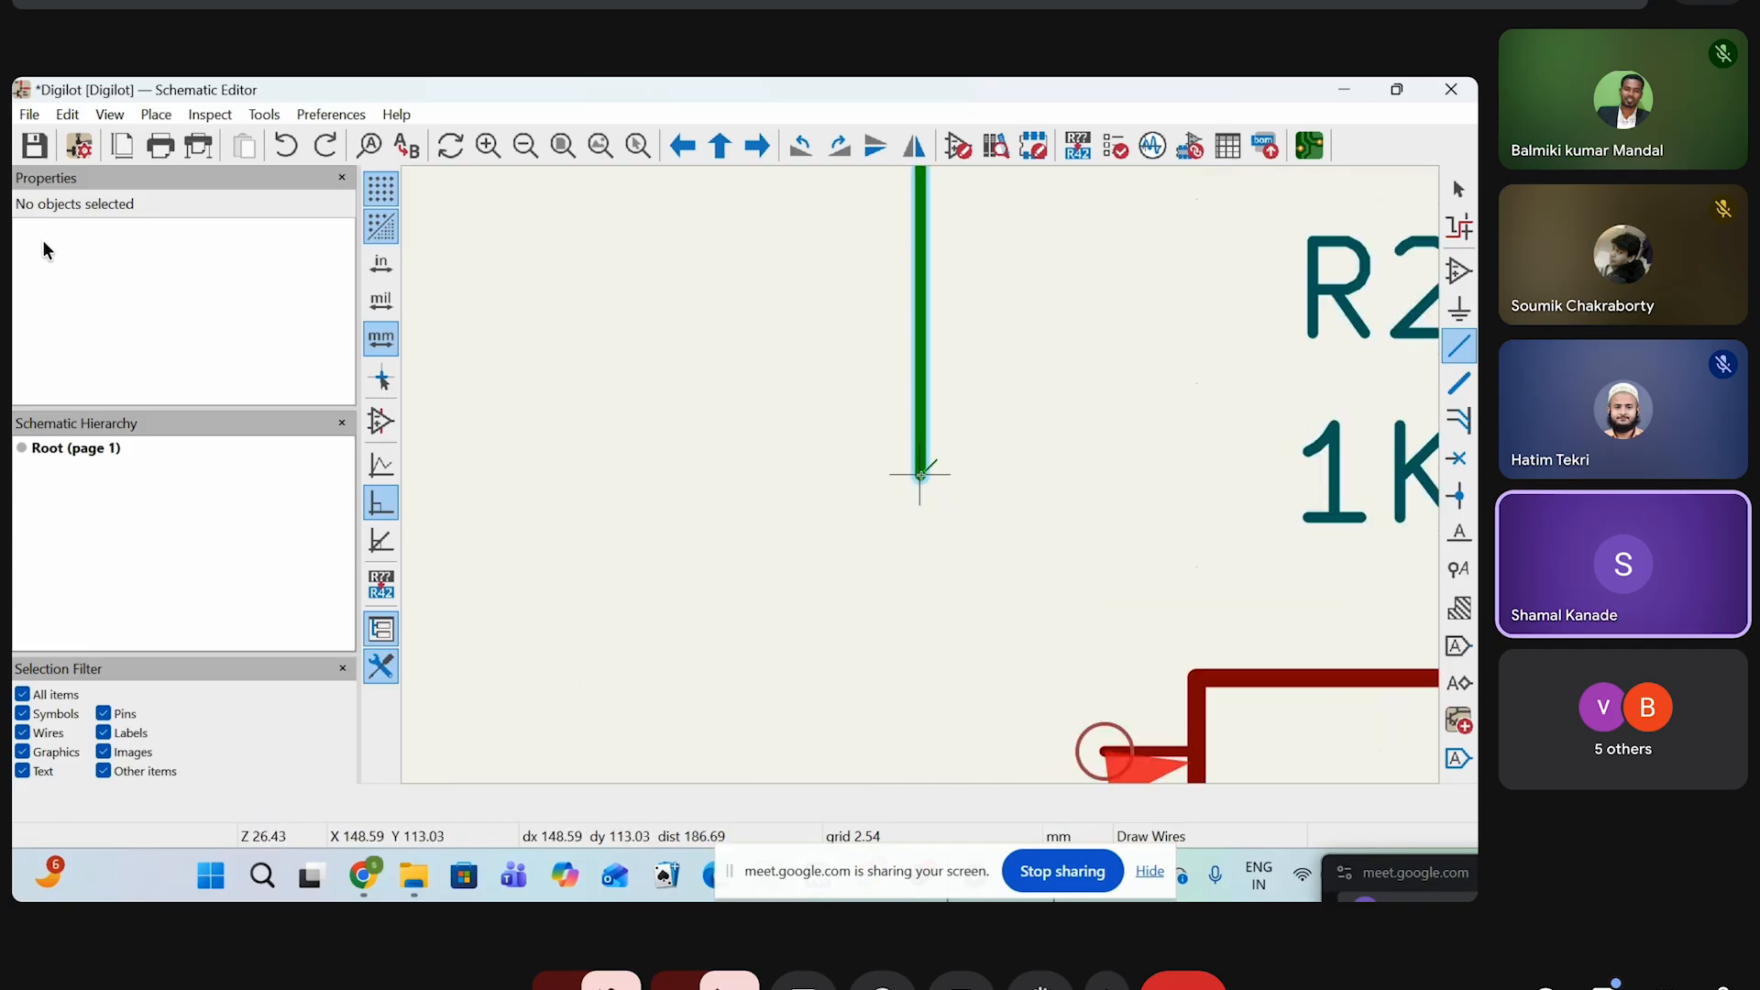
pyautogui.scroll(-1, 1000, 658)
pyautogui.scroll(2, 920, 475)
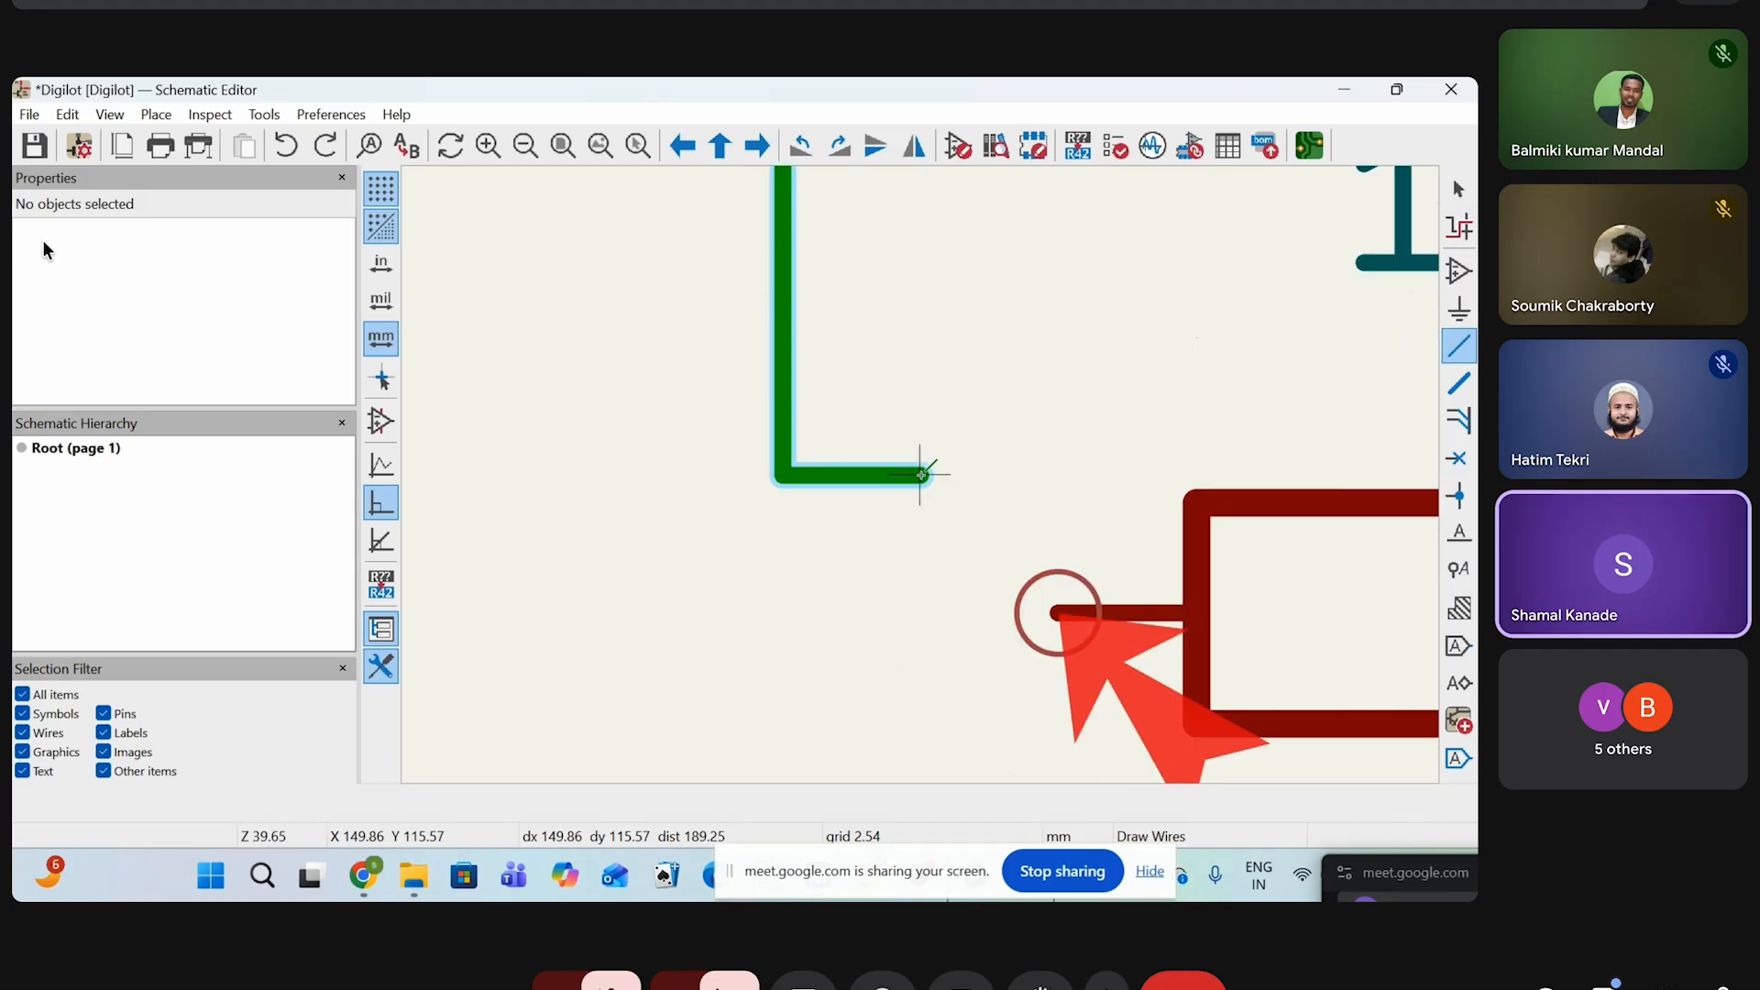
pyautogui.click(1059, 609)
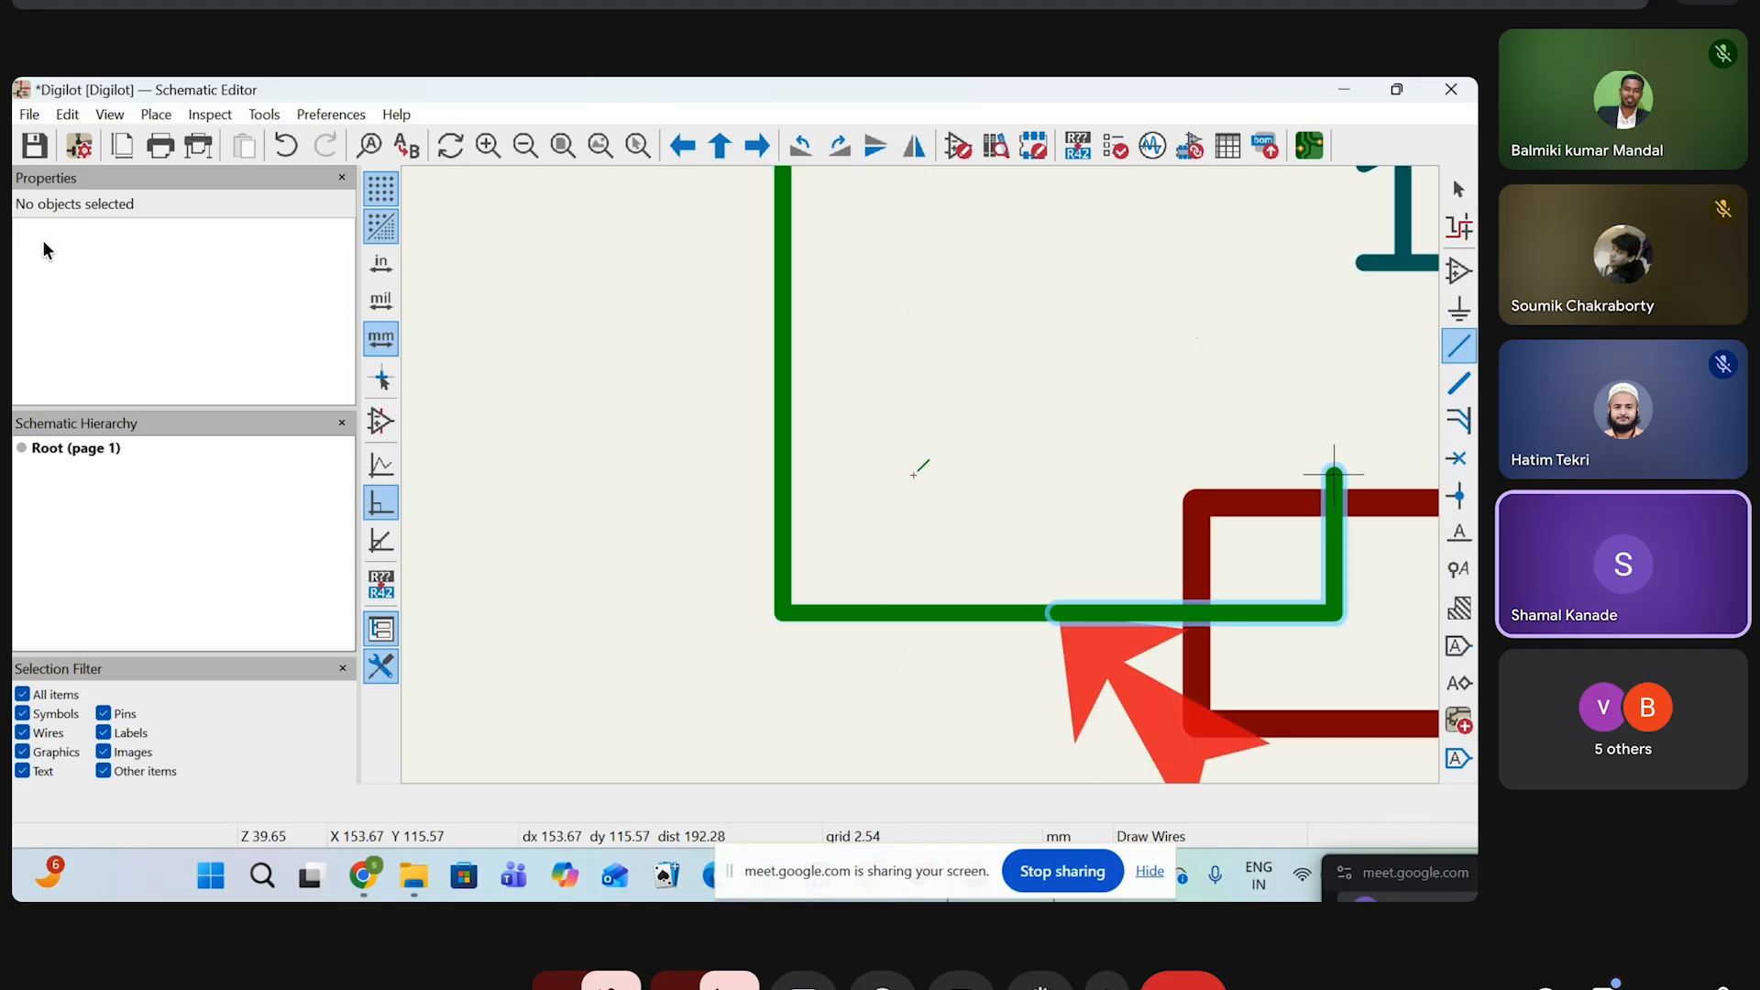
pyautogui.scroll(-2, 1059, 609)
pyautogui.rightClick(825, 534)
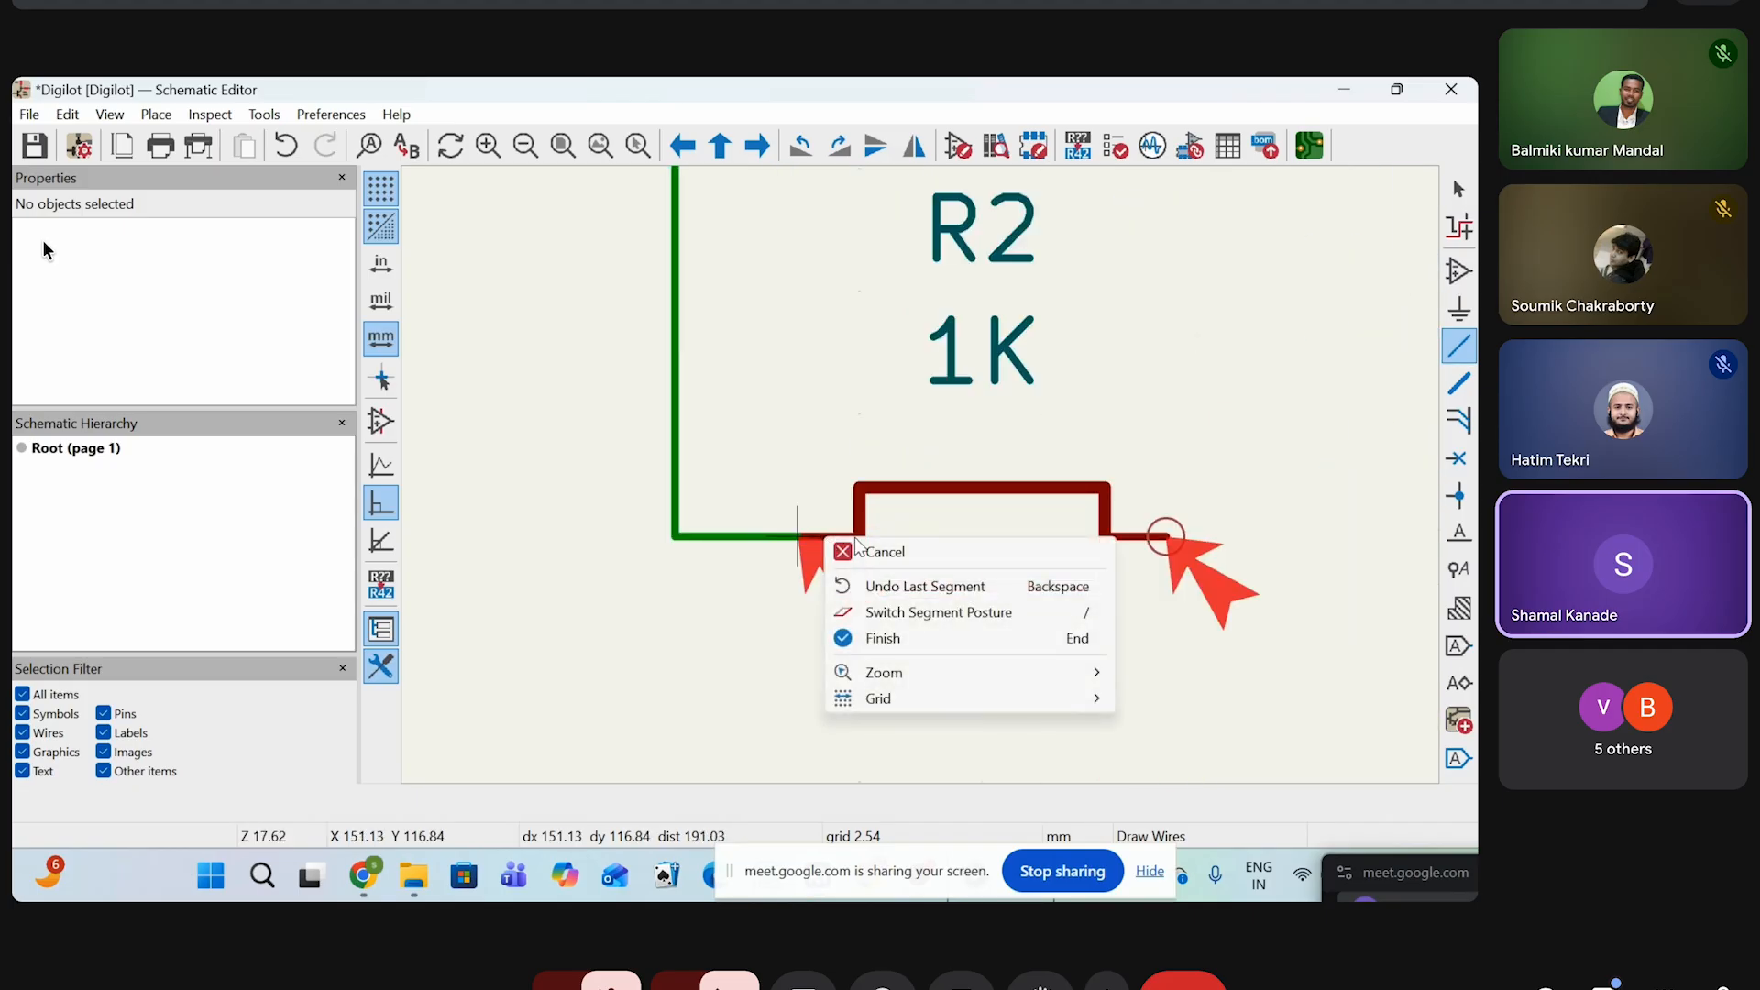
pyautogui.click(862, 553)
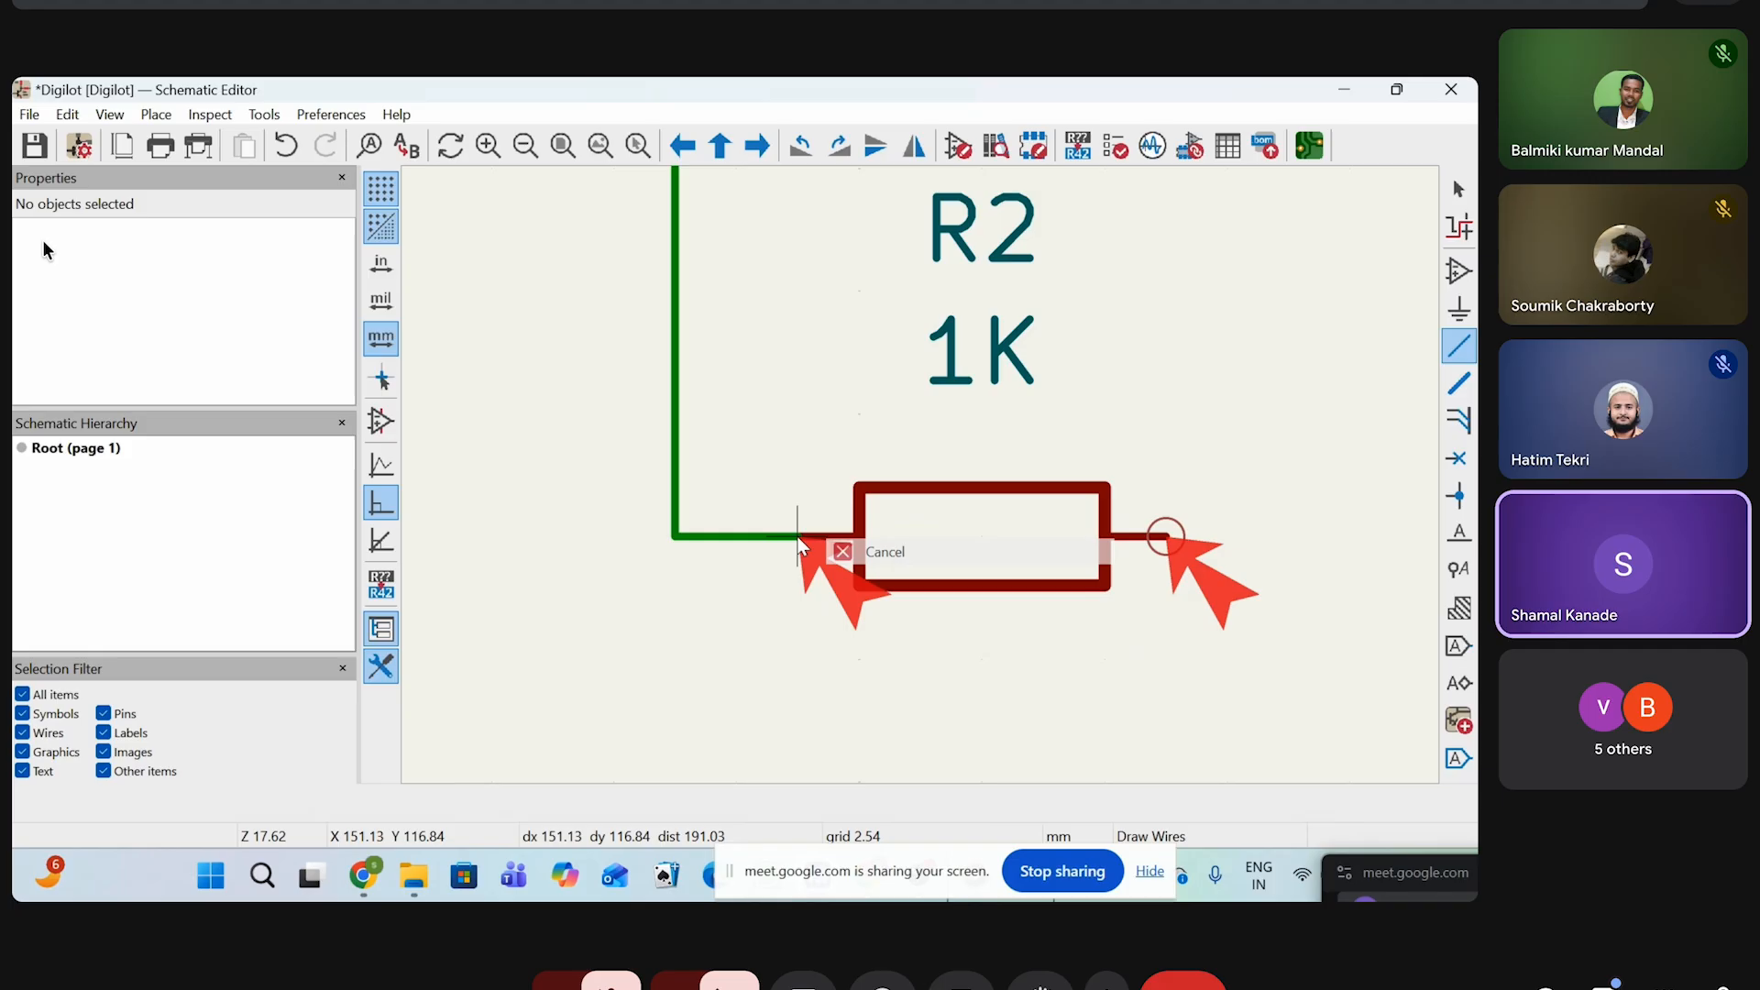
# Highlight the net that joins R1 and R2 and inspect its path between the two resistors
pyautogui.click(1459, 226)
pyautogui.click(676, 351)
pyautogui.scroll(-5, 919, 473)
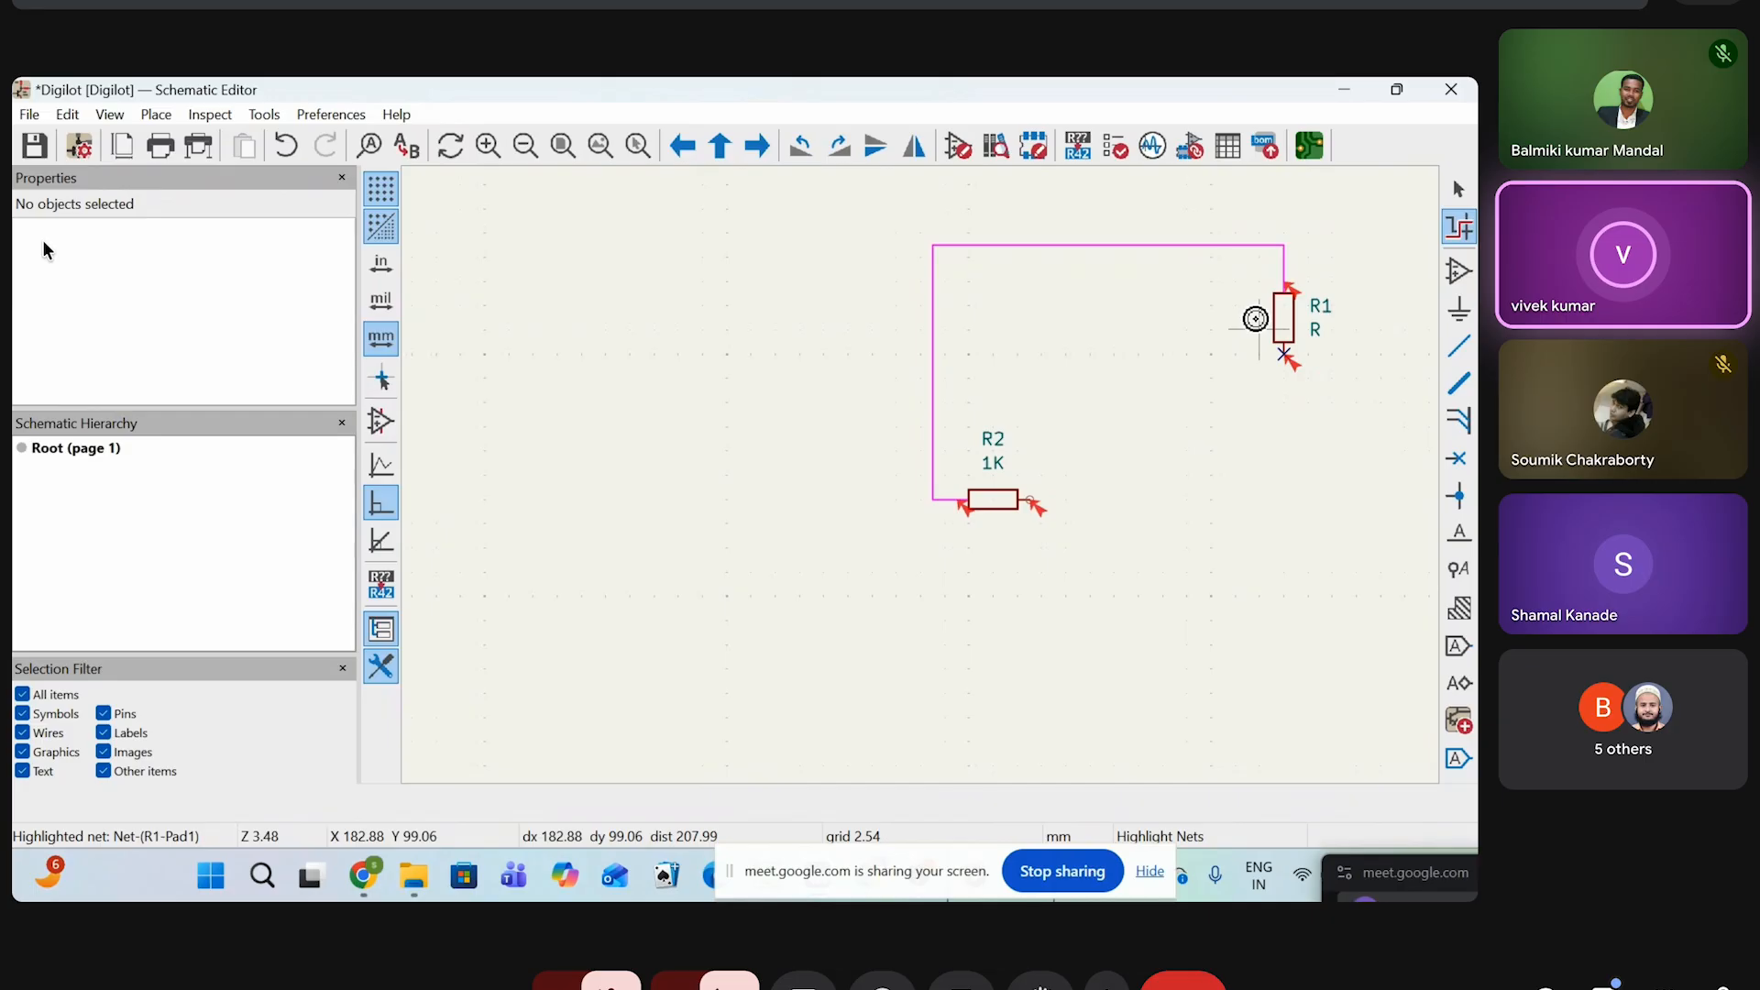
pyautogui.scroll(3, 1256, 318)
pyautogui.scroll(-1, 920, 474)
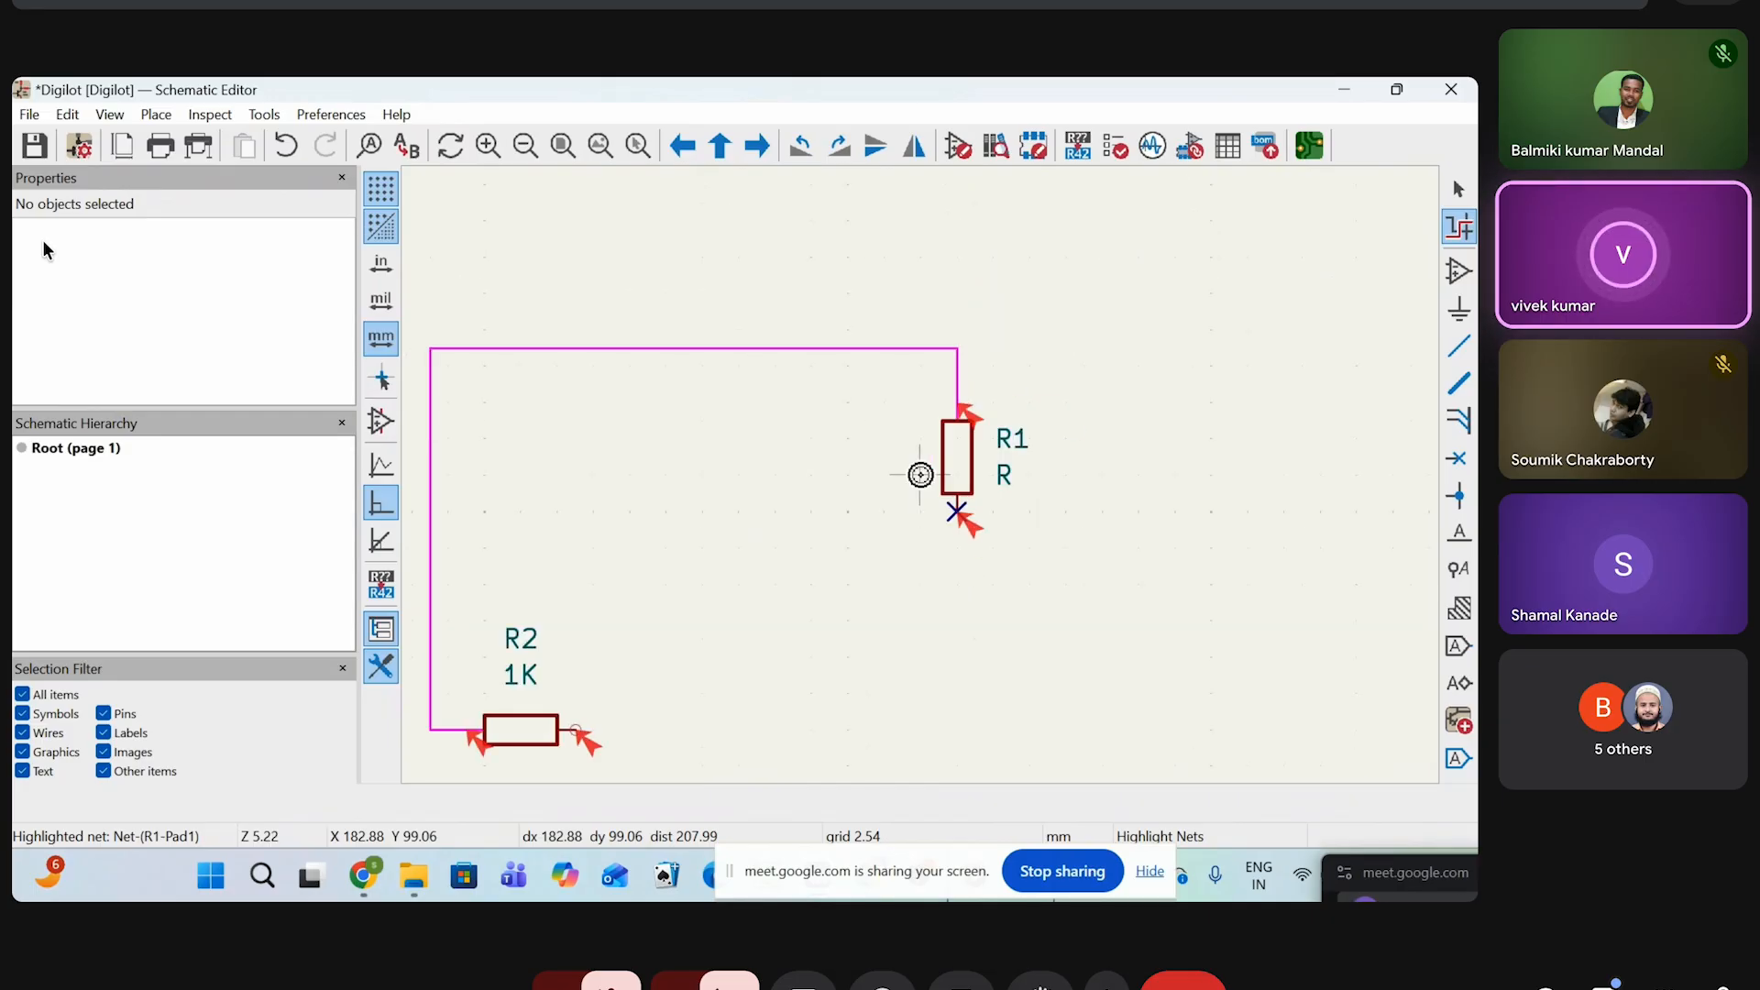
pyautogui.rightClick(921, 474)
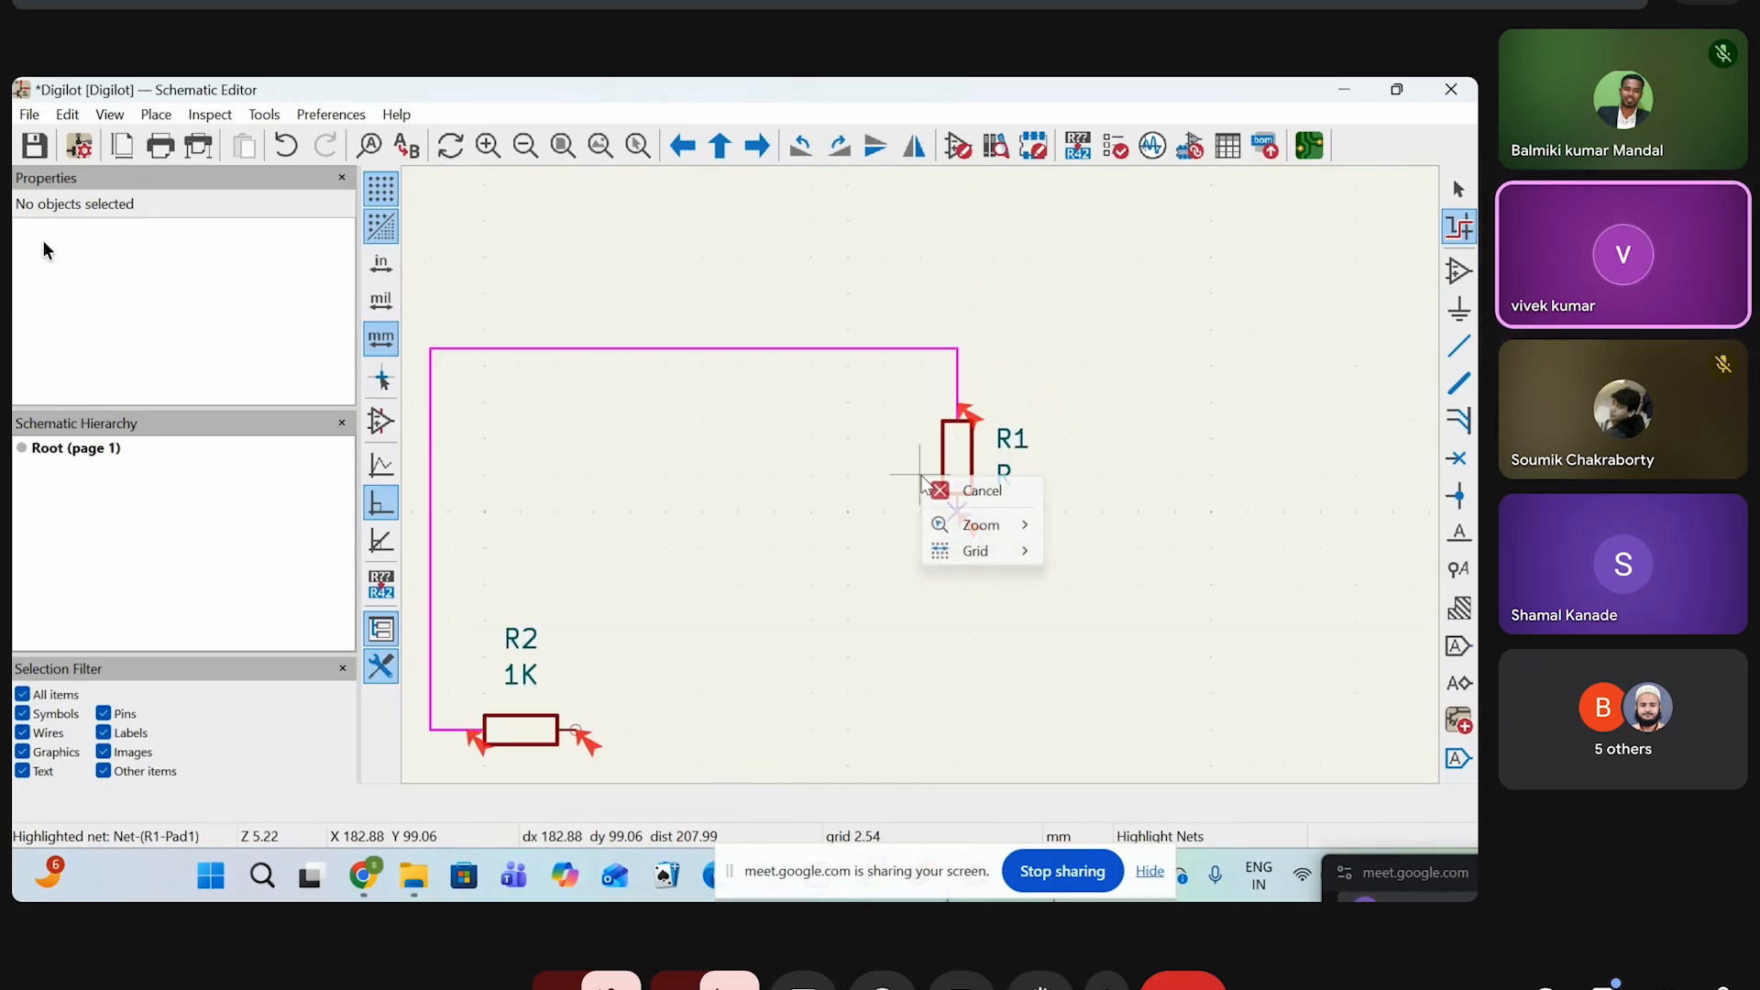
pyautogui.click(974, 490)
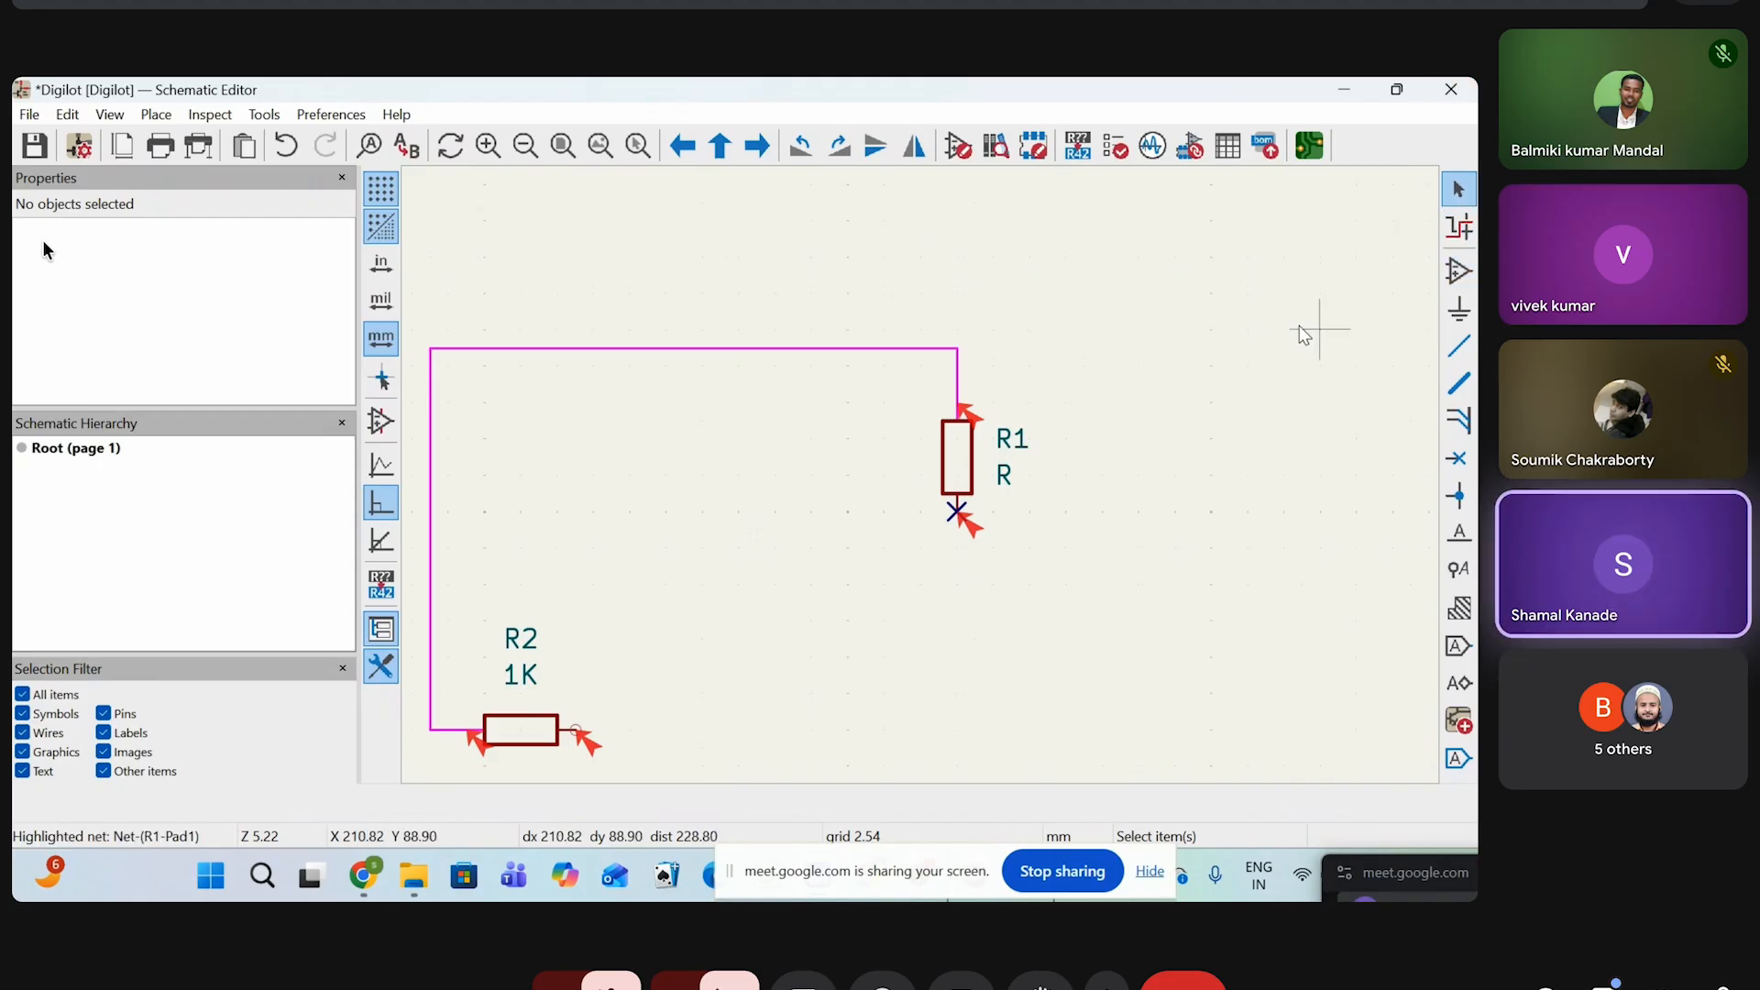
# Undo the wire drawn between R1 and R2 and leave the net highlighting tool
pyautogui.click(1459, 226)
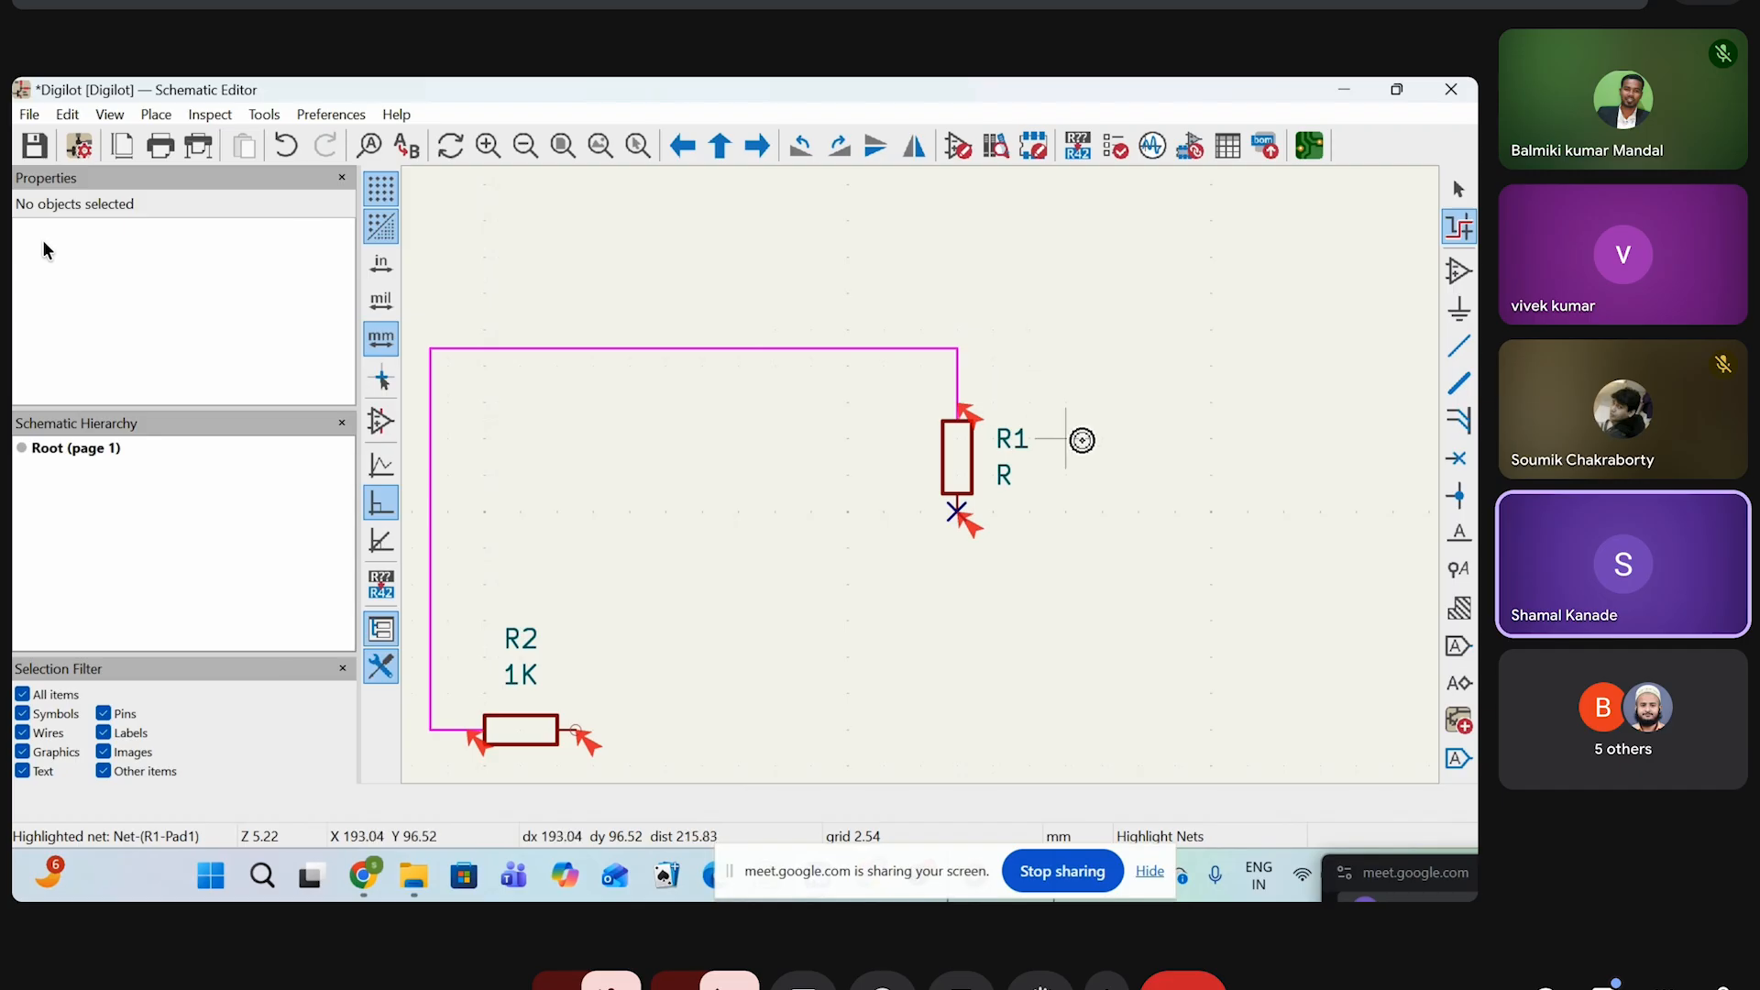
pyautogui.hotkey('ctrl', 'z')
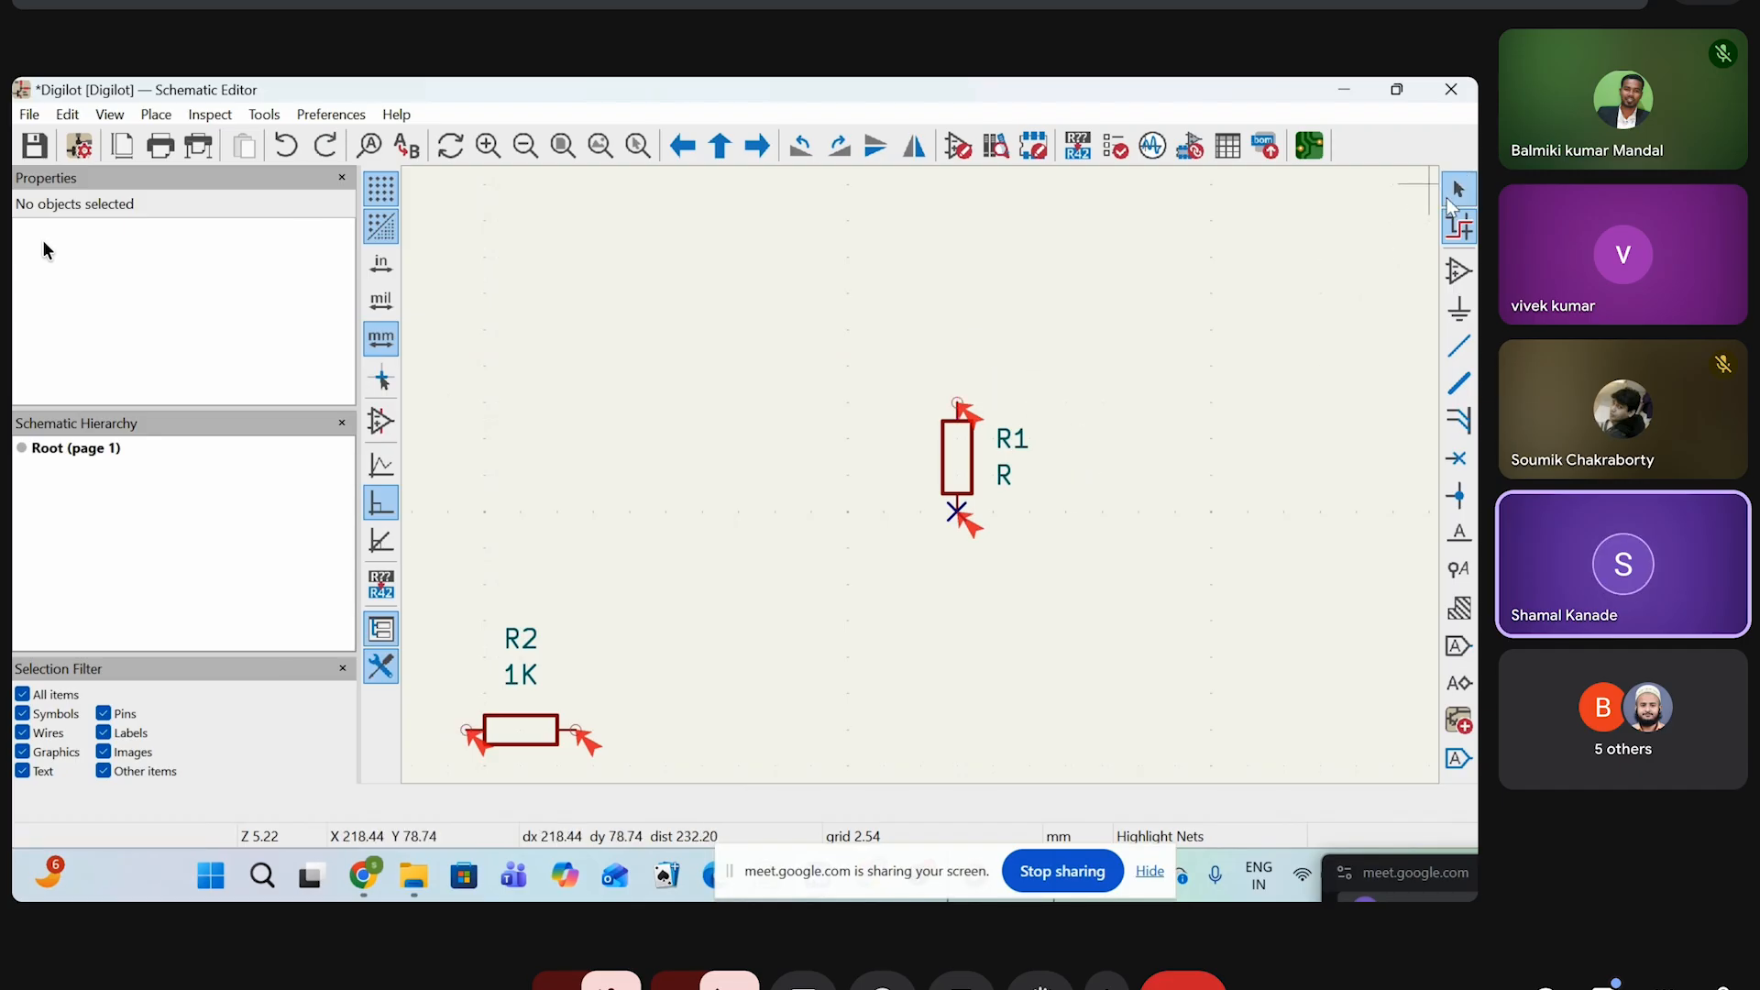
pyautogui.press('Escape')
# Redraw the wire from R1's upper pin to R2's left pin and exit the wire tool
pyautogui.click(1459, 346)
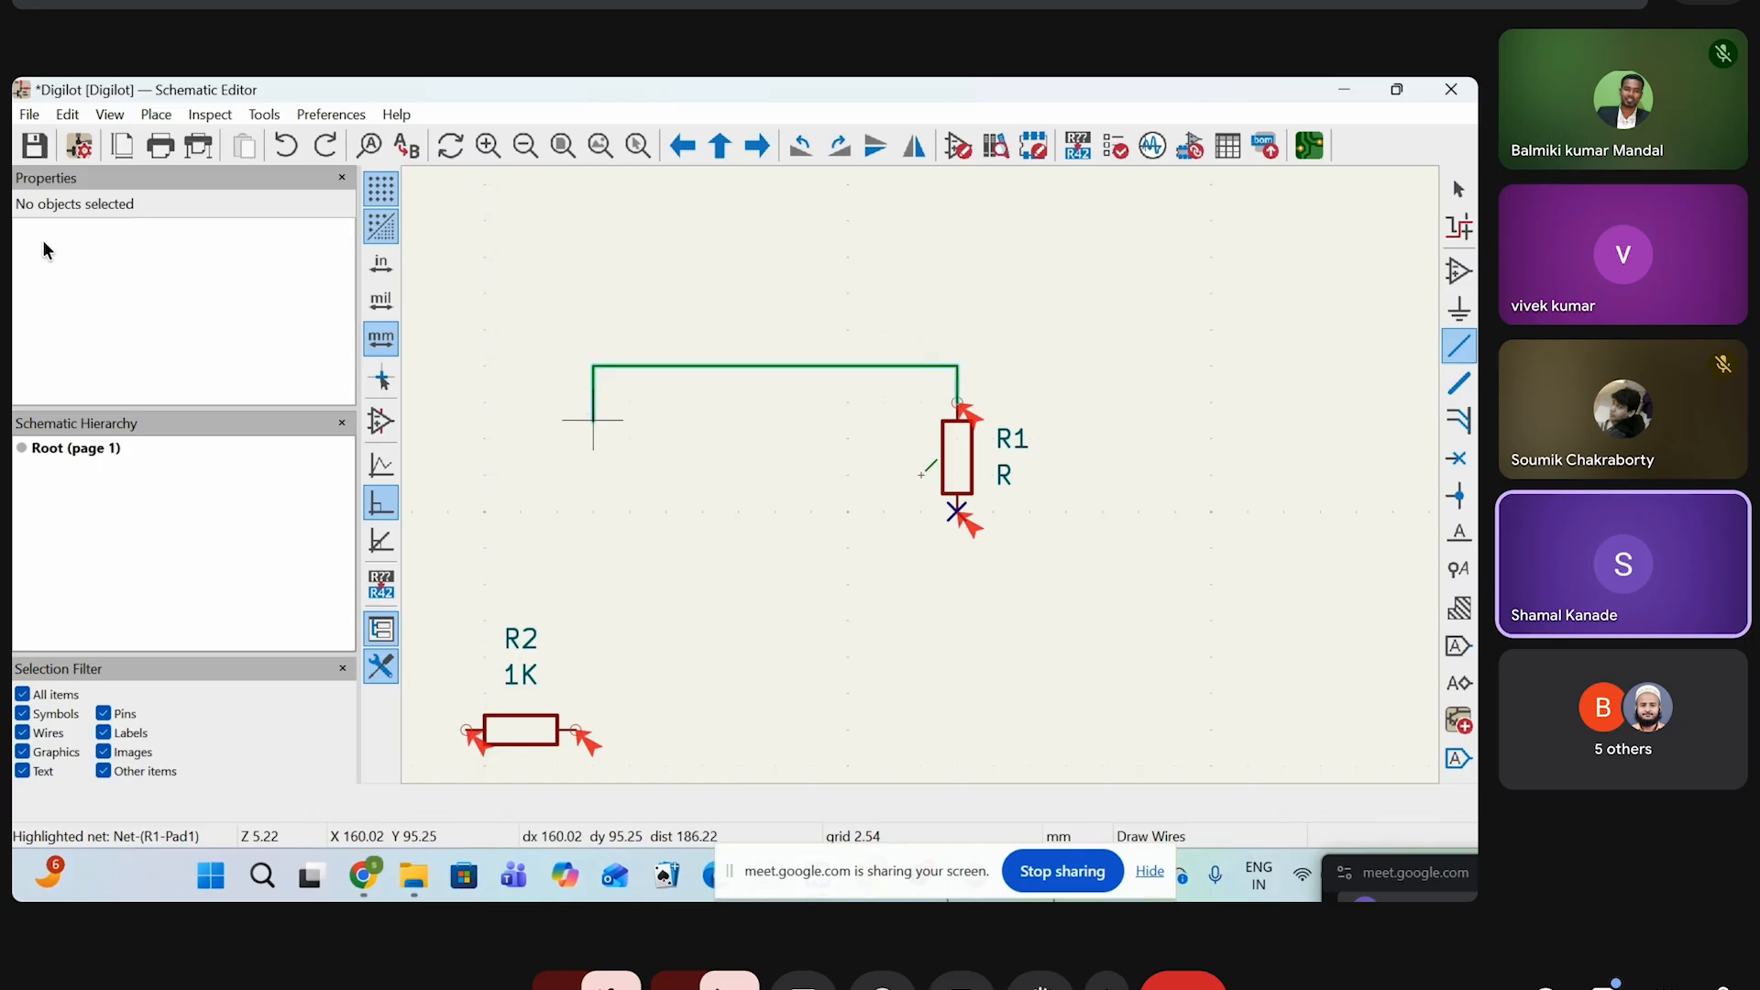
pyautogui.scroll(-2, 594, 420)
pyautogui.scroll(4, 864, 538)
pyautogui.scroll(-3, 922, 474)
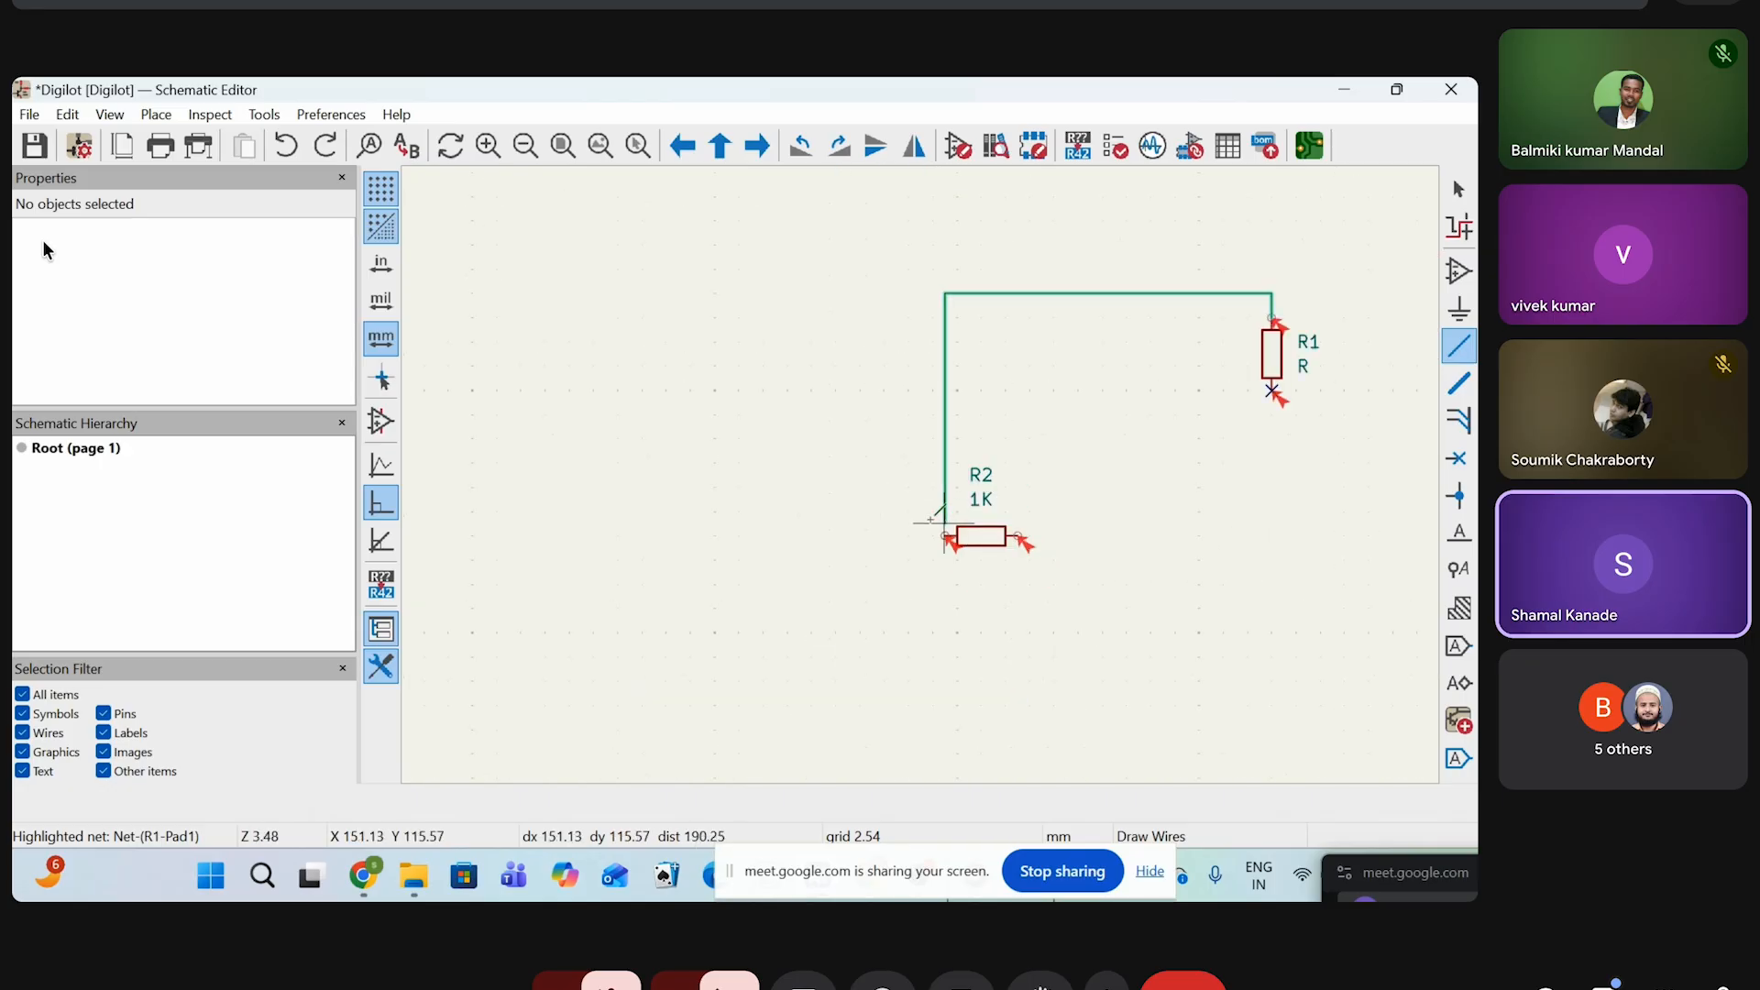
pyautogui.scroll(4, 946, 537)
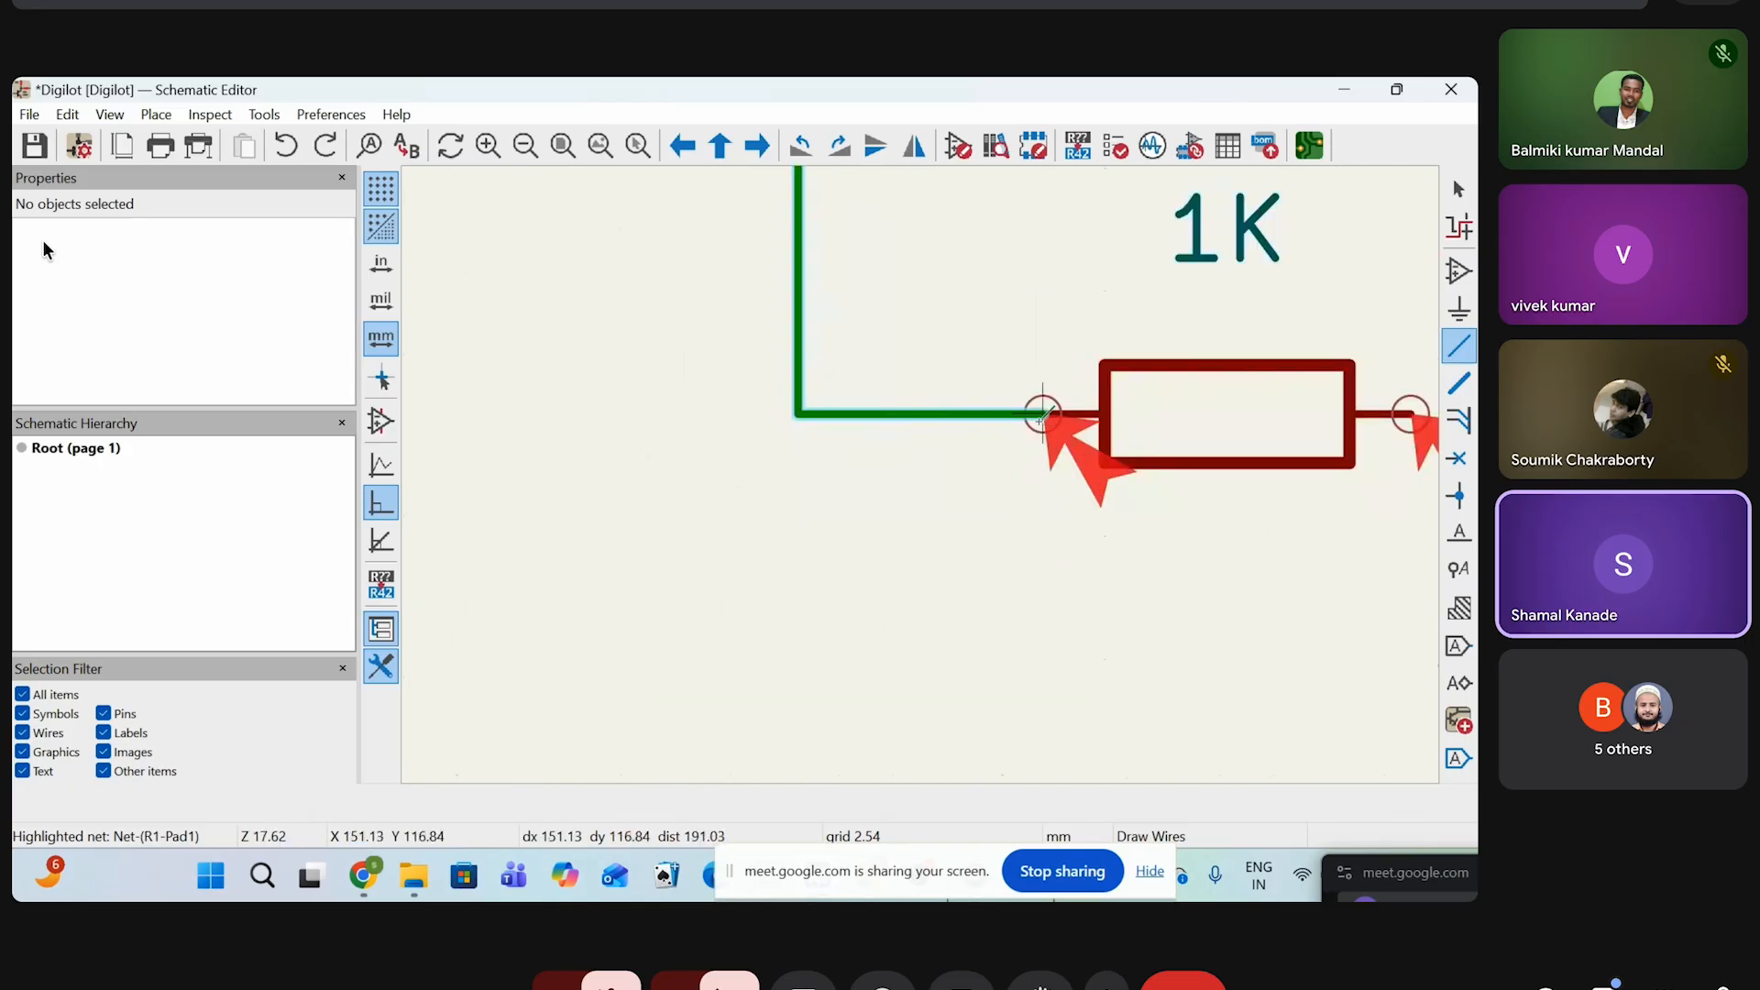
pyautogui.click(1043, 415)
pyautogui.press('Escape')
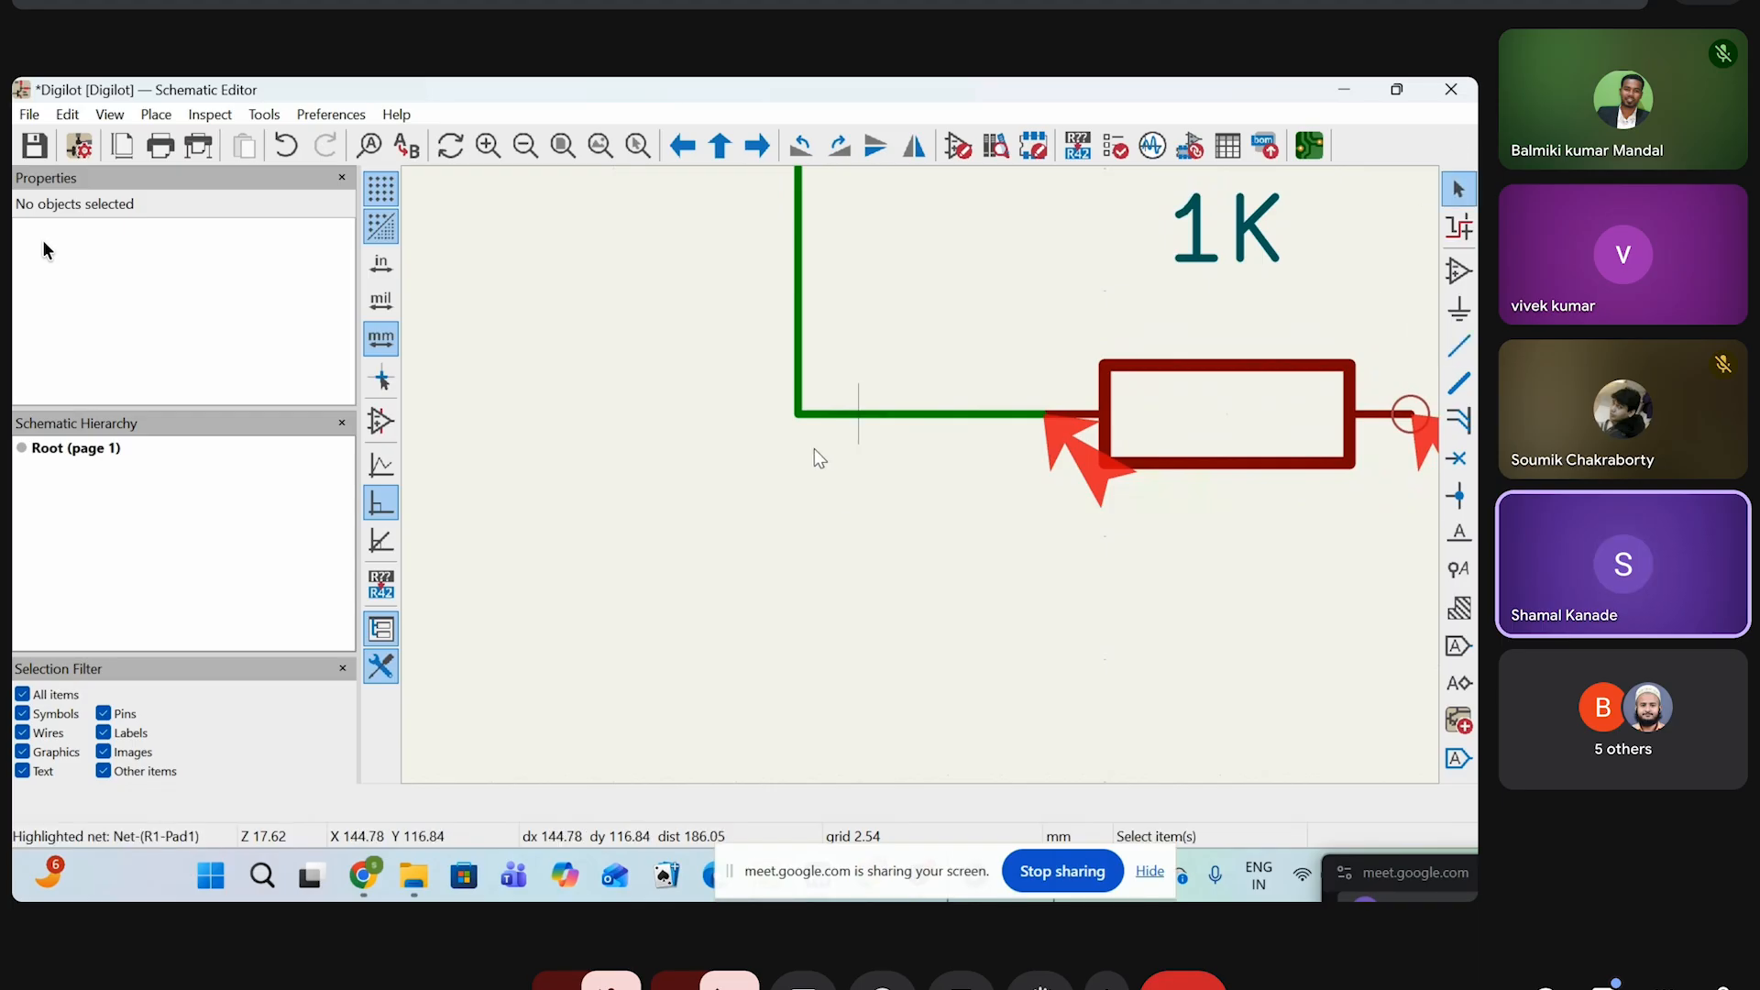
# Delete every segment of the wire between R2's left pin and R1's upper pin
pyautogui.scroll(-2, 921, 480)
pyautogui.scroll(3, 924, 482)
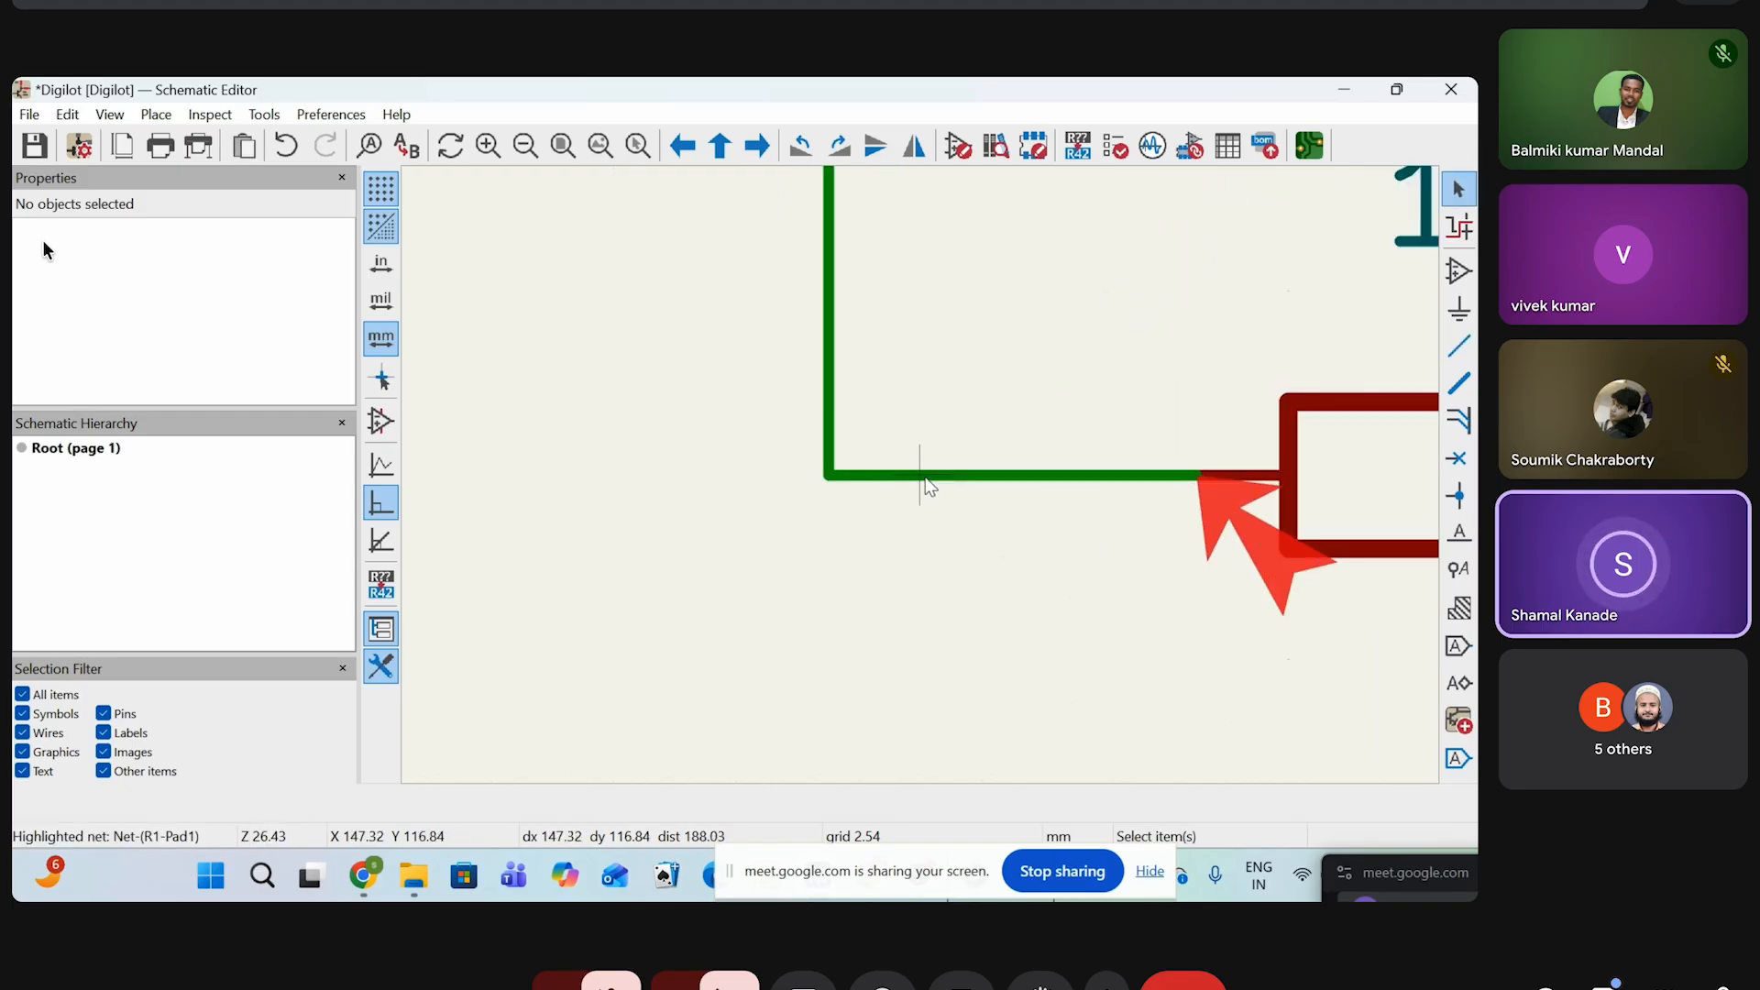
pyautogui.click(928, 476)
pyautogui.press('Delete')
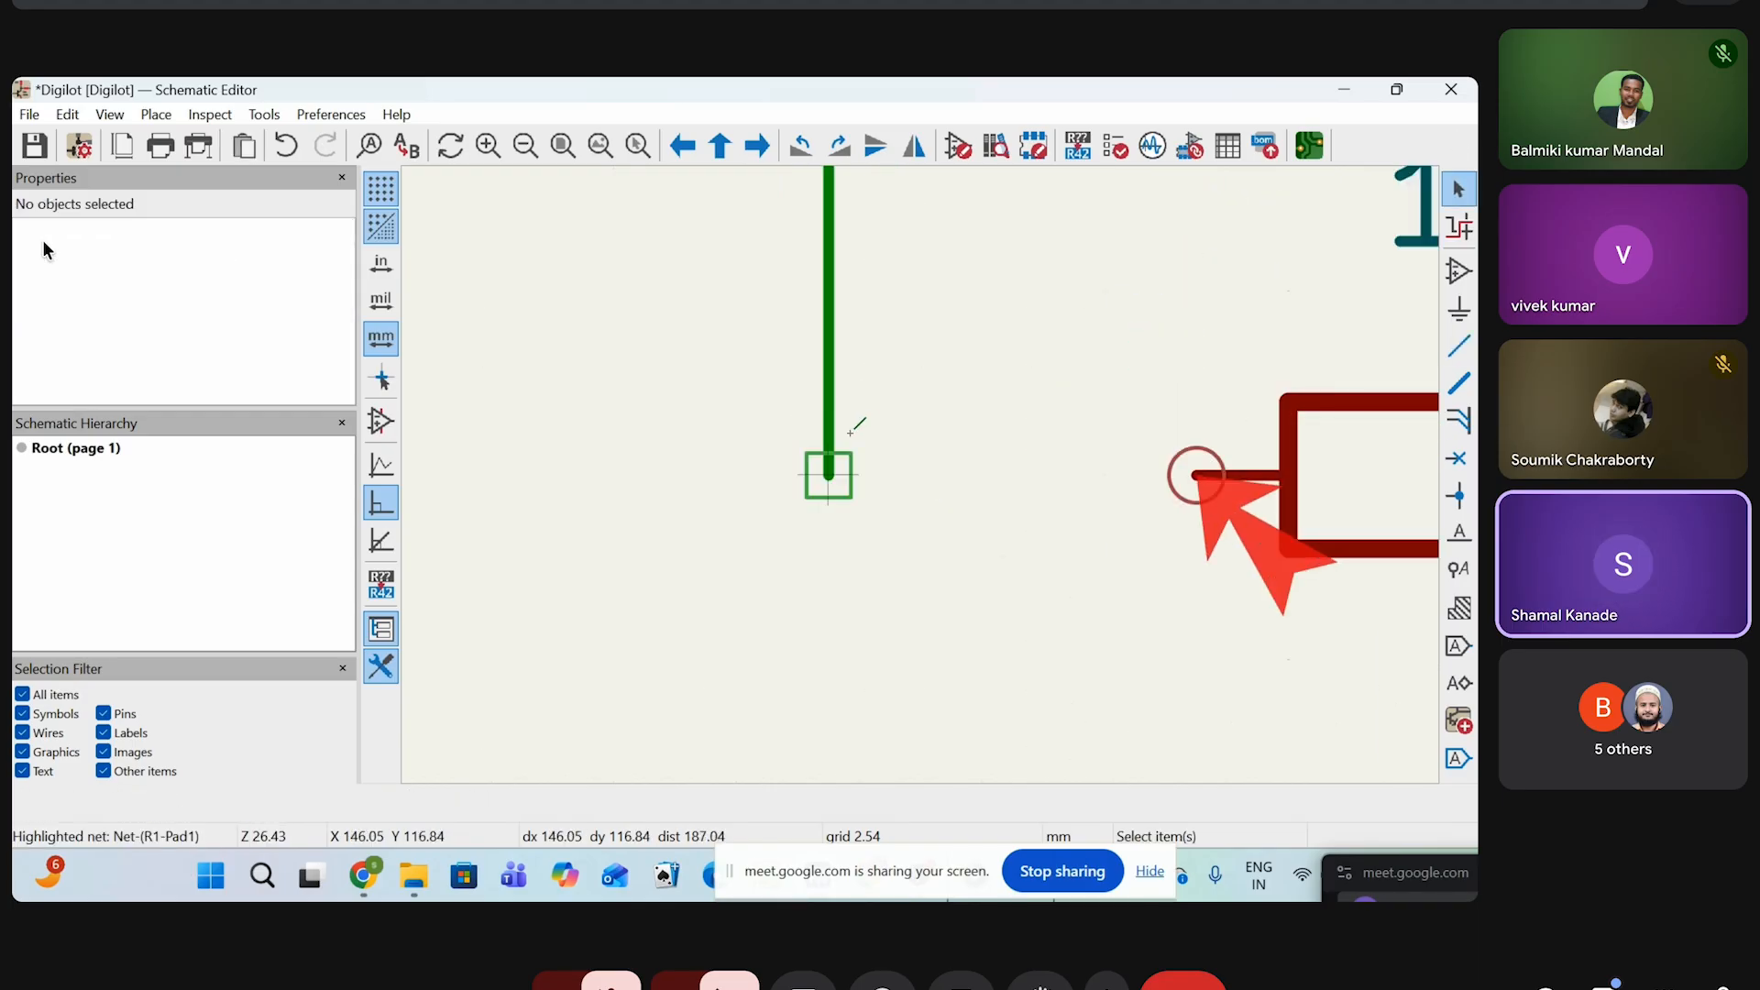
pyautogui.scroll(-6, 921, 475)
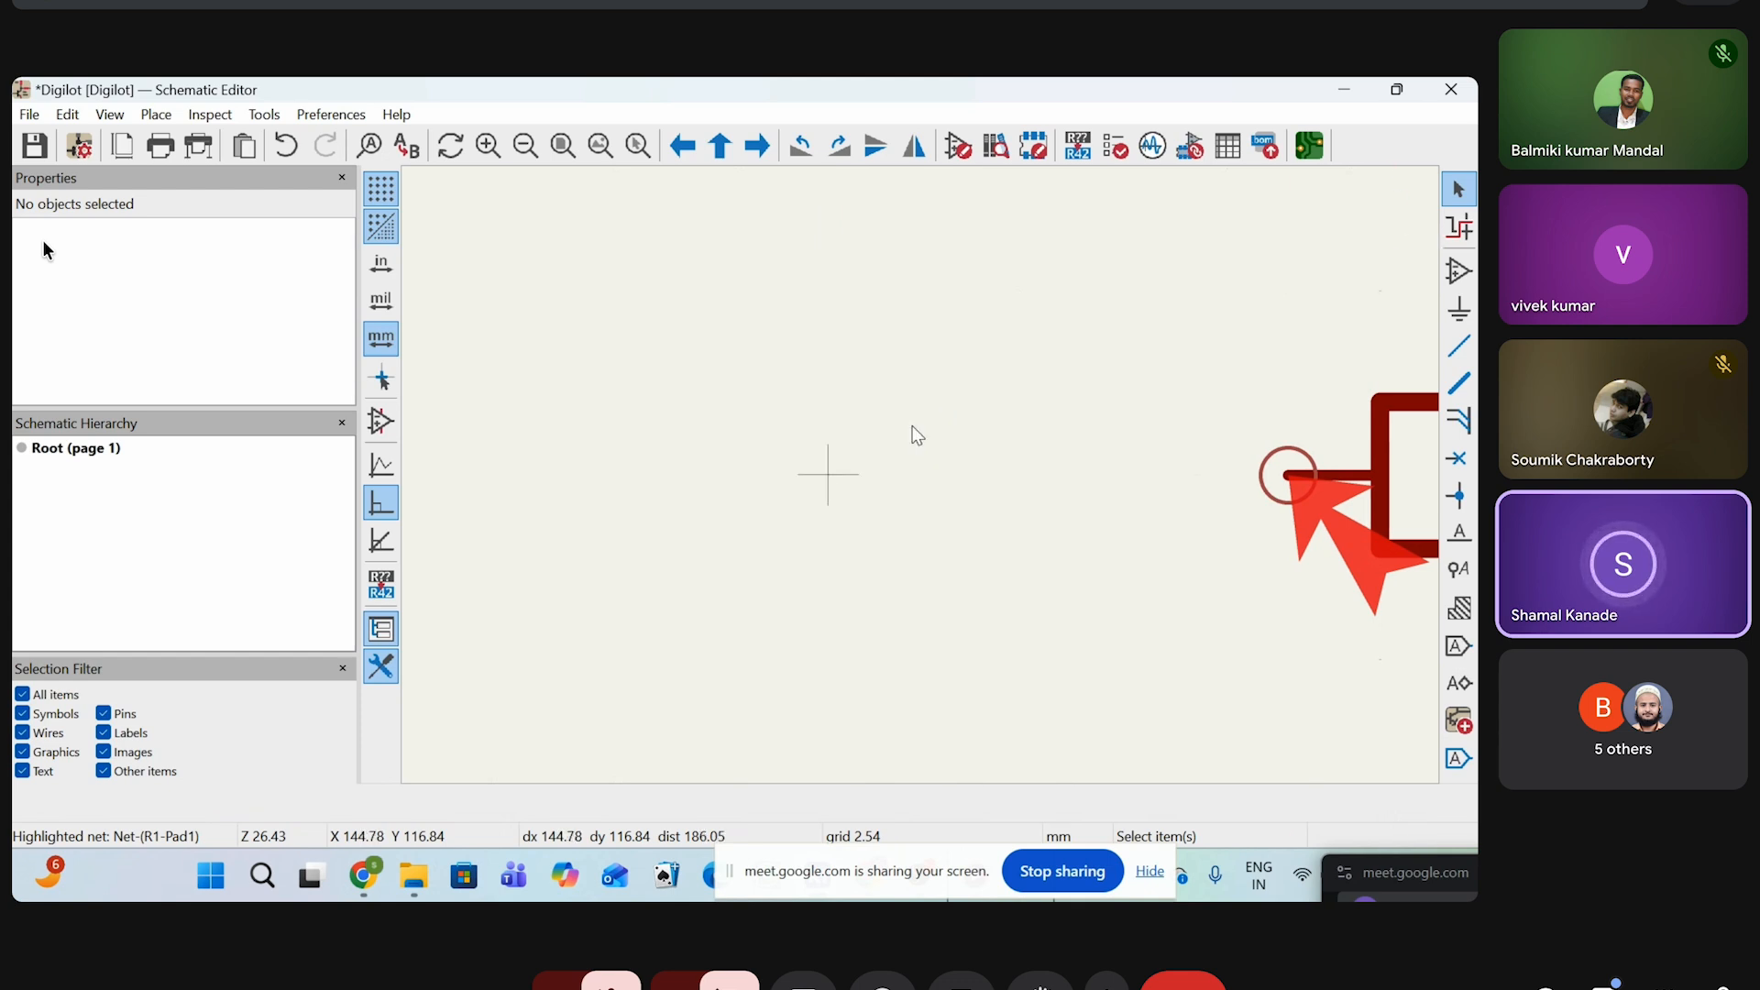
pyautogui.scroll(5, 952, 398)
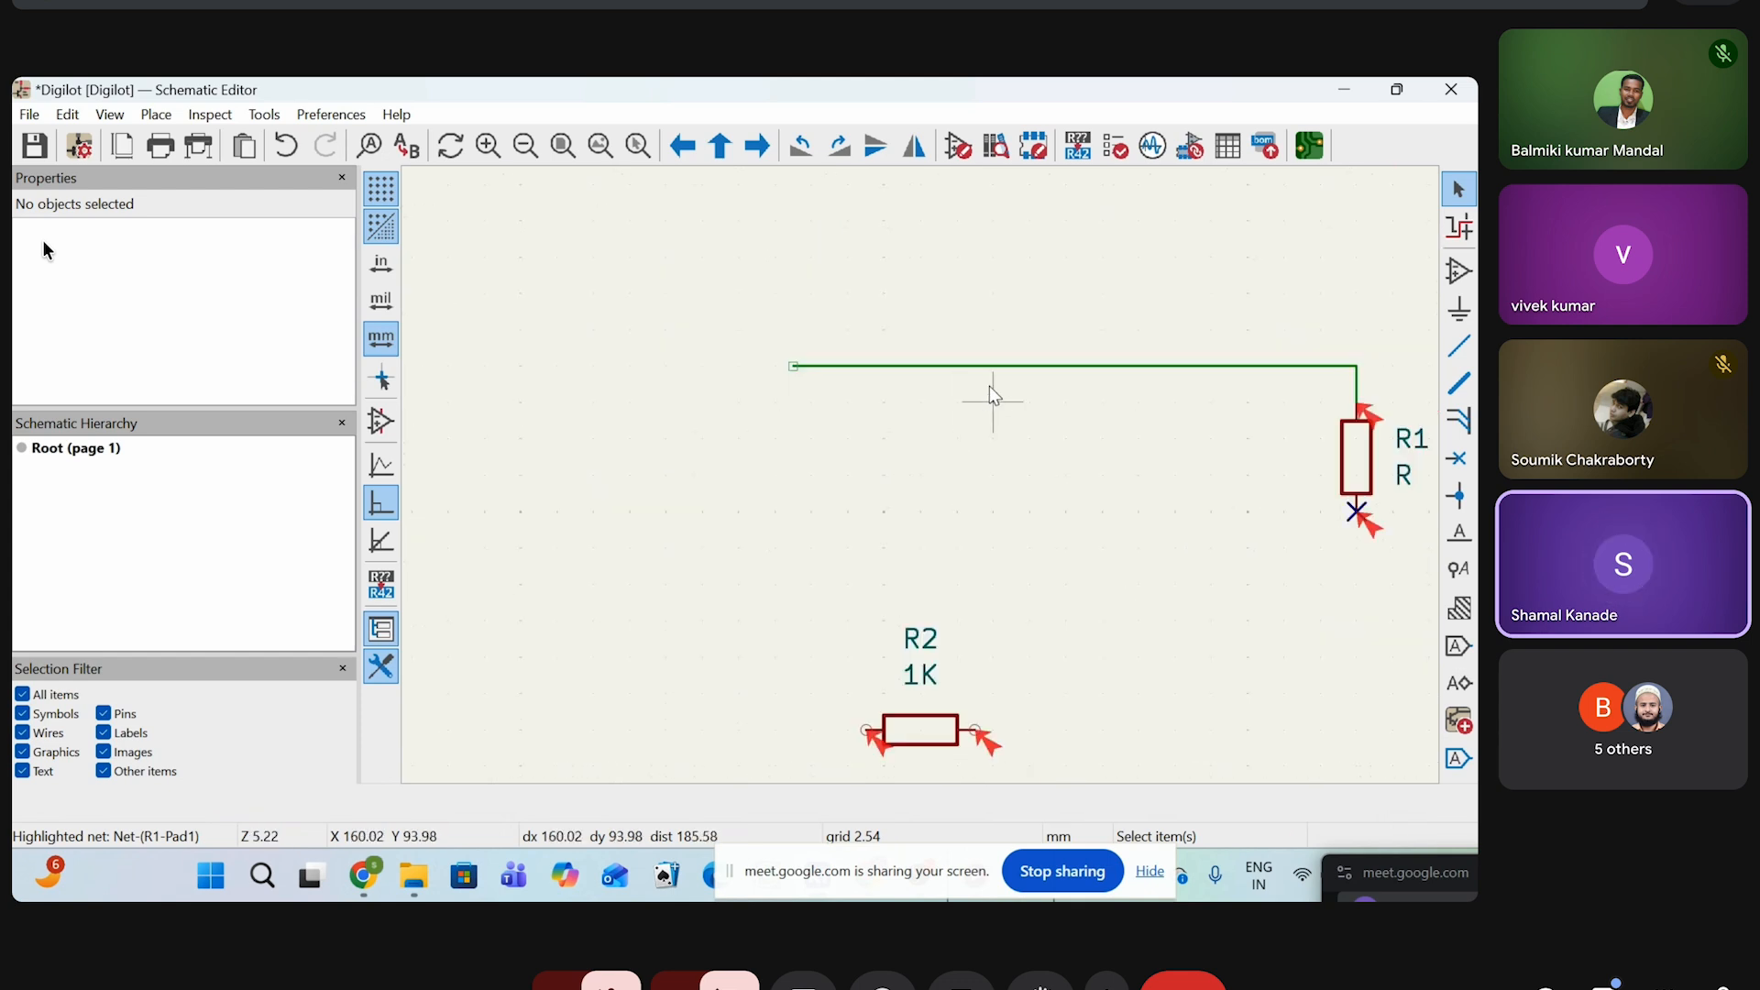
pyautogui.press('Delete')
pyautogui.scroll(5, 1326, 351)
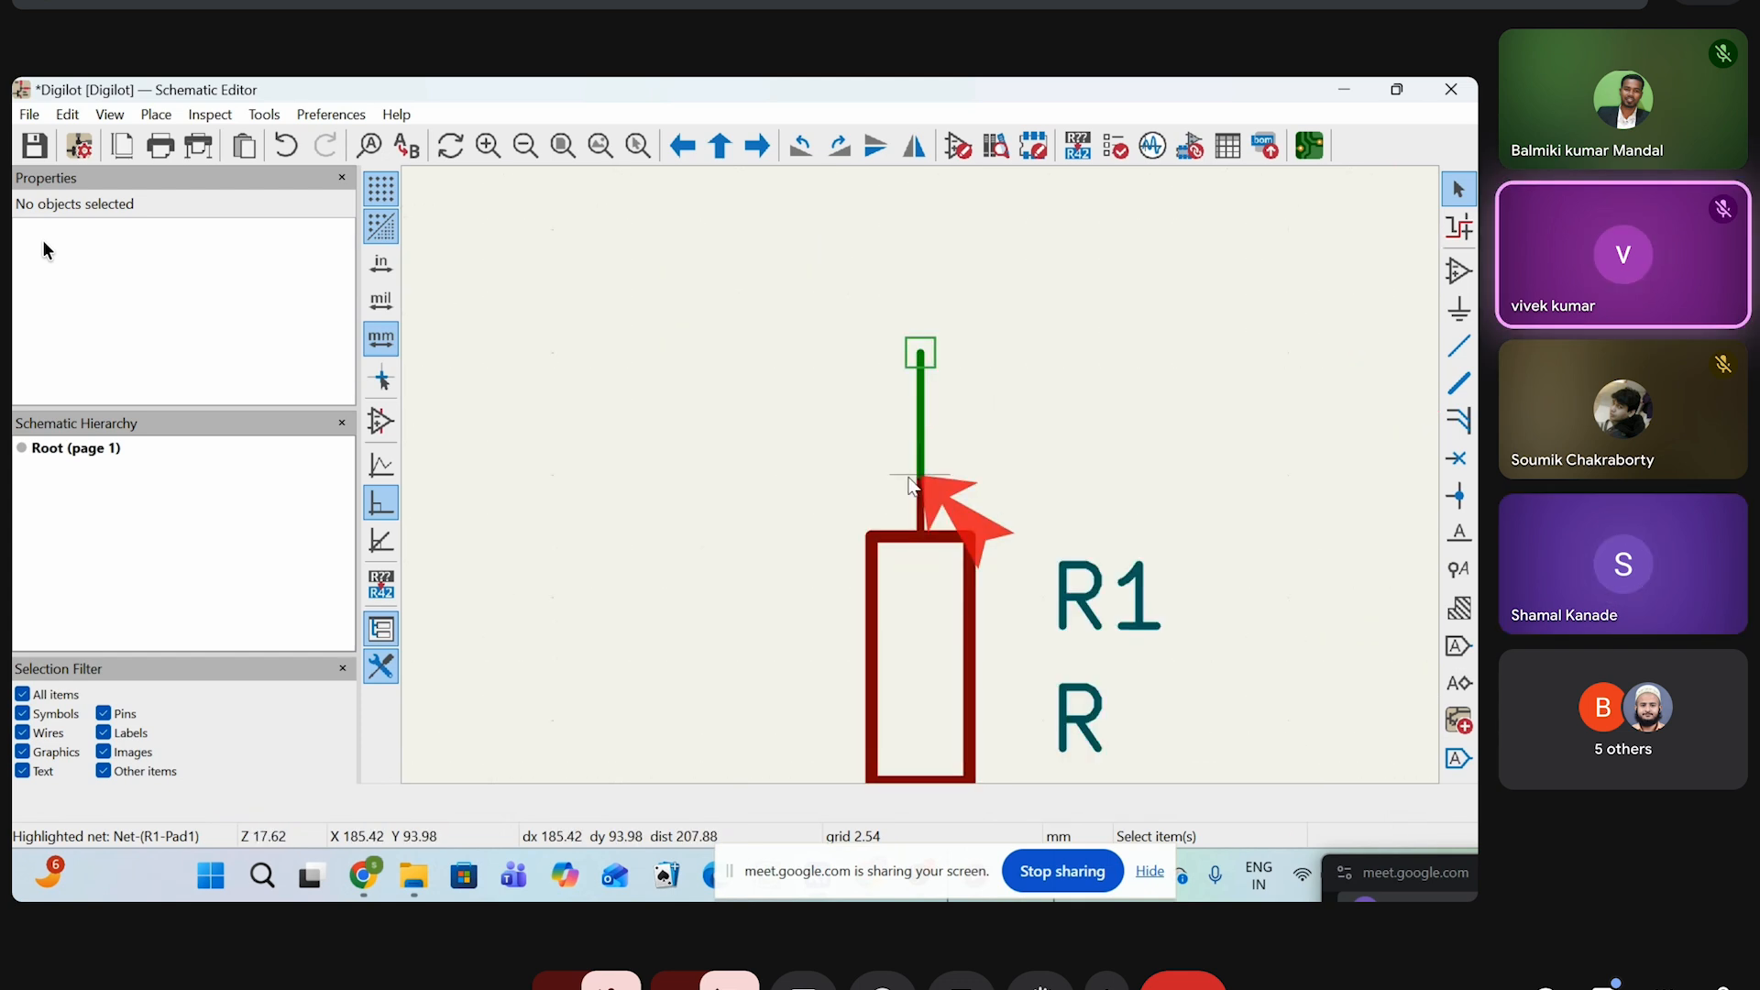
pyautogui.press('Delete')
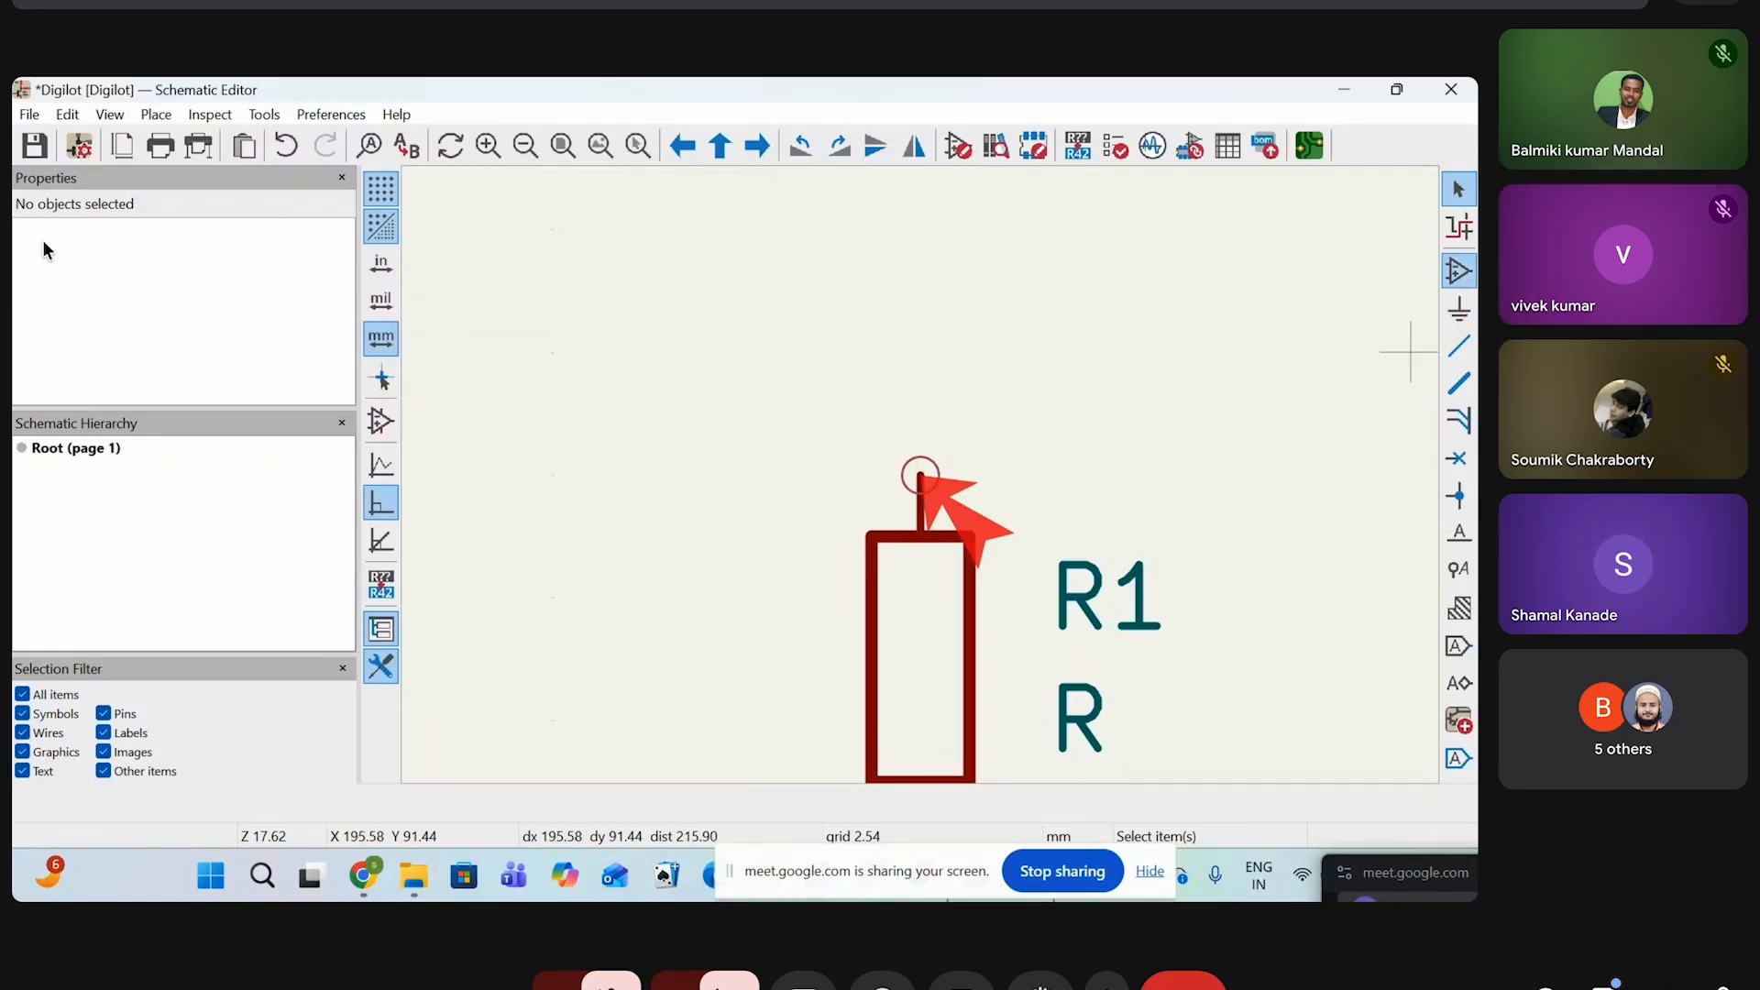
# Browse the power symbols and choose +3V3 from the power library for placement
pyautogui.click(1458, 226)
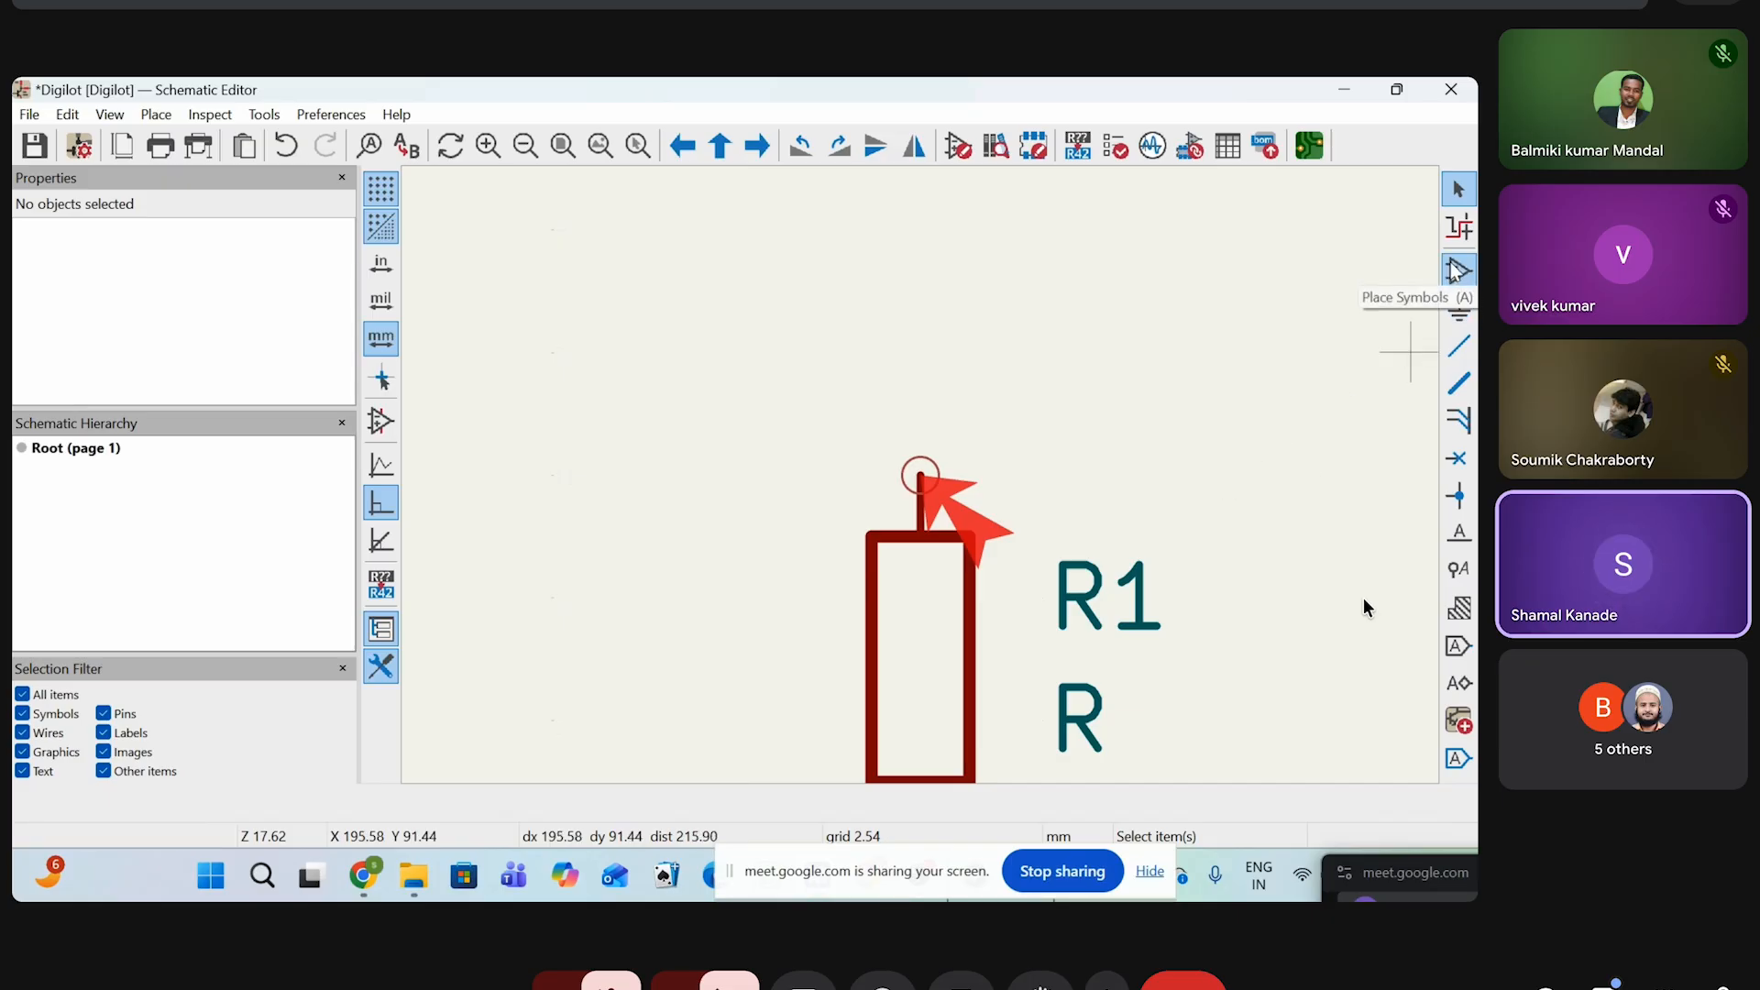
pyautogui.click(1460, 312)
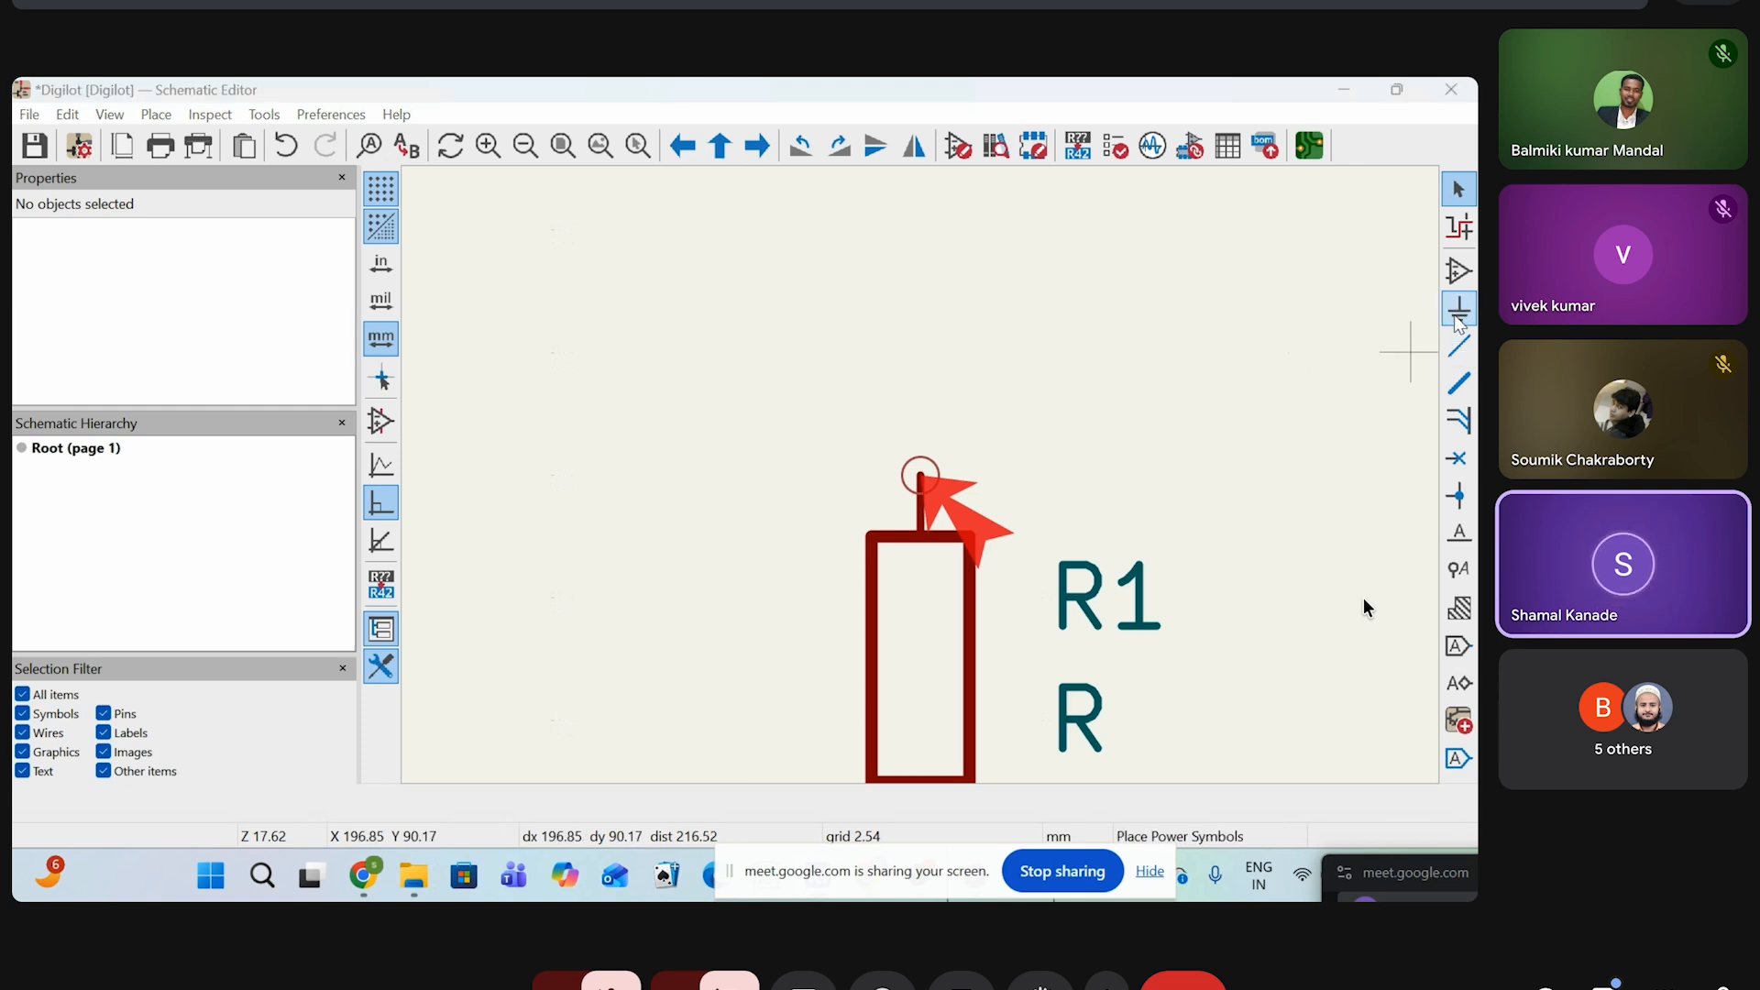
pyautogui.click(1410, 351)
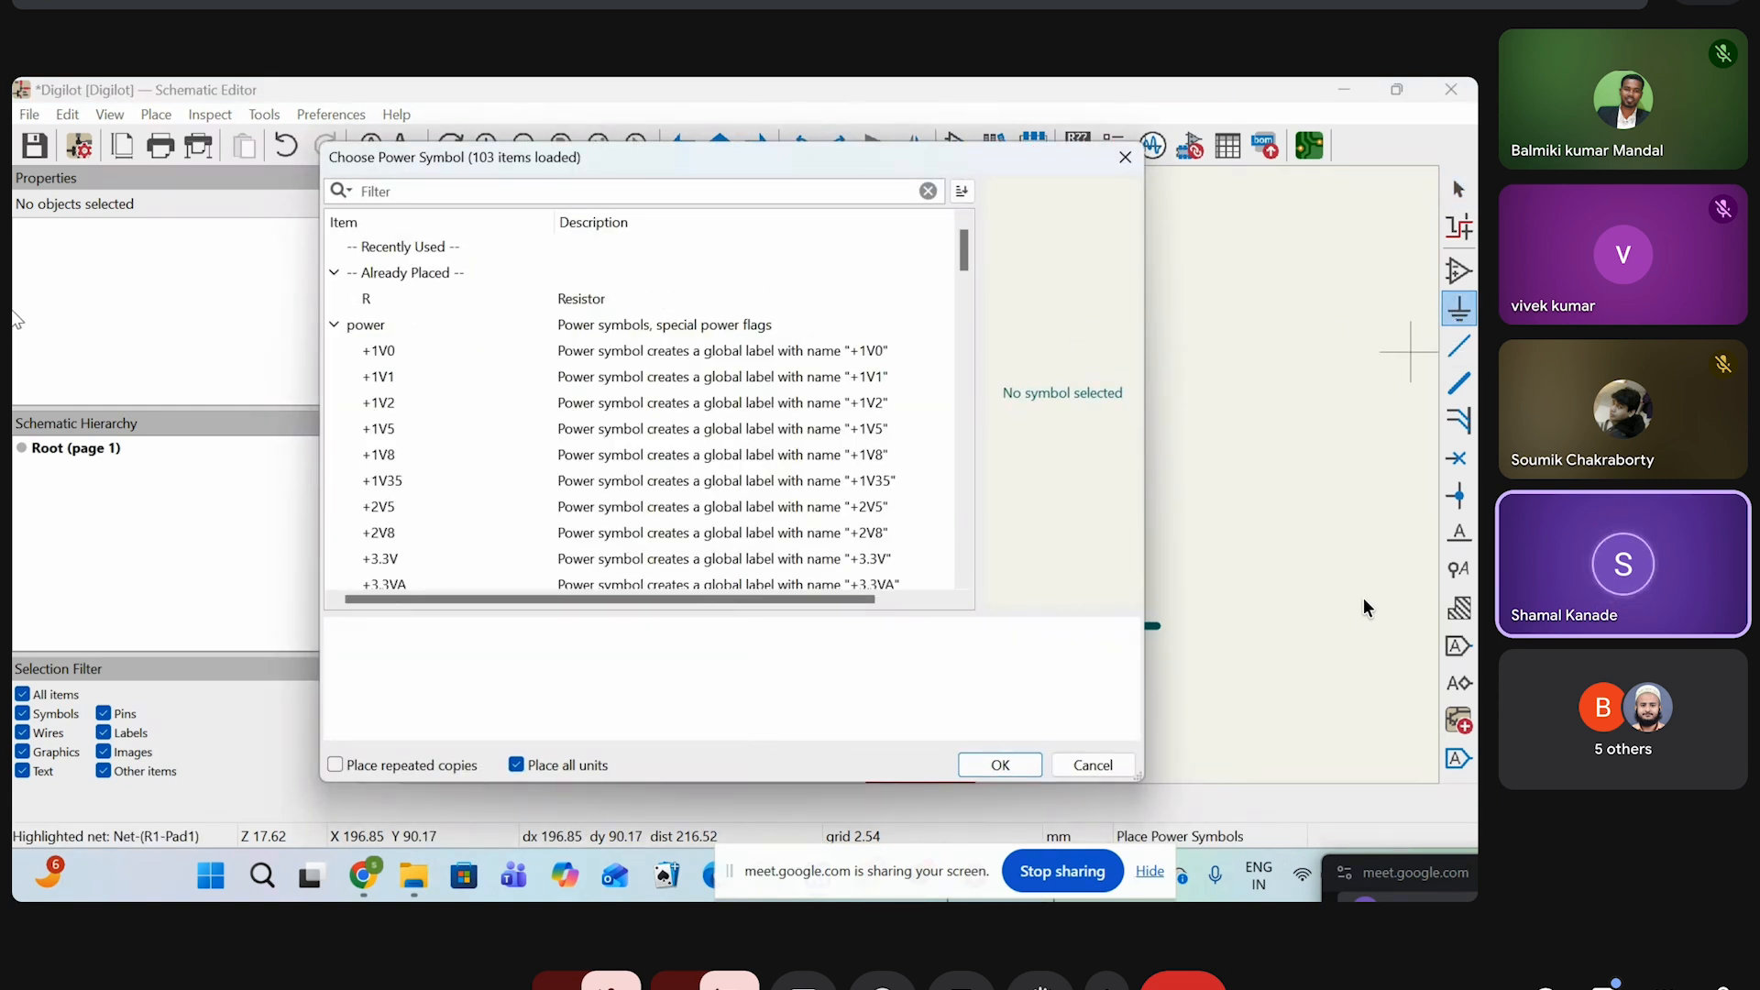
pyautogui.scroll(-15, 464, 413)
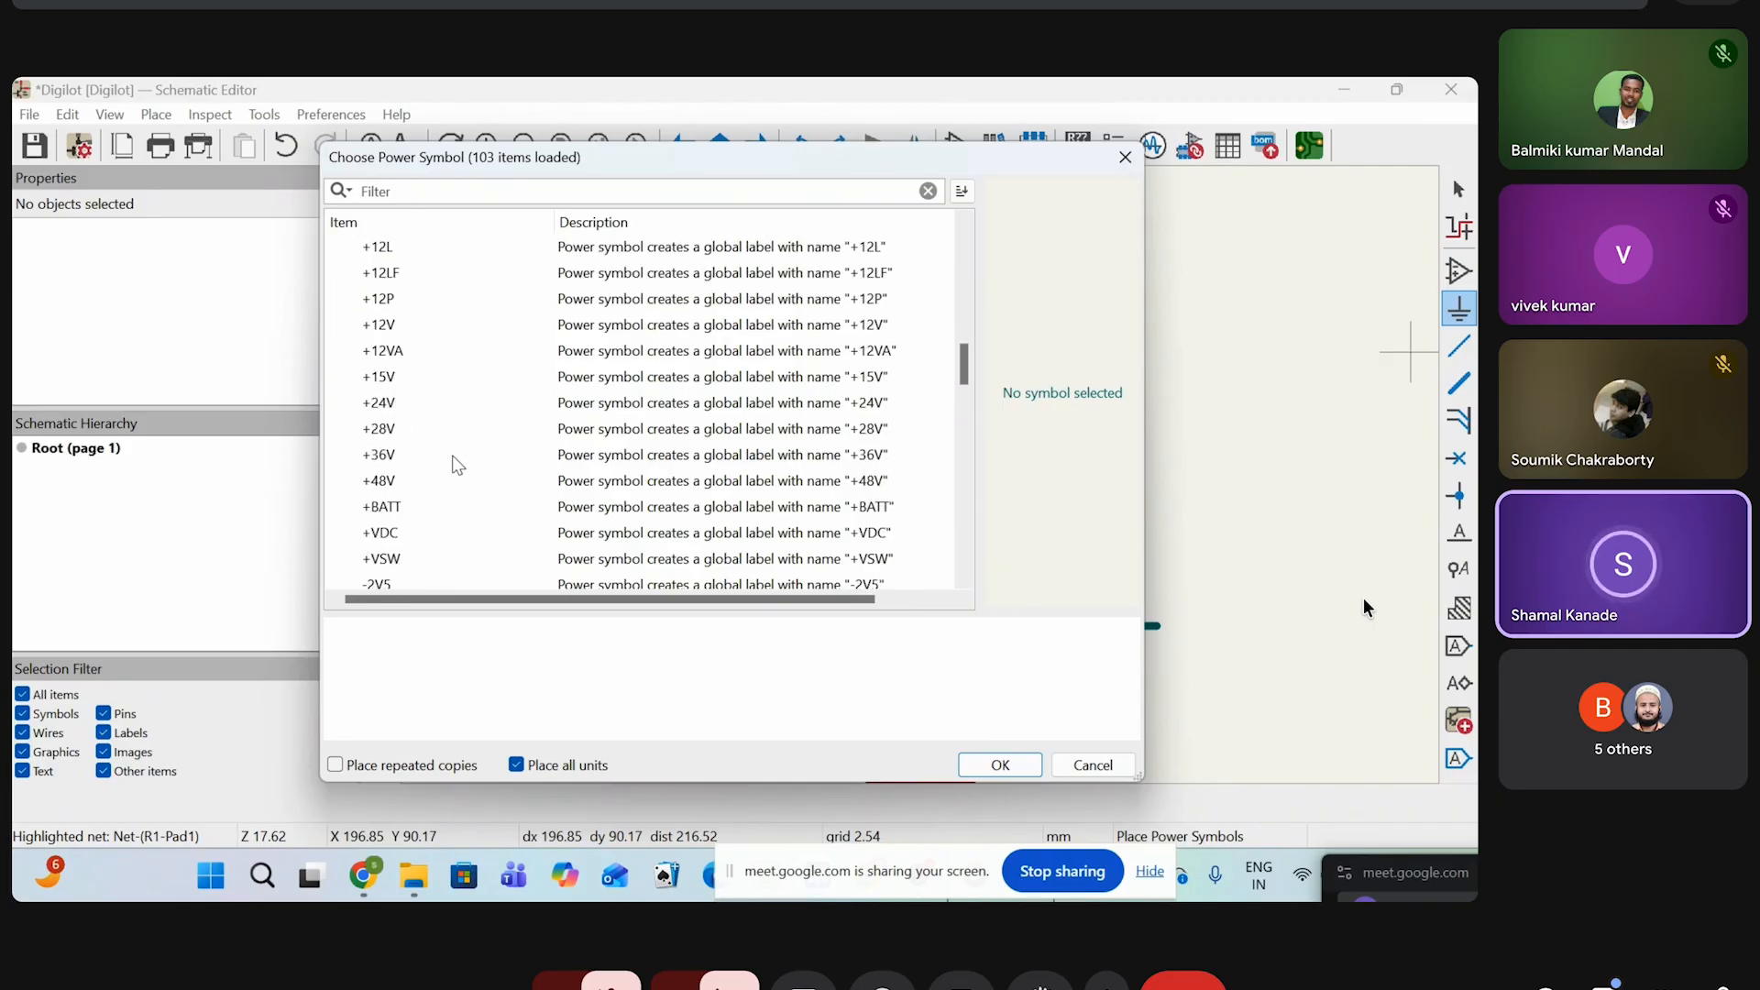
pyautogui.scroll(-6, 394, 431)
pyautogui.scroll(10, 451, 433)
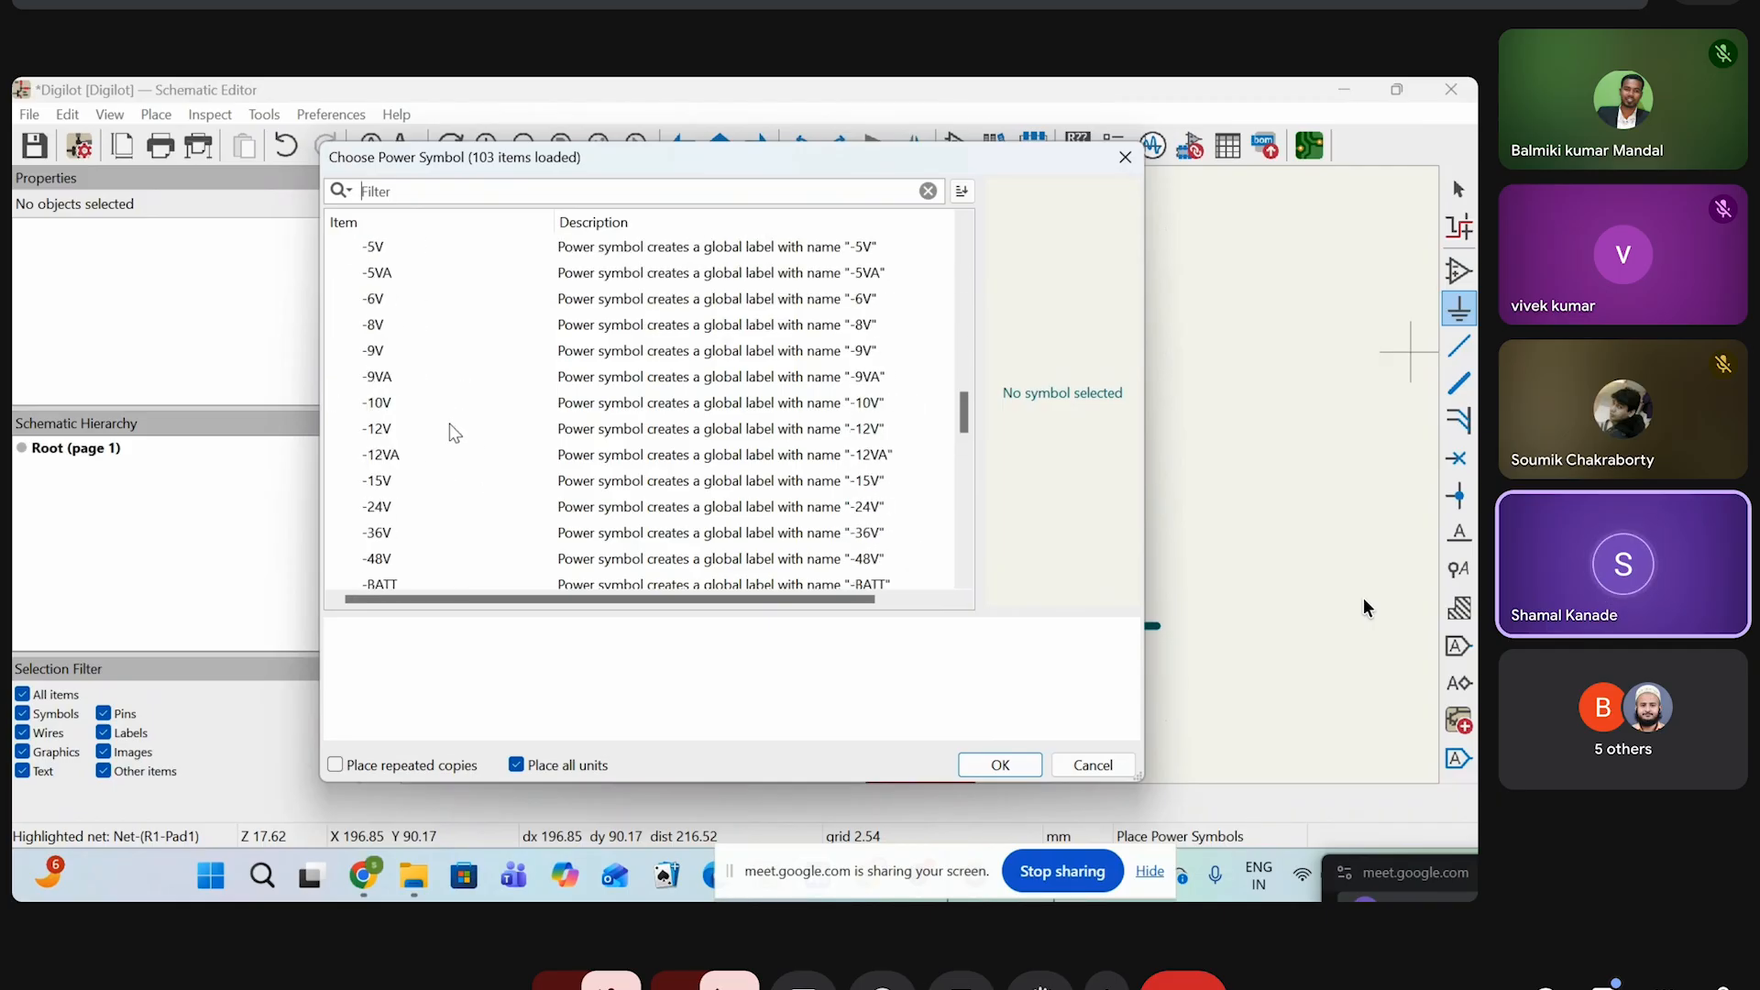
pyautogui.scroll(7, 449, 447)
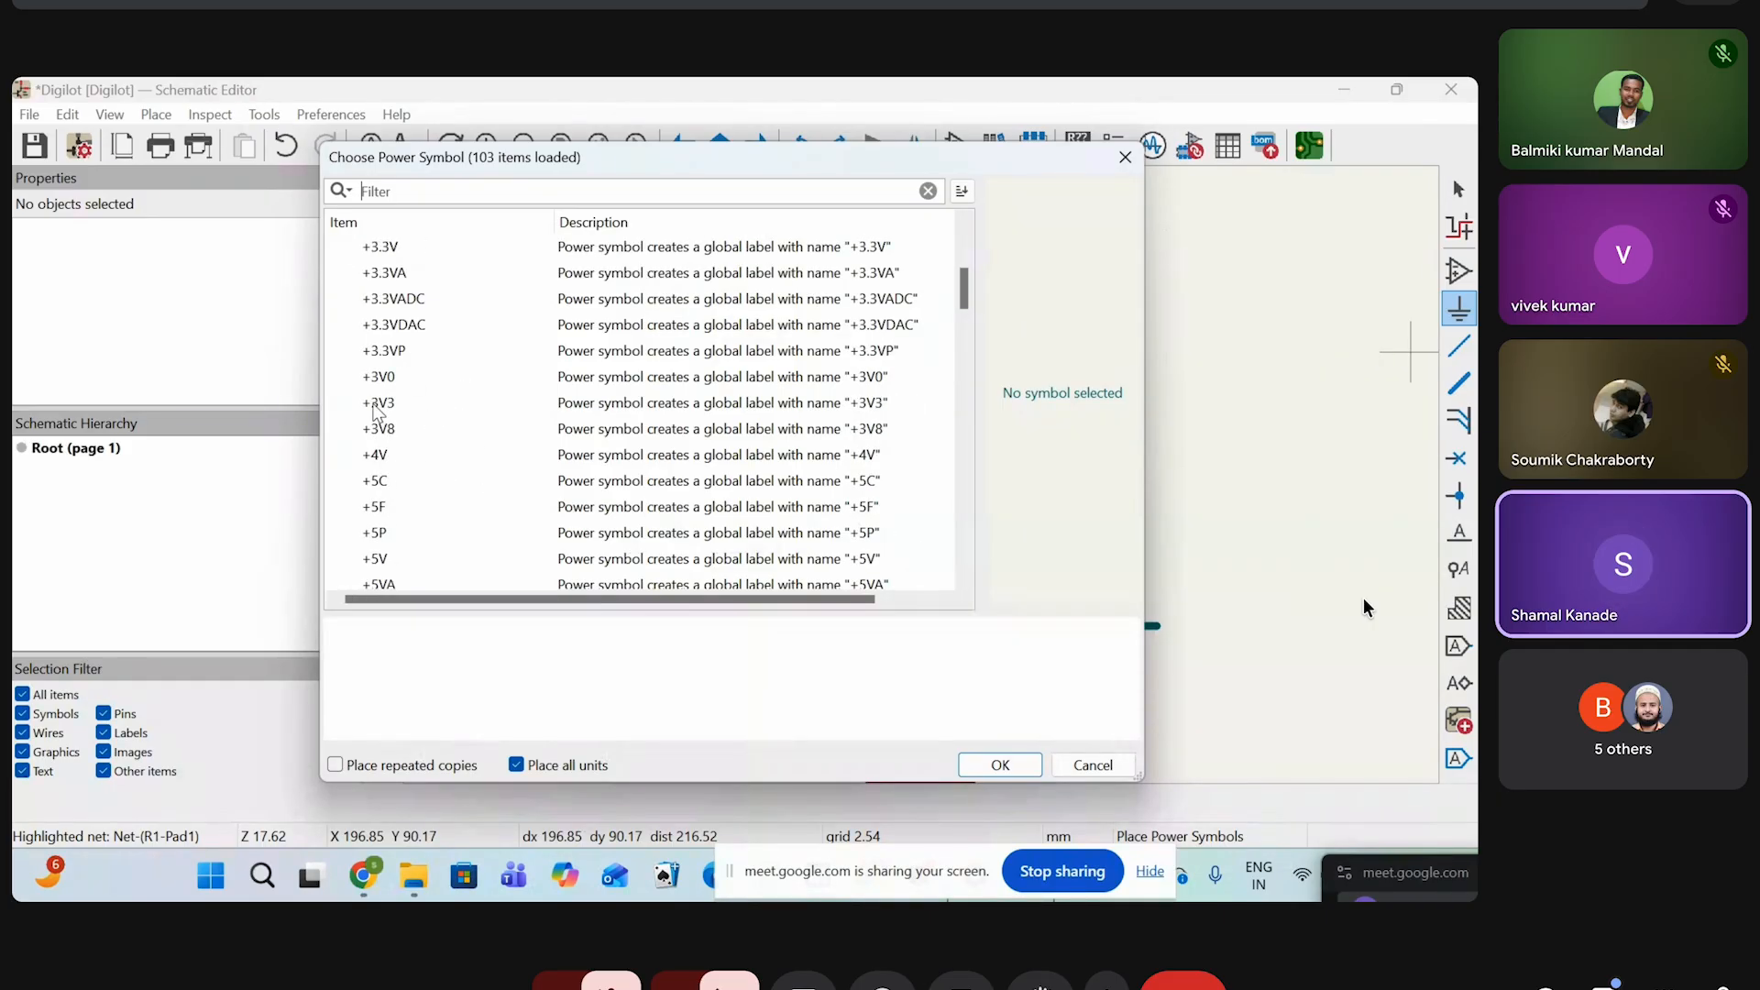
pyautogui.click(378, 403)
pyautogui.click(1000, 764)
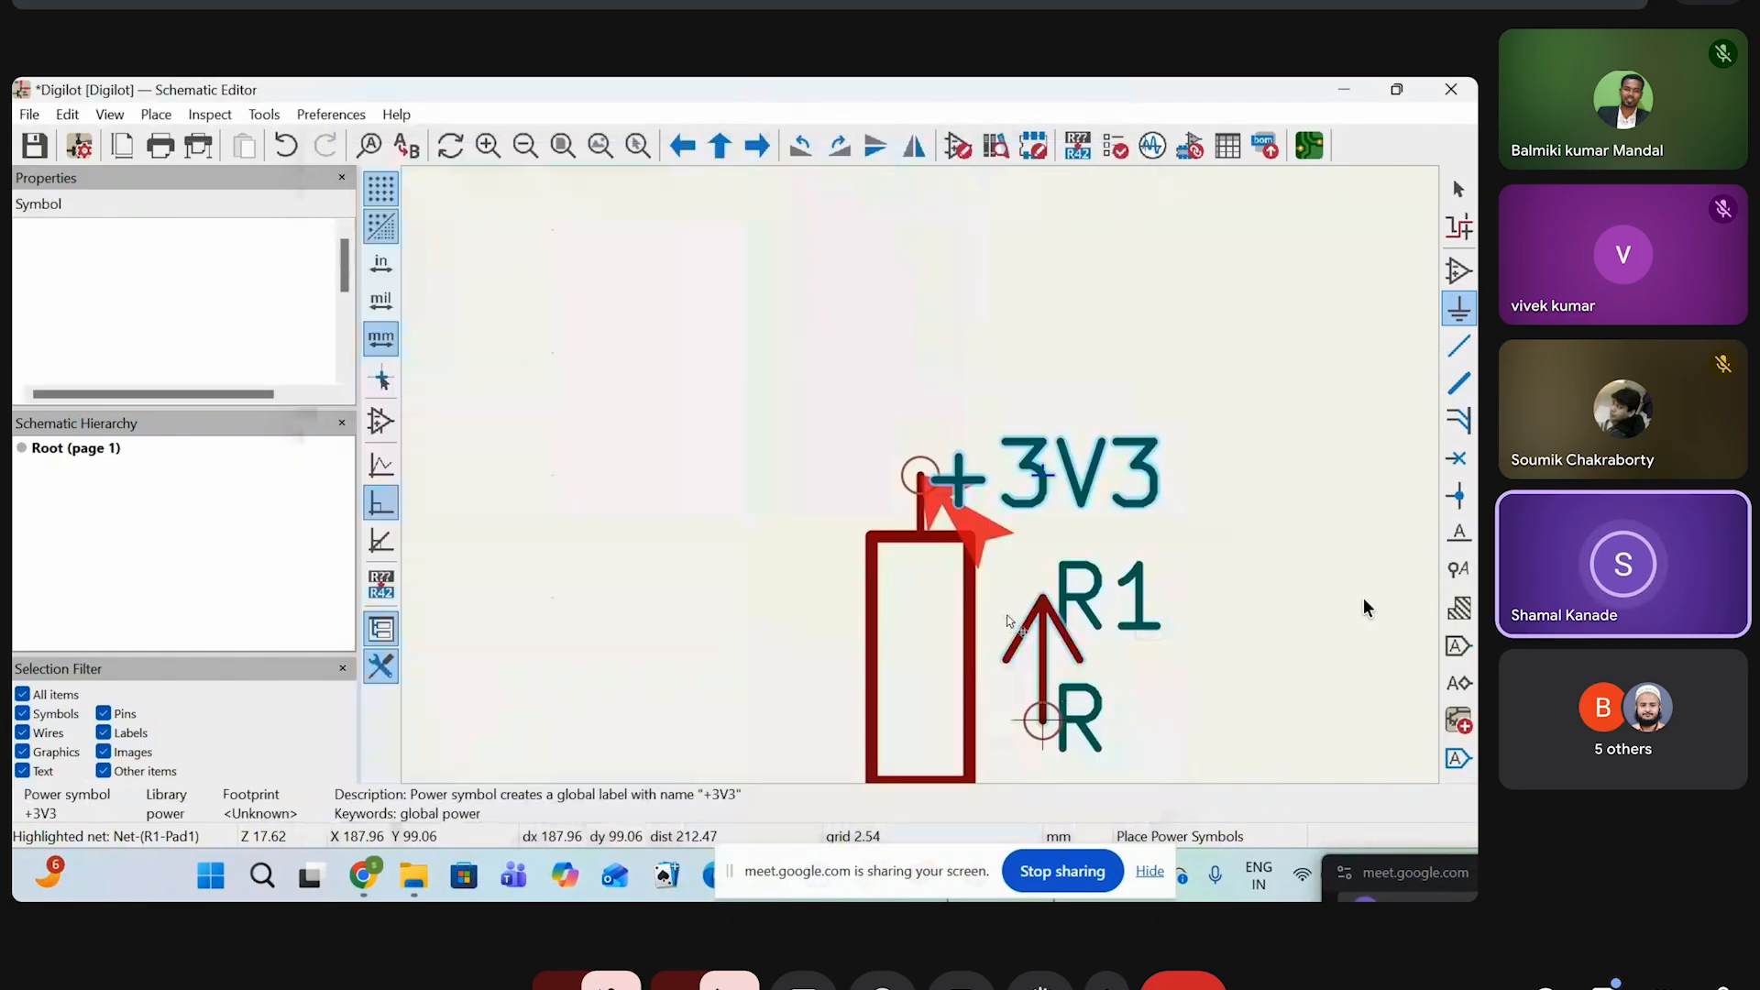
# Place the +3V3 power symbol directly on R1's upper pin
pyautogui.scroll(2, 920, 537)
pyautogui.scroll(-3, 919, 366)
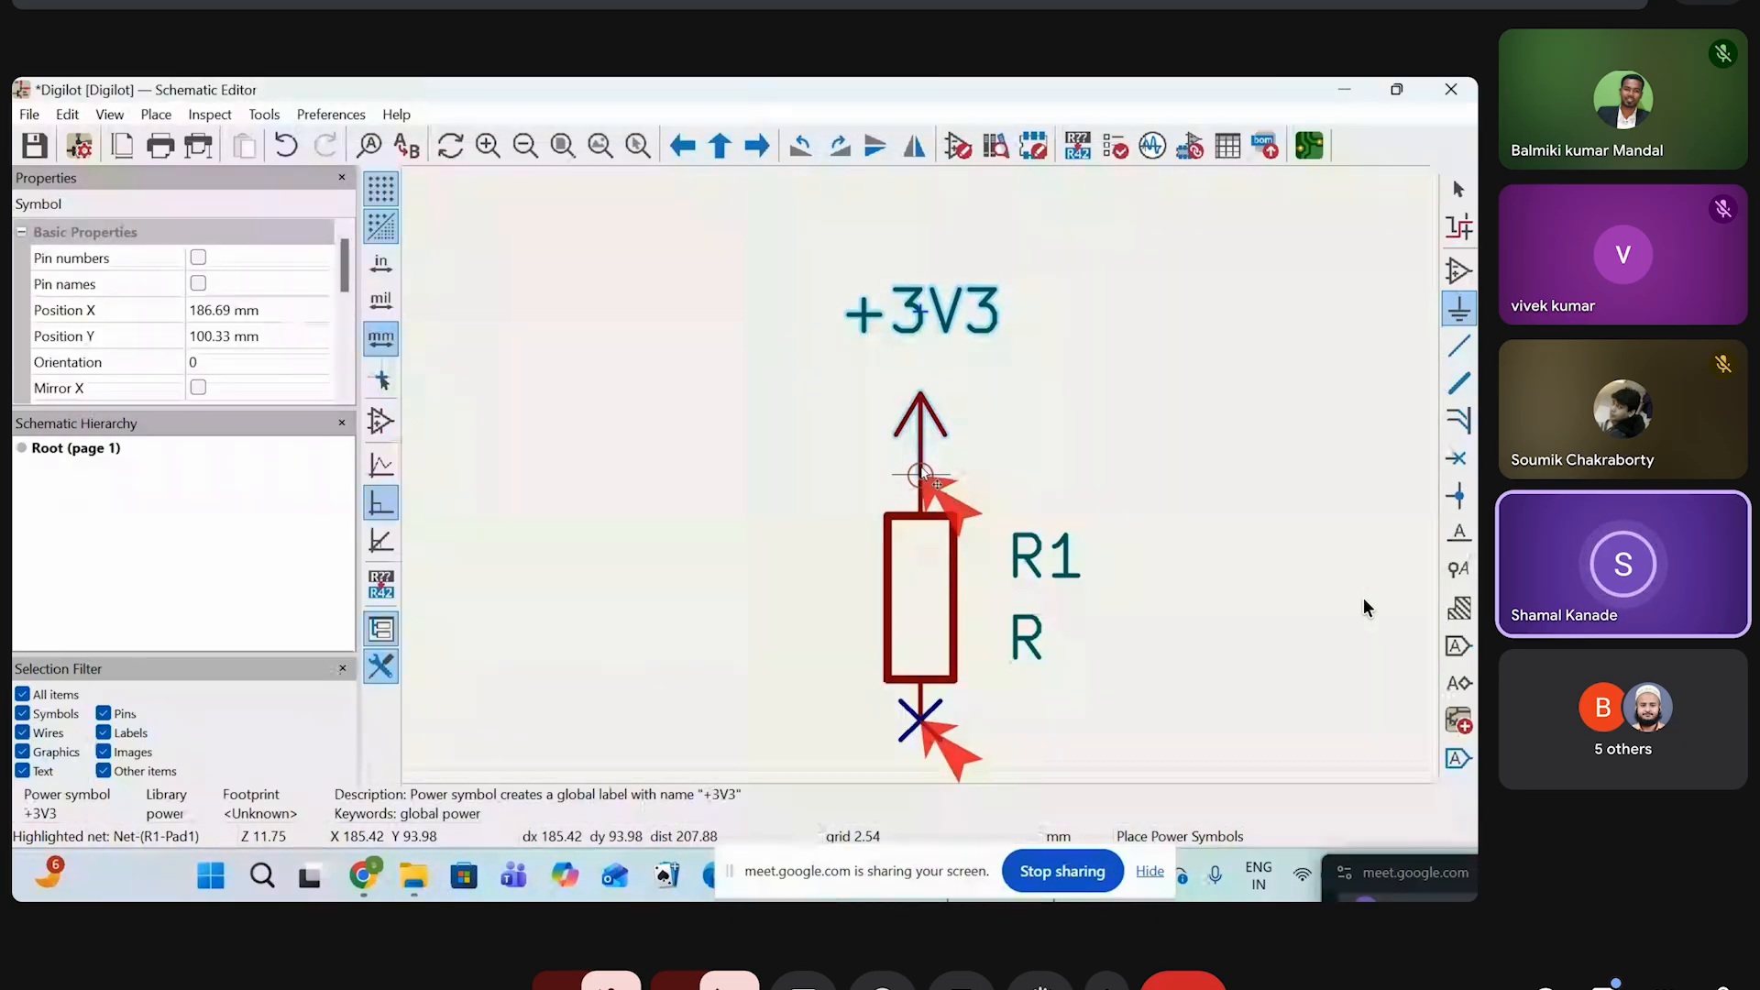
pyautogui.click(919, 475)
pyautogui.press('Escape')
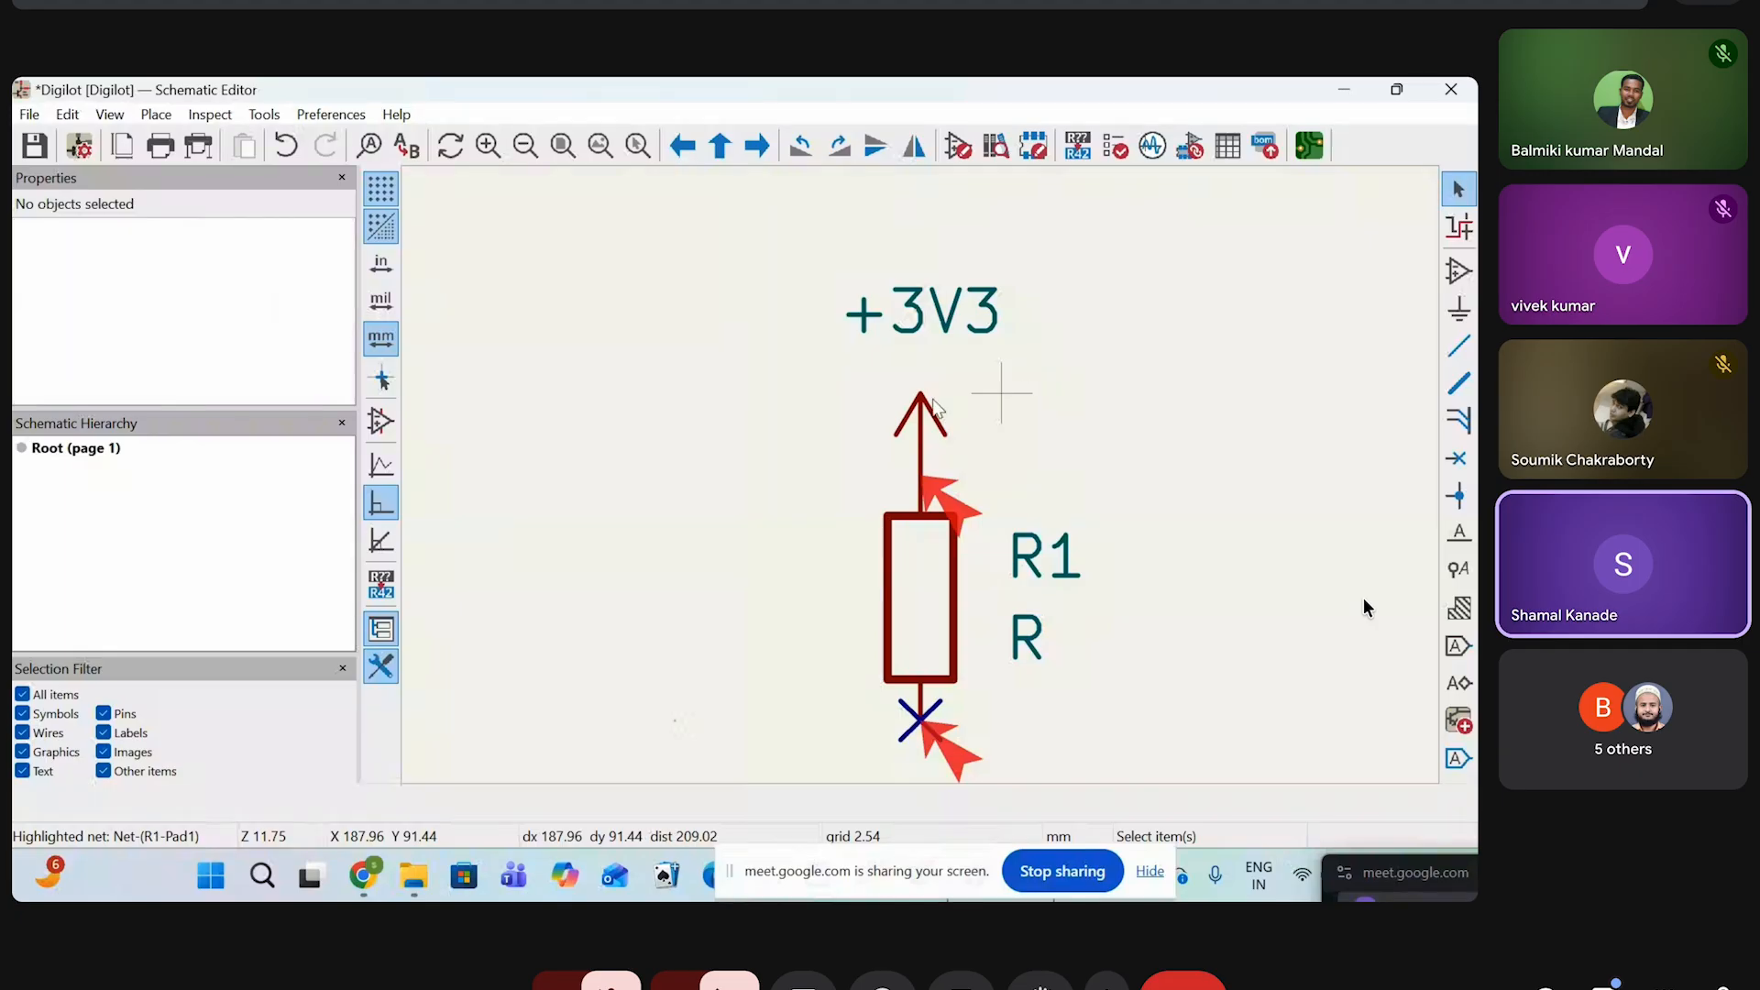
# Move the +3V3 symbol straight up from R1's upper pin to Position Y 92.71 mm
pyautogui.click(933, 403)
pyautogui.moveTo(925, 415)
pyautogui.mouseDown()
pyautogui.moveTo(921, 474)
pyautogui.moveTo(921, 433)
pyautogui.mouseUp()
pyautogui.click(920, 470)
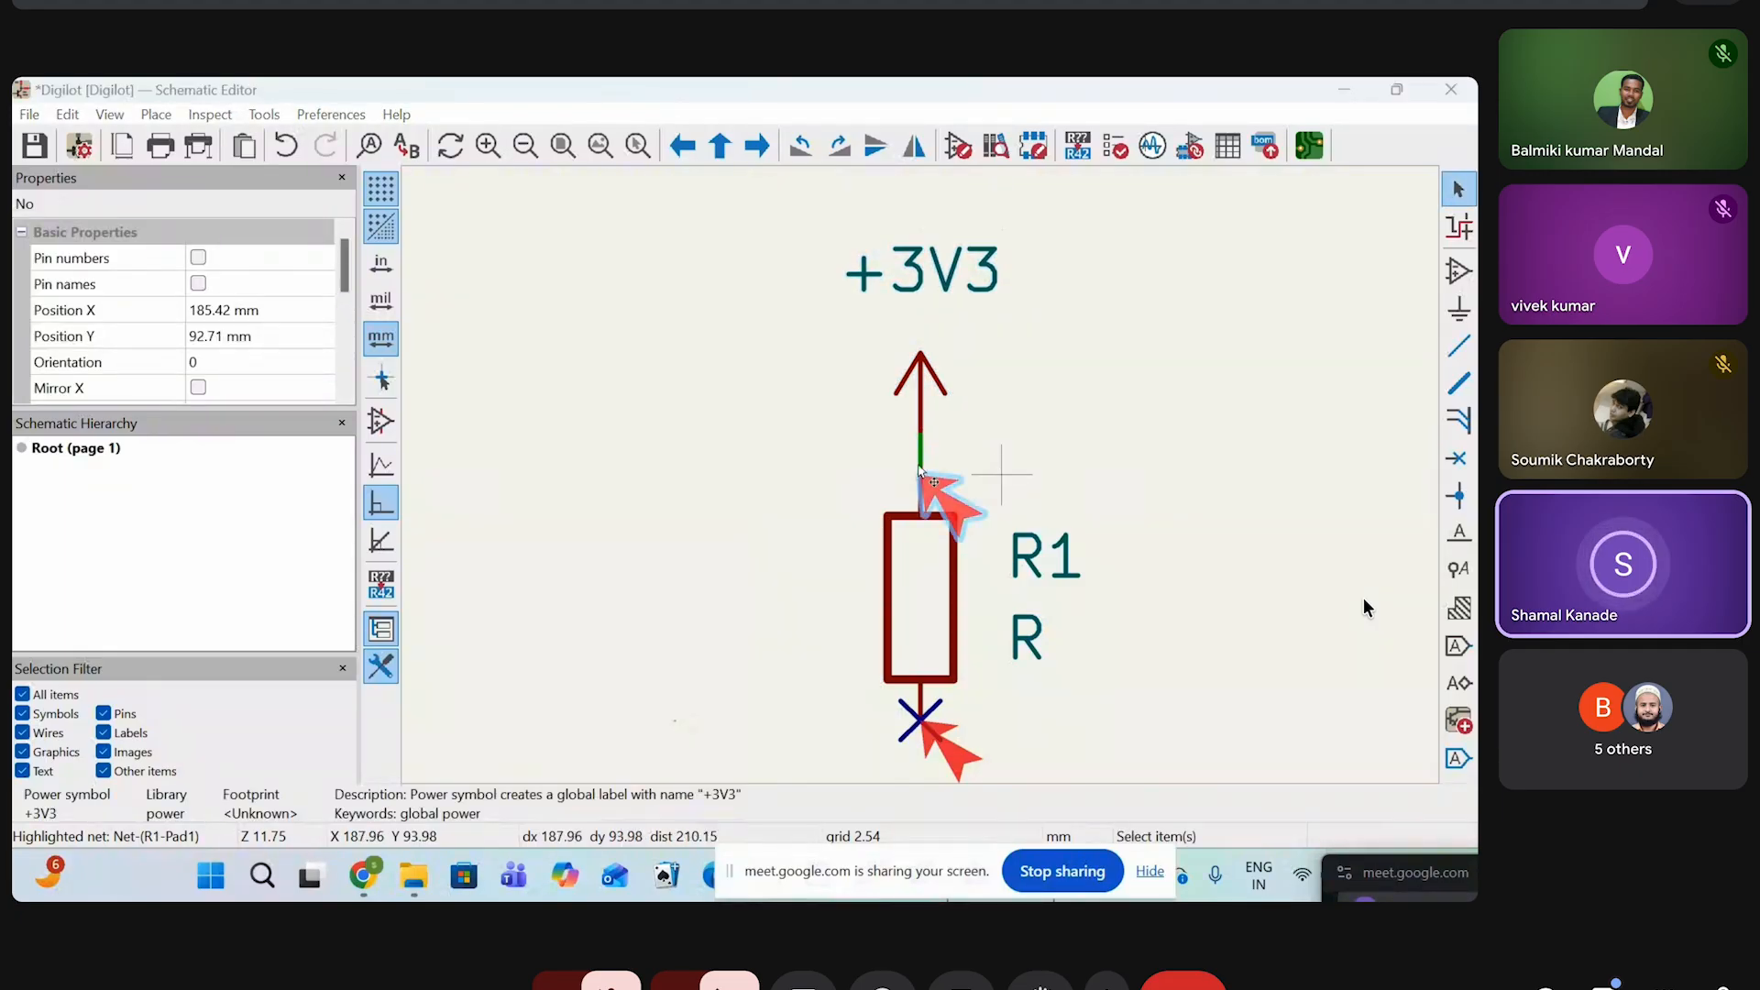
pyautogui.press('Escape')
# Delete the short wire between the +3V3 symbol and R1's upper pin
pyautogui.scroll(3, 919, 471)
pyautogui.moveTo(779, 311); pyautogui.dragTo(1069, 545)
pyautogui.press('Delete')
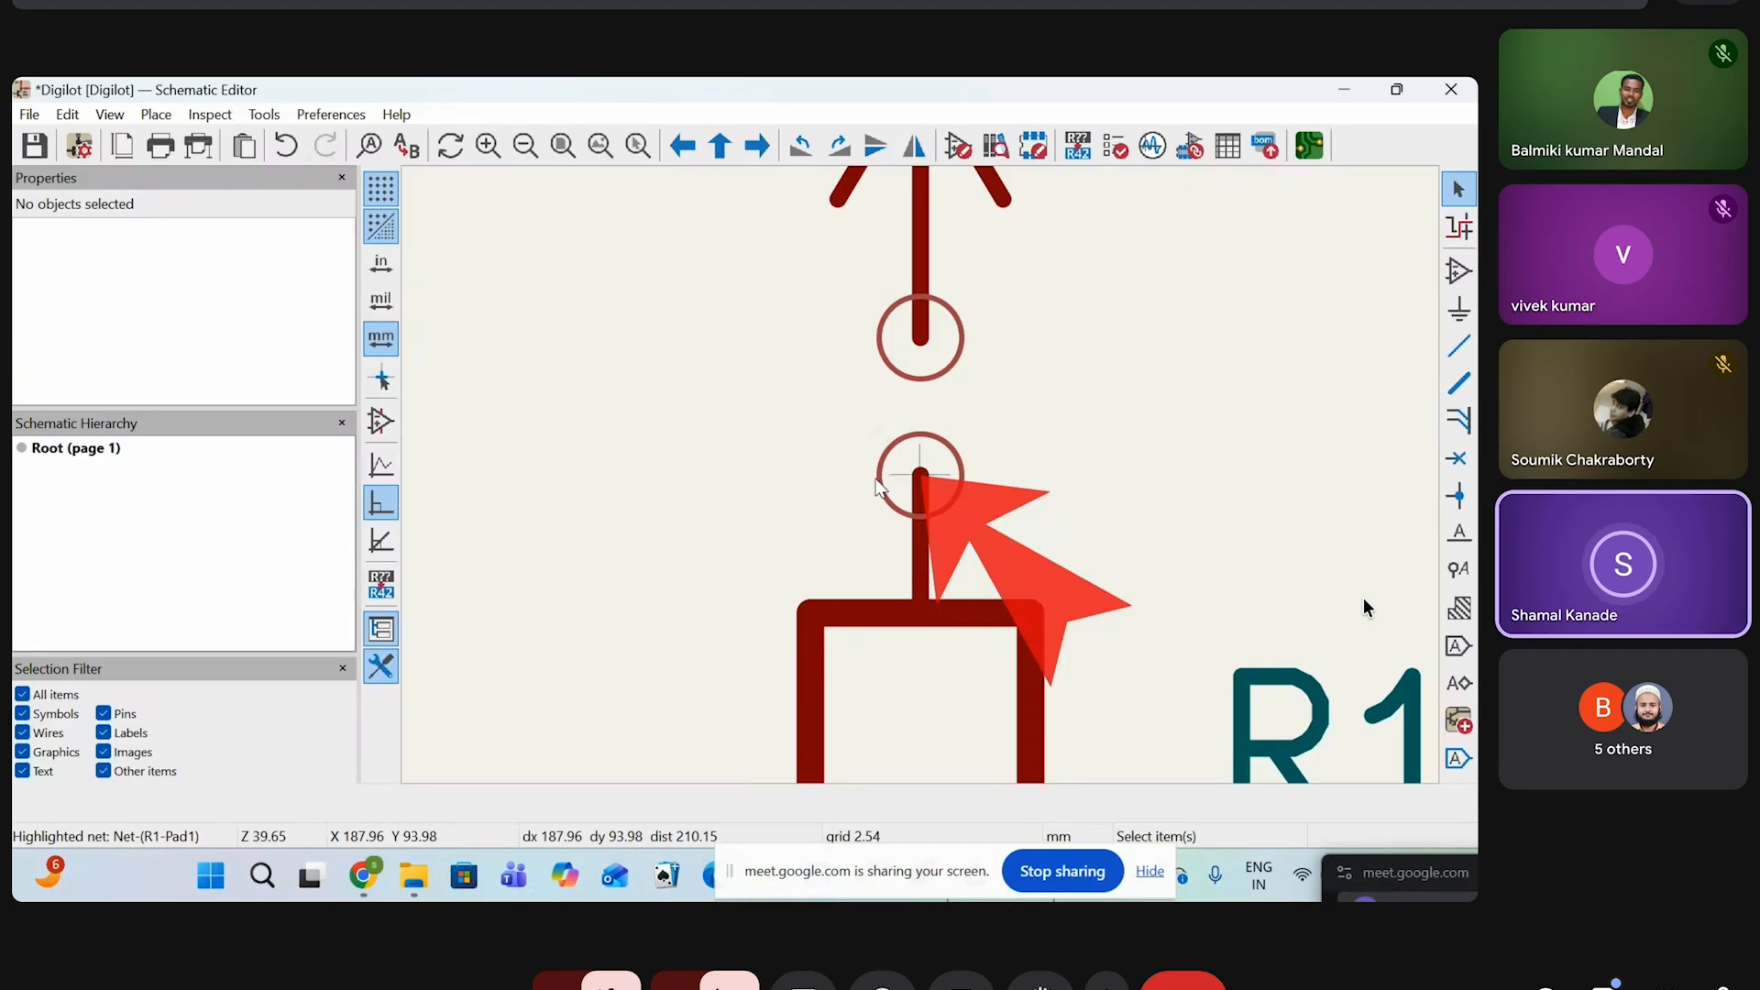
# Draw a short vertical wire between the +3V3 symbol's pin and R1's upper pin
pyautogui.scroll(-2, 919, 477)
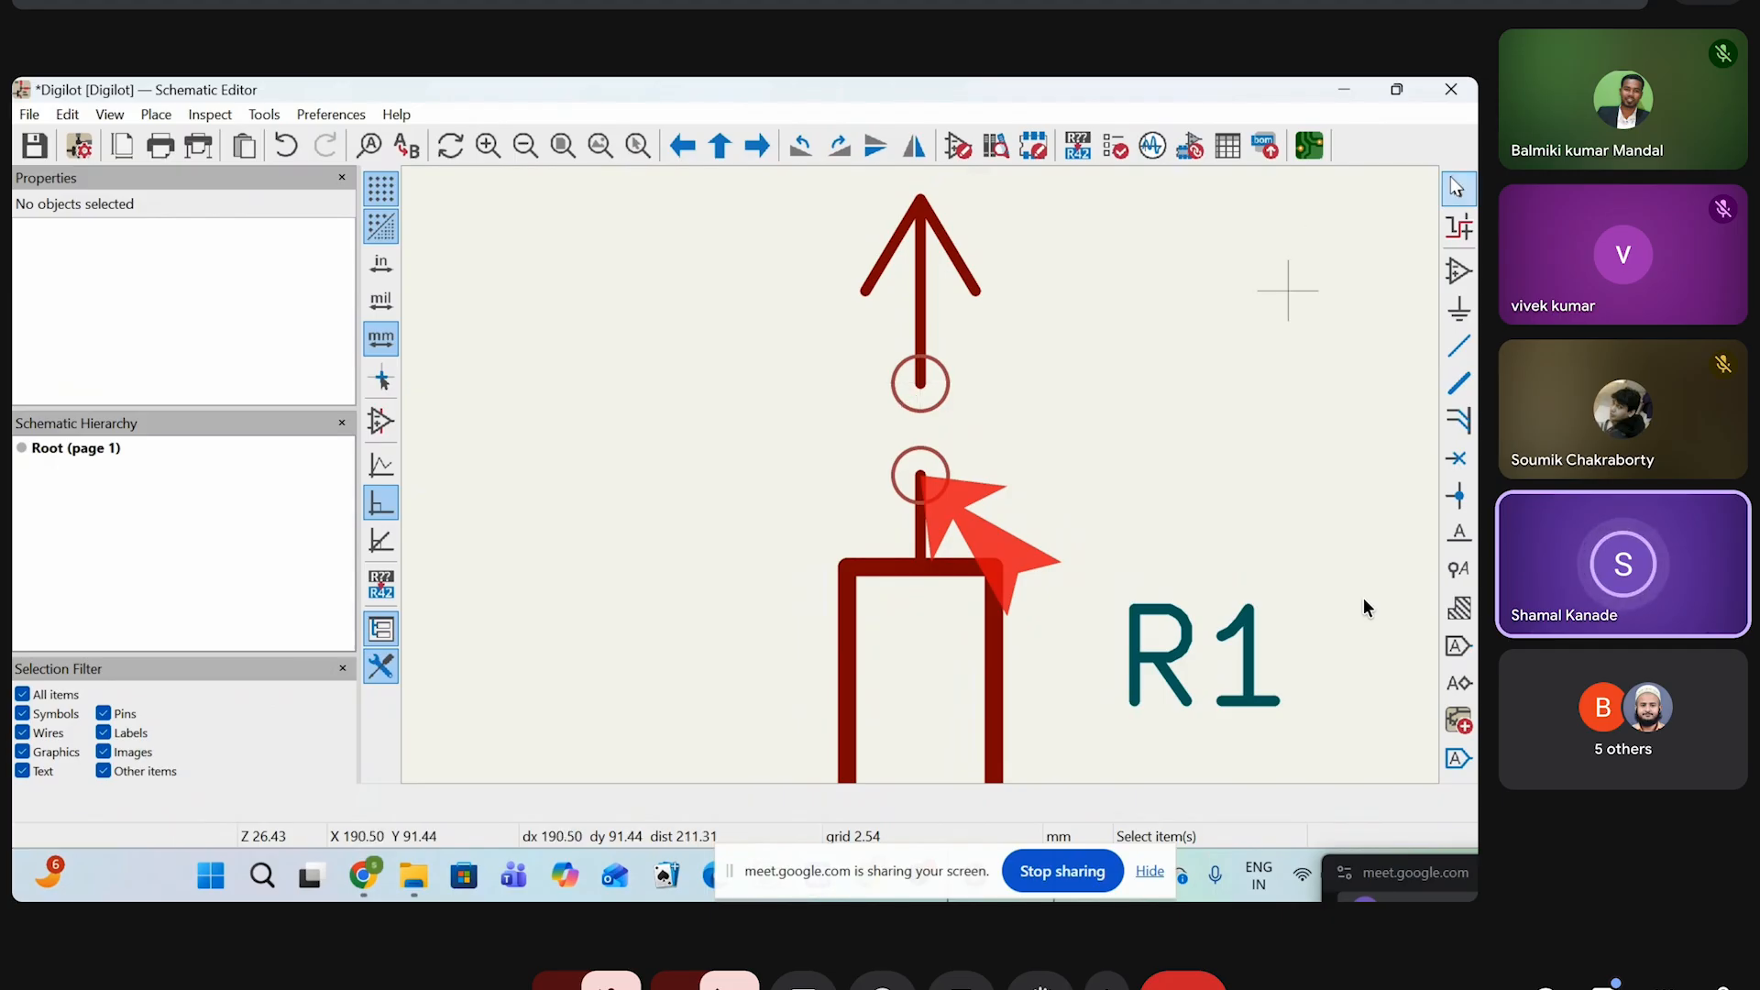
pyautogui.press('w')
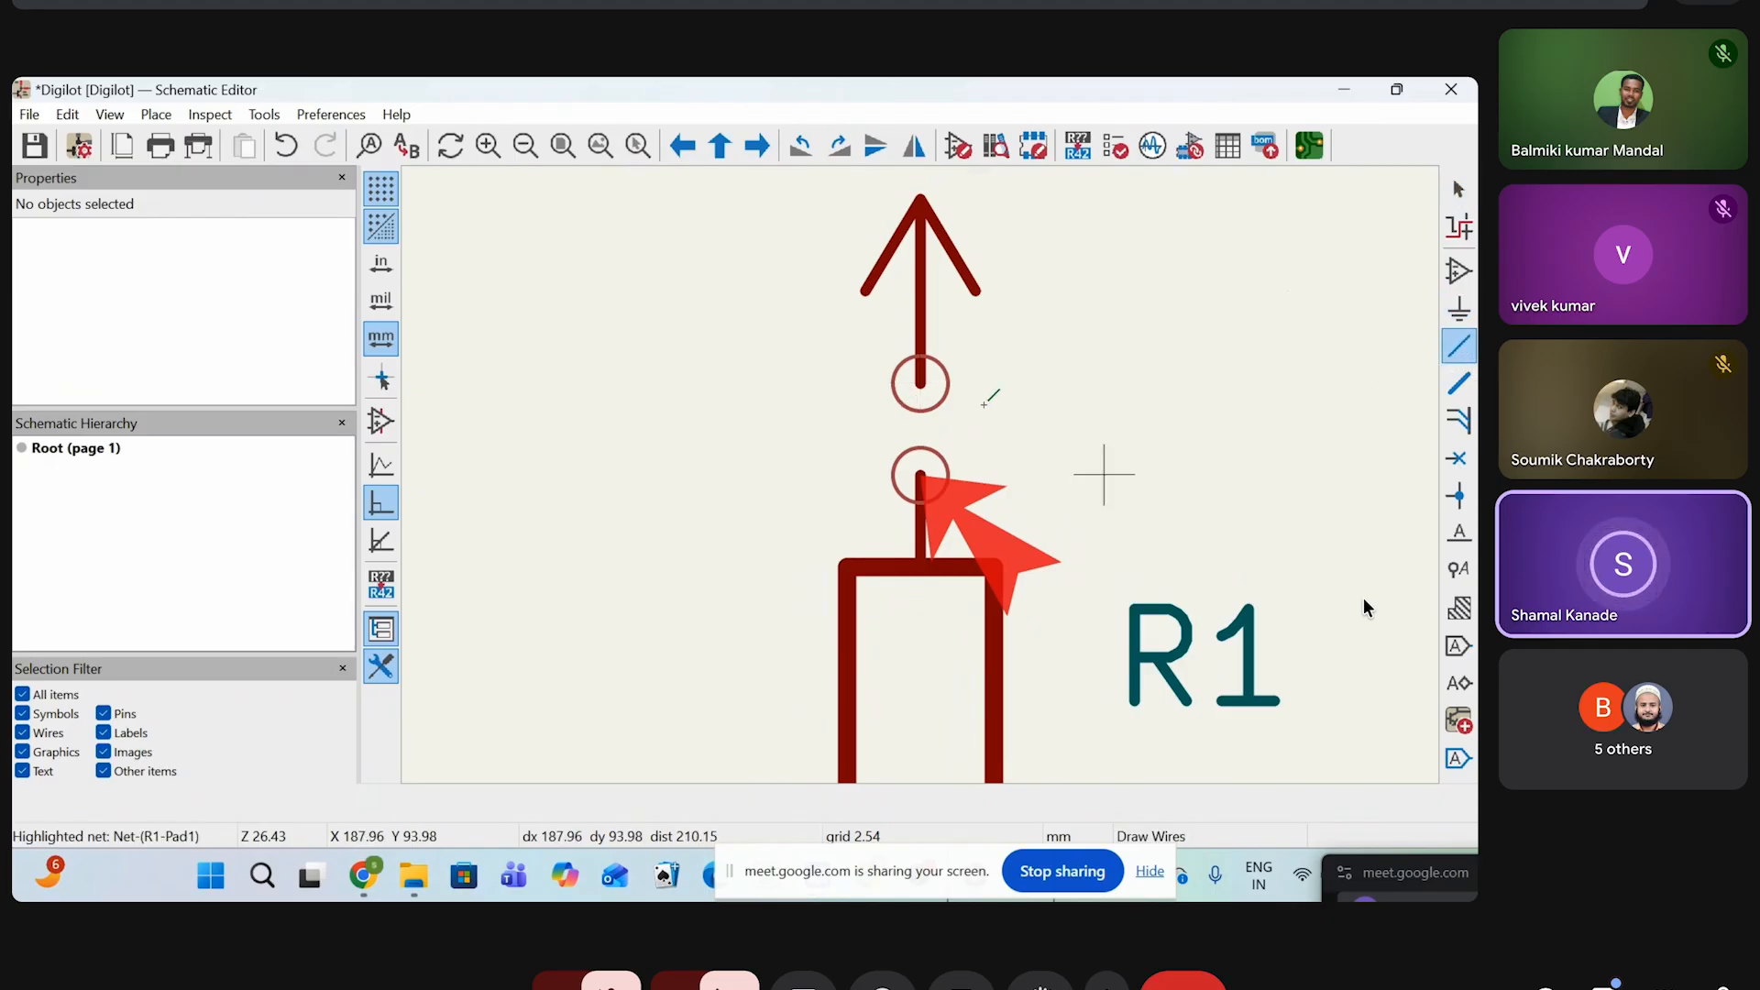
pyautogui.scroll(3, 920, 385)
pyautogui.click(920, 474)
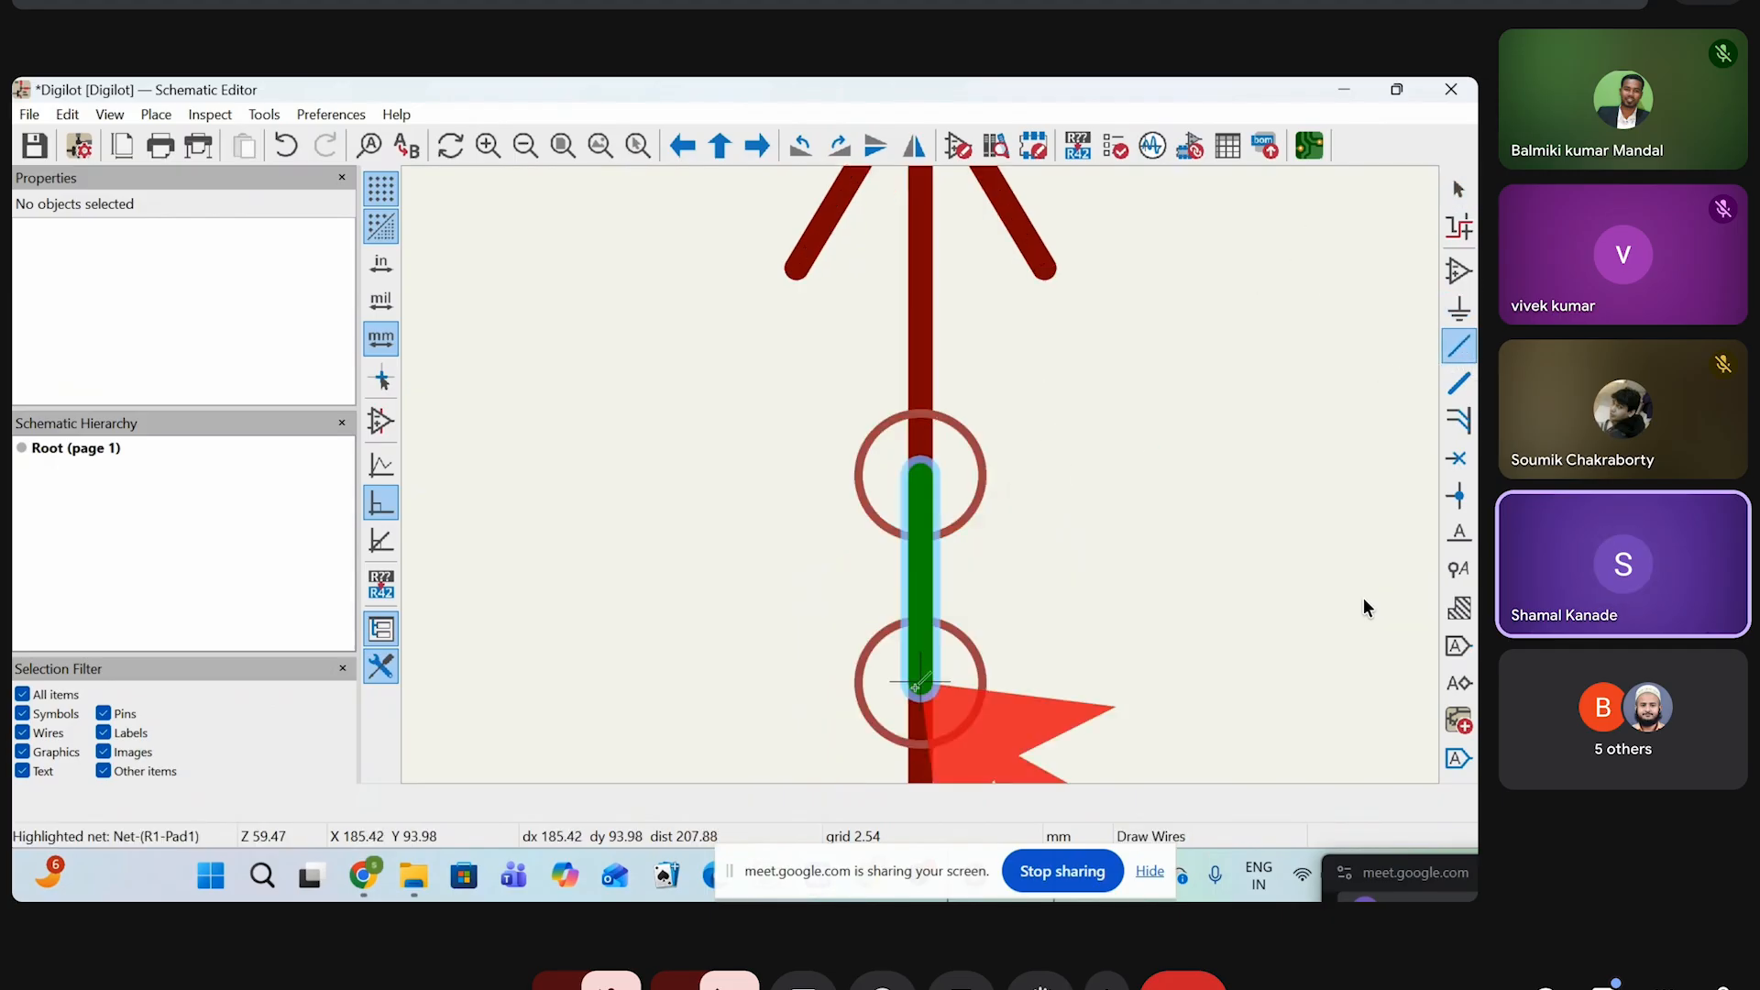
pyautogui.click(921, 683)
pyautogui.scroll(-2, 921, 474)
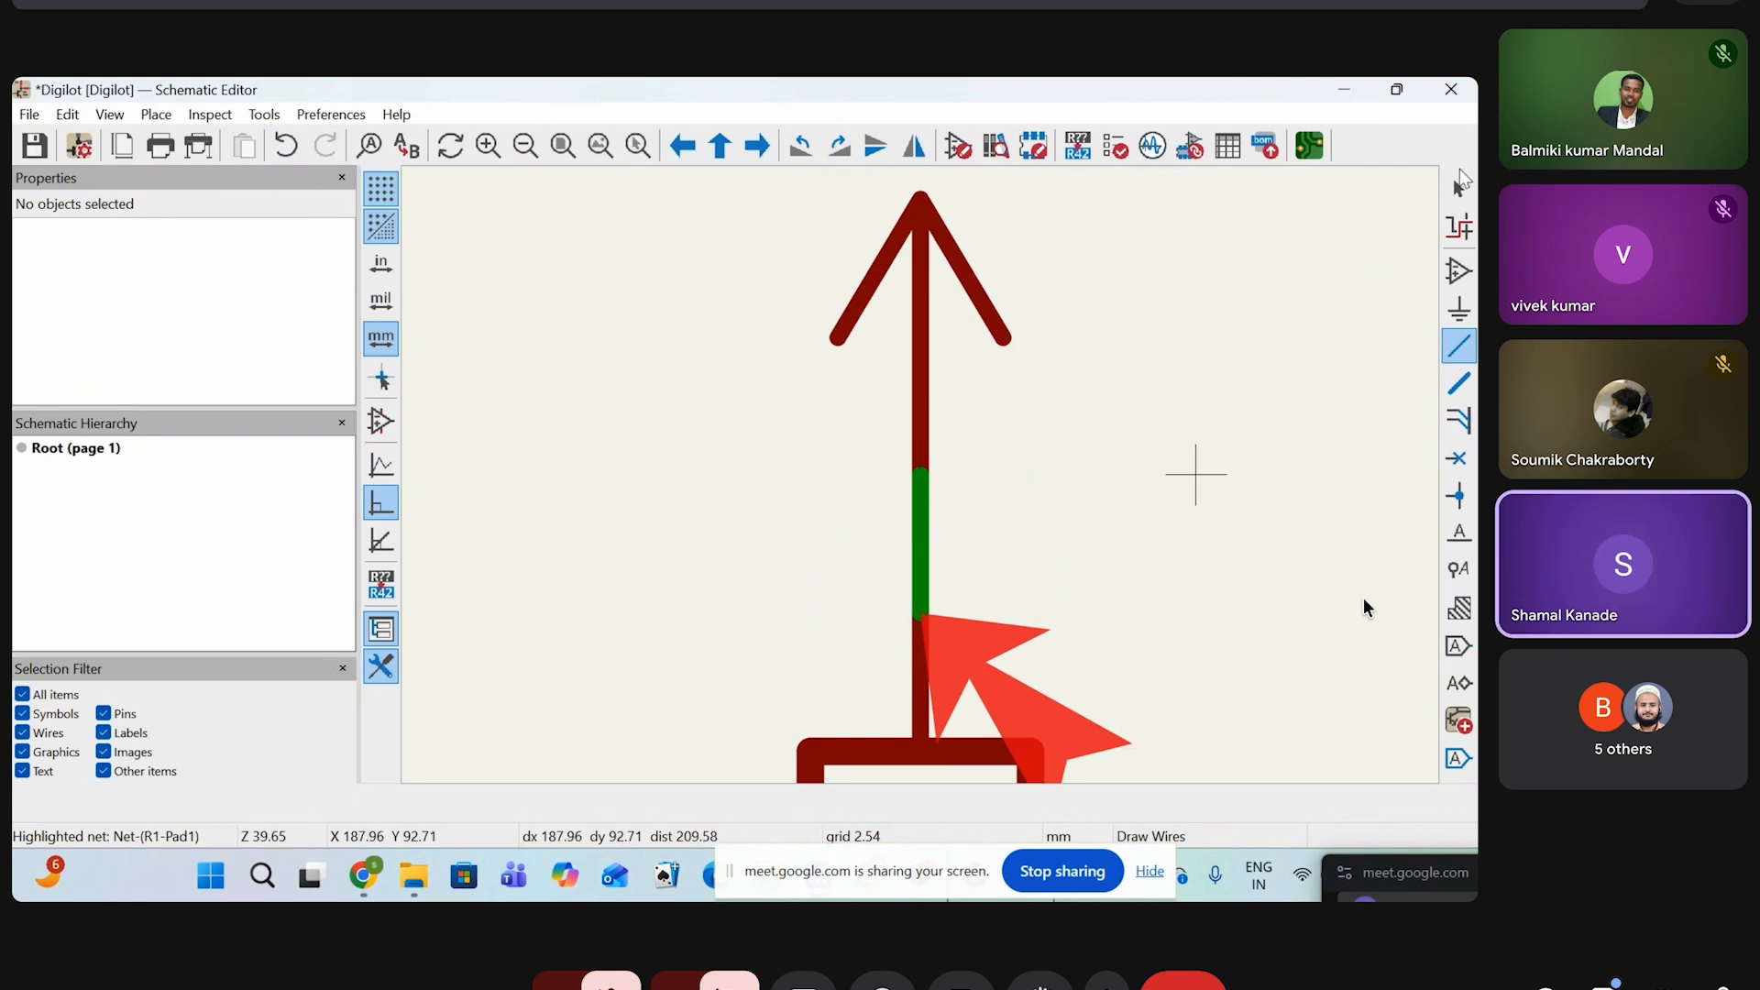
pyautogui.press('Escape')
# Select the +3V3 power symbol and move it straight up to Position Y 90.17 mm
pyautogui.click(921, 625)
pyautogui.scroll(-2, 920, 612)
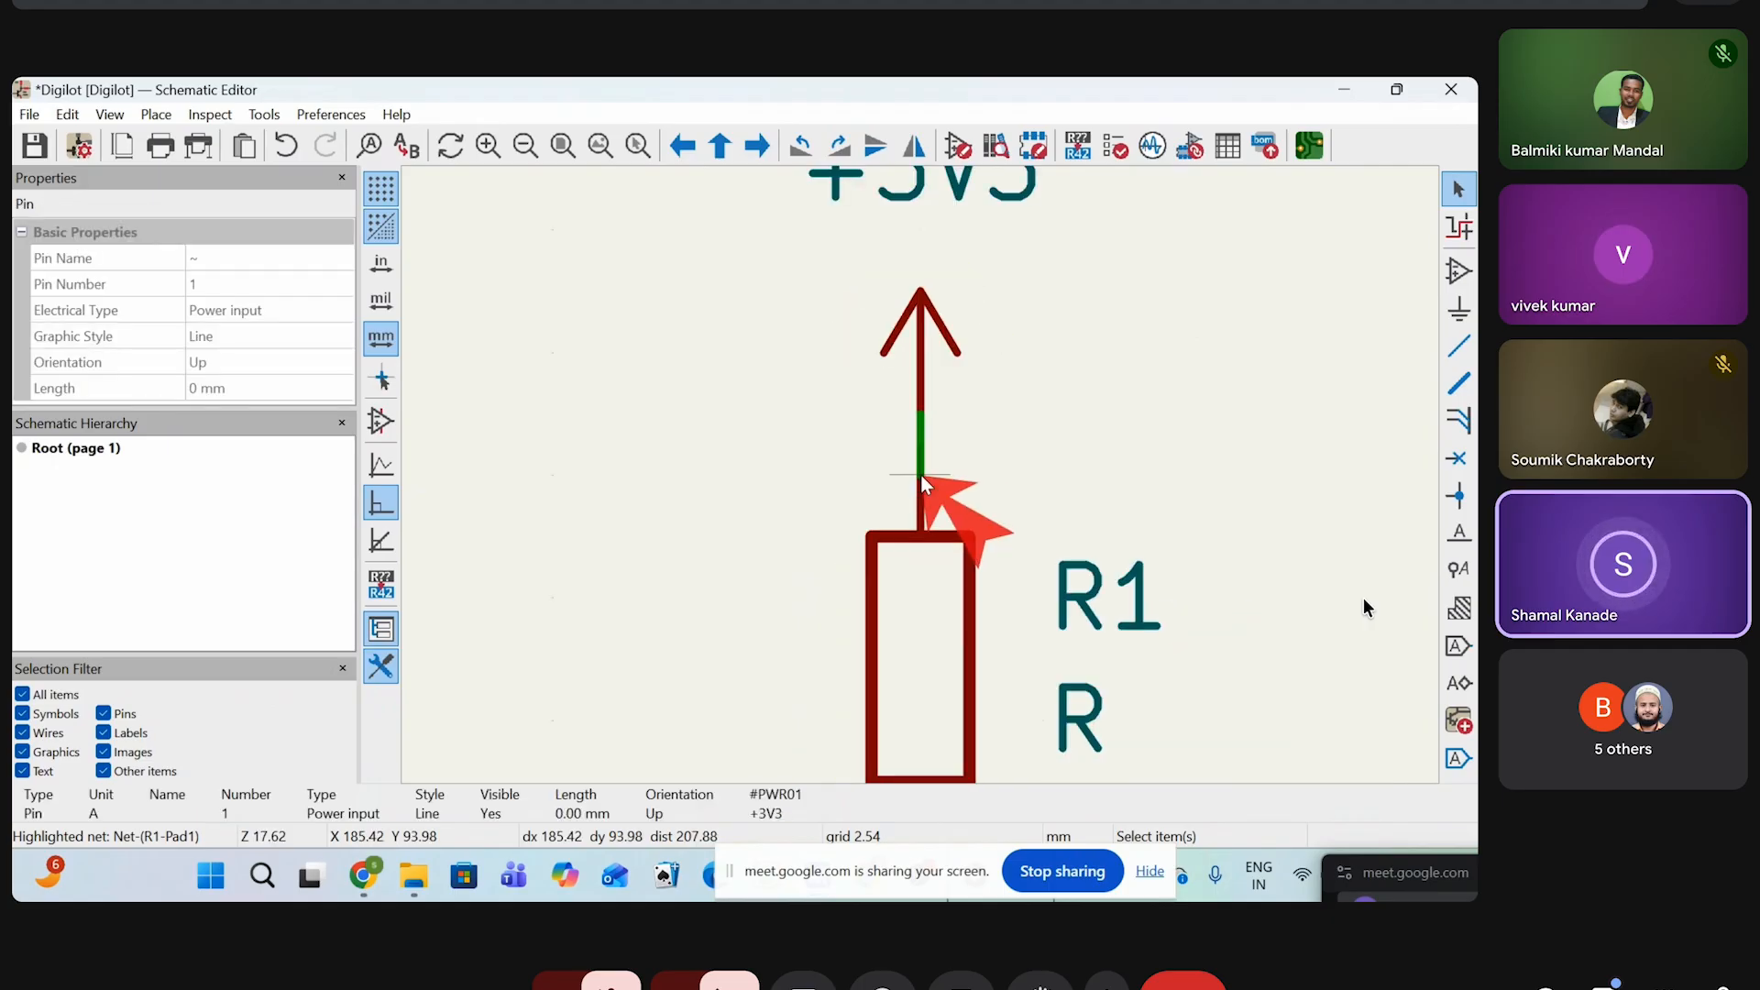
pyautogui.scroll(3, 921, 475)
pyautogui.scroll(-5, 921, 377)
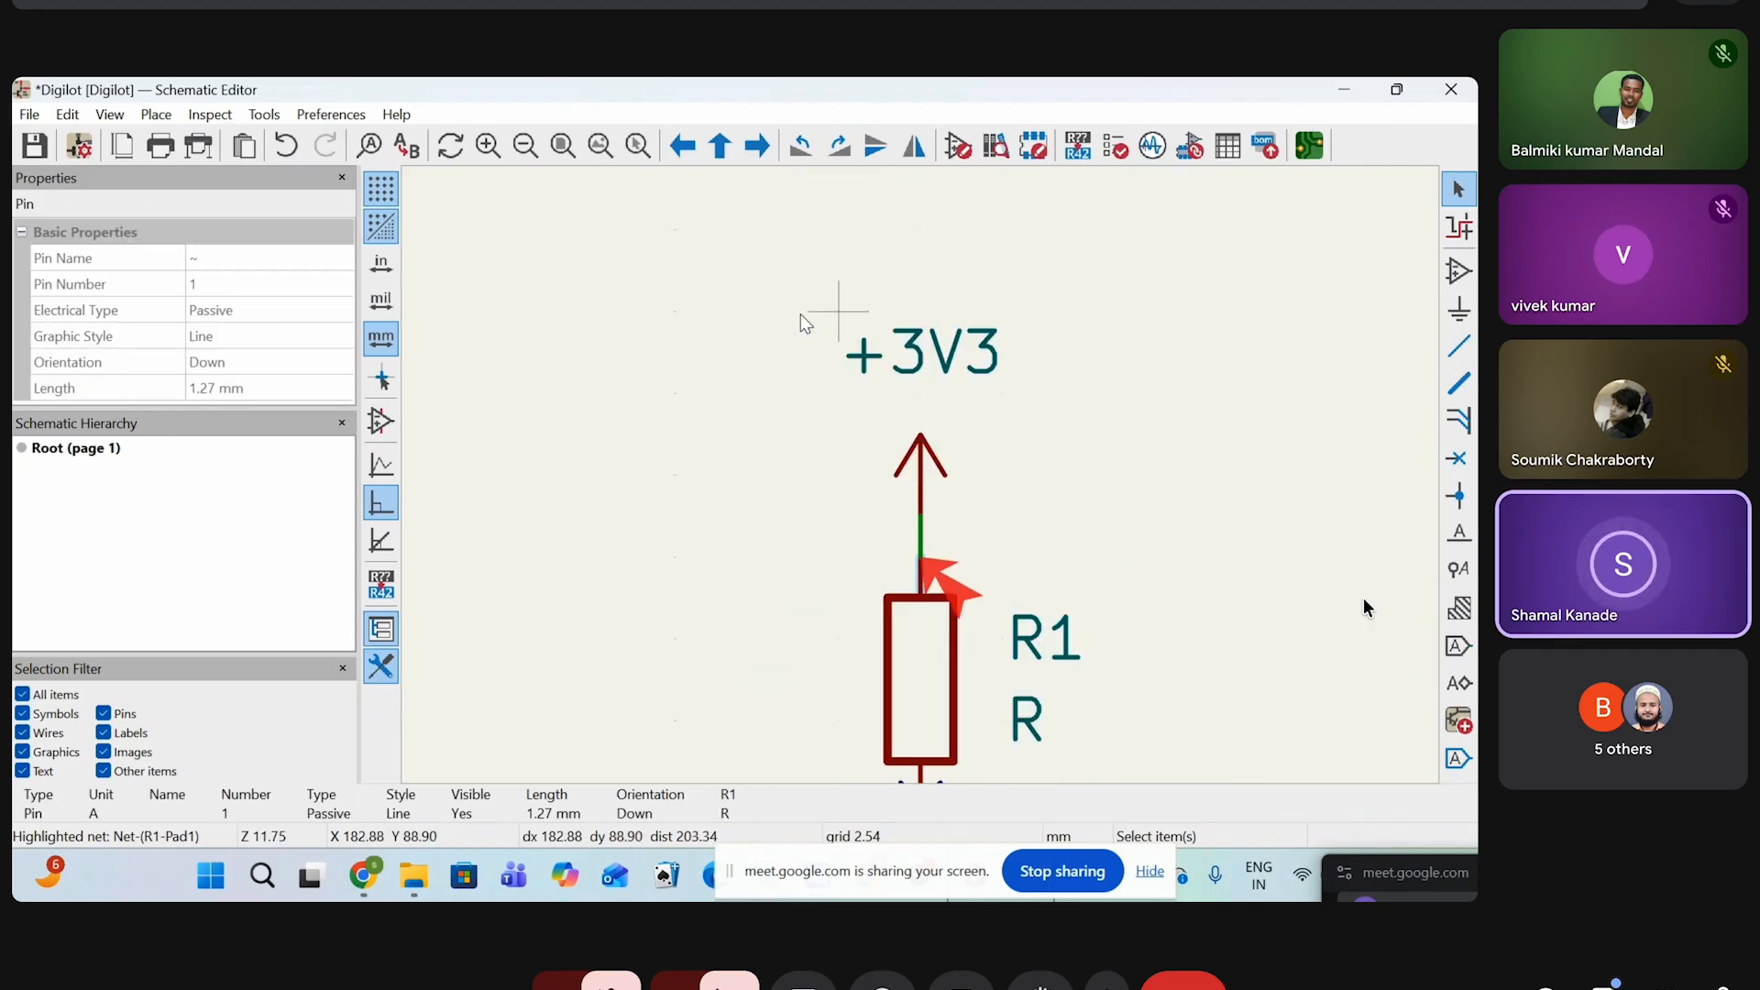
pyautogui.moveTo(770, 280); pyautogui.dragTo(1041, 520)
pyautogui.scroll(3, 841, 476)
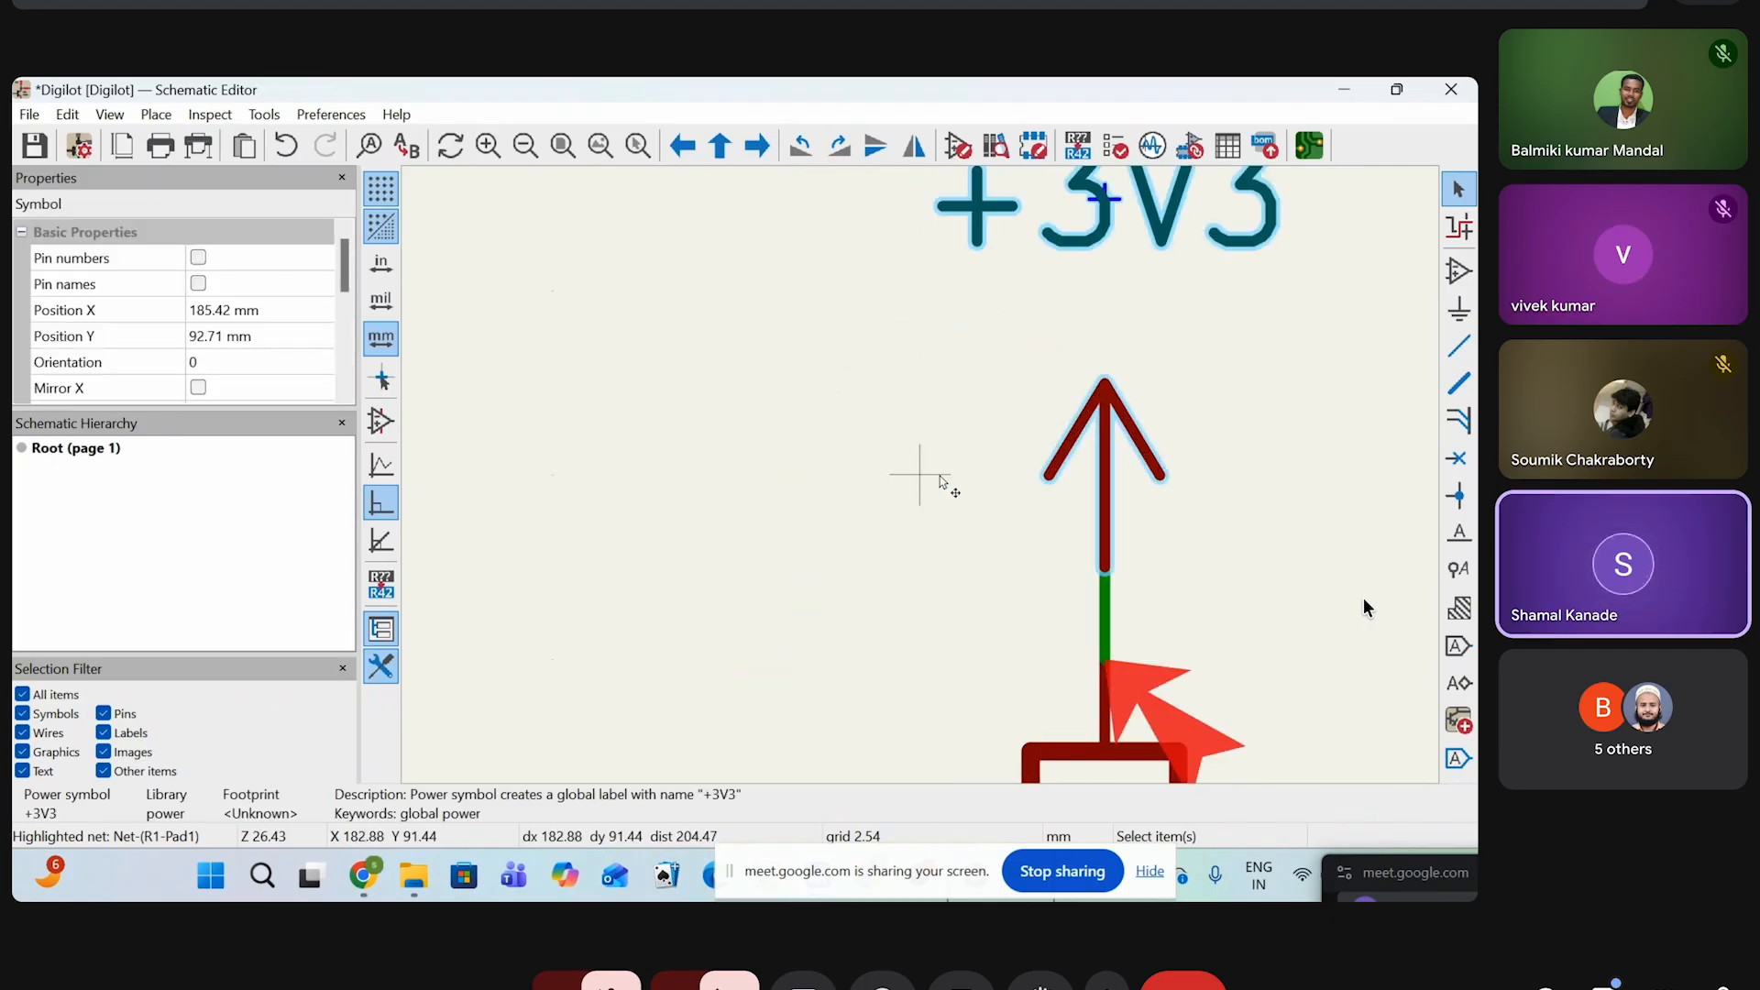
pyautogui.moveTo(1100, 462); pyautogui.dragTo(1127, 330)
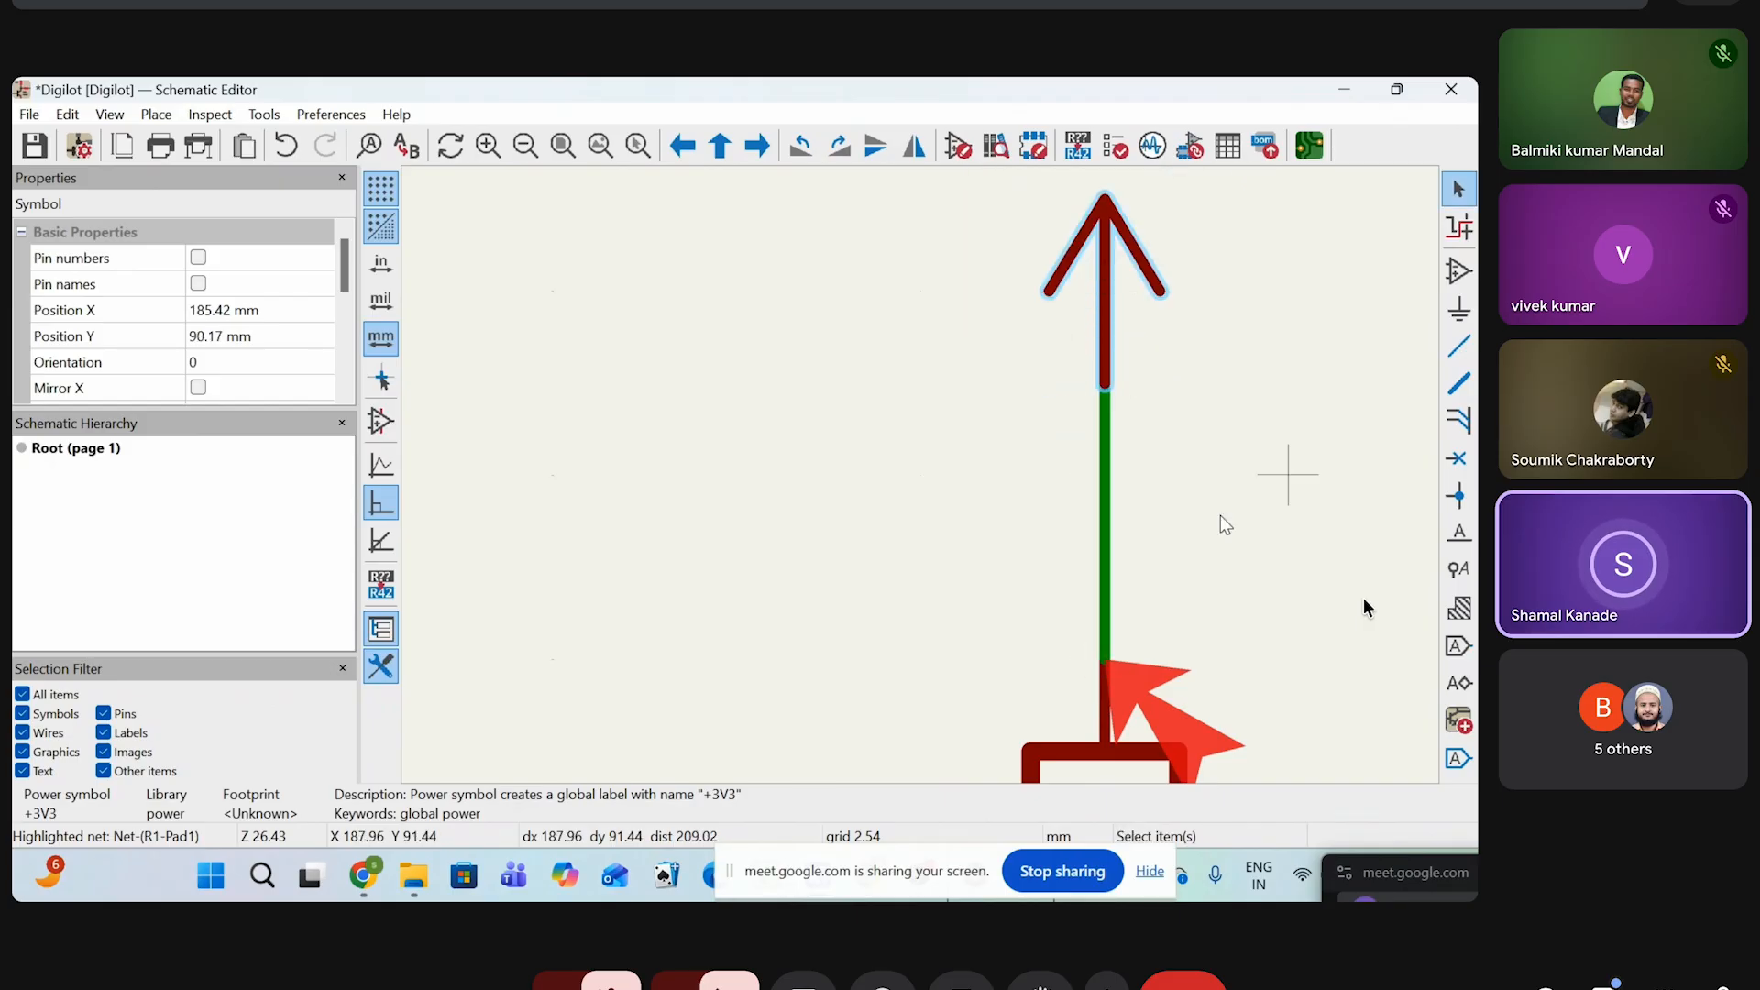
# Delete the stretched wire between the +3V3 symbol and R1's upper pin
pyautogui.click(1106, 473)
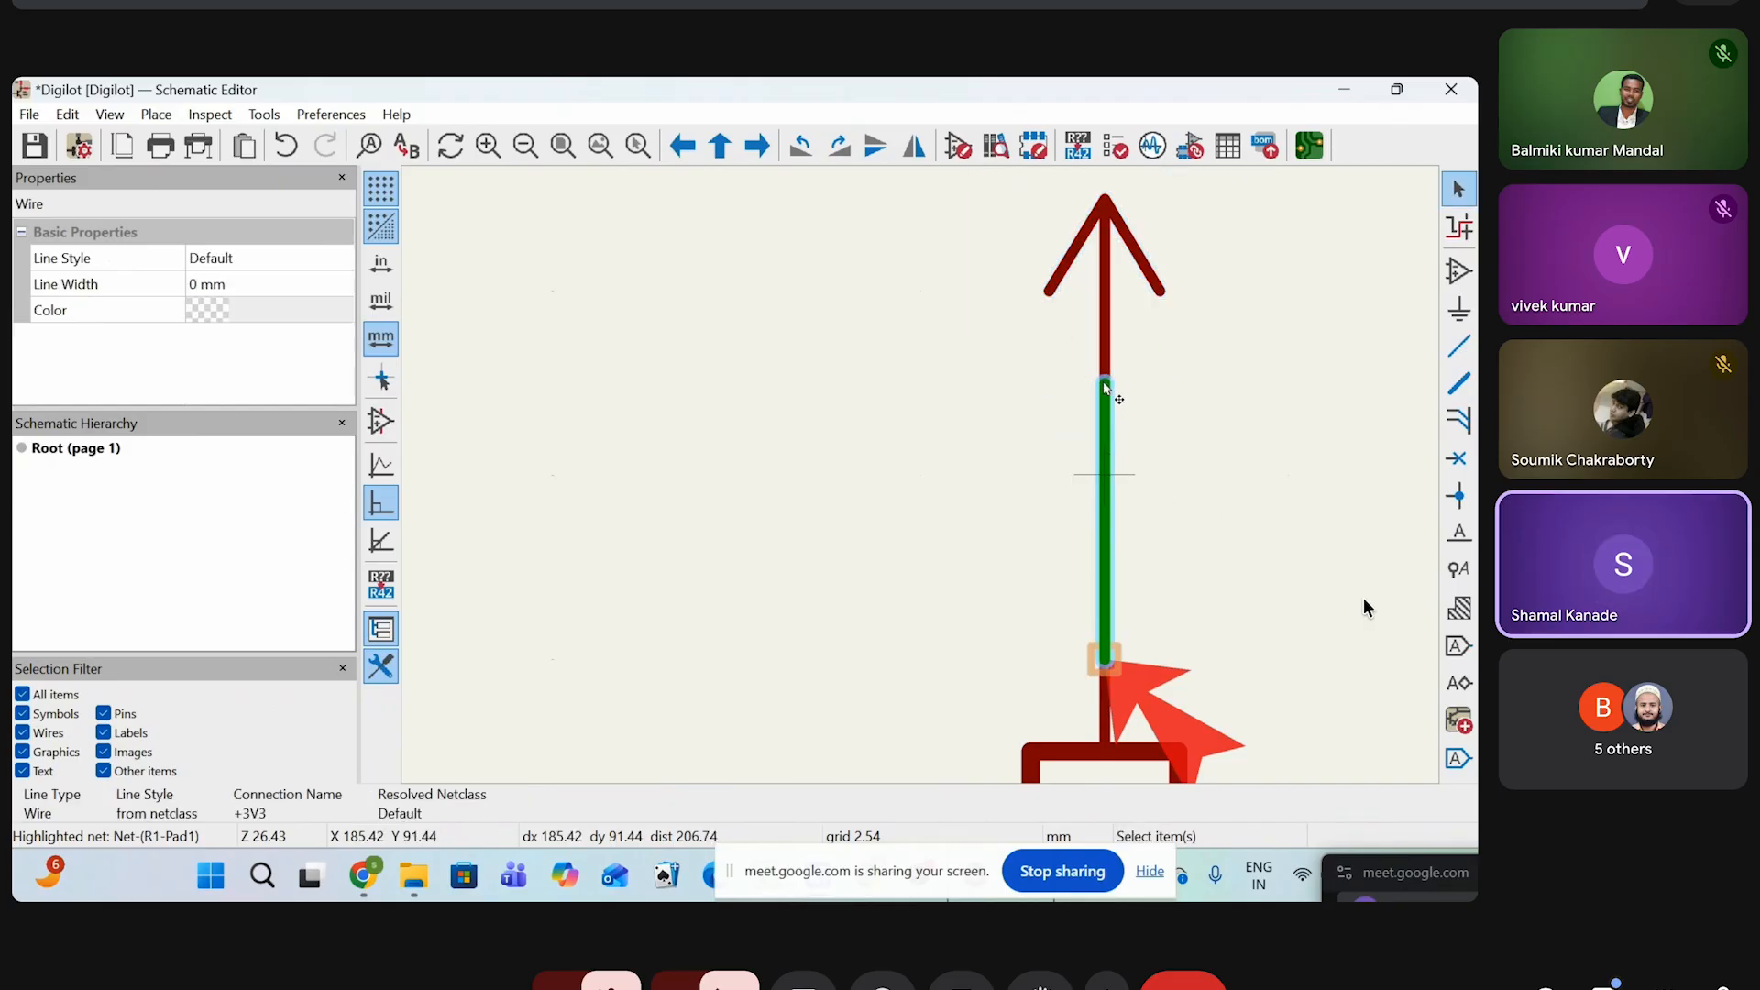
pyautogui.moveTo(828, 355); pyautogui.dragTo(1260, 682)
pyautogui.press('Delete')
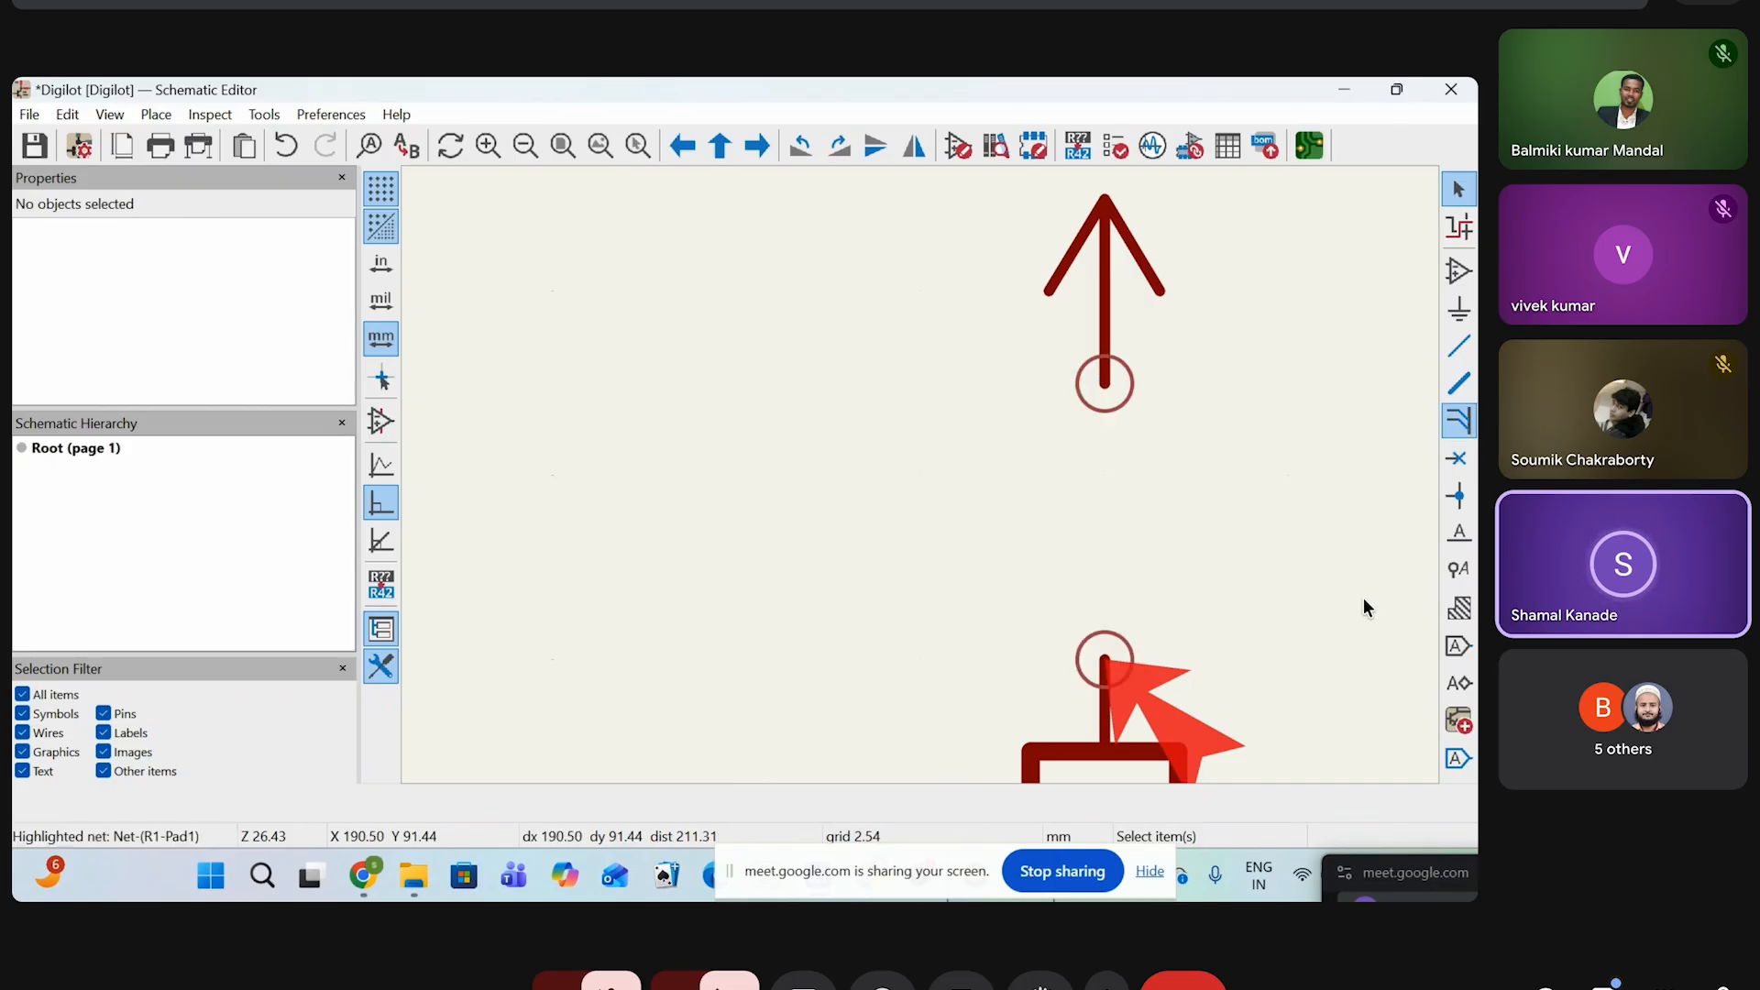
# Draw a wire from the +3V3 pin down to Y 92.71 mm, and continue it to R1's upper pin
pyautogui.click(1459, 349)
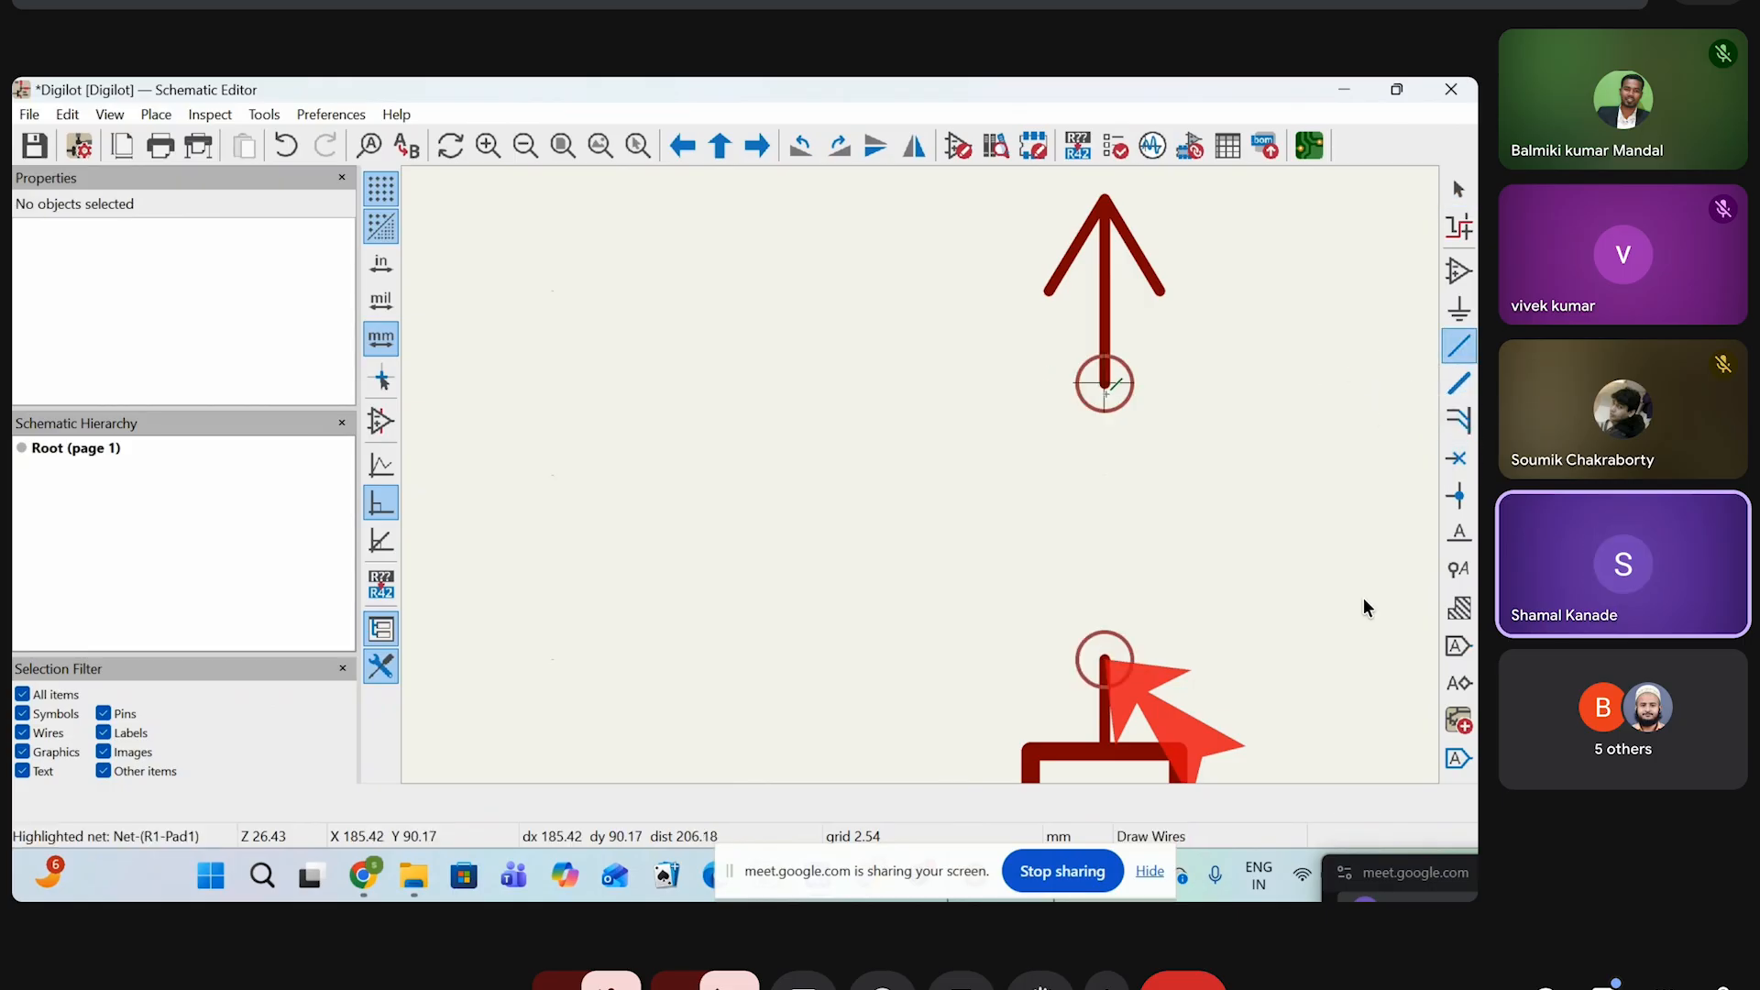
pyautogui.click(1104, 384)
pyautogui.doubleClick(1106, 565)
pyautogui.scroll(-2, 1196, 570)
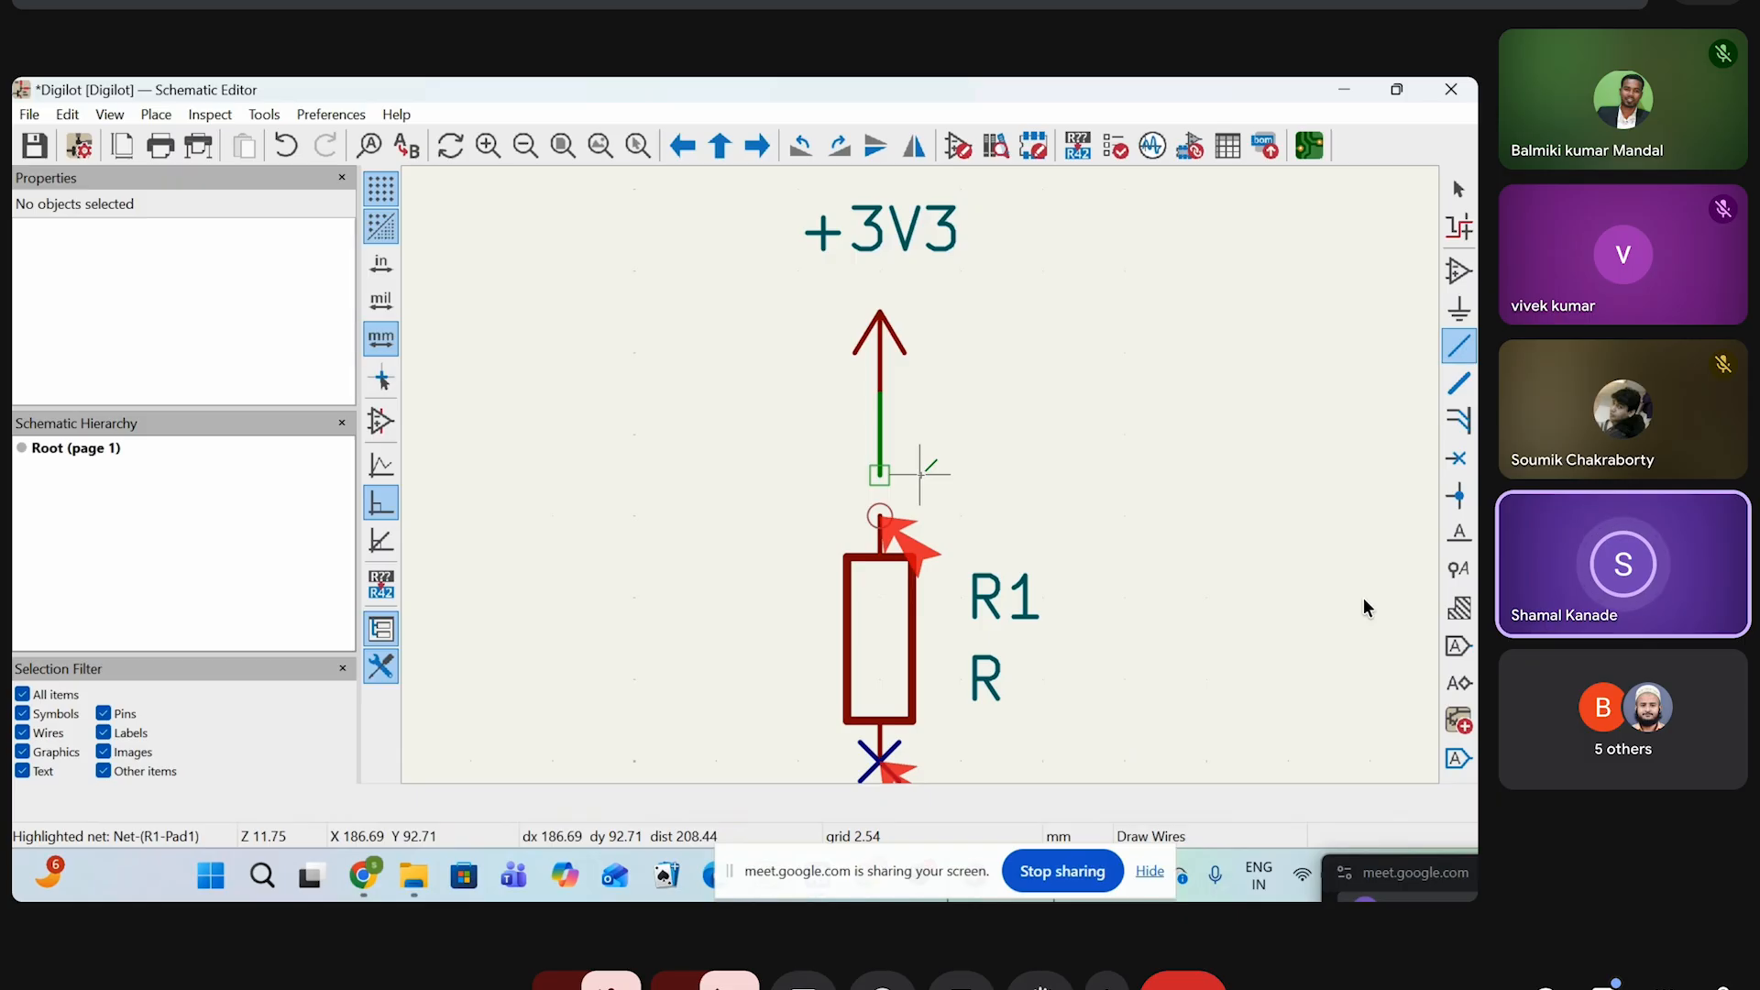
pyautogui.scroll(2, 882, 436)
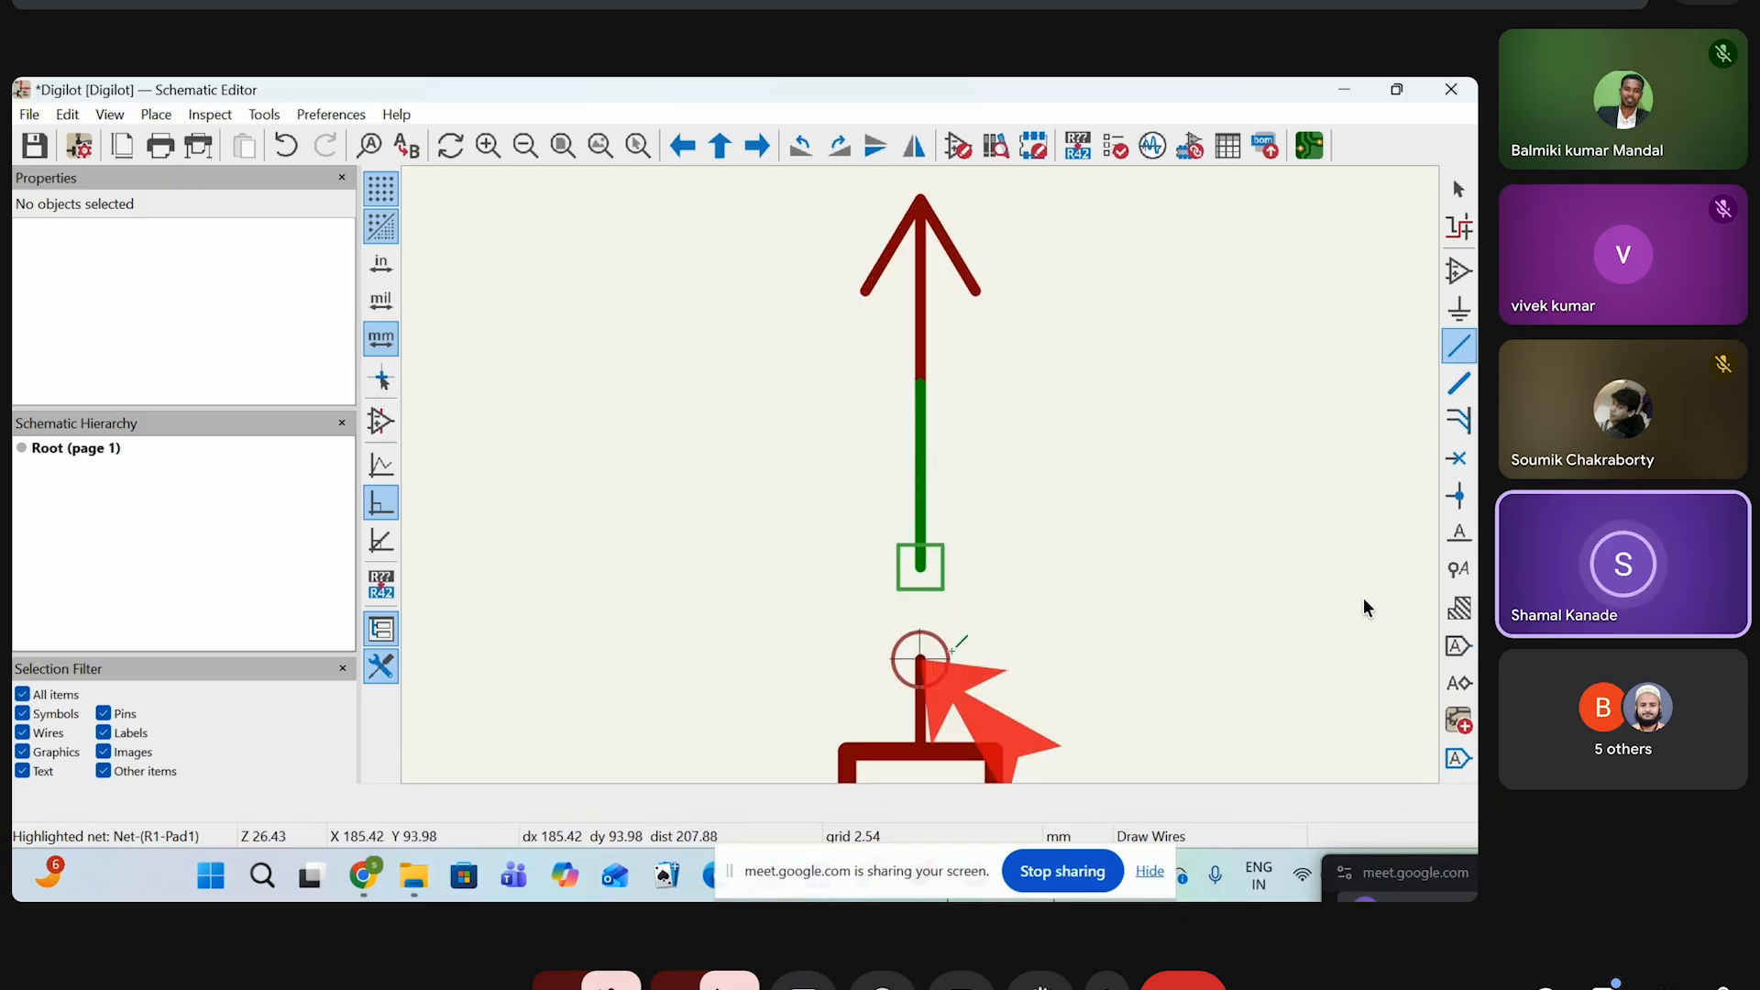
pyautogui.scroll(-3, 920, 658)
pyautogui.scroll(3, 920, 394)
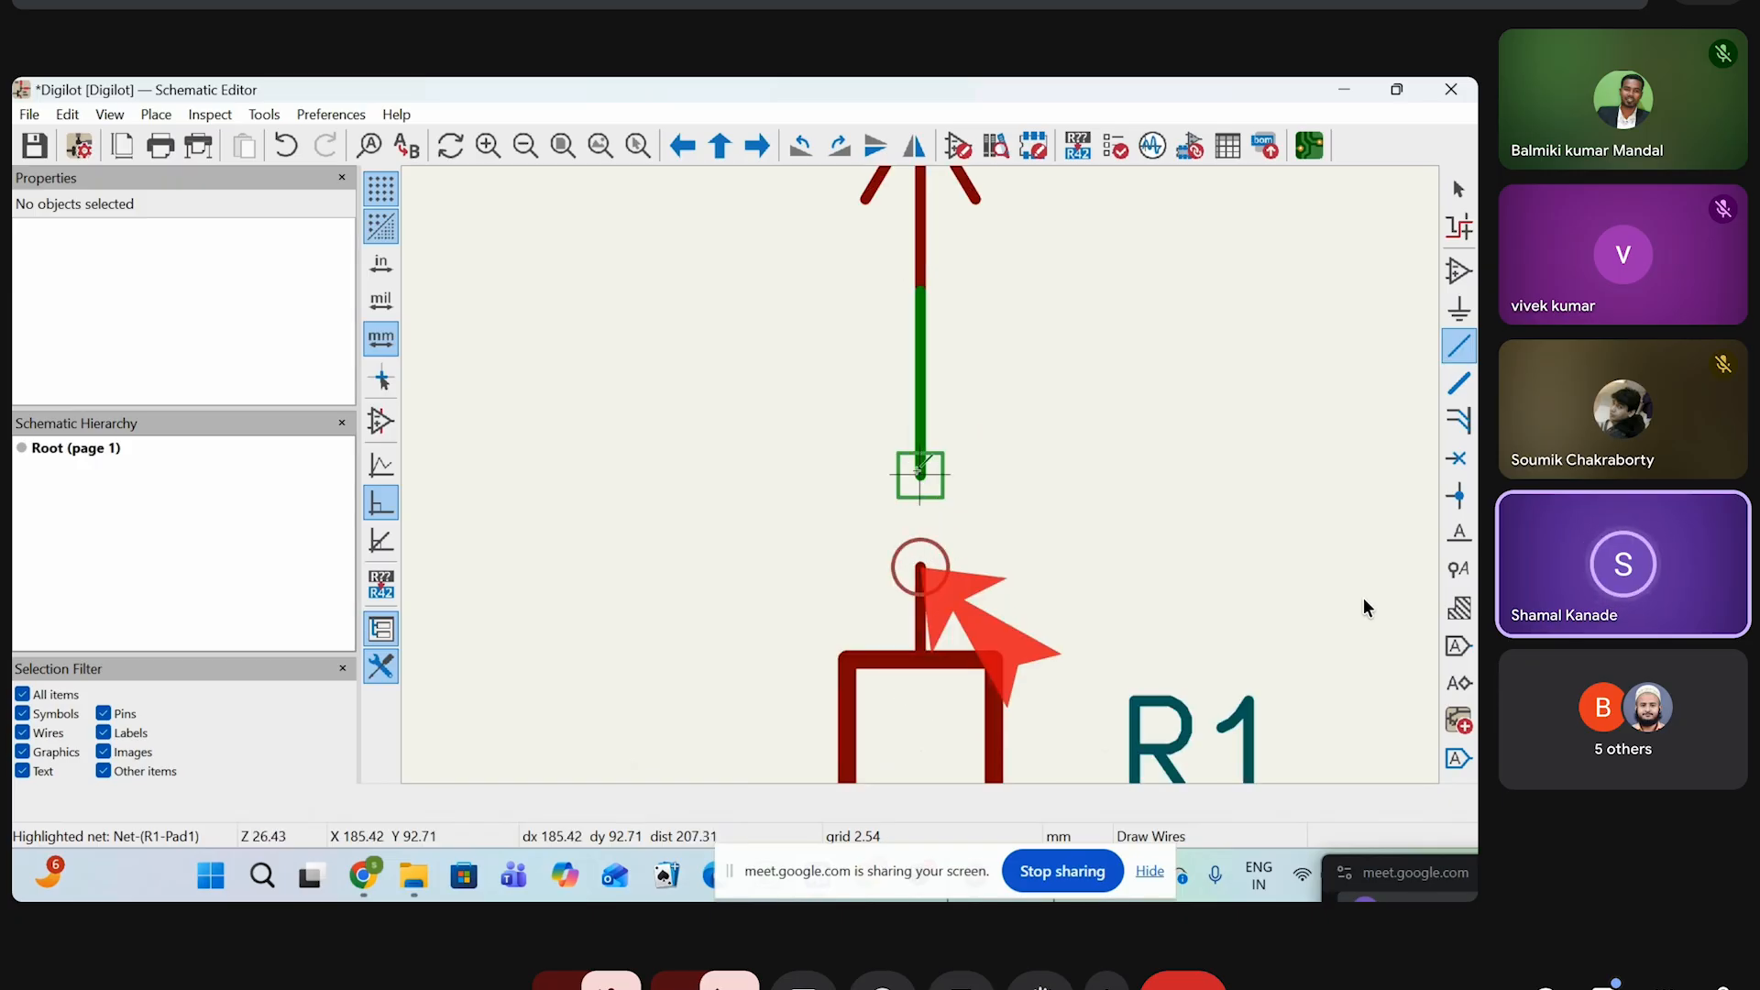
pyautogui.click(920, 567)
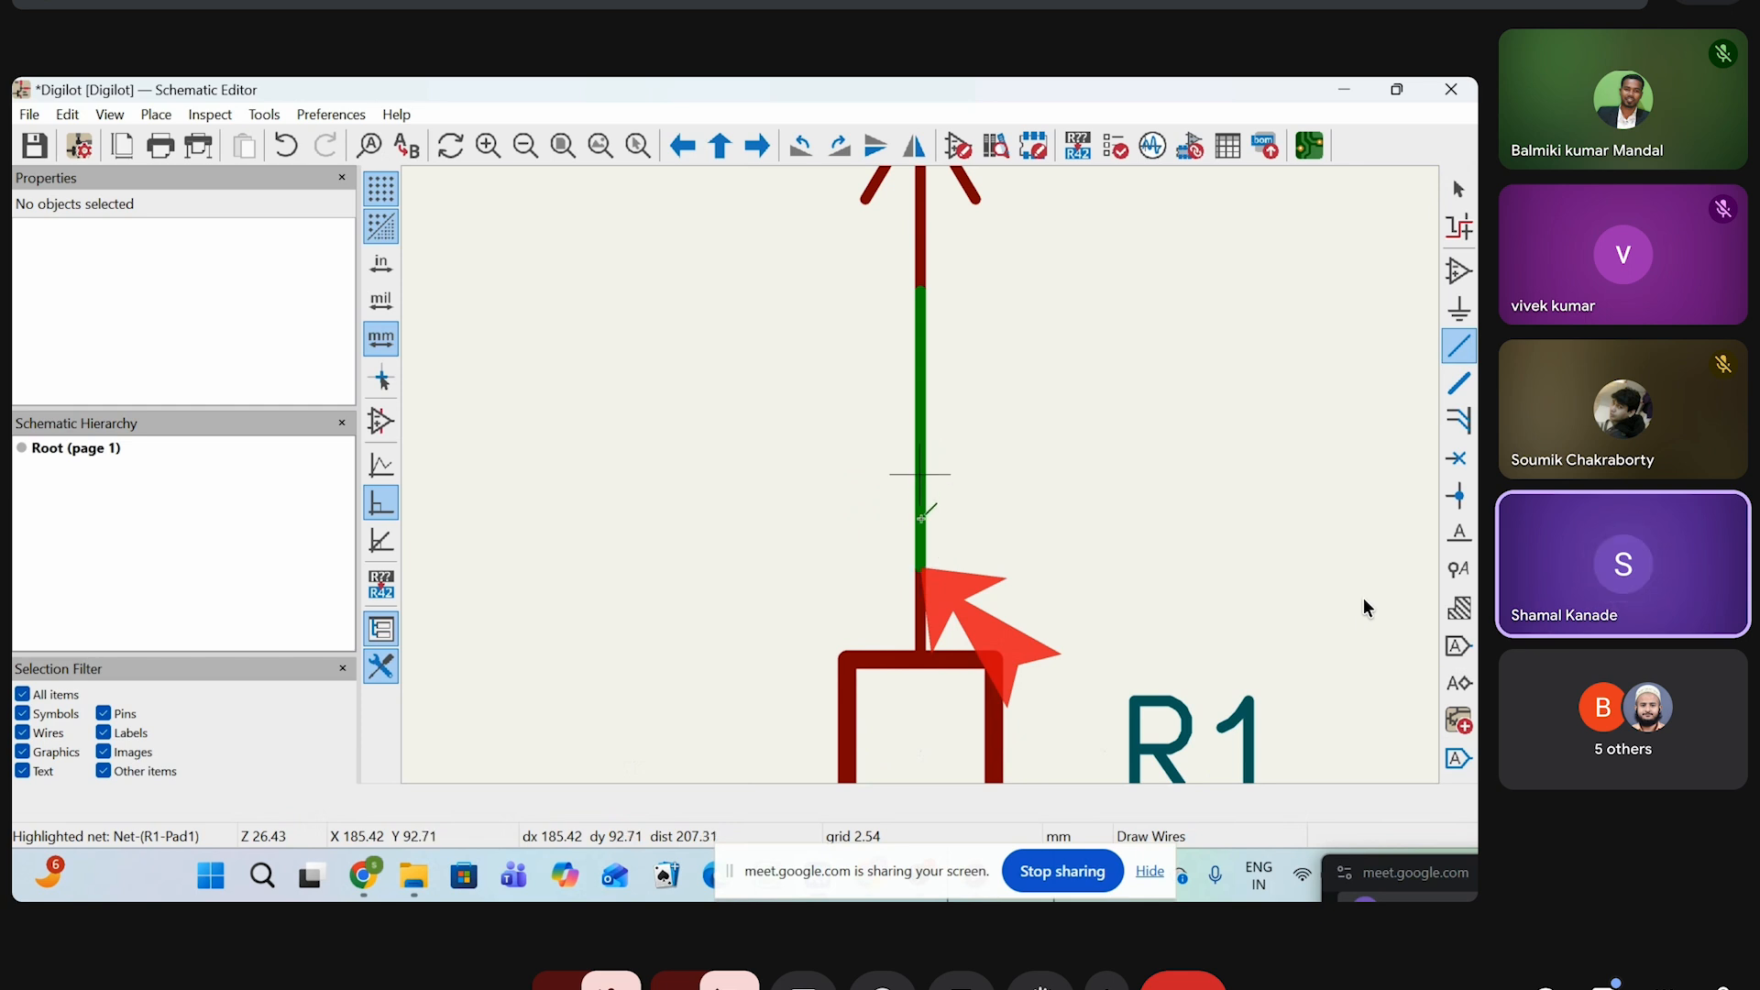
pyautogui.scroll(-1, 921, 233)
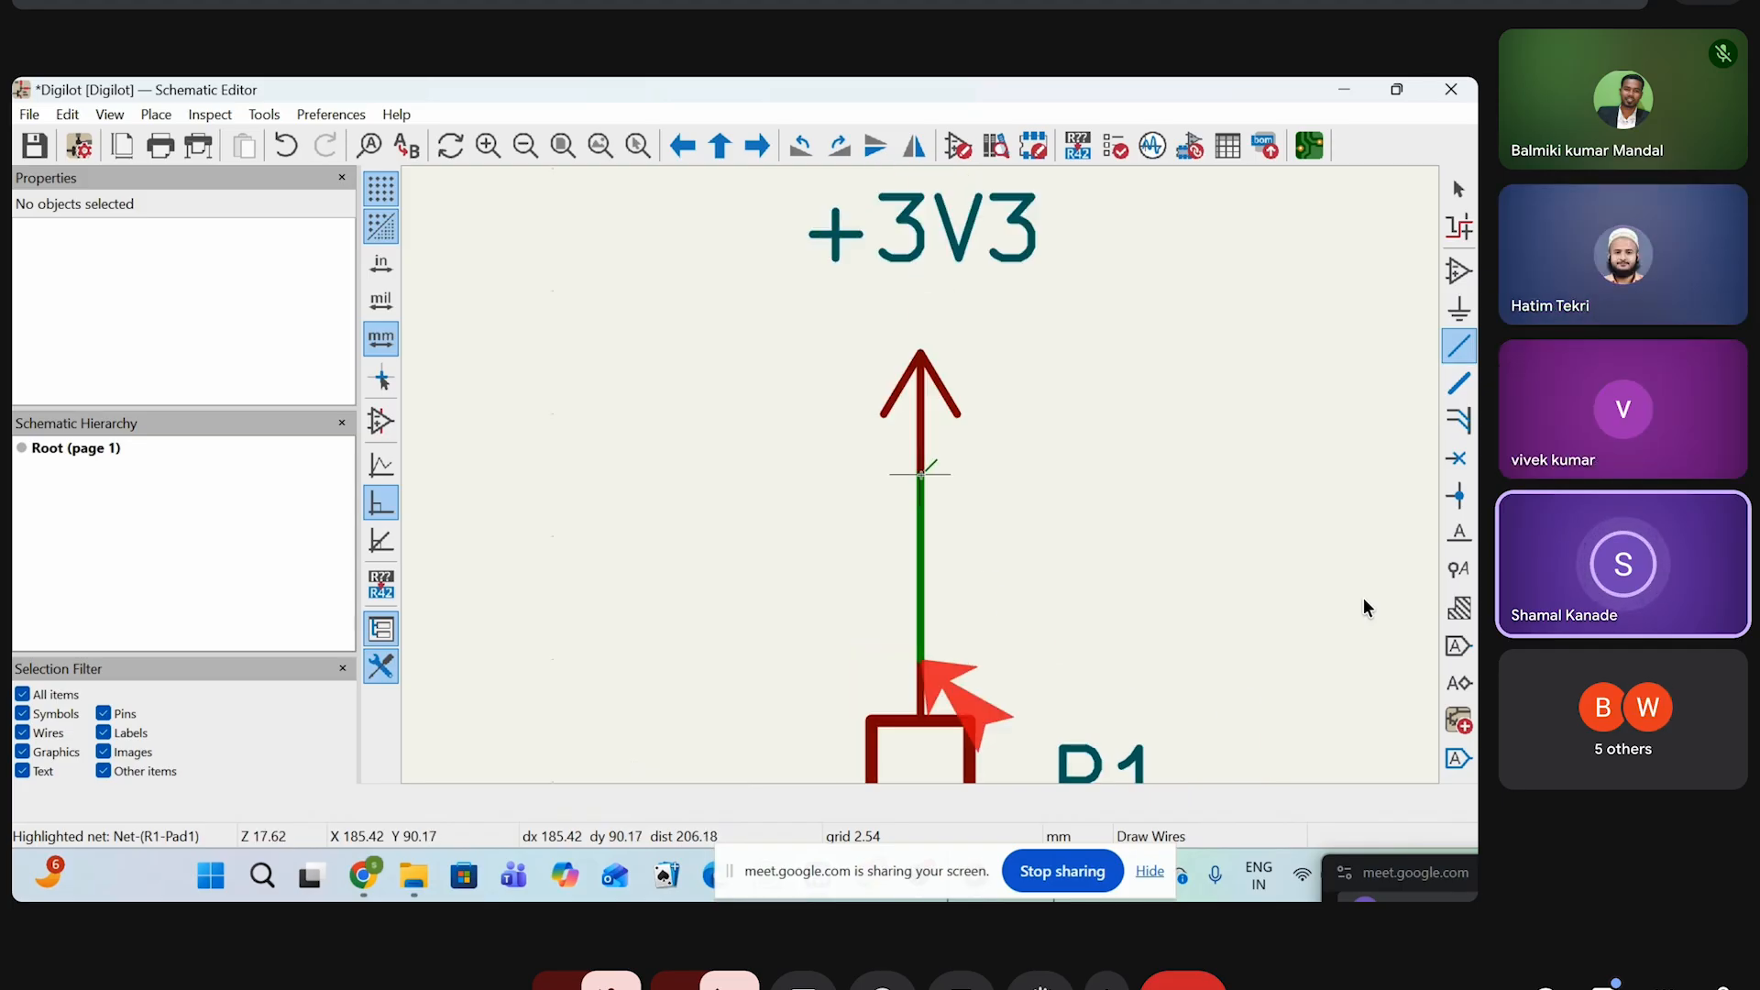
pyautogui.scroll(1, 921, 475)
pyautogui.scroll(-1, 921, 474)
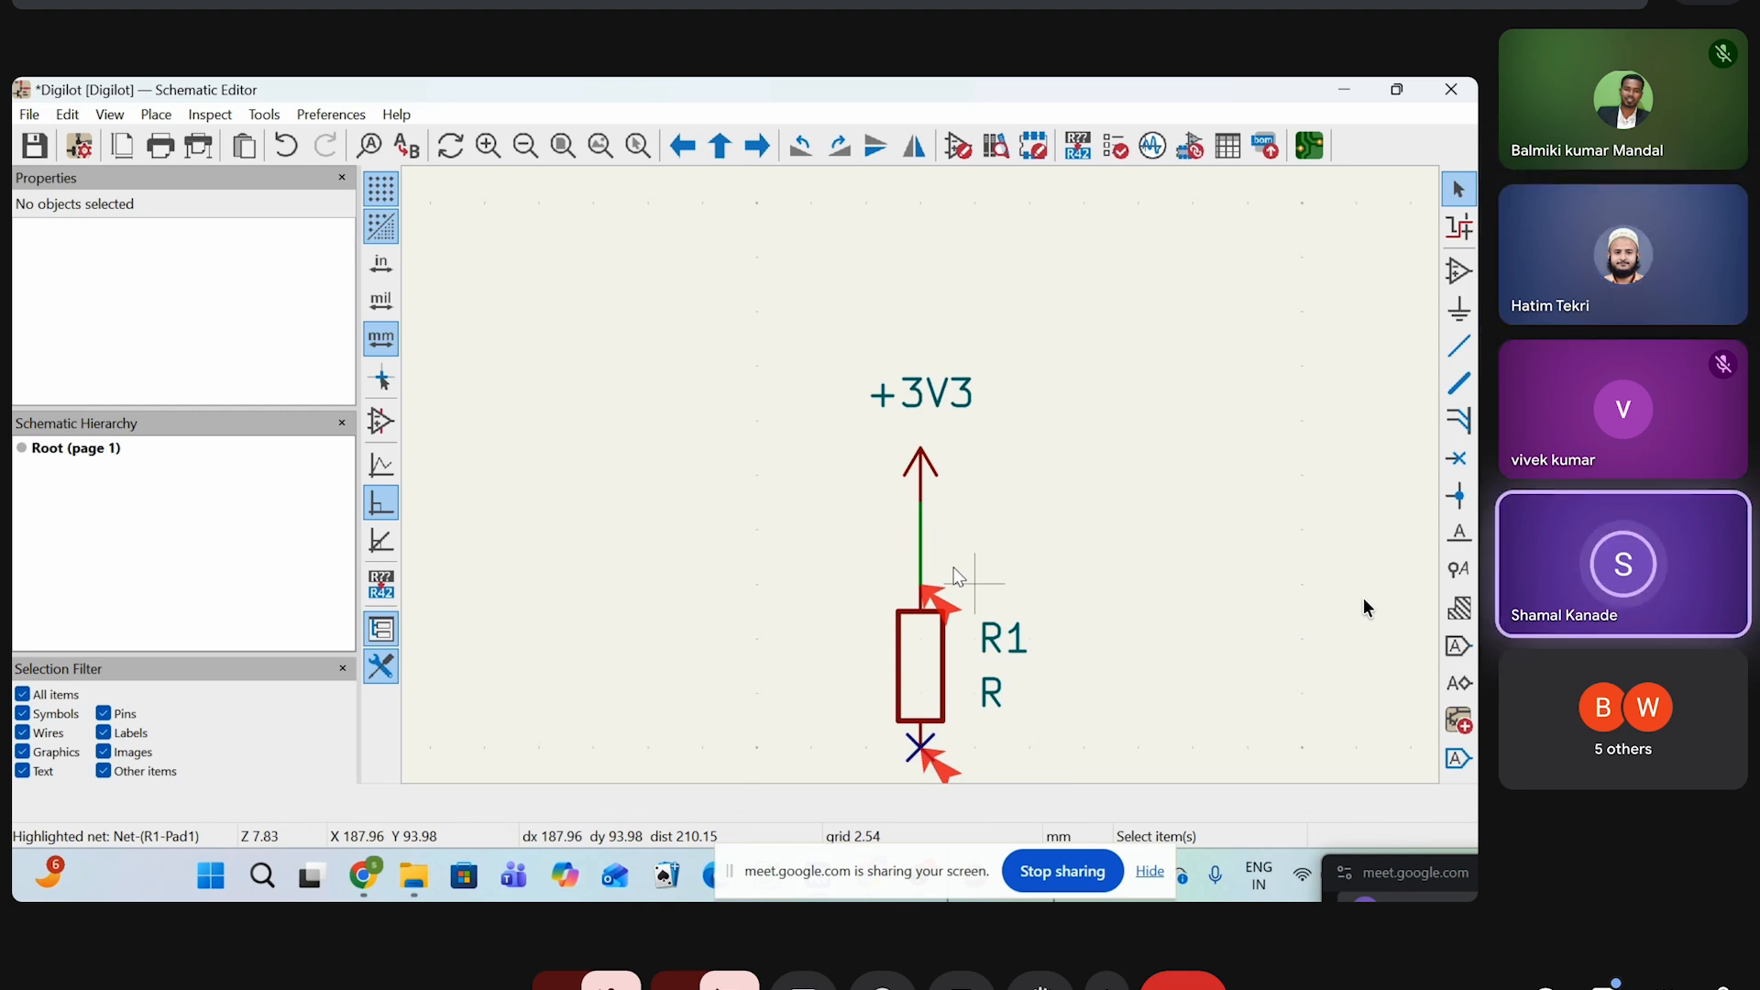
pyautogui.scroll(-2, 957, 576)
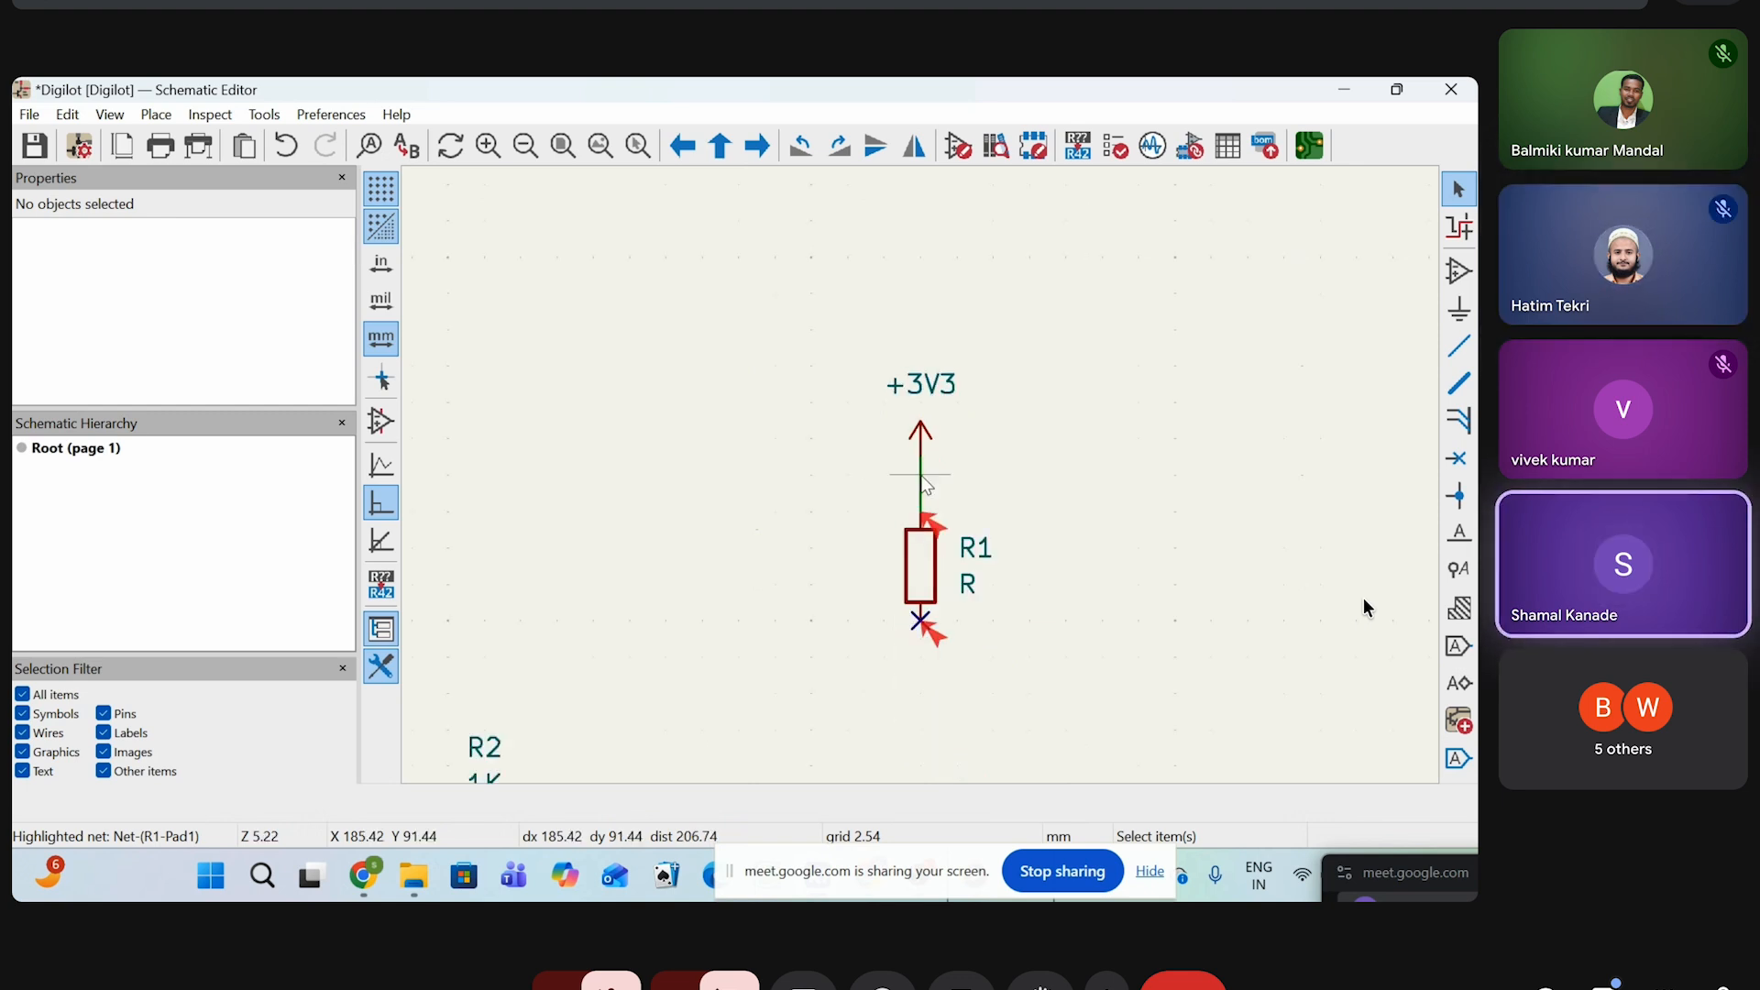
pyautogui.scroll(2, 924, 484)
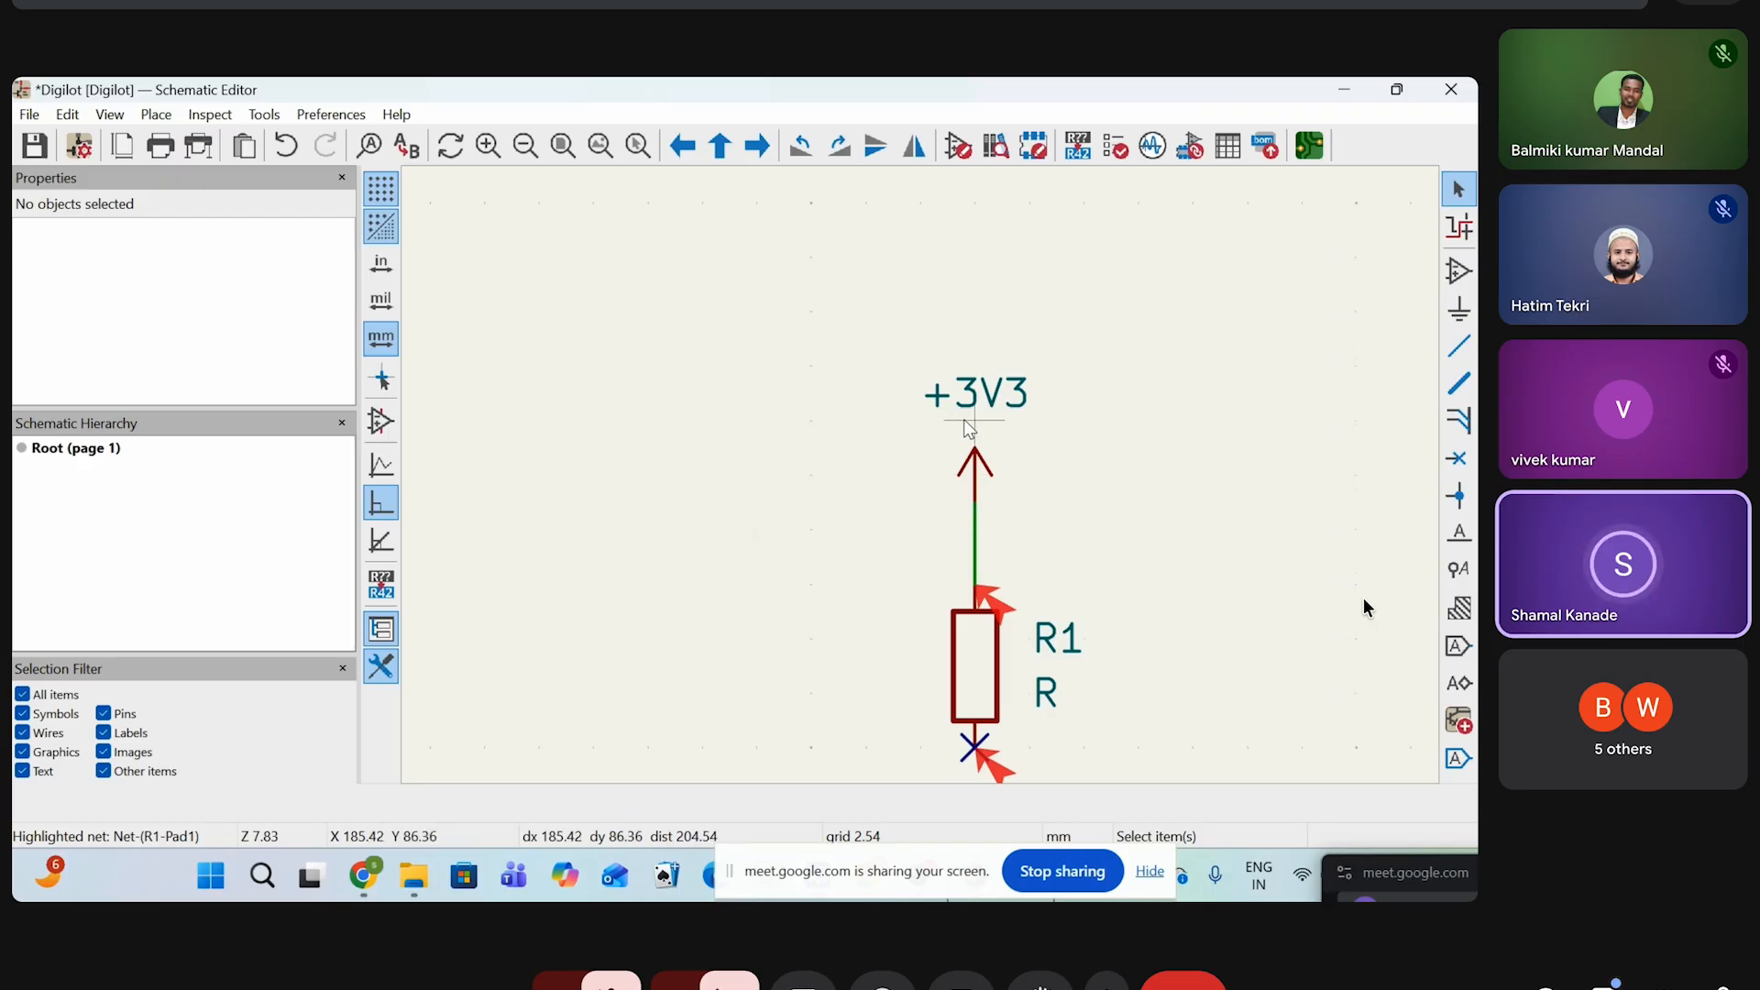
pyautogui.scroll(-1, 977, 438)
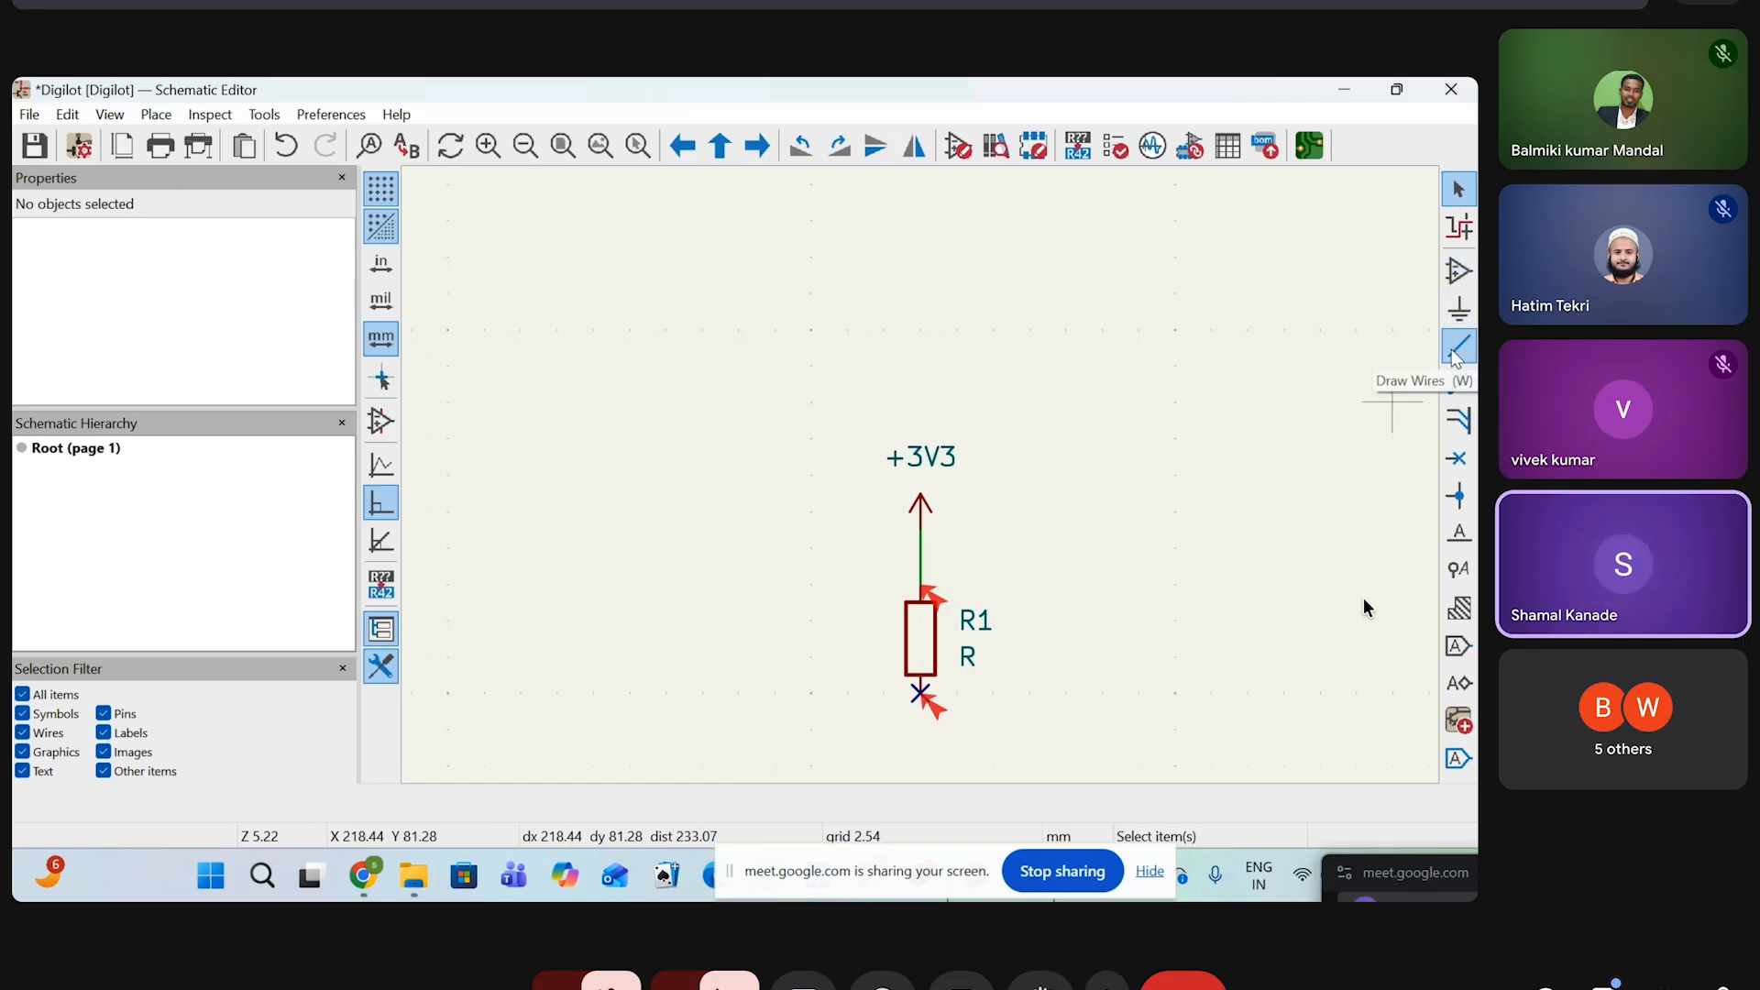
pyautogui.scroll(2, 1100, 511)
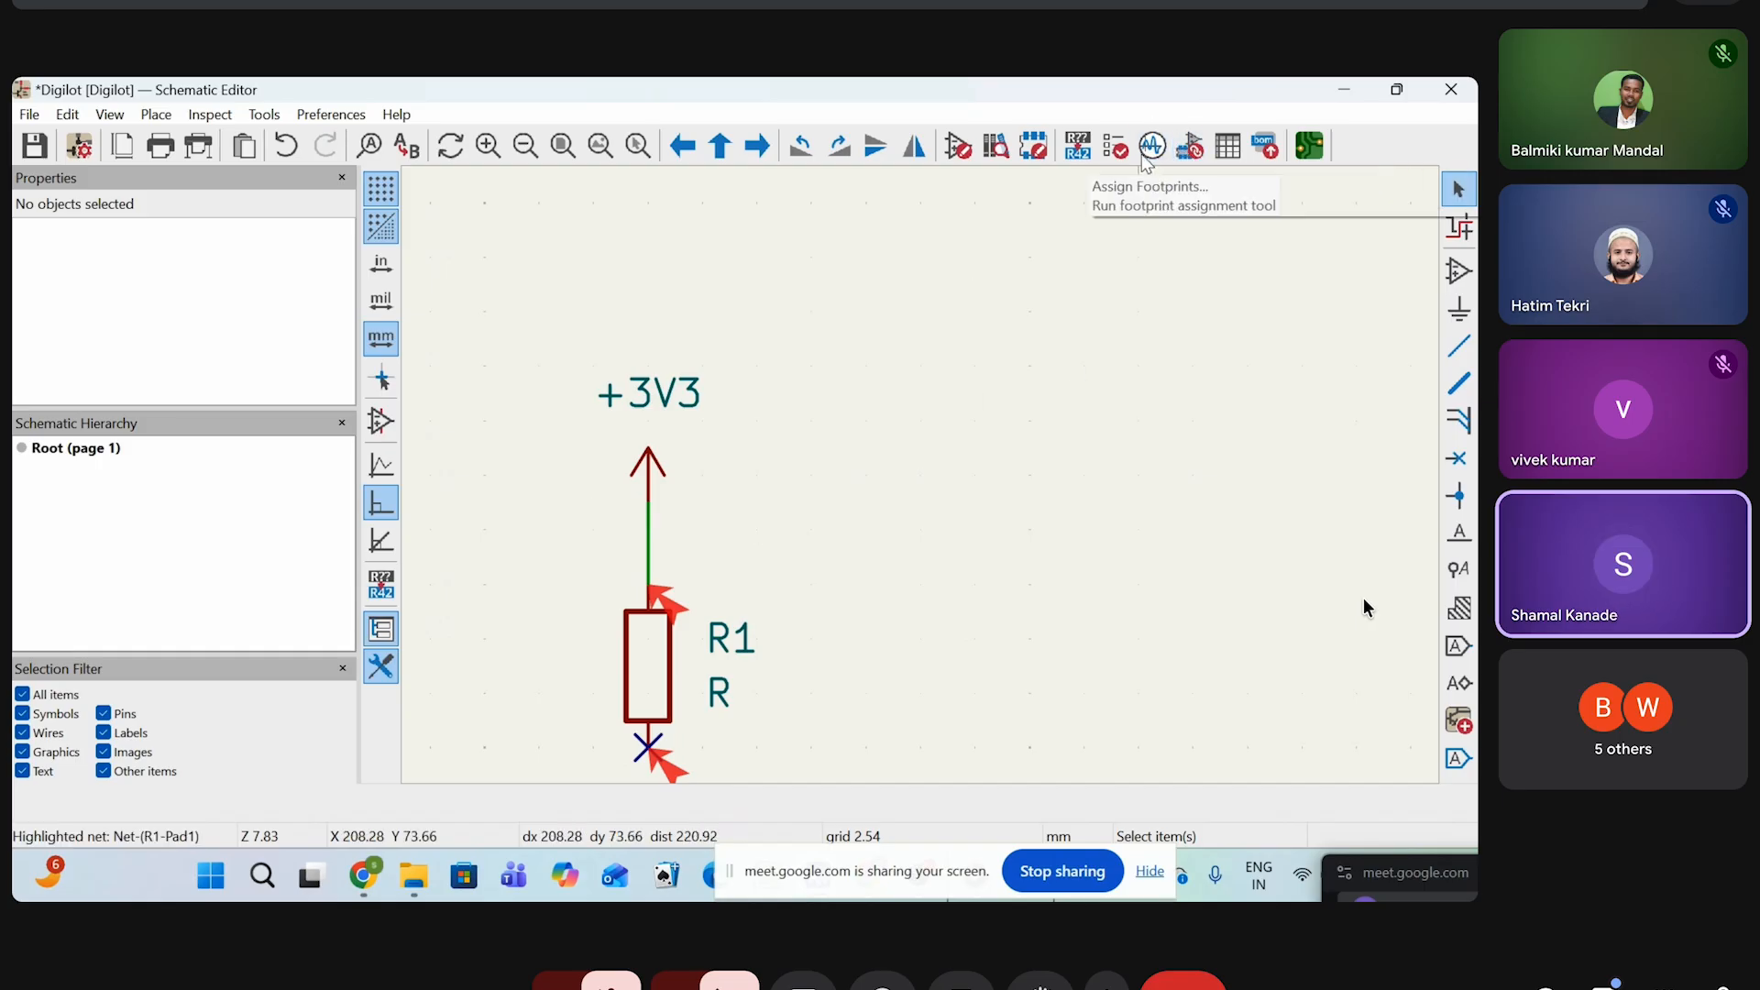
# Delete all violation markers in the Electrical Rules Checker and close it
pyautogui.click(1115, 145)
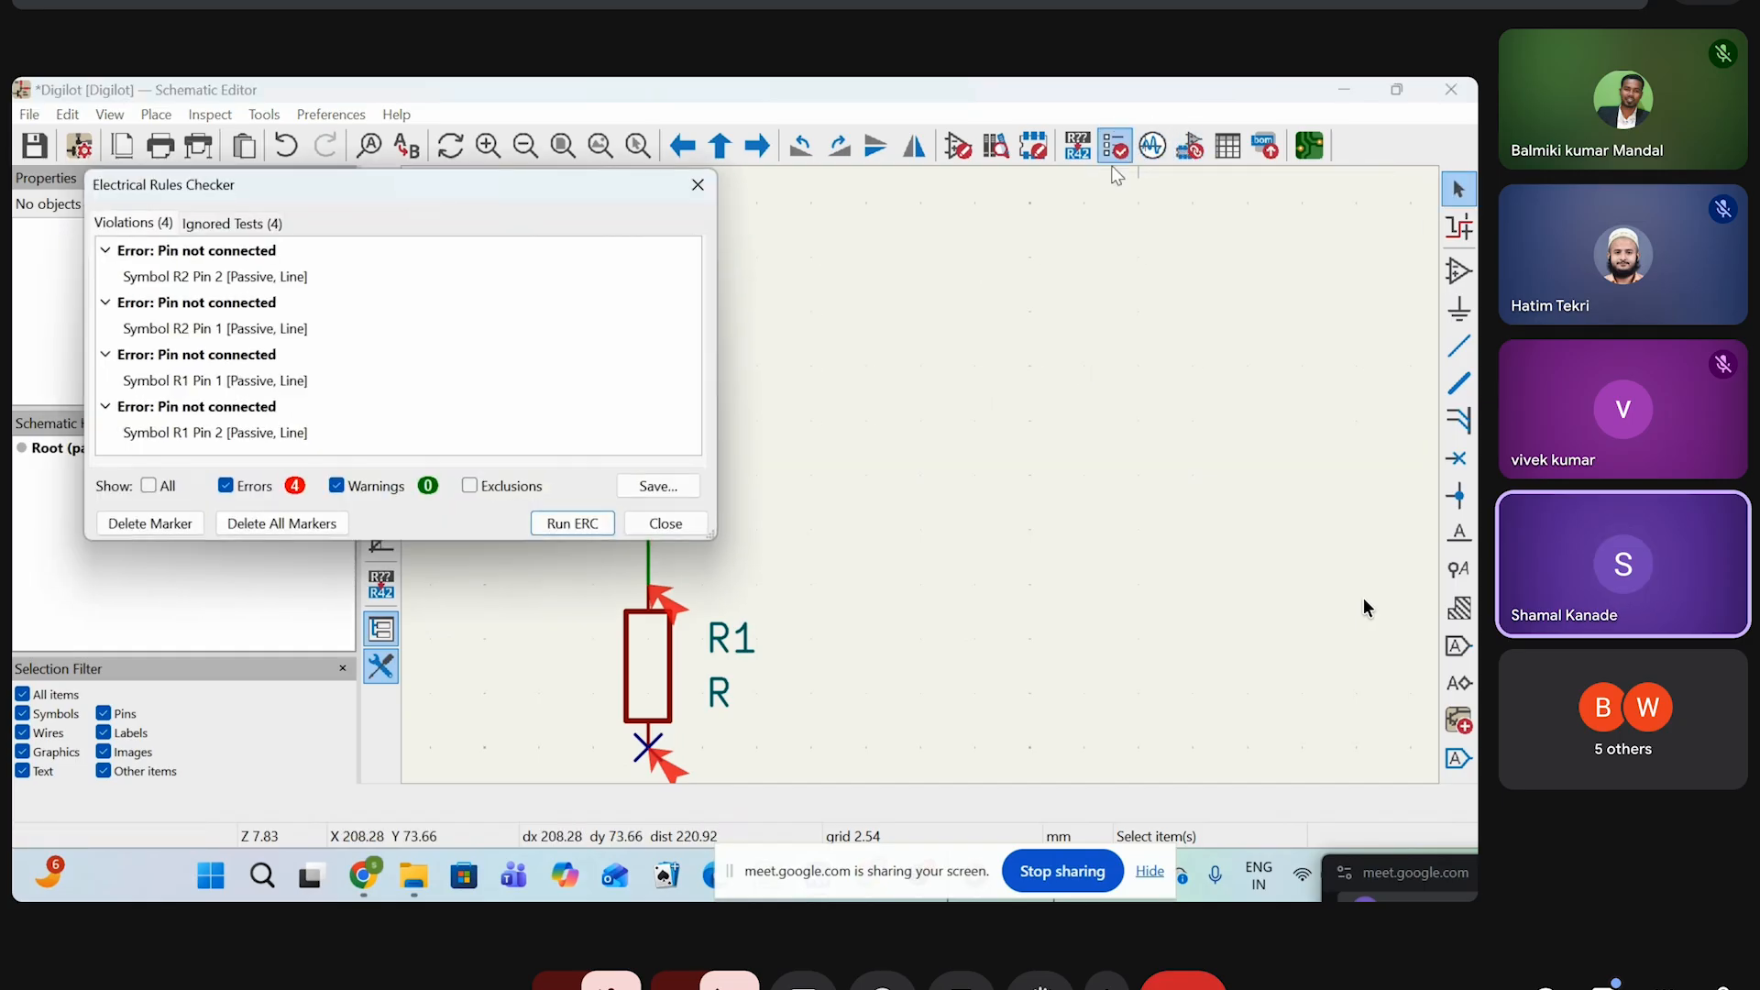
pyautogui.click(282, 521)
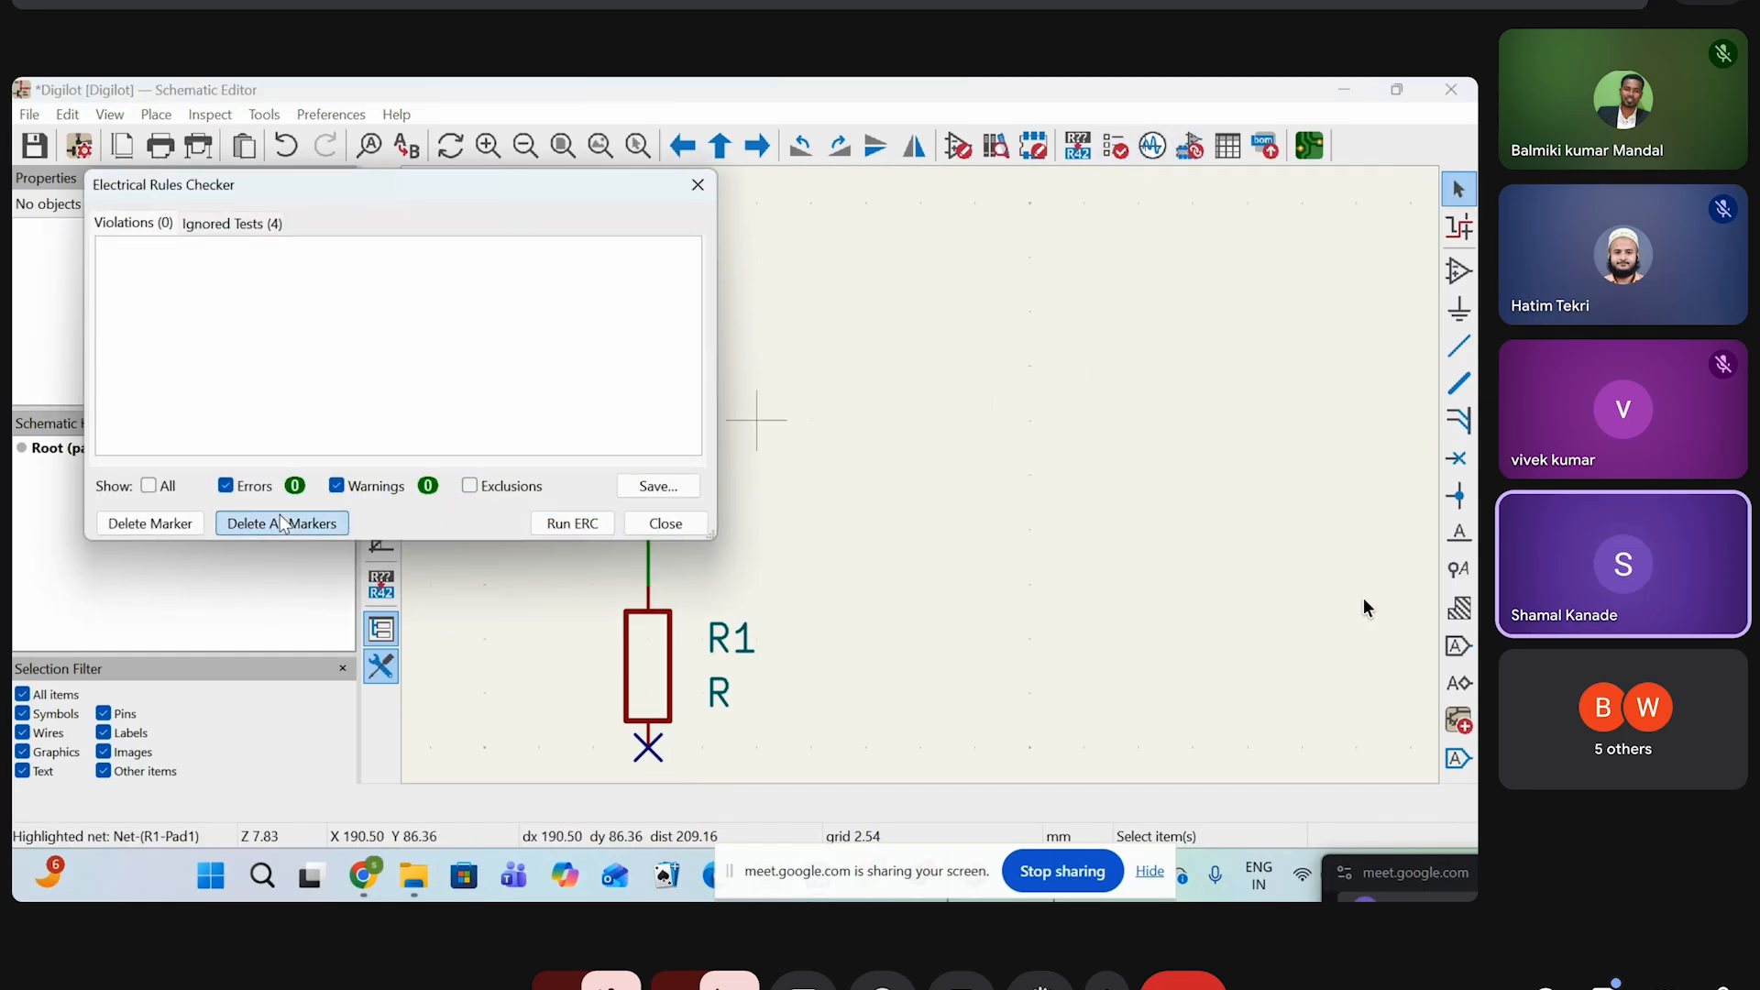
pyautogui.click(675, 529)
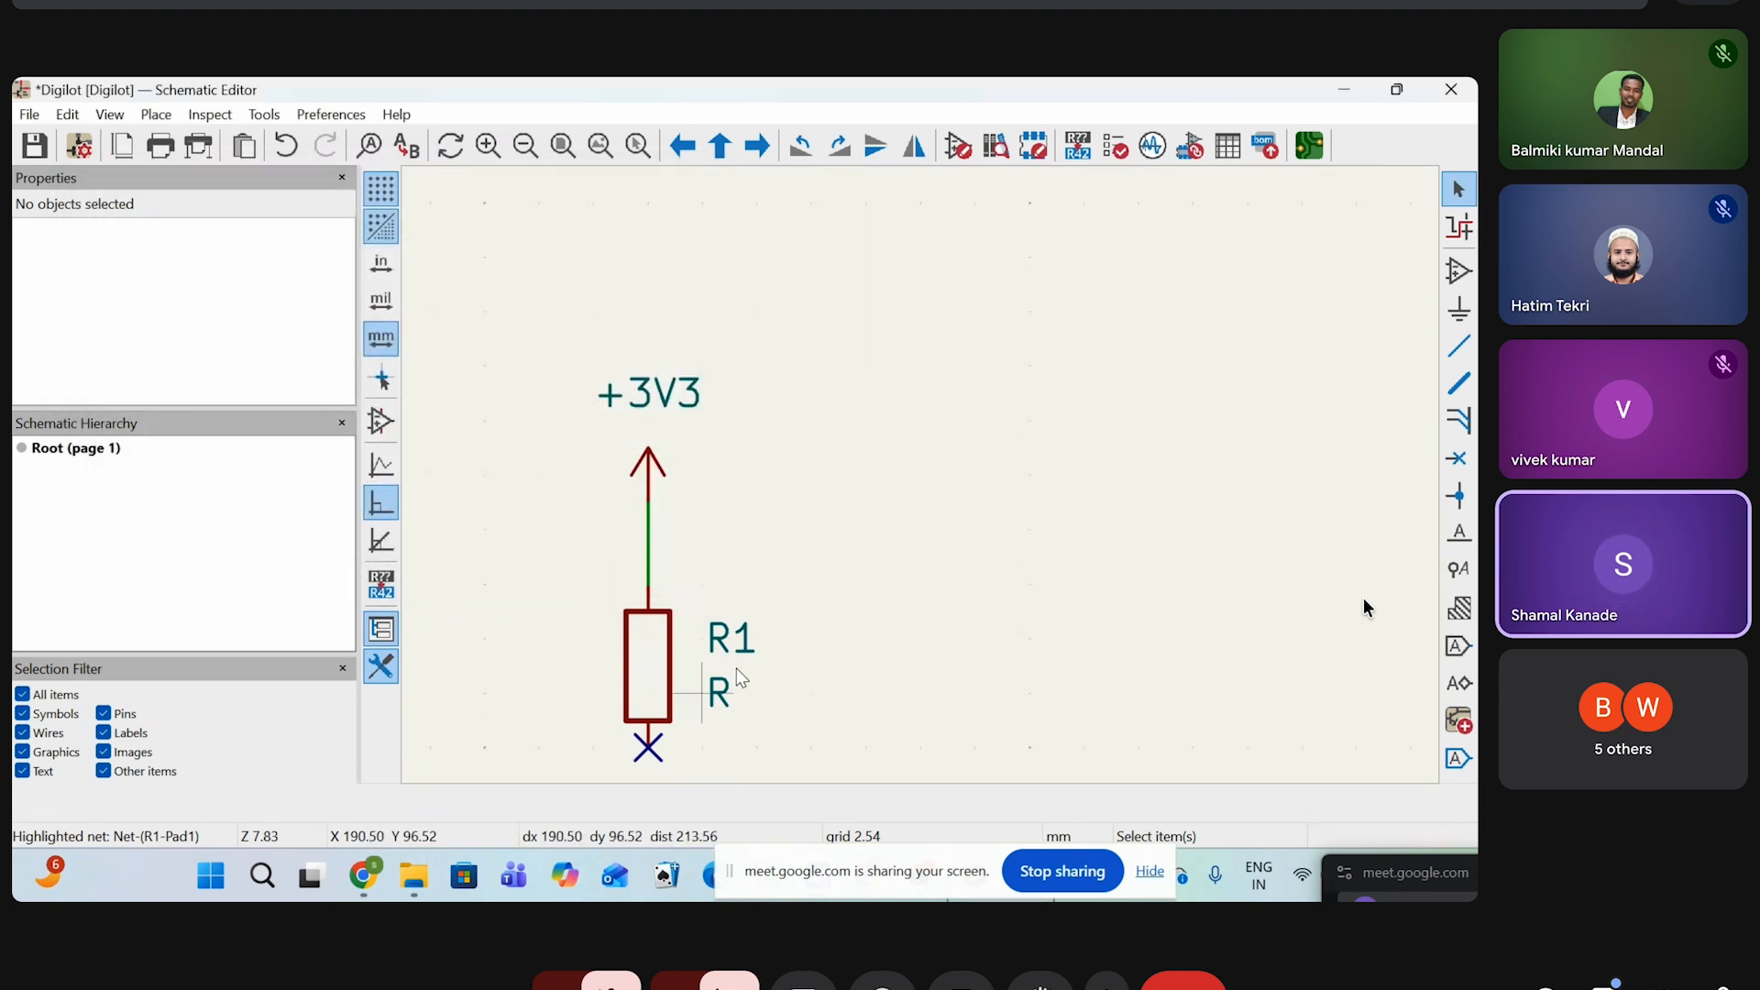
pyautogui.scroll(-2, 775, 550)
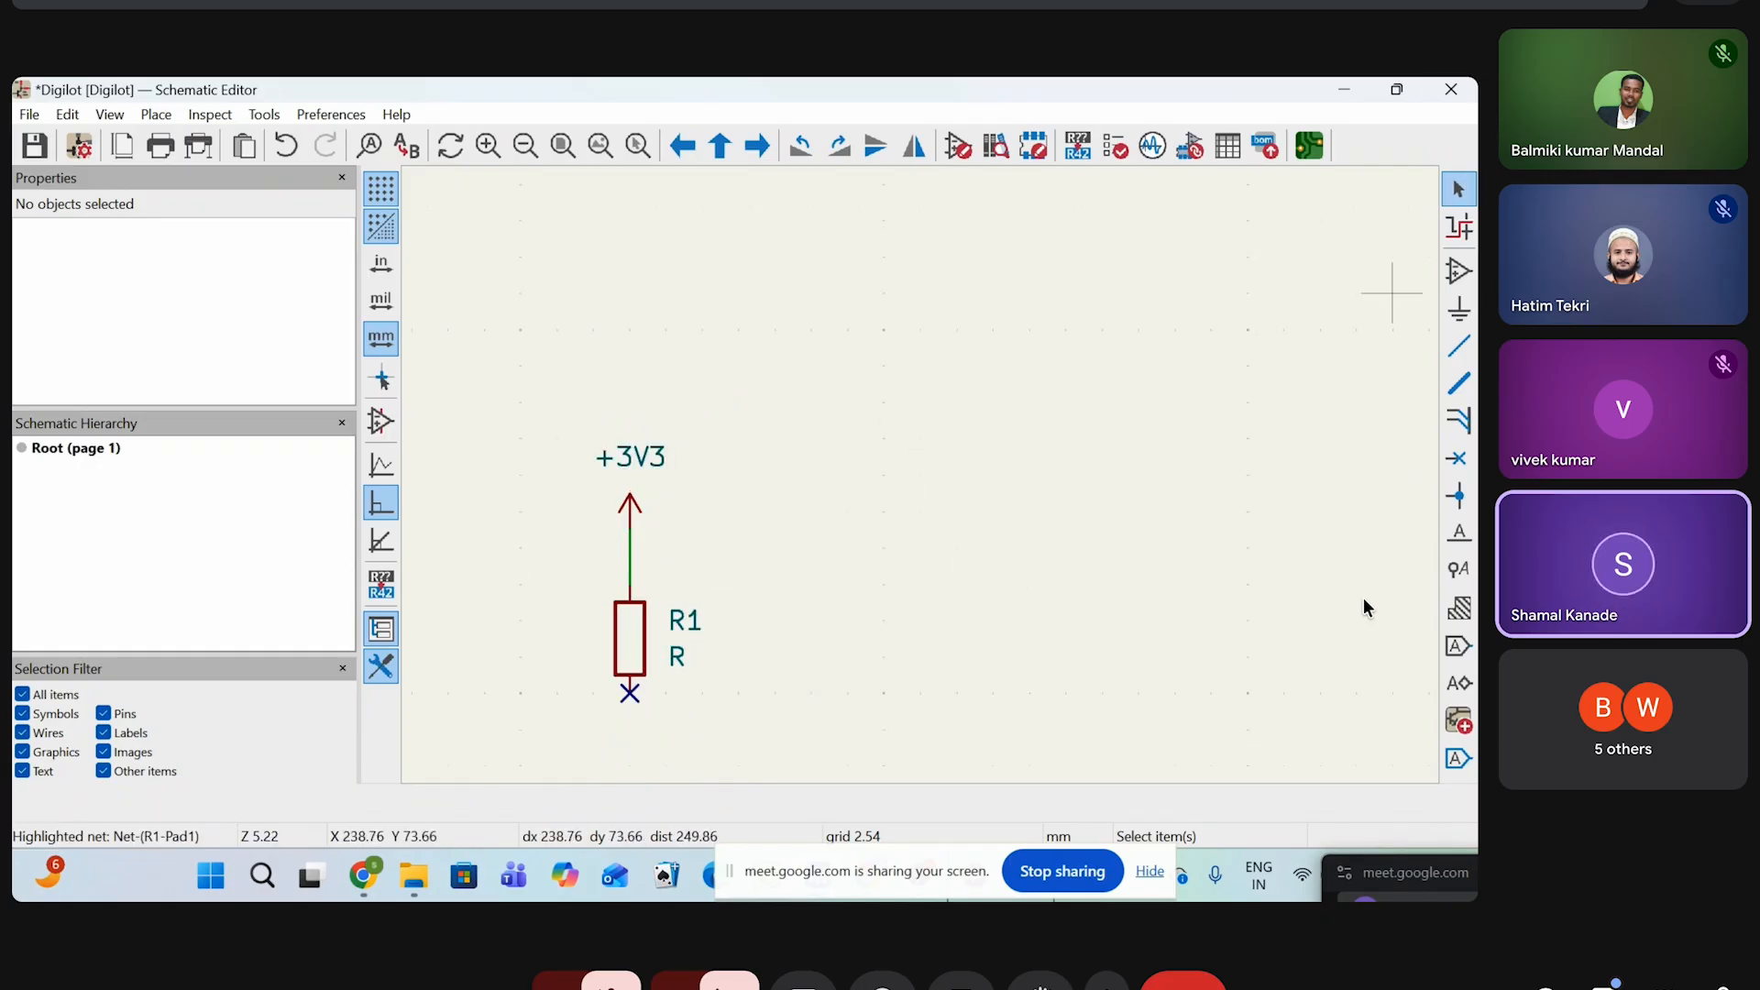
# Delete the wire between the +3V3 symbol and R1's upper pin
pyautogui.scroll(6, 507, 578)
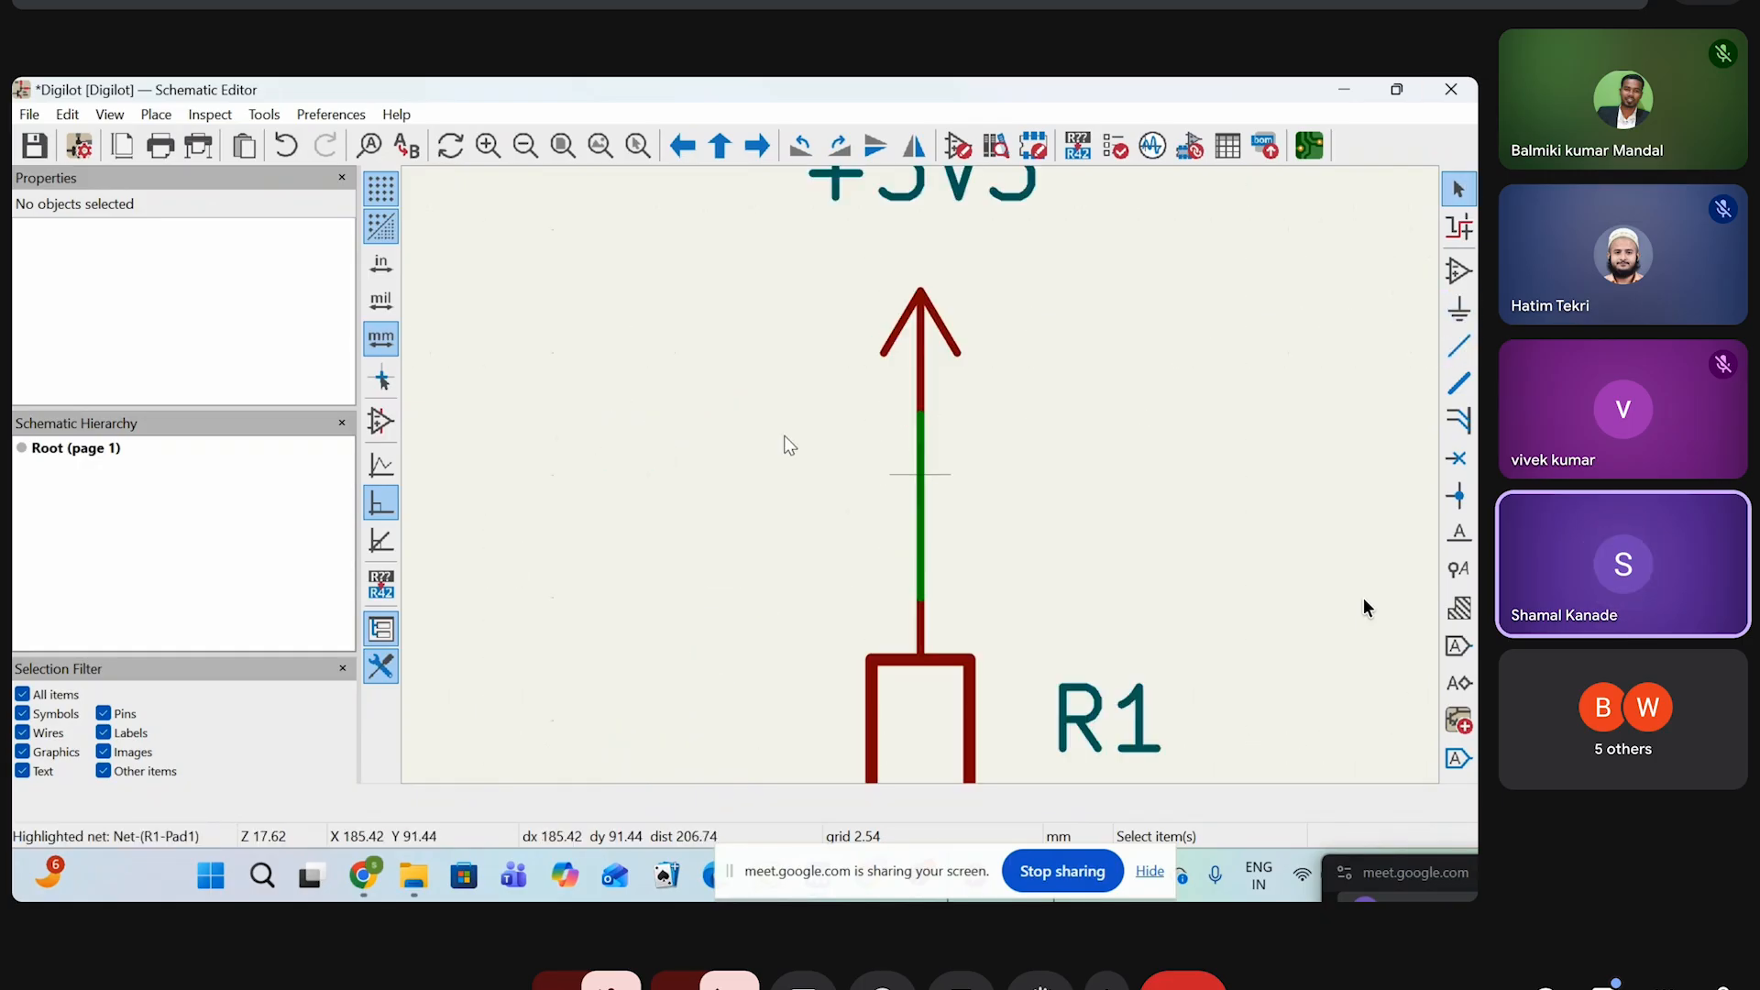
pyautogui.moveTo(926, 538); pyautogui.dragTo(1030, 624)
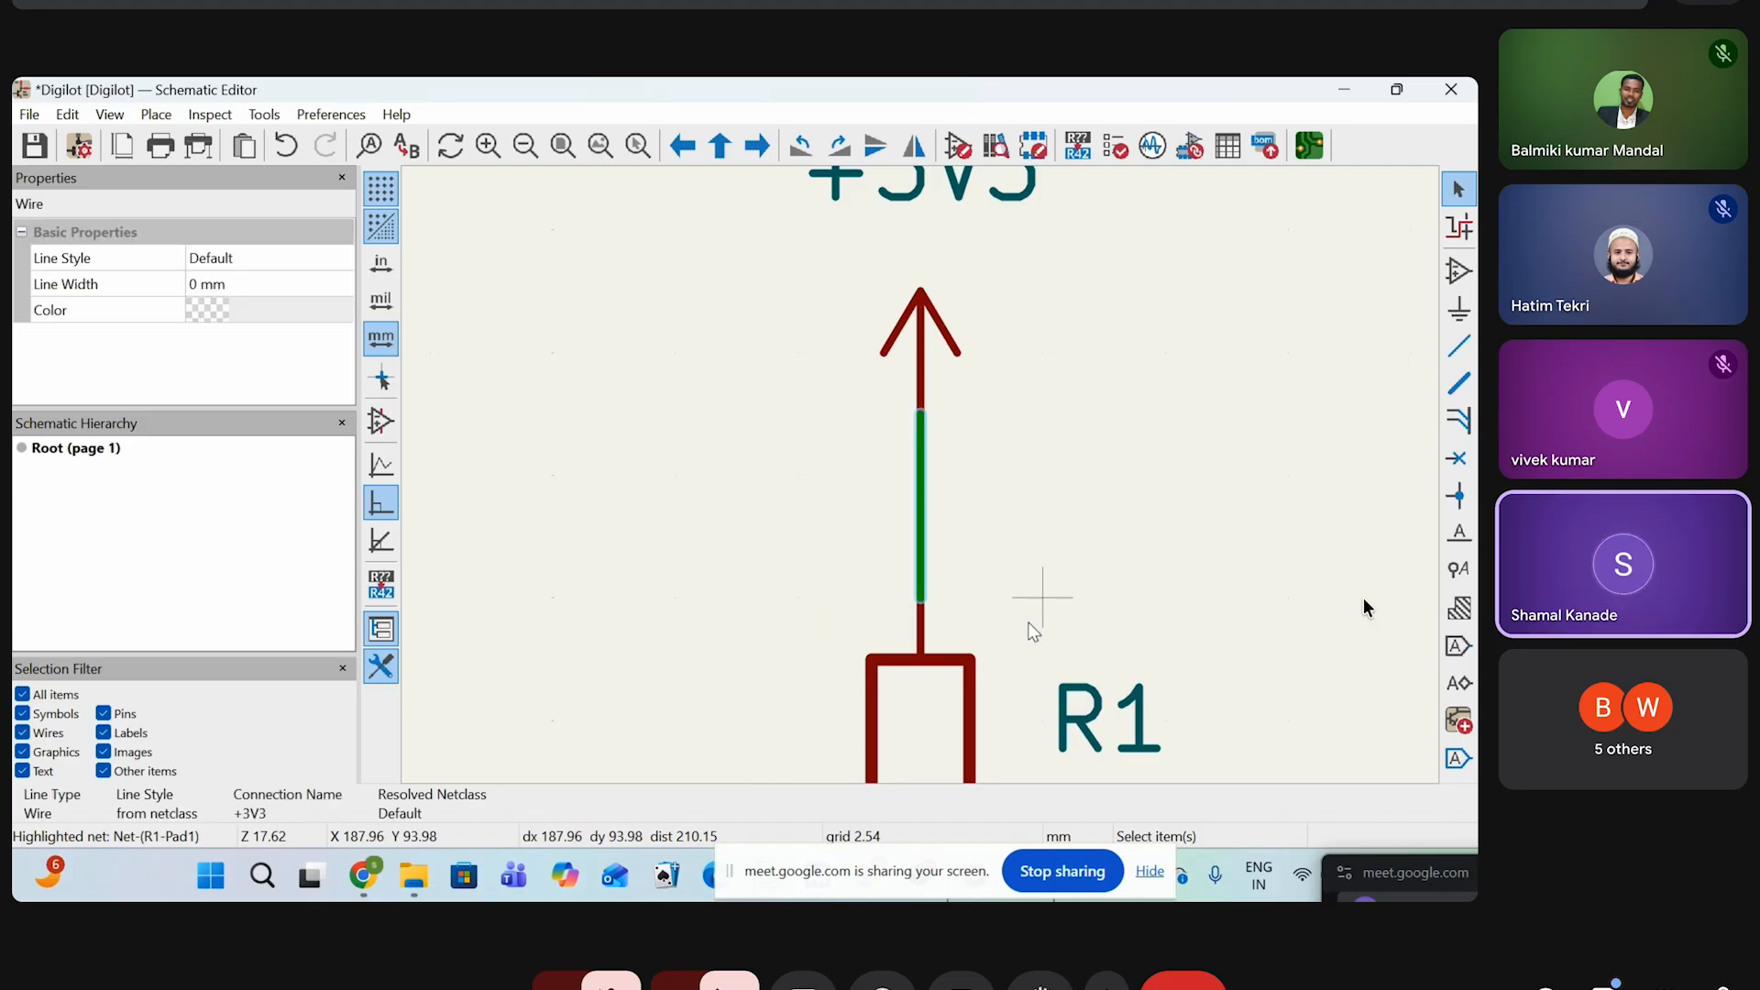
pyautogui.press('Delete')
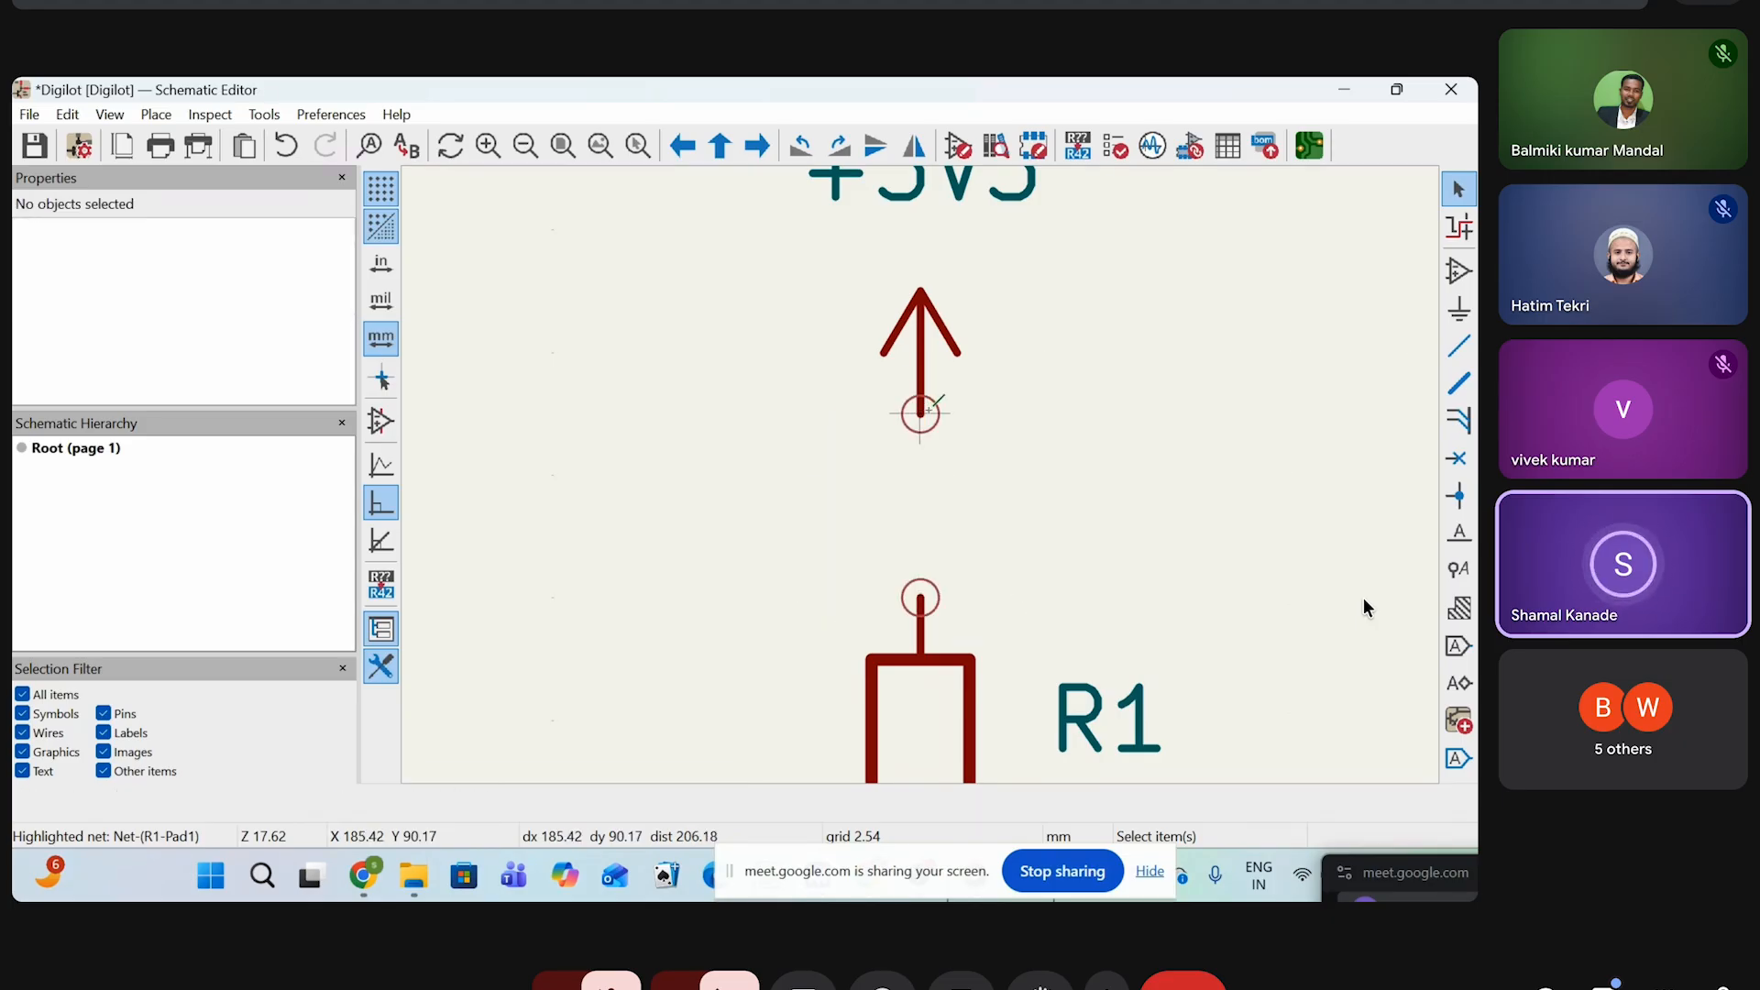
# Draw a straight wire from the +3V3 symbol's pin to R1's upper pin, and undo it
pyautogui.scroll(3, 920, 414)
pyautogui.scroll(-3, 920, 475)
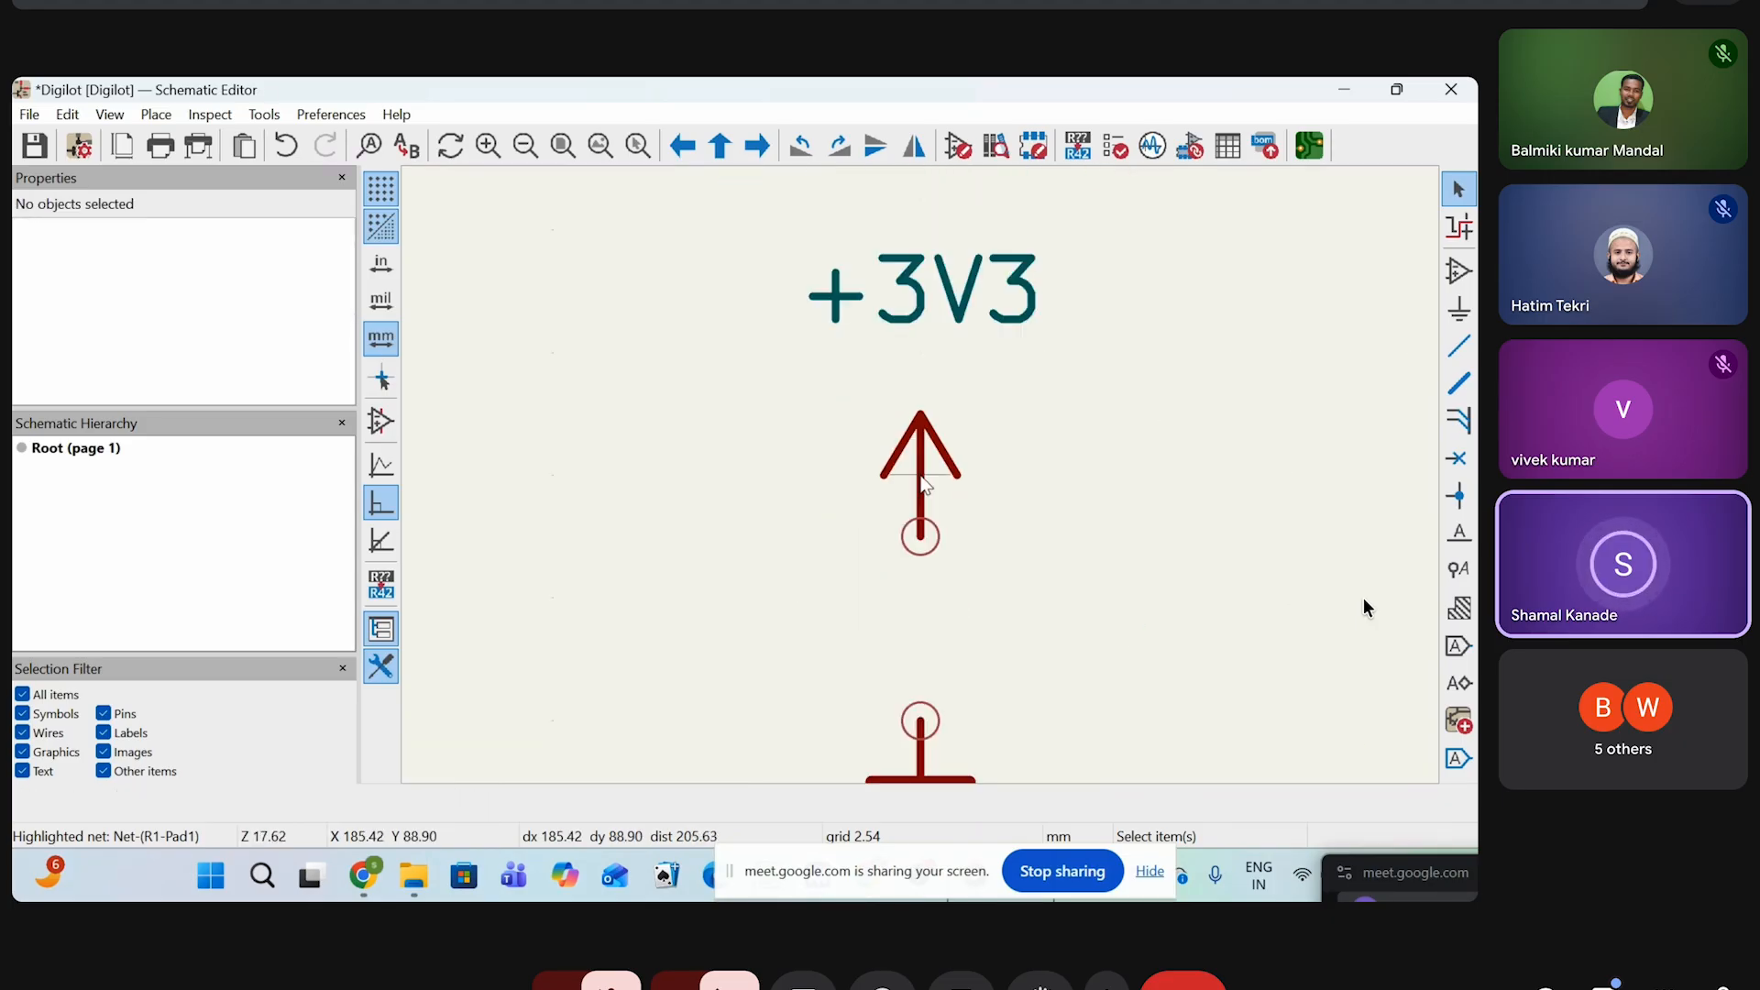
pyautogui.scroll(3, 920, 415)
pyautogui.press('w')
pyautogui.scroll(-3, 921, 475)
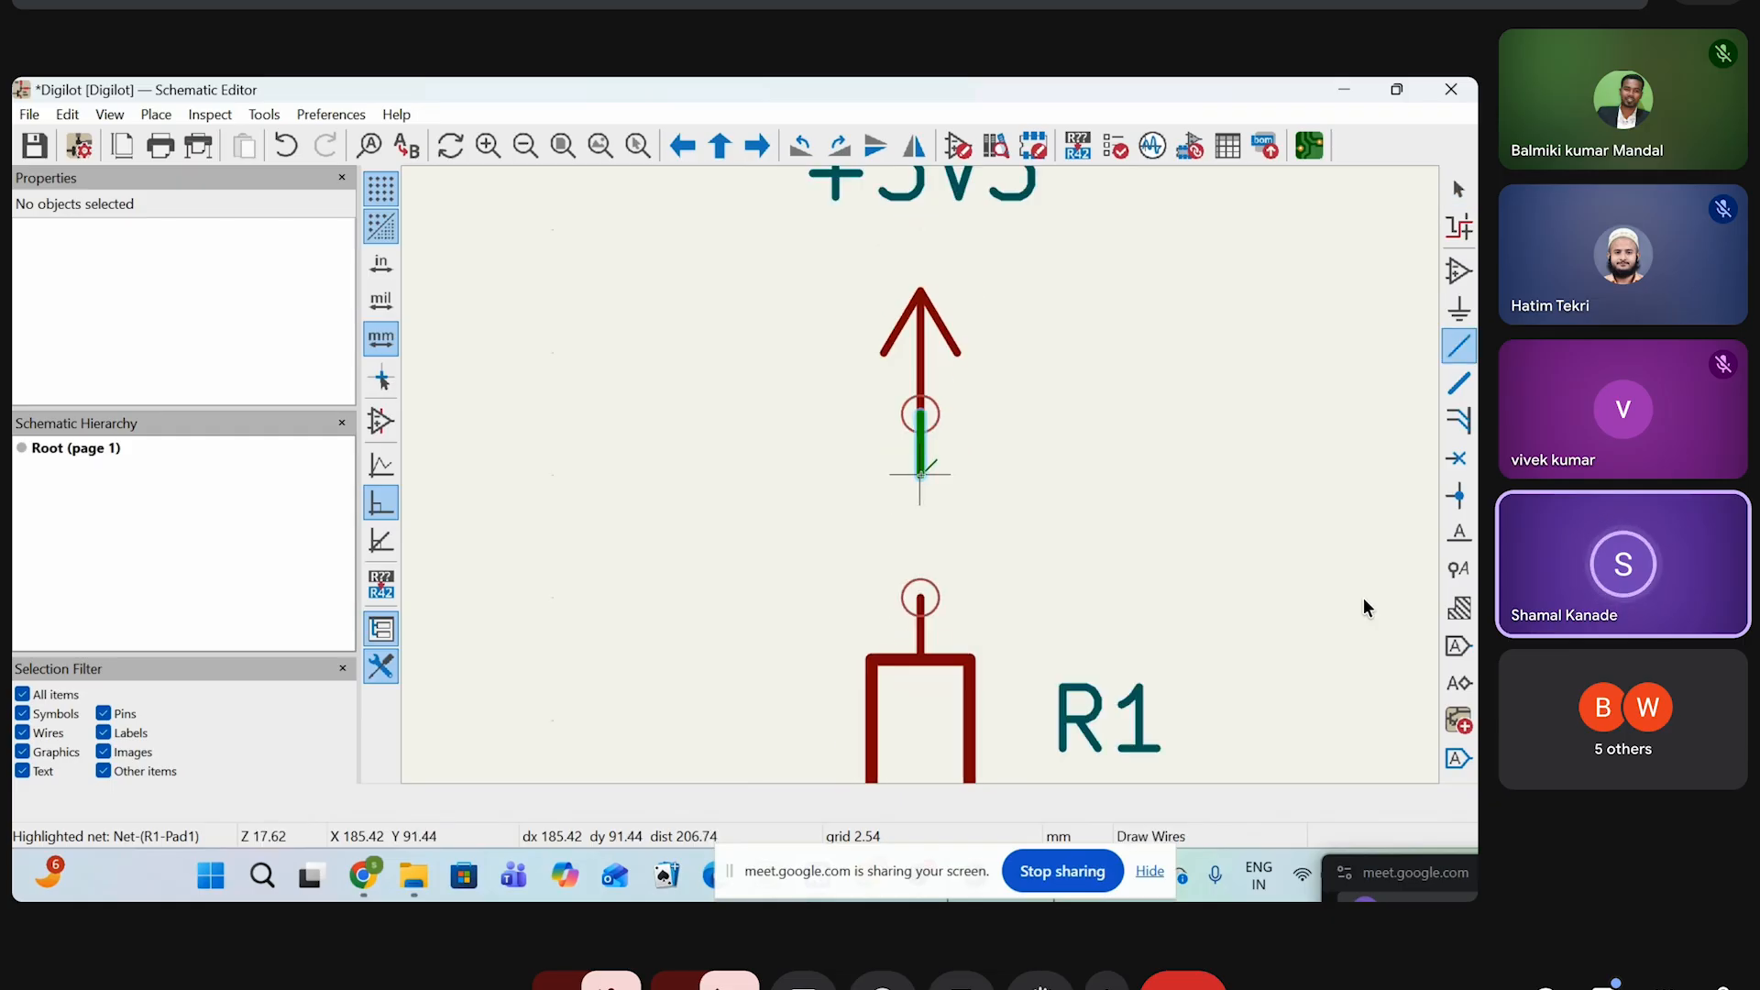
pyautogui.click(921, 597)
pyautogui.press('Escape')
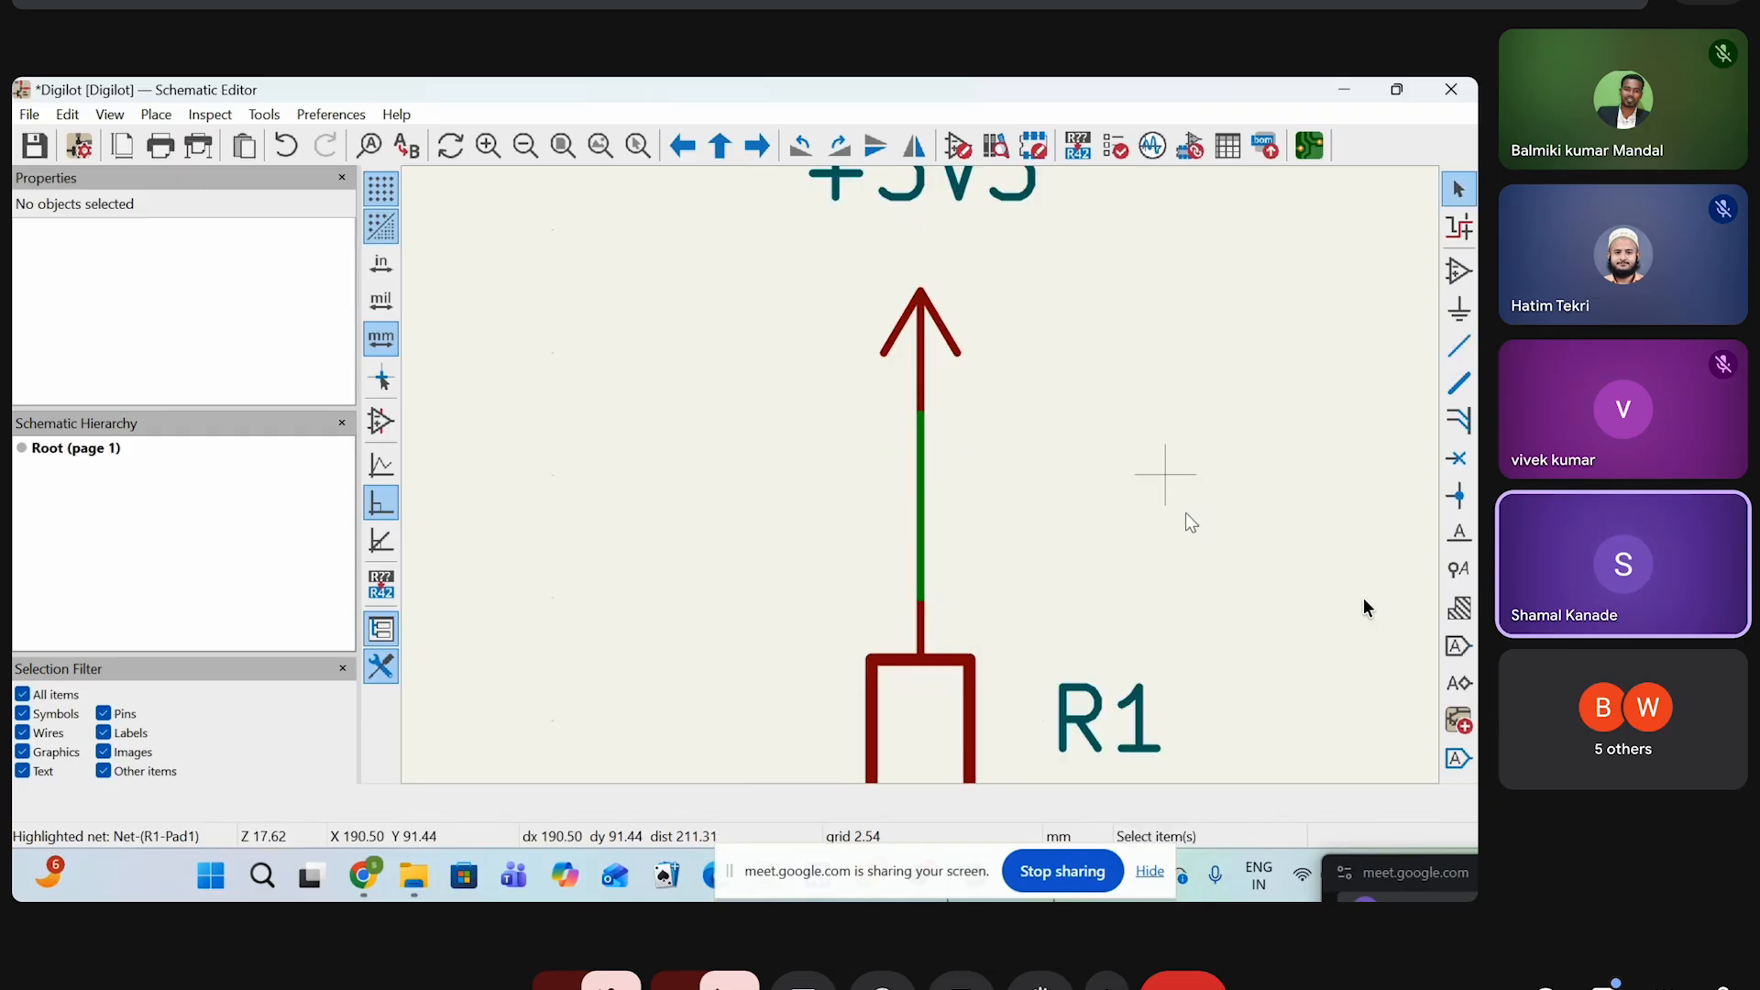
pyautogui.hotkey('ctrl', 'z')
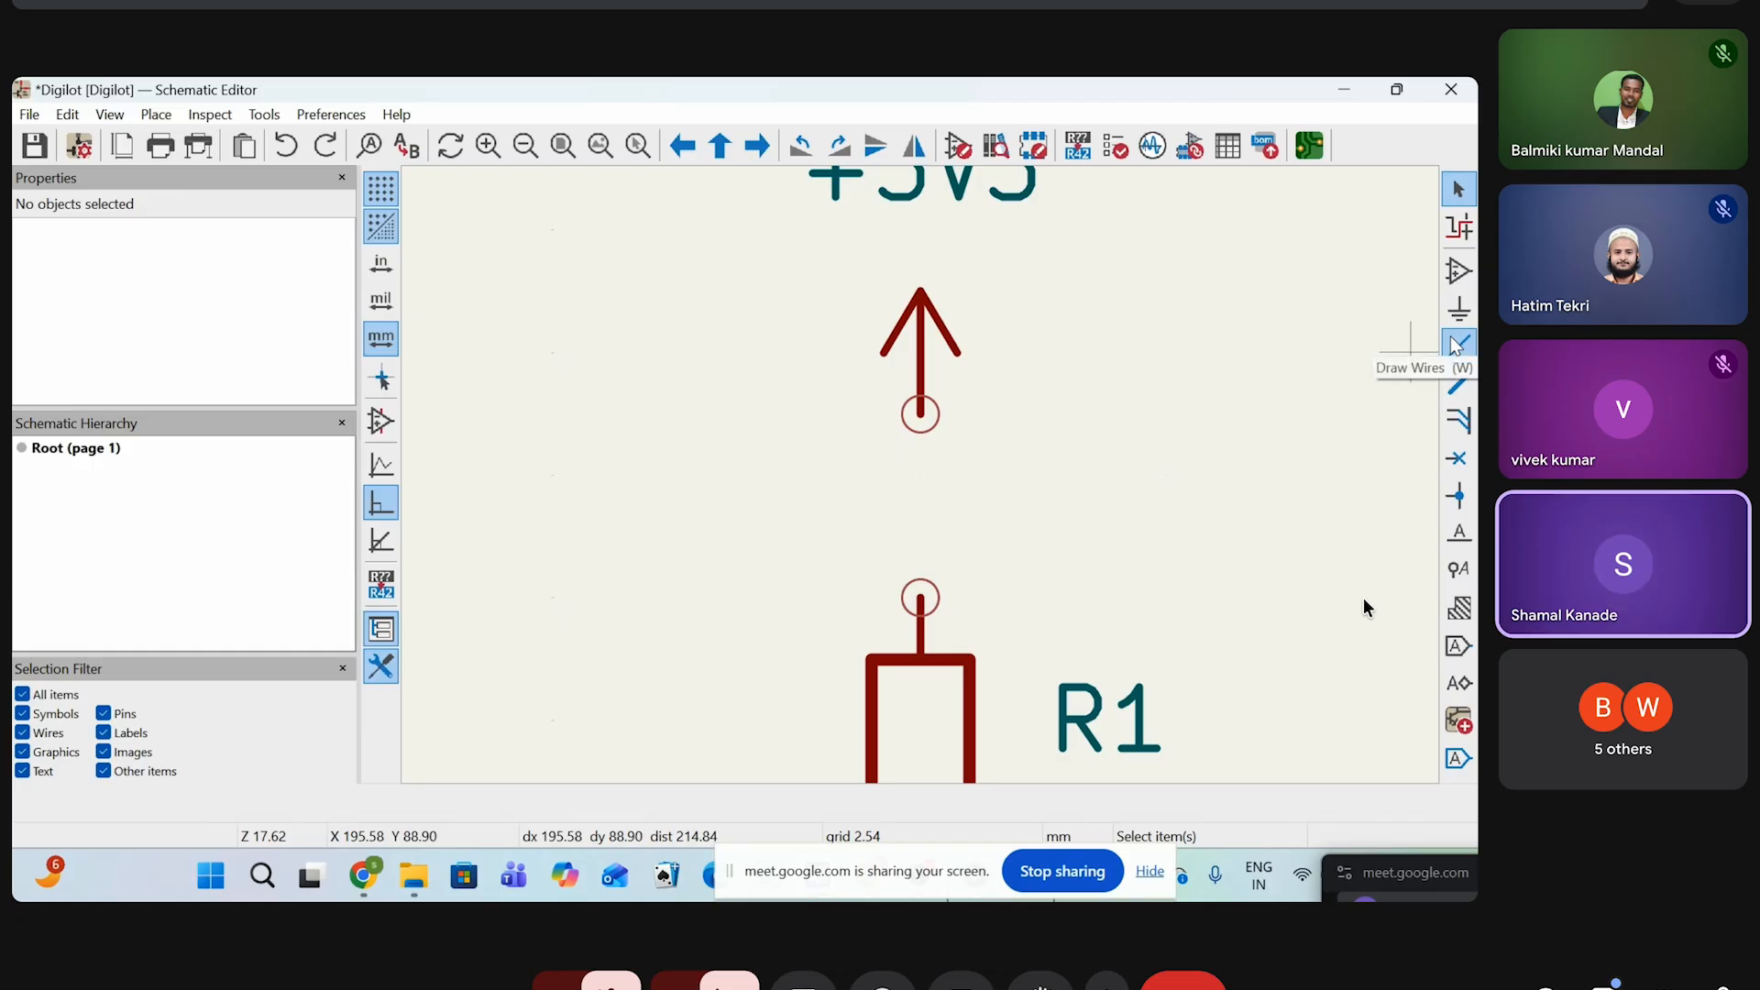
# Connect the +3V3 symbol's pin to R1's upper pin with one straight wire
pyautogui.click(1457, 344)
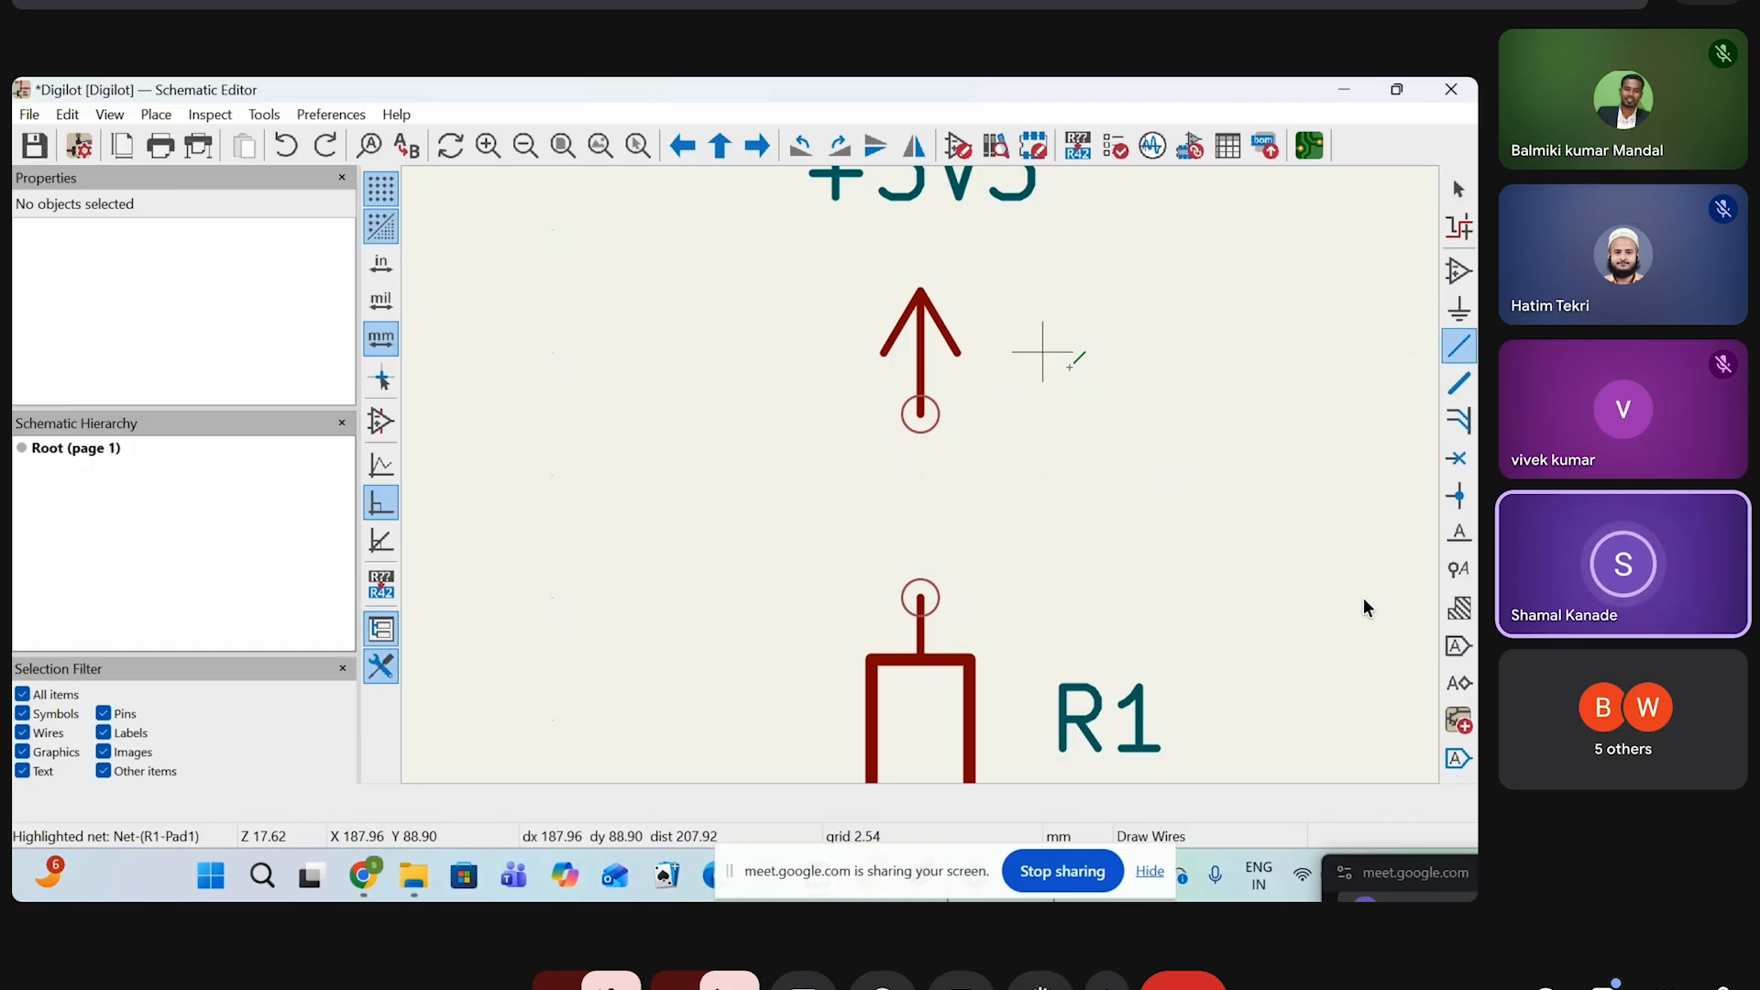
pyautogui.scroll(1, 920, 412)
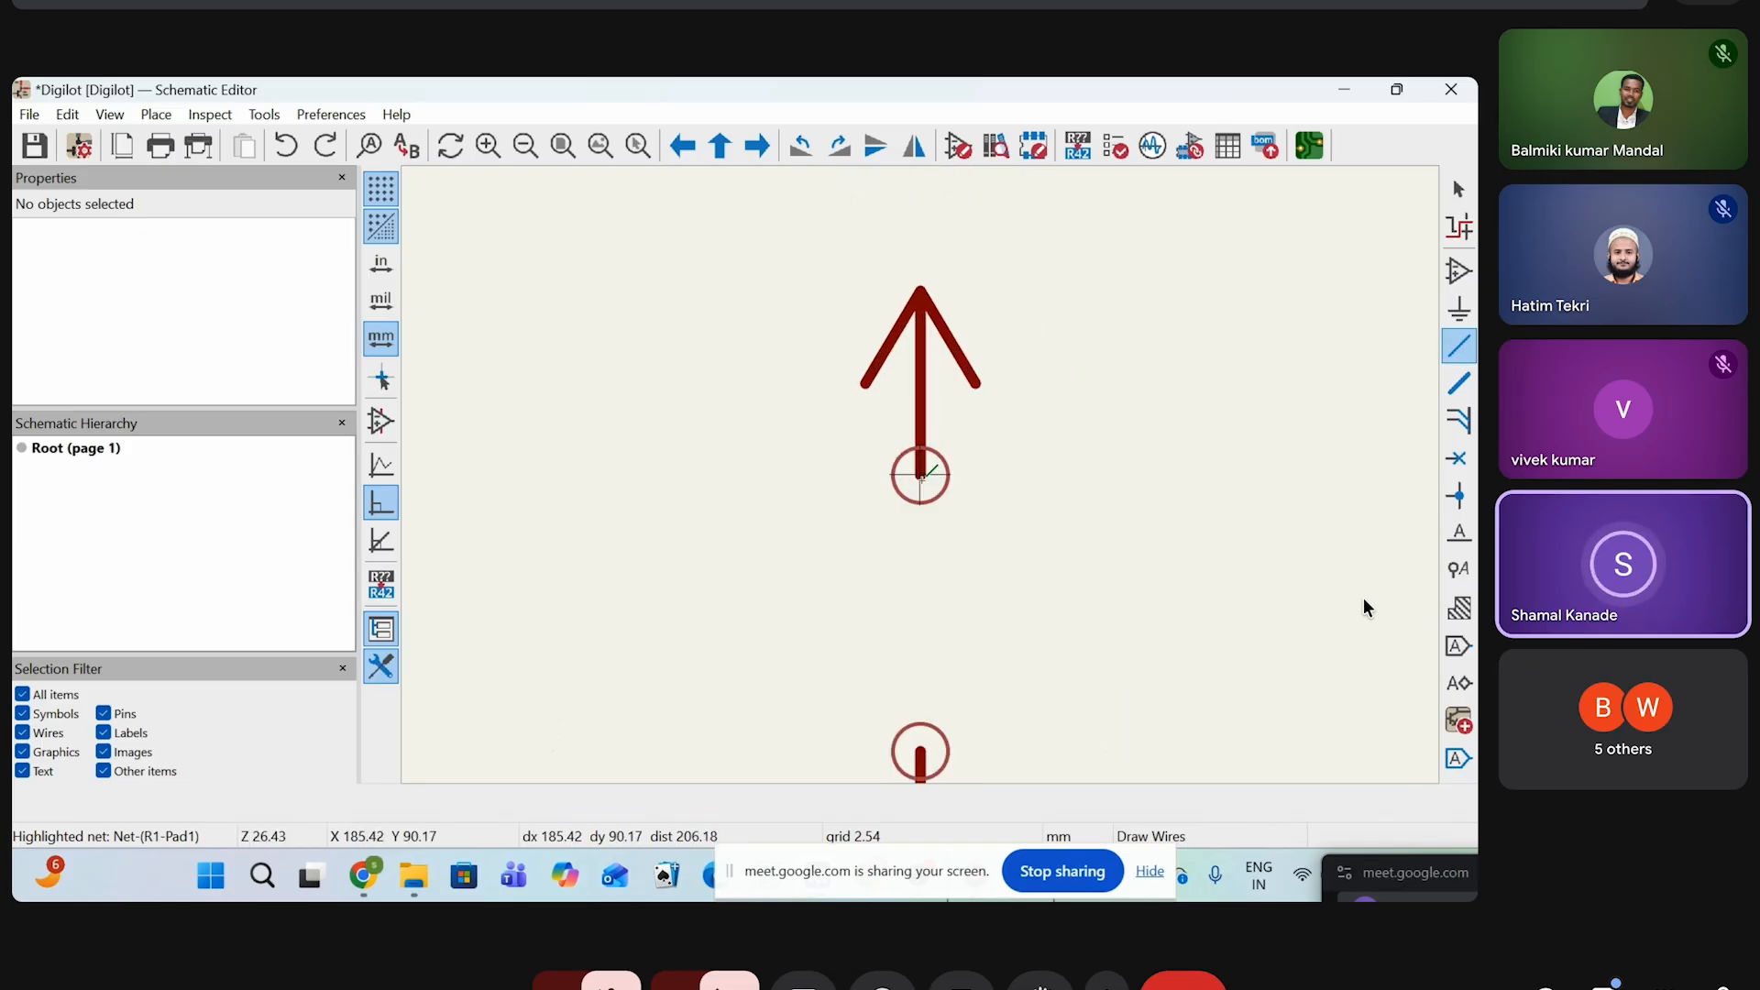
pyautogui.click(920, 475)
pyautogui.click(921, 752)
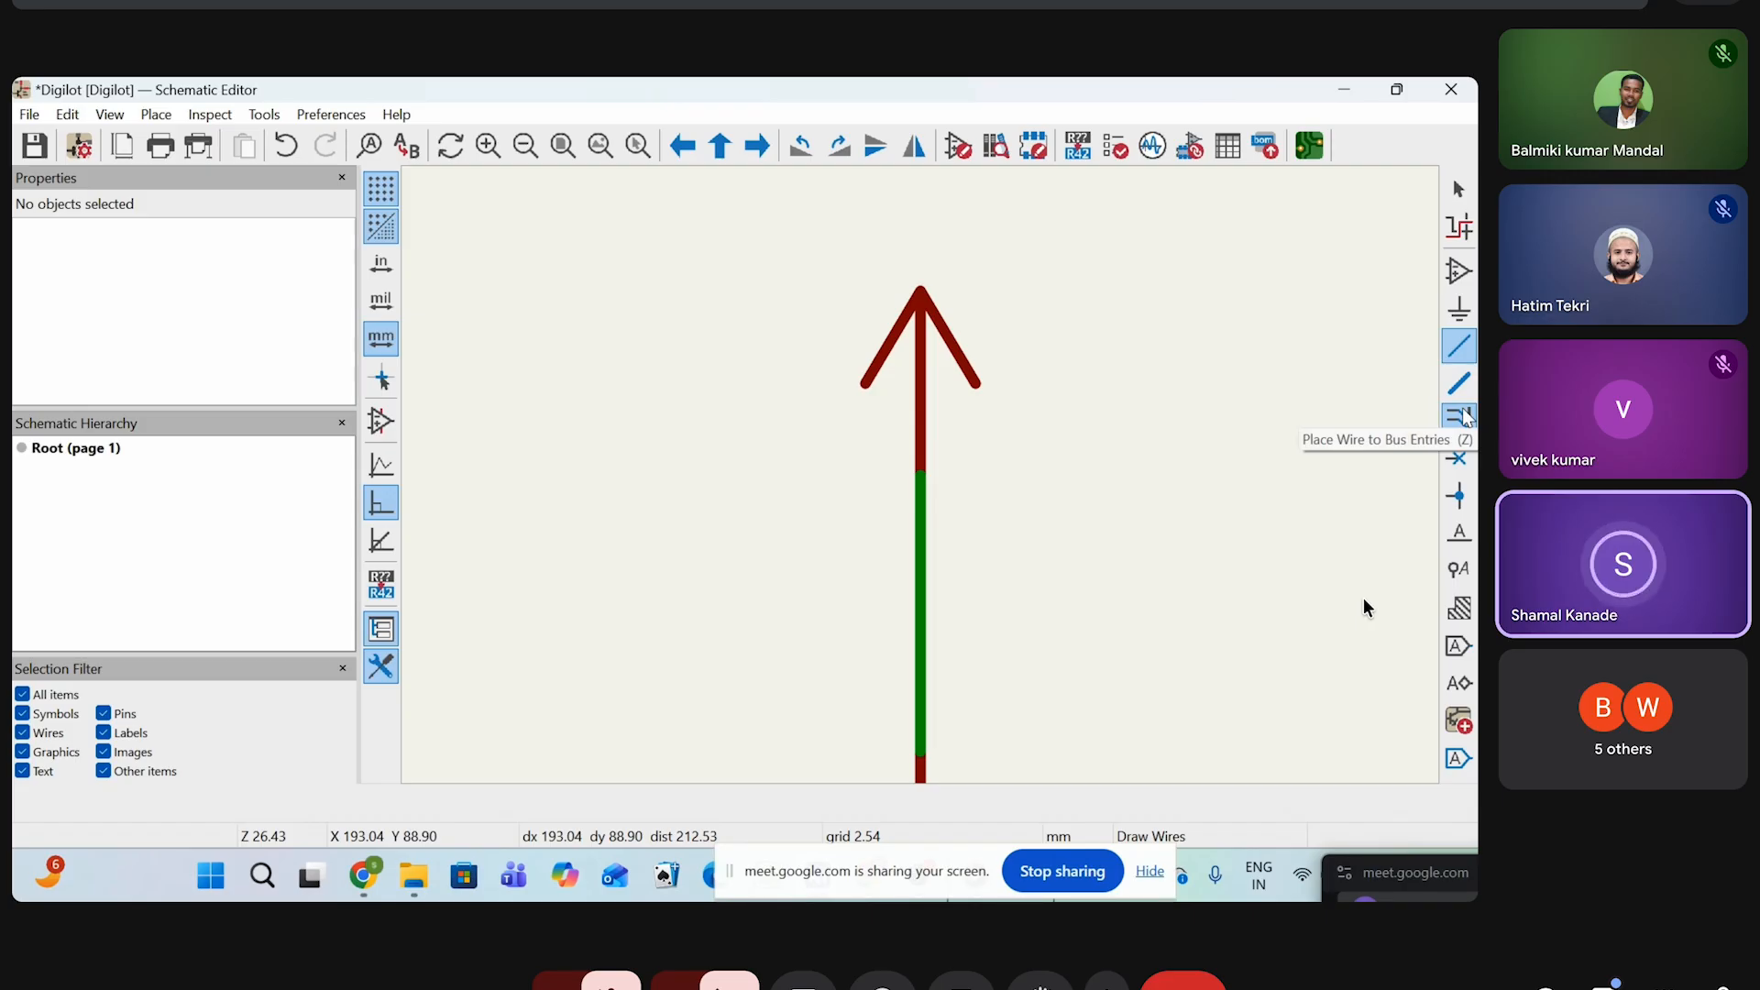
pyautogui.click(1462, 418)
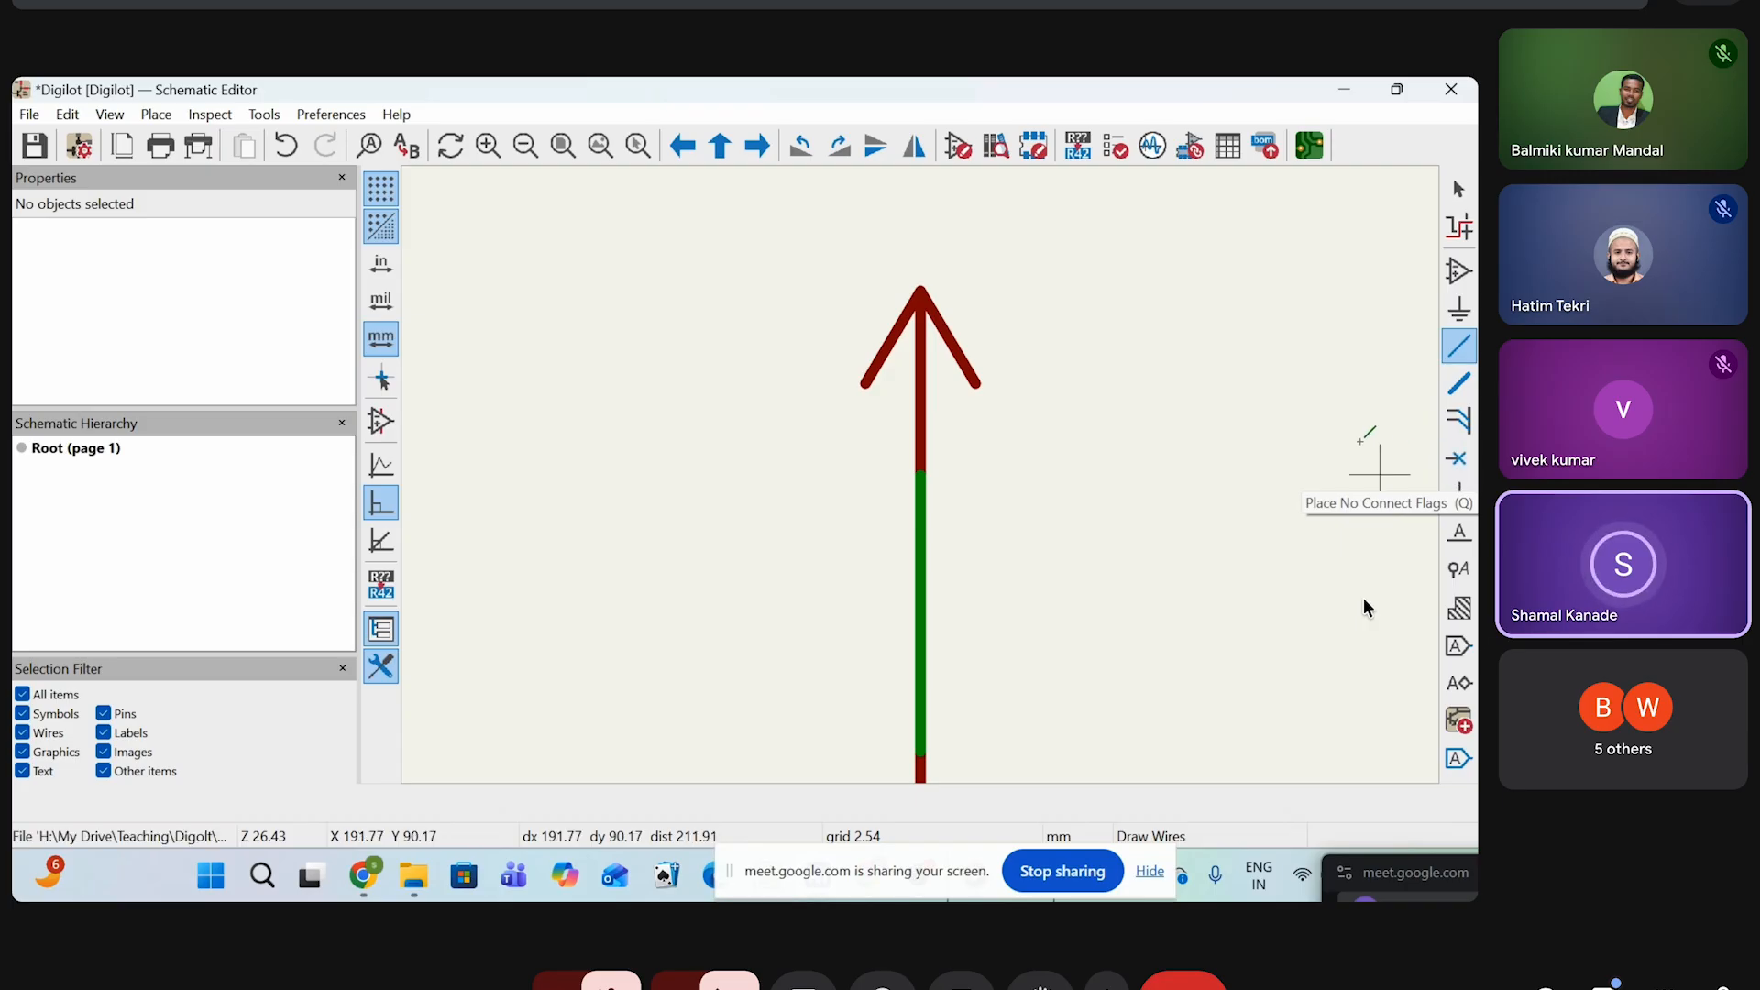
pyautogui.scroll(-5, 1380, 474)
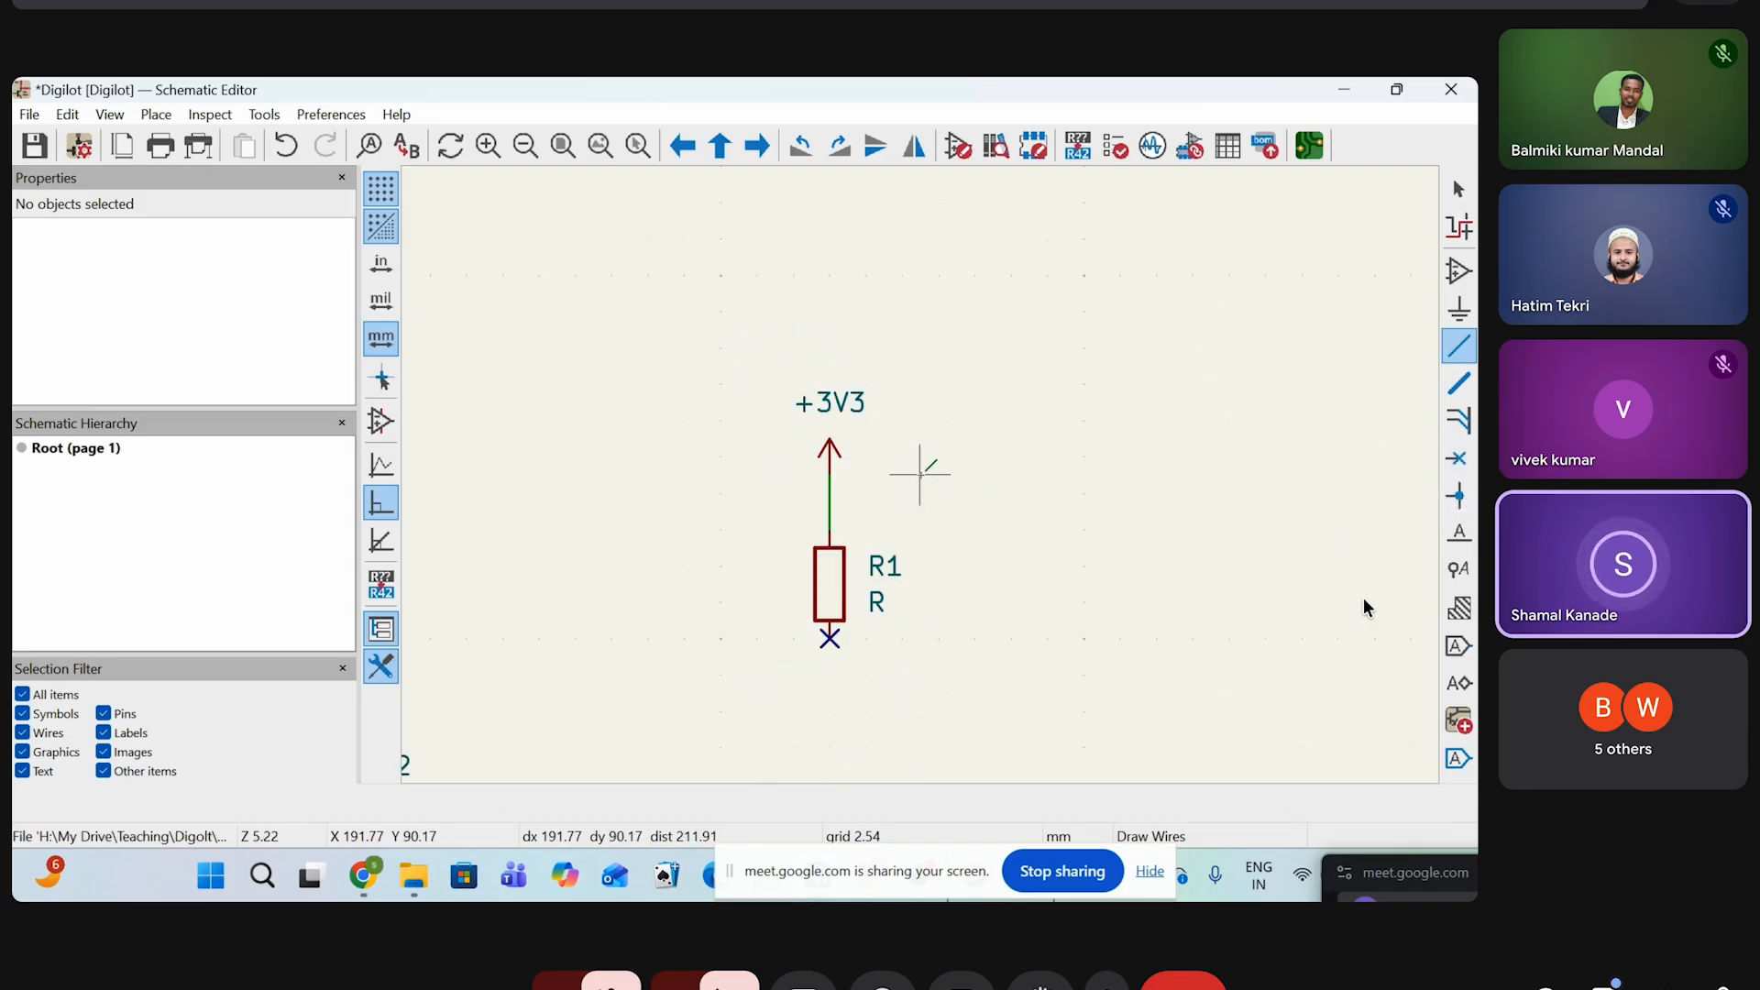
pyautogui.scroll(-1, 920, 474)
pyautogui.scroll(1, 920, 474)
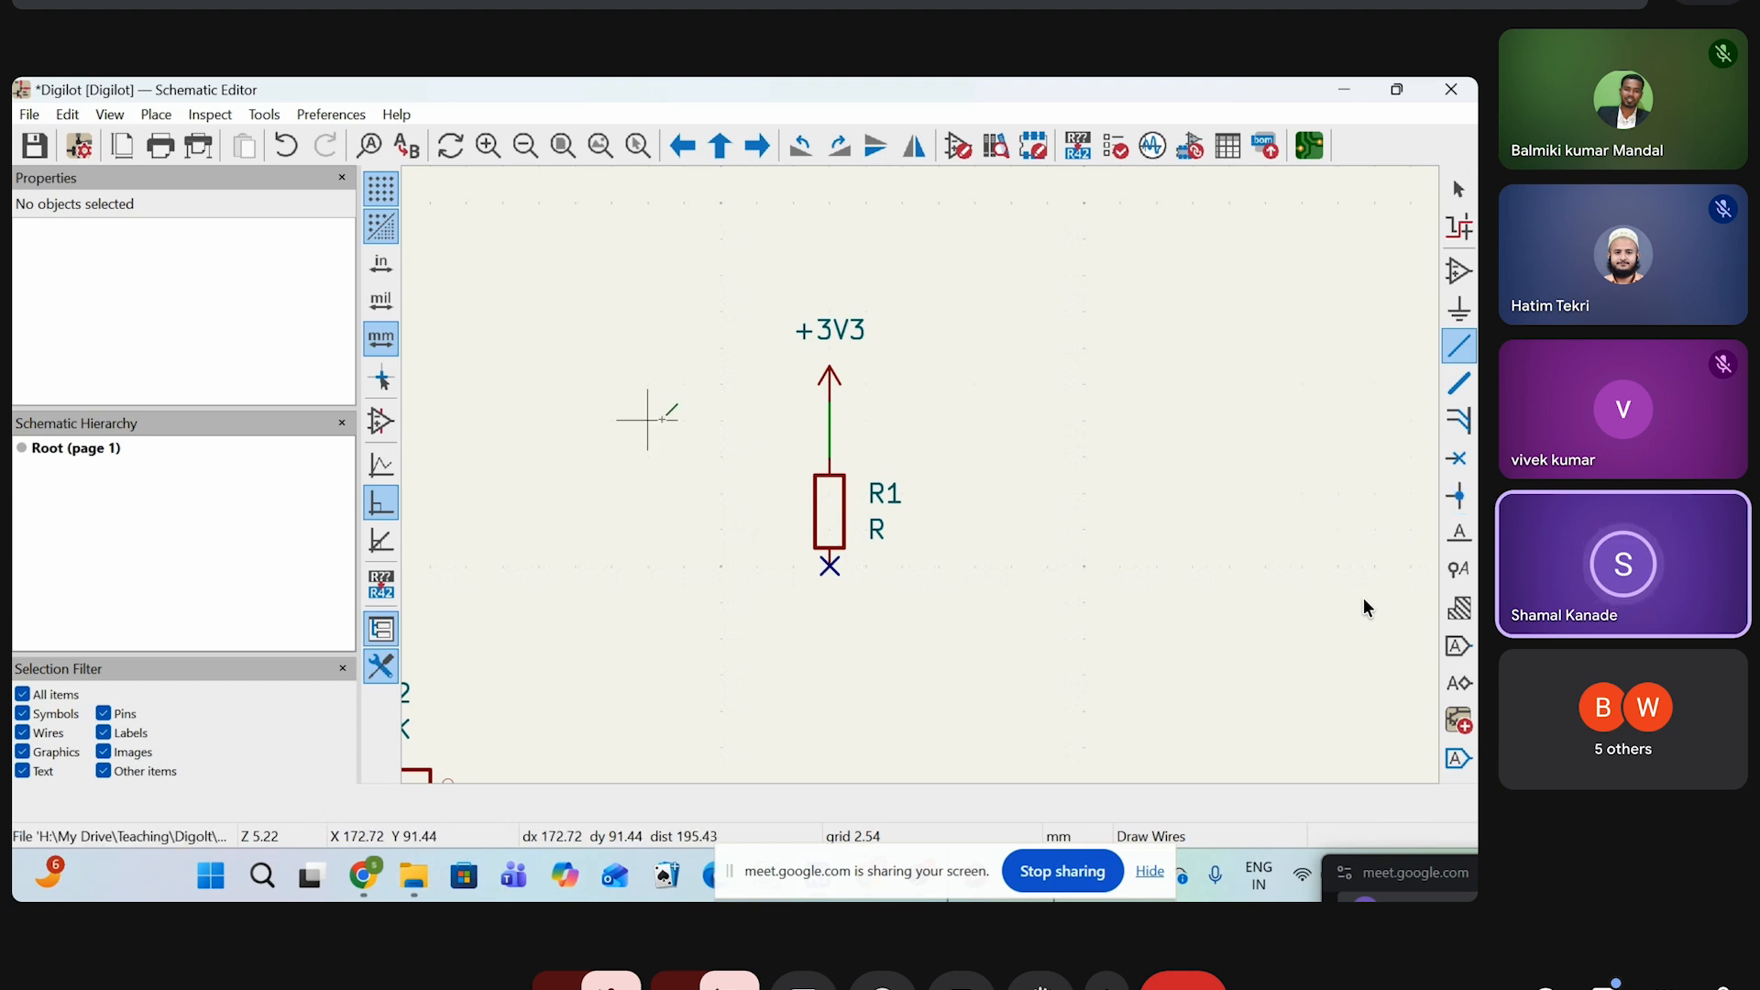
pyautogui.scroll(1, 738, 419)
pyautogui.scroll(-2, 919, 471)
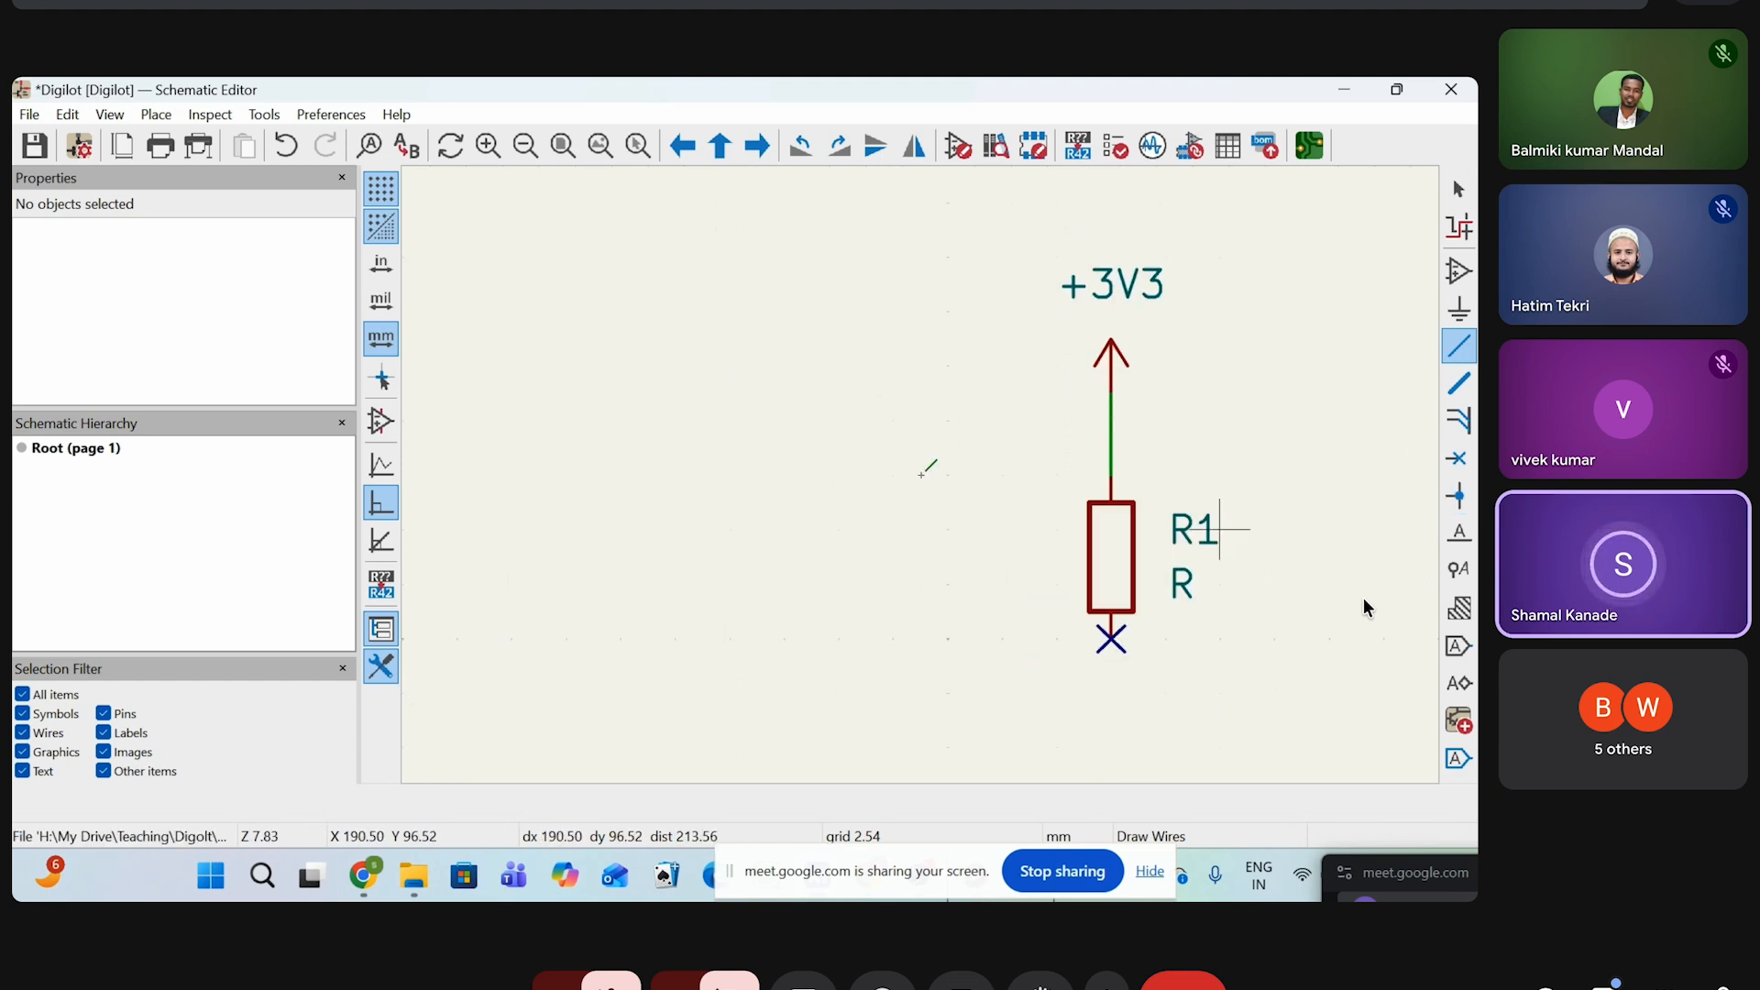
pyautogui.scroll(-2, 839, 506)
pyautogui.scroll(2, 839, 507)
pyautogui.scroll(-1, 915, 480)
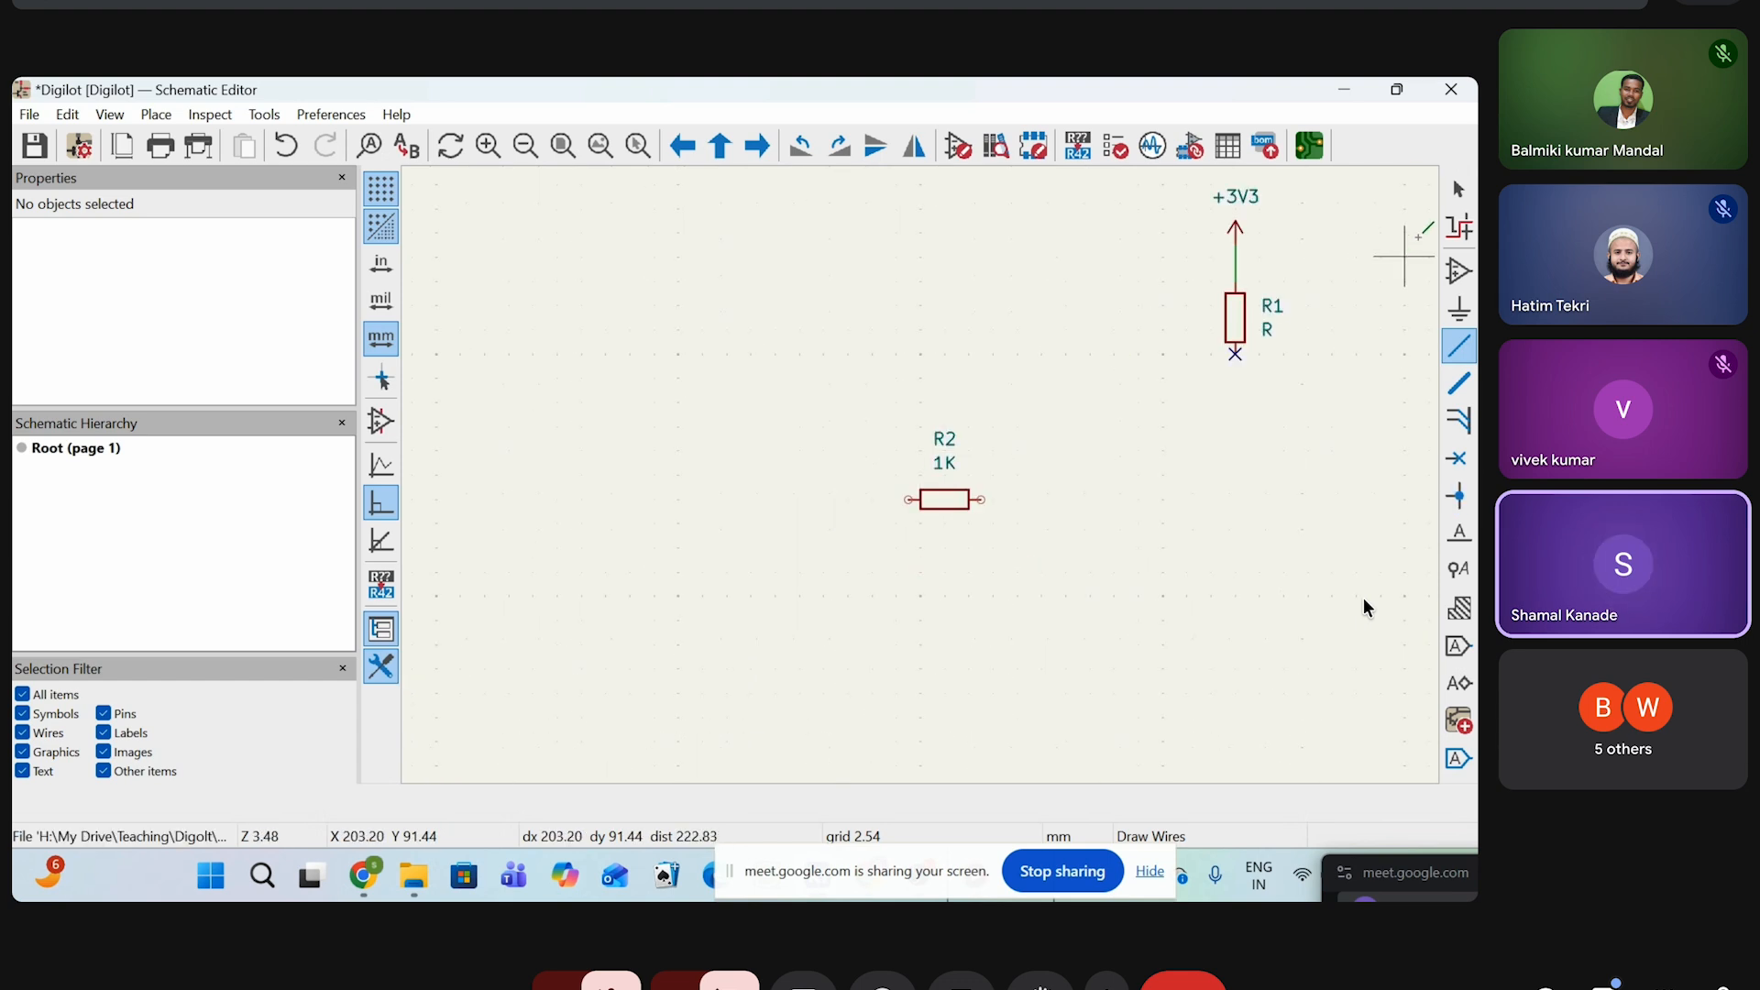
# Rotate R2 upright and move it to the left of R1 at the same height, at X 177.80 mm
pyautogui.click(1459, 190)
pyautogui.scroll(3, 1000, 459)
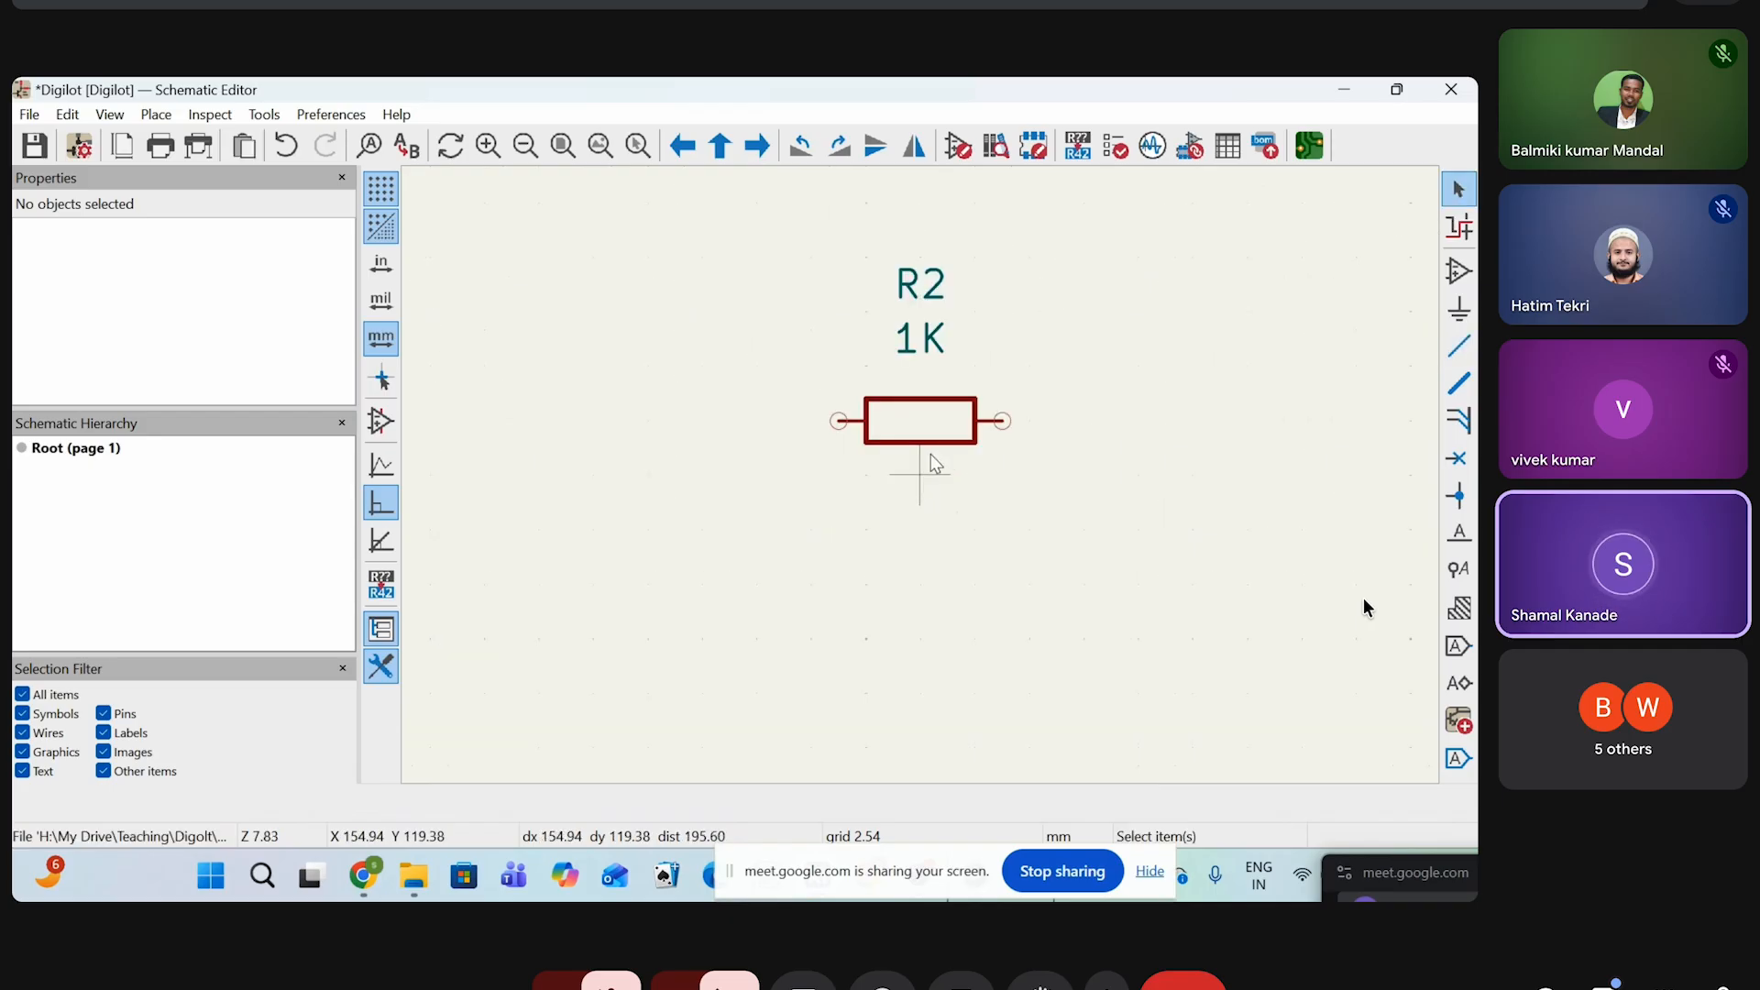
pyautogui.press('m')
pyautogui.scroll(-3, 921, 369)
pyautogui.scroll(2, 952, 412)
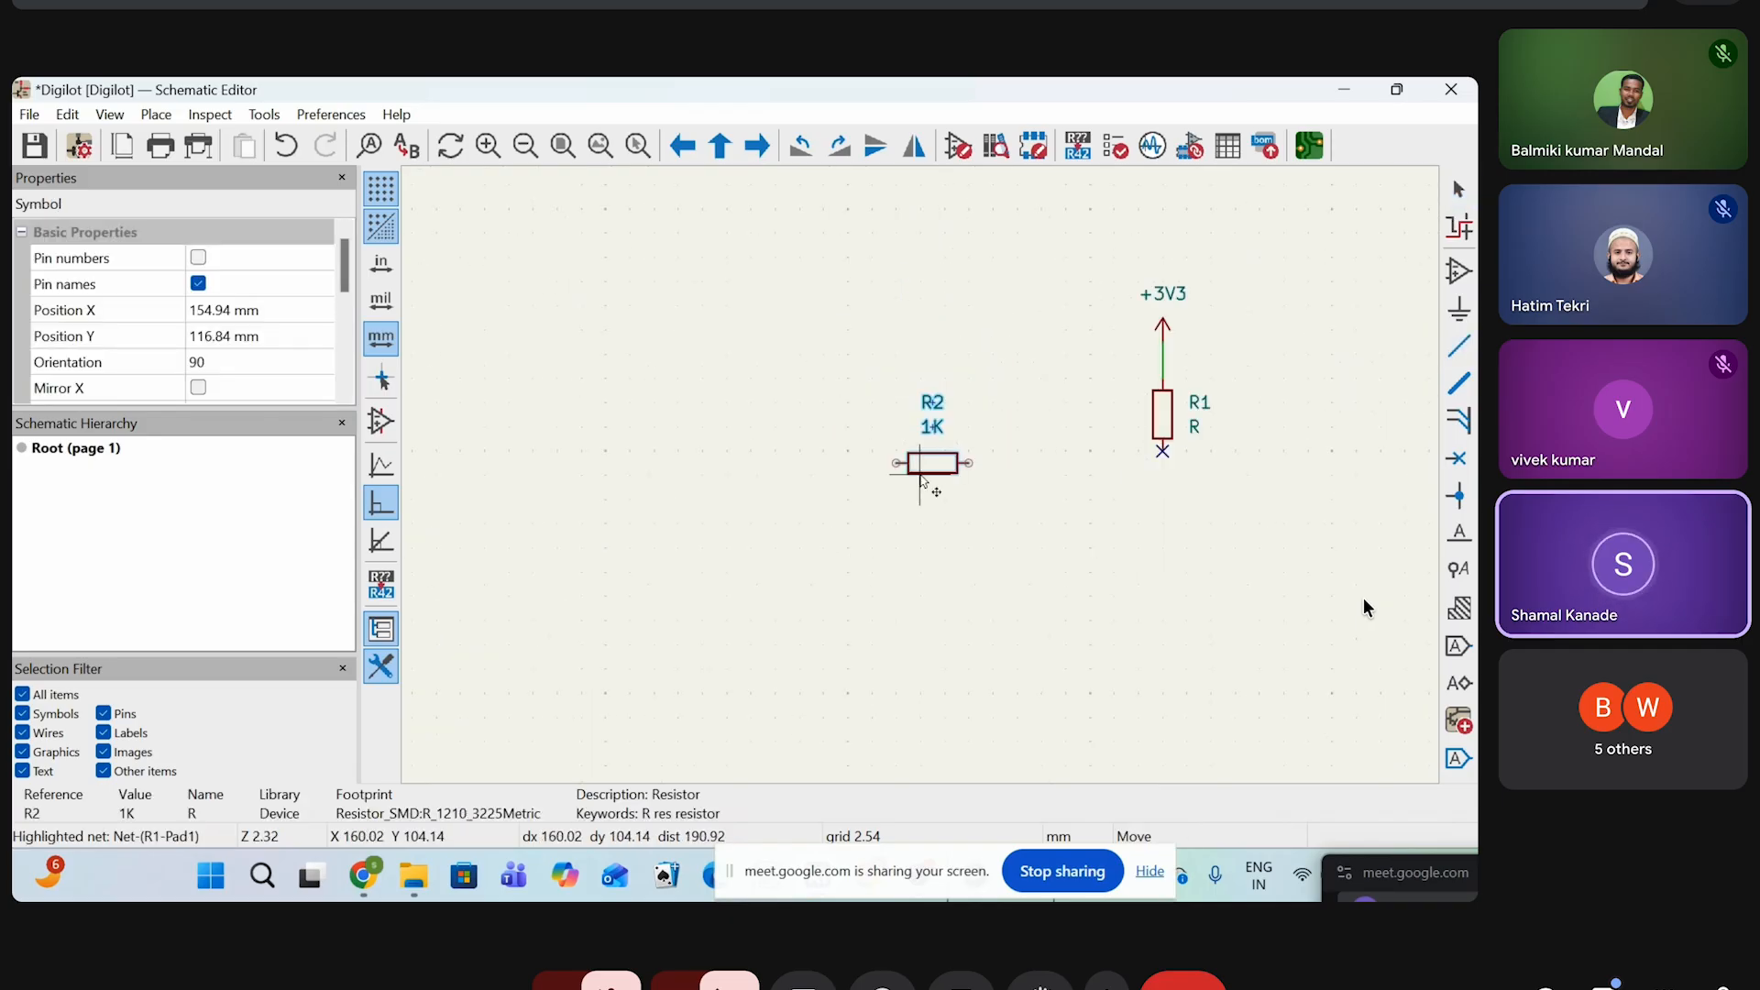
pyautogui.scroll(-3, 921, 480)
pyautogui.scroll(2, 921, 480)
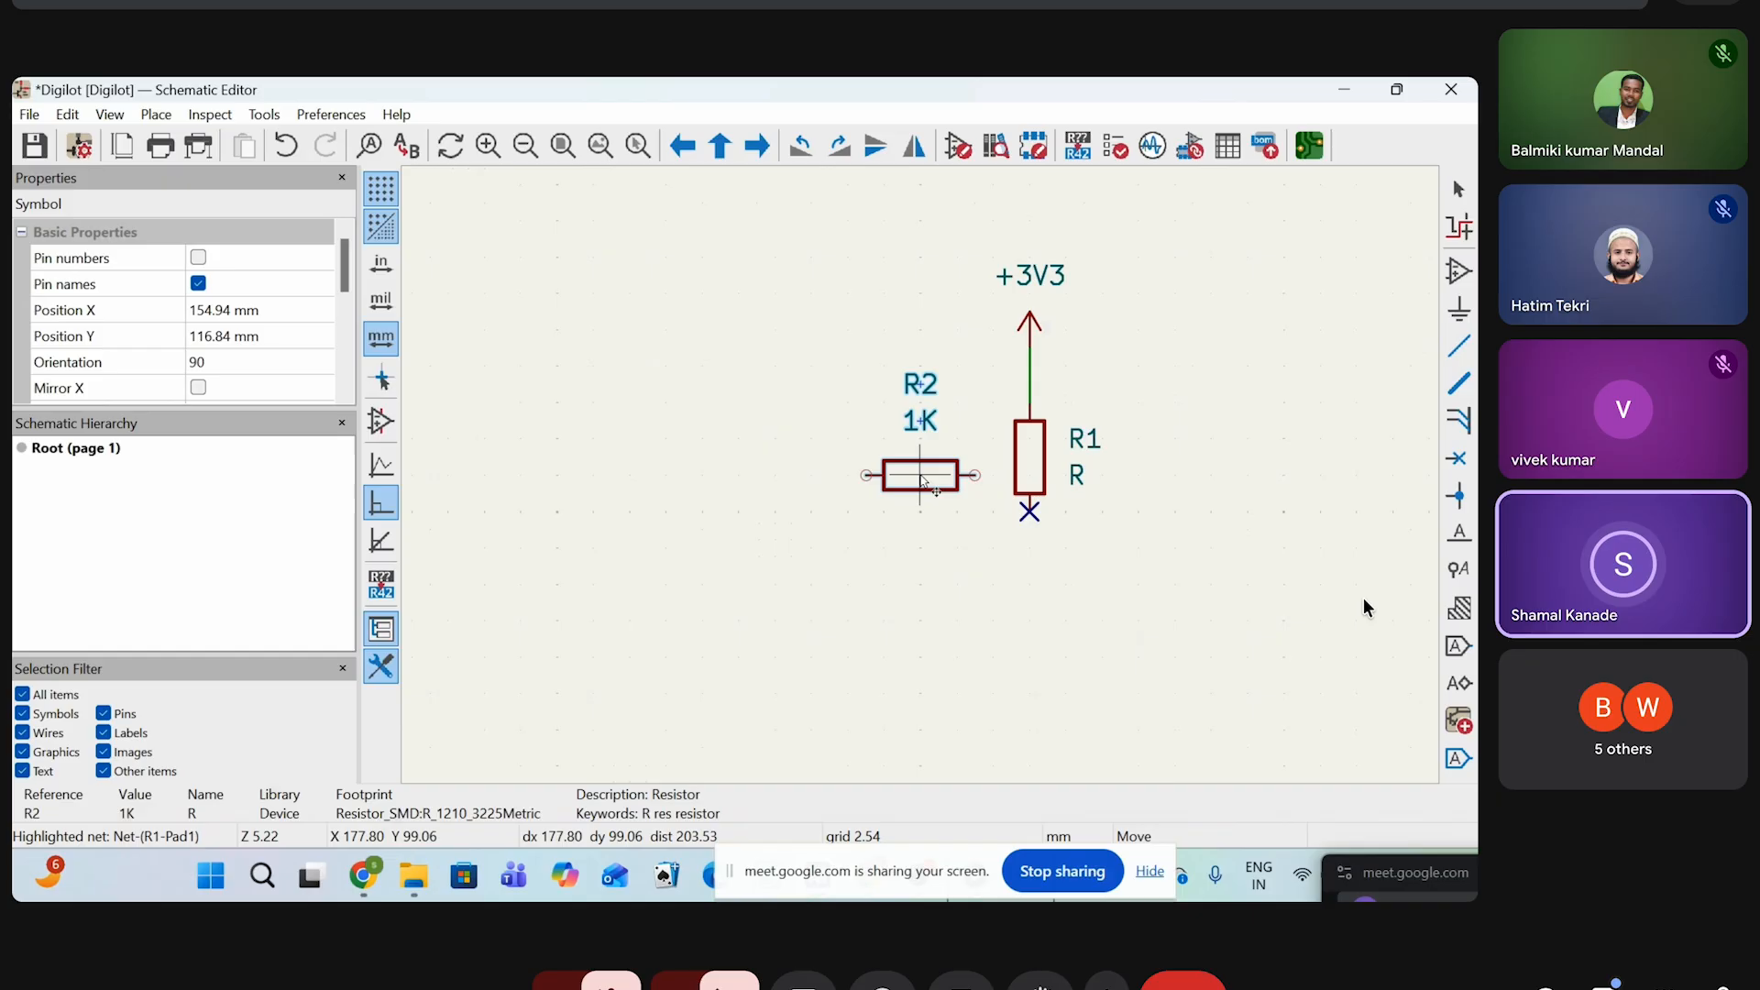
pyautogui.press('r')
pyautogui.scroll(3, 921, 473)
pyautogui.click(921, 434)
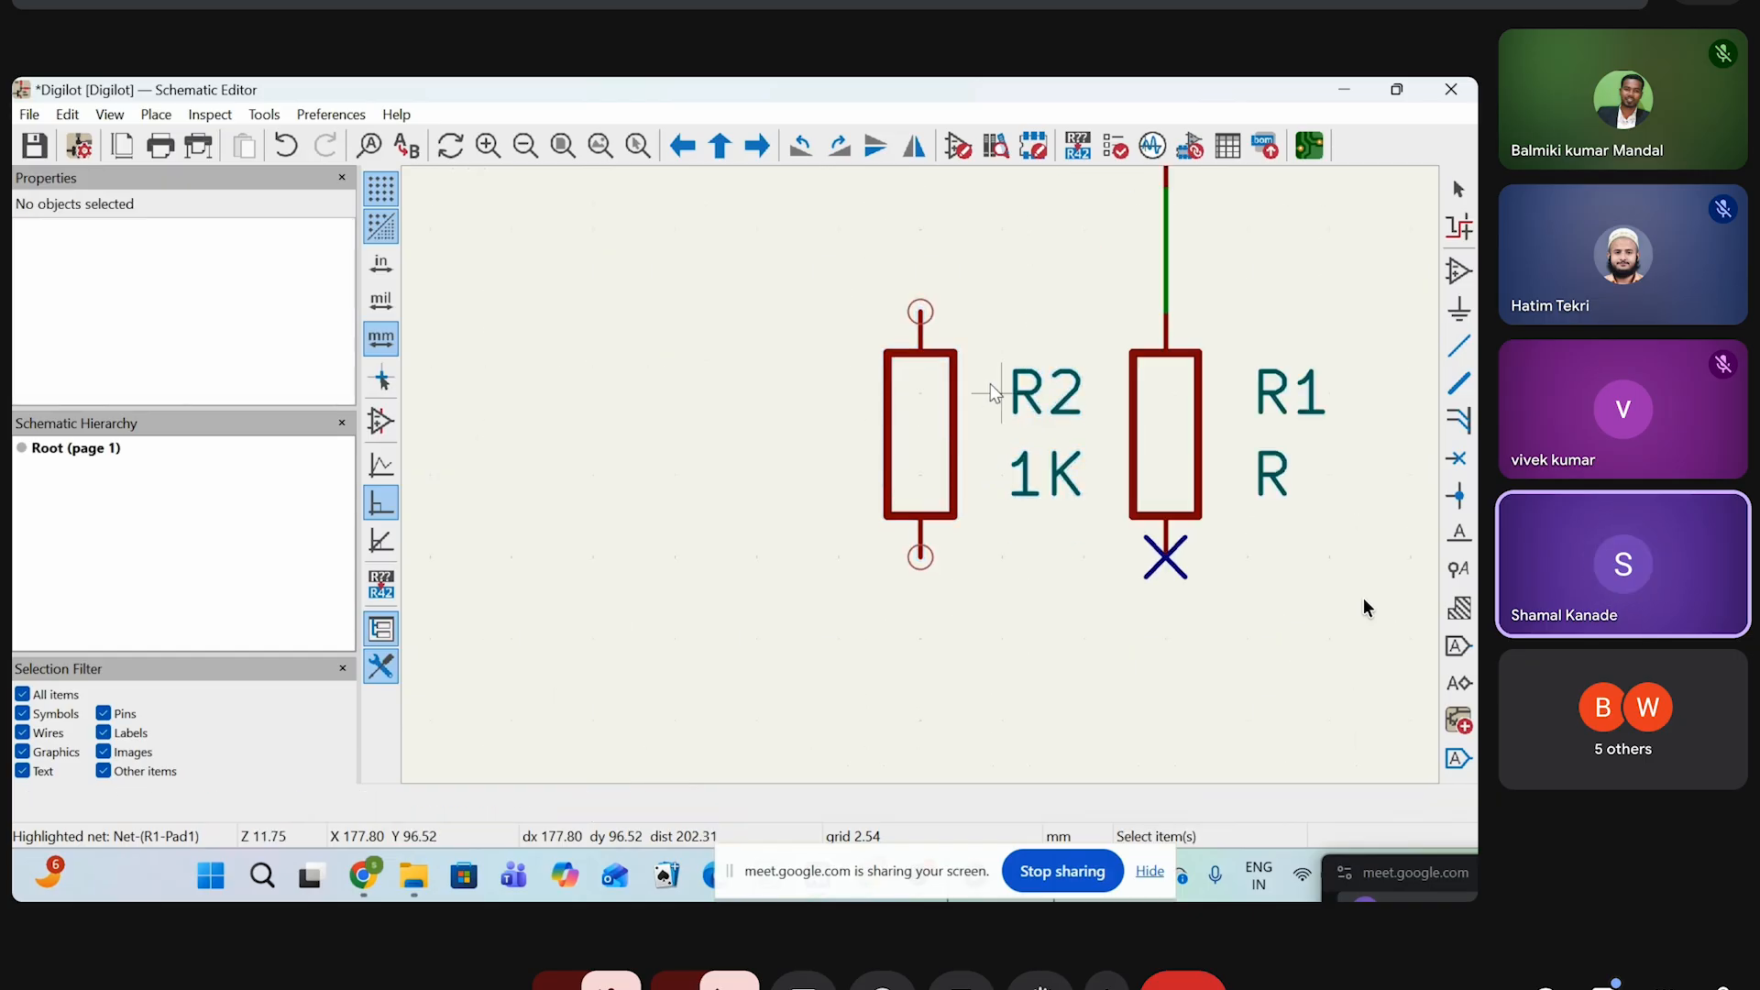
# Wire R2's upper pin up and across to the vertical wire between +3V3 and R1, cancelling the extra segment
pyautogui.click(1459, 346)
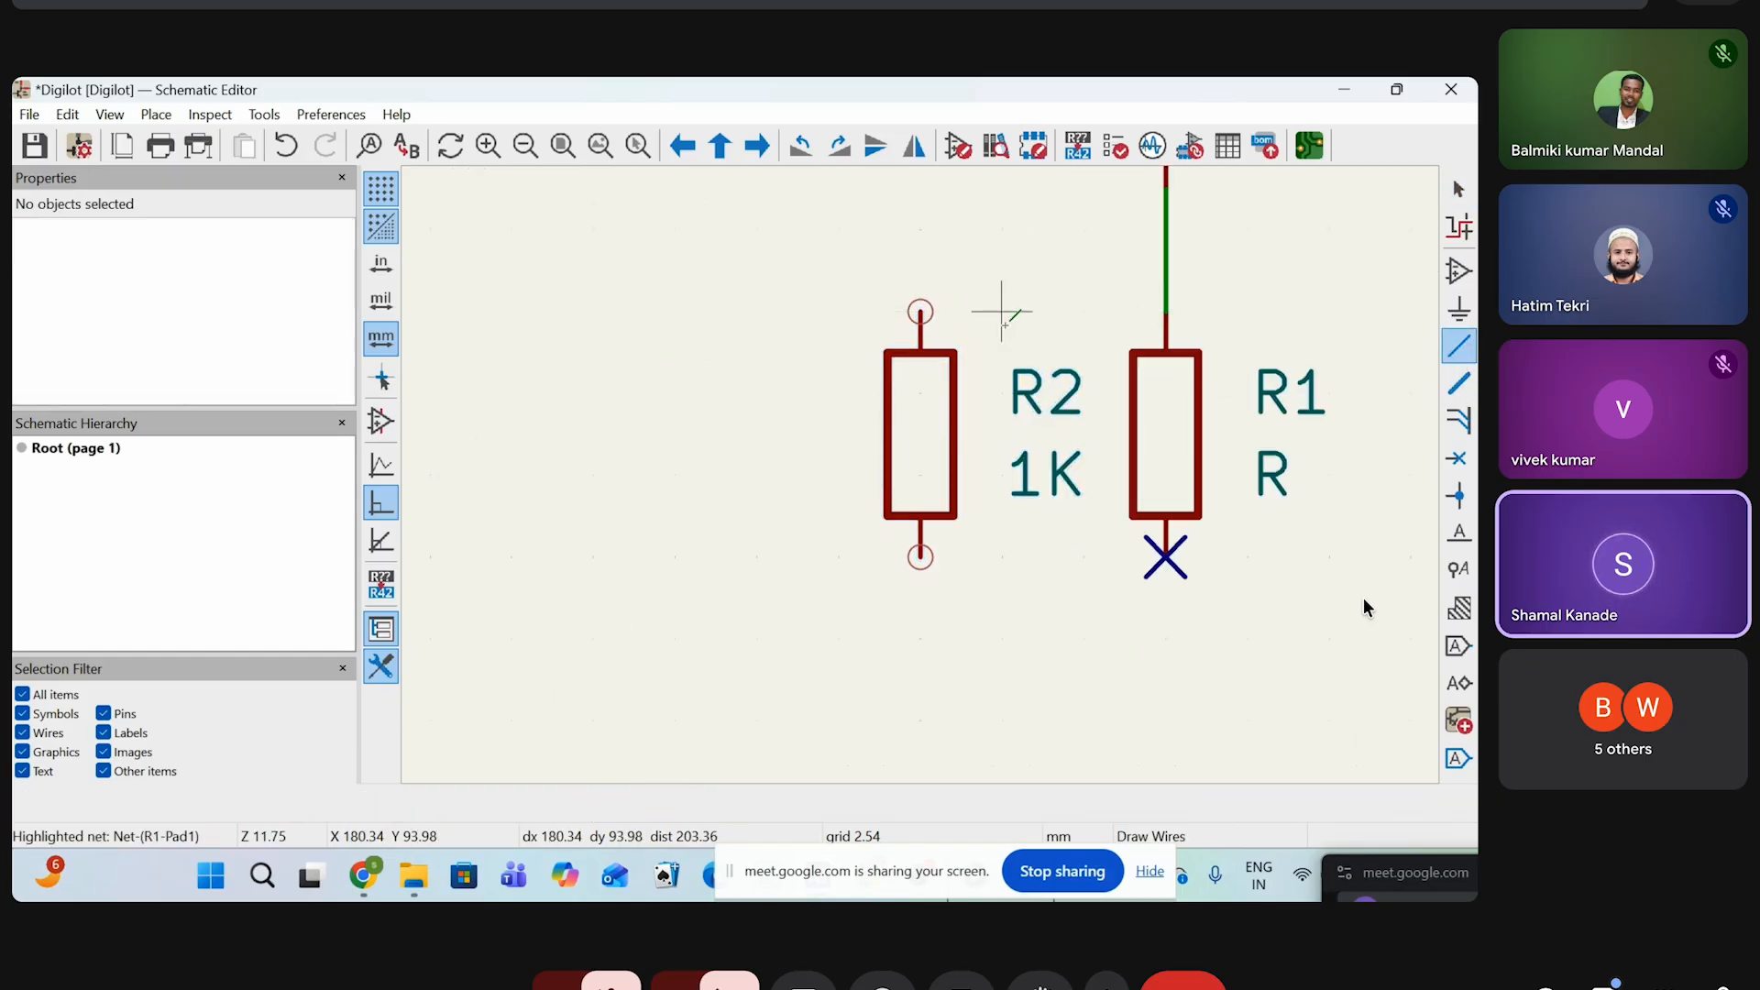
pyautogui.click(921, 311)
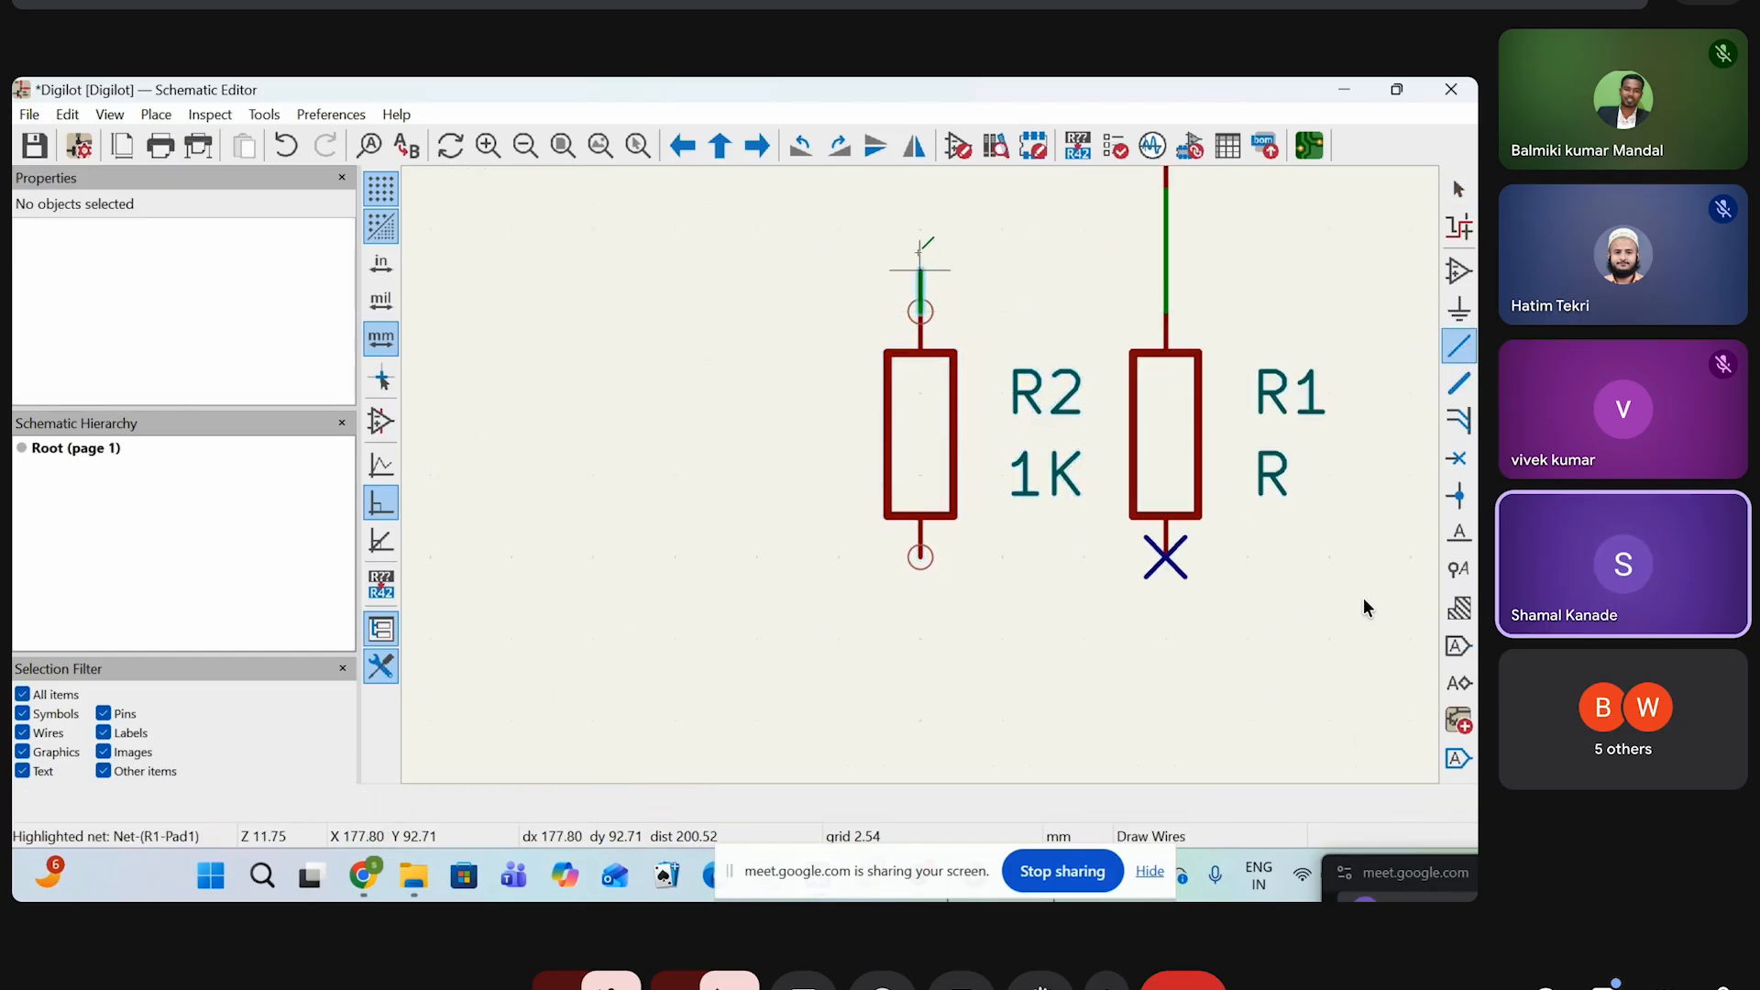
pyautogui.click(1165, 230)
pyautogui.click(1165, 229)
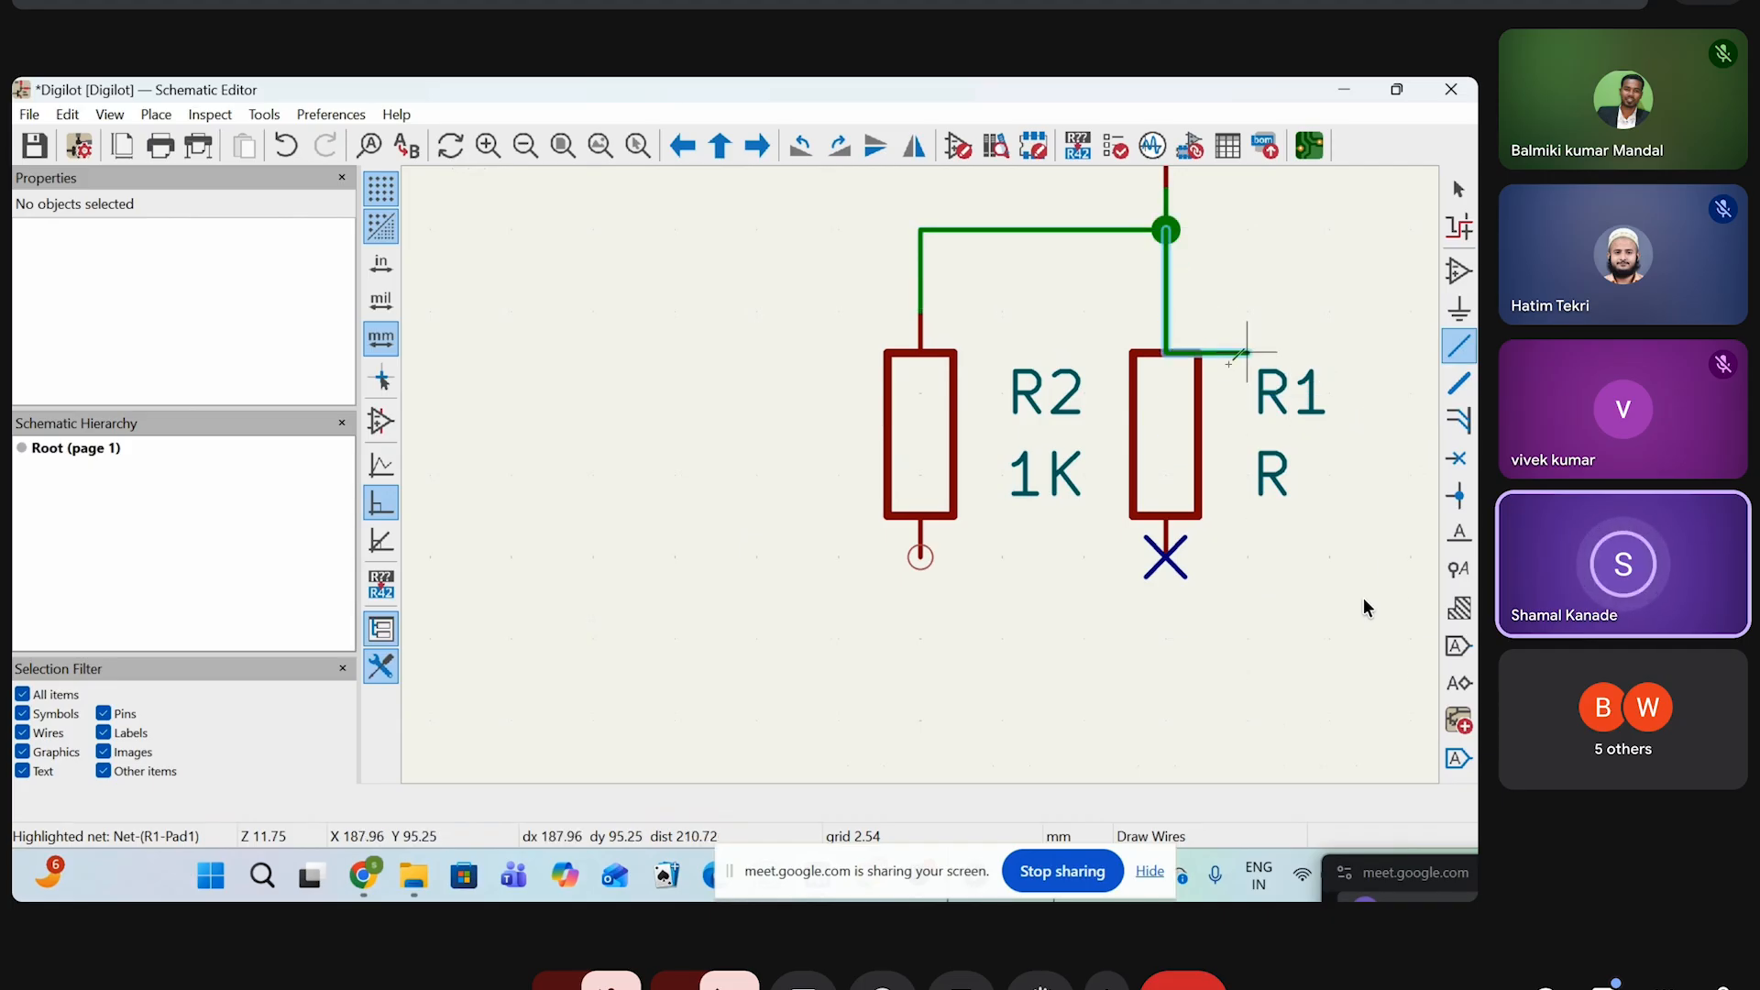
pyautogui.rightClick(1184, 361)
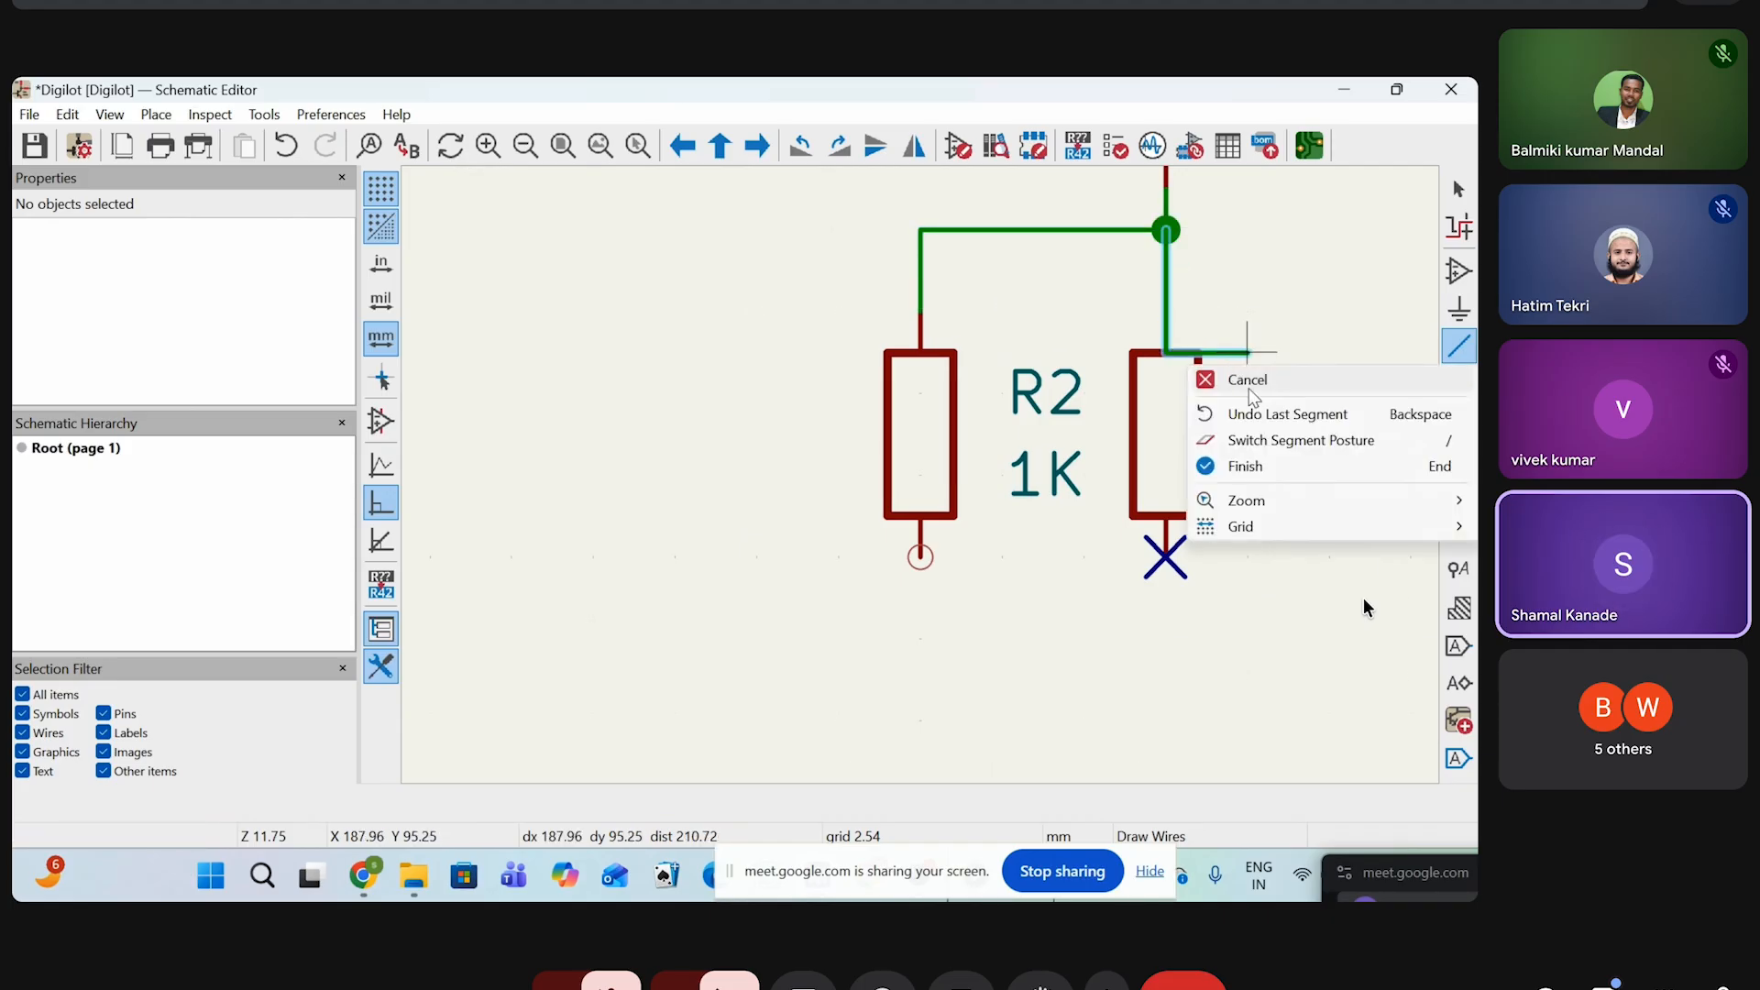
pyautogui.click(1247, 377)
pyautogui.click(1459, 496)
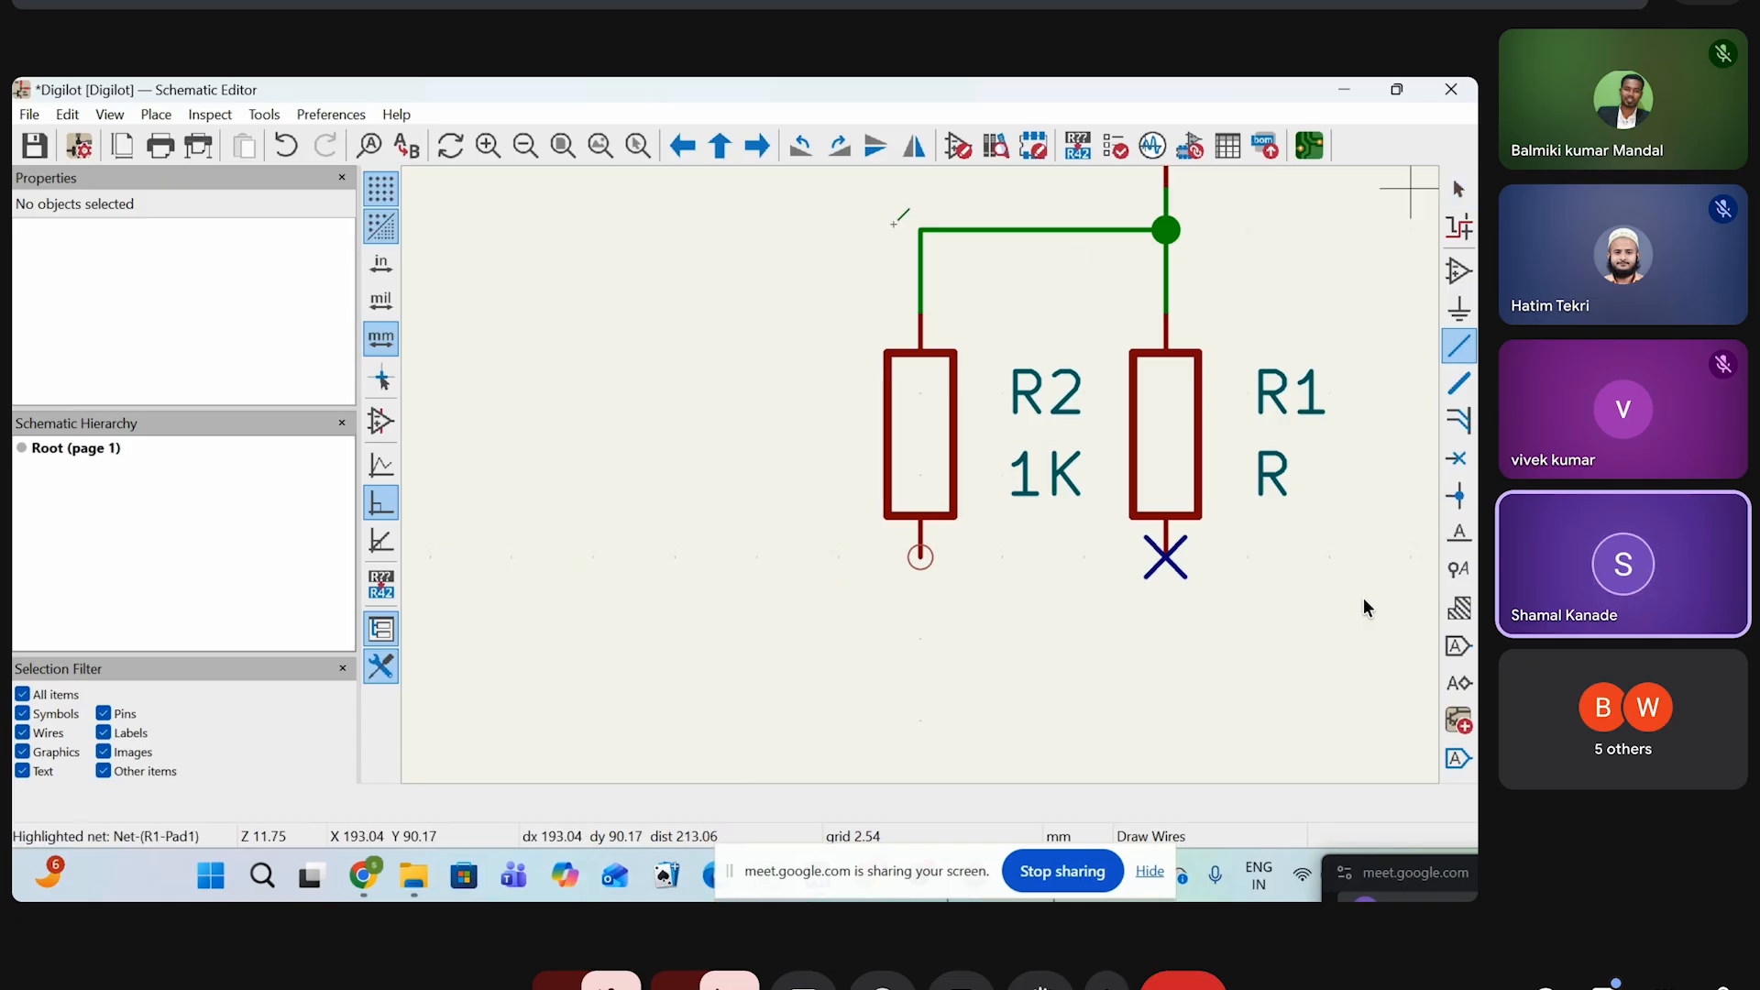
# Delete the junction dot where R2's wire meets the vertical wire between +3V3 and R1
pyautogui.click(1459, 189)
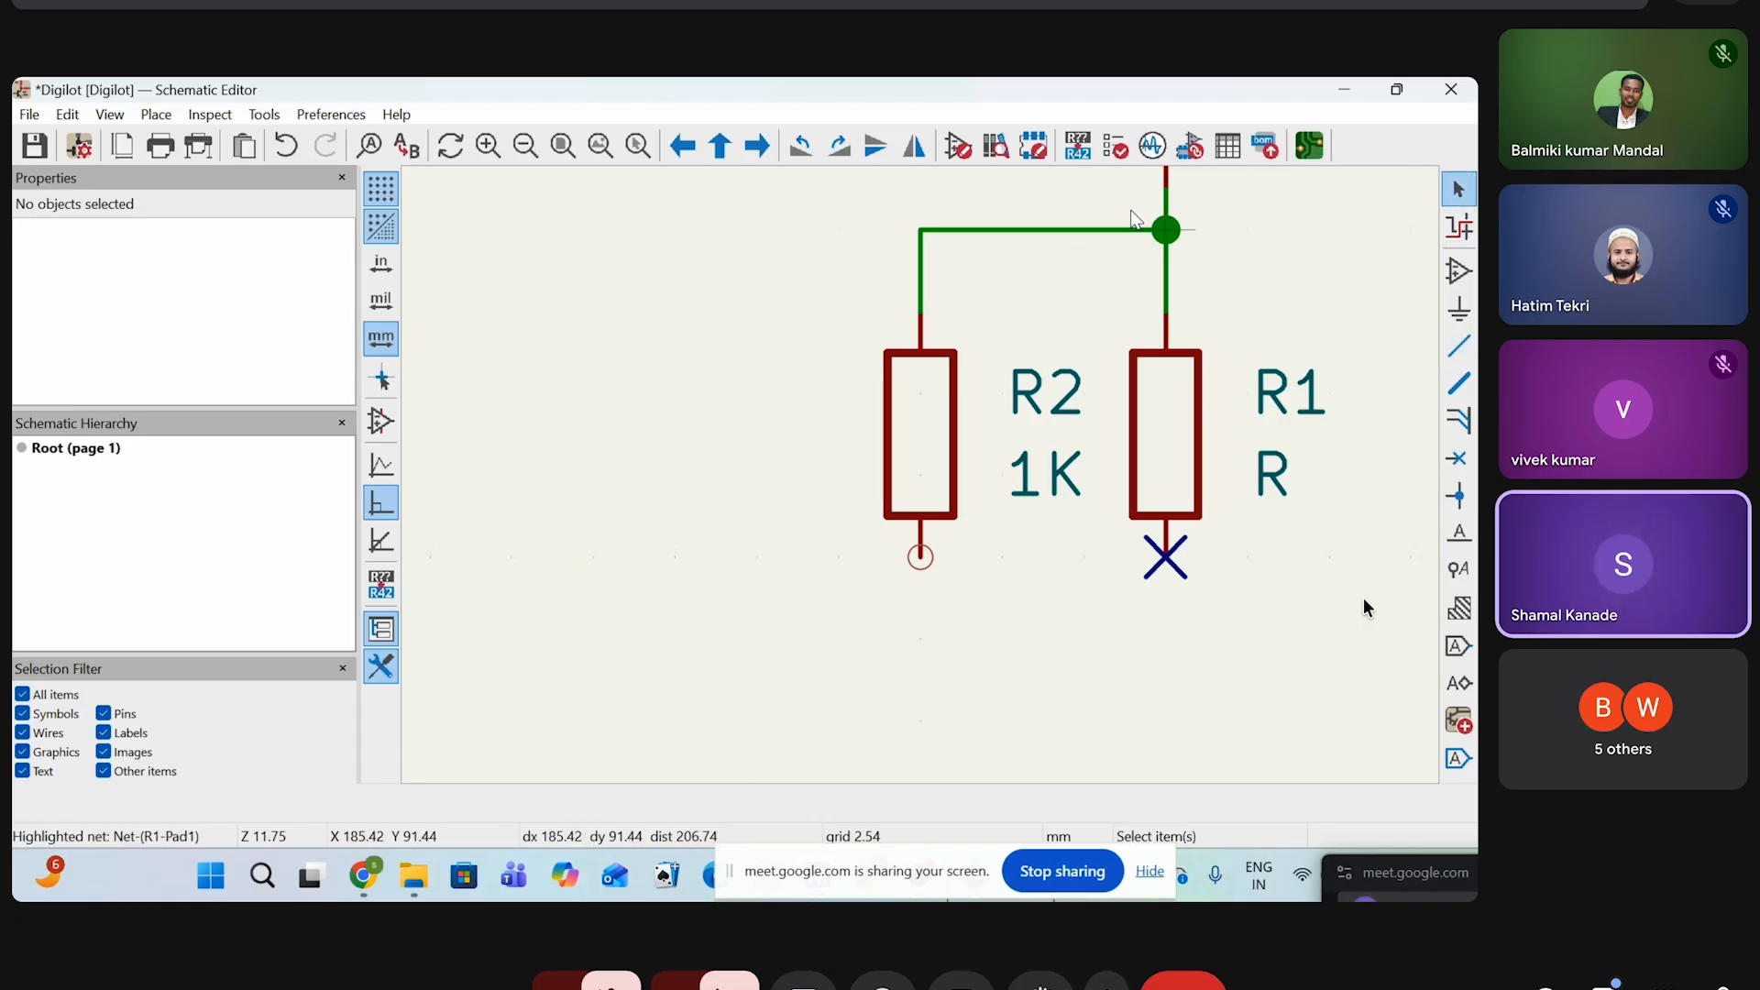
pyautogui.scroll(4, 1134, 218)
pyautogui.moveTo(817, 399); pyautogui.dragTo(1003, 539)
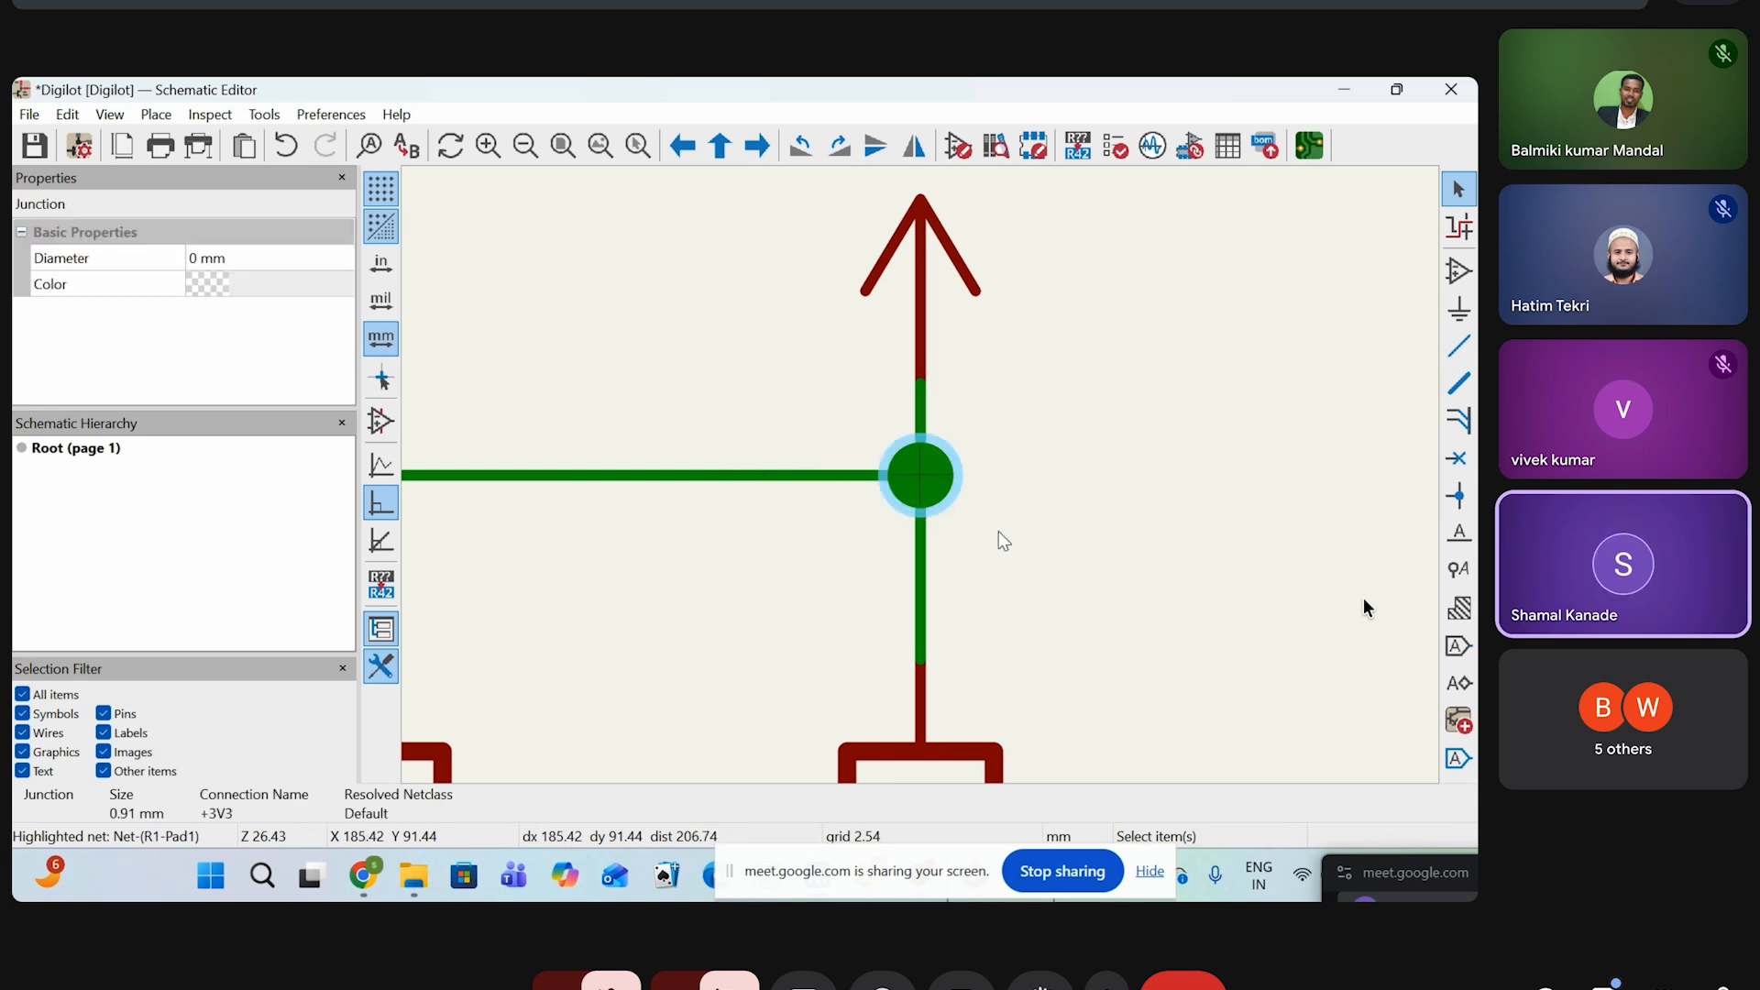
pyautogui.press('Delete')
pyautogui.scroll(-2, 956, 492)
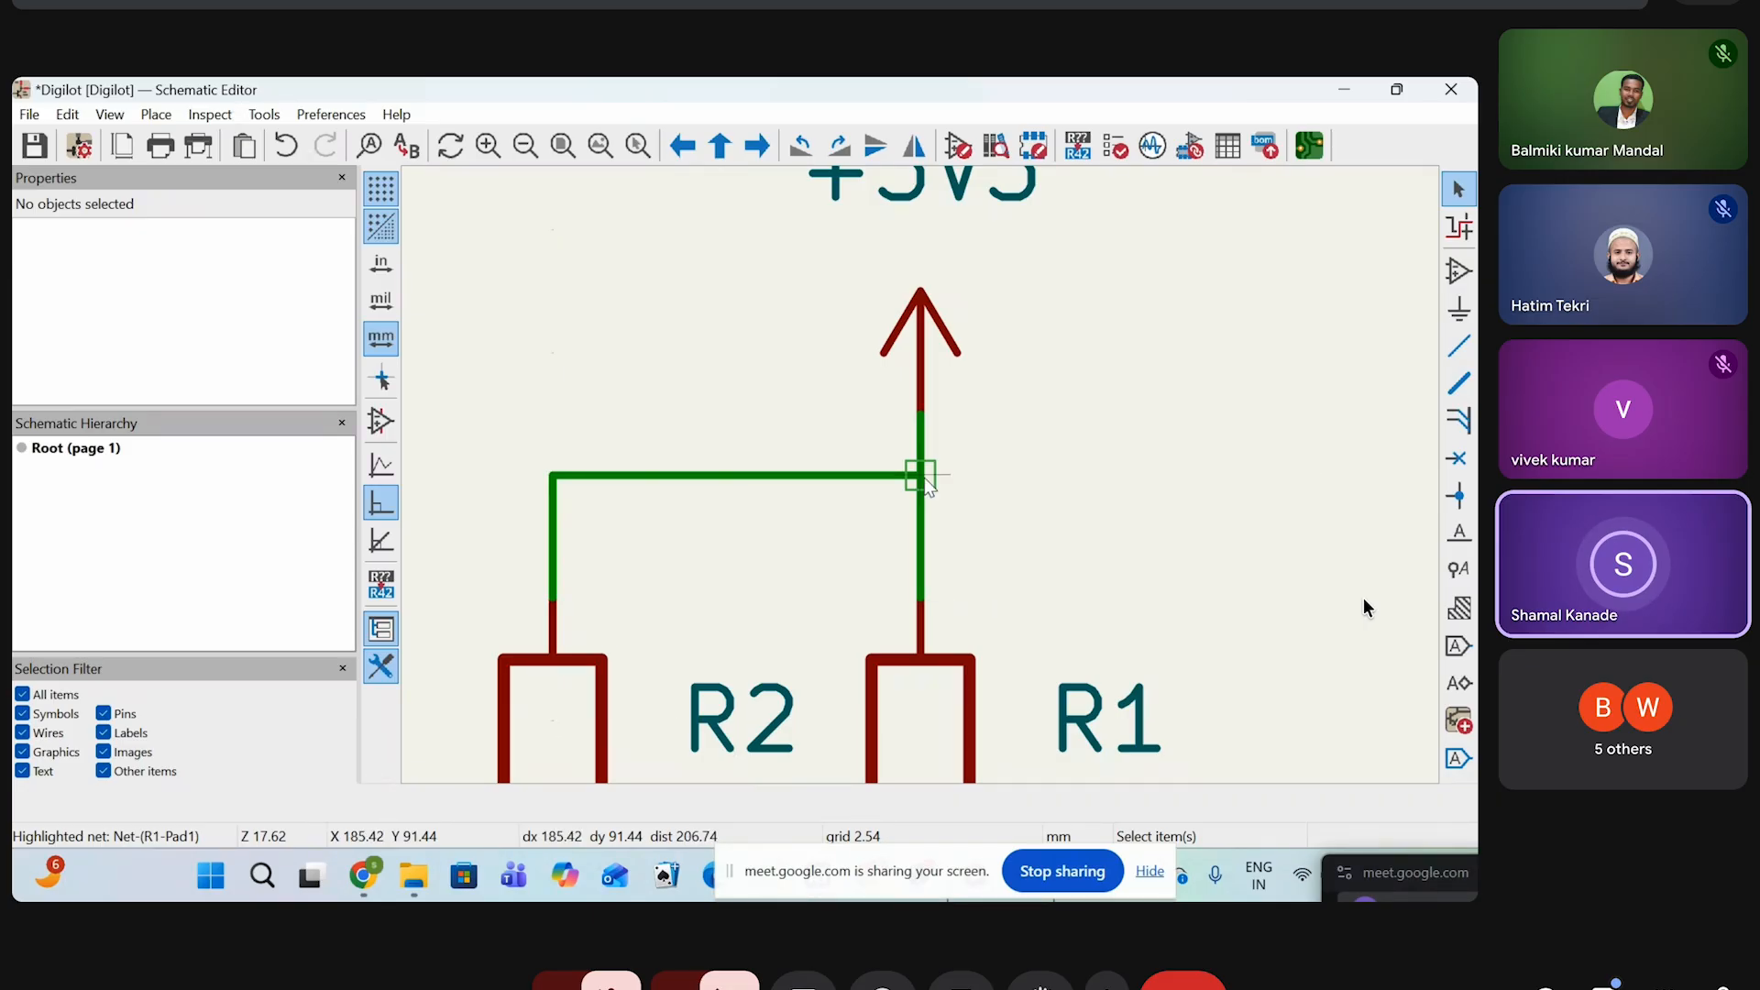
pyautogui.scroll(4, 938, 498)
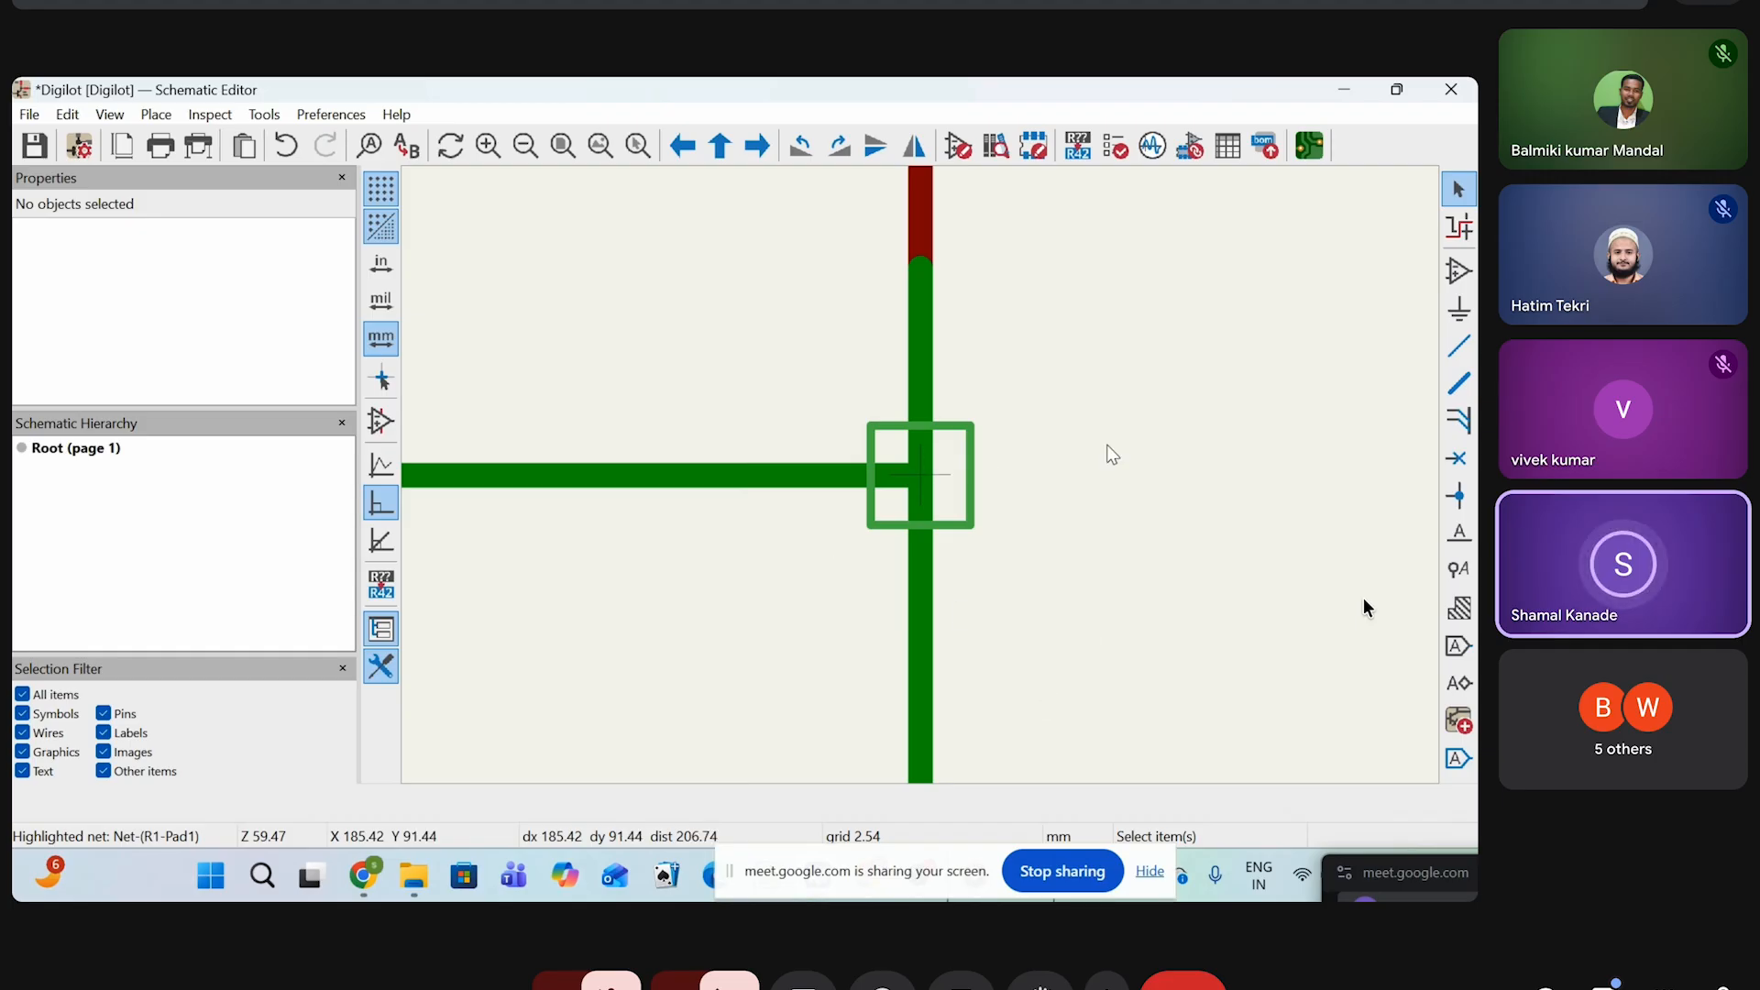
# Place a junction where R2's horizontal wire meets the +3V3 to R1 wire, and end junction placement
pyautogui.click(1459, 496)
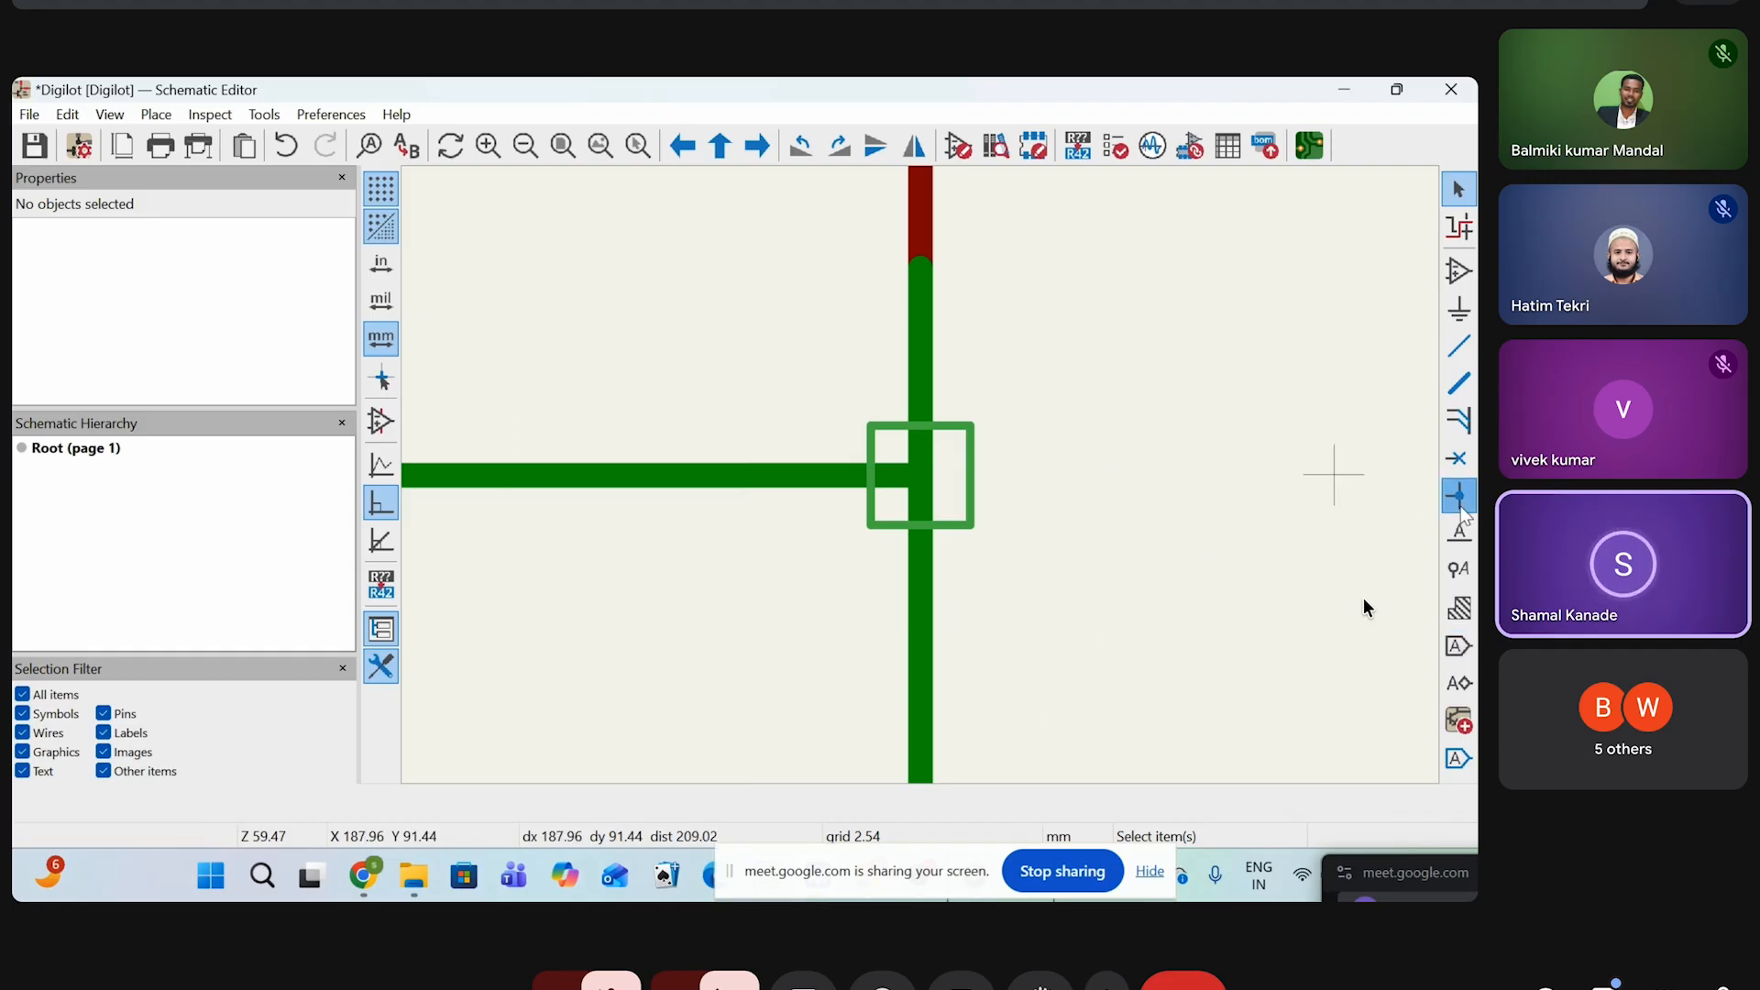
pyautogui.click(920, 476)
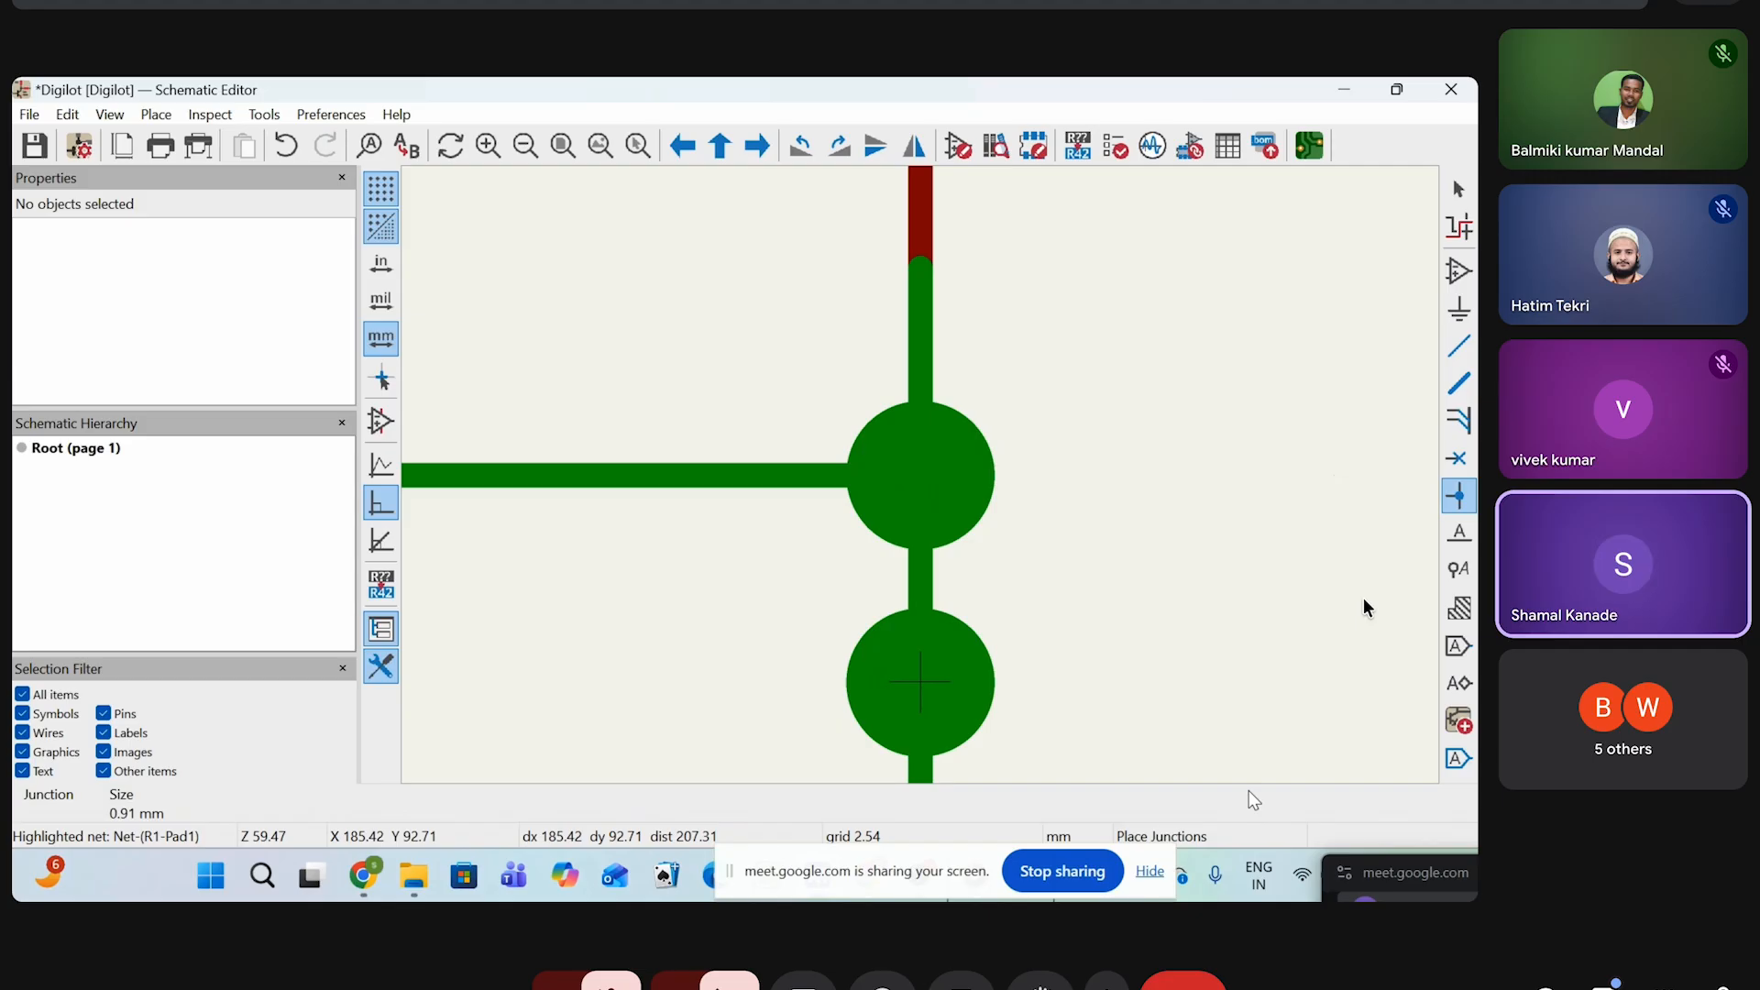
pyautogui.scroll(-5, 879, 442)
pyautogui.rightClick(877, 442)
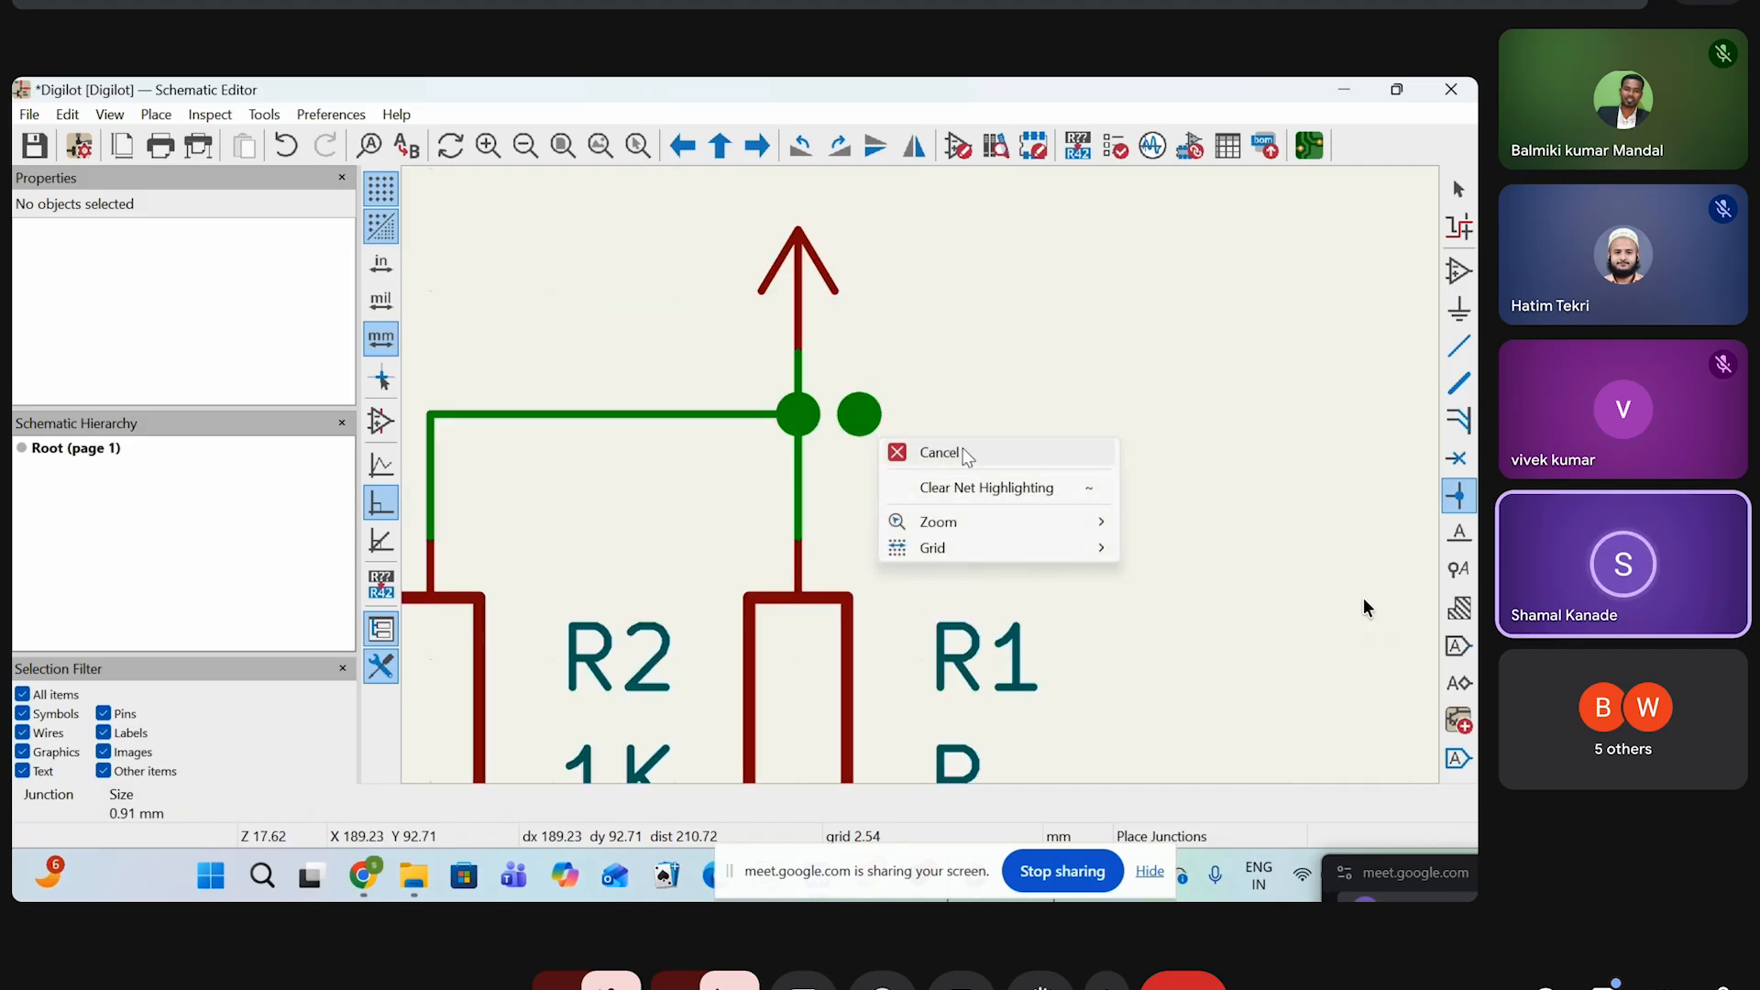
pyautogui.click(928, 453)
# Select the junction between R2's wire and the +3V3 wire and examine its properties
pyautogui.scroll(3, 972, 477)
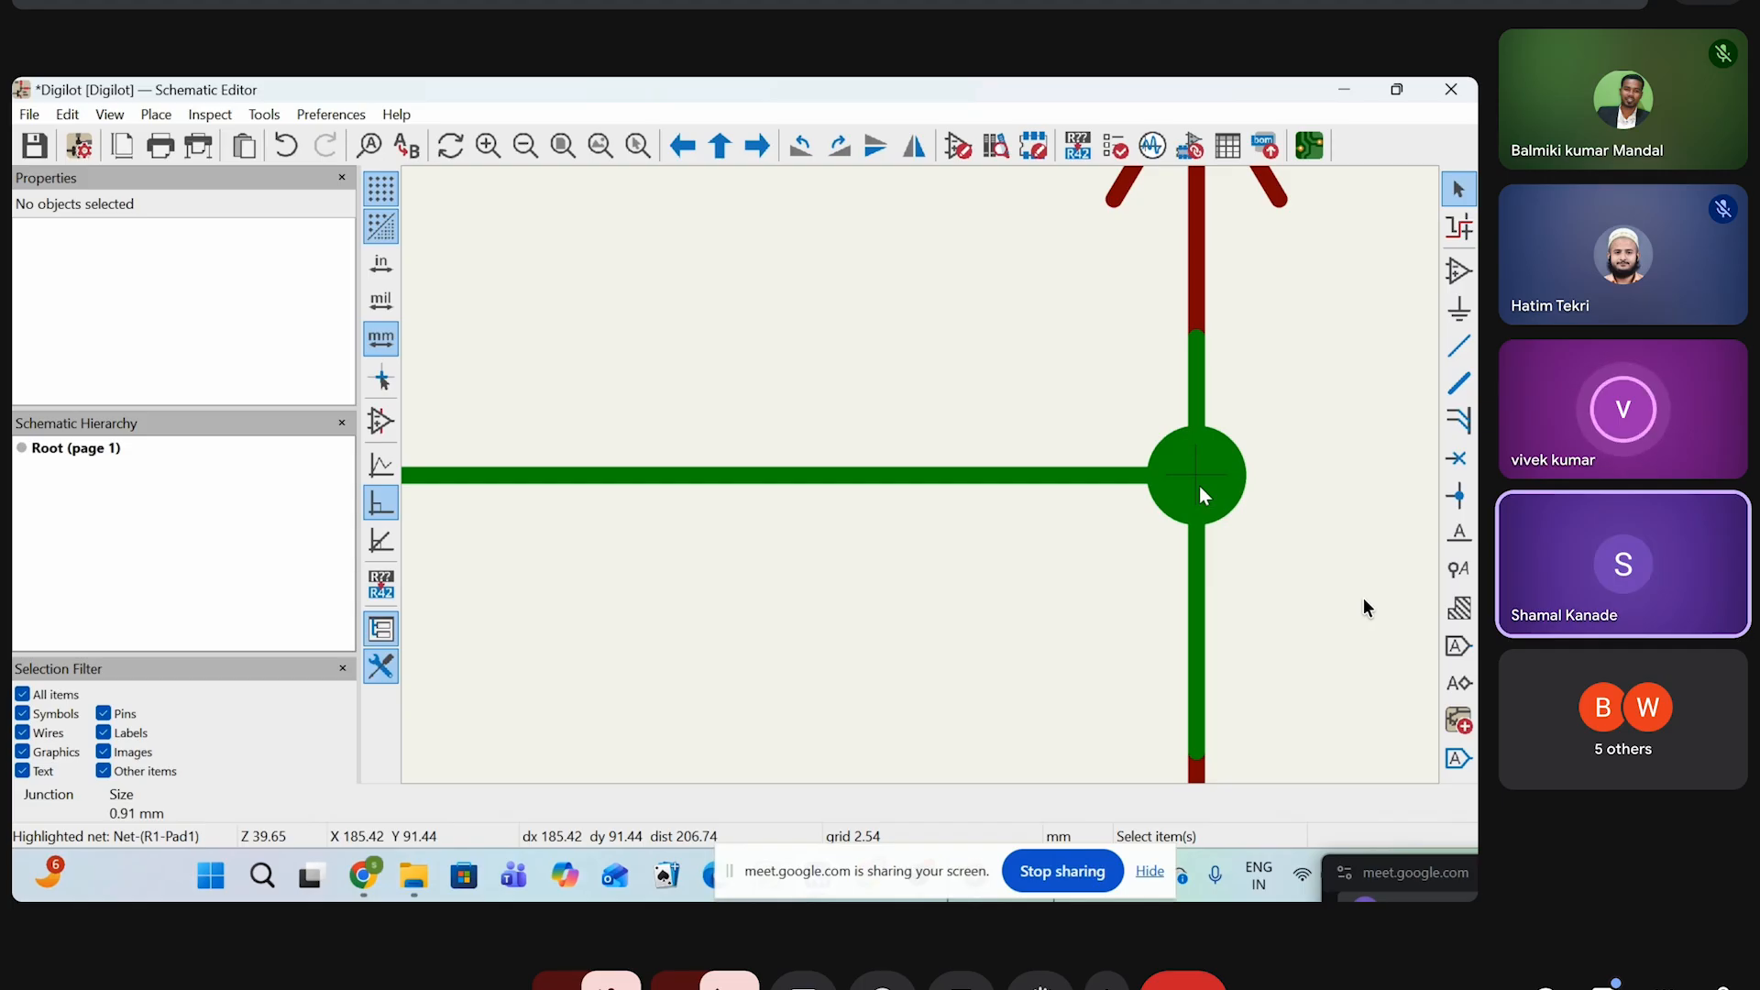
pyautogui.scroll(-2, 1196, 486)
pyautogui.scroll(2, 920, 475)
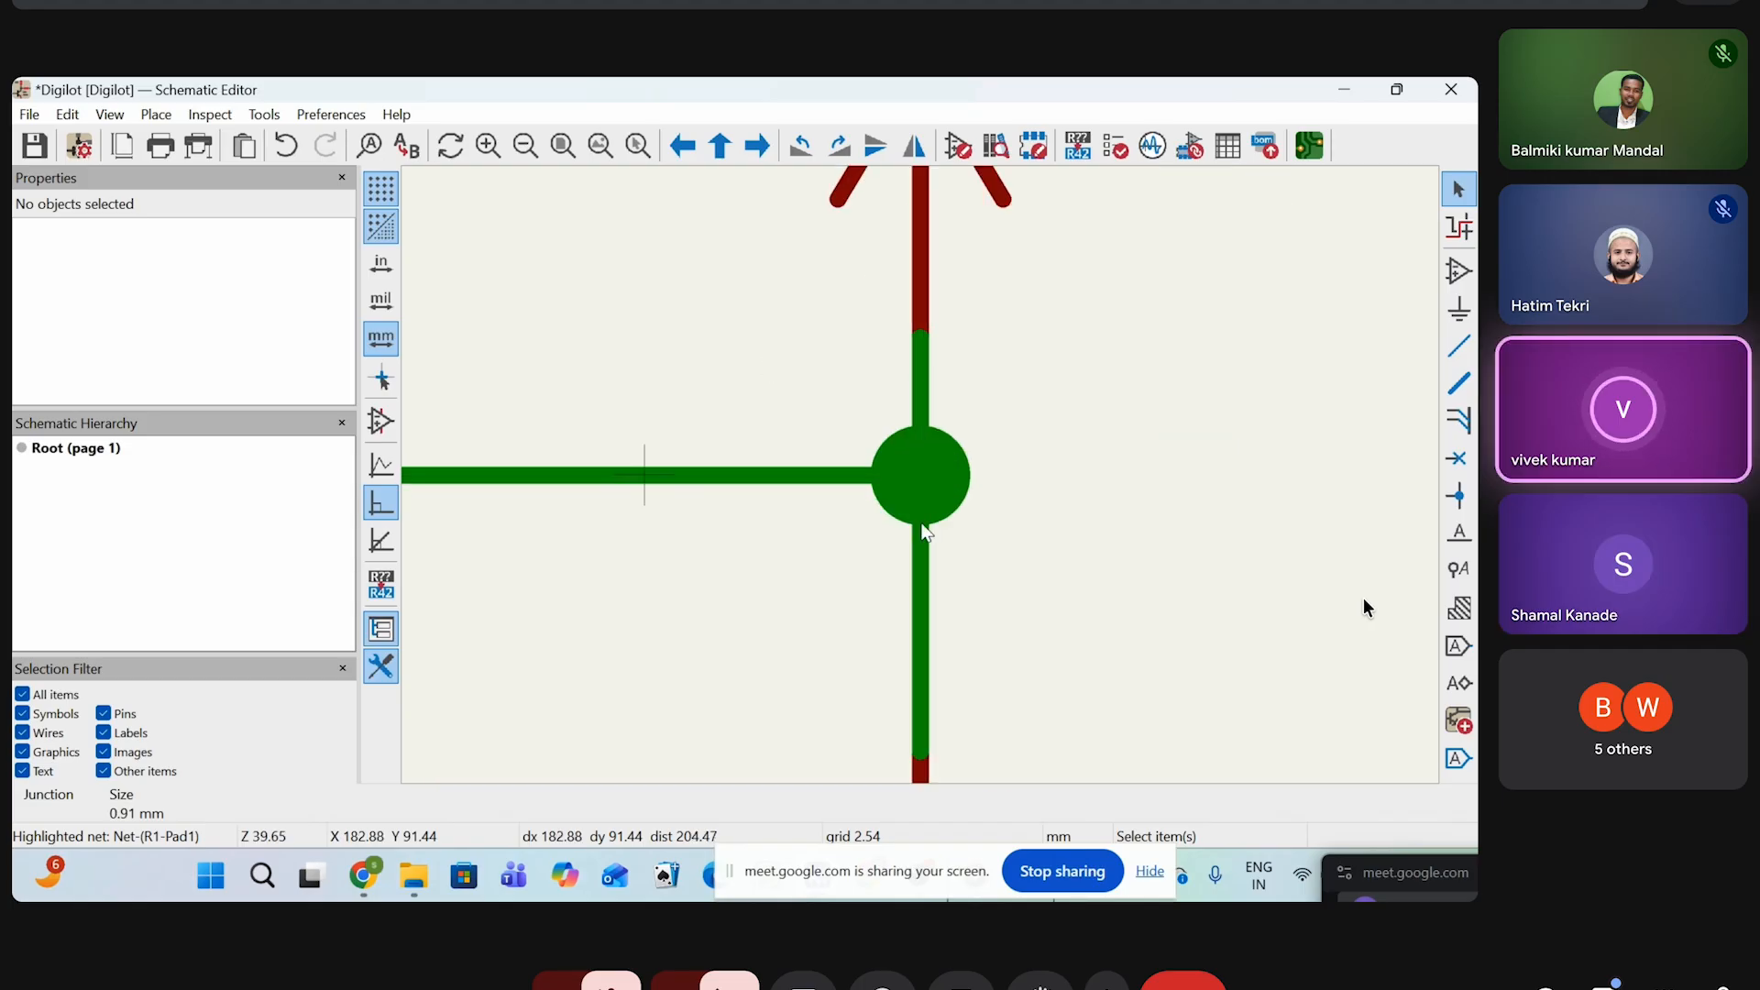
pyautogui.moveTo(868, 479); pyautogui.dragTo(1049, 574)
pyautogui.click(937, 492)
pyautogui.scroll(-2, 937, 491)
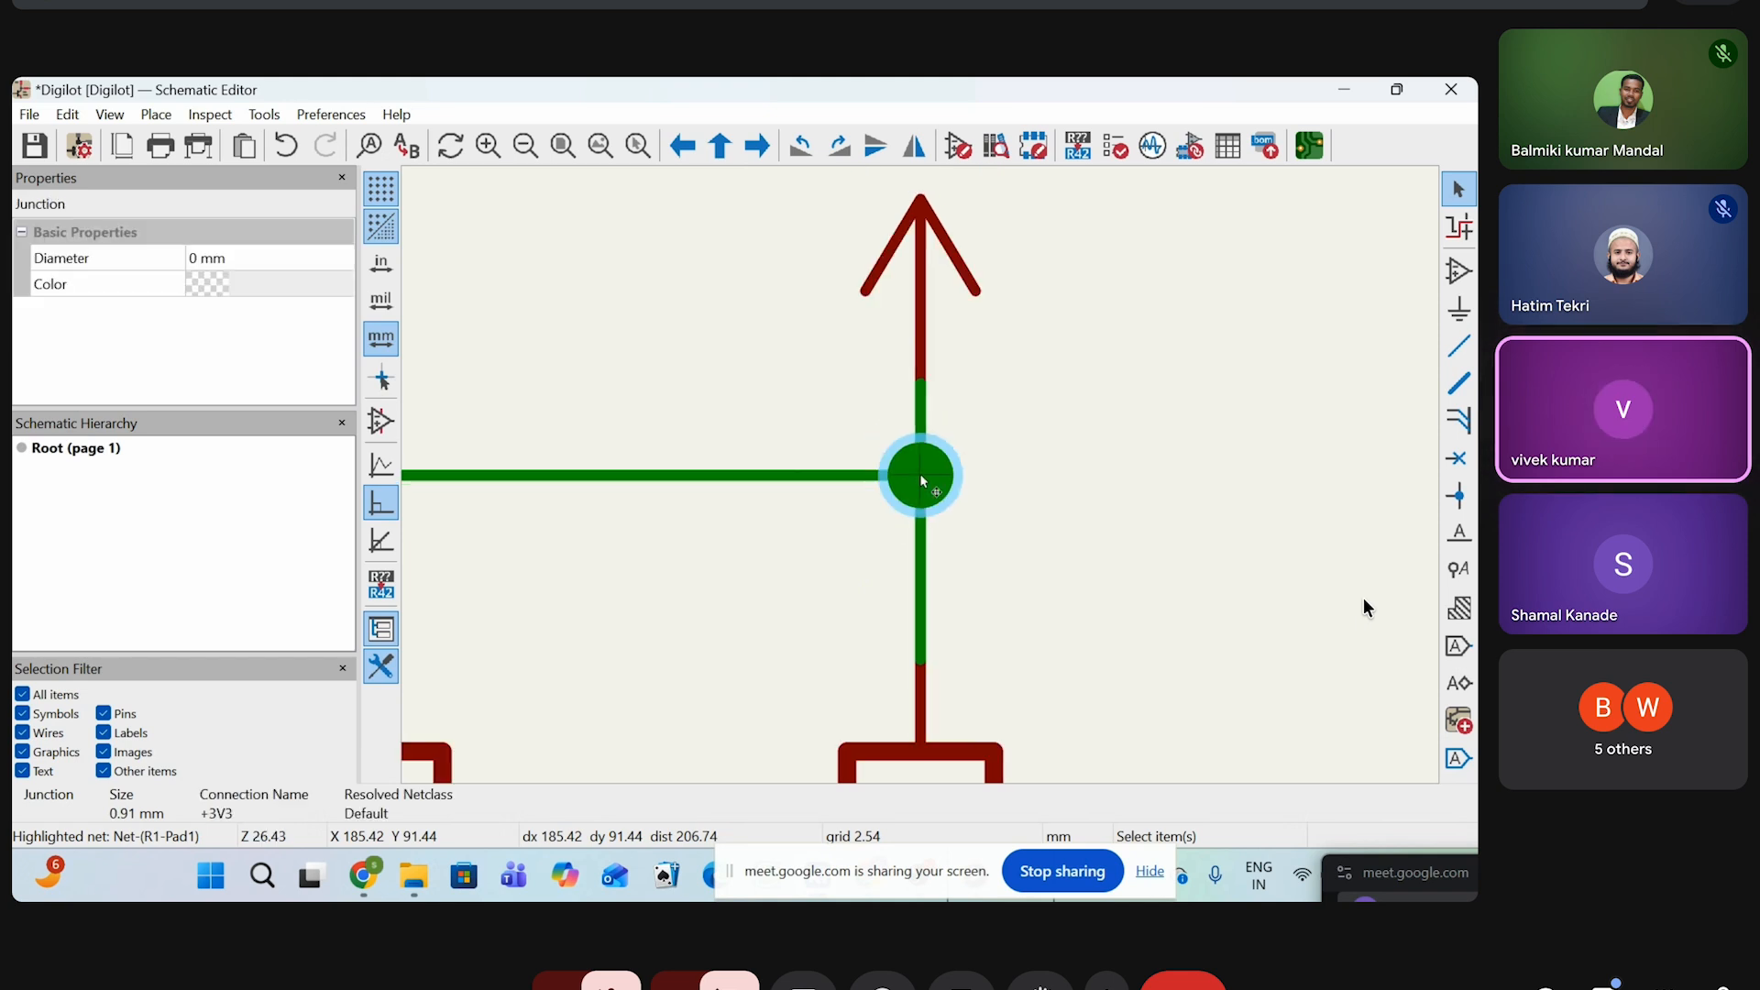
pyautogui.scroll(1, 921, 475)
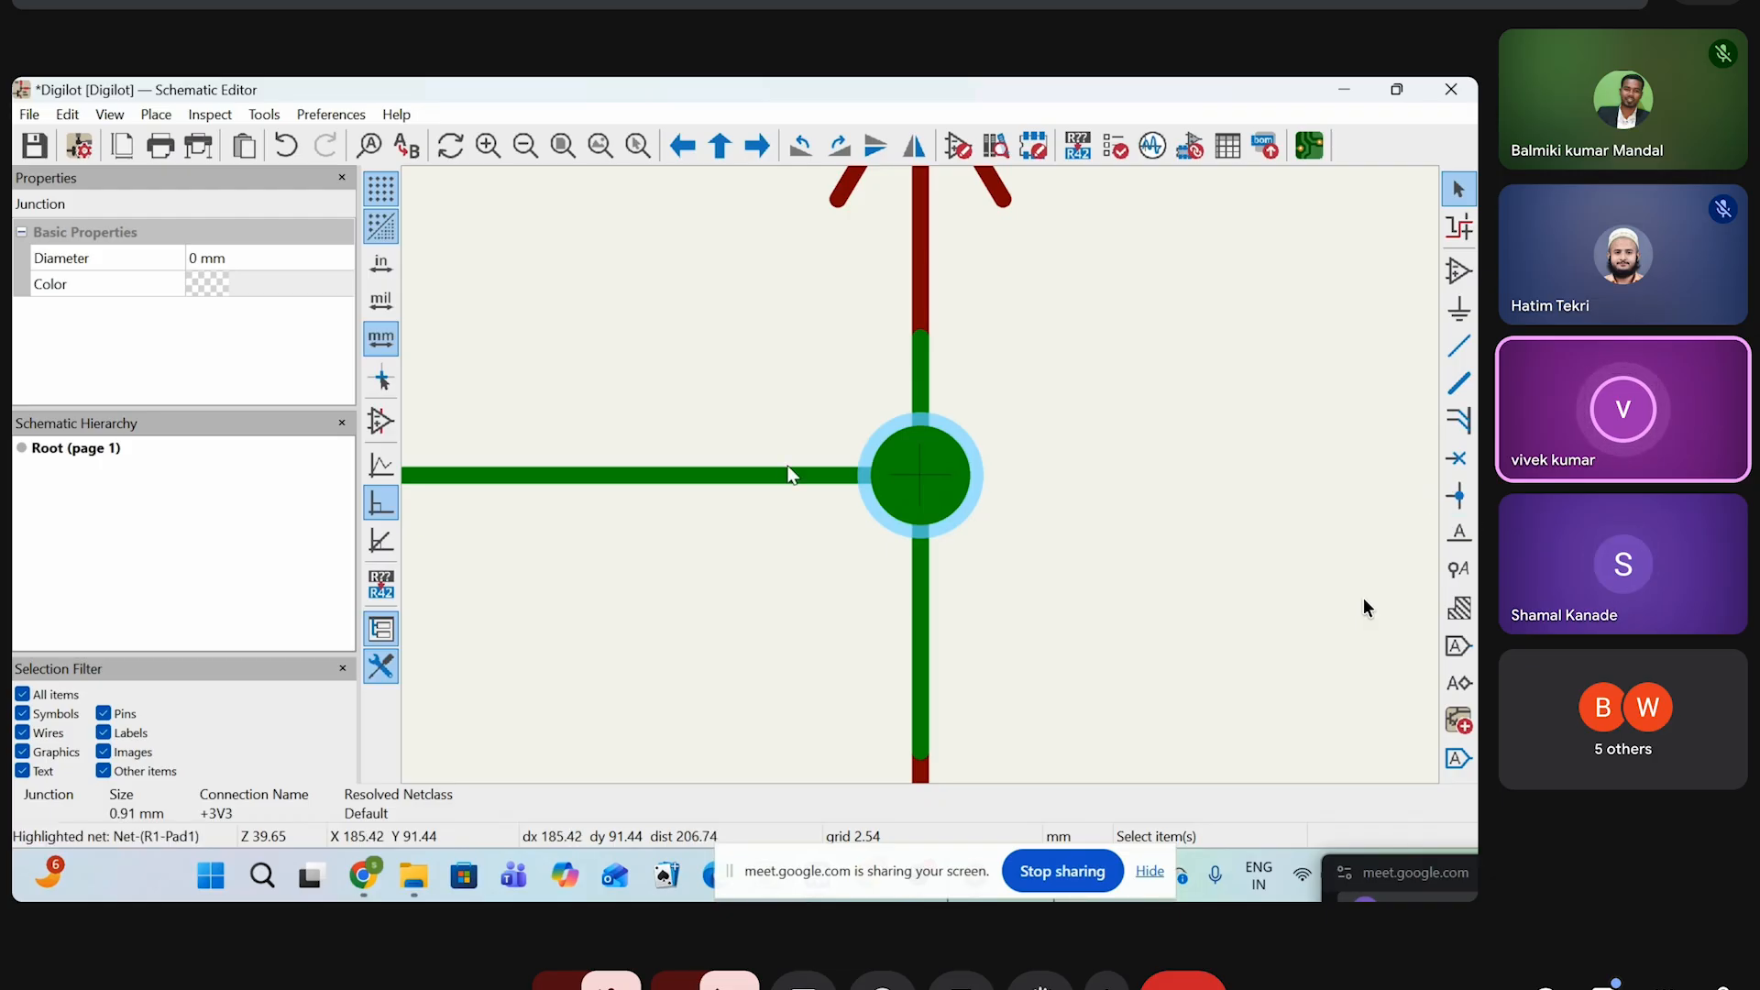
pyautogui.scroll(-1, 837, 504)
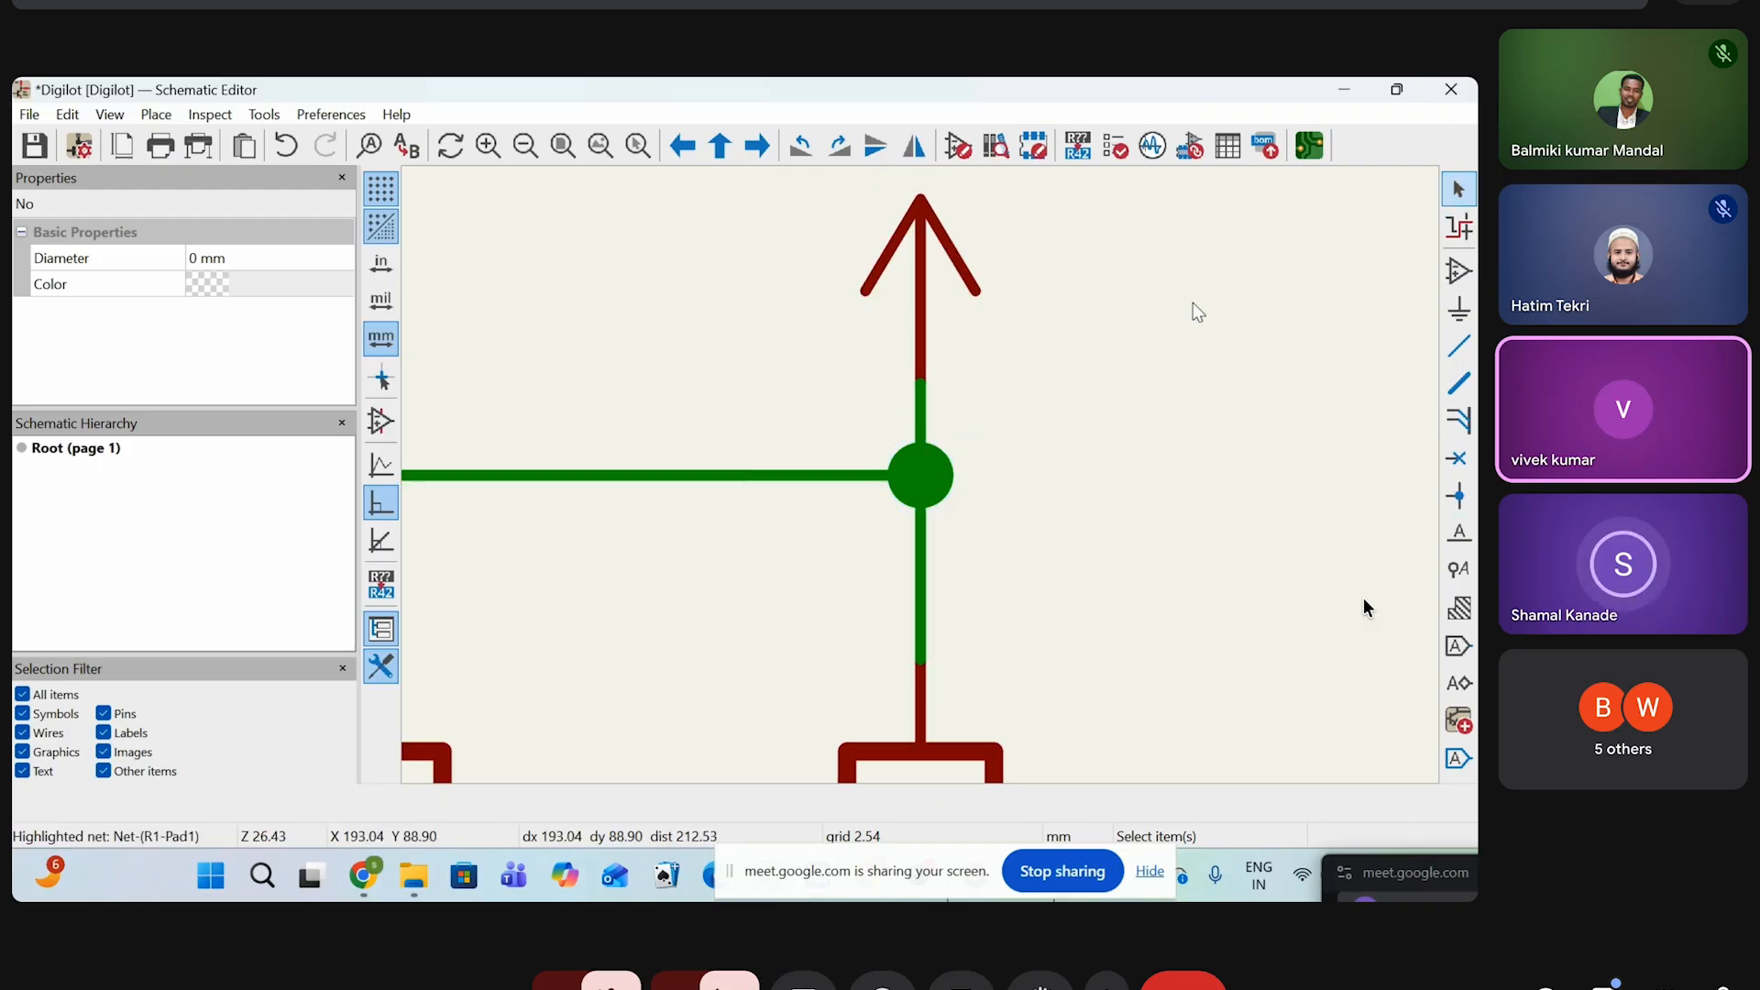
# Delete the junction together with the short wire between it and the +3V3 symbol's pin
pyautogui.click(812, 370)
pyautogui.moveTo(812, 370); pyautogui.dragTo(1003, 578)
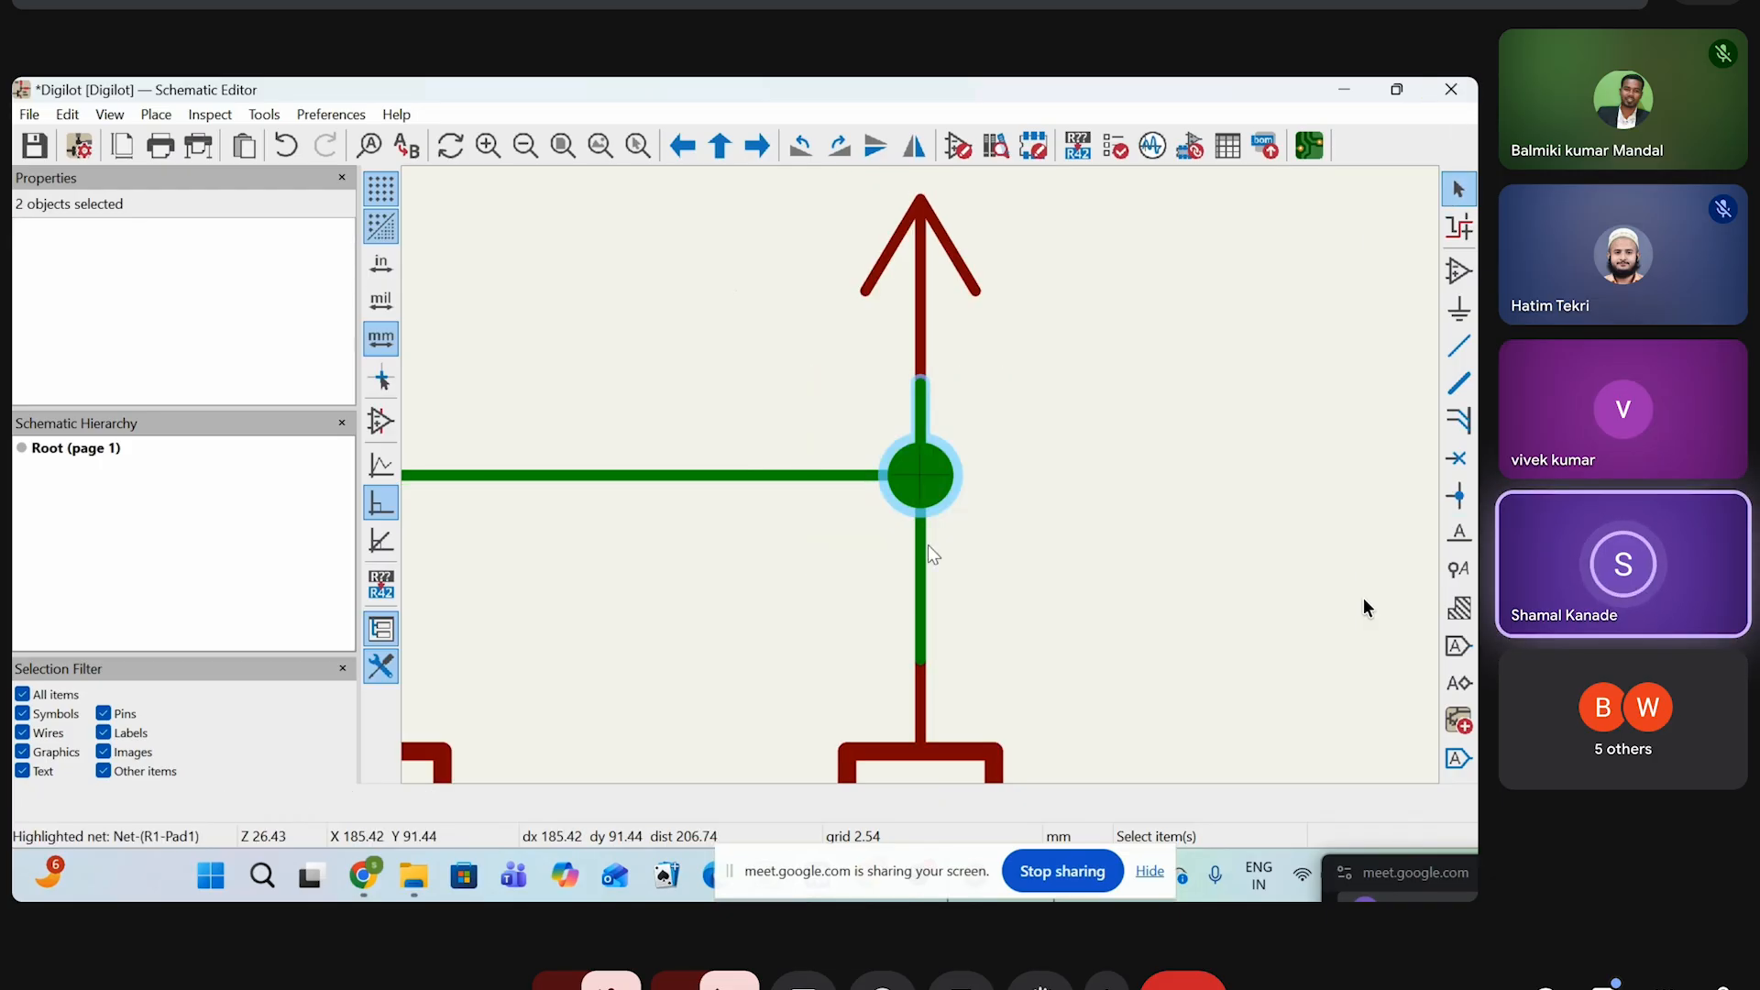
pyautogui.press('Delete')
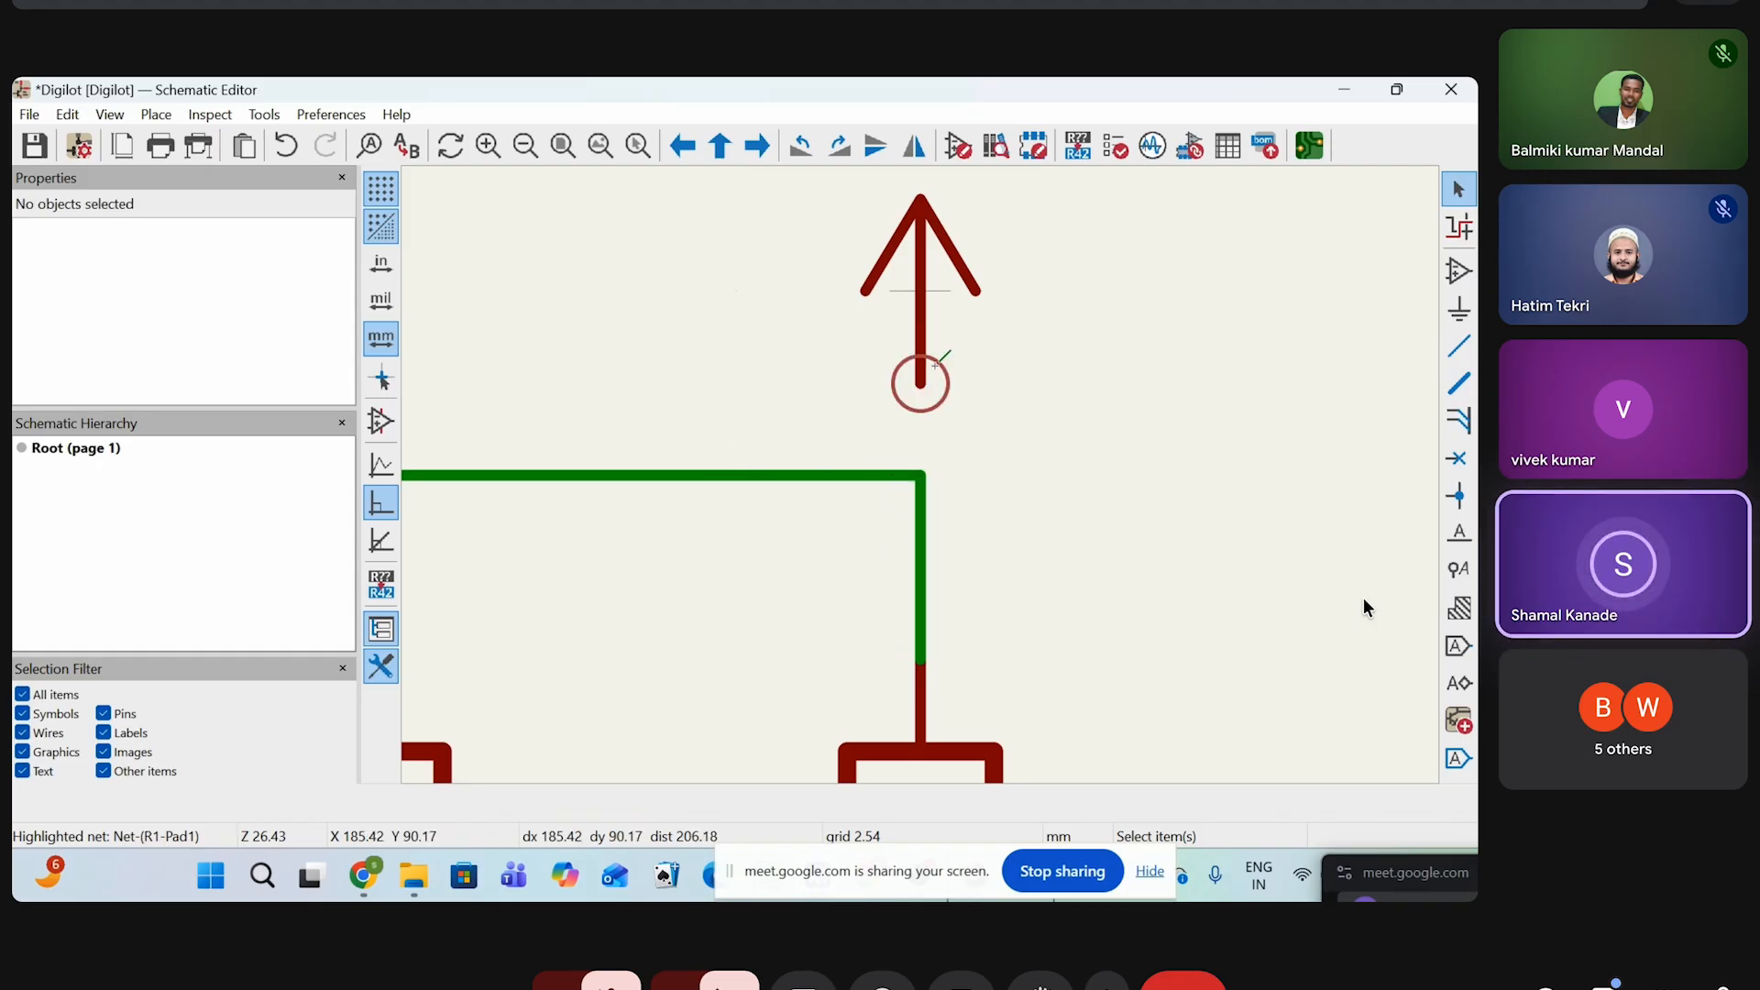
pyautogui.press('w')
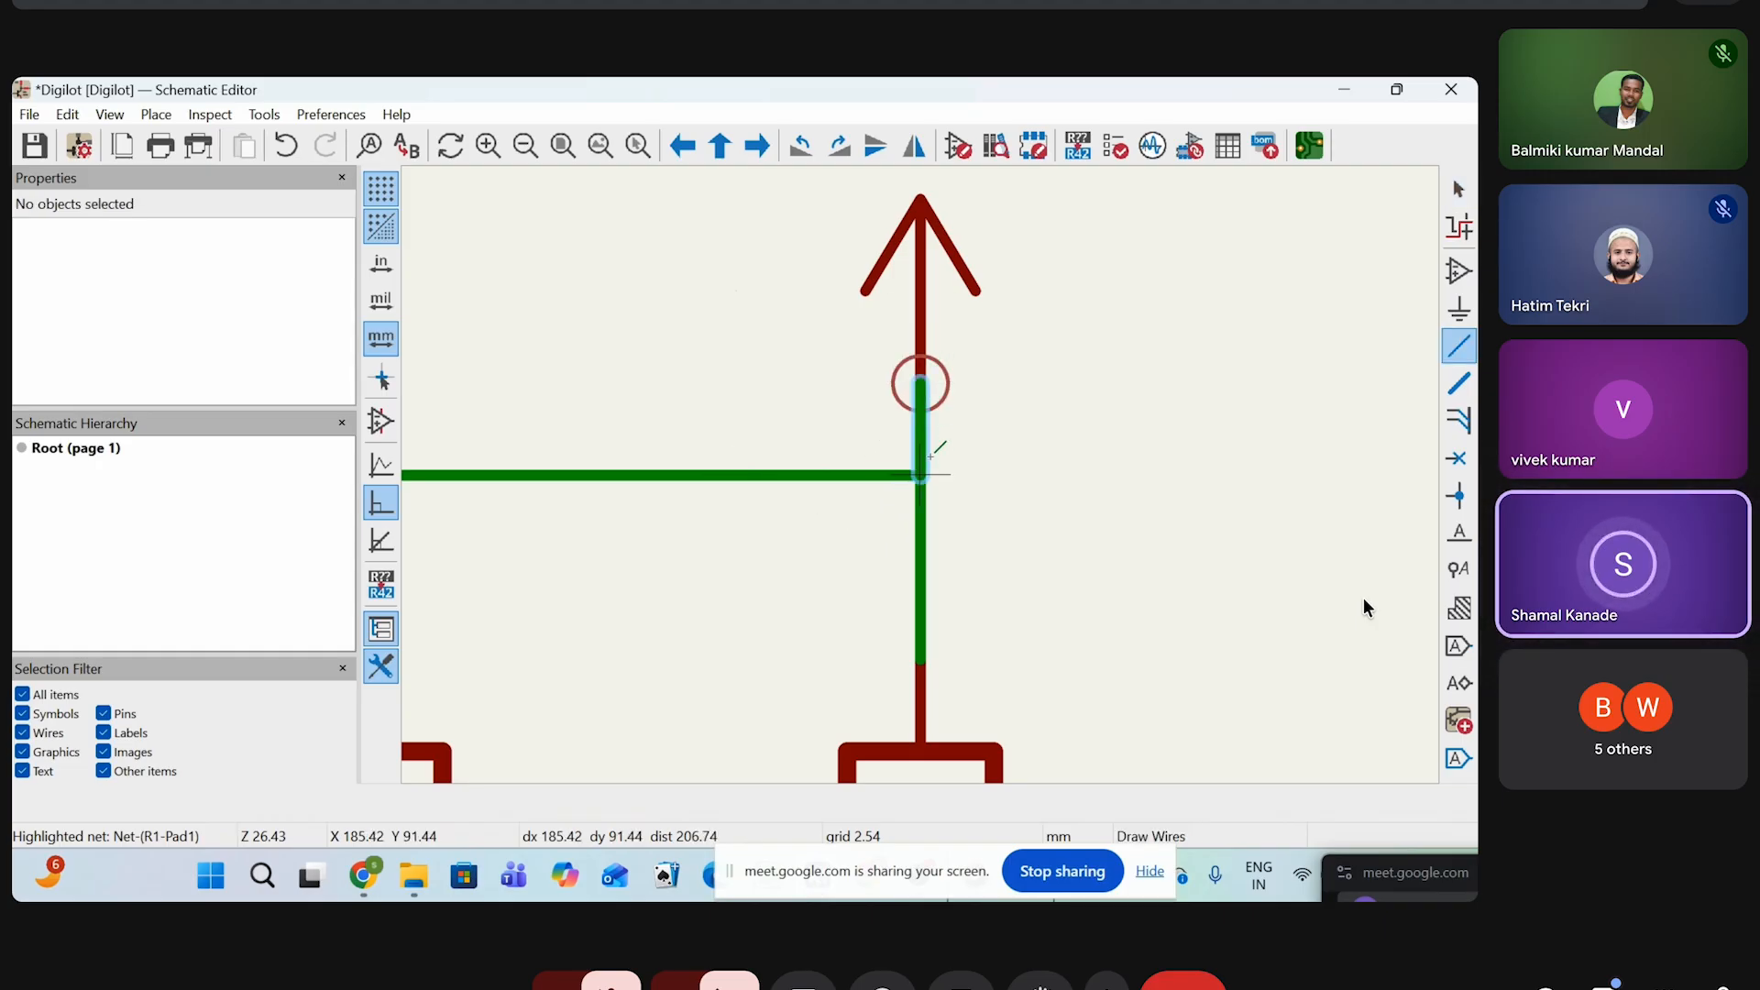
pyautogui.rightClick(939, 358)
pyautogui.click(981, 372)
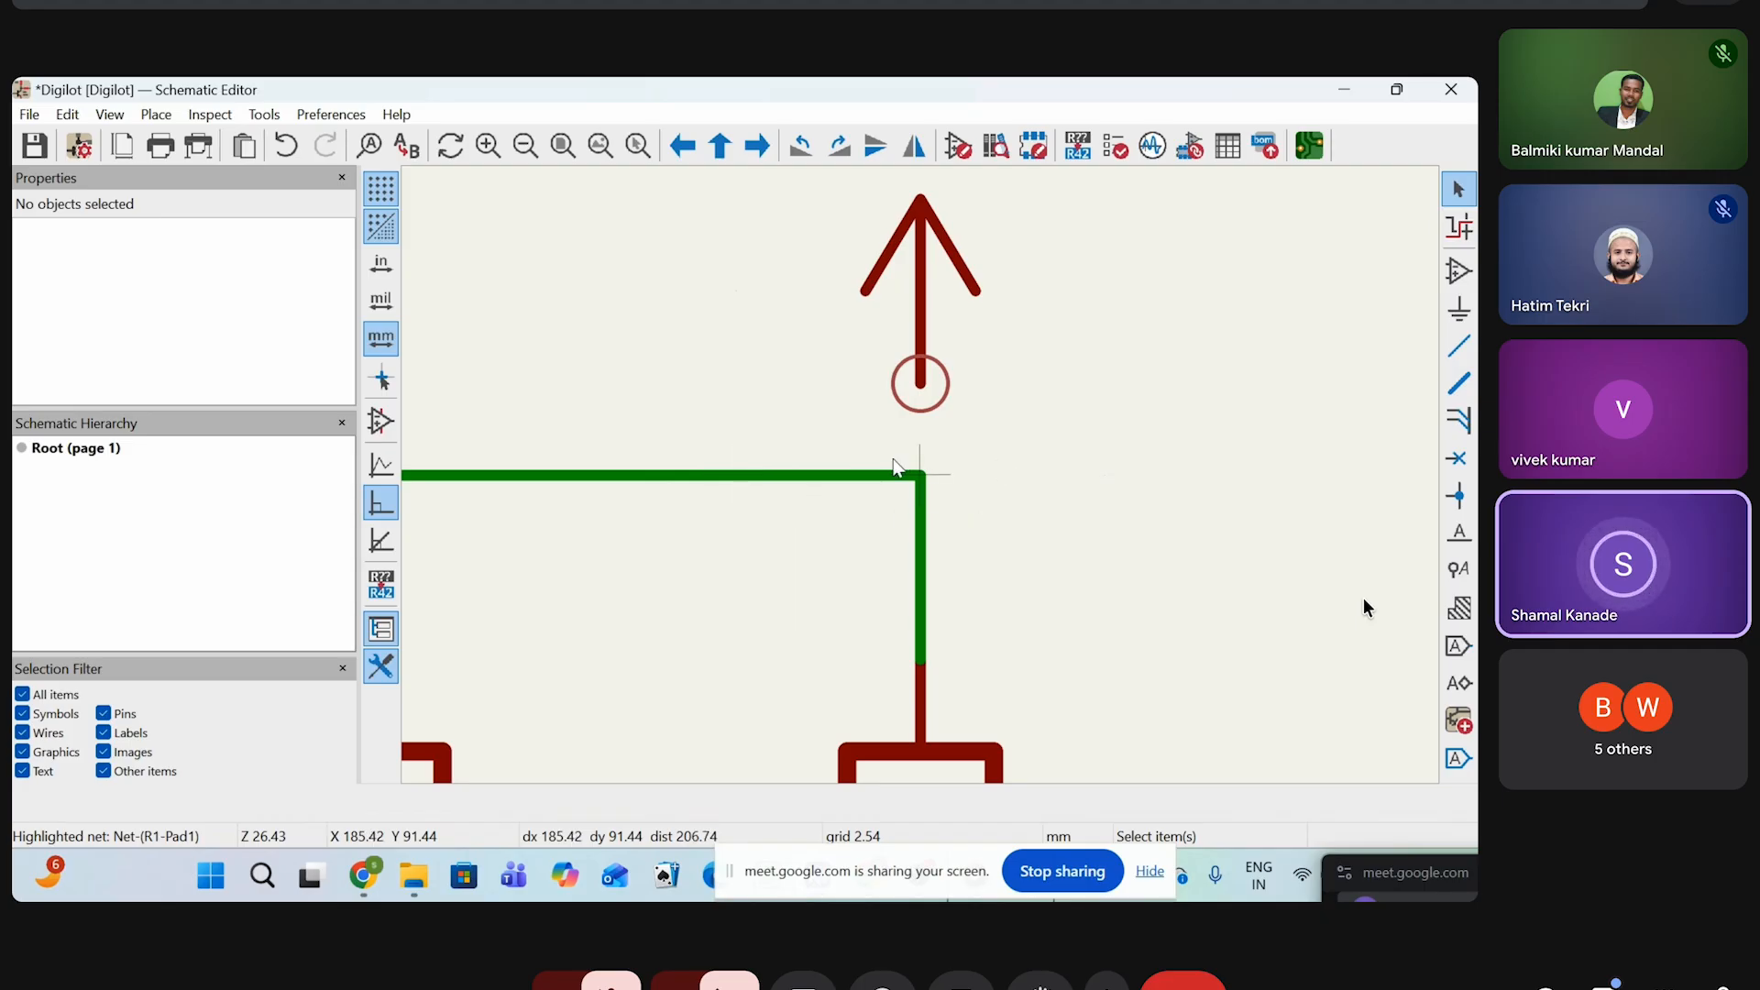
# Draw a wire from the +3V3 symbol's pin down to the corner of the wire joining R2 and R1
pyautogui.click(1459, 345)
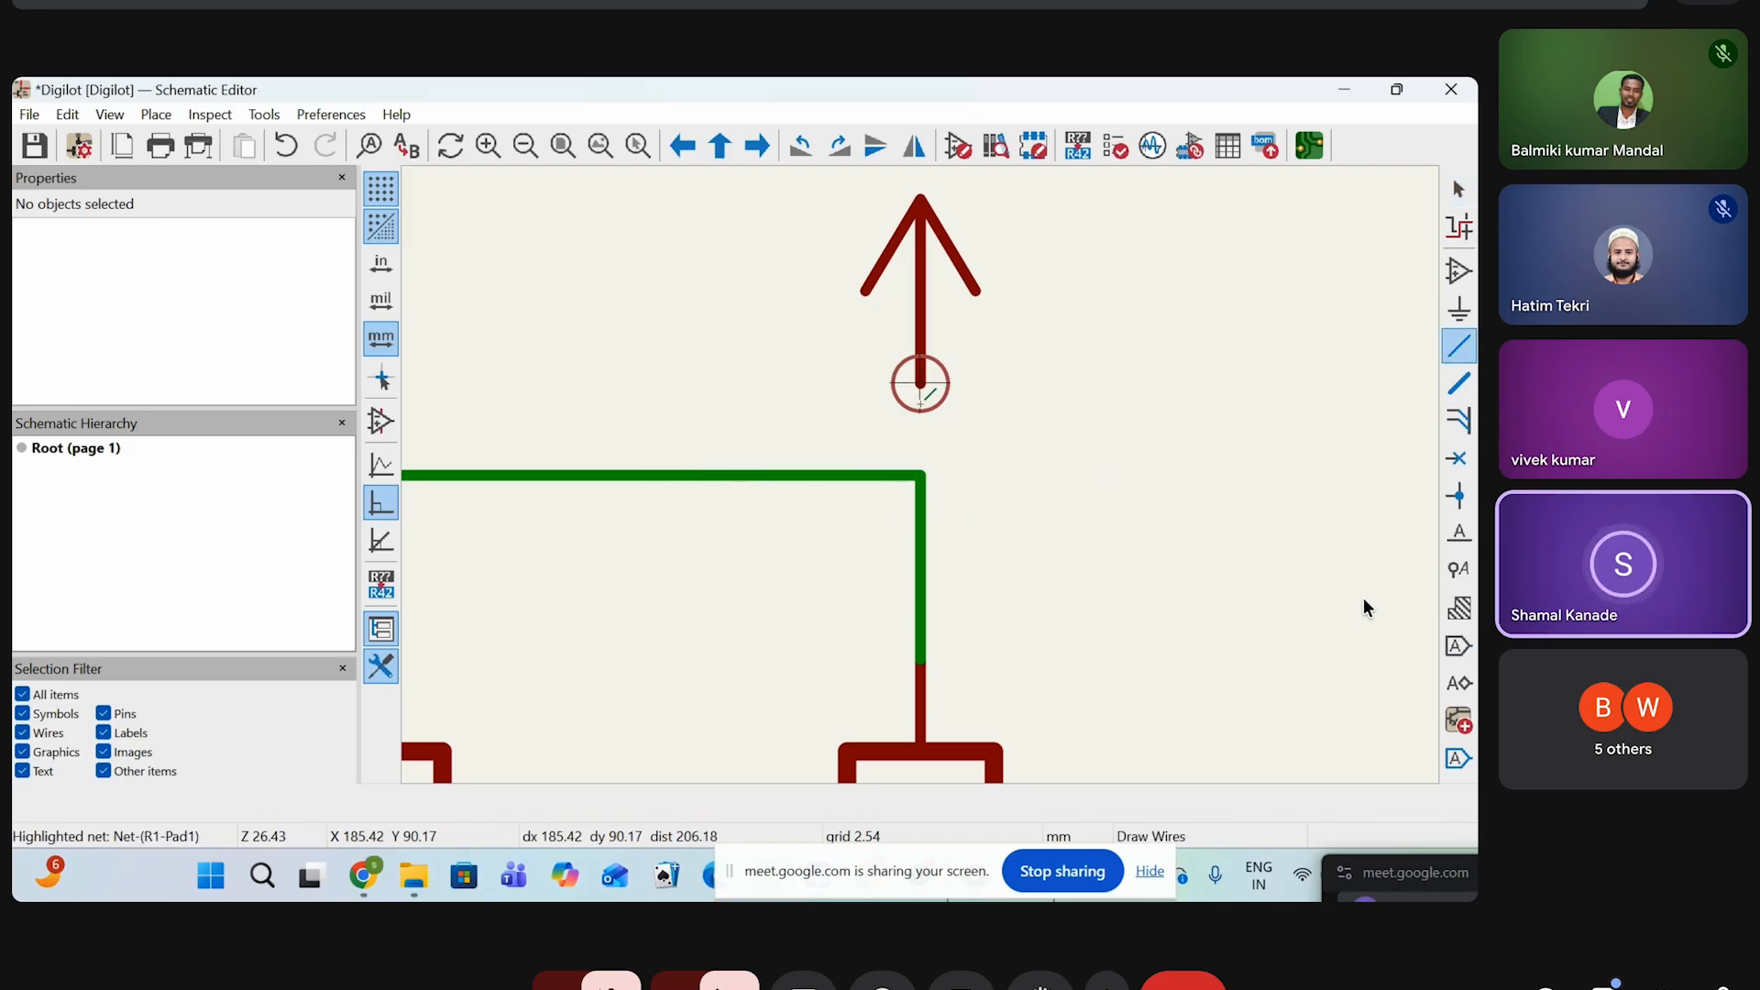
pyautogui.click(925, 387)
pyautogui.click(923, 475)
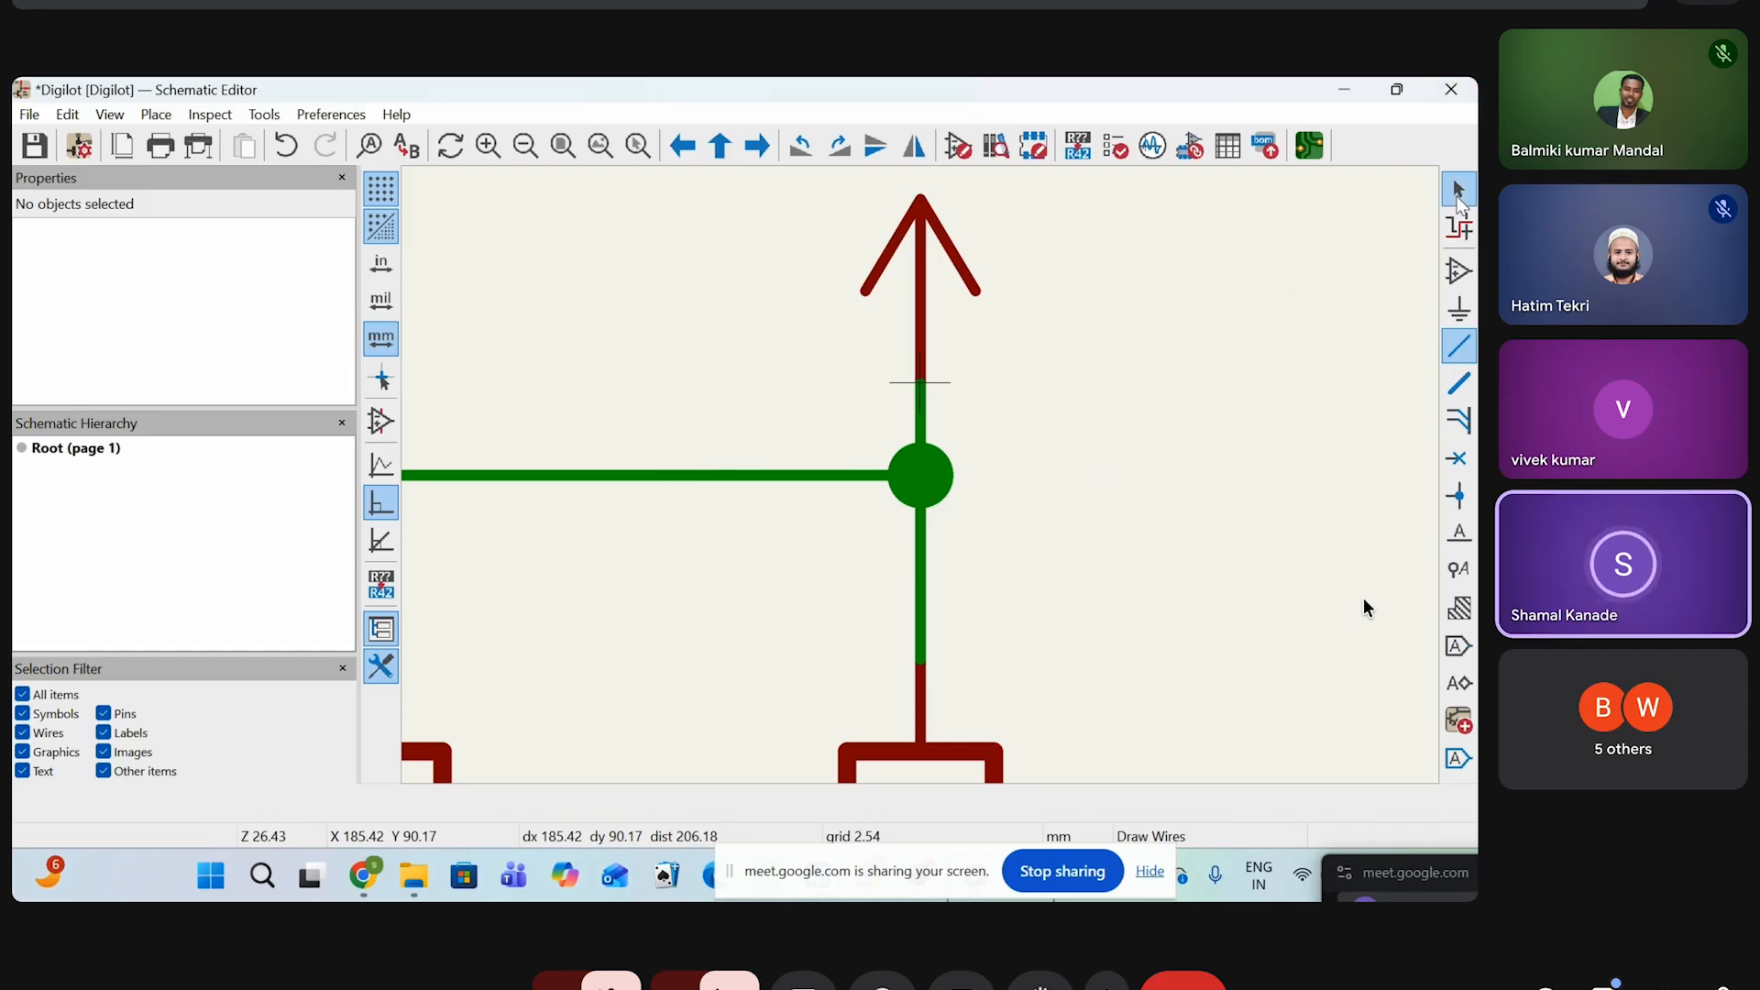
# Delete the horizontal wire between R2's vertical stub and the junction below +3V3
pyautogui.click(1459, 194)
pyautogui.click(726, 482)
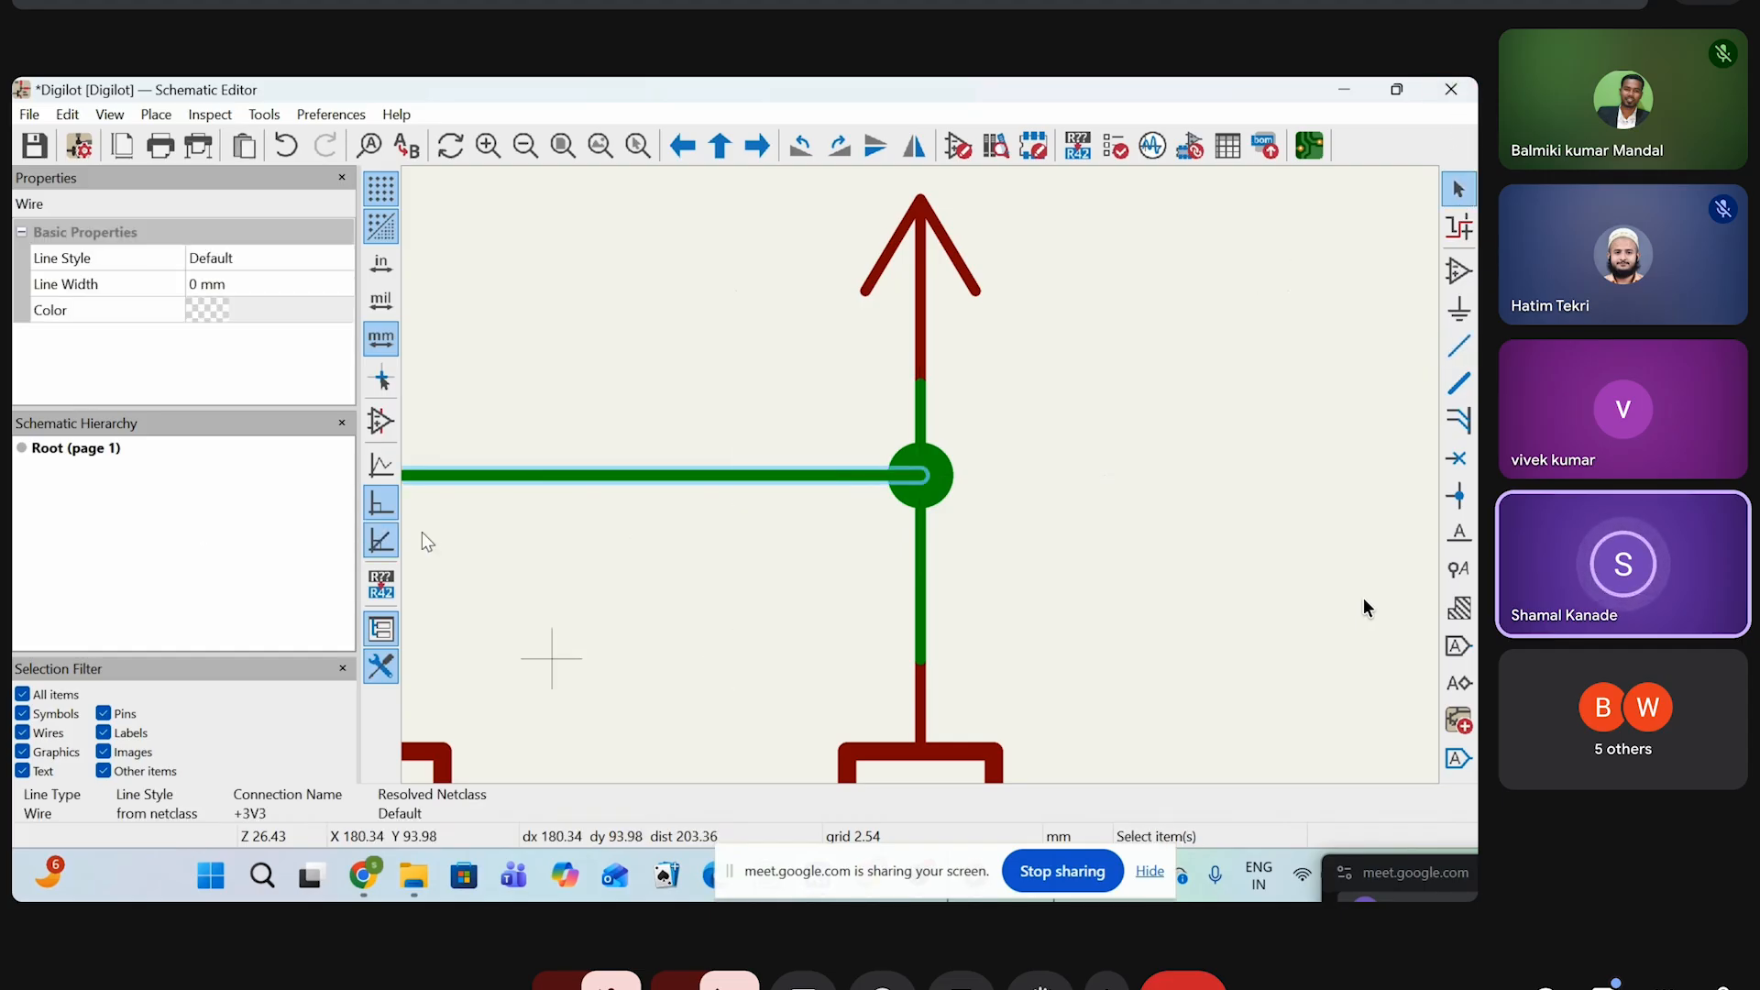
pyautogui.press('Delete')
pyautogui.scroll(-2, 1284, 477)
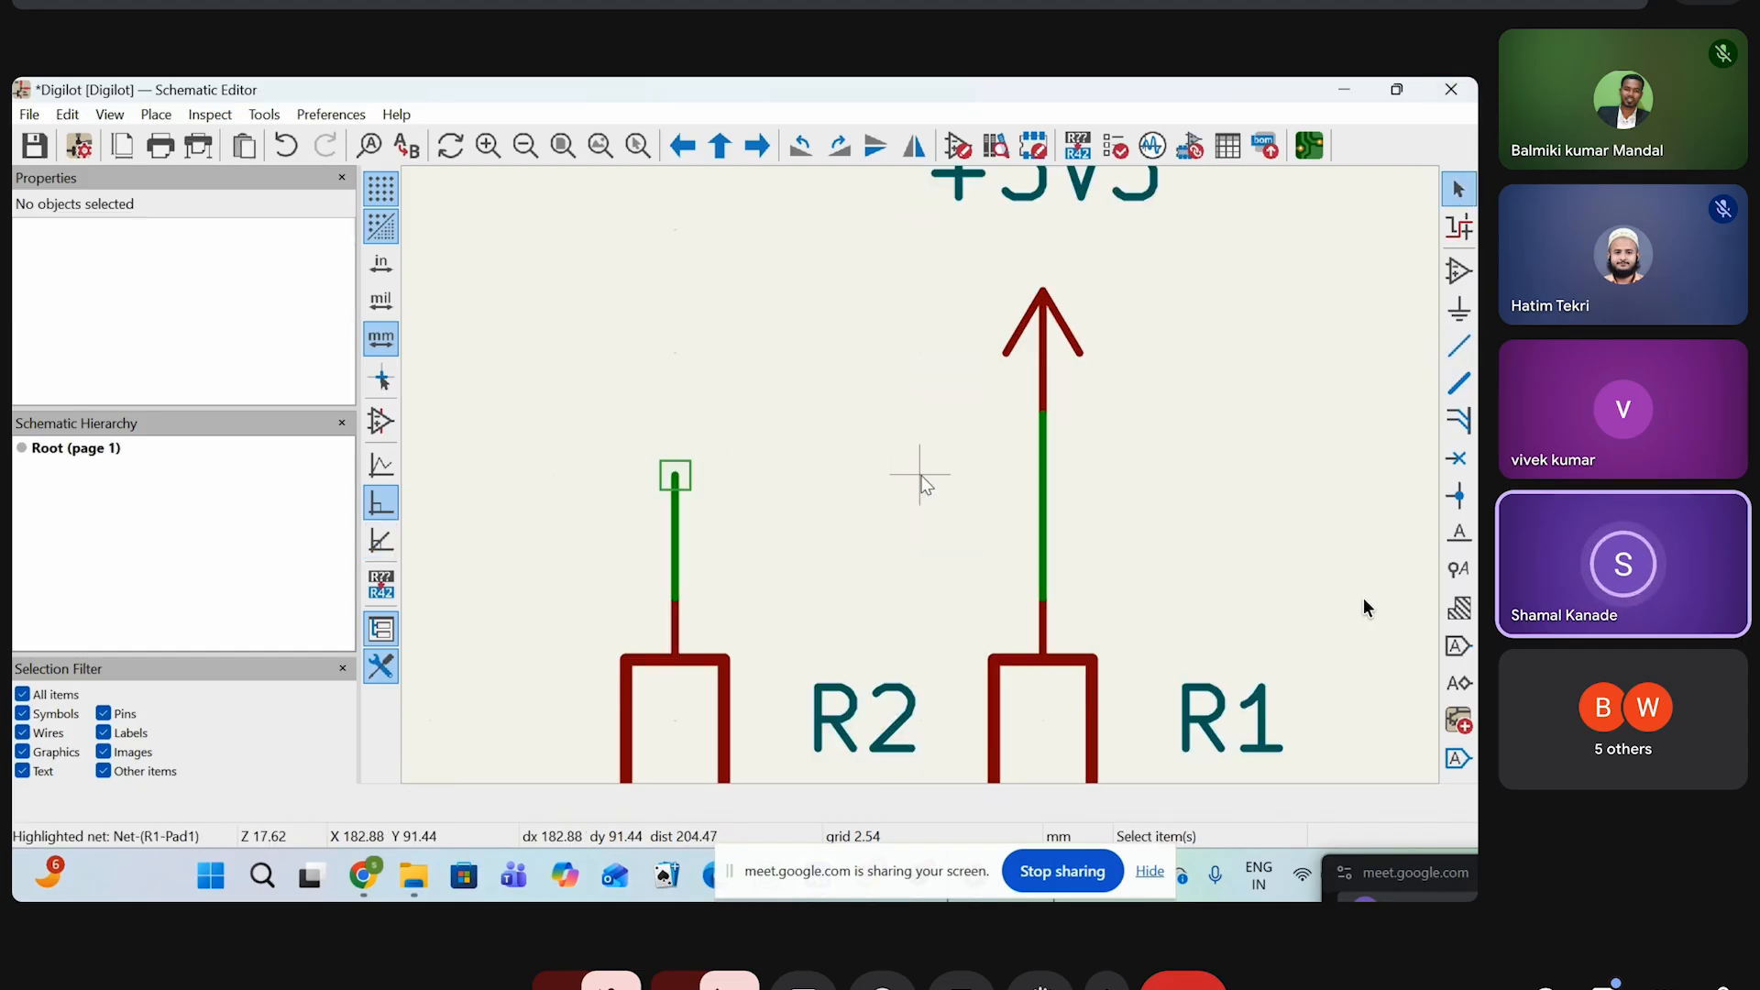
# Draw a horizontal wire from the upper end of R2's wire across the +3V3–R1 wire, ending just past it
pyautogui.click(1460, 347)
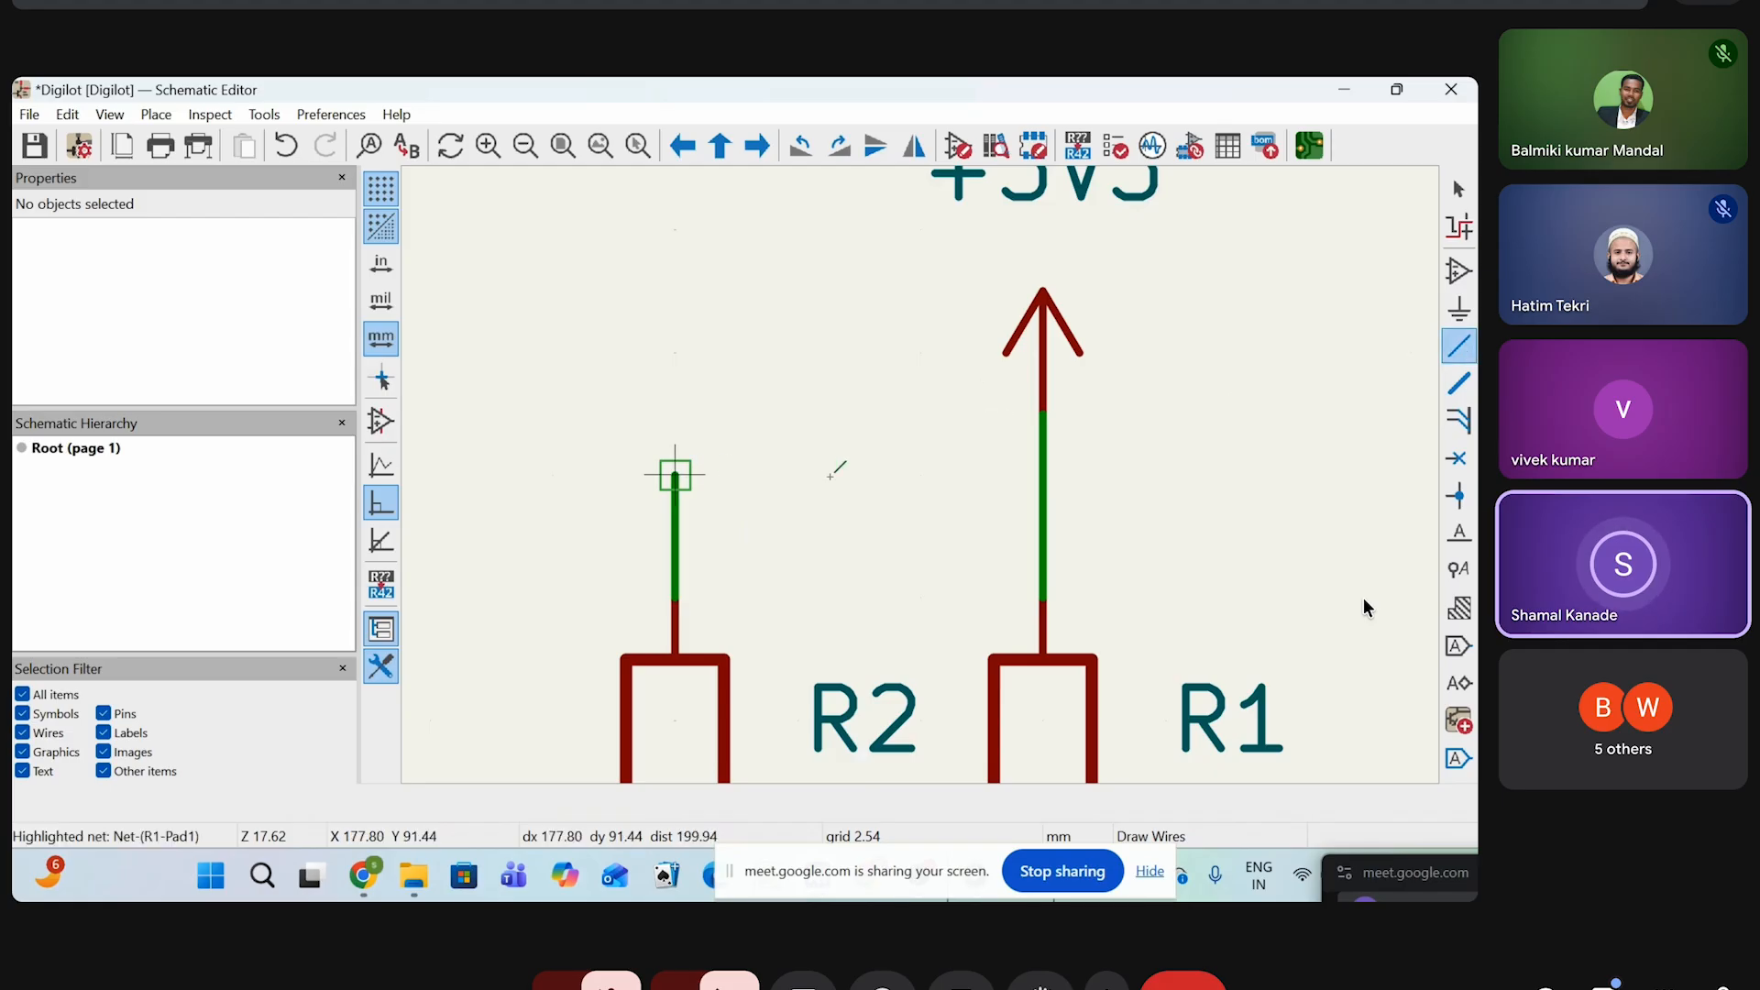
pyautogui.click(675, 475)
pyautogui.scroll(3, 1045, 475)
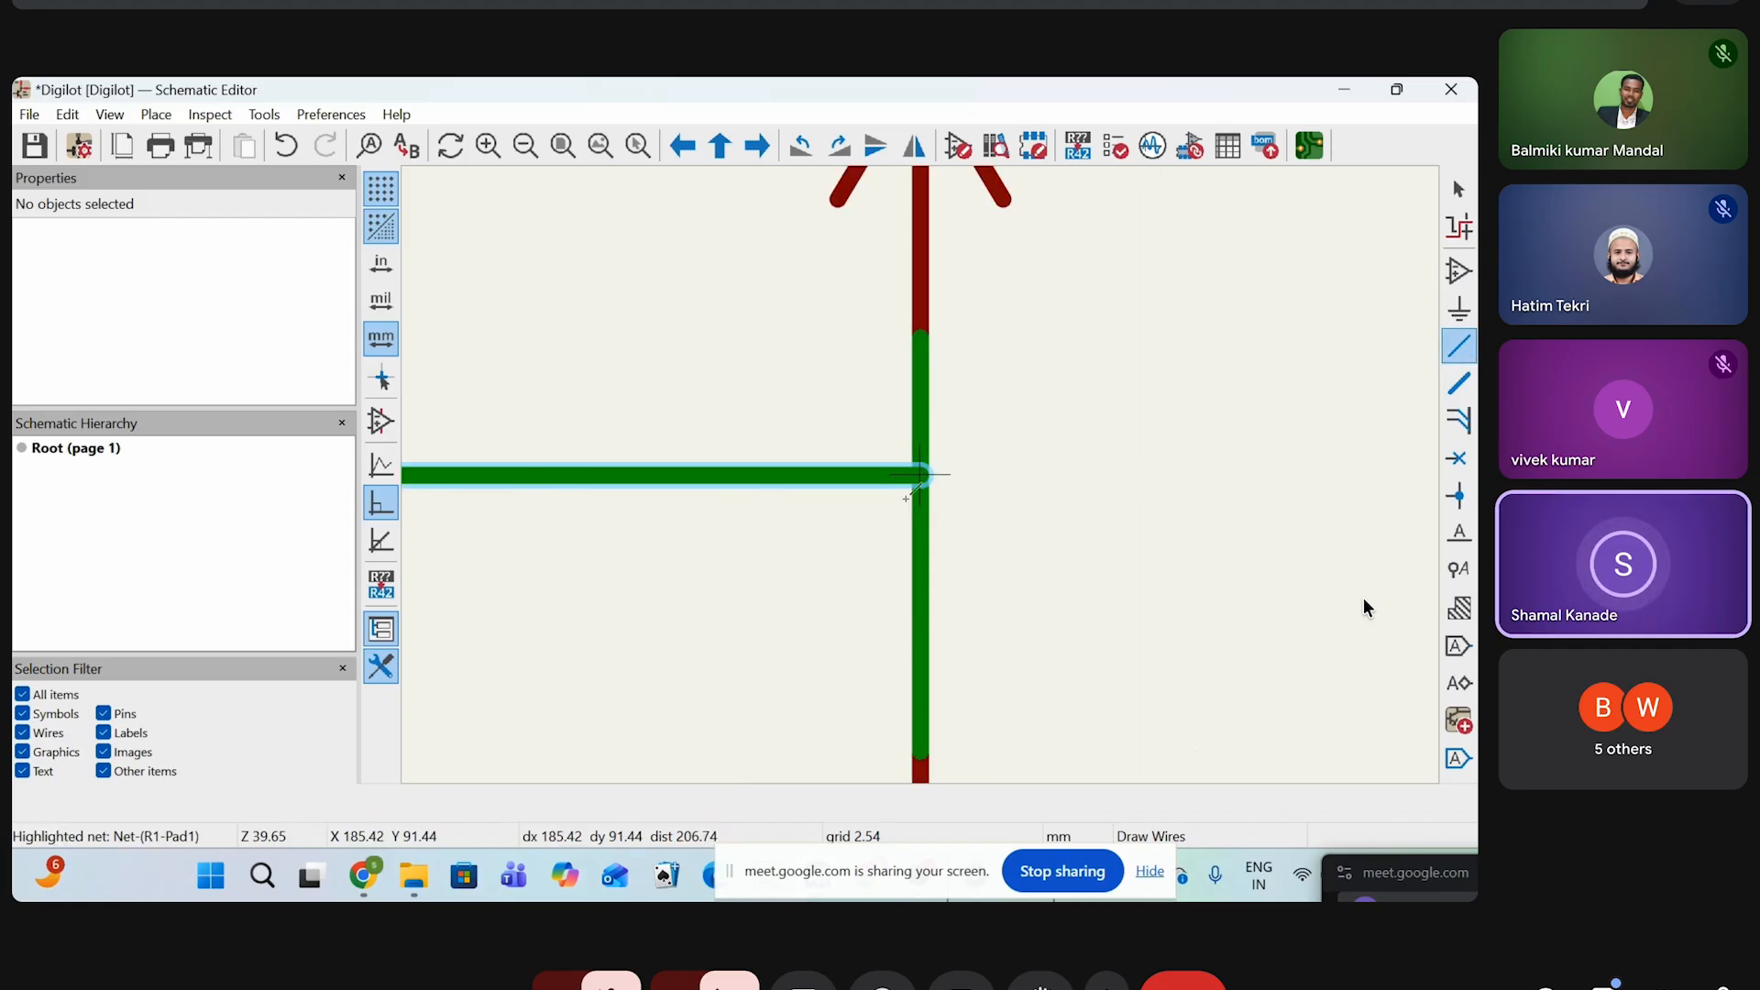
pyautogui.doubleClick(1059, 474)
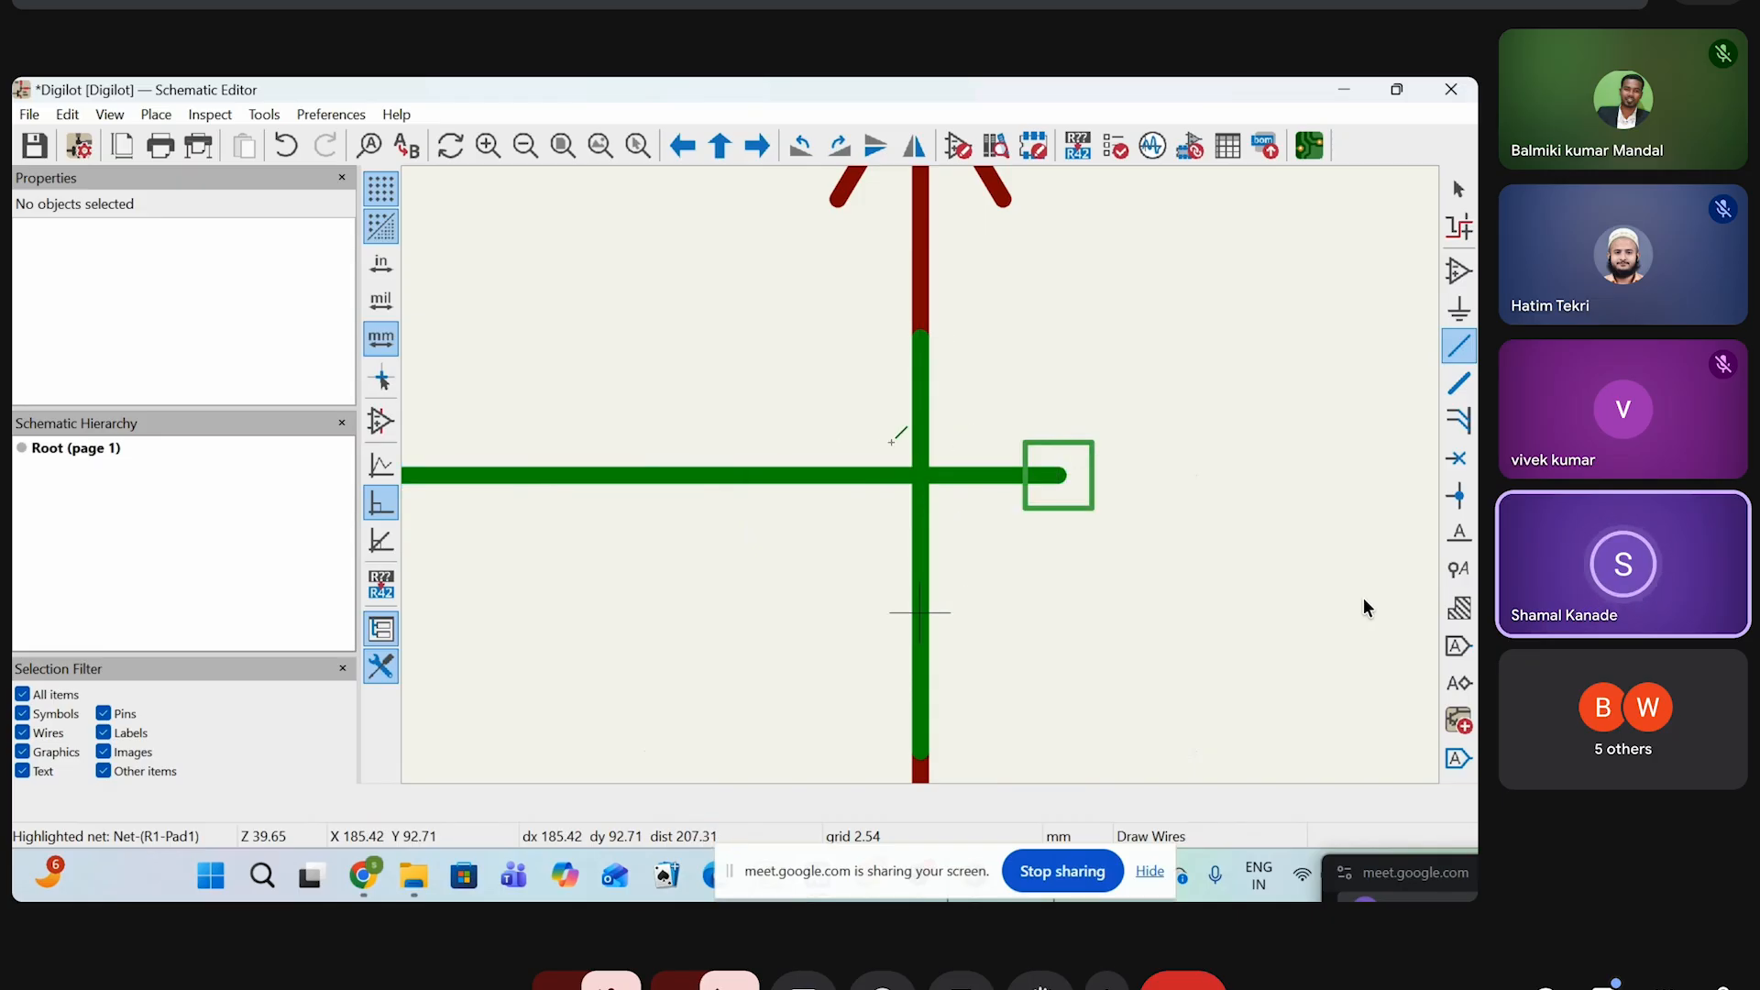
pyautogui.scroll(-3, 908, 477)
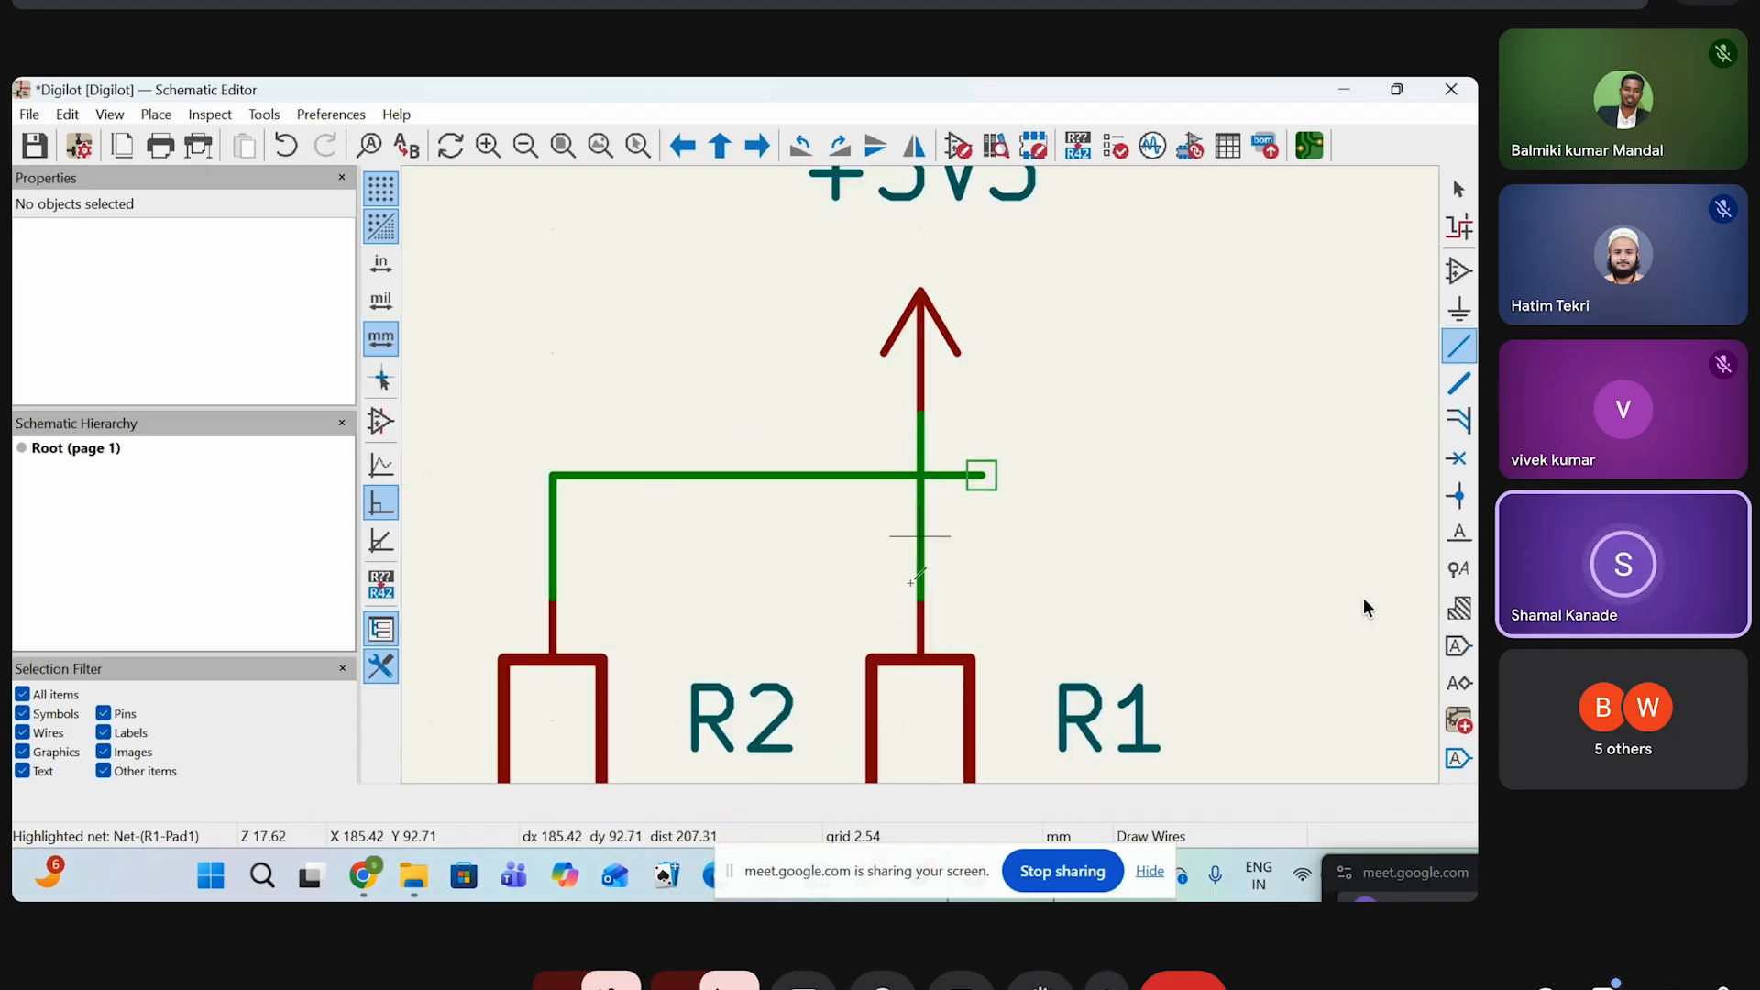
# Place a junction where R2's horizontal wire crosses the vertical wire between +3V3 and R1
pyautogui.click(1460, 496)
pyautogui.click(921, 475)
pyautogui.scroll(3, 920, 475)
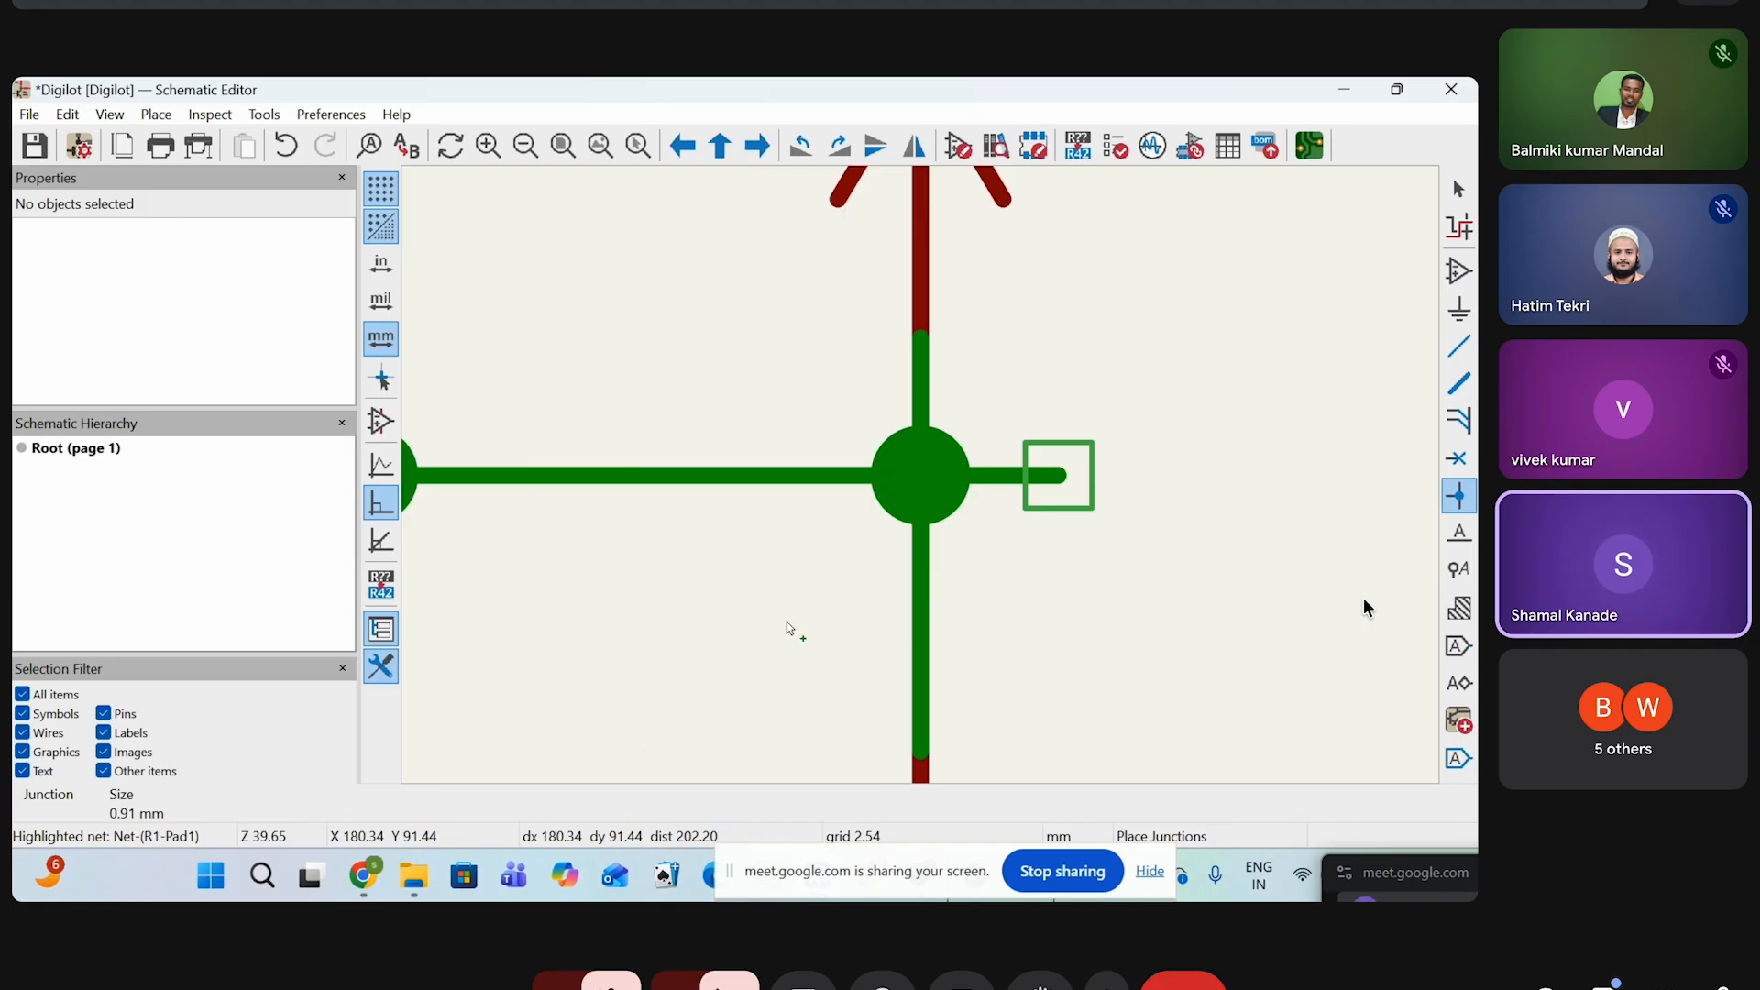
pyautogui.scroll(-3, 919, 476)
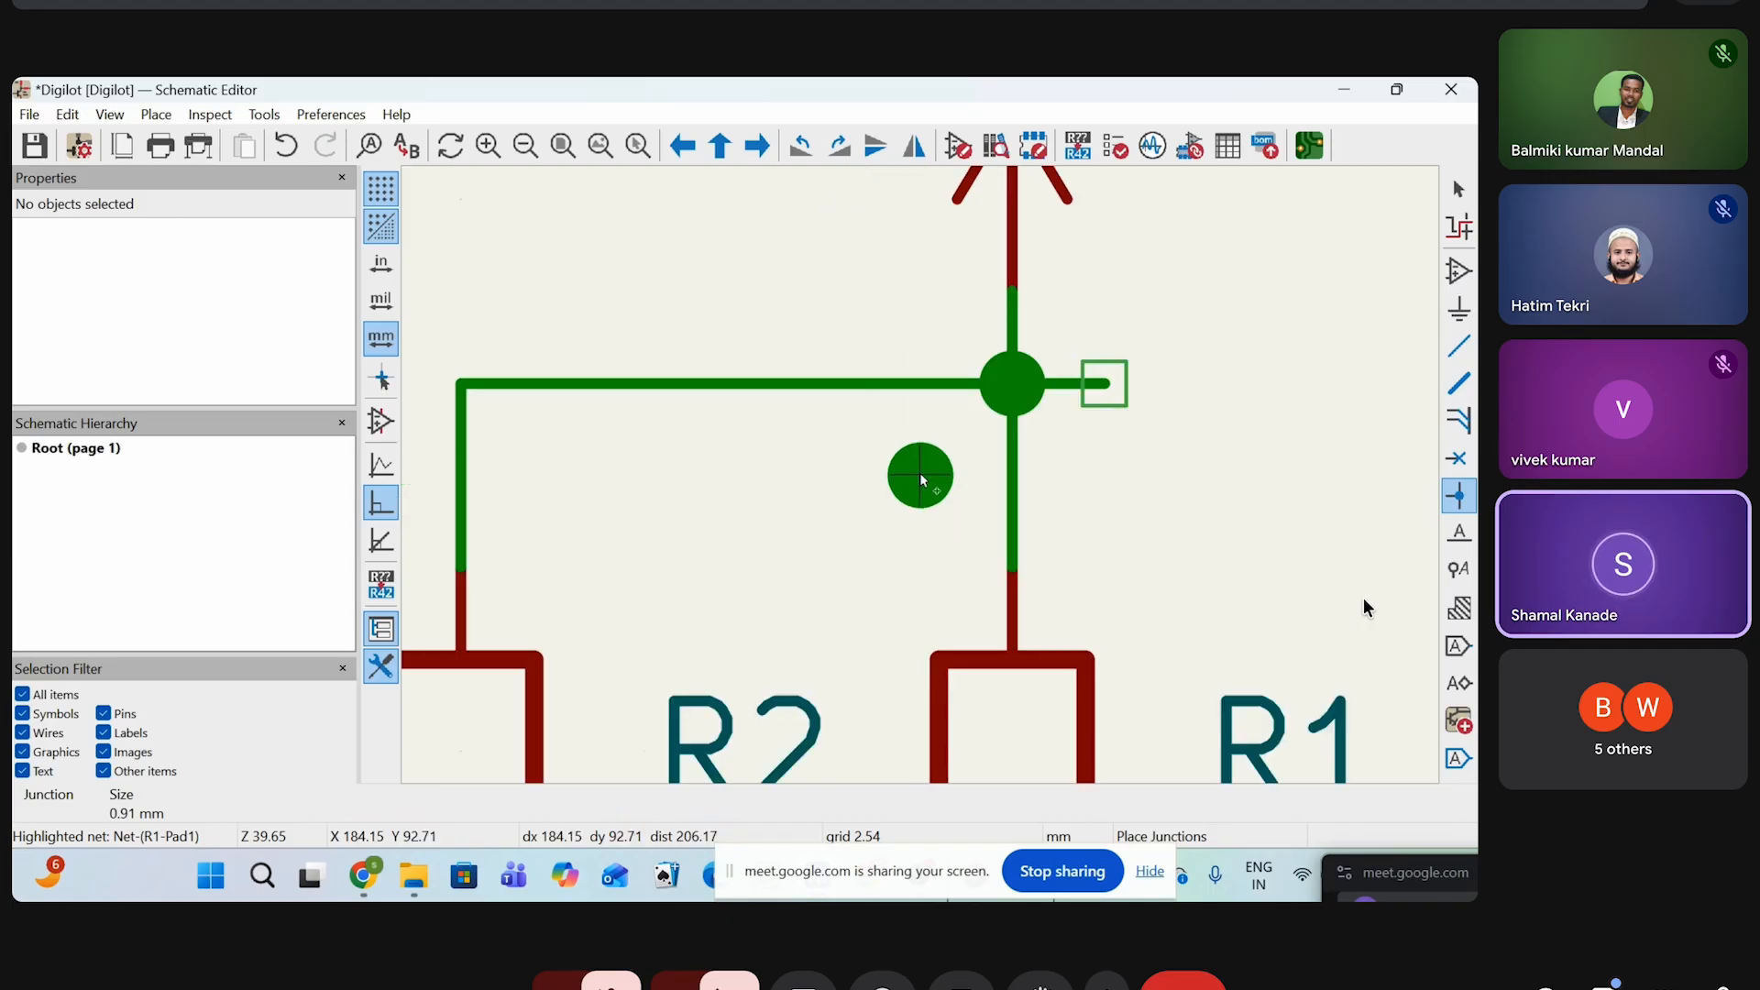
pyautogui.rightClick(1328, 313)
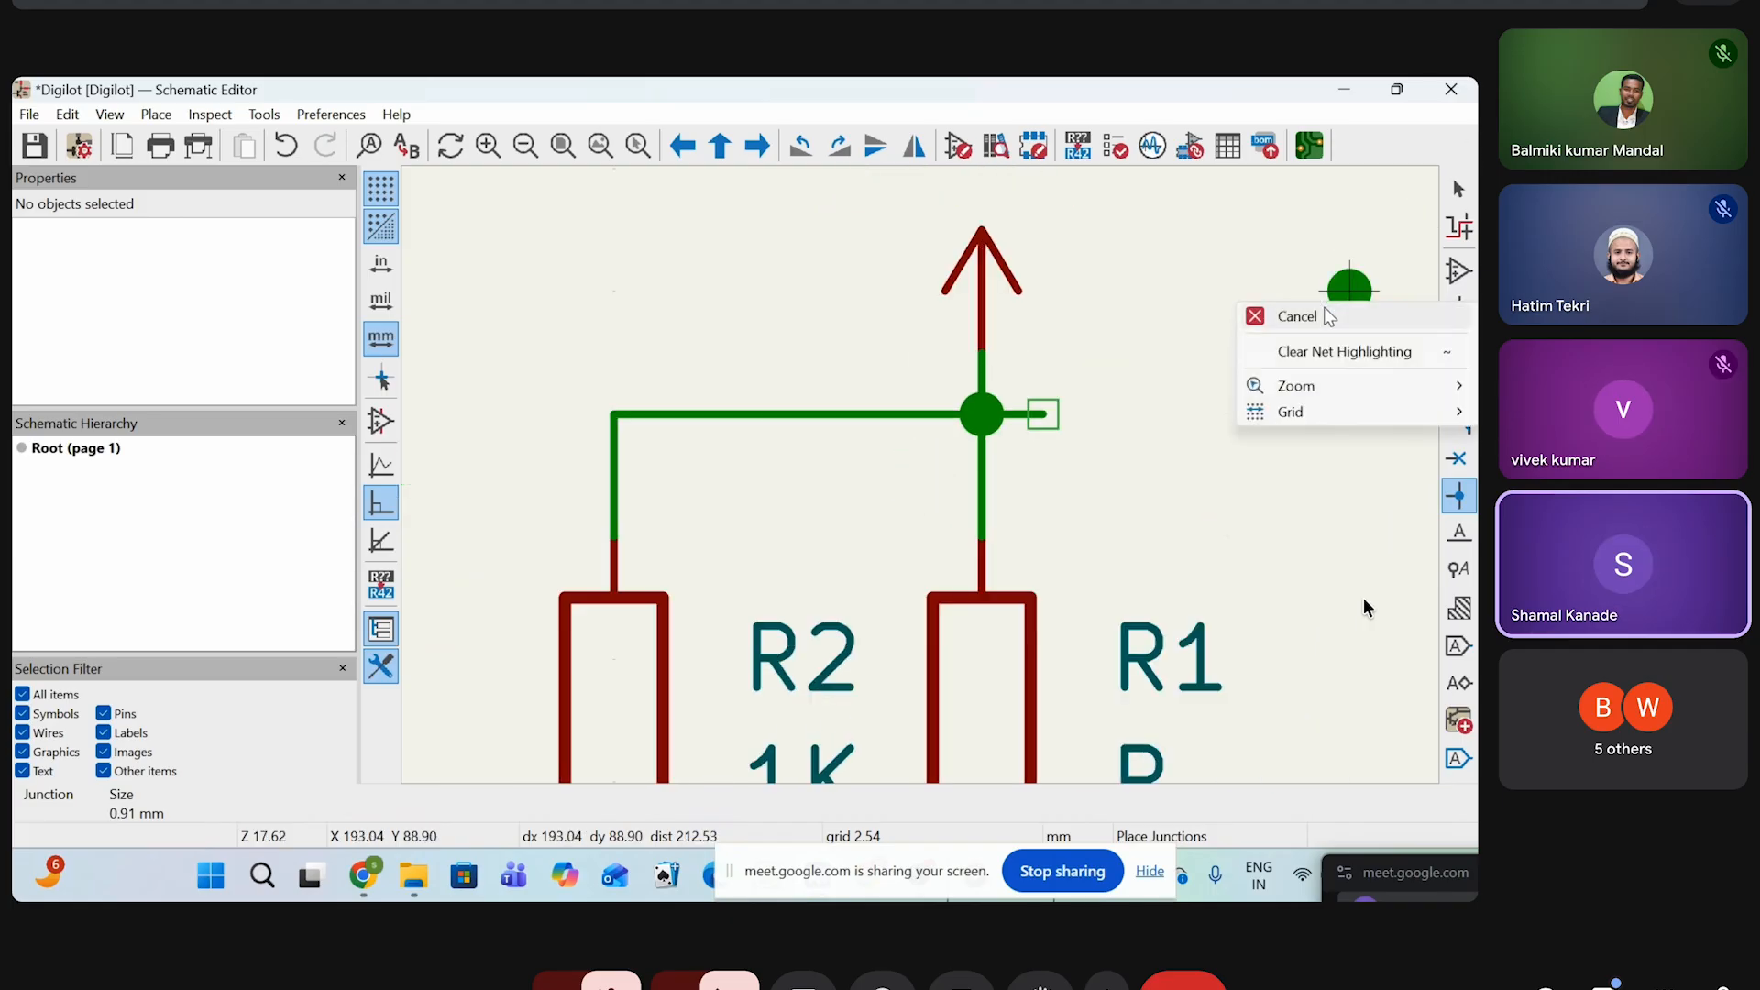
pyautogui.click(1330, 315)
pyautogui.scroll(3, 1043, 414)
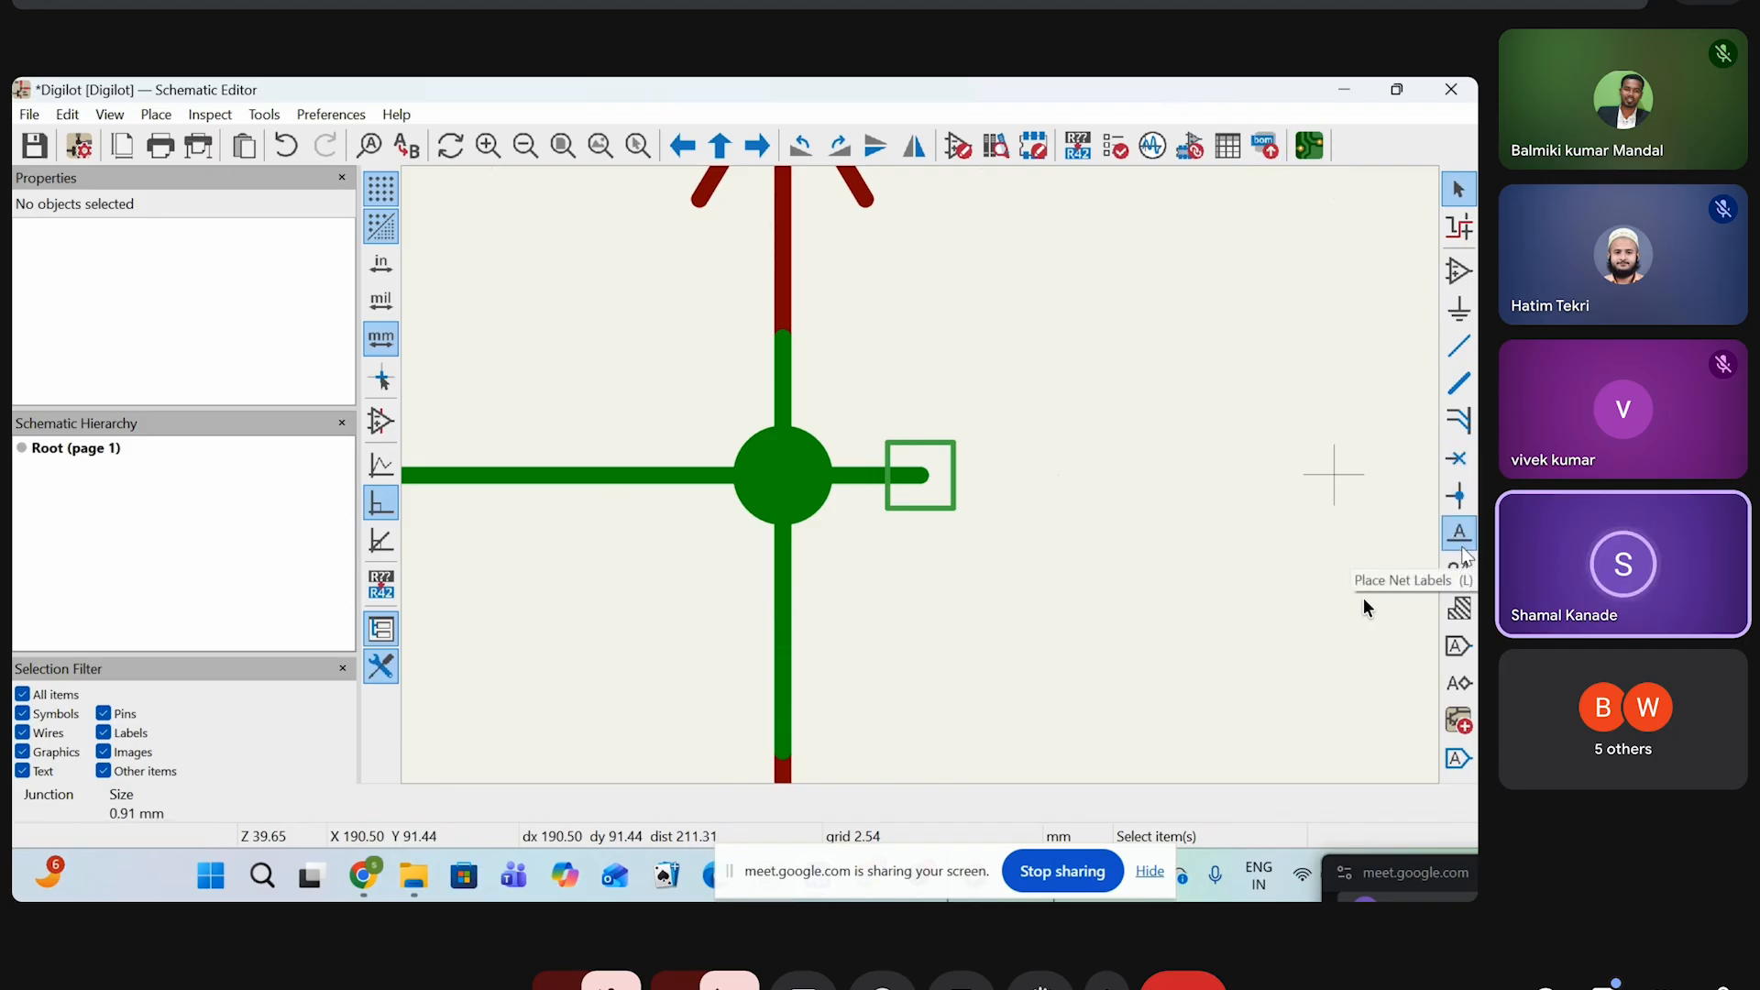
pyautogui.scroll(-5, 894, 472)
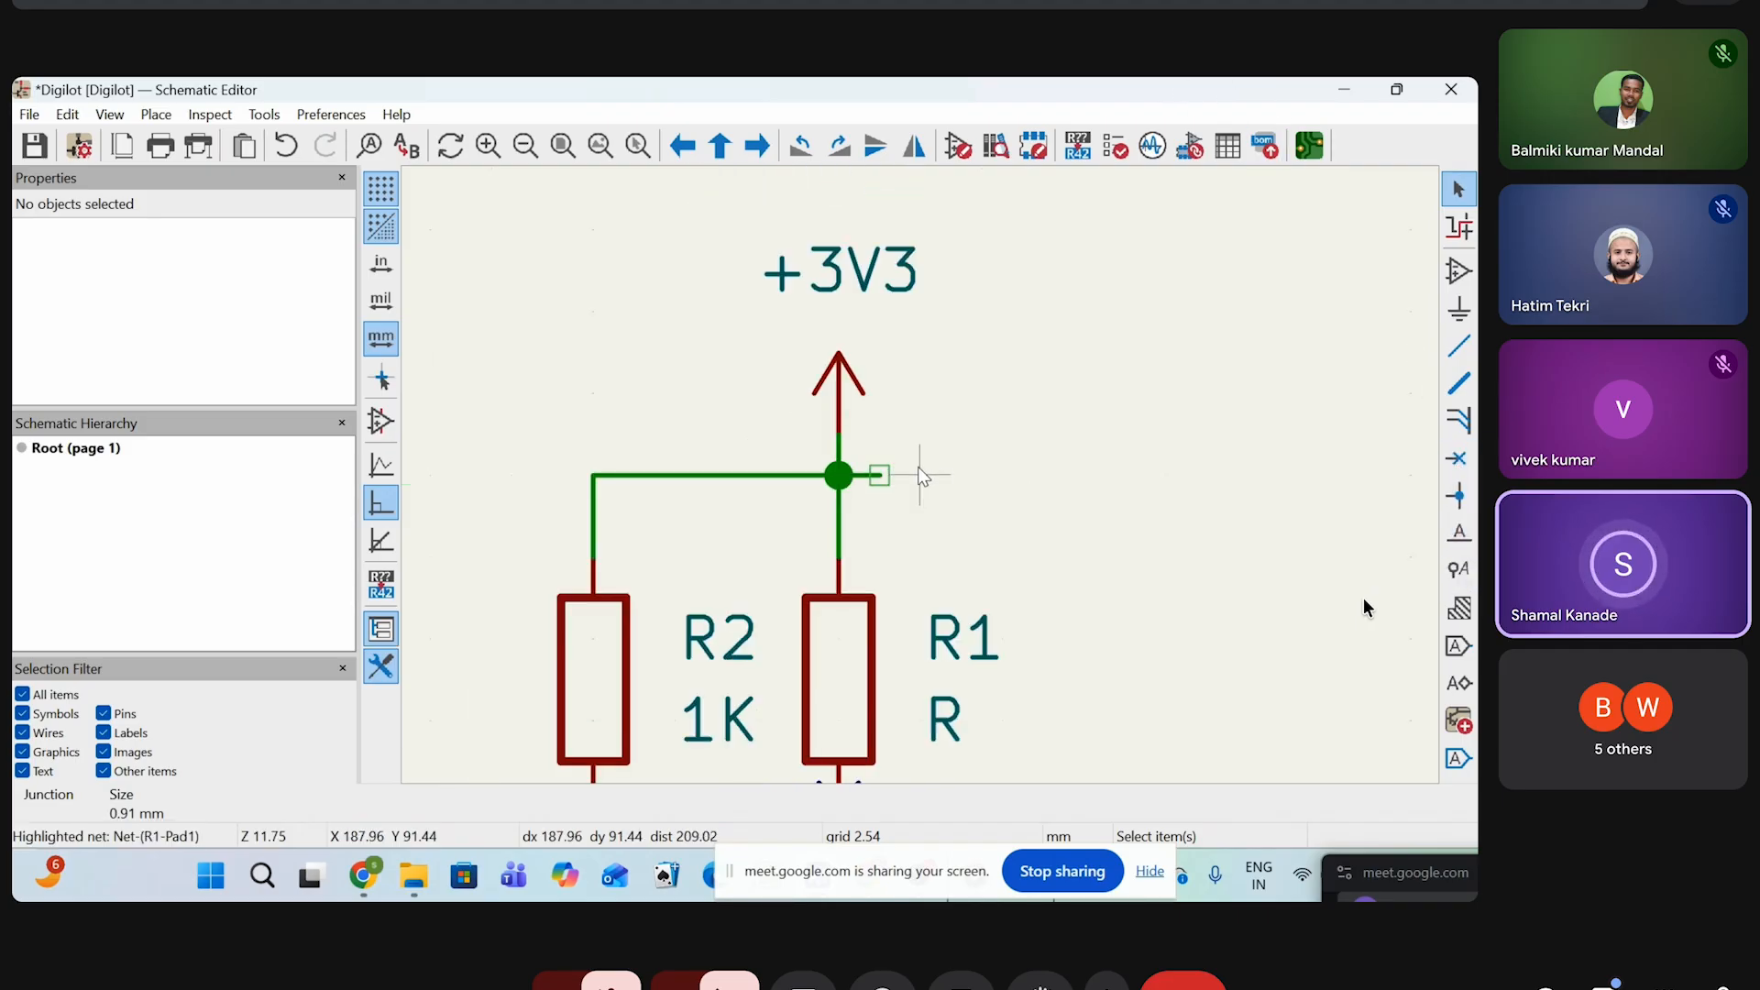
# Delete the short dangling wire that extends past the junction on the side away from R2
pyautogui.scroll(3, 922, 475)
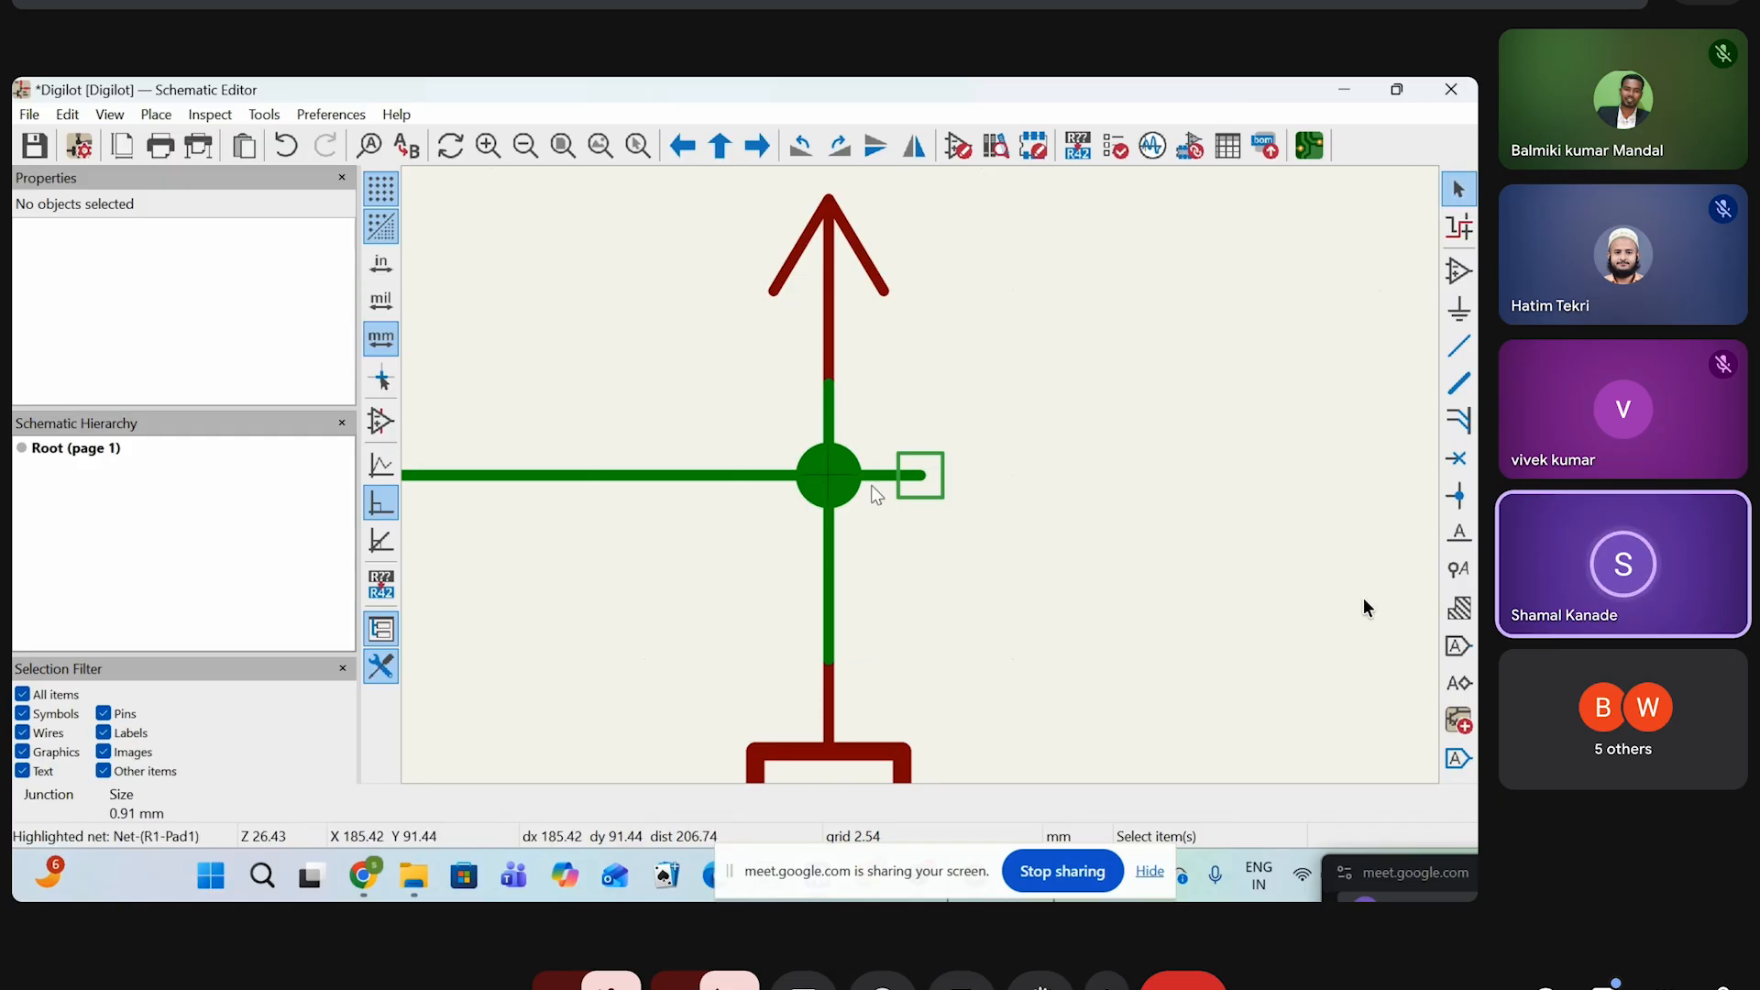
pyautogui.press('w')
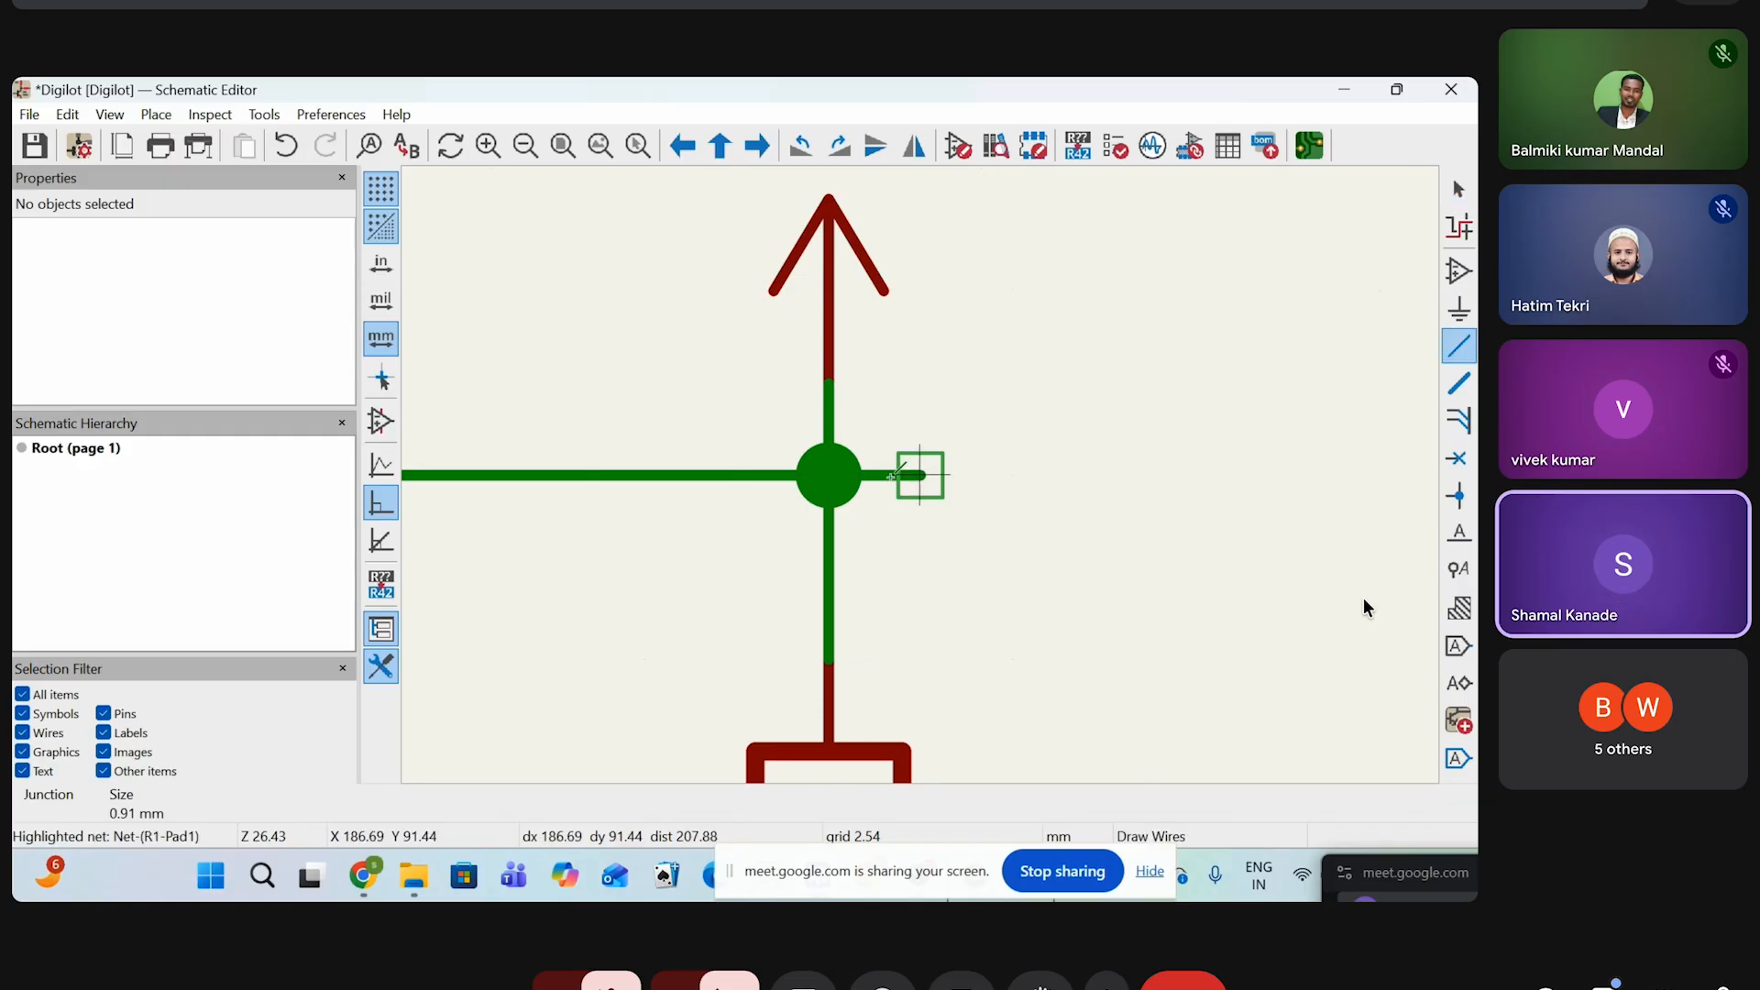
pyautogui.rightClick(894, 477)
pyautogui.click(917, 495)
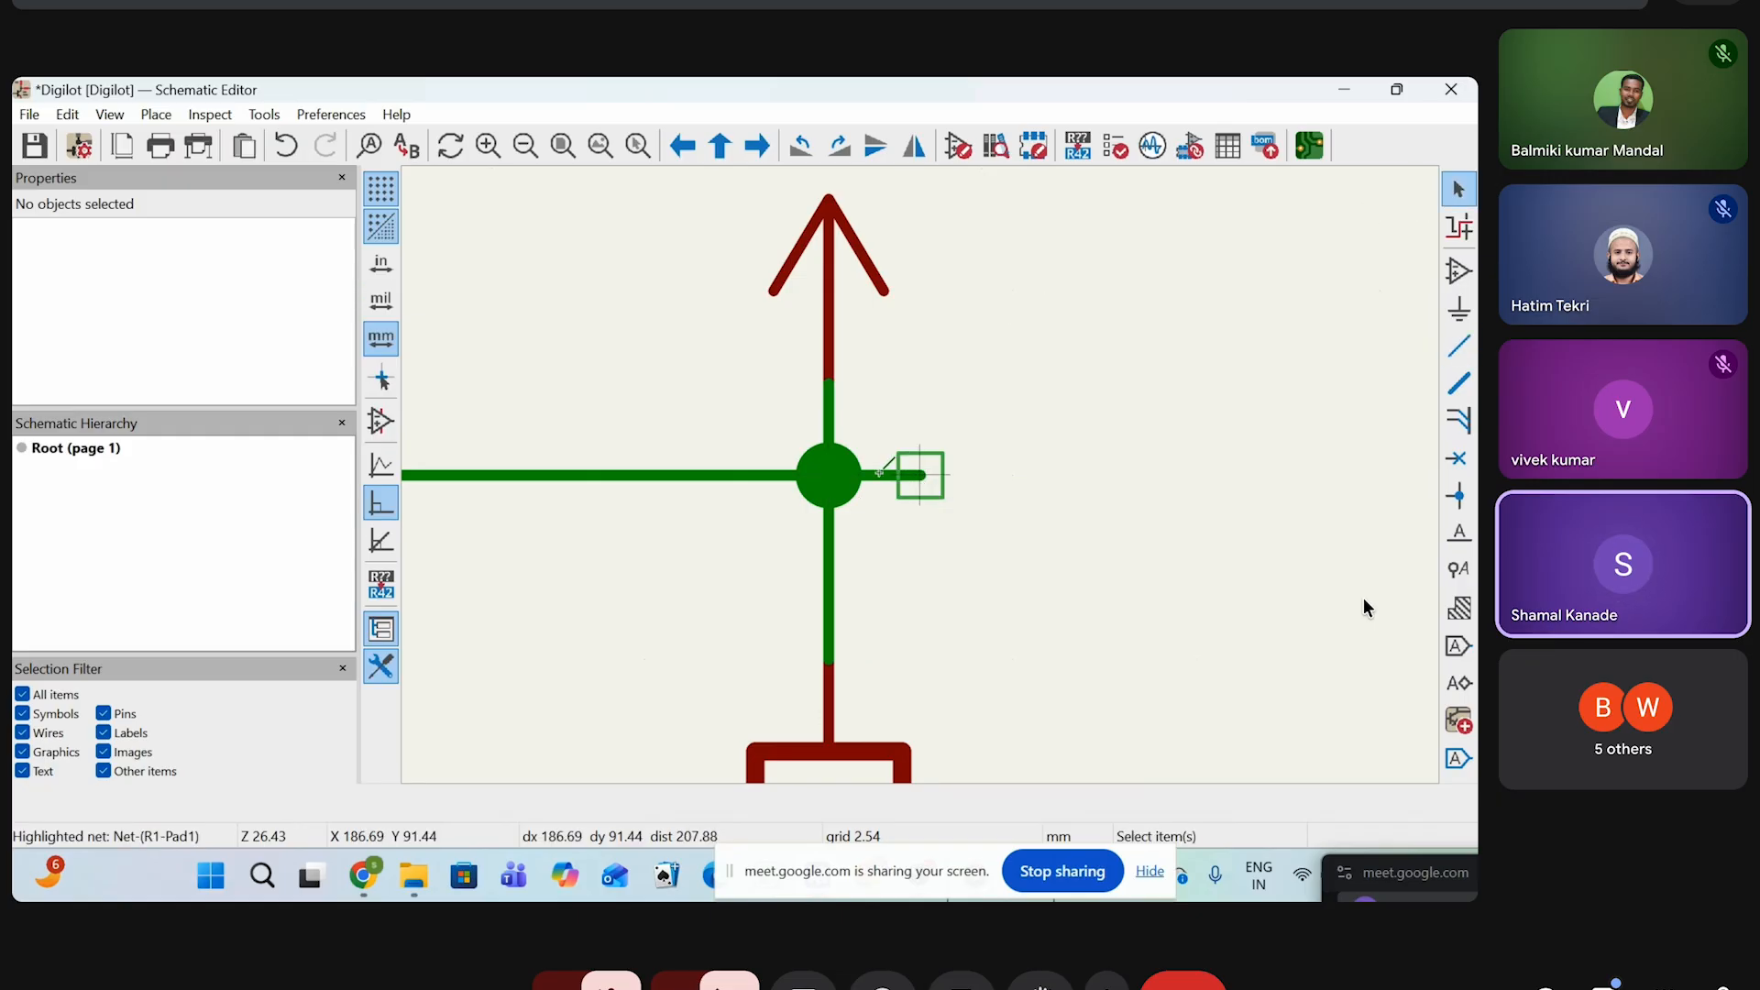
pyautogui.click(876, 476)
pyautogui.press('Delete')
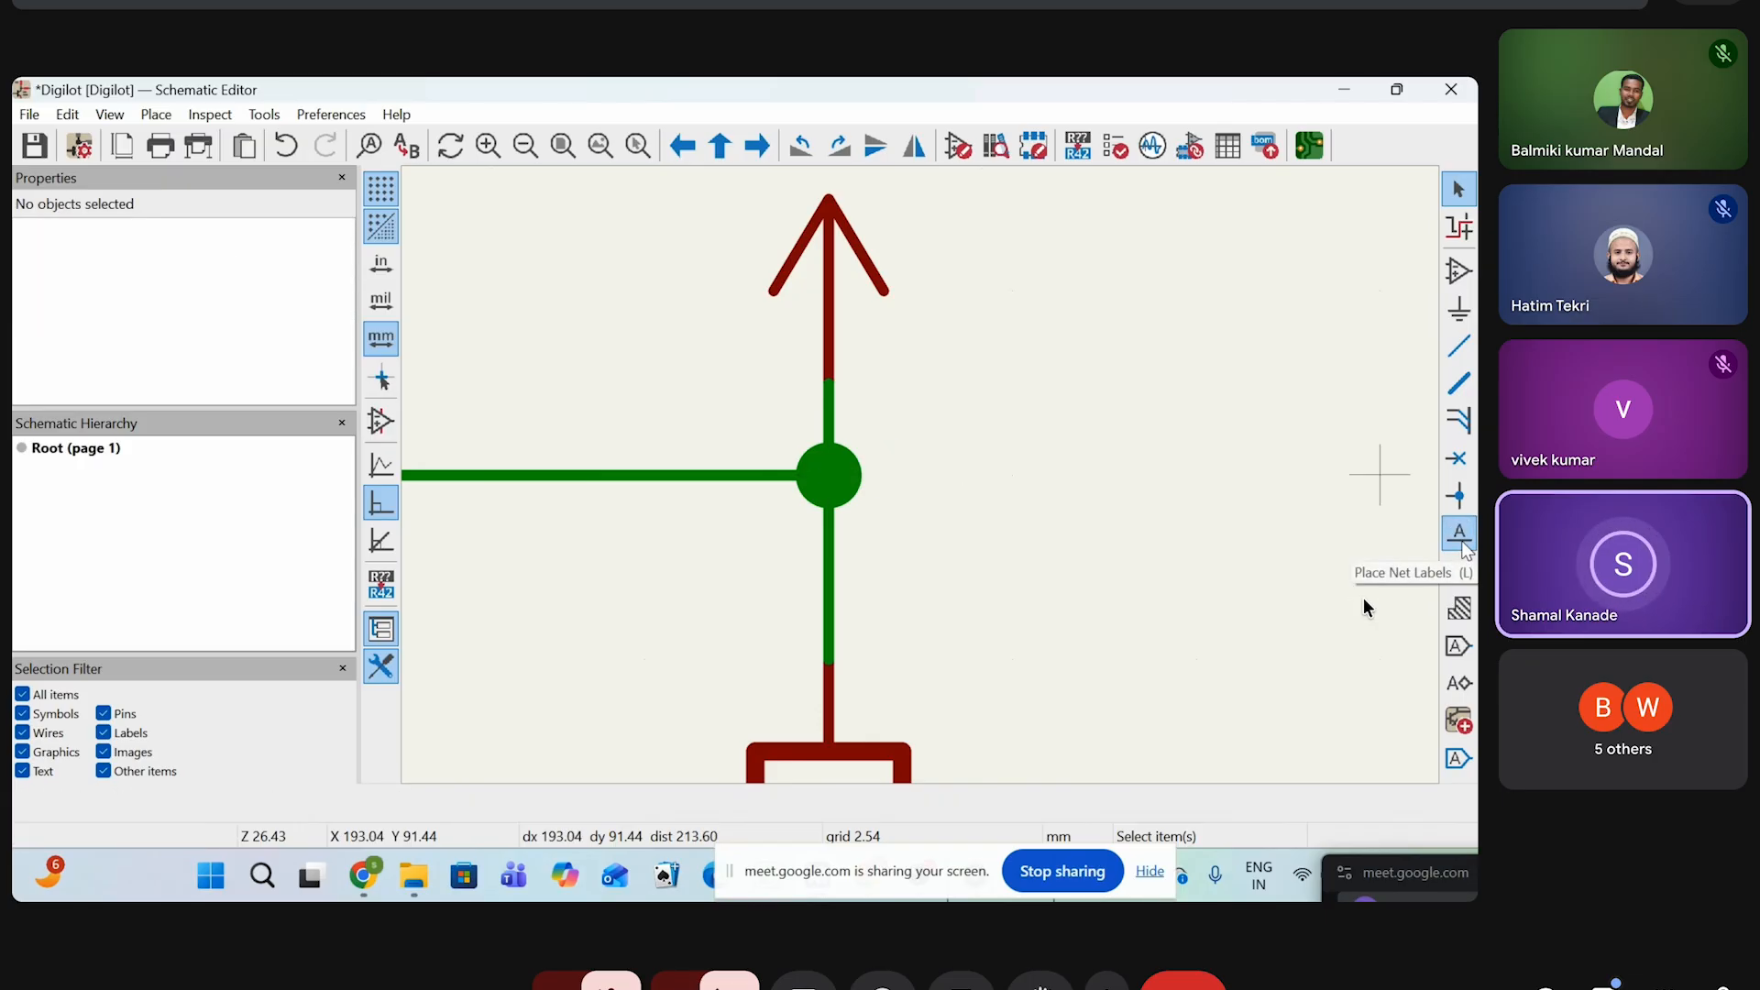
# Place a net label named LED on the horizontal wire between R2 and the junction
pyautogui.scroll(-5, 866, 475)
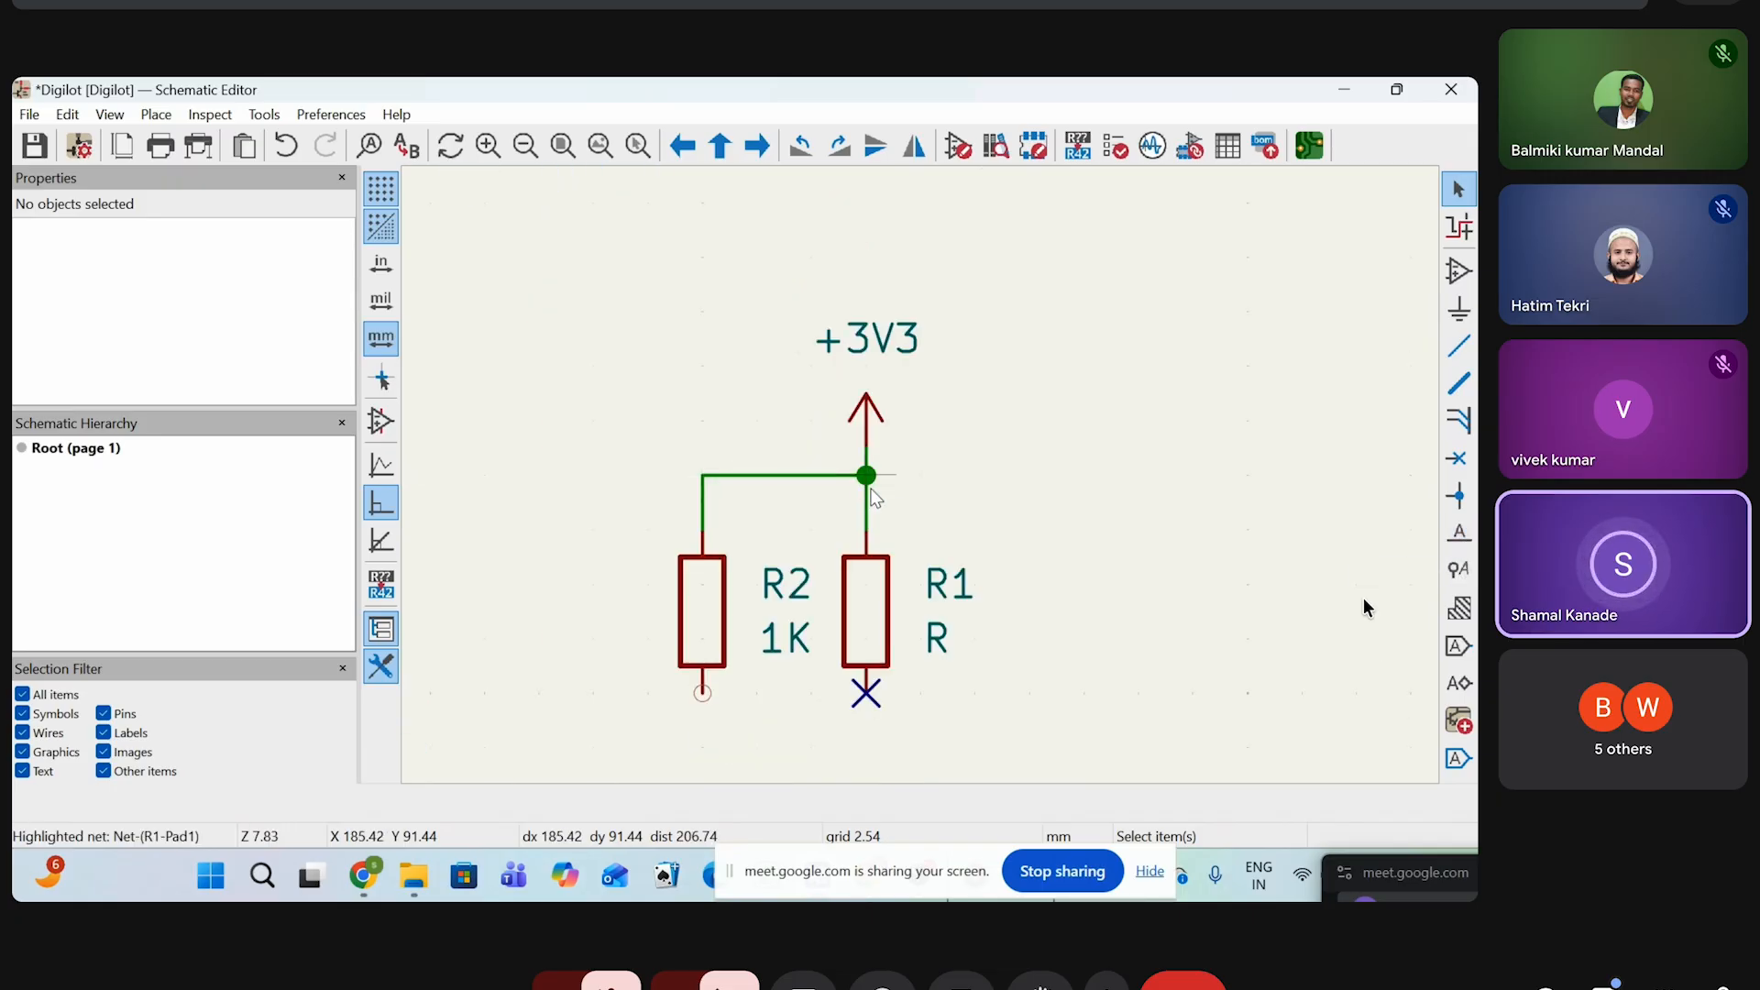
pyautogui.scroll(5, 892, 473)
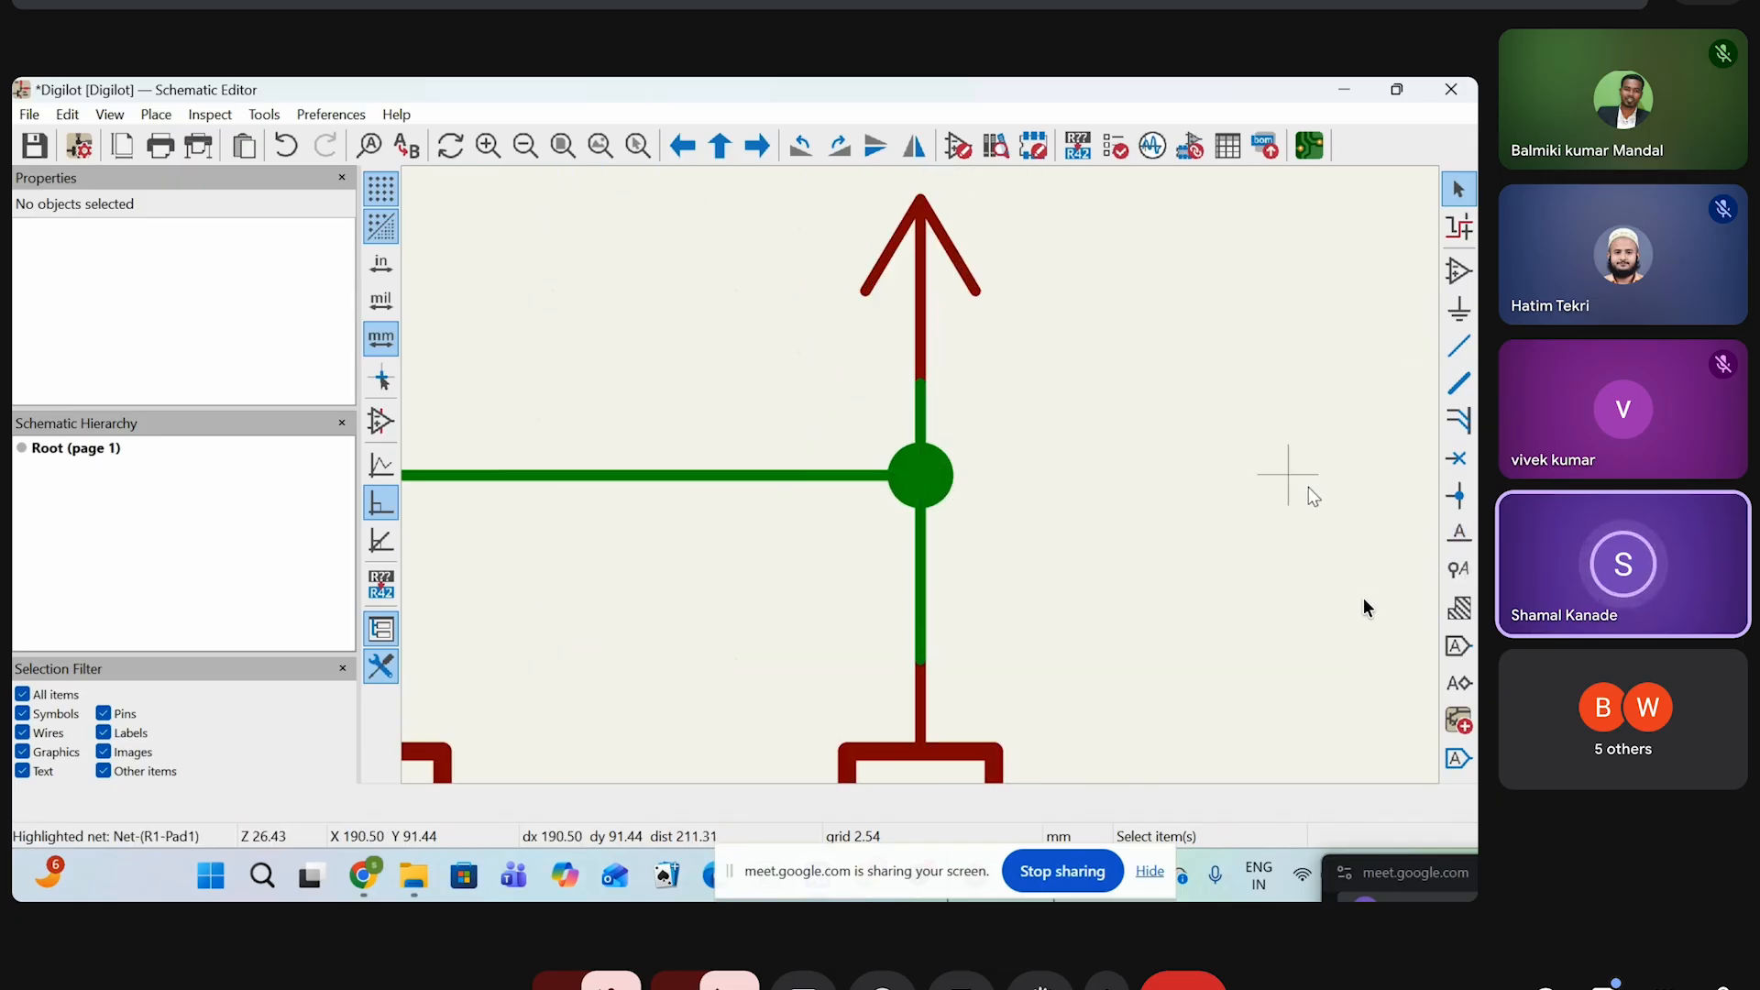
pyautogui.click(1457, 536)
pyautogui.click(585, 487)
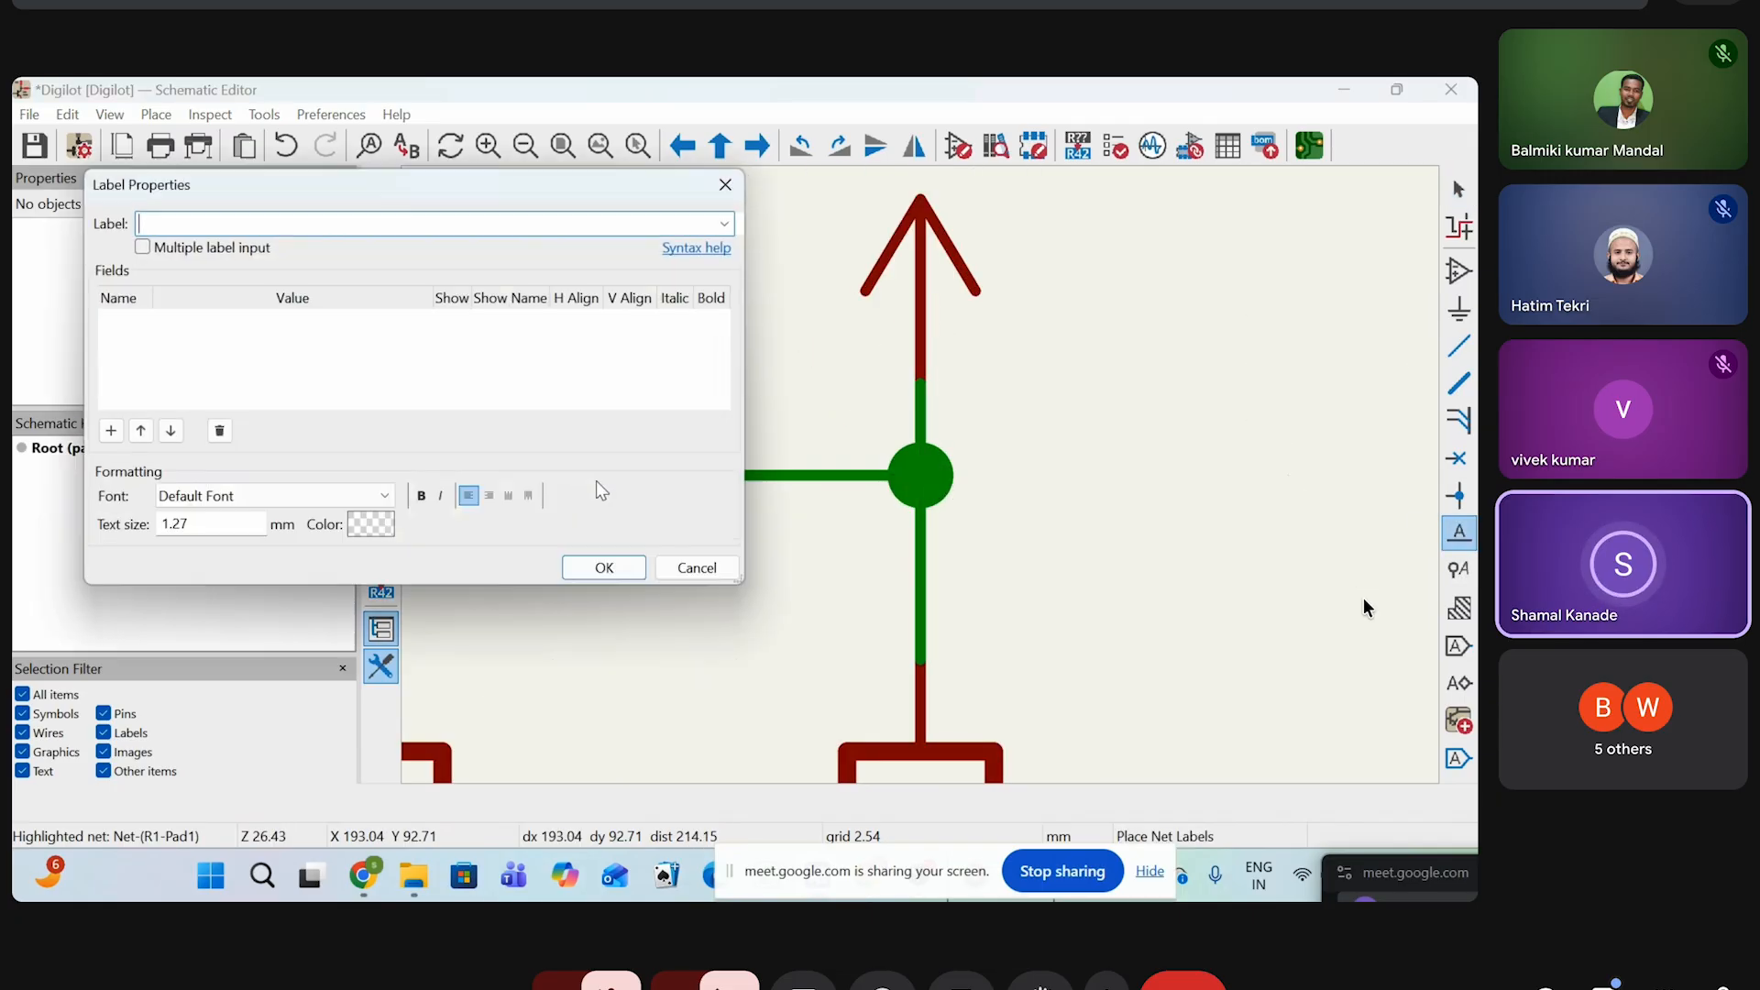
pyautogui.write('le')
pyautogui.click(607, 571)
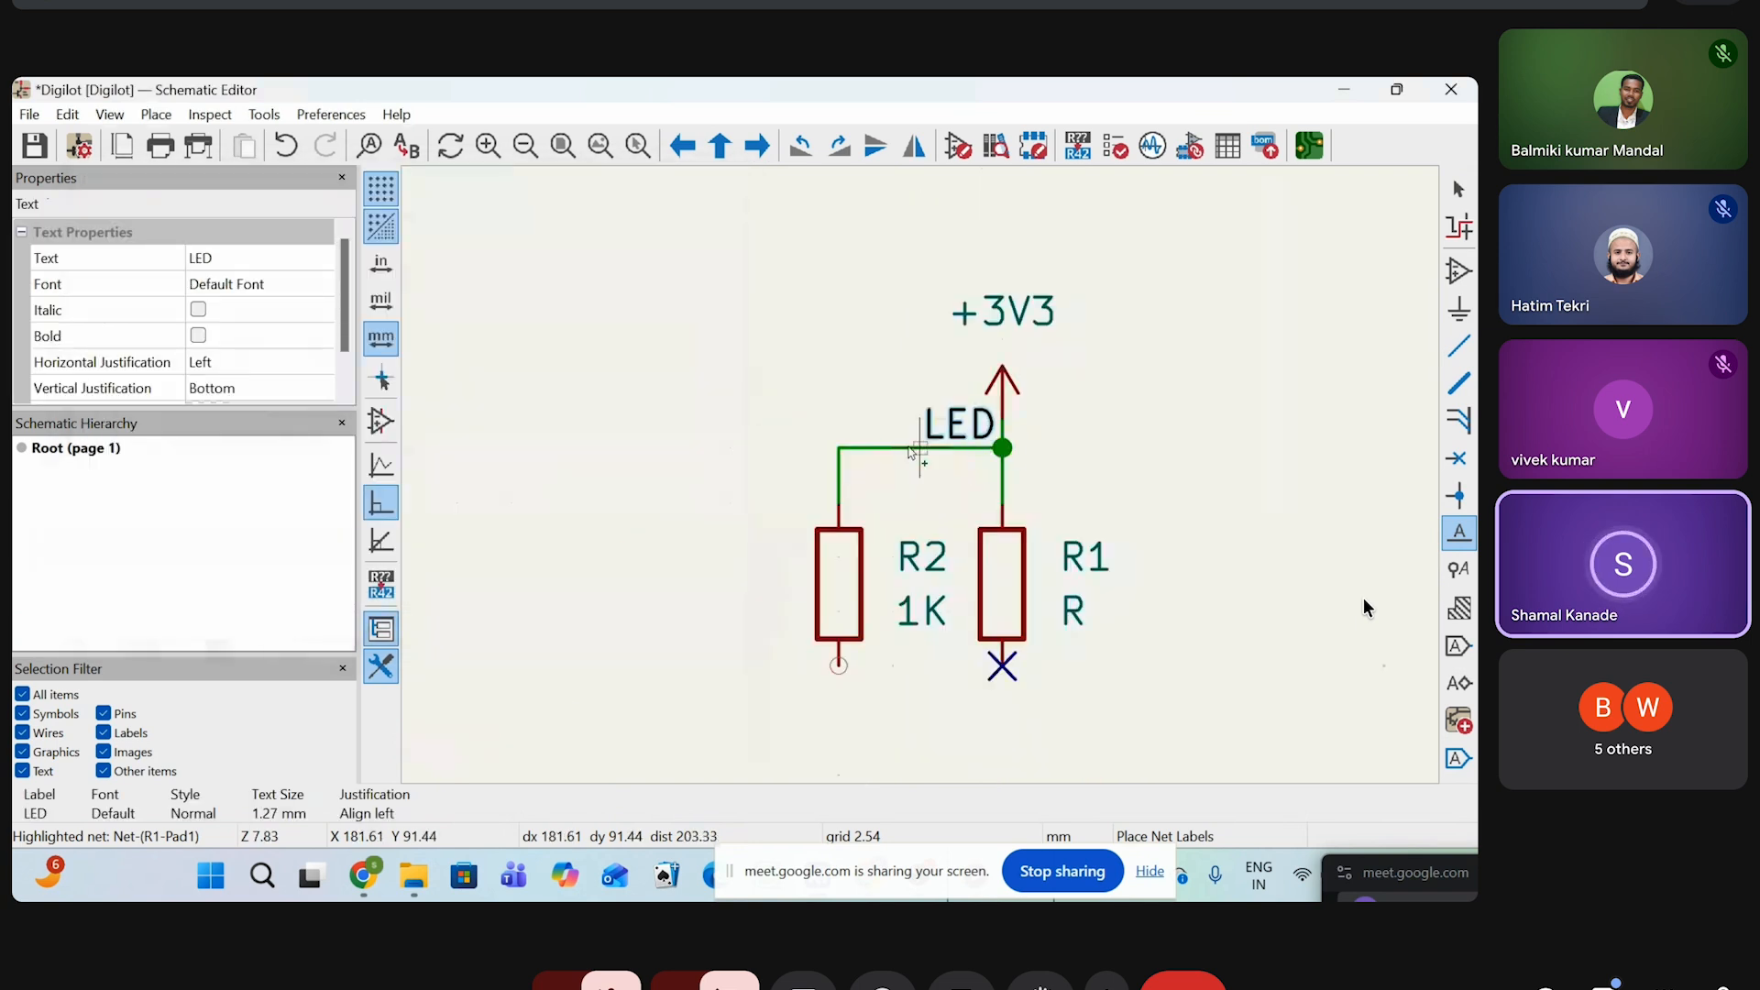
pyautogui.click(828, 475)
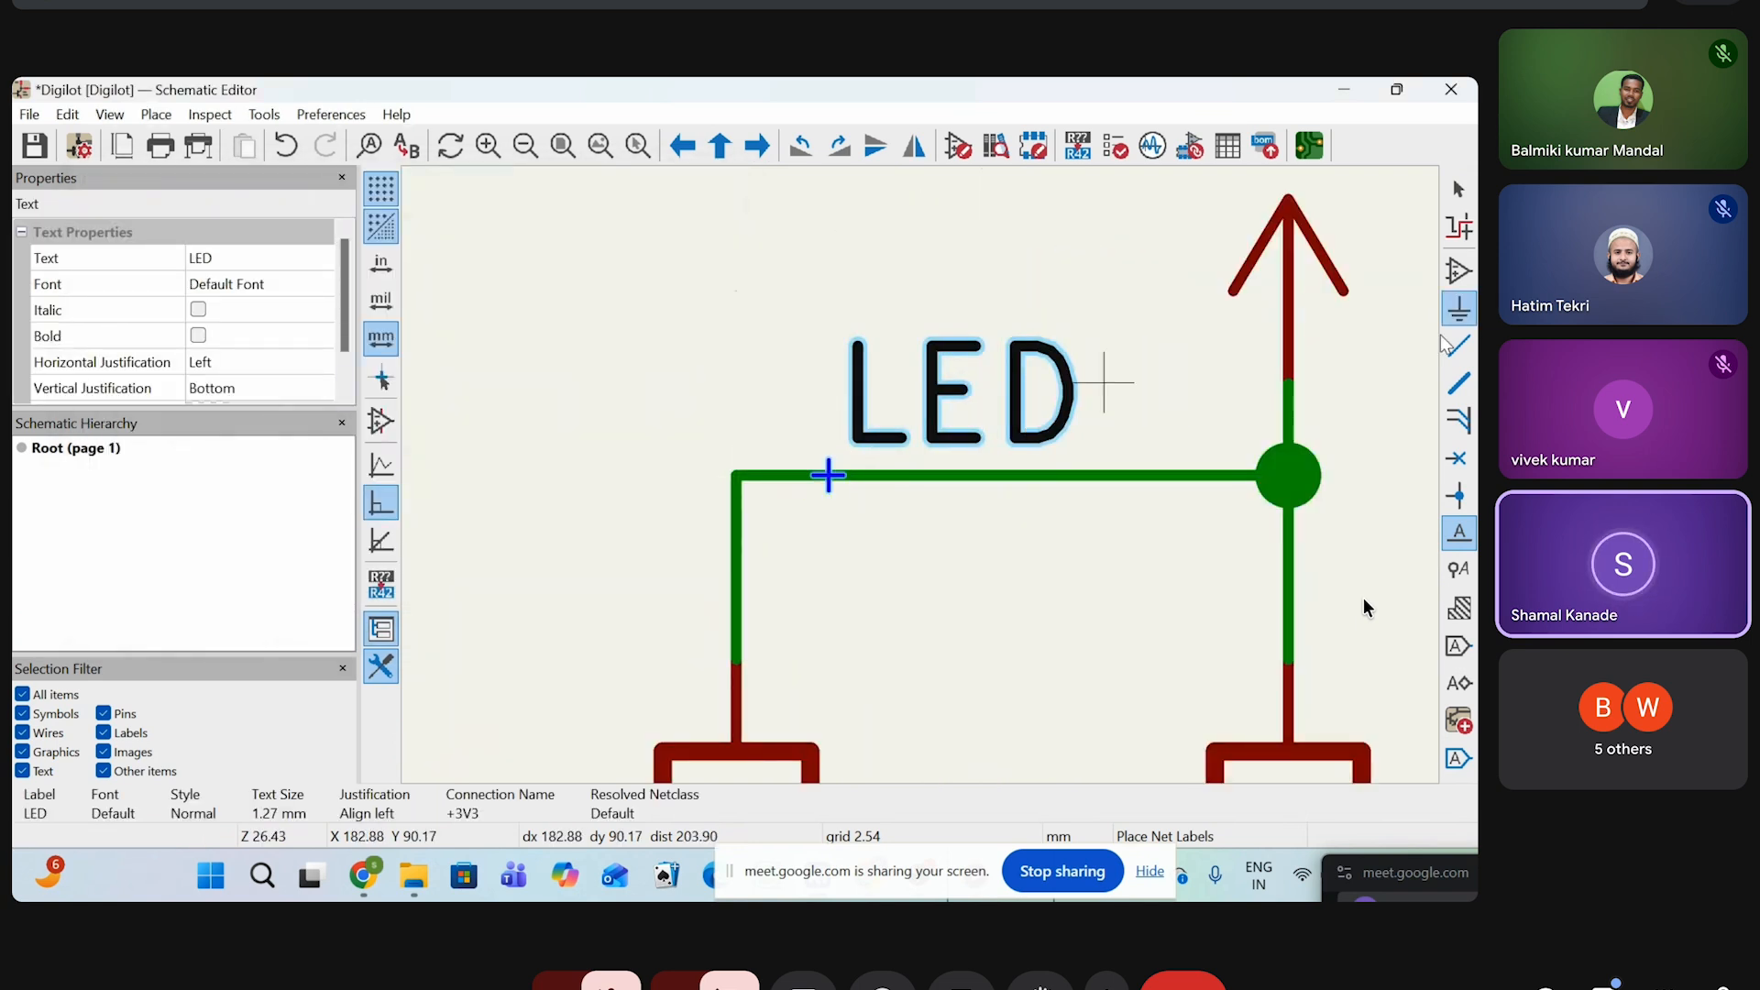
pyautogui.scroll(-3, 921, 476)
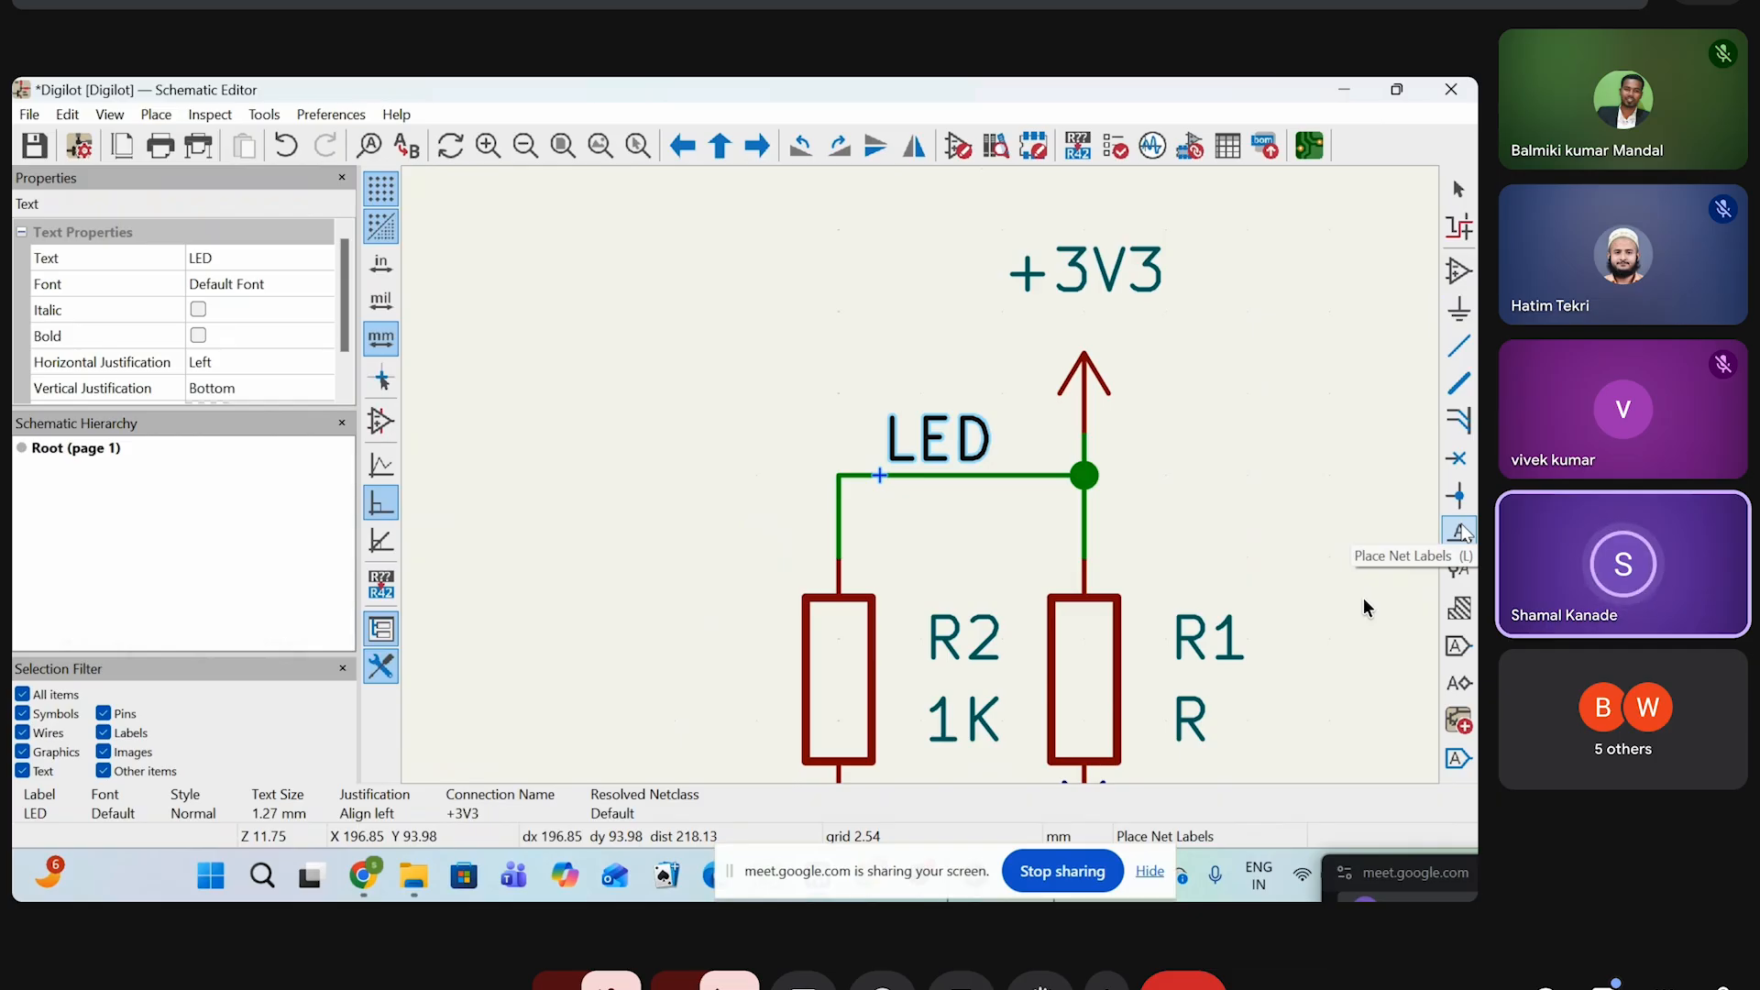
pyautogui.click(1460, 532)
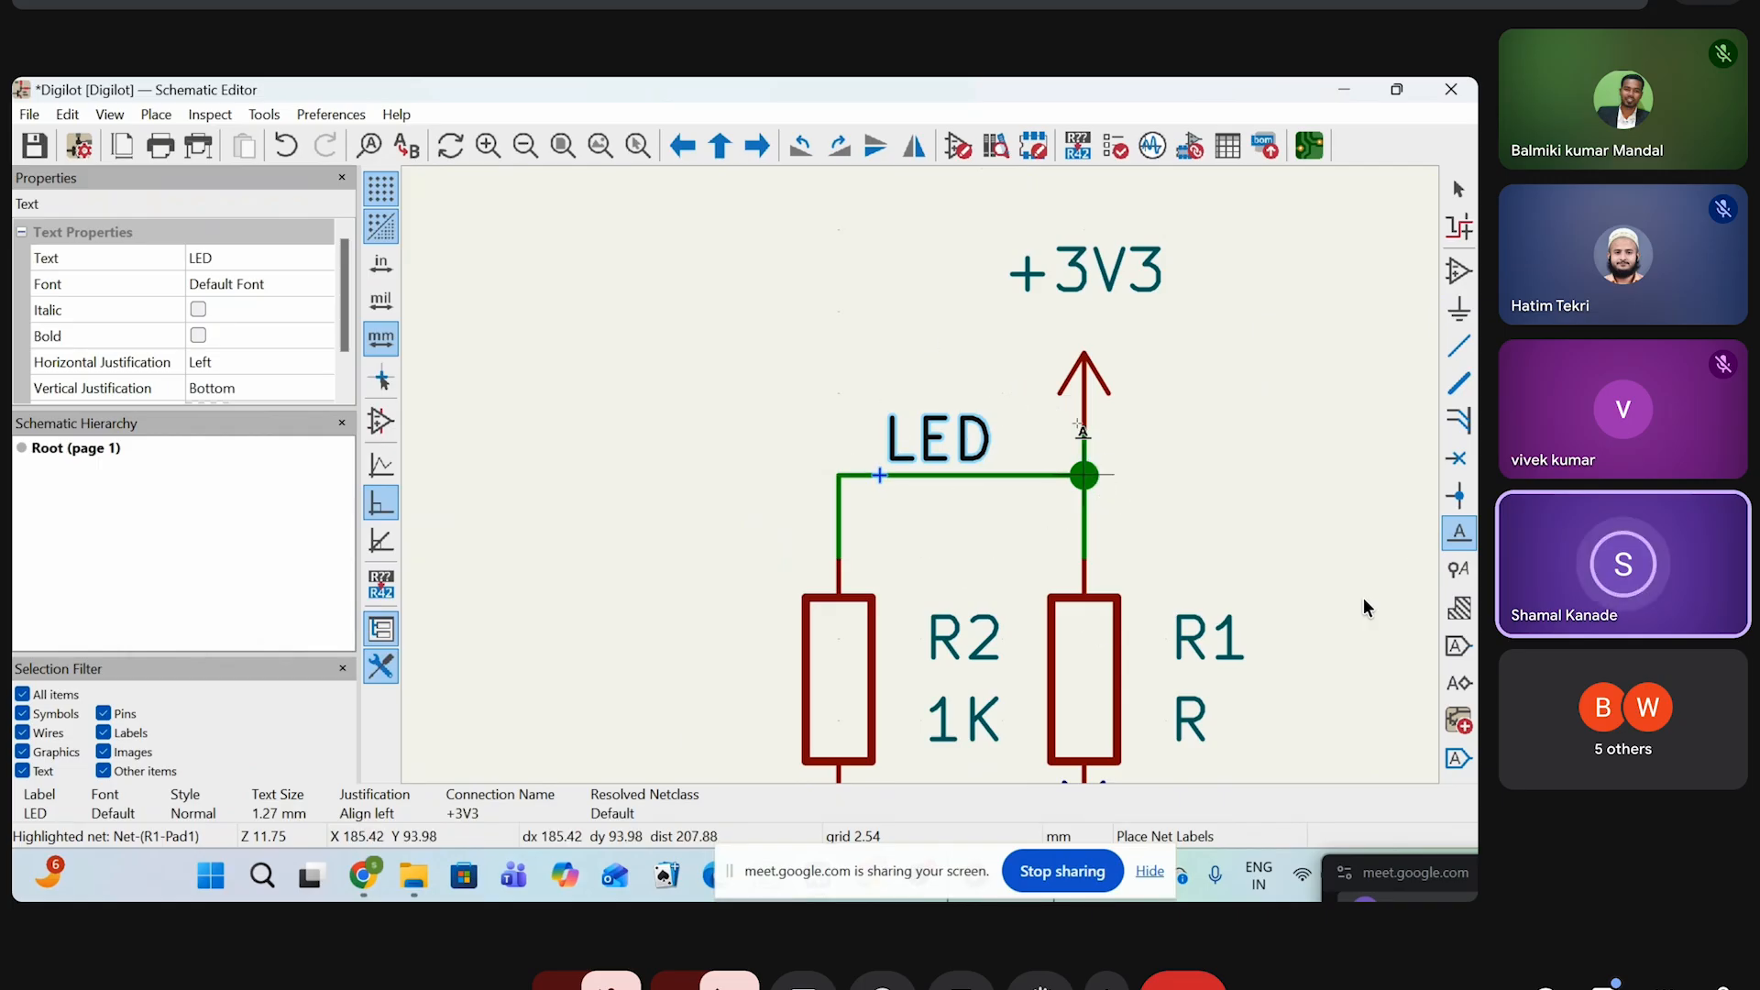
pyautogui.scroll(-1, 920, 557)
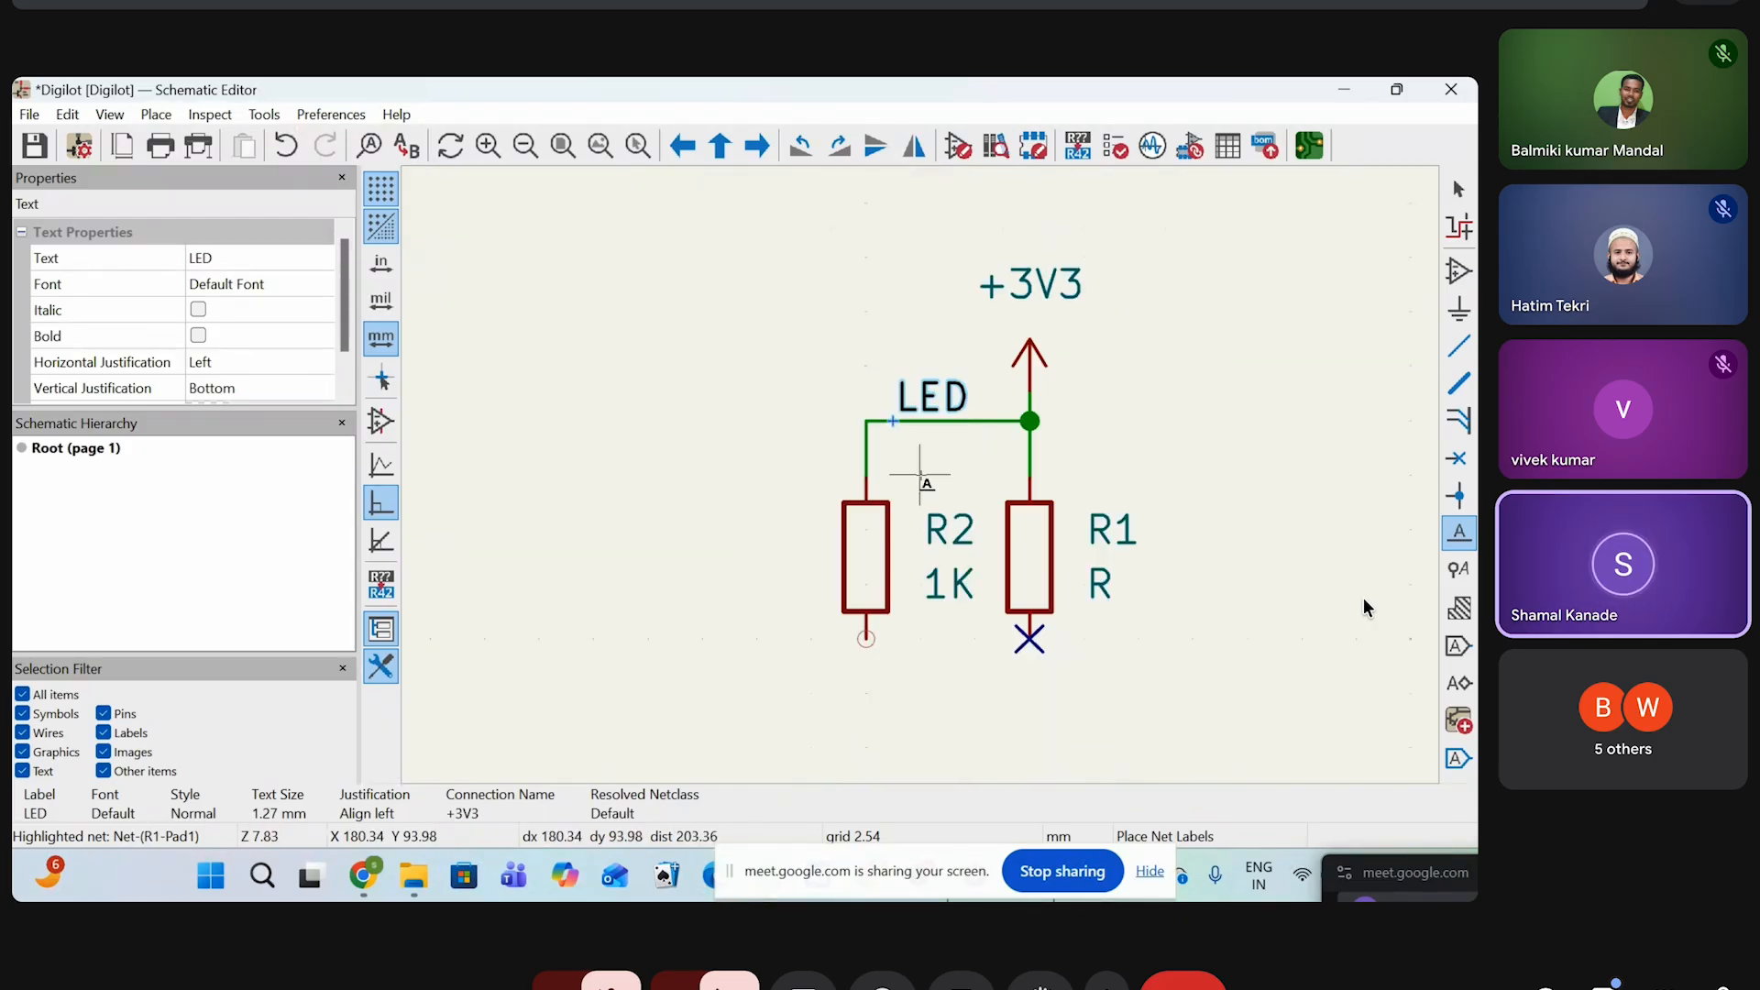
pyautogui.scroll(1, 945, 557)
pyautogui.scroll(-1, 913, 440)
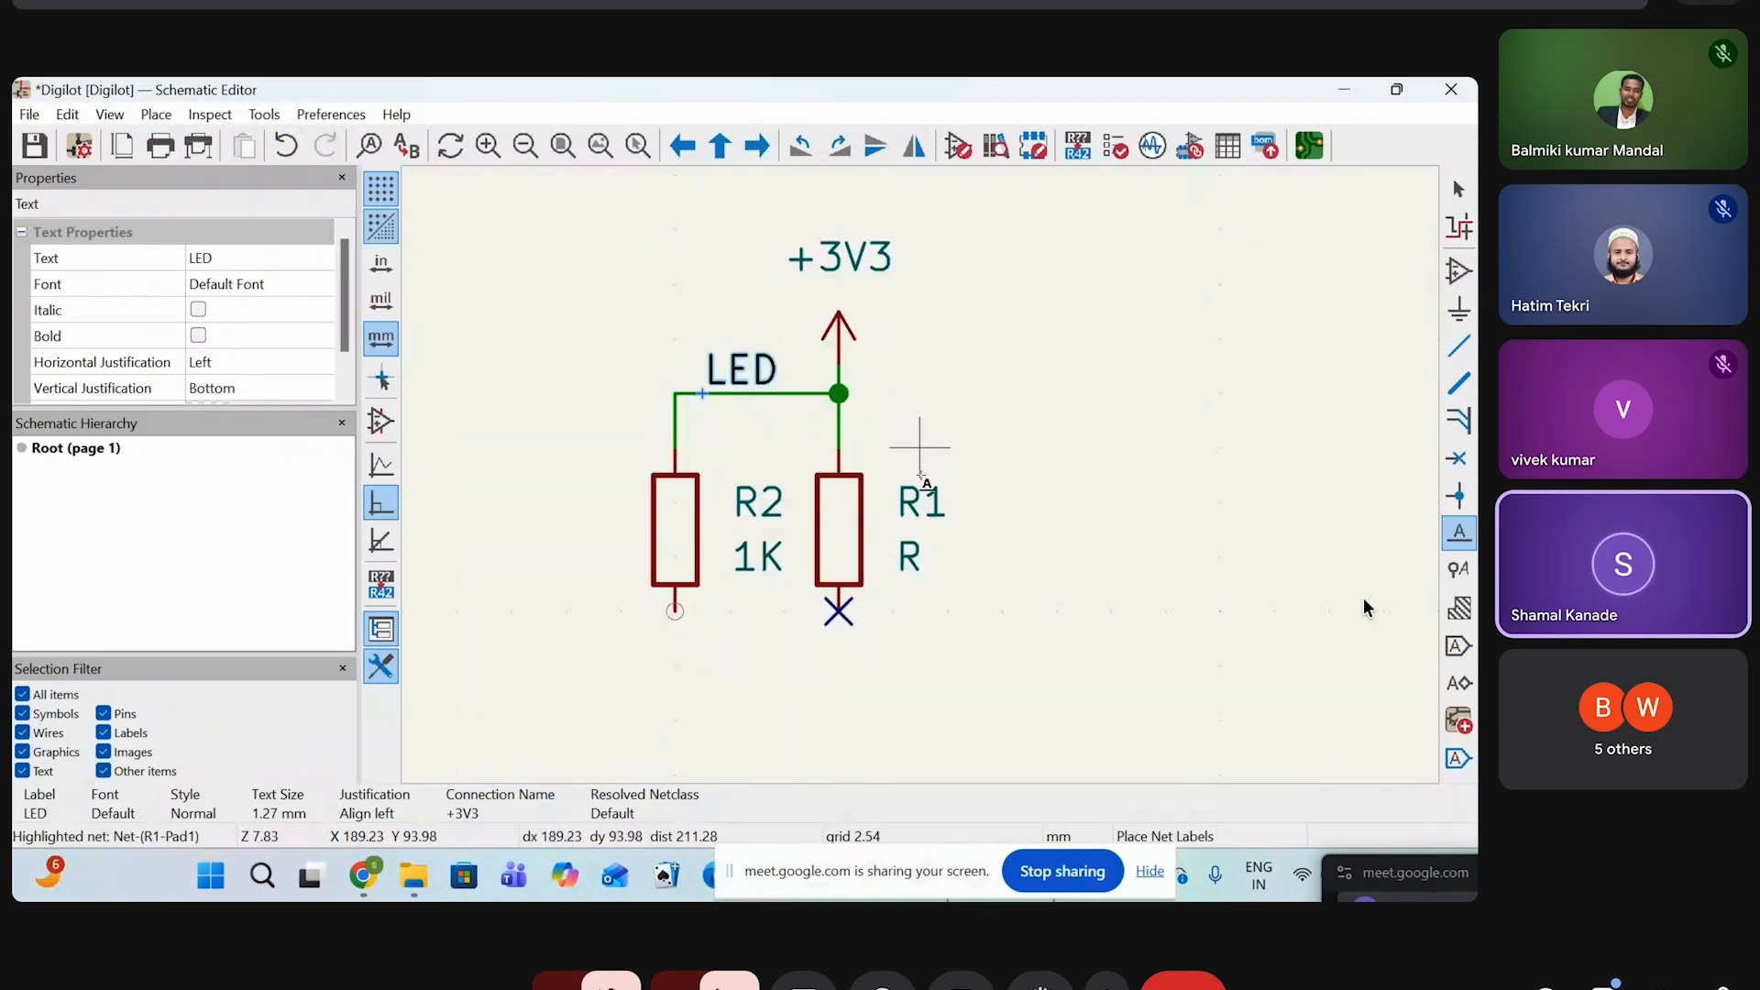
pyautogui.scroll(1, 853, 405)
pyautogui.scroll(-1, 797, 421)
pyautogui.scroll(1, 760, 401)
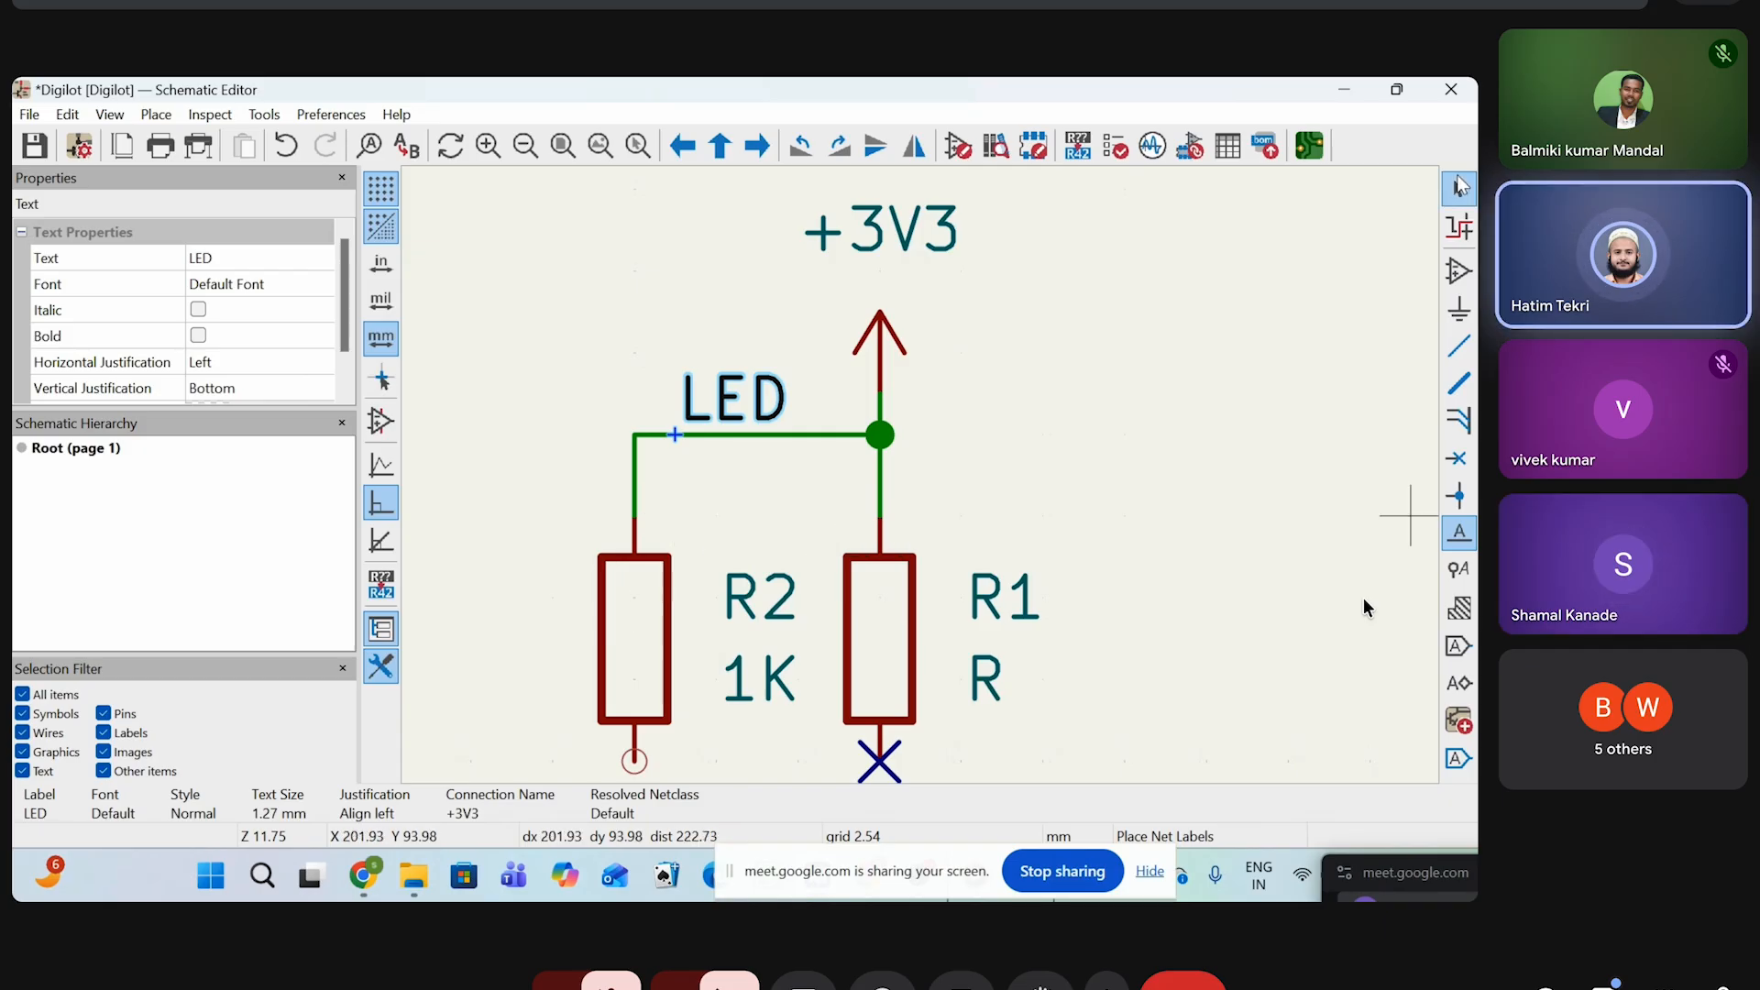
pyautogui.press('Escape')
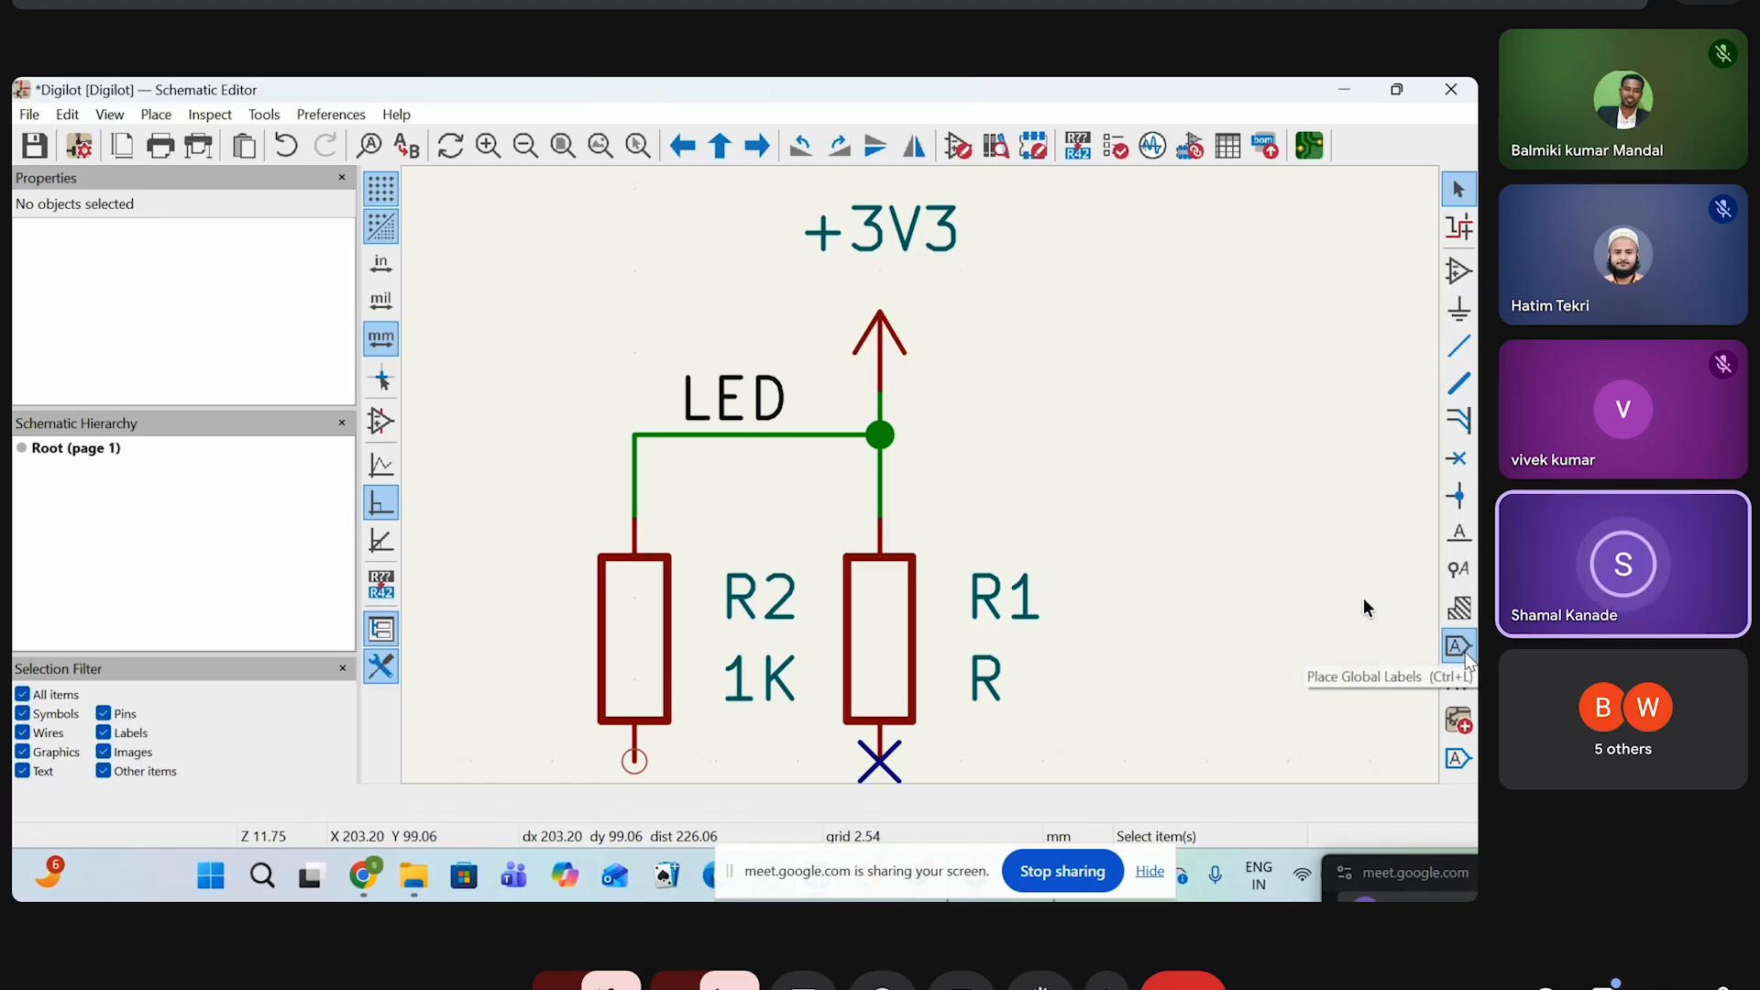
# Place a global label 3V with Input shape in the empty area on R2's side, rotated to point downward
pyautogui.scroll(-2, 921, 476)
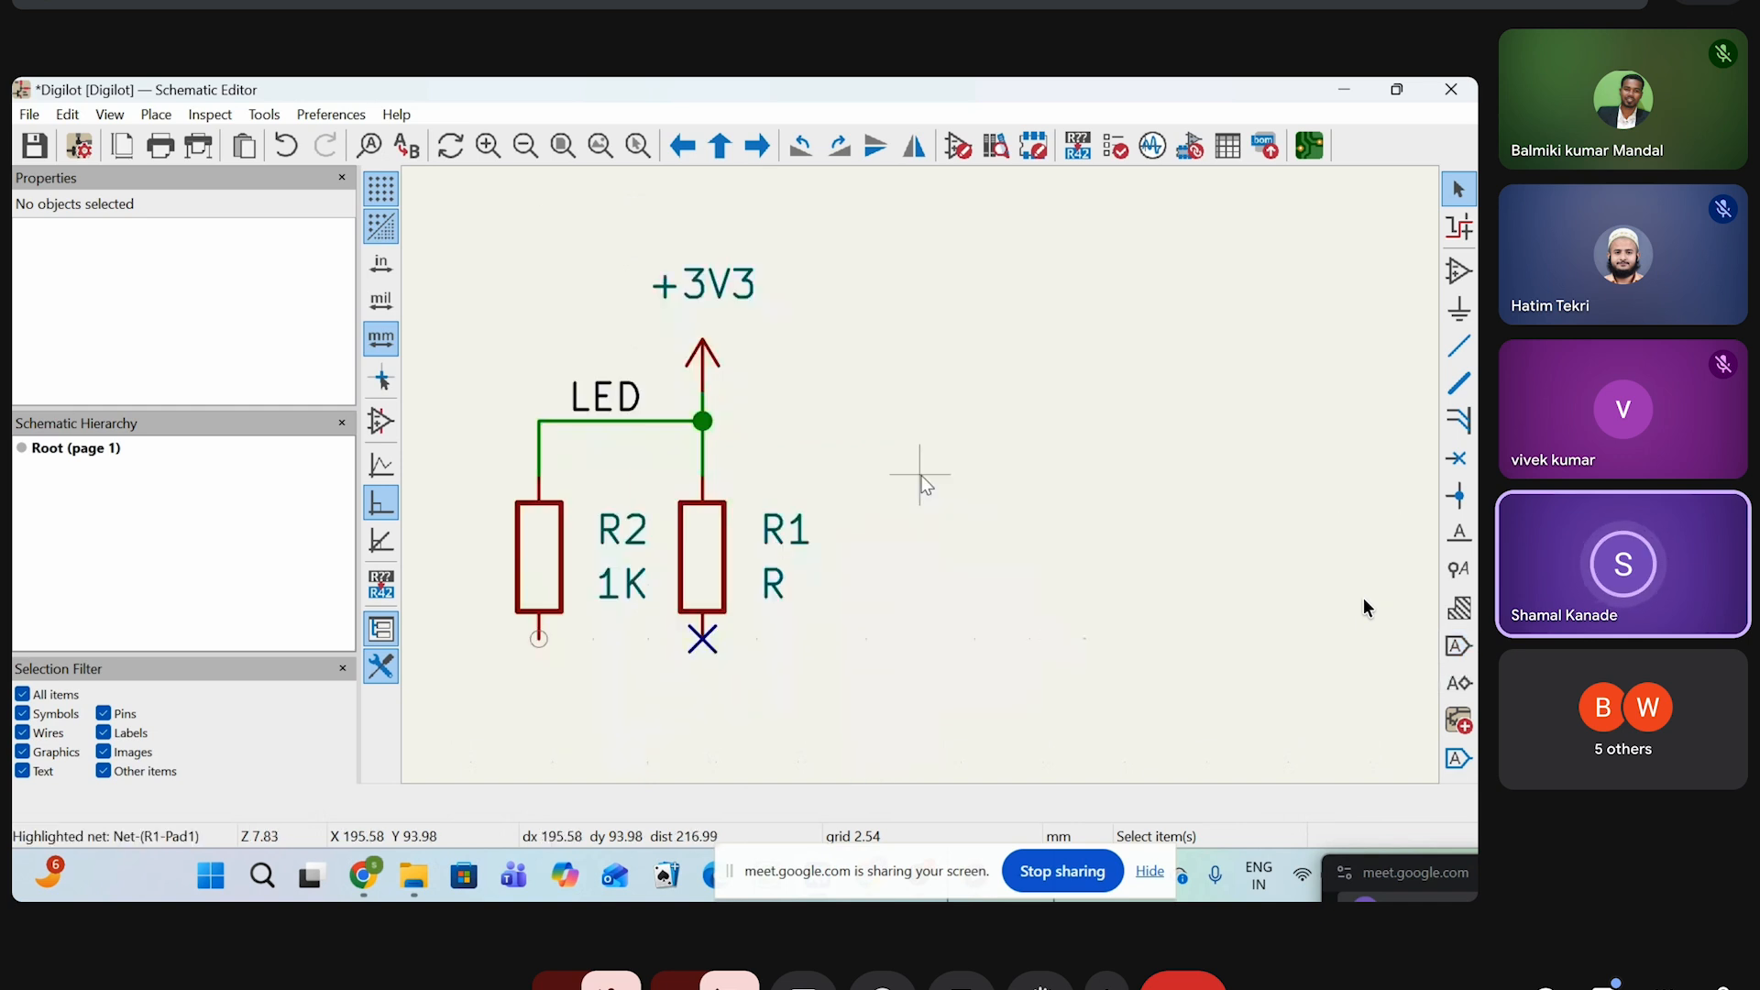
pyautogui.scroll(-2, 922, 476)
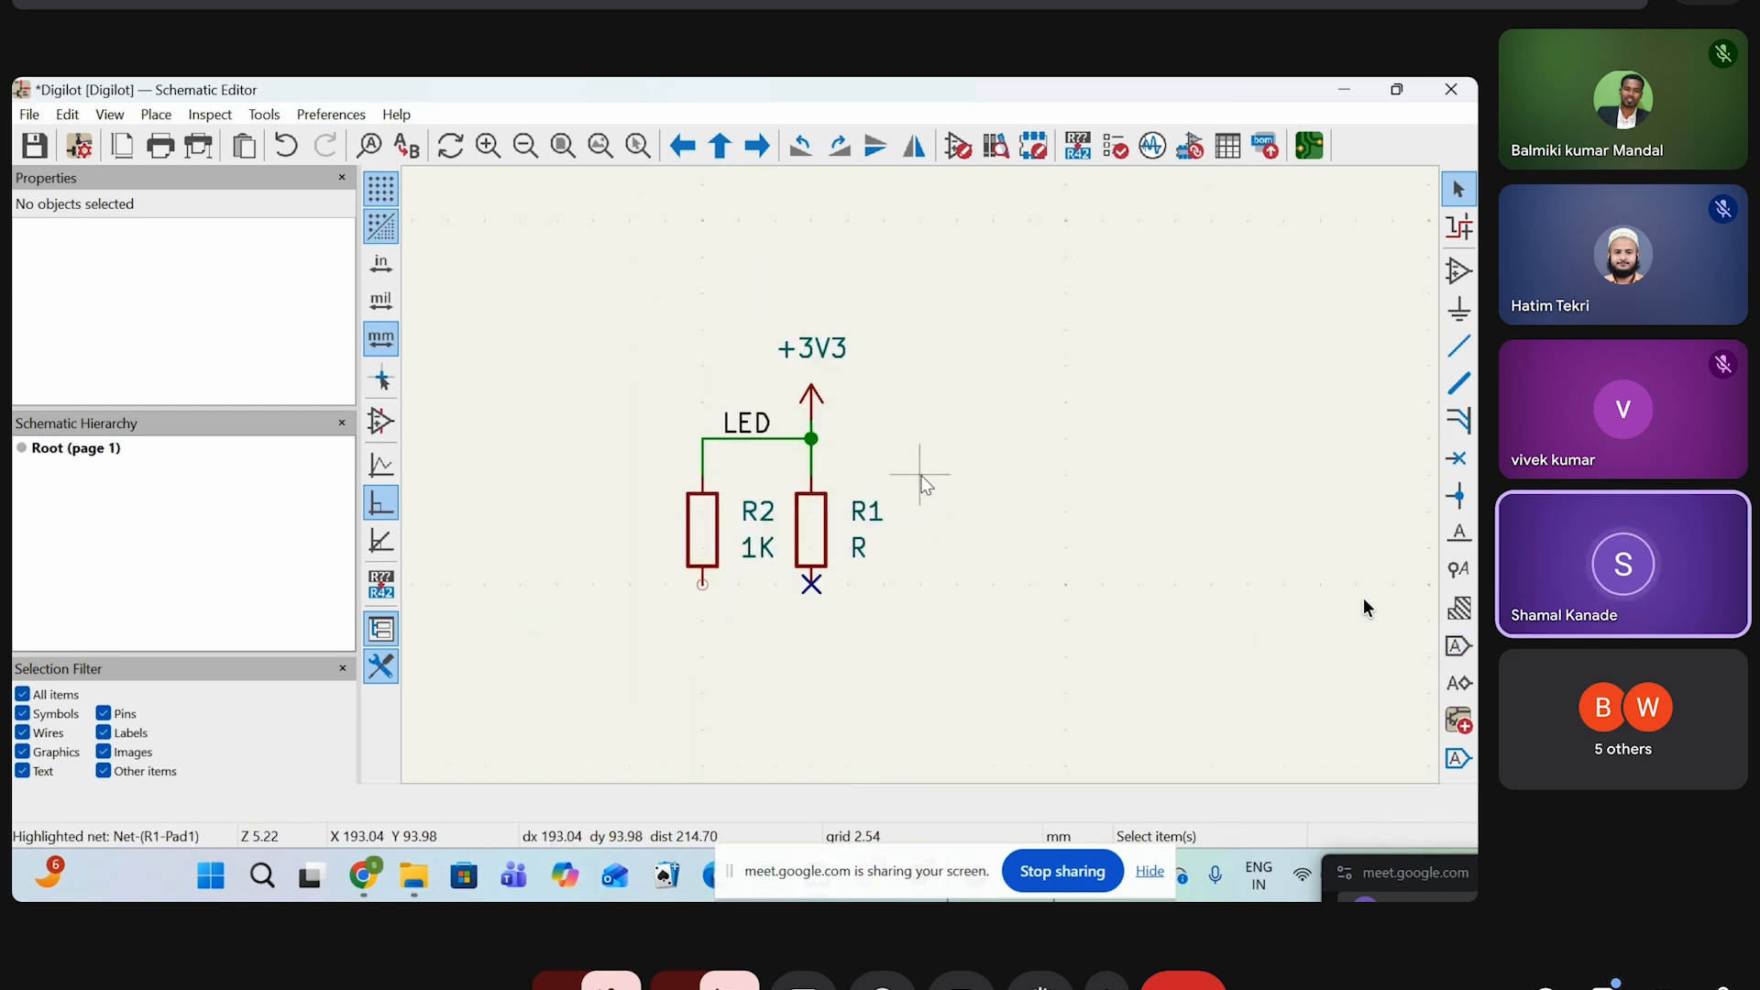
pyautogui.click(1458, 648)
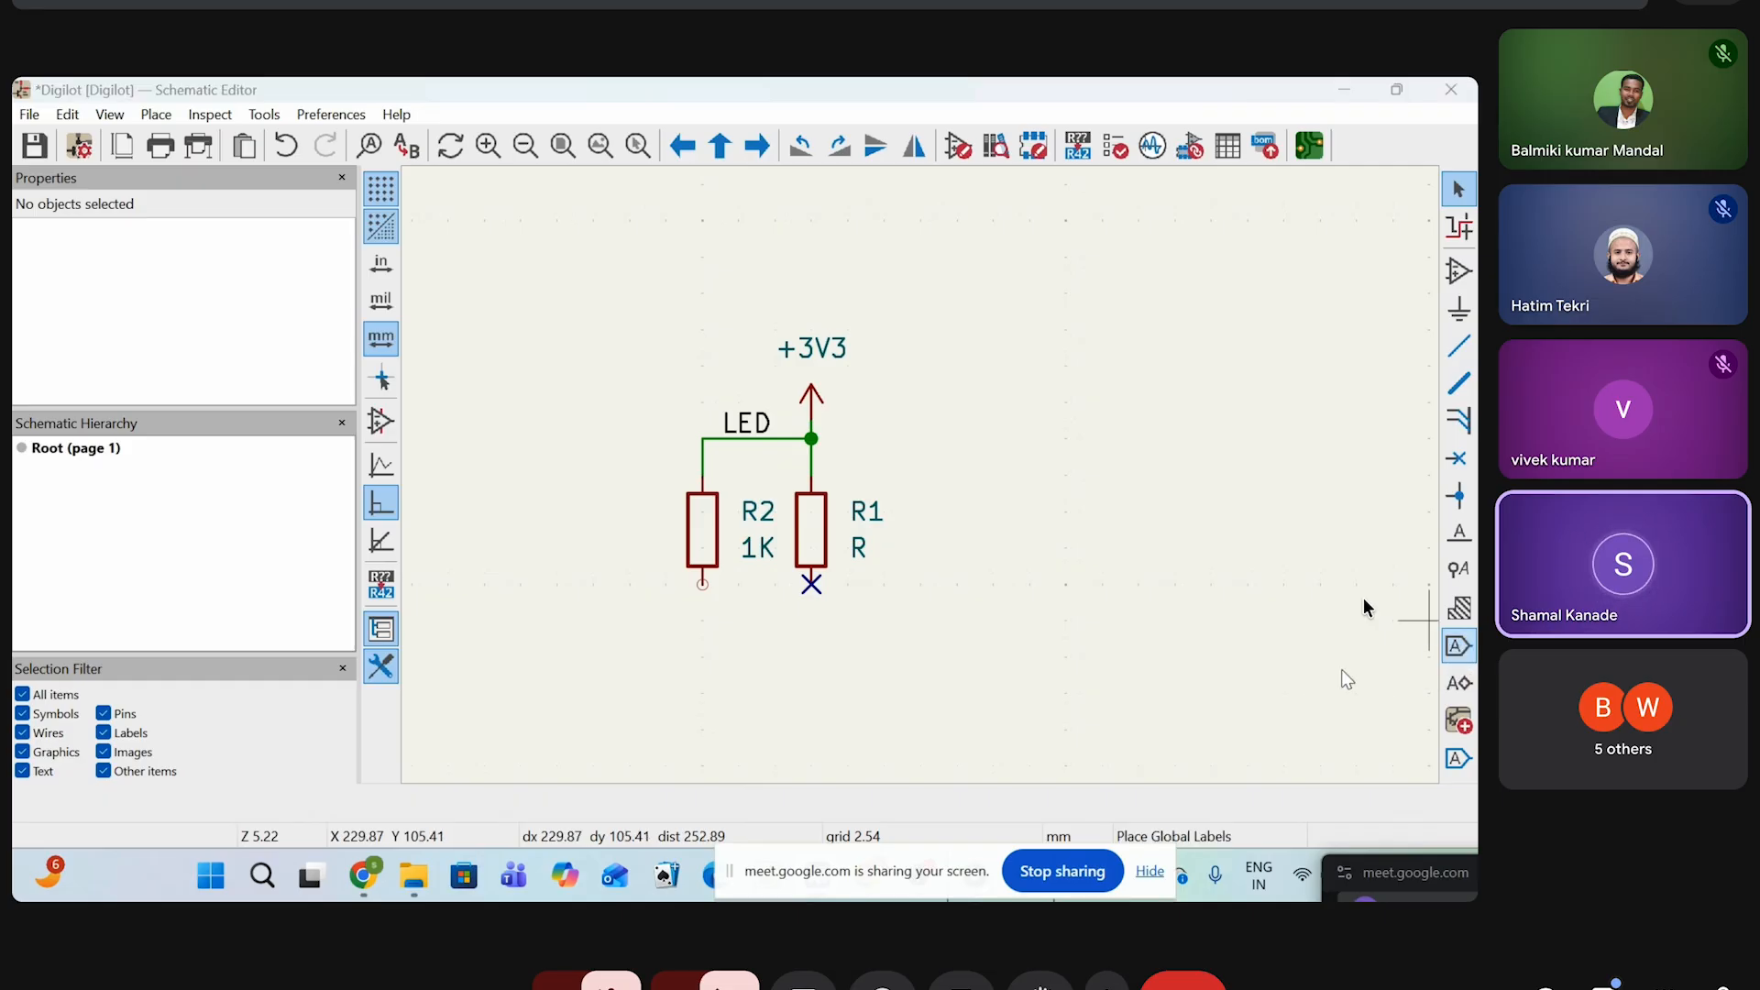
pyautogui.click(525, 386)
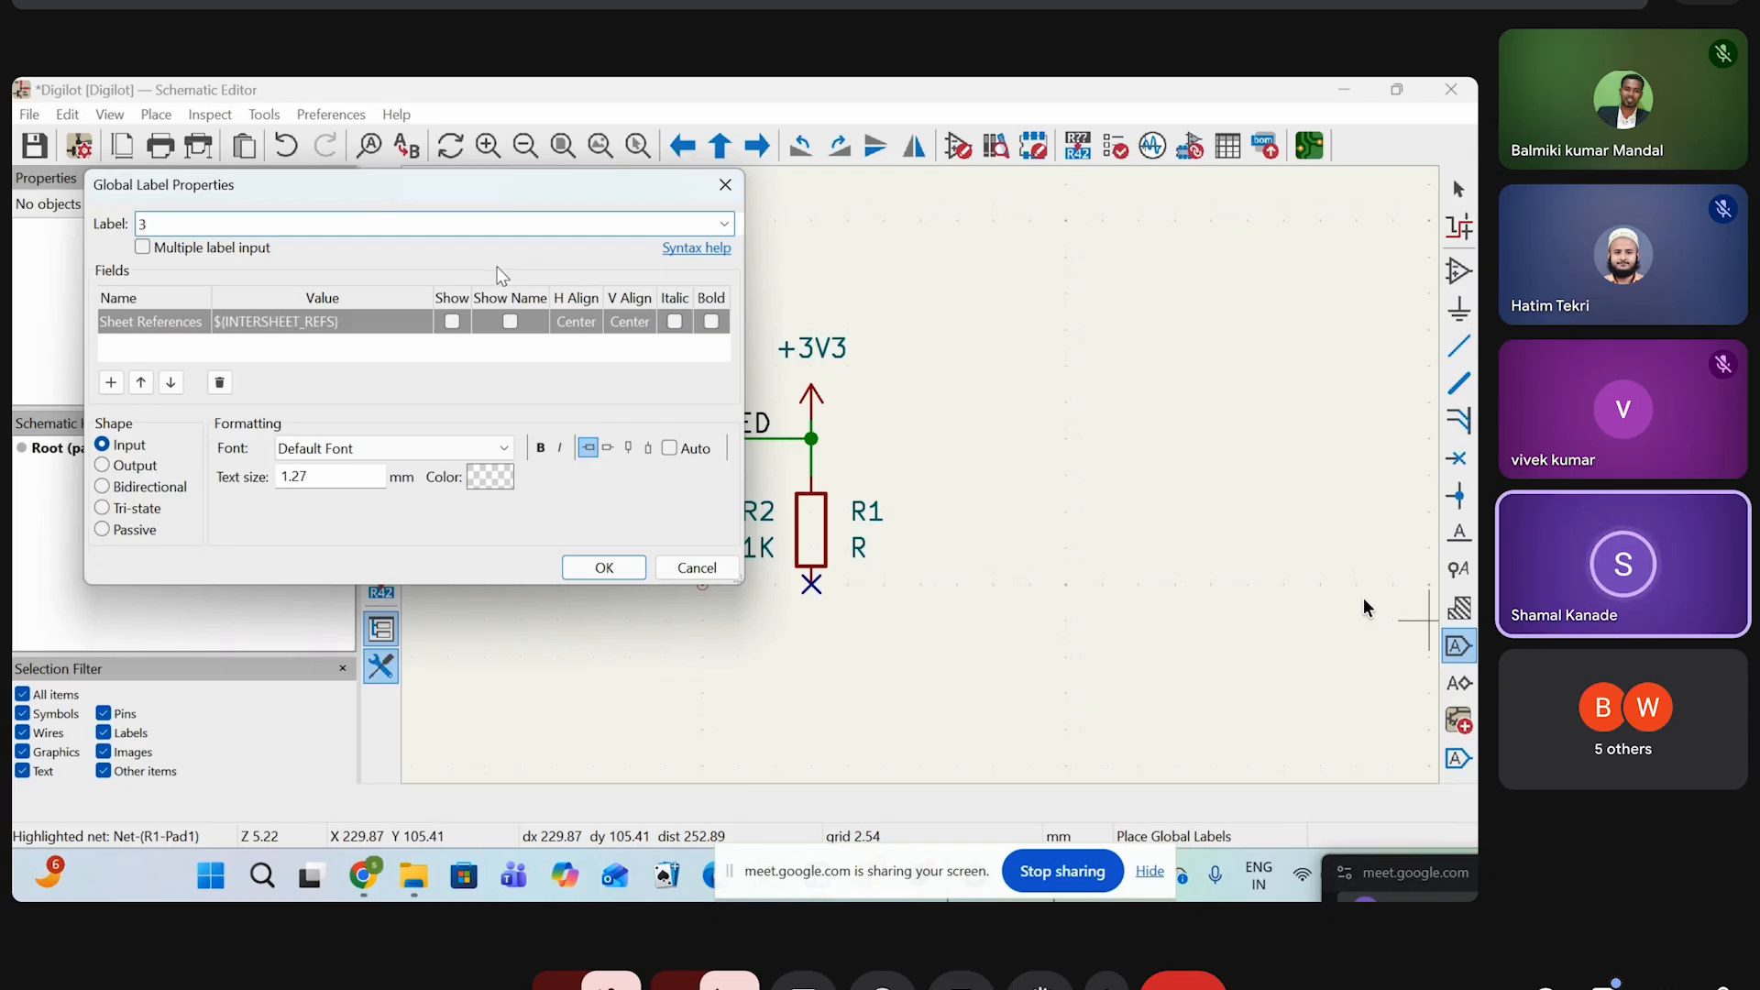
pyautogui.click(607, 568)
pyautogui.scroll(3, 613, 566)
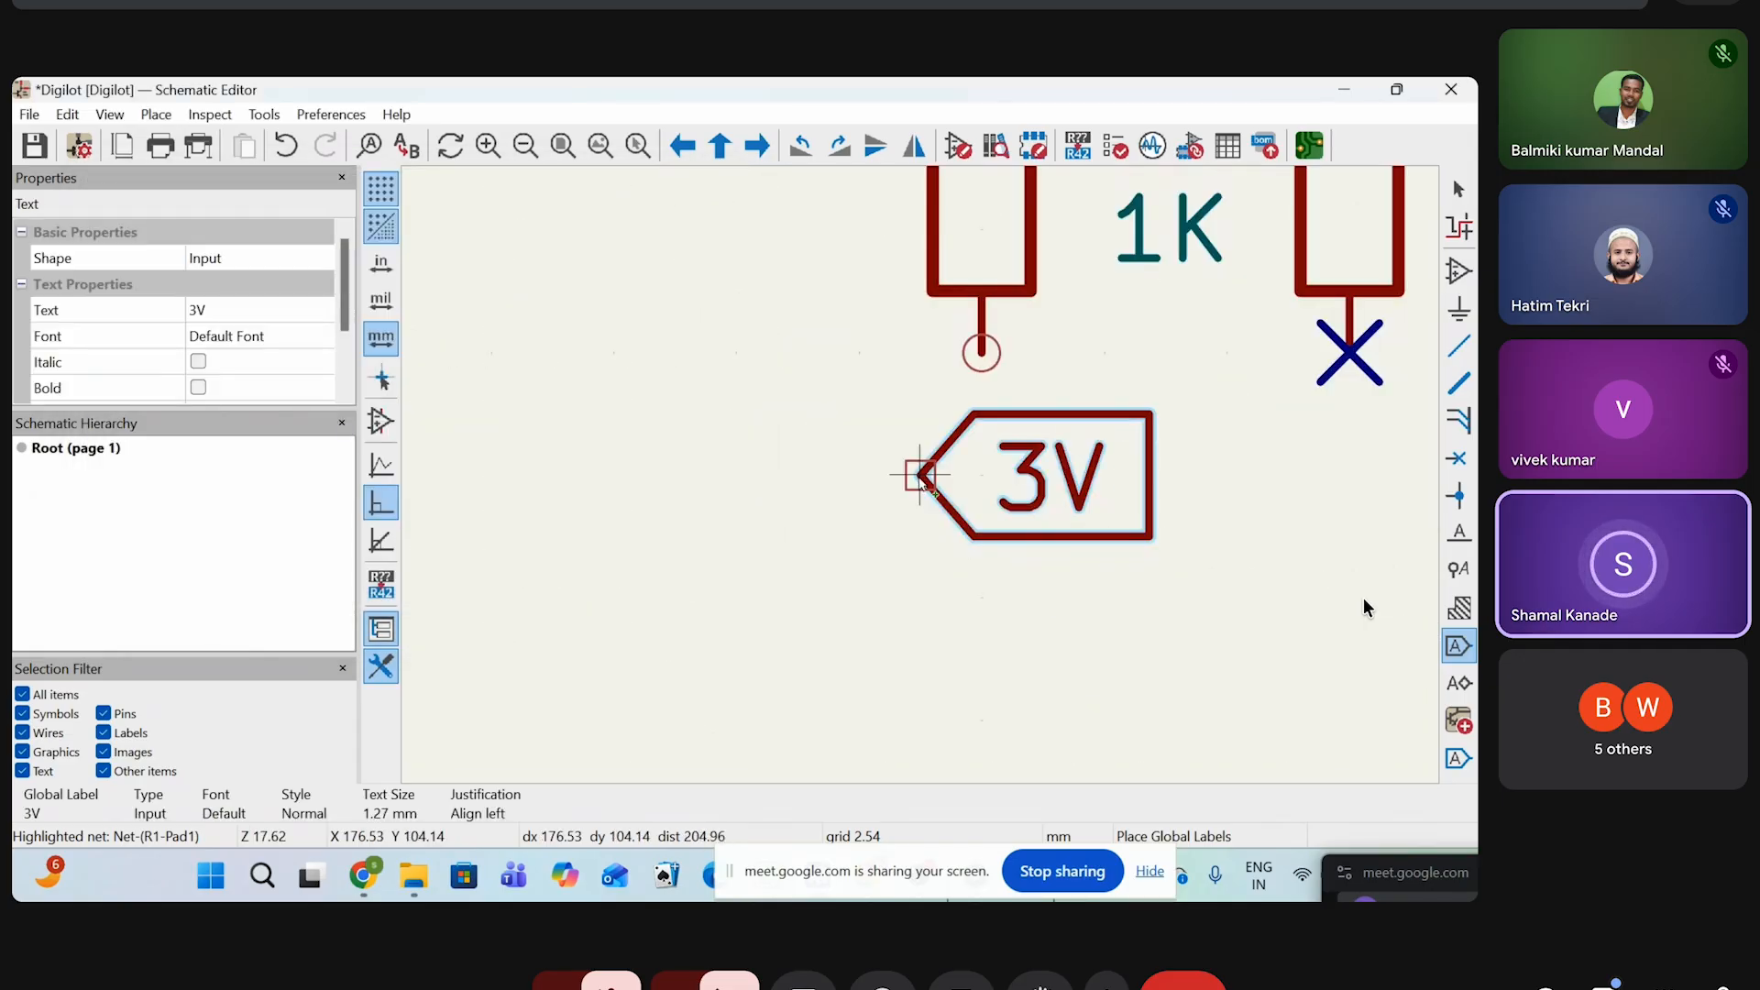
pyautogui.scroll(-3, 921, 475)
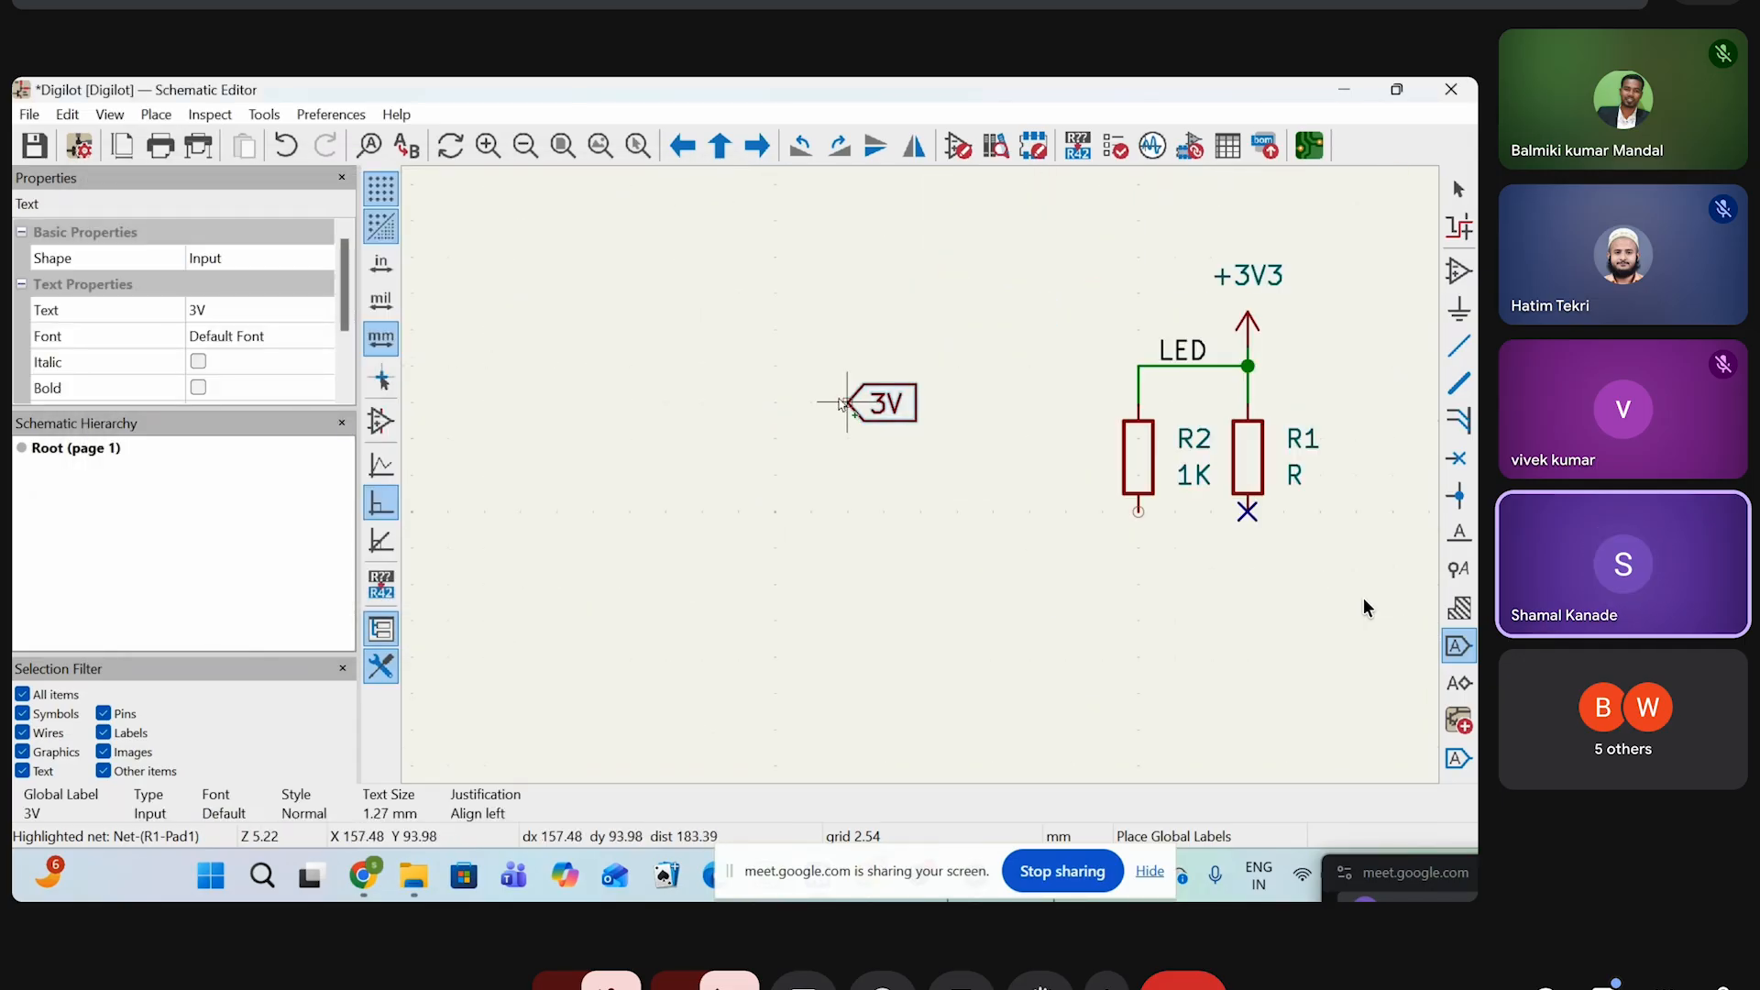
pyautogui.press('r')
pyautogui.click(830, 349)
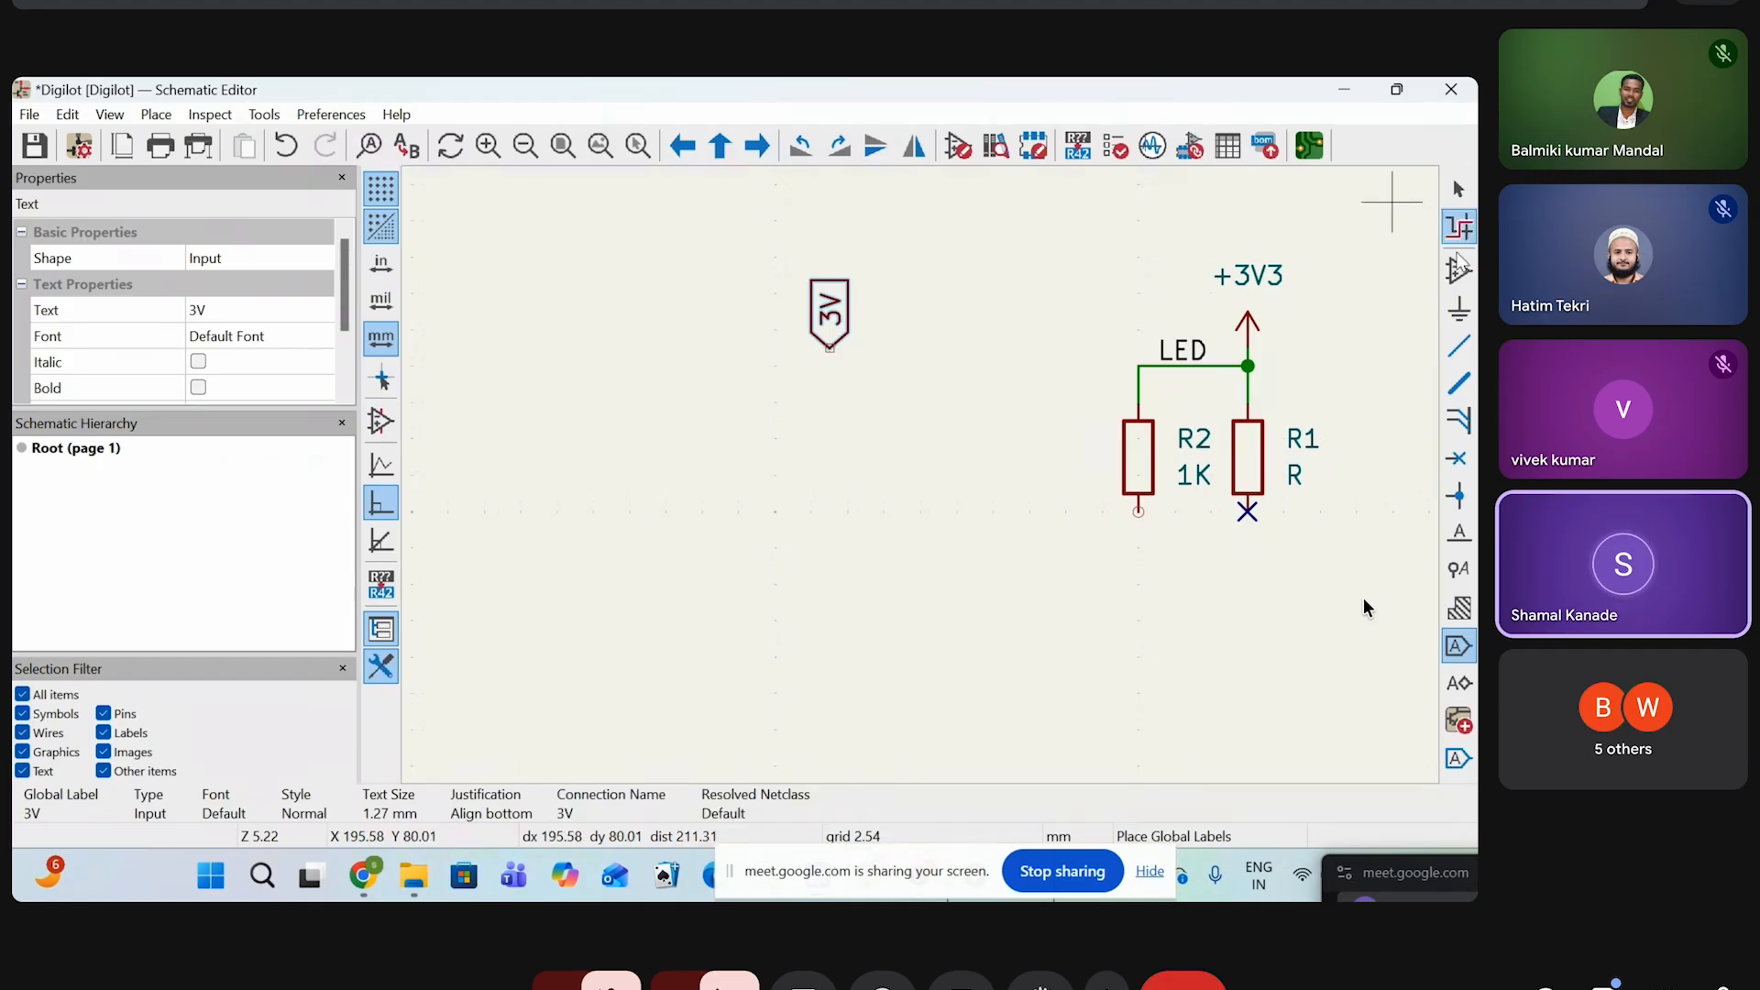
# Add an unpolarized capacitor C from the Device library with its upper pin on the tip of the 3V global label
pyautogui.click(1459, 267)
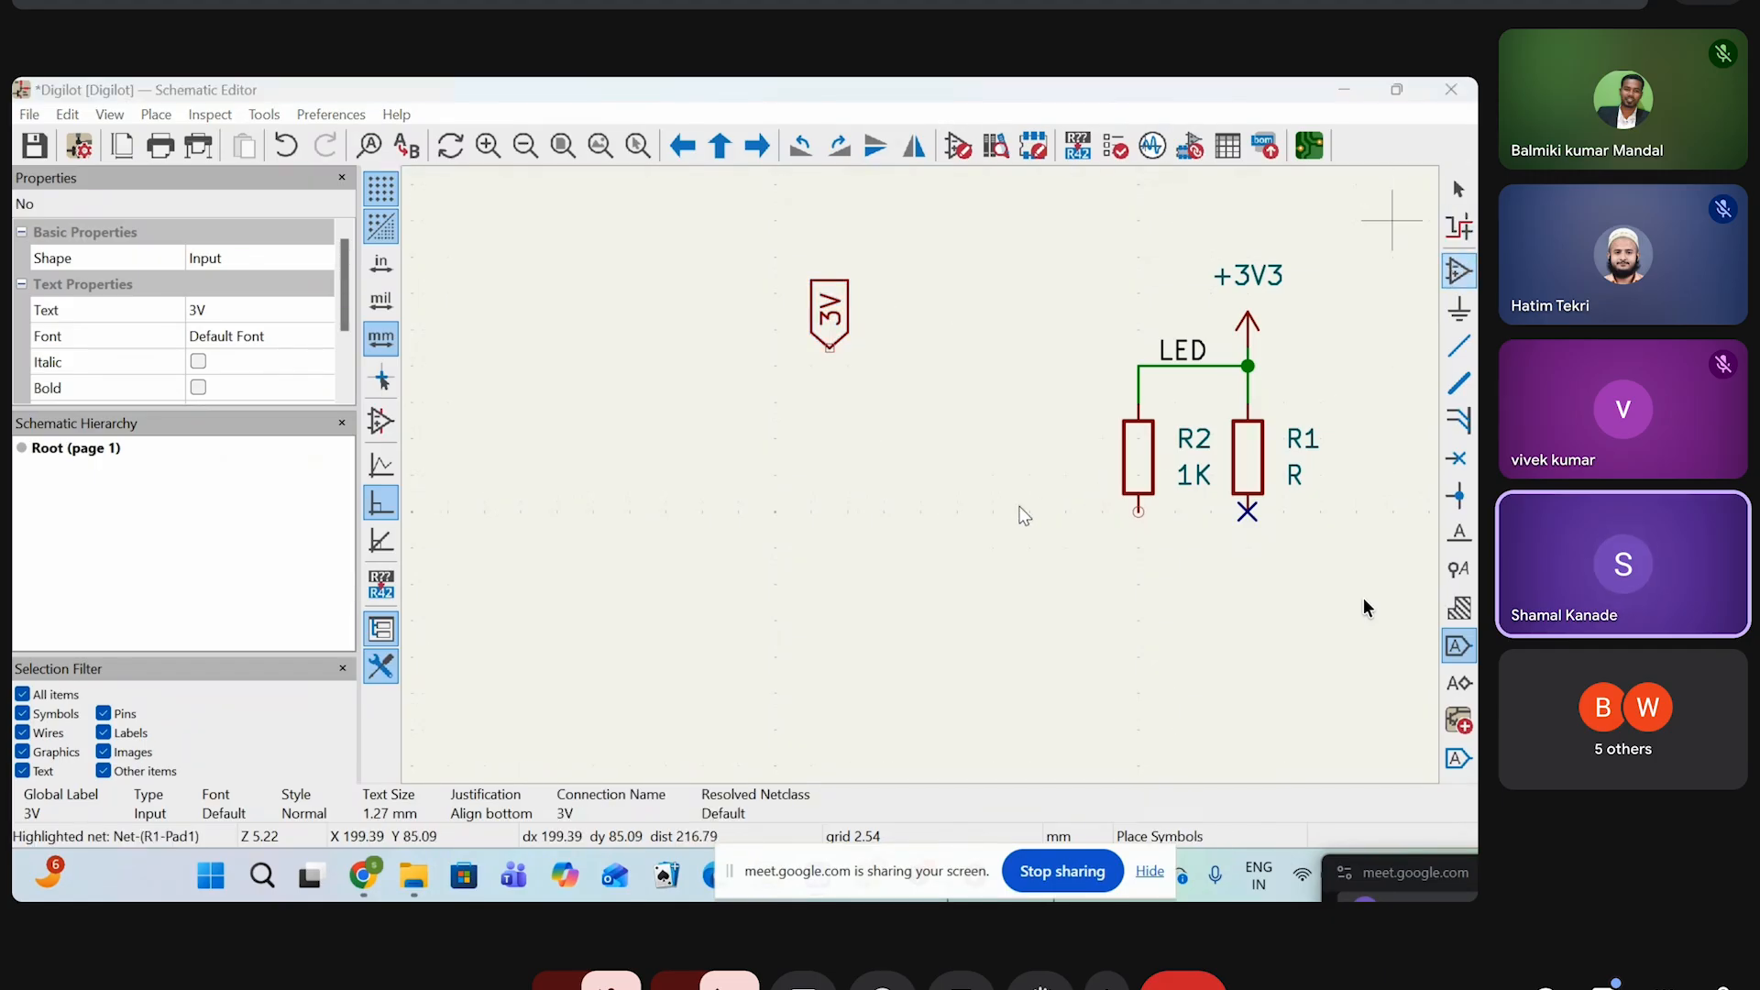
pyautogui.click(1024, 515)
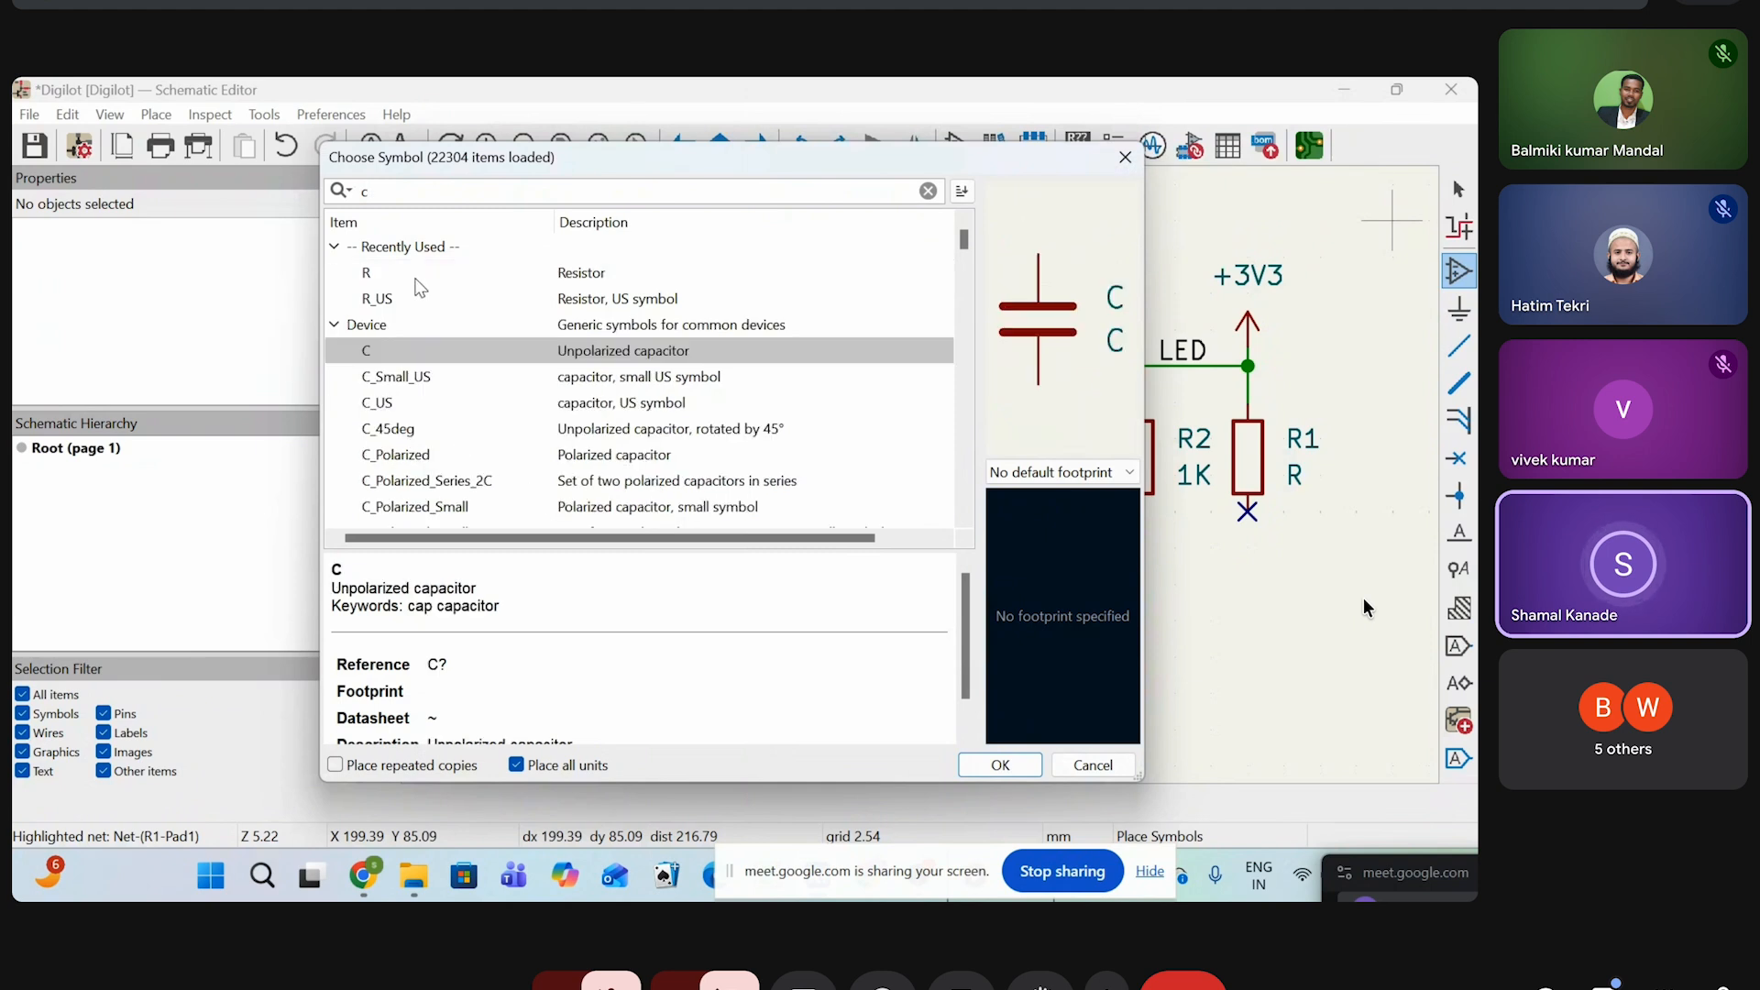
pyautogui.click(1000, 765)
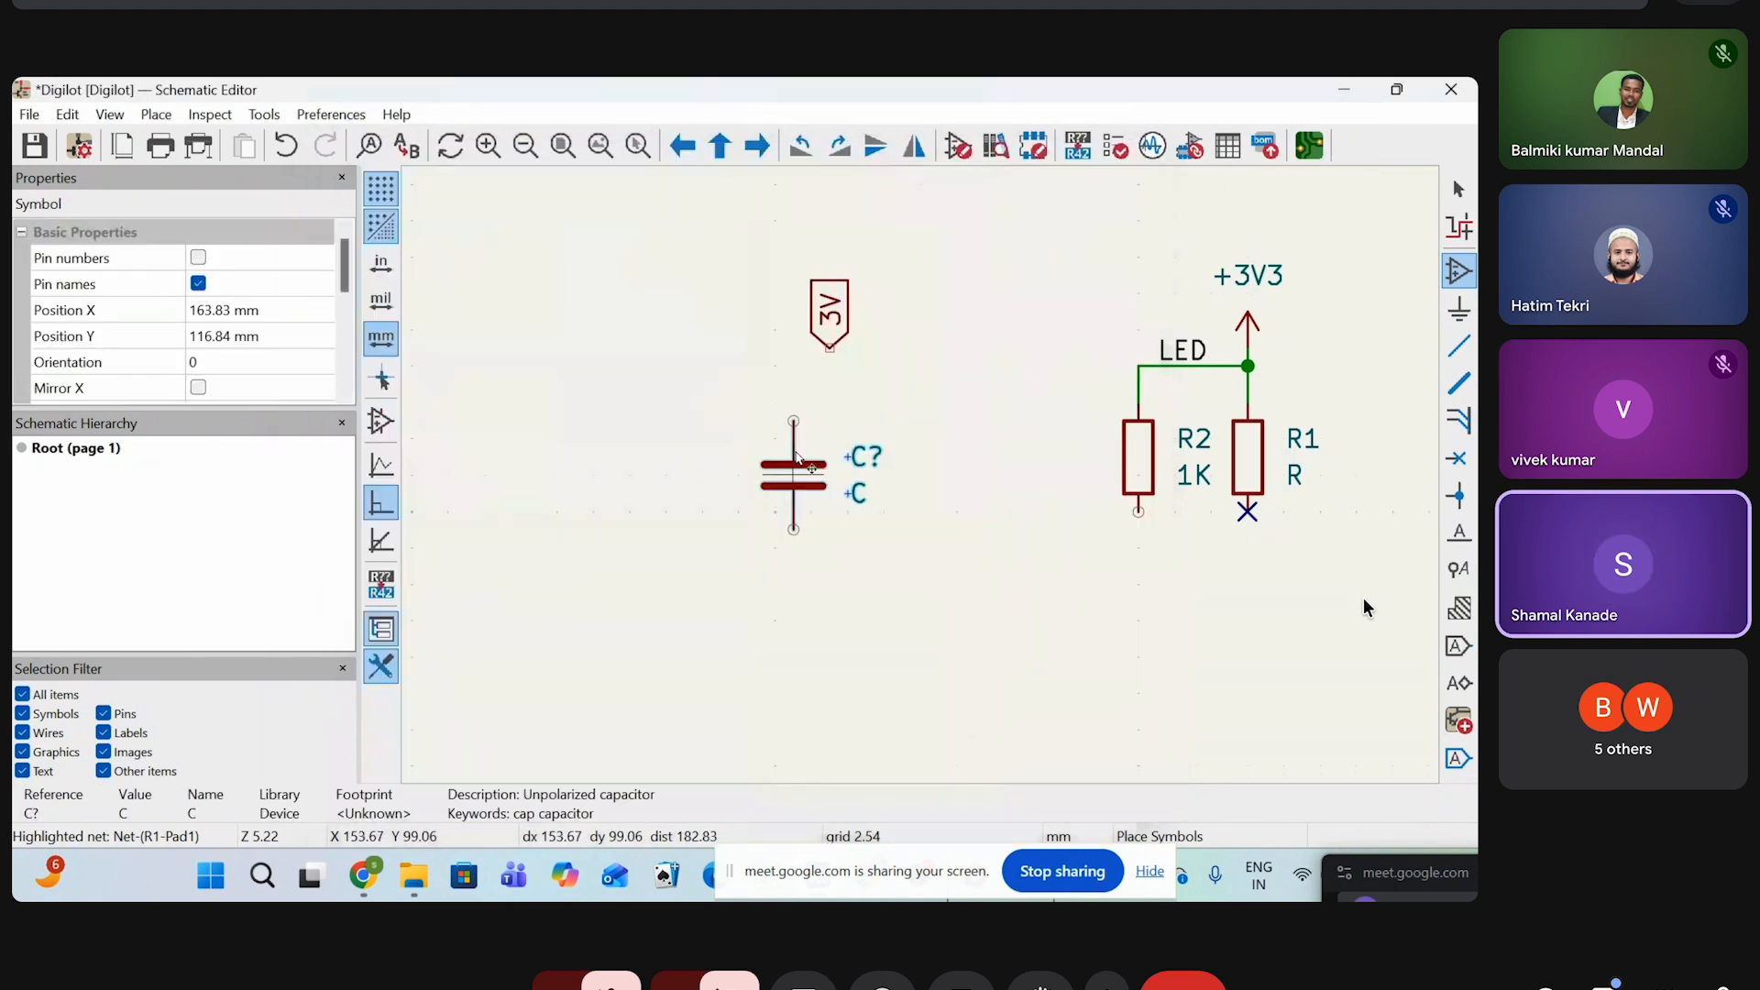
pyautogui.scroll(2, 944, 459)
pyautogui.click(974, 402)
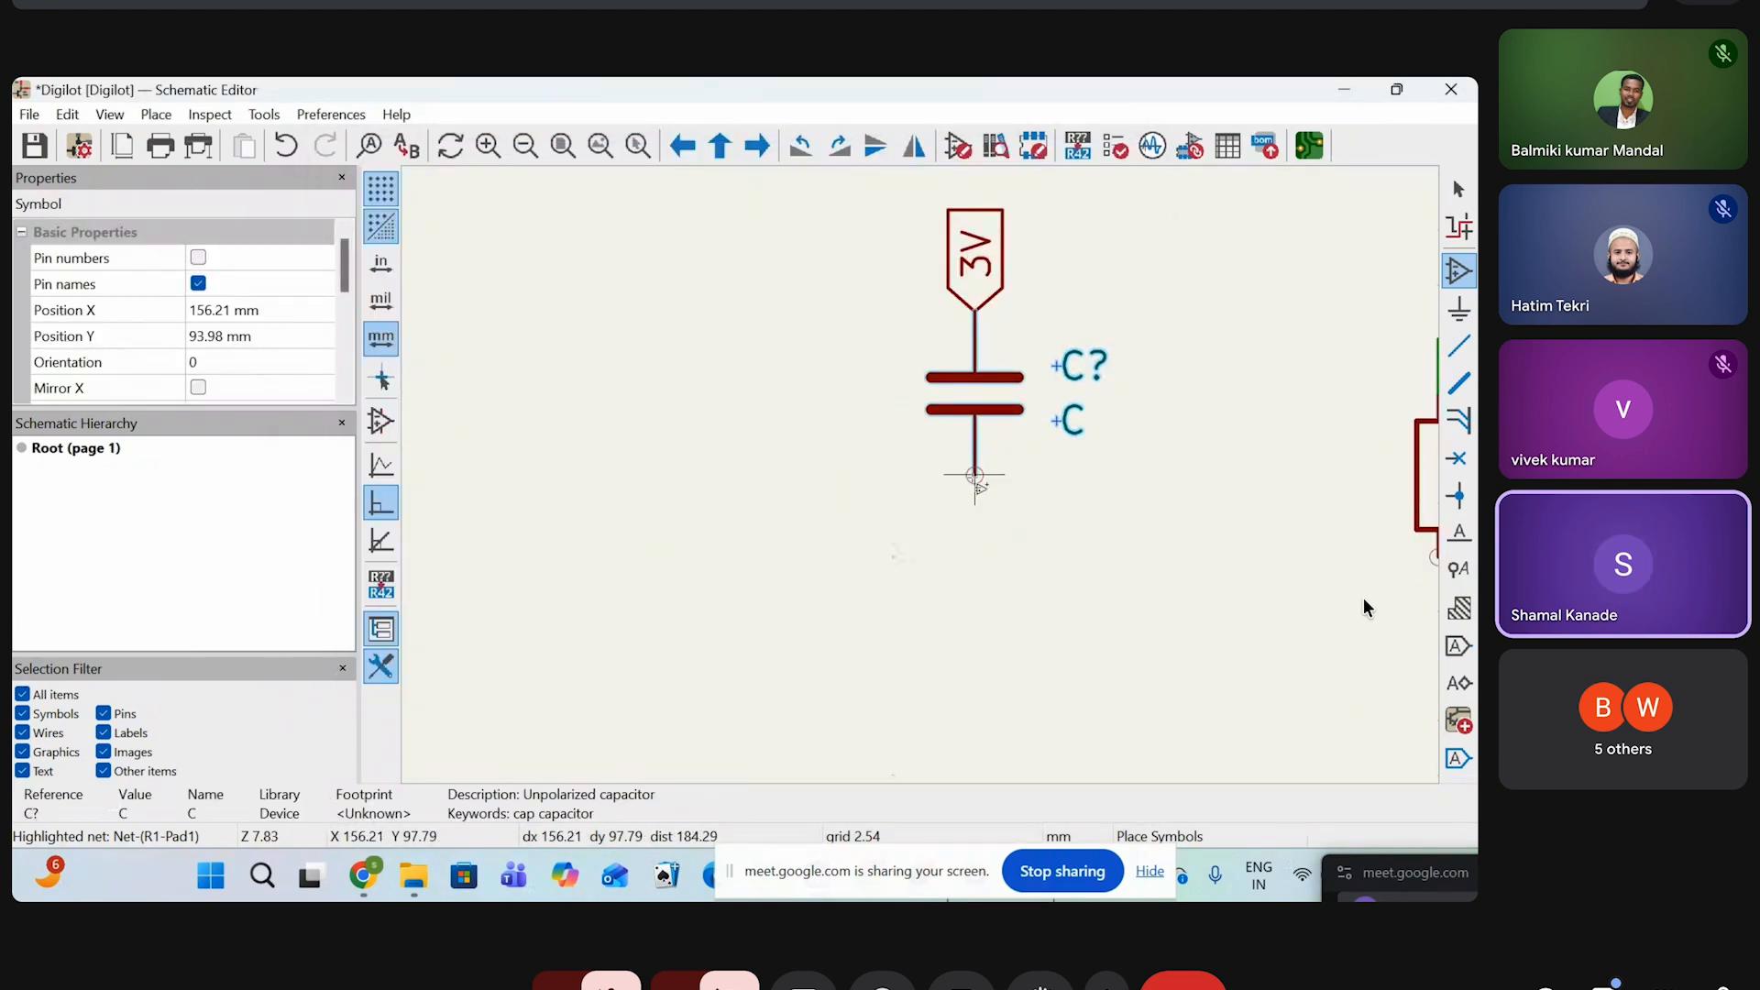
# Place a GND power symbol on the lower pin of the capacitor below the 3V global label
pyautogui.scroll(-3, 1400, 330)
pyautogui.press('Escape')
pyautogui.click(1459, 309)
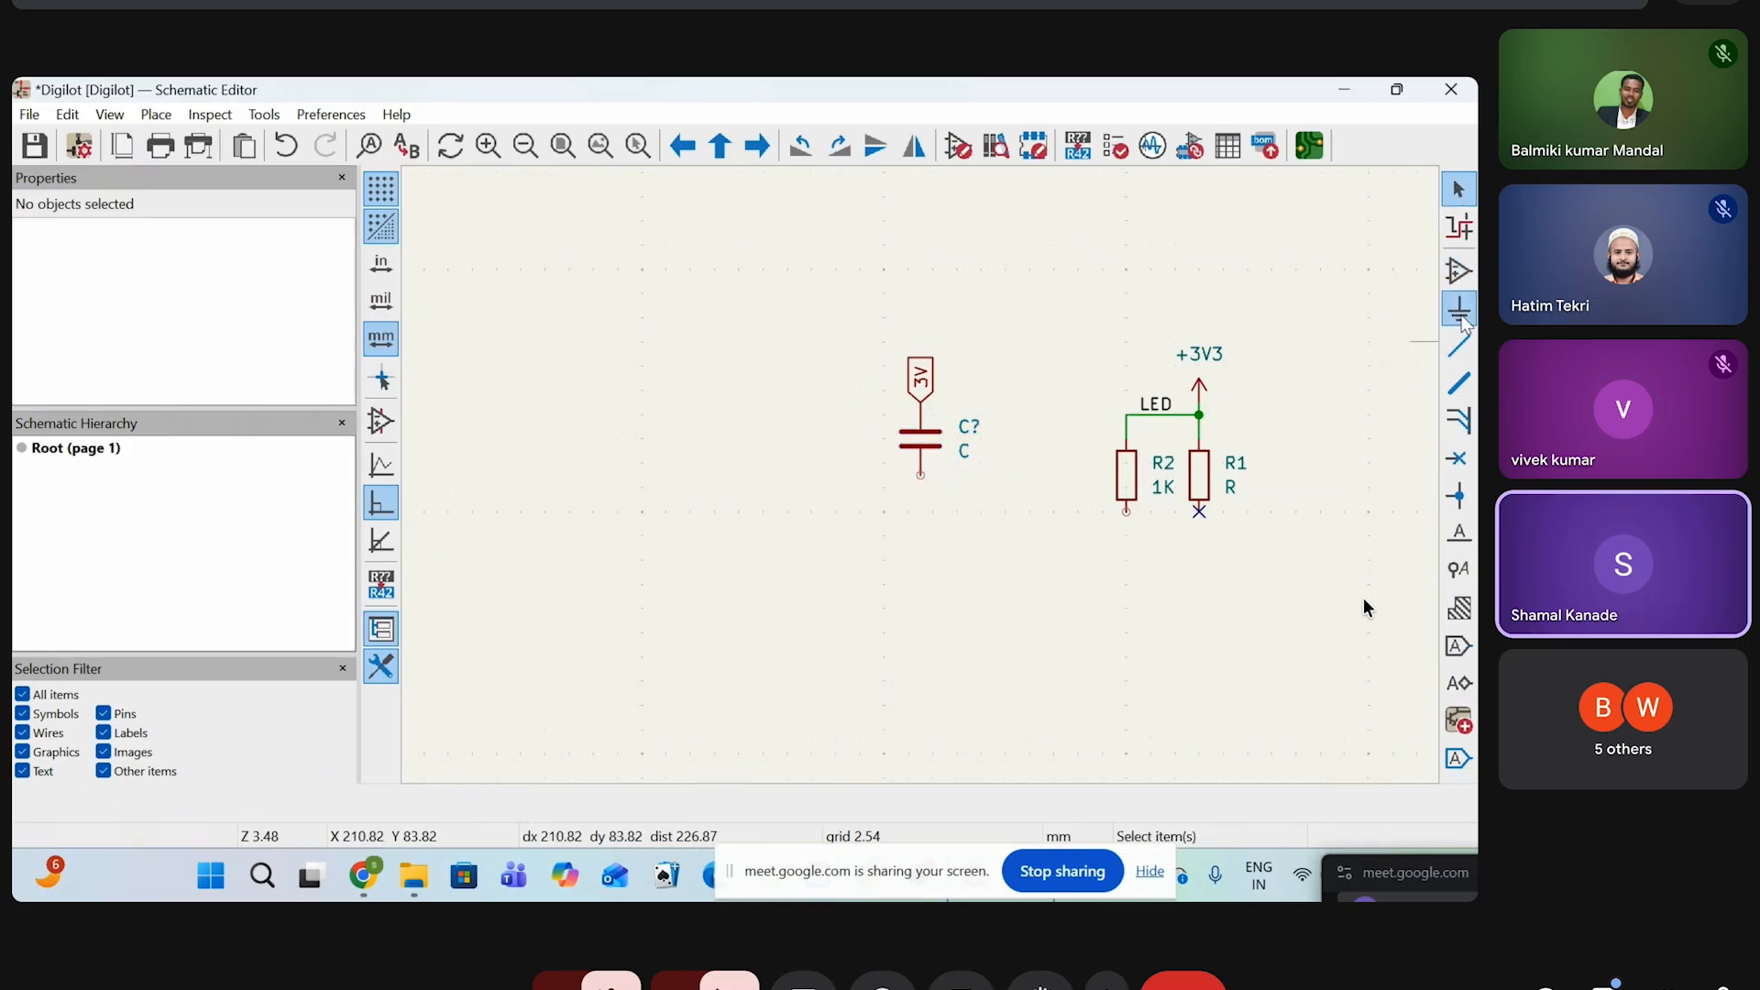
pyautogui.scroll(2, 898, 417)
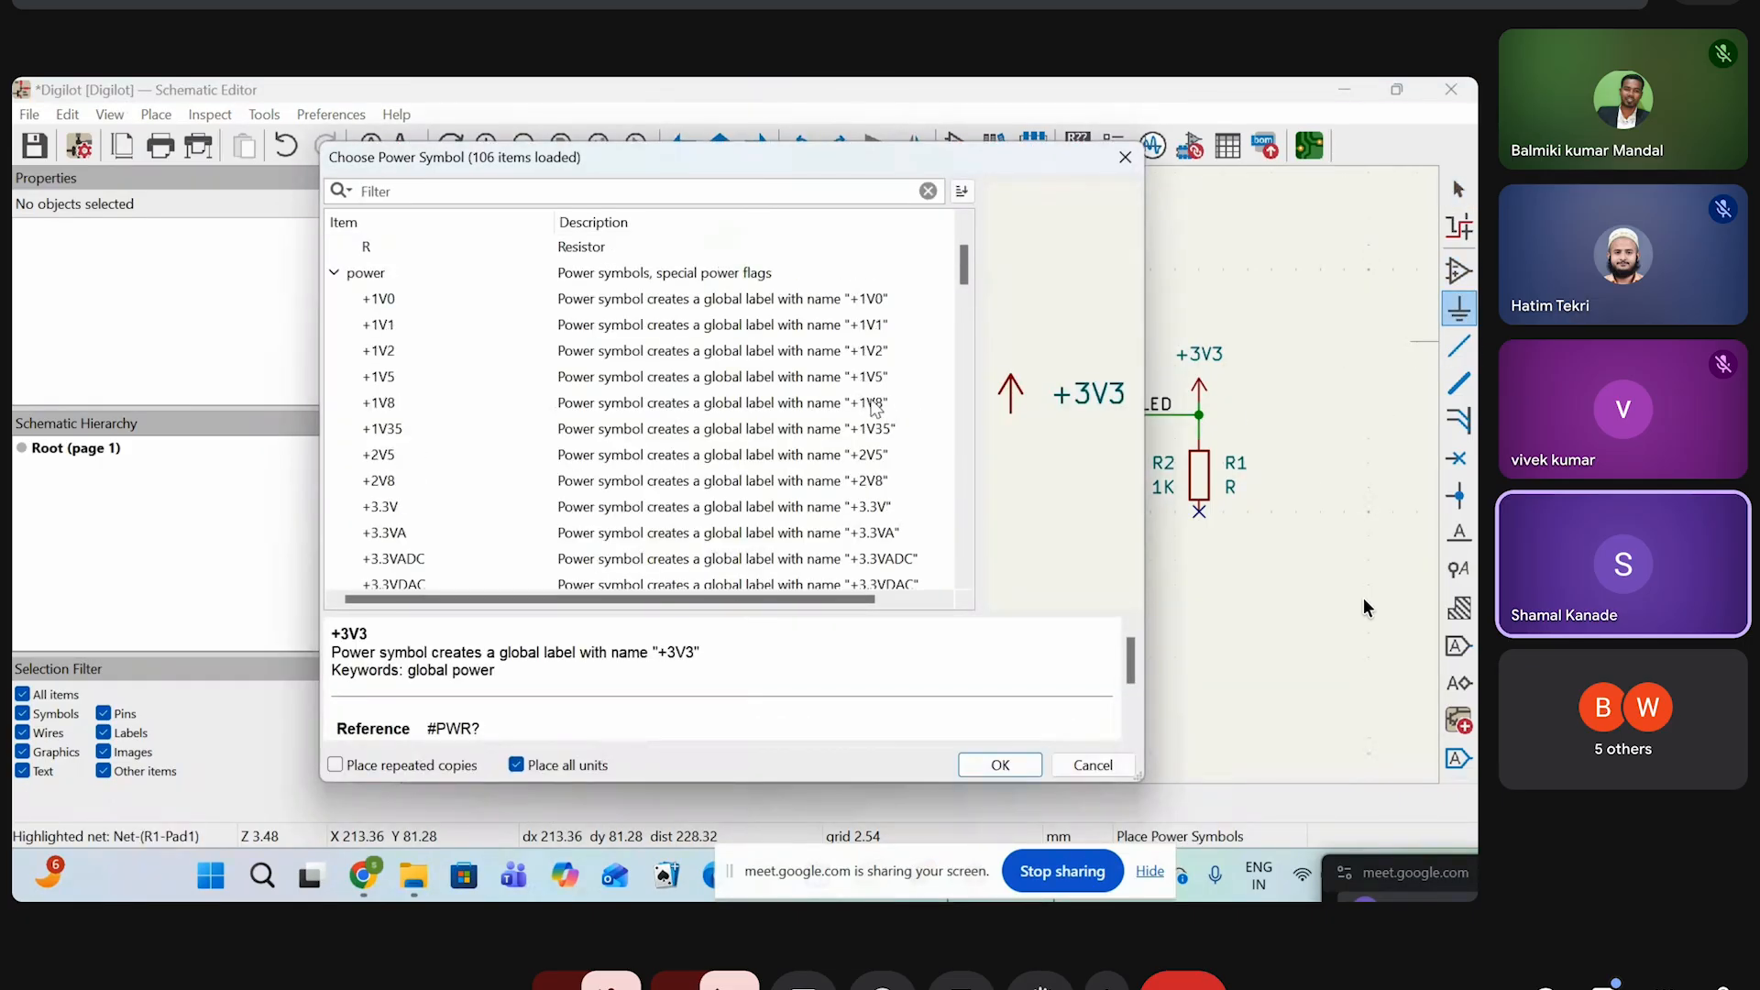
pyautogui.write('gn')
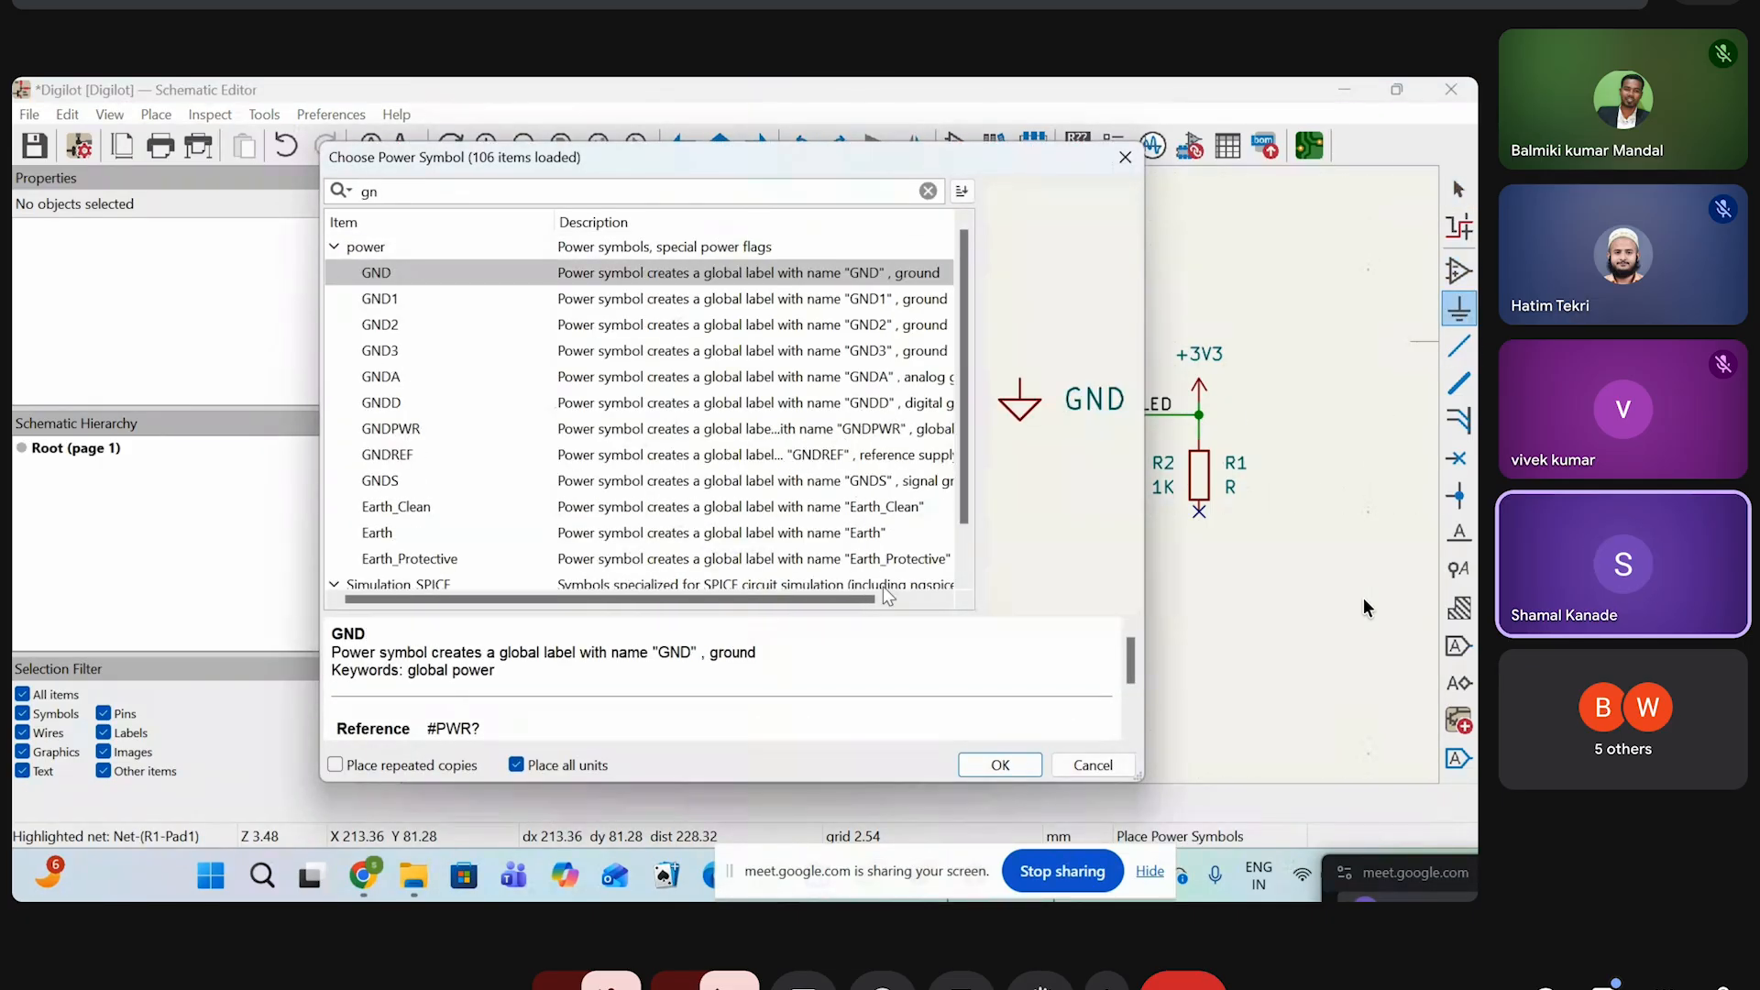
pyautogui.click(982, 761)
pyautogui.scroll(2, 935, 715)
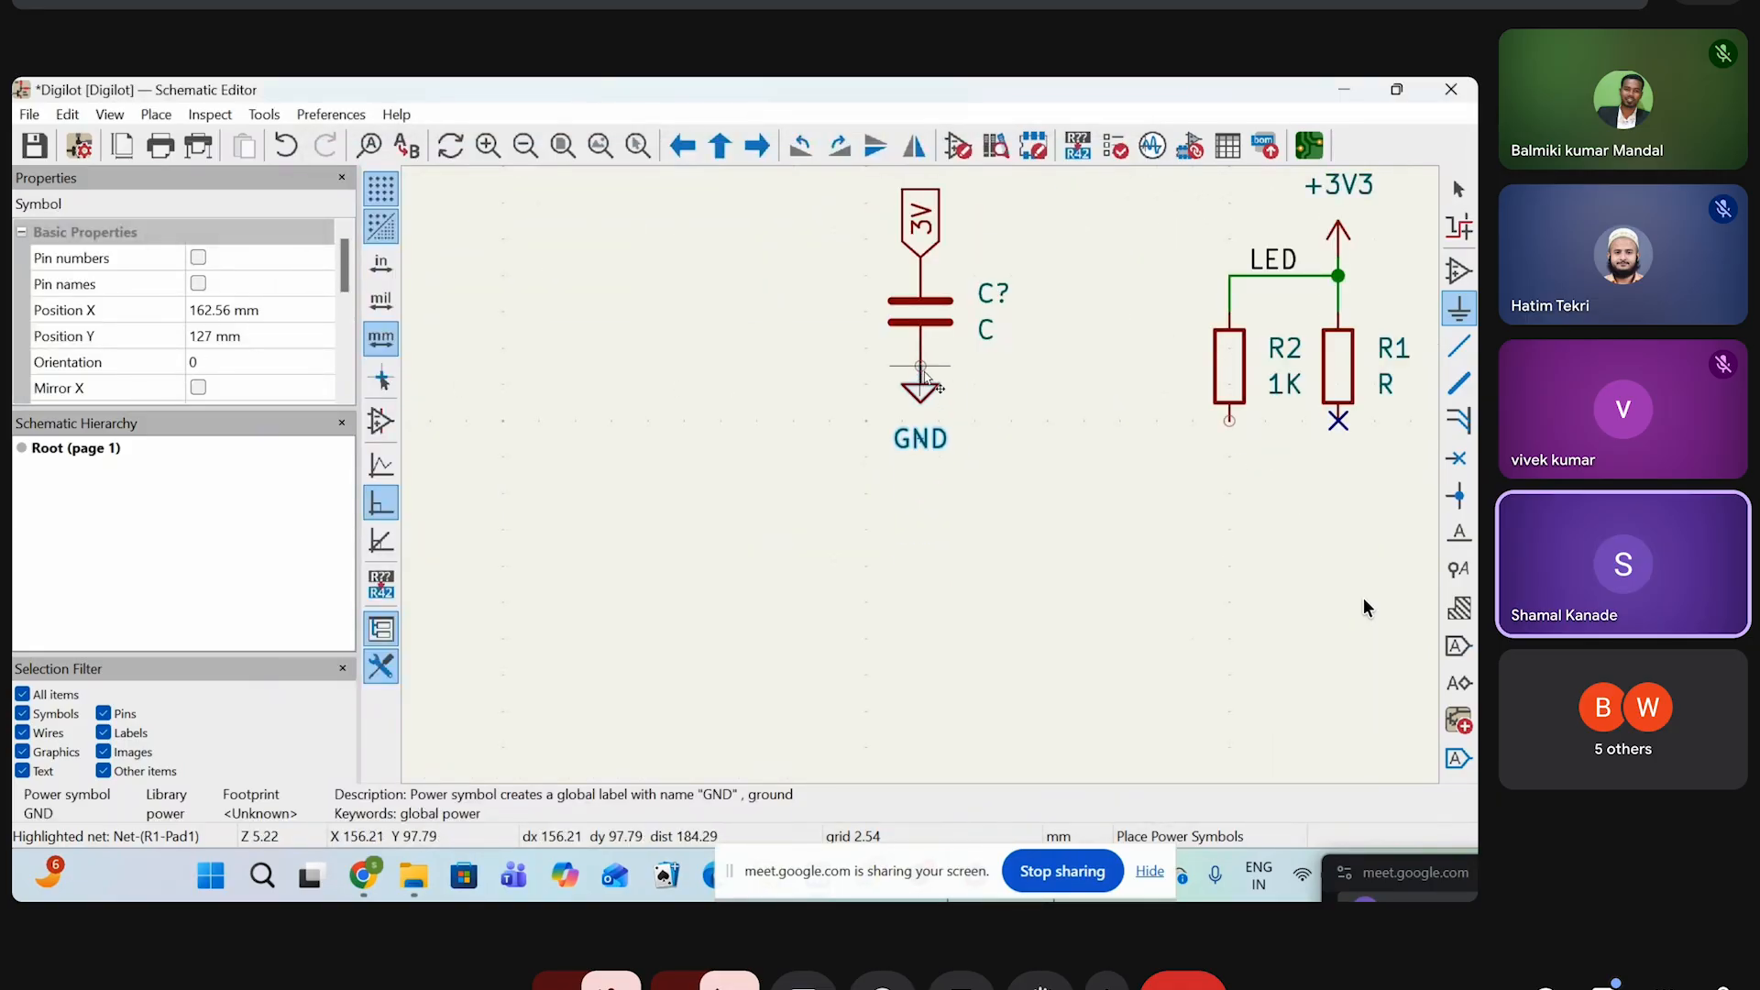
pyautogui.click(921, 366)
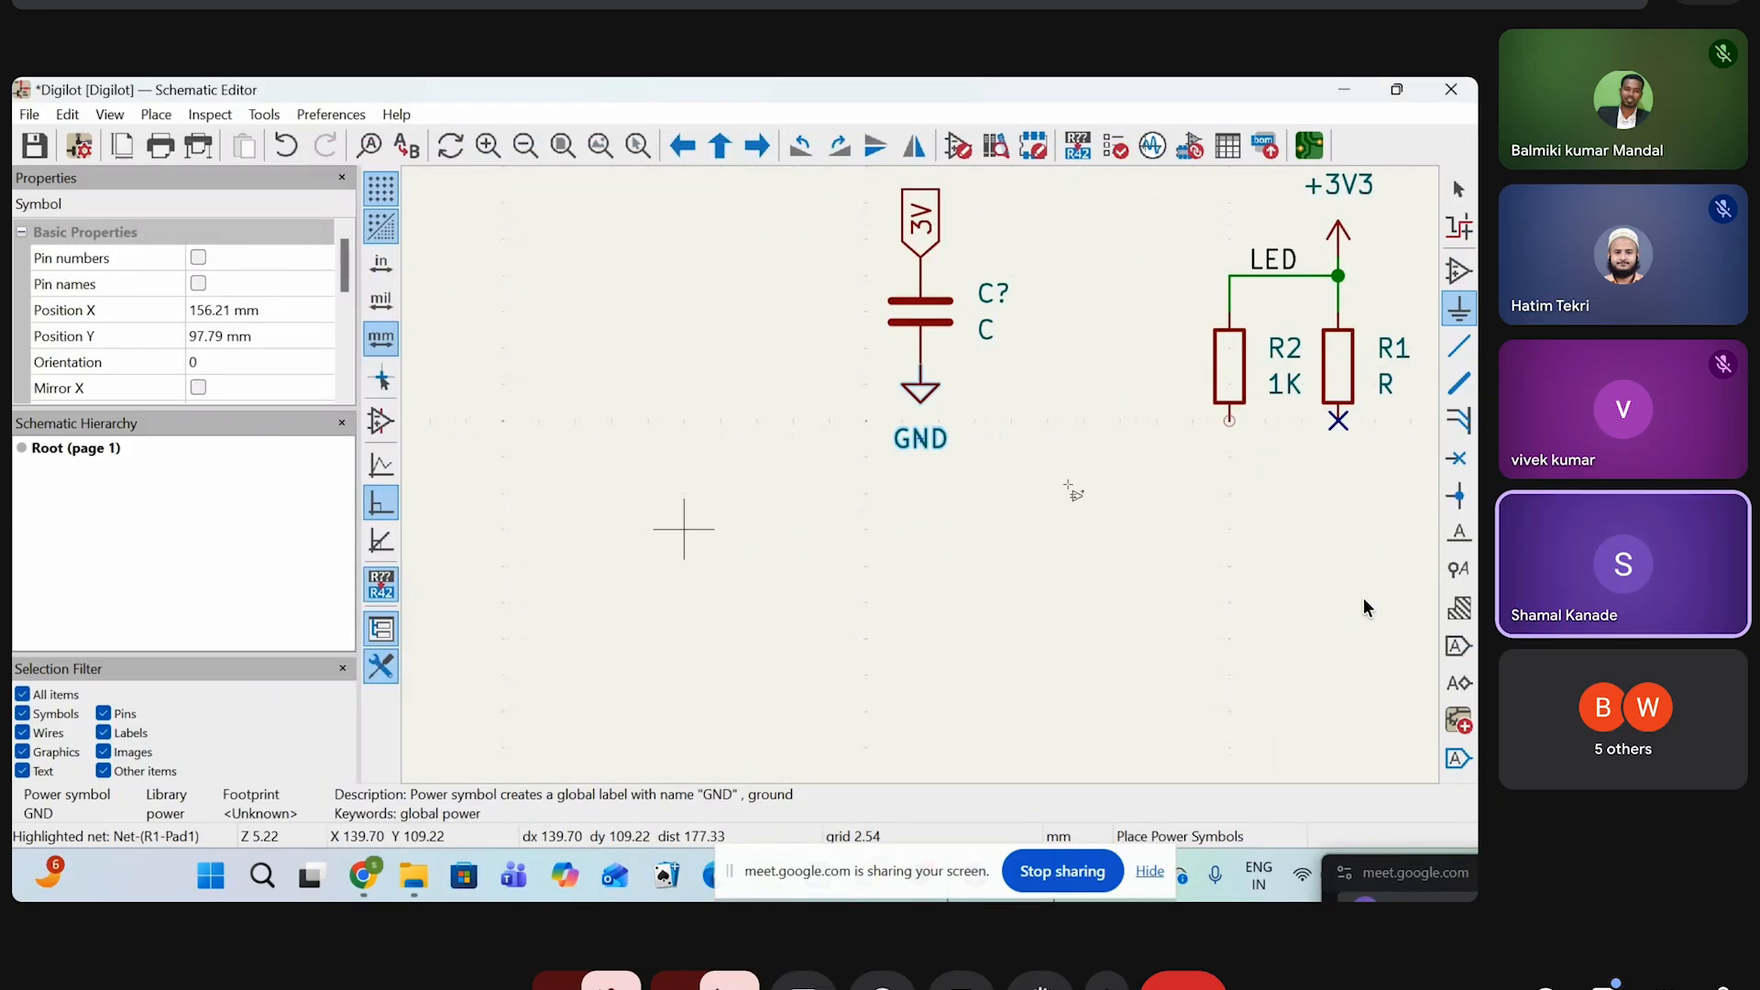
pyautogui.scroll(-3, 959, 514)
pyautogui.click(958, 518)
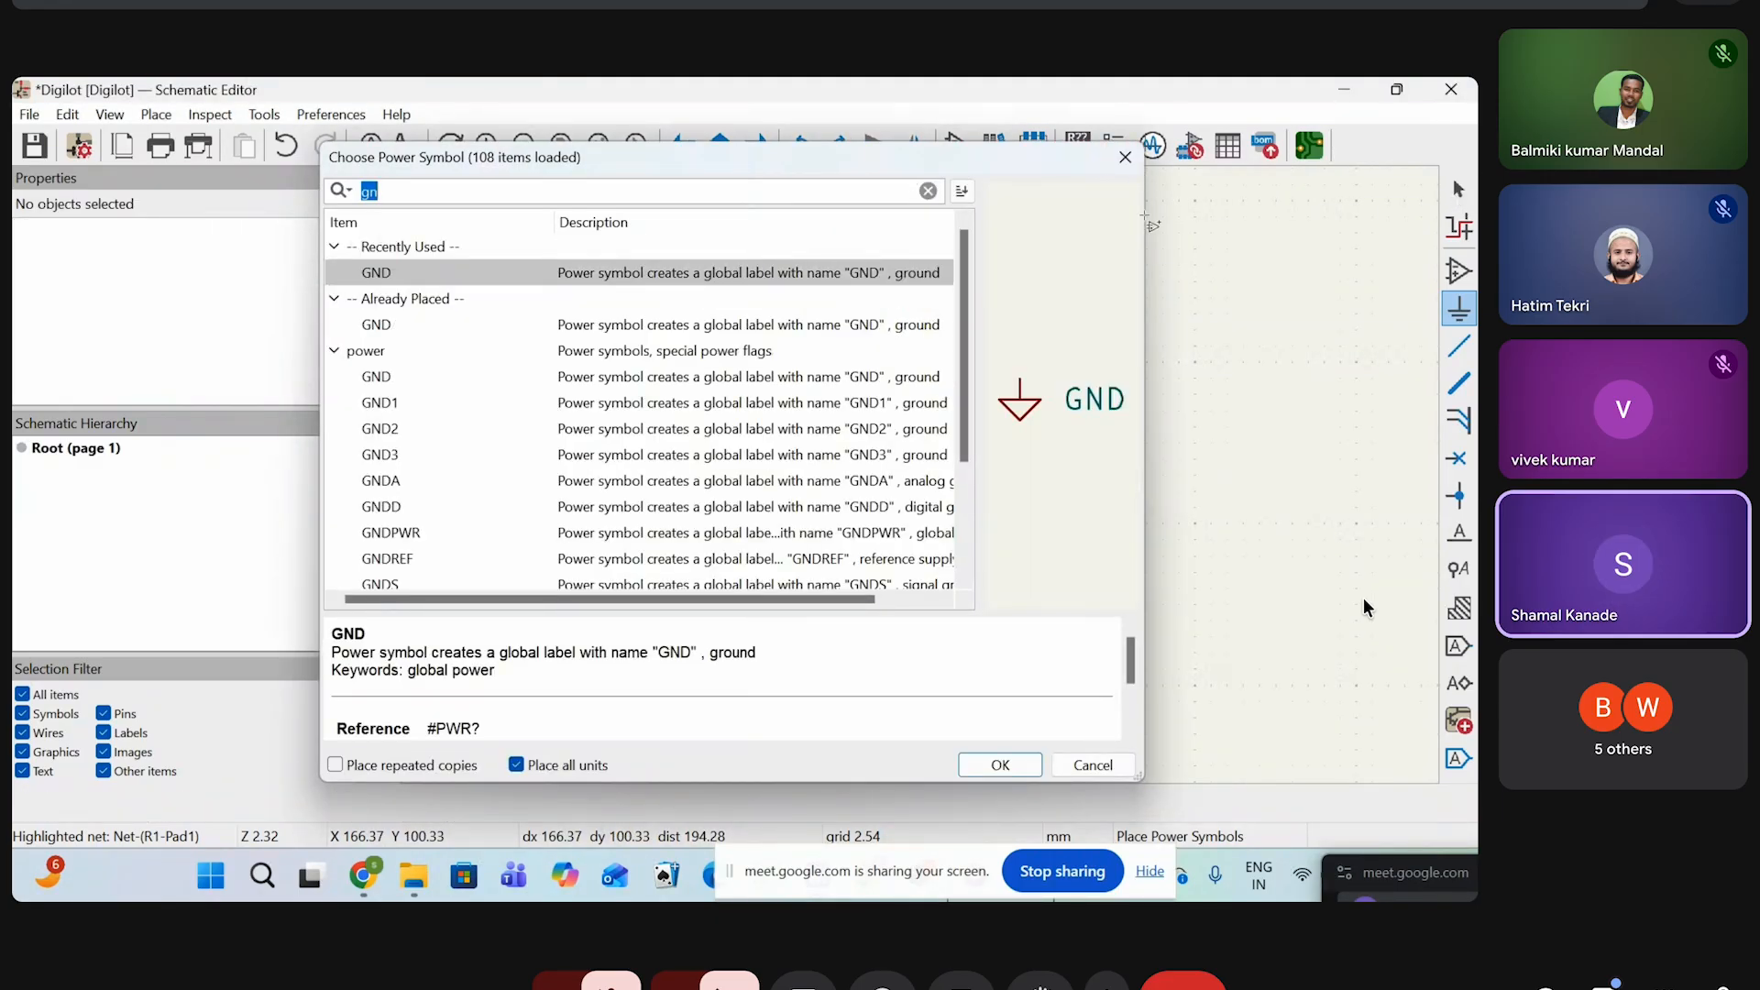
pyautogui.click(1125, 158)
# Move the capacitor and resistor circuits together to the upper-left corner area of the drawing sheet
pyautogui.scroll(3, 876, 415)
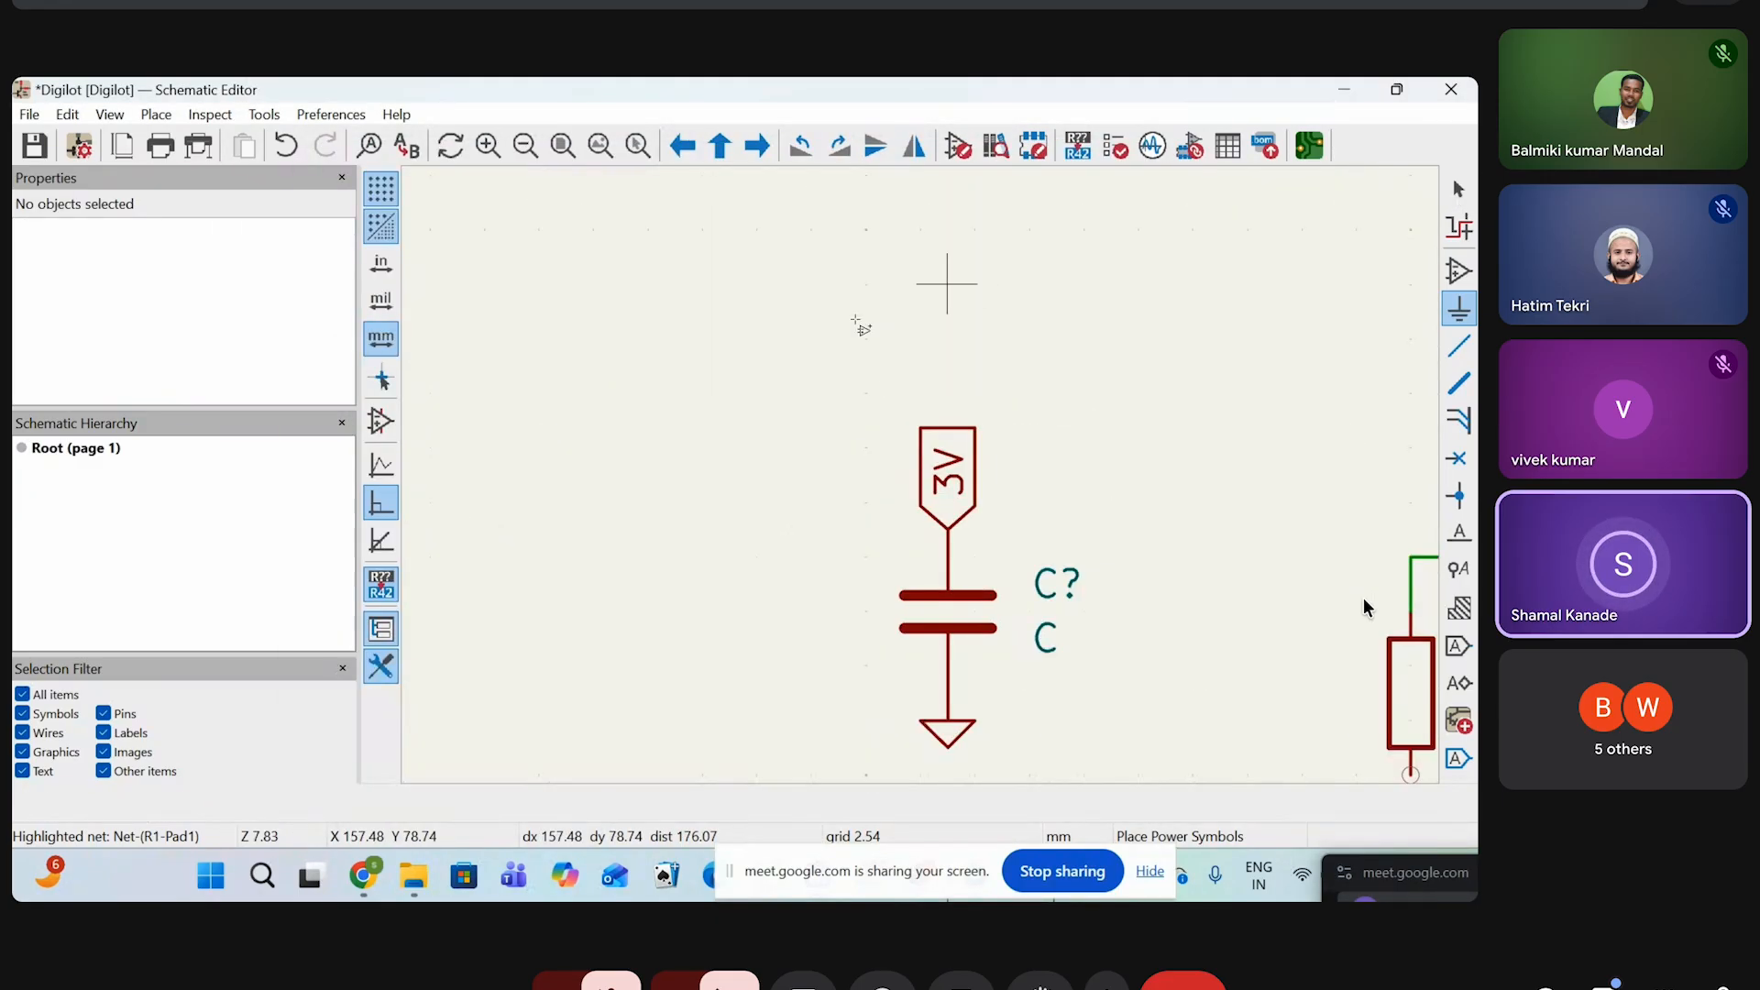
pyautogui.scroll(-6, 881, 451)
pyautogui.moveTo(811, 401); pyautogui.dragTo(1129, 586)
pyautogui.press('m')
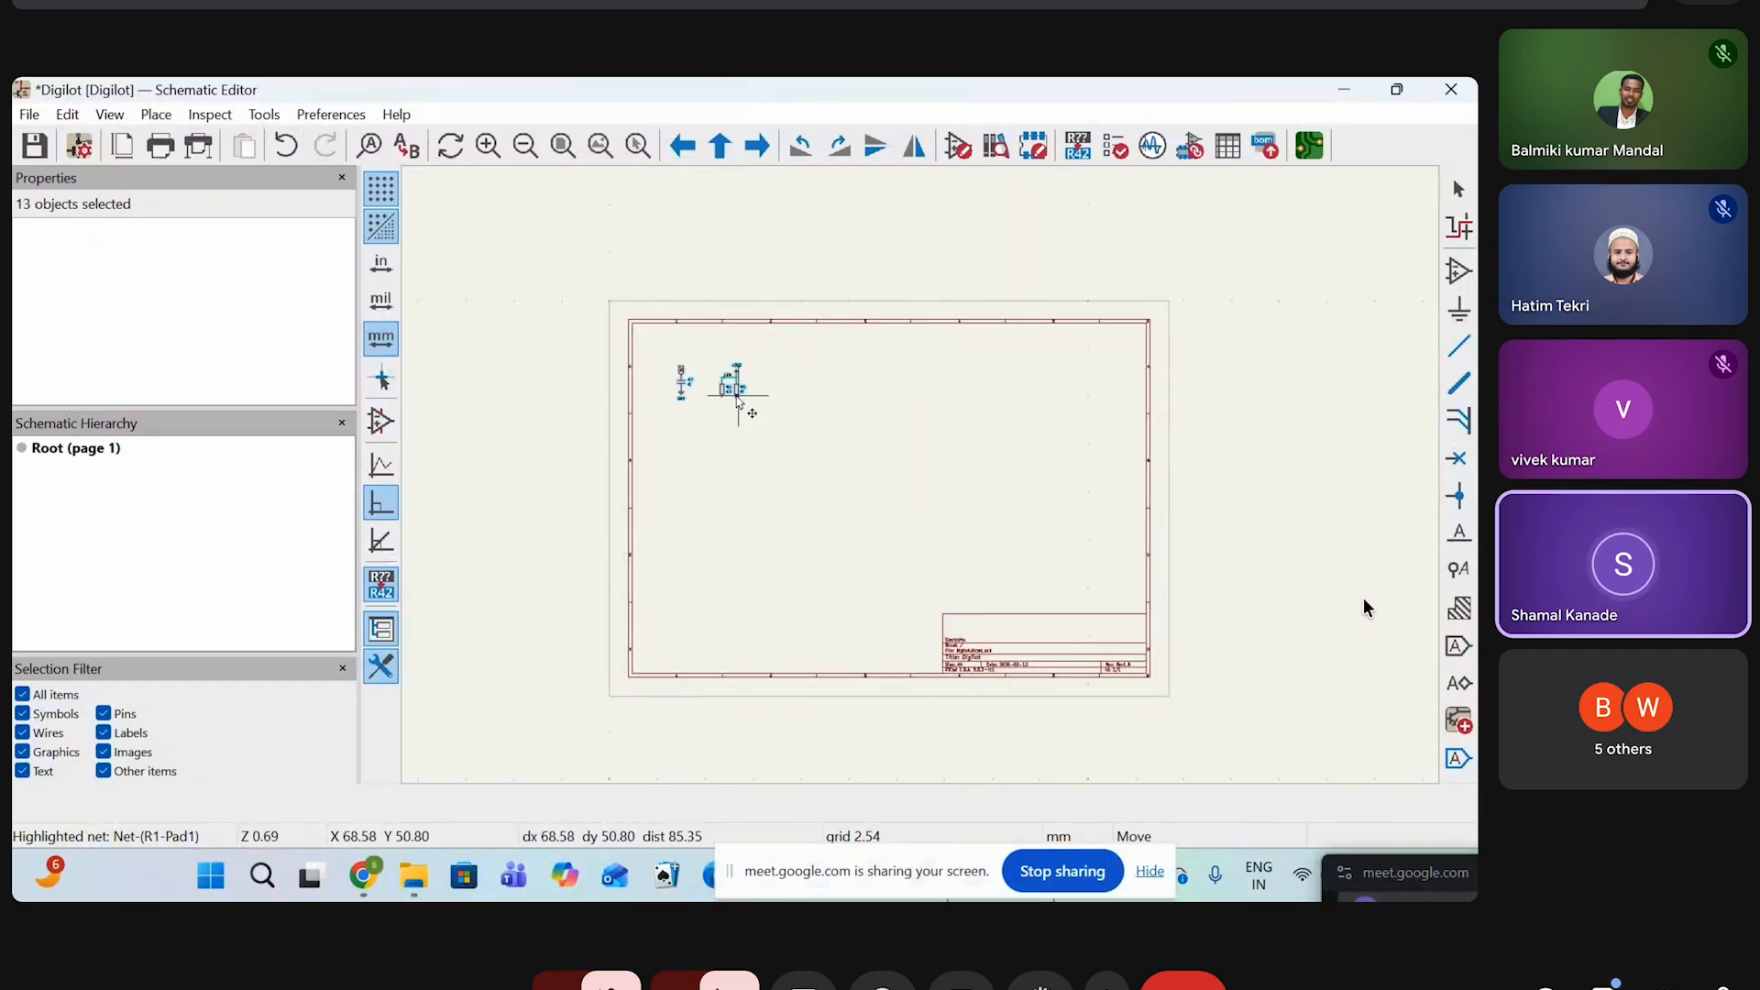
pyautogui.press('p')
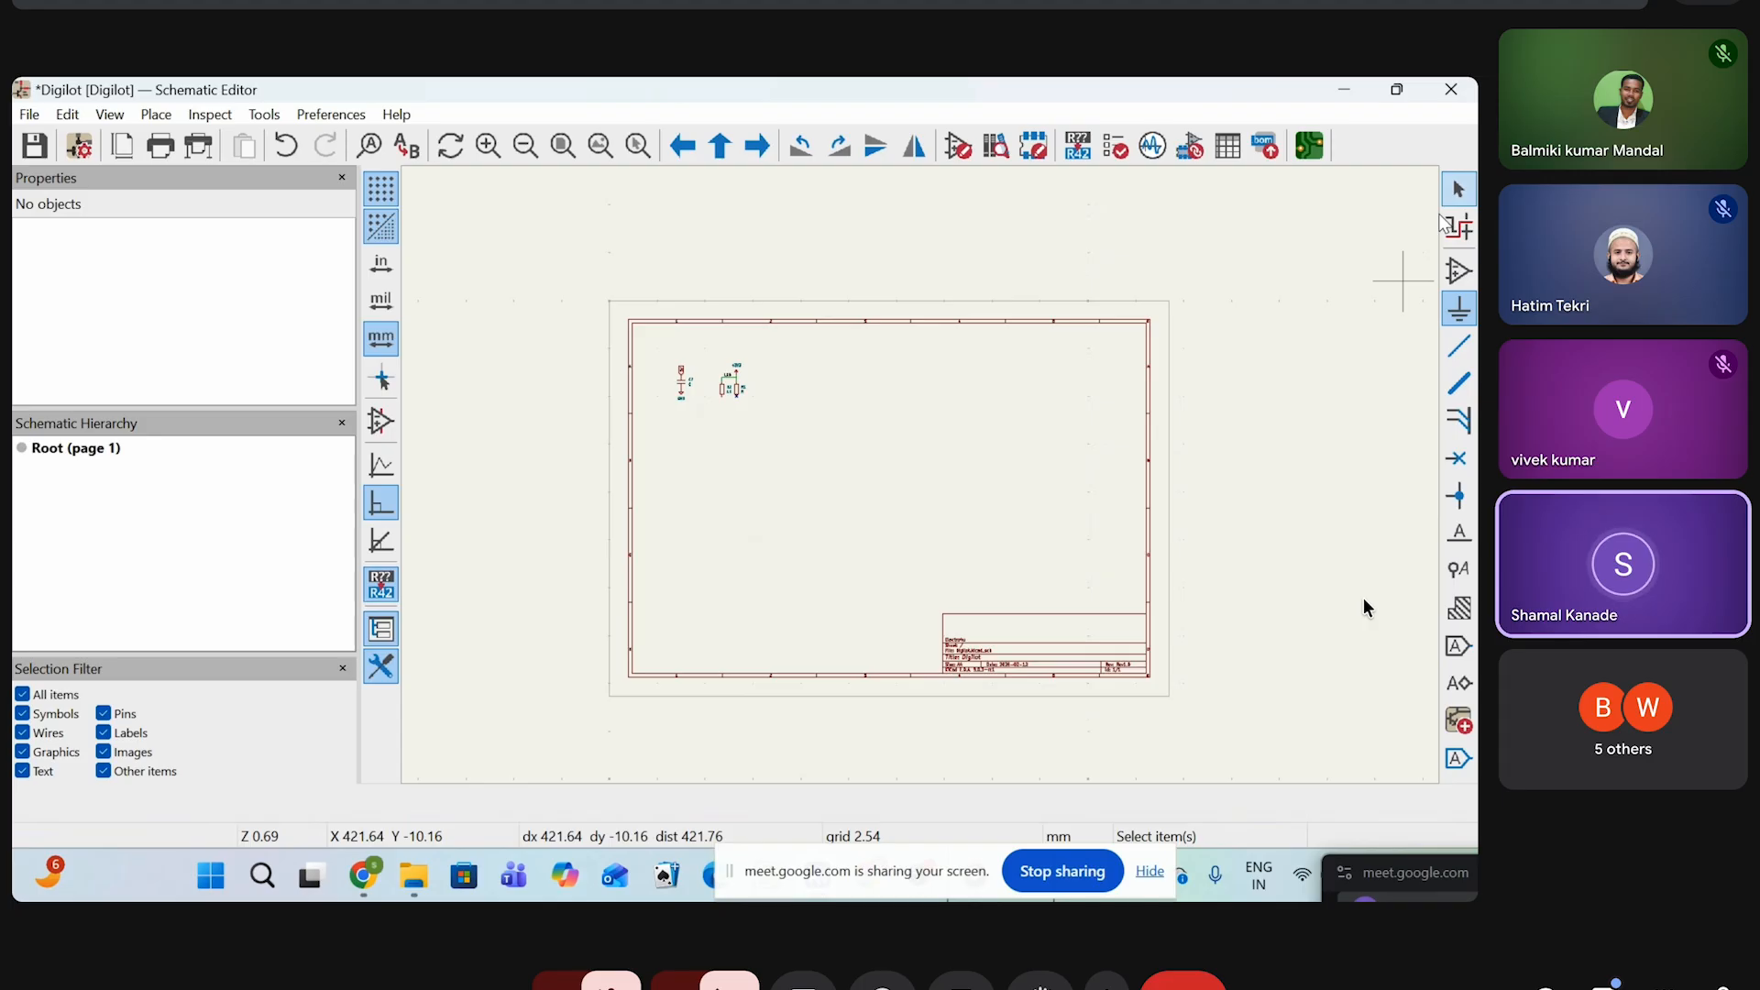
pyautogui.press('Escape')
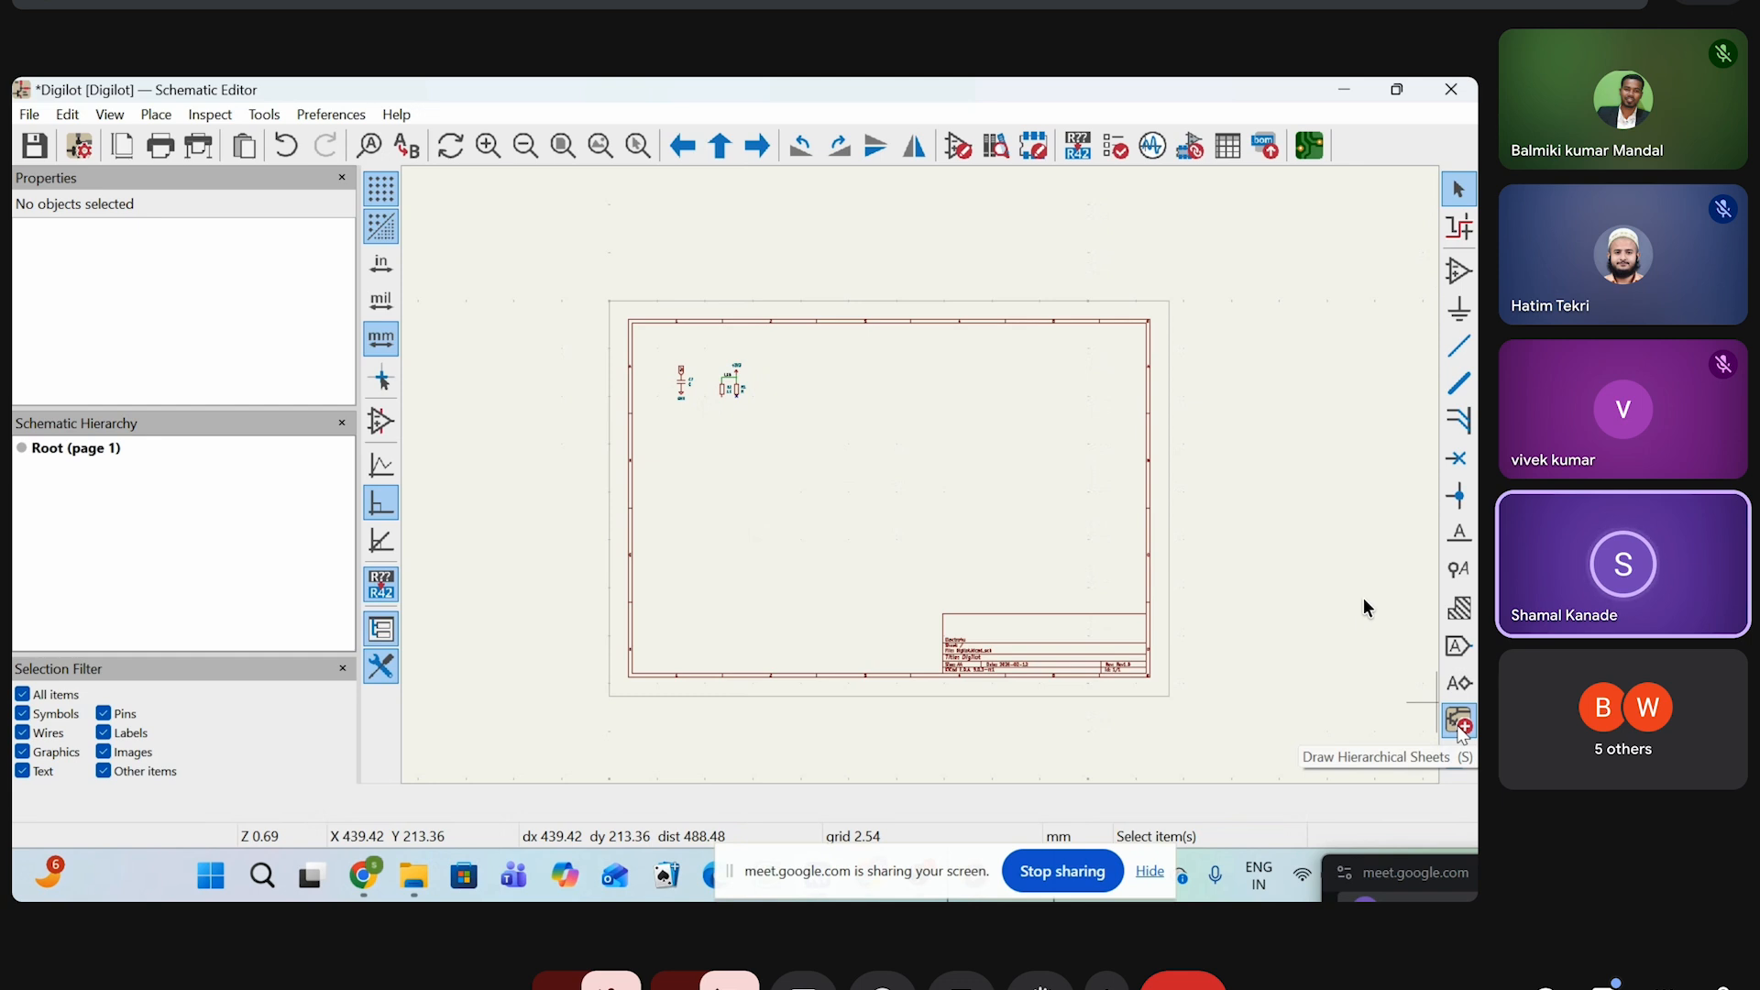
# Draw a hierarchical sheet rectangle in the empty area below the capacitor and resistor circuits
pyautogui.click(1460, 723)
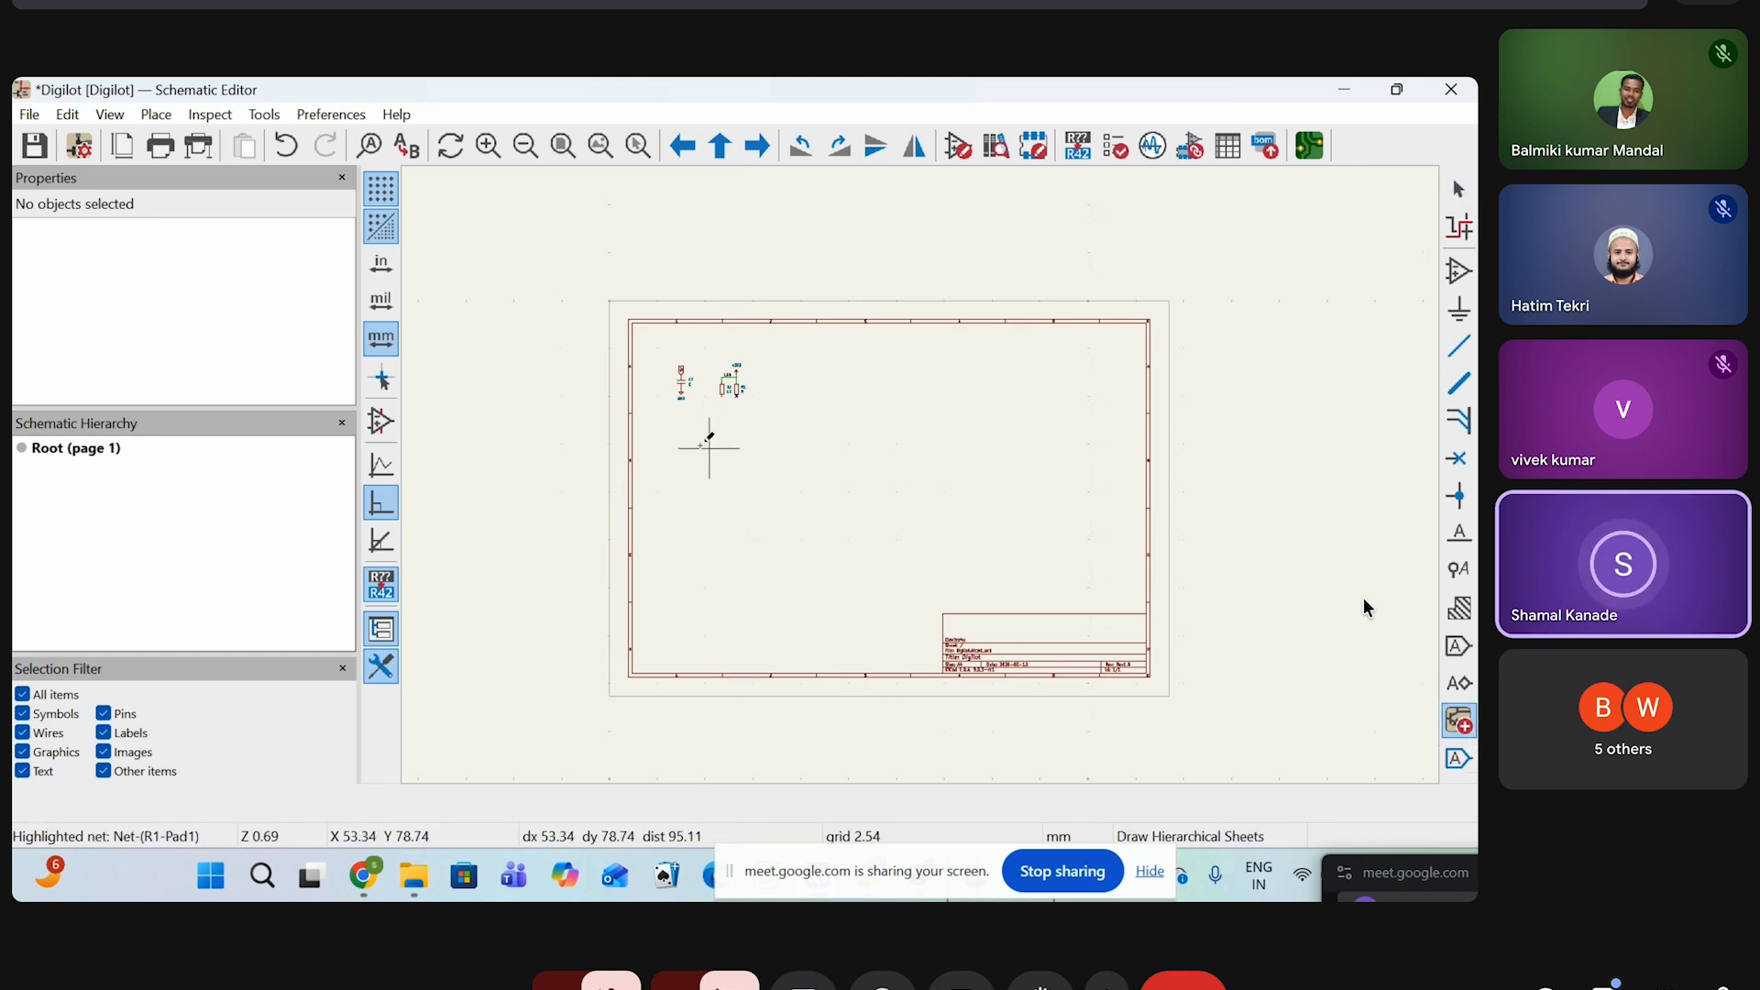
pyautogui.click(662, 443)
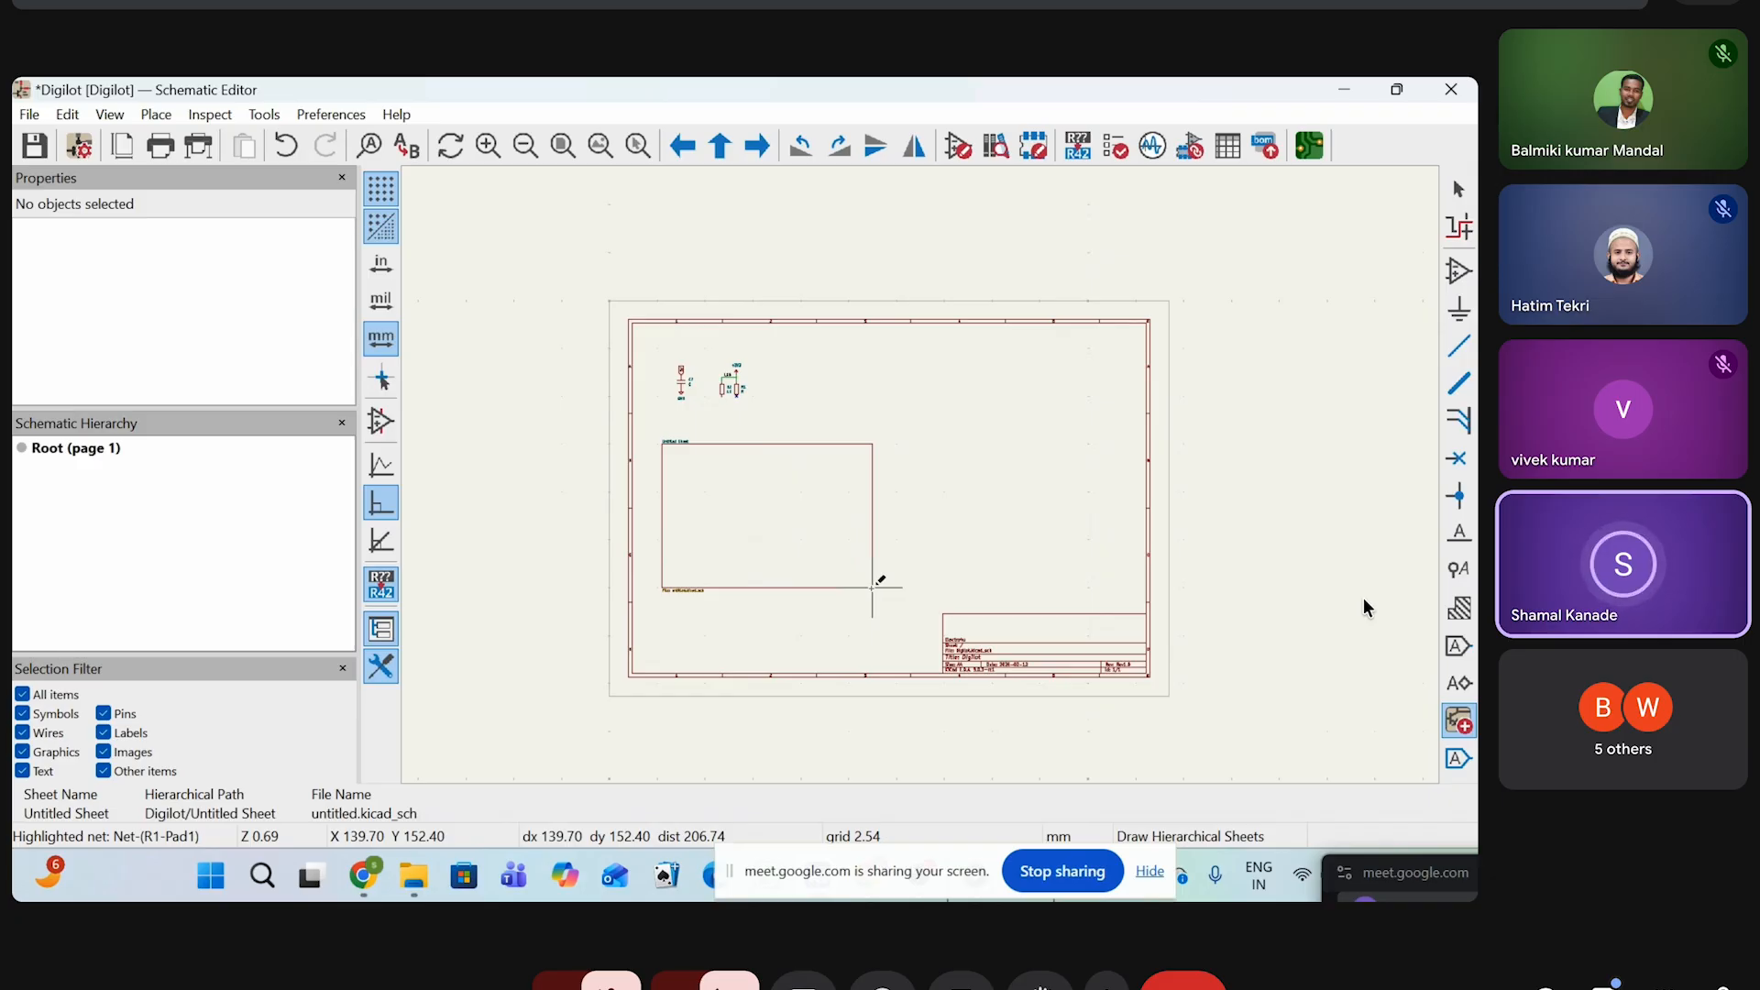
pyautogui.click(872, 588)
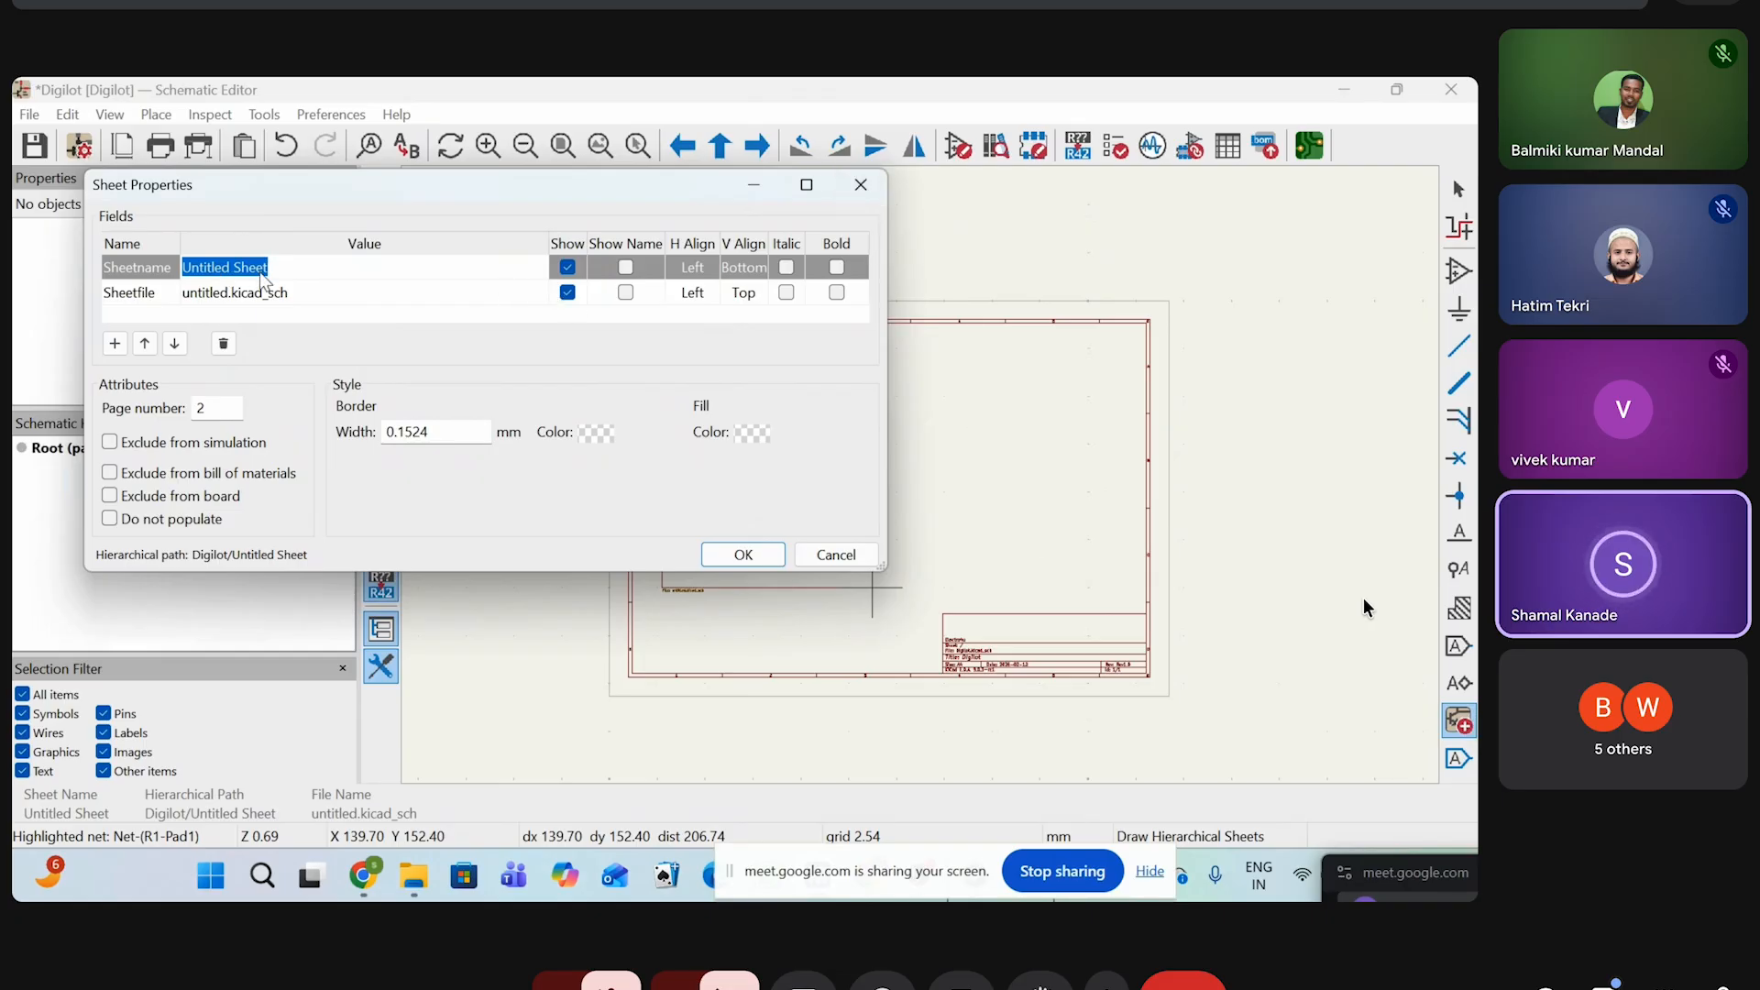
# Set the hierarchical sheet's name to "name" and its sheet file to name.kicad_sch
pyautogui.write('NAme')
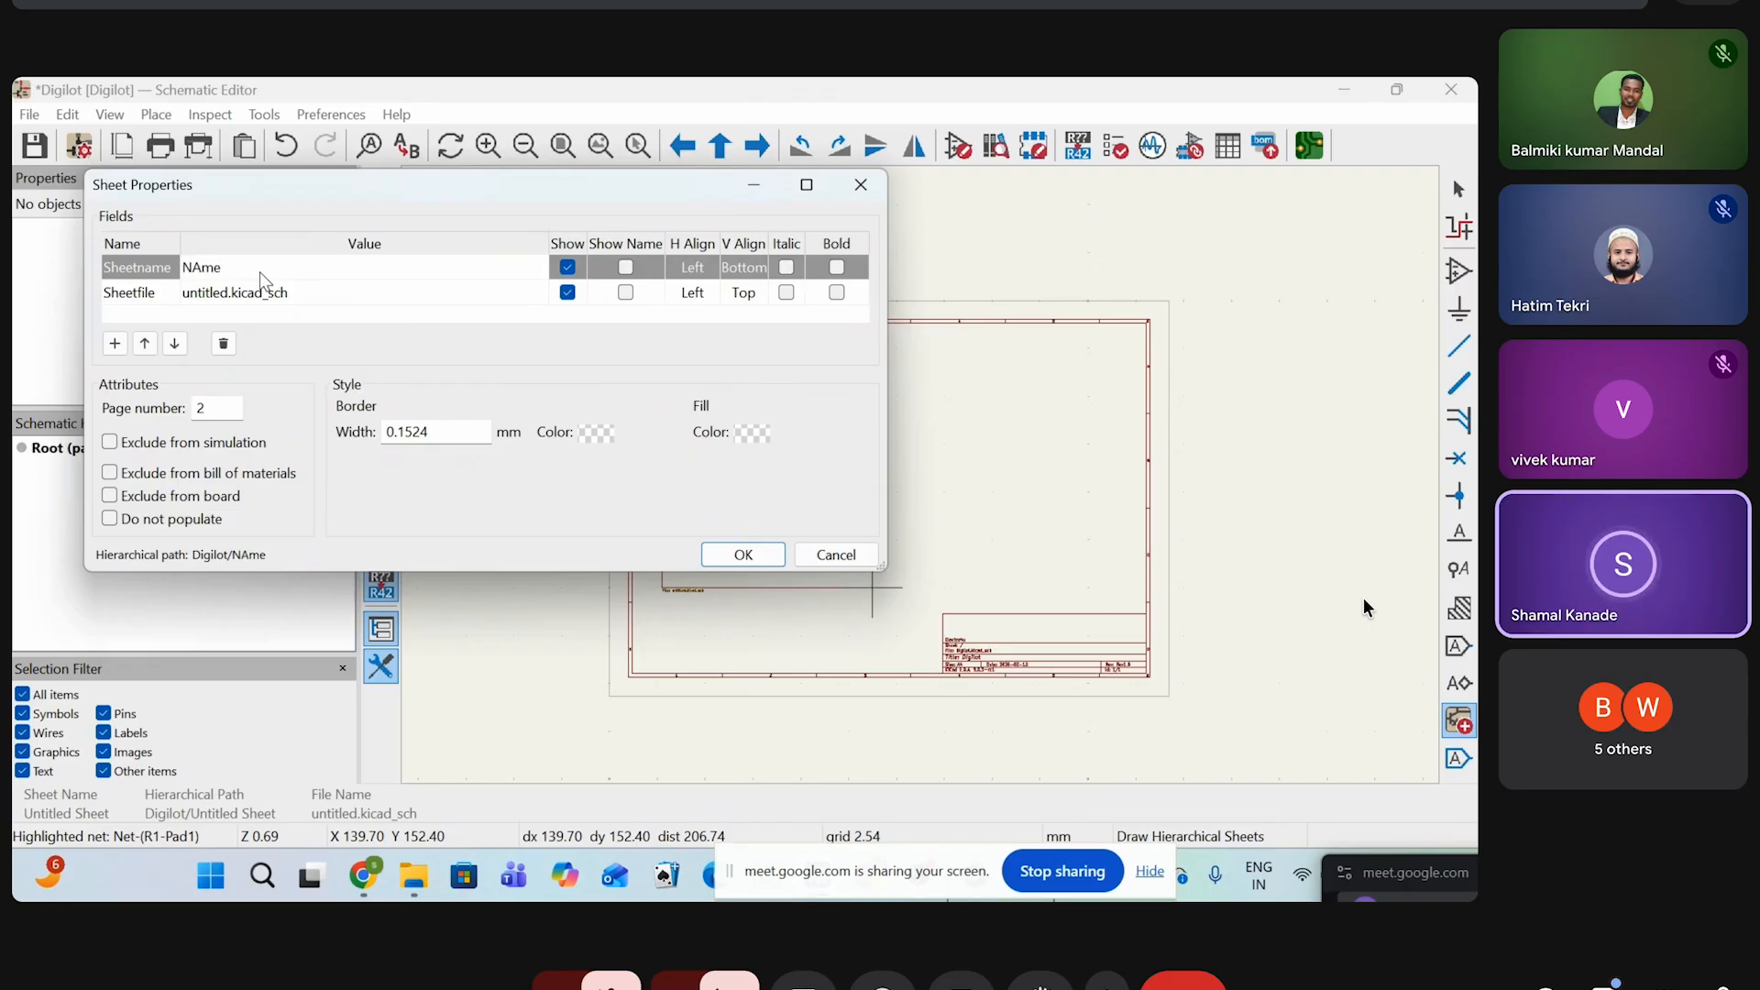
pyautogui.click(241, 294)
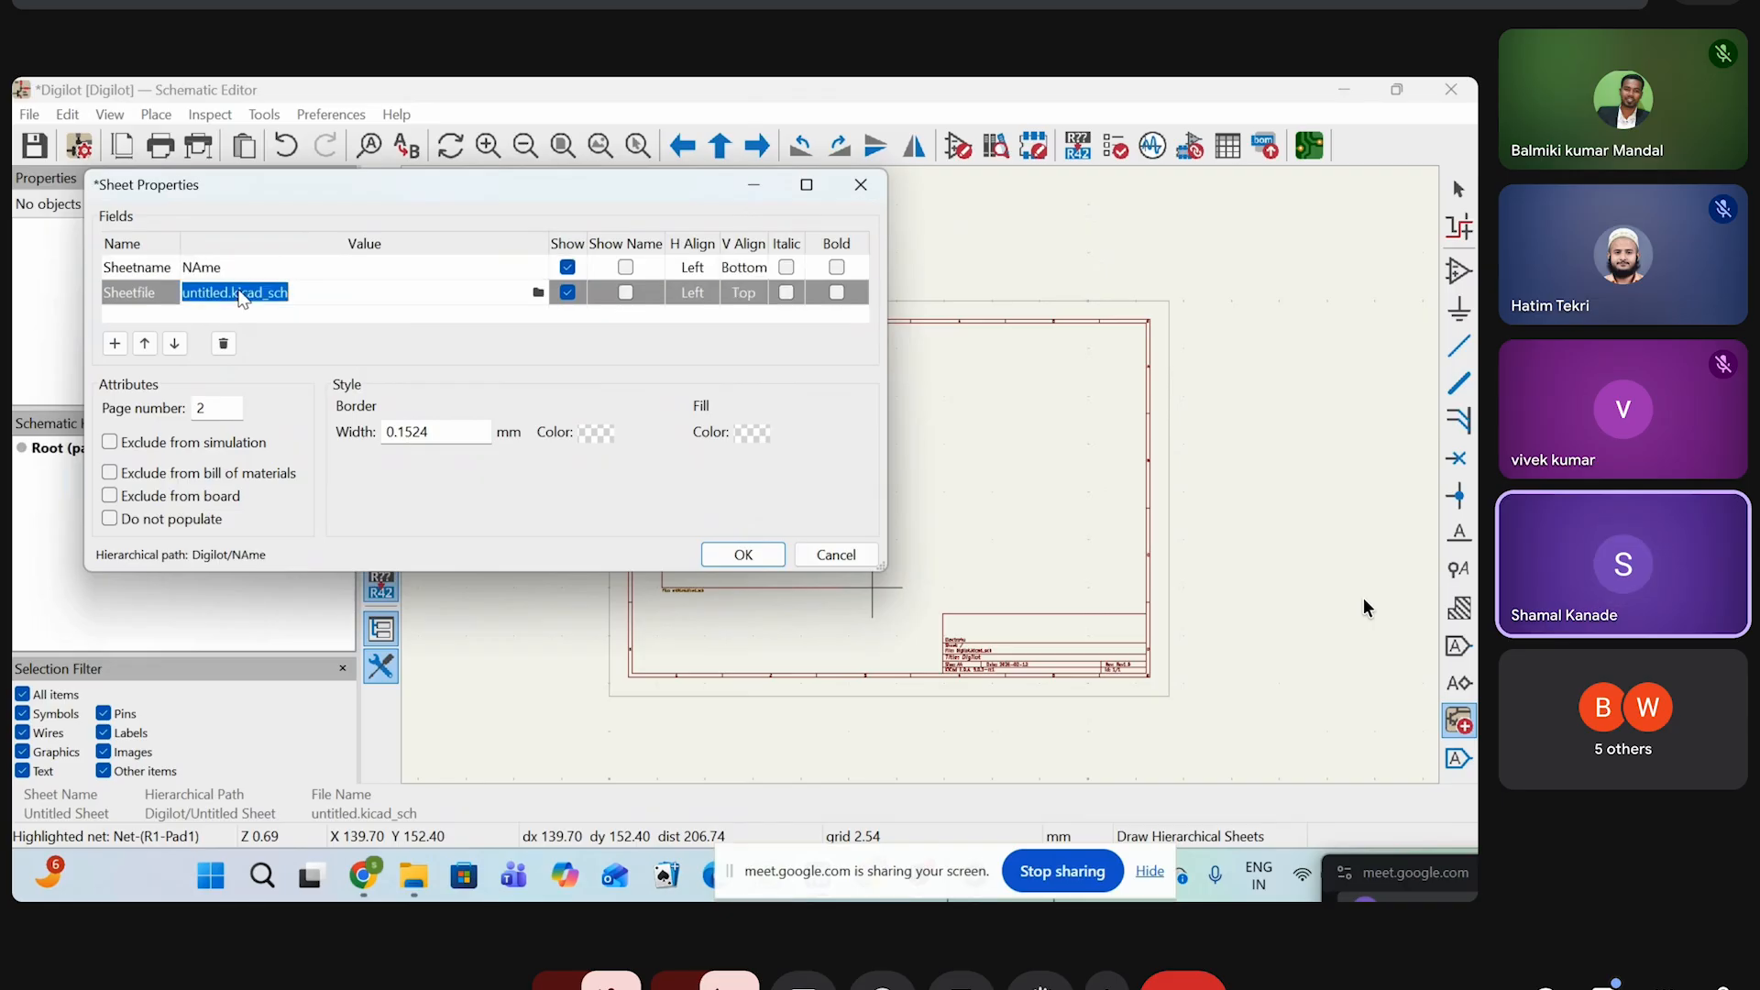
pyautogui.write('name')
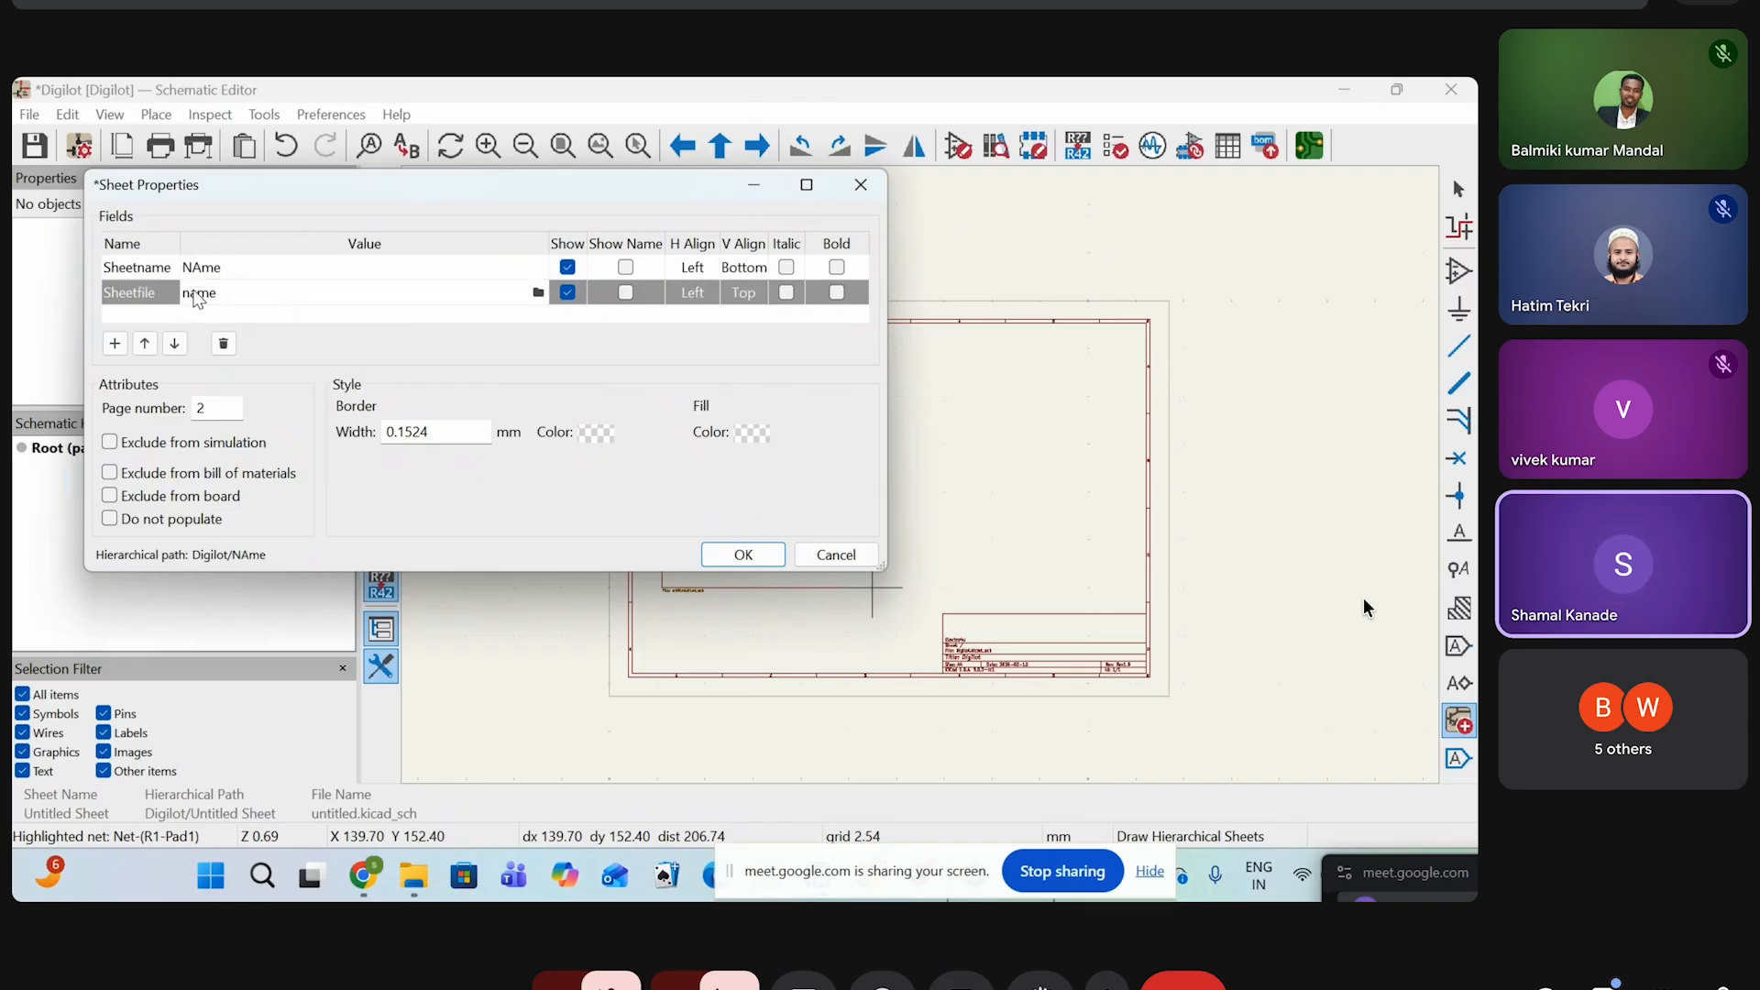
pyautogui.click(205, 275)
pyautogui.write('na')
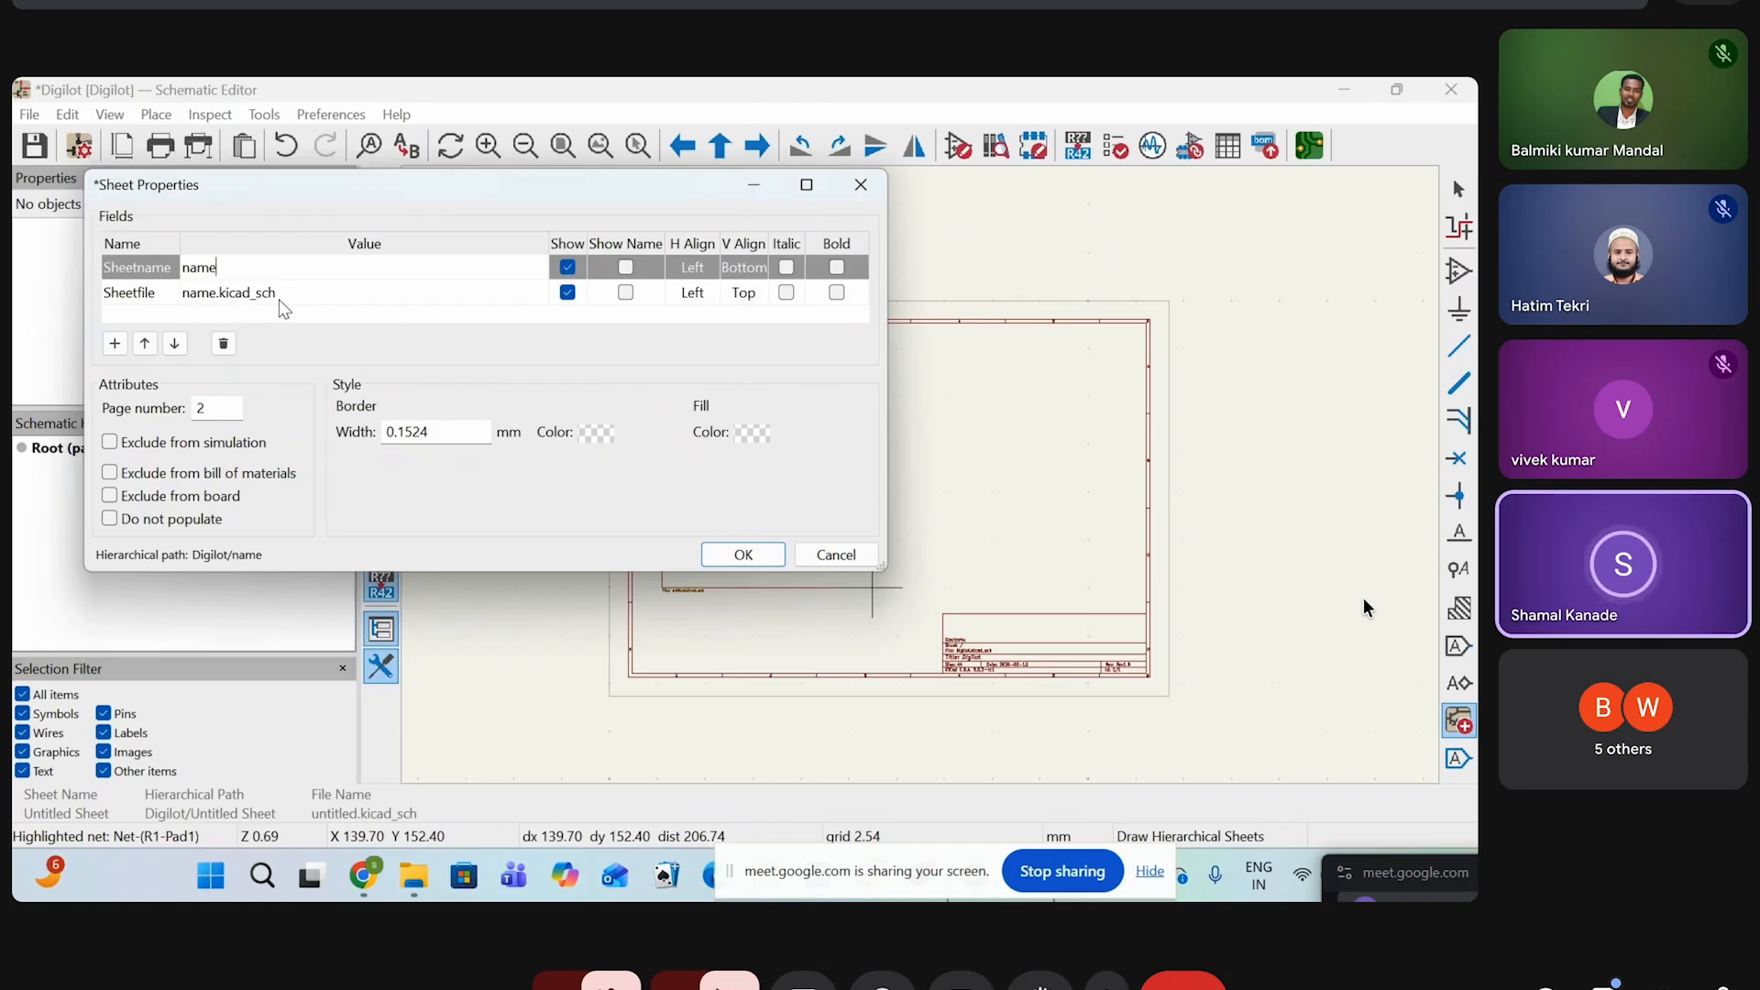
pyautogui.click(743, 555)
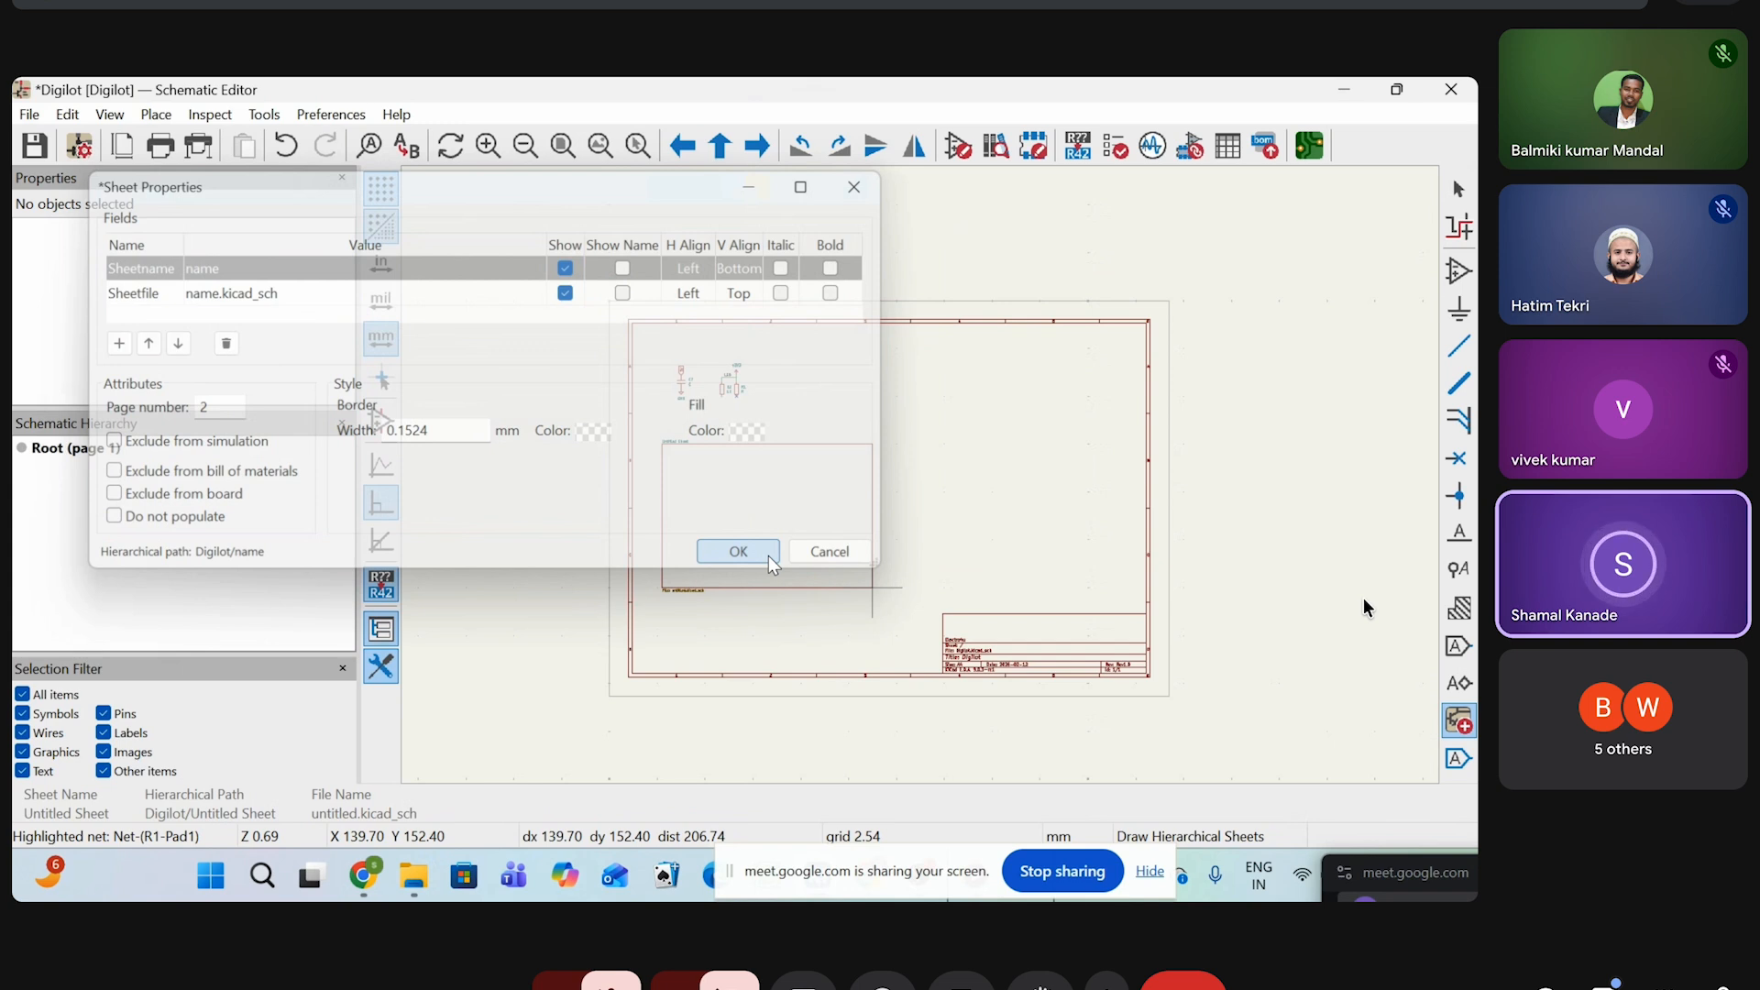
# Enter the new hierarchical sheet, examine its page frame and title block, and return to the root page
pyautogui.scroll(5, 915, 464)
pyautogui.scroll(-3, 1037, 398)
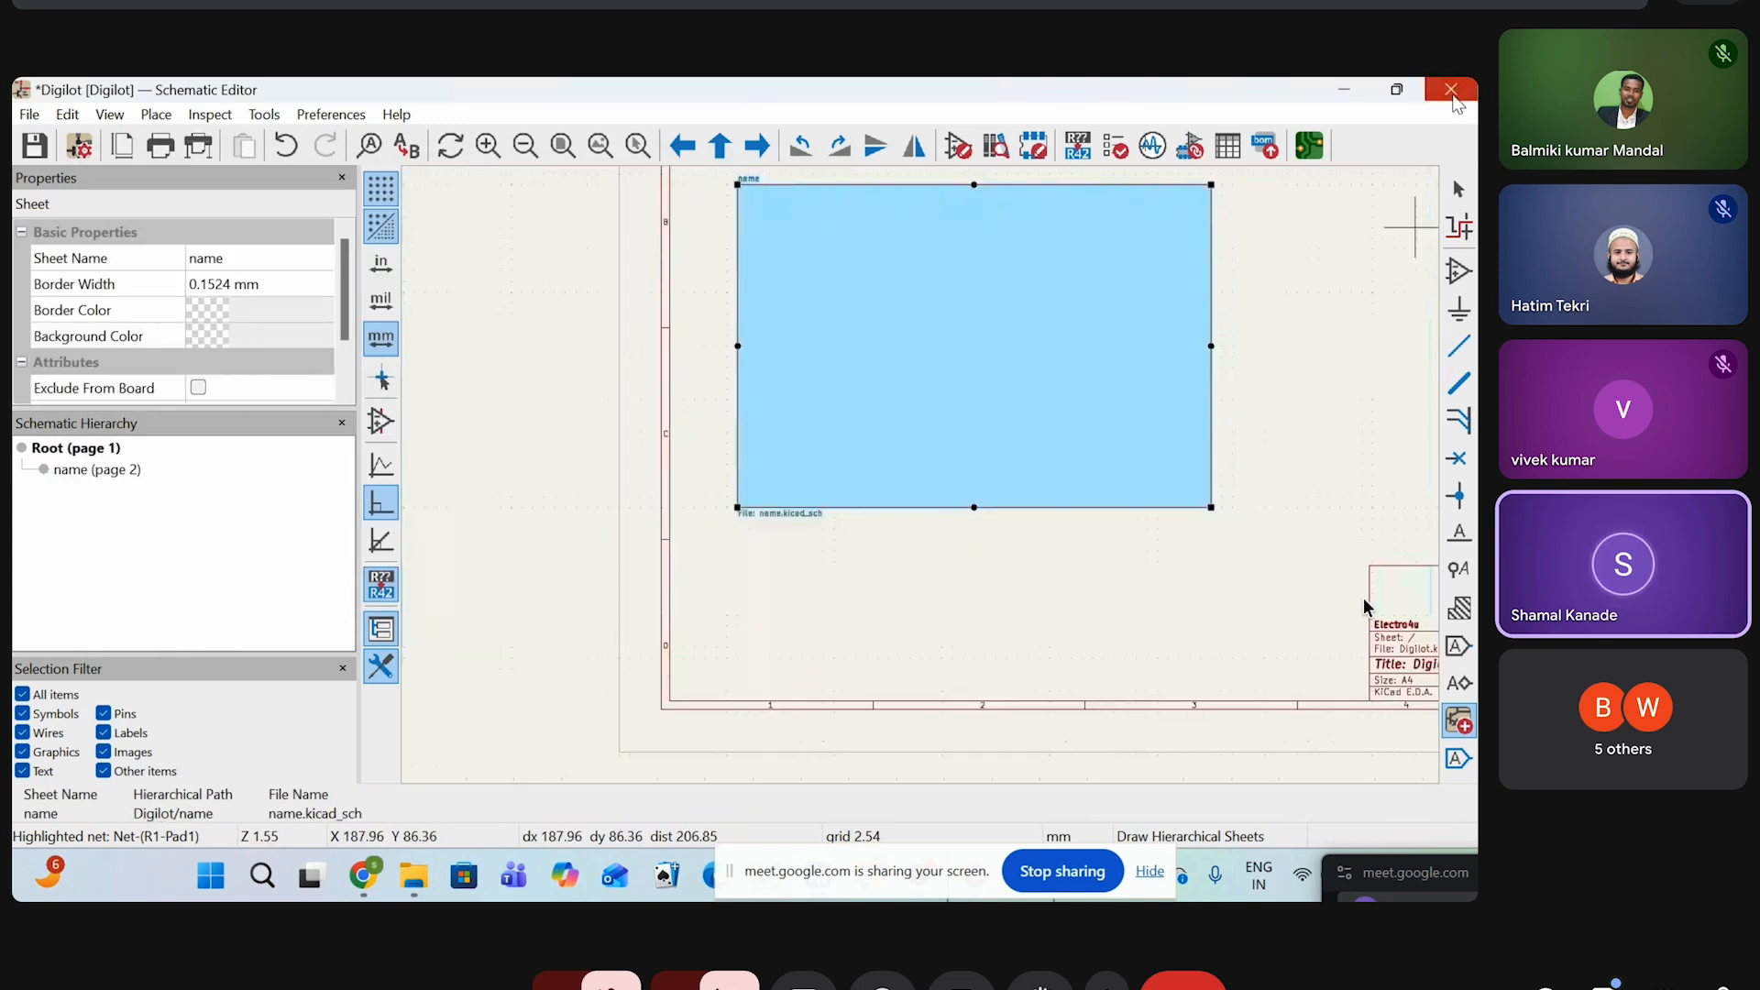
pyautogui.click(1458, 189)
pyautogui.doubleClick(1001, 292)
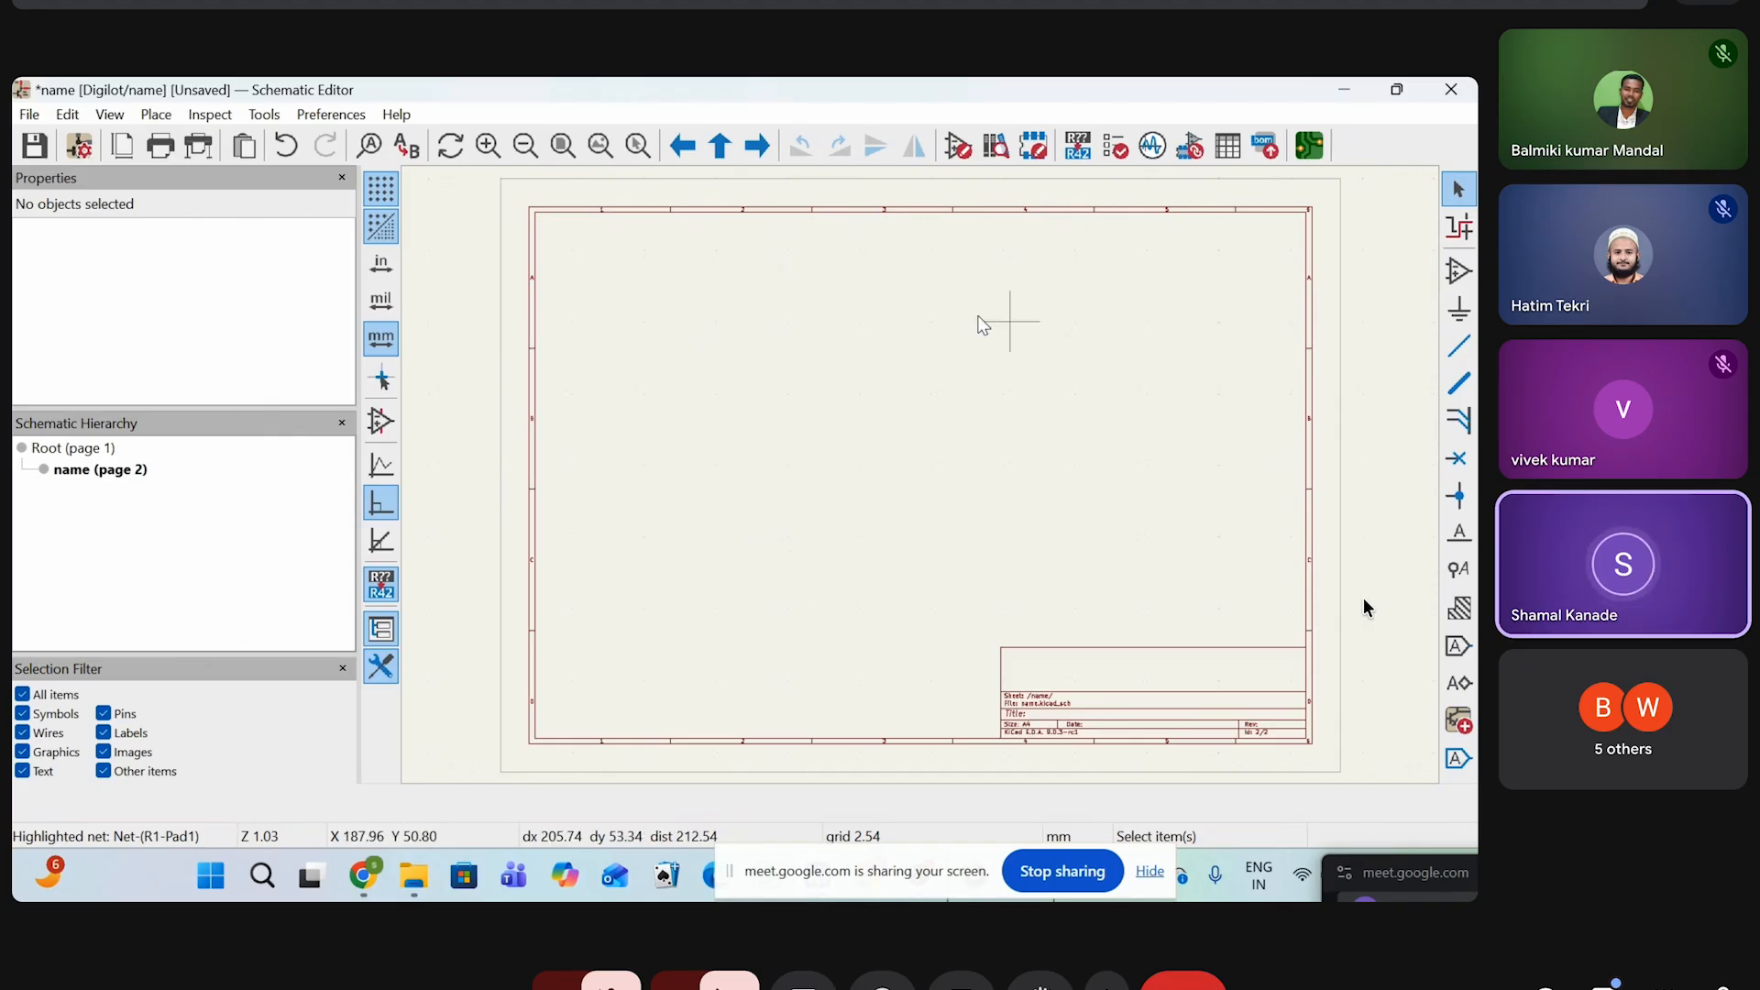
pyautogui.scroll(-2, 1027, 544)
pyautogui.scroll(2, 896, 459)
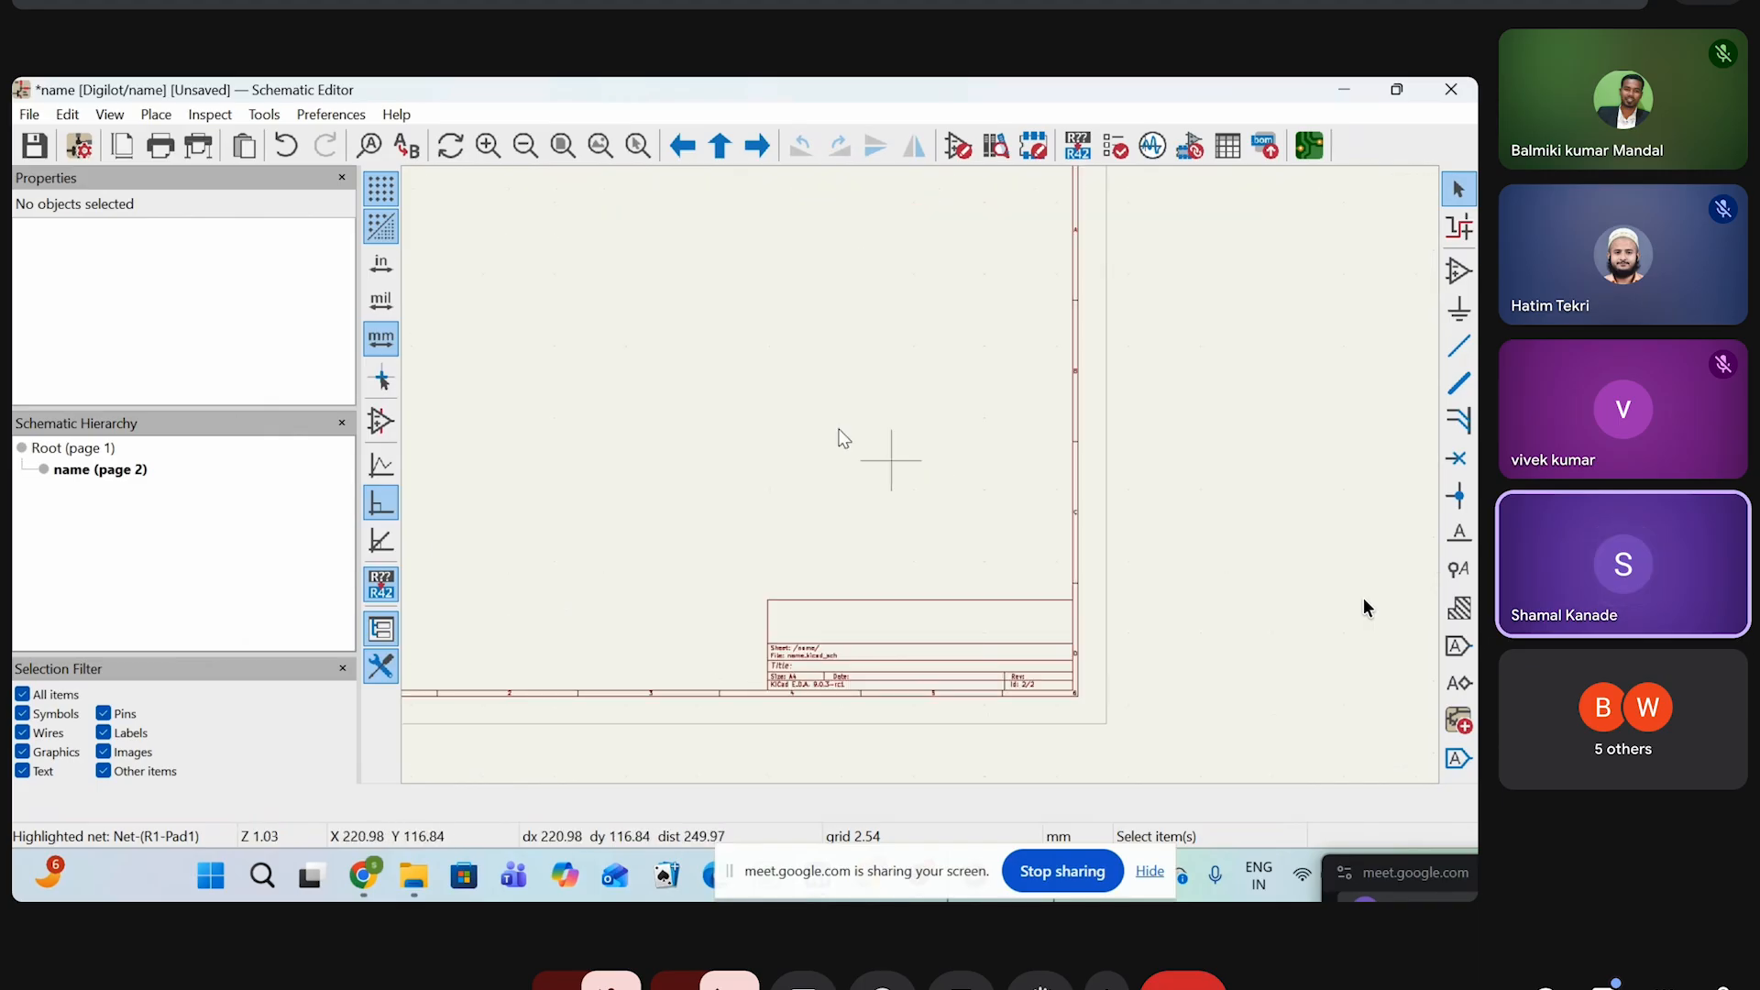
pyautogui.scroll(-2, 948, 475)
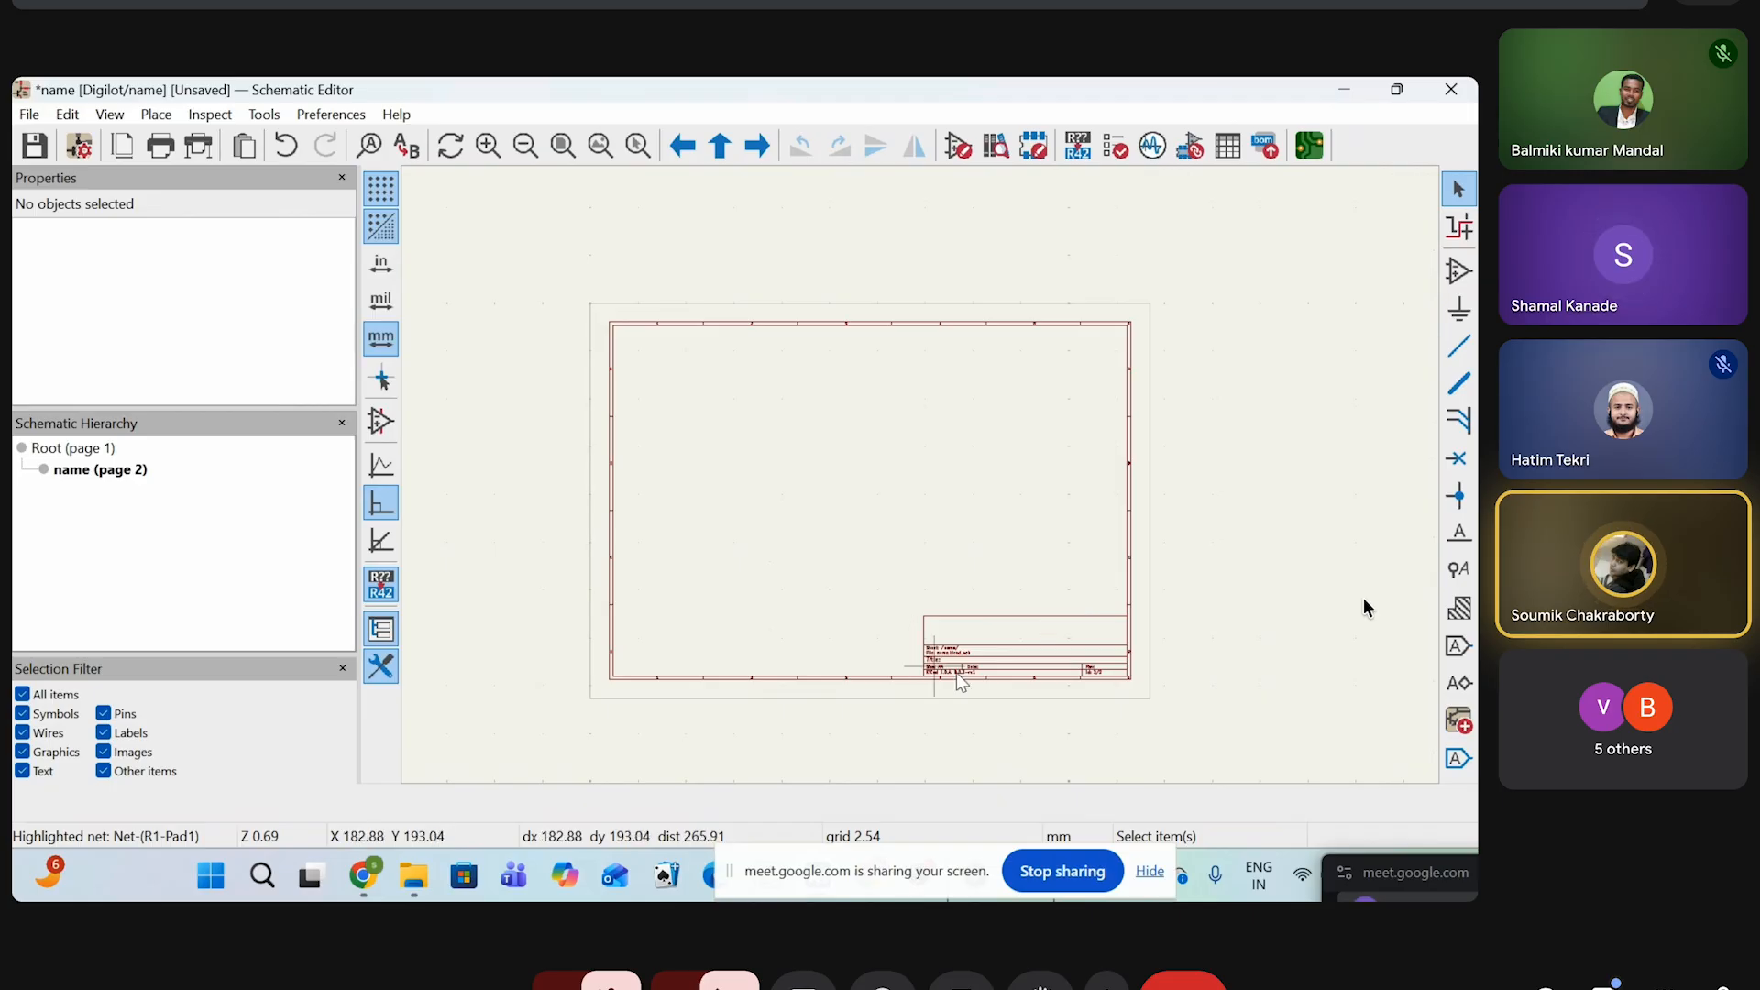
pyautogui.scroll(2, 972, 669)
pyautogui.scroll(-2, 884, 426)
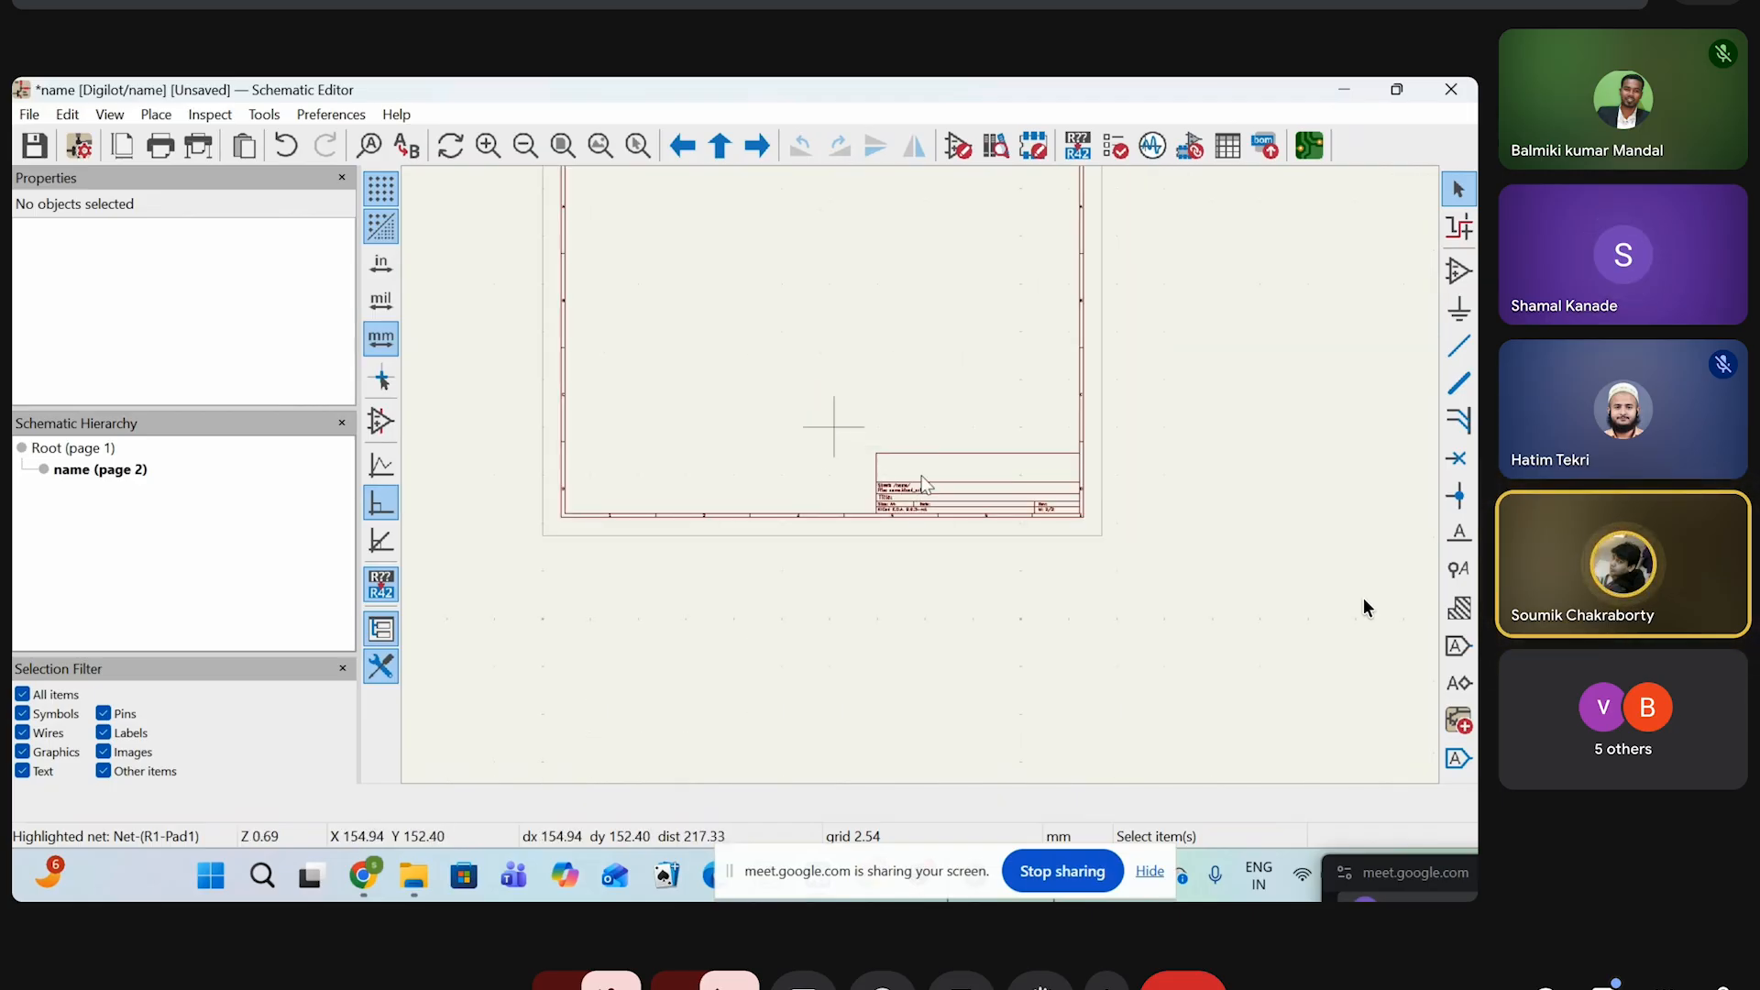
pyautogui.click(64, 450)
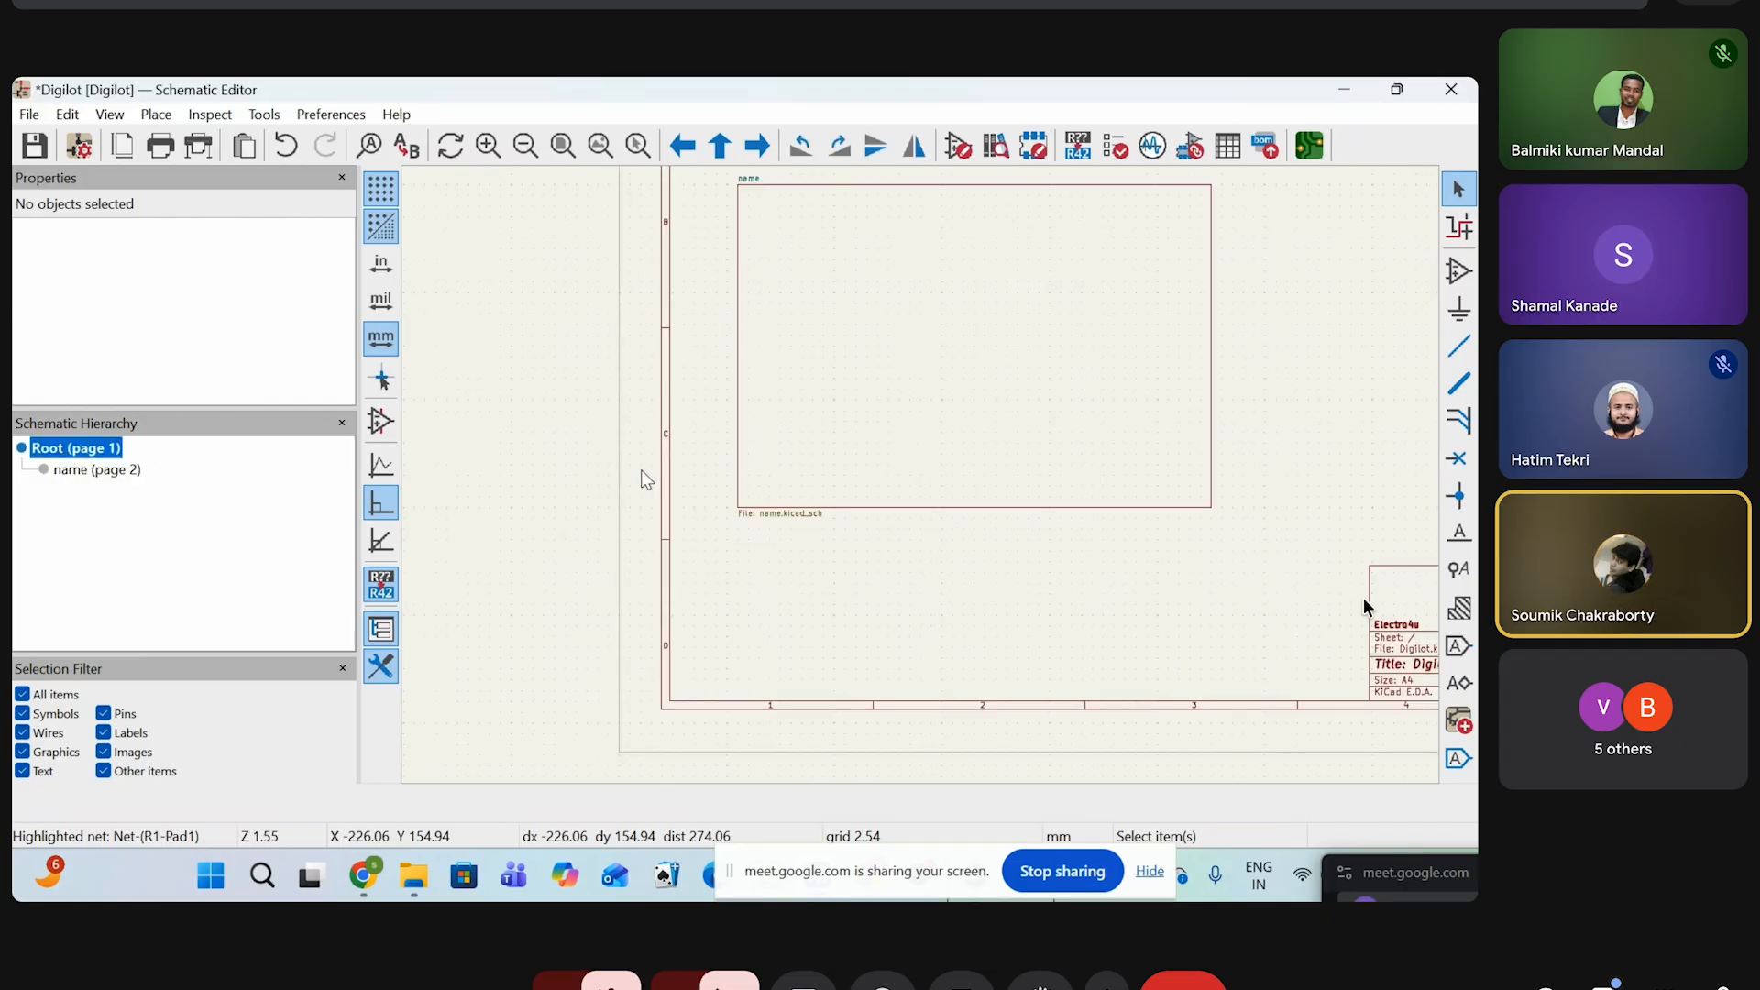
pyautogui.scroll(-1, 931, 473)
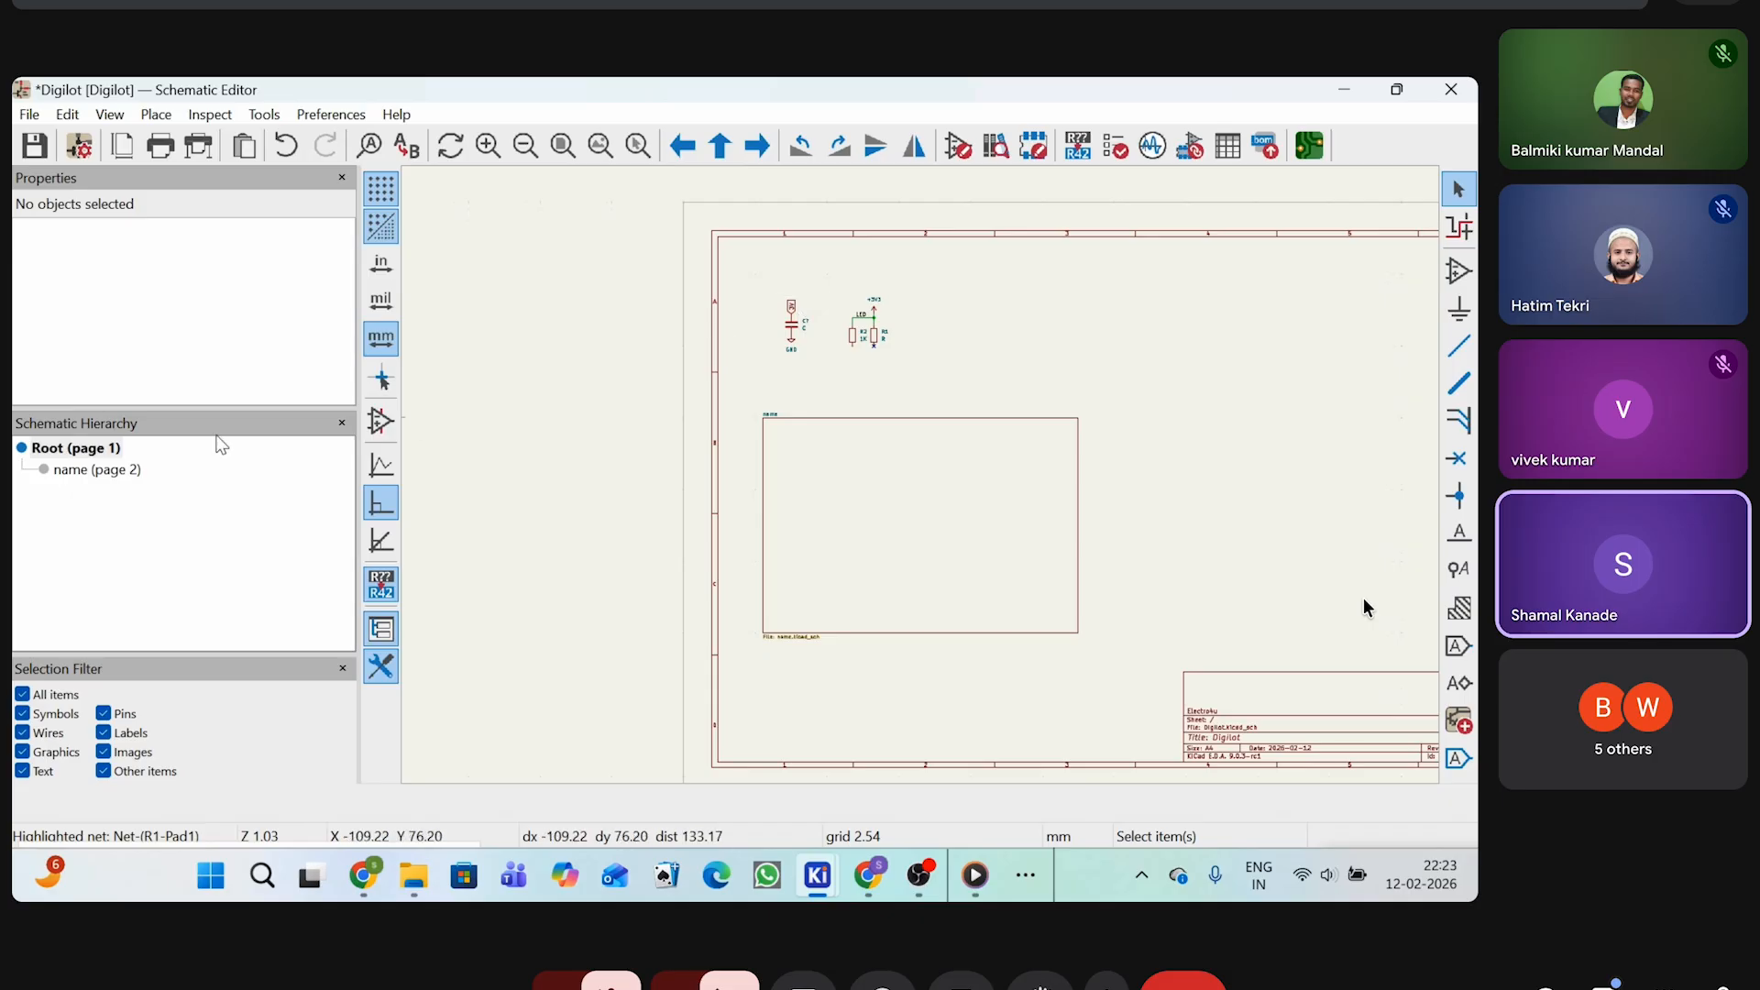
# Compare the 3V global label and its capacitor circuit on the "name" page with those on the root page
pyautogui.click(118, 477)
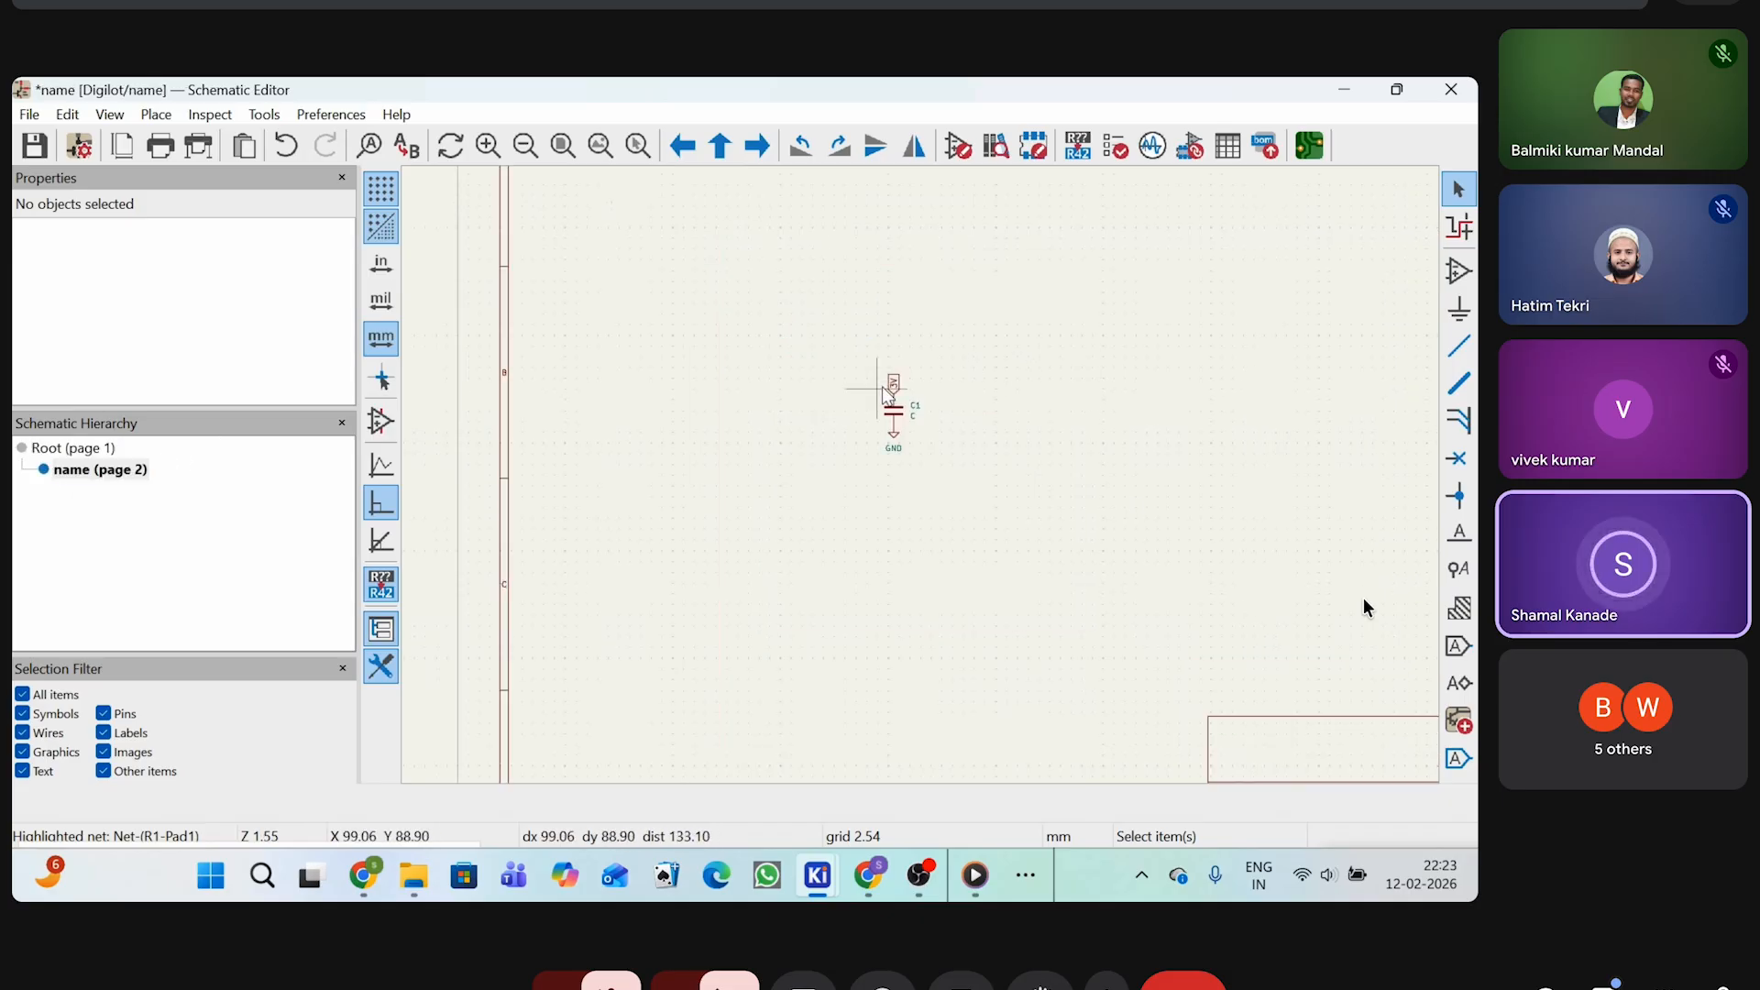
pyautogui.click(46, 451)
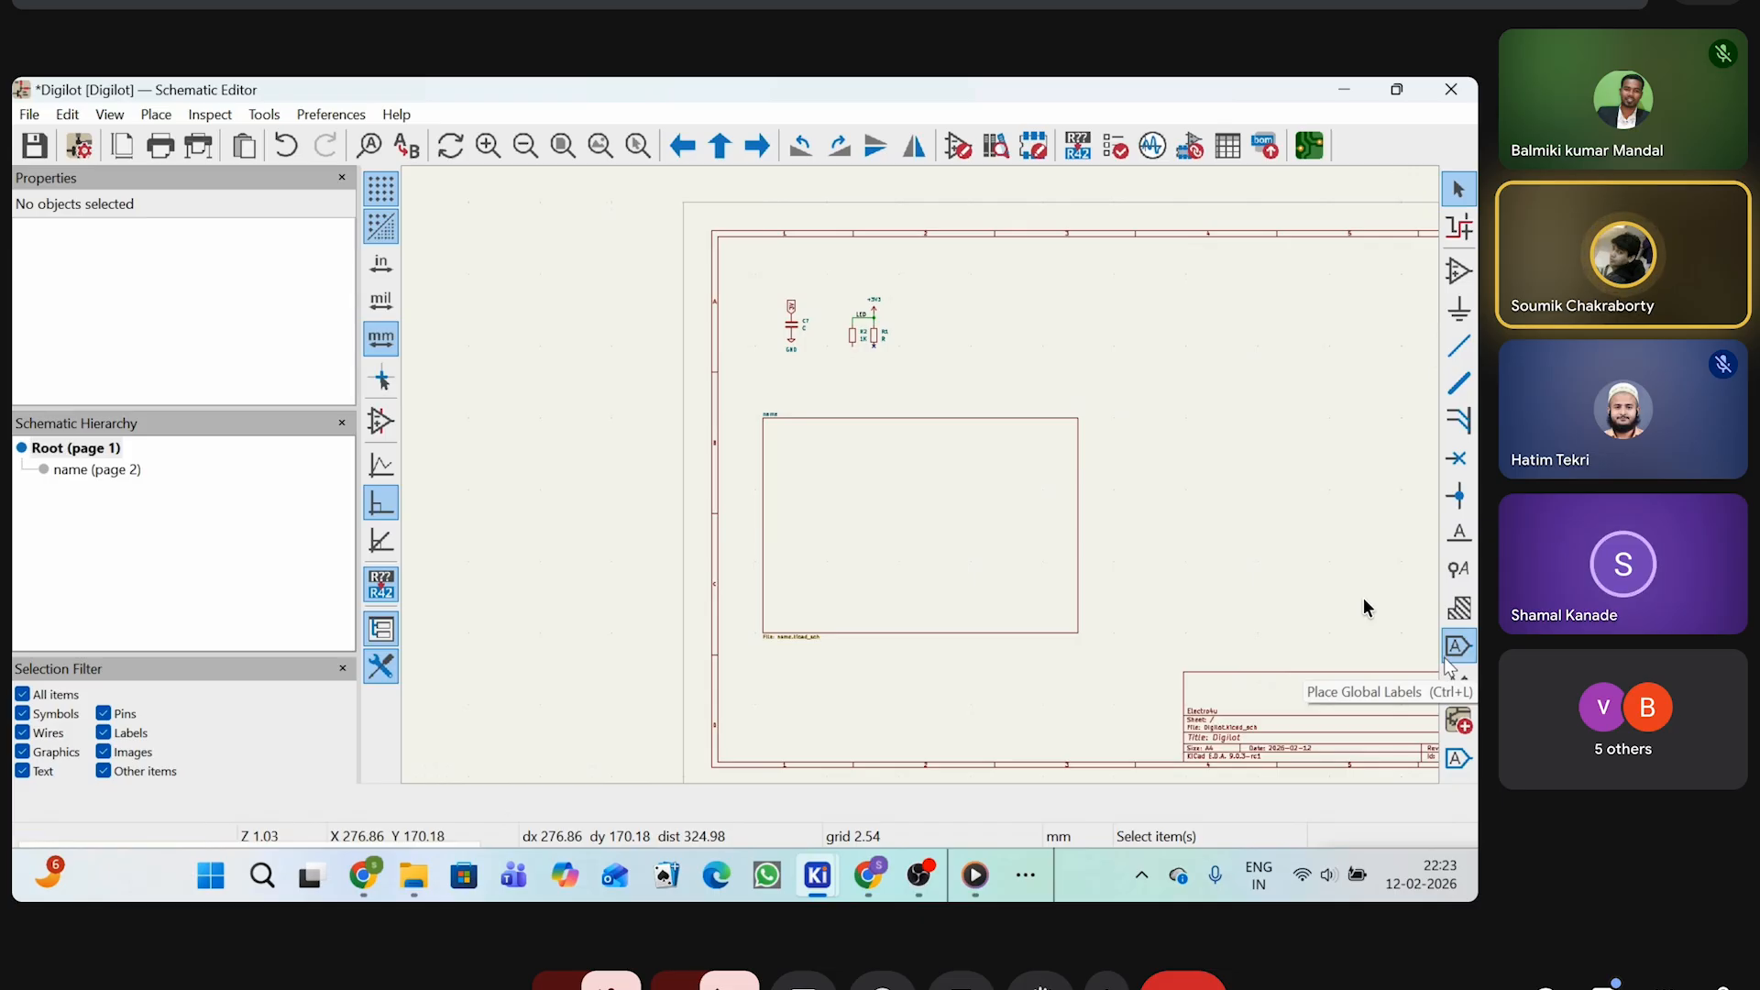
pyautogui.scroll(8, 829, 305)
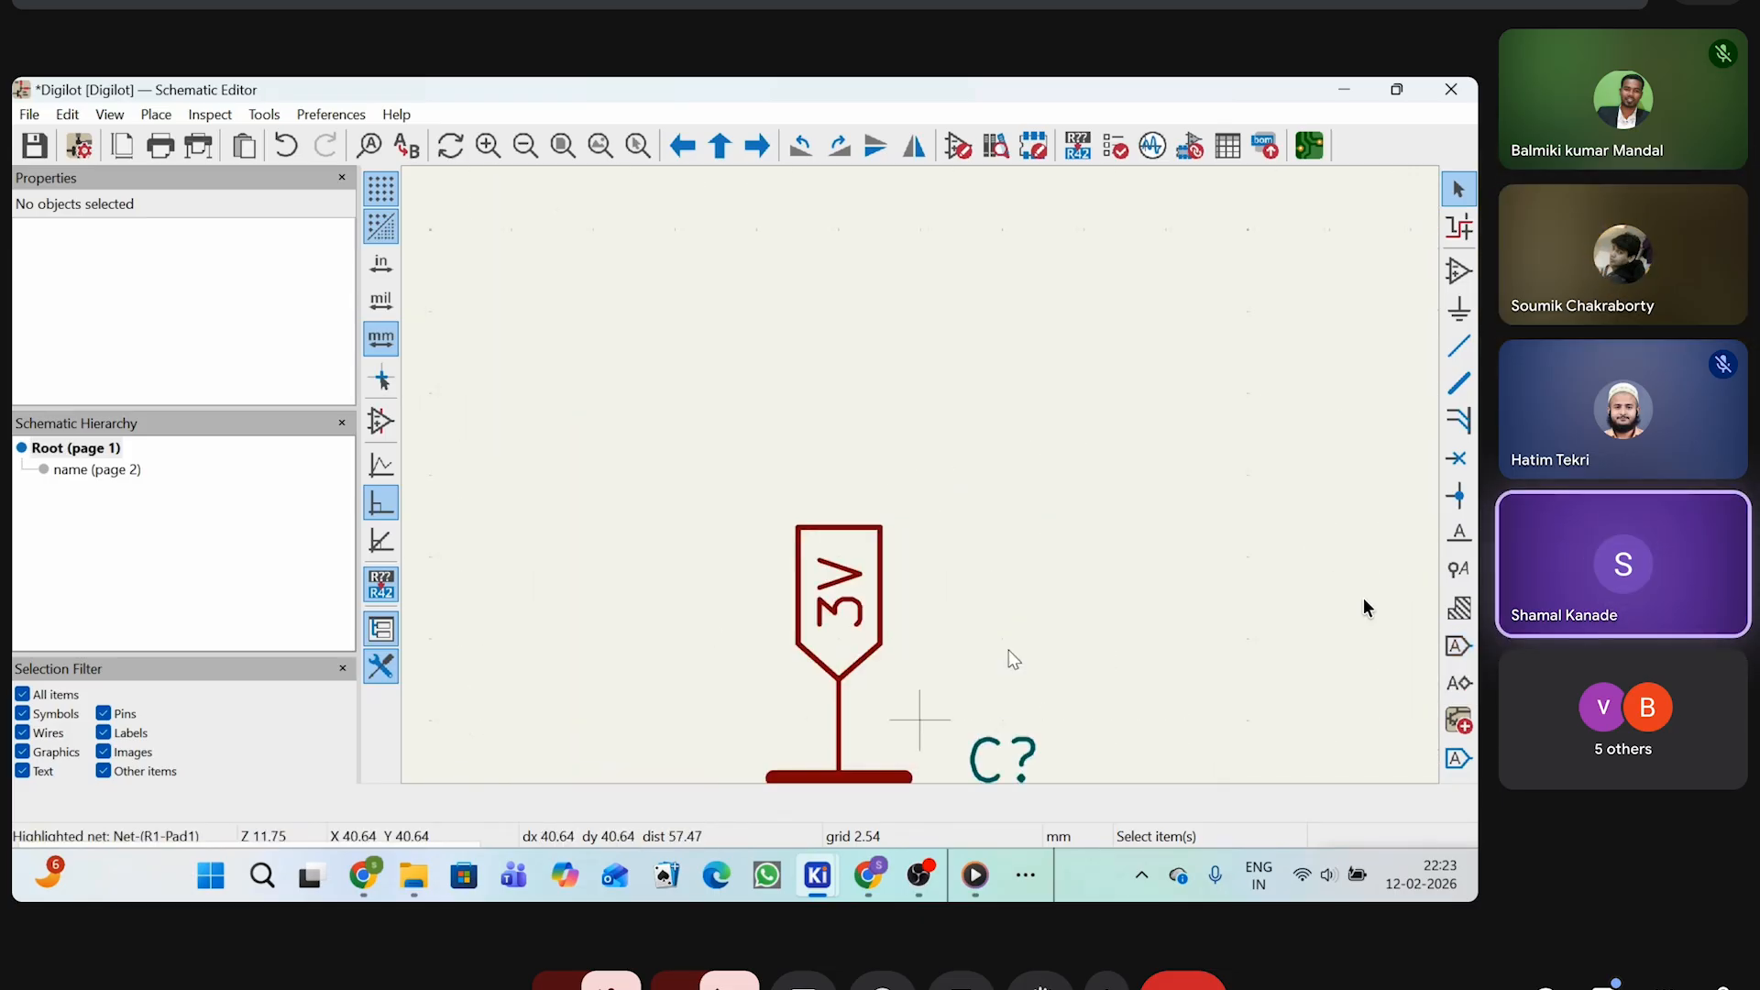
pyautogui.scroll(-3, 759, 629)
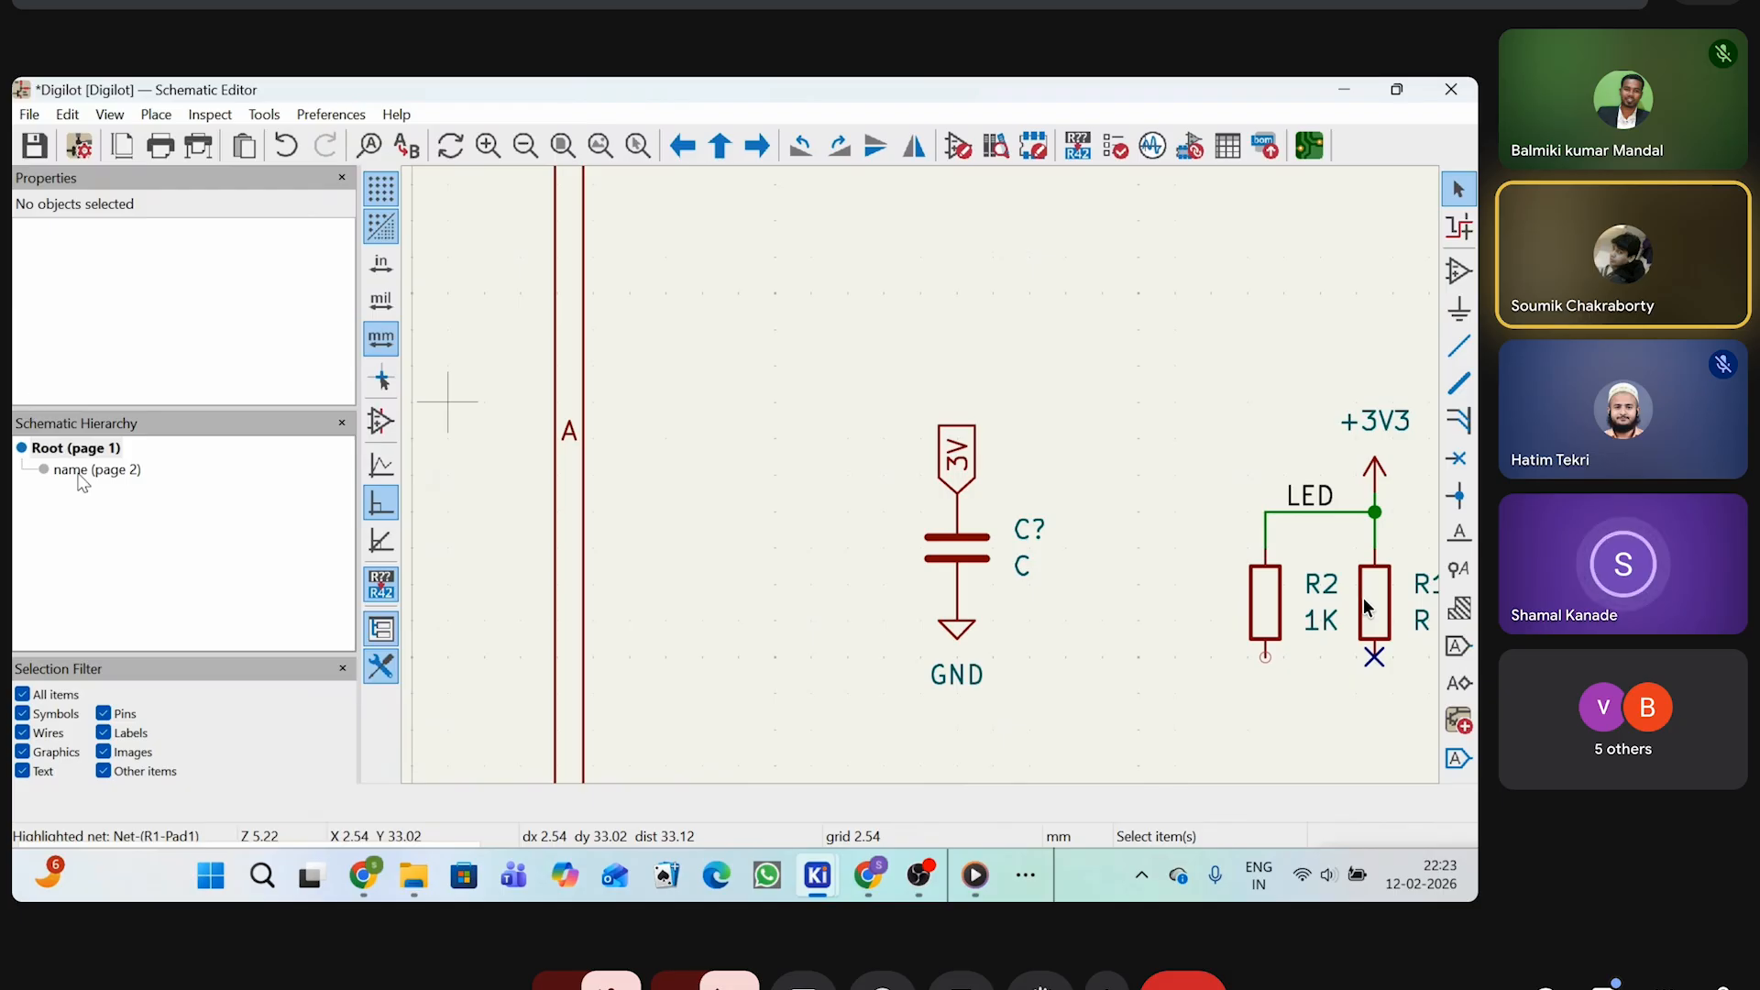
pyautogui.click(46, 463)
pyautogui.click(72, 447)
# Revisit the "name" page's capacitor circuit, then examine the circuits and hierarchical sheet block on the root page
pyautogui.scroll(-5, 927, 532)
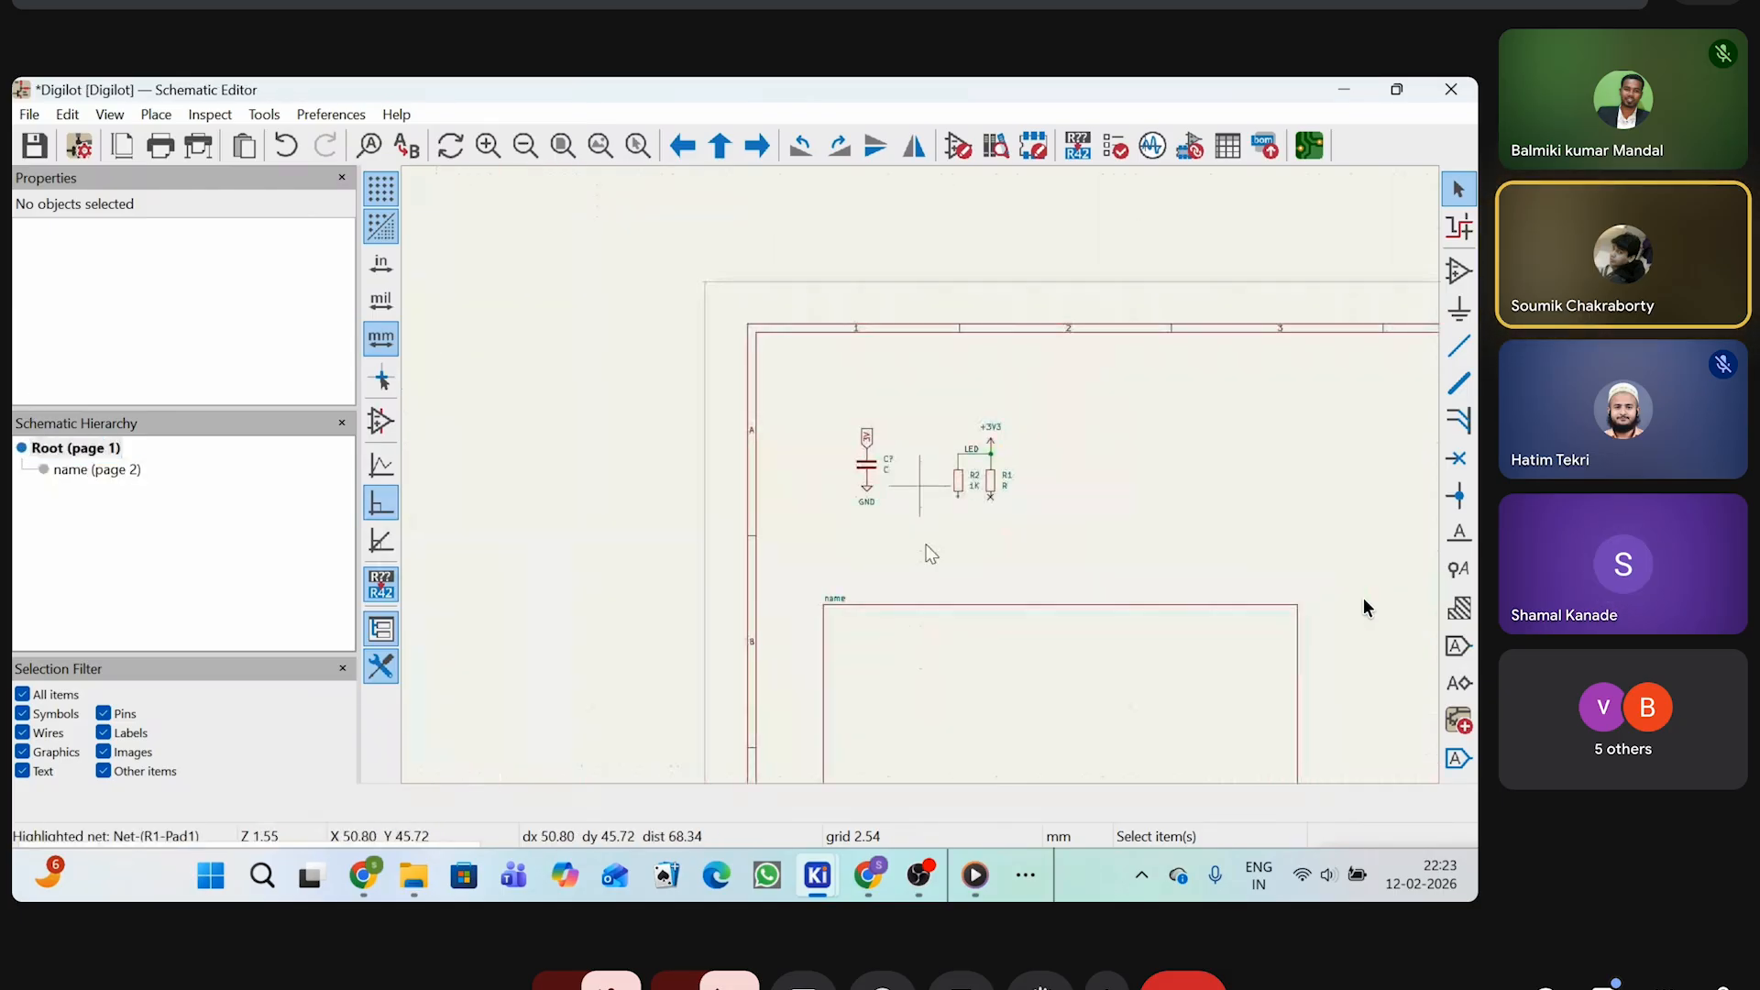
pyautogui.click(923, 488)
pyautogui.doubleClick(923, 489)
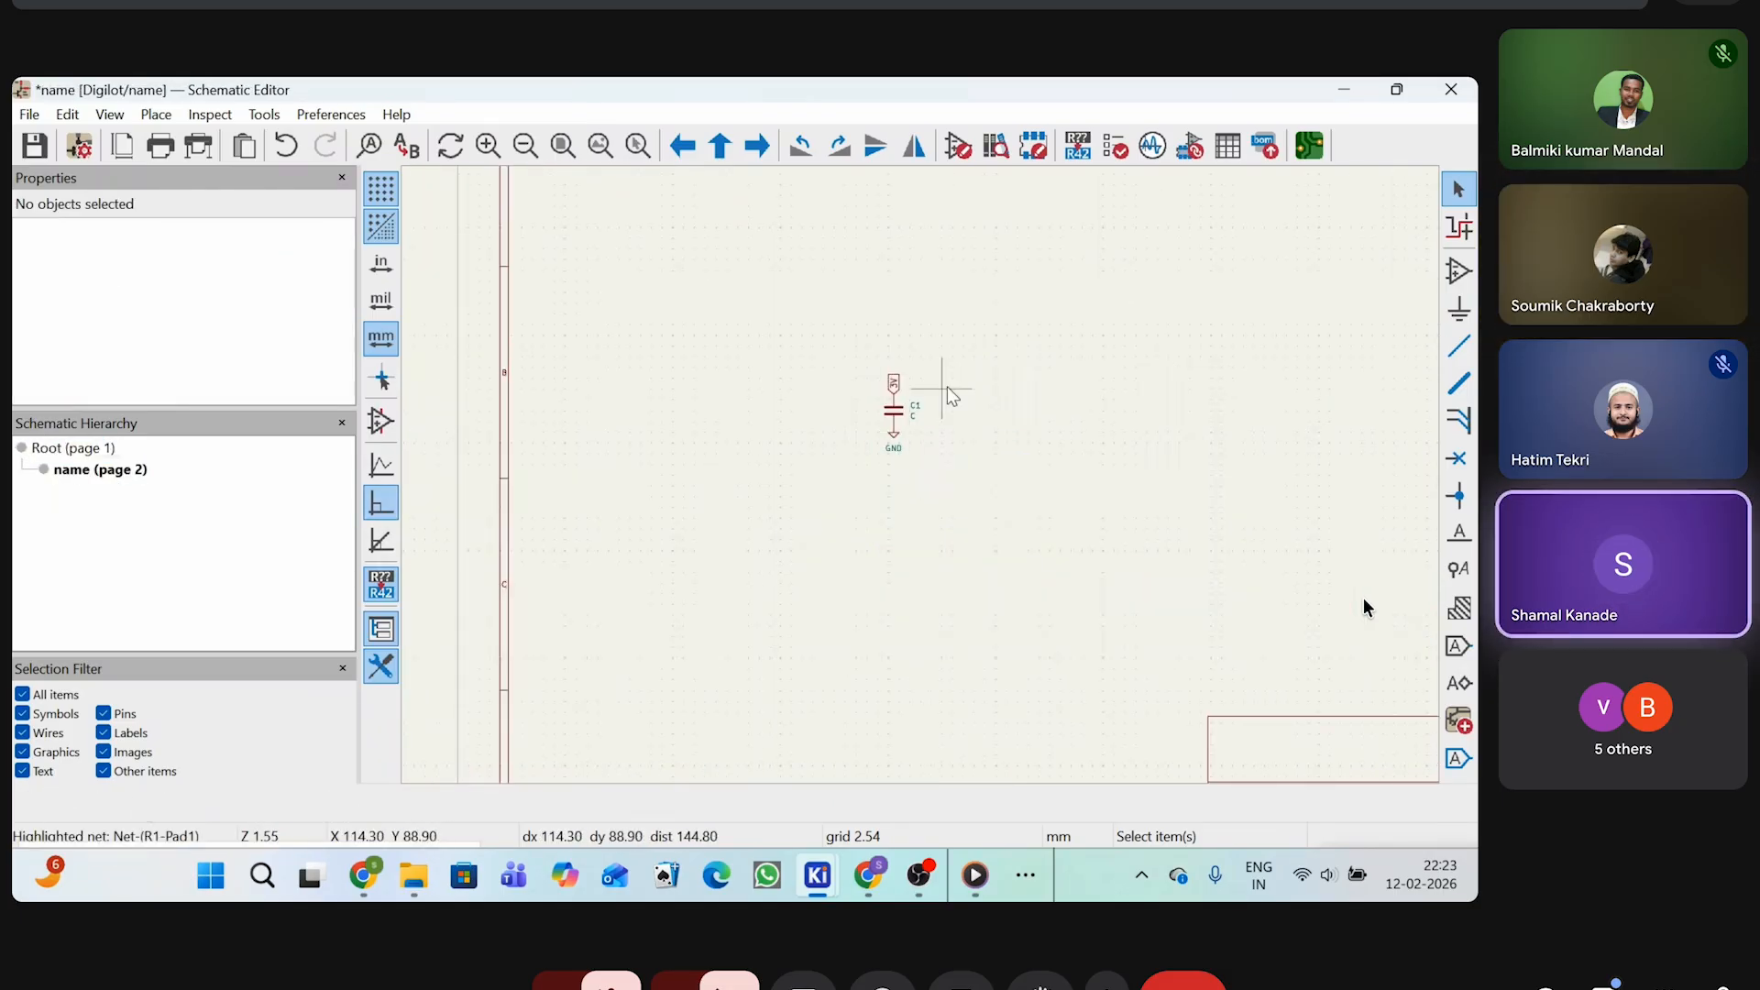
pyautogui.click(72, 447)
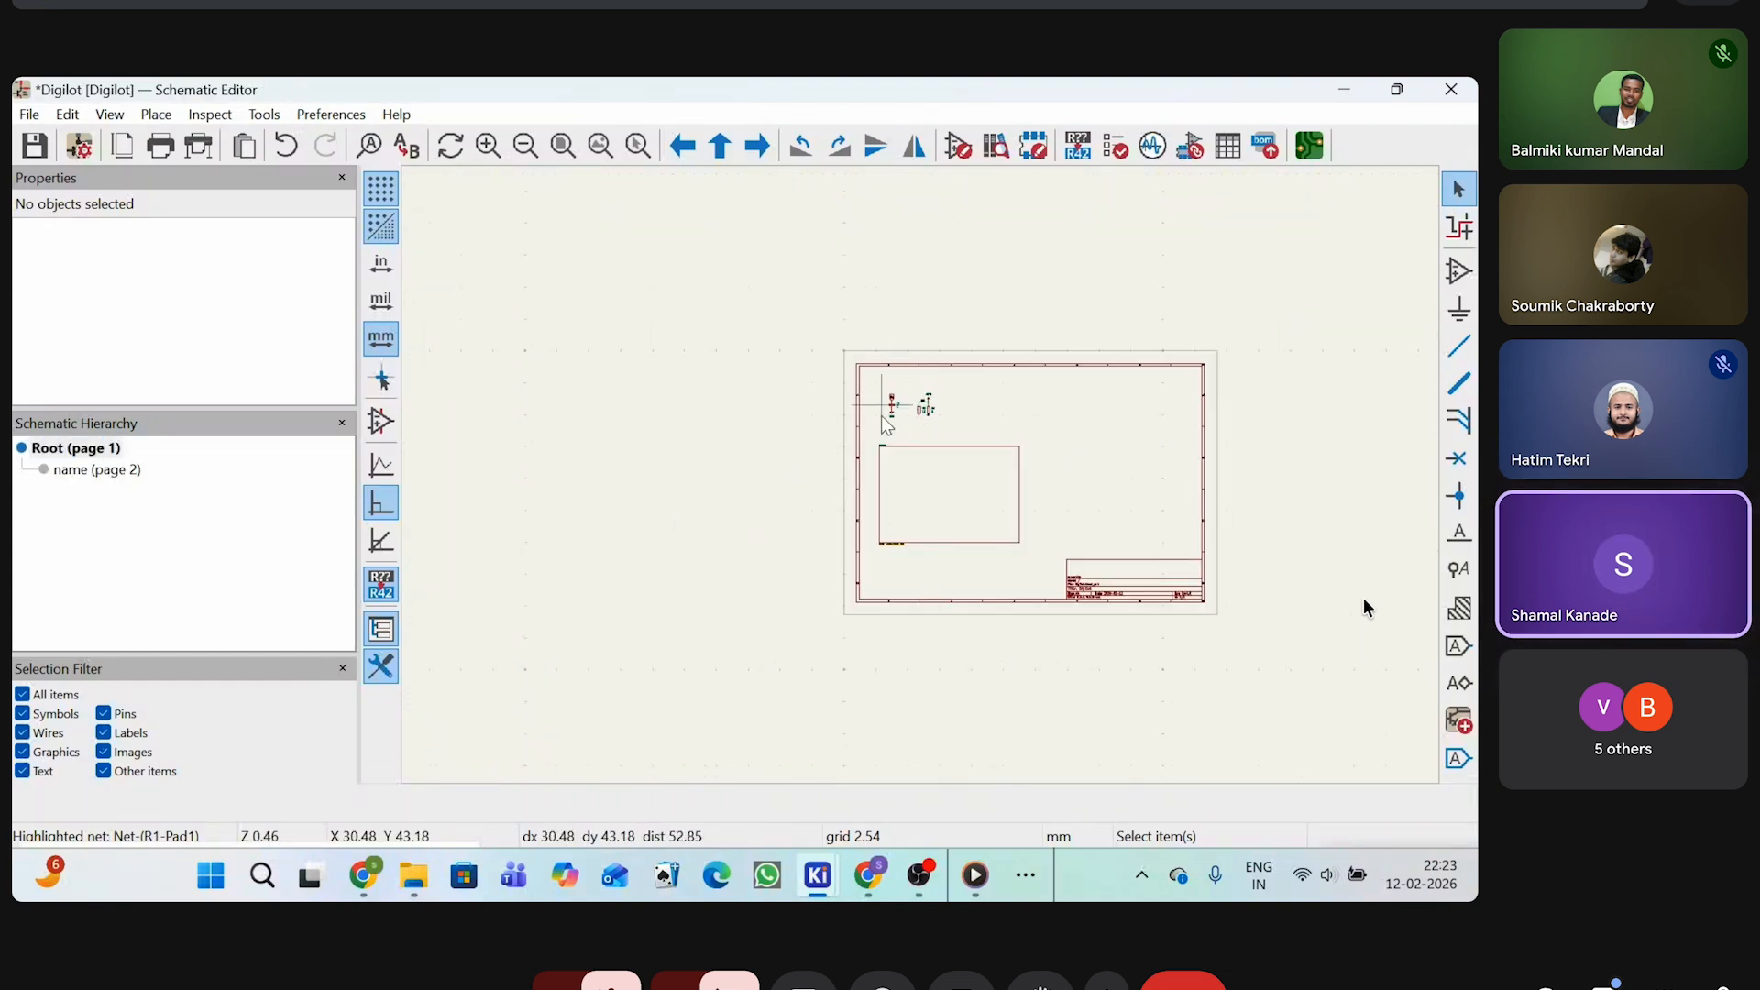
pyautogui.scroll(6, 880, 422)
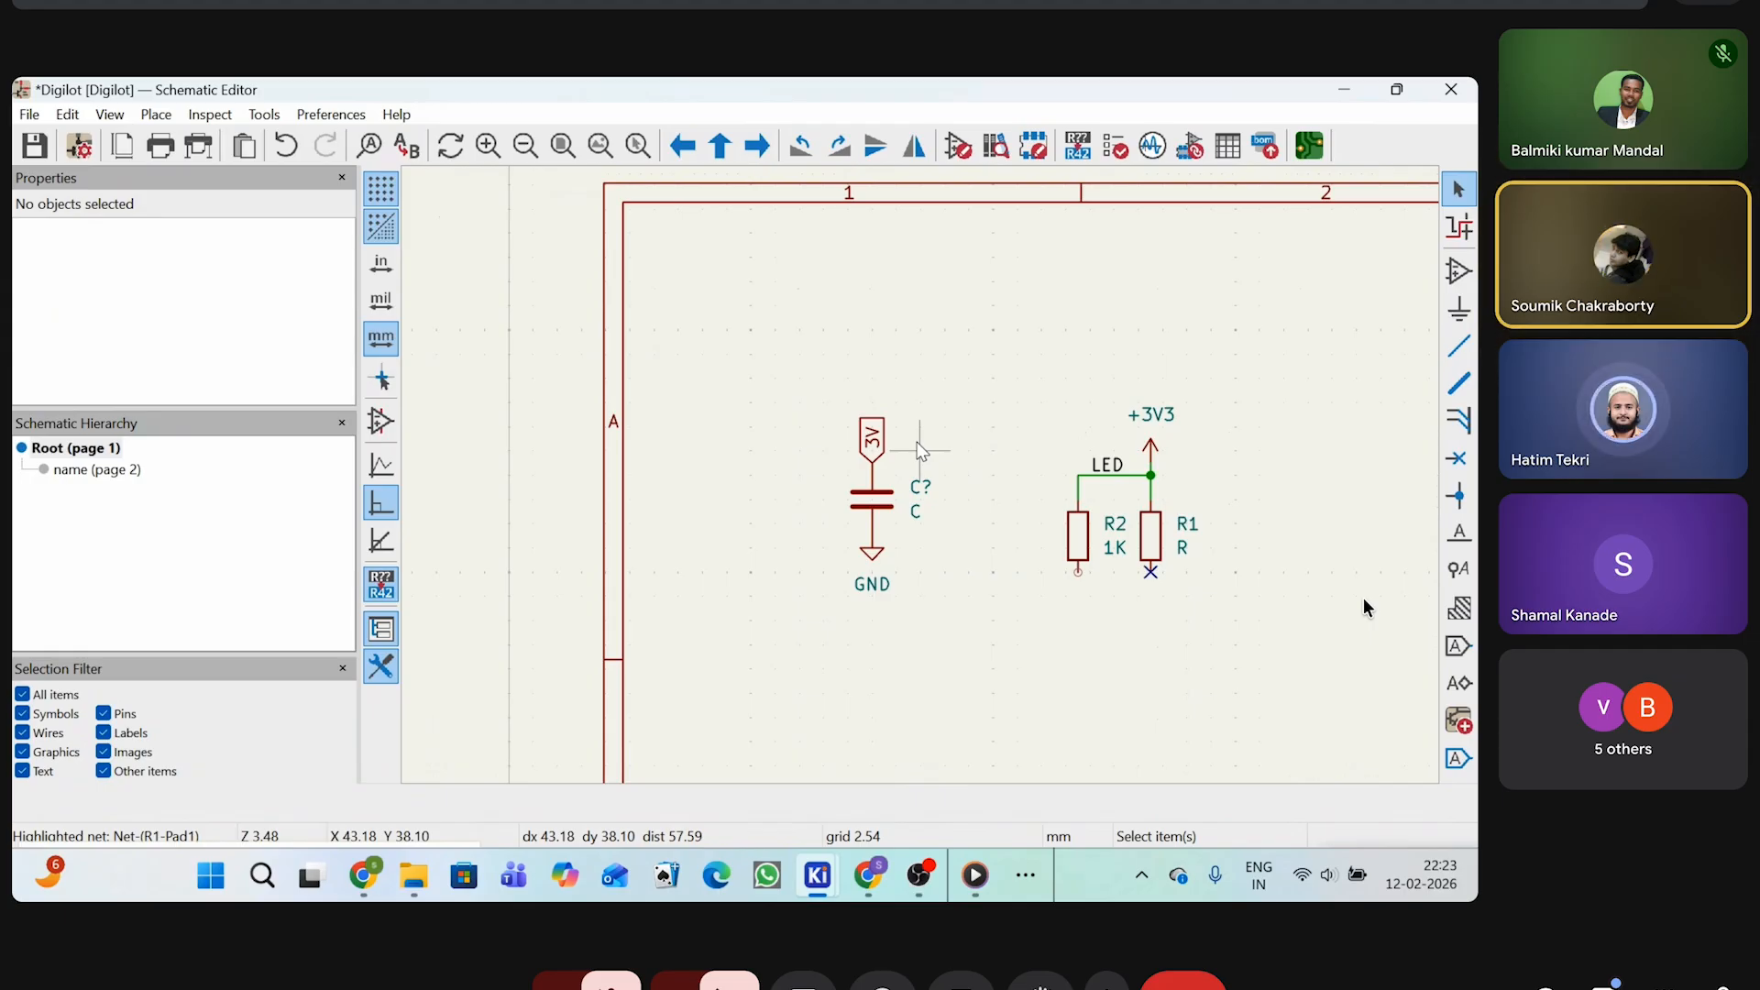
pyautogui.scroll(-2, 922, 452)
pyautogui.scroll(-4, 922, 482)
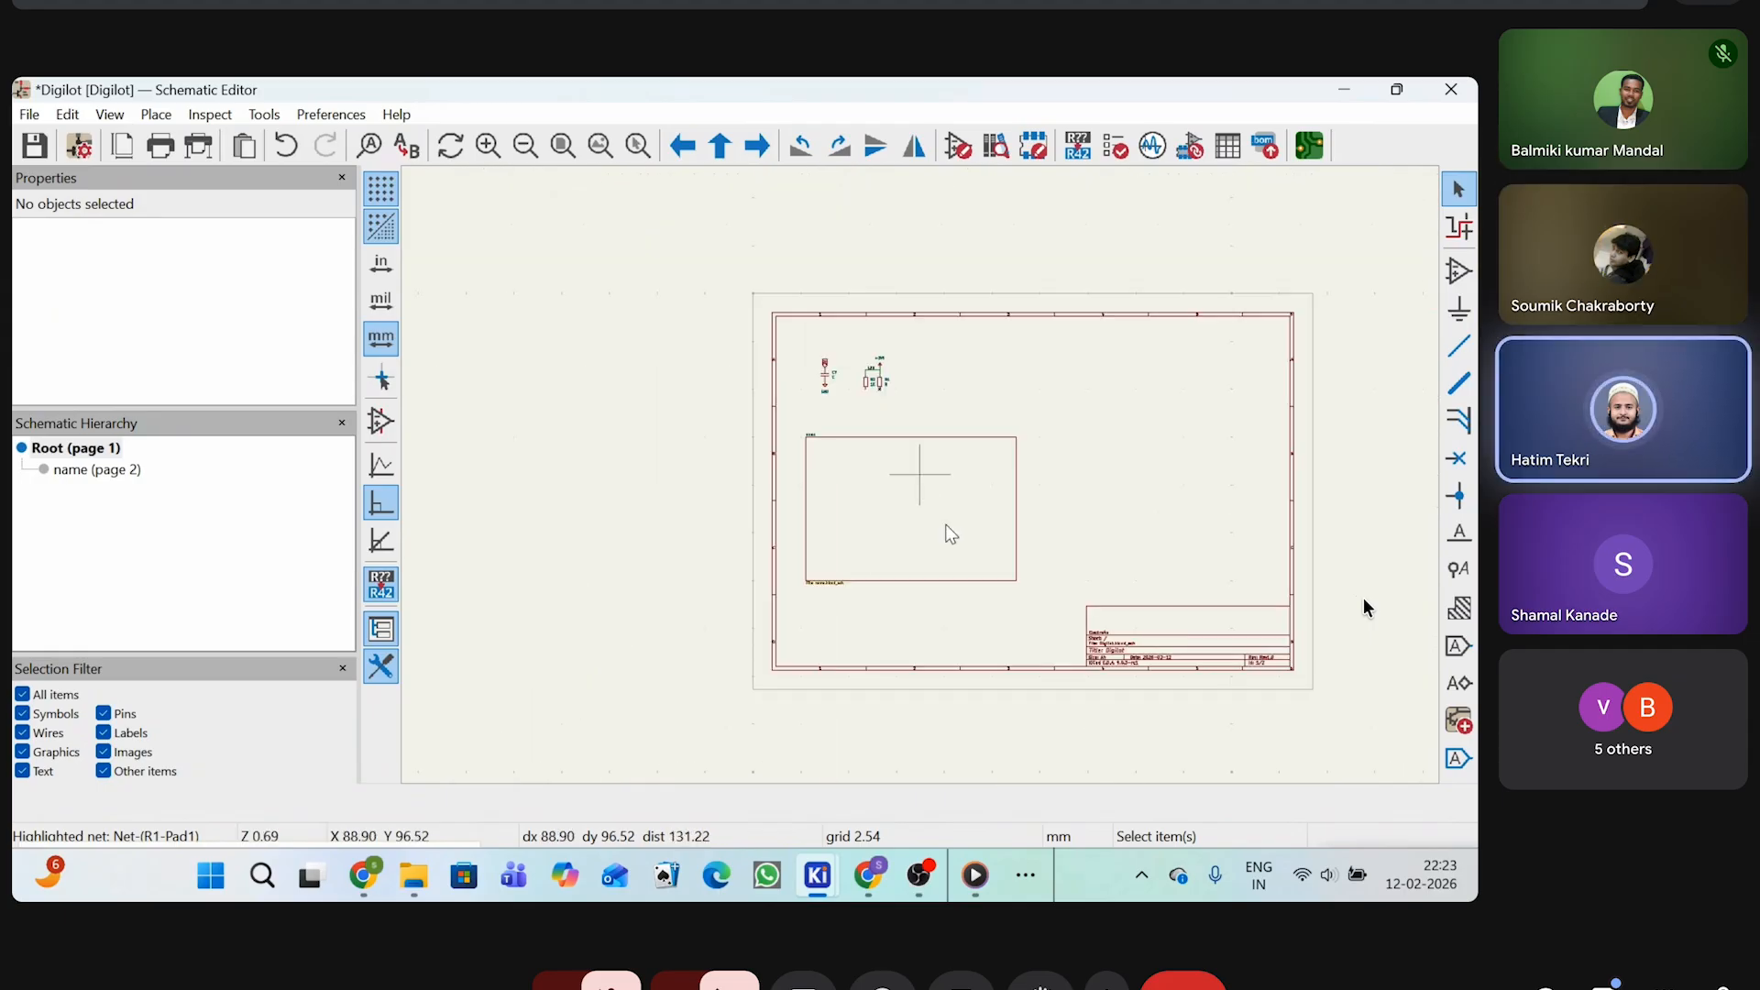
pyautogui.scroll(3, 964, 541)
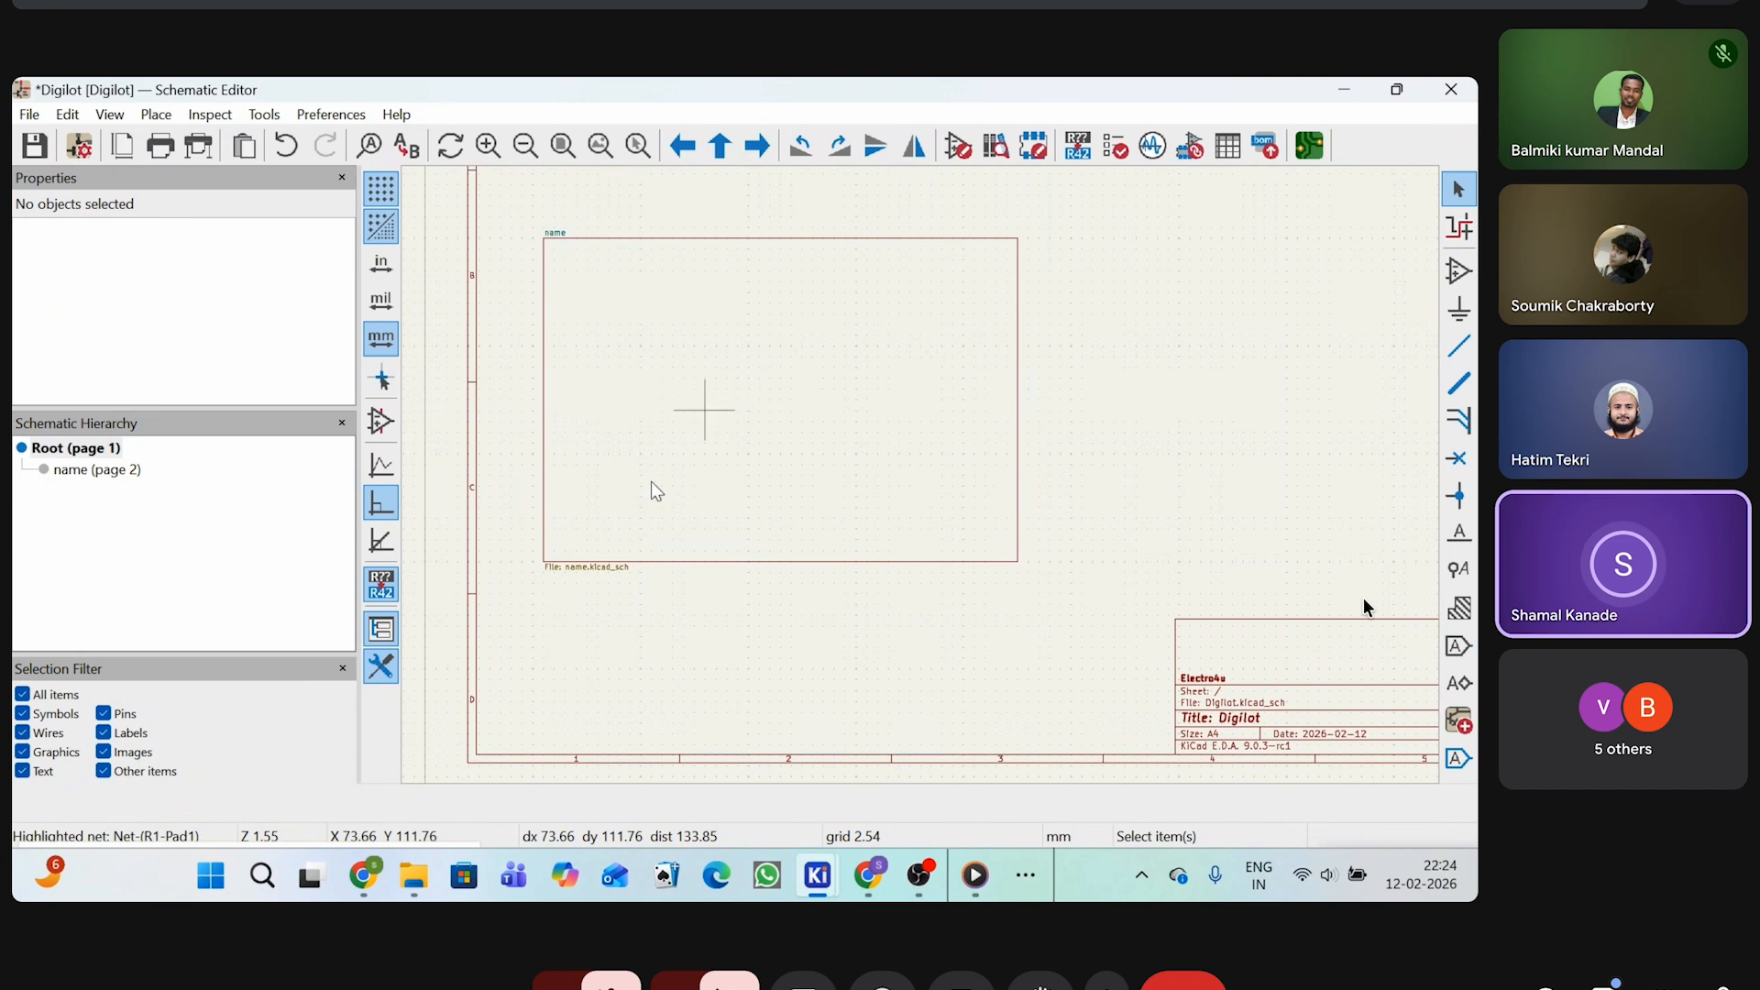
# Examine the root page layout, enter the "name" hierarchical sheet, and return to the root page
pyautogui.scroll(-5, 926, 482)
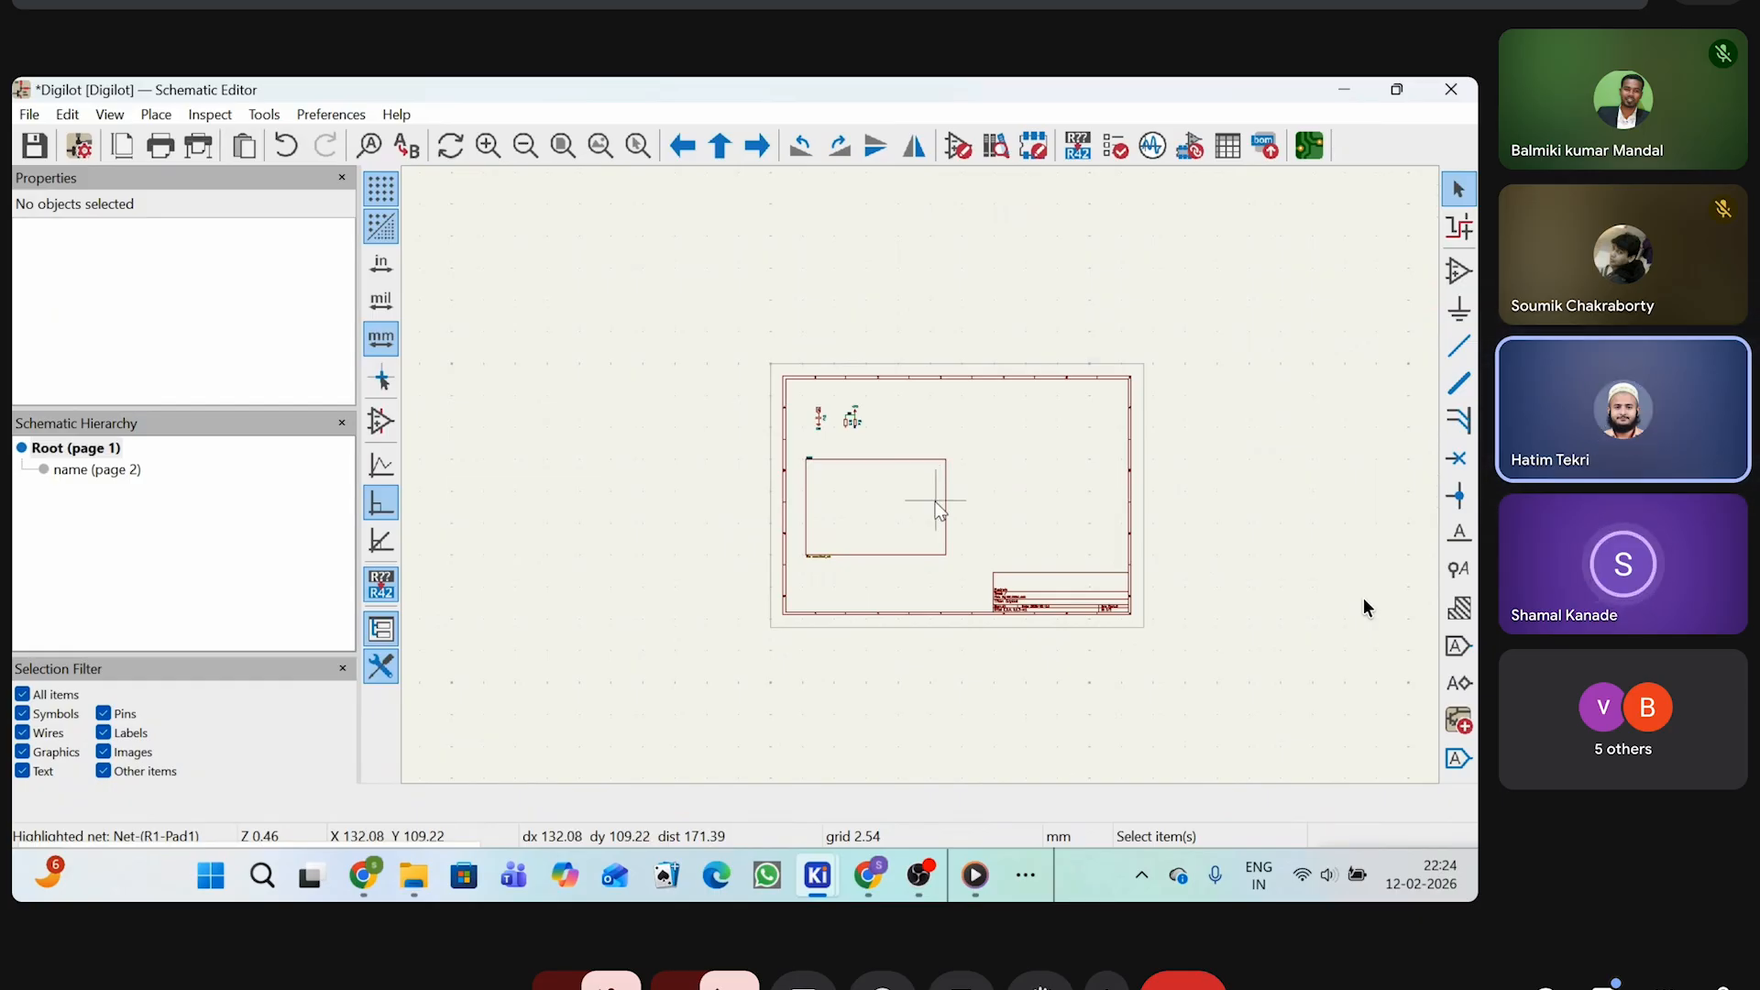
pyautogui.scroll(3, 937, 511)
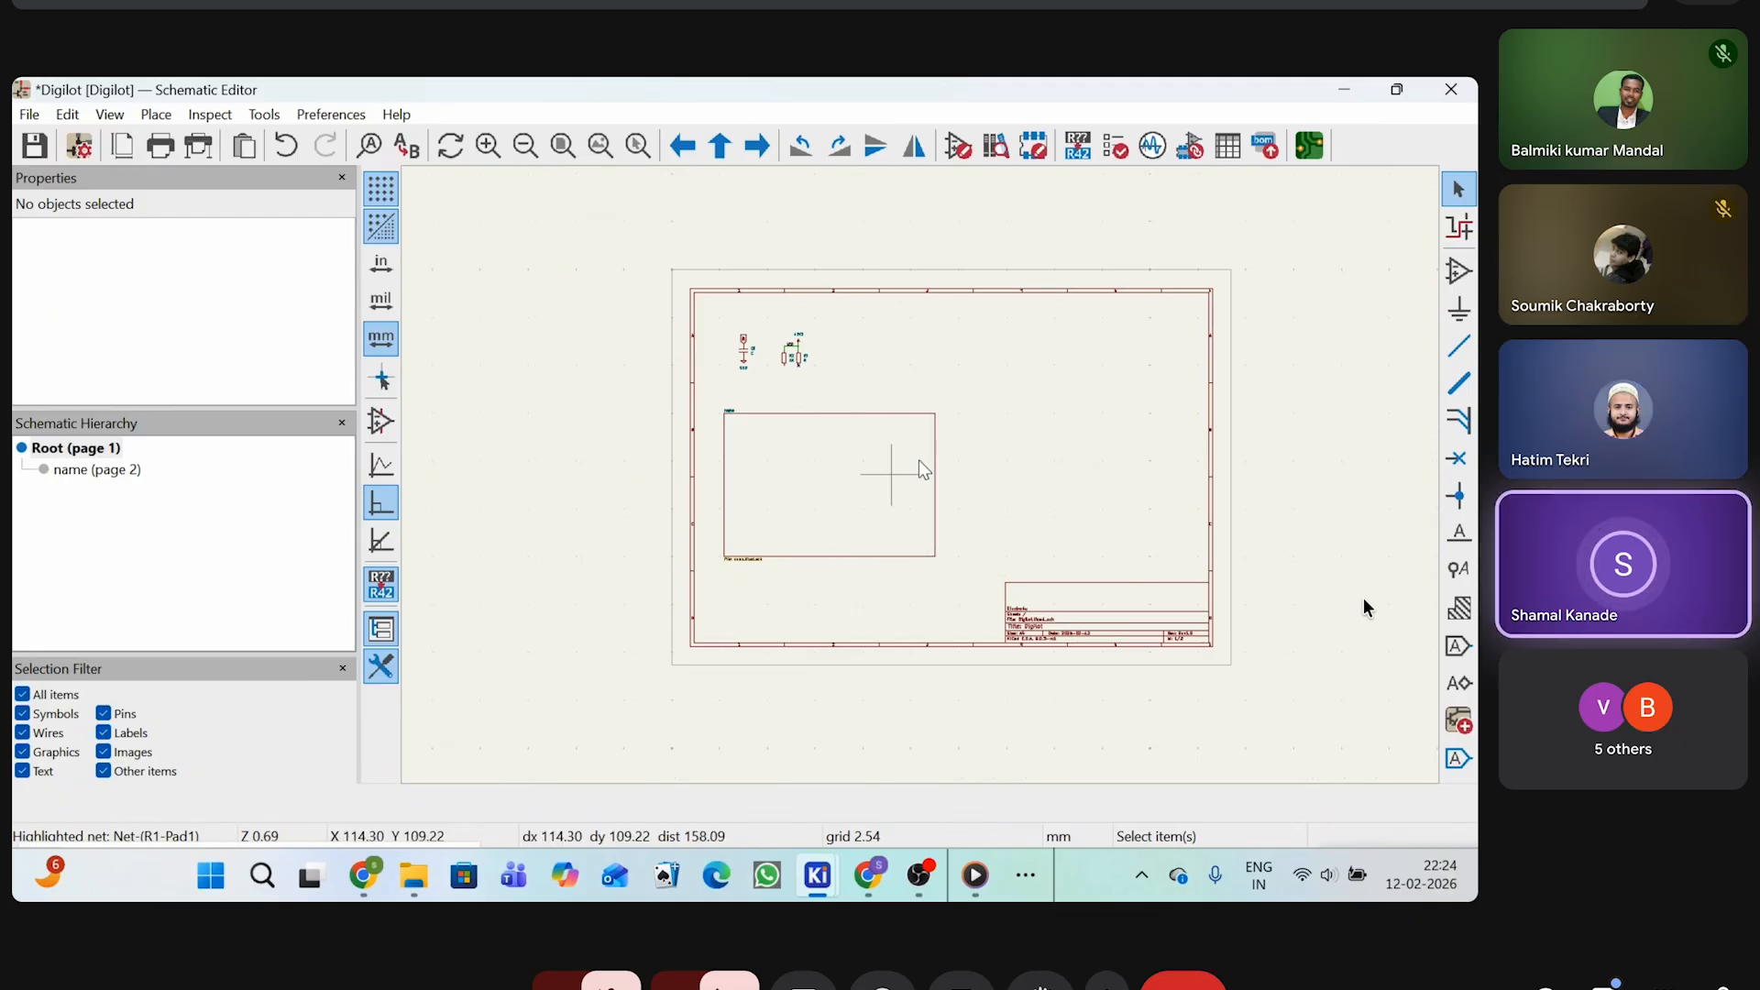
pyautogui.click(861, 469)
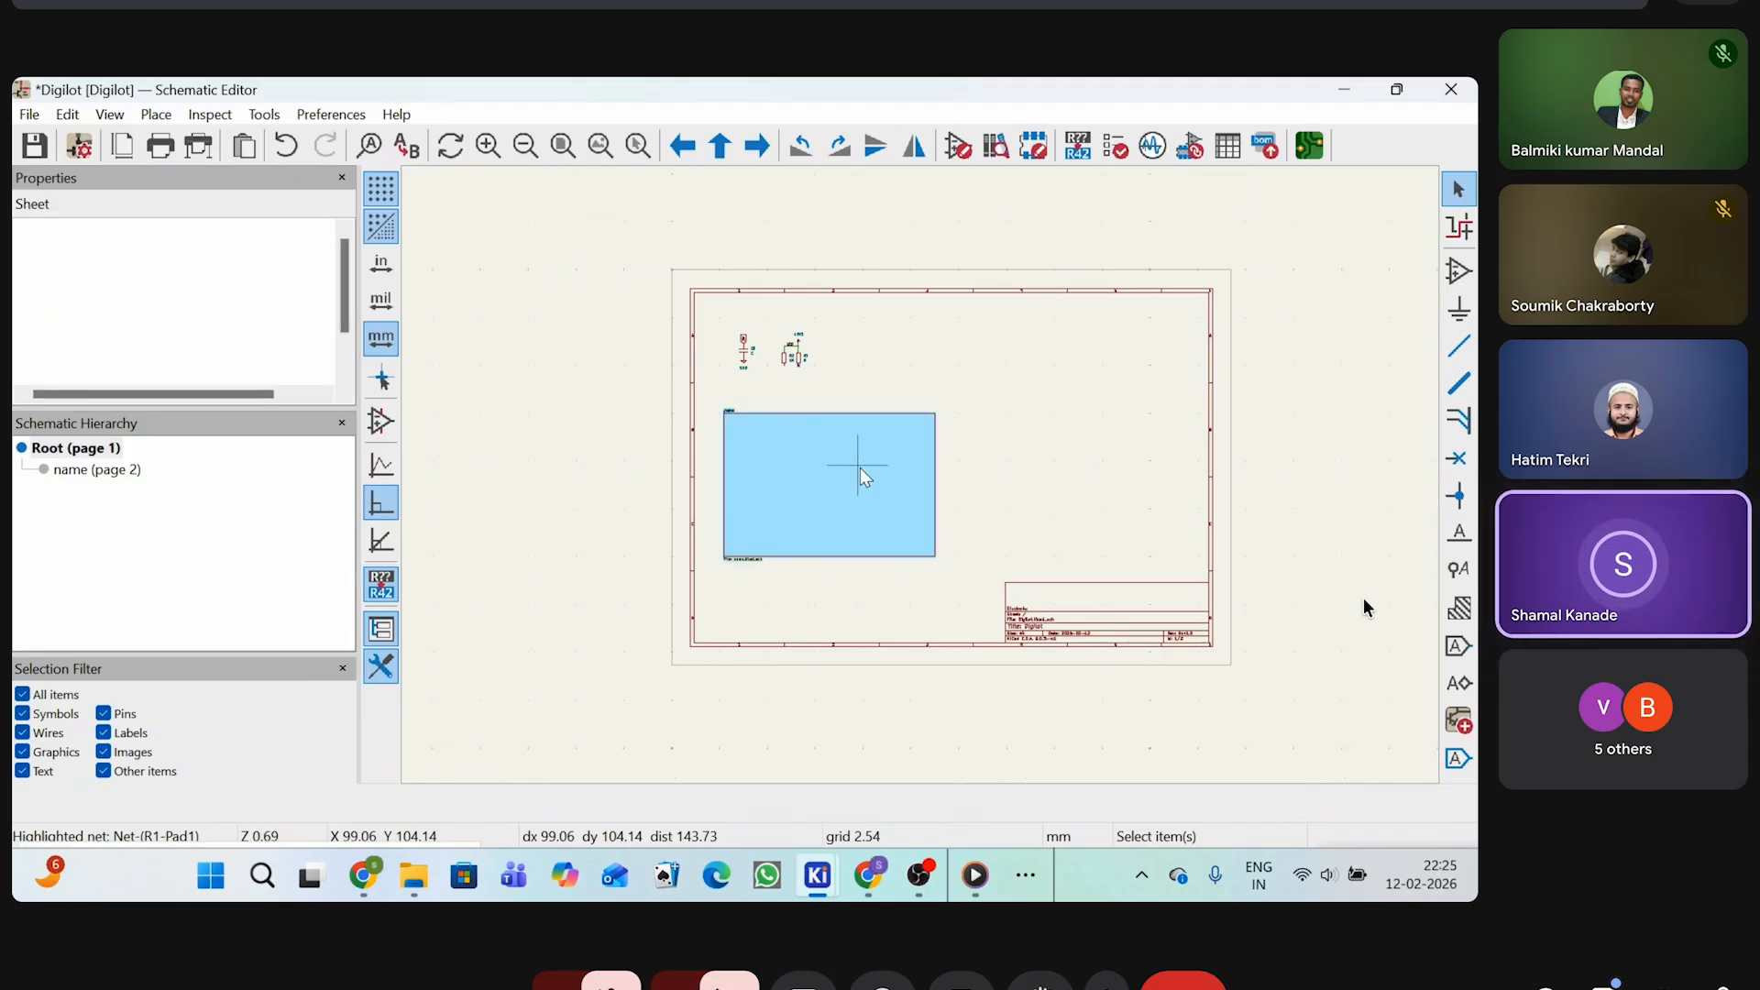
pyautogui.doubleClick(861, 474)
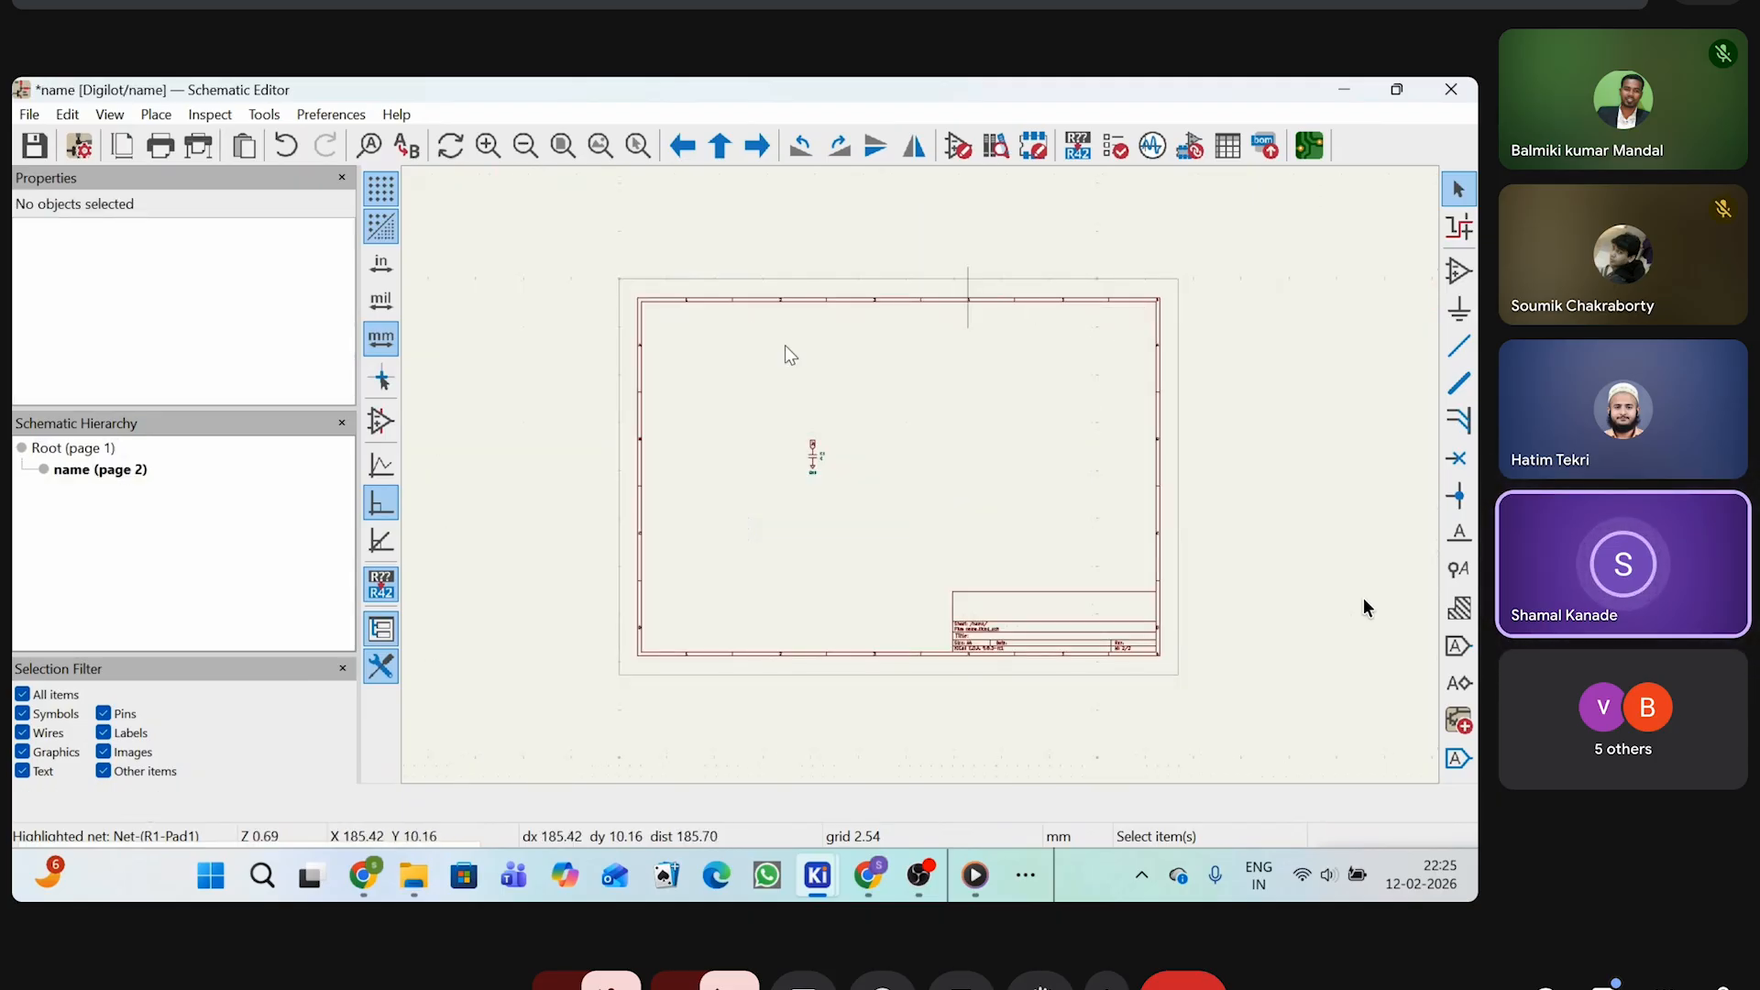
pyautogui.click(71, 448)
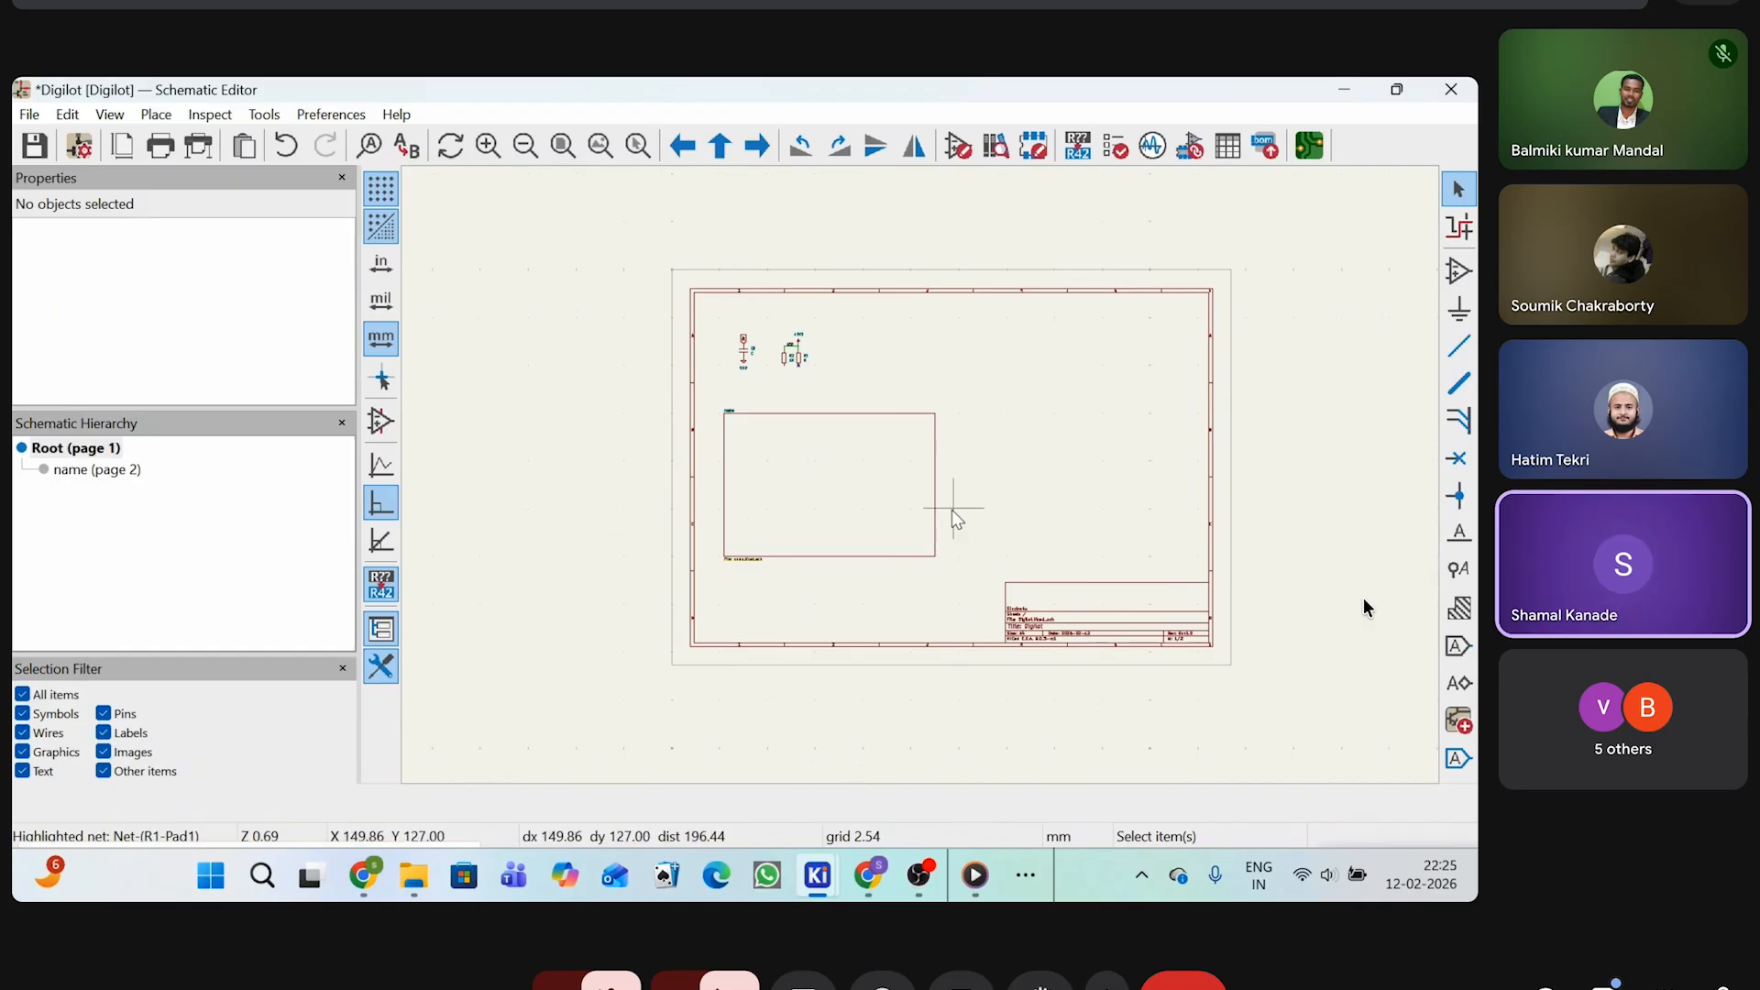
# Switch to the ST 1023 TOUCH schematic, view its root page of sheet blocks, and enter the Connector_Interface sheet
pyautogui.moveTo(817, 882)
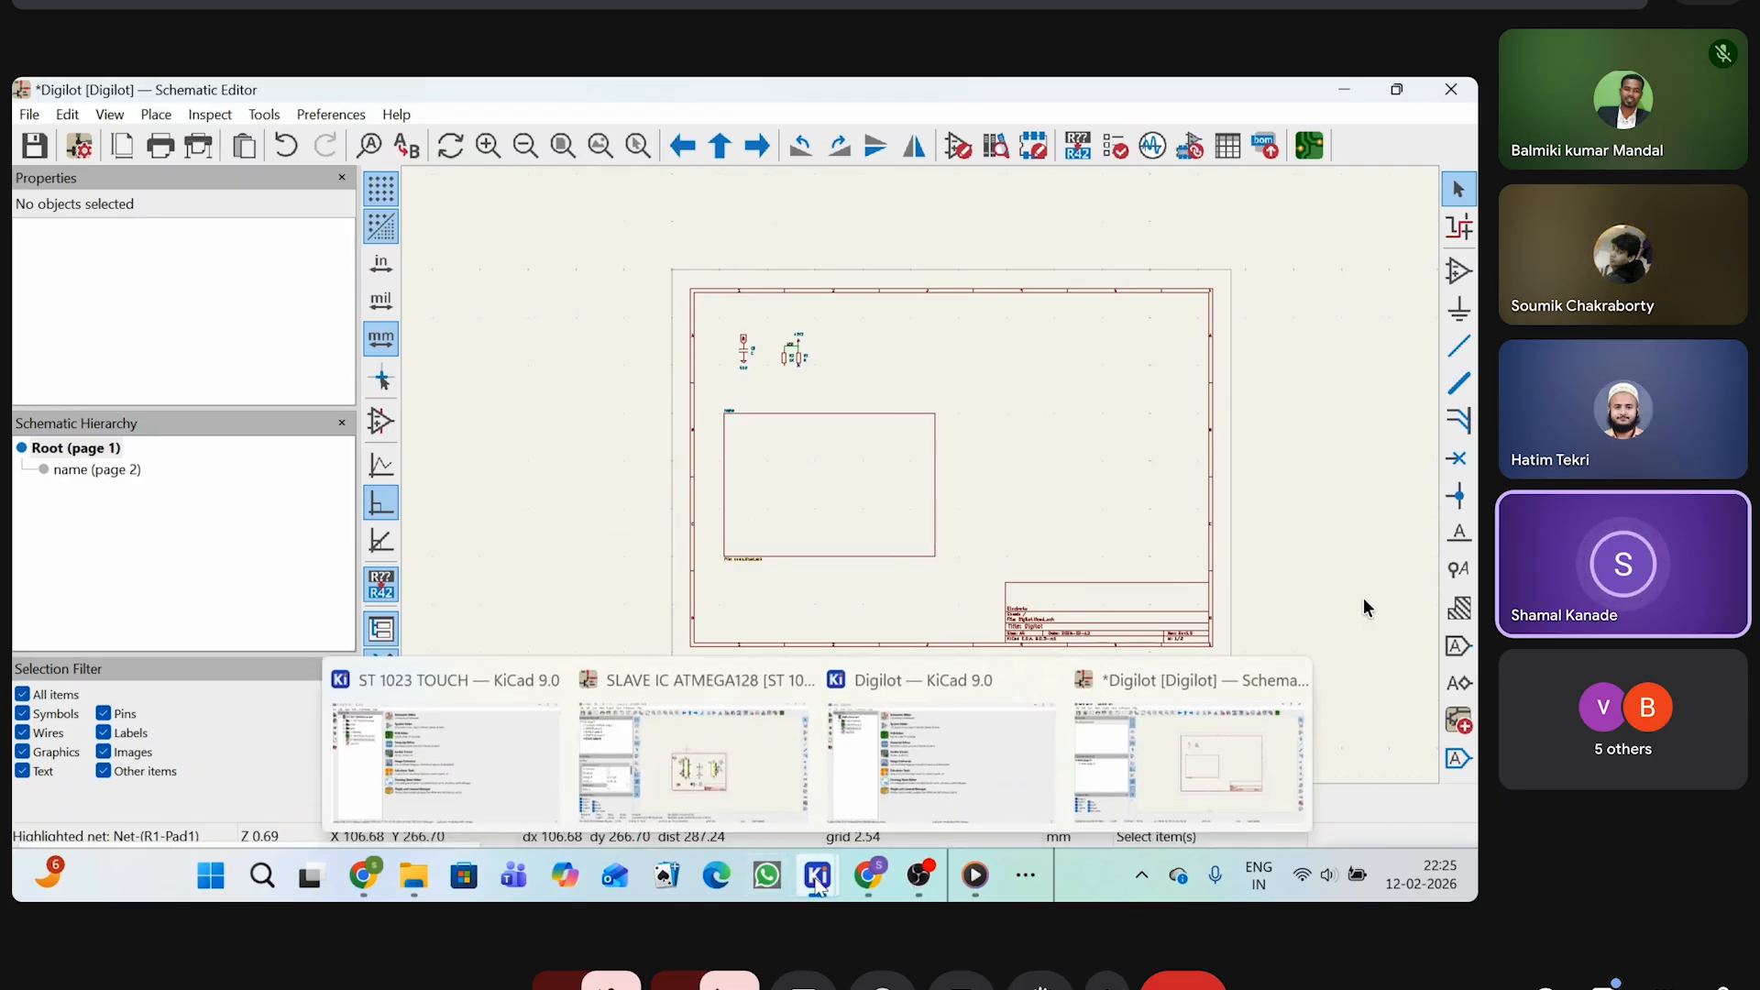
pyautogui.click(751, 787)
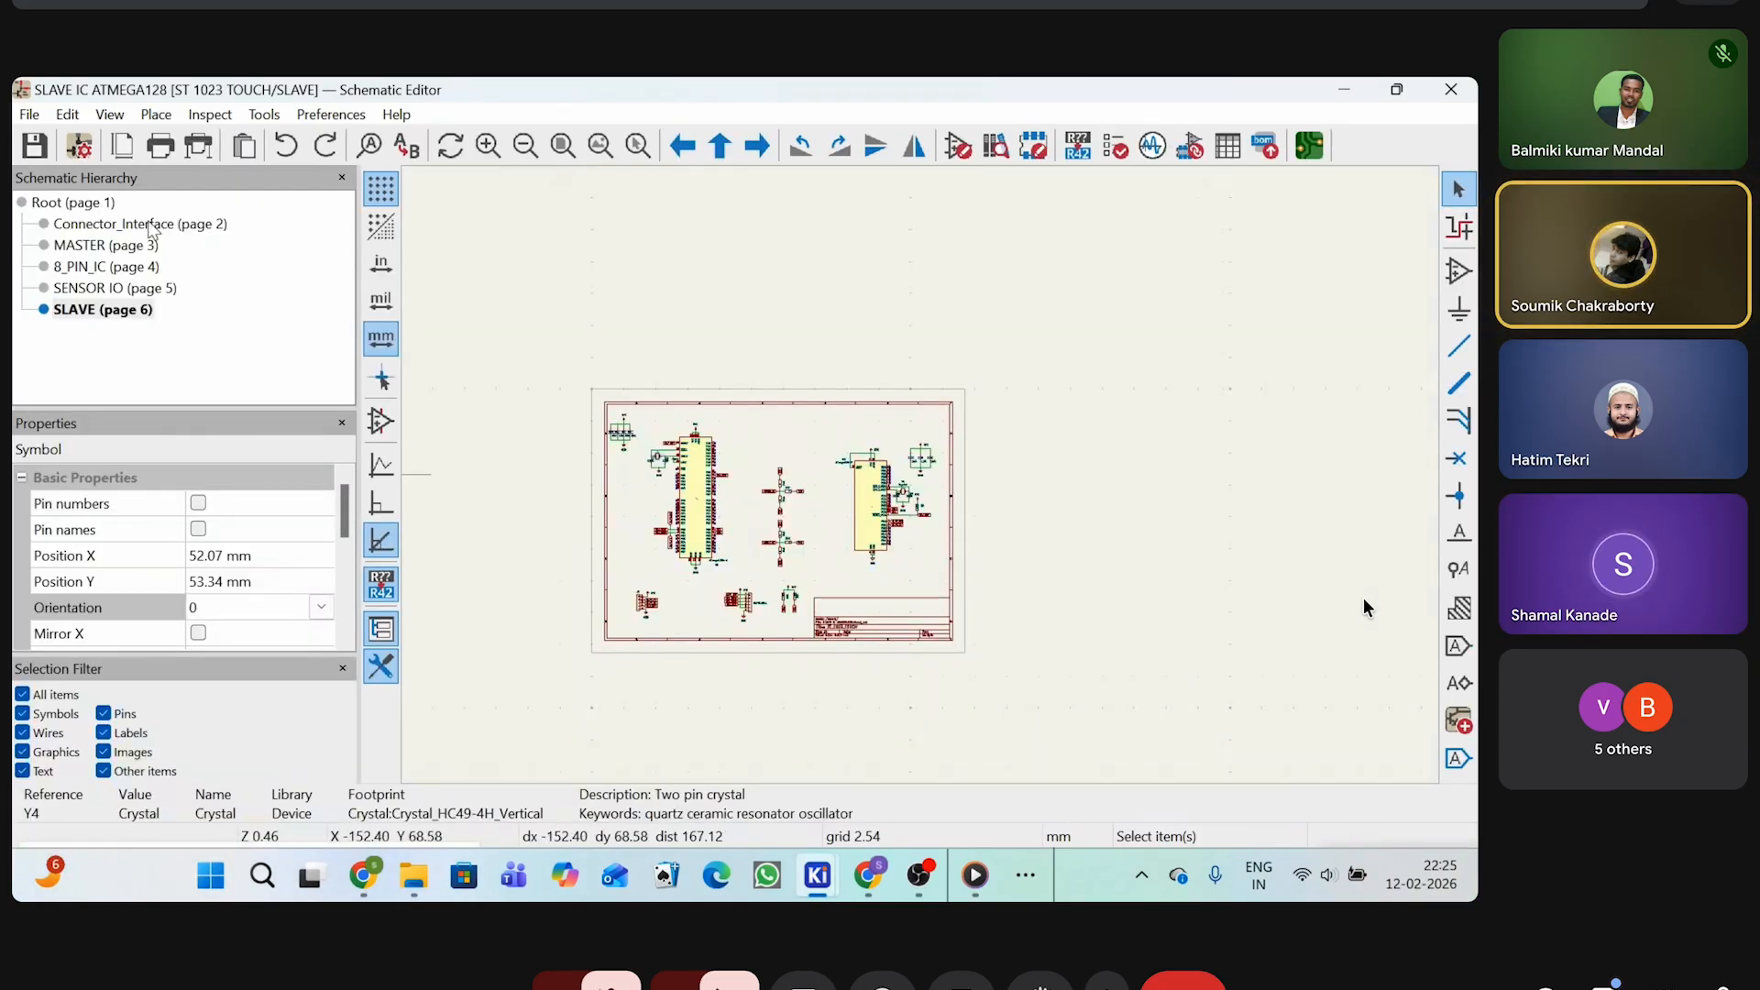
pyautogui.click(75, 208)
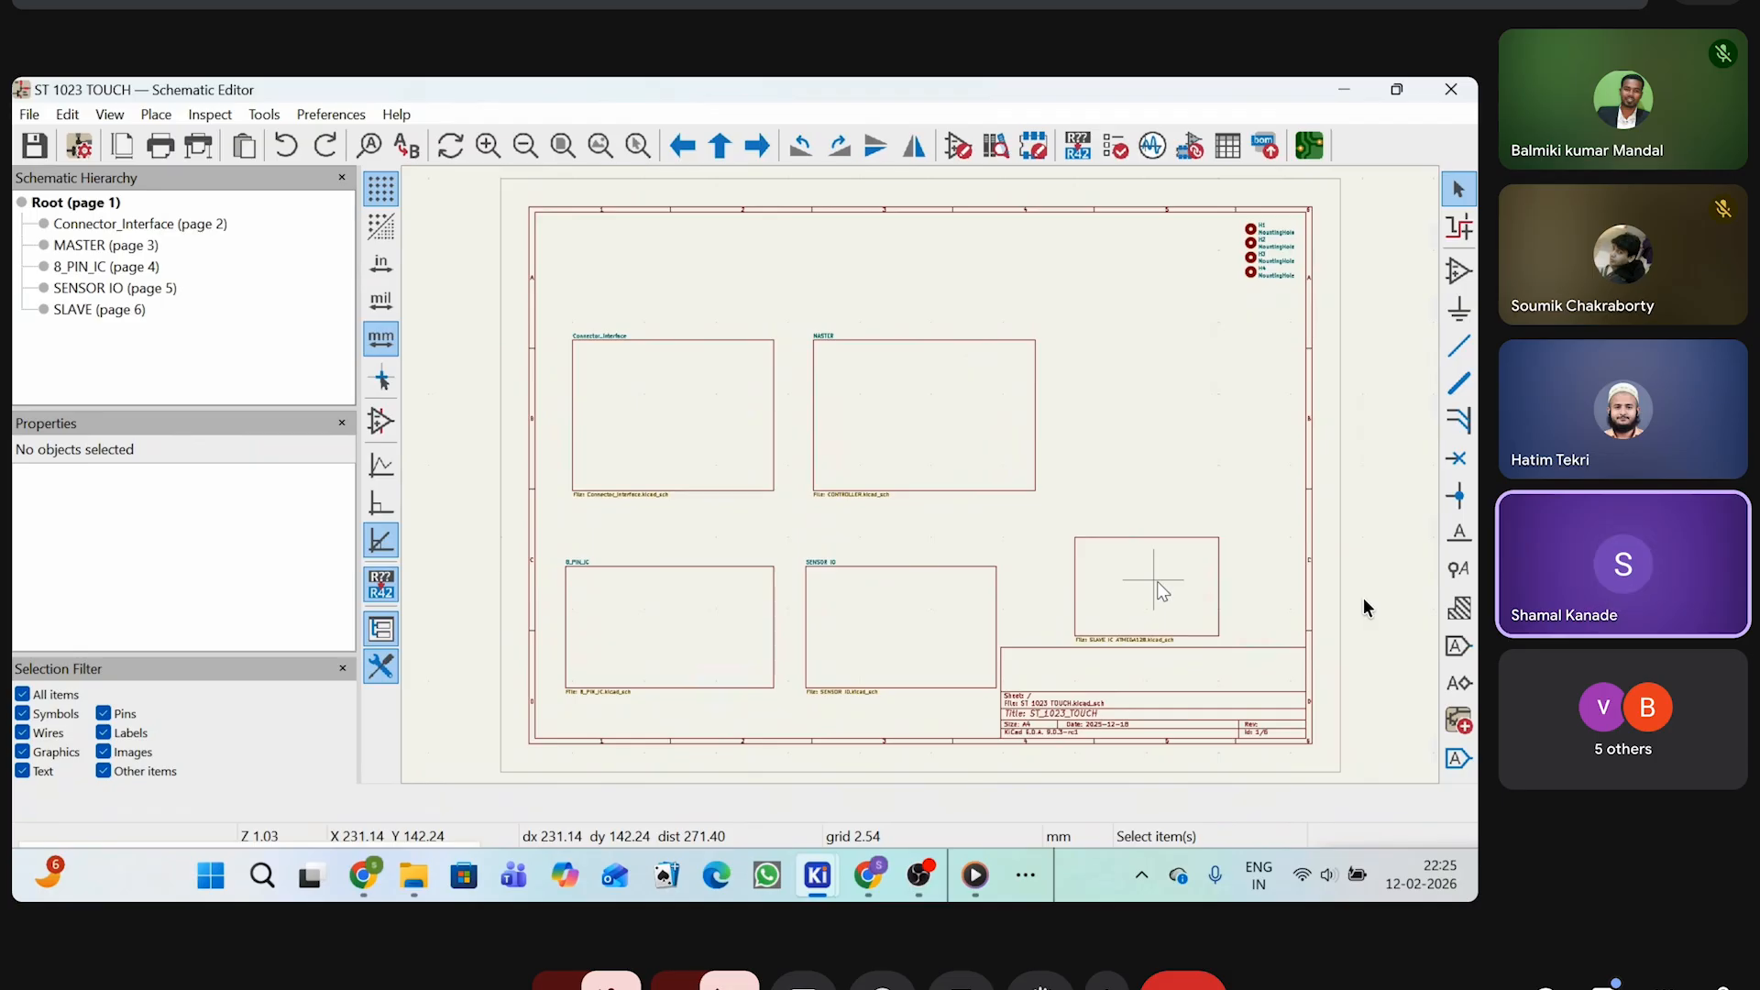
pyautogui.doubleClick(739, 421)
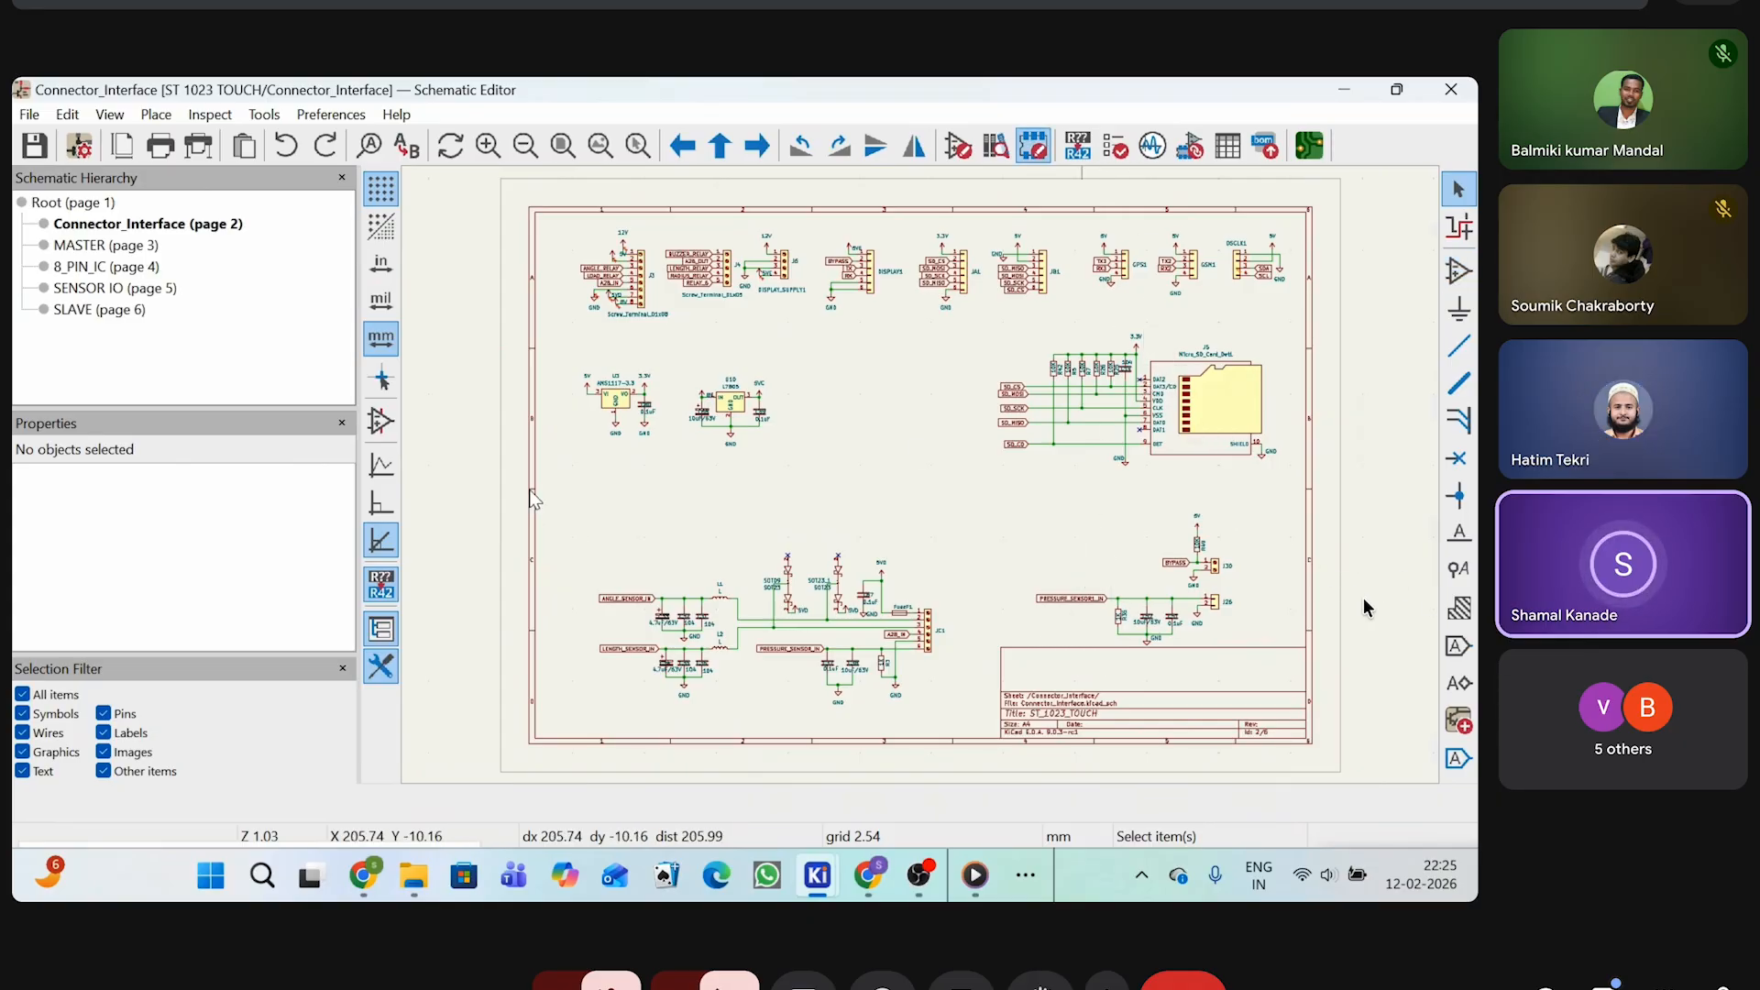
# Enter the MASTER sheet from its block on the root page, view its controller circuits, and return to the root page
pyautogui.click(73, 201)
pyautogui.click(866, 392)
pyautogui.doubleClick(866, 393)
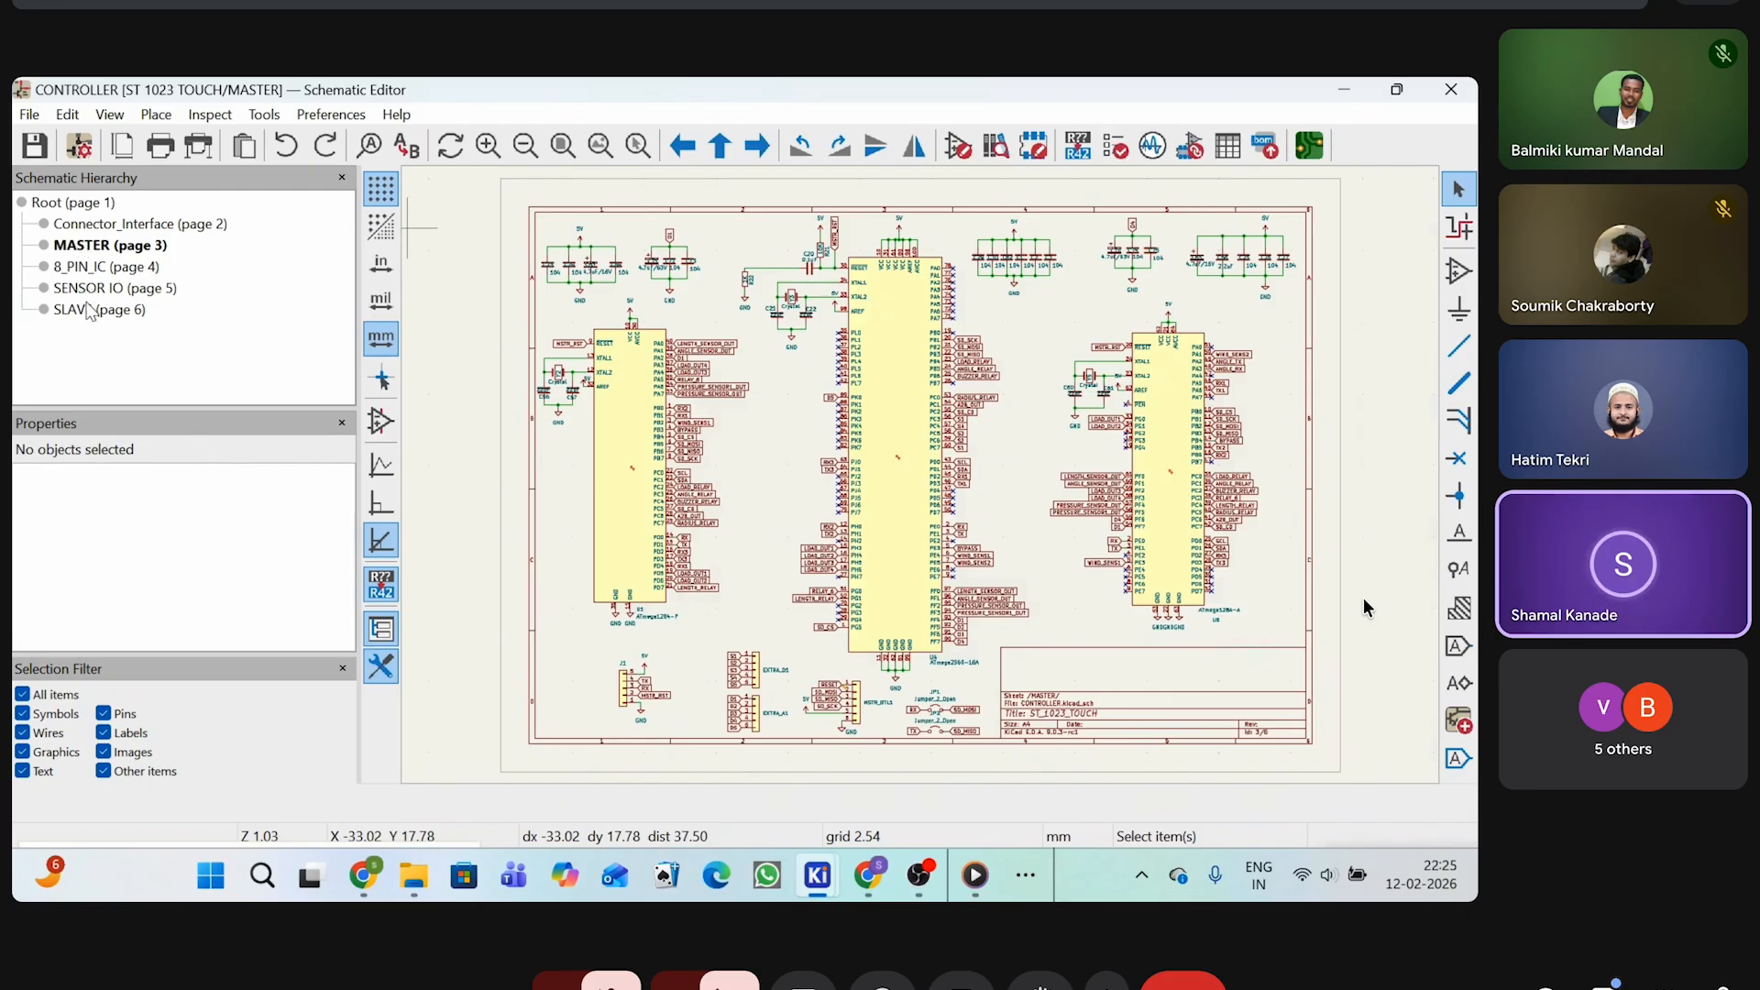
pyautogui.click(78, 203)
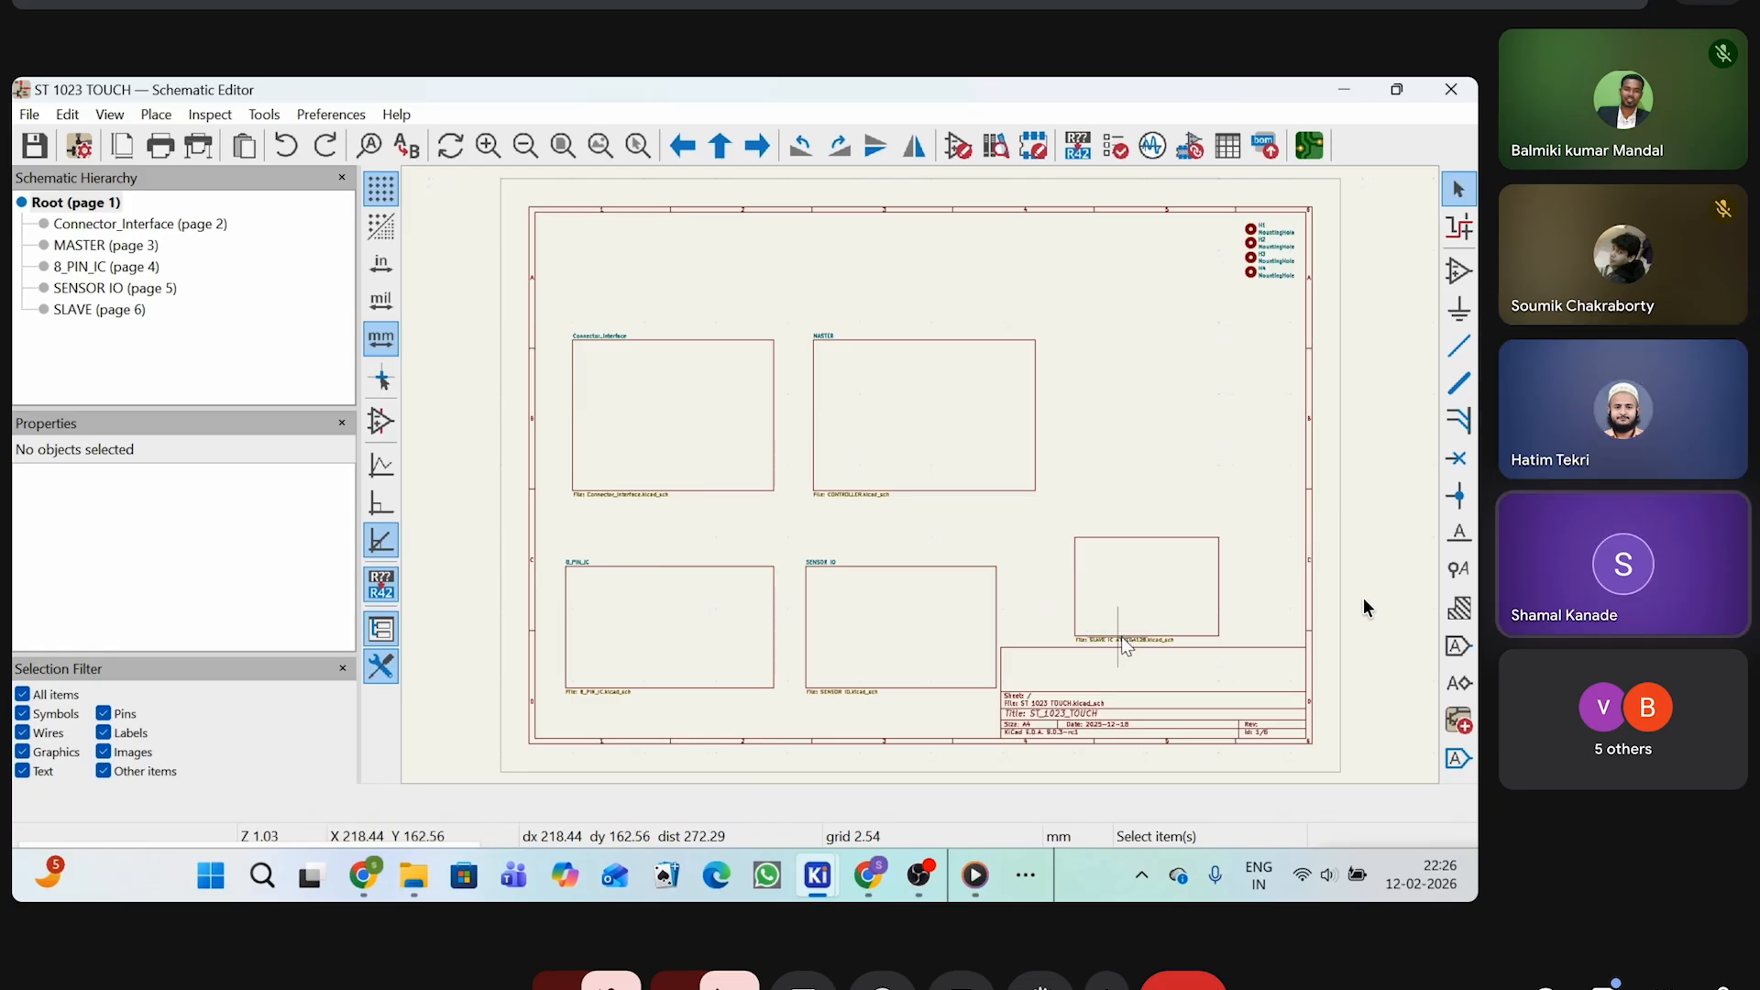
# Reopen the MASTER sheet and examine the microcontrollers' power pins and the global labels on their ports
pyautogui.doubleClick(943, 431)
pyautogui.scroll(5, 1003, 442)
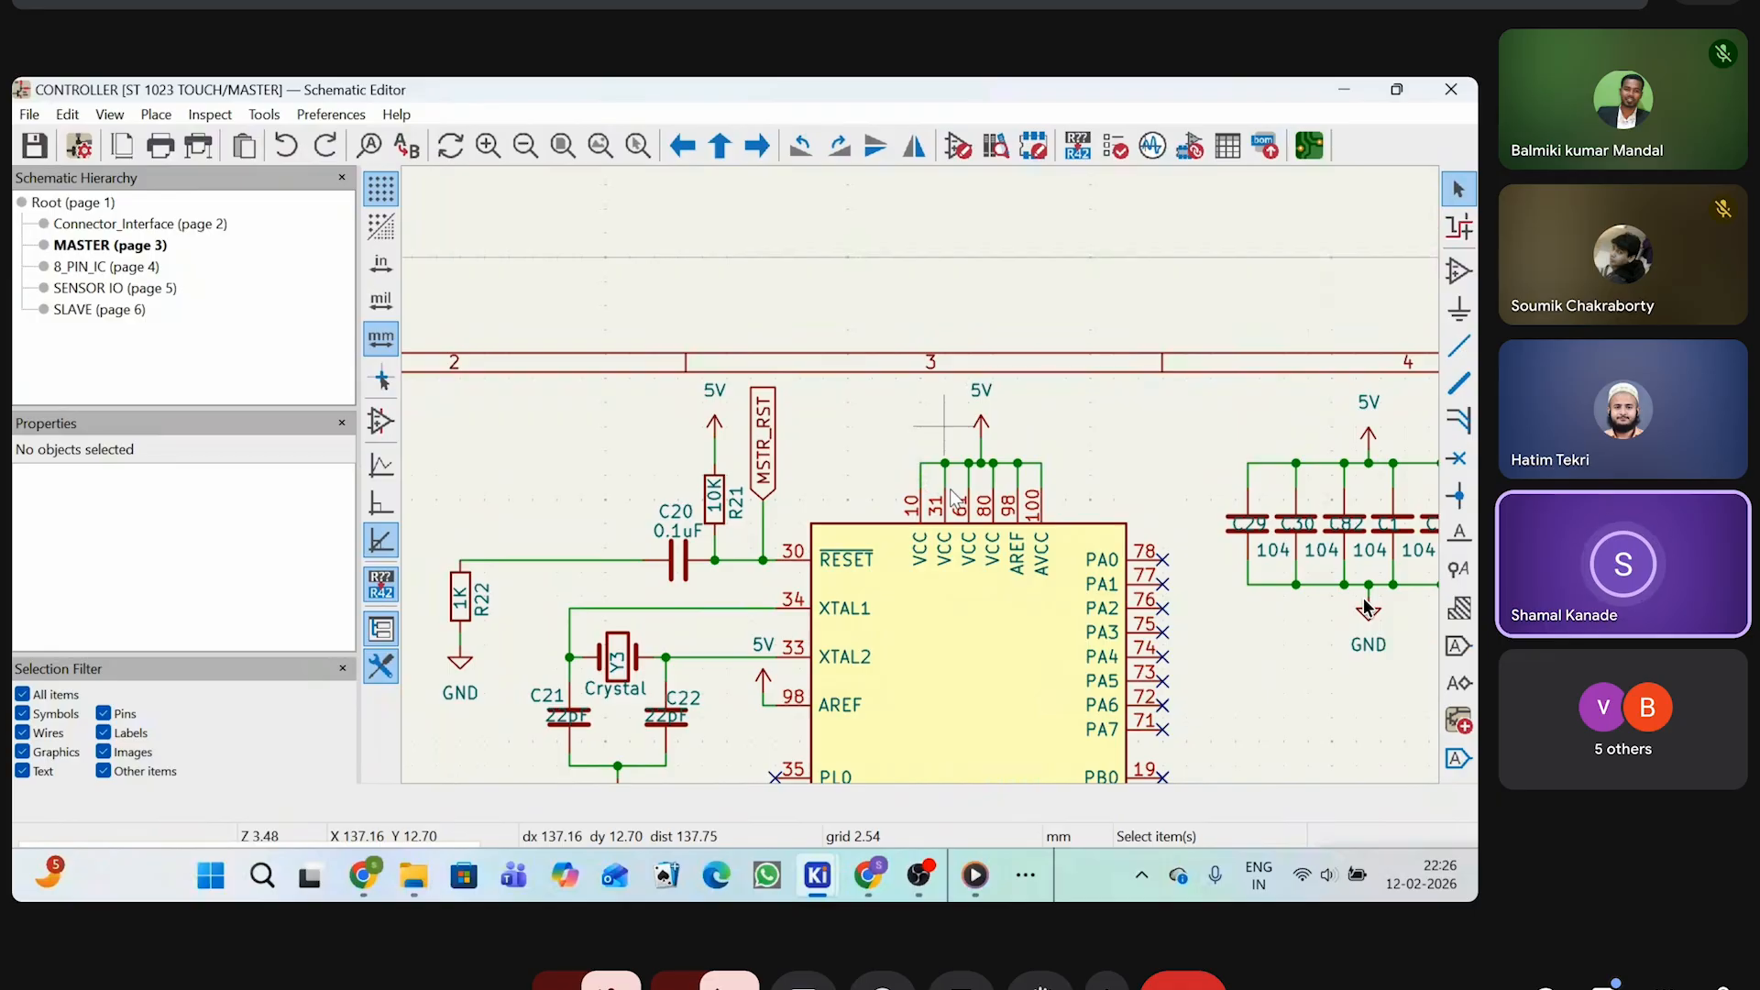
pyautogui.scroll(-5, 959, 376)
pyautogui.scroll(3, 728, 619)
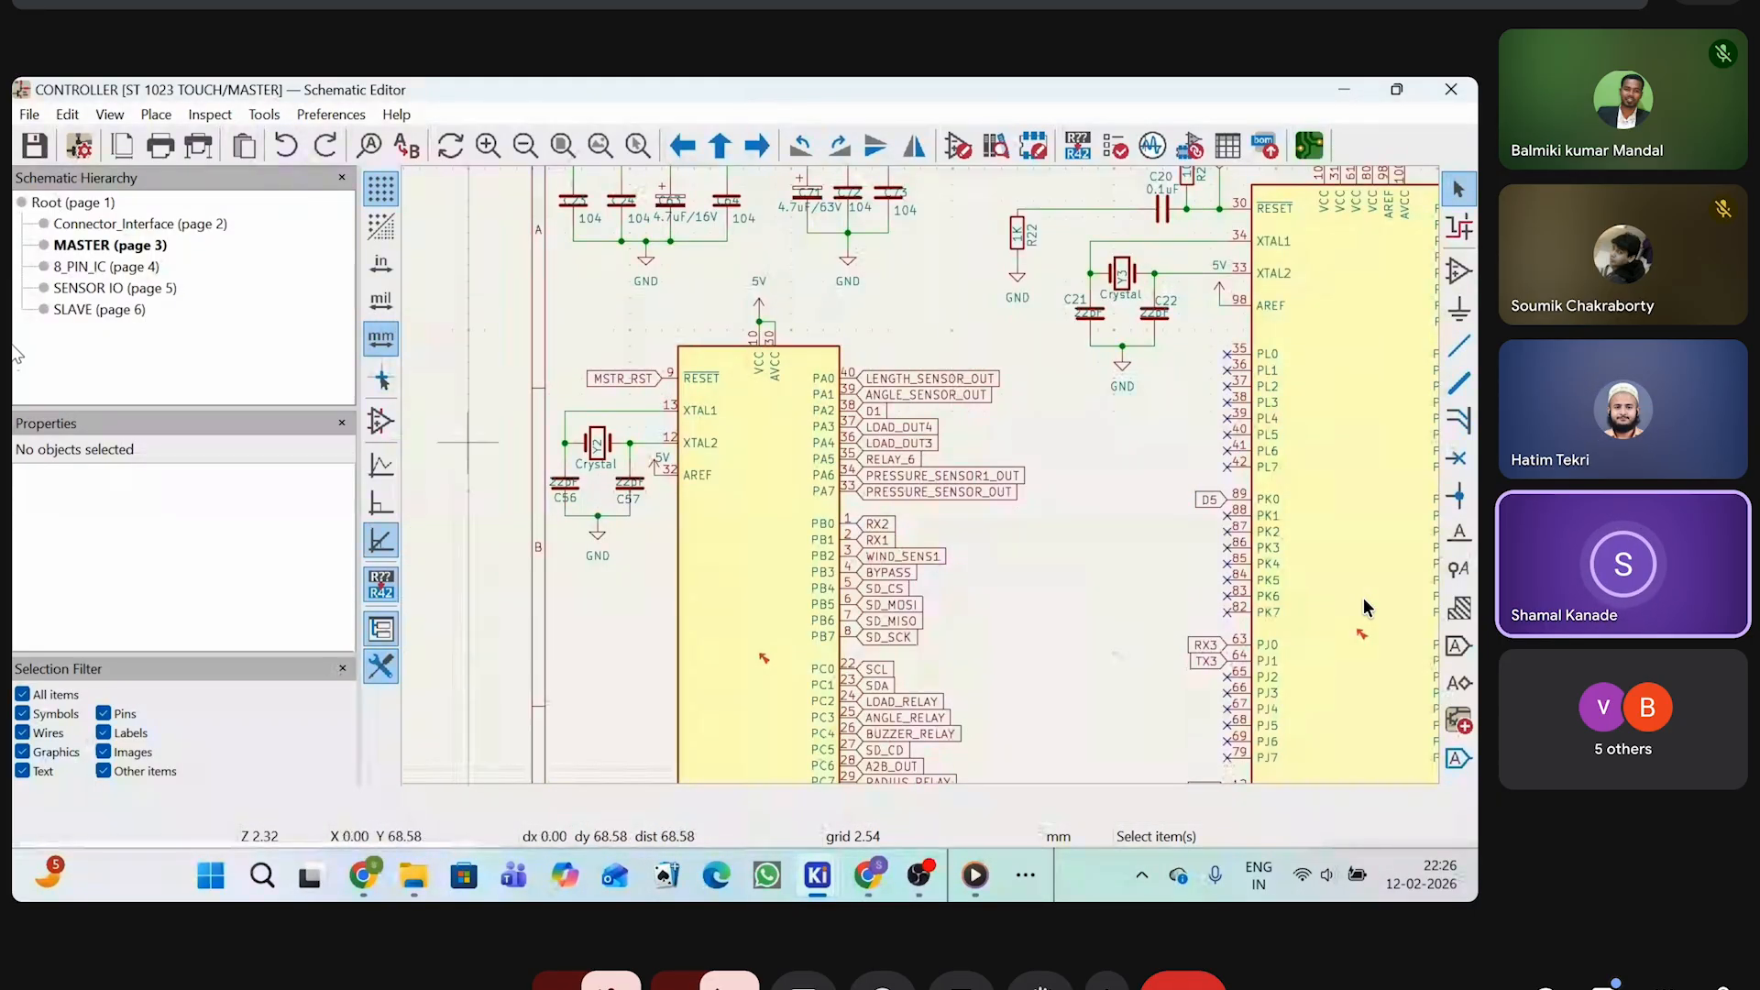
# Compare the sensor global labels on the SENSOR IO and MASTER pages, then view the Global Label Properties without placing a label
pyautogui.click(118, 288)
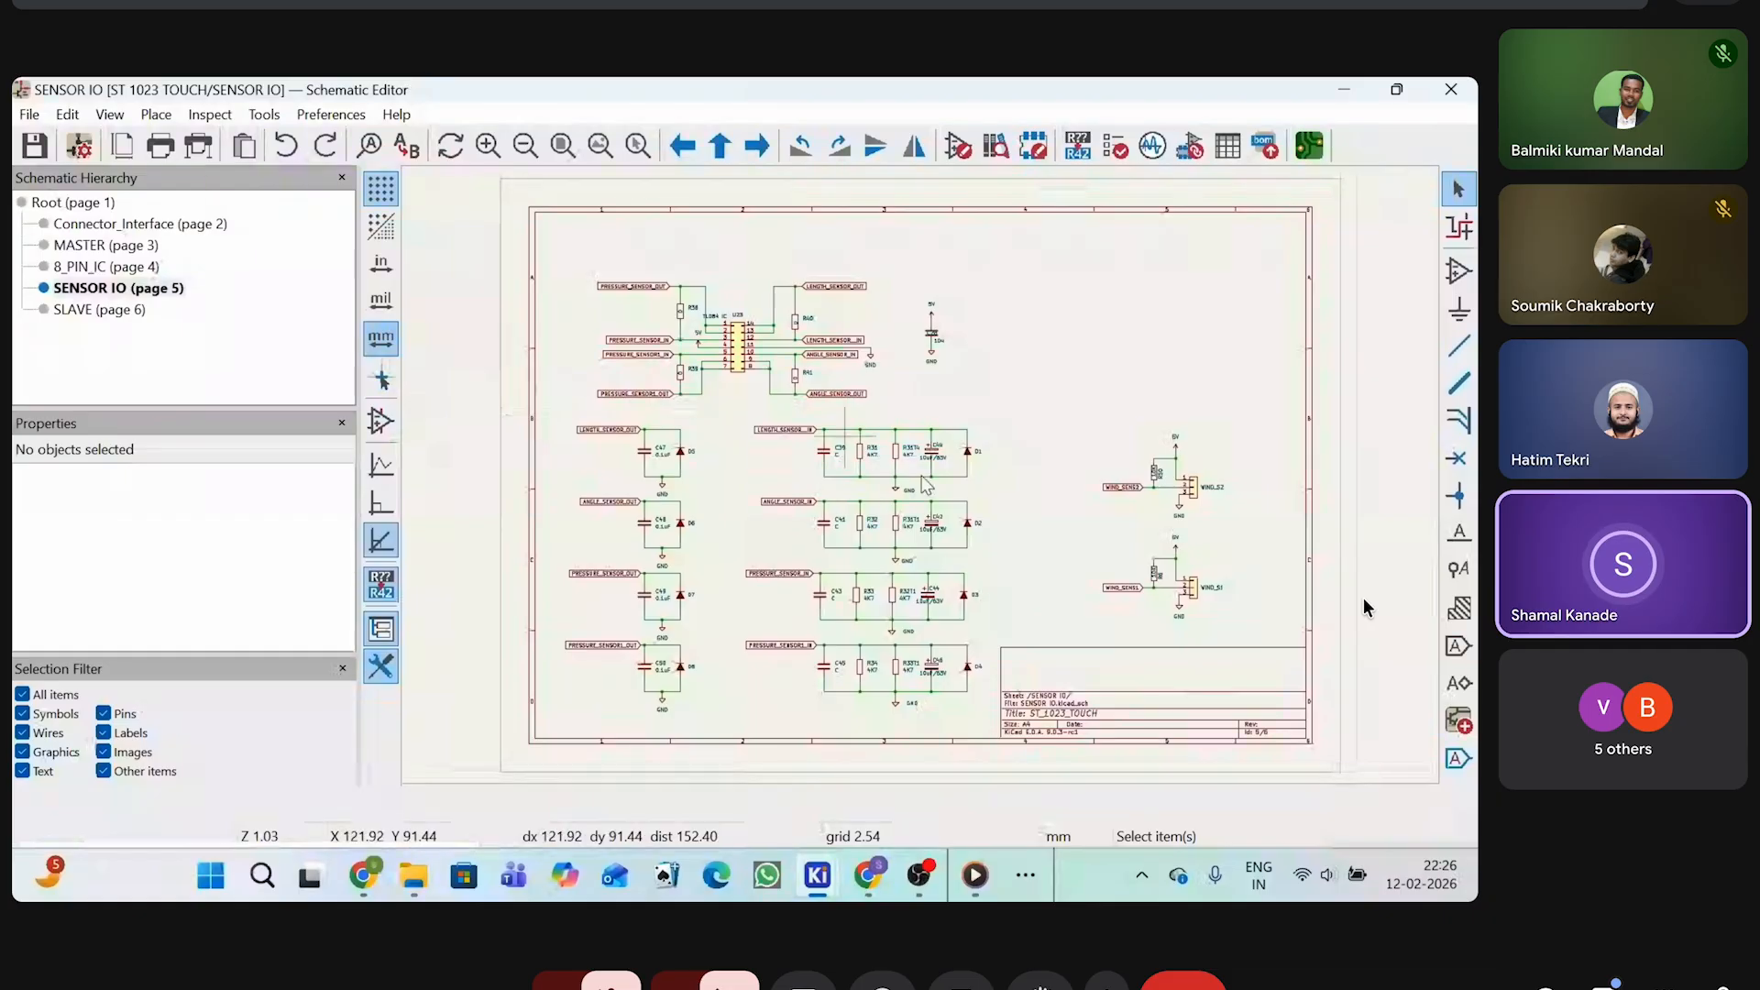
pyautogui.scroll(3, 816, 422)
pyautogui.scroll(-1, 839, 459)
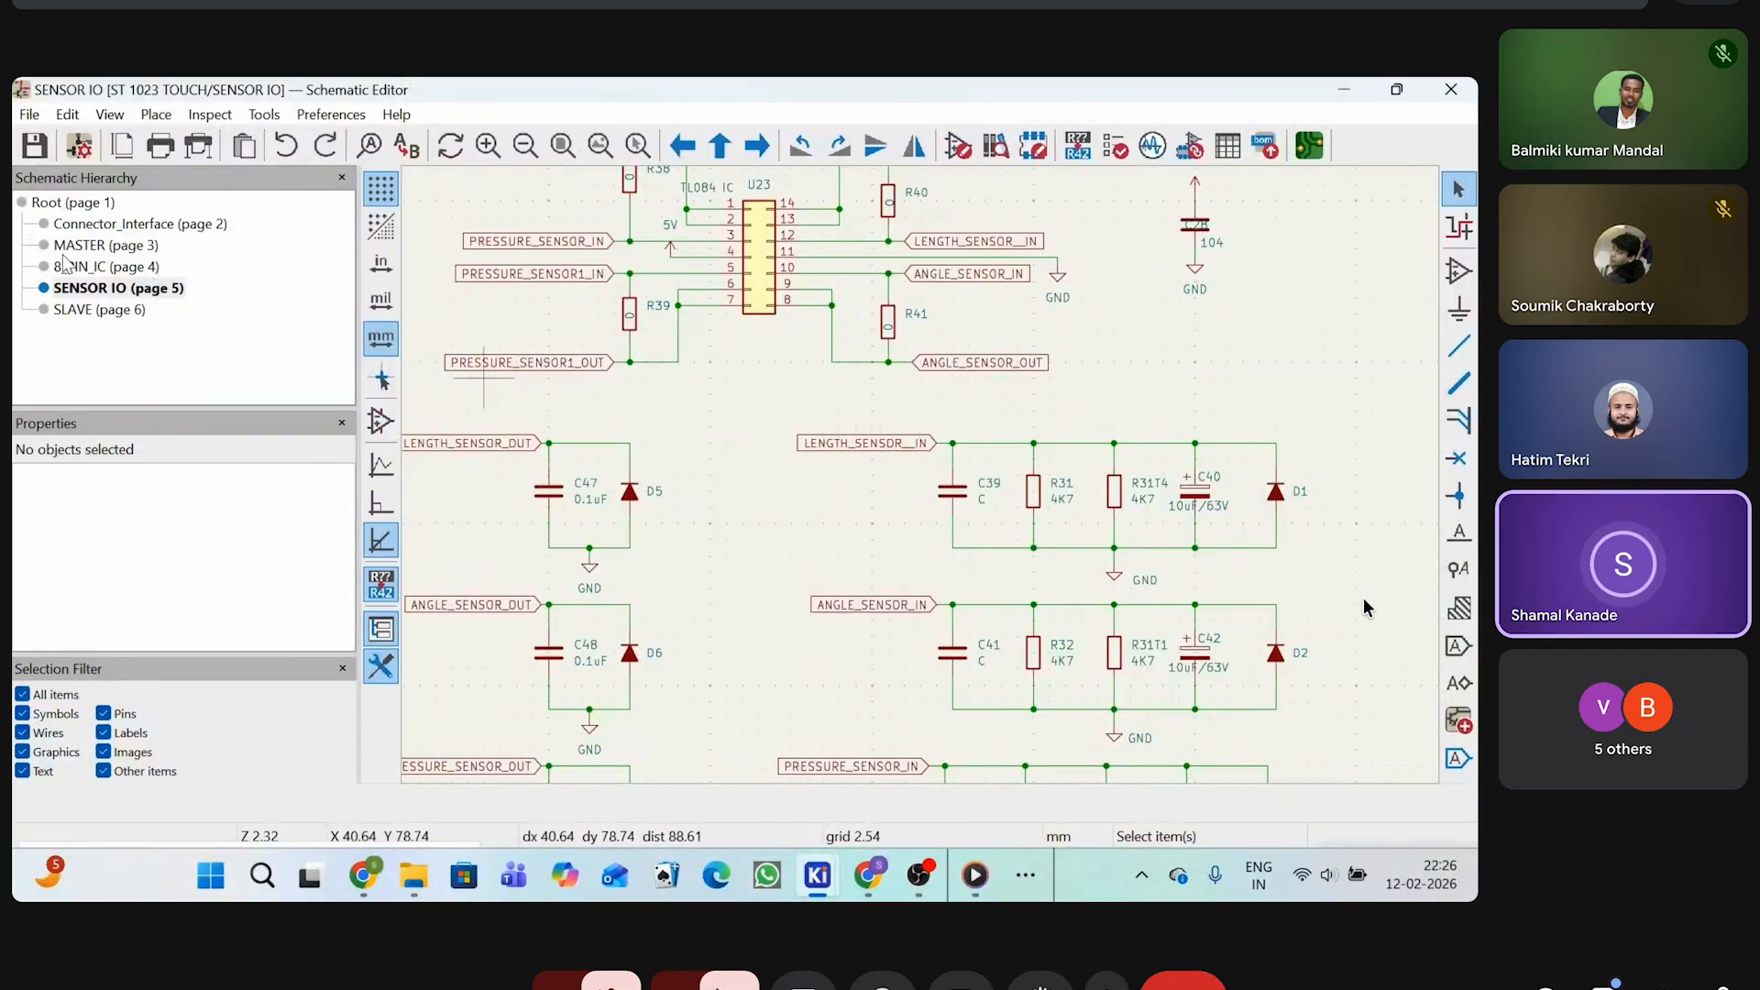
pyautogui.click(108, 245)
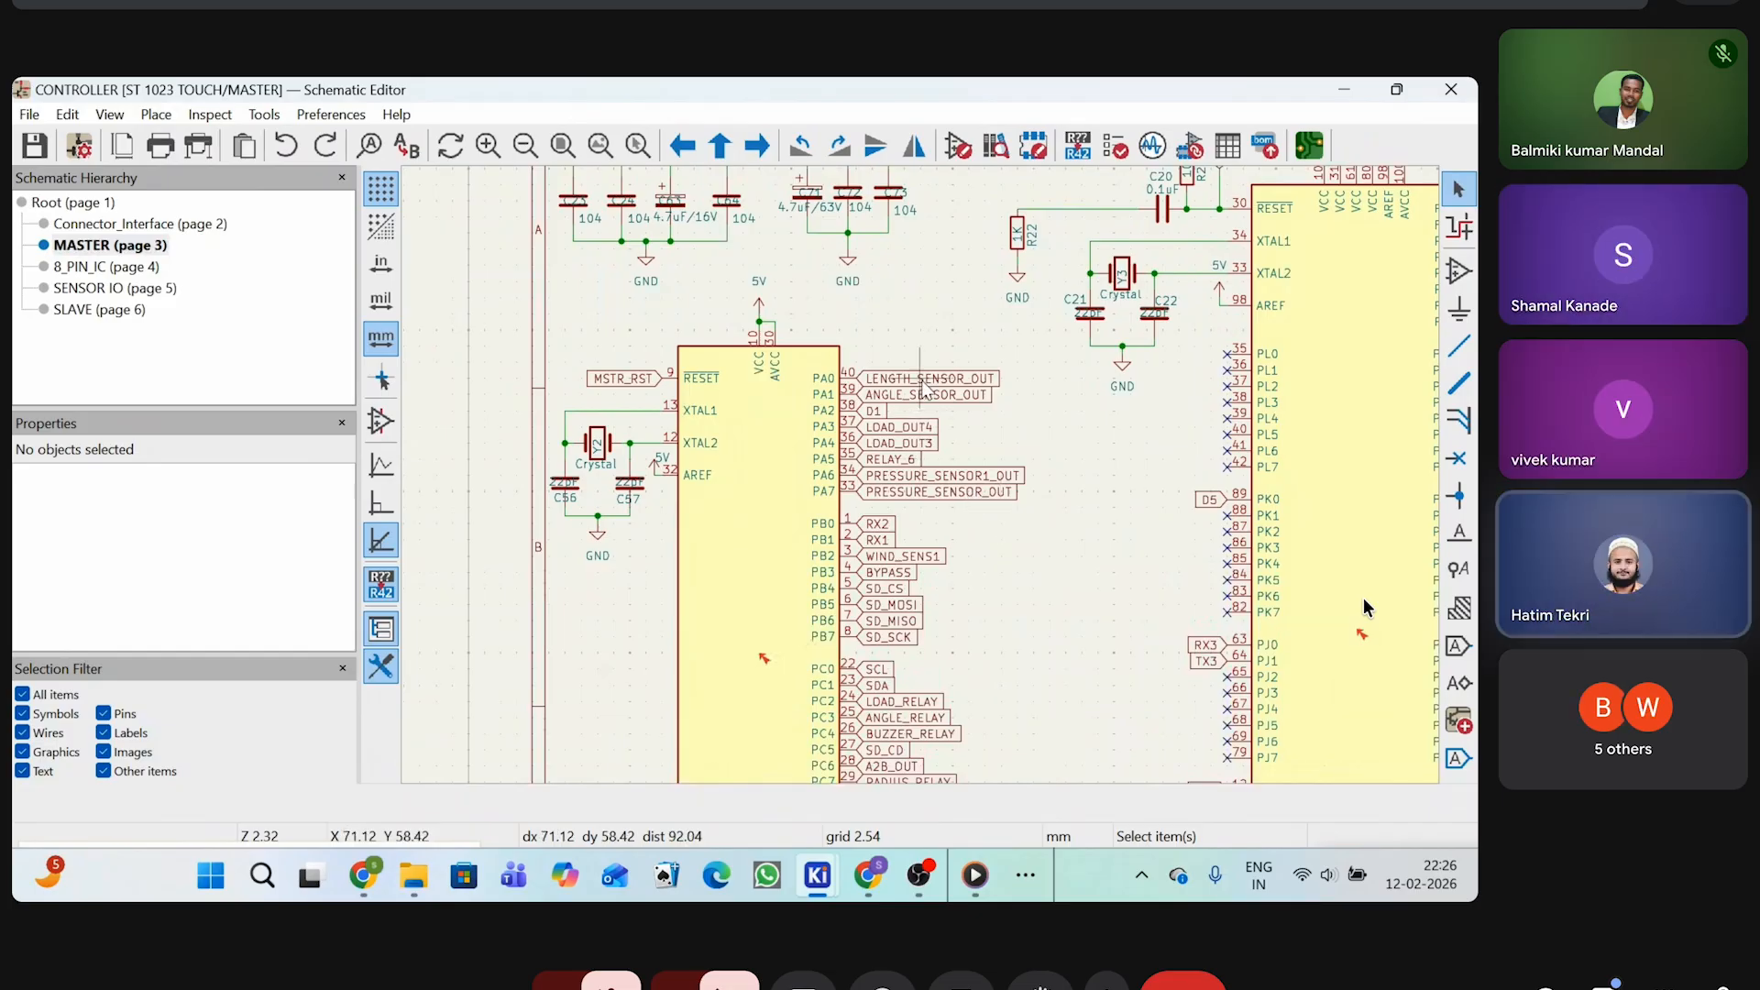
pyautogui.click(920, 379)
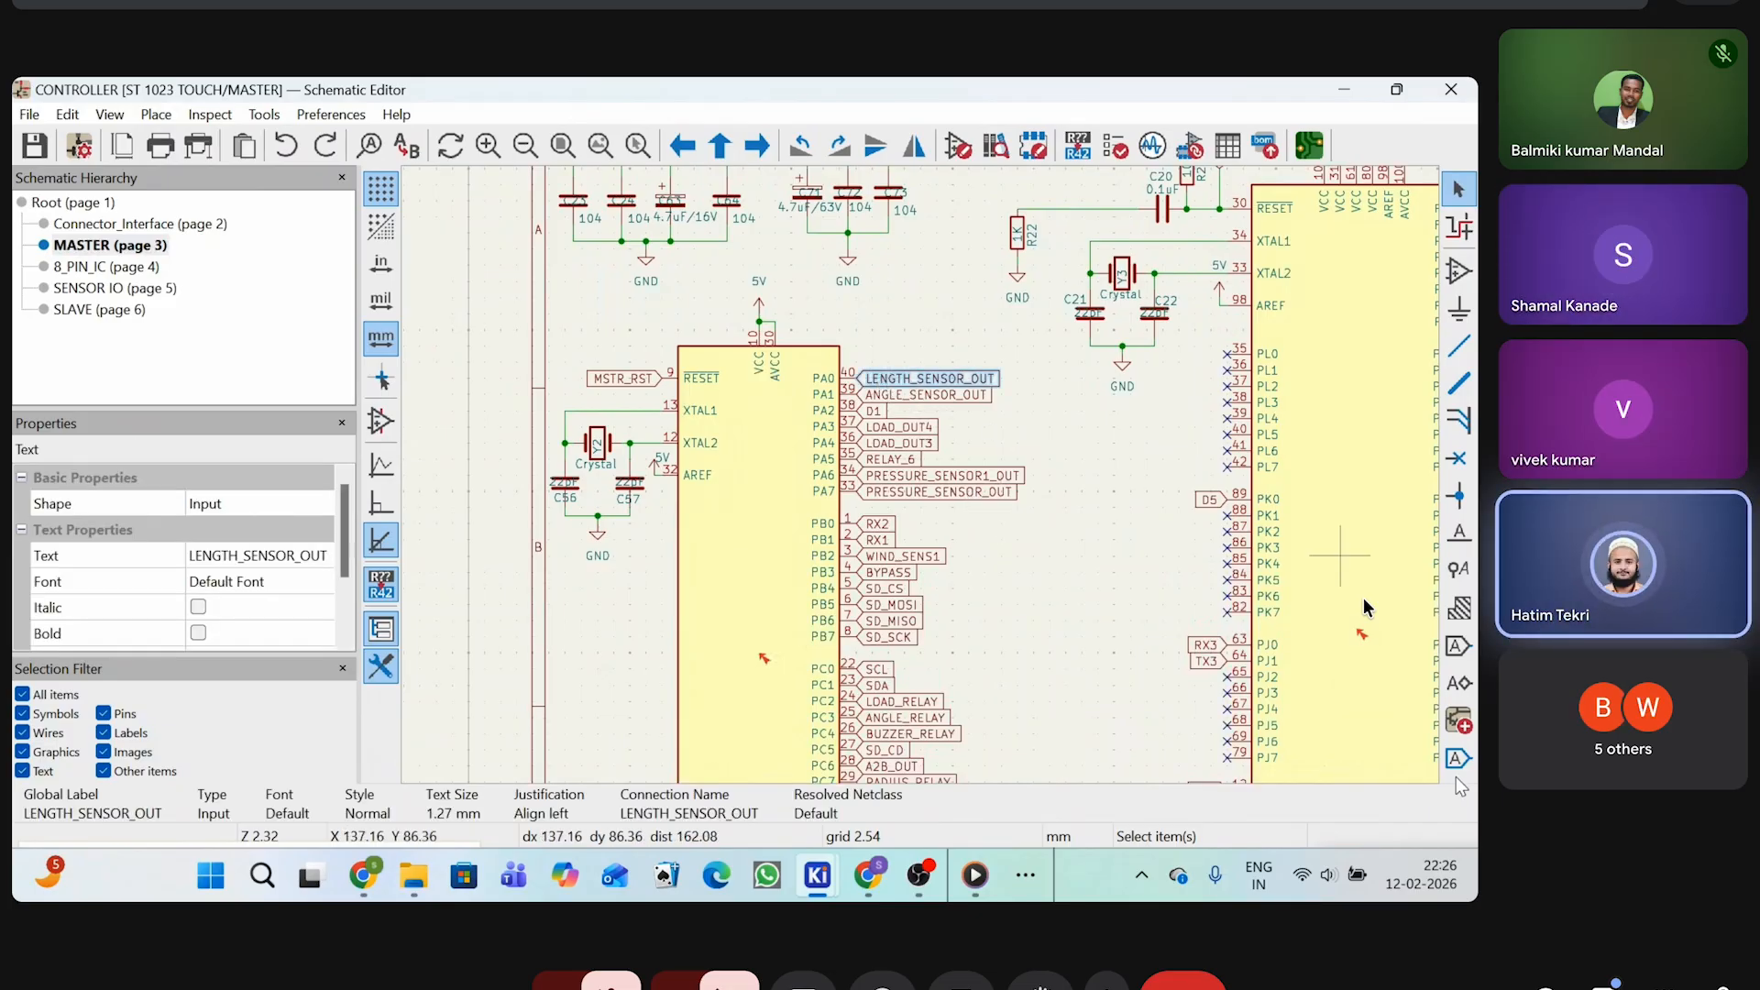
pyautogui.click(1447, 649)
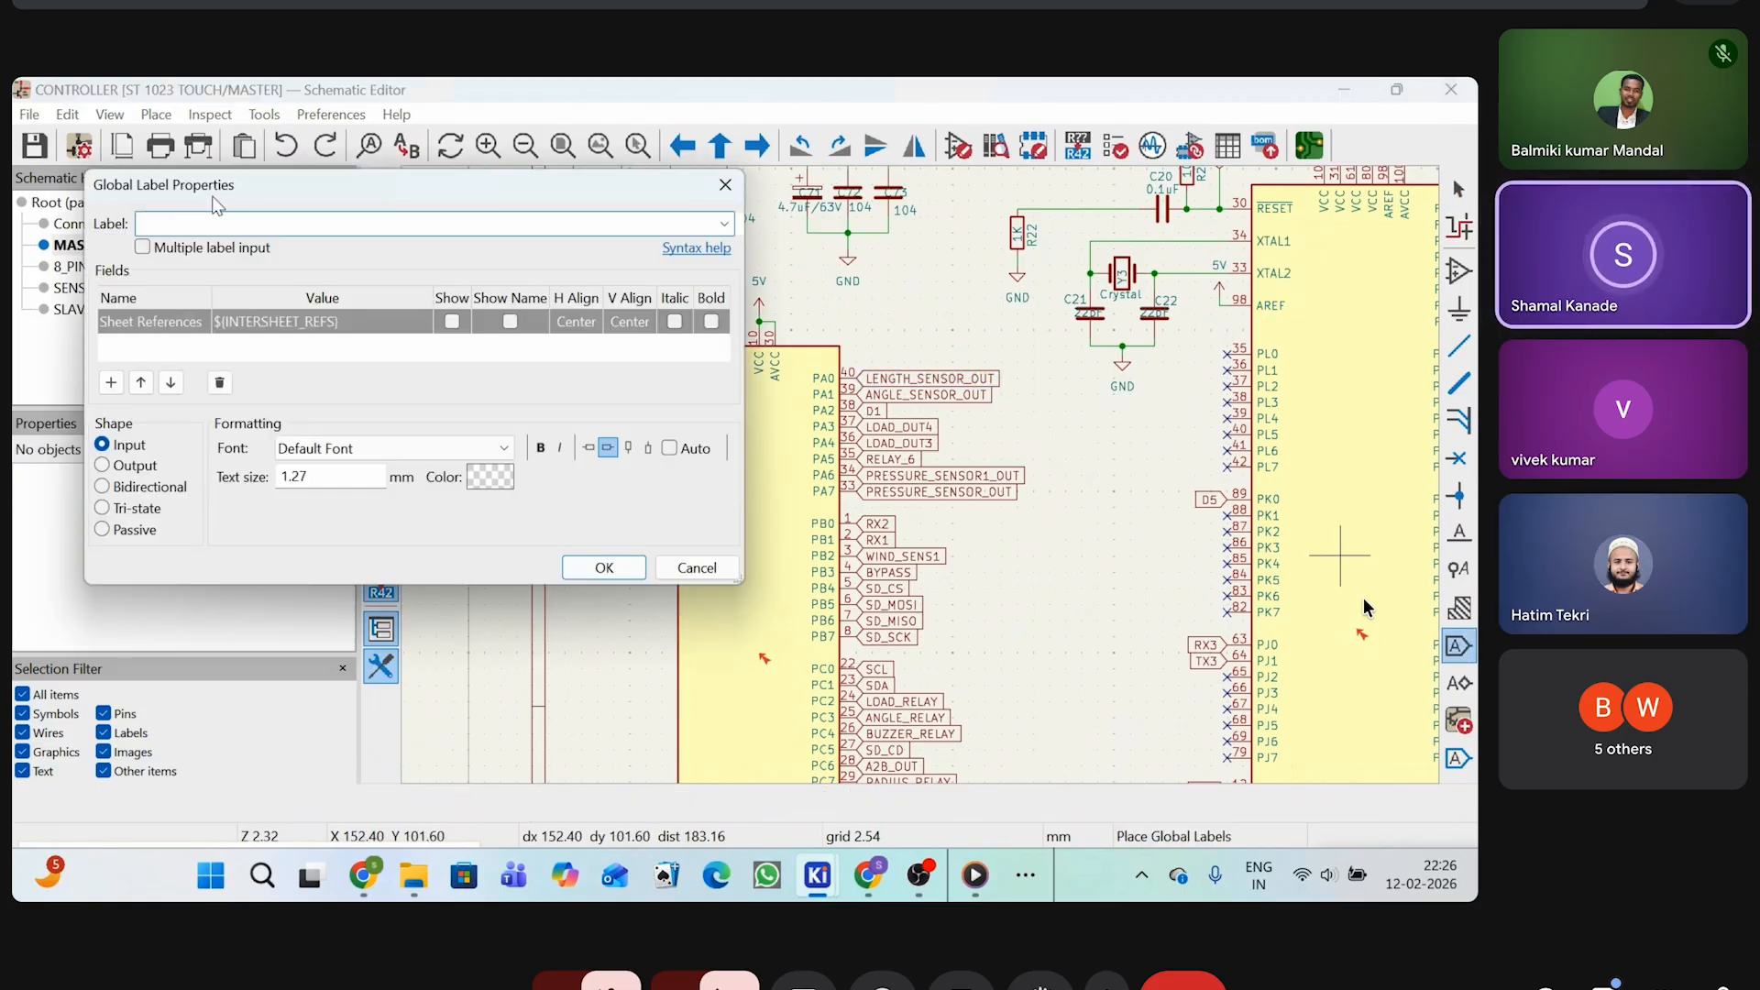
pyautogui.click(725, 188)
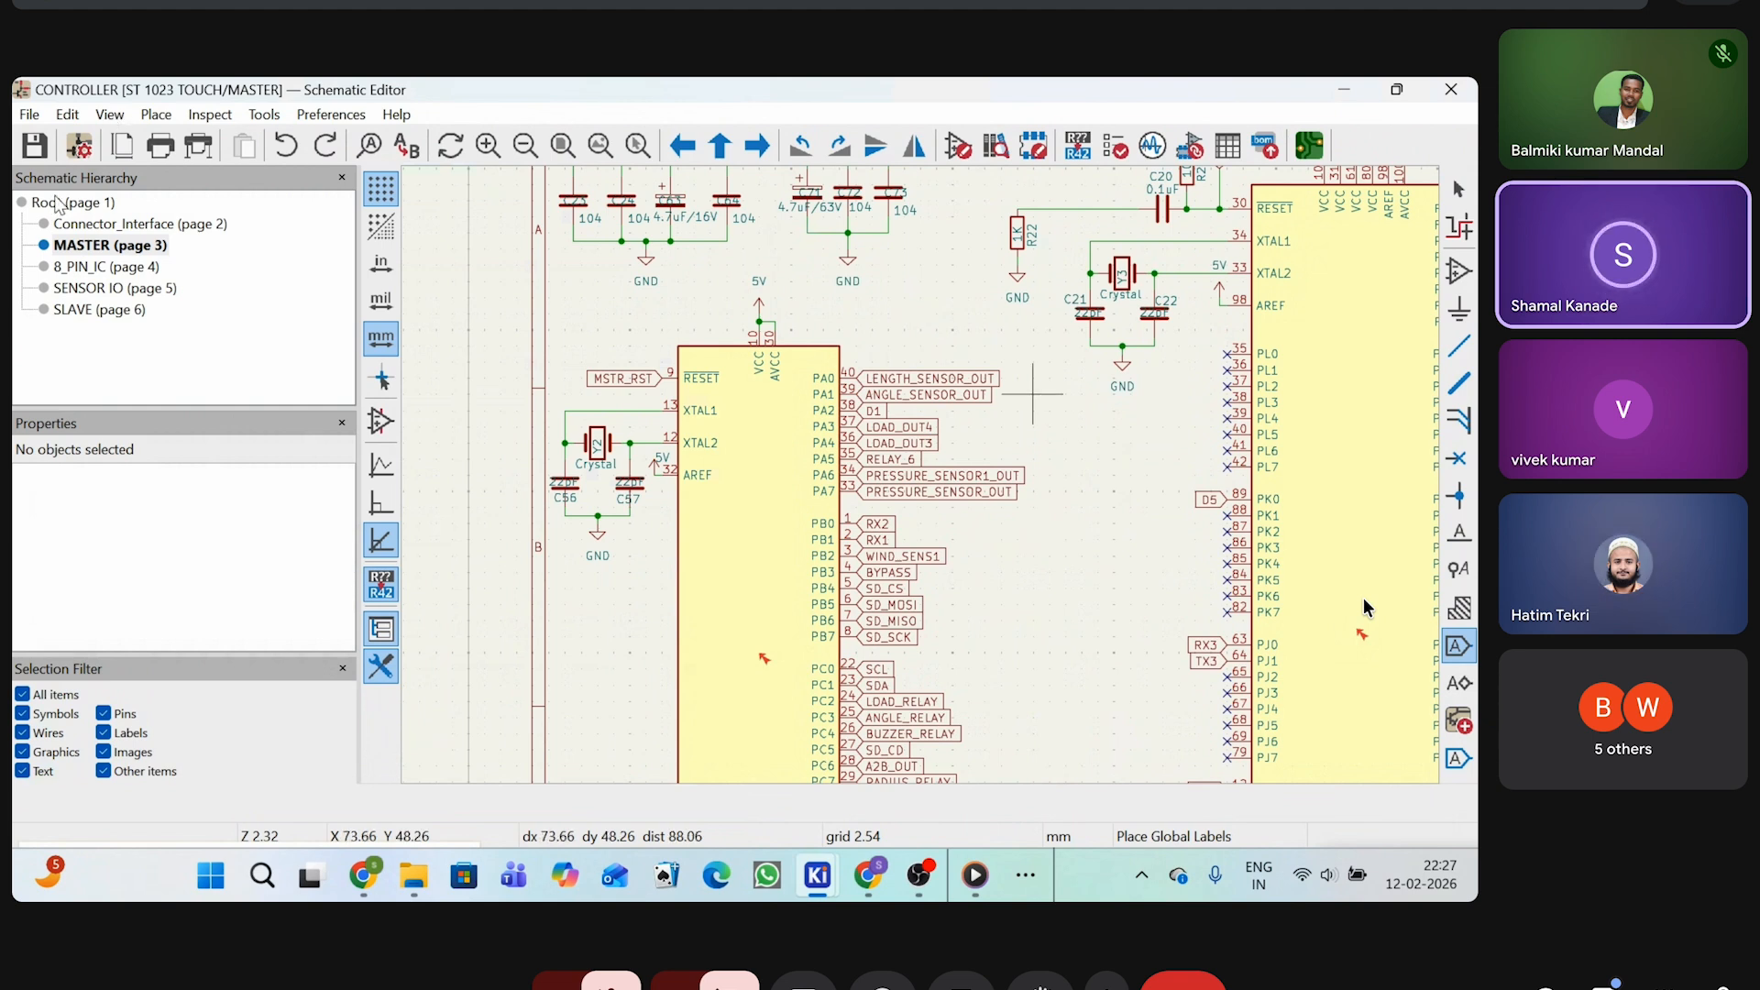
# Return to the ST 1023 TOUCH root page and switch back to the Digilot schematic
pyautogui.click(96, 227)
pyautogui.click(75, 202)
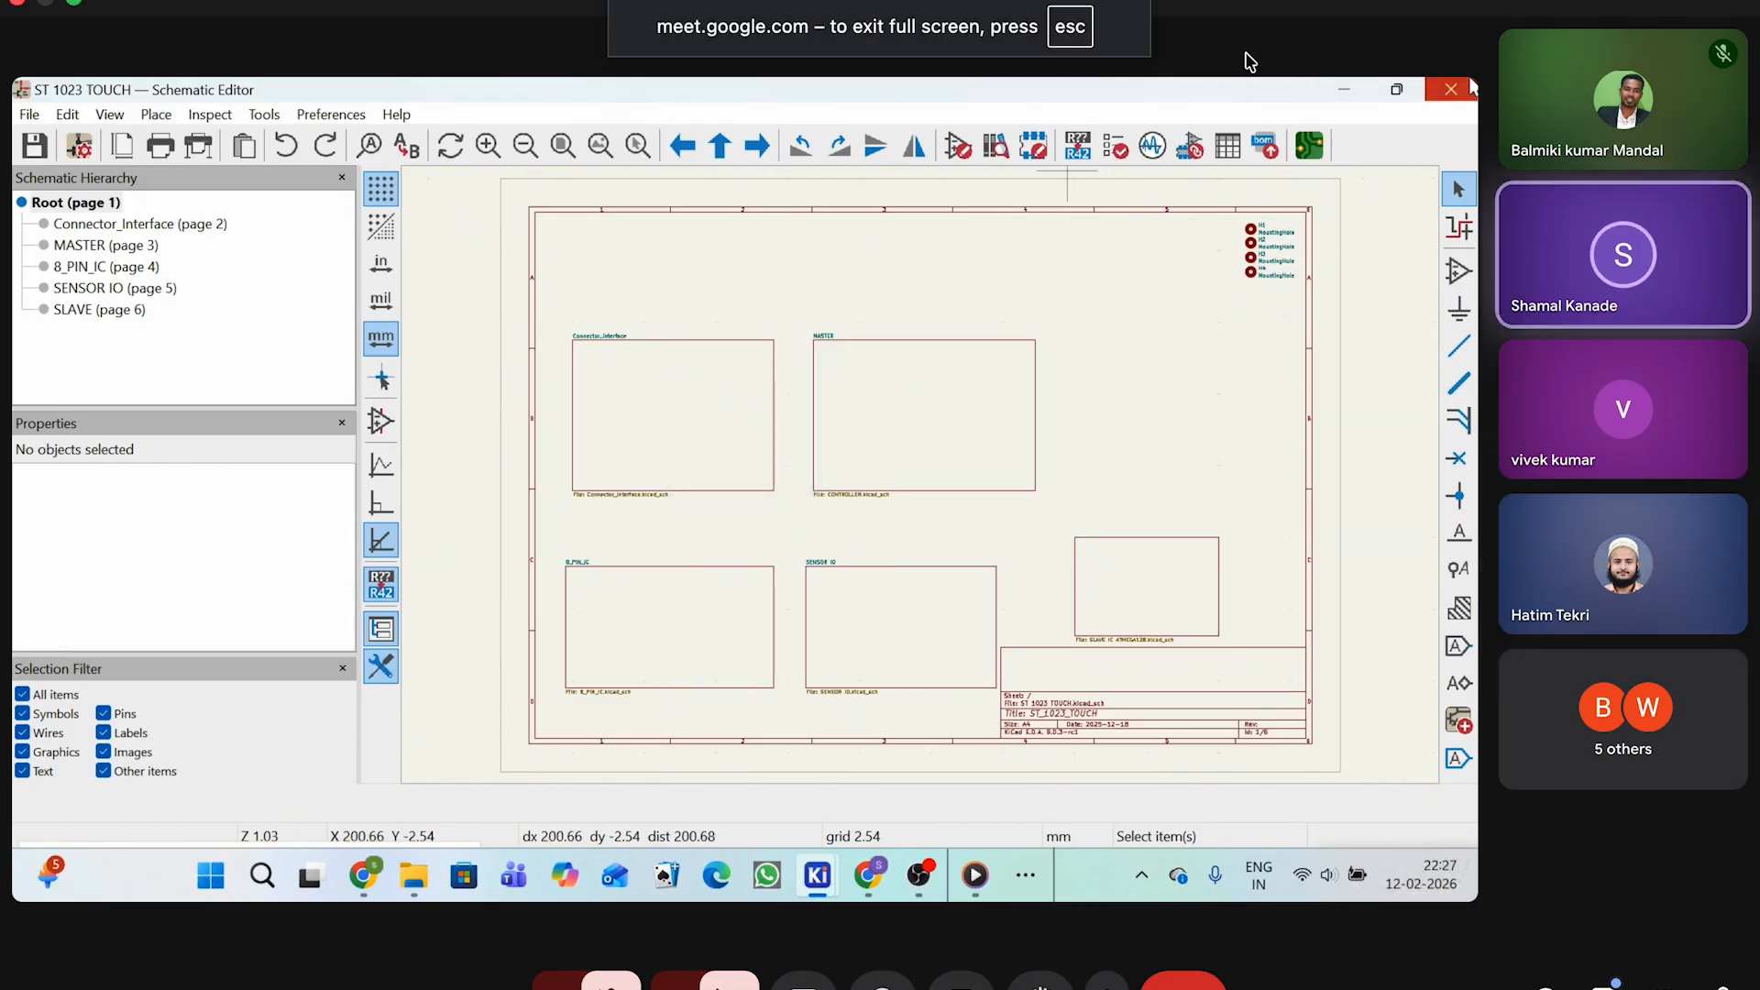
pyautogui.click(1357, 85)
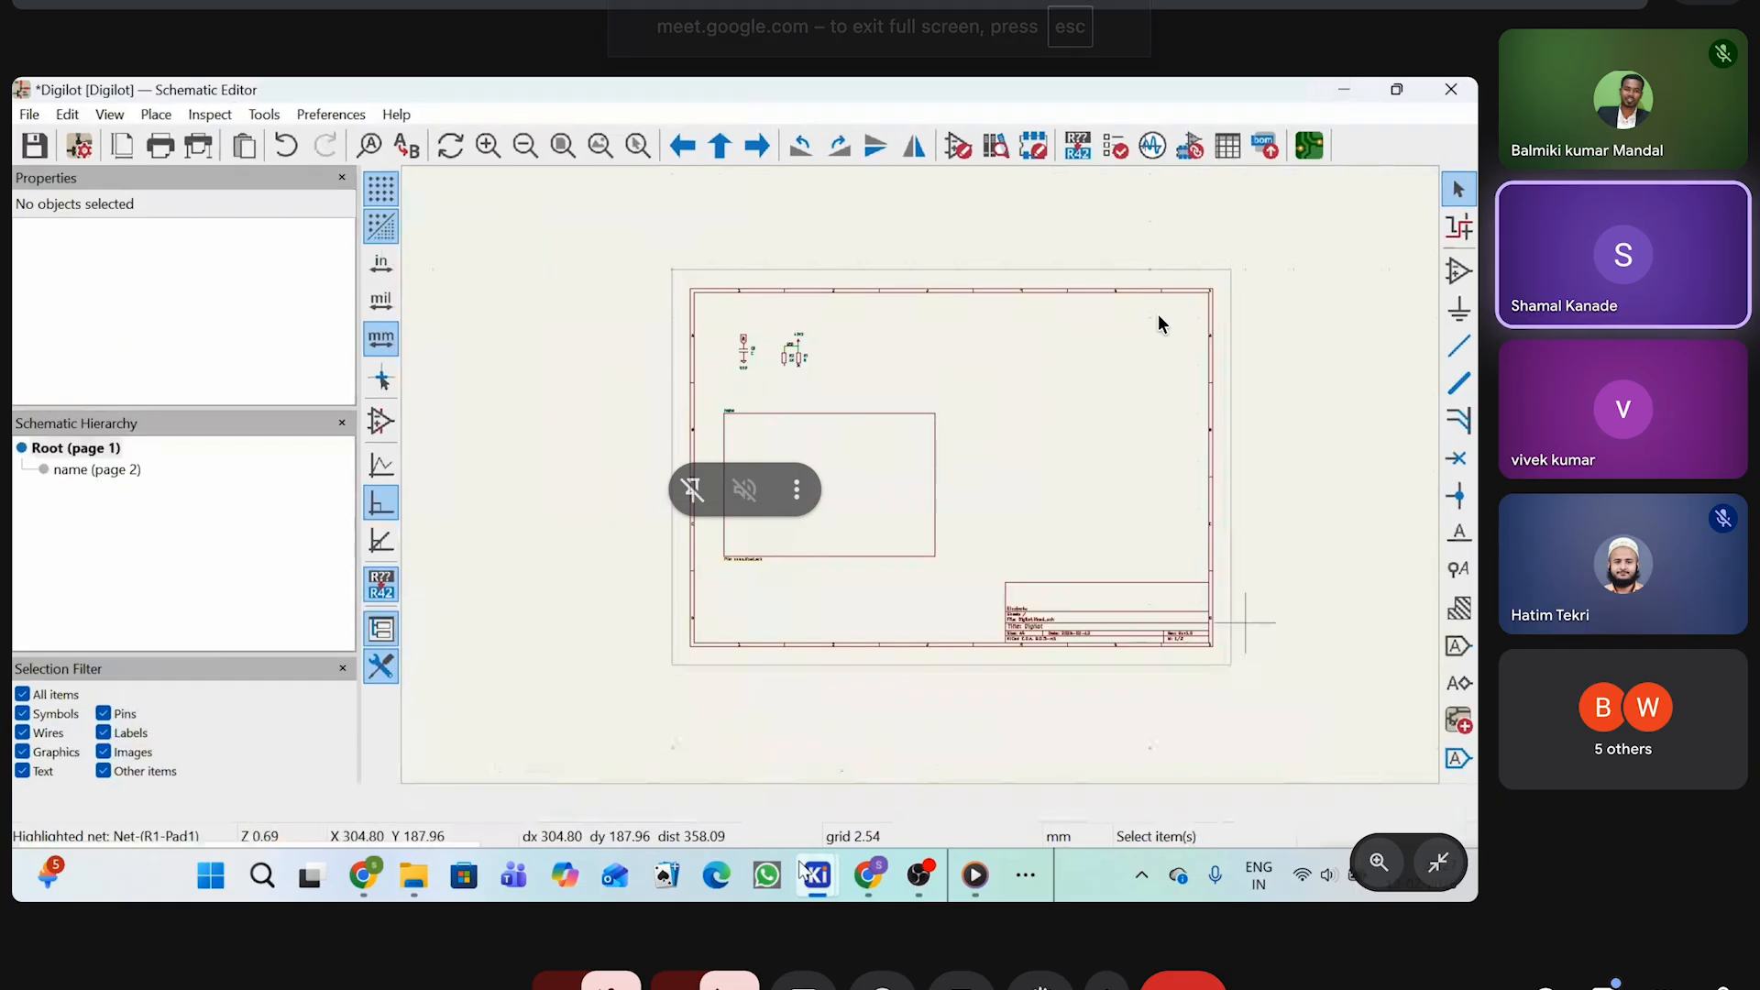
pyautogui.moveTo(817, 874)
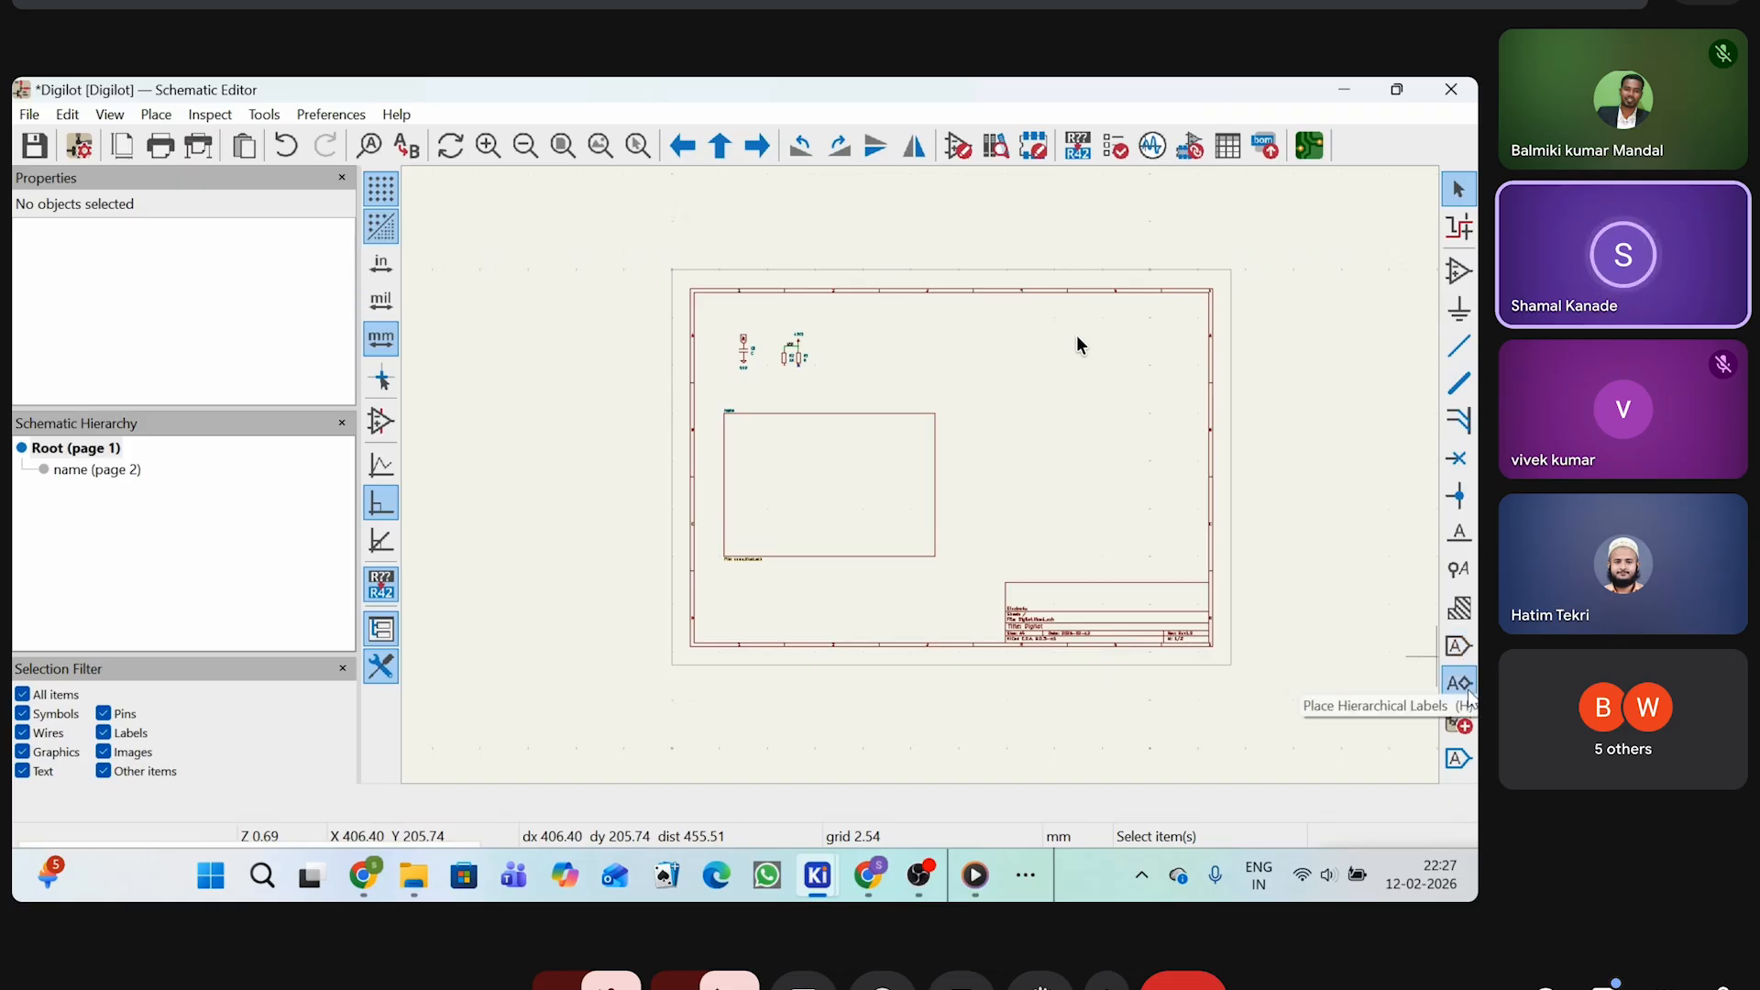
# Revisit the "name" sheet from its block on the Digilot root page to review moving between hierarchy levels
pyautogui.doubleClick(805, 511)
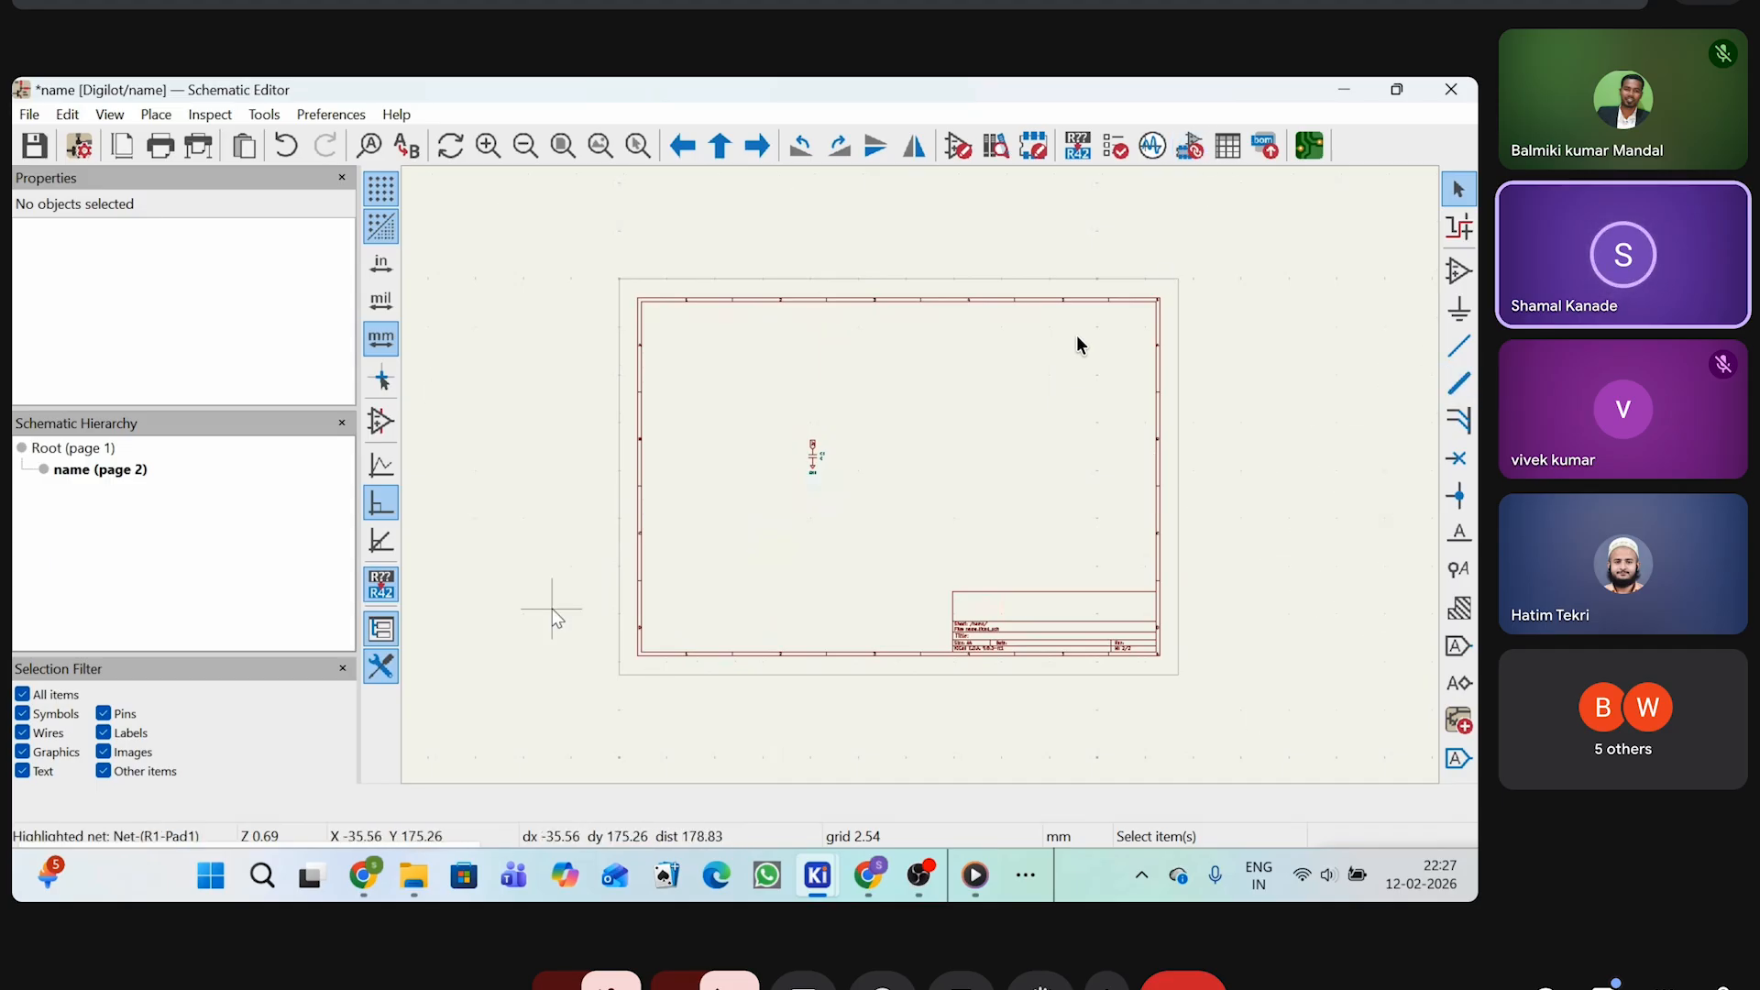
pyautogui.hotkey('alt', 'BackSpace')
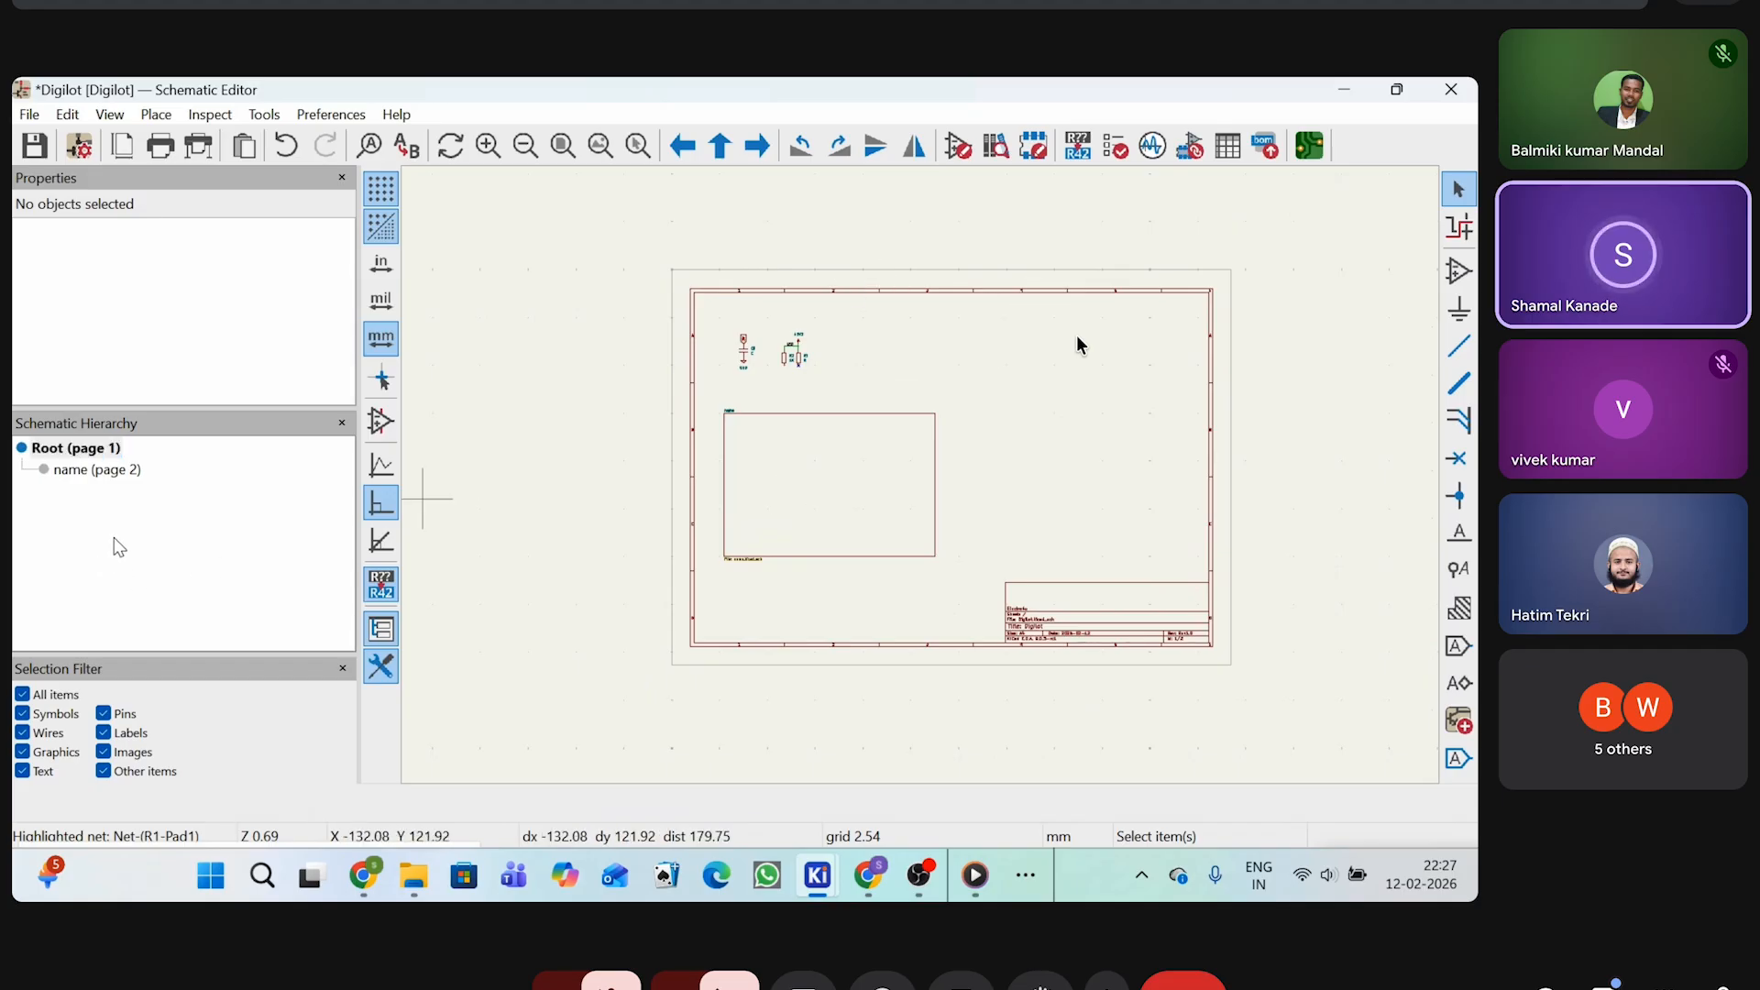
pyautogui.doubleClick(897, 504)
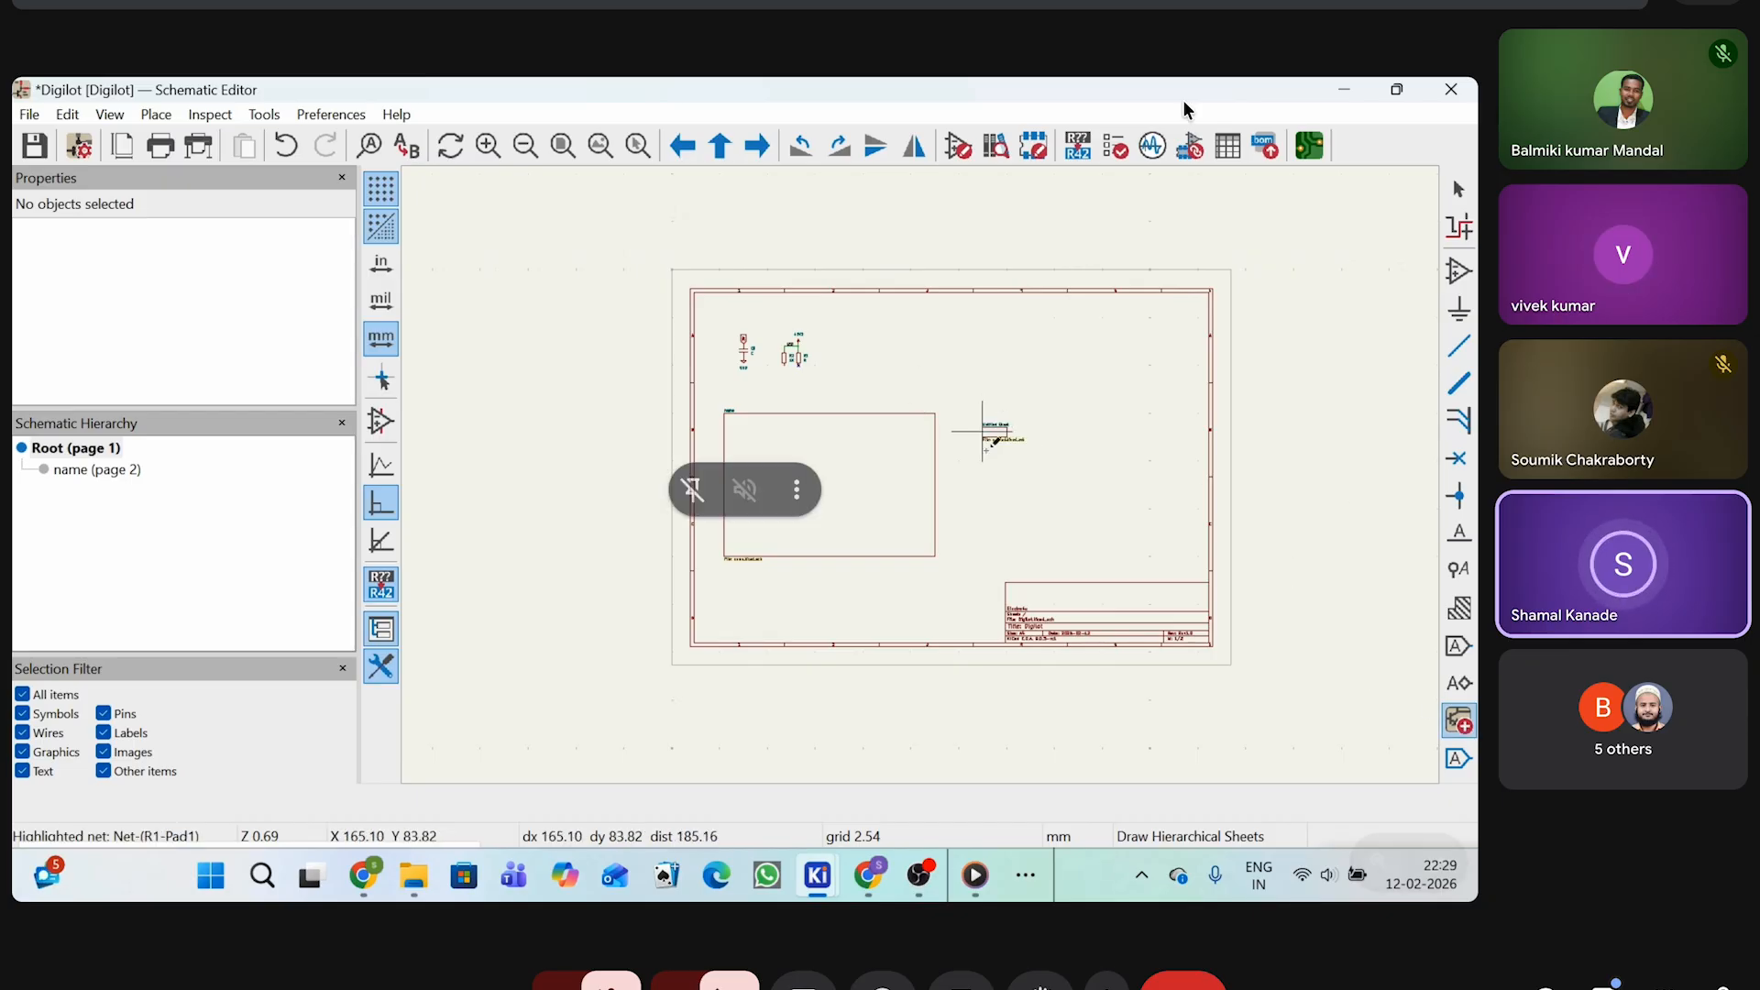
pyautogui.click(1690, 4)
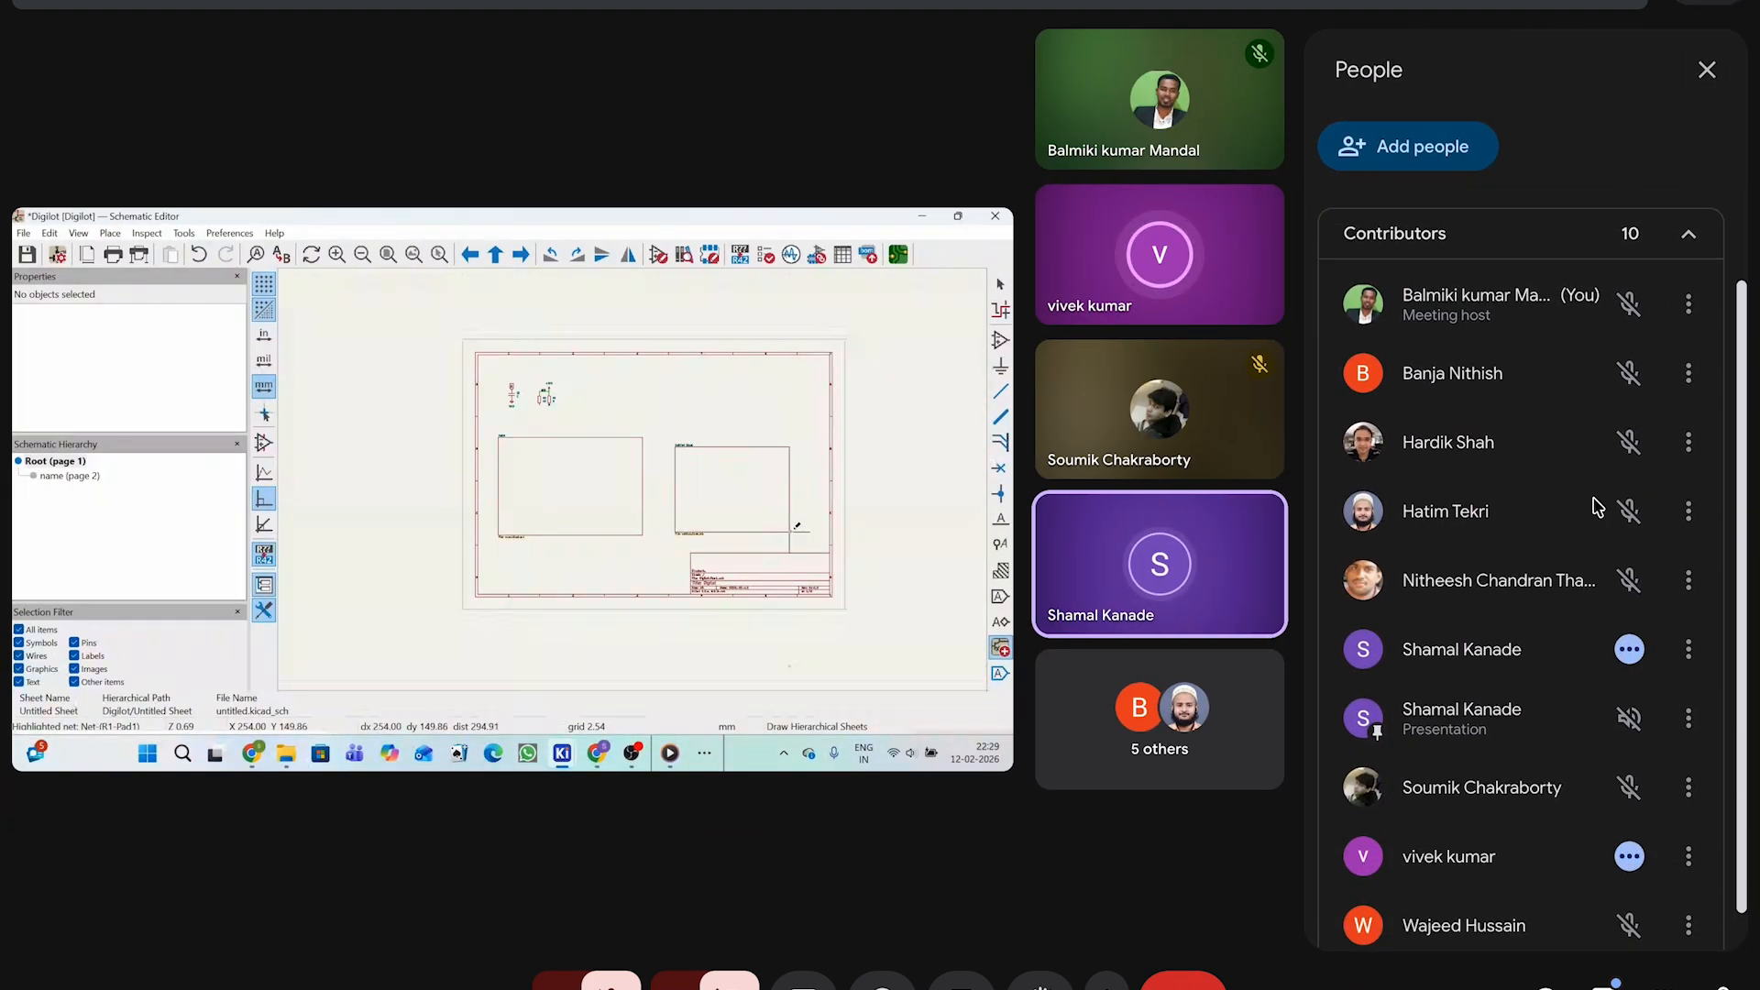
pyautogui.click(1708, 71)
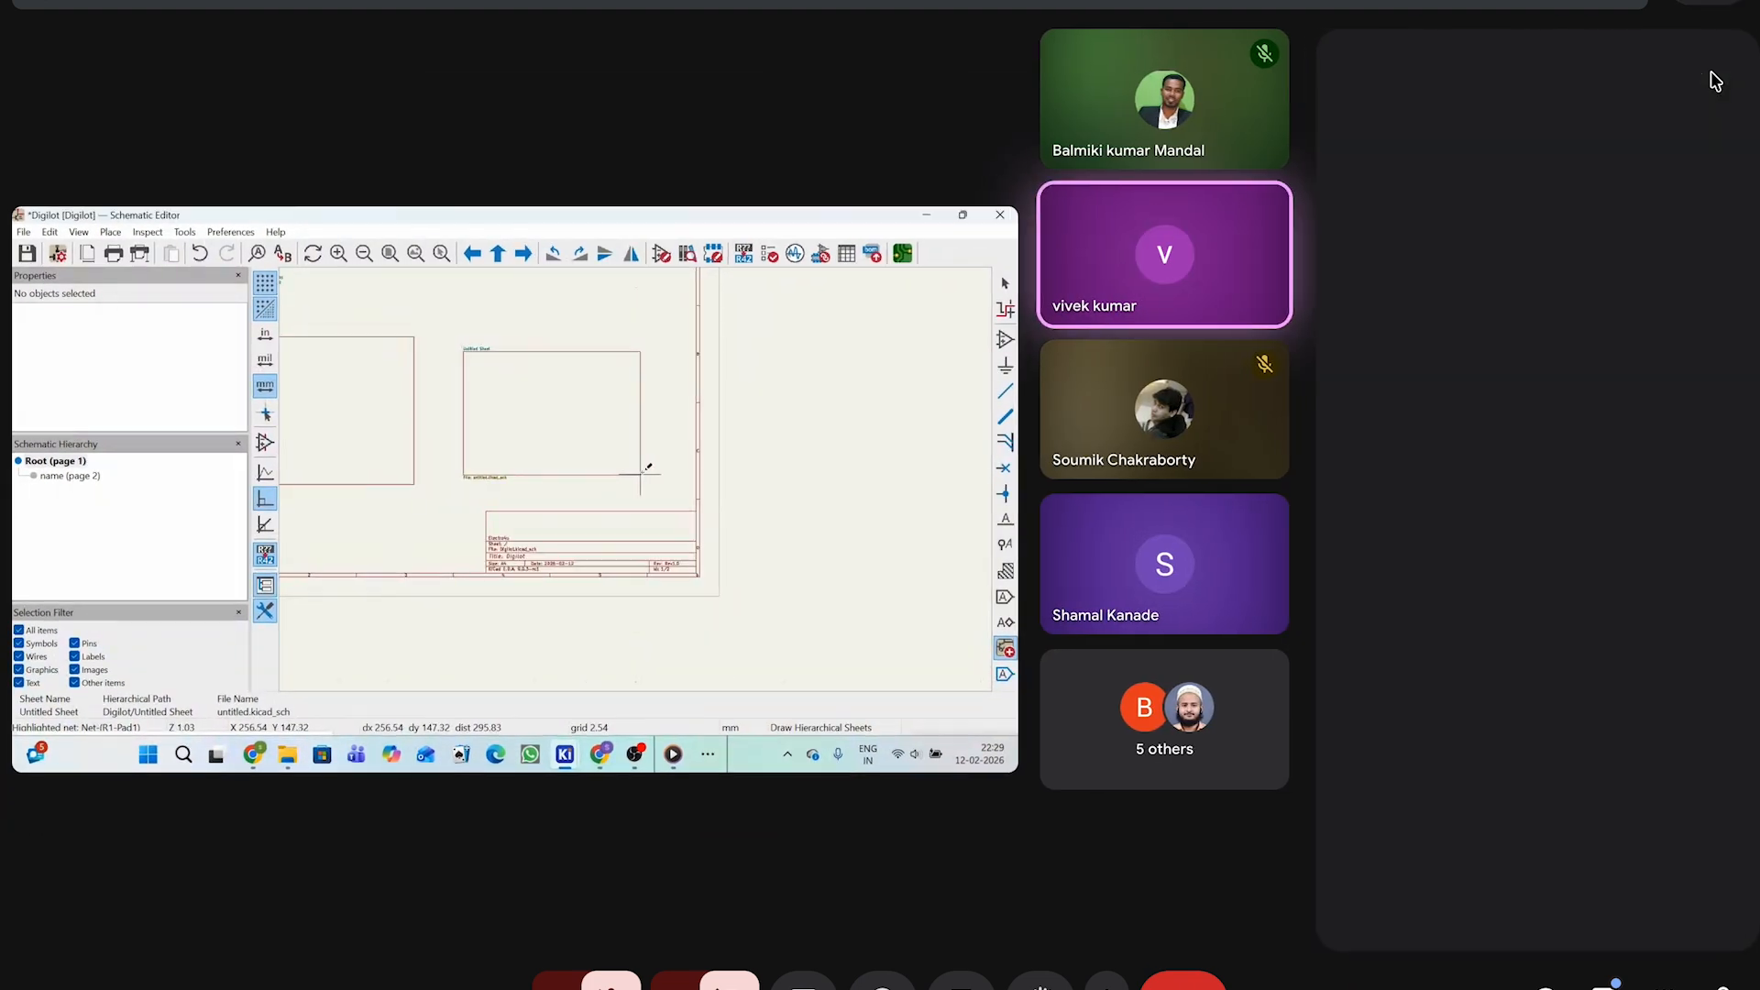